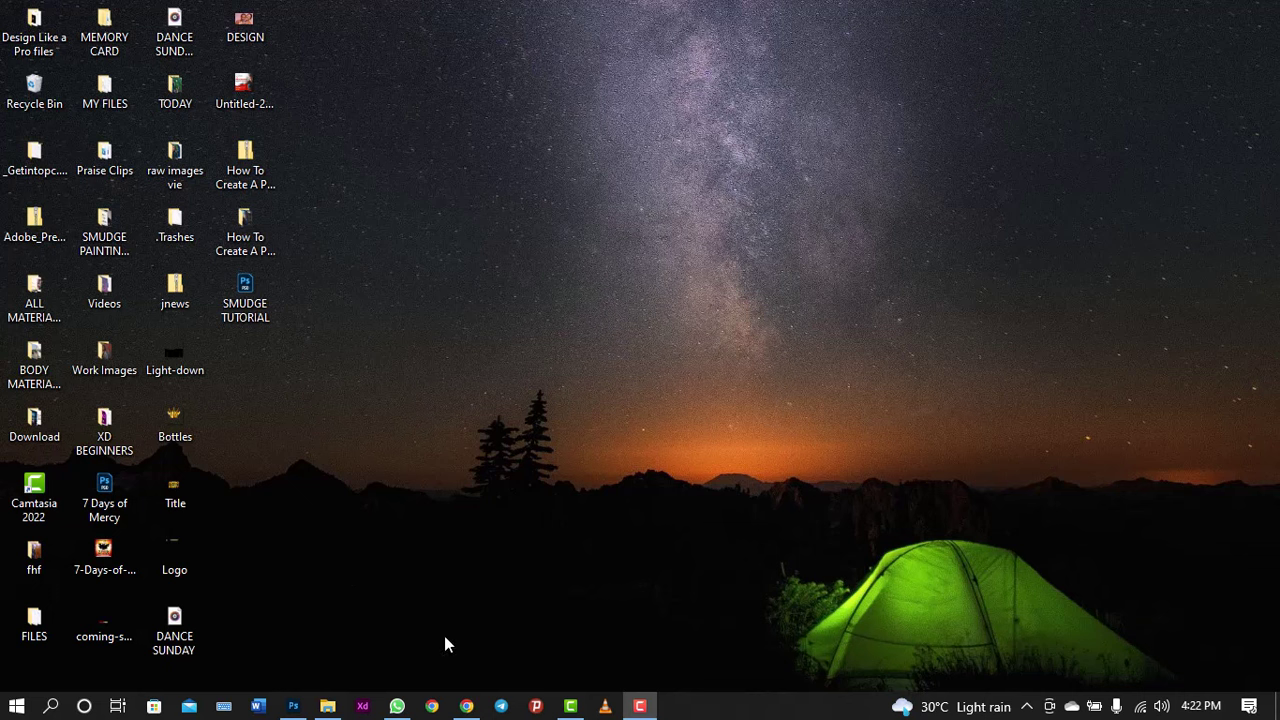
Step: Bring up the finished music cover design and zoom in and out to review it
click(293, 706)
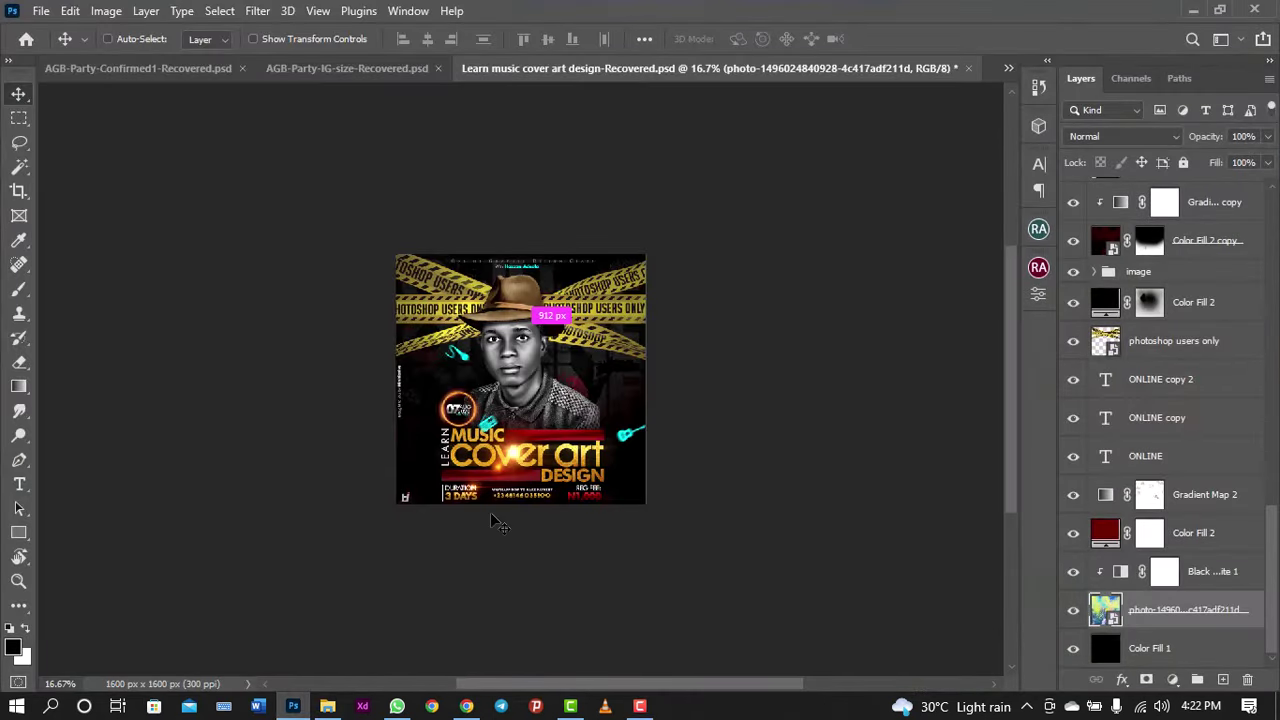
key(ctrl+plus)
key(ctrl+plus)
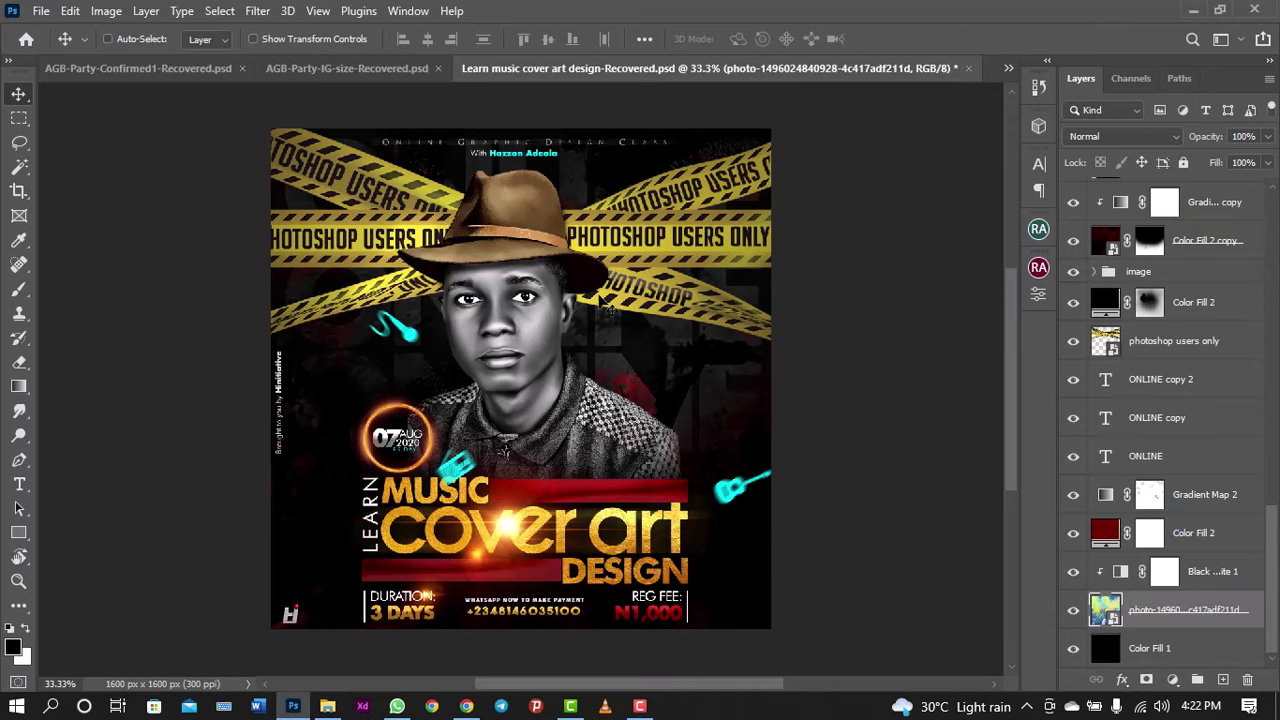
key(ctrl+minus)
key(ctrl+minus)
key(ctrl+plus)
key(ctrl+plus)
Step: Browse the YouTube channel's Videos tab of Photoshop tutorials, then return to the top
click(462, 708)
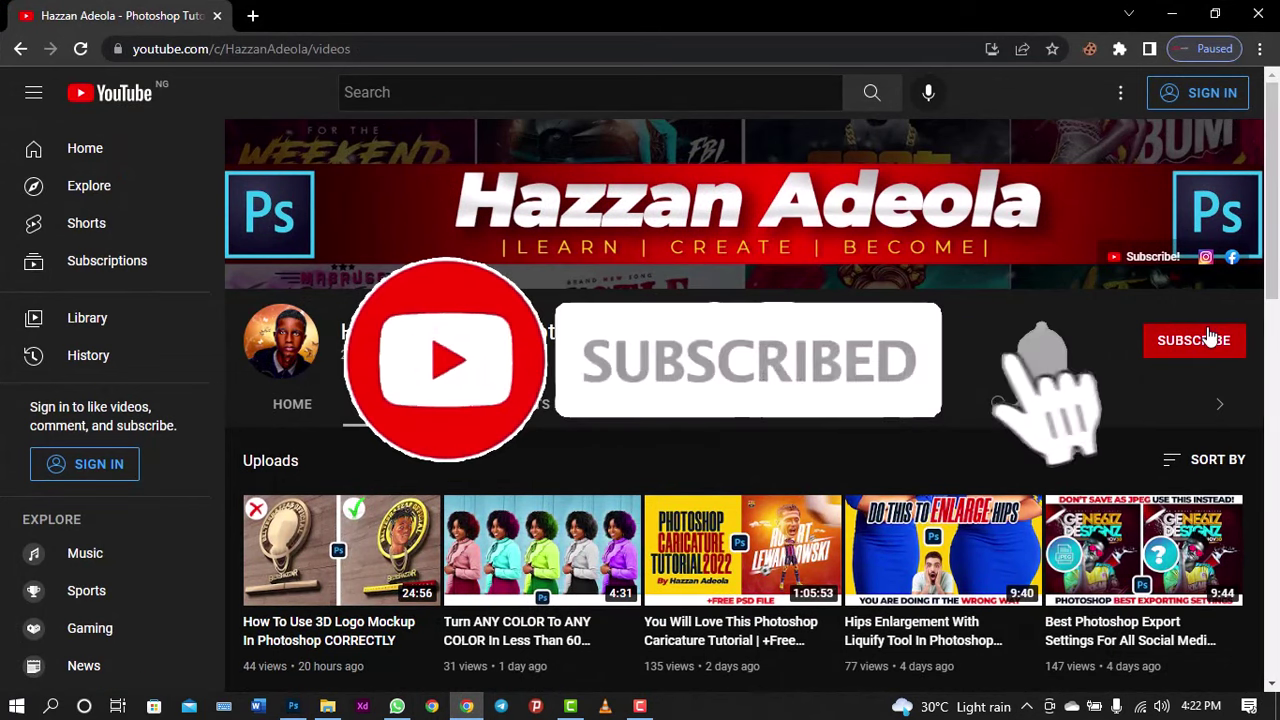
scroll(744, 420, down, 2)
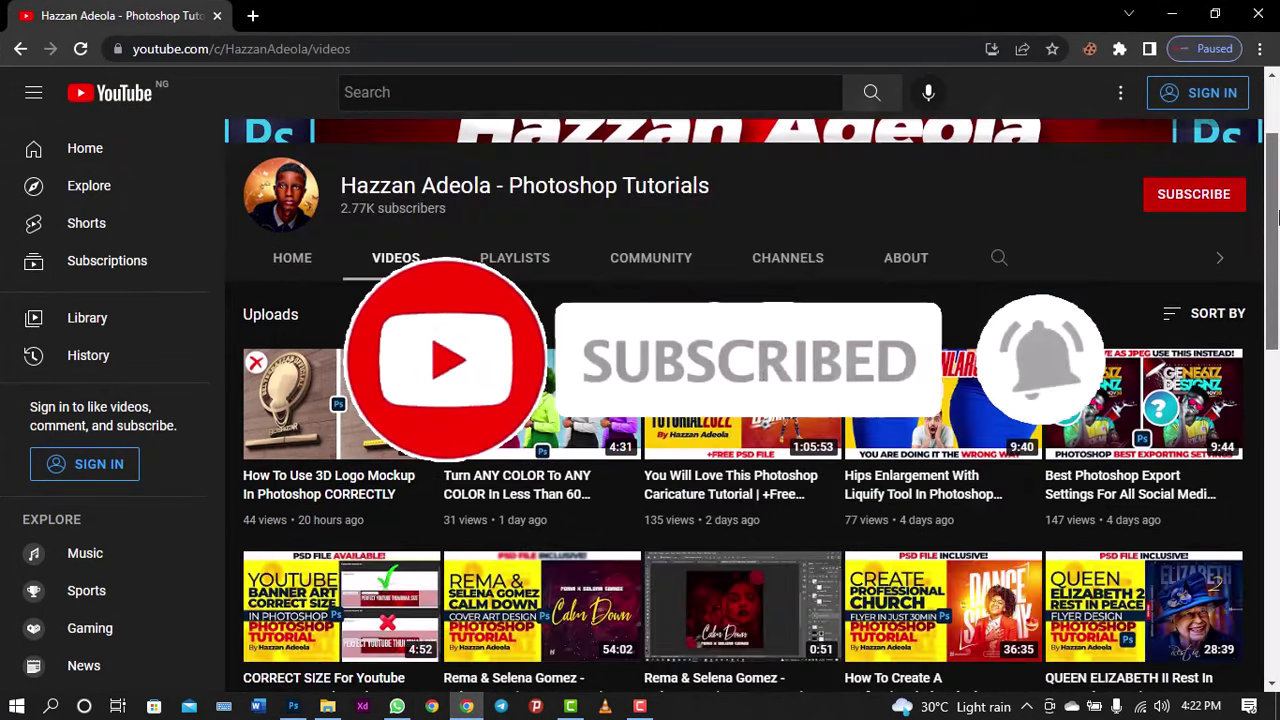
scroll(744, 420, down, 3)
scroll(1276, 488, down, 3)
scroll(1276, 488, down, 1)
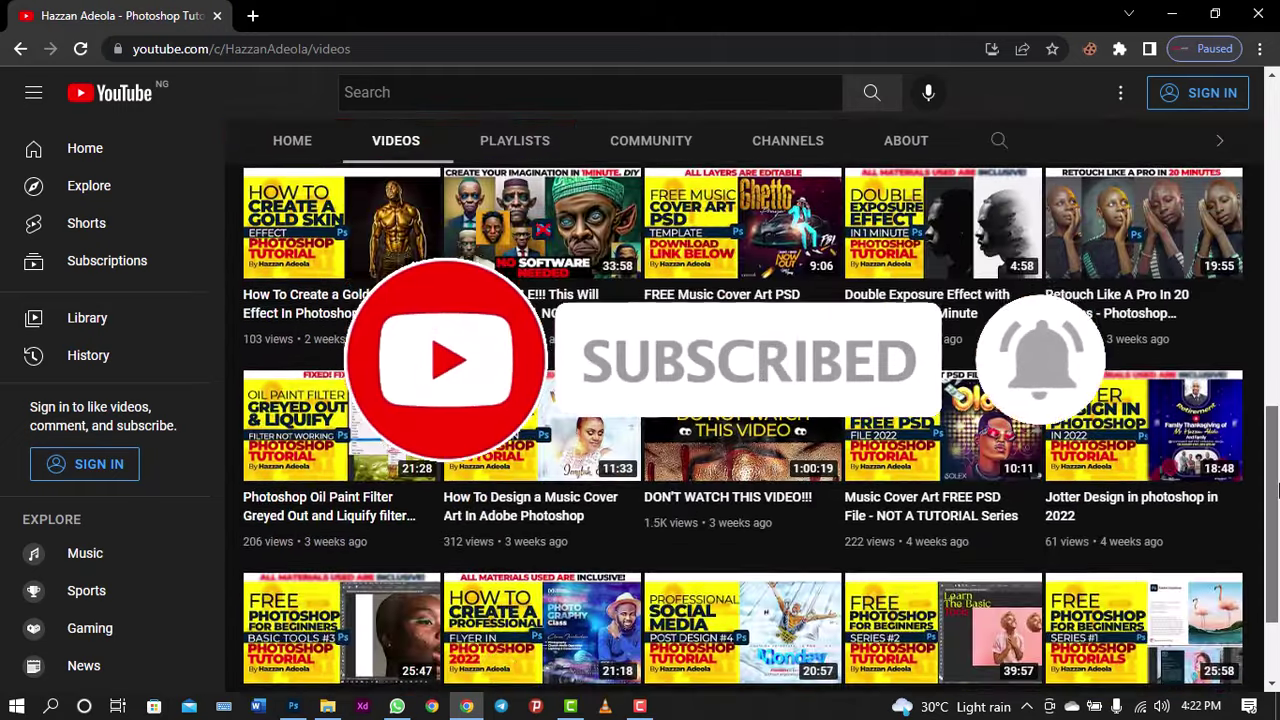
scroll(1276, 488, down, 2)
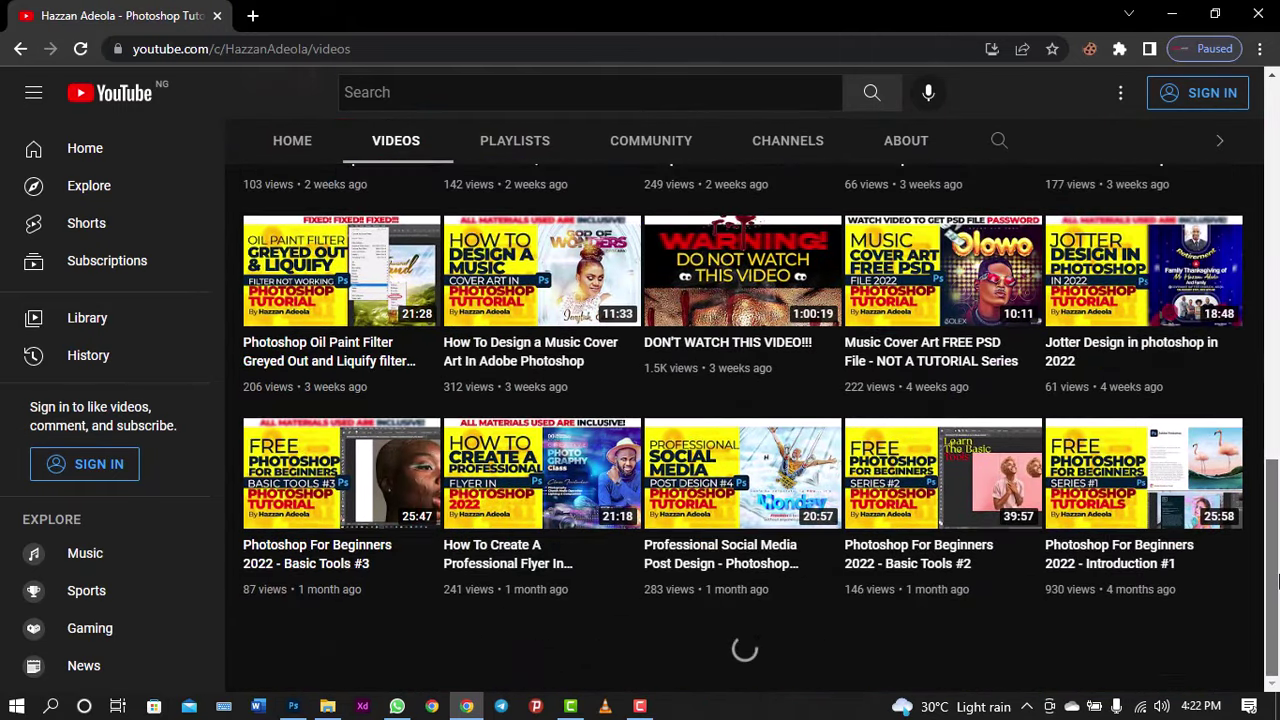
click(1276, 580)
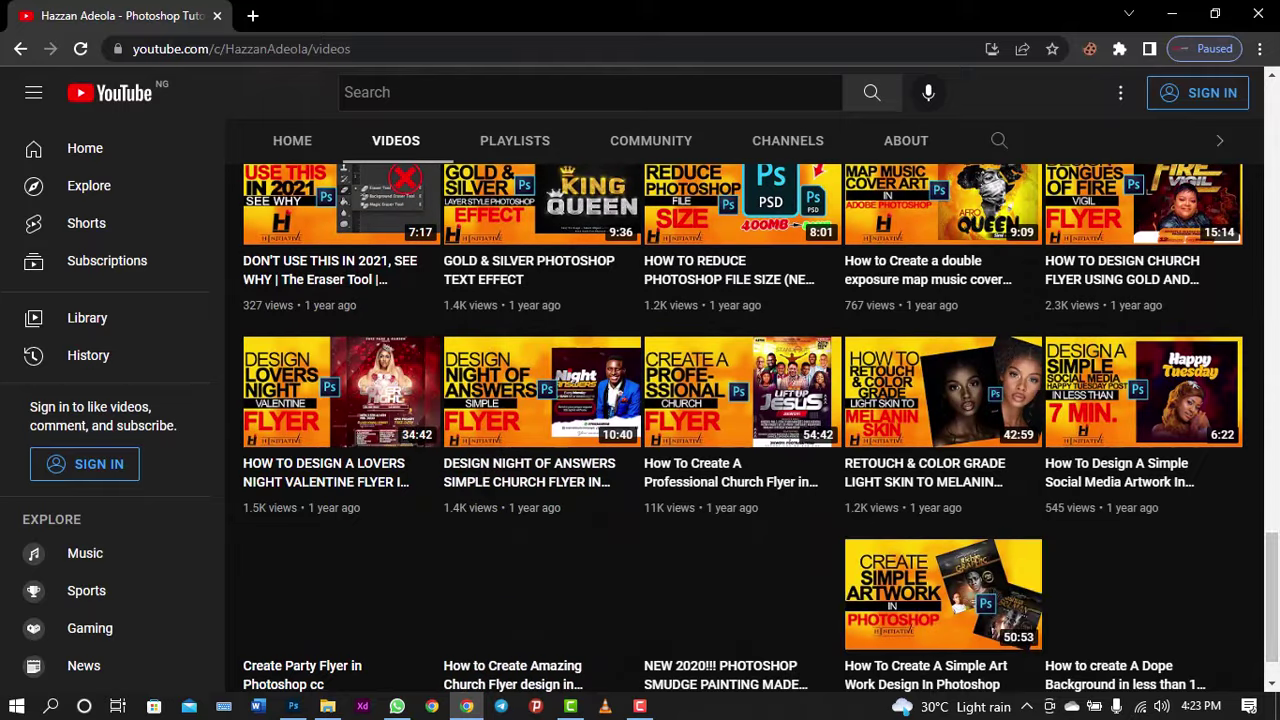
mouse_move(1276, 560)
mouse_down()
mouse_move(1276, 225)
mouse_move(1100, 160)
mouse_up()
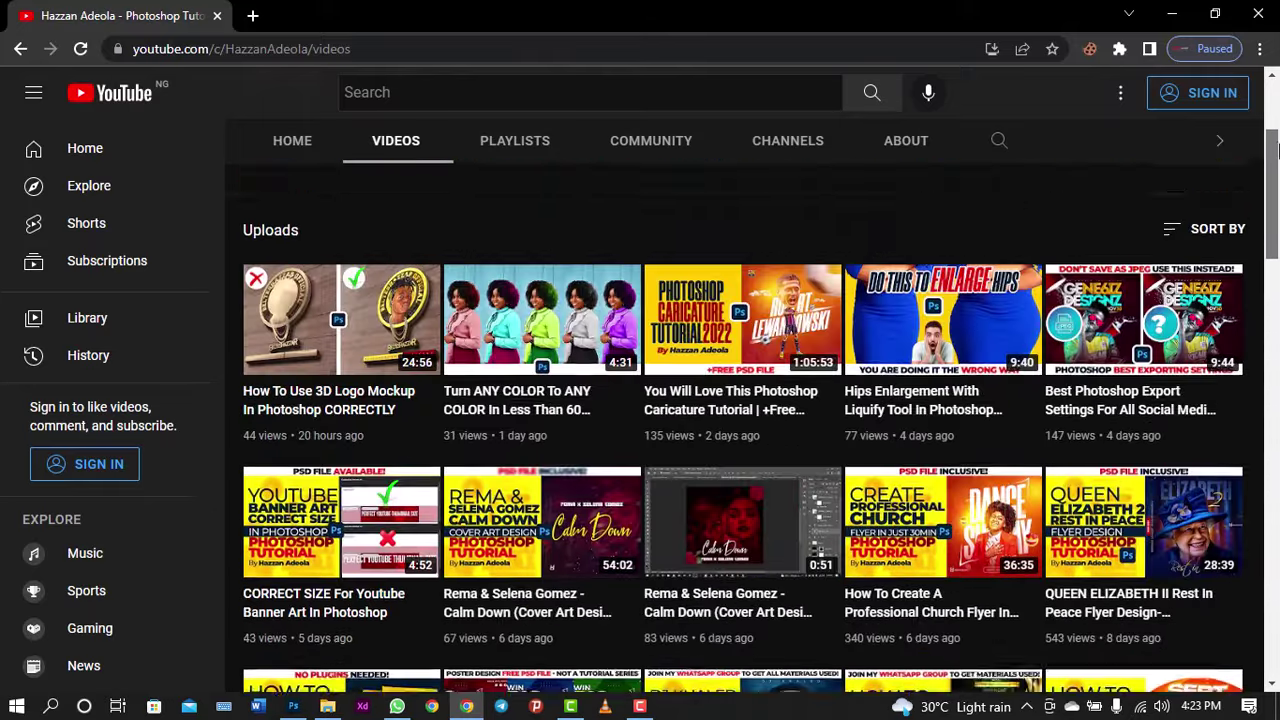
scroll(1277, 162, up, 2)
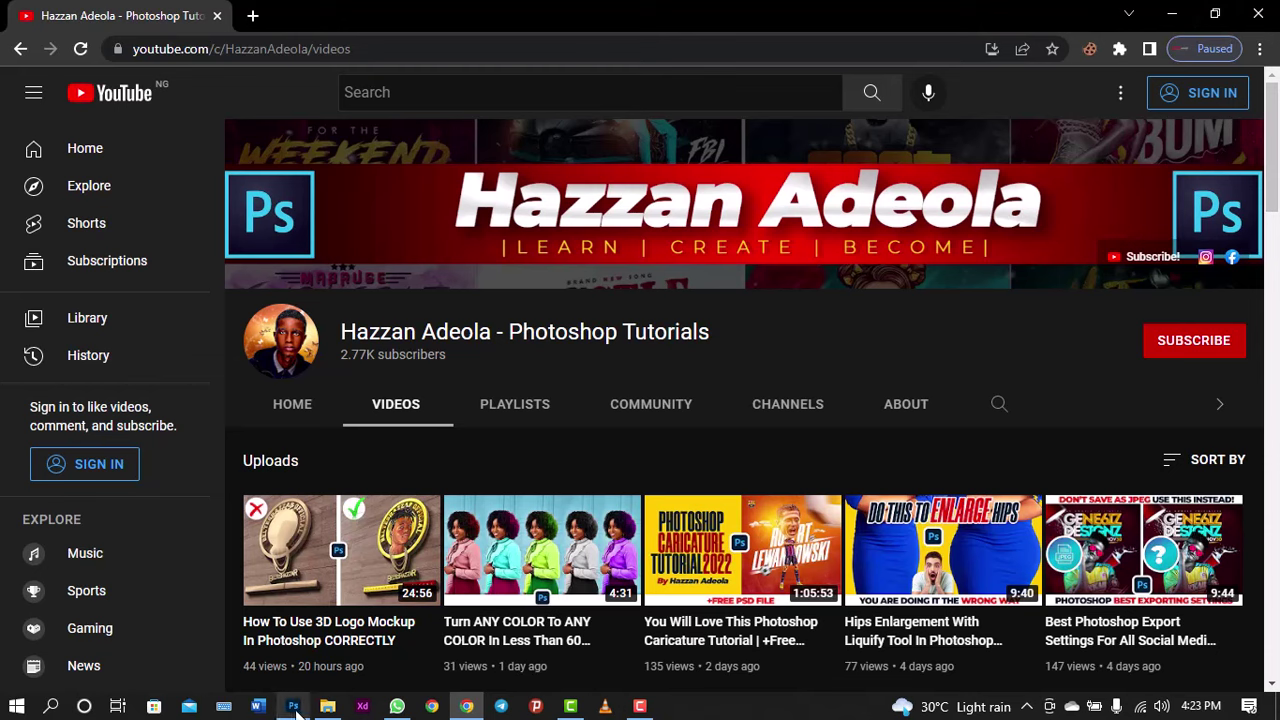
Step: Set up a new document of 1600 × 1600 pixels at 300 ppi
click(293, 706)
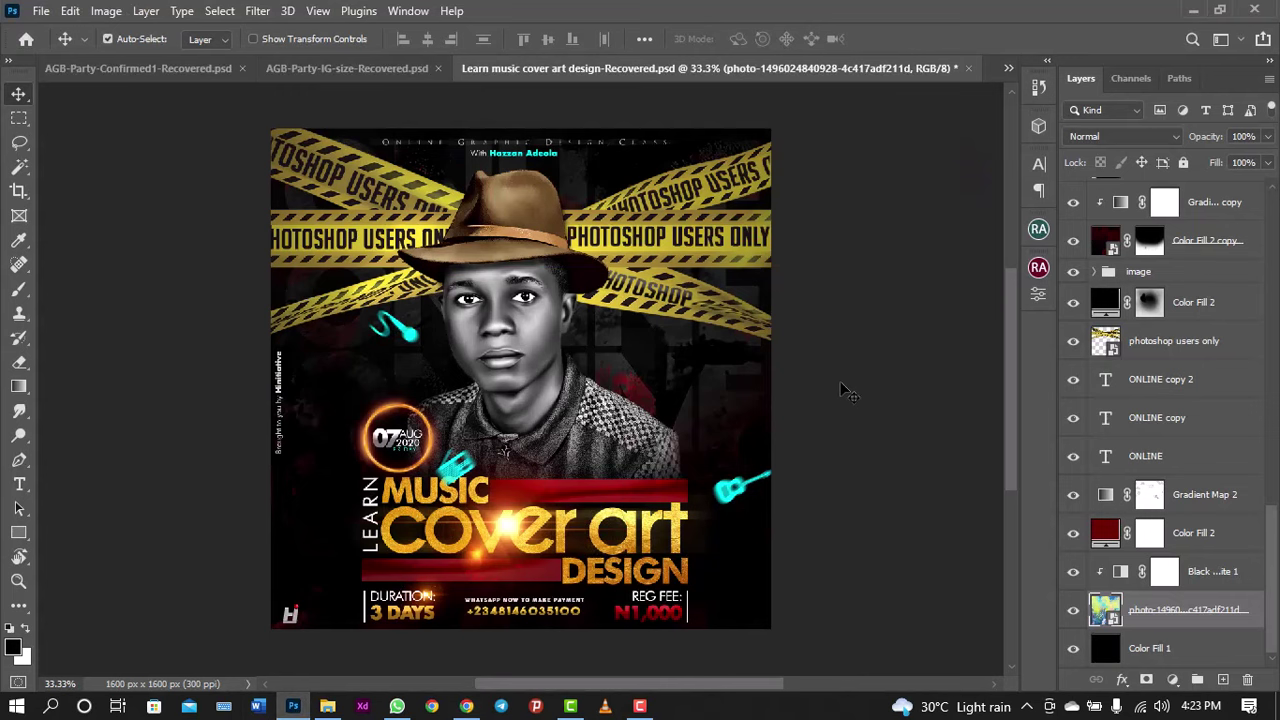
key(ctrl+n)
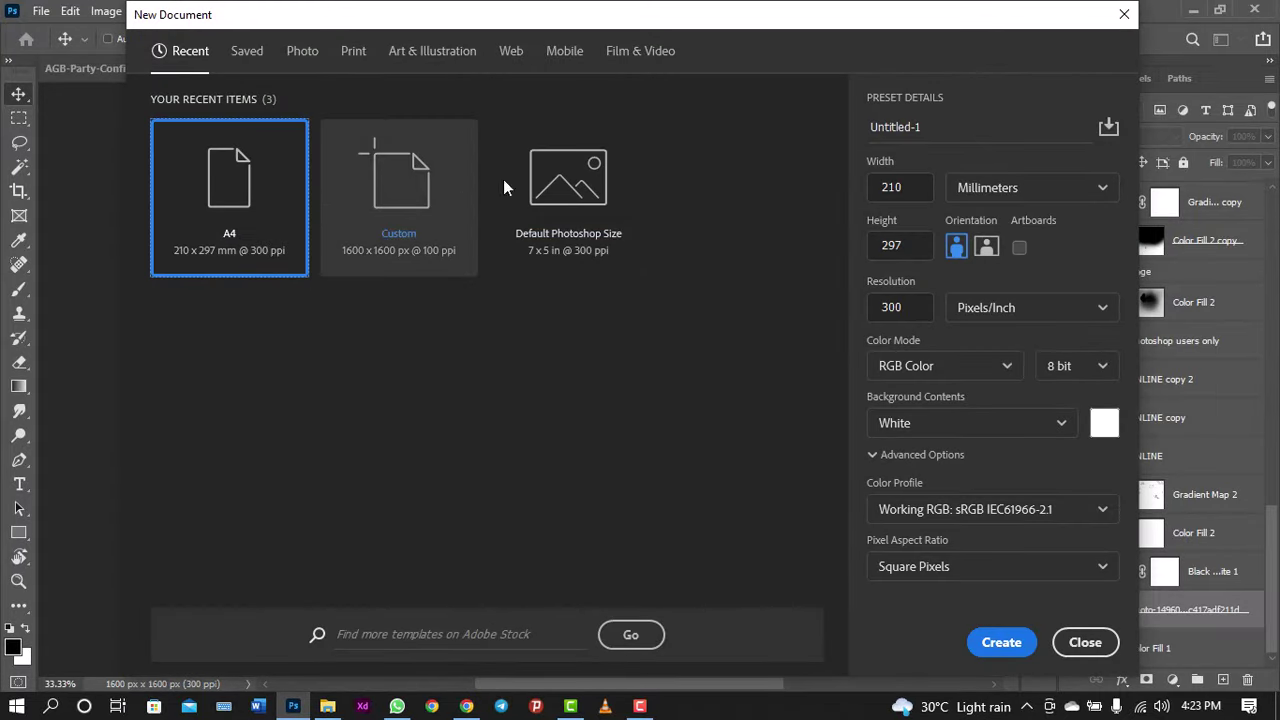
click(1062, 199)
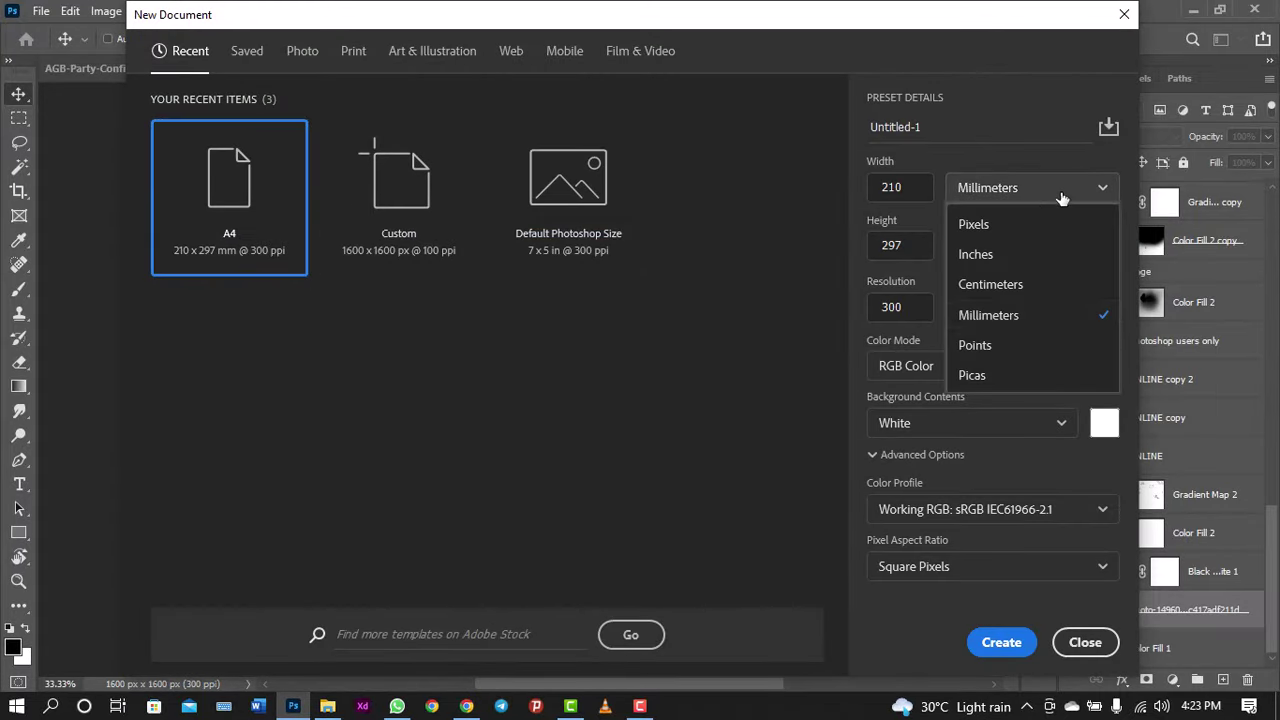
click(1003, 220)
double_click(912, 186)
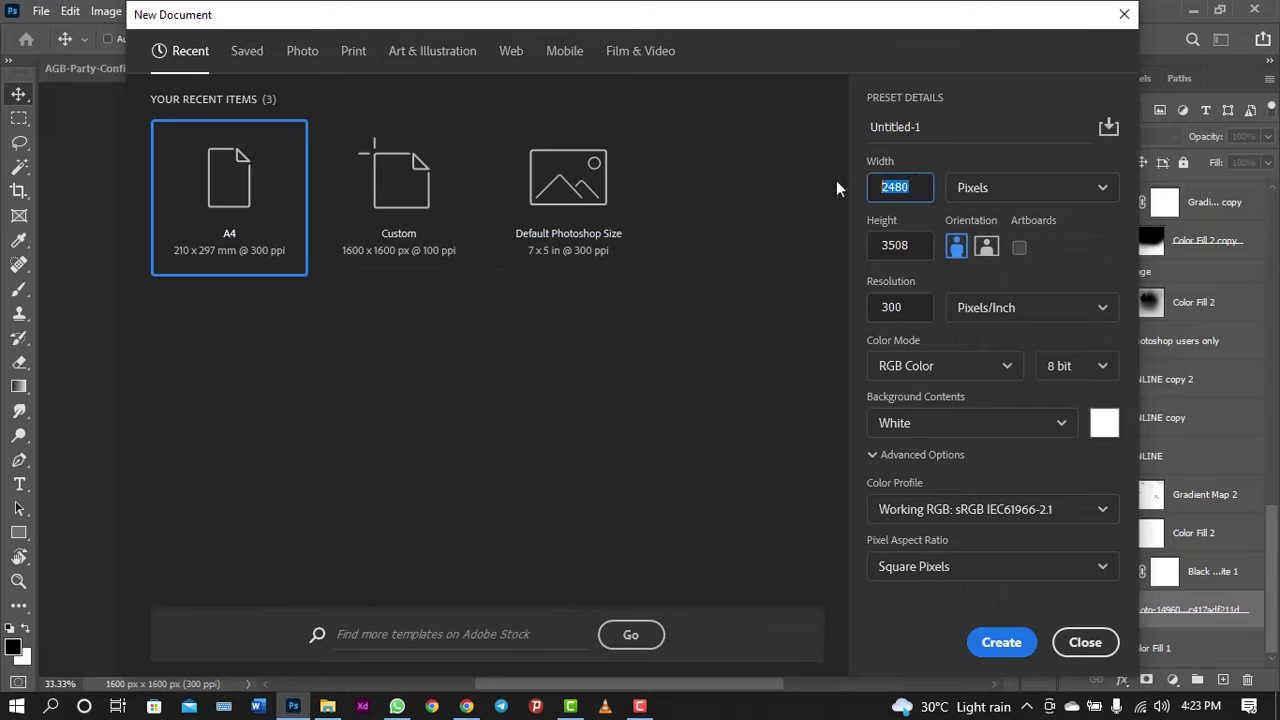
text(1600)
key(Tab)
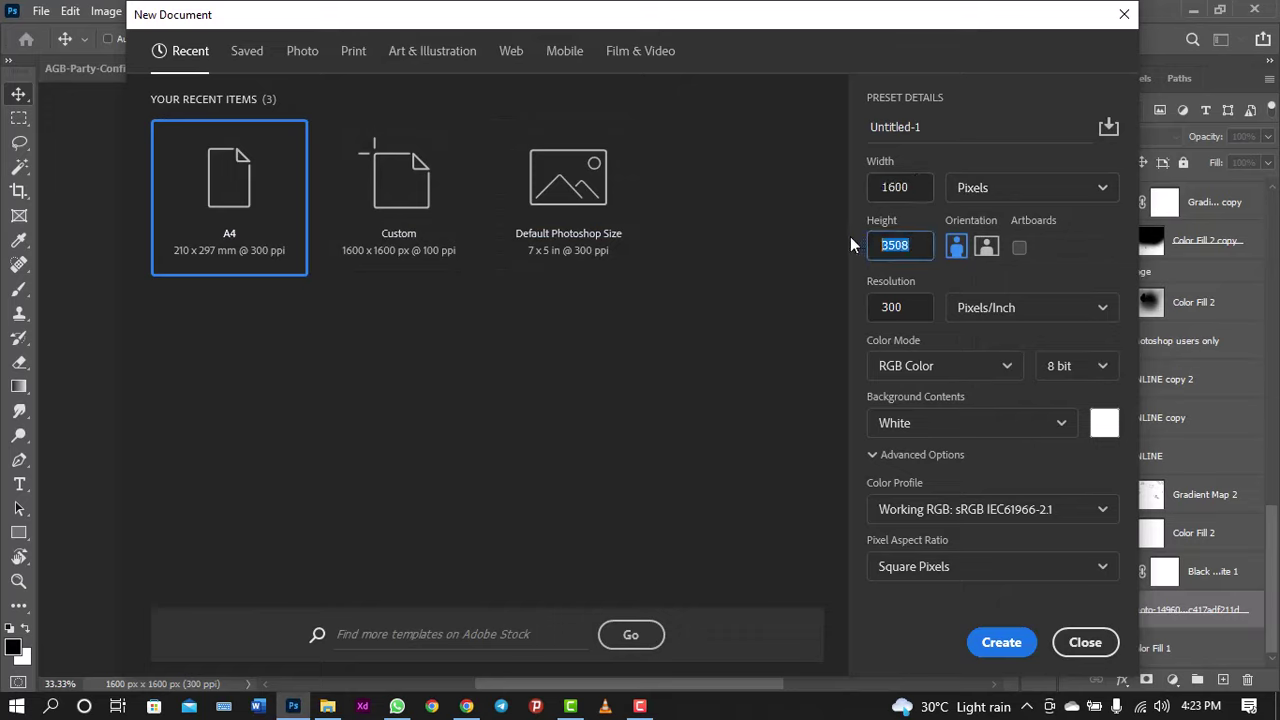
text(1600)
Step: Create the blank 1600 × 1600 px document
click(1006, 646)
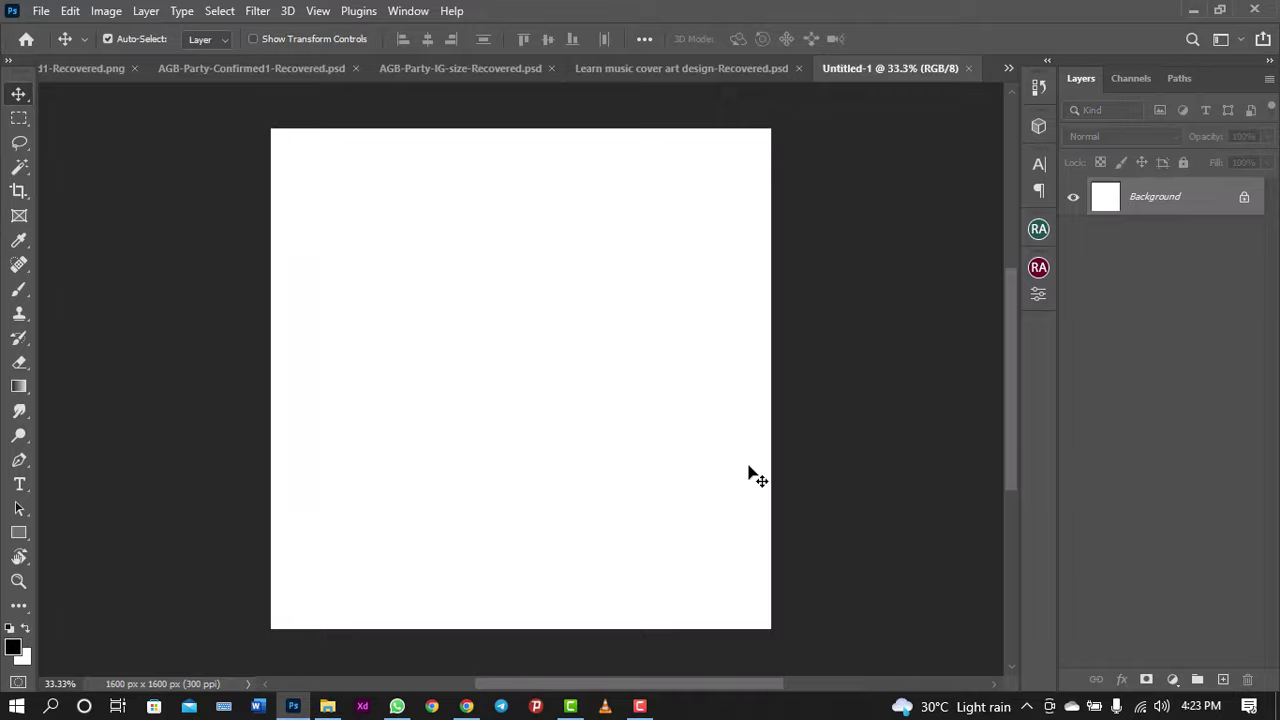
scroll(757, 476, up, 1)
scroll(757, 476, down, 3)
scroll(748, 465, up, 2)
scroll(748, 465, down, 1)
scroll(748, 465, up, 1)
scroll(757, 476, down, 1)
scroll(757, 476, up, 1)
Step: Fill the canvas with a black 000000 Solid Color layer and bring up the resources folder
click(1170, 679)
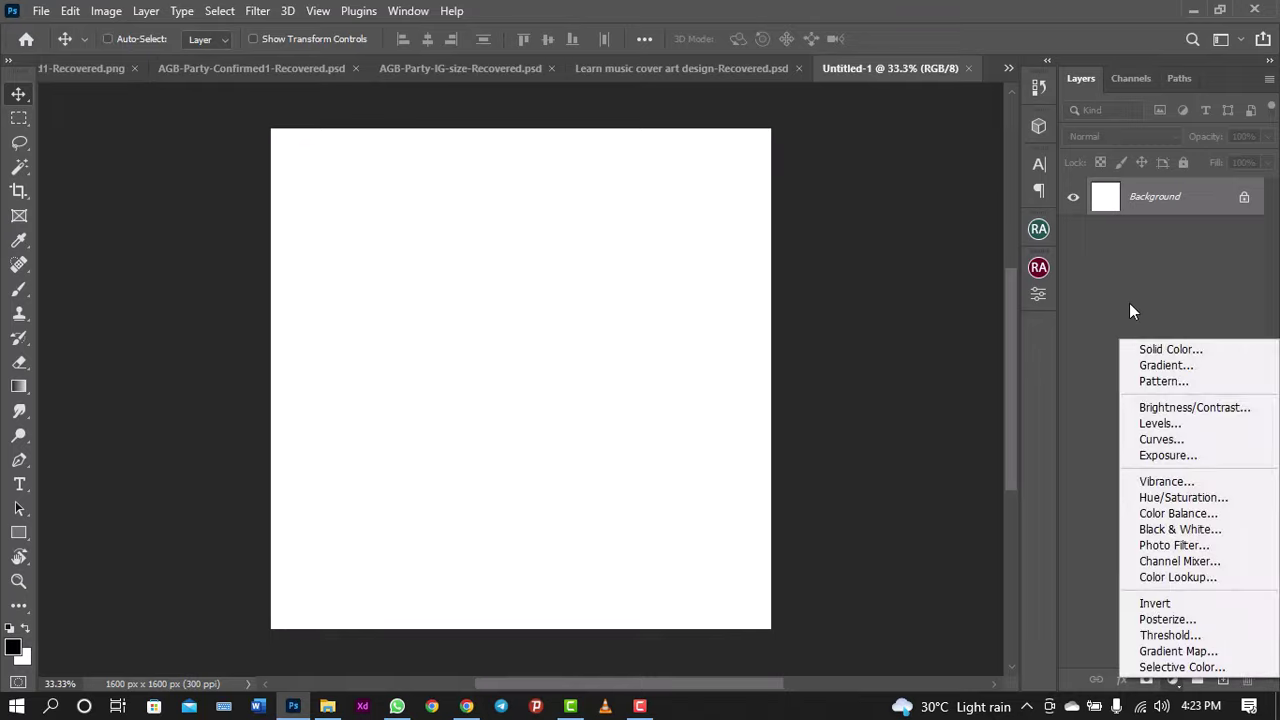
click(1148, 351)
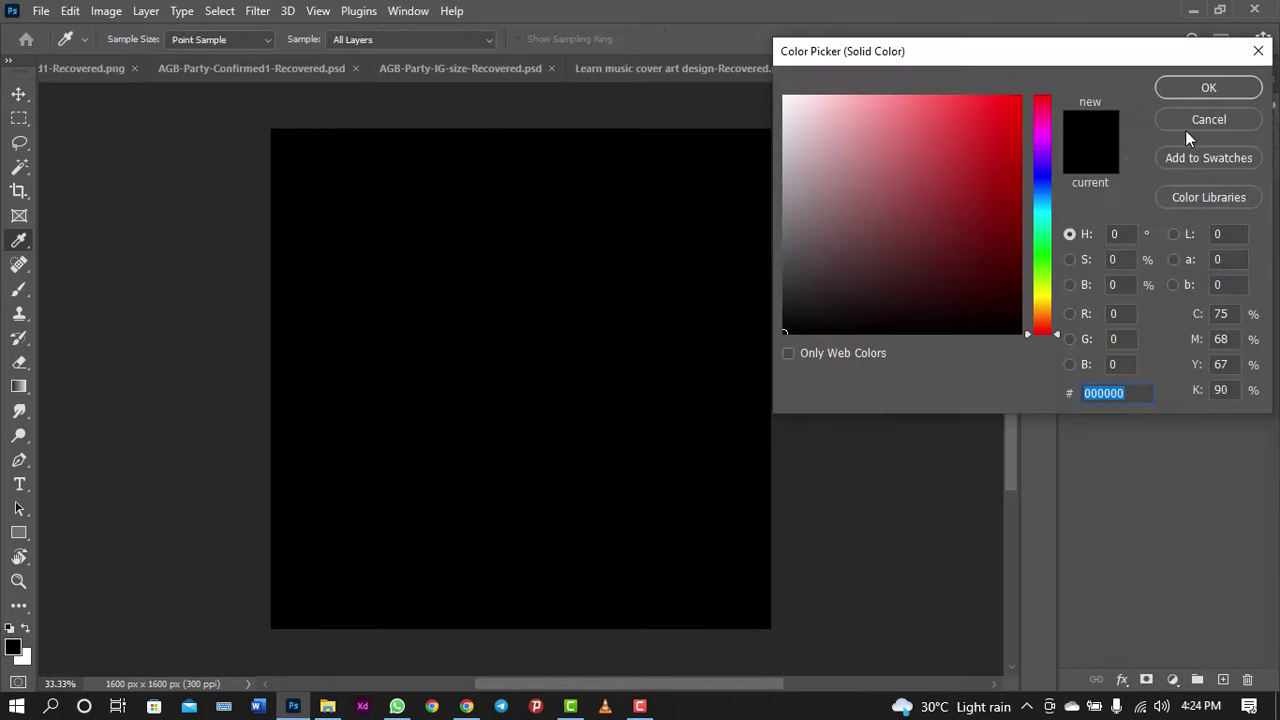
click(1209, 89)
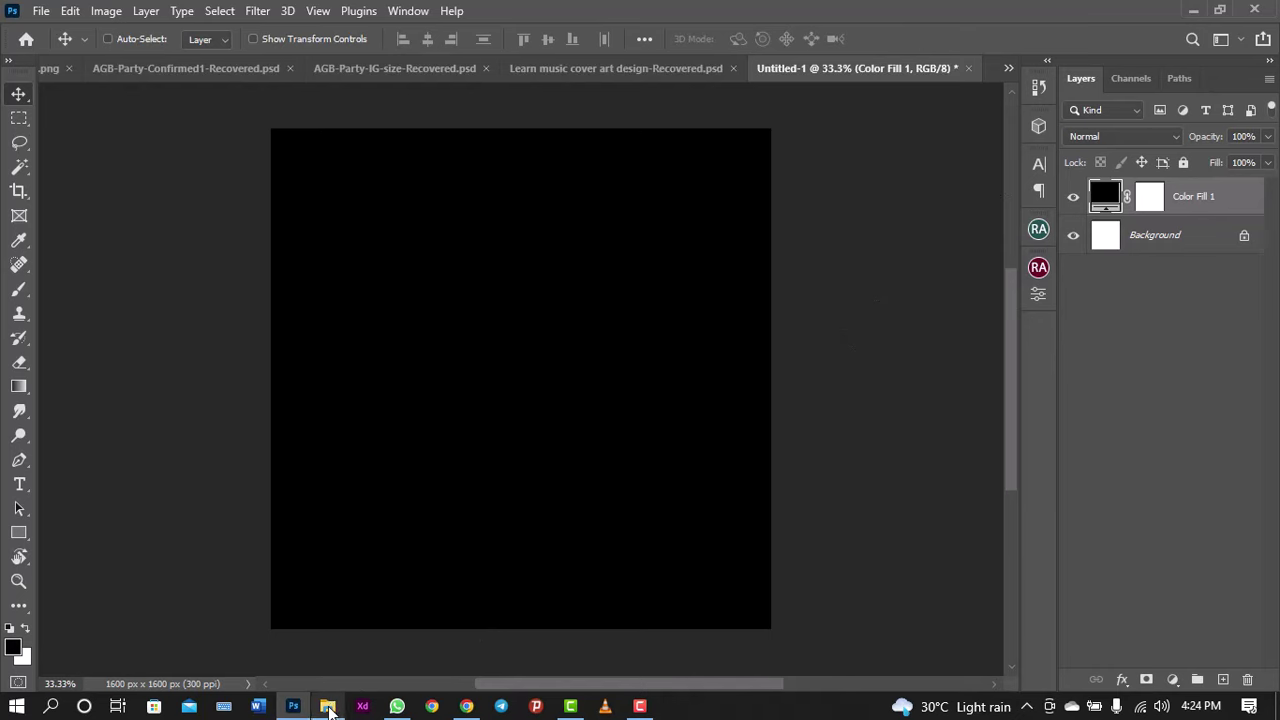
click(328, 706)
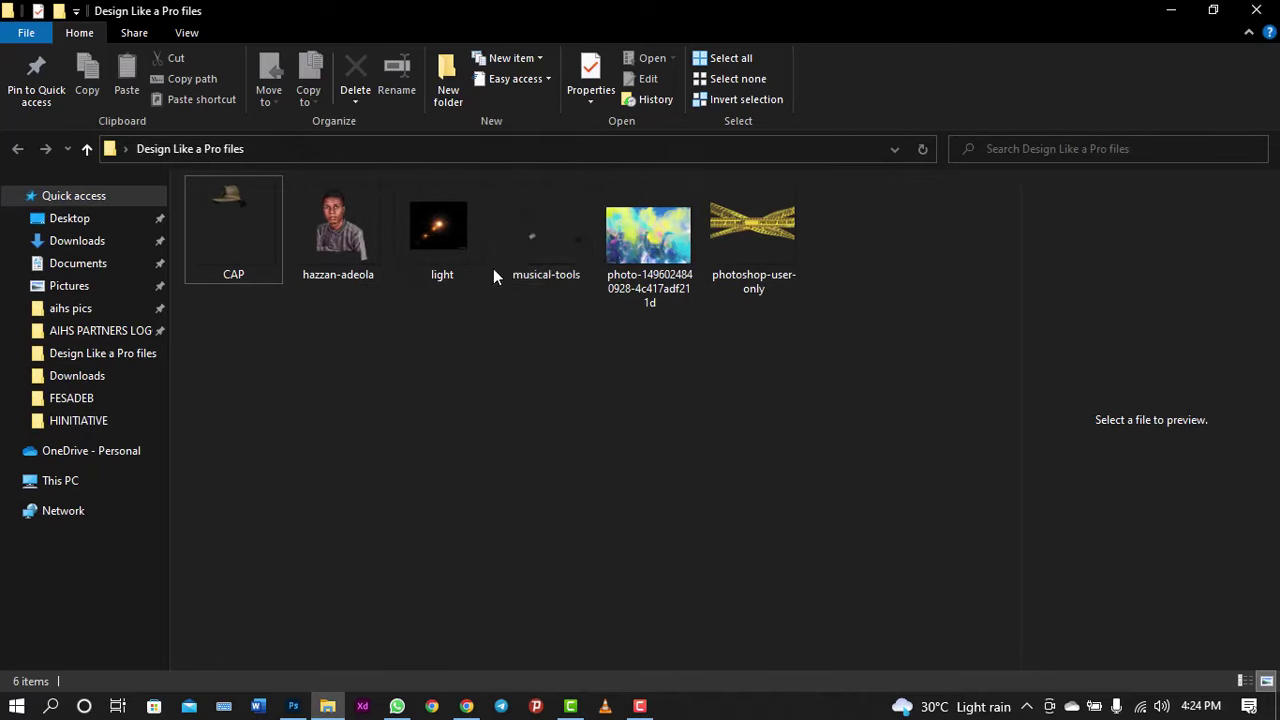
Step: Drag the colour-powder photo from the Design Like a Pro folder into the Photoshop document
click(626, 255)
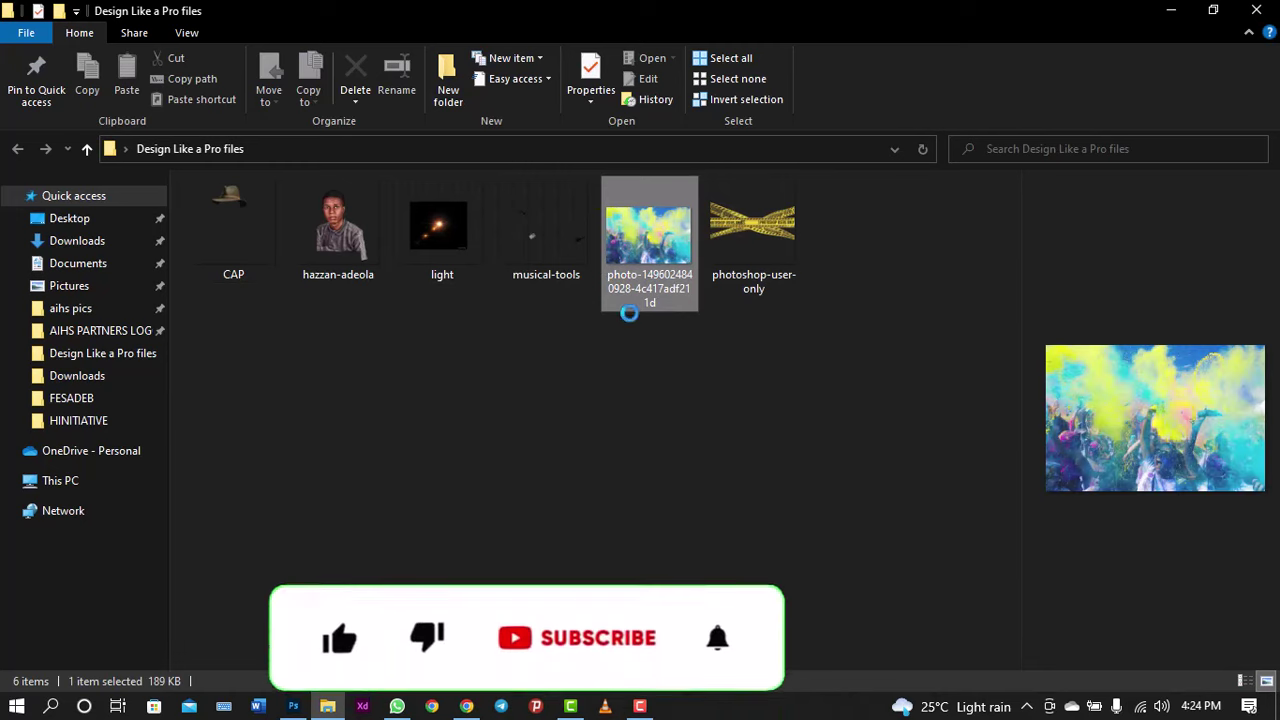
drag(640, 240, 340, 648)
mouse_move(610, 355)
mouse_down()
mouse_move(445, 465)
mouse_move(509, 430)
mouse_up()
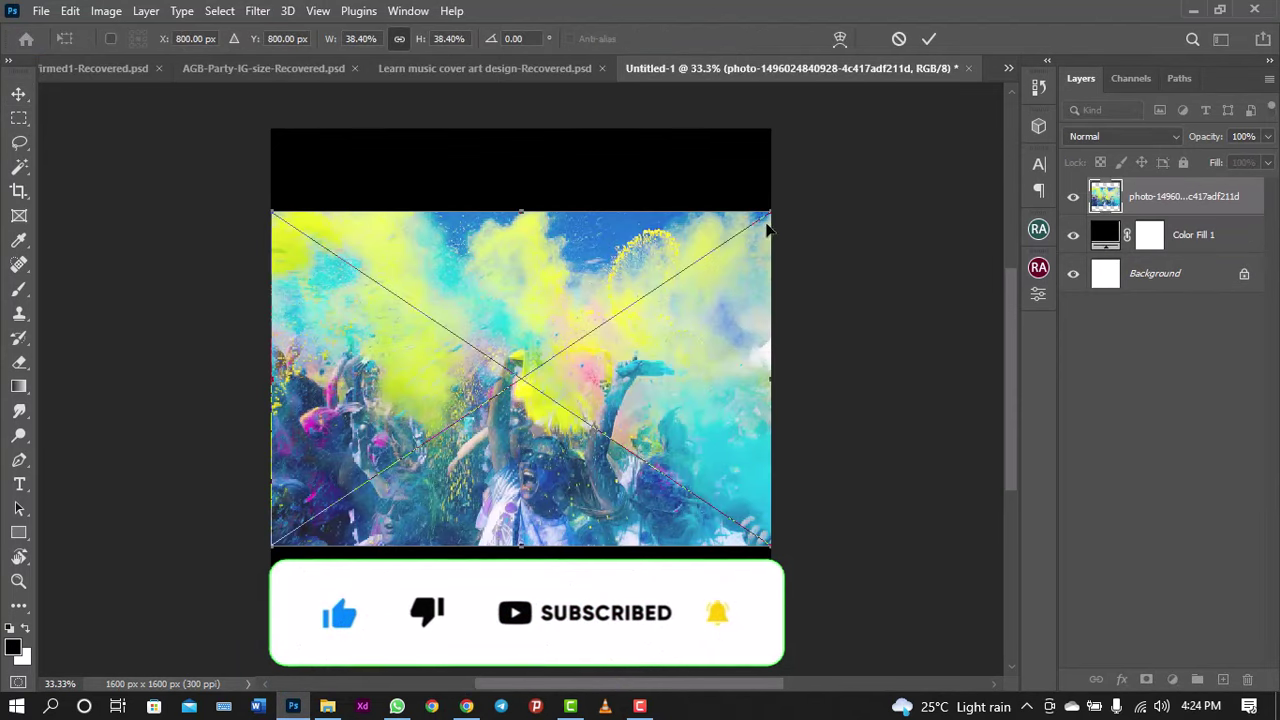
Step: Scale the placed colour-powder photo to 57.71% so it fills the square canvas
drag(776, 211, 896, 125)
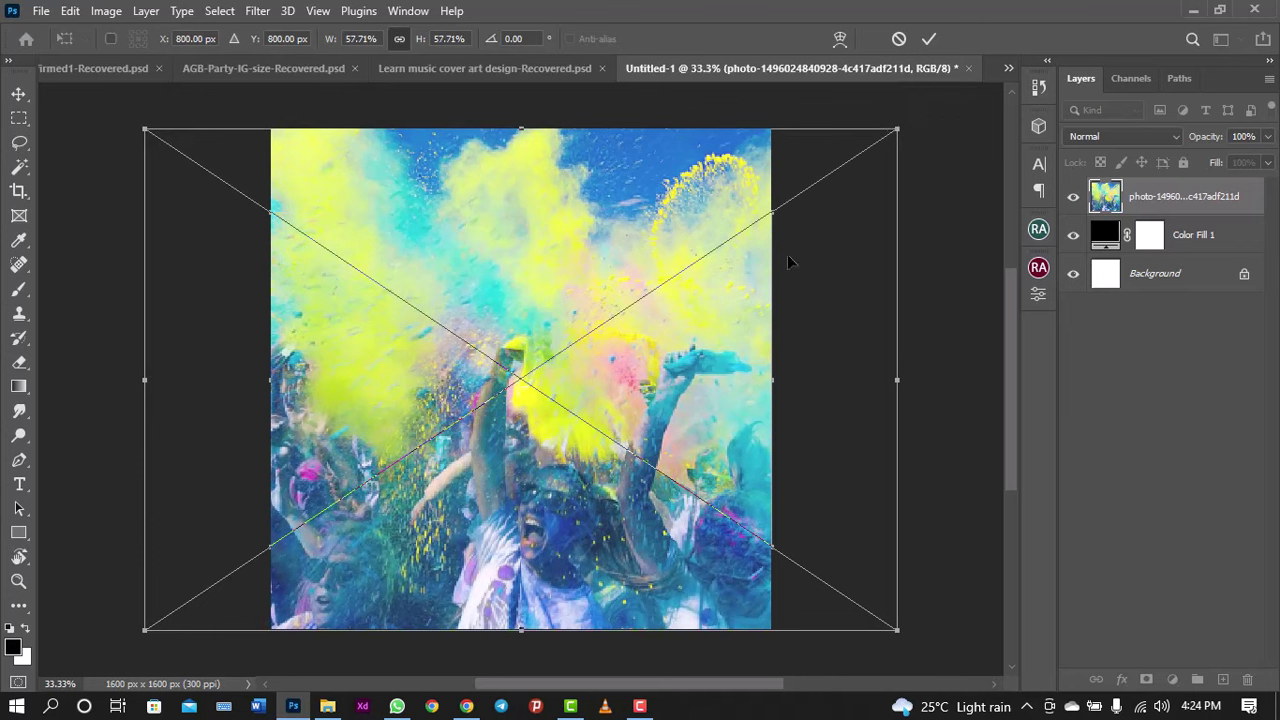
key(Return)
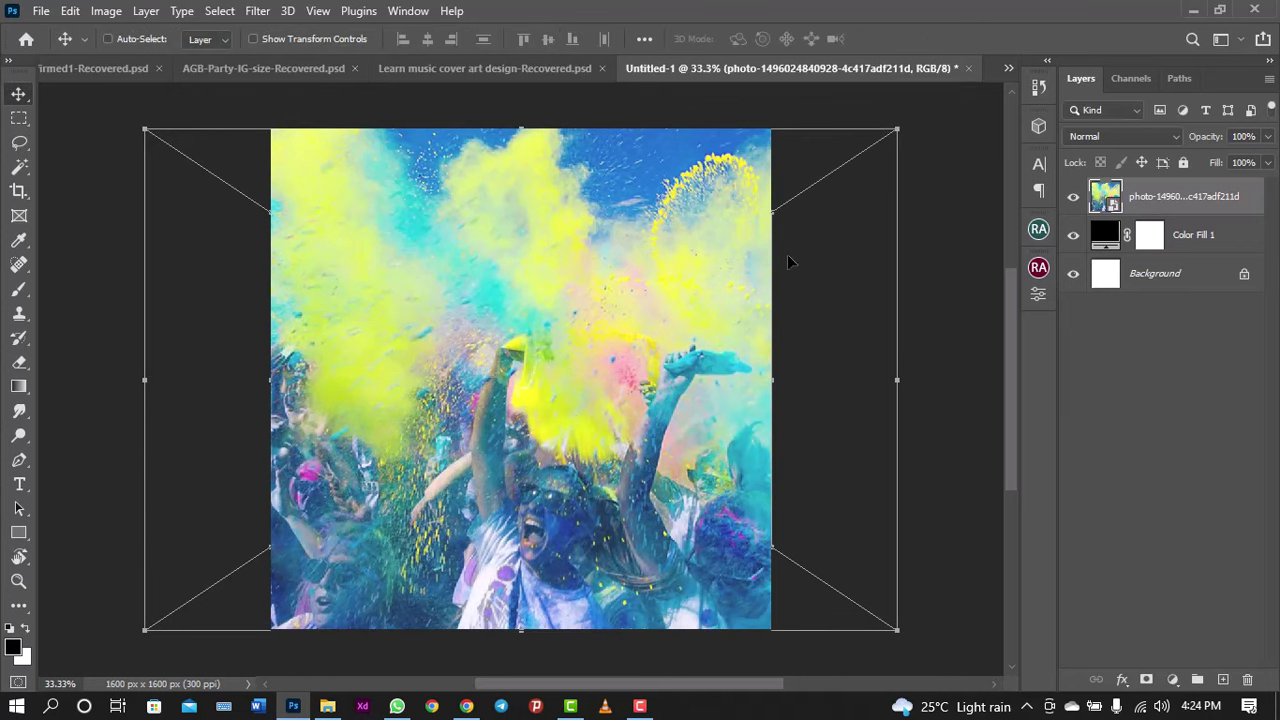
key(ctrl+minus)
key(ctrl+minus)
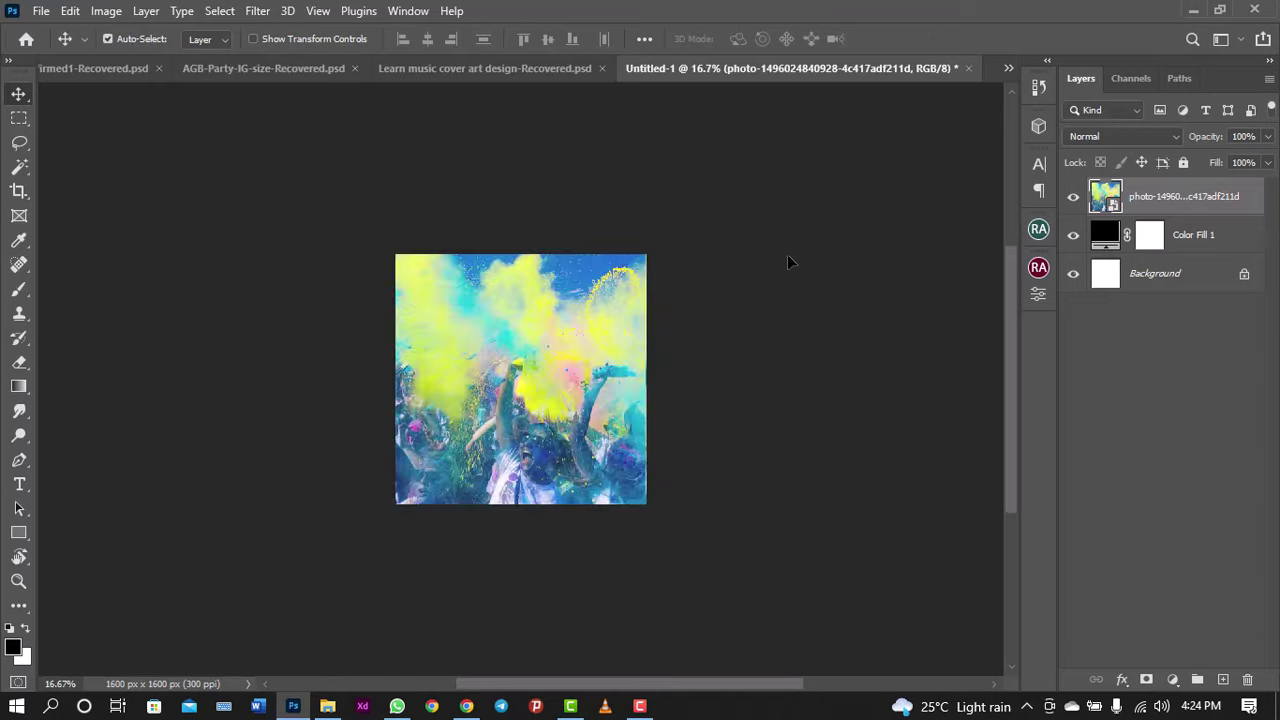
key(ctrl+plus)
key(ctrl+plus)
key(ctrl+minus)
key(ctrl+minus)
key(ctrl+plus)
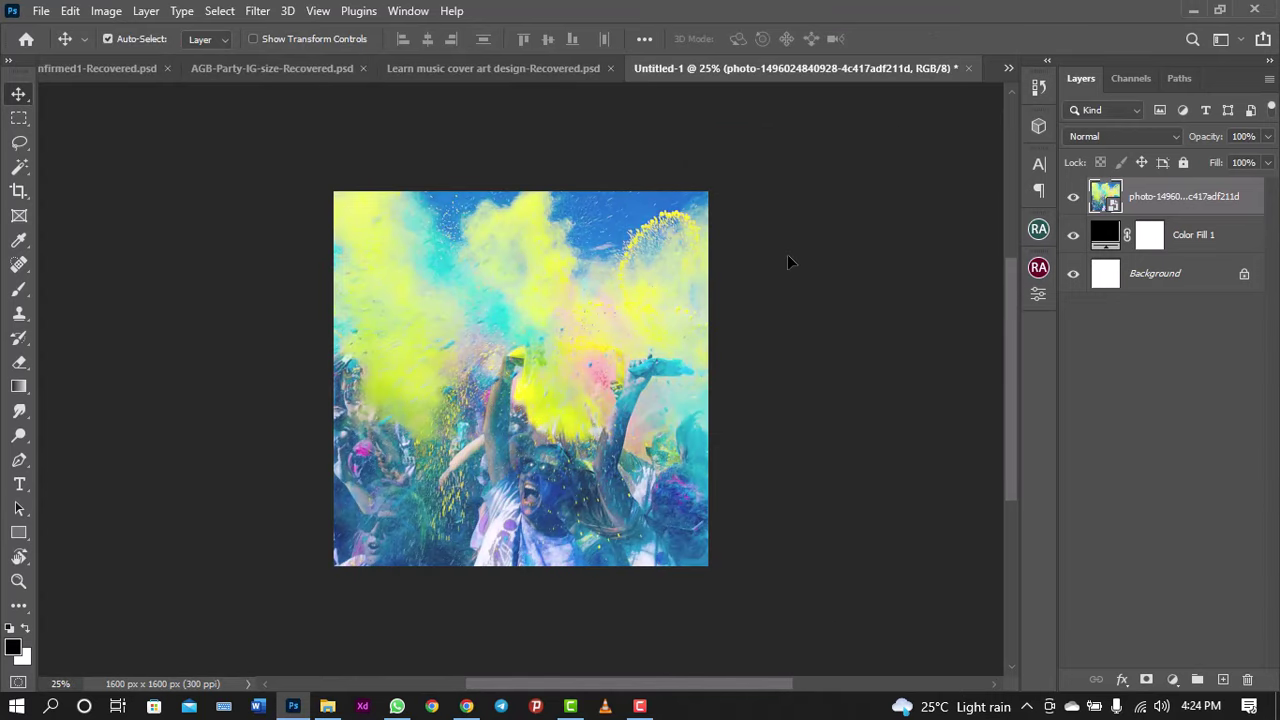
Step: Compare against the finished cover design, then return to the Untitled-1 document
click(508, 60)
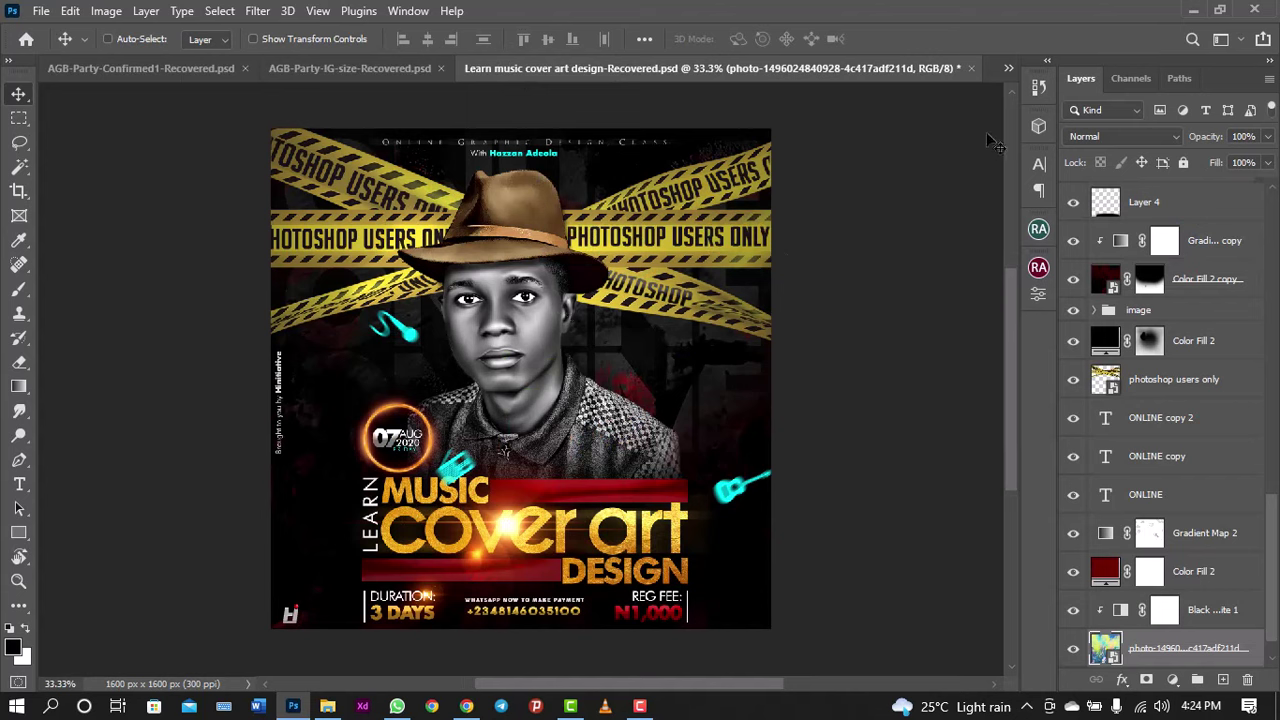
click(1008, 68)
click(870, 157)
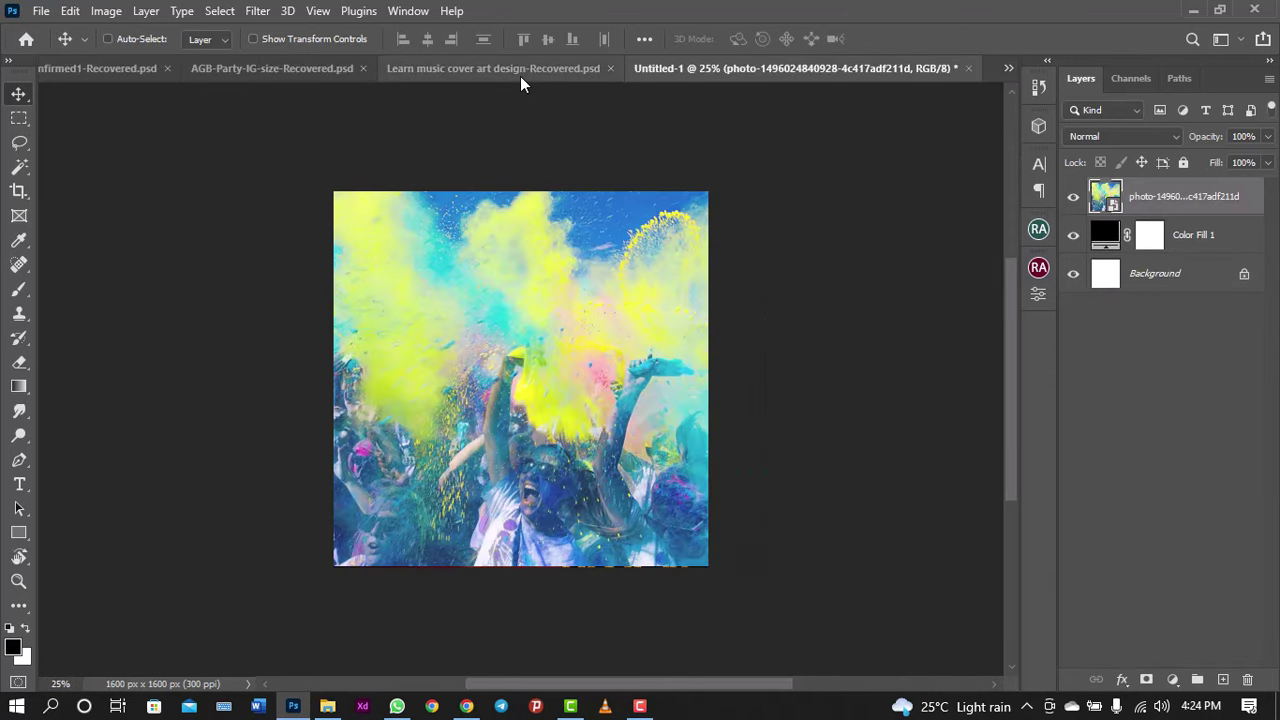
click(520, 76)
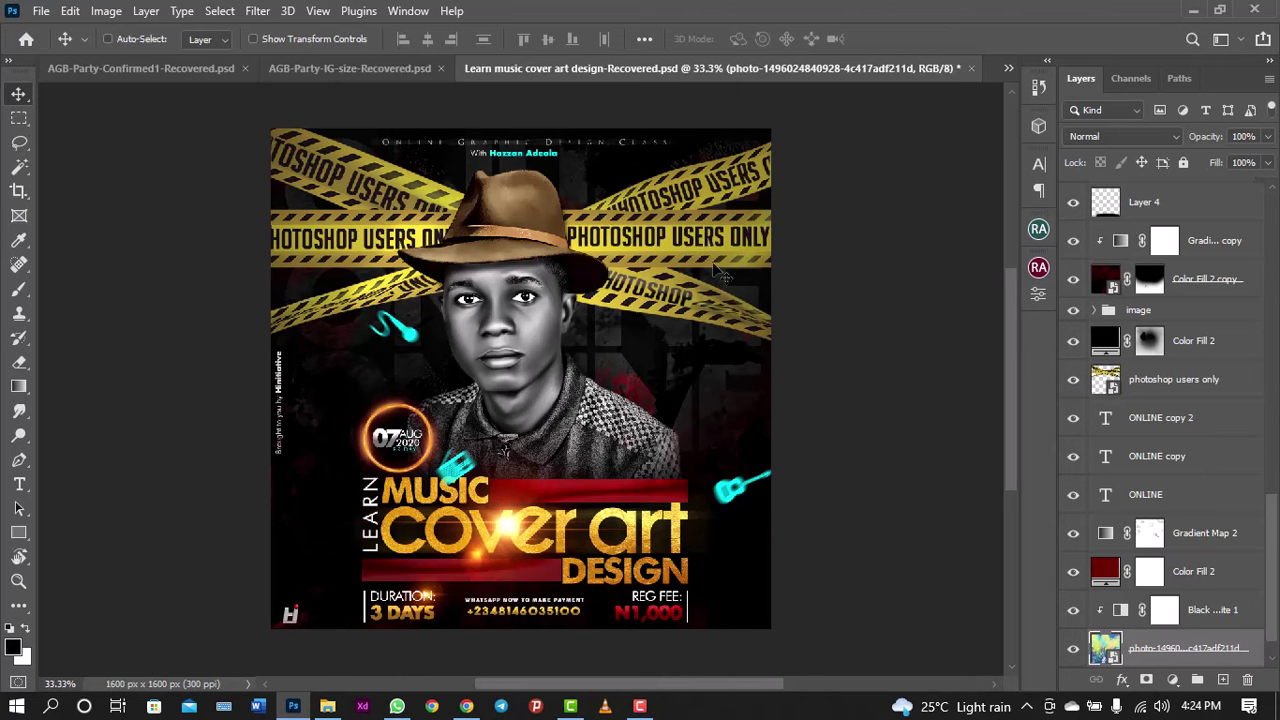
click(1008, 66)
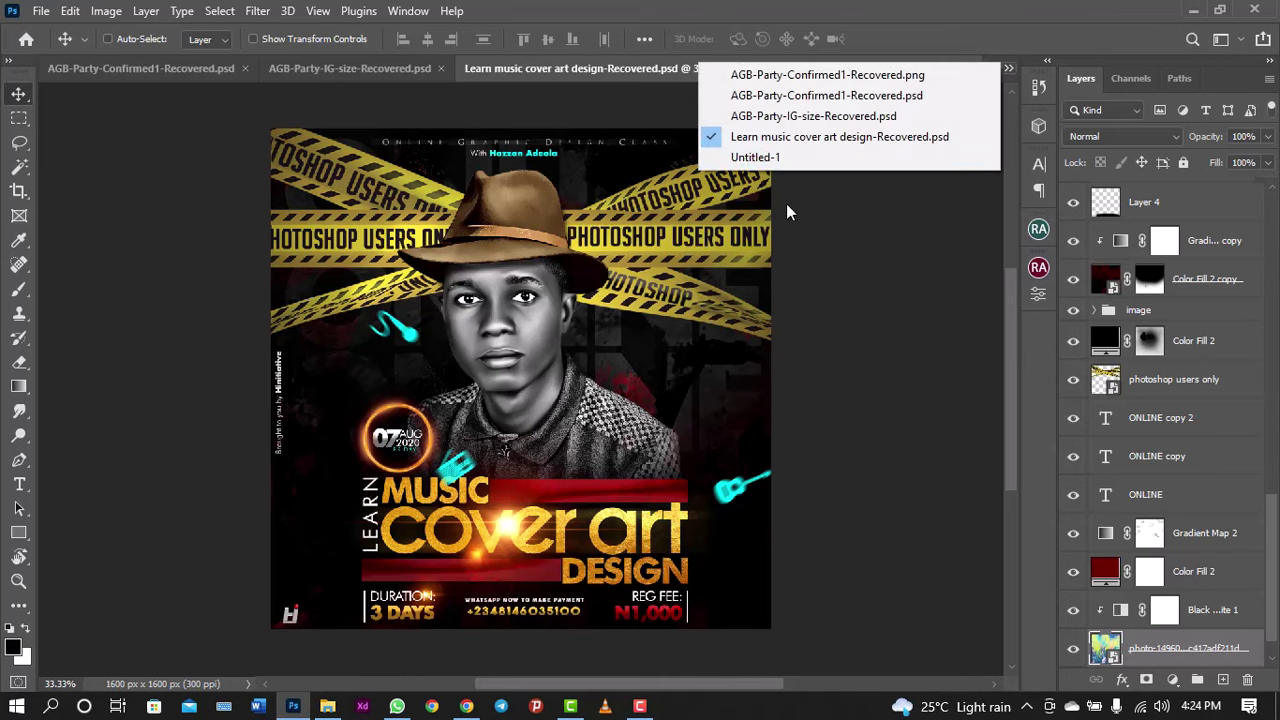
click(821, 162)
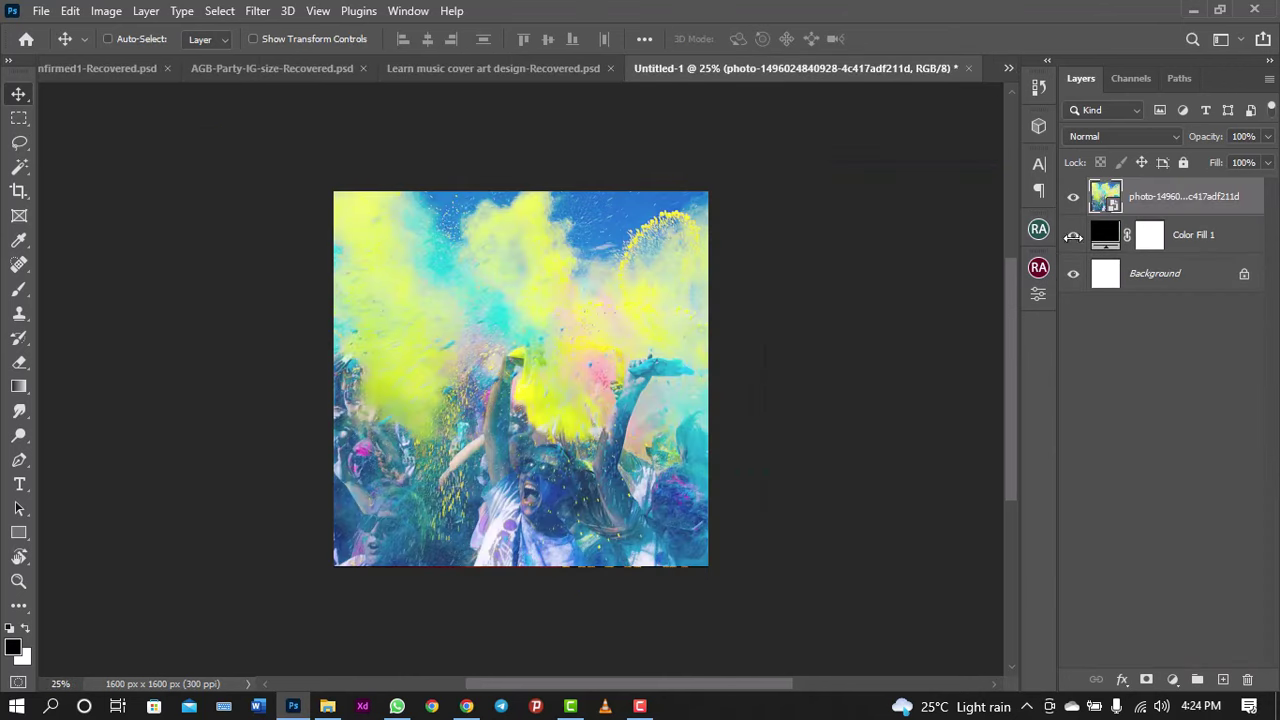
Step: Rescale the colour-powder photo to 61.88% and nudge it 60 px upward
key(ctrl+minus)
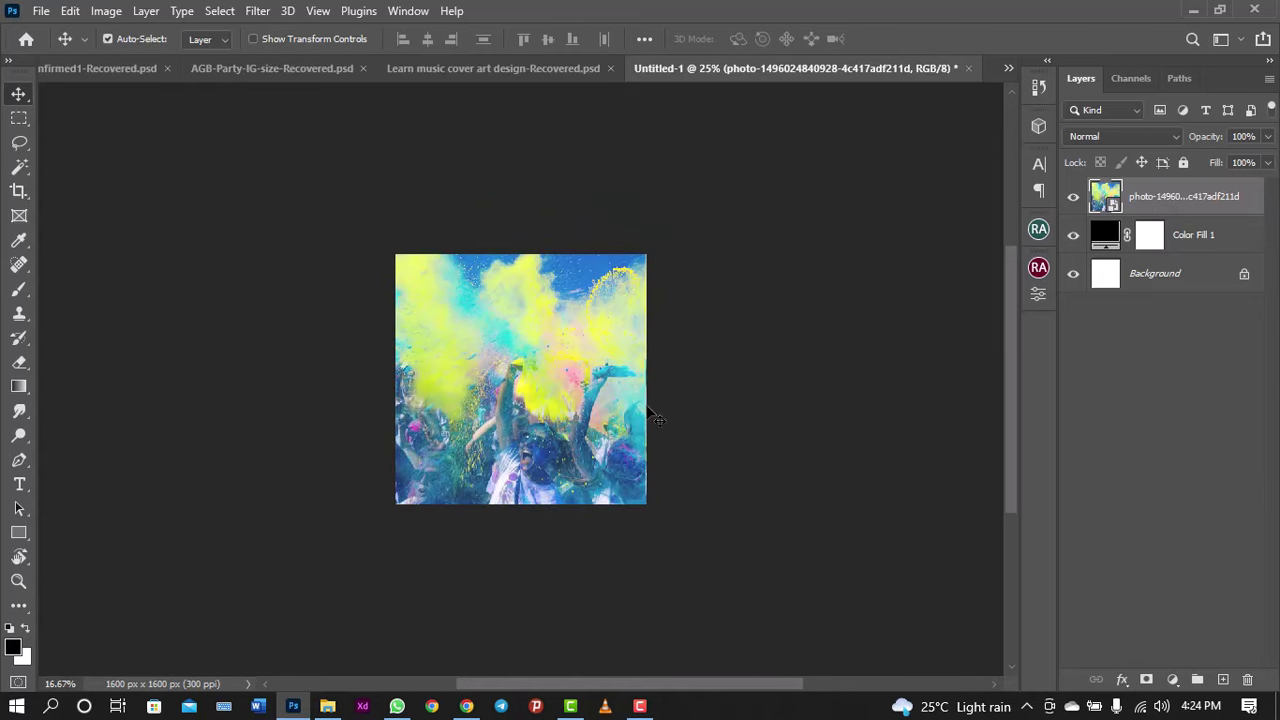
key(ctrl+minus)
key(ctrl+t)
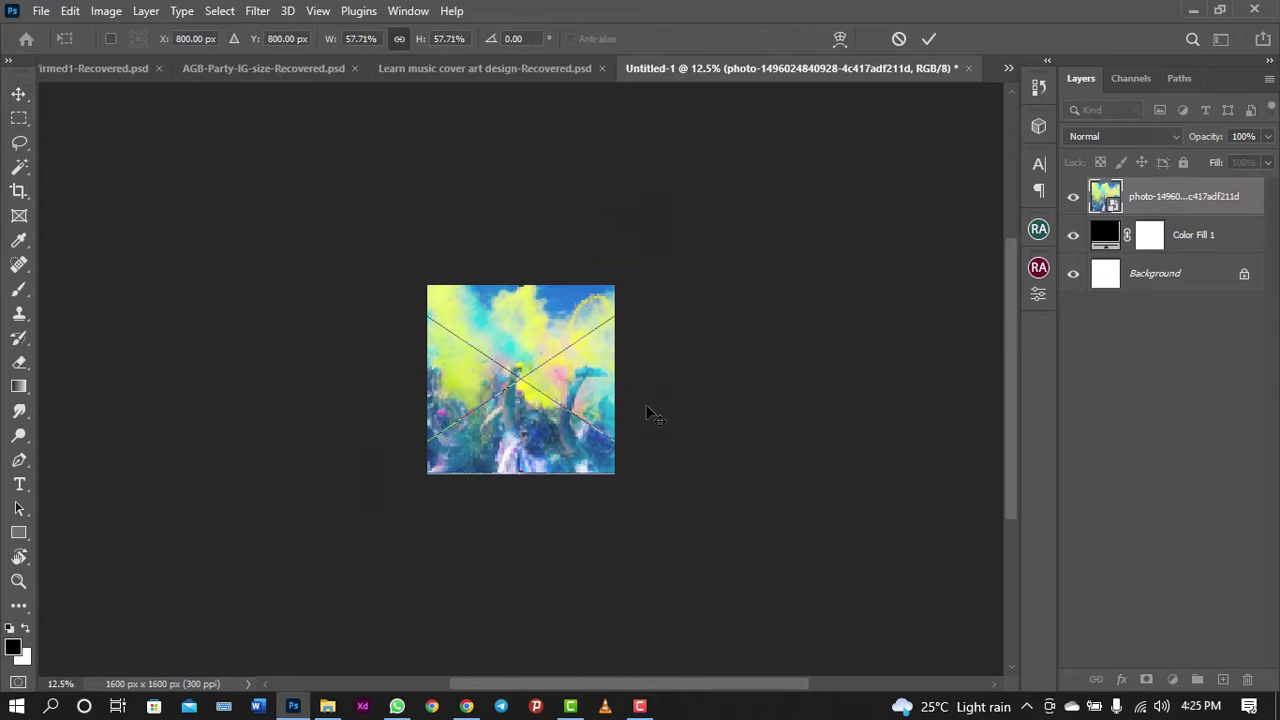
key(ctrl+plus)
key(ctrl+plus)
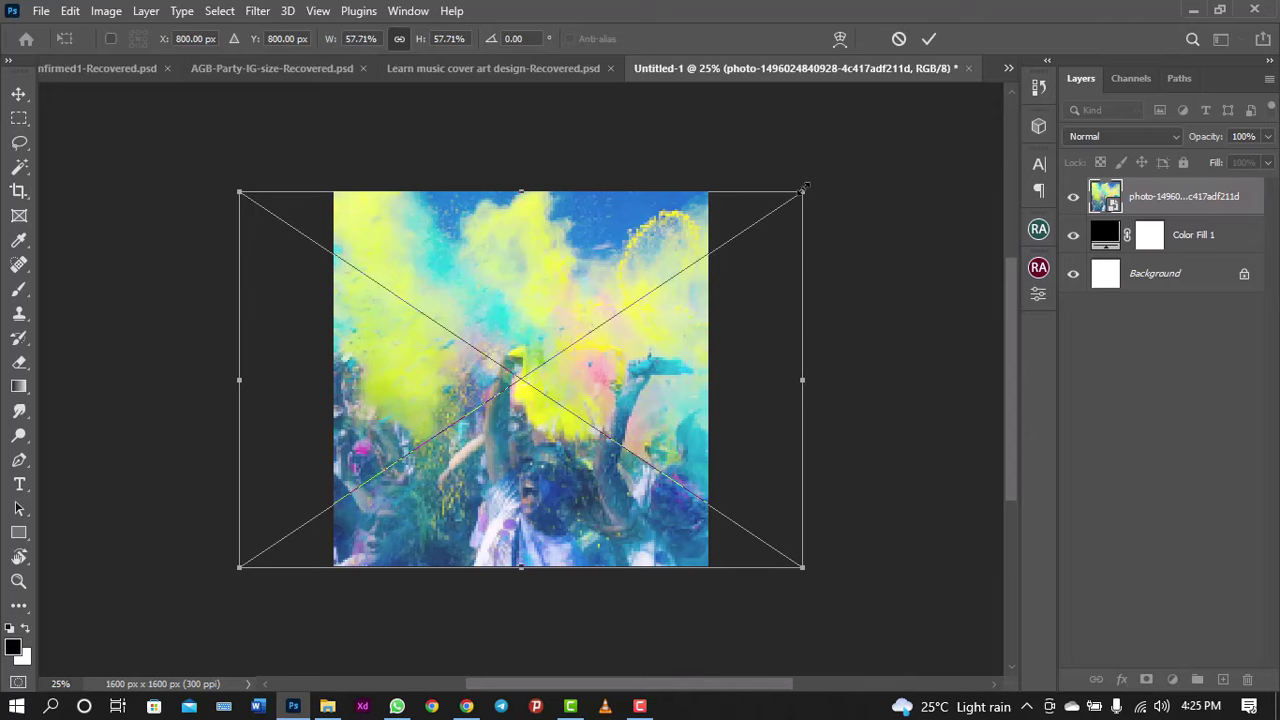
drag(803, 187, 800, 187)
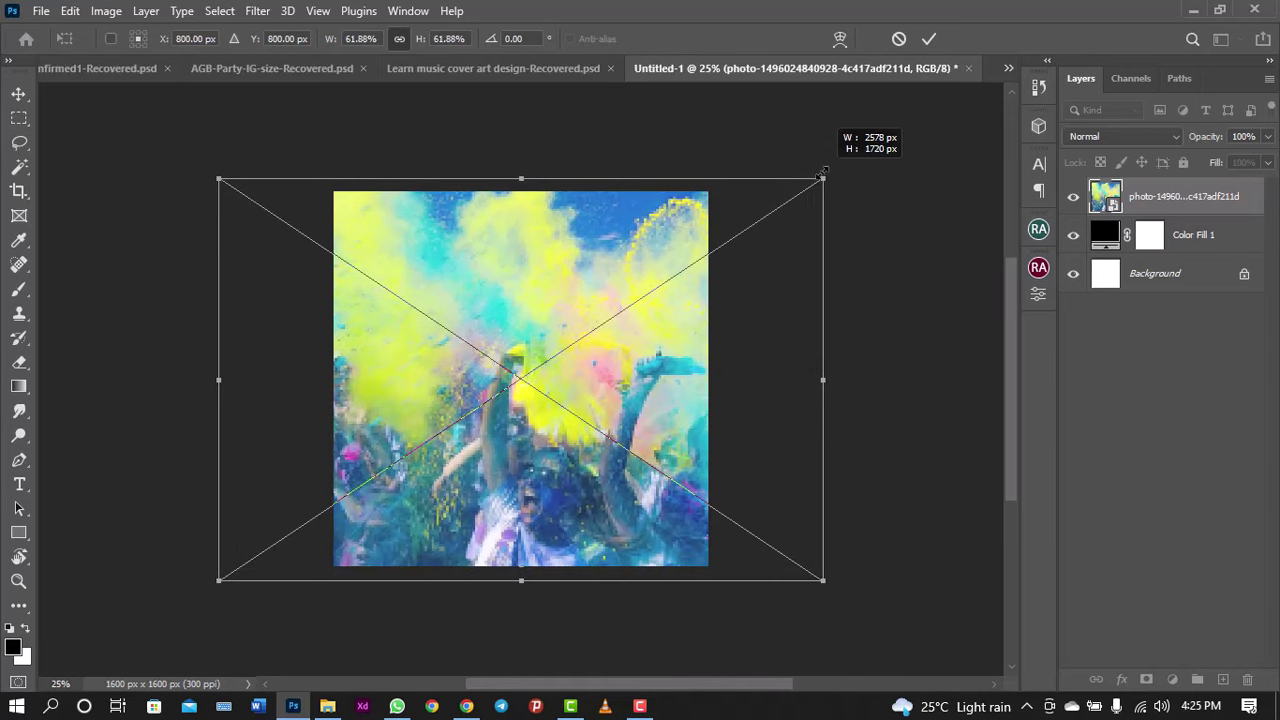
drag(801, 187, 822, 172)
drag(749, 344, 748, 330)
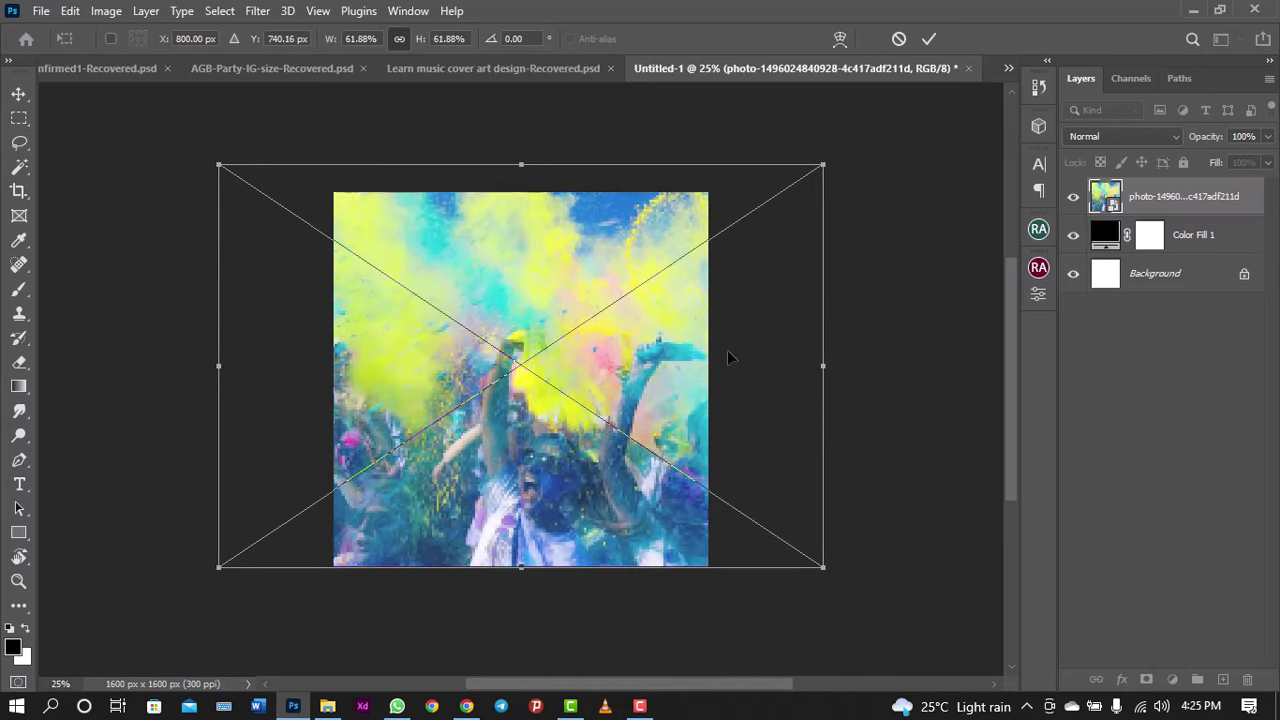
key(Return)
key(ctrl+minus)
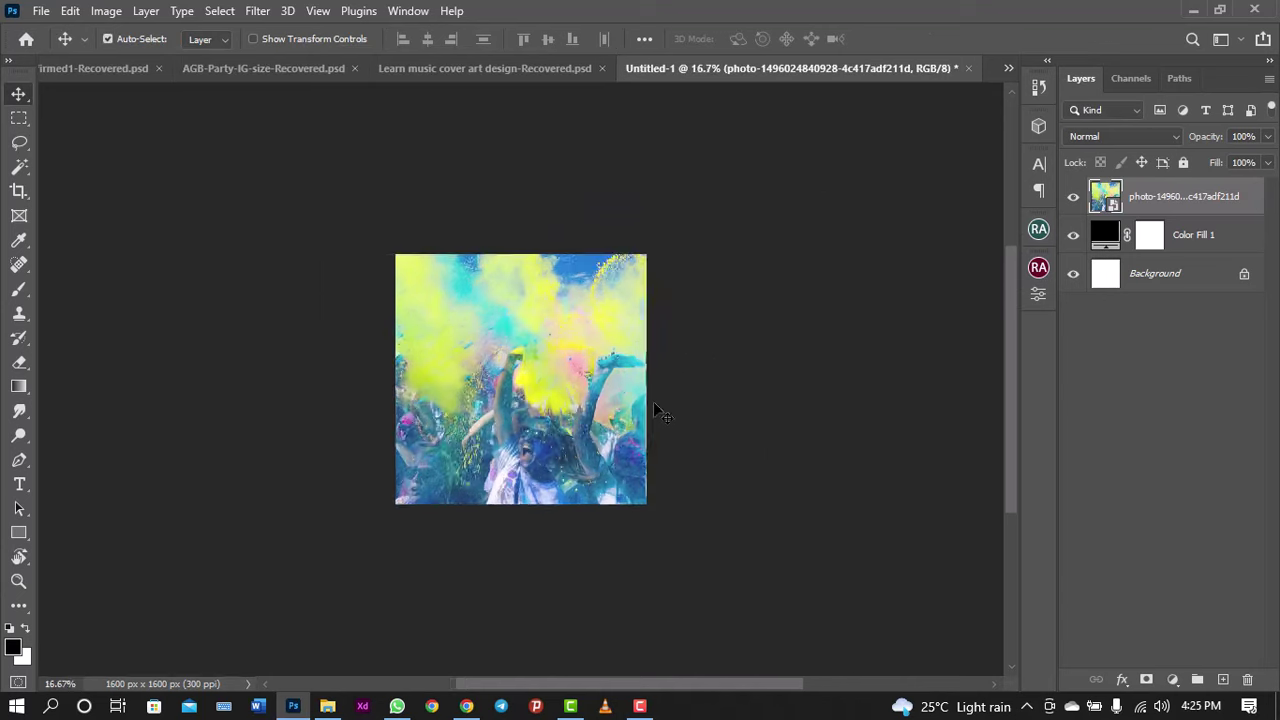
key(ctrl+plus)
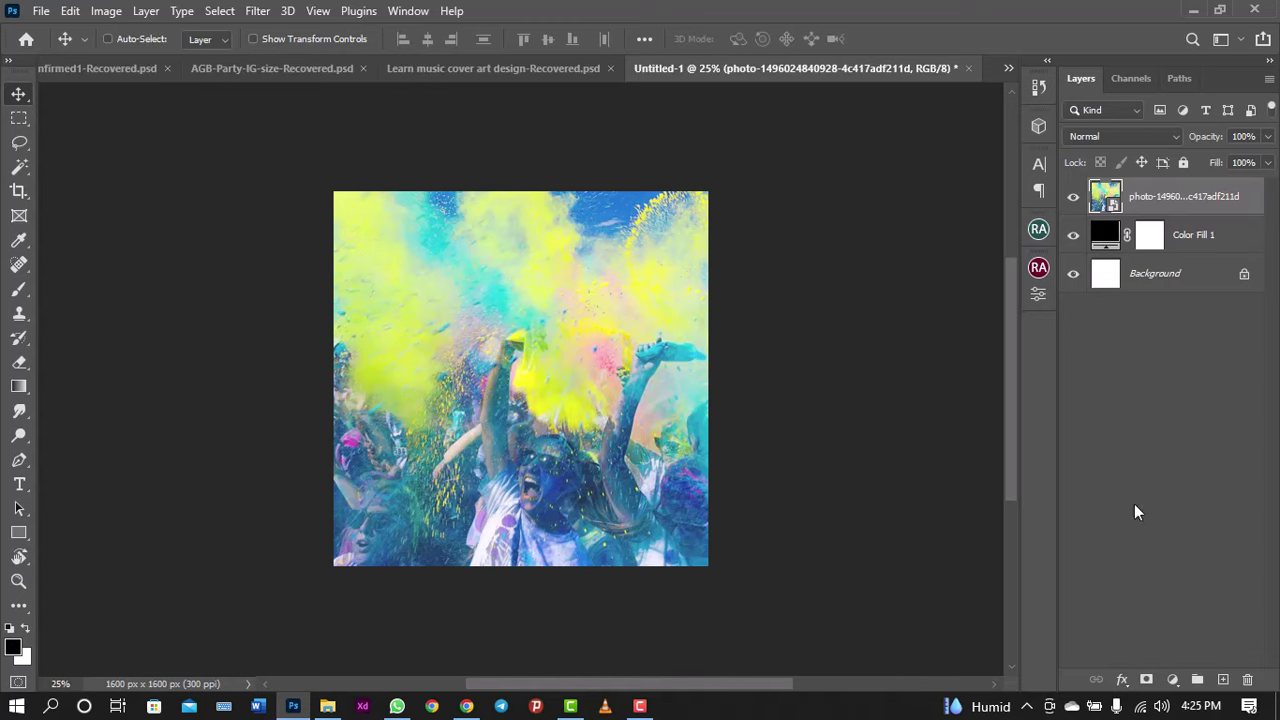
Step: Add a default Black & White 1 adjustment layer to make the photo greyscale
click(1174, 678)
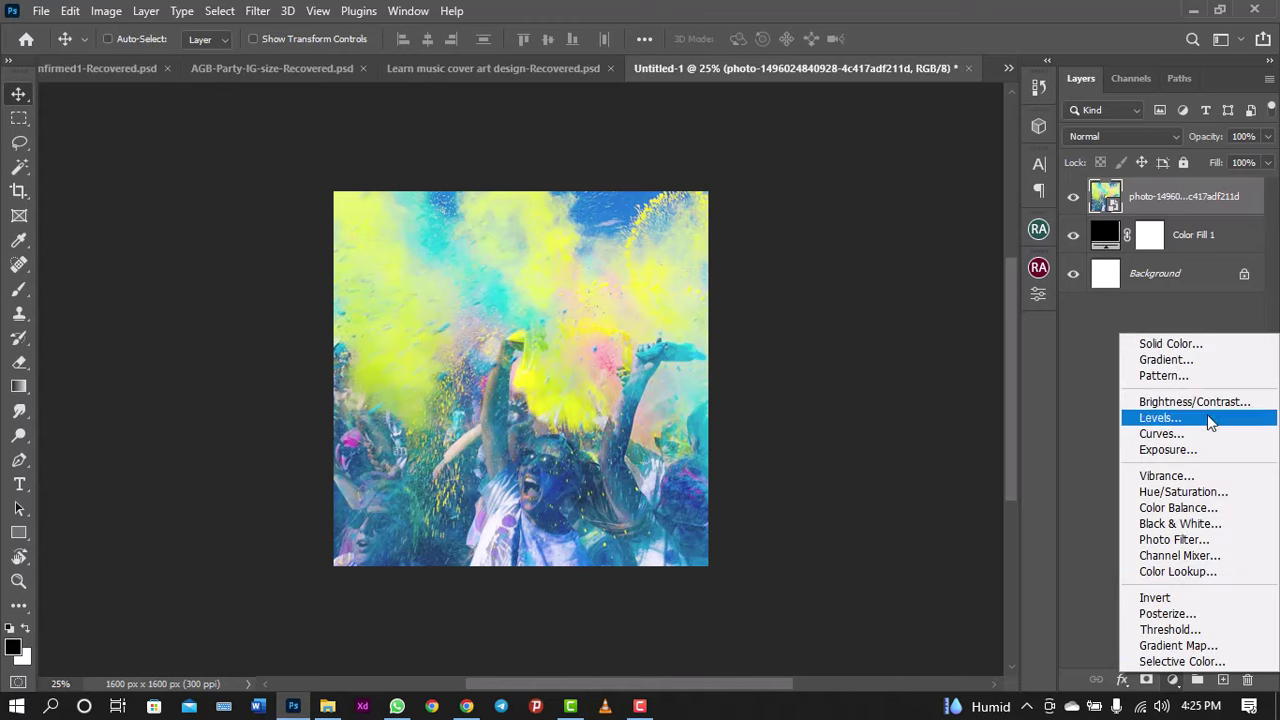
click(1180, 523)
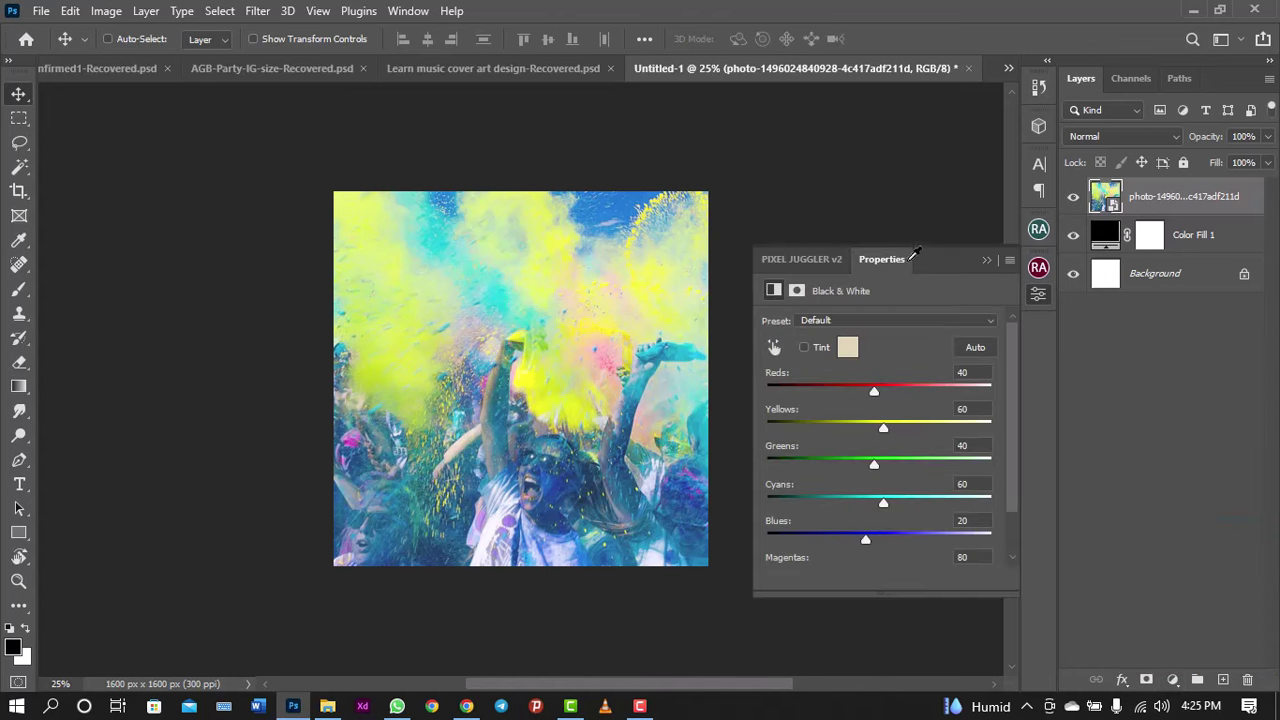
click(1037, 295)
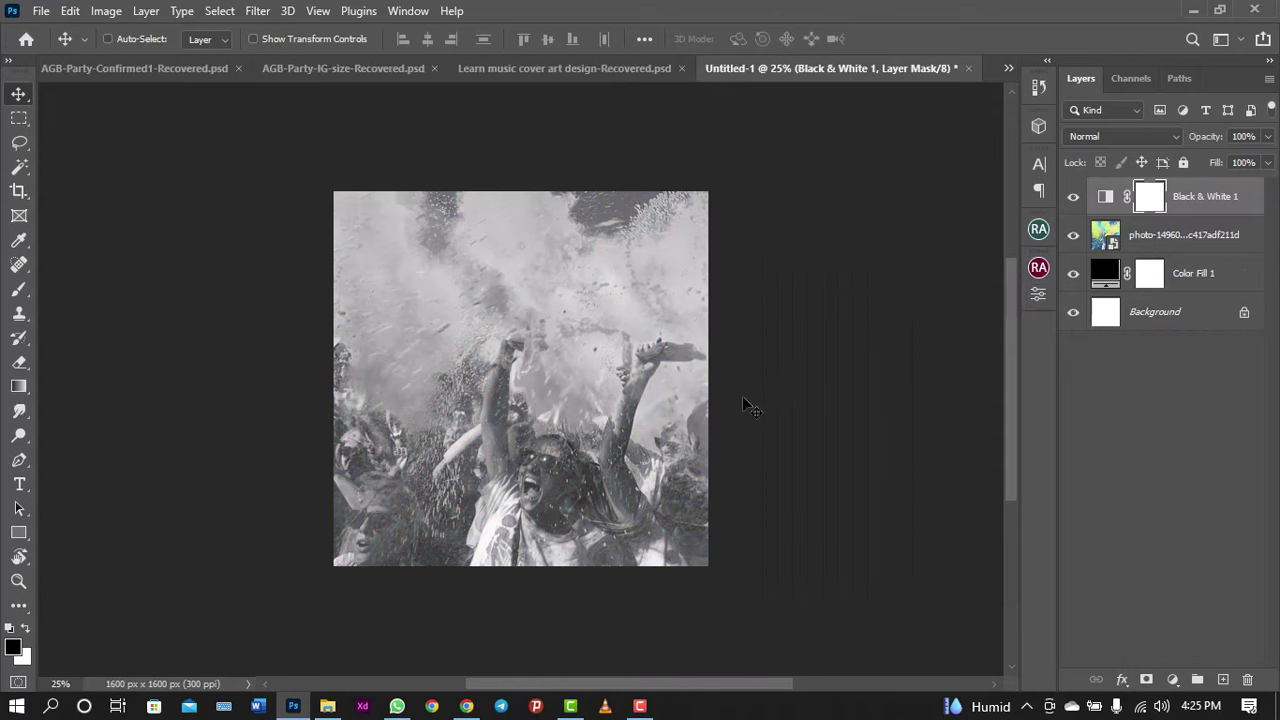
key(ctrl+minus)
key(ctrl+minus)
key(ctrl+plus)
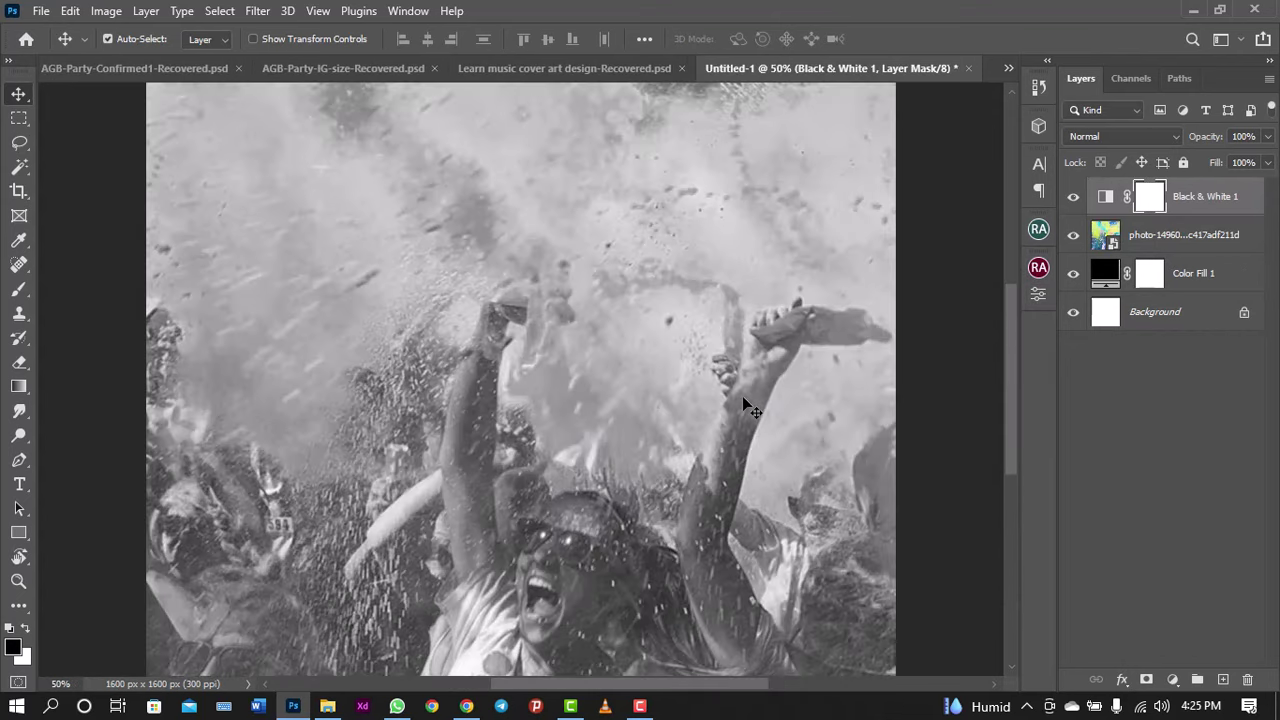
key(ctrl+minus)
key(ctrl+plus)
key(ctrl+minus)
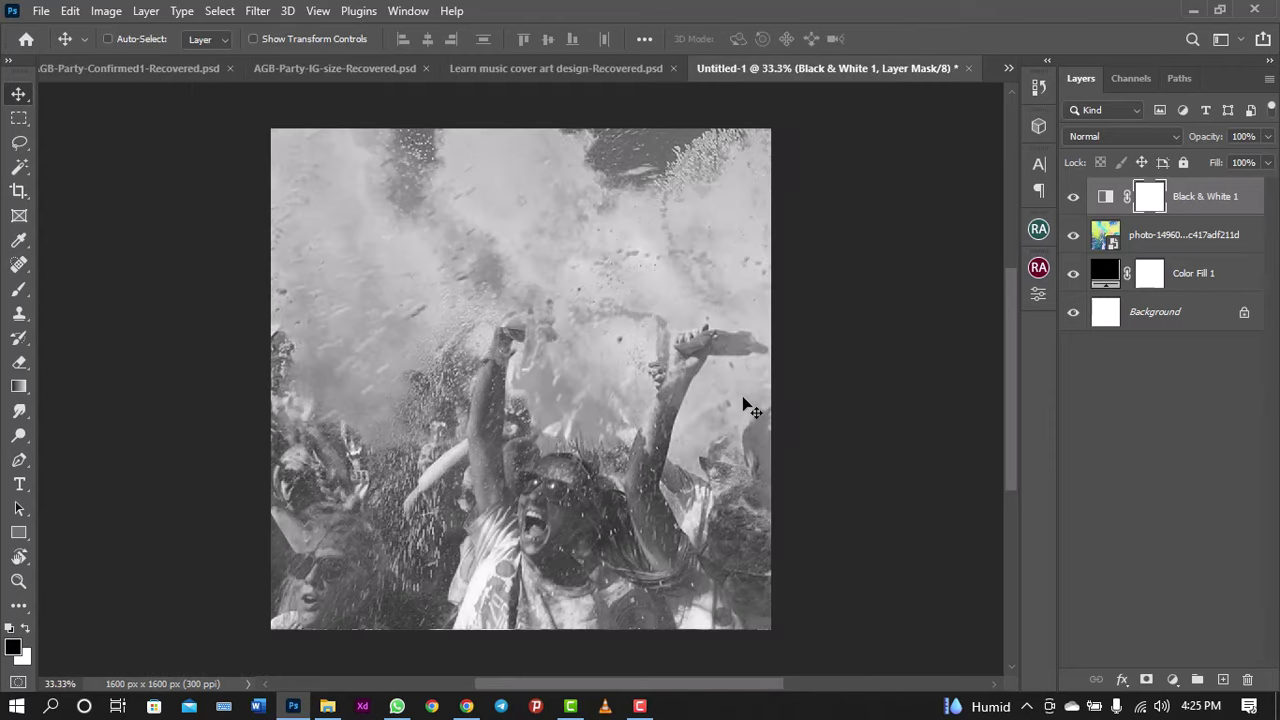
Step: Add a dark red Solid Color fill layer with hex 6d0000 over the canvas
click(1172, 679)
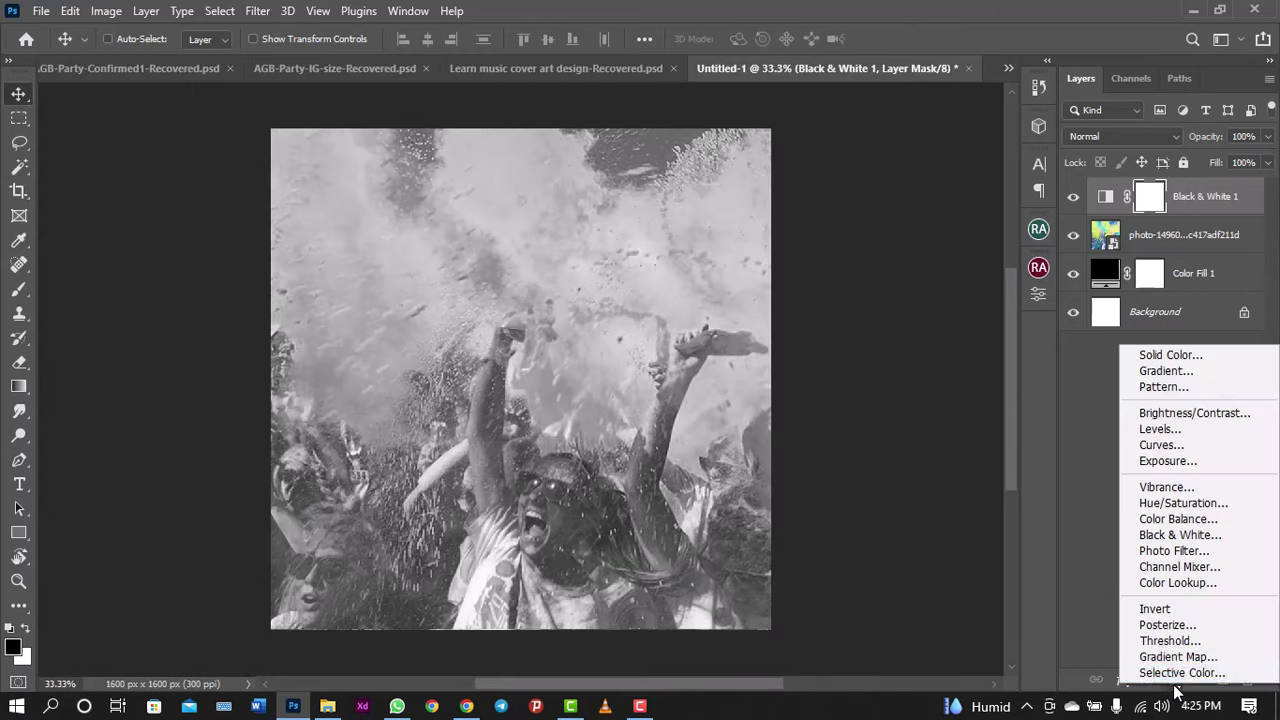
click(1172, 355)
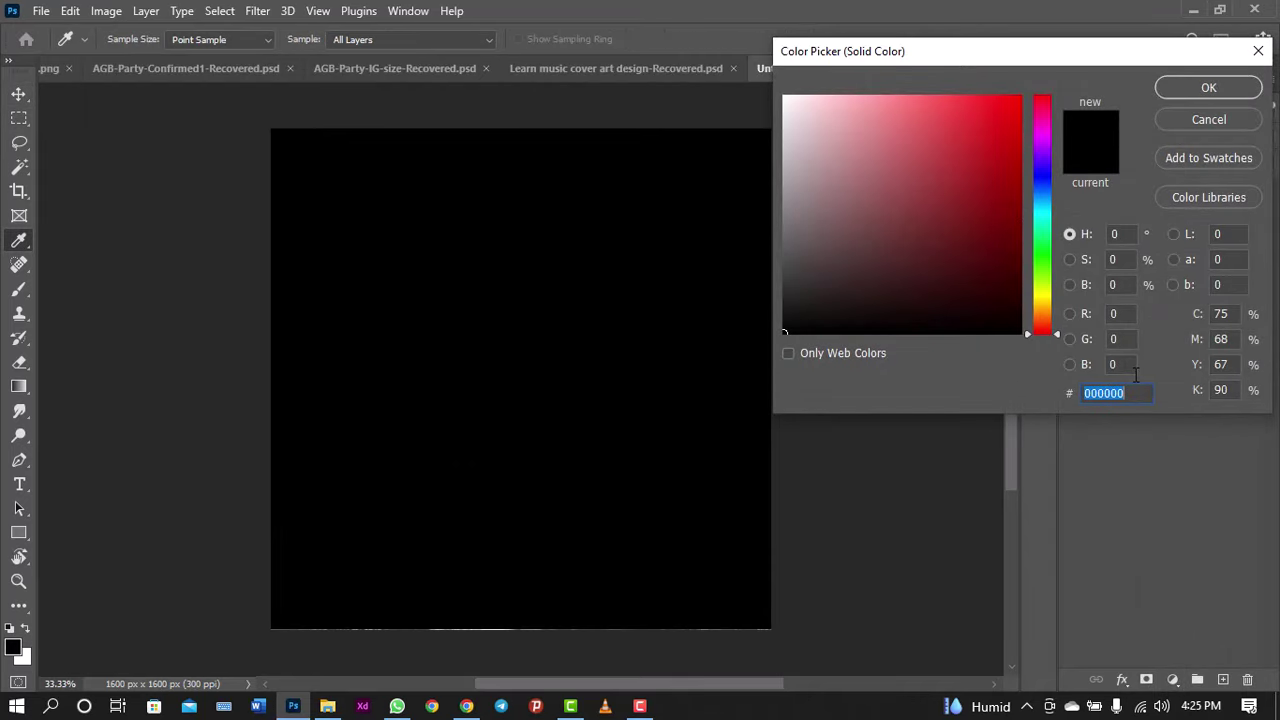
text(6d)
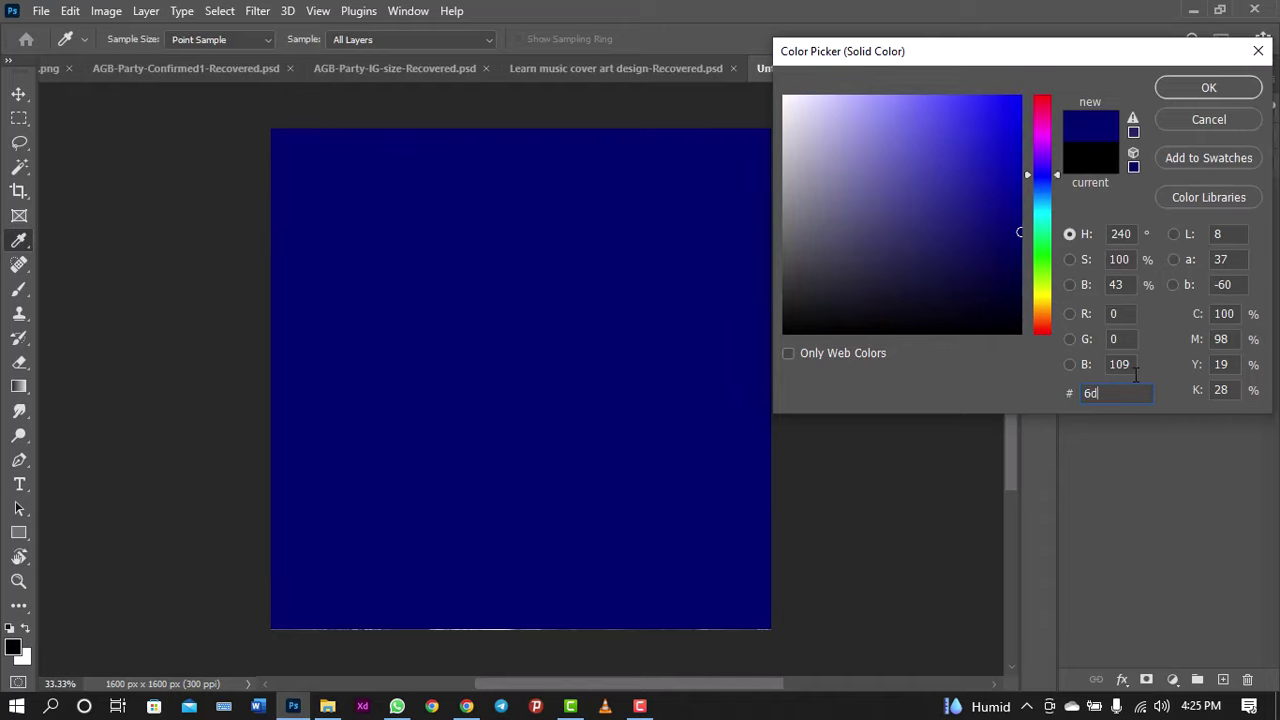
text(00)
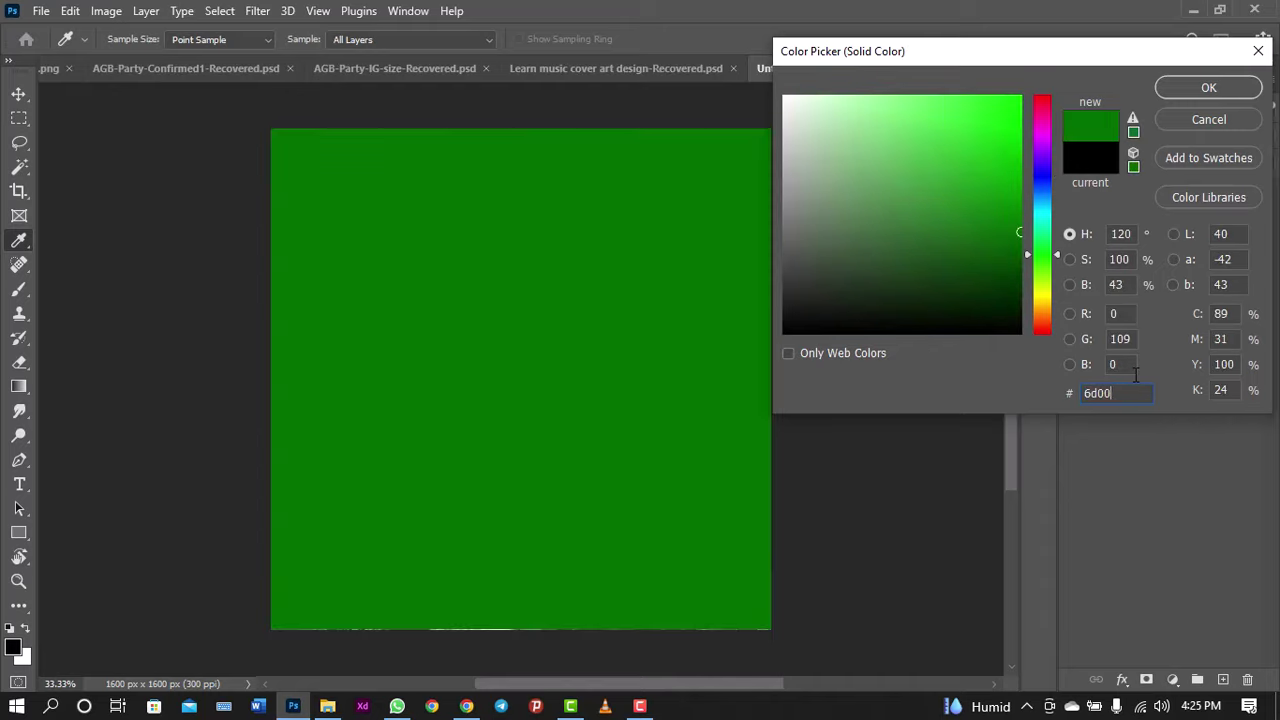
text(00)
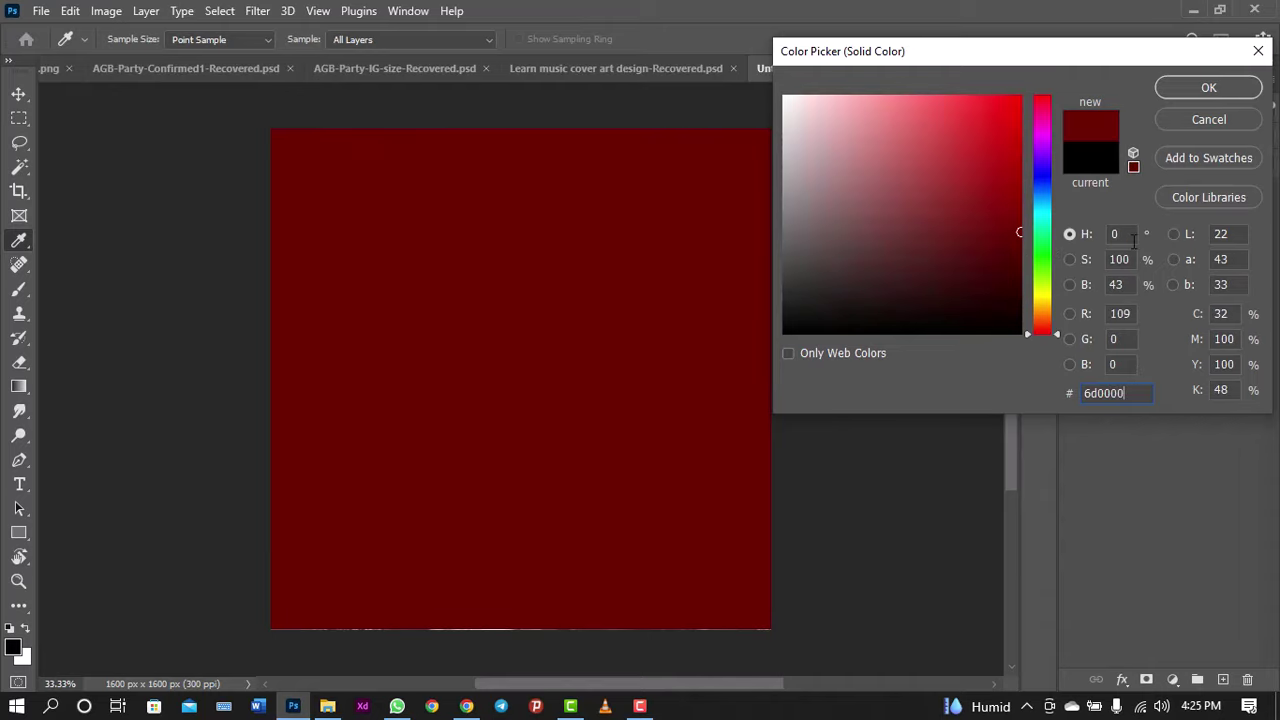
click(1199, 92)
key(ctrl+minus)
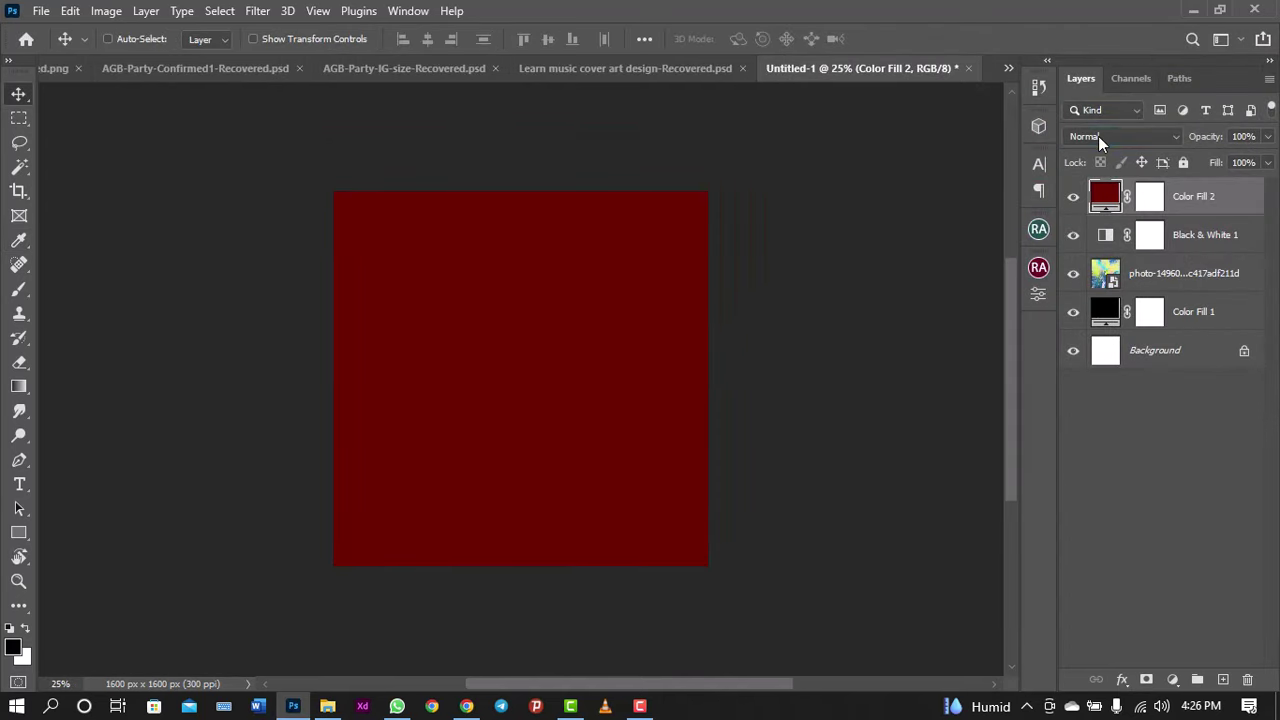
Step: Blend Color Fill 2 in Linear Burn mode, tinting the greyscale crowd photo deep red
click(1098, 136)
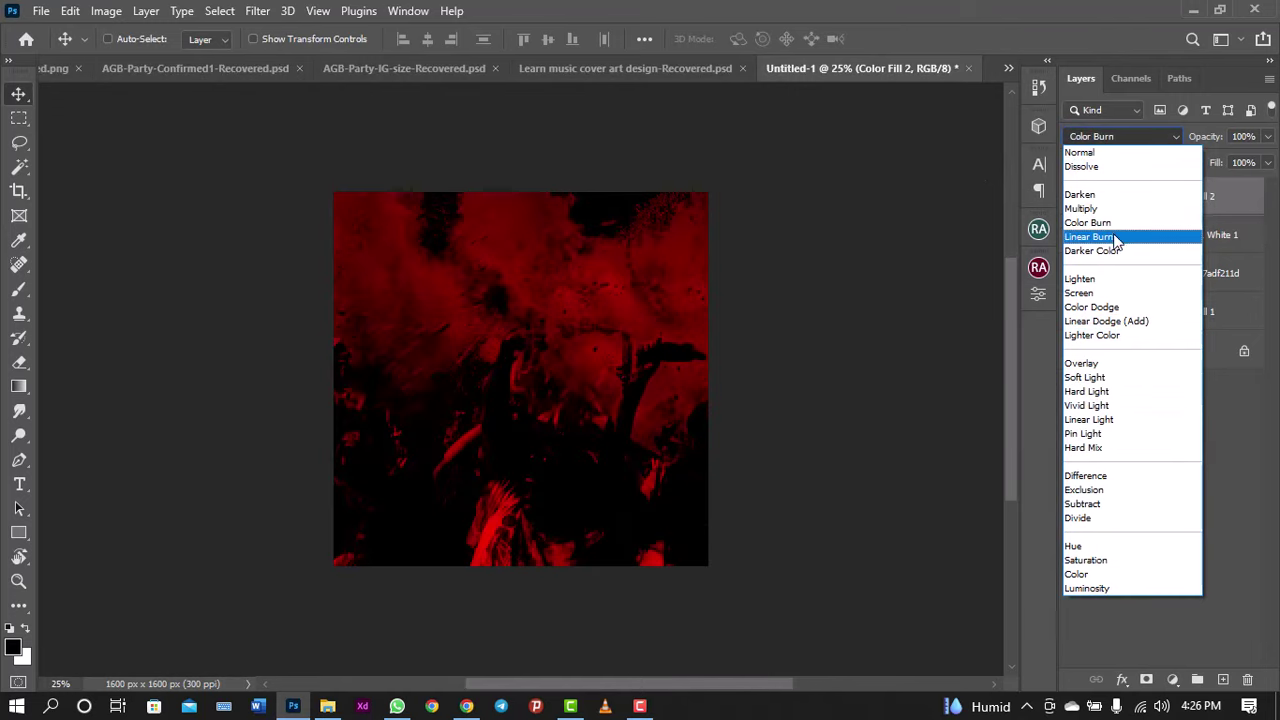
click(1112, 238)
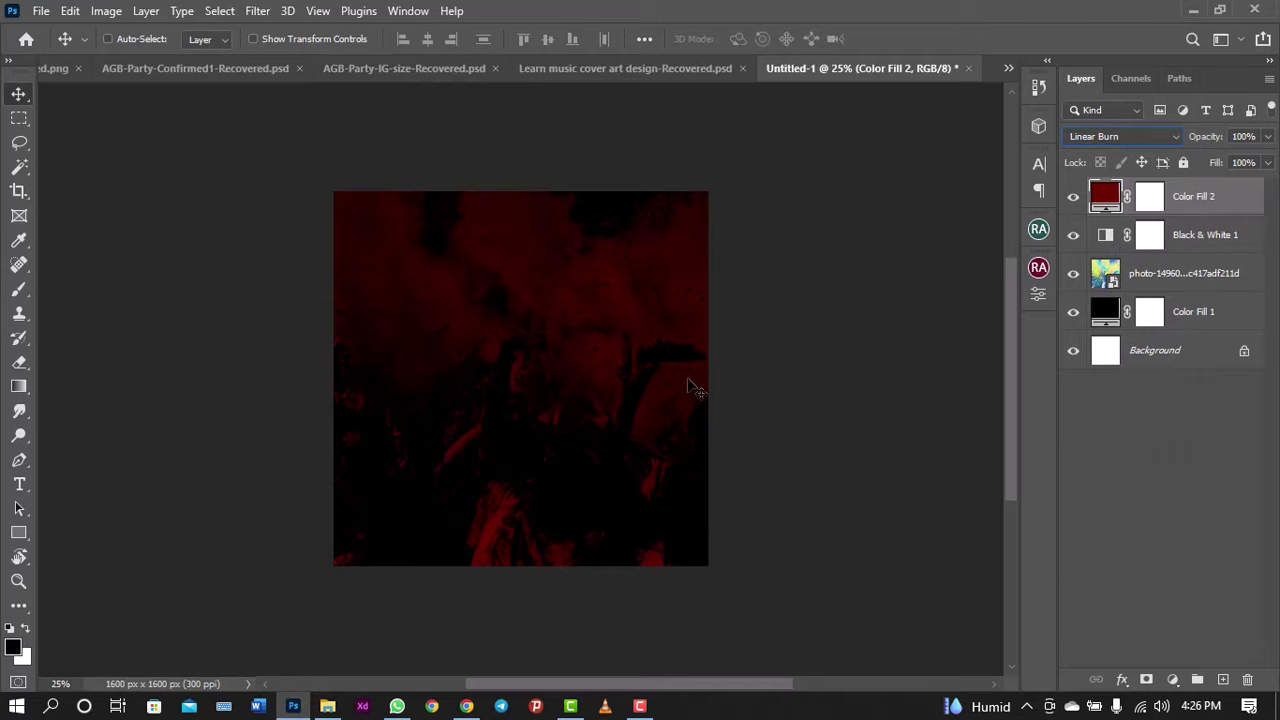
key(ctrl+minus)
key(ctrl+minus)
key(ctrl+plus)
key(ctrl+plus)
key(ctrl+plus)
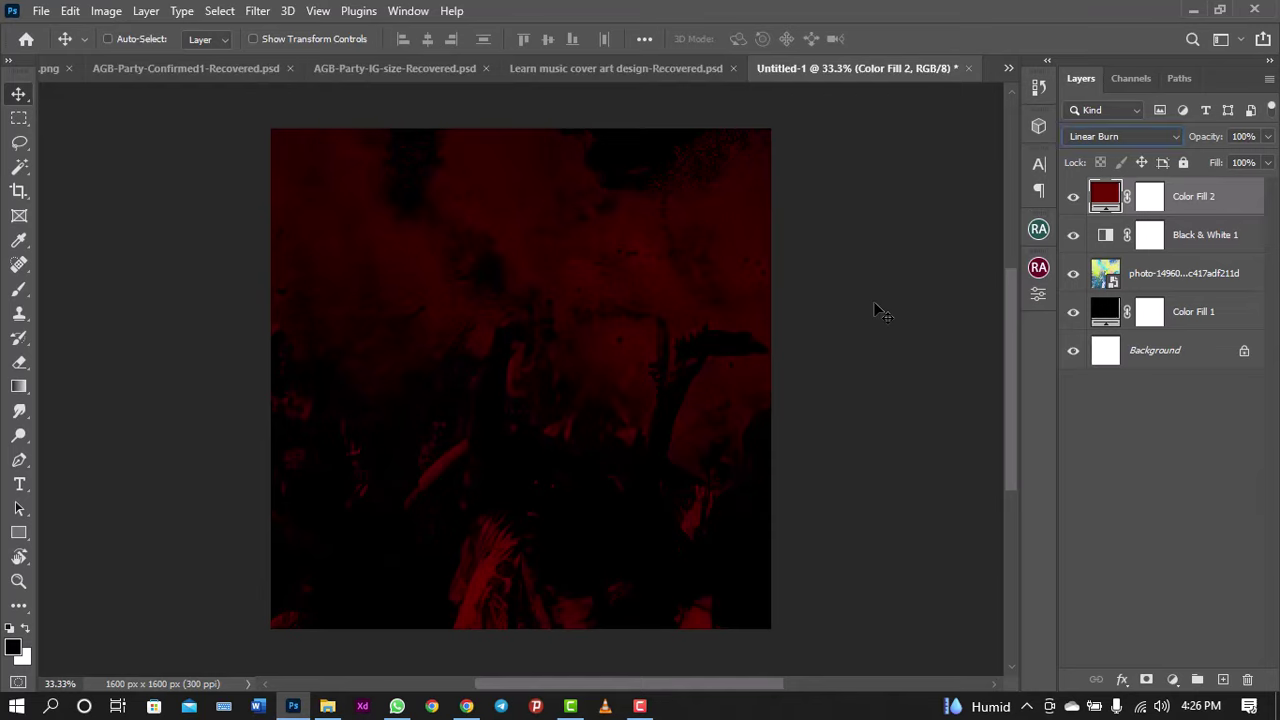
click(1171, 679)
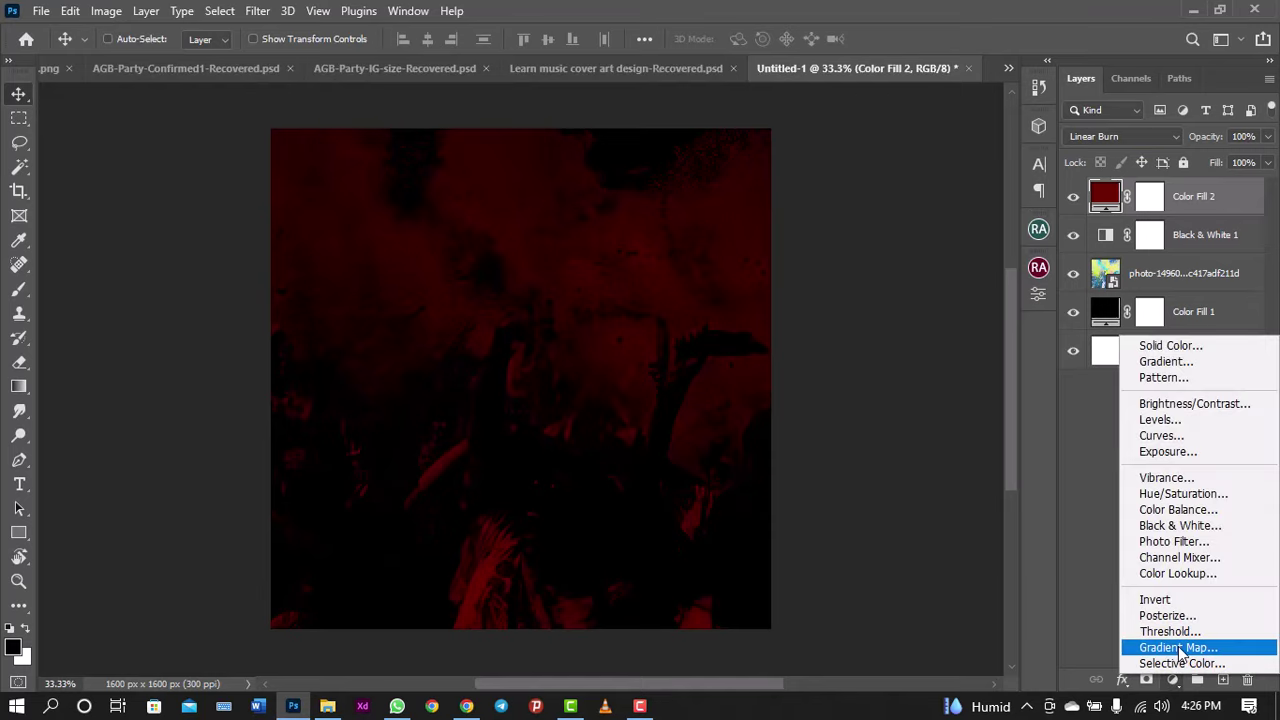
Step: Add a default black-to-white Gradient Map adjustment layer on top, darkening the canvas nearly black
click(1180, 648)
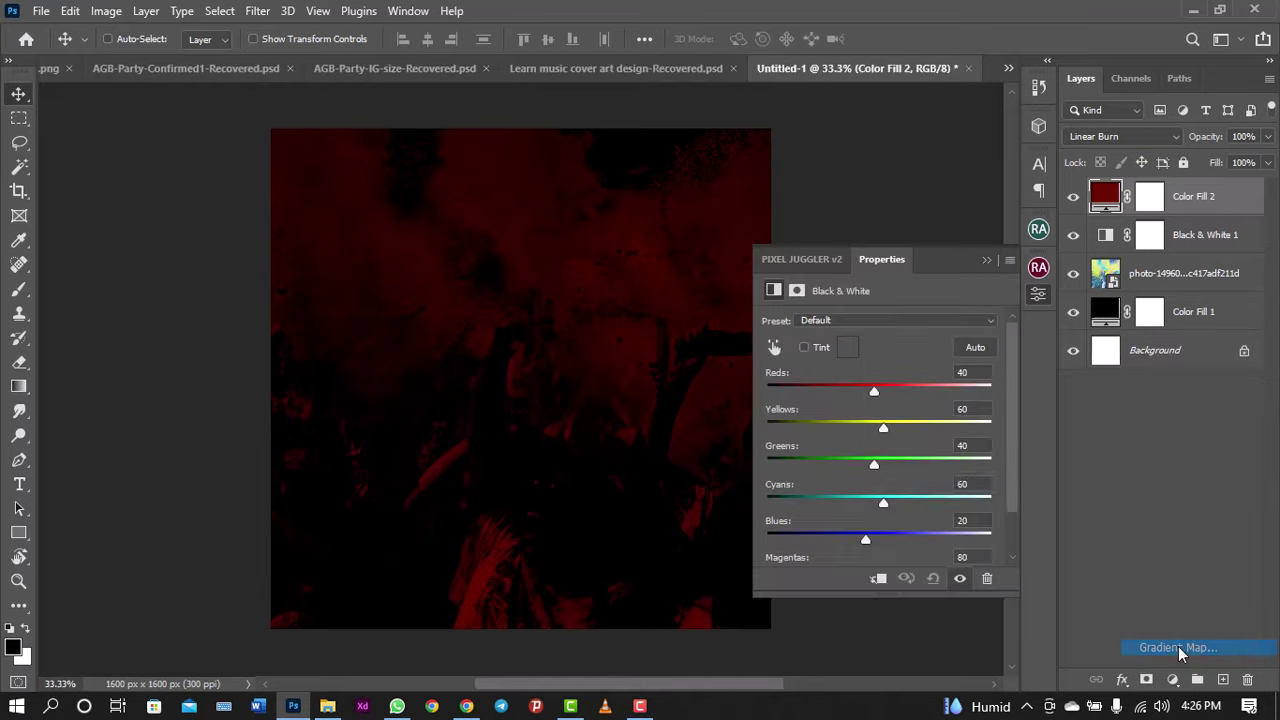
click(1039, 292)
key(ctrl+minus)
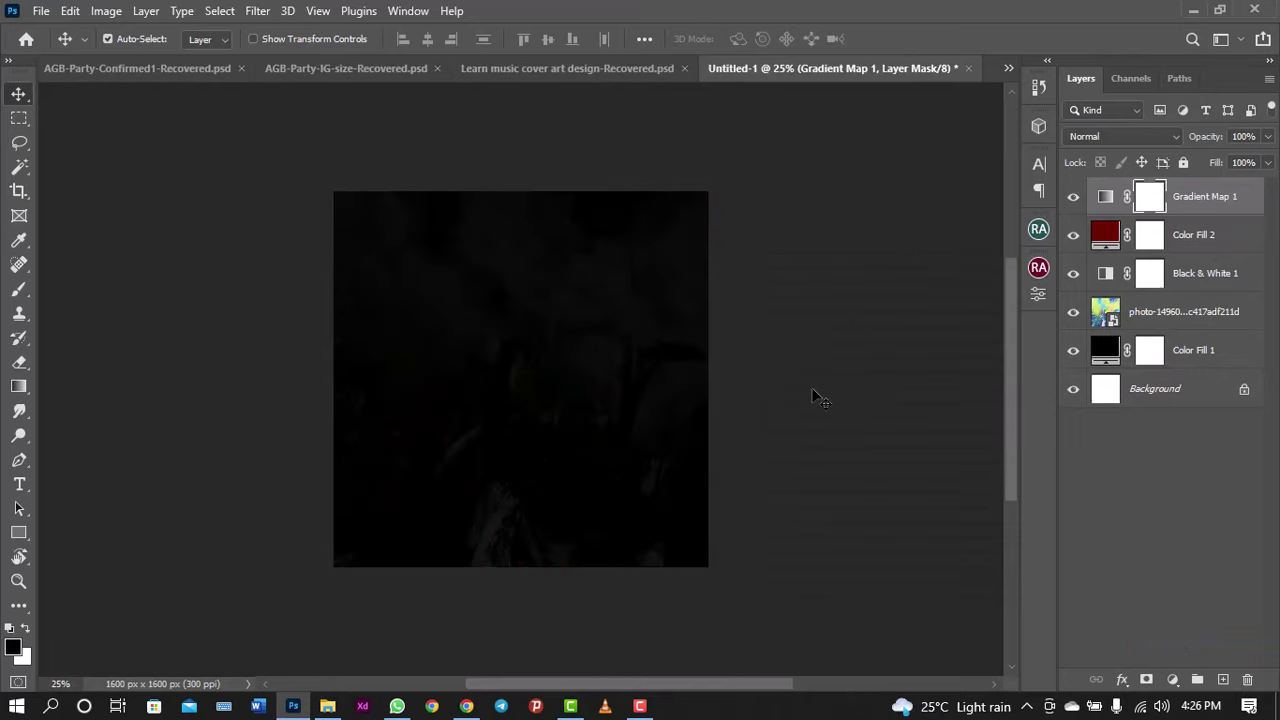
key(ctrl+minus)
key(ctrl+plus)
key(ctrl+plus)
key(ctrl+minus)
key(ctrl+minus)
key(ctrl+plus)
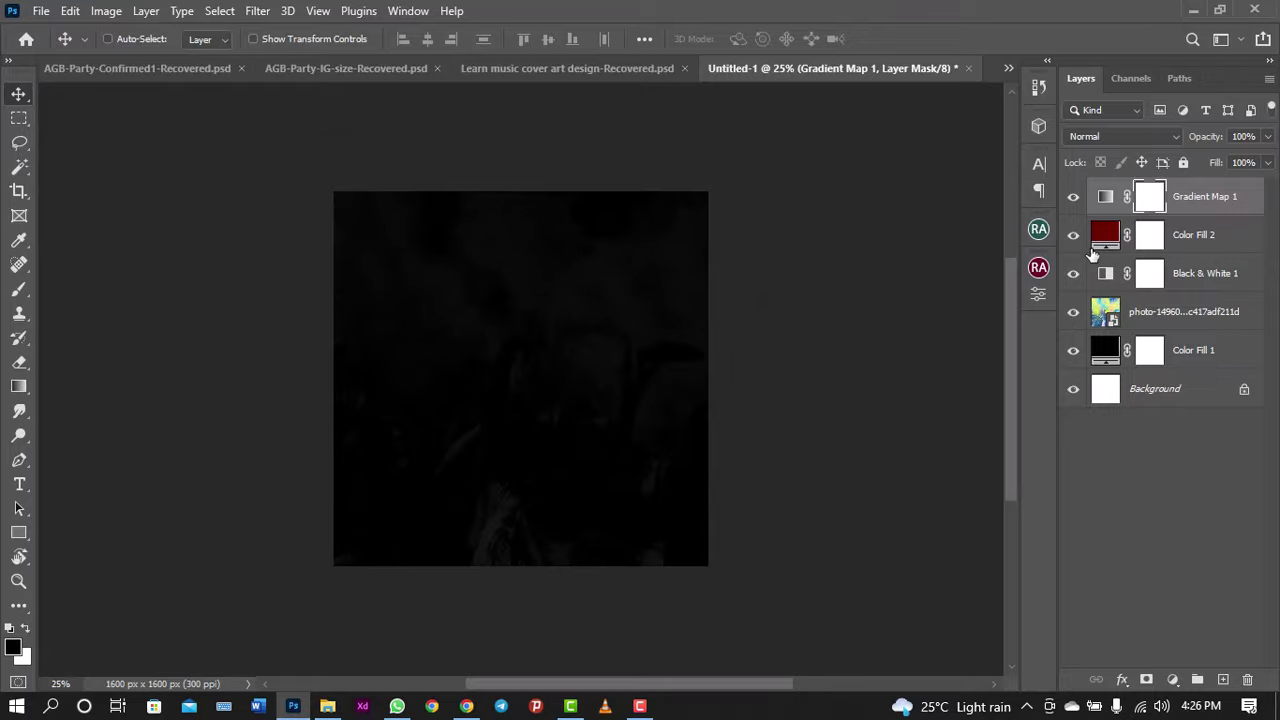
Step: Switch to the Brush tool and lower its opacity to 40%
click(19, 289)
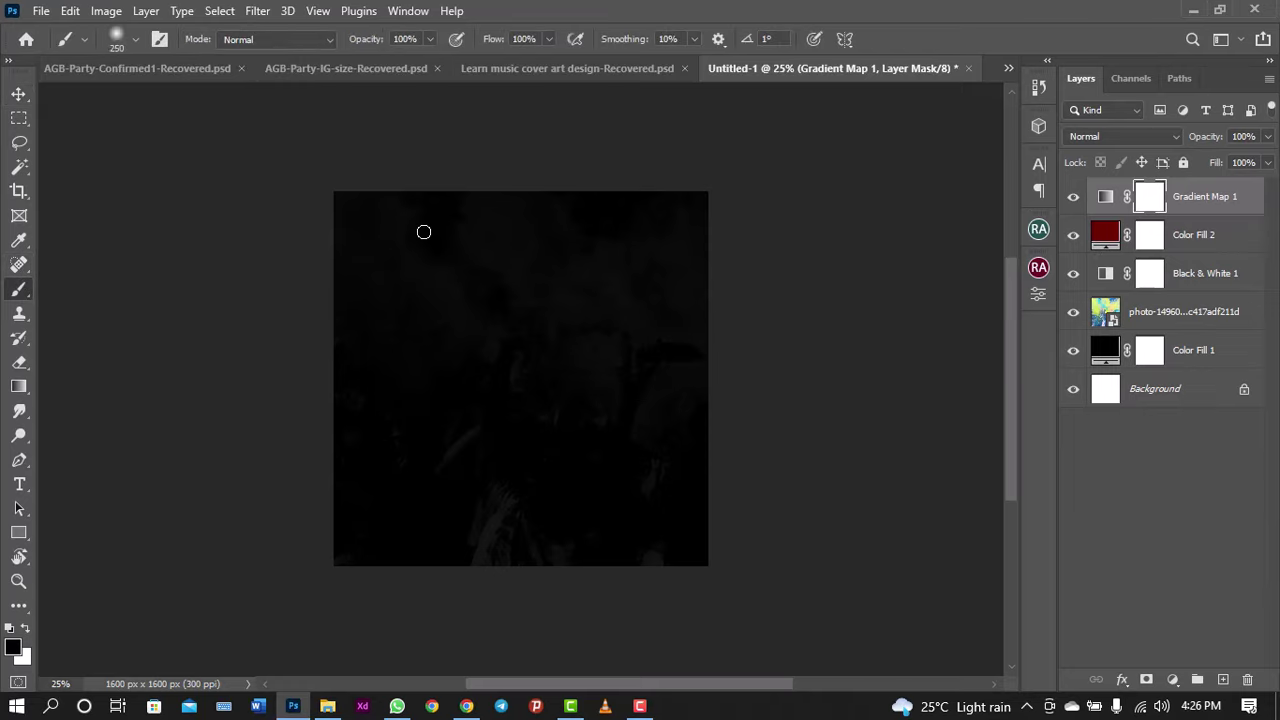
click(428, 41)
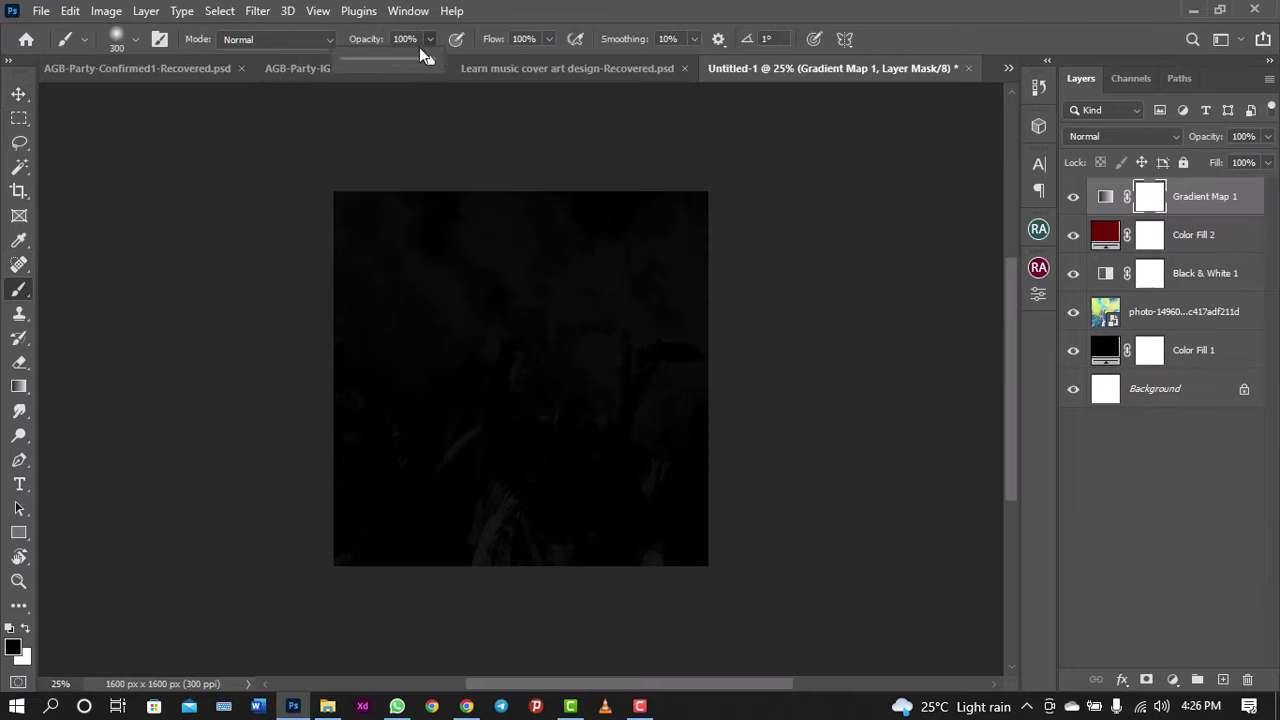
click(379, 59)
click(410, 262)
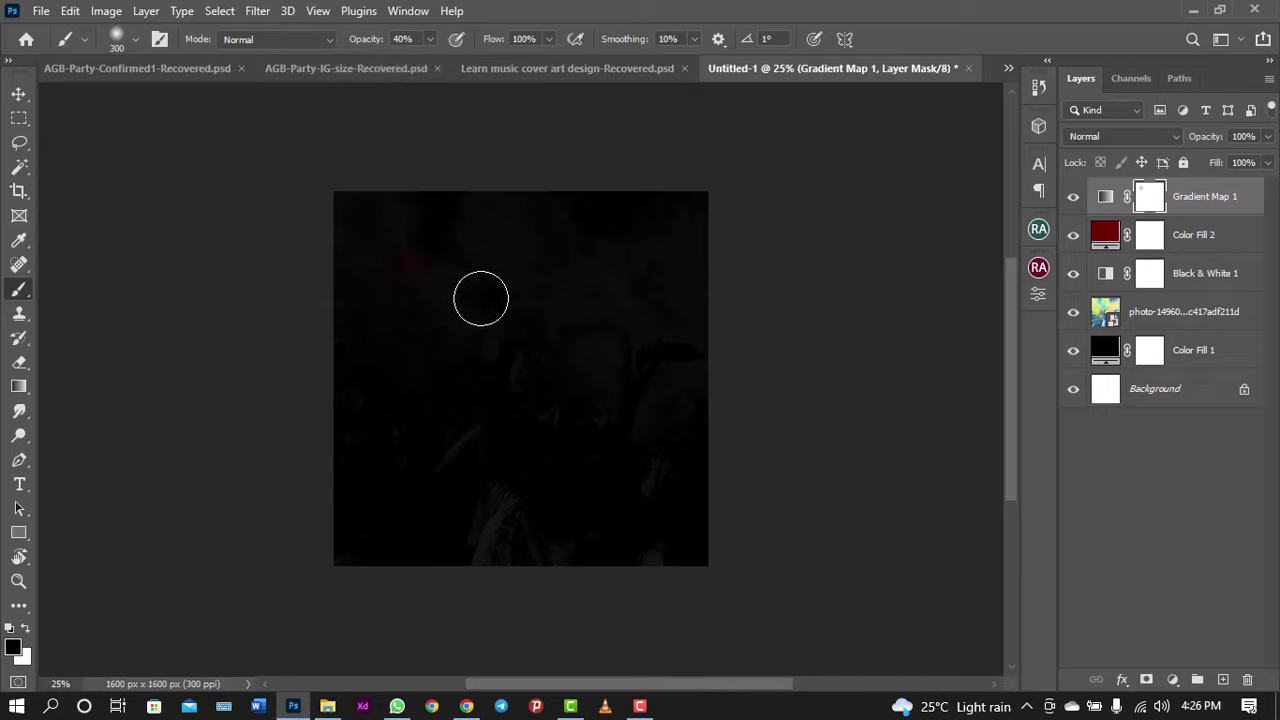
Step: Browse the Dry Media, Wet Media and Digital-Painting brush preset folders
click(135, 39)
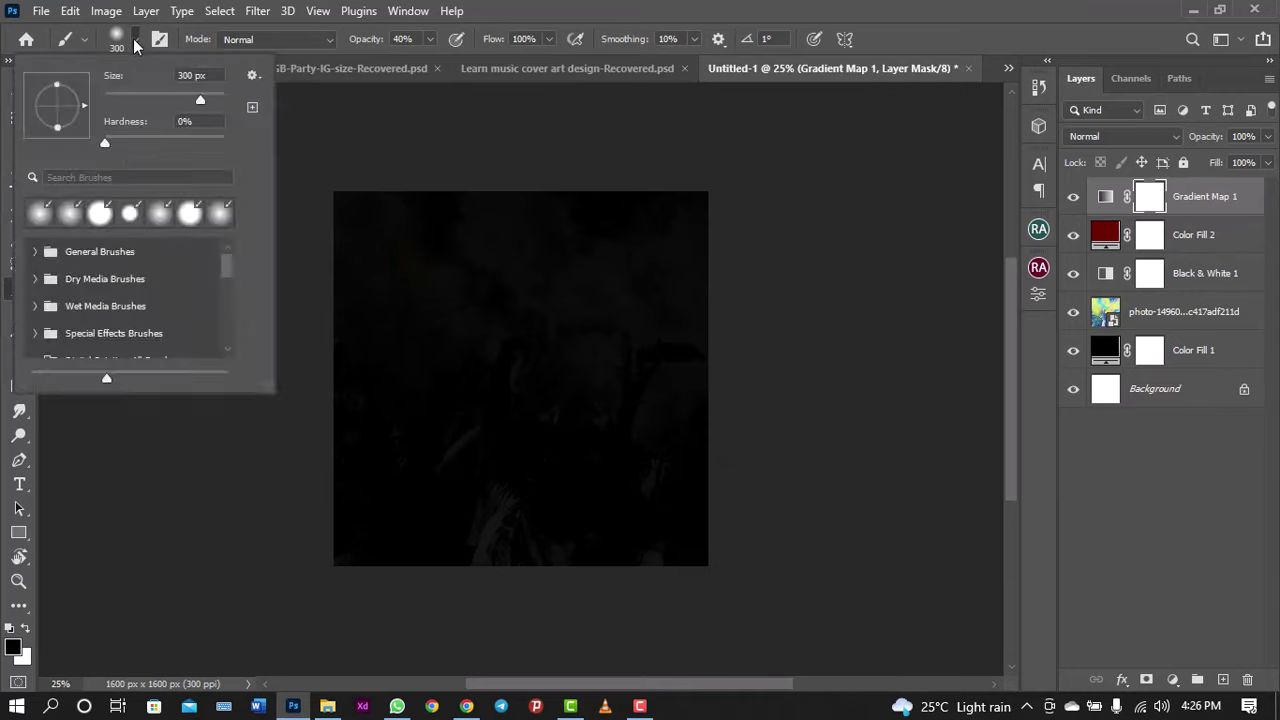
click(35, 279)
click(36, 280)
click(38, 305)
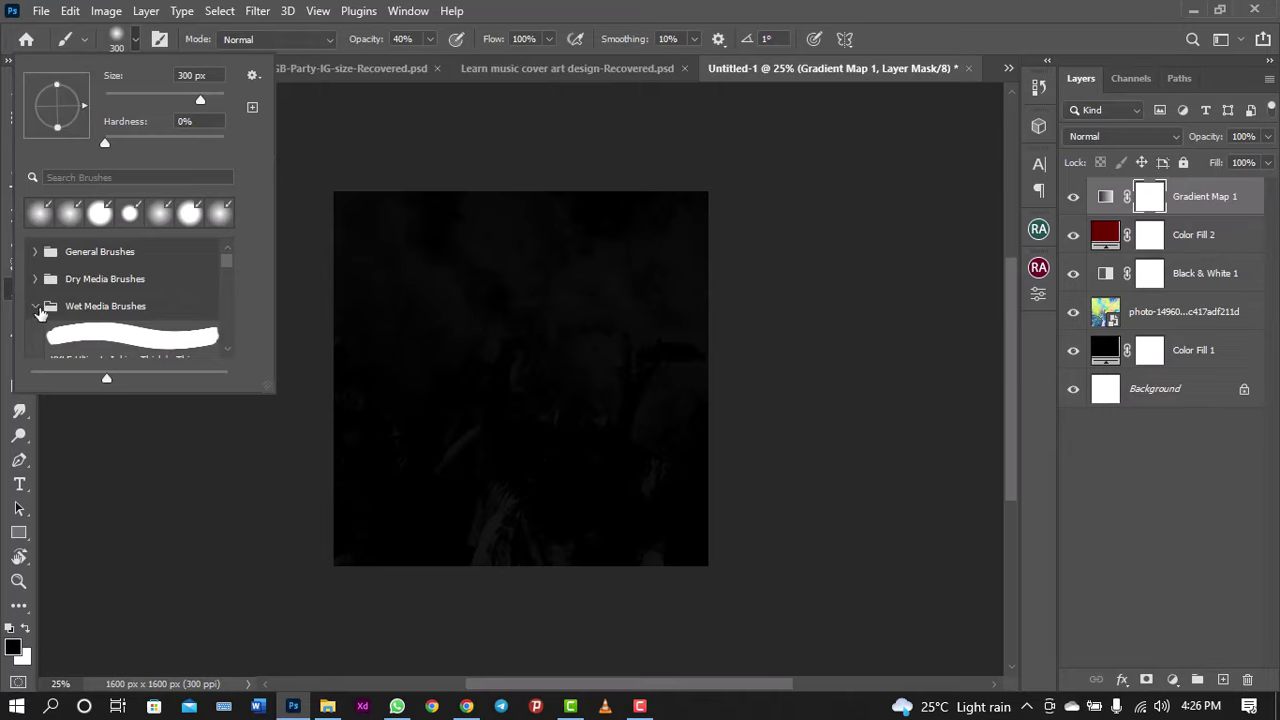
click(38, 306)
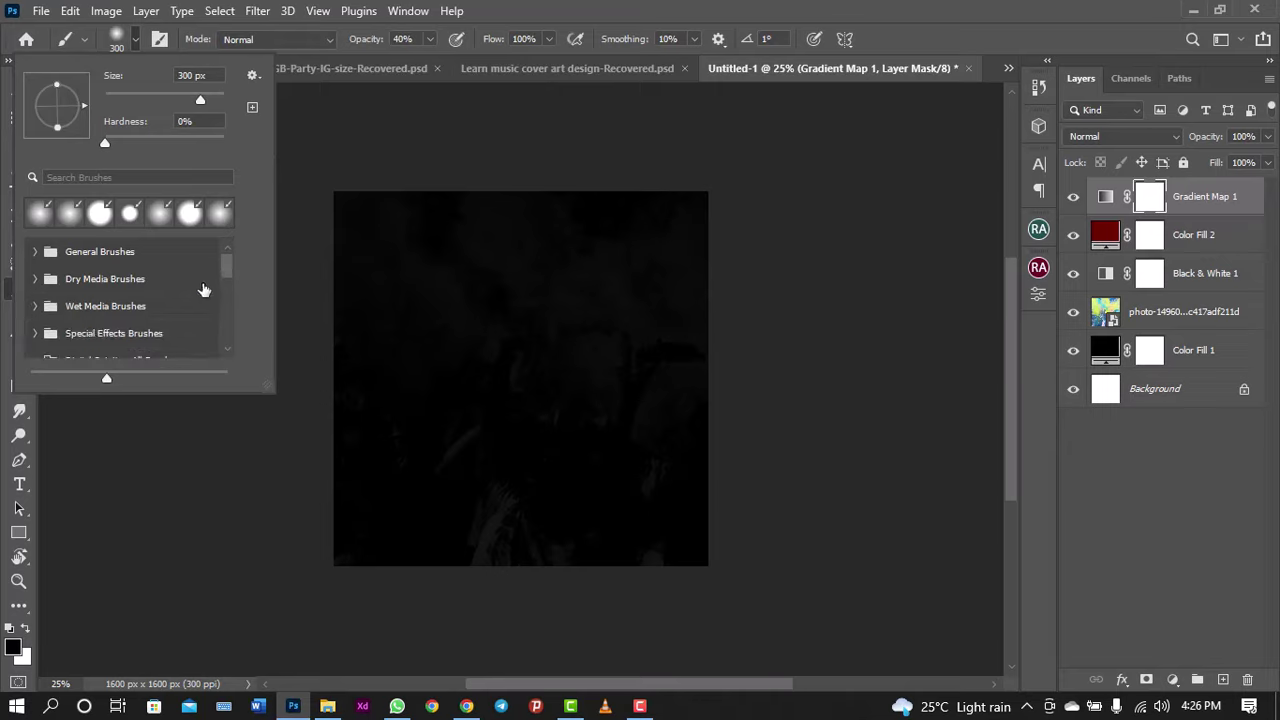
drag(224, 267, 224, 280)
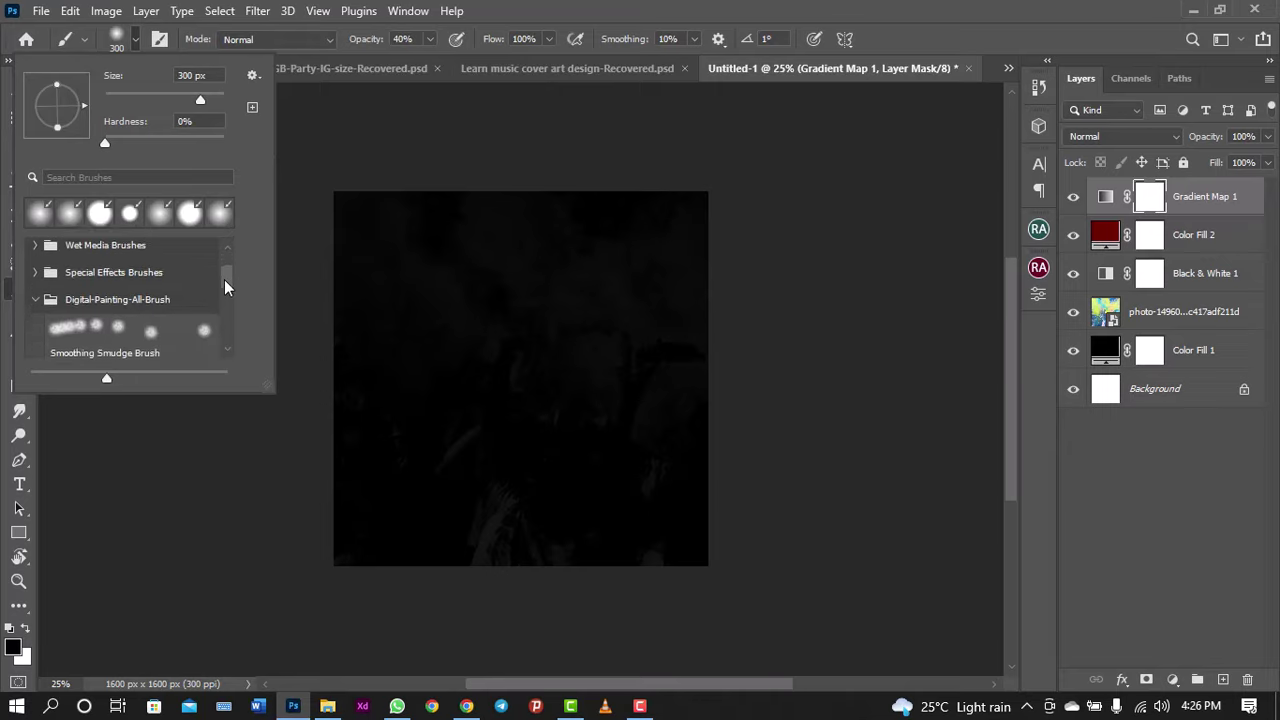
click(35, 290)
Step: Try the Special Effects spatter presets, then load the cloud-like concept blender brush for smudging
click(35, 317)
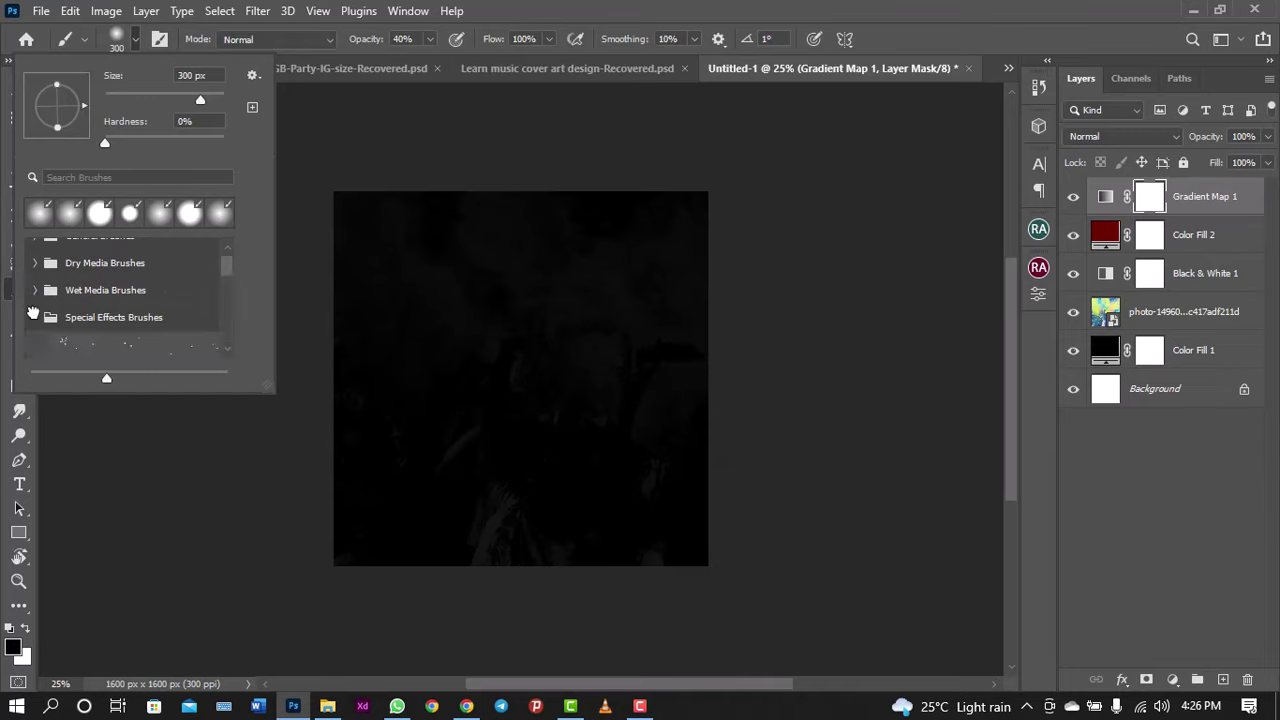
click(77, 343)
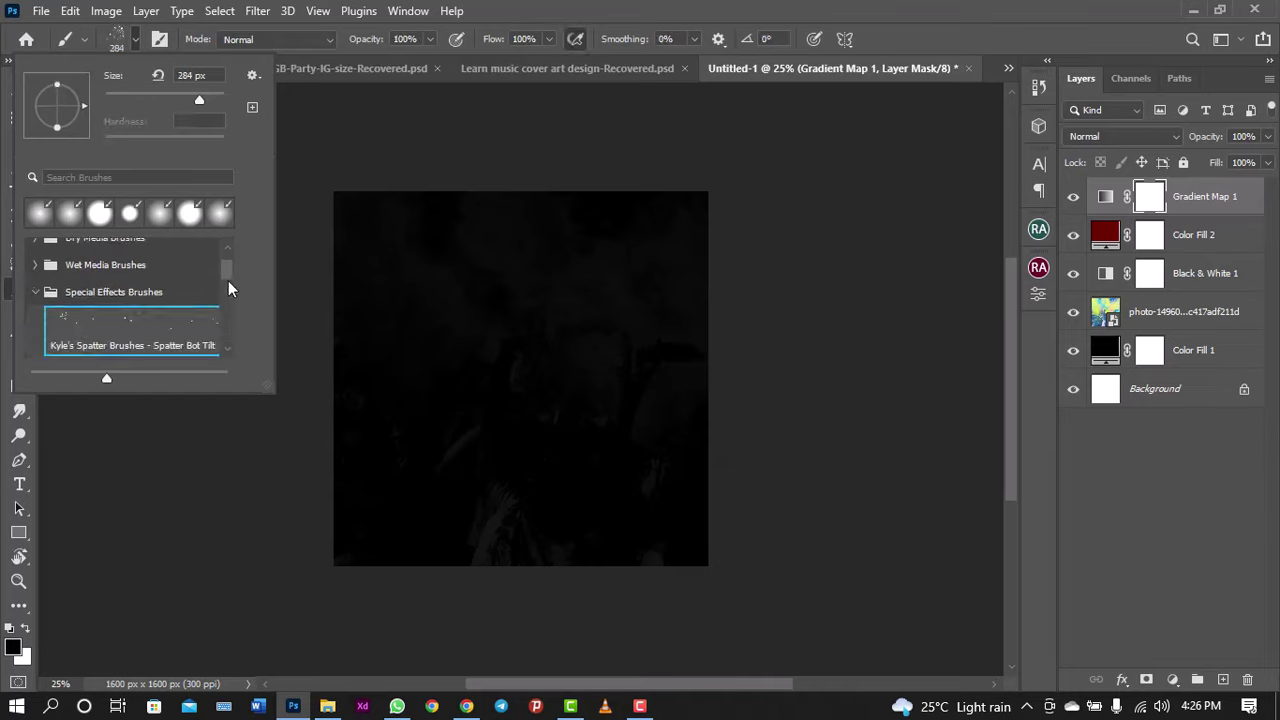
scroll(226, 288, down, 1)
scroll(225, 290, down, 1)
click(169, 292)
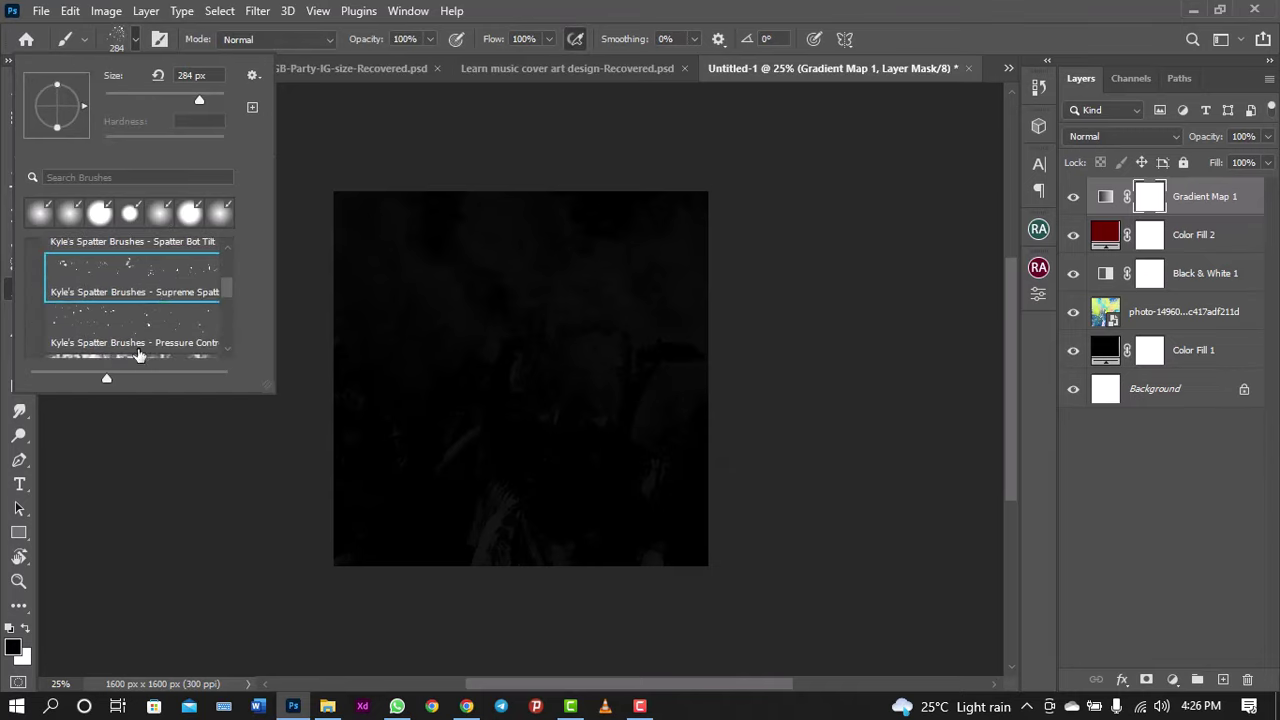
click(140, 354)
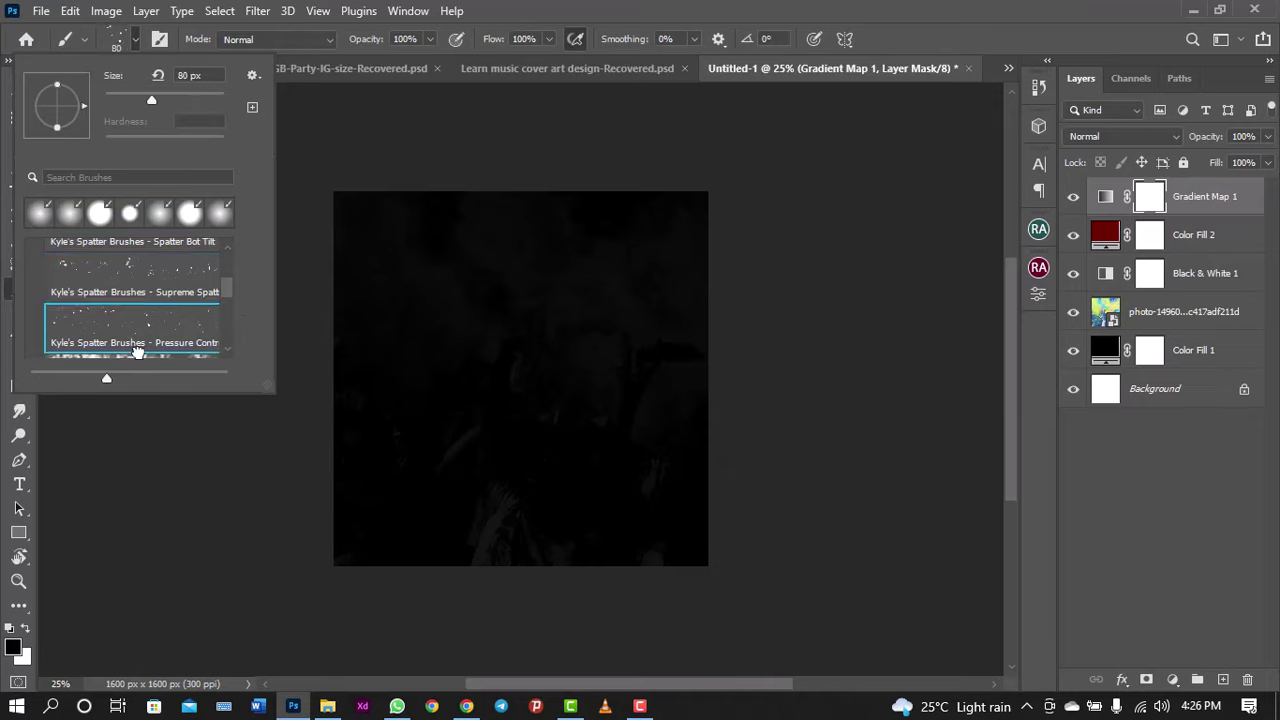
scroll(222, 309, down, 1)
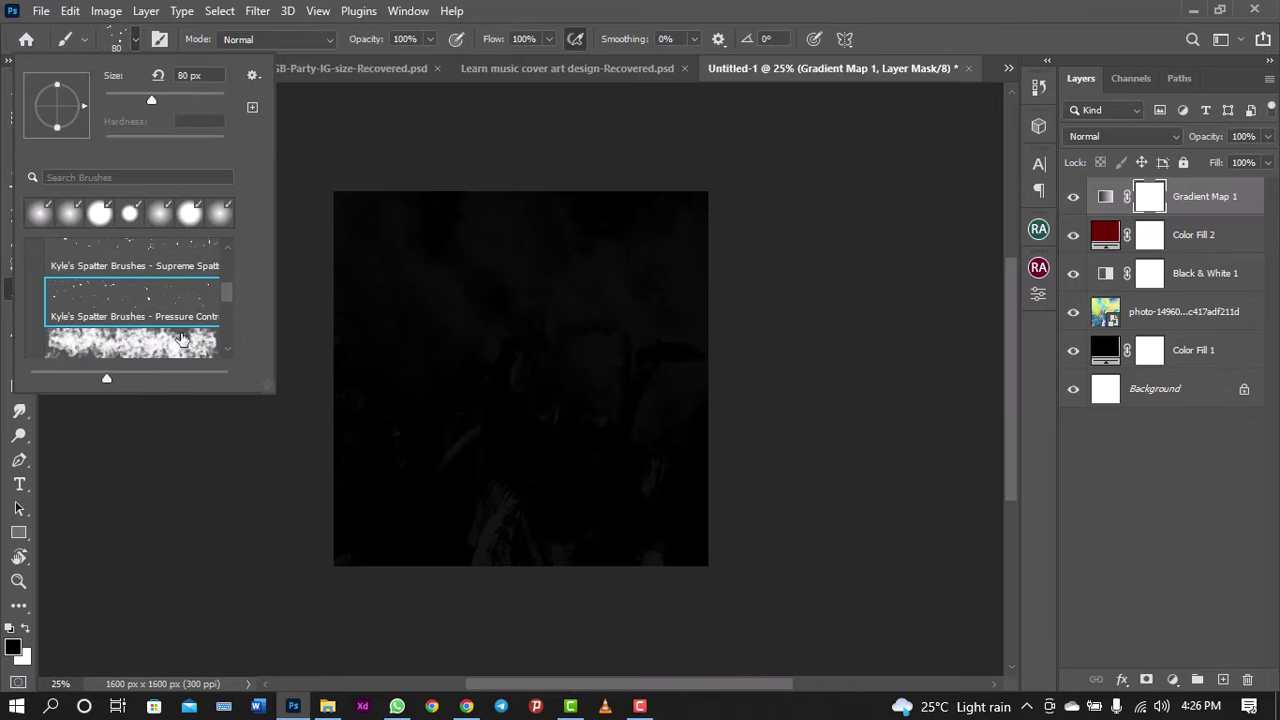
click(180, 340)
click(768, 8)
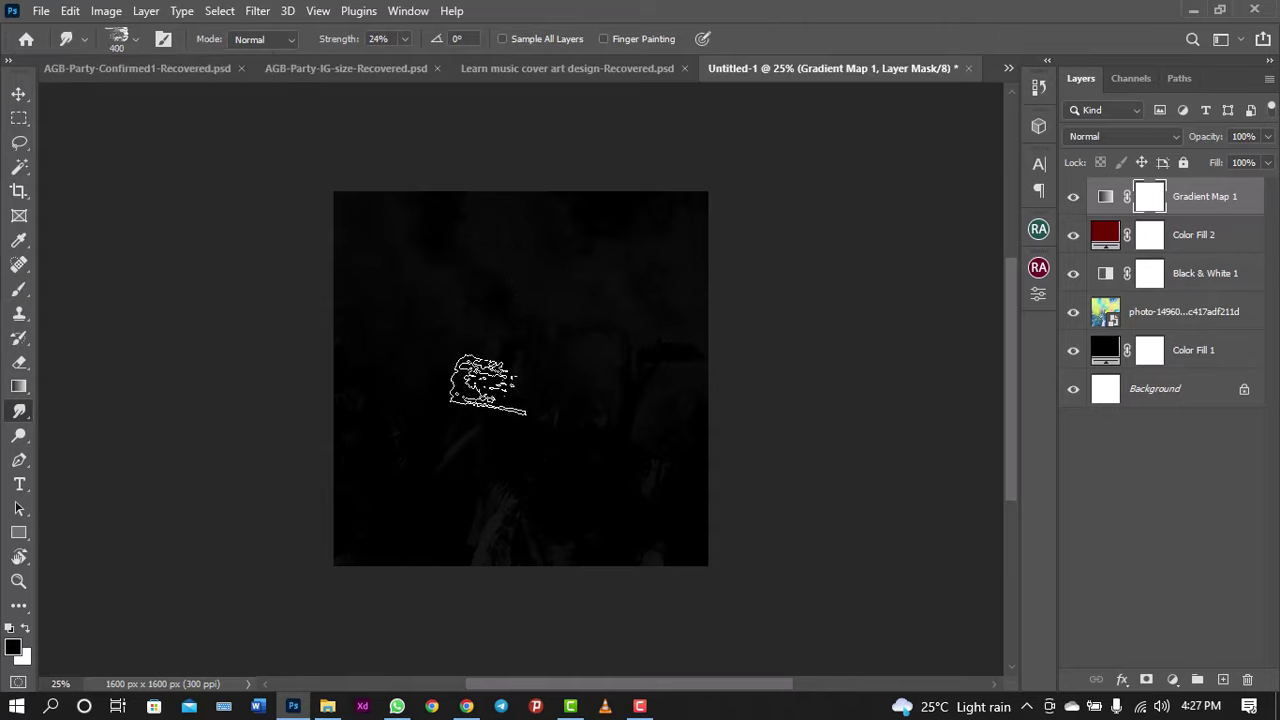
Step: Raise smudge strength to 100%, test-smudge the Gradient Map mask, then undo the strokes
click(404, 40)
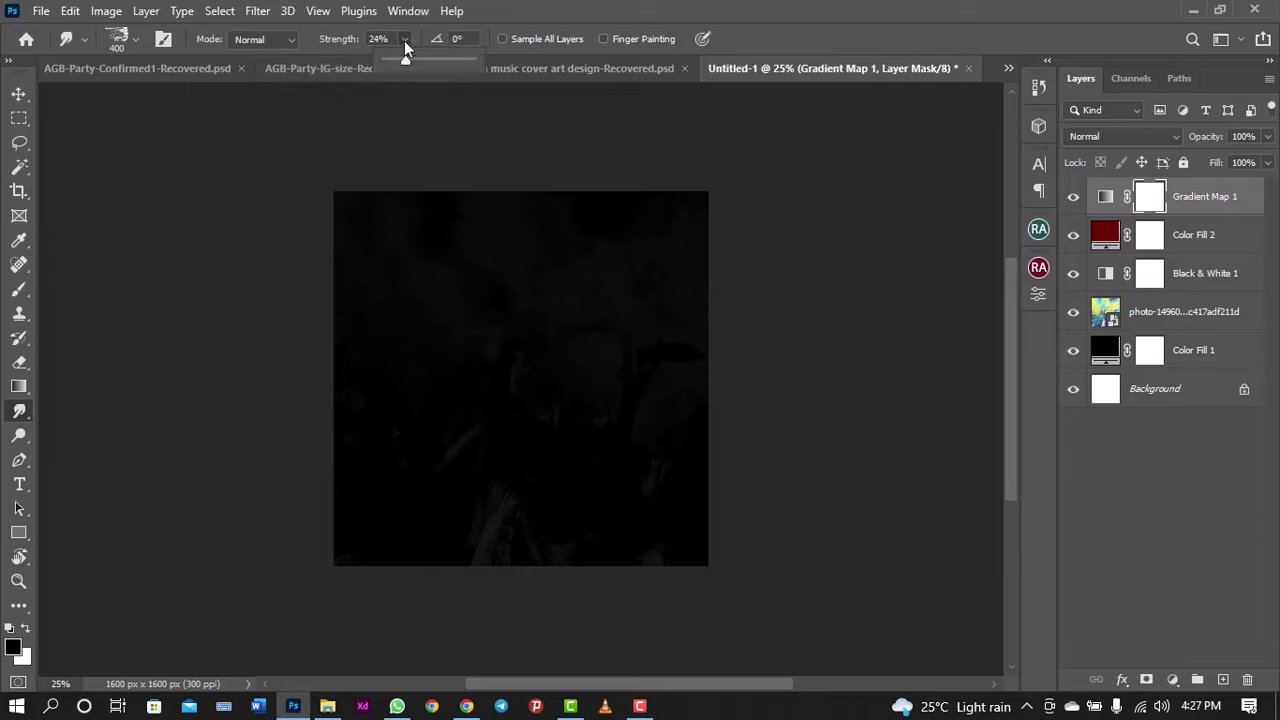
drag(404, 57, 557, 65)
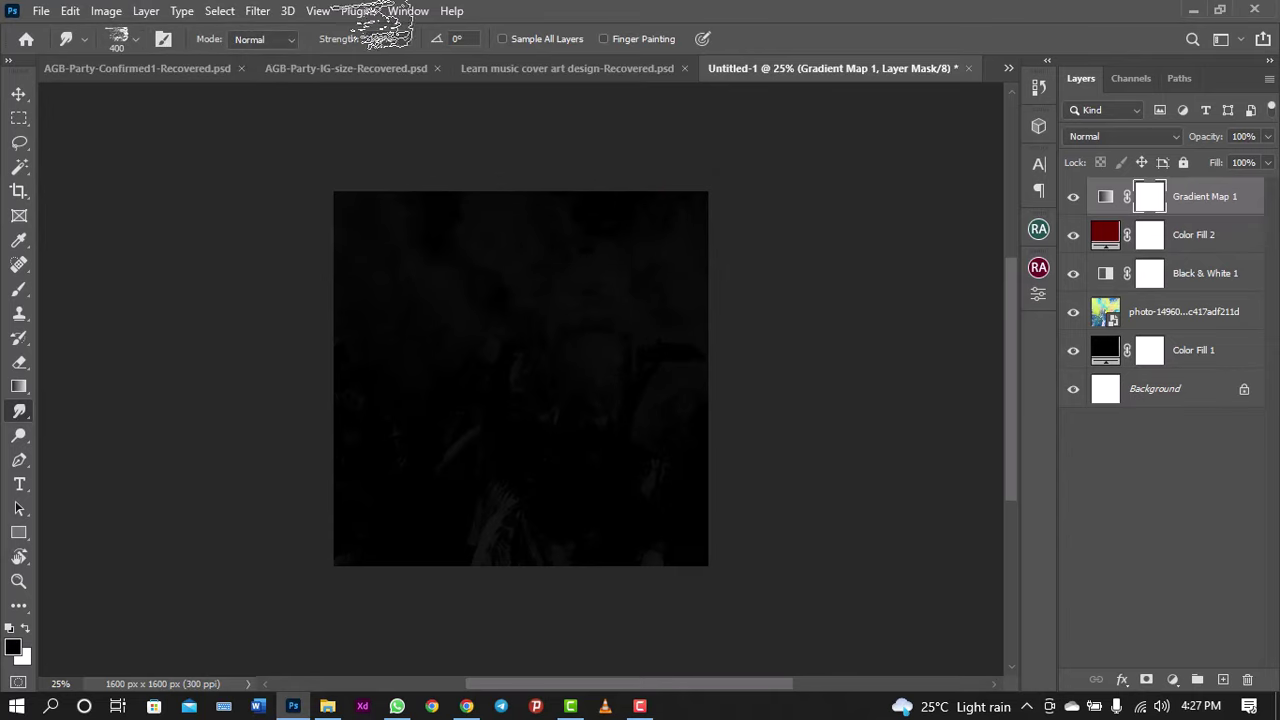
drag(520, 230, 943, 208)
drag(757, 286, 657, 357)
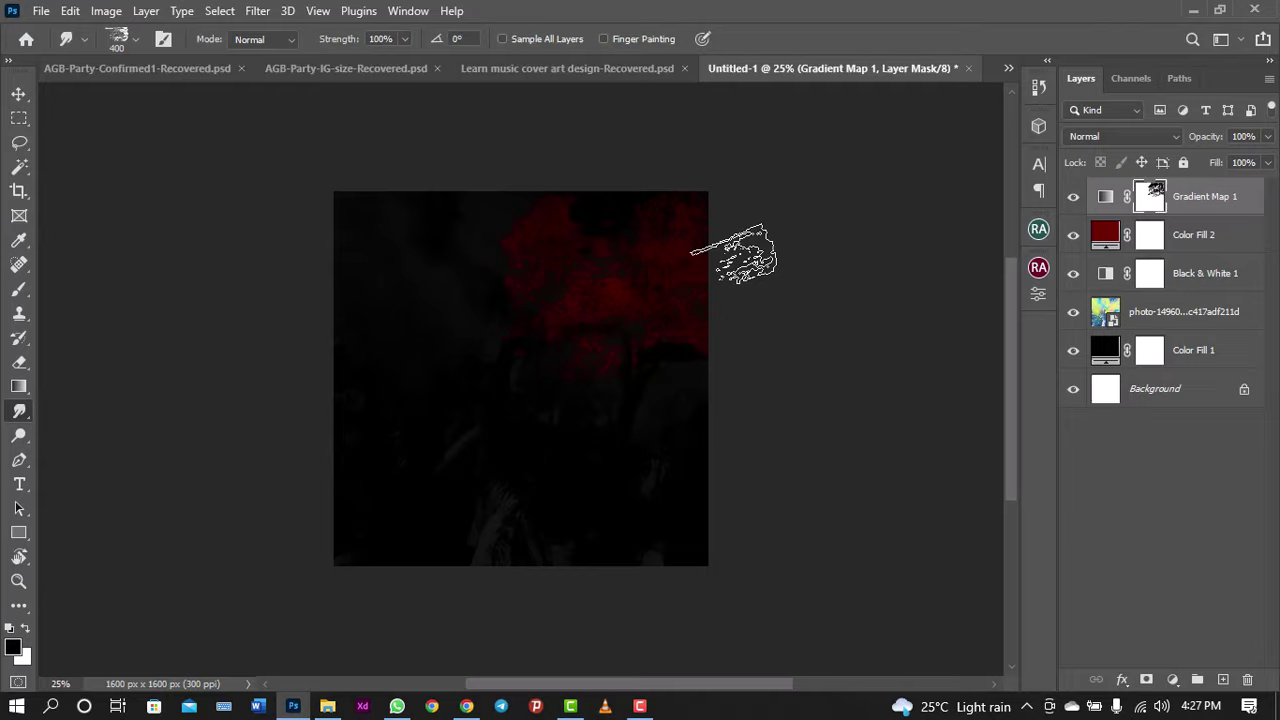
key(ctrl+z)
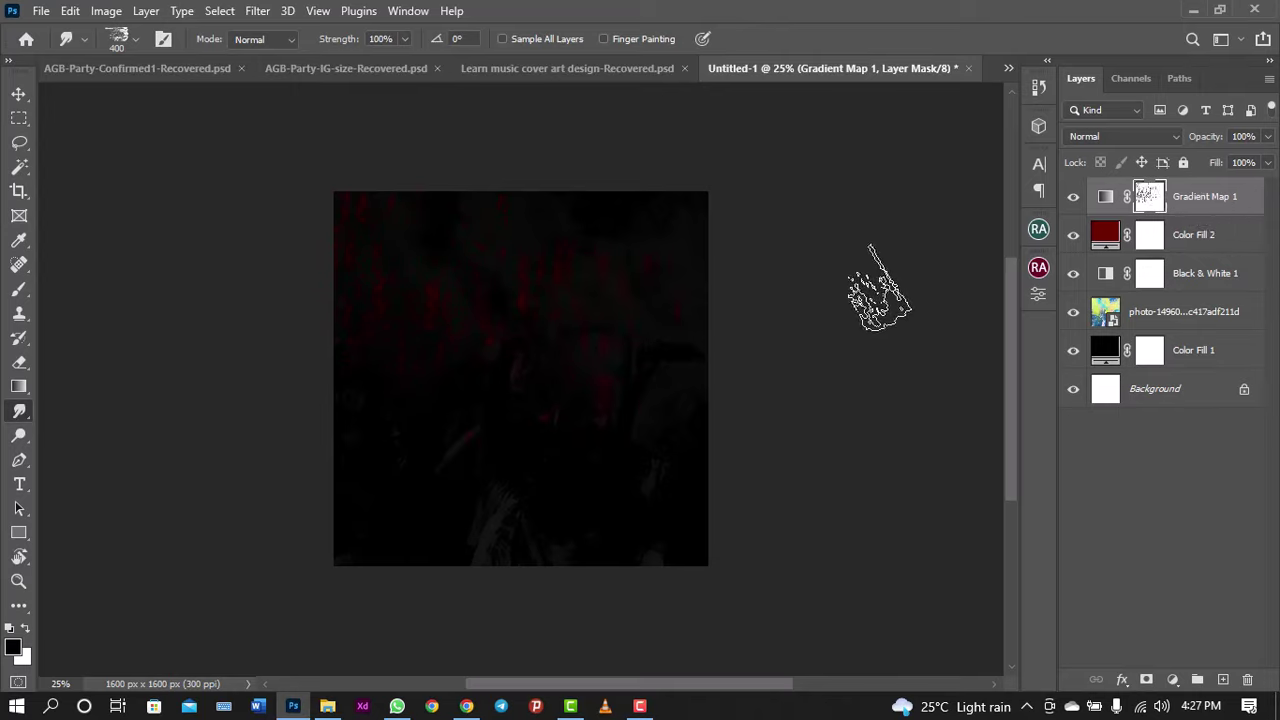
key(ctrl+z)
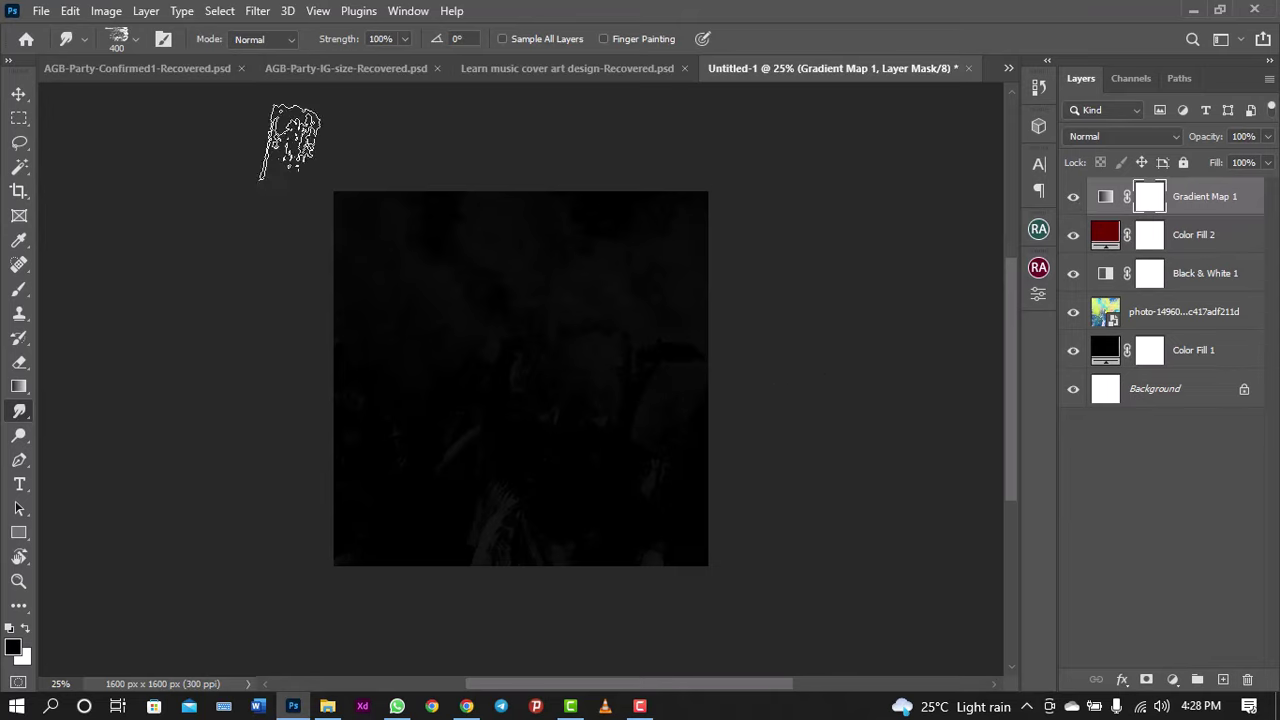
Step: Try the Wet Media inking brushes, then load Kyle's Paintbox Wet Blender 50 for smudging
click(138, 37)
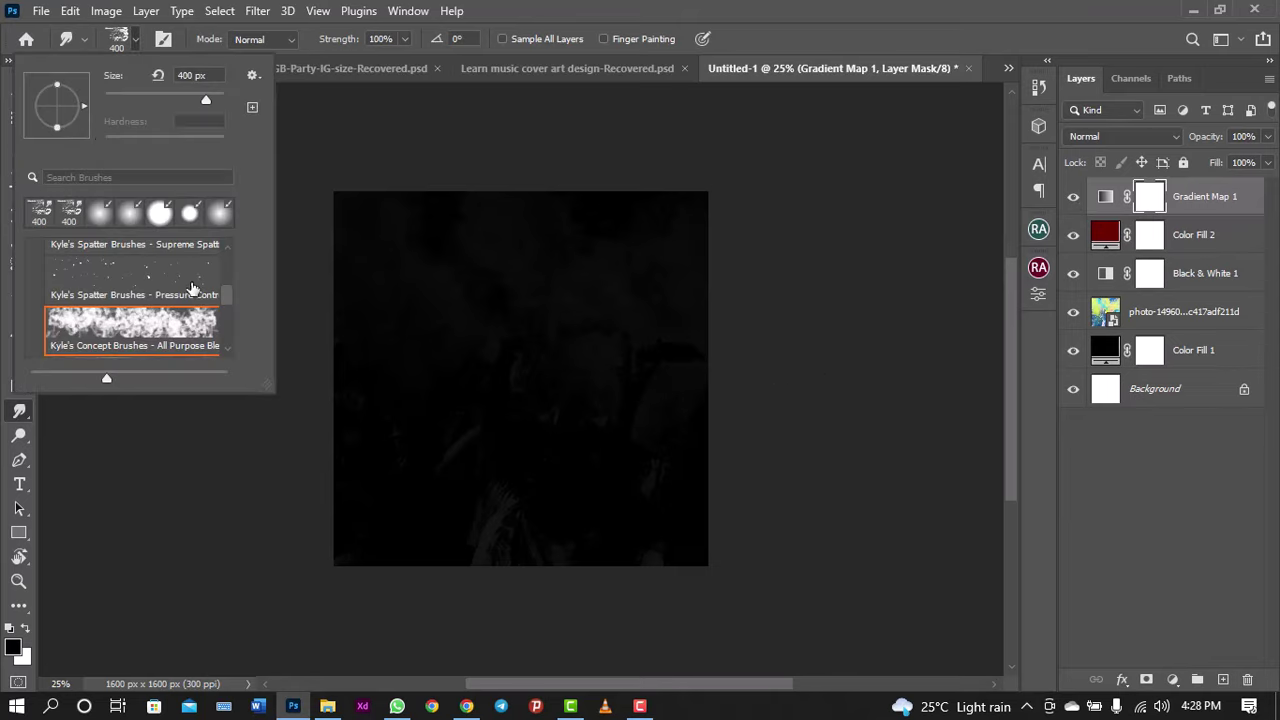
drag(229, 302, 231, 276)
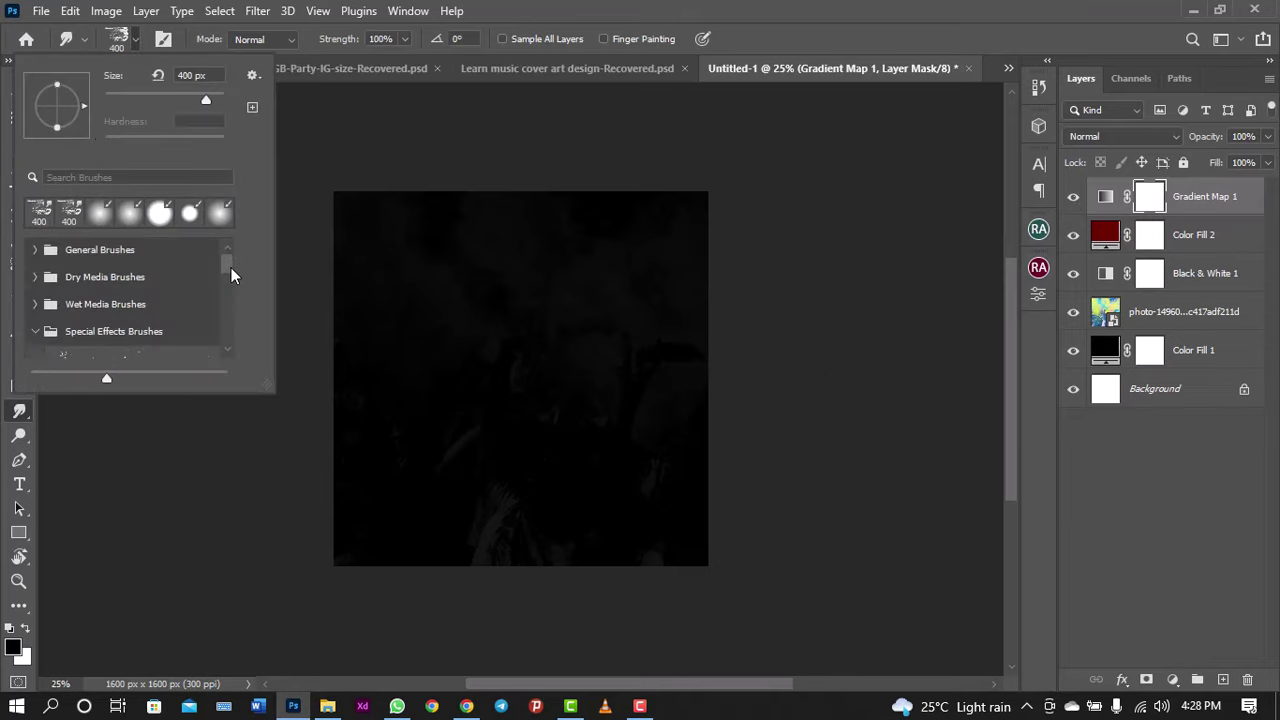
click(36, 331)
click(36, 304)
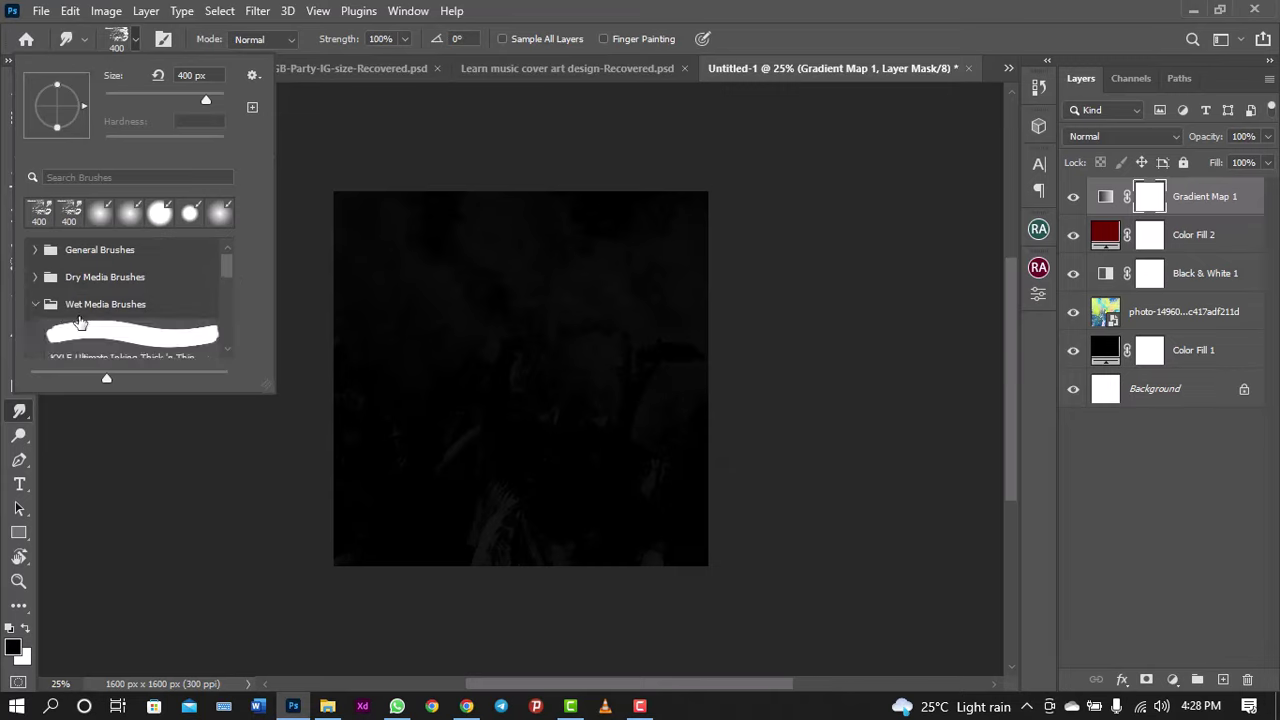
click(97, 330)
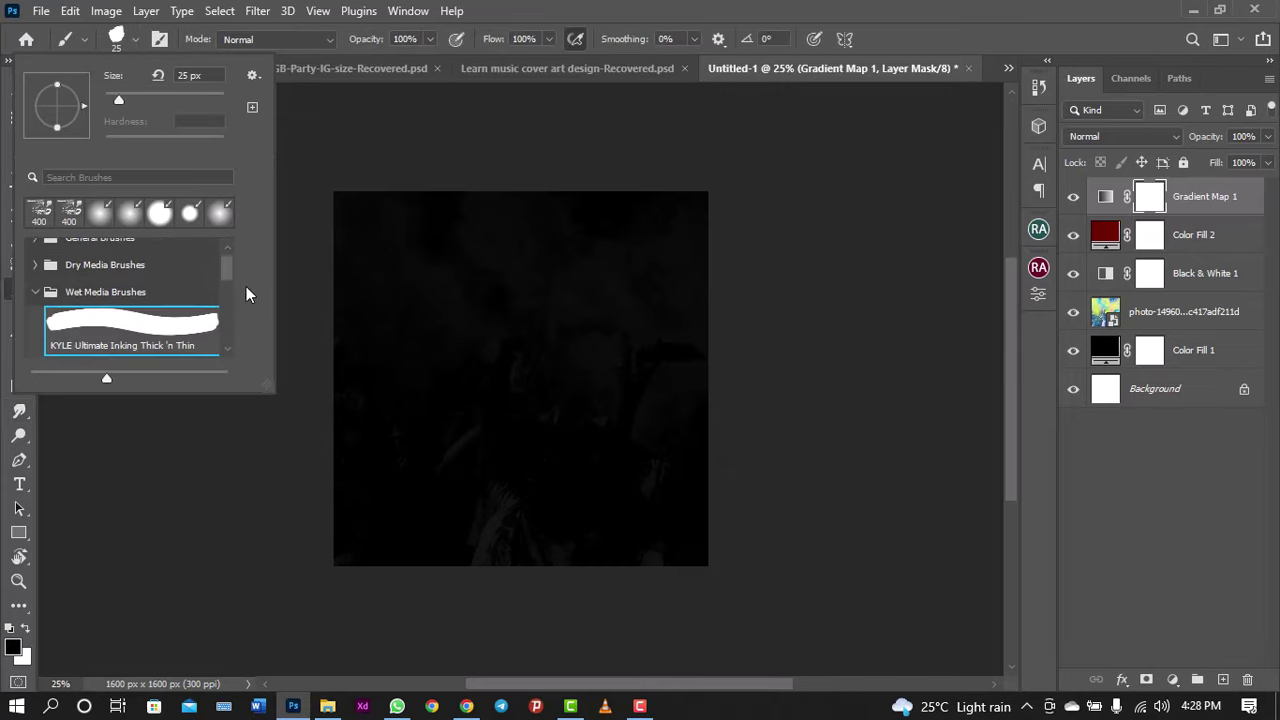
drag(219, 267, 225, 283)
click(220, 285)
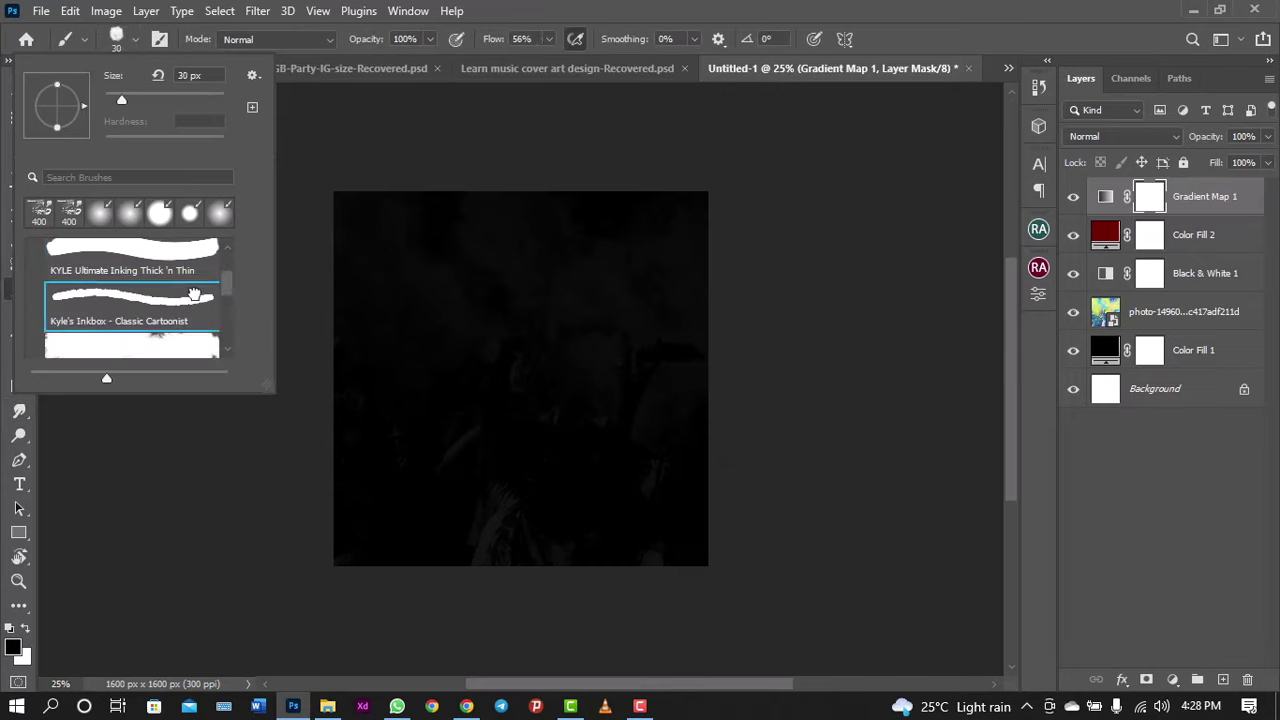
click(157, 348)
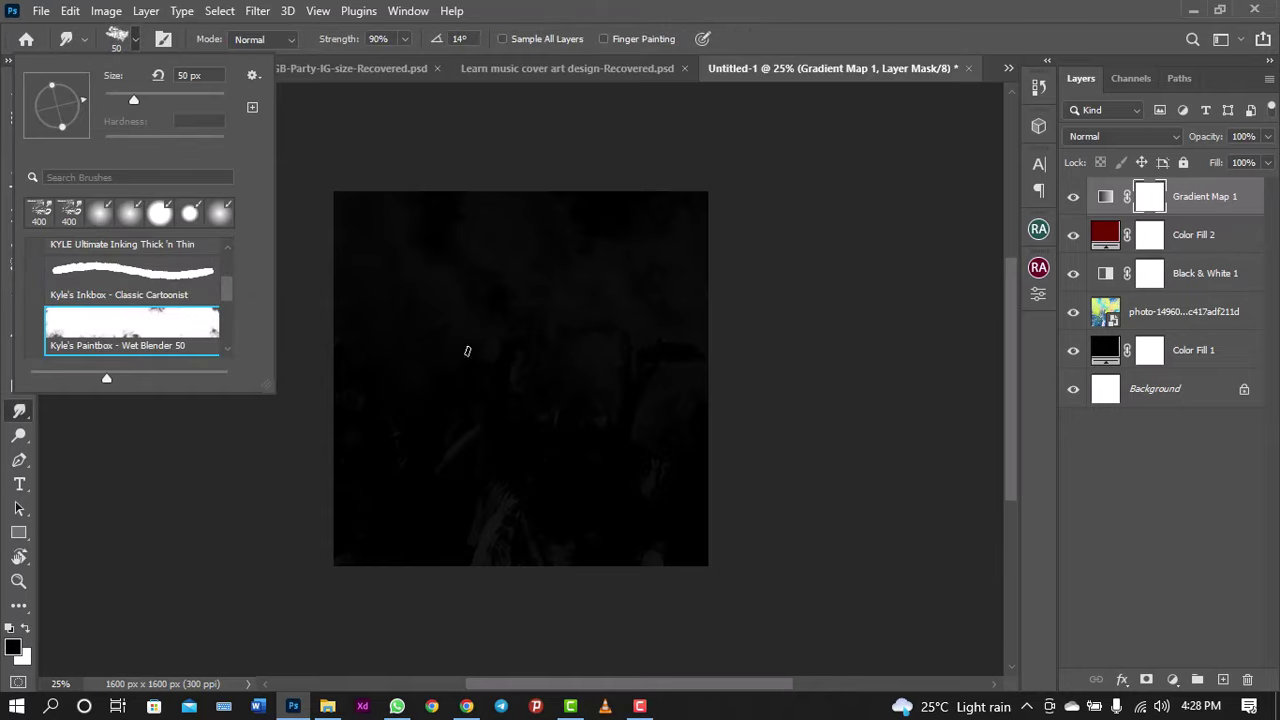
click(497, 291)
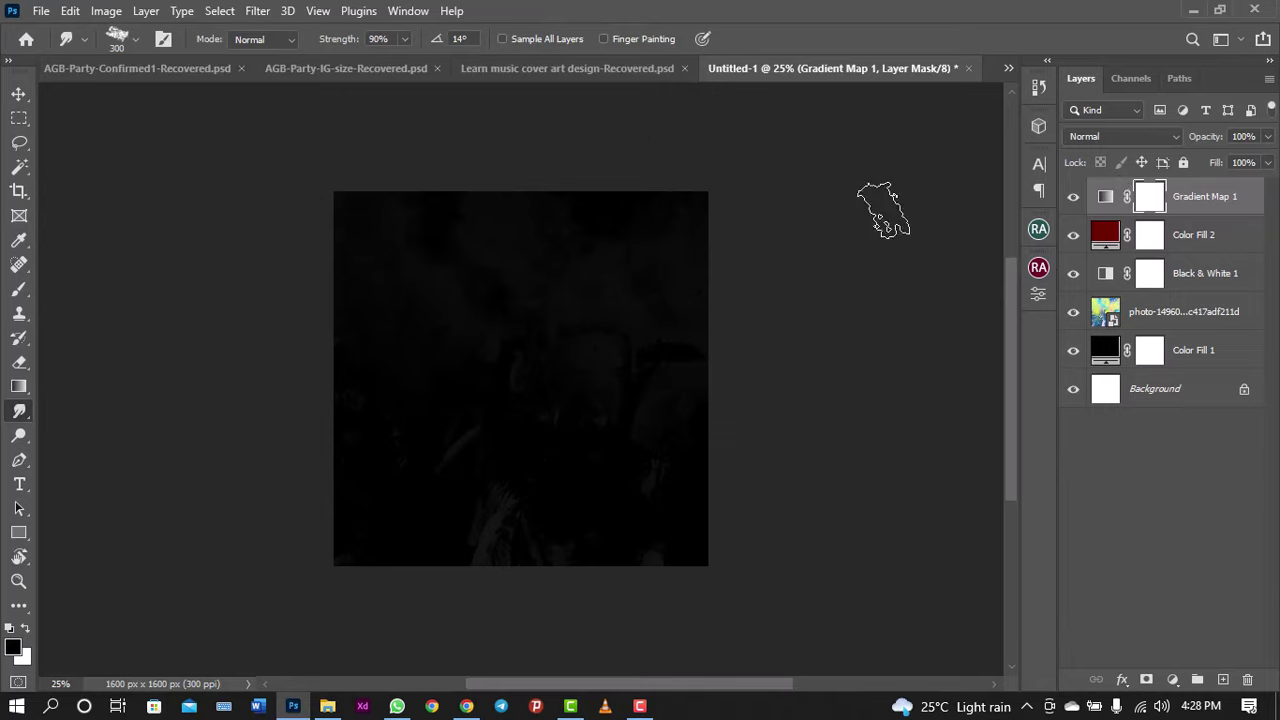
Step: Pick the Soft Round tip from the General Brushes folder
click(137, 40)
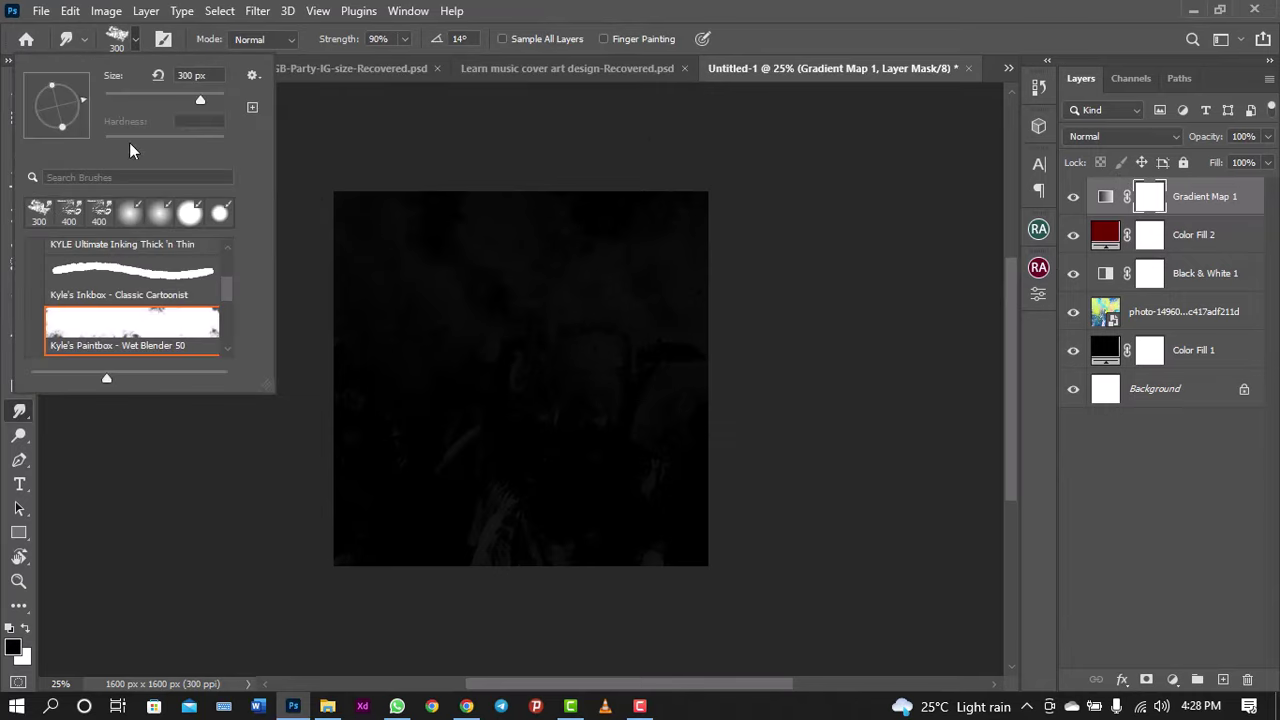
drag(223, 292, 230, 270)
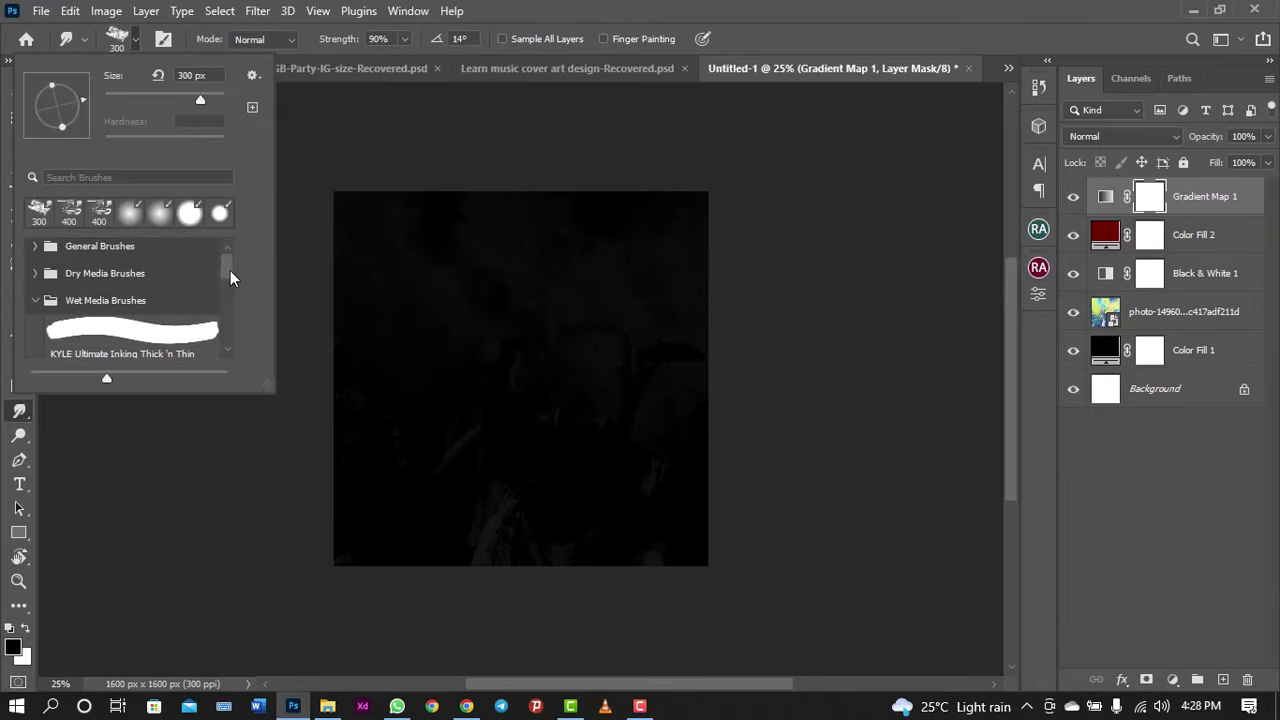
click(34, 301)
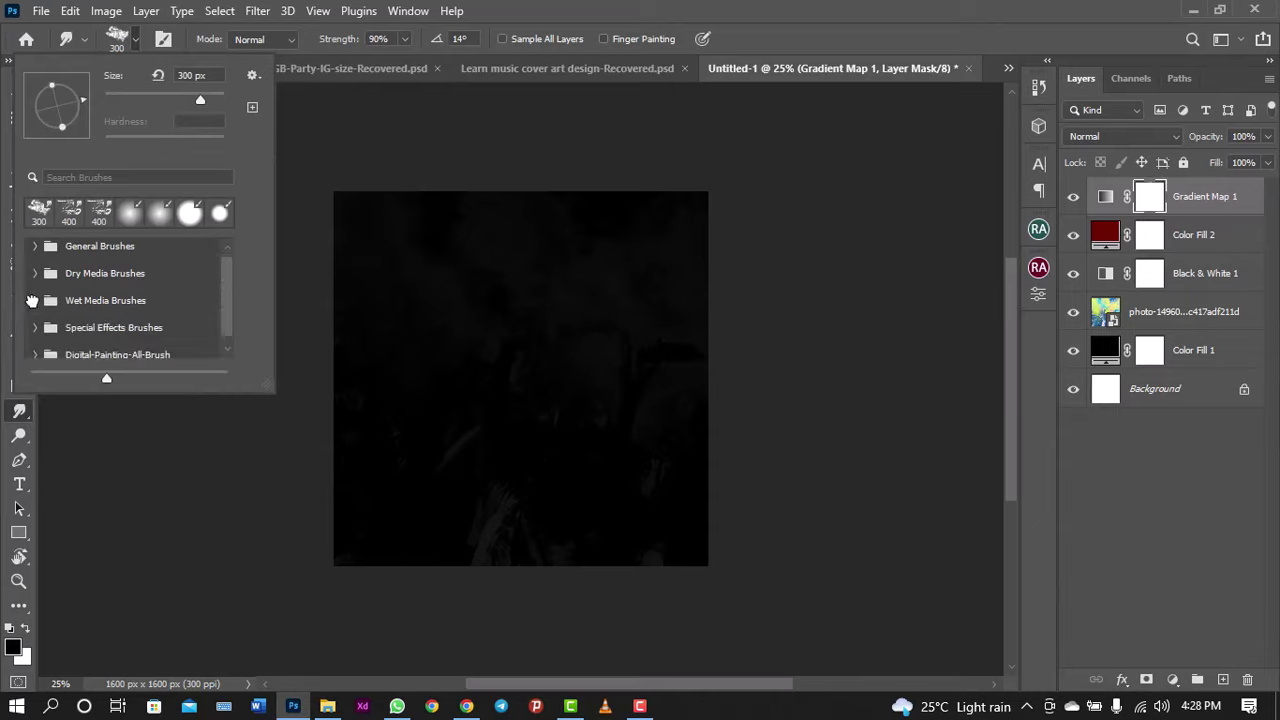
click(33, 246)
click(106, 285)
Step: Confirm the Soft Round brush choice and close the brush presets
key(Return)
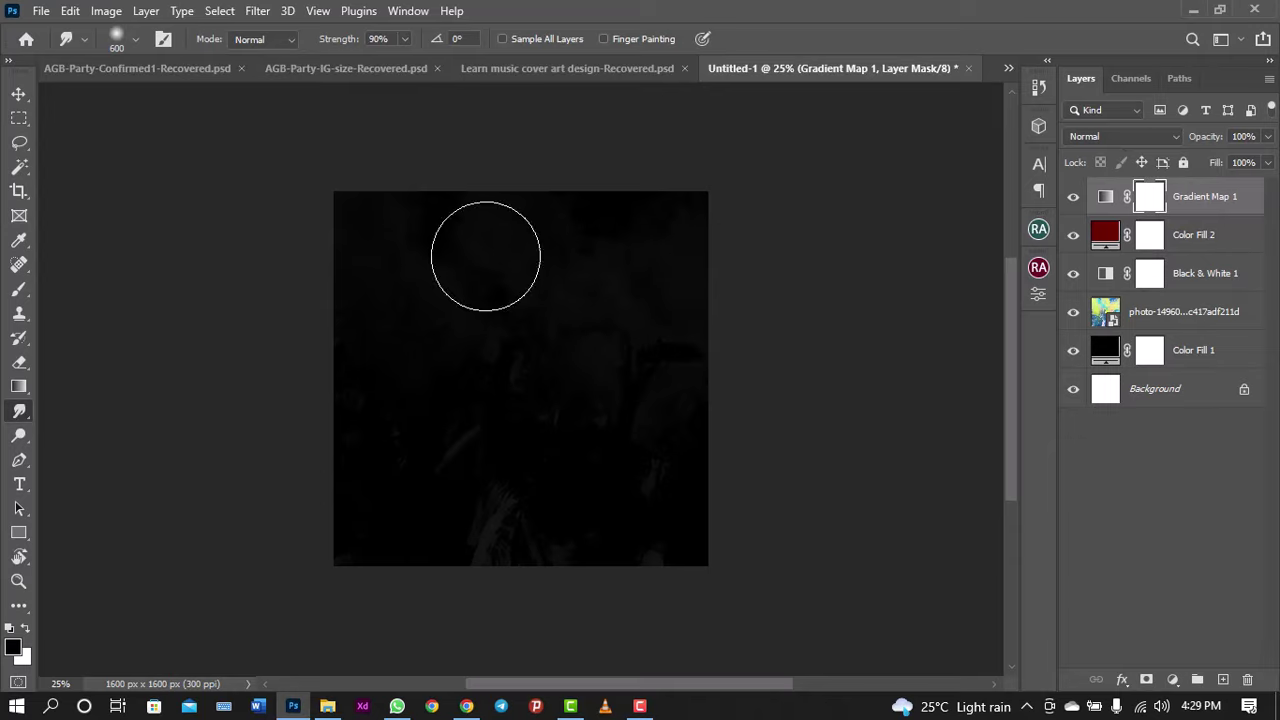
Step: Switch to the Brush tool with a soft round tip at 0% hardness
click(19, 289)
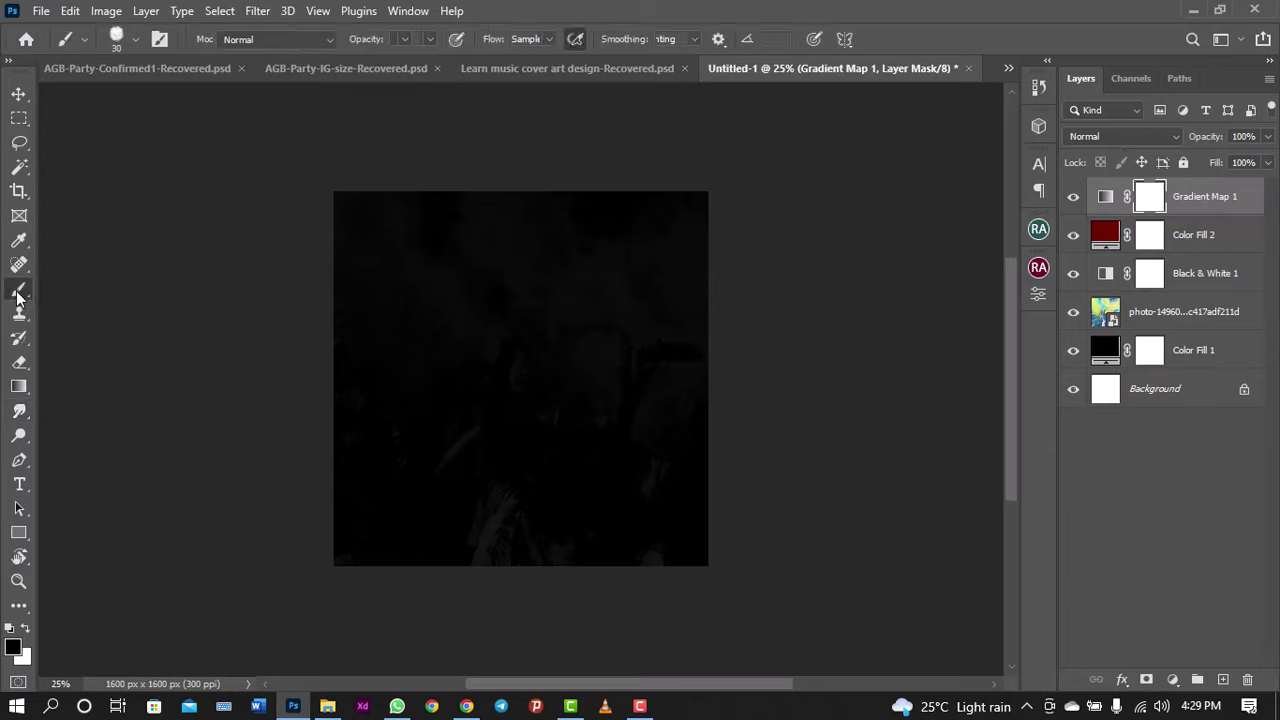
click(136, 41)
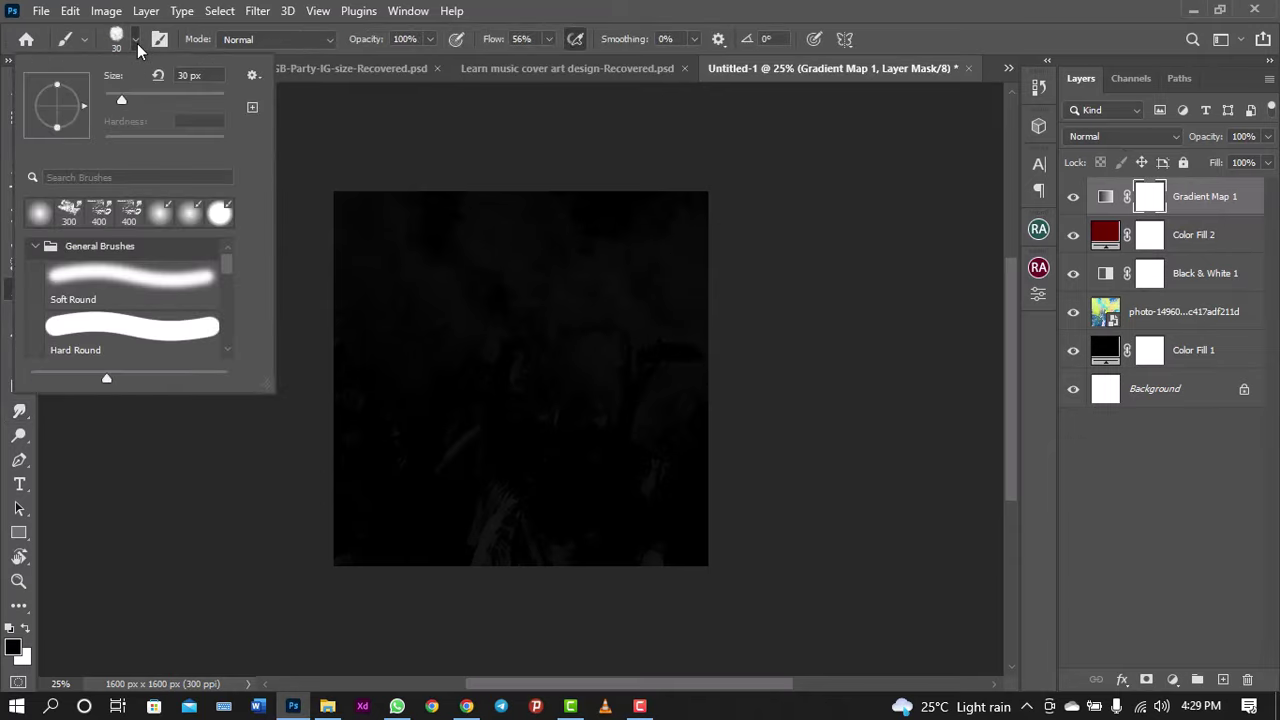
click(39, 212)
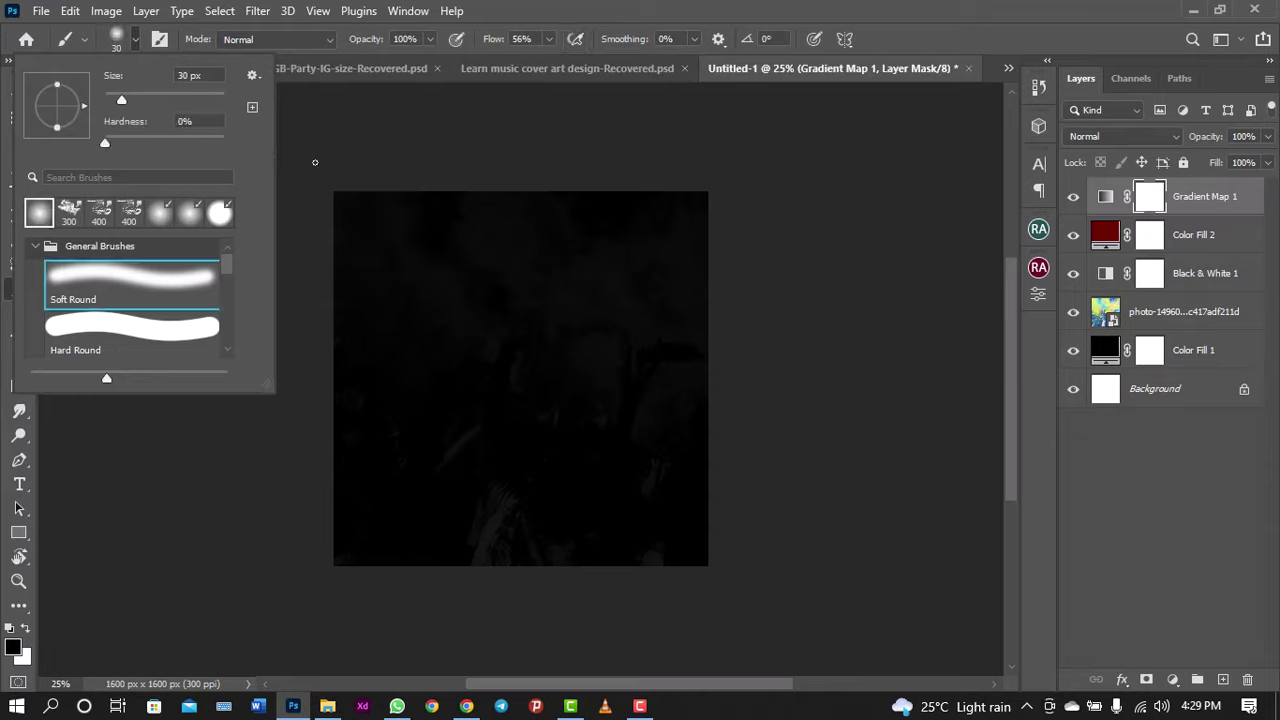
click(690, 8)
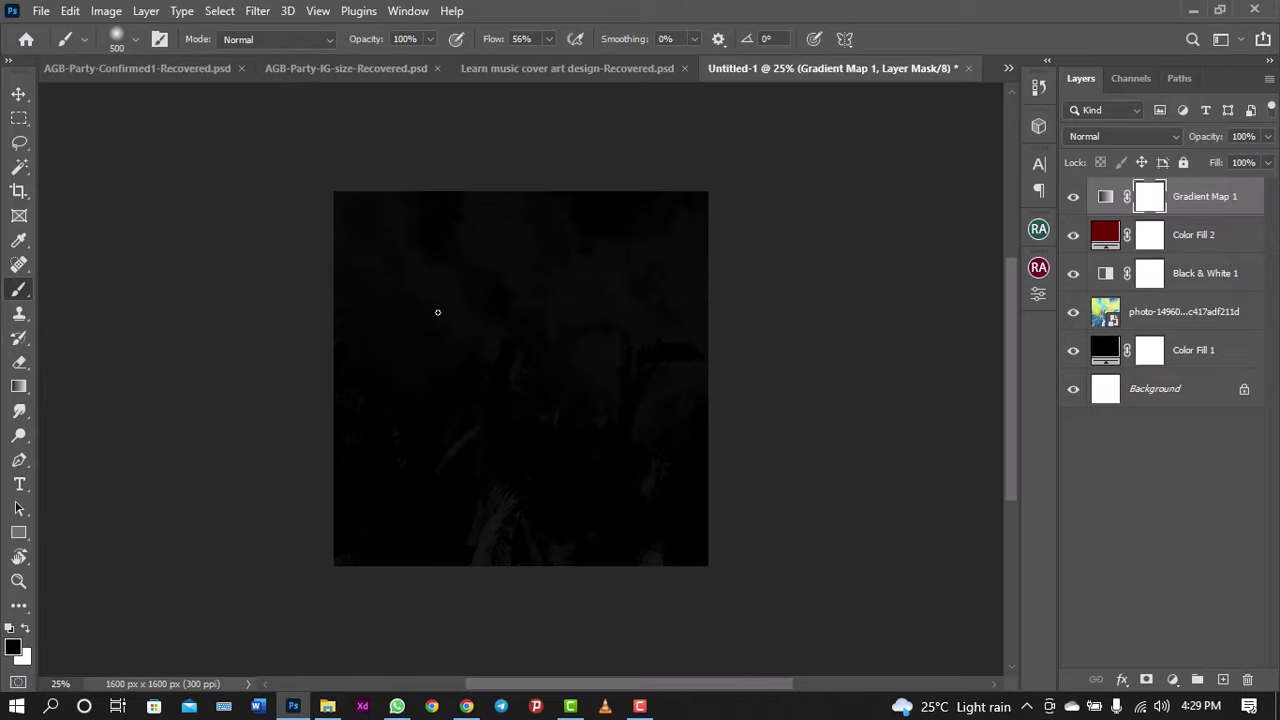
Step: Paint black on the Gradient Map mask at the centre, top and left to reveal red glows
click(403, 262)
drag(580, 388, 614, 343)
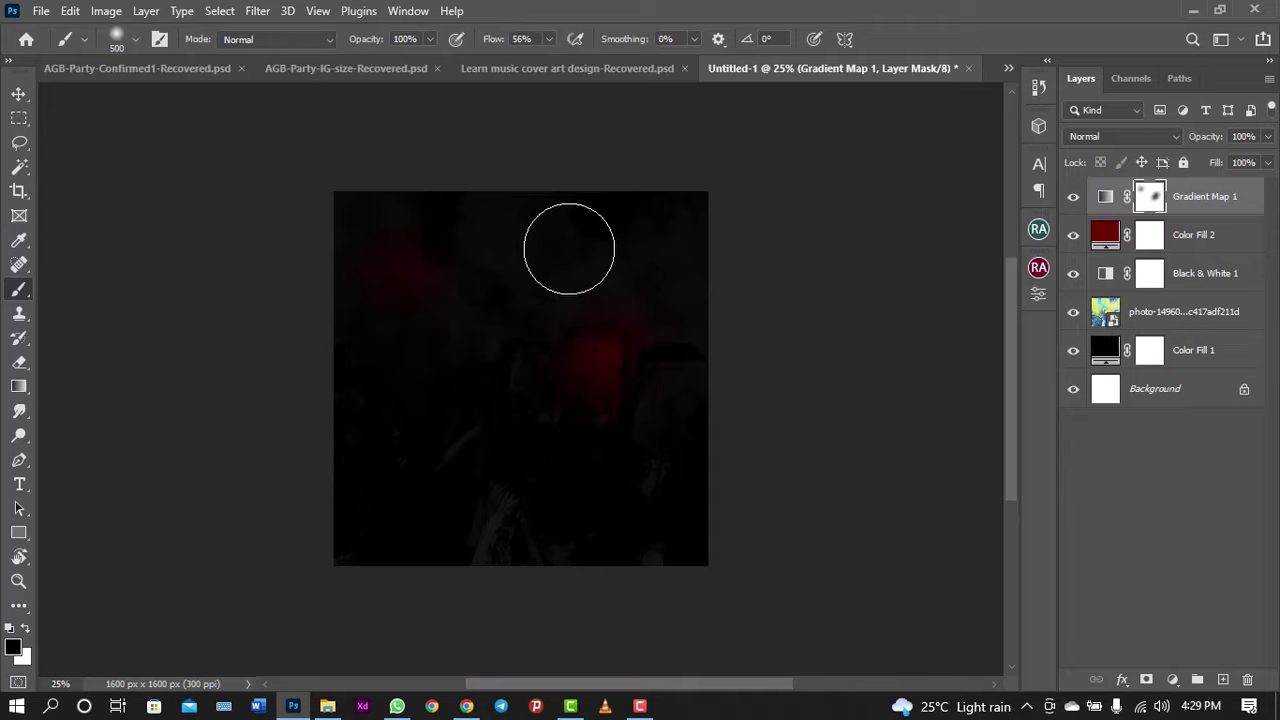
click(566, 244)
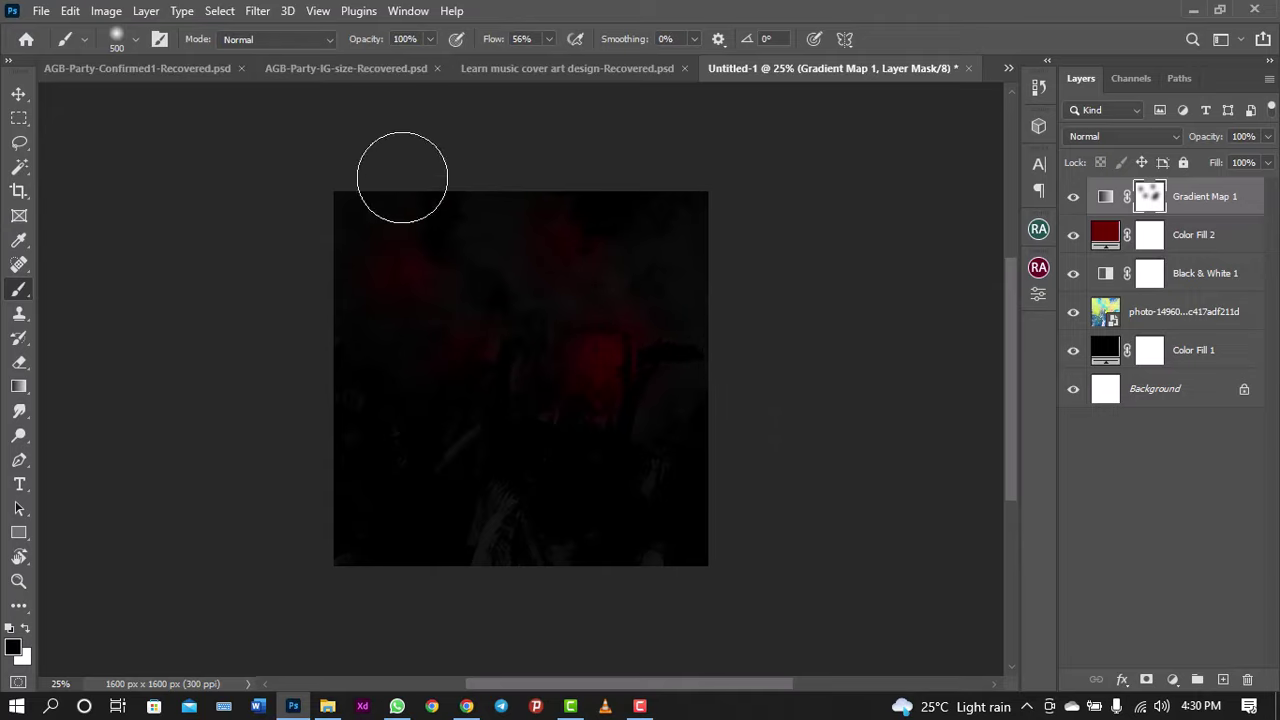
drag(465, 180, 580, 185)
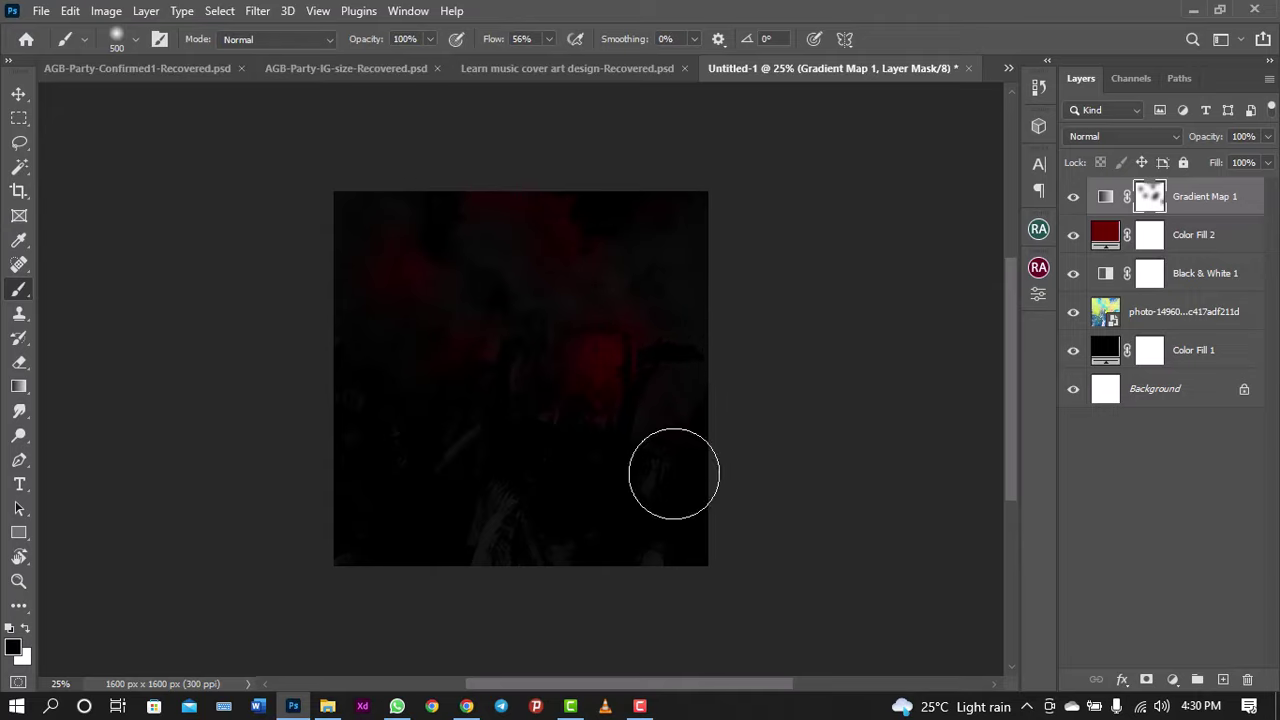
click(331, 372)
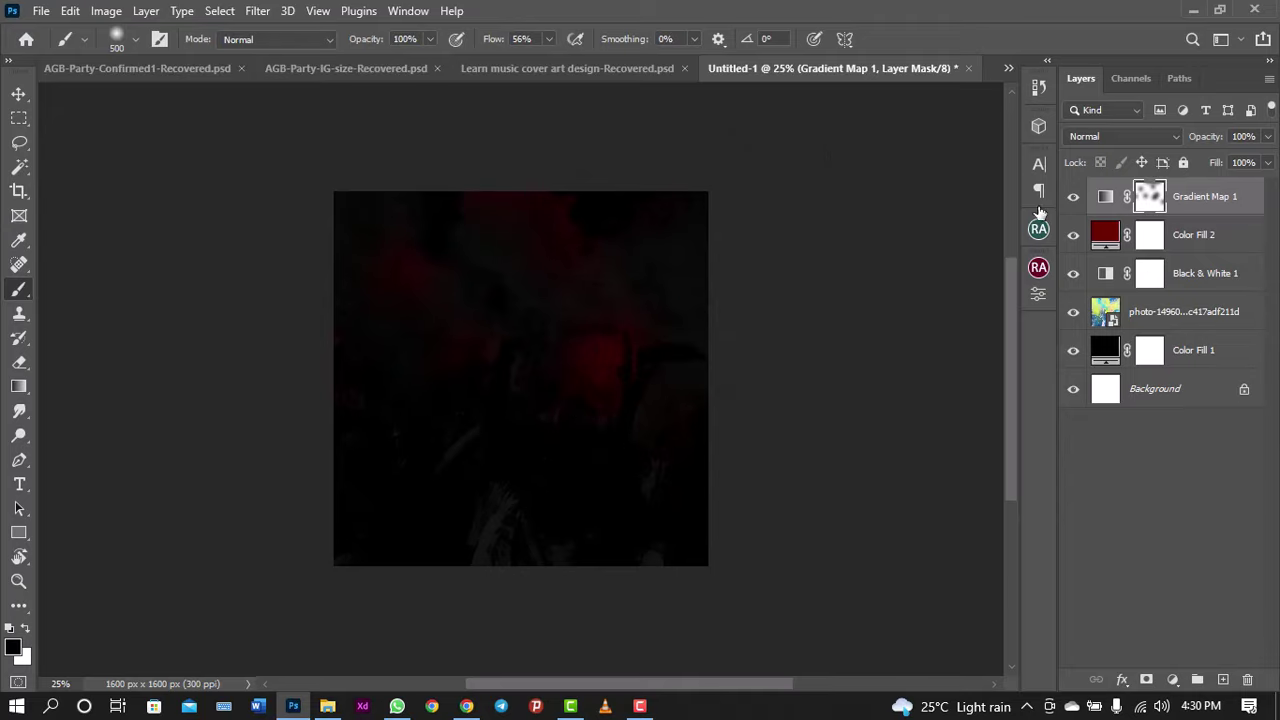
click(19, 460)
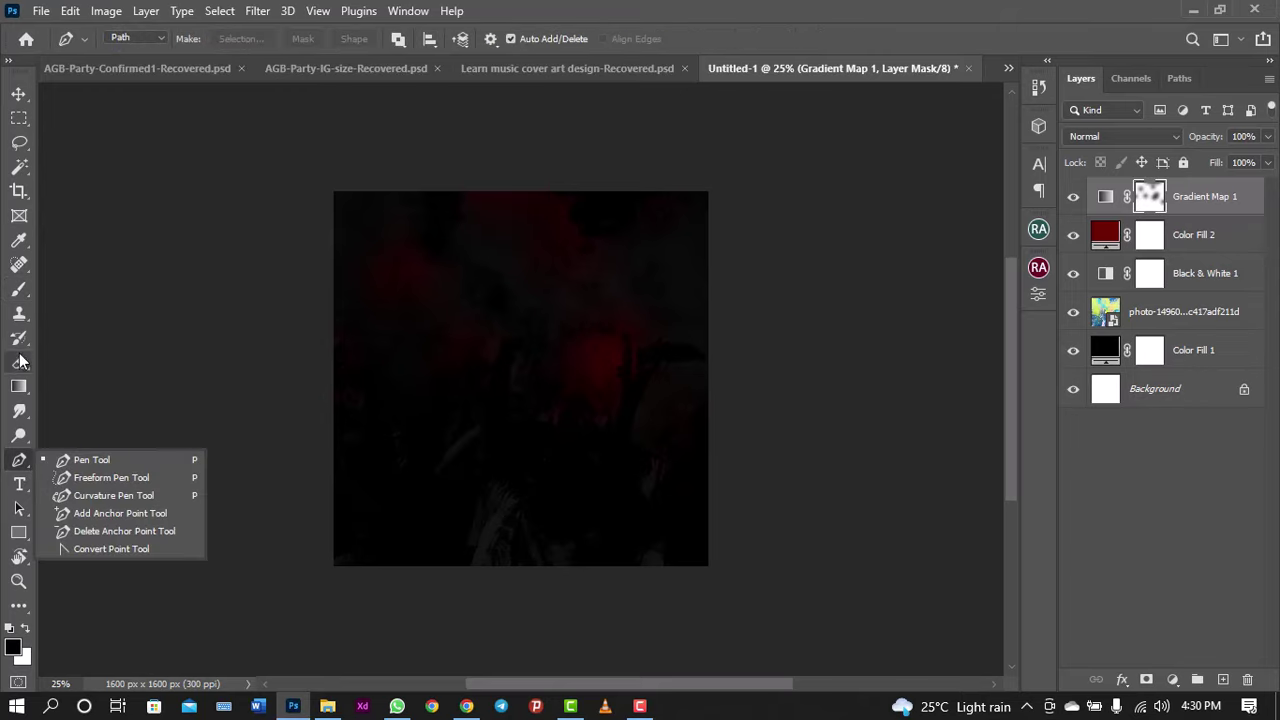
click(19, 486)
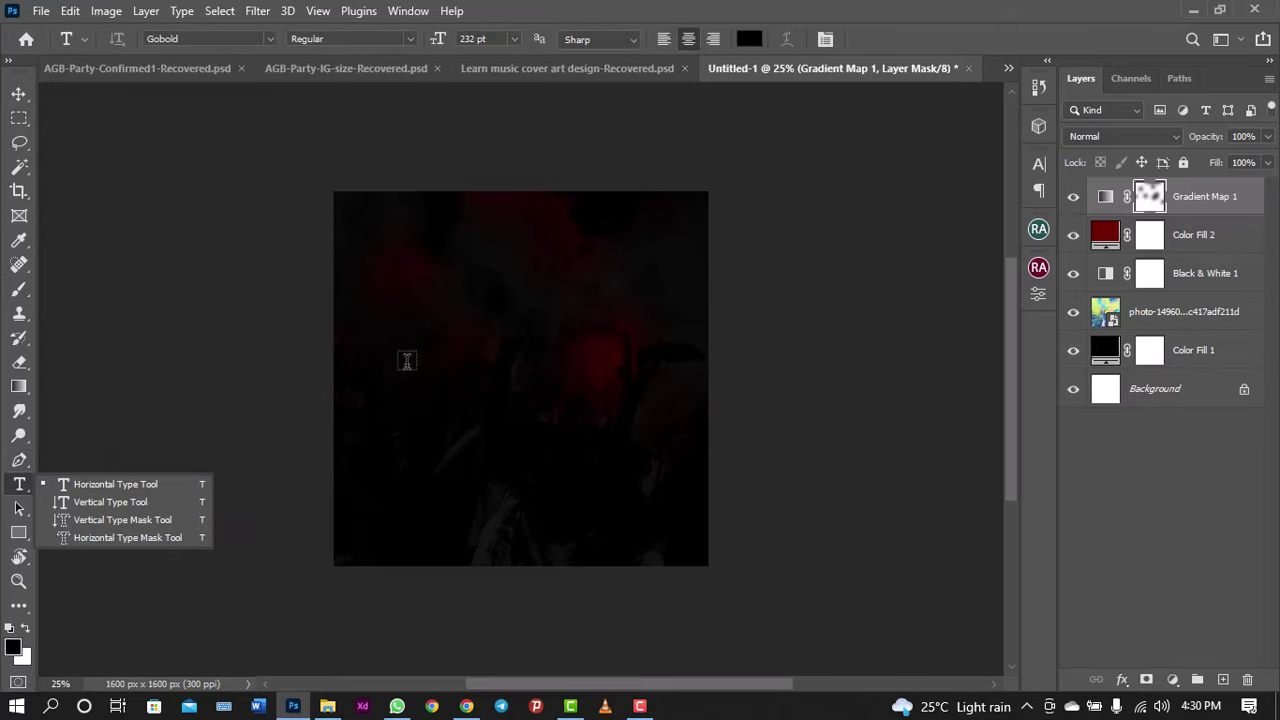
Step: Add a new 'ONline' text layer near the top of the cover
click(466, 331)
click(544, 370)
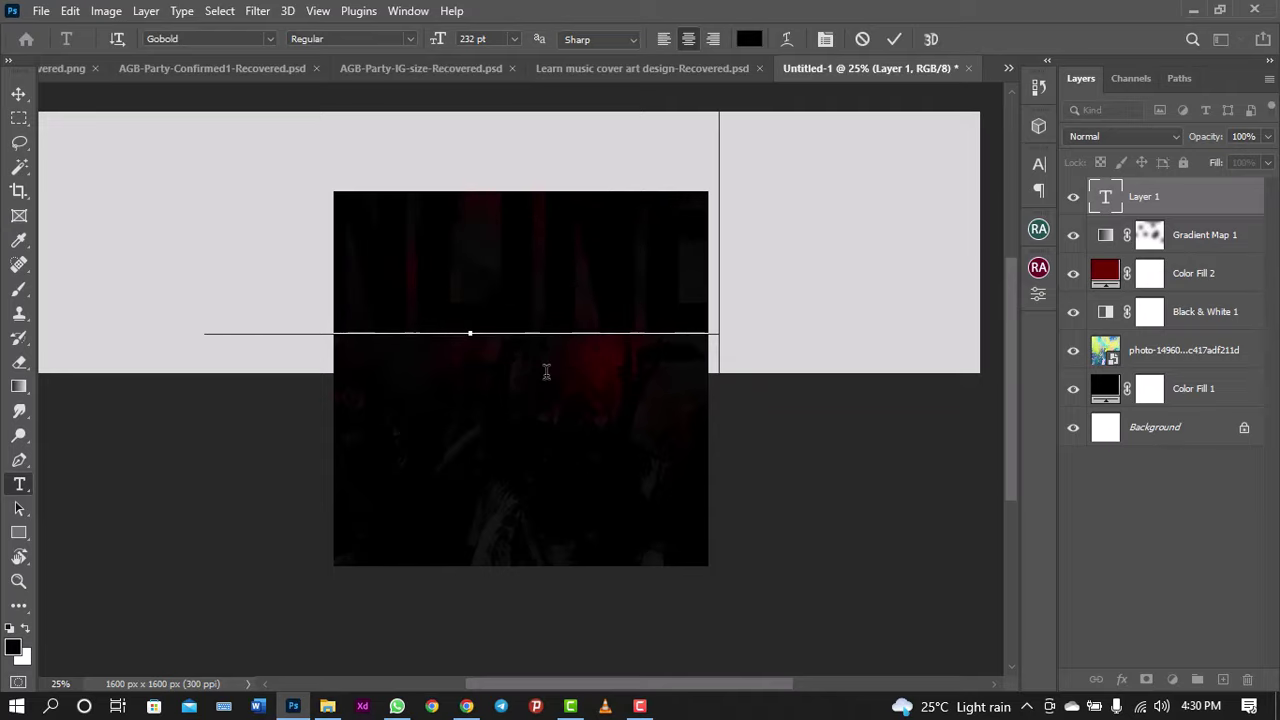
click(887, 46)
key(ctrl+minus)
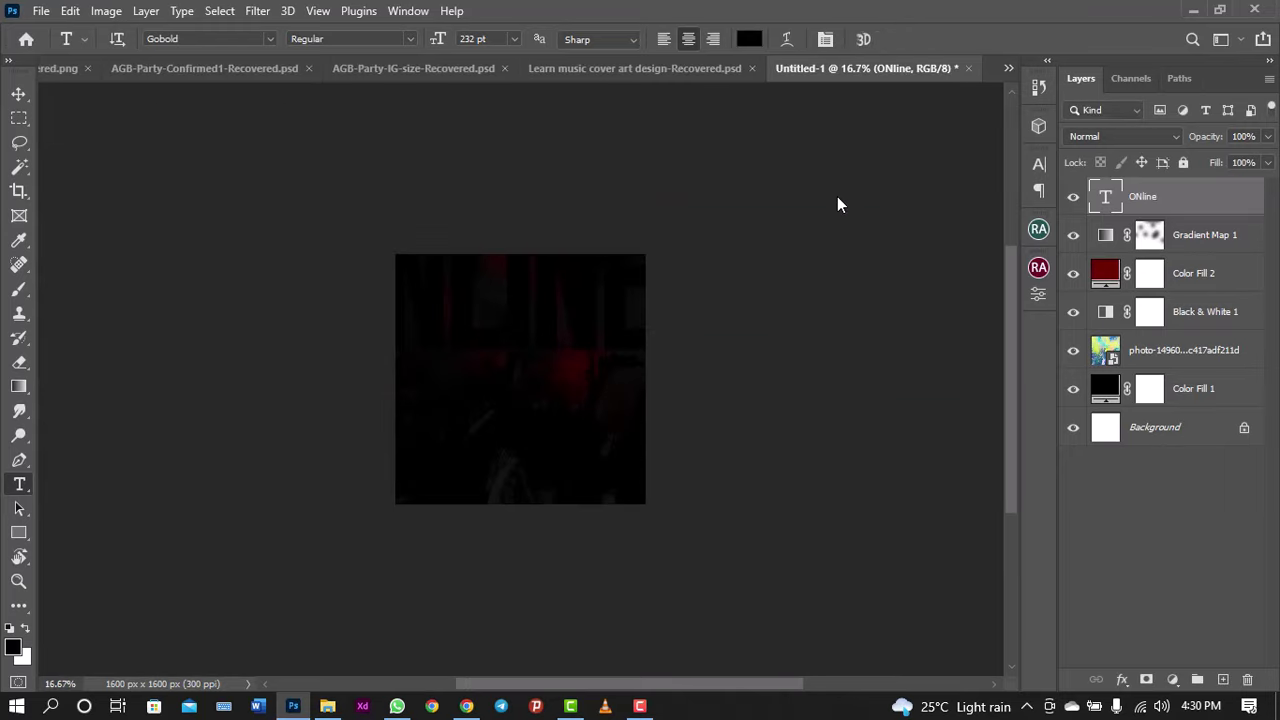
click(1038, 165)
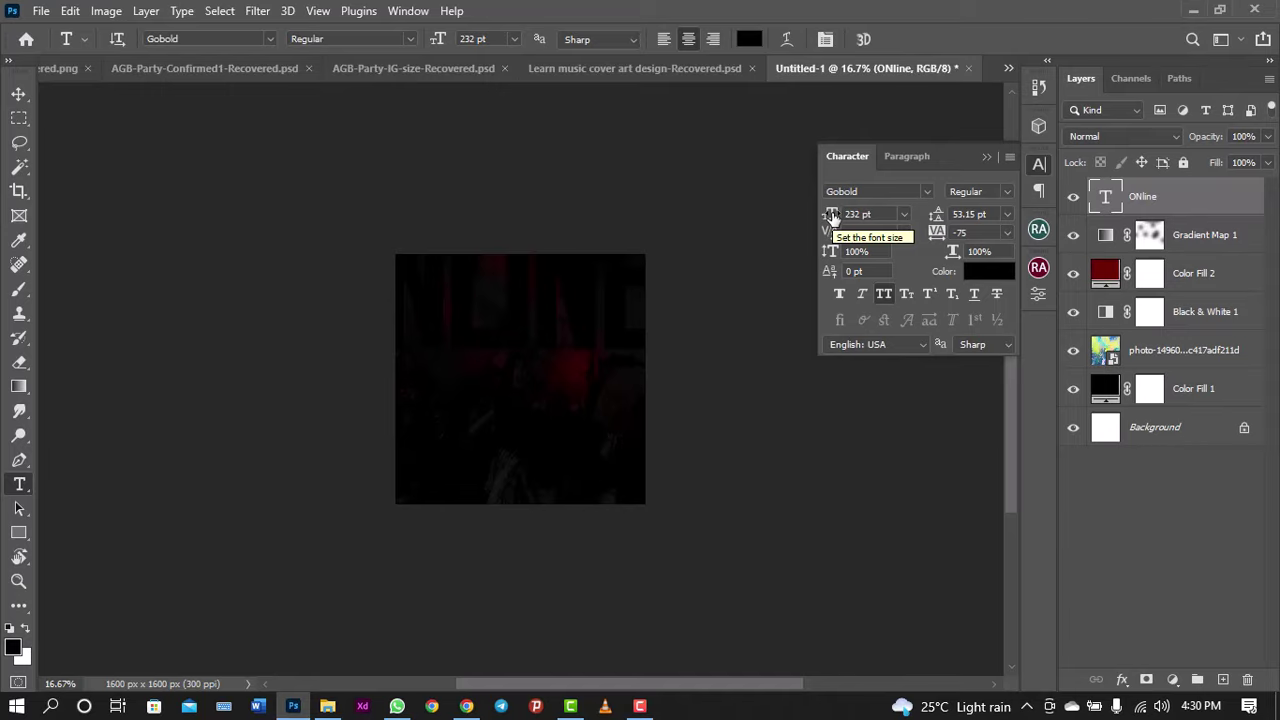
Step: Set the text colour to white (ffffff)
click(1000, 272)
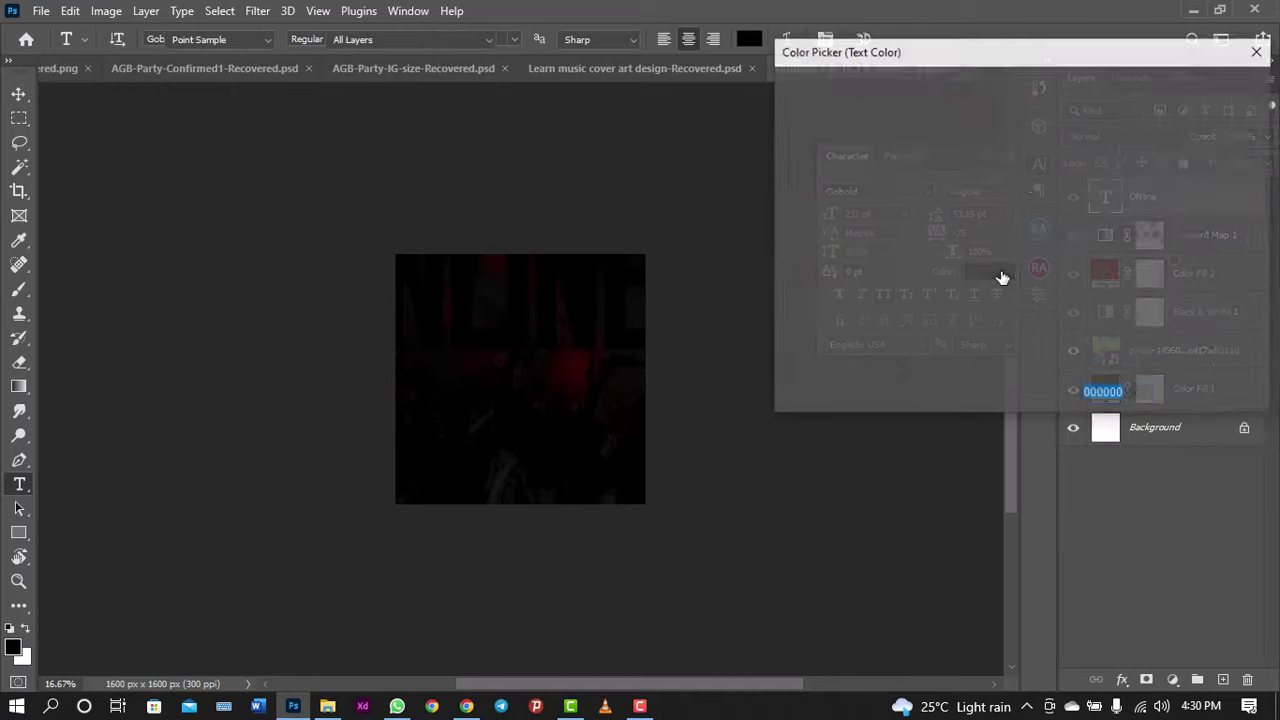
text(ffffff)
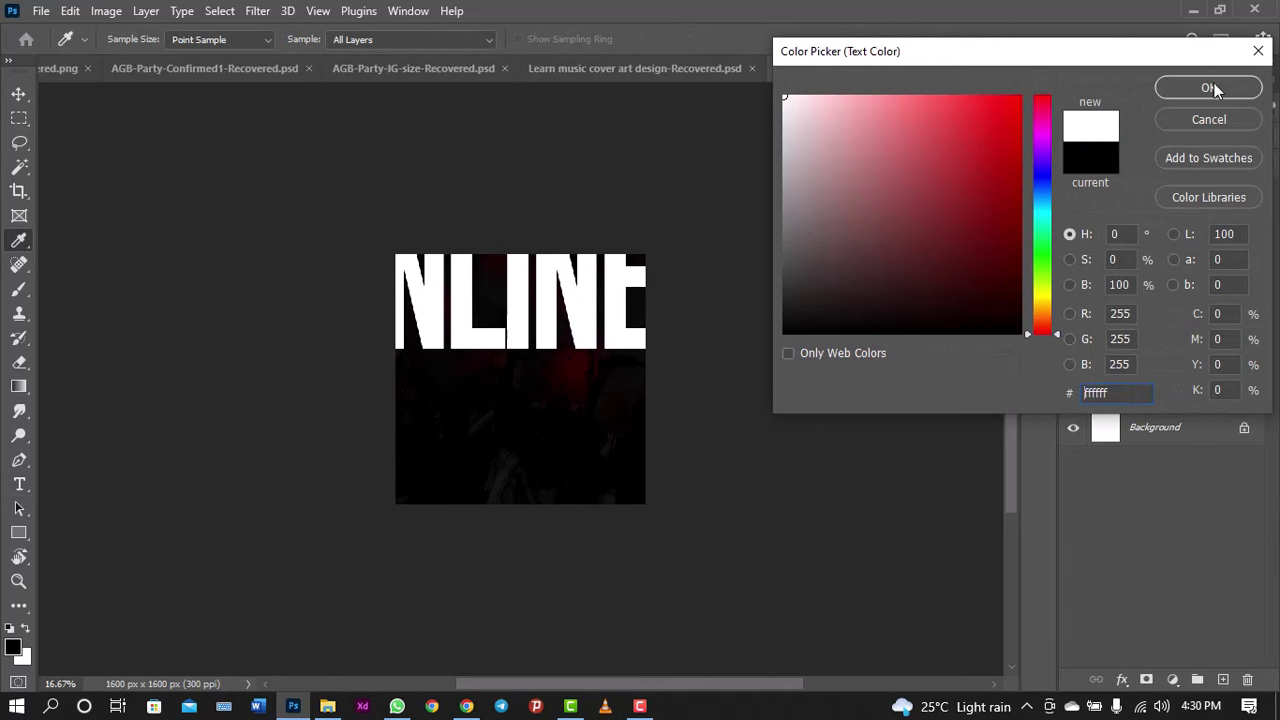
click(1211, 88)
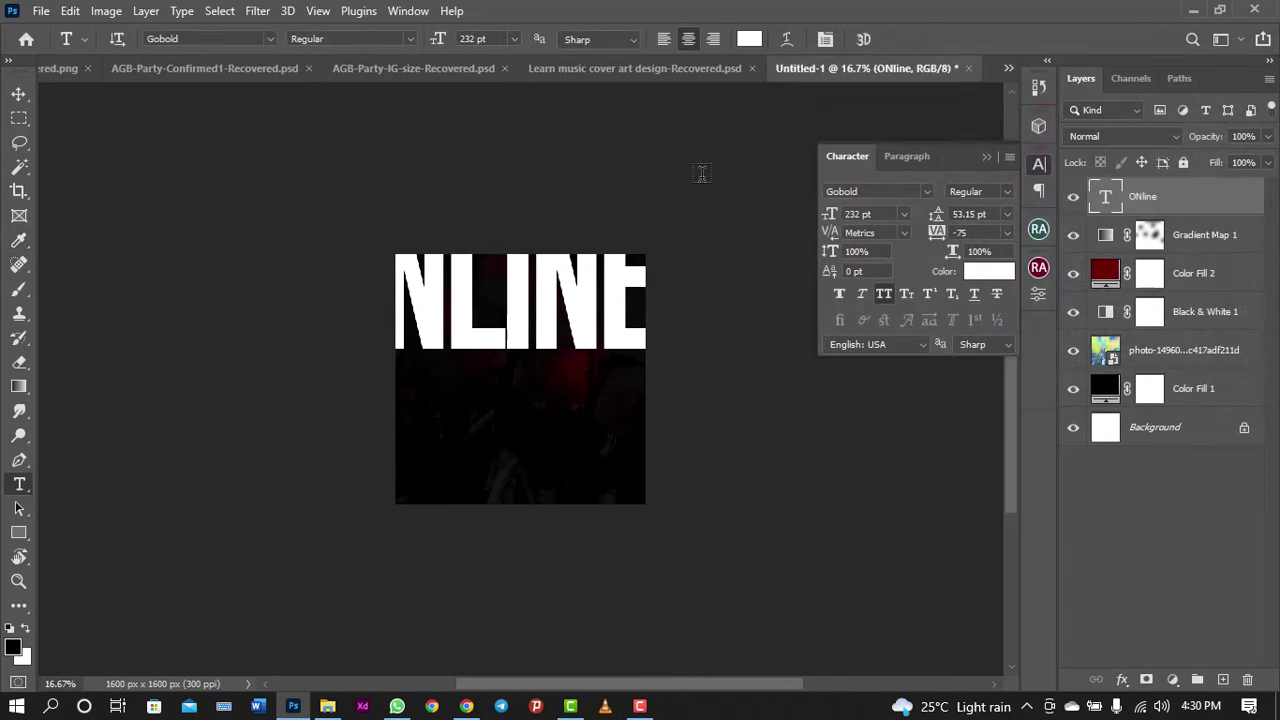
Step: Change the text font from Gobold to Futura Bold
click(924, 189)
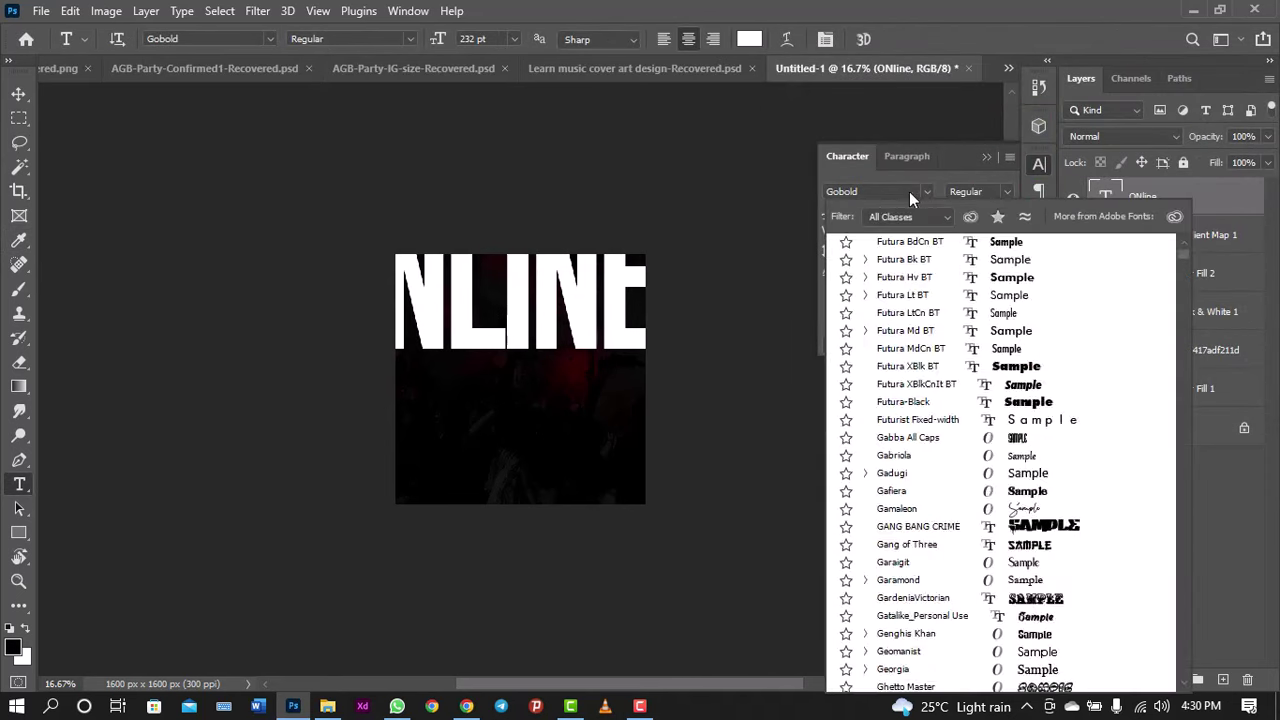
key(BackSpace)
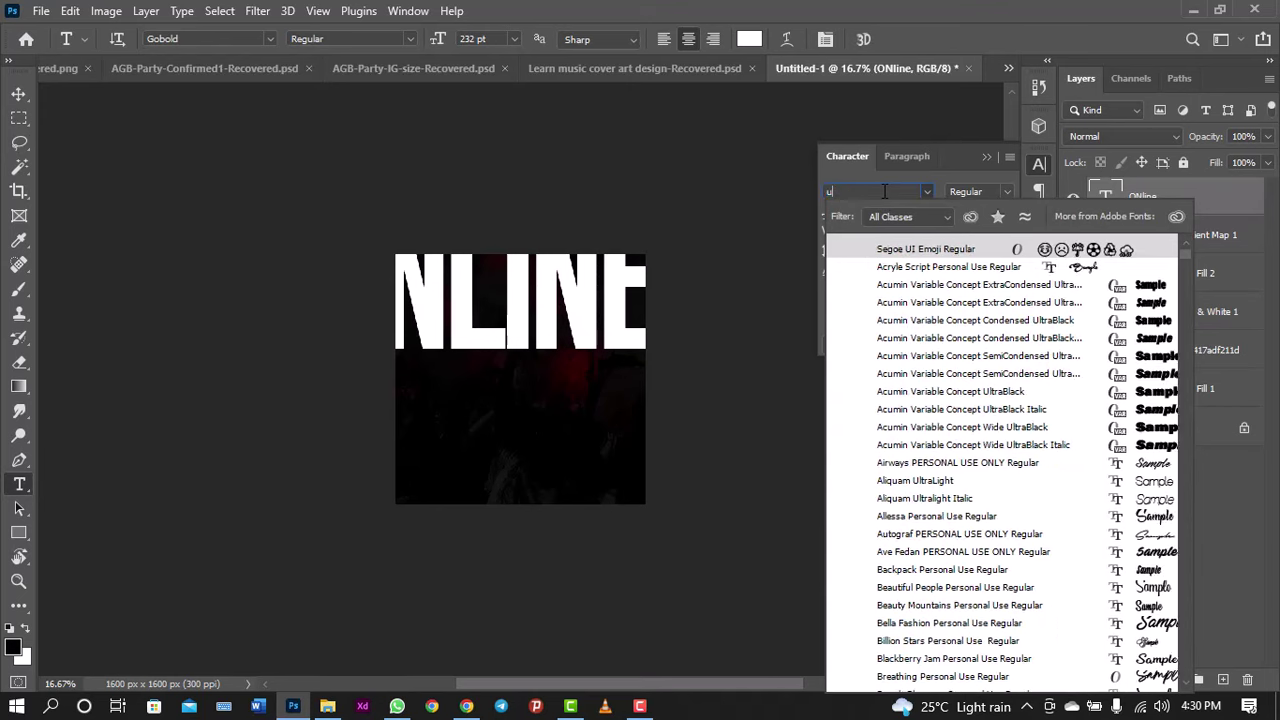
text(fu)
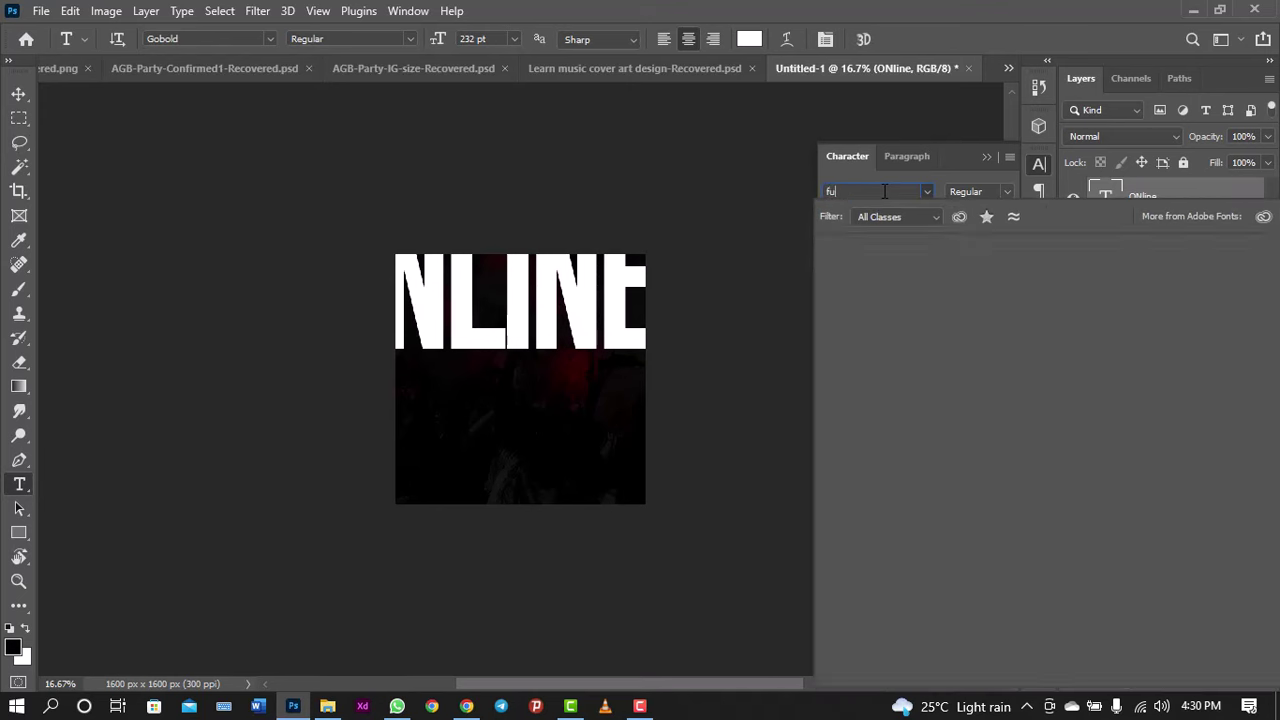
text(tur)
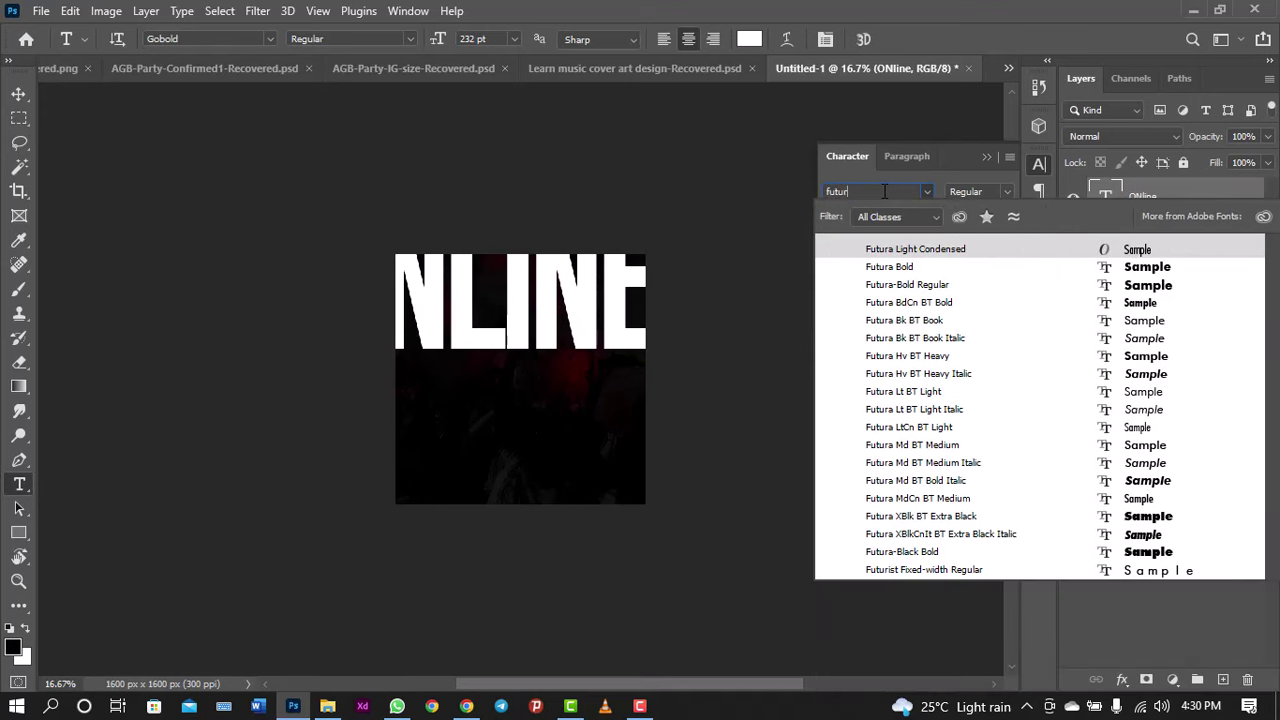
text(a)
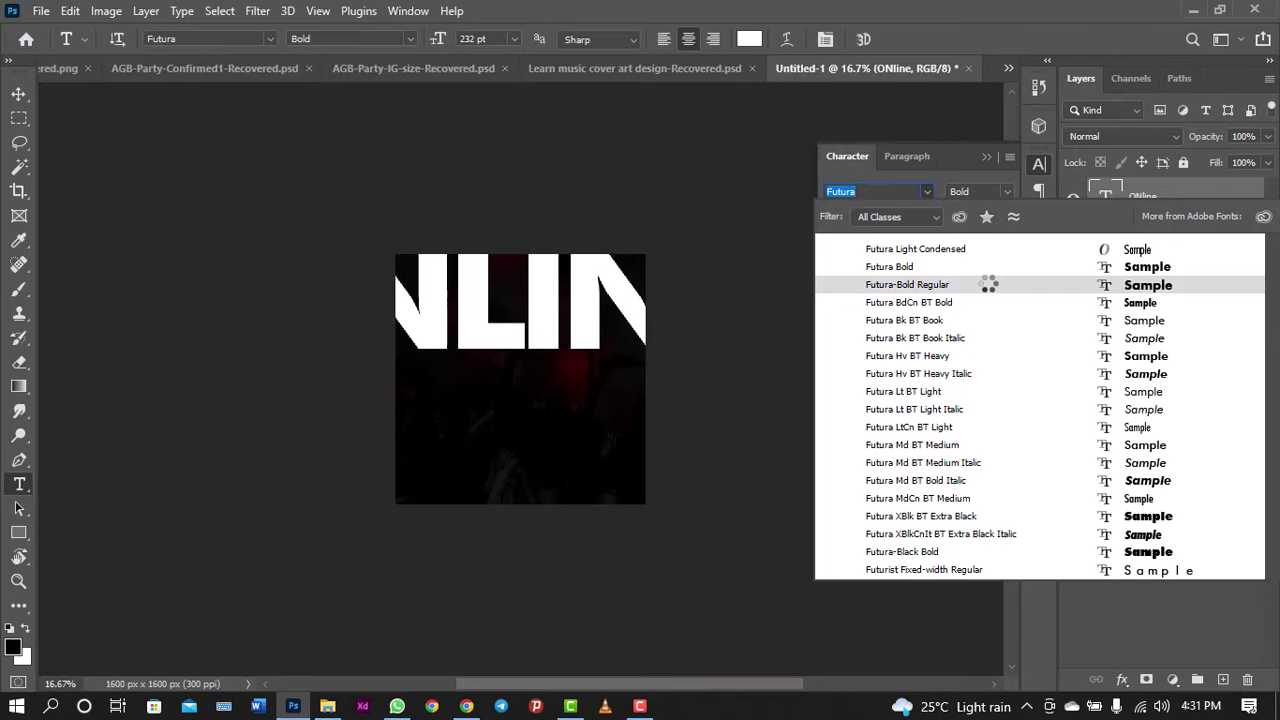
click(988, 285)
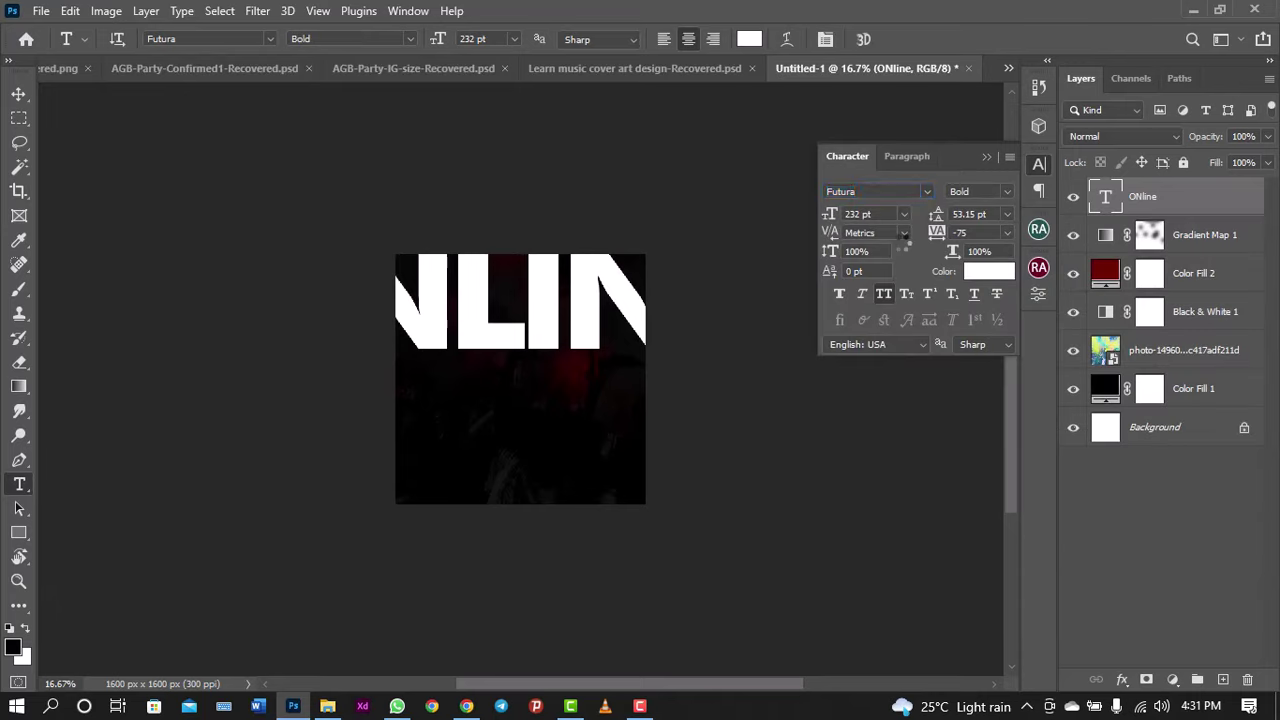
Step: Shrink the ONLINE text to about 43% and move it onto the top of the cover
click(1038, 166)
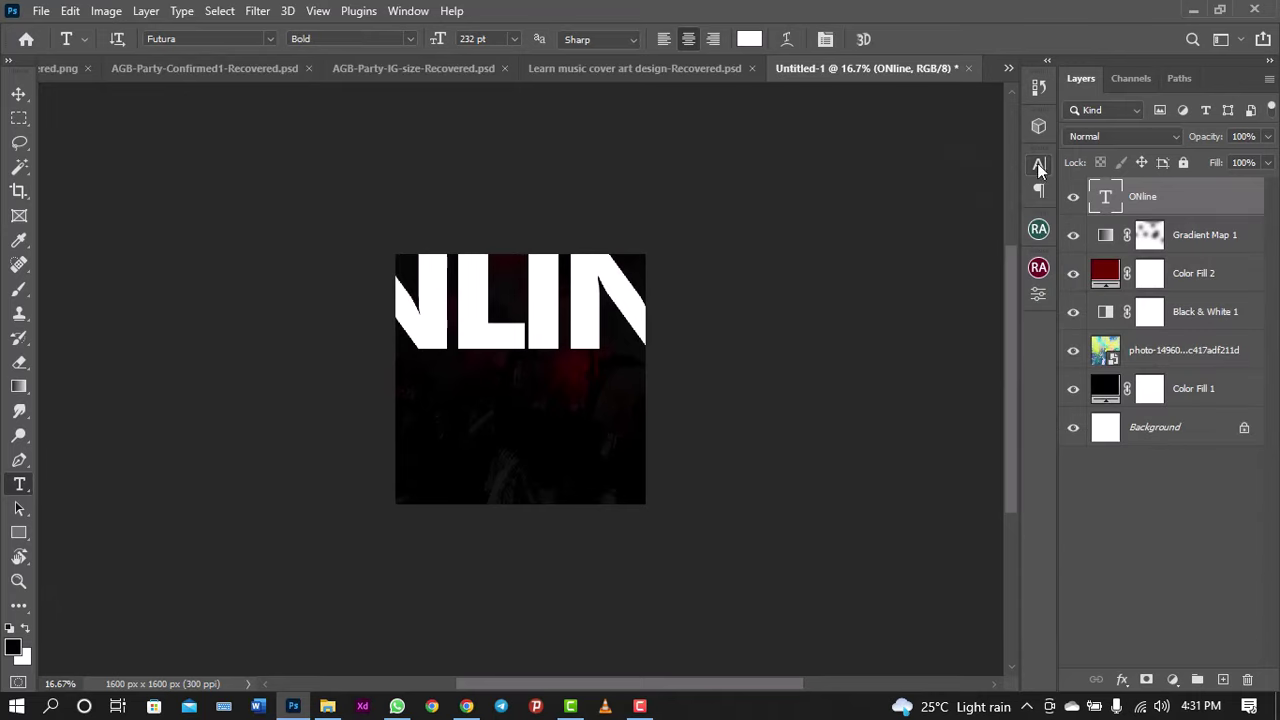
key(ctrl+minus)
key(ctrl+minus)
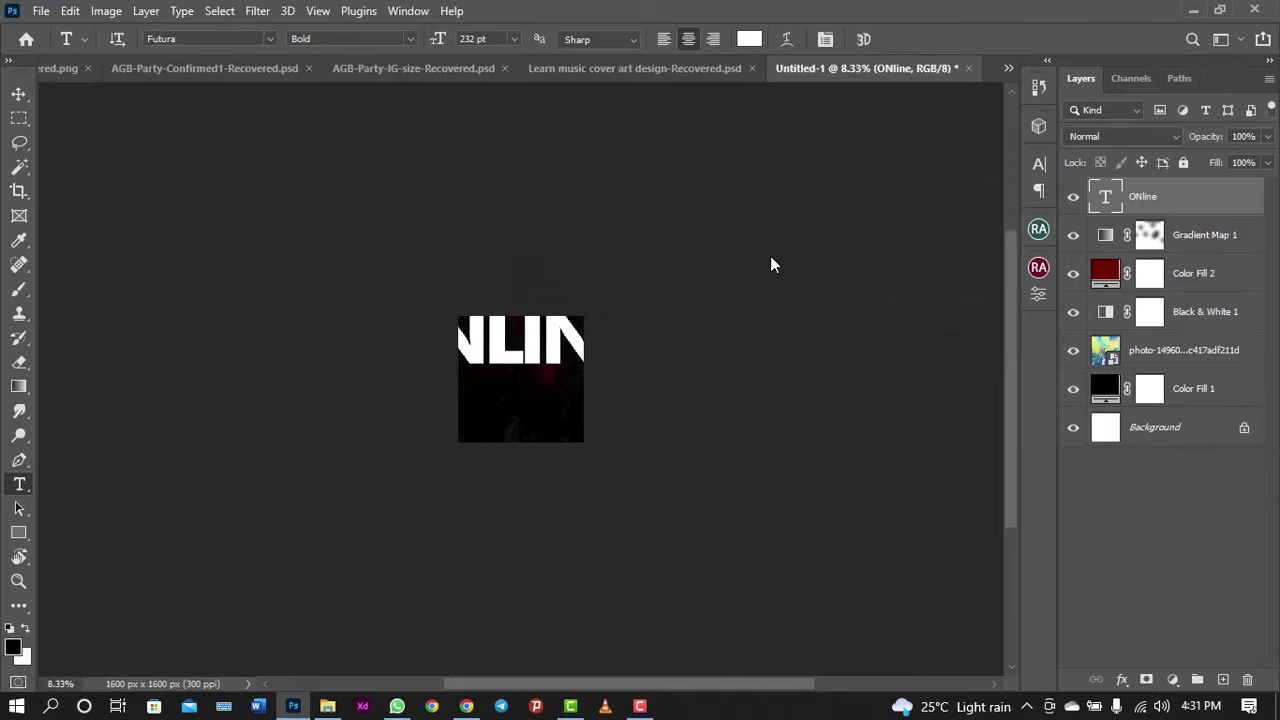
key(ctrl+t)
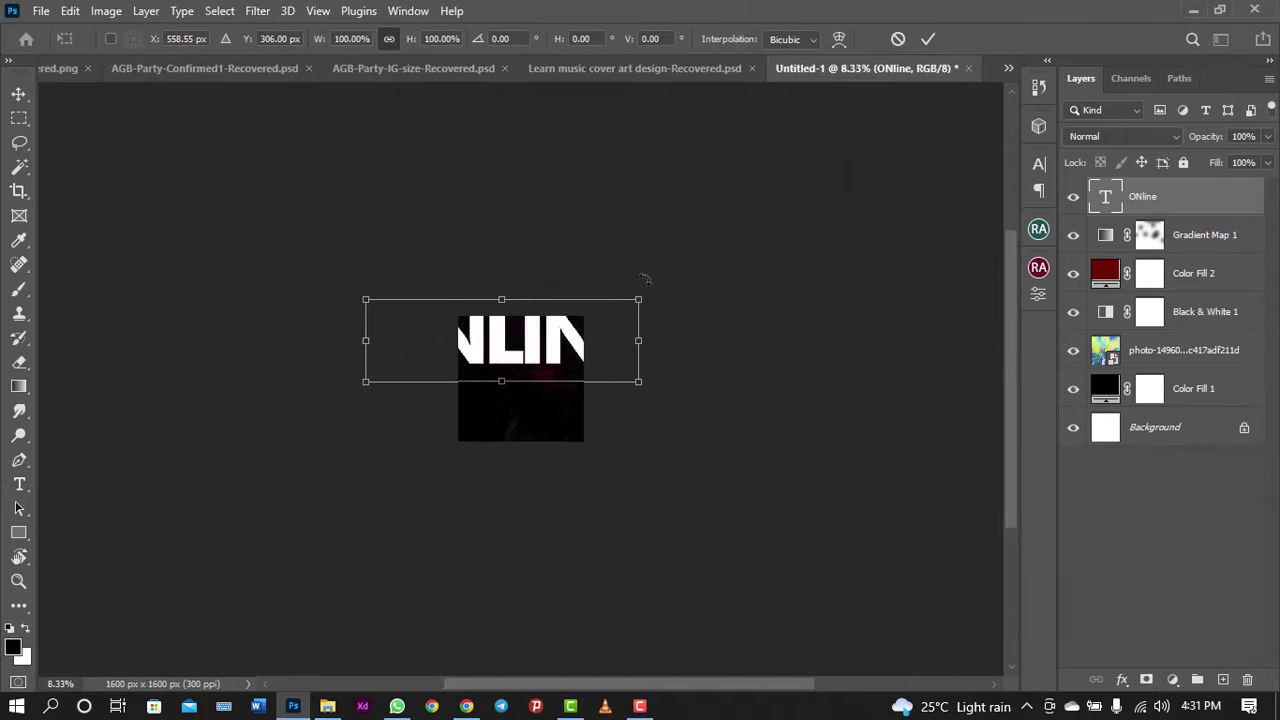
drag(639, 299, 563, 316)
key(ctrl+plus)
key(ctrl+plus)
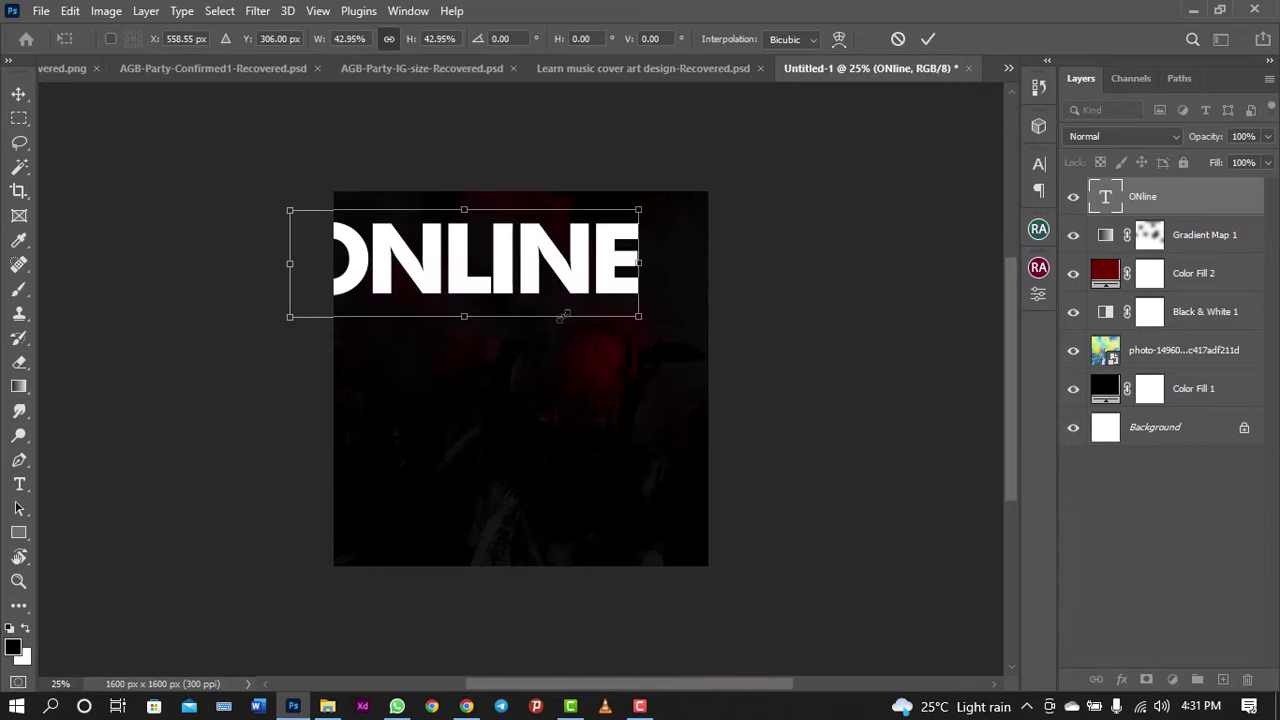
drag(529, 283, 571, 290)
key(Return)
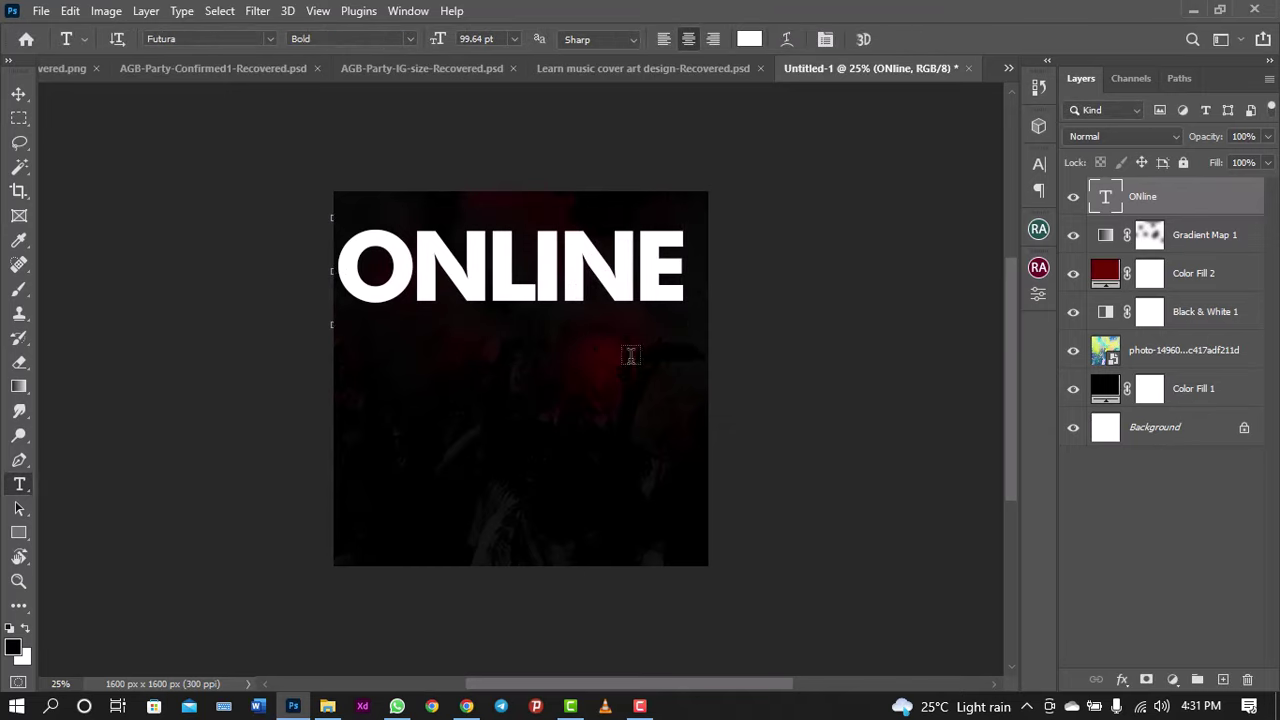
Step: Set the text size to 106.57 pt and tracking to -100
click(1038, 165)
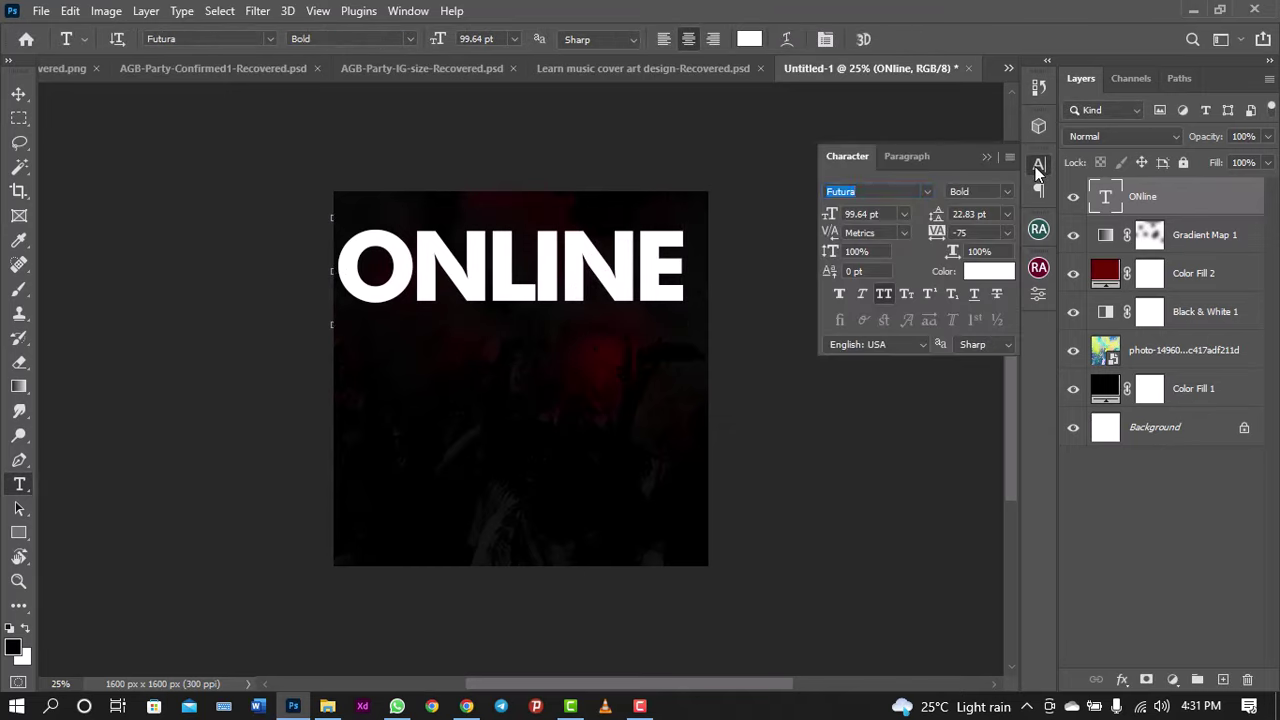
key(Tab)
key(Tab)
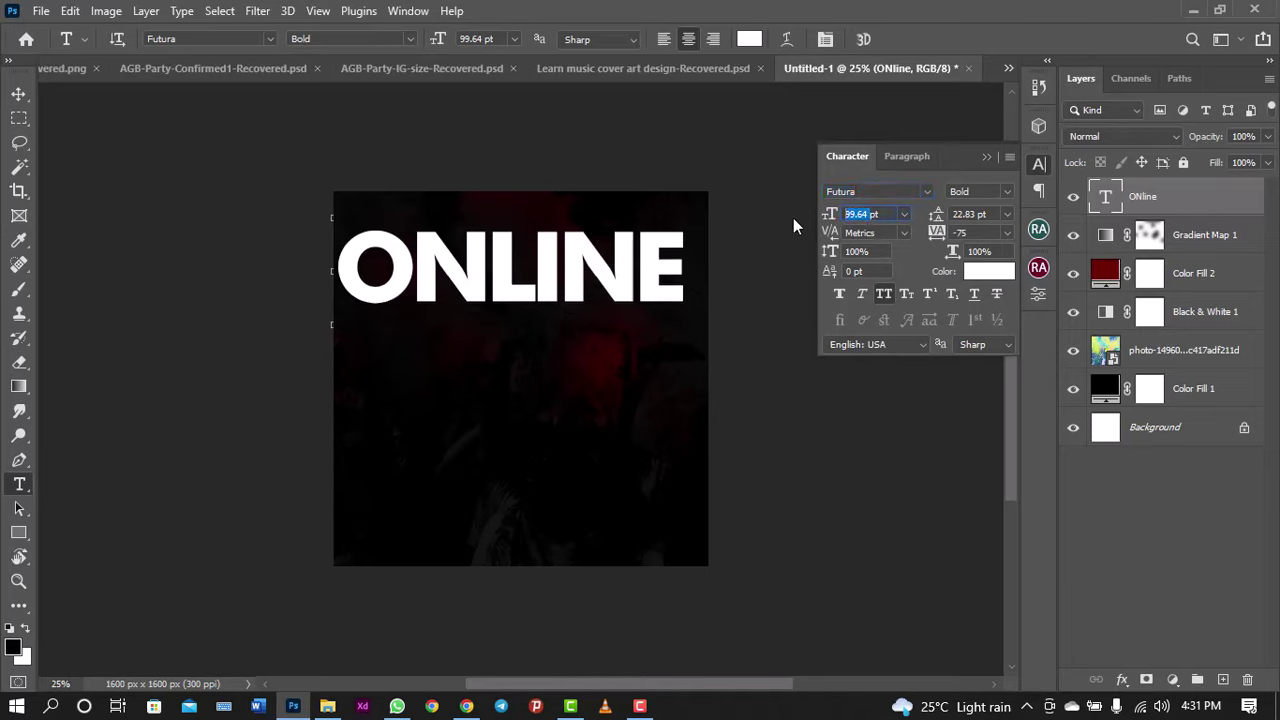
text(106pt)
key(Left)
key(Left)
text(5)
text(7)
key(Return)
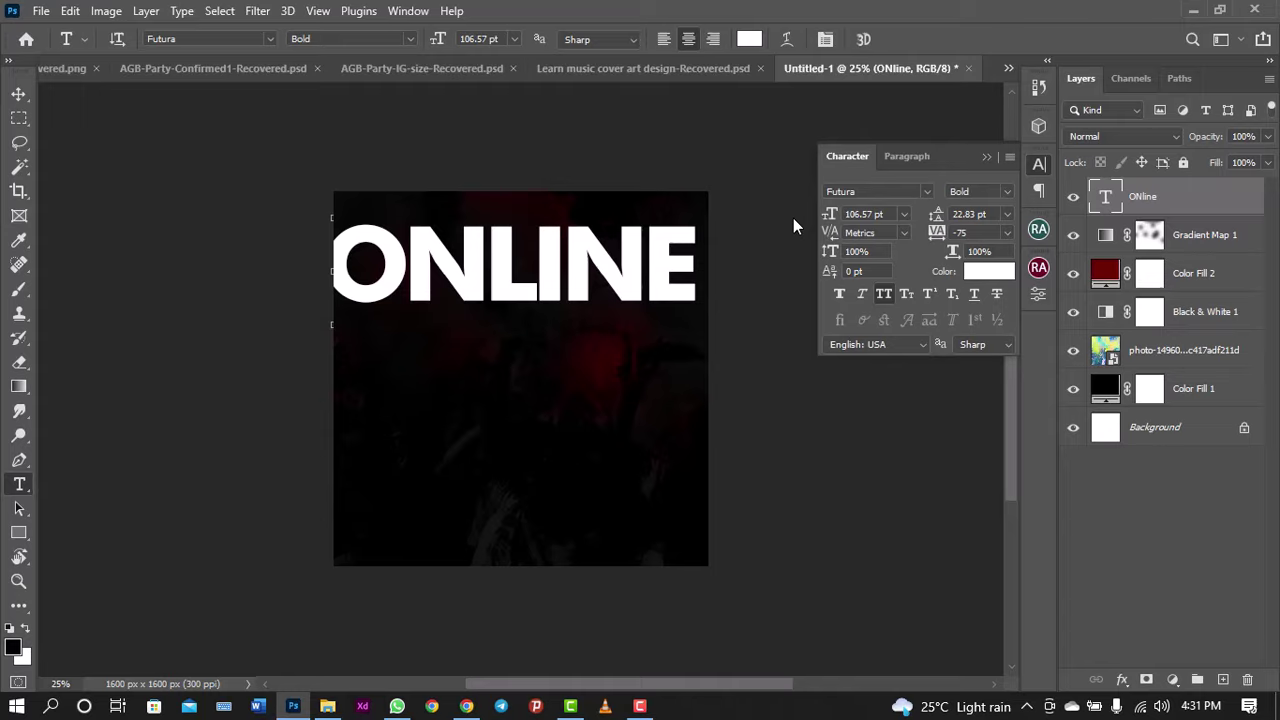
click(1006, 232)
click(991, 250)
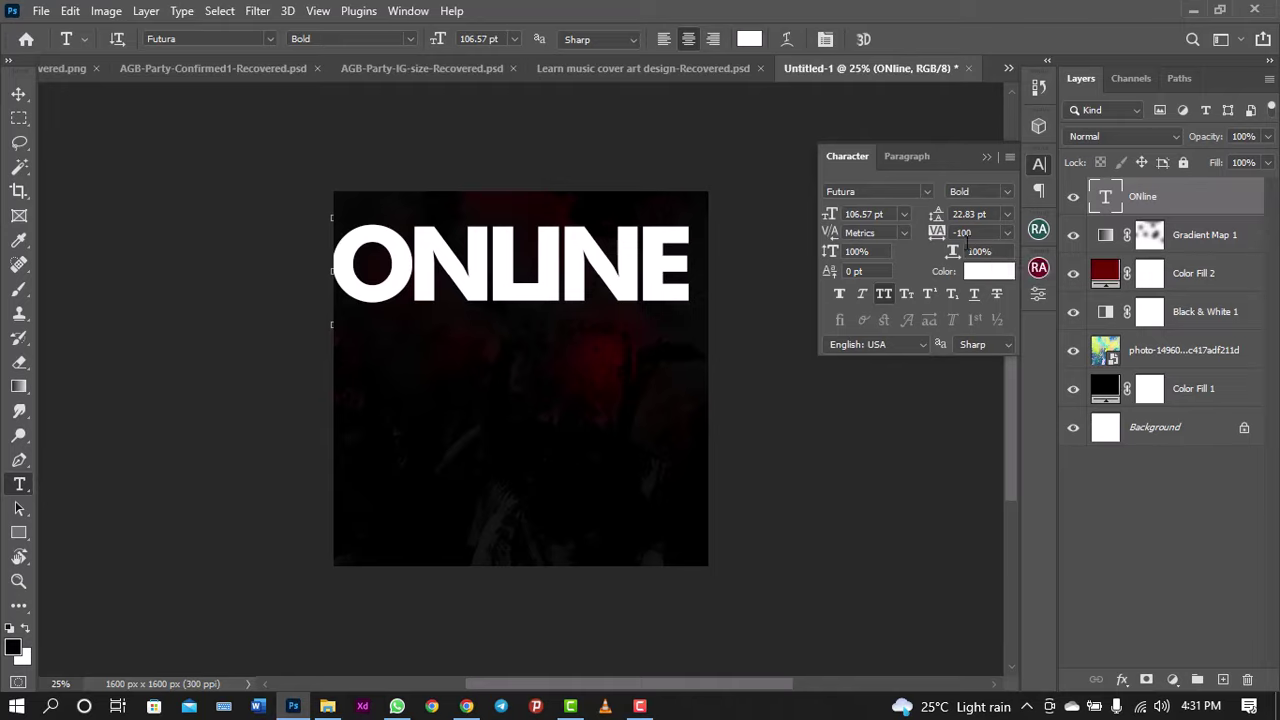
click(1039, 164)
Step: Nudge the ONLINE text about 25 px to the right with the Move tool
key(v)
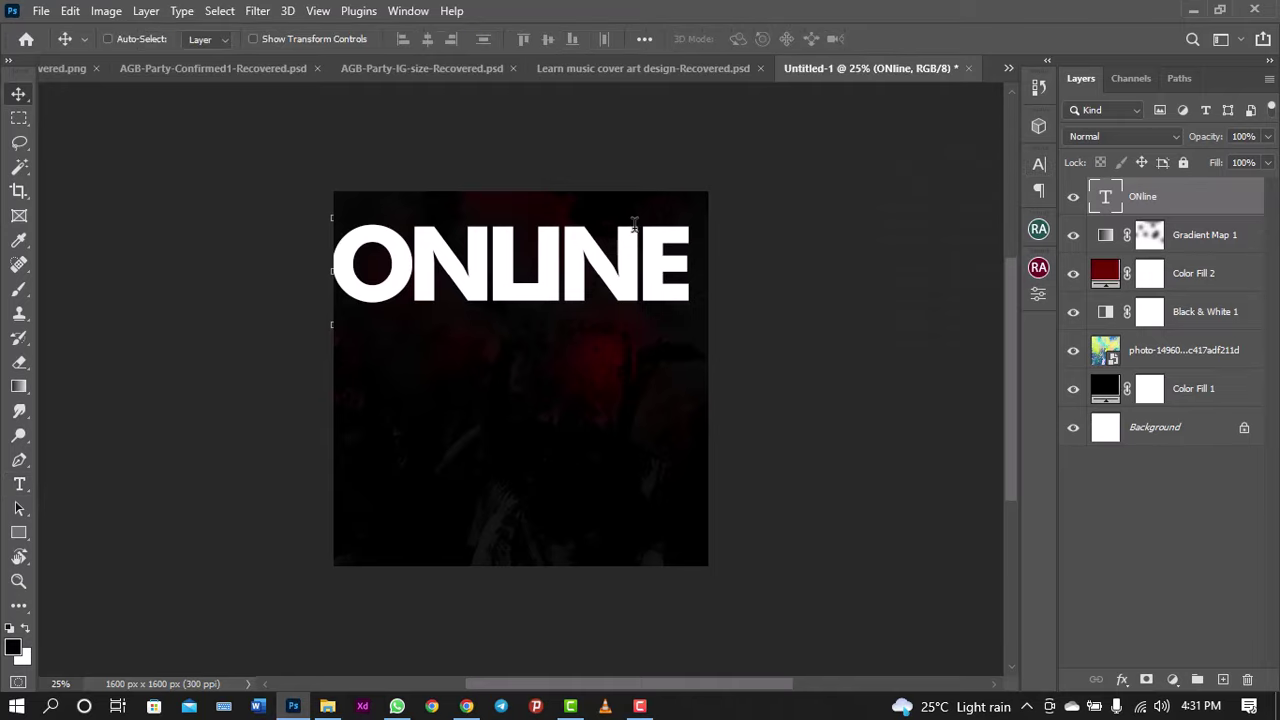
drag(614, 240, 623, 242)
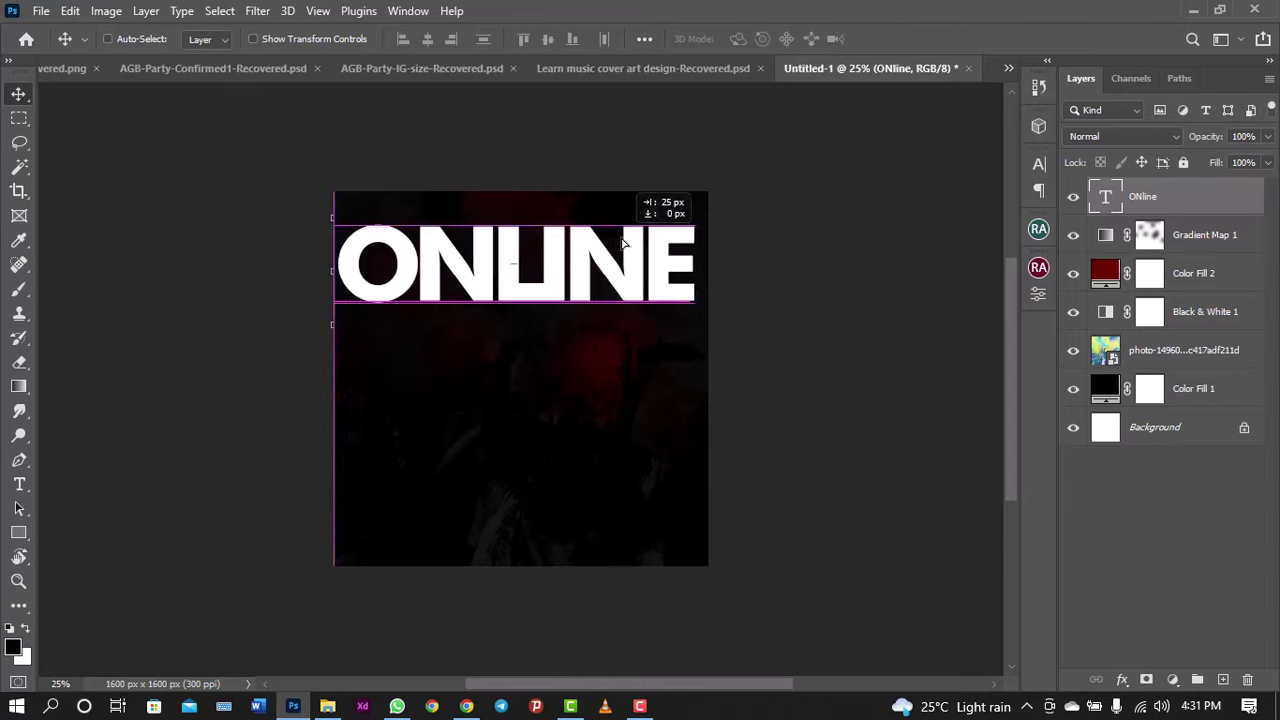
drag(623, 242, 629, 243)
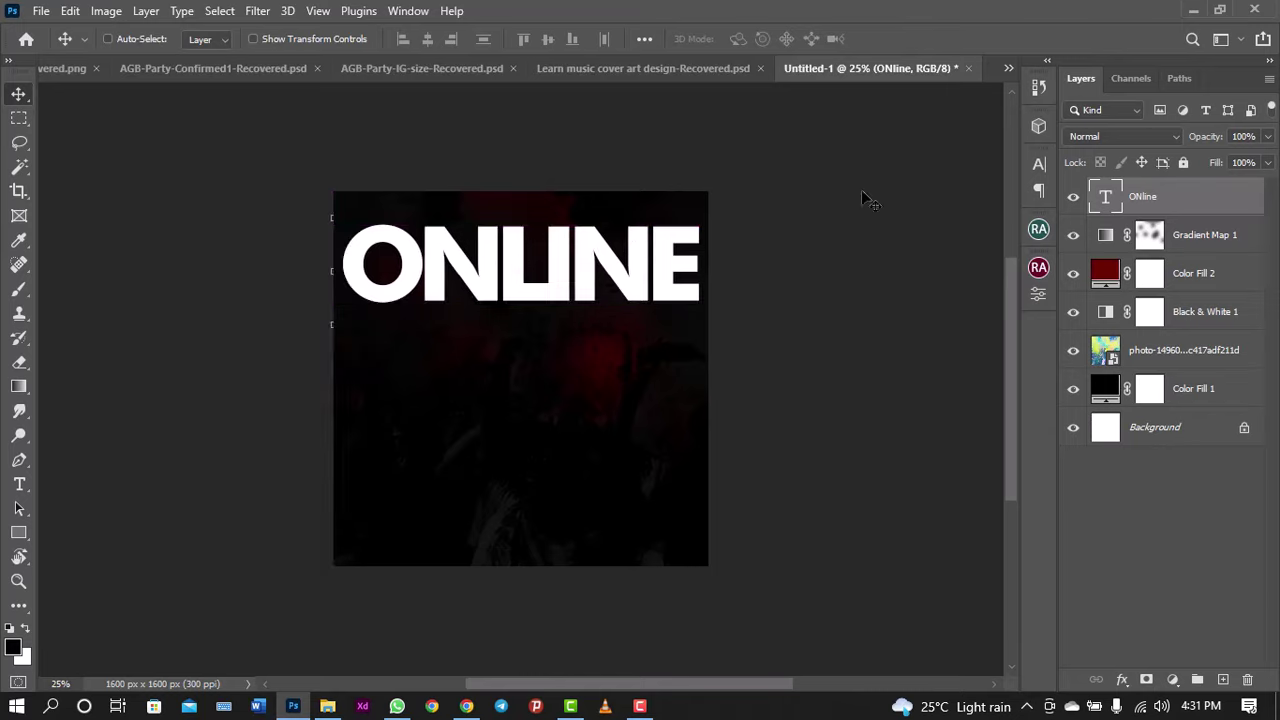
click(1100, 134)
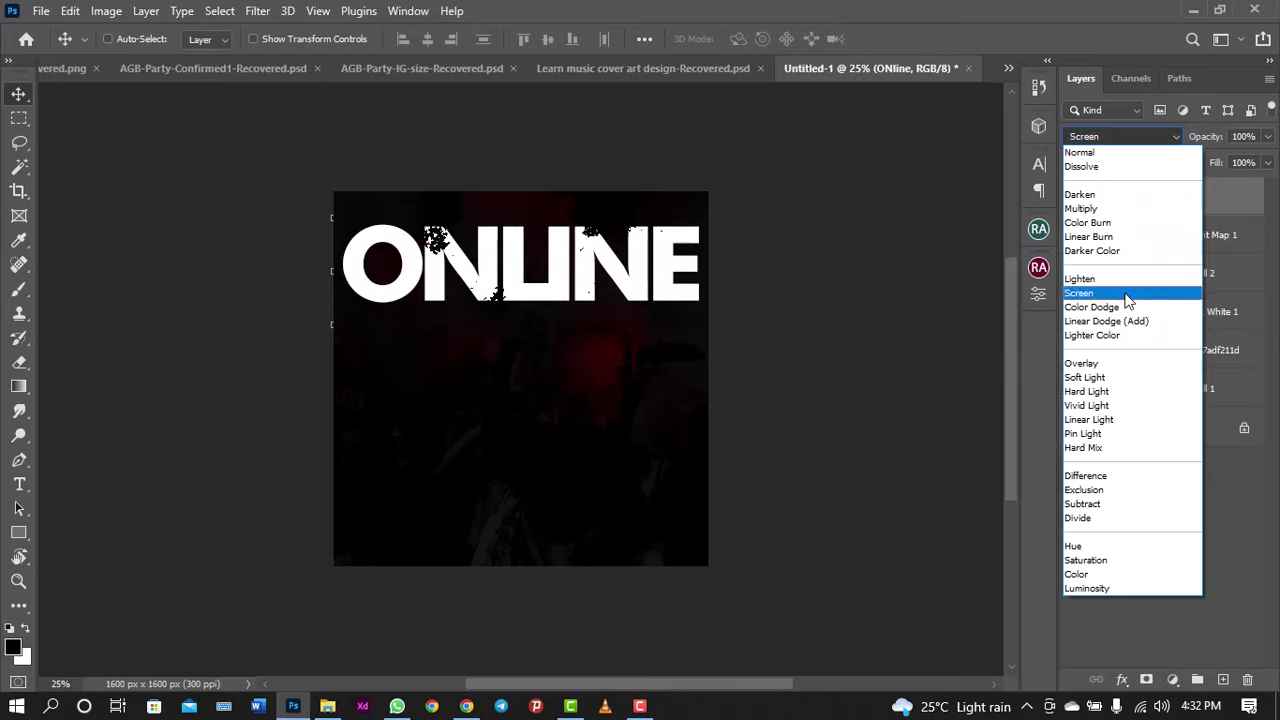
Step: Blend ONLINE in Divide mode, colour it #635a5a, and Alt-drag a copy downward
click(1093, 519)
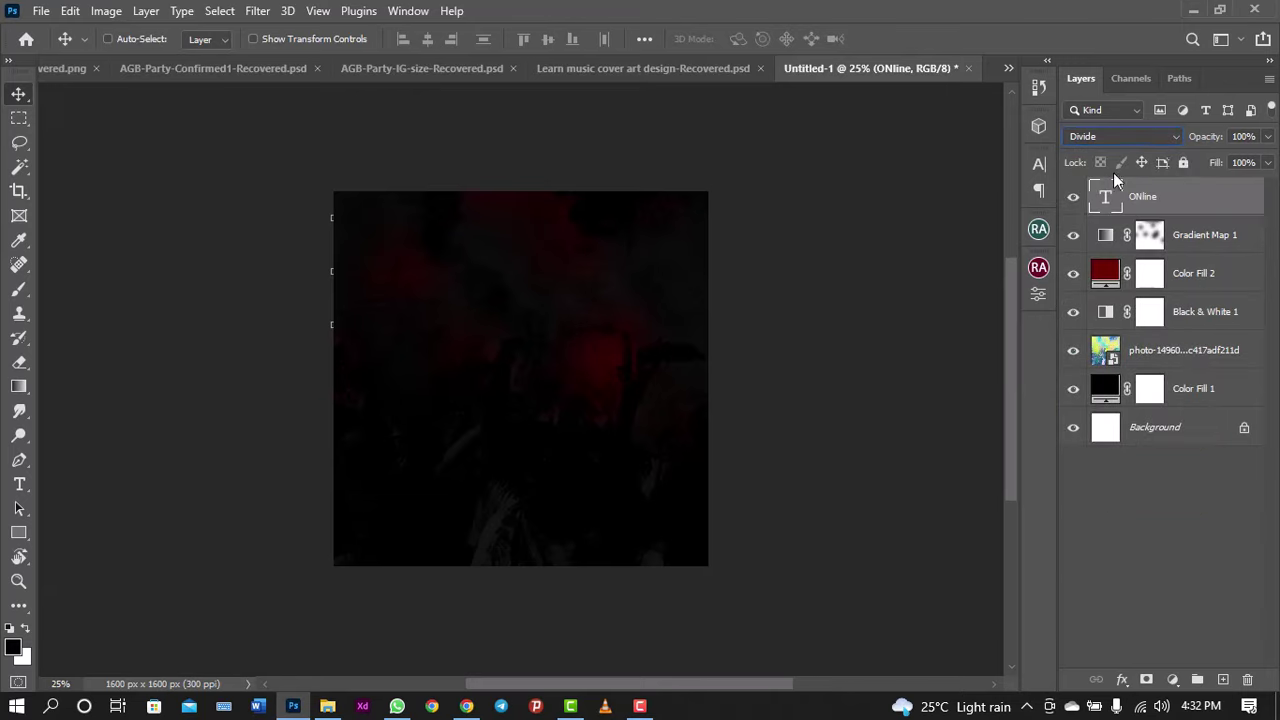
click(1039, 164)
click(1000, 275)
drag(1000, 275, 766, 345)
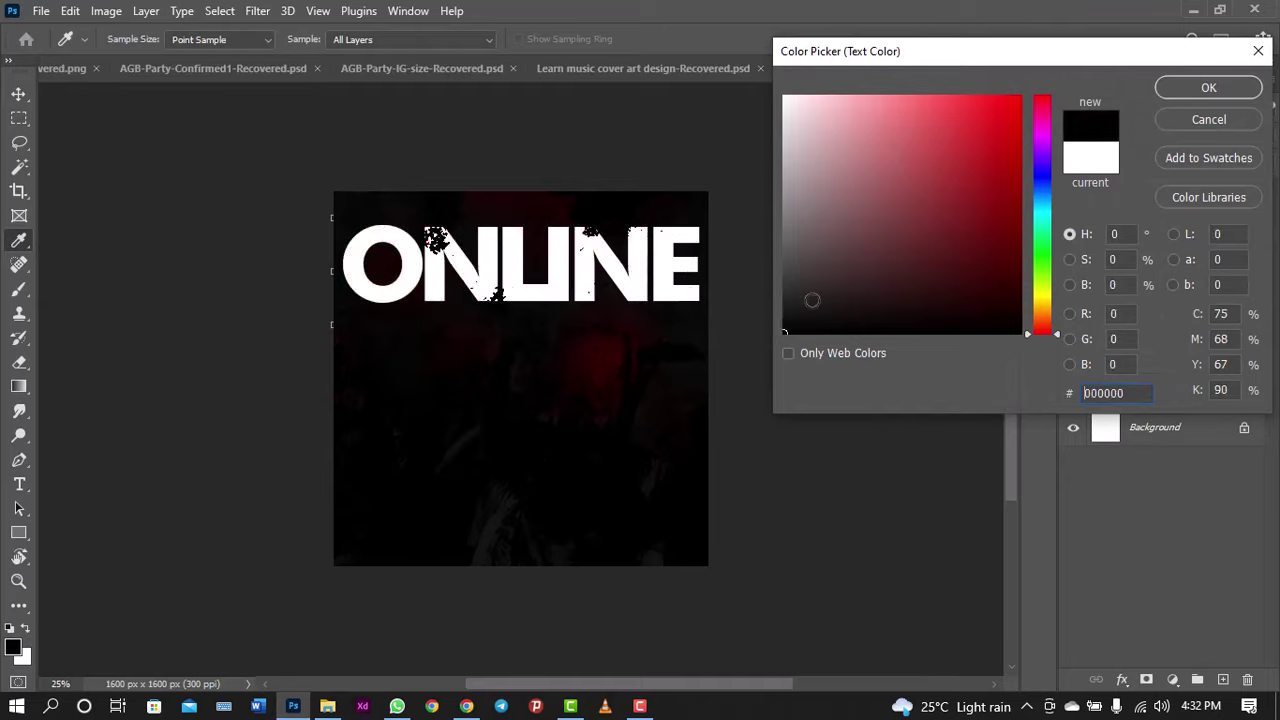
click(852, 248)
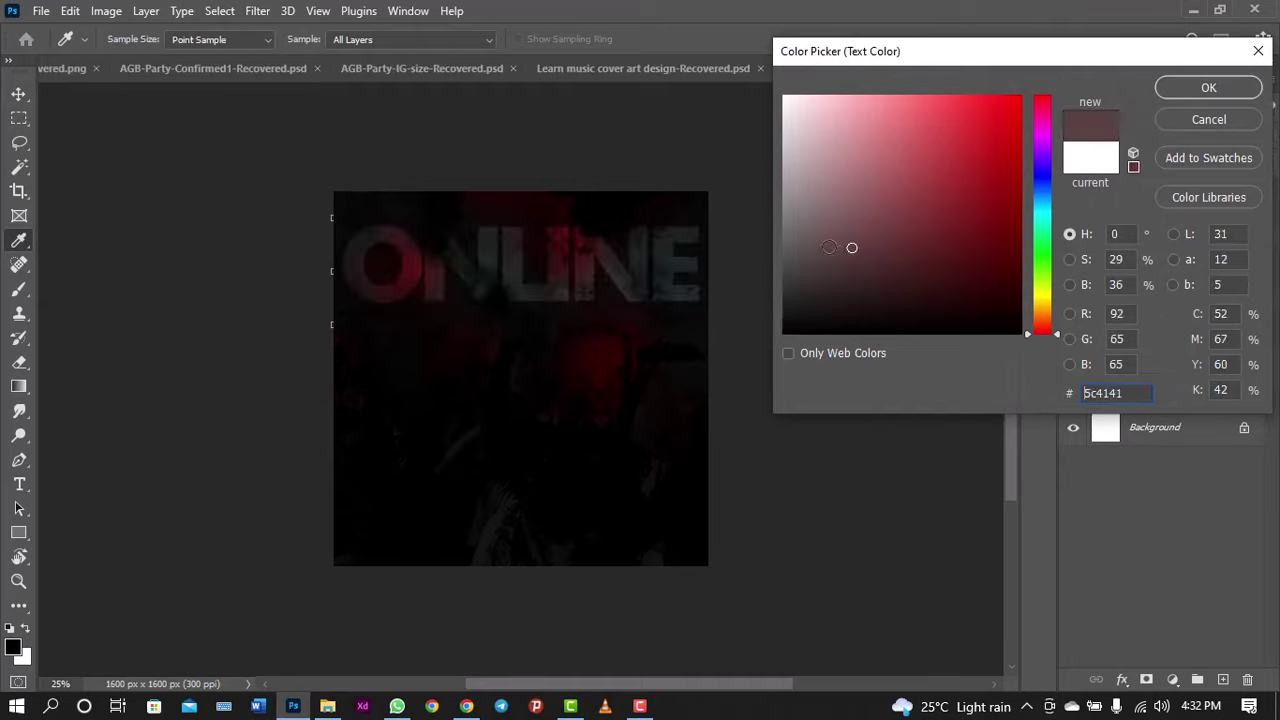
drag(851, 247, 737, 246)
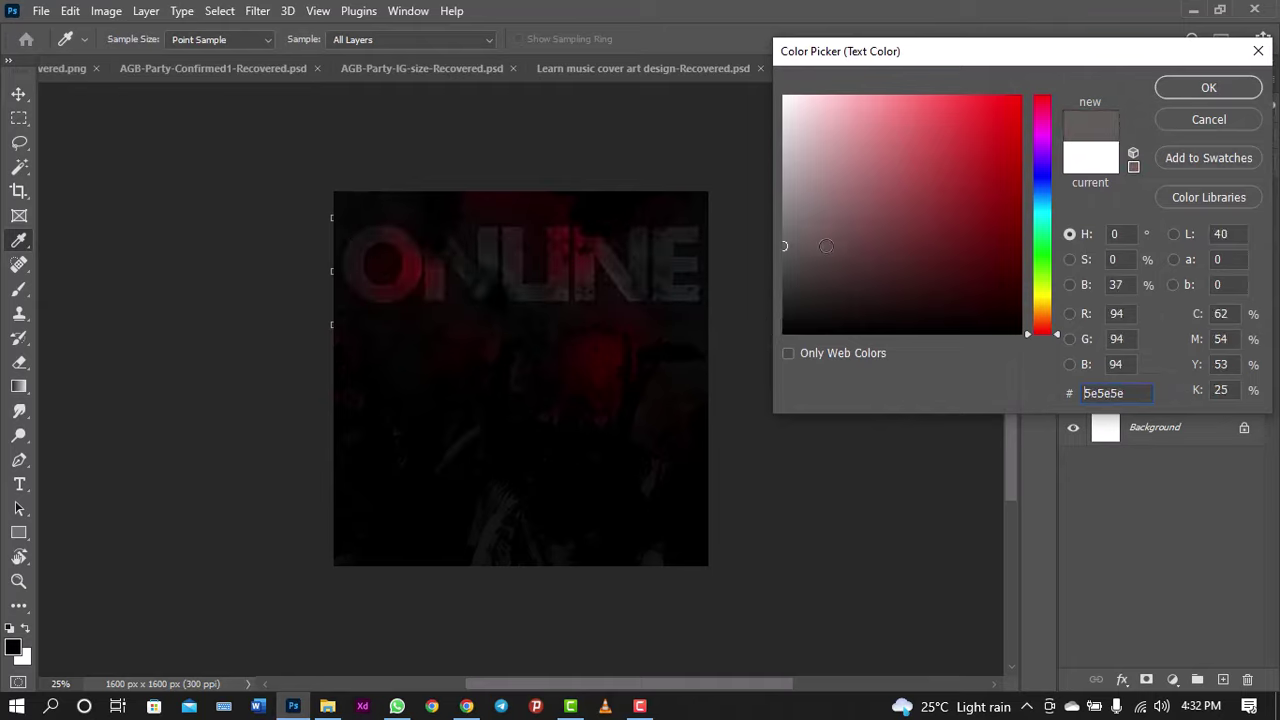
drag(826, 246, 809, 233)
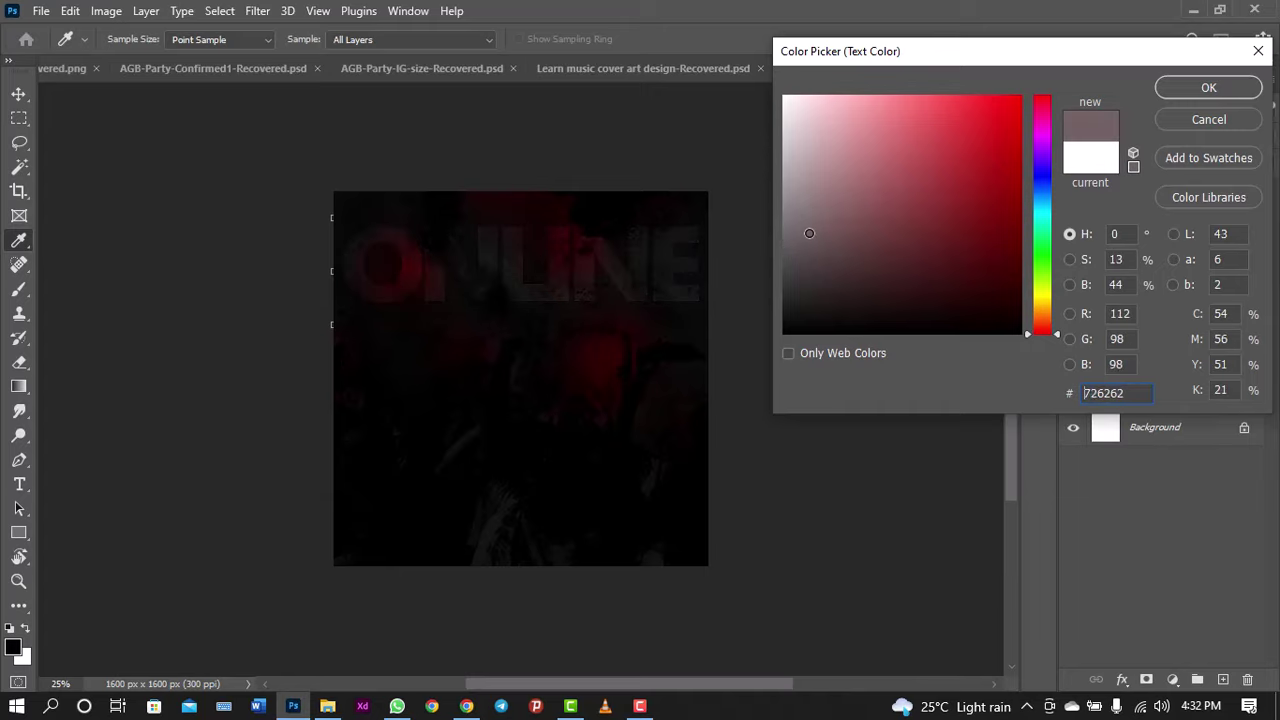
click(805, 241)
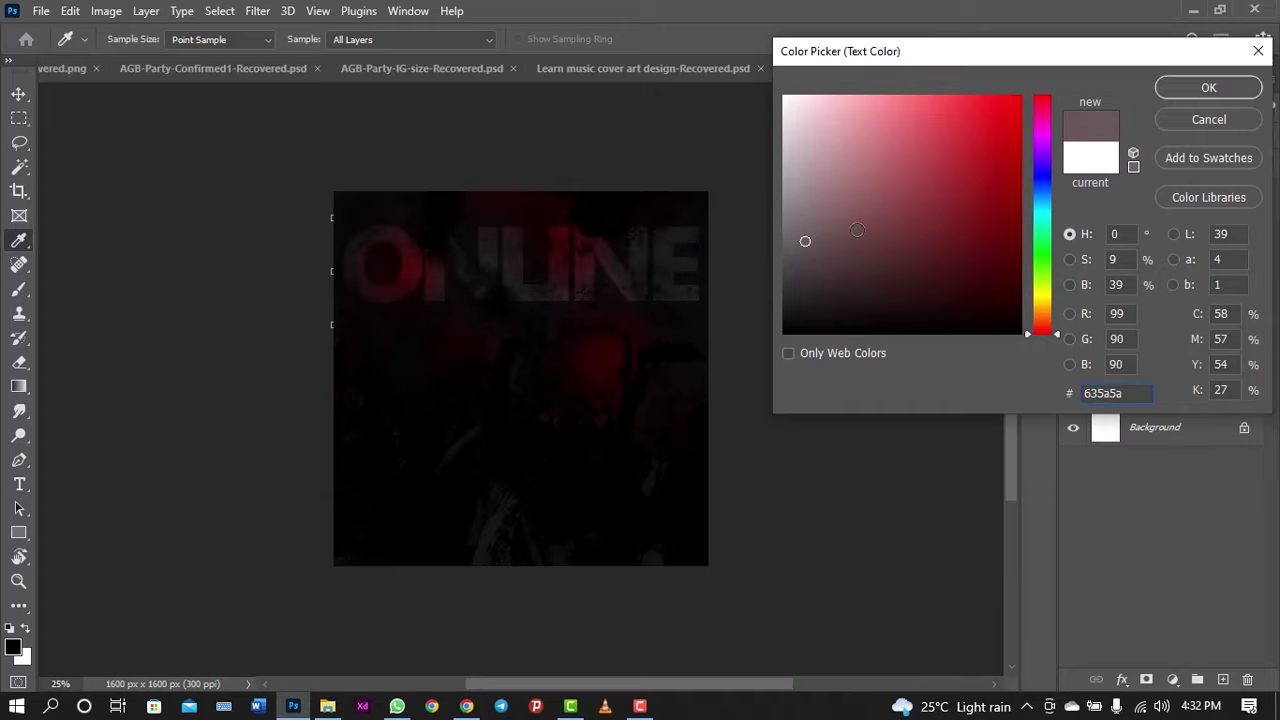
click(1182, 88)
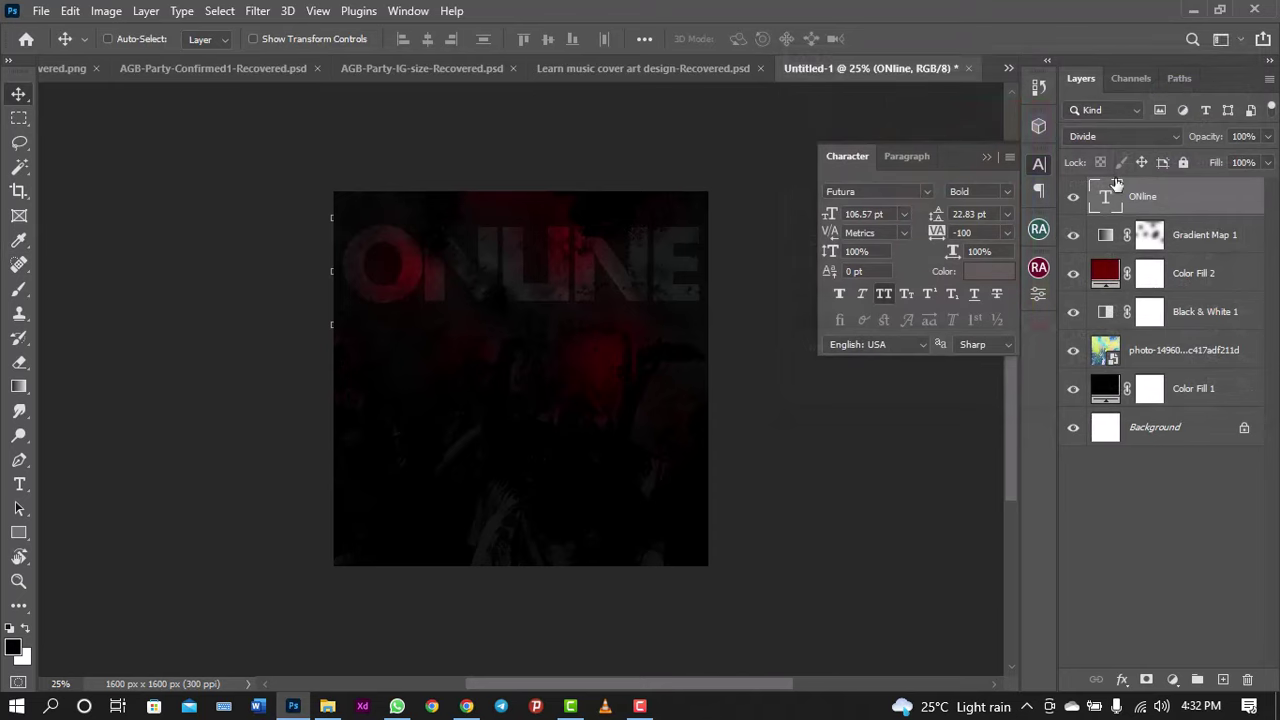
drag(620, 250, 624, 440)
Step: Duplicate the text layer again and nudge the selected ONline copies upward
key(ctrl+j)
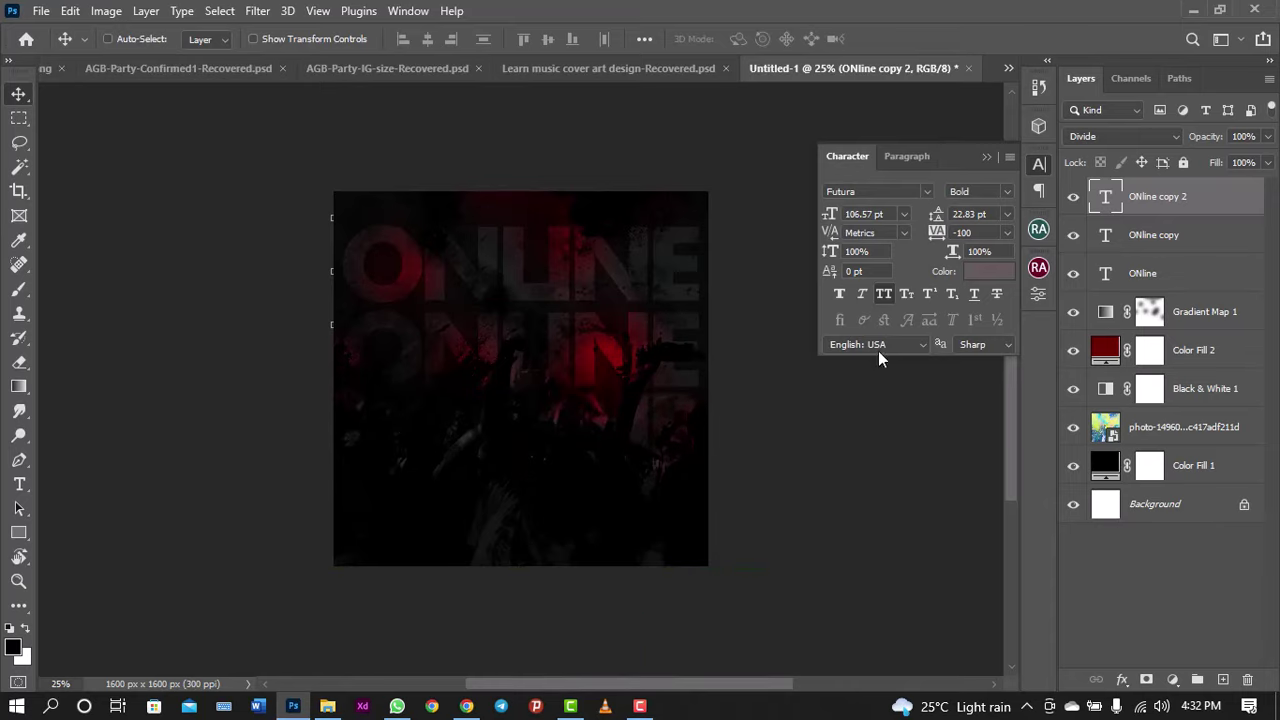
key(ctrl)
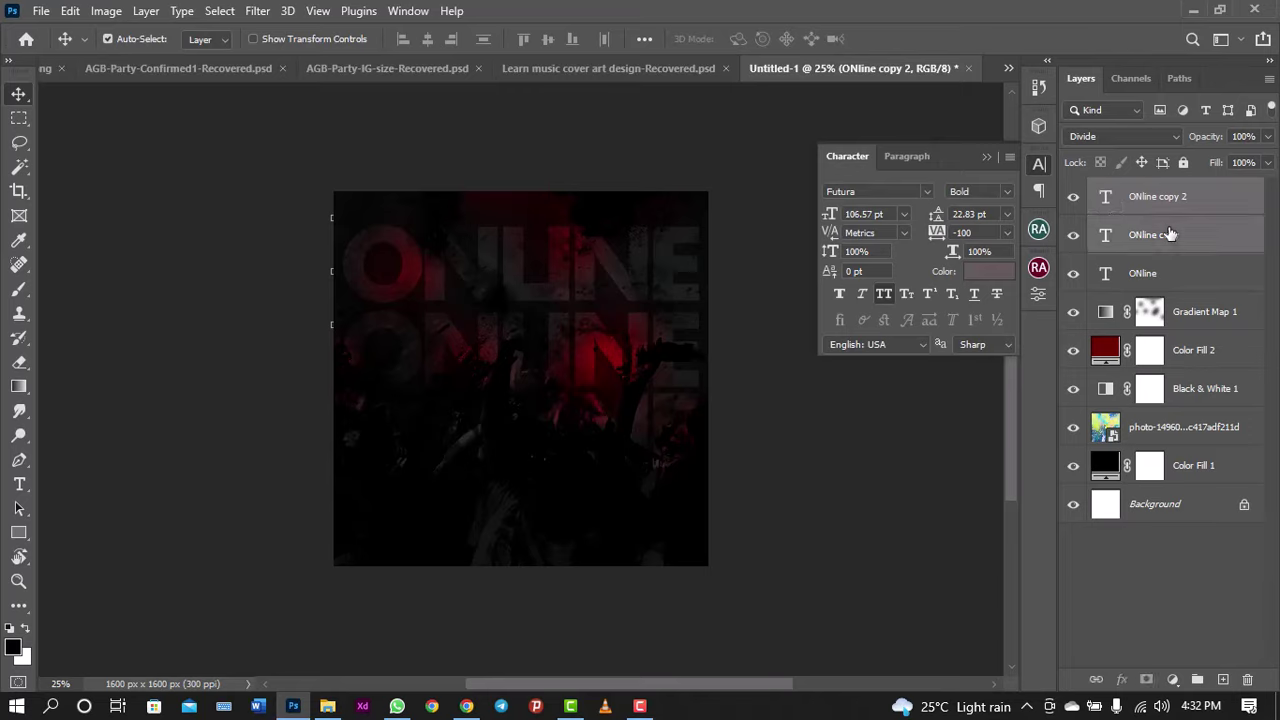
ctrl+click(1218, 245)
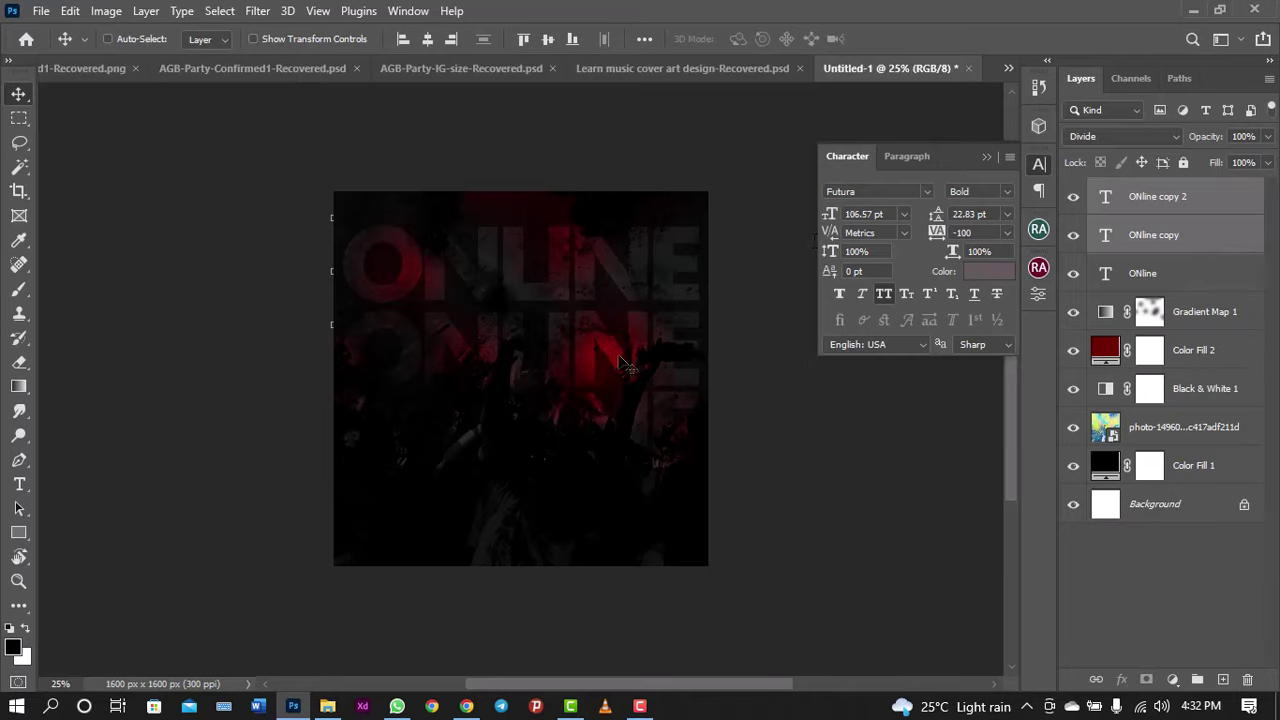
key(Up)
key(Up)
key(shift+Up)
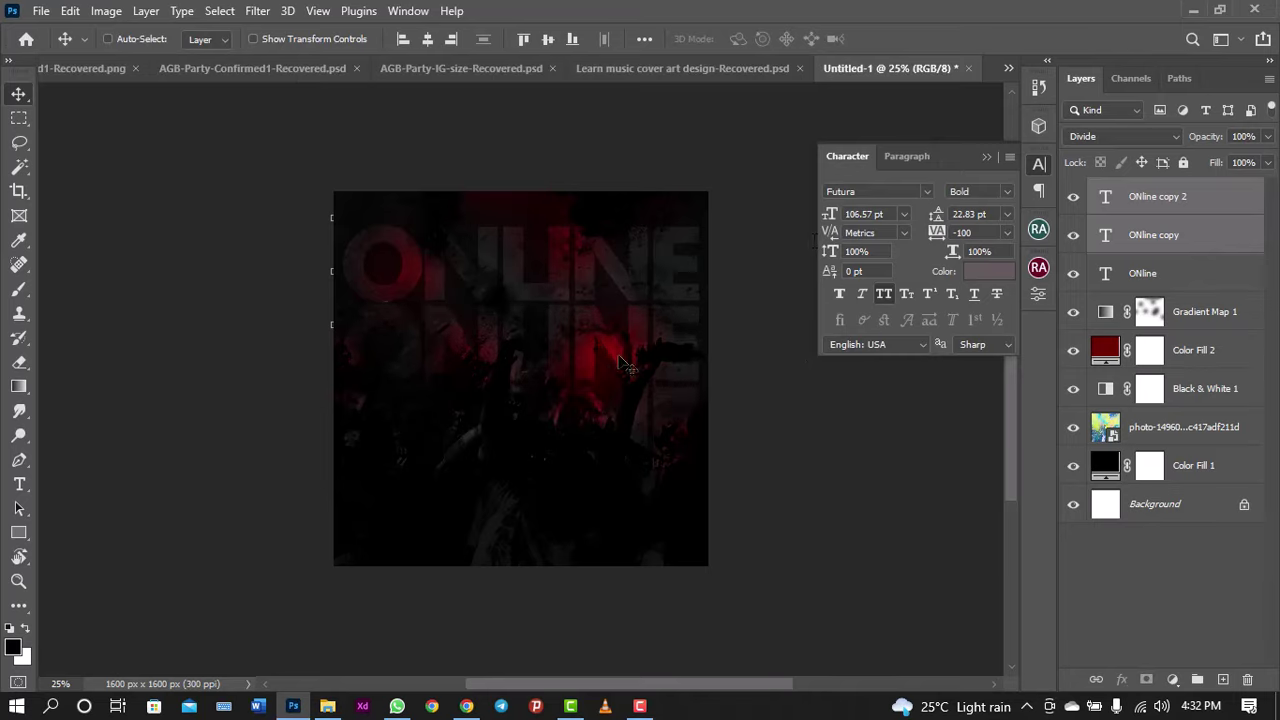
Step: Switch to the Learn music cover art design reference document
key(ctrl+minus)
key(Up)
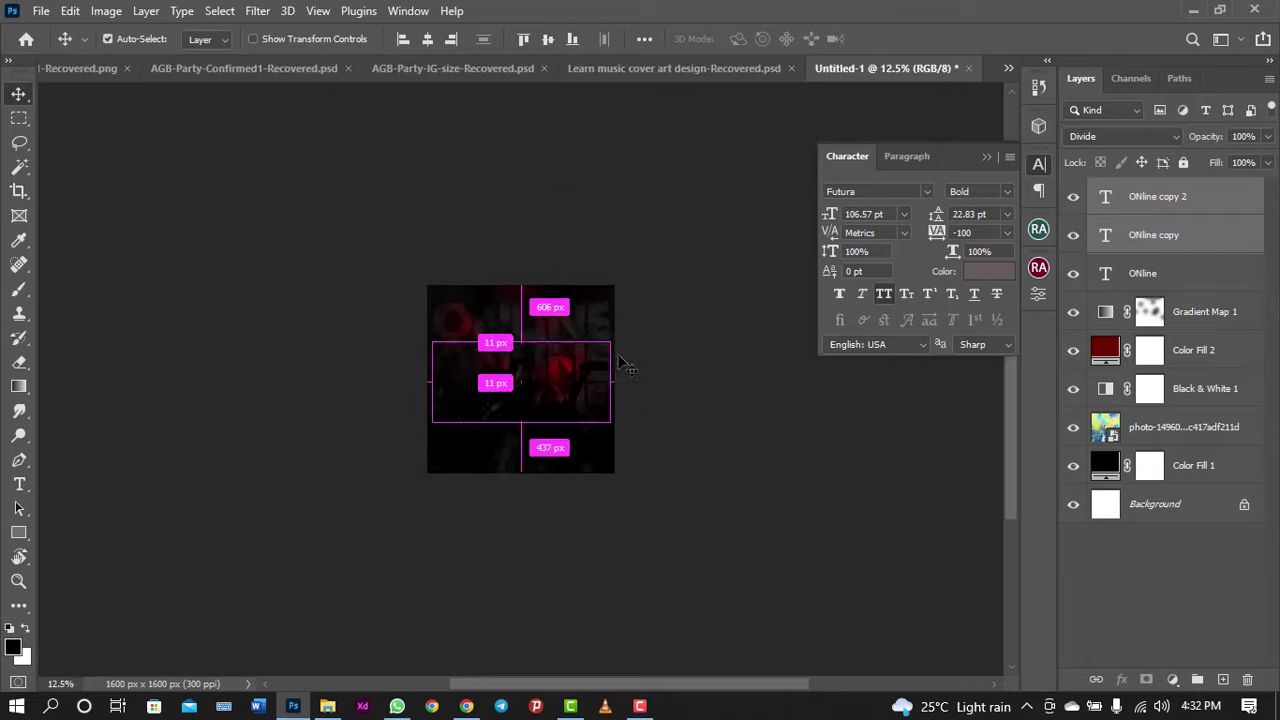
key(Up)
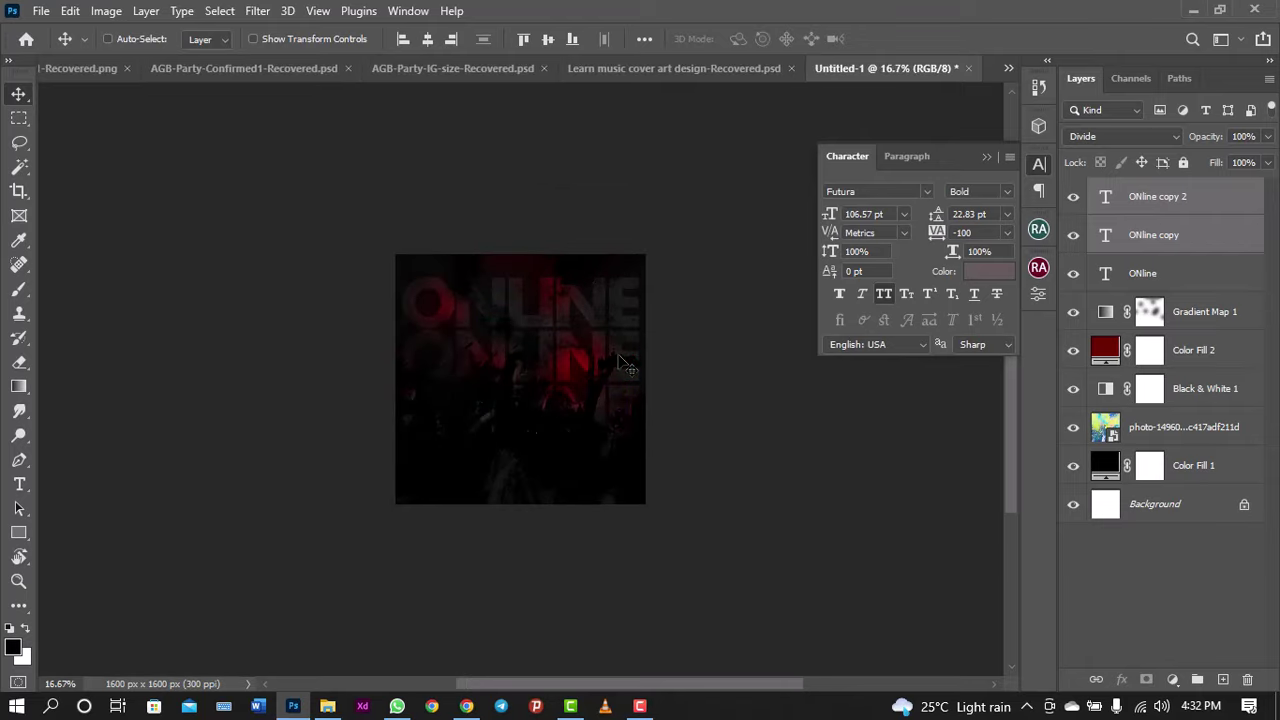
click(1040, 165)
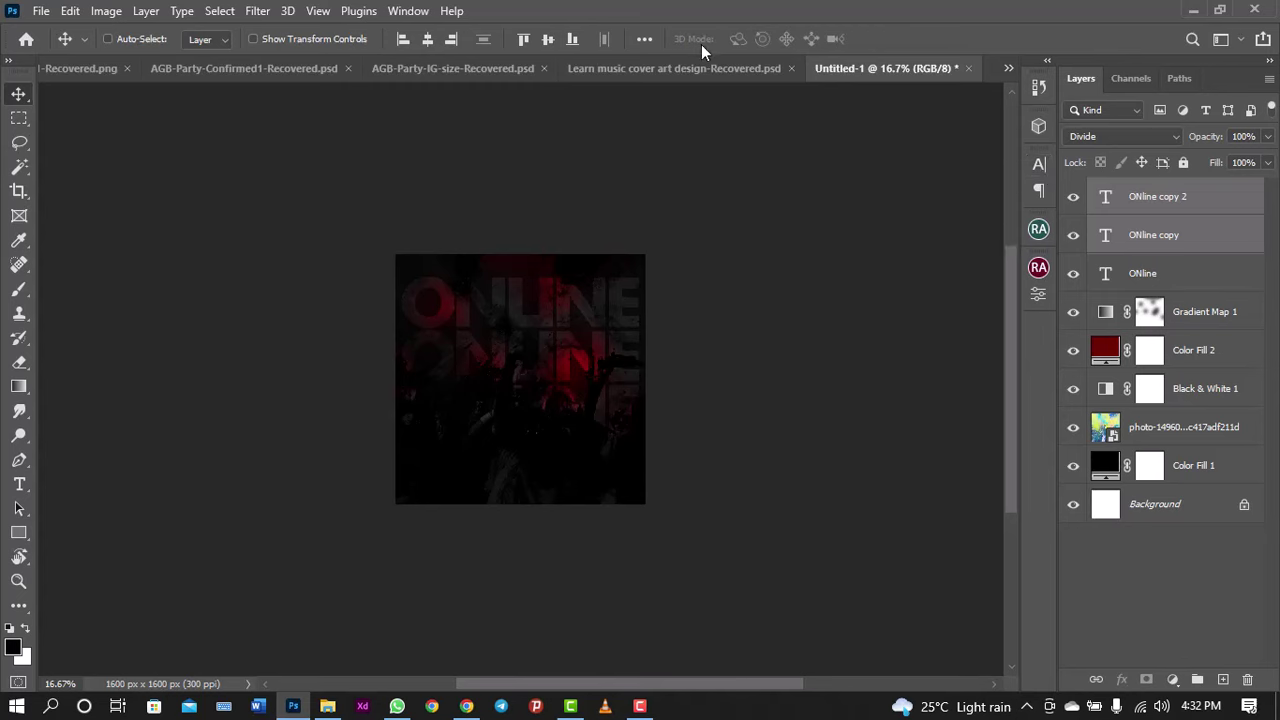
click(696, 68)
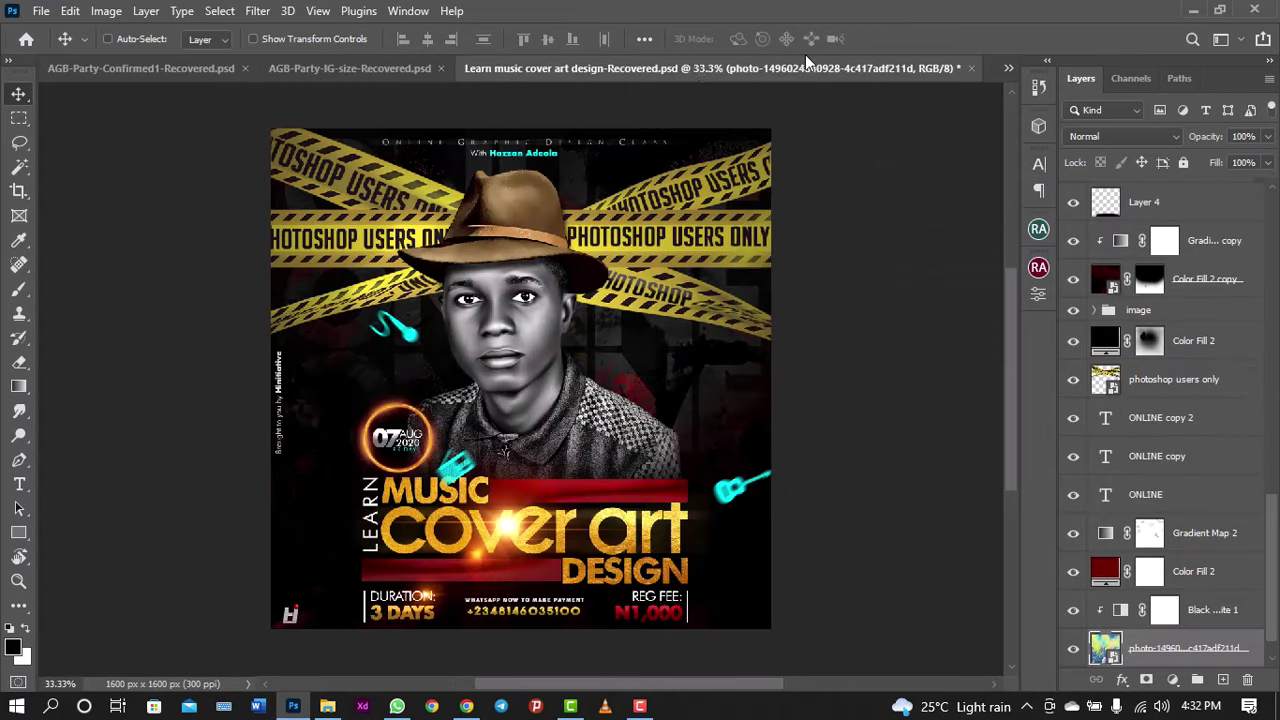
Step: Read the reference ONLINE copy 2 text colour (424242), then return to Untitled-1
click(1122, 396)
click(1153, 430)
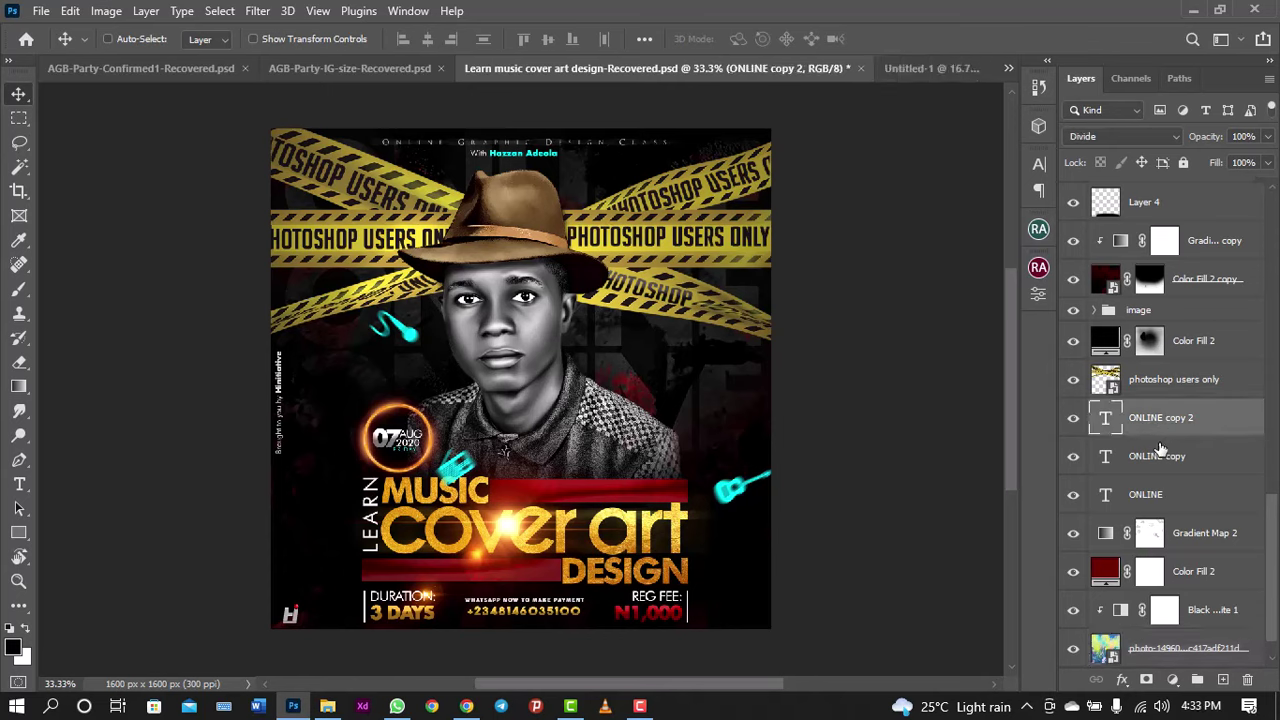
click(1038, 166)
click(984, 272)
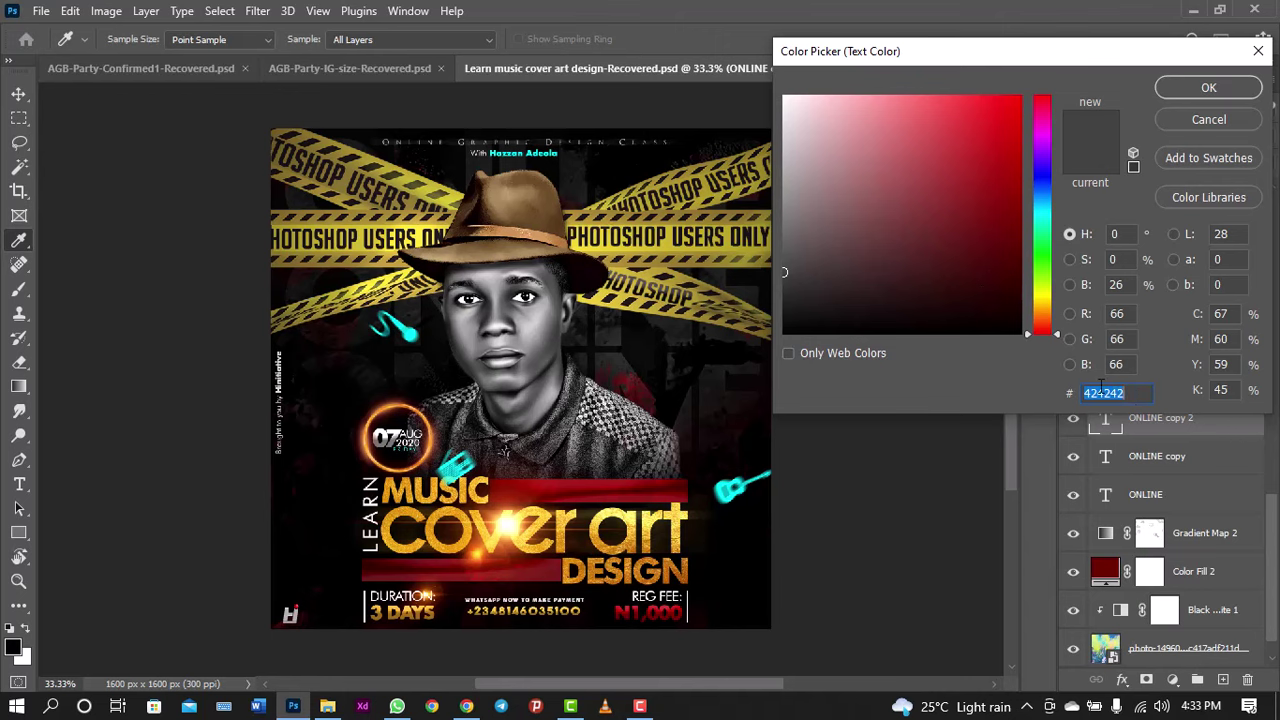
click(1174, 120)
click(901, 71)
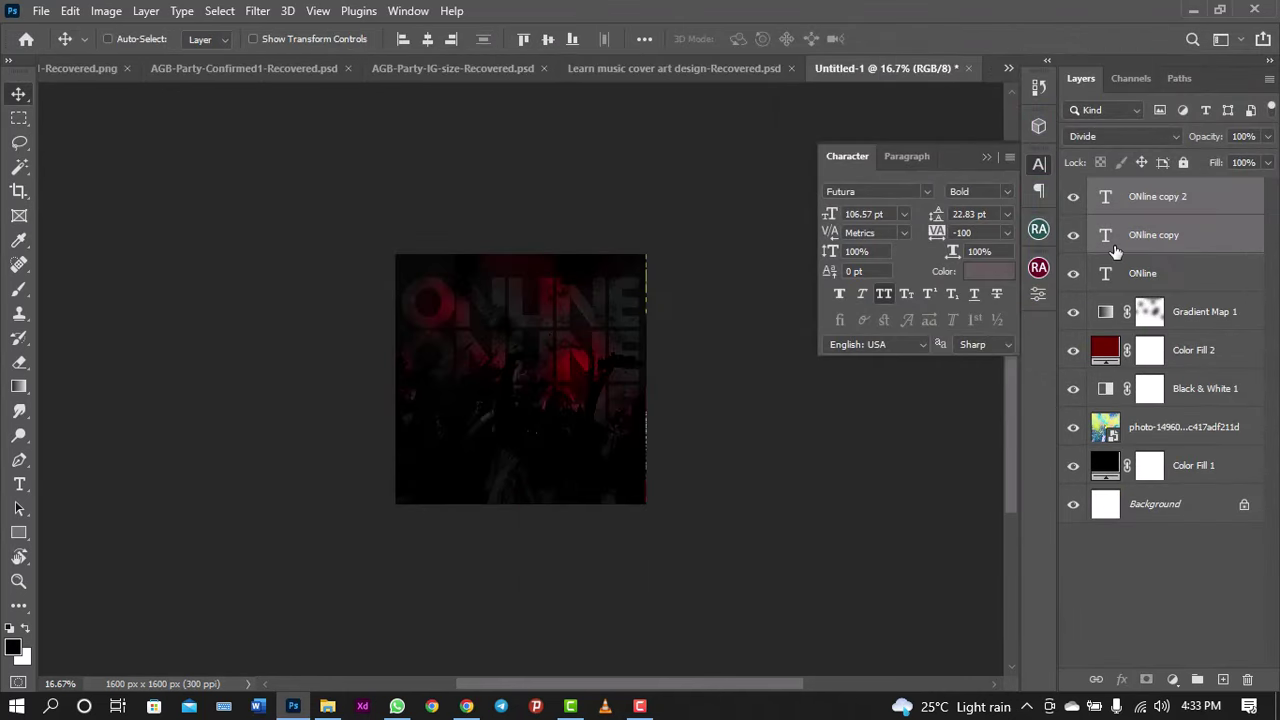
Step: Select all three ONLINE text layers and set their colour to 424242
key(ctrl)
ctrl+click(1161, 273)
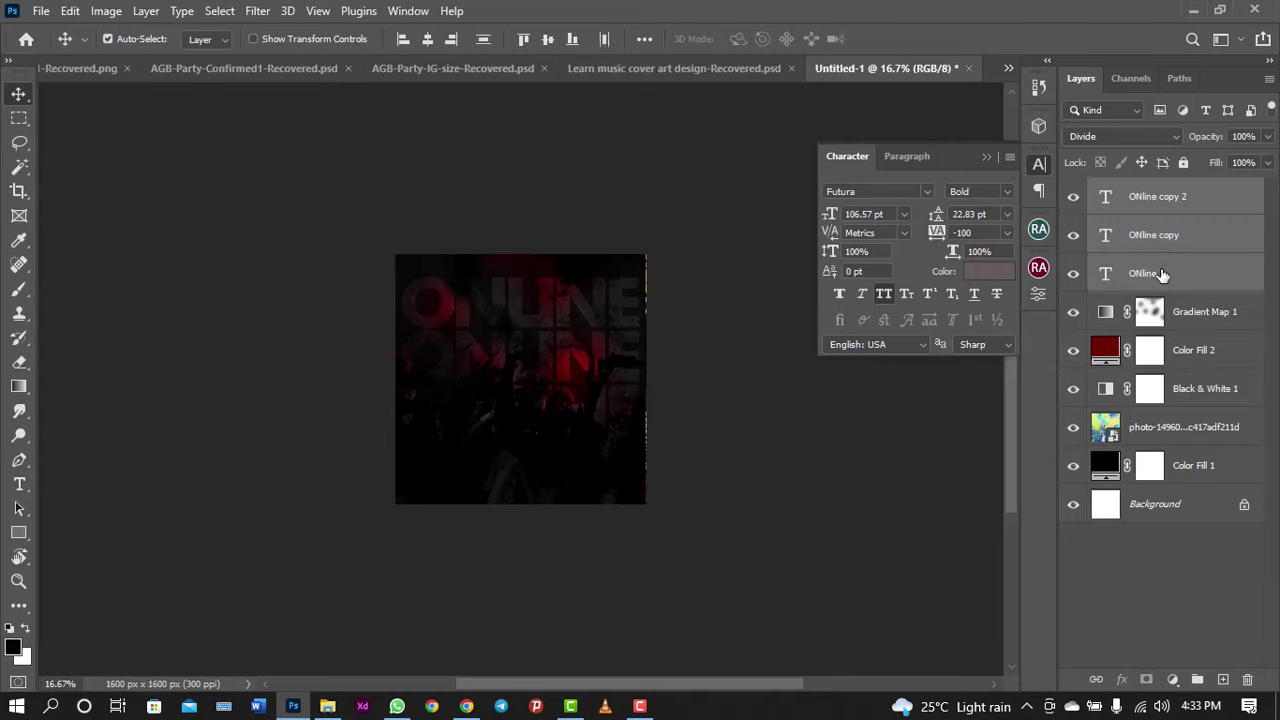
click(984, 272)
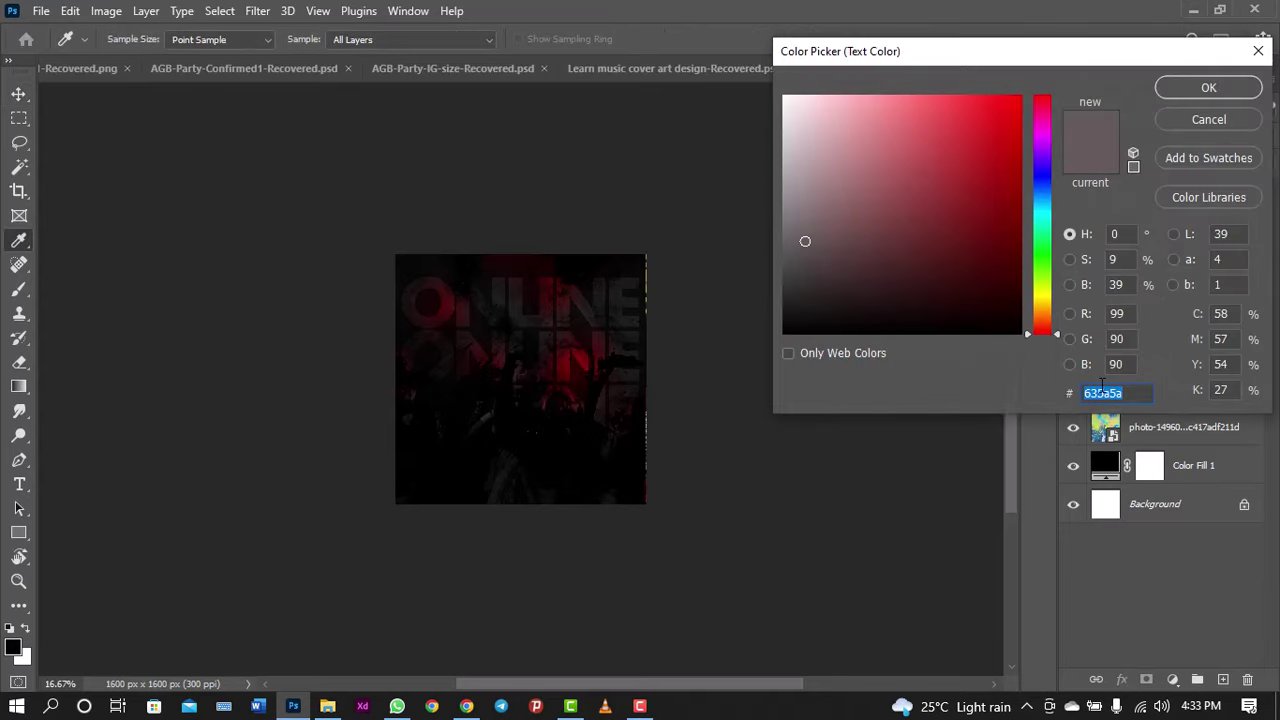
text(424242)
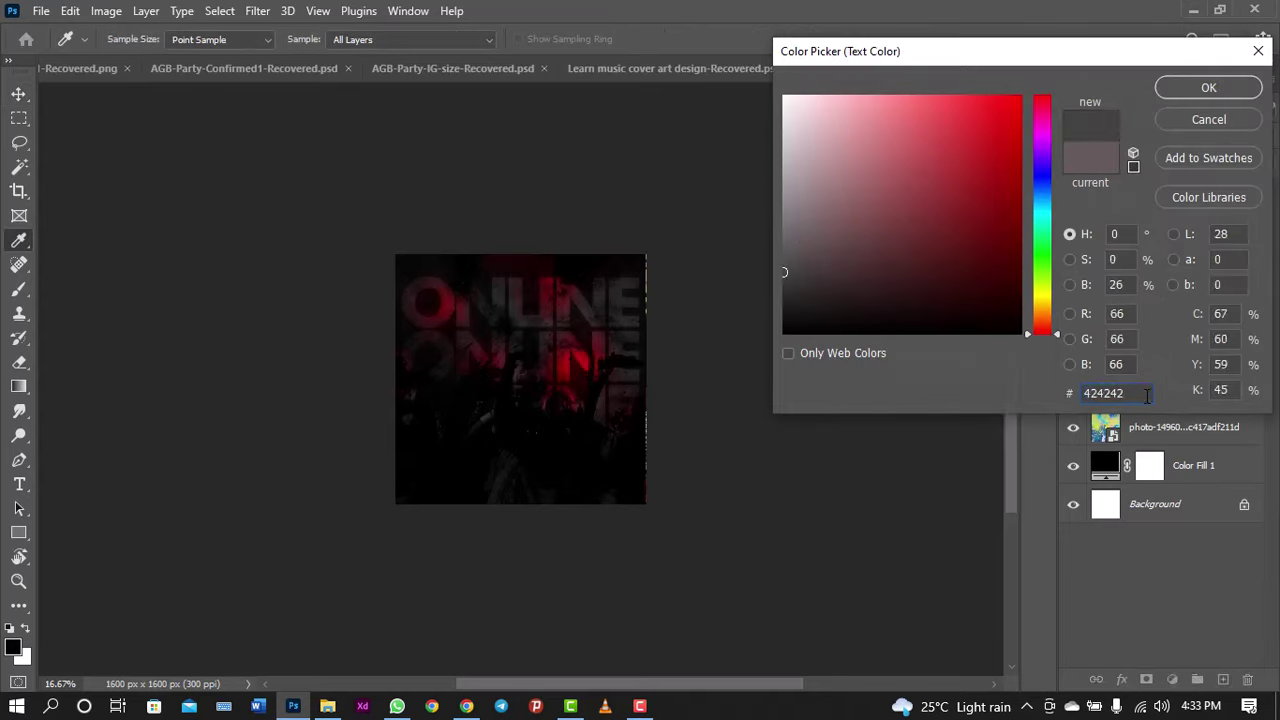
click(1200, 88)
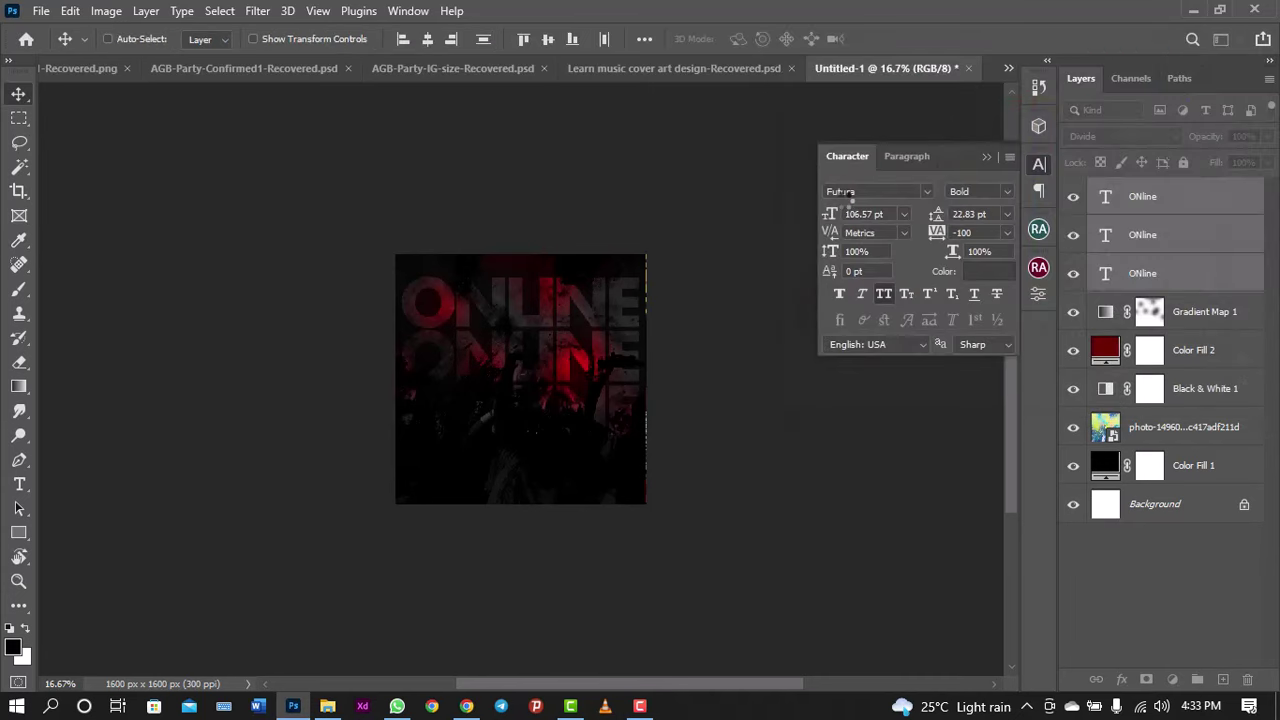
click(1038, 164)
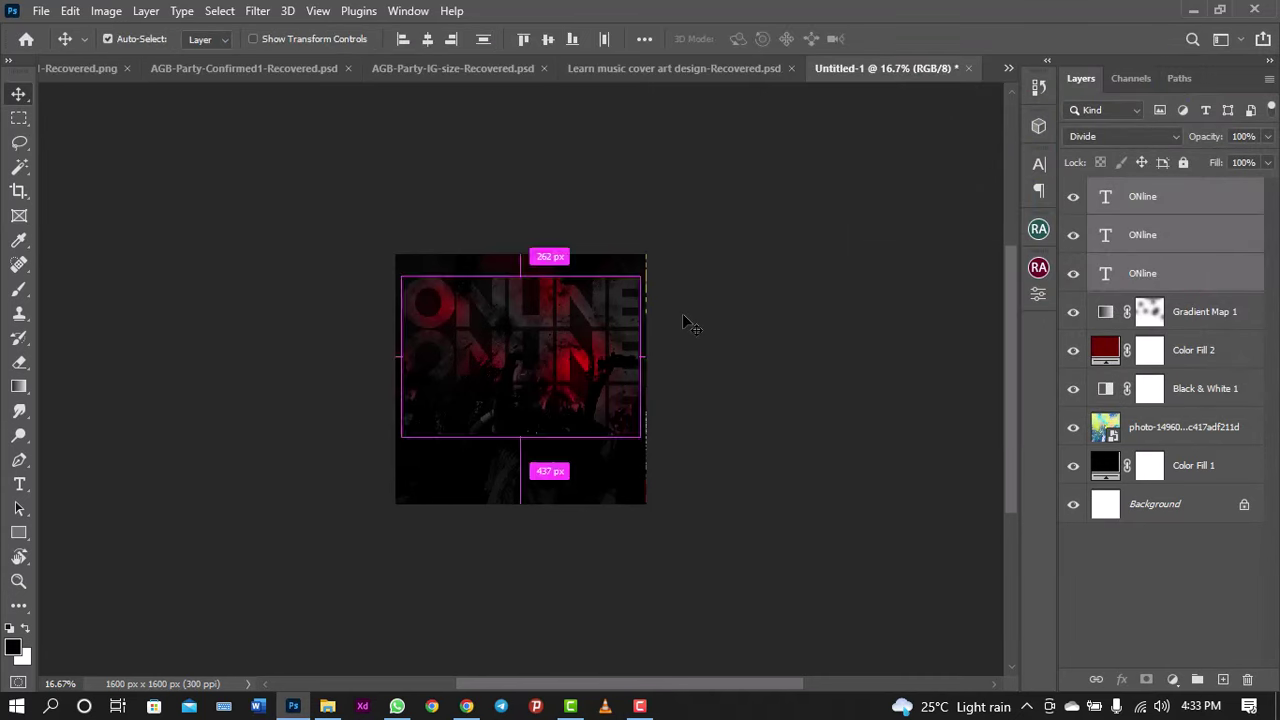
key(ctrl+plus)
key(ctrl)
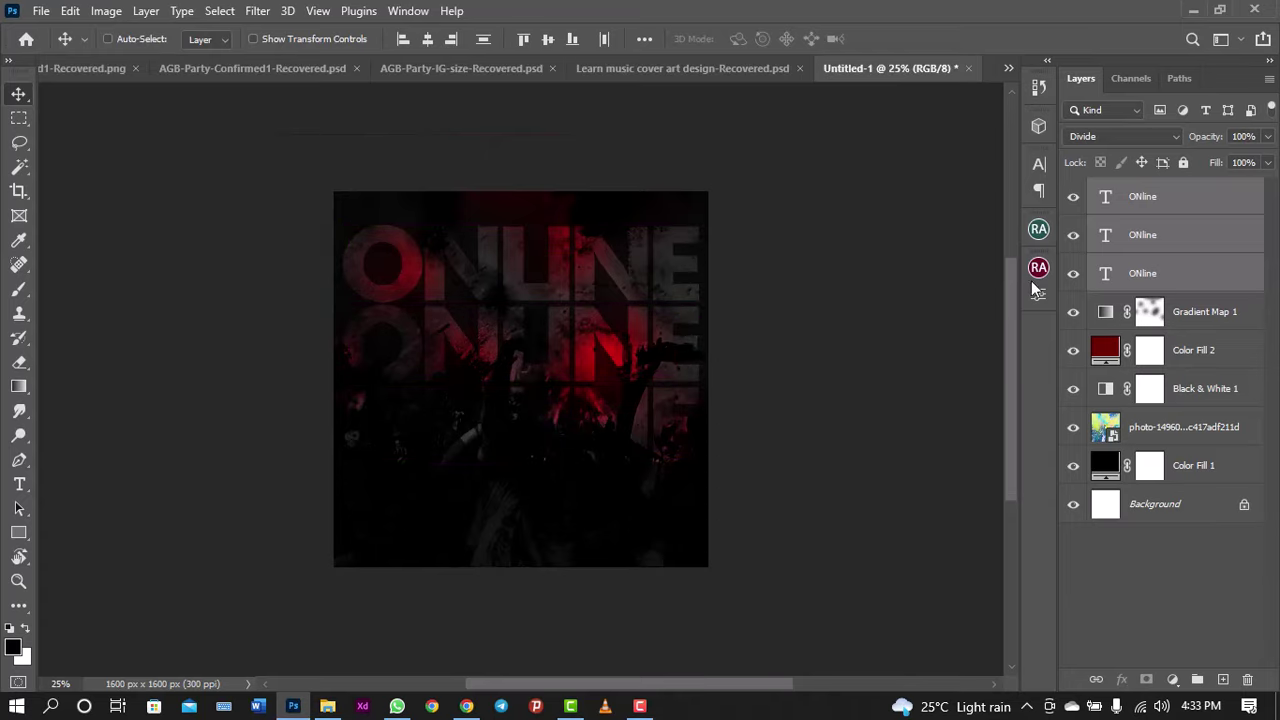
Step: Disable the Gradient Map 1 mask and nudge the three ONline layers up
right_click(1153, 311)
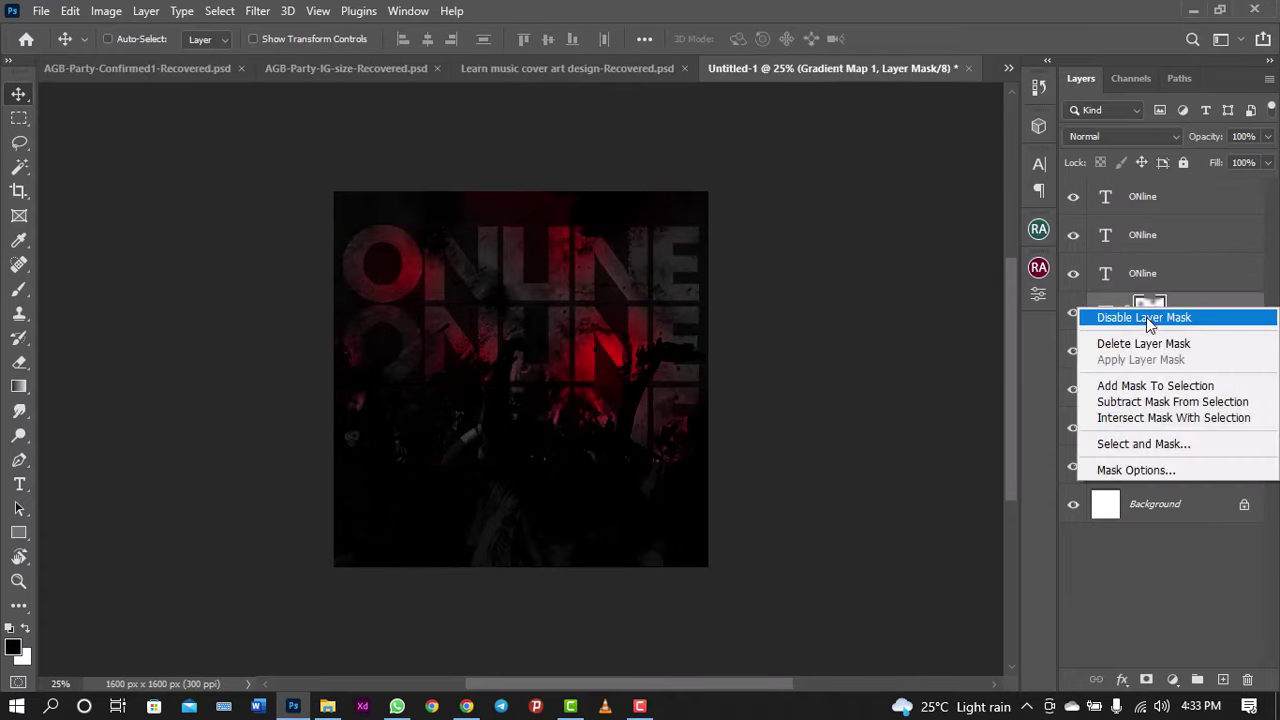
click(1148, 318)
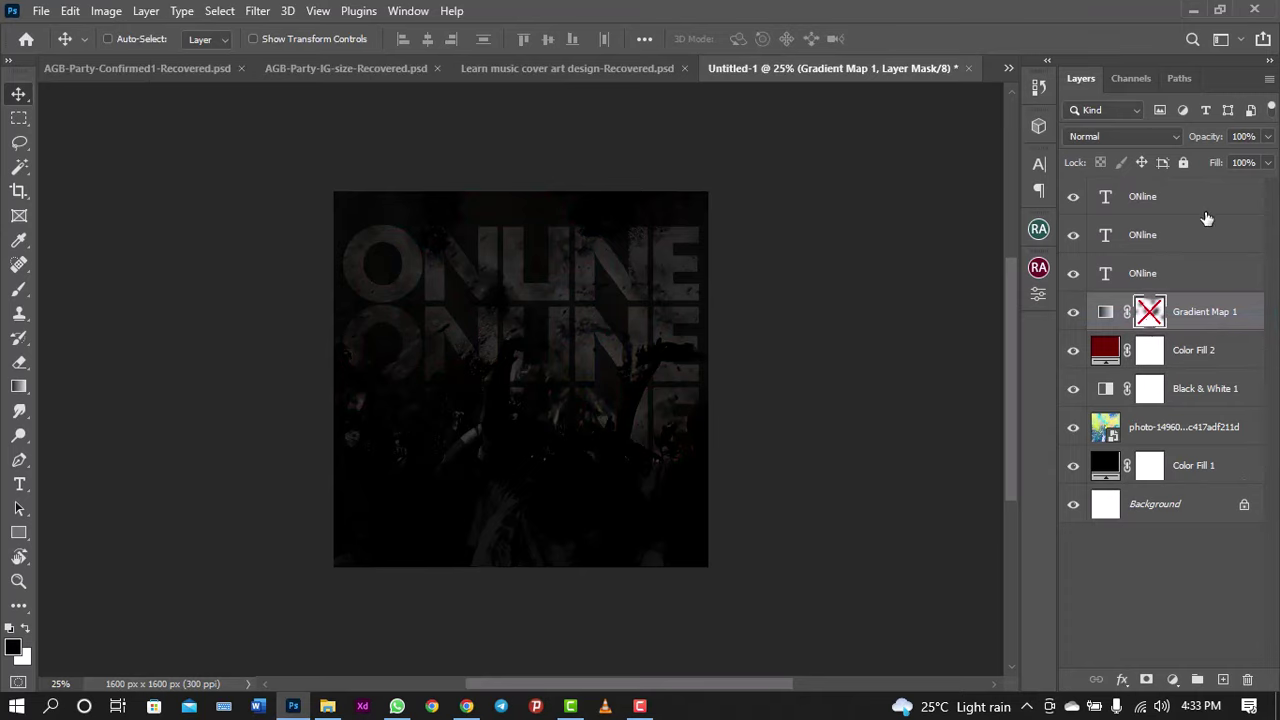
click(1166, 275)
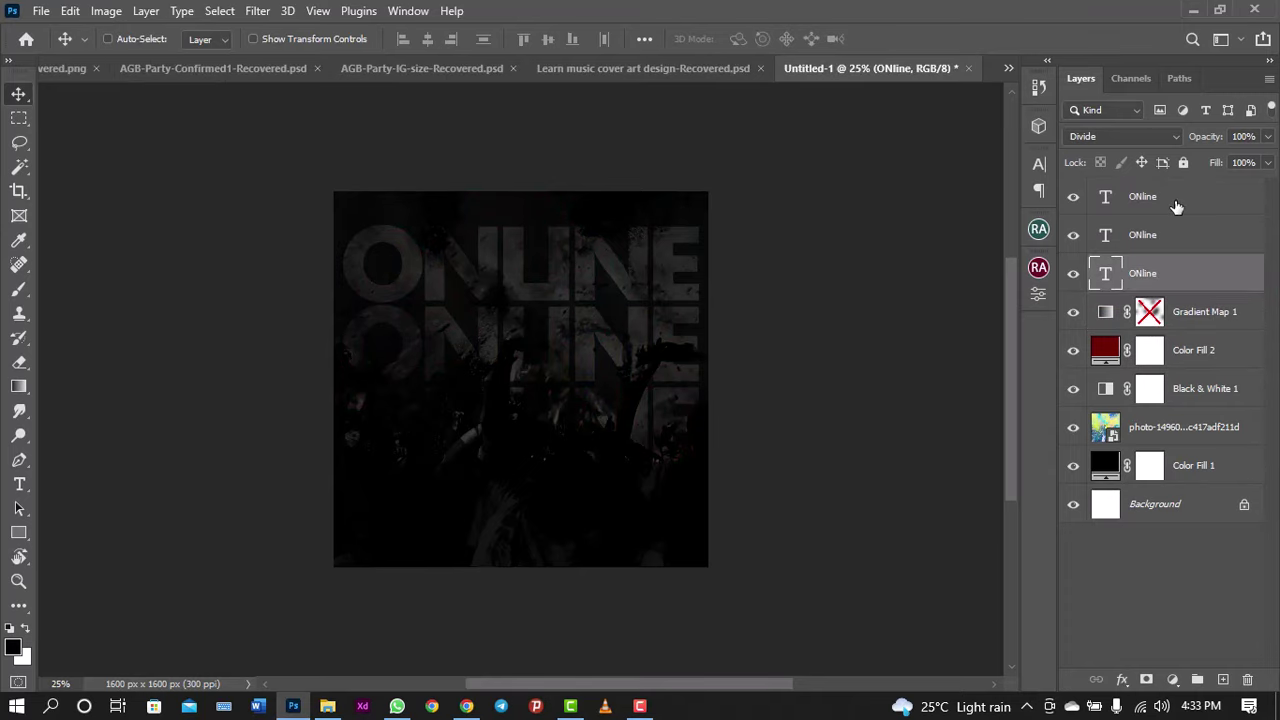
shift+click(1176, 200)
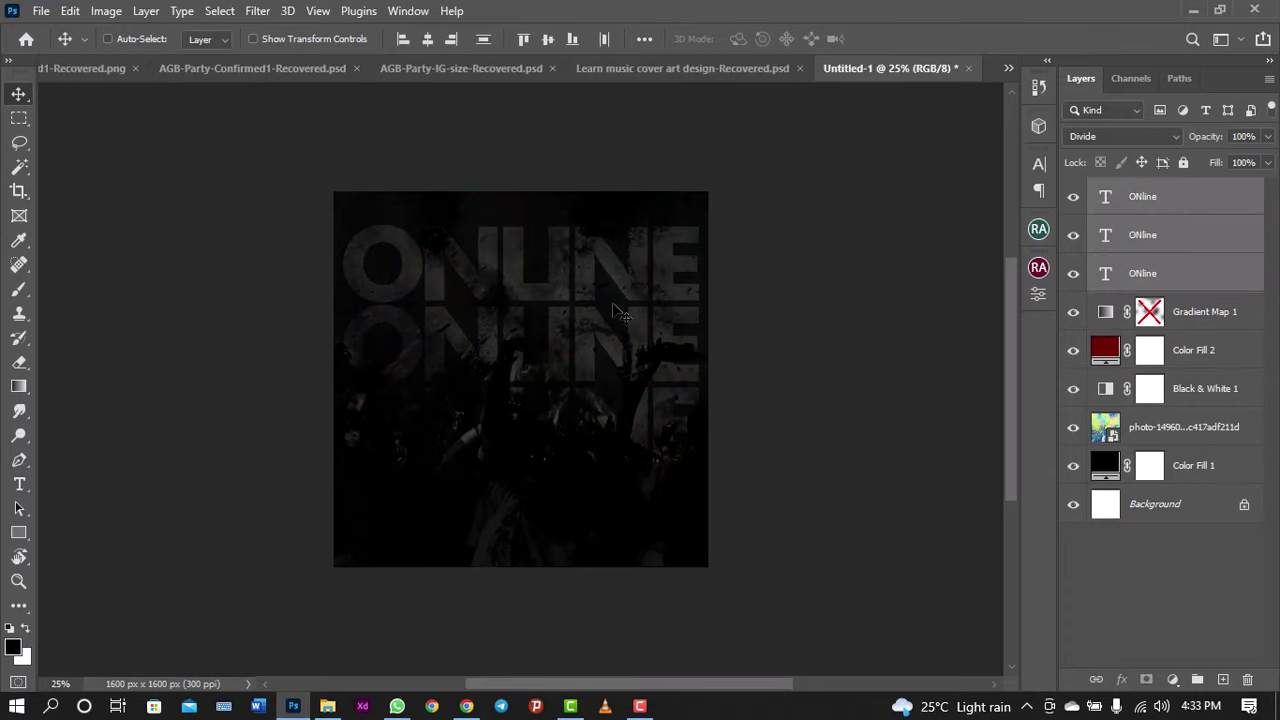
key(shift+Up)
key(shift+Up)
key(shift+Up)
key(shift+Up)
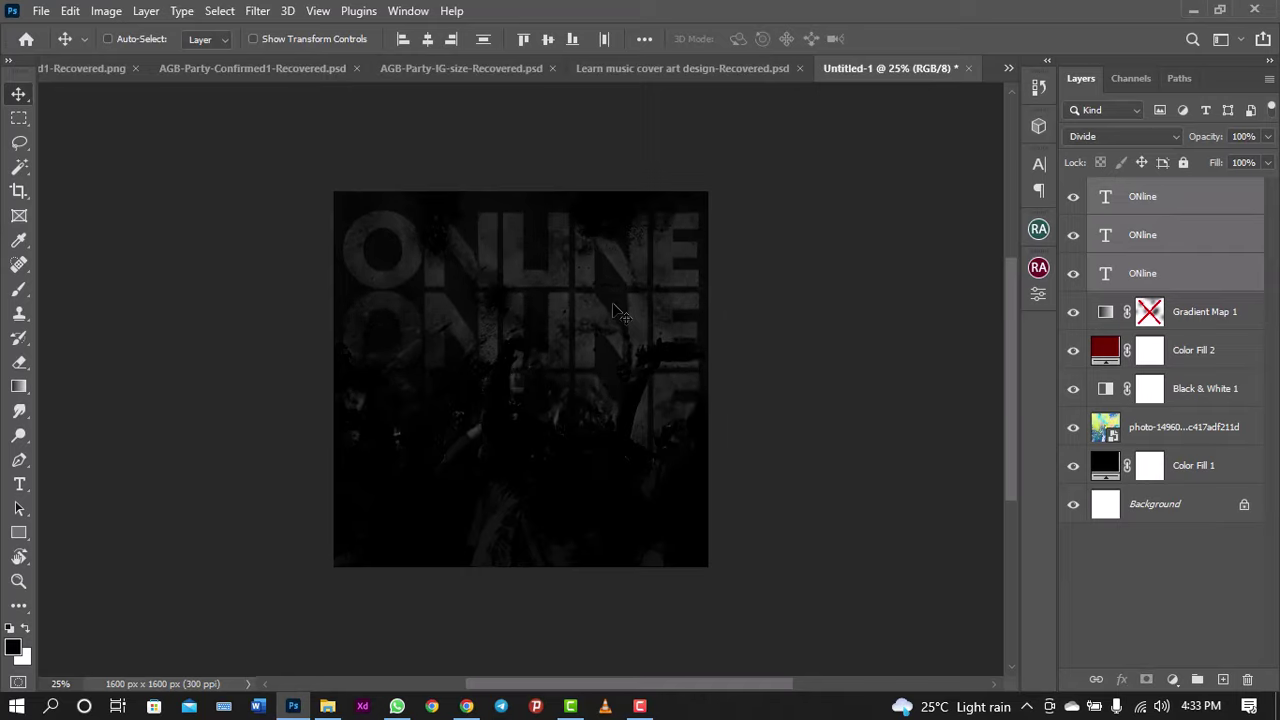
key(shift+Up)
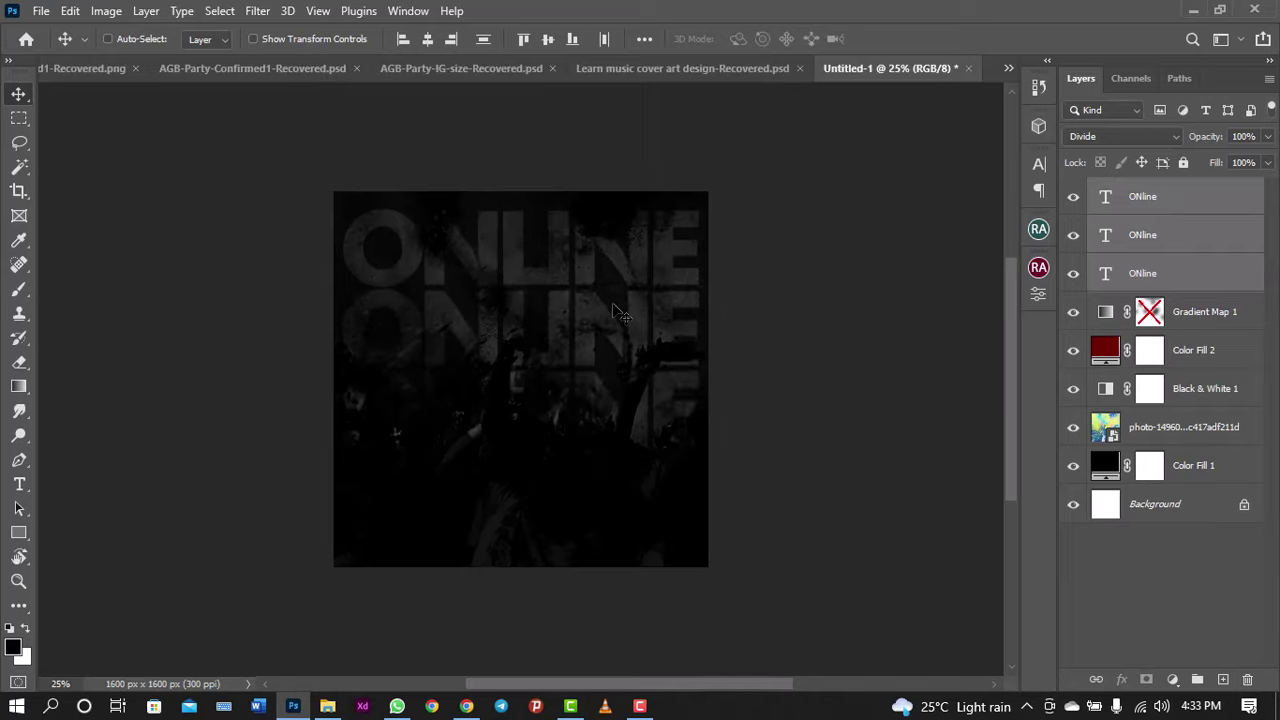
Step: Group the three ONline text layers into a group named 'online'
key(ctrl+g)
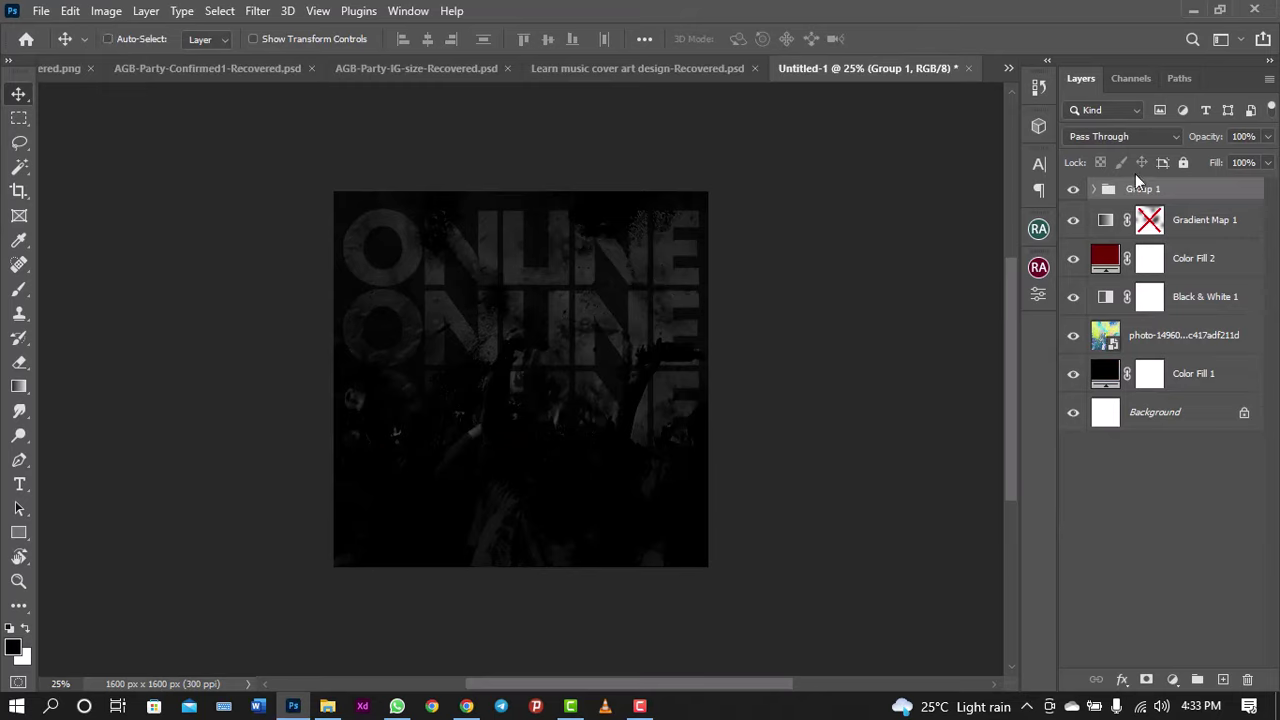
double_click(1142, 190)
text(online)
key(Return)
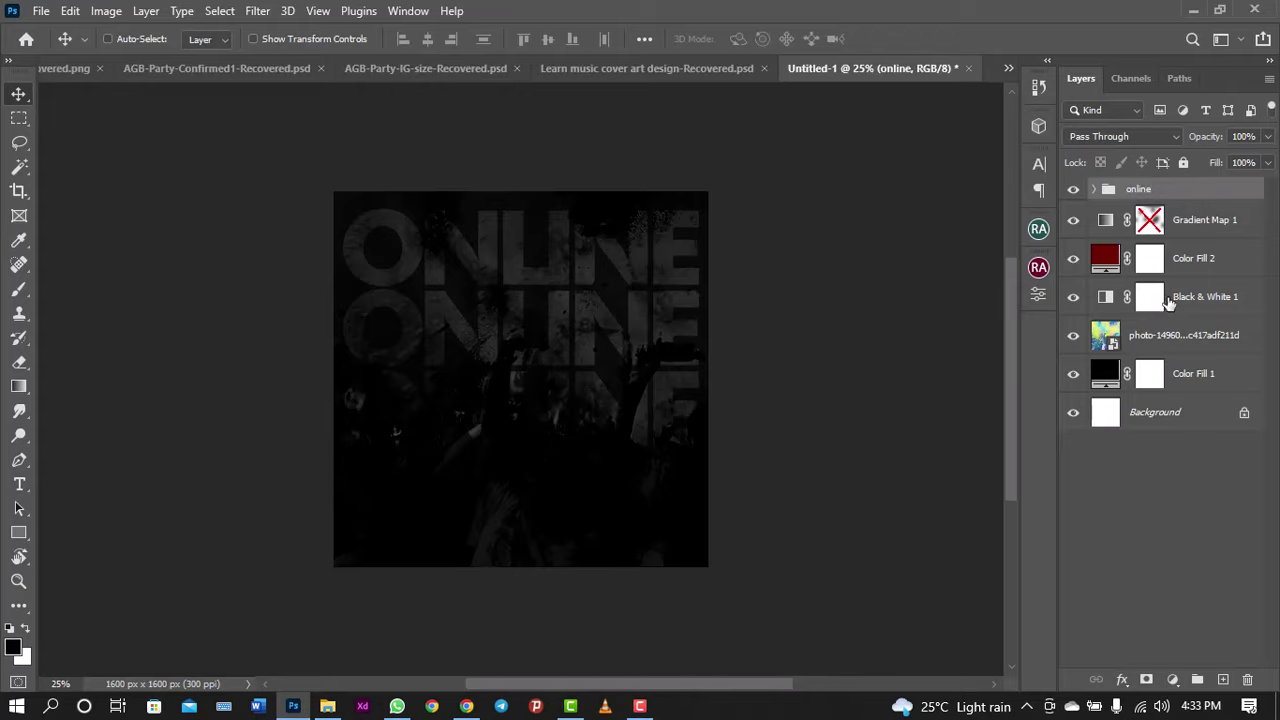
click(1185, 423)
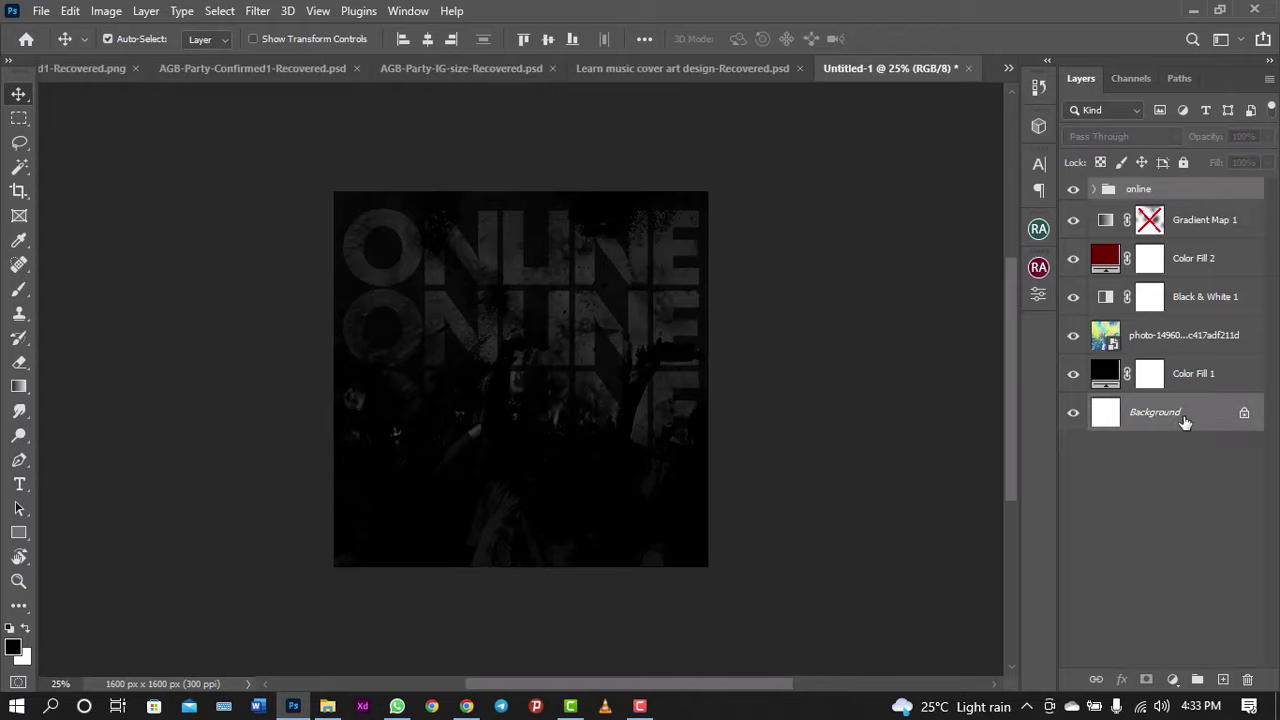
key(ctrl)
click(1160, 191)
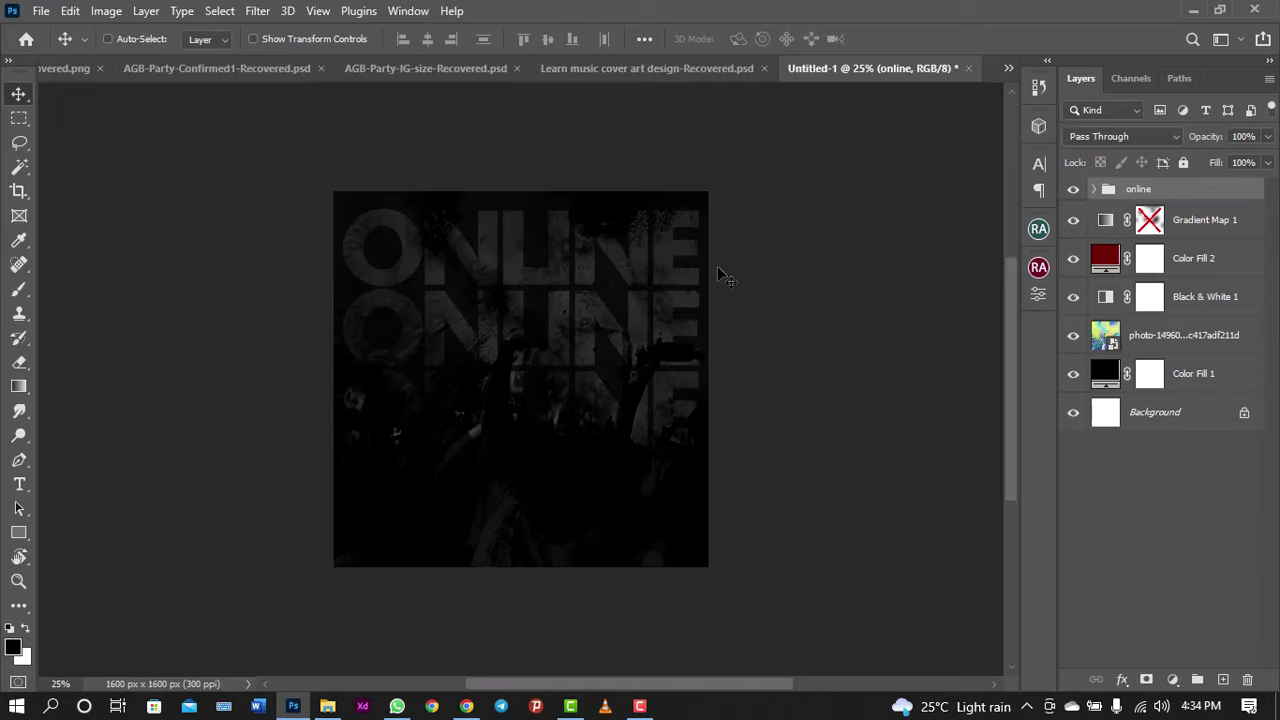
Step: Drag the caution tape image from the design files folder onto the cover
key(ctrl+minus)
key(ctrl+plus)
click(328, 707)
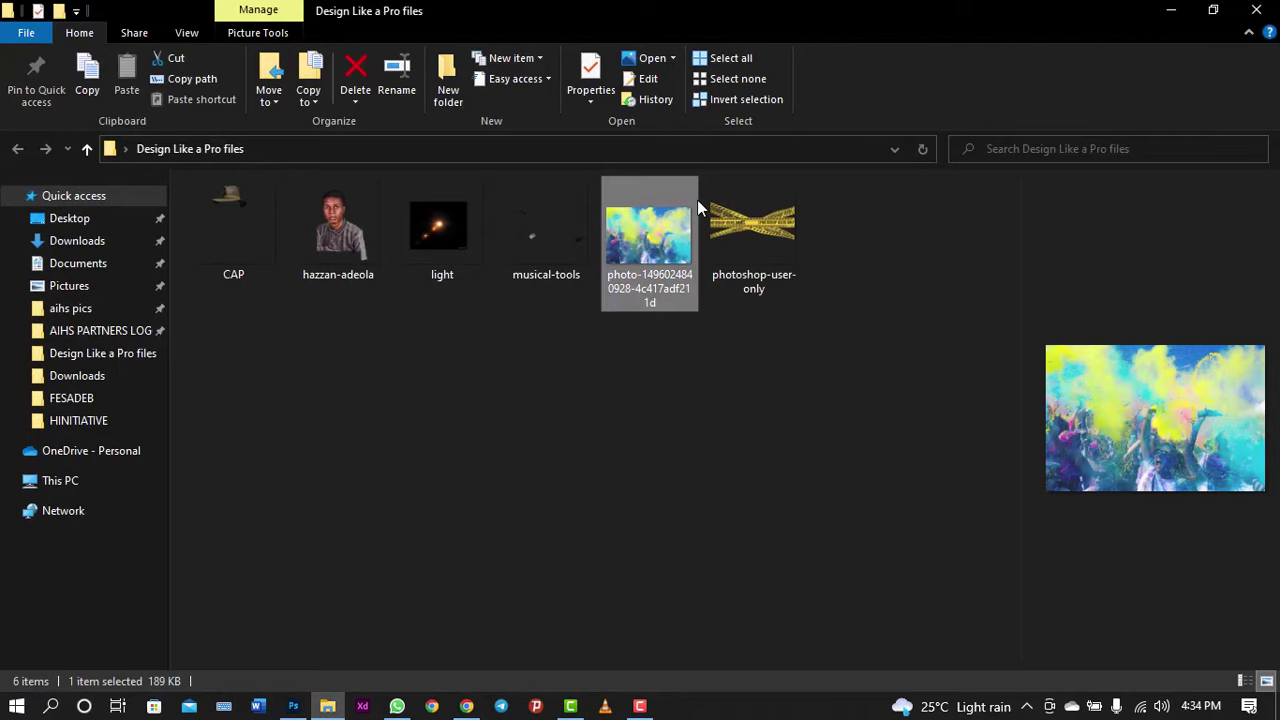
click(746, 224)
mouse_move(772, 206)
mouse_down()
mouse_move(501, 510)
mouse_move(543, 372)
mouse_up()
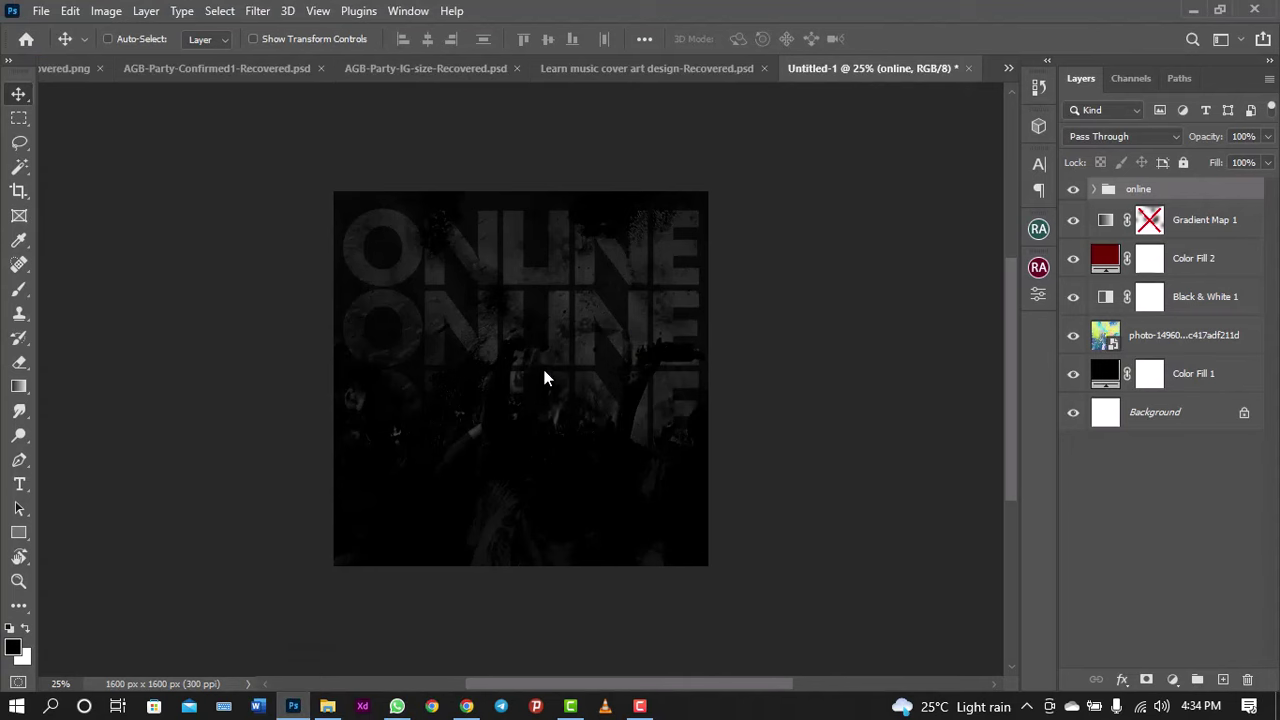
Step: Place the caution tape image higher on the cover and commit it
drag(588, 430, 581, 355)
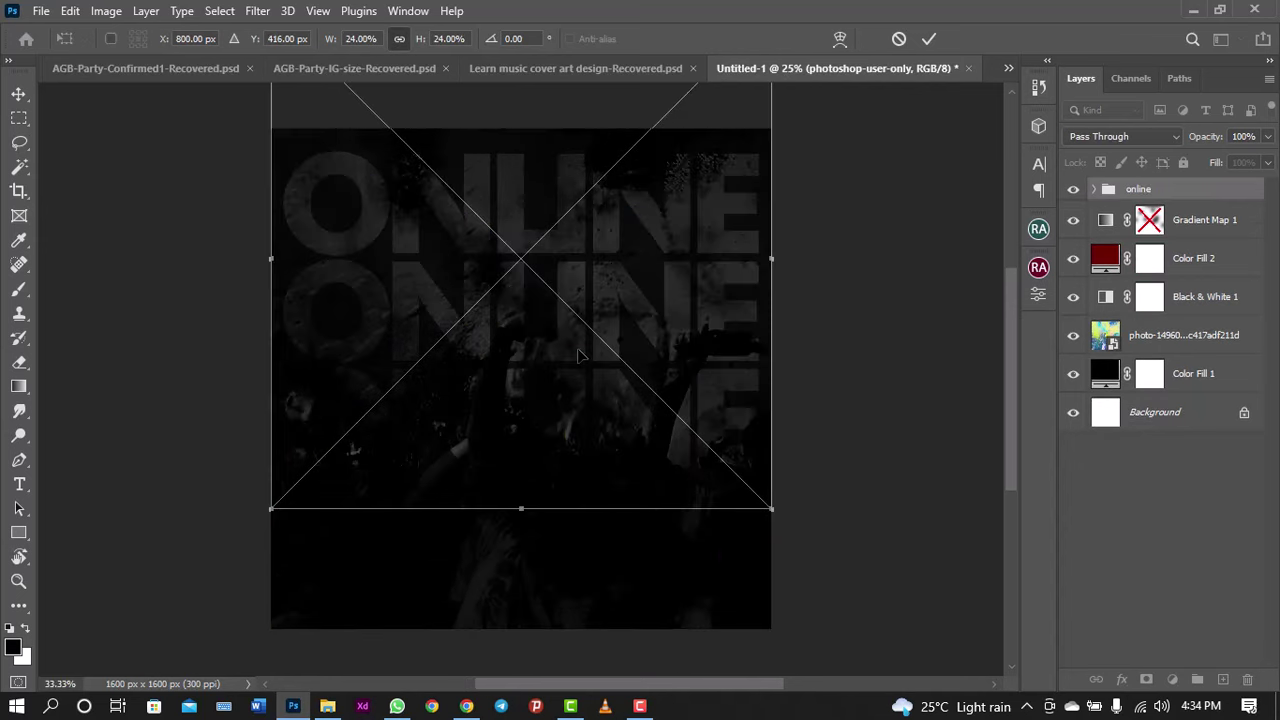
key(ctrl+plus)
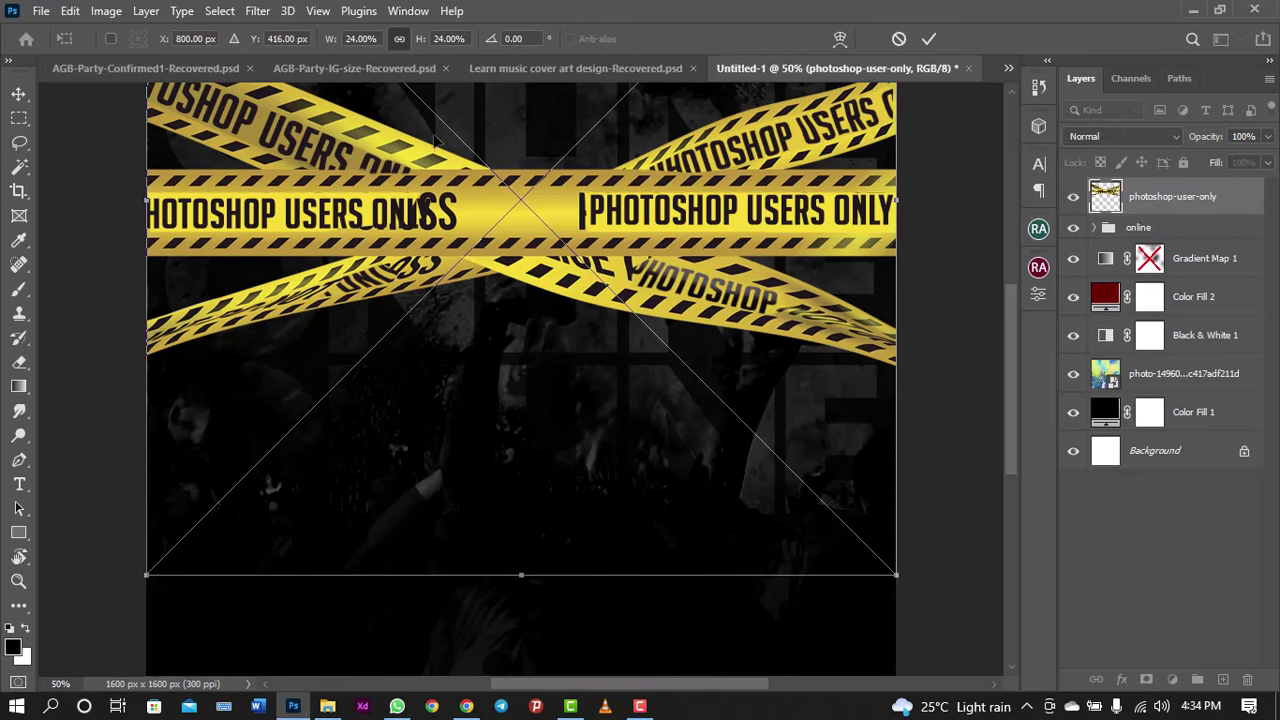
key(Return)
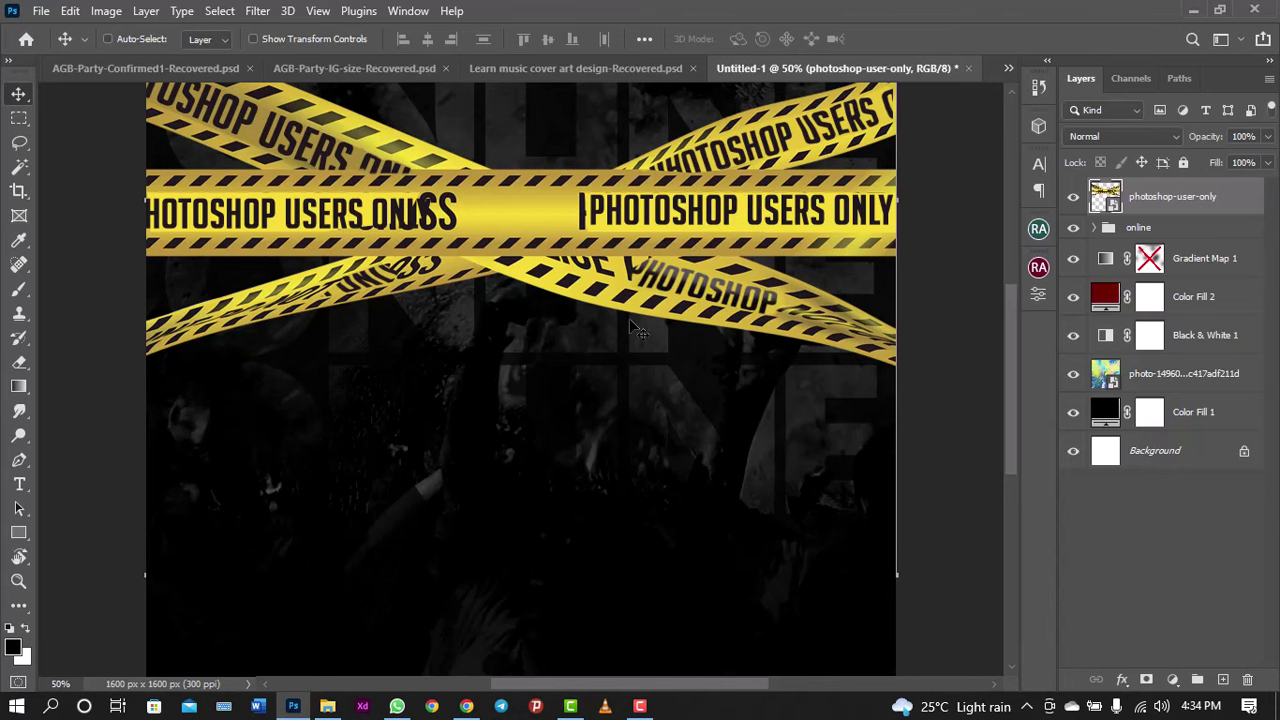
key(ctrl+plus)
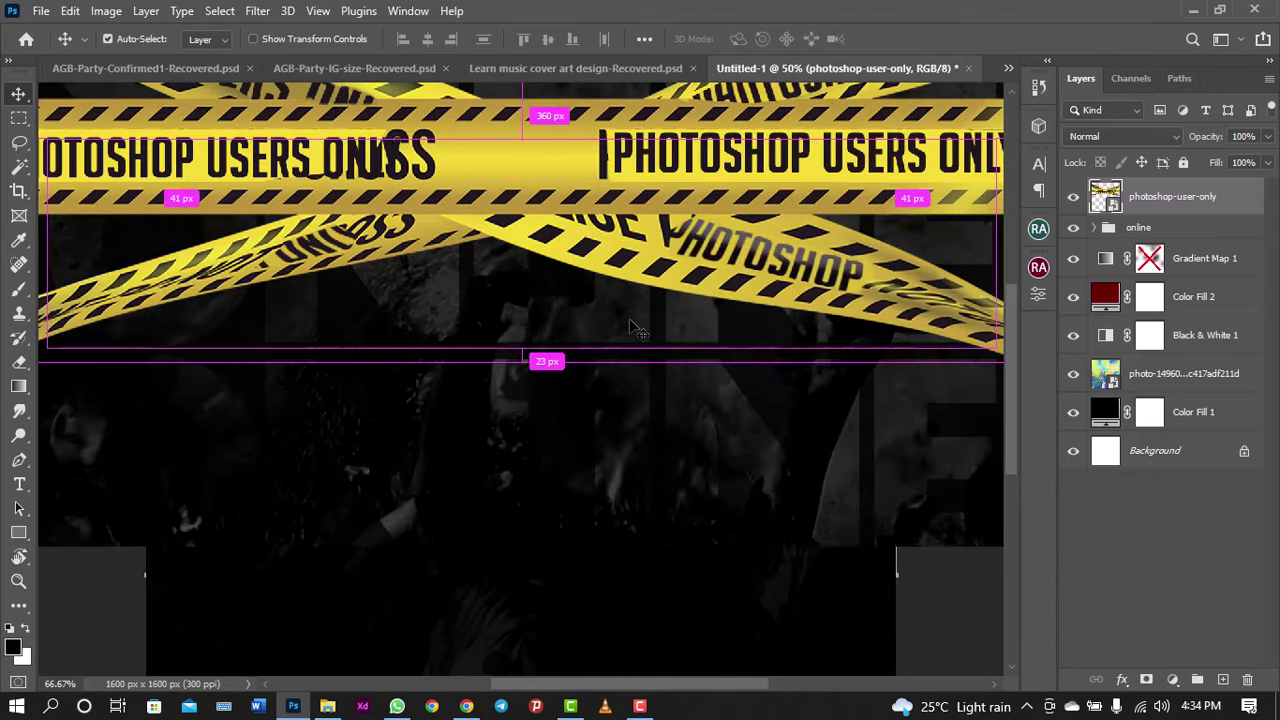
key(ctrl+minus)
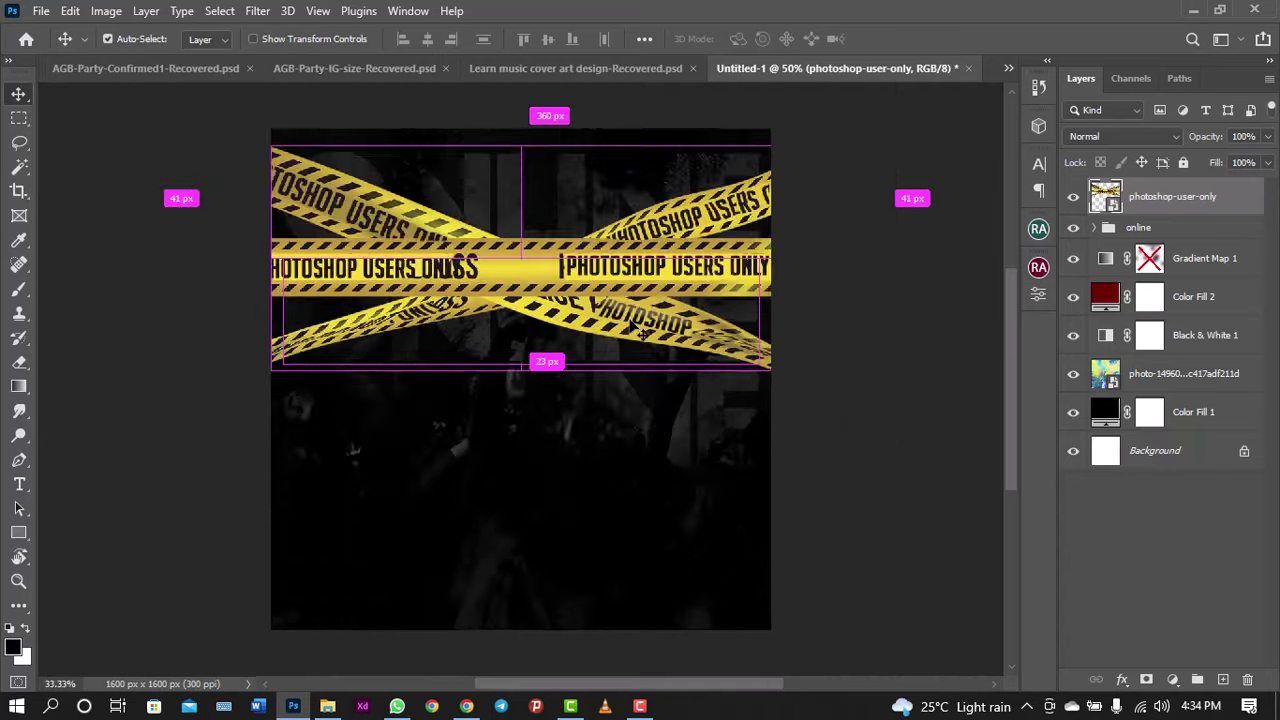
Step: Move the caution tape layer up toward the cover's top edge
key(ctrl+minus)
key(ctrl+minus)
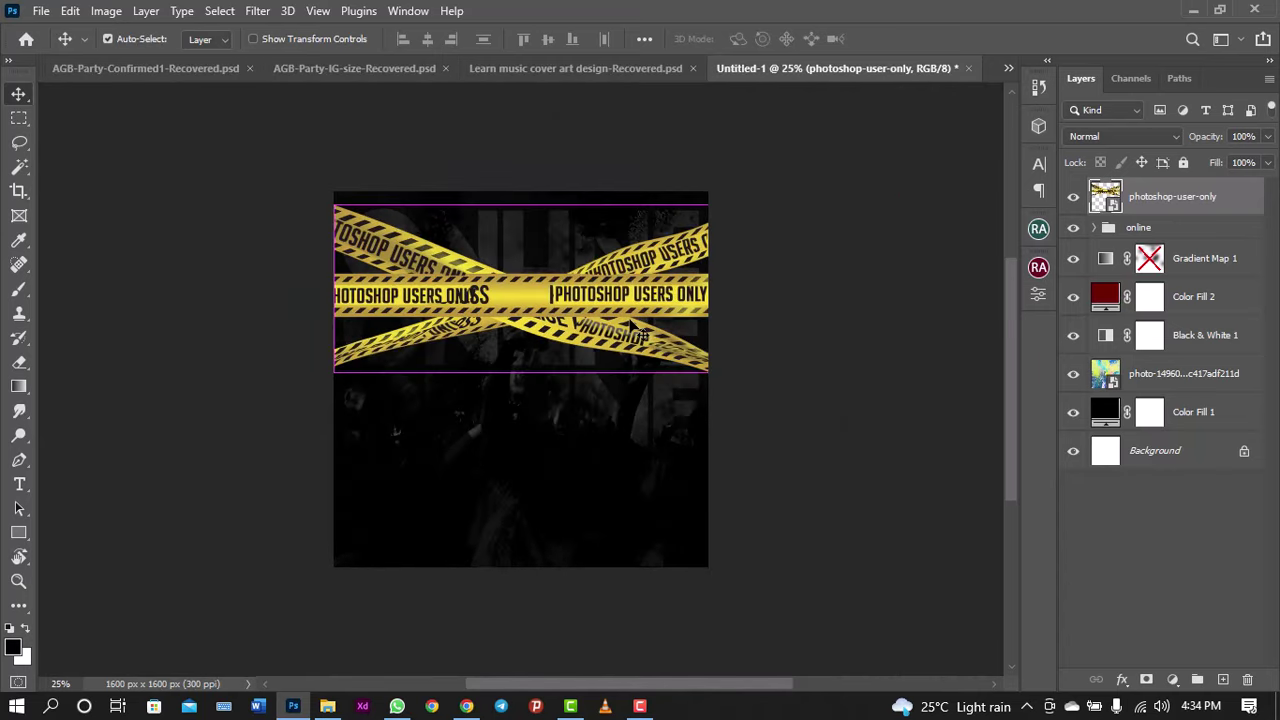
key(ctrl+plus)
key(ctrl+minus)
key(ctrl+minus)
key(ctrl+plus)
key(ctrl+plus)
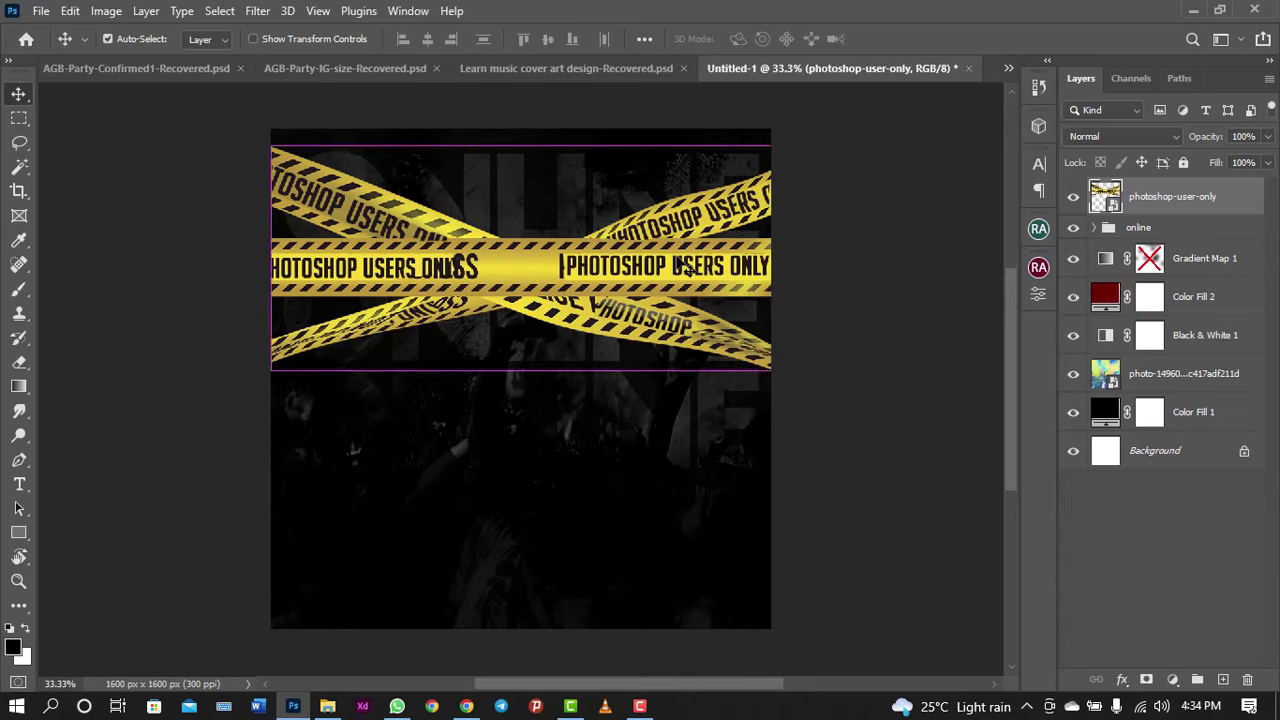
key(ctrl+minus)
key(ctrl+minus)
key(ctrl+plus)
key(ctrl+plus)
key(ctrl+minus)
key(ctrl+minus)
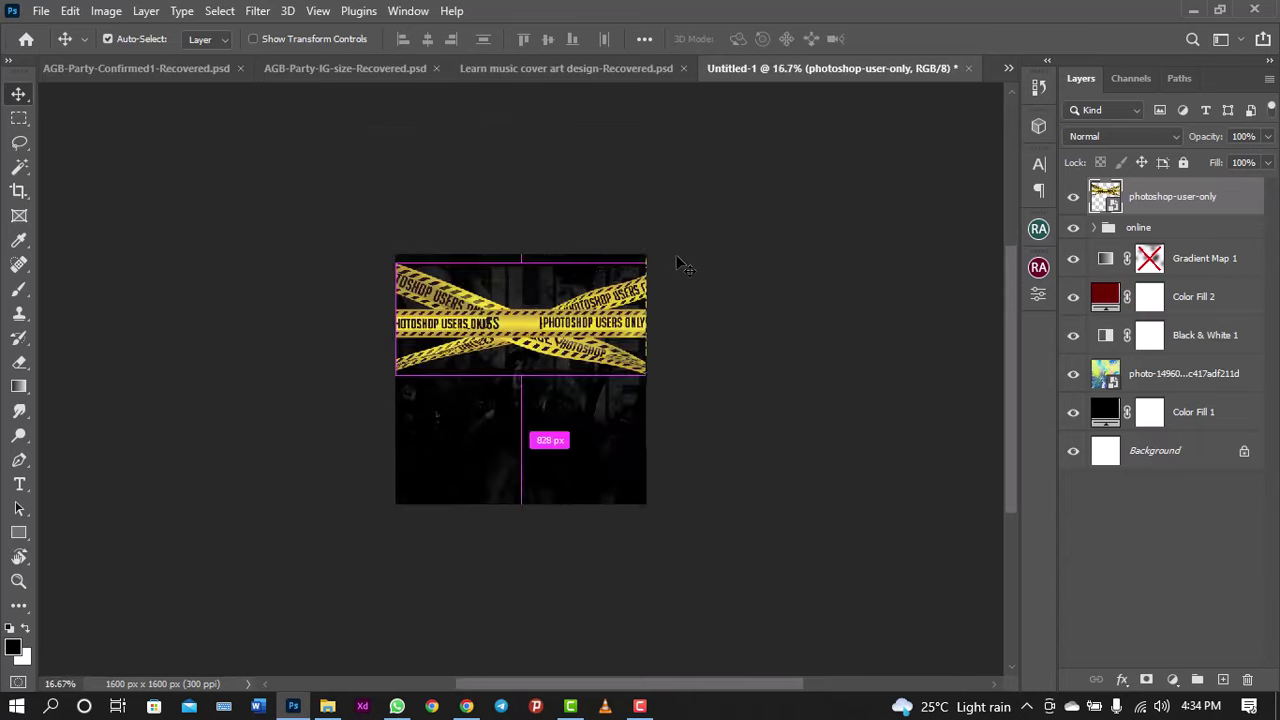
key(ctrl+minus)
key(ctrl+plus)
key(ctrl+plus)
key(ctrl+plus)
key(ctrl+plus)
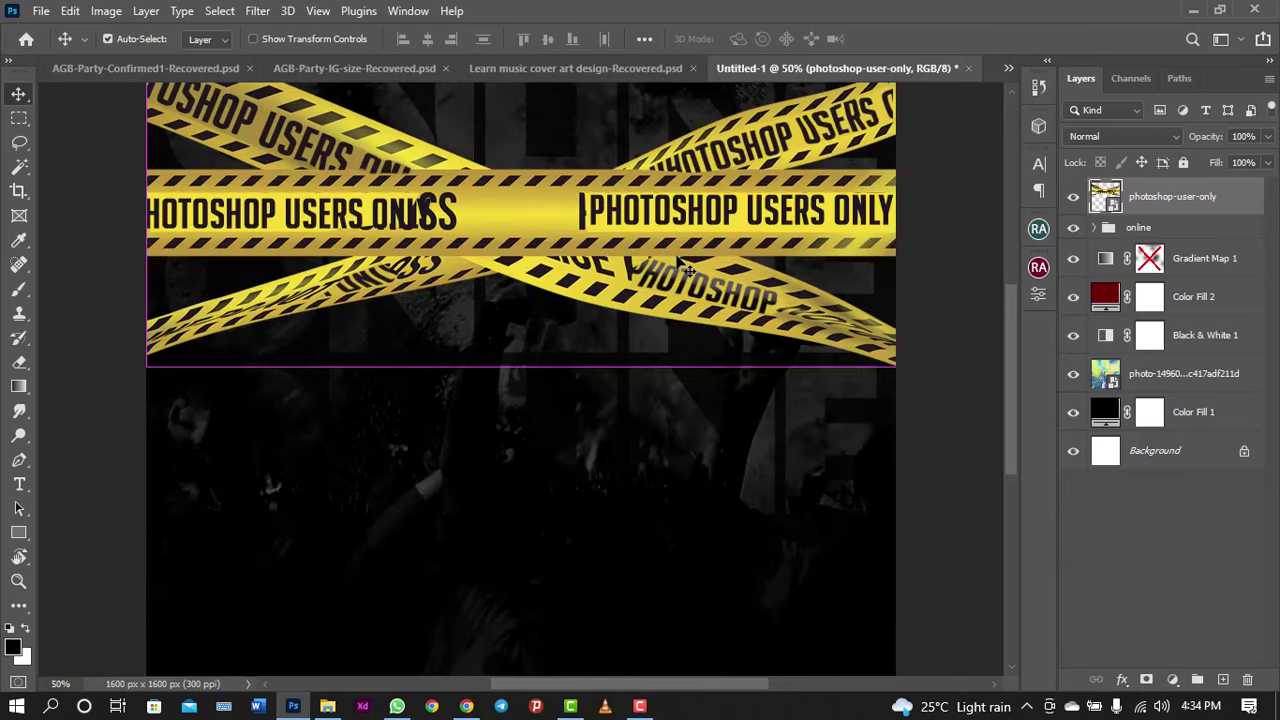
key(ctrl+minus)
key(ctrl+minus)
key(ctrl+minus)
key(ctrl+plus)
key(ctrl+plus)
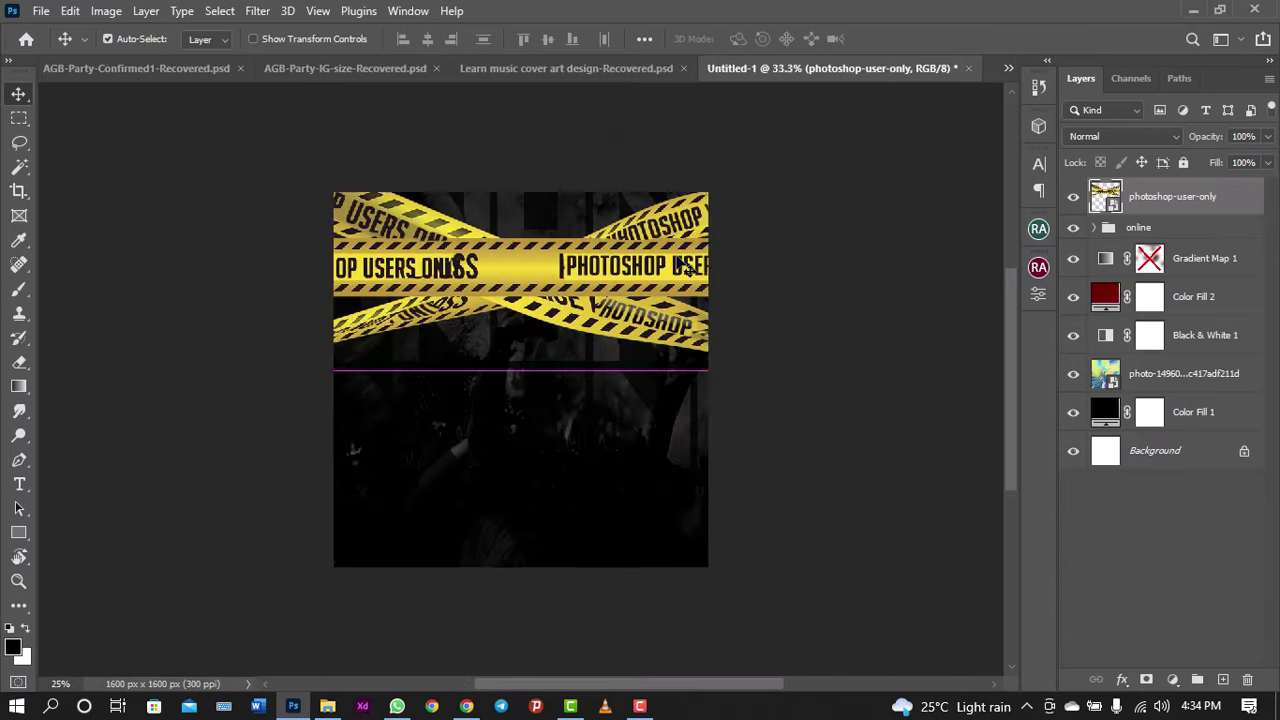
key(ctrl+minus)
key(ctrl+plus)
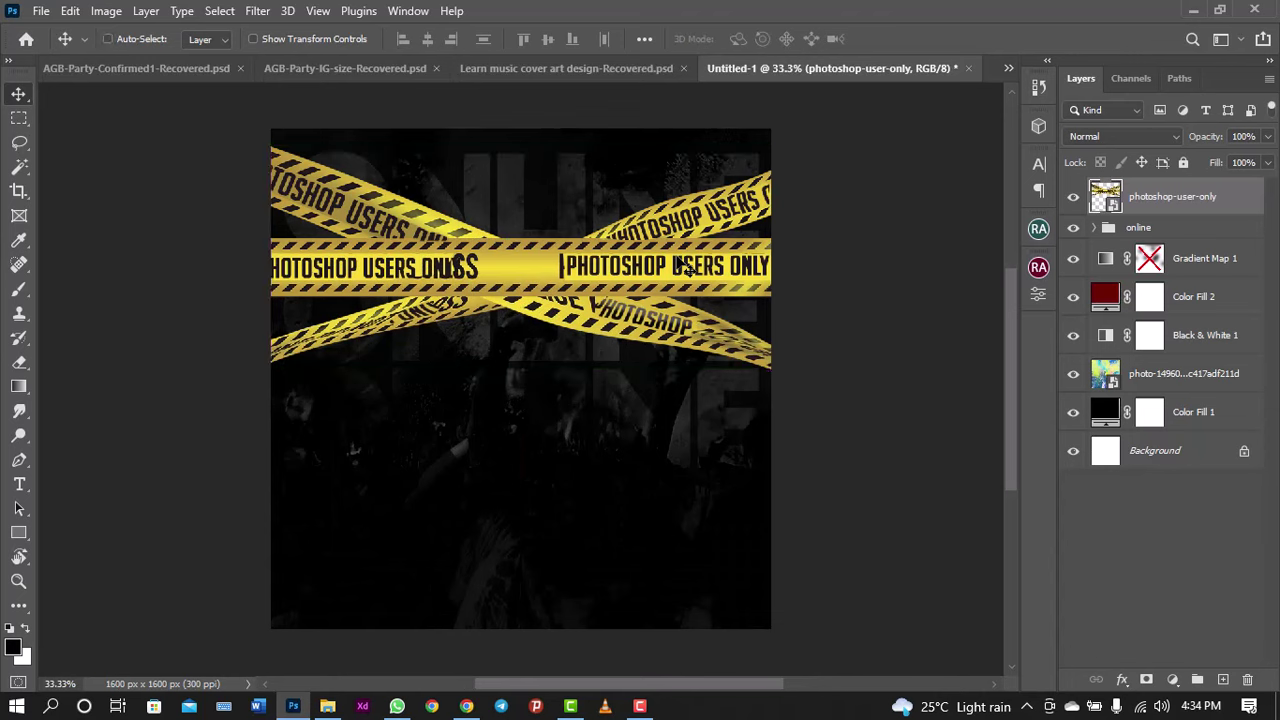
drag(688, 268, 678, 228)
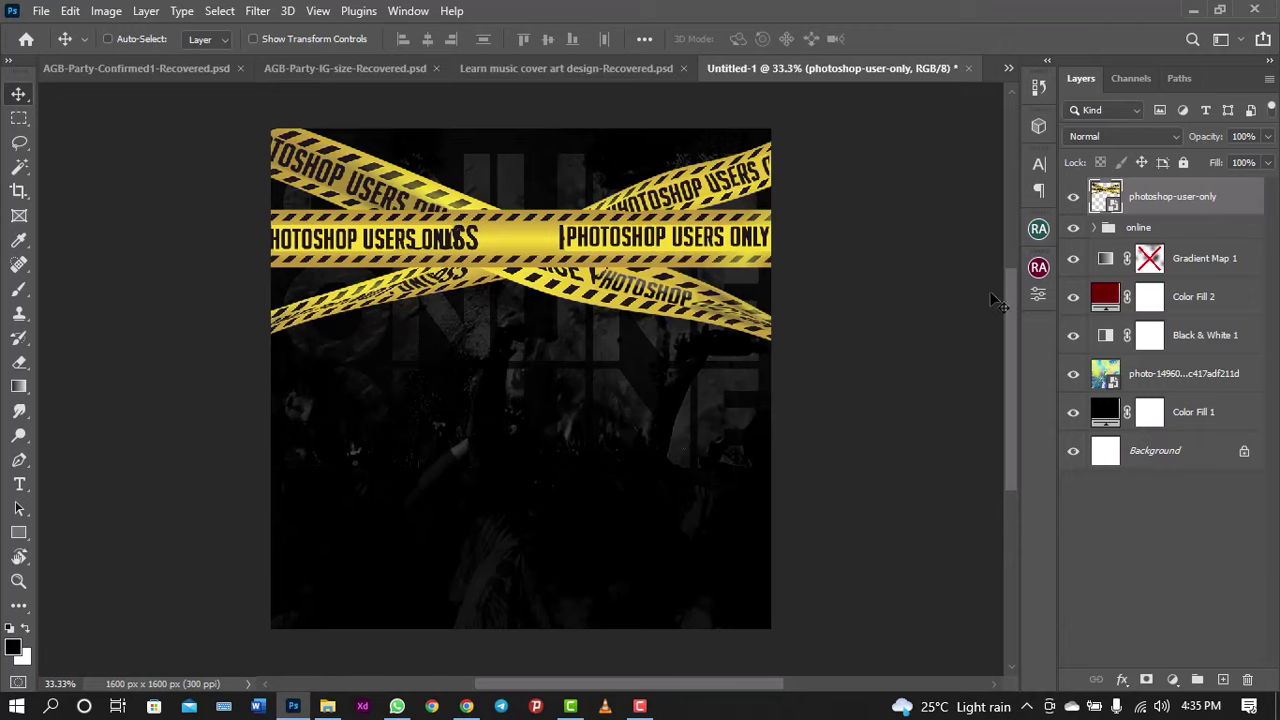
Step: Add a black Solid Color fill layer above the tape at 50% opacity
click(1173, 679)
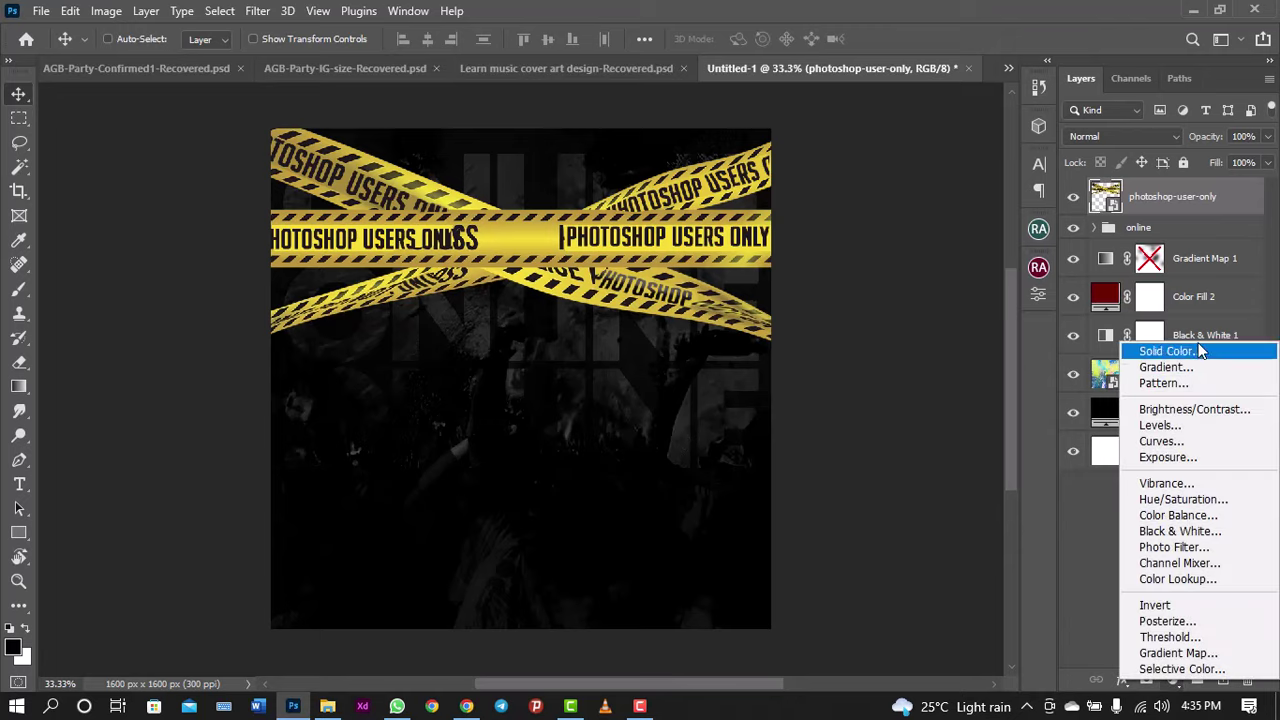
click(1201, 351)
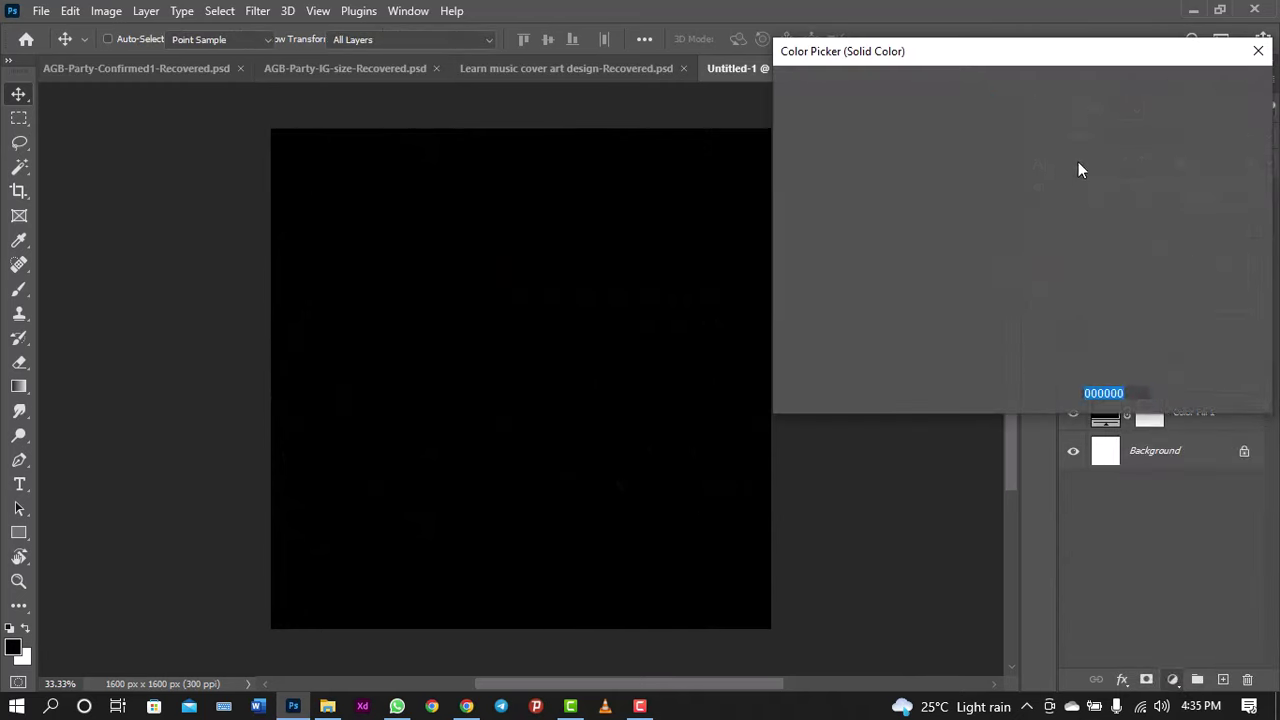
click(1170, 88)
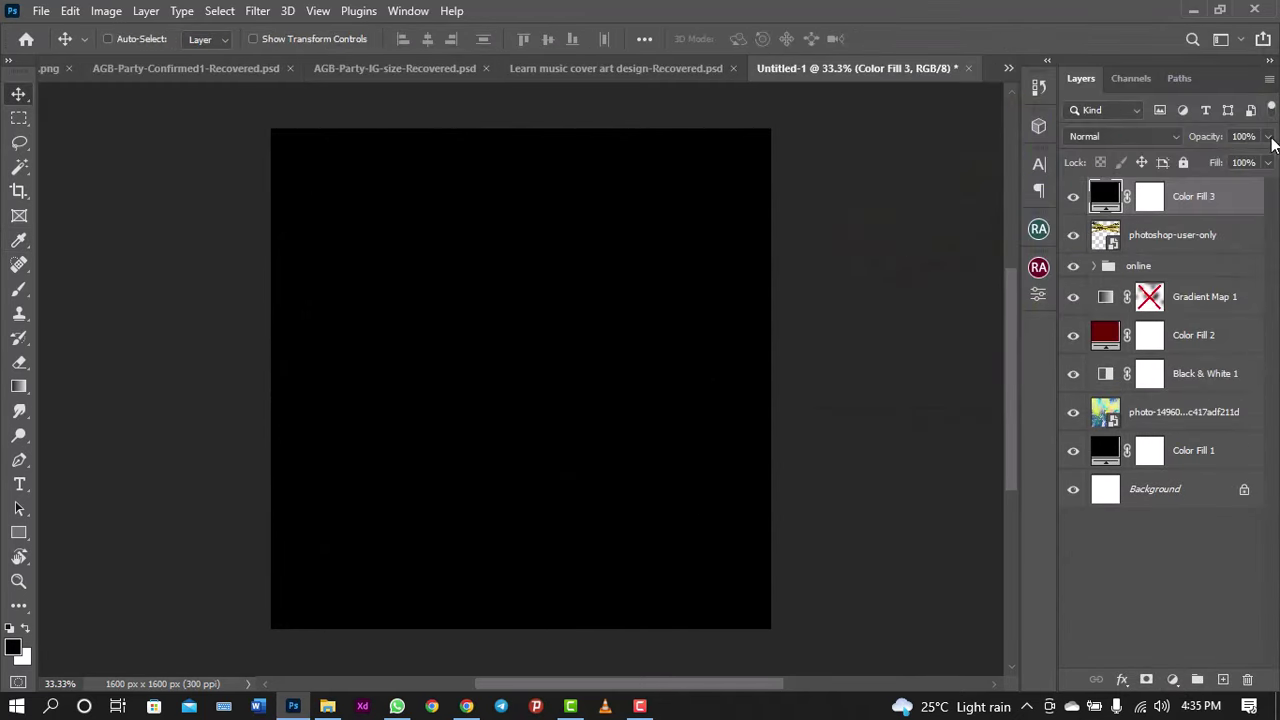
click(1268, 136)
drag(1224, 156, 1223, 156)
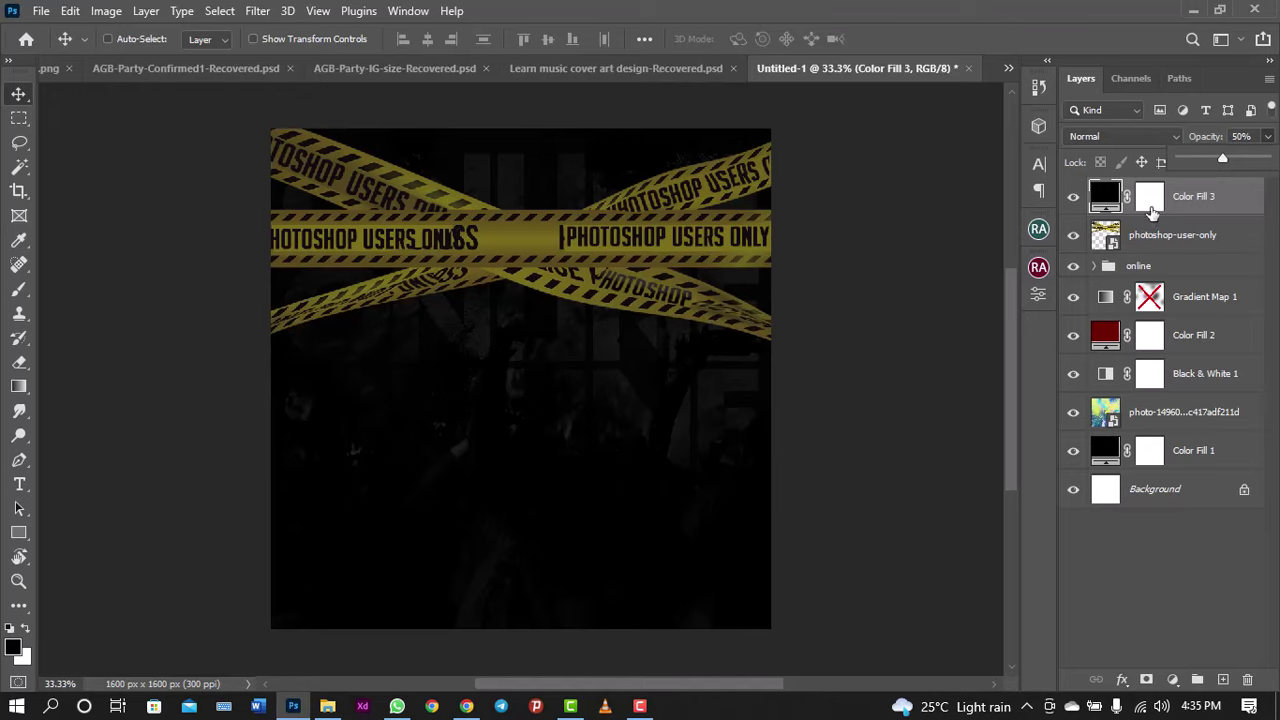
click(1150, 204)
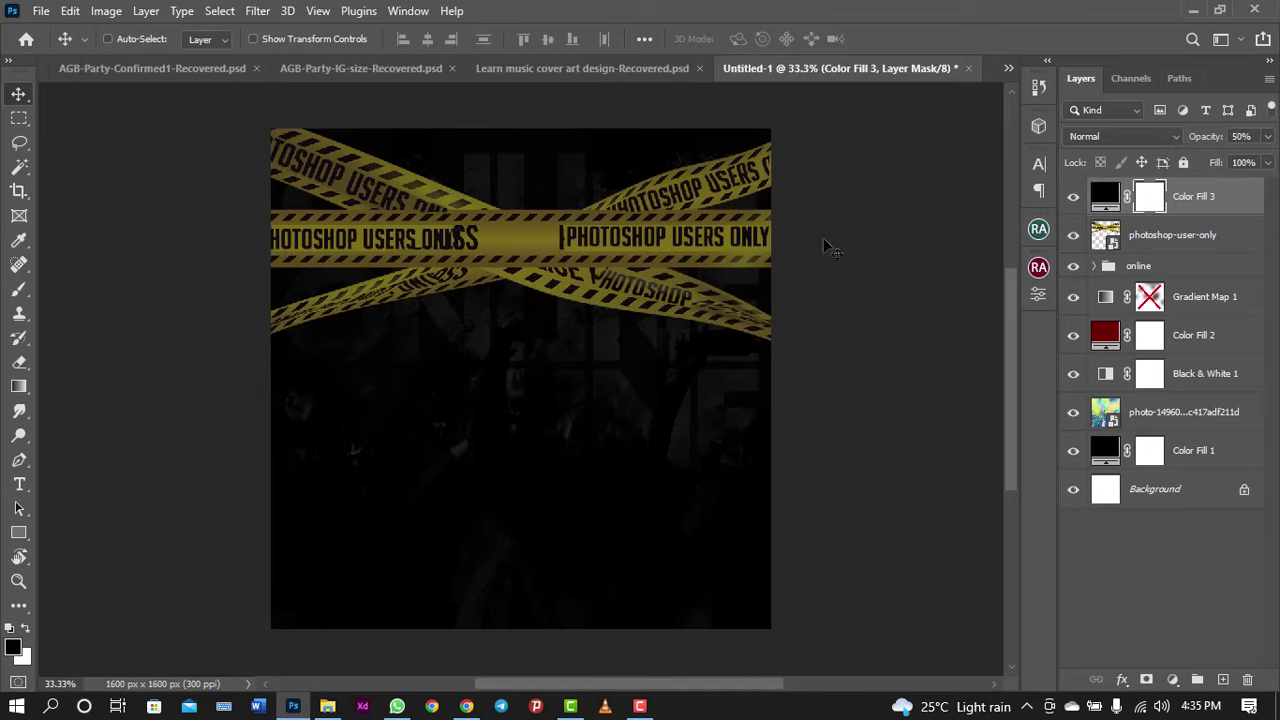
Step: Paint a large soft black brush over the centre of the Color Fill 3 mask
click(18, 289)
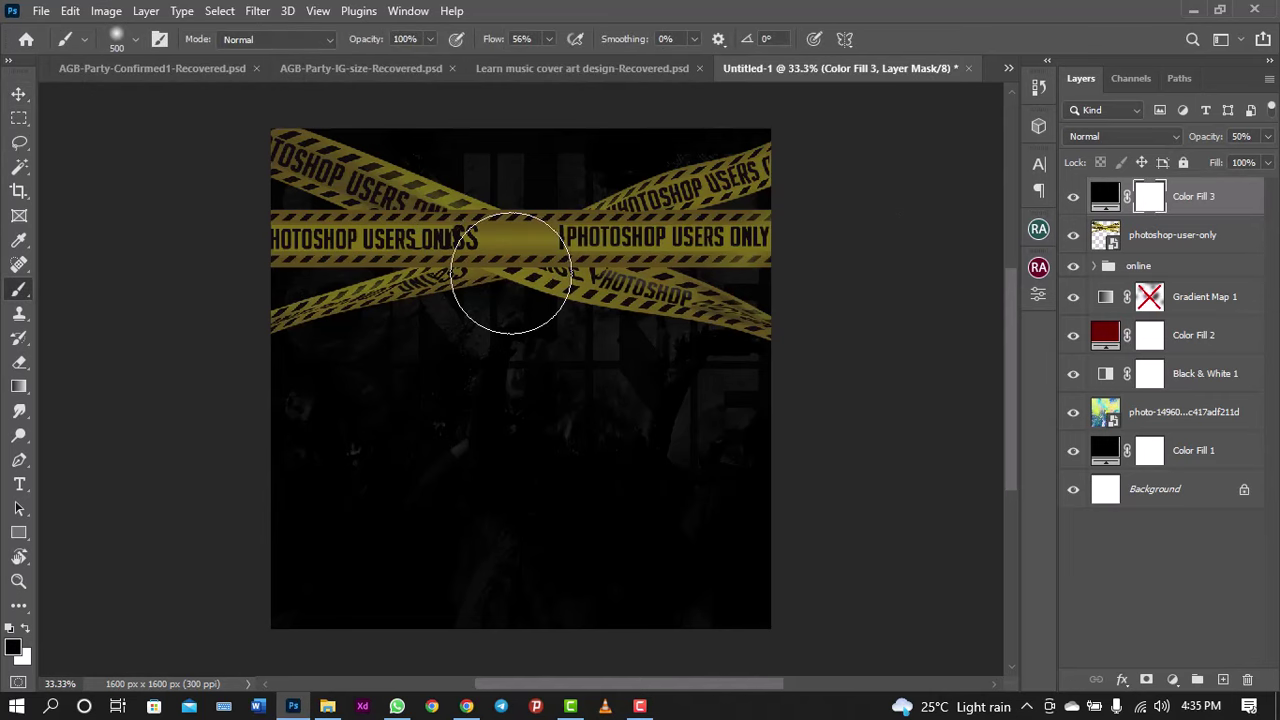
key(bracketright)
key(bracketright)
key(bracketright)
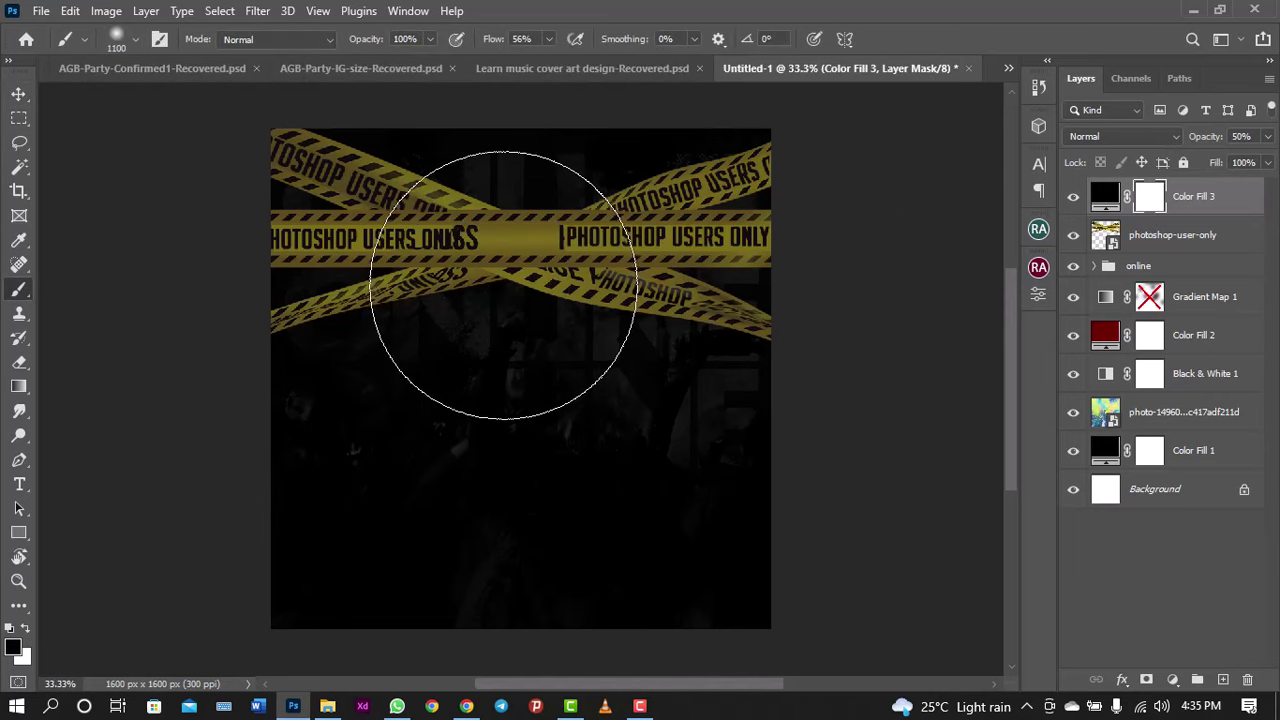
click(497, 296)
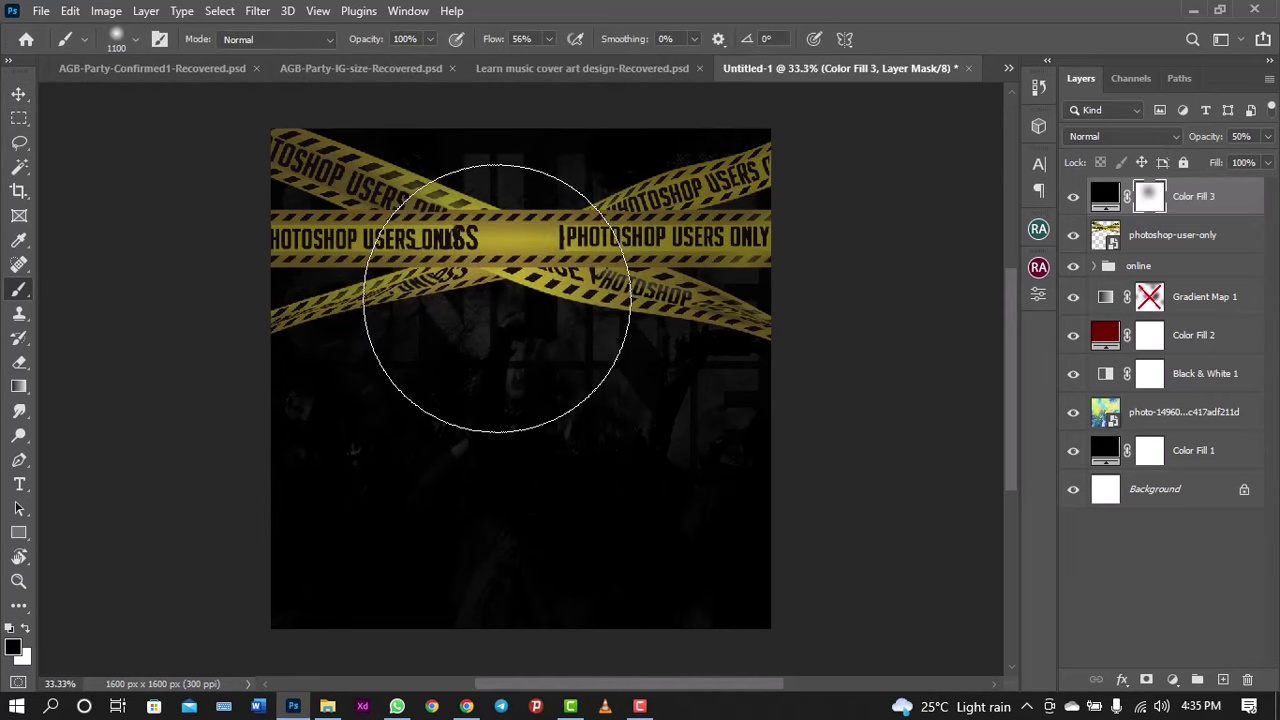
click(497, 405)
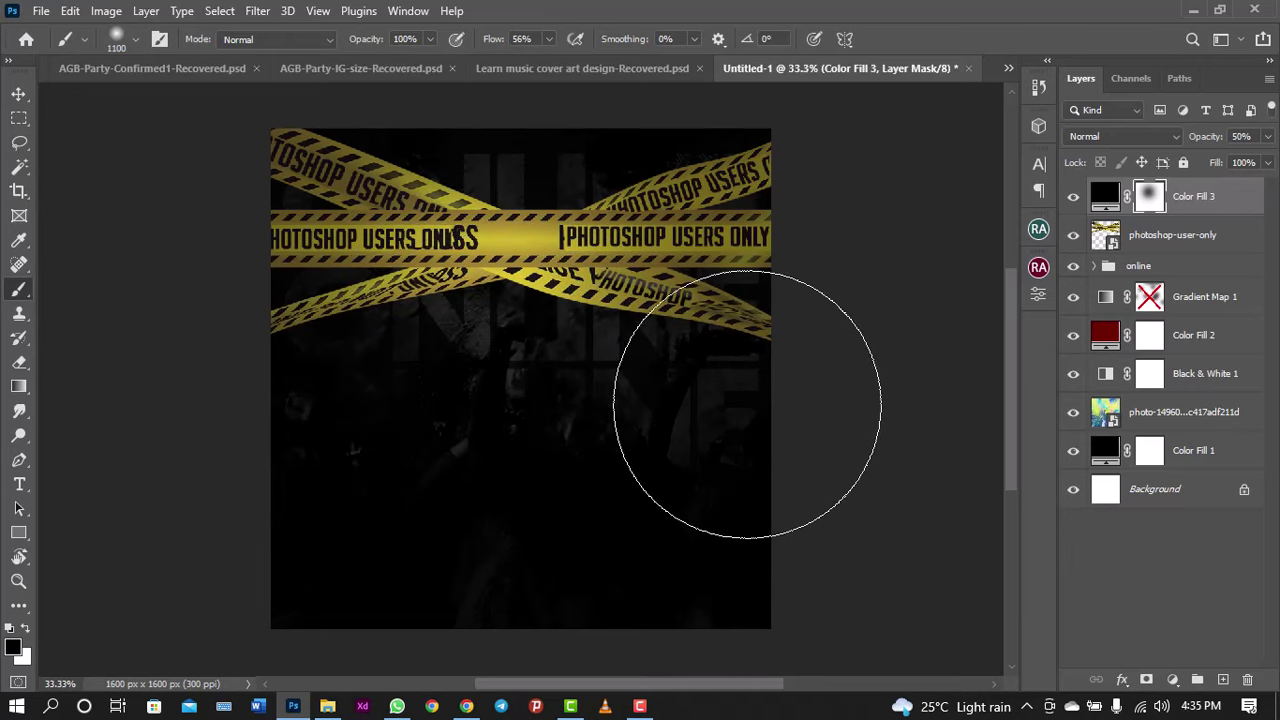
Step: Zoom out and scroll around the cover to review the brightened tape
key(ctrl+minus)
key(ctrl+minus)
scroll(747, 404, down, 1)
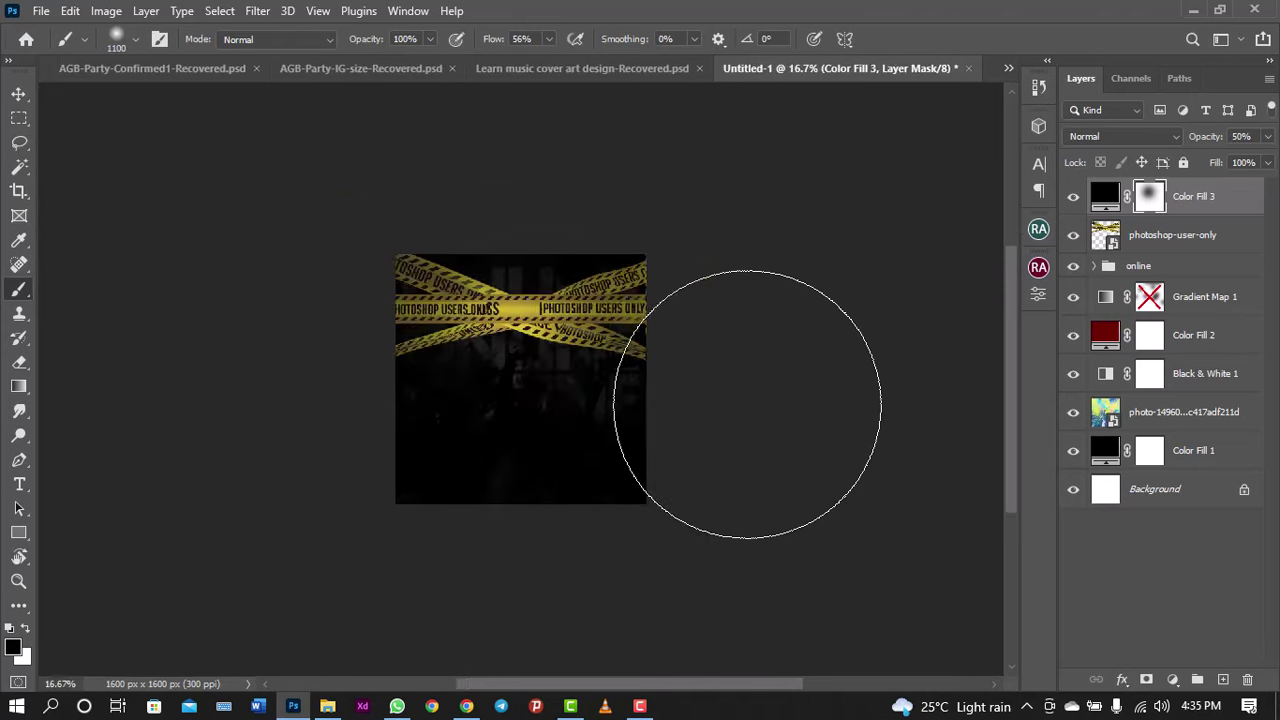
scroll(747, 404, up, 1)
scroll(747, 404, up, 1)
scroll(747, 404, down, 1)
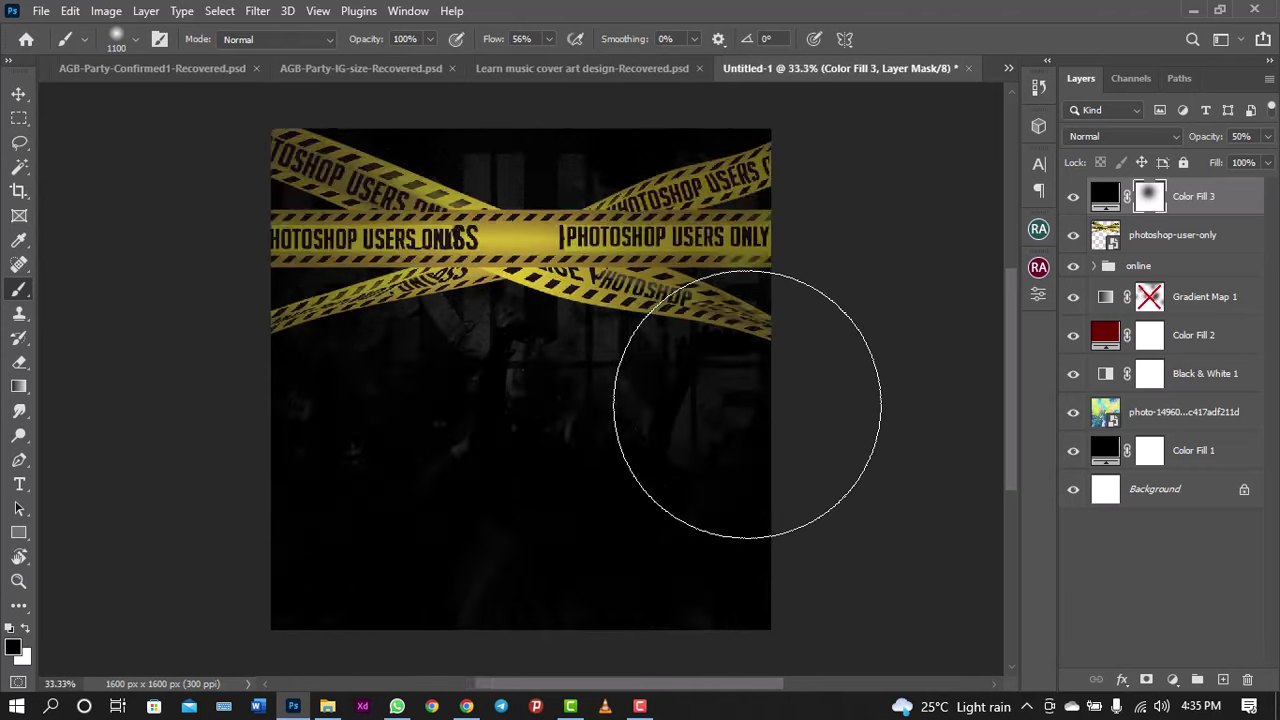
scroll(747, 404, down, 1)
scroll(747, 404, up, 2)
scroll(747, 404, up, 1)
scroll(747, 404, down, 2)
scroll(747, 404, down, 1)
scroll(747, 404, up, 1)
scroll(747, 404, down, 1)
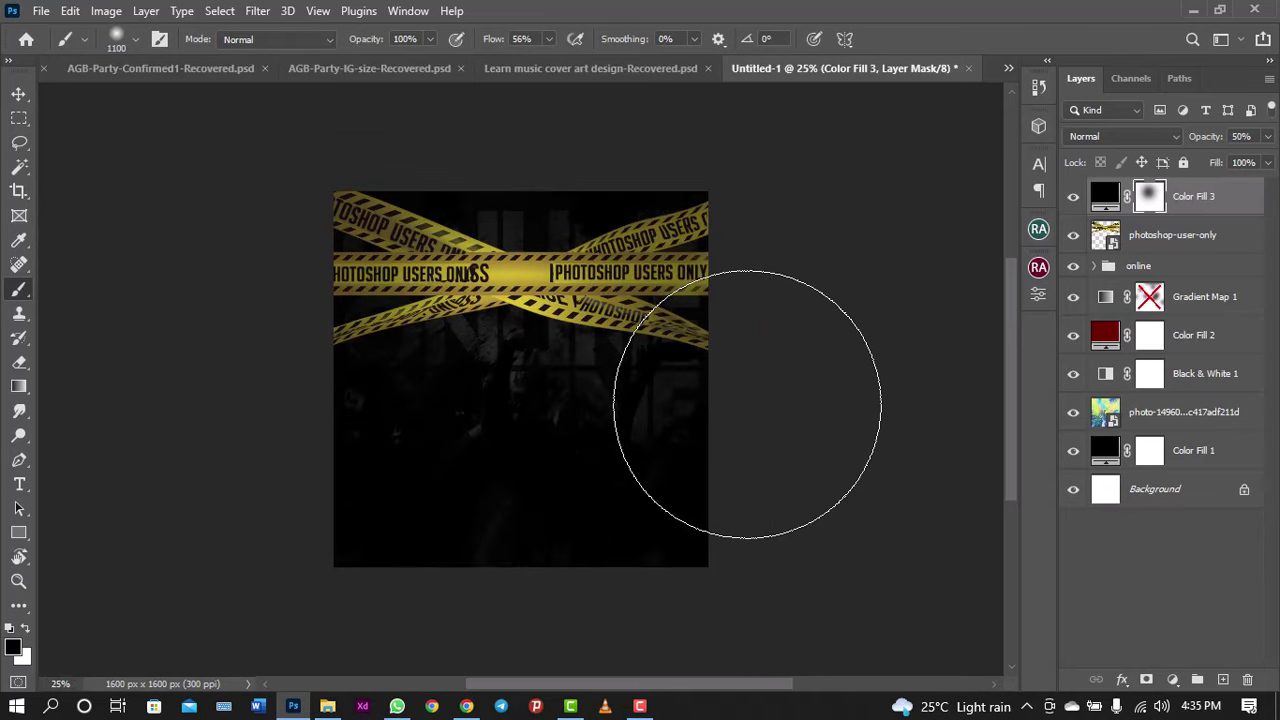
scroll(747, 404, down, 1)
scroll(747, 404, up, 1)
scroll(747, 404, up, 2)
scroll(747, 404, down, 1)
scroll(747, 404, up, 1)
scroll(747, 404, down, 1)
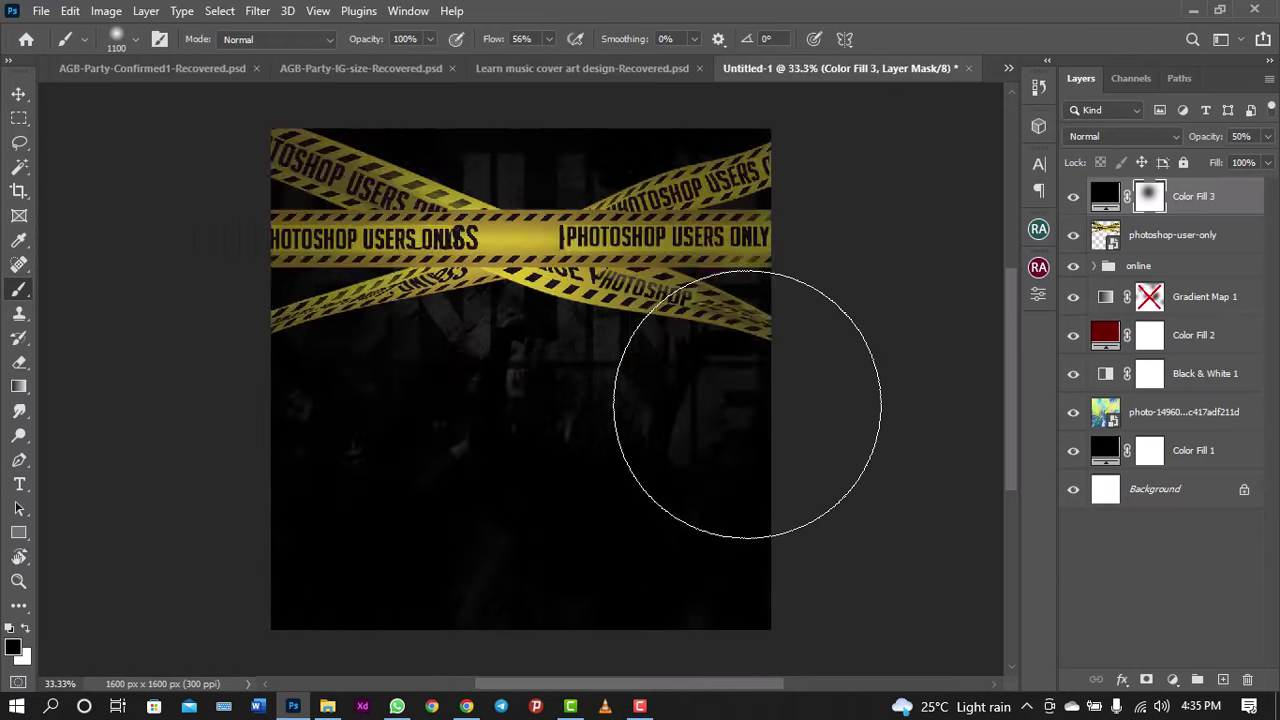
scroll(747, 404, down, 1)
scroll(747, 404, up, 1)
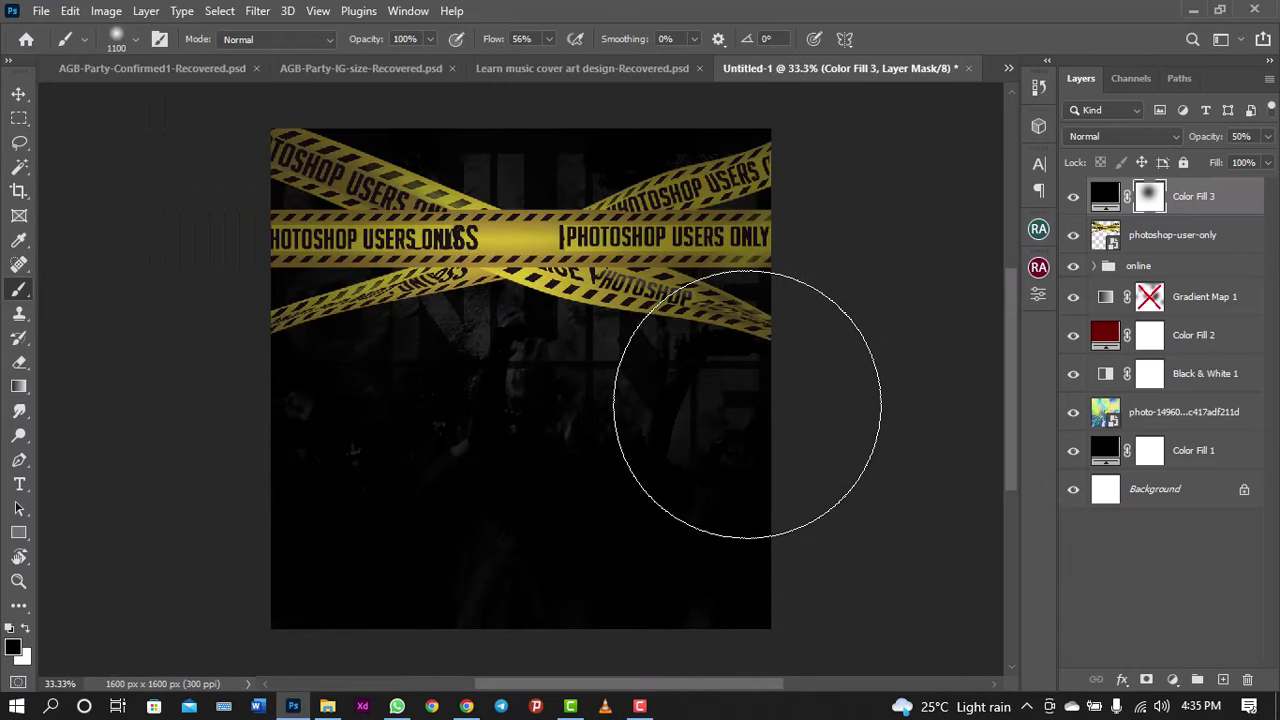
scroll(747, 404, down, 1)
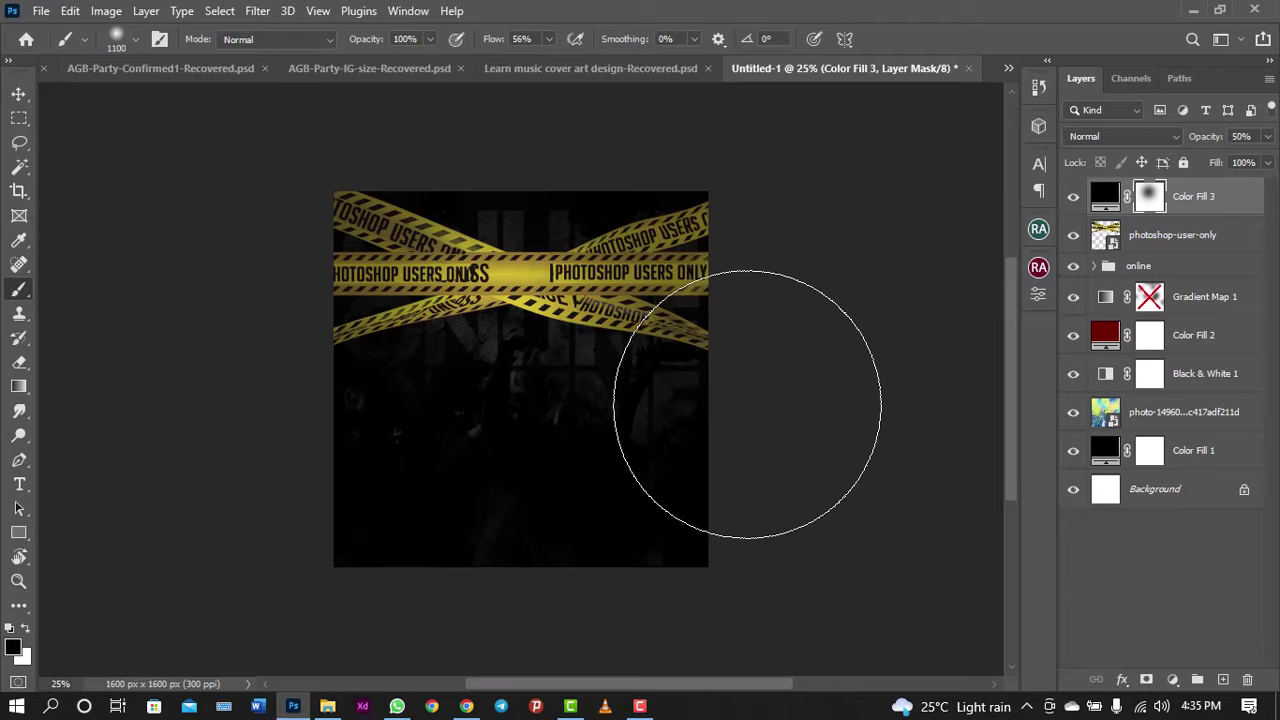
Step: Drag the portrait photo from the Design Like a Pro files folder onto the cover
click(327, 706)
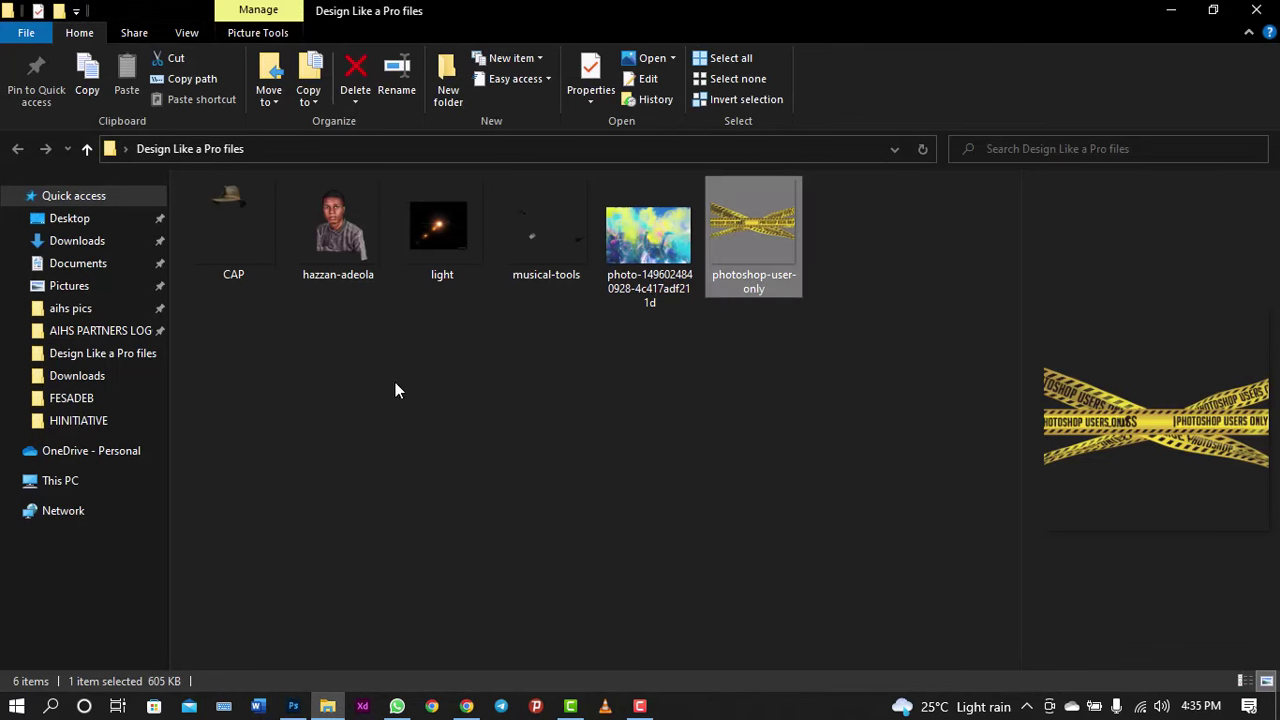
click(331, 226)
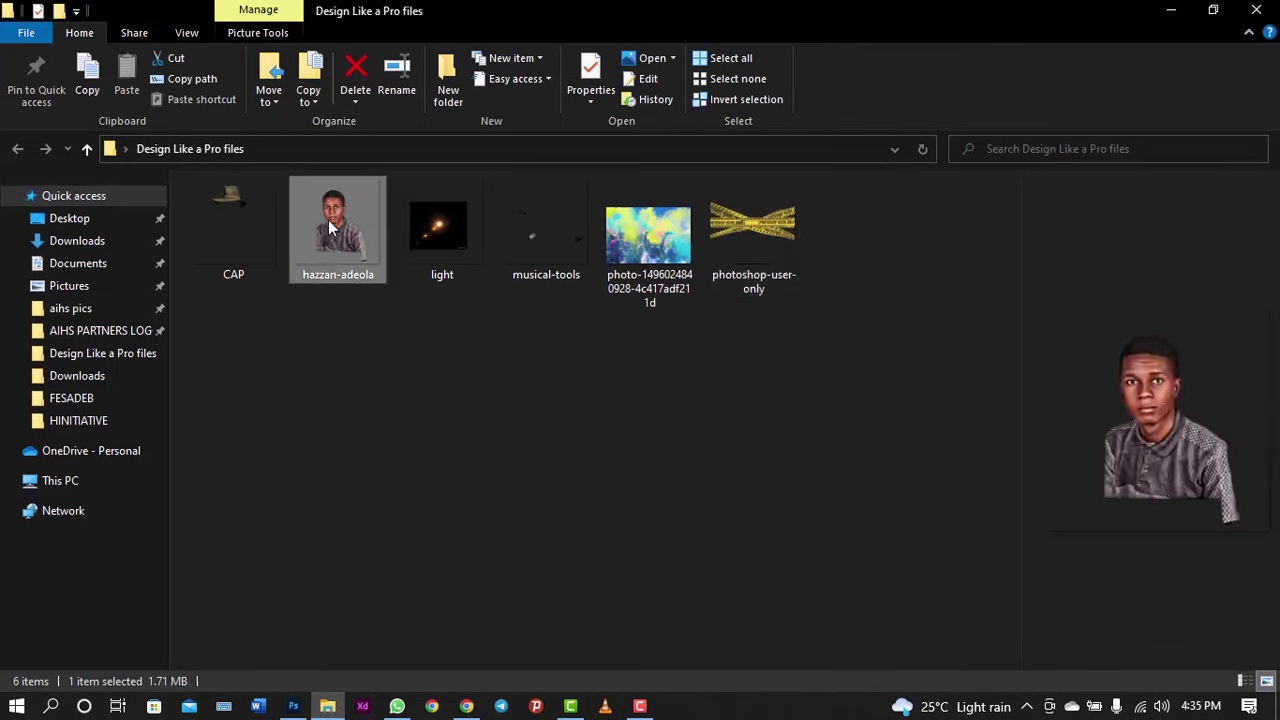
drag(331, 226, 486, 566)
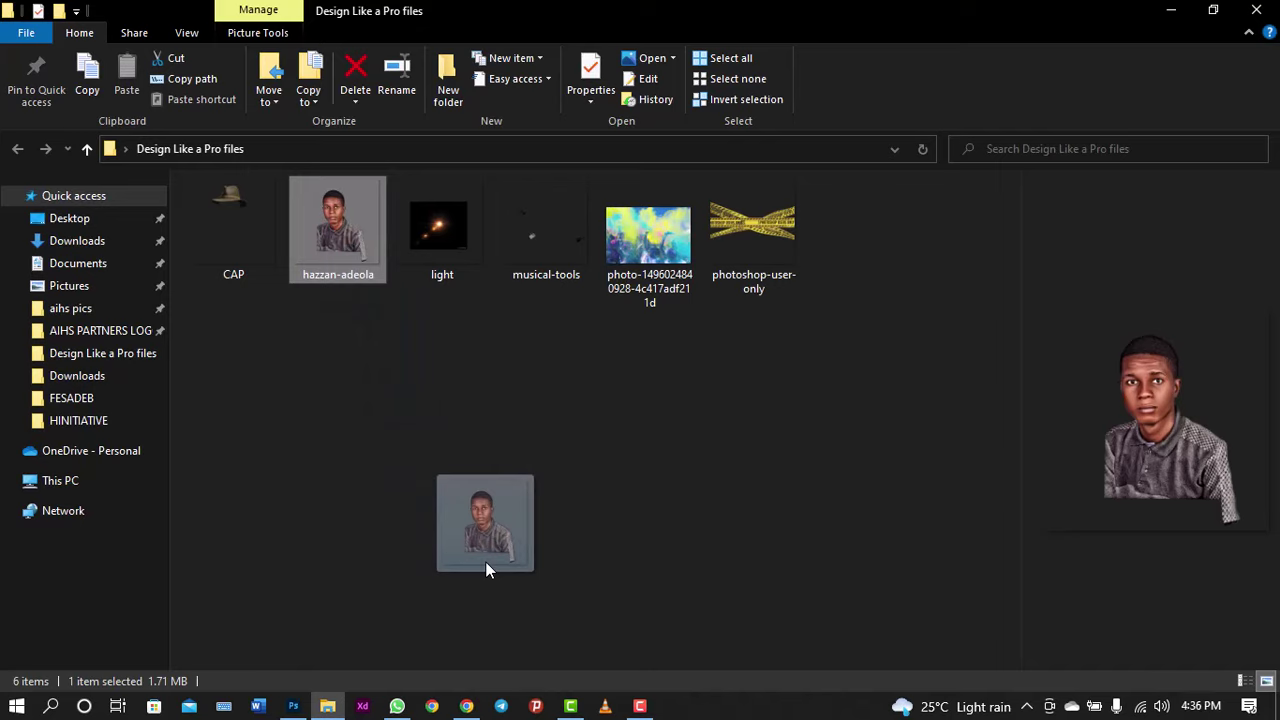
drag(487, 569, 367, 625)
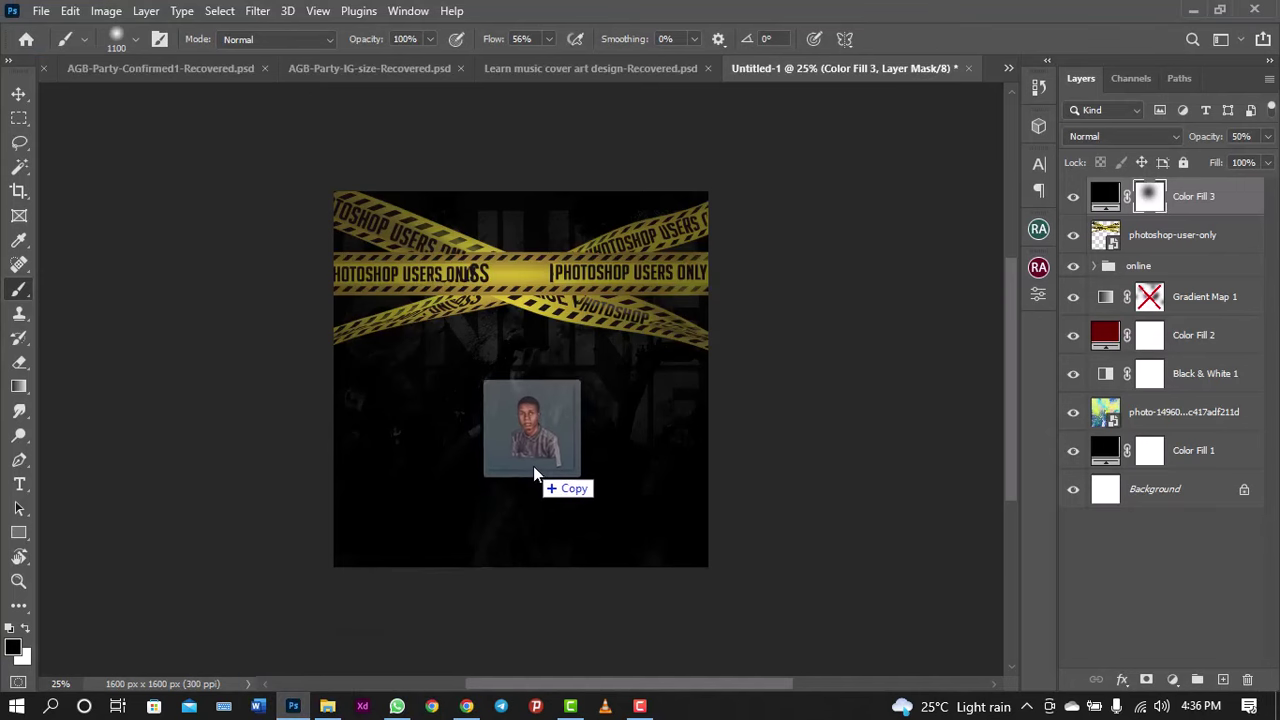
Step: Place the portrait on the cover at 24%, centred over the caution tape
drag(367, 628, 545, 466)
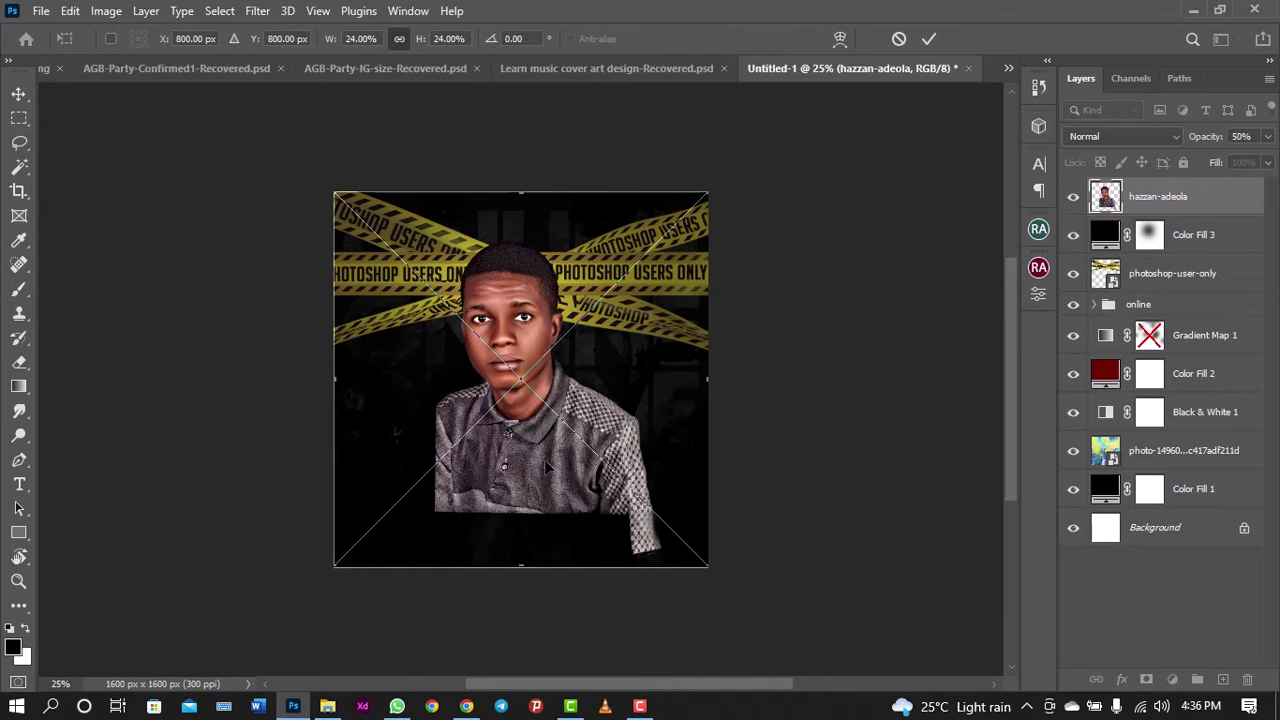
key(Return)
key(b)
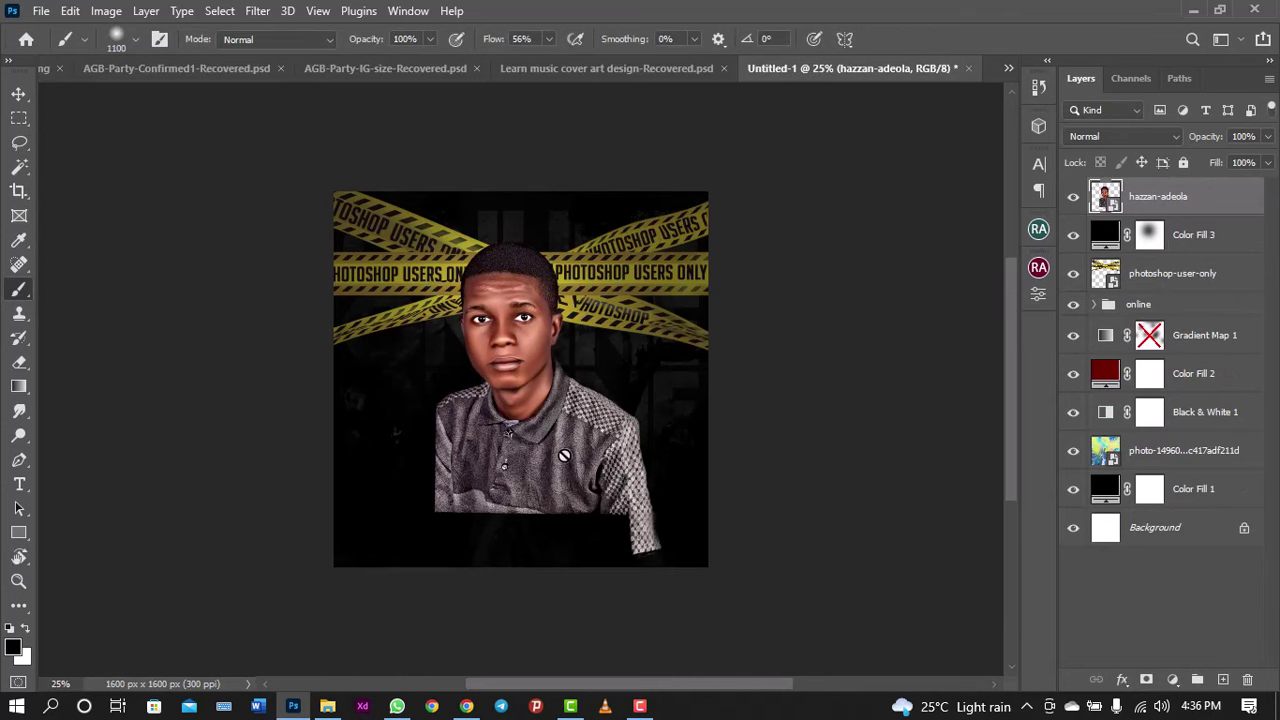
Step: Rasterize the portrait layer and switch to the Smudge tool
key(ctrl+plus)
key(ctrl+plus)
key(ctrl+plus)
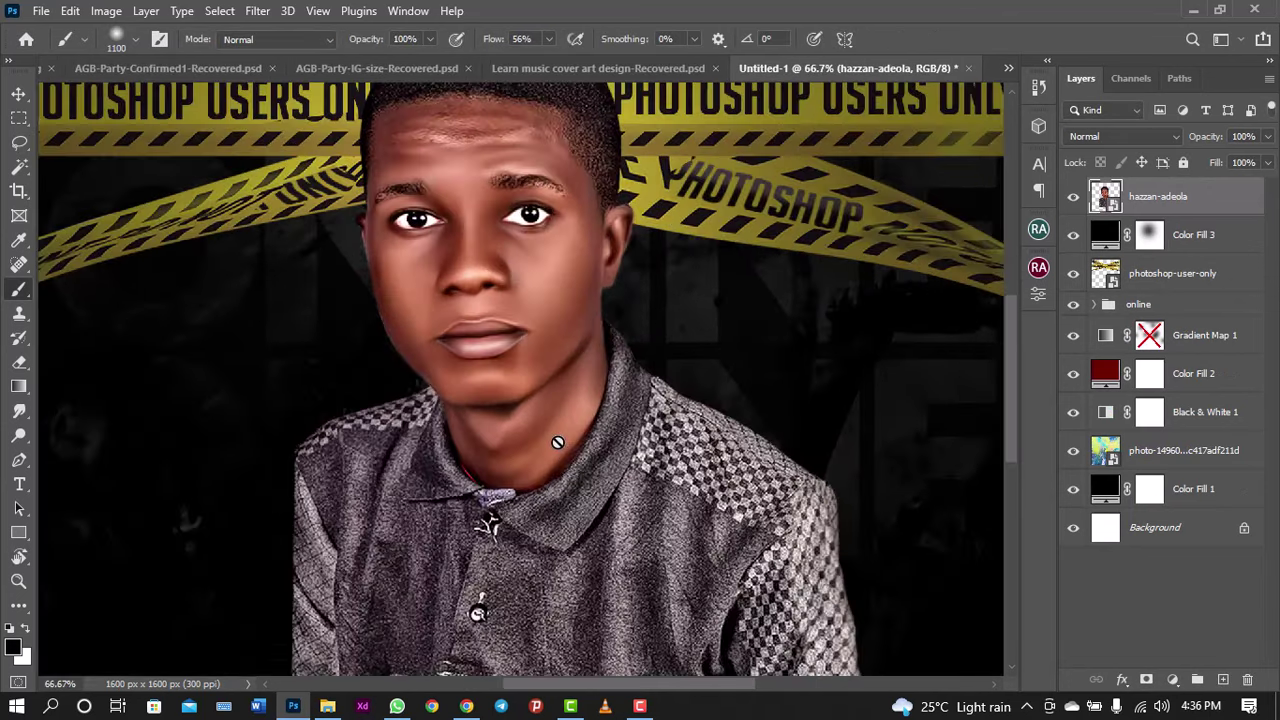
drag(1006, 322, 1006, 276)
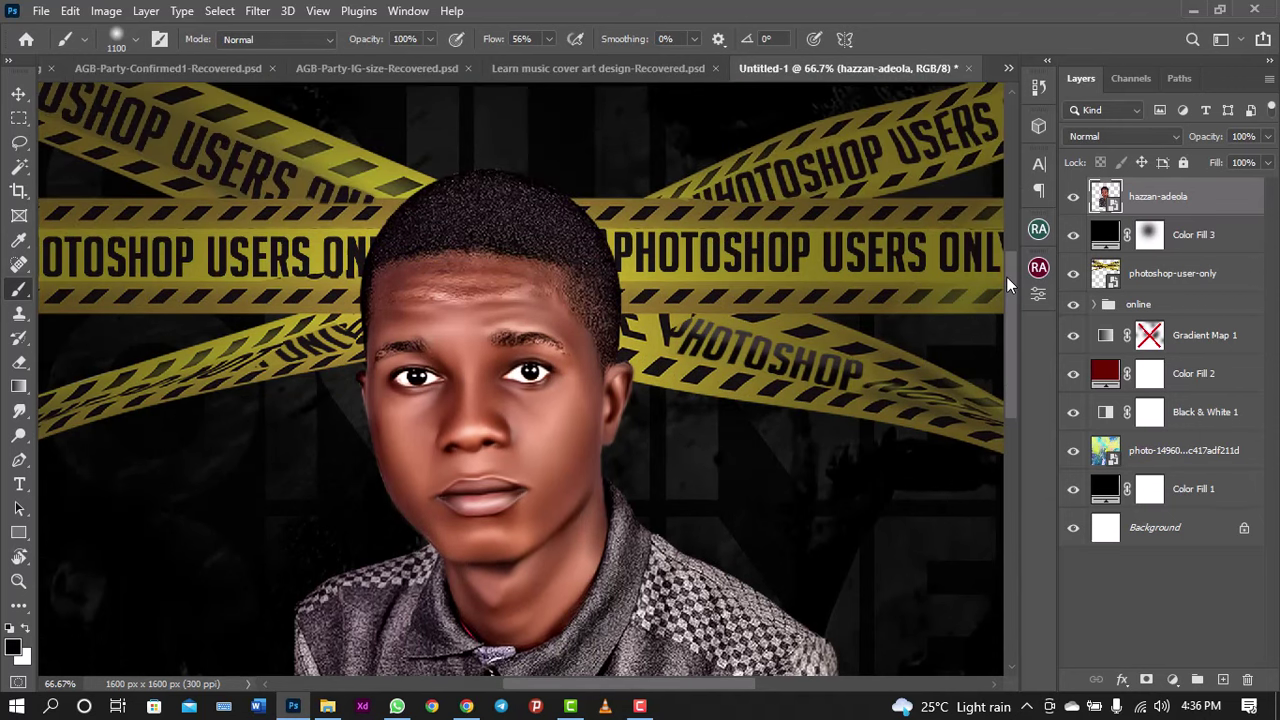
right_click(1218, 190)
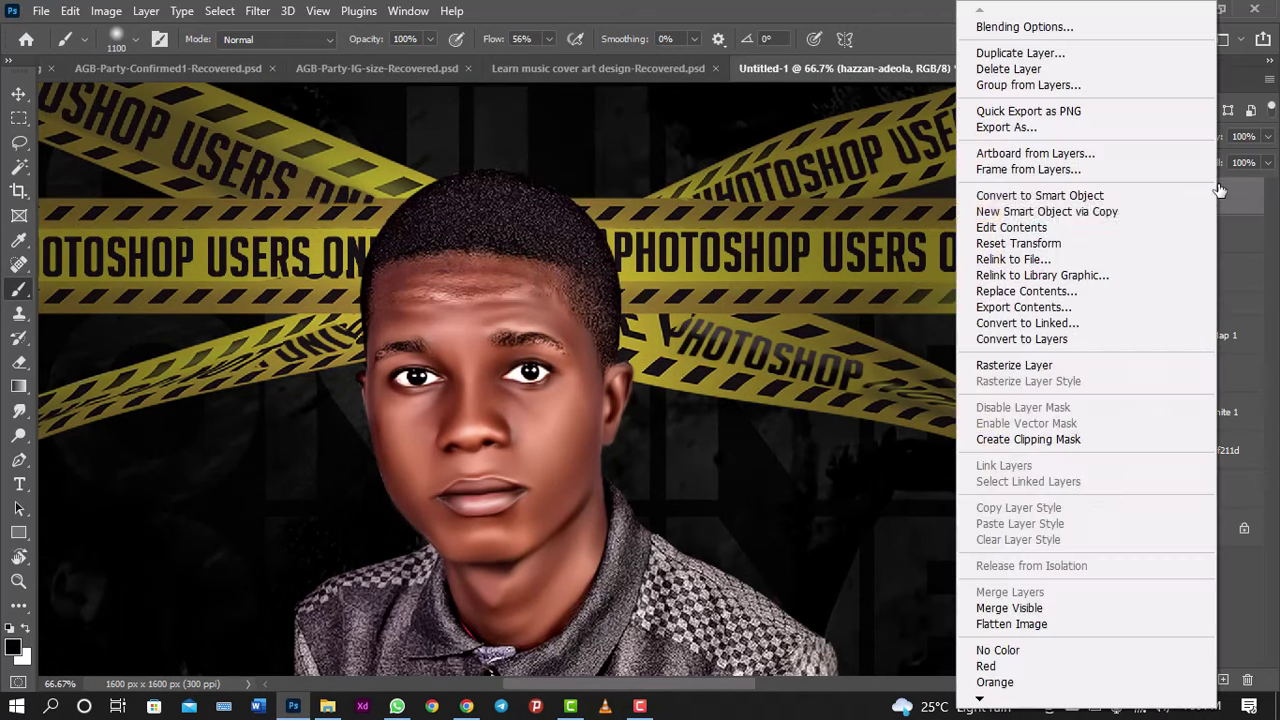
click(1020, 365)
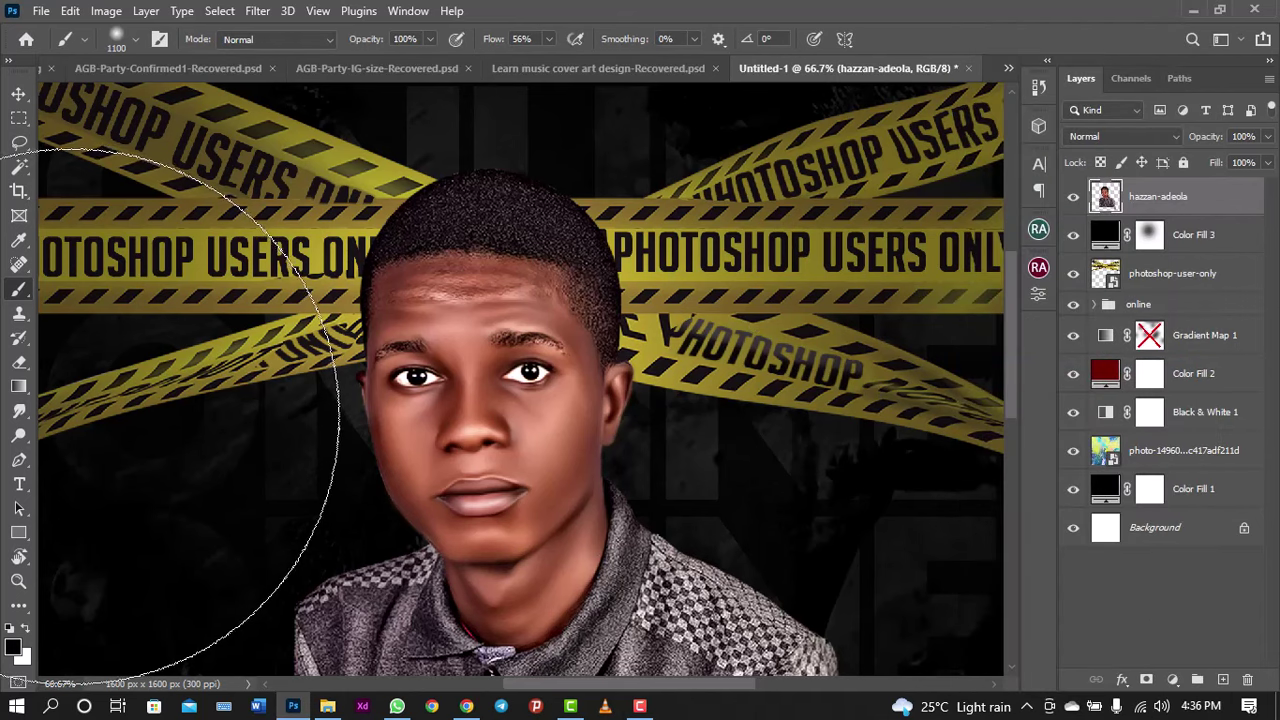
click(19, 410)
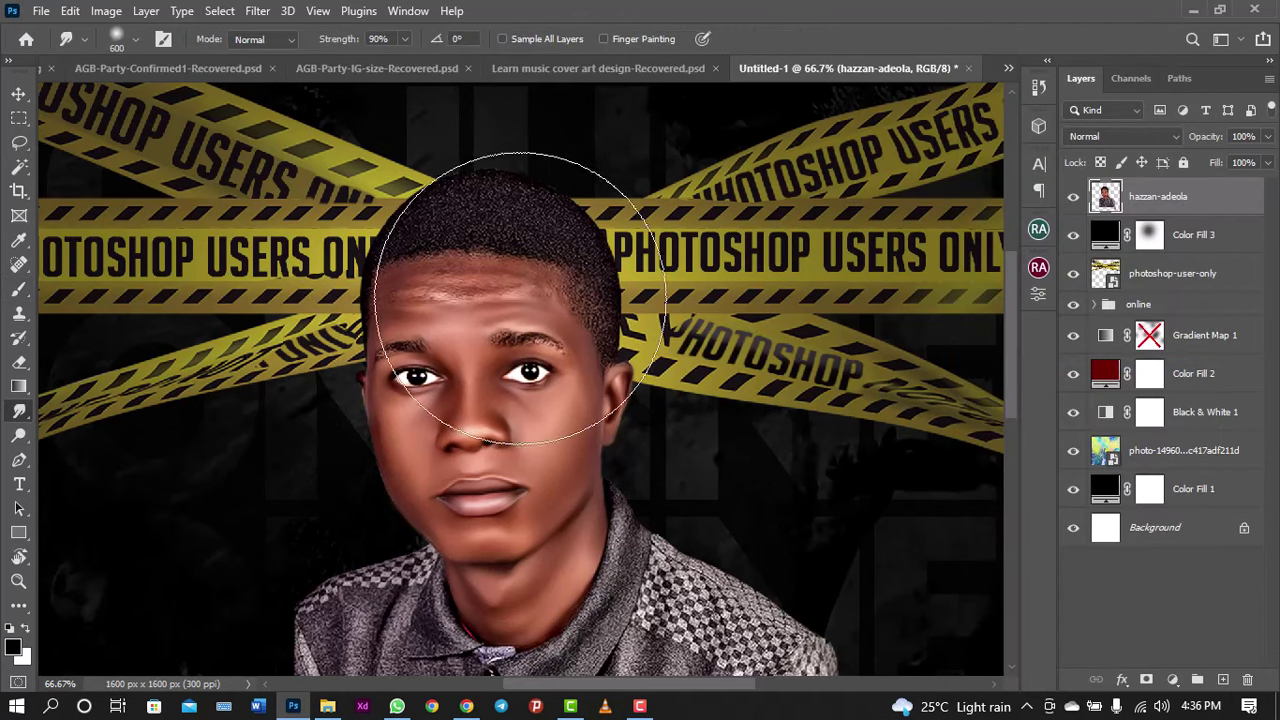
Step: Choose the Smoothing Smudge Brush preset from the Digital-Painting-All-Brush folder
key(bracketleft)
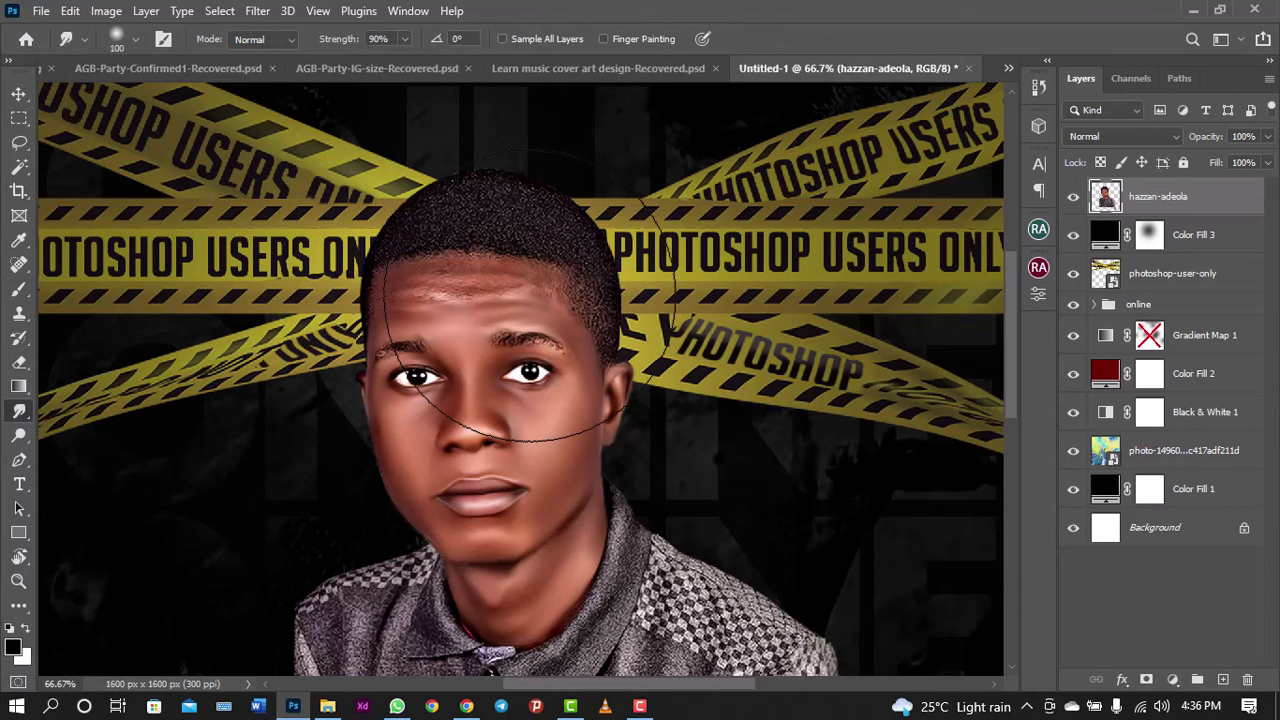
click(130, 40)
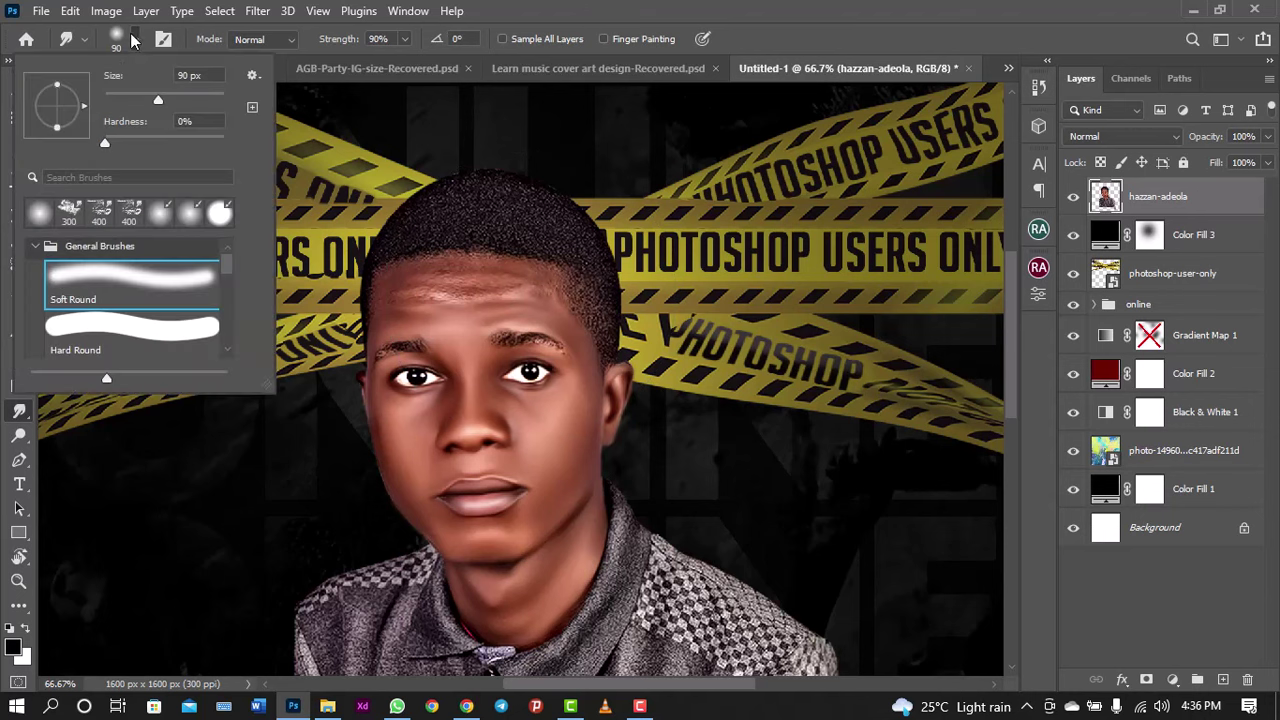
click(34, 246)
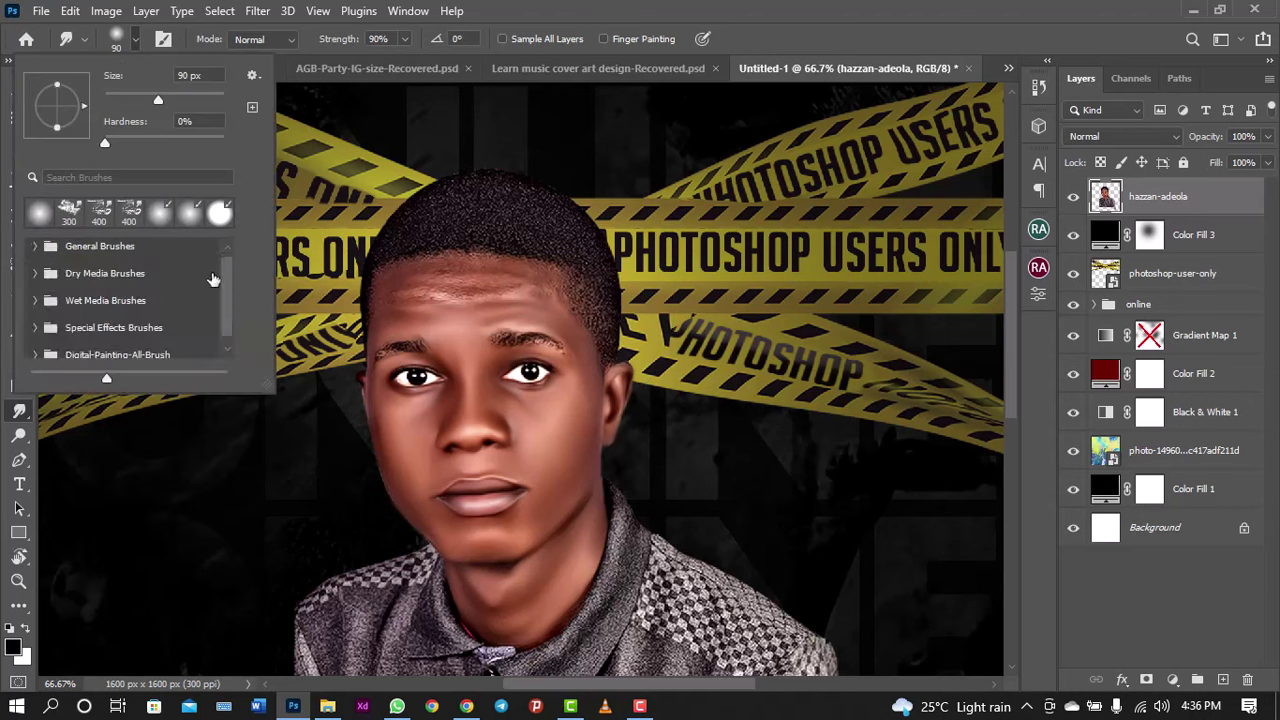
scroll(226, 315, down, 1)
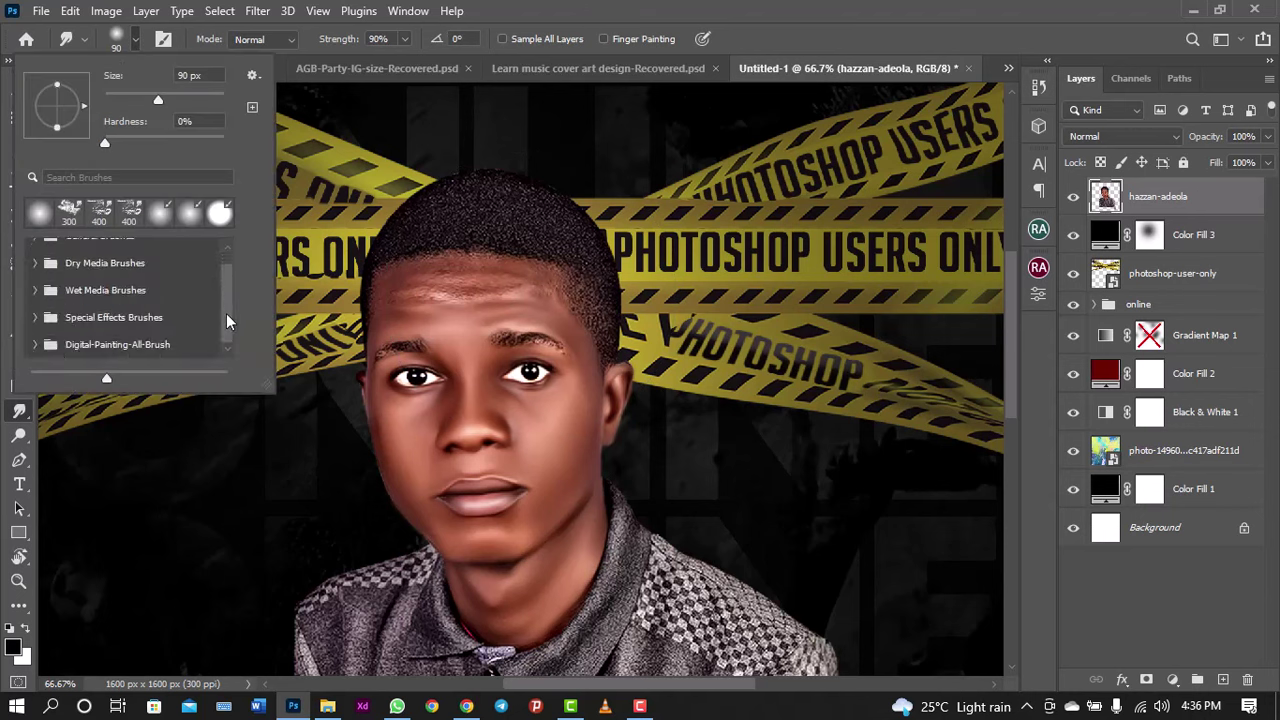
click(33, 343)
drag(231, 267, 225, 293)
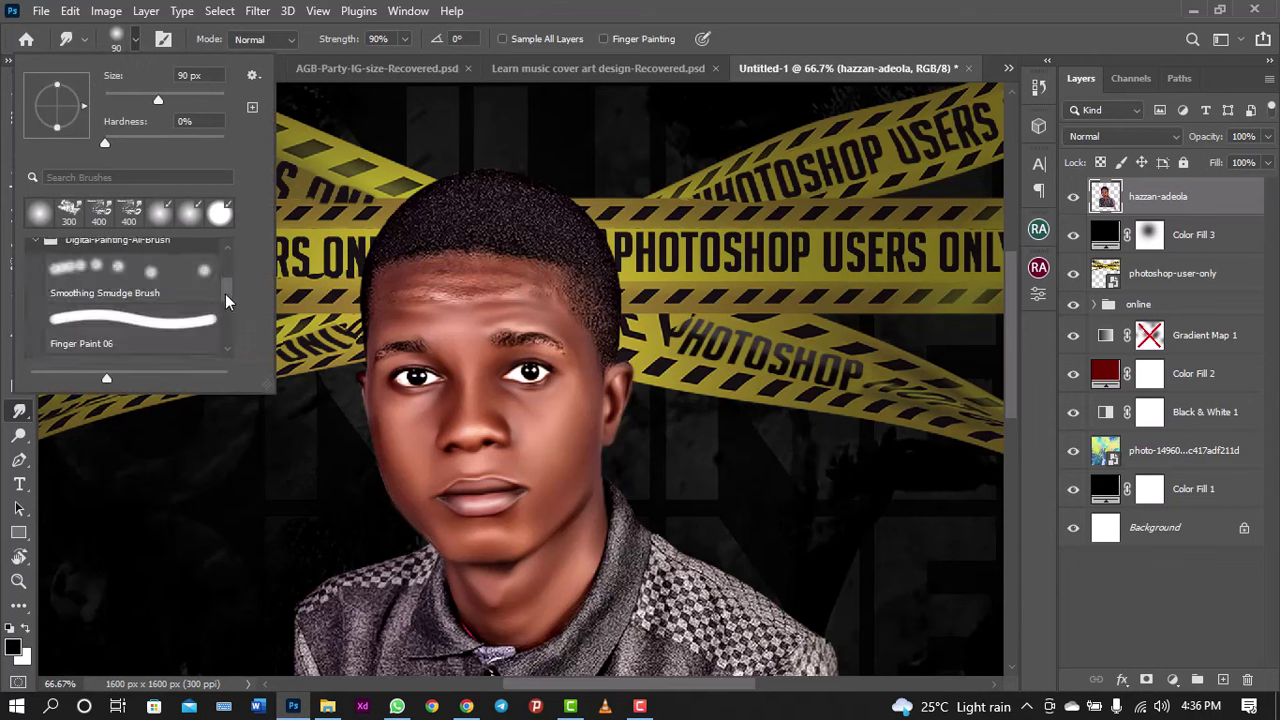
click(142, 285)
click(506, 203)
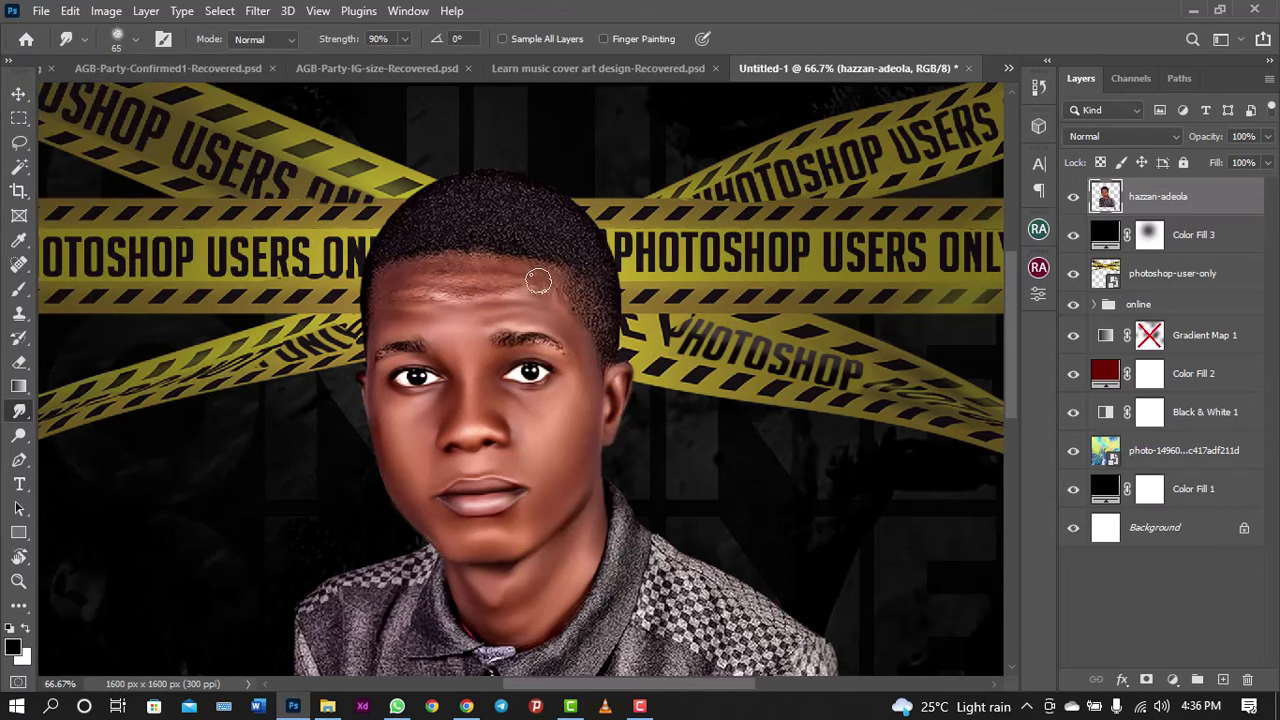
Step: At 19% smudge strength, smooth the forehead, hairline, cheek and chin skin
drag(538, 281, 522, 287)
drag(405, 40, 342, 60)
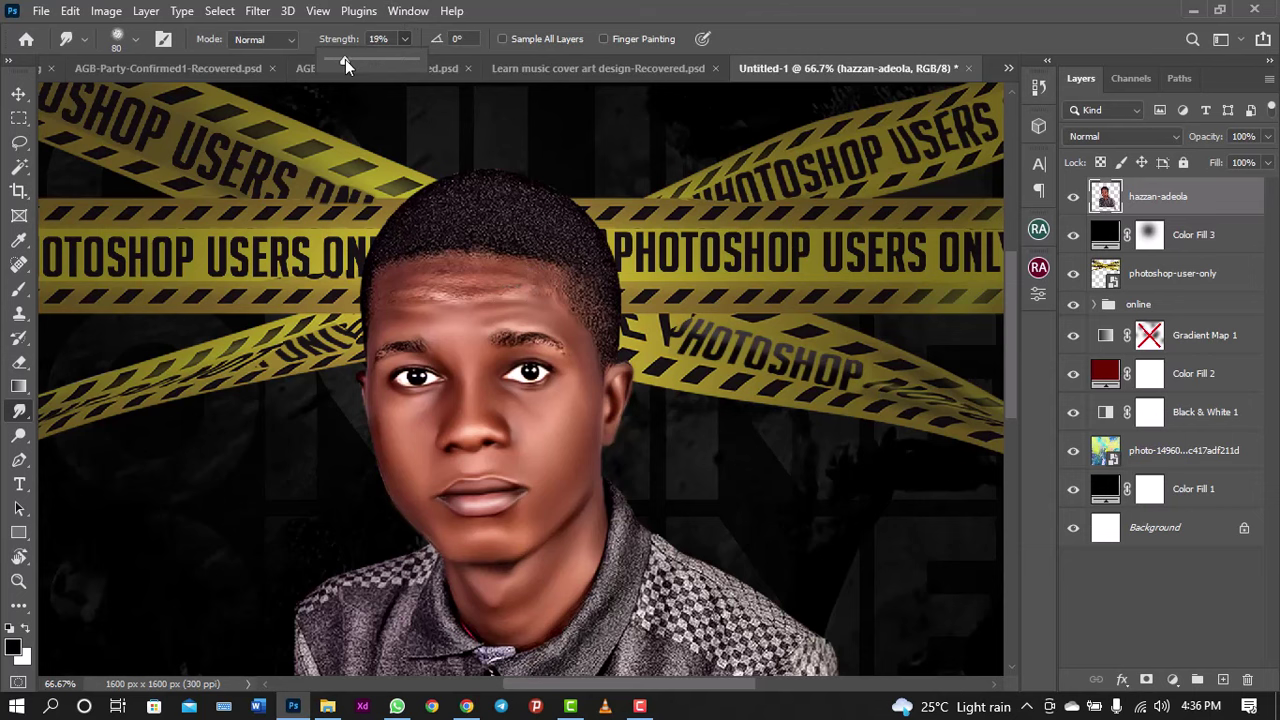
drag(345, 59, 351, 59)
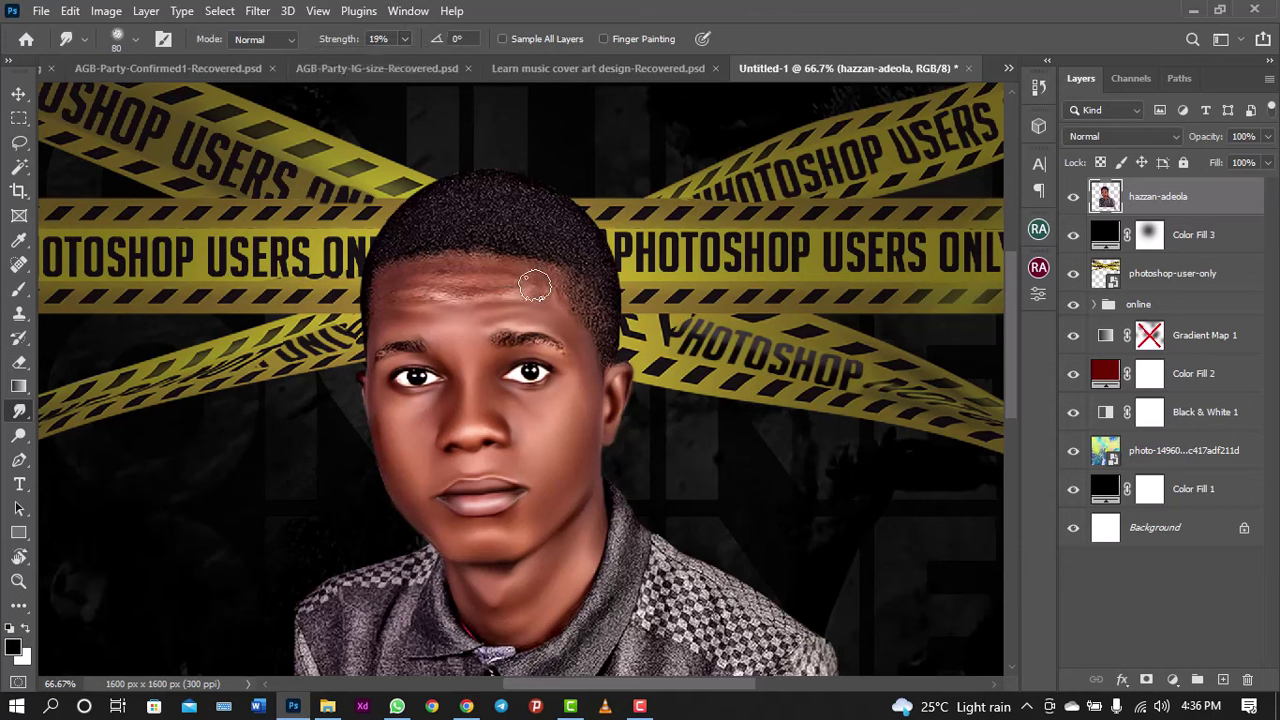
mouse_move(534, 286)
mouse_down()
mouse_move(543, 280)
mouse_move(443, 266)
mouse_move(415, 280)
mouse_move(455, 283)
mouse_move(386, 306)
mouse_move(398, 281)
mouse_move(468, 292)
mouse_move(423, 271)
mouse_move(434, 266)
mouse_move(509, 272)
mouse_move(537, 289)
mouse_move(394, 294)
mouse_move(408, 318)
mouse_move(424, 314)
mouse_move(380, 324)
mouse_move(430, 310)
mouse_move(543, 314)
mouse_move(523, 271)
mouse_move(429, 269)
mouse_move(398, 287)
mouse_up()
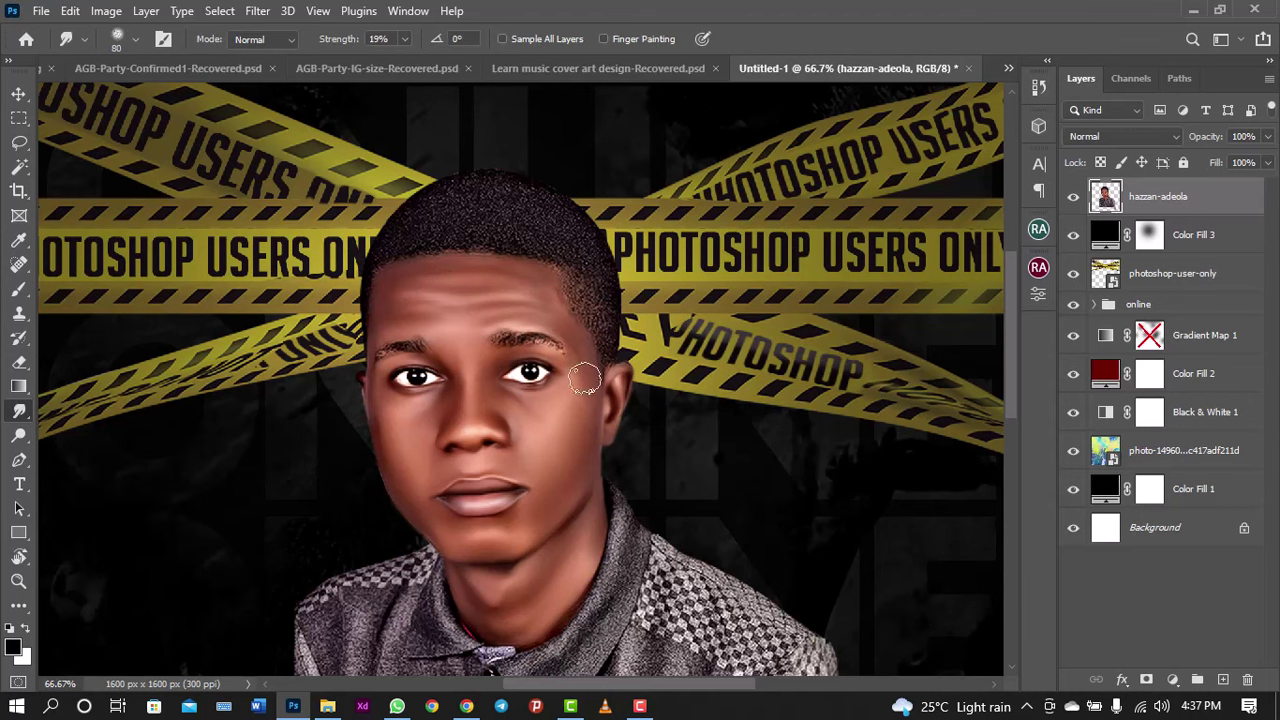
drag(586, 371, 582, 401)
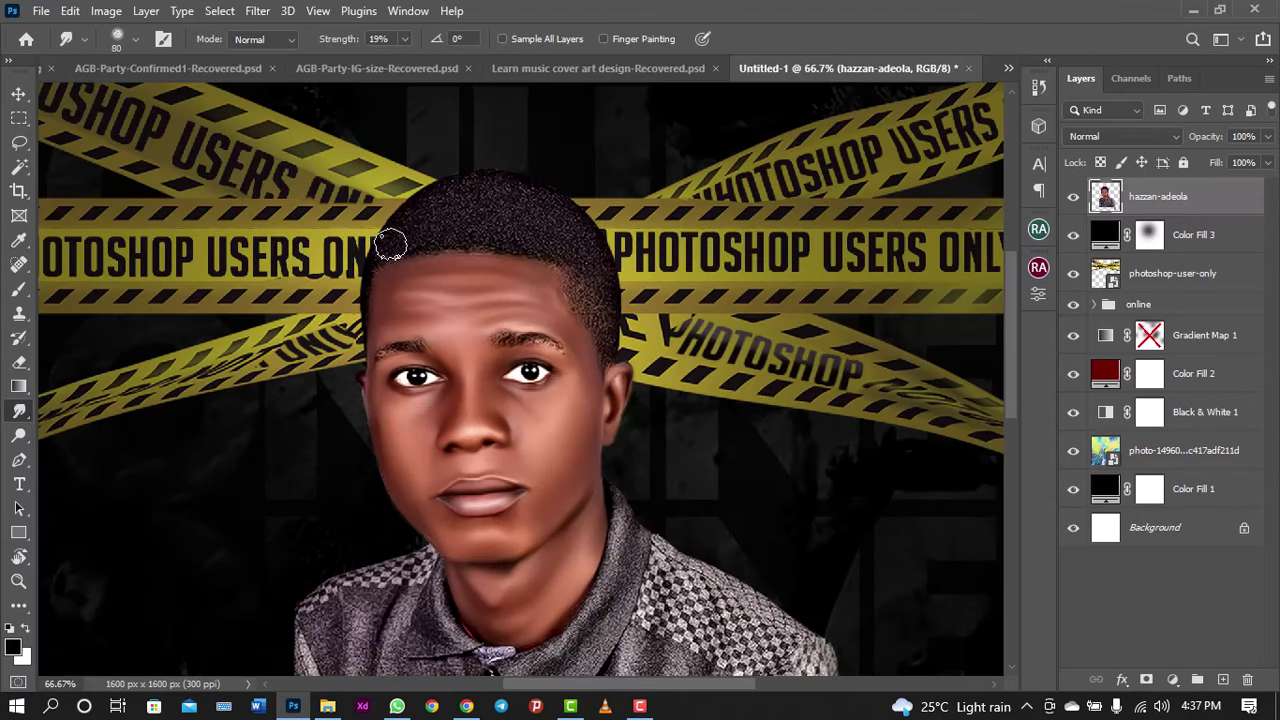
mouse_move(391, 243)
mouse_down()
mouse_move(380, 306)
mouse_move(443, 277)
mouse_move(391, 297)
mouse_move(508, 274)
mouse_move(543, 303)
mouse_up()
mouse_move(585, 384)
mouse_down()
mouse_move(586, 434)
mouse_move(535, 508)
mouse_up()
Step: Zoom in and out to compare the retouched face against the whole cover
key(ctrl+minus)
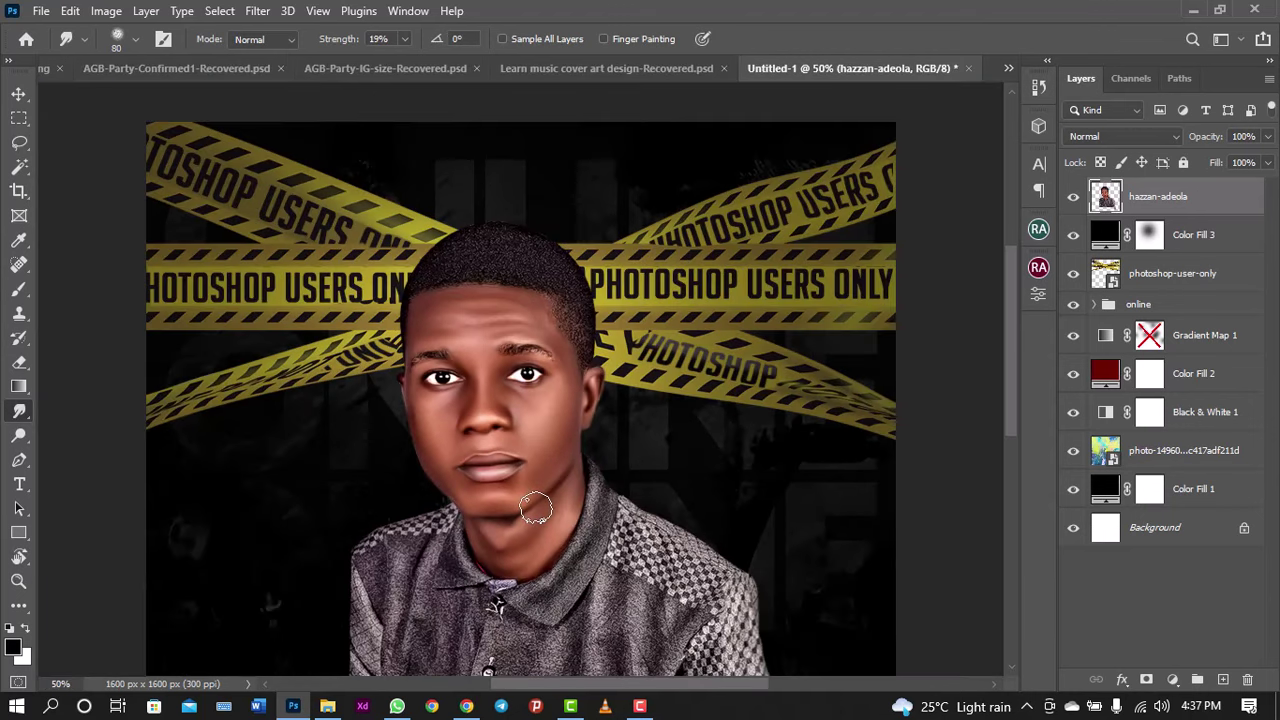
key(ctrl+minus)
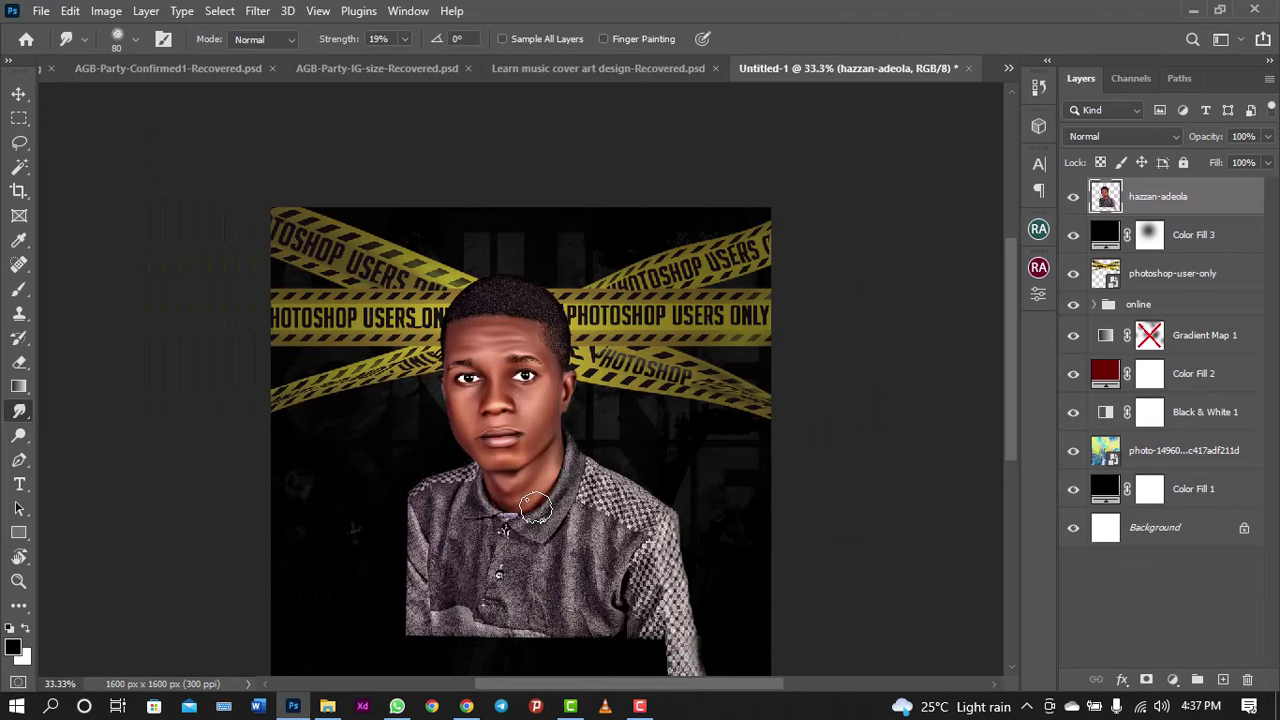
key(ctrl+plus)
key(ctrl+minus)
key(ctrl+minus)
key(ctrl+minus)
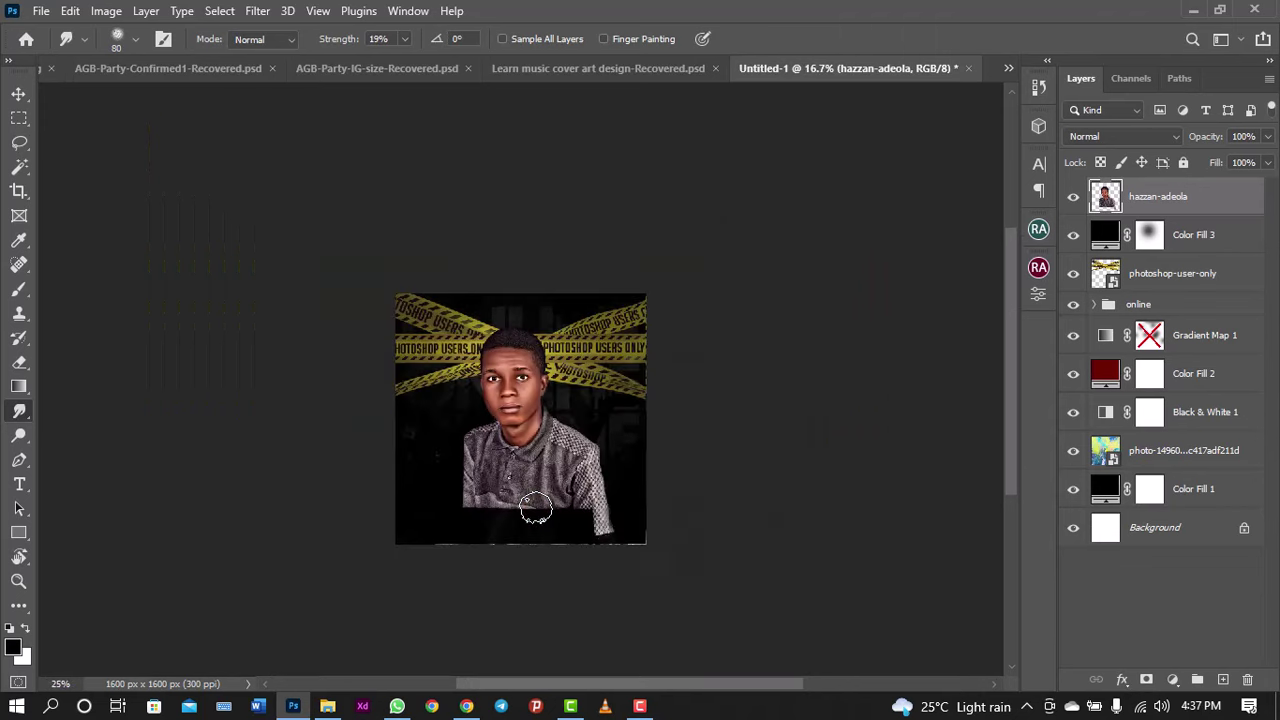
key(ctrl+plus)
key(ctrl+plus)
key(ctrl+plus)
key(ctrl+minus)
key(ctrl+minus)
key(ctrl+plus)
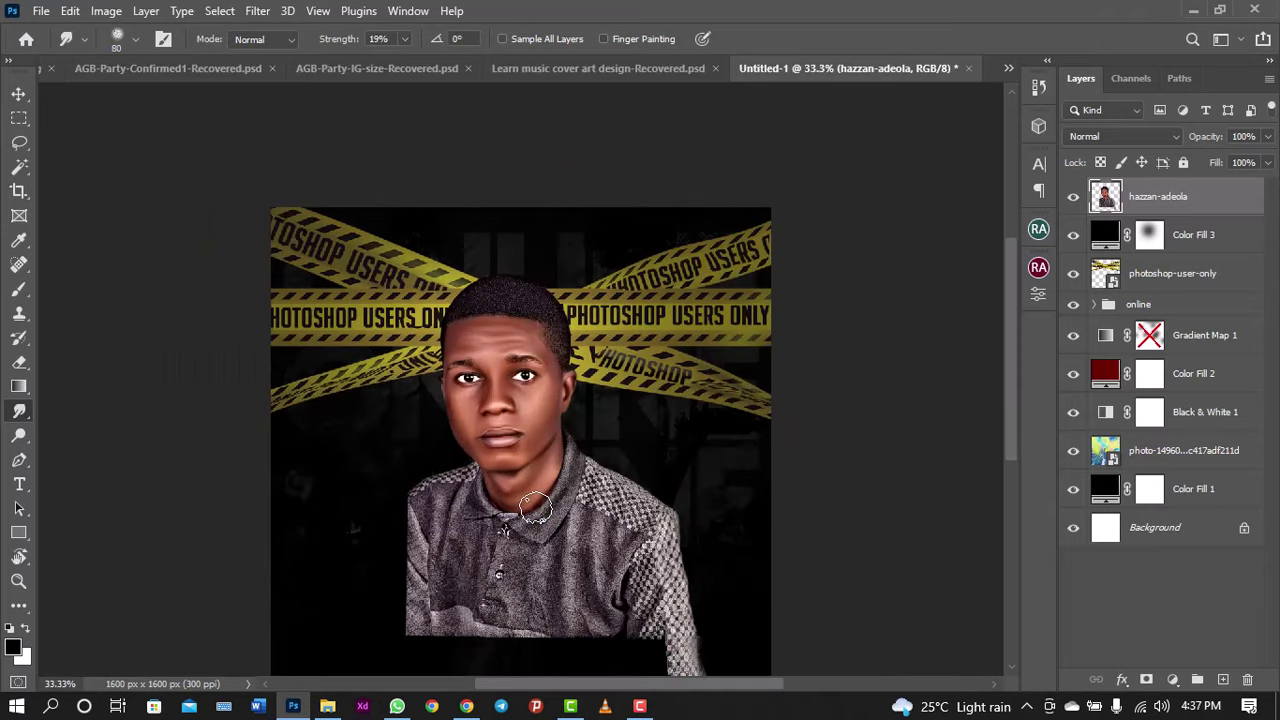
key(ctrl+minus)
key(ctrl+plus)
key(ctrl+plus)
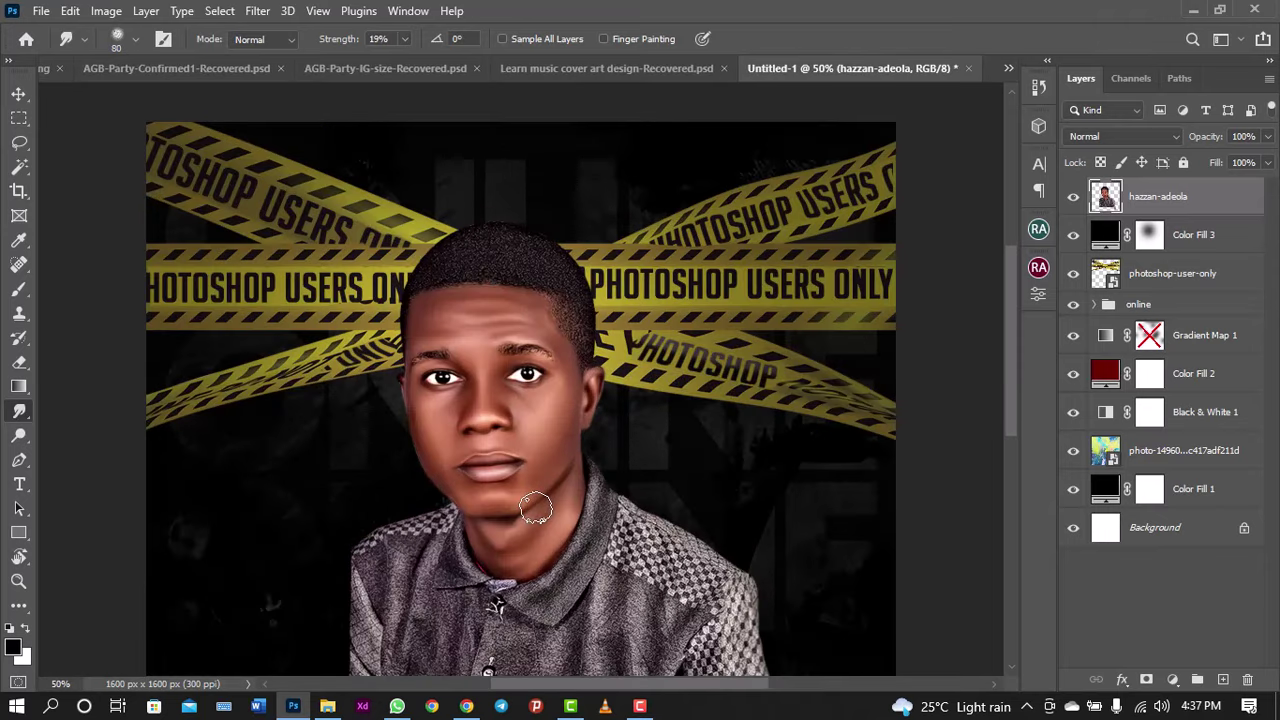
key(ctrl+plus)
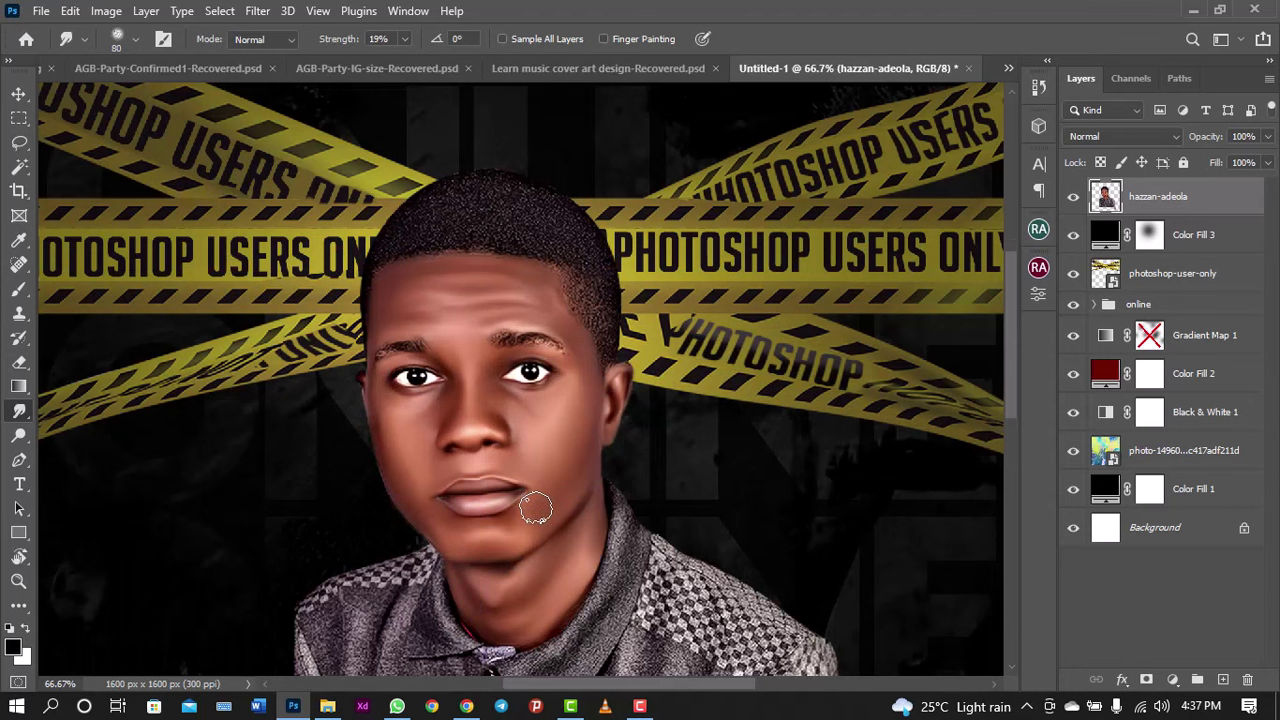
key(ctrl+minus)
key(ctrl+minus)
key(ctrl+minus)
key(ctrl+plus)
key(ctrl+plus)
key(ctrl+plus)
key(ctrl+minus)
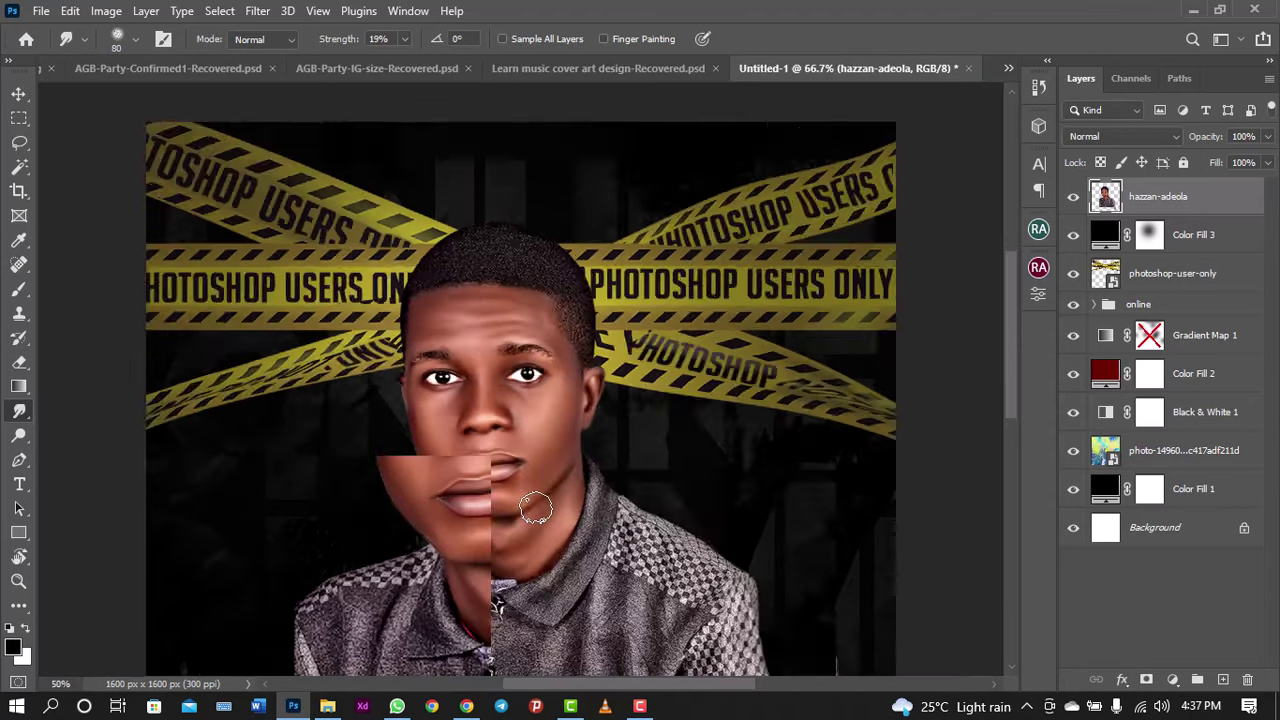
key(ctrl+minus)
key(ctrl+minus)
key(ctrl+plus)
key(ctrl+plus)
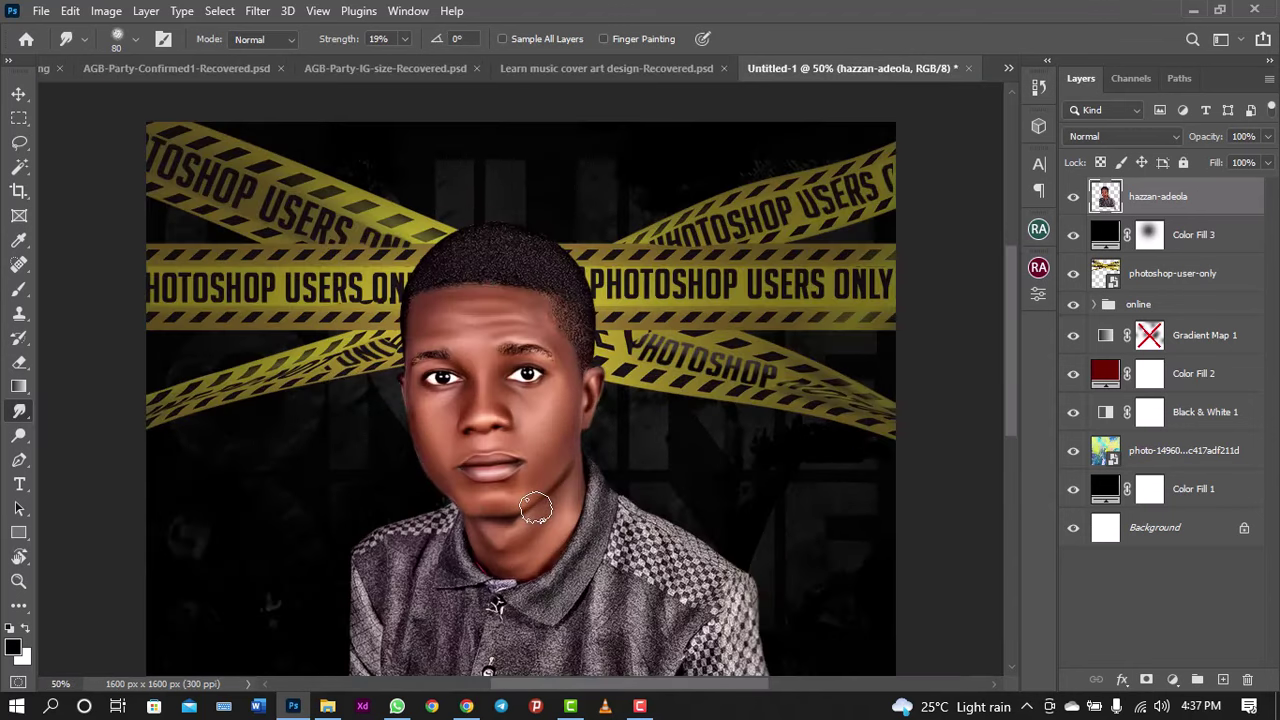
key(ctrl+minus)
key(ctrl+minus)
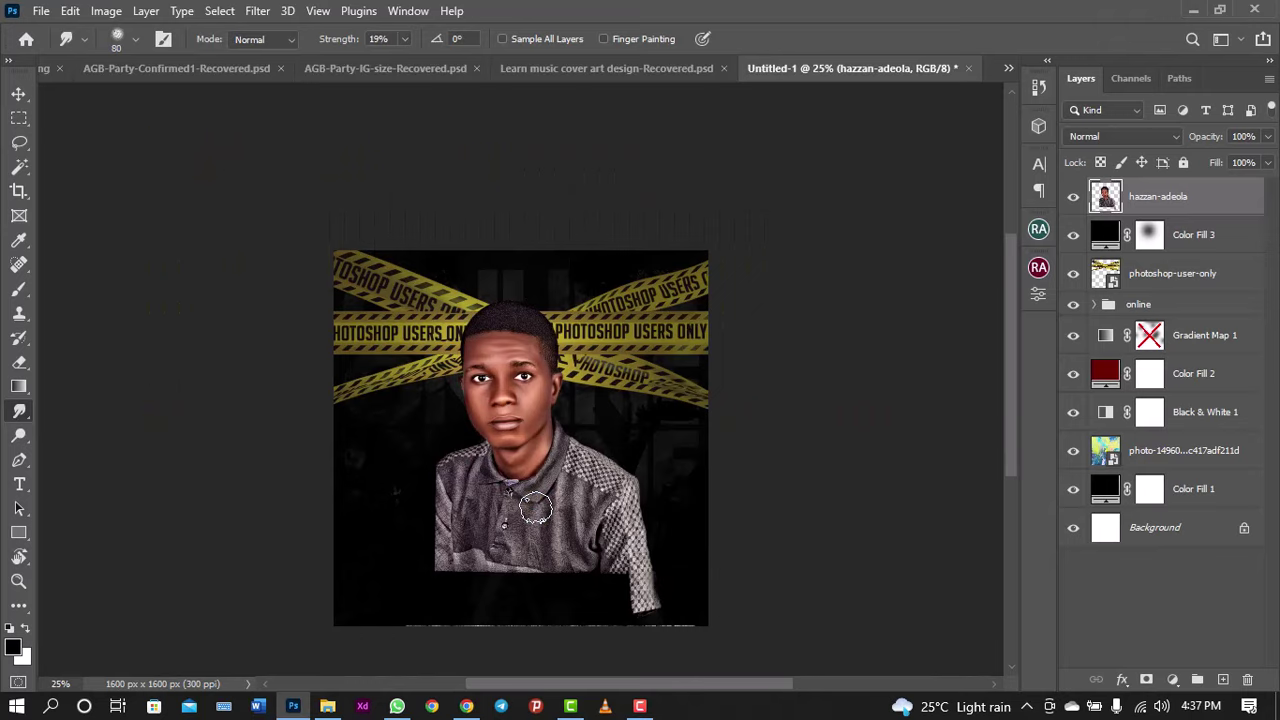
Step: Add a Levels adjustment clipped to the portrait, lightening its highlights slightly
click(1172, 679)
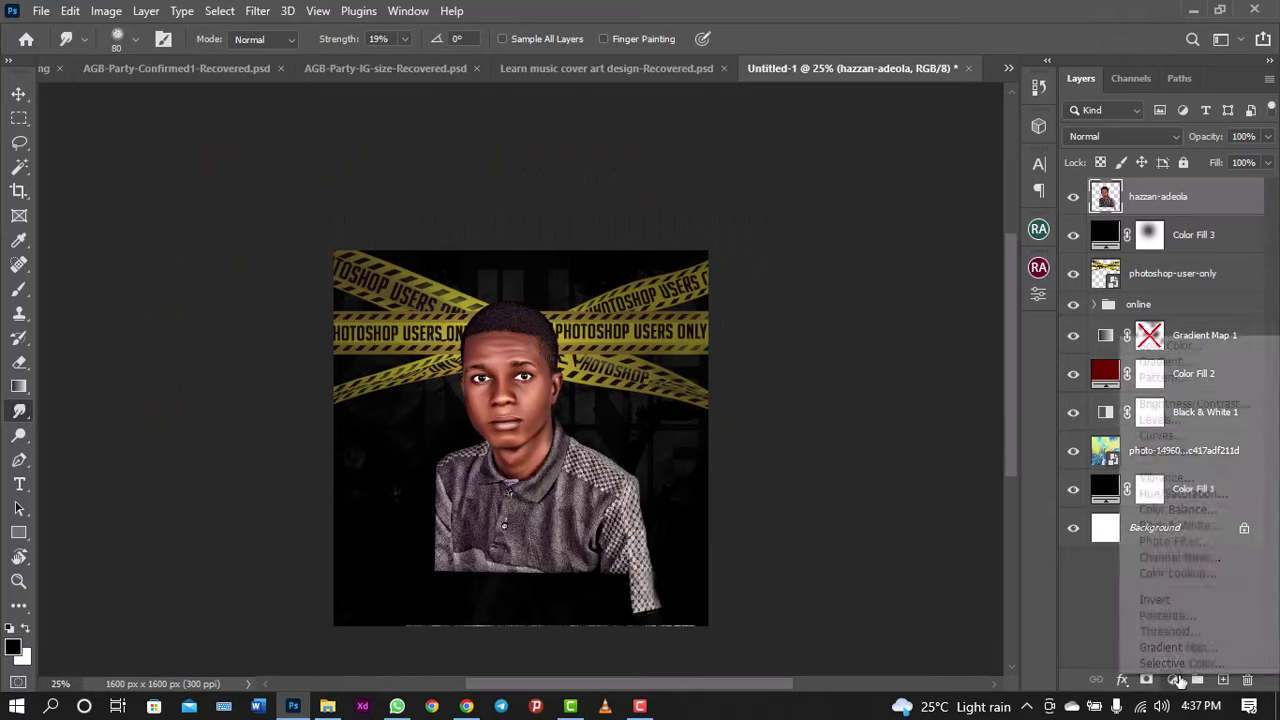
click(1190, 423)
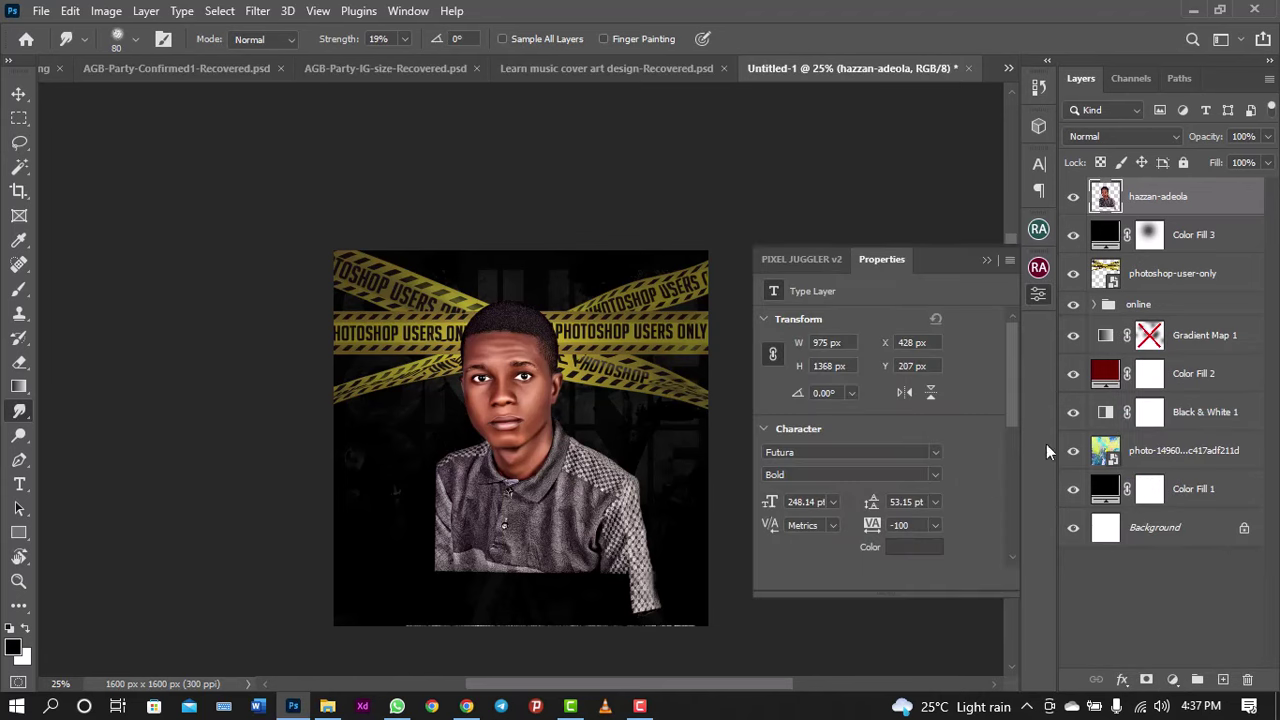
click(877, 578)
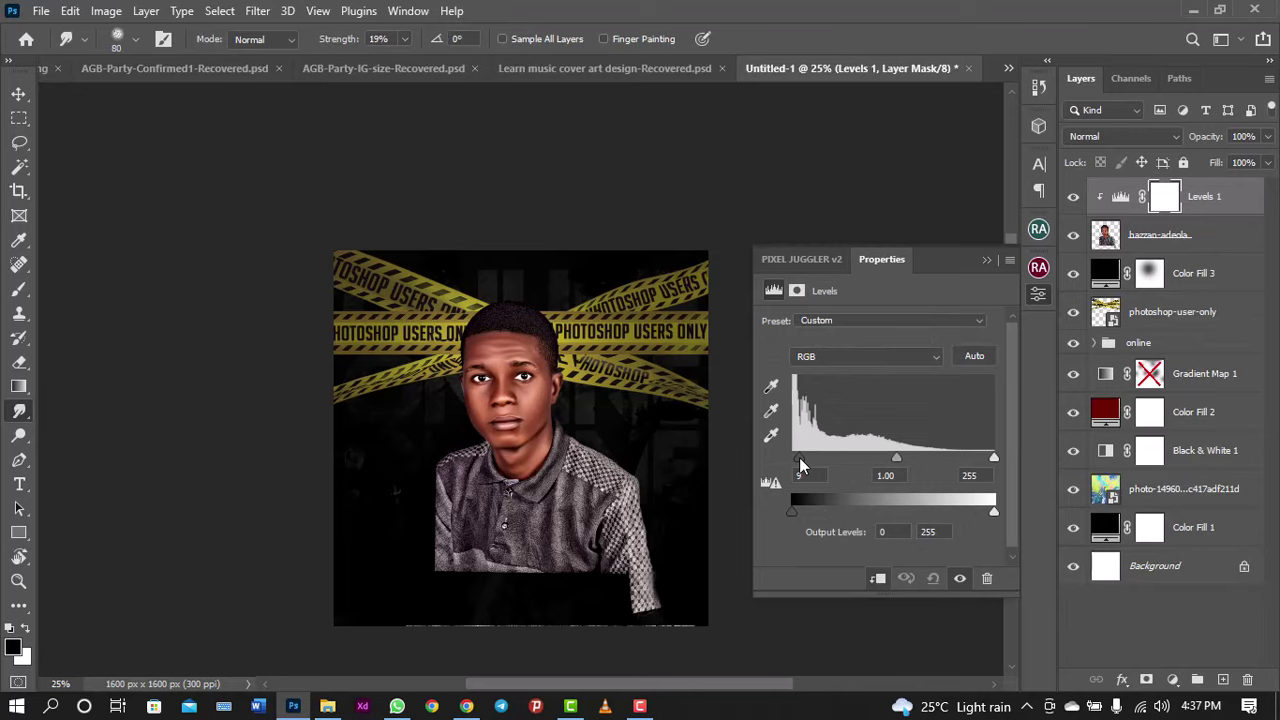
drag(997, 463, 986, 463)
click(1036, 295)
Step: Add a clipped Gradient Map 2 below Levels to turn the portrait greyscale
key(ctrl+plus)
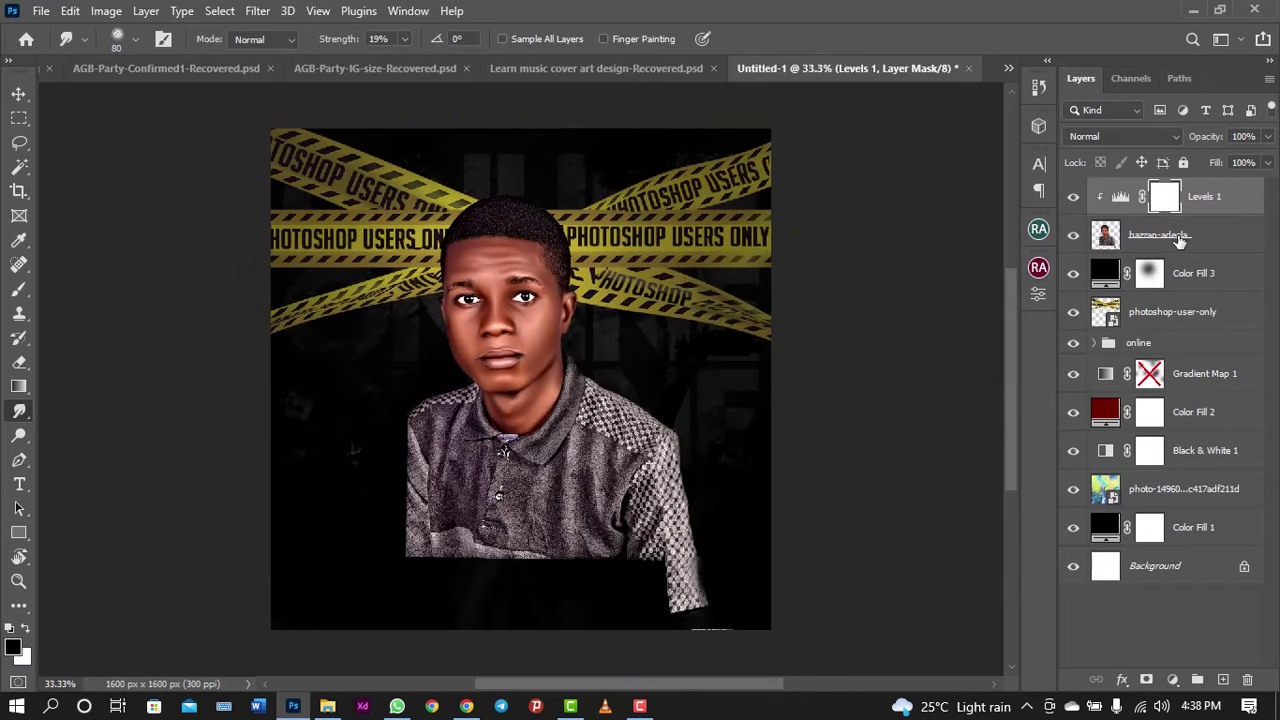
click(1180, 241)
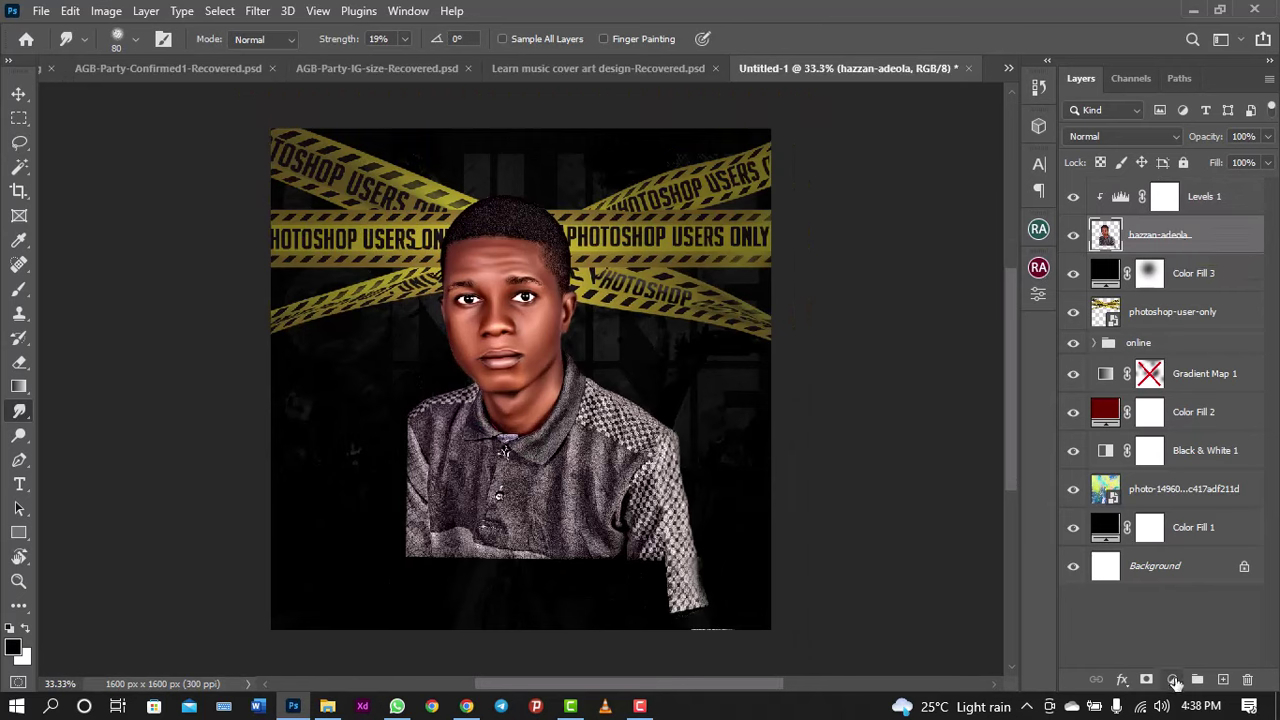
click(1174, 680)
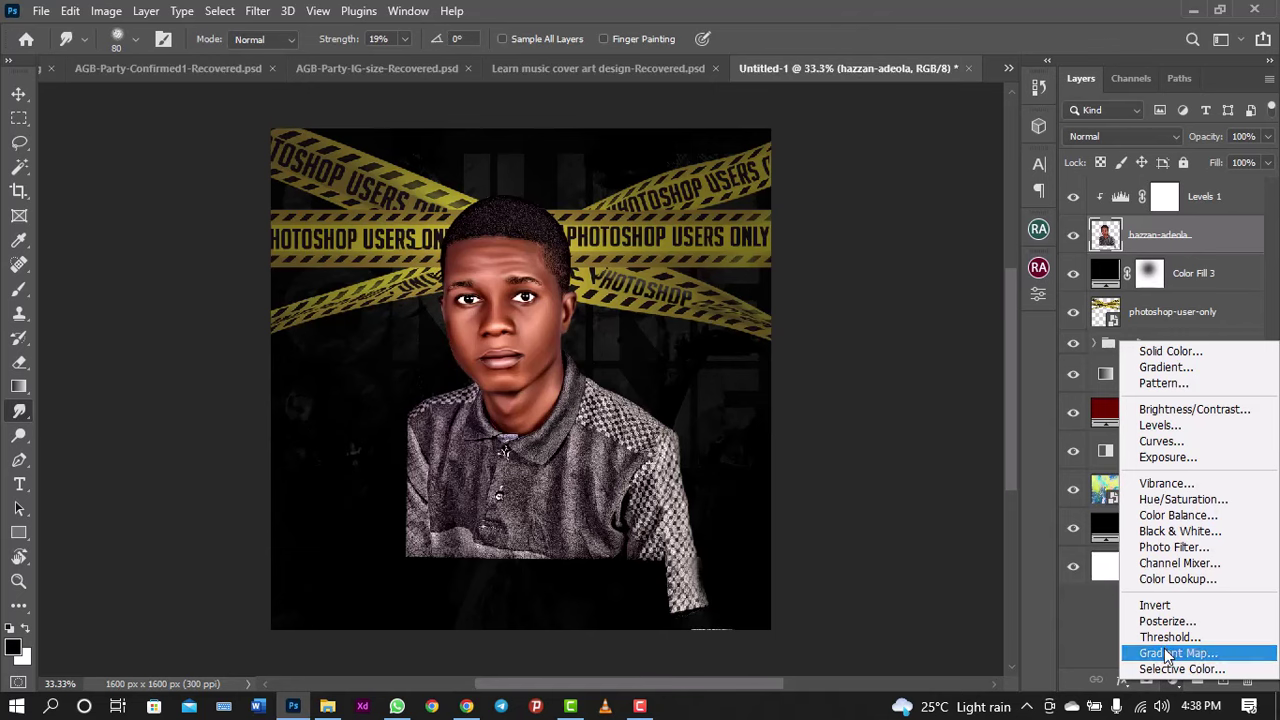
click(1166, 653)
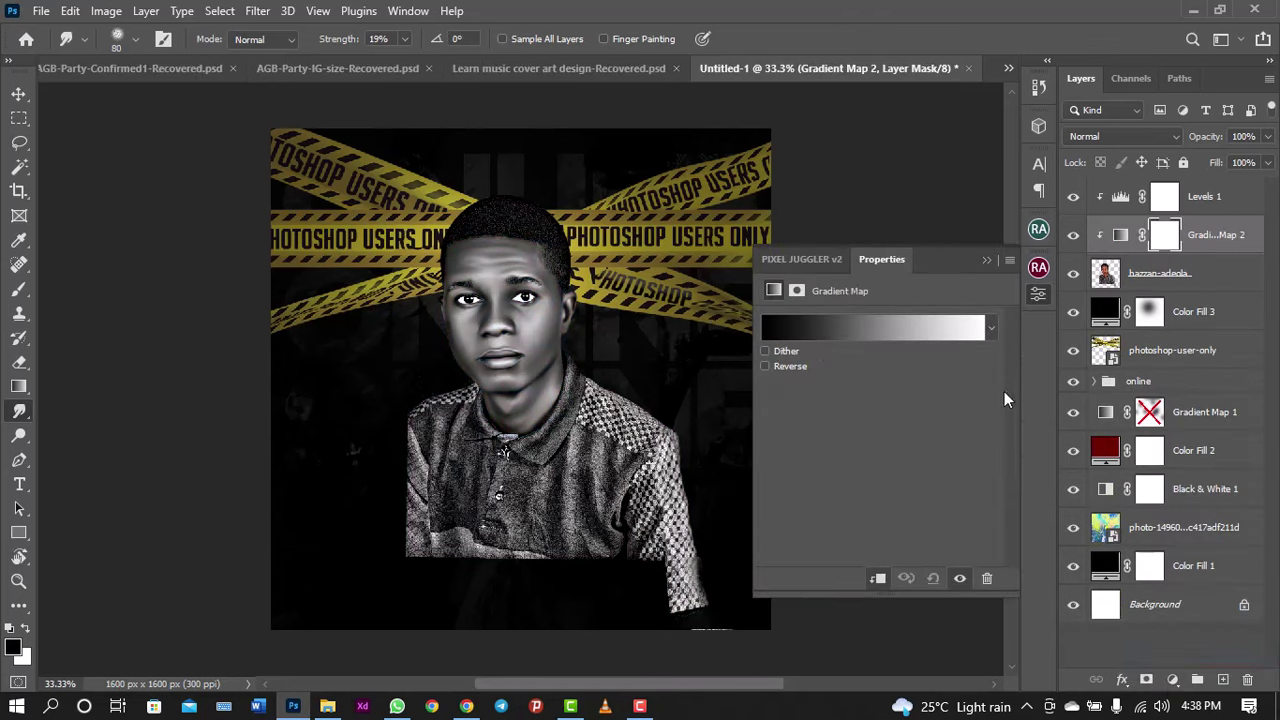
Step: Set the Levels input to 9/1.00/224 to brighten the portrait further
click(1126, 198)
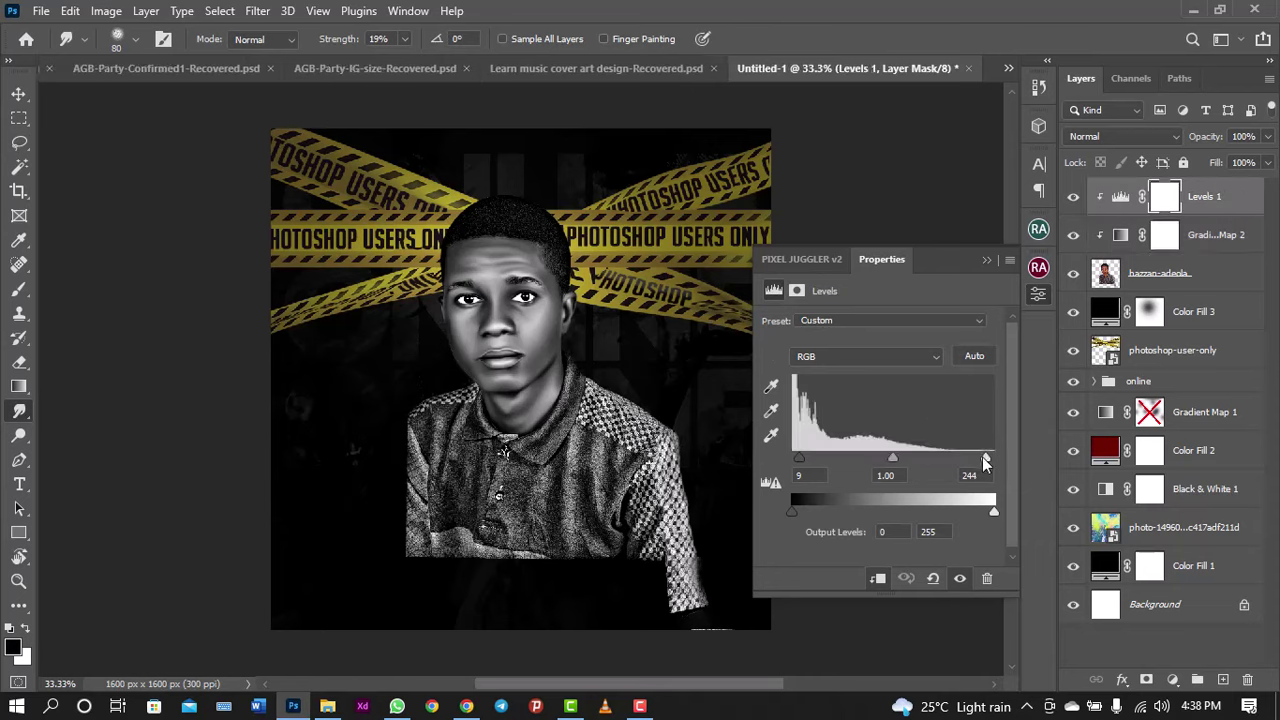
drag(984, 460, 968, 460)
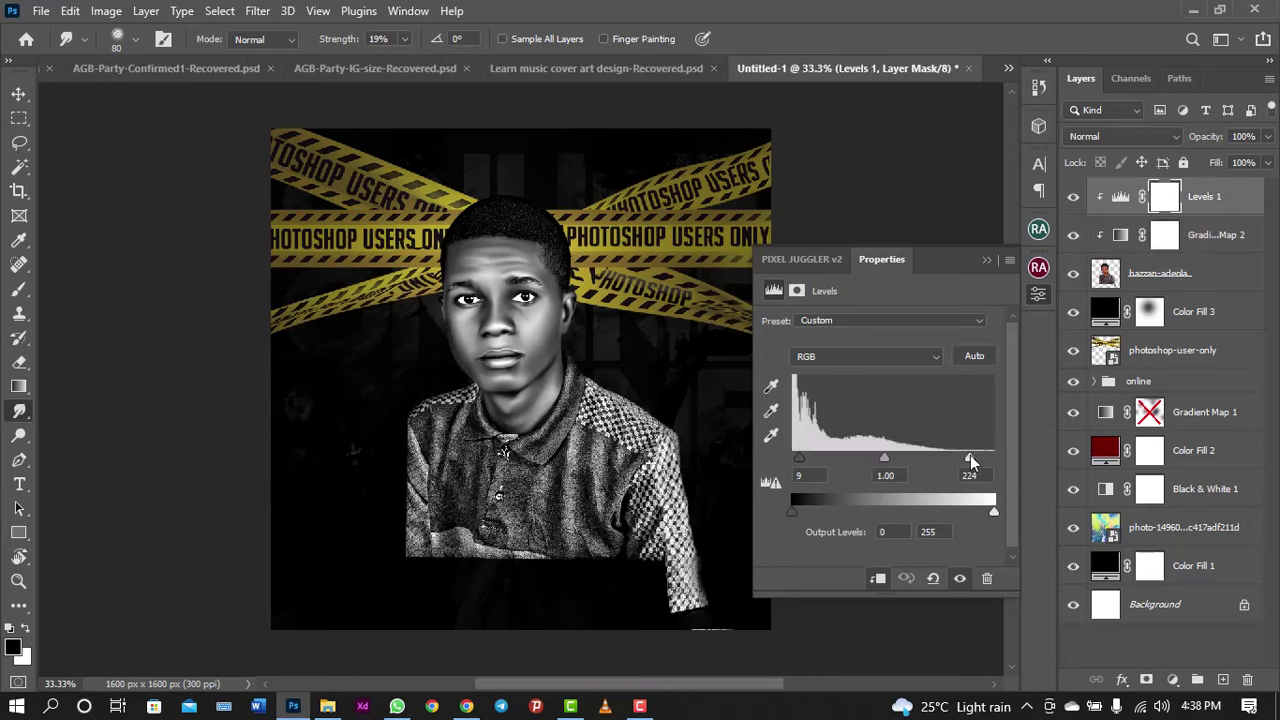
click(1044, 292)
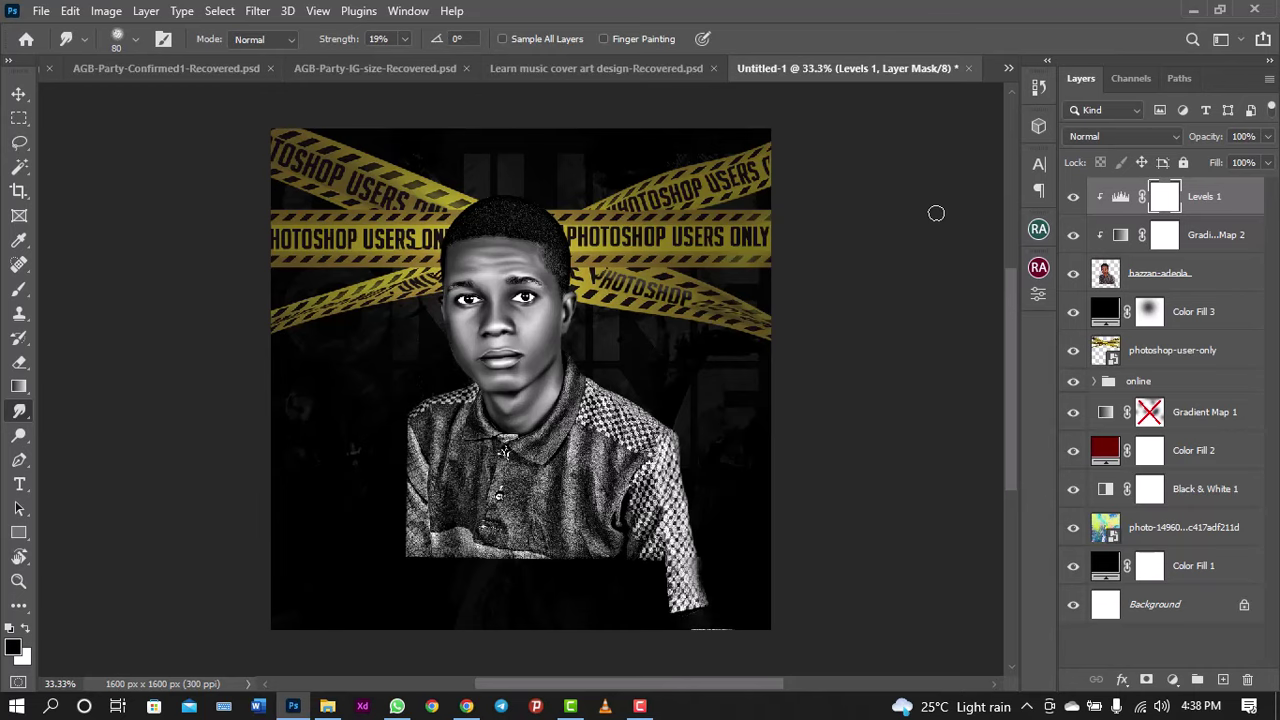
Step: Duplicate photo, Black & White 1 and Color Fill 2 into one smart object at the top
click(1218, 535)
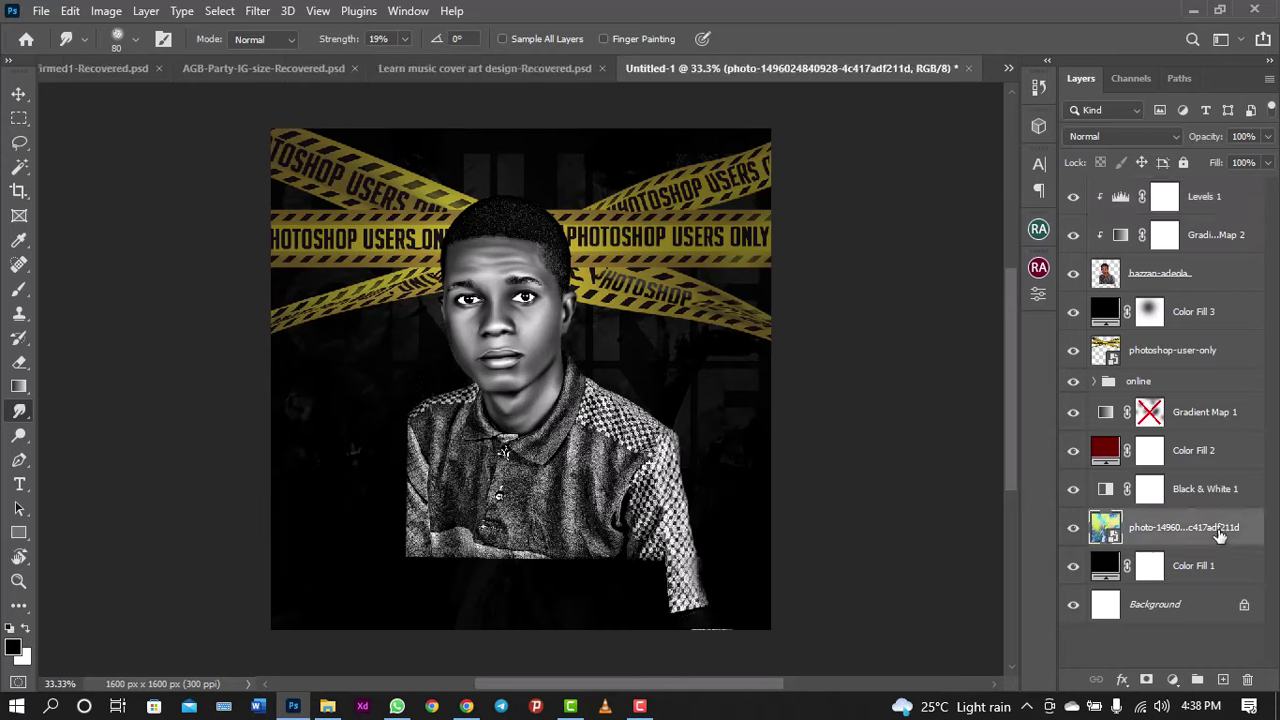
shift+click(1213, 452)
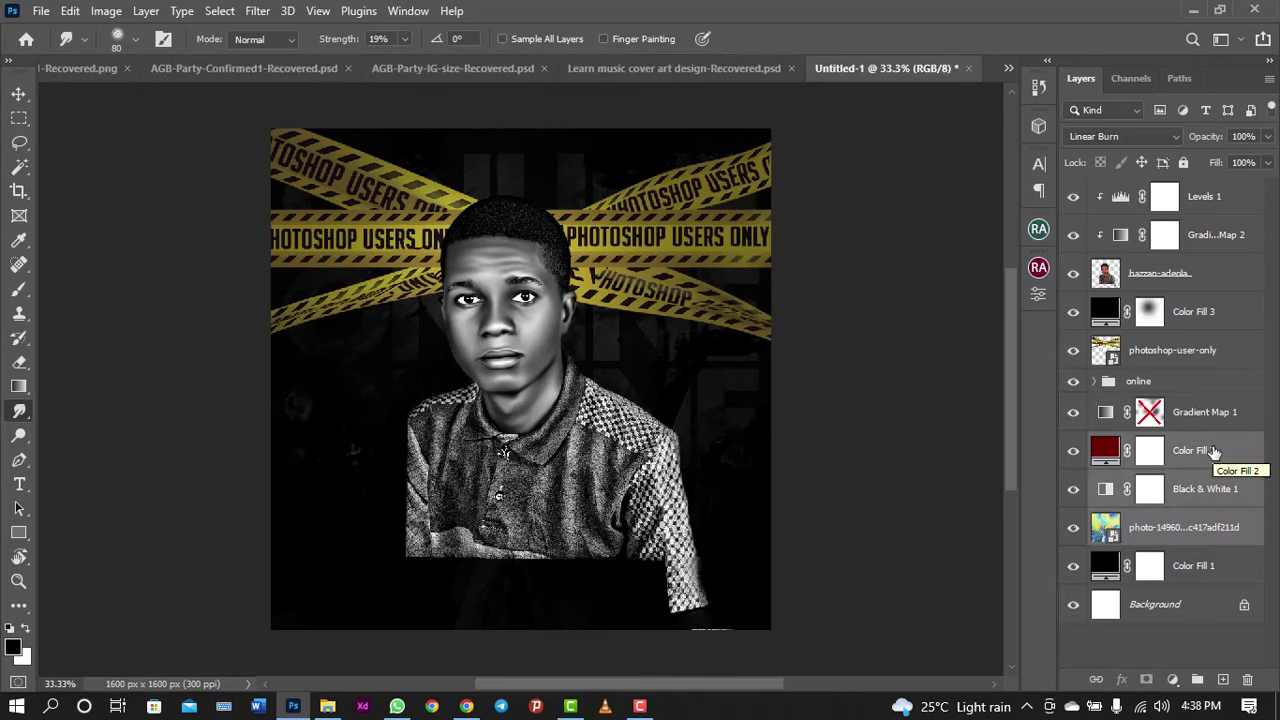
key(ctrl+j)
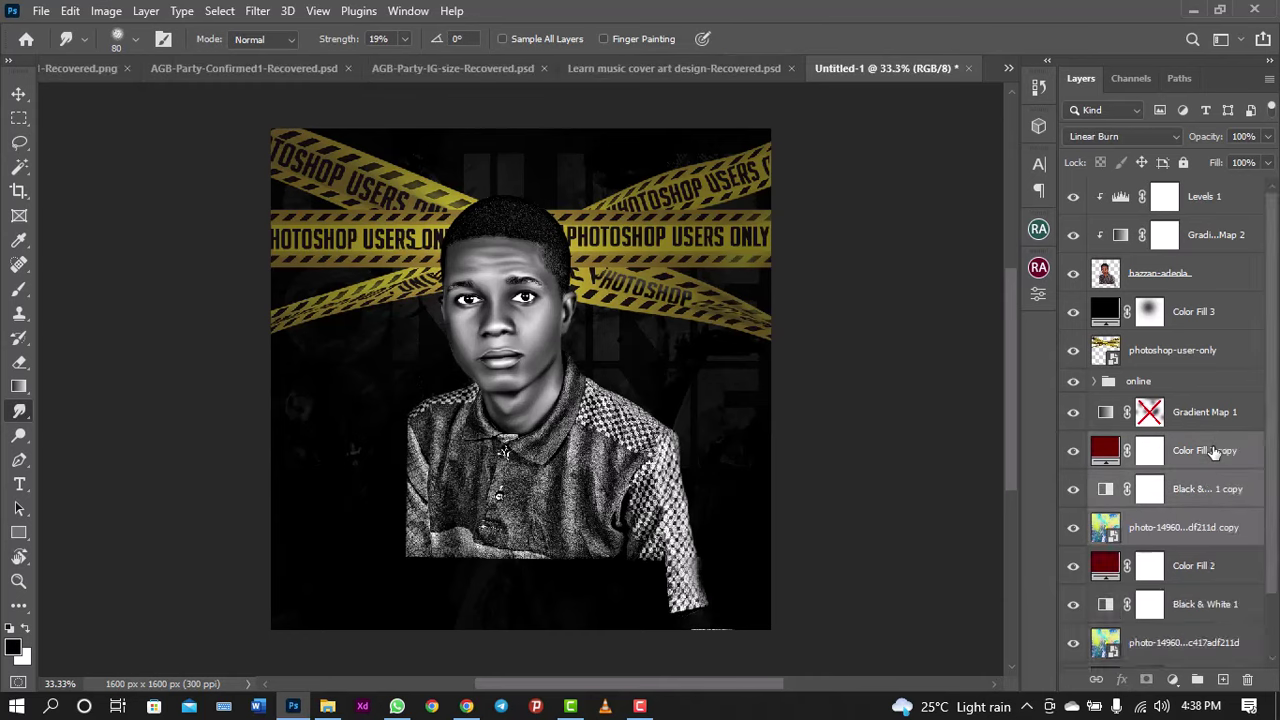
right_click(1213, 452)
click(1114, 257)
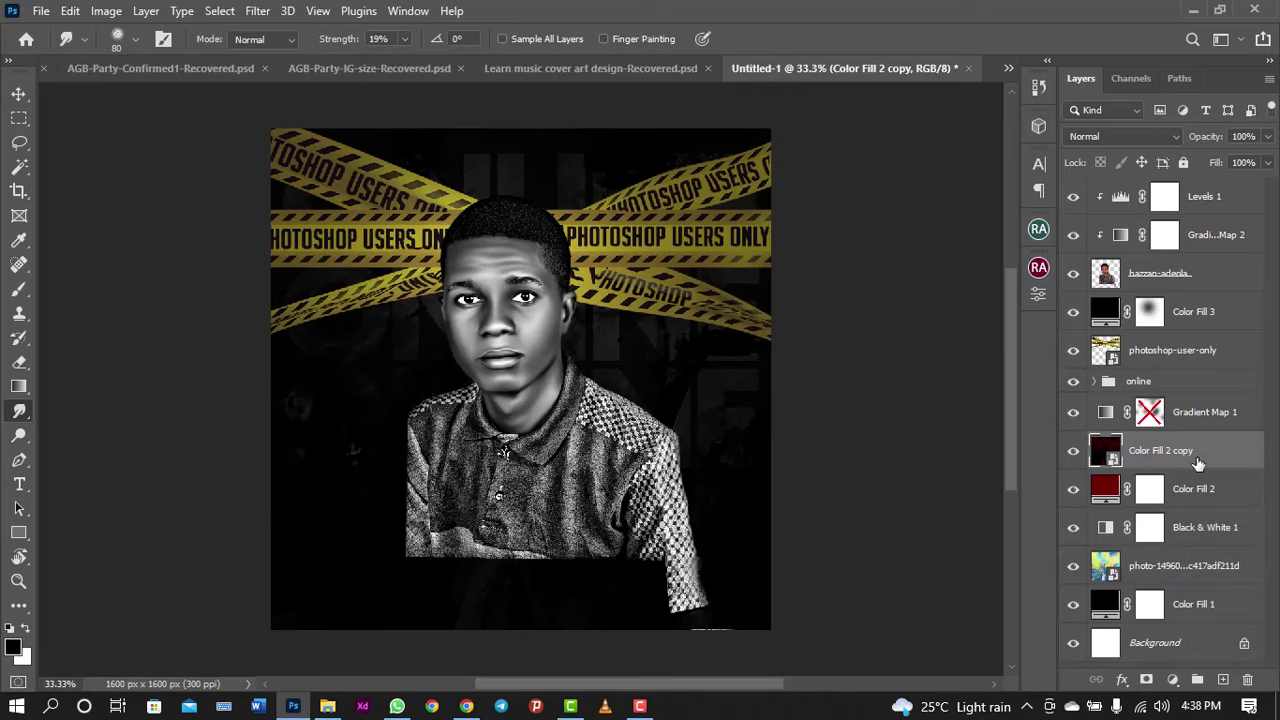
drag(1198, 464, 1236, 196)
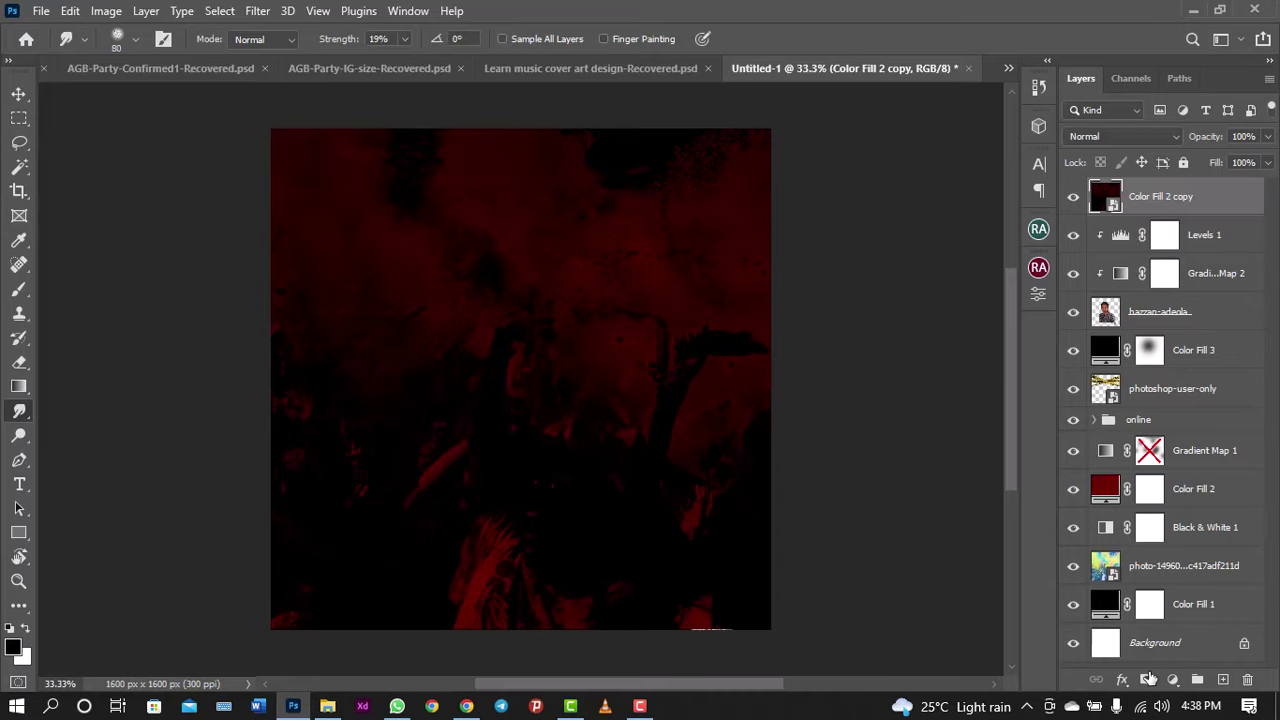
Step: Mask Color Fill 2 copy, painting black over the top and centre to reveal portrait and tapes
click(1147, 679)
key(ctrl+minus)
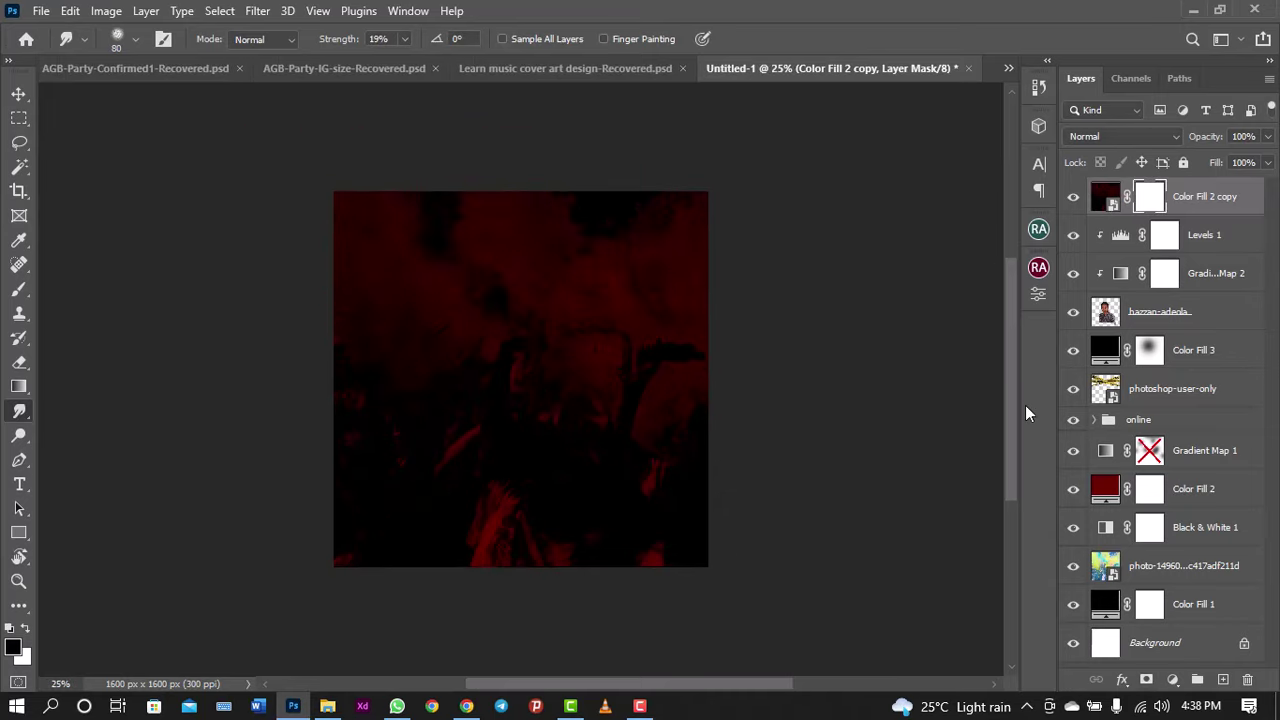
key(ctrl+plus)
key(ctrl+minus)
click(26, 293)
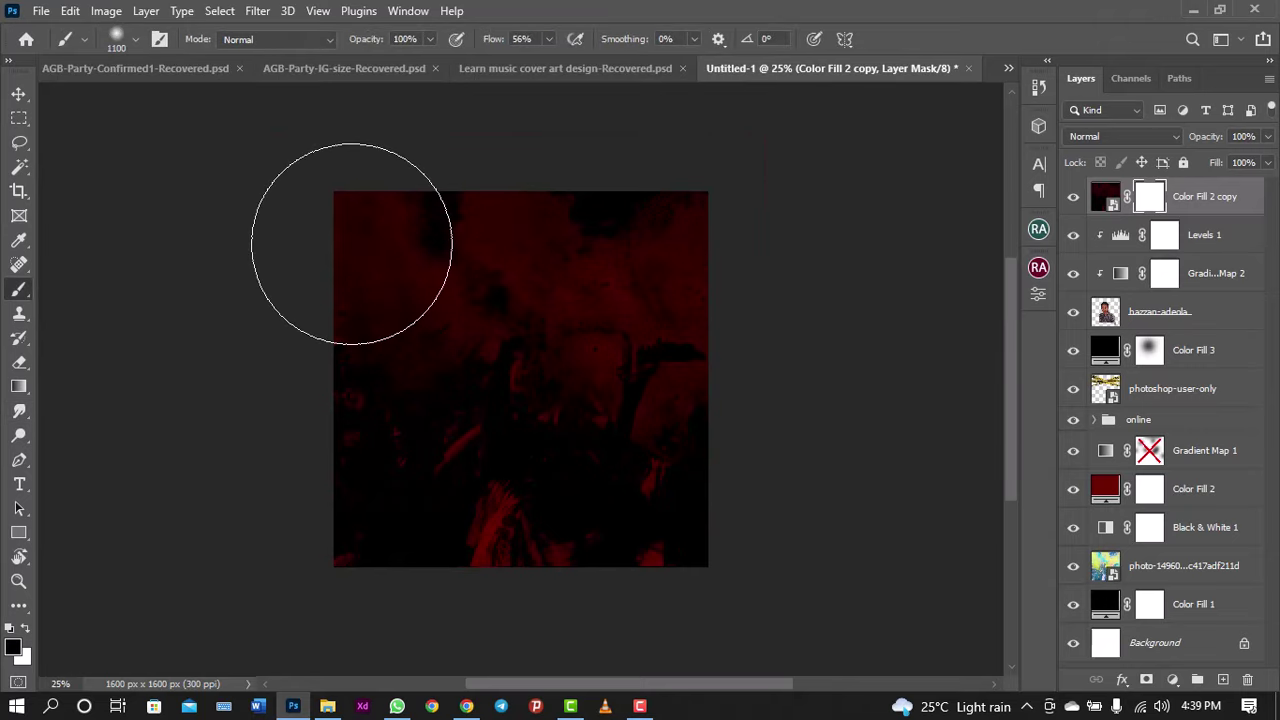
mouse_move(323, 243)
mouse_down()
mouse_move(477, 227)
mouse_move(640, 302)
mouse_move(580, 271)
mouse_move(366, 343)
mouse_move(609, 285)
mouse_move(614, 349)
mouse_move(514, 386)
mouse_move(429, 357)
mouse_move(618, 306)
mouse_up()
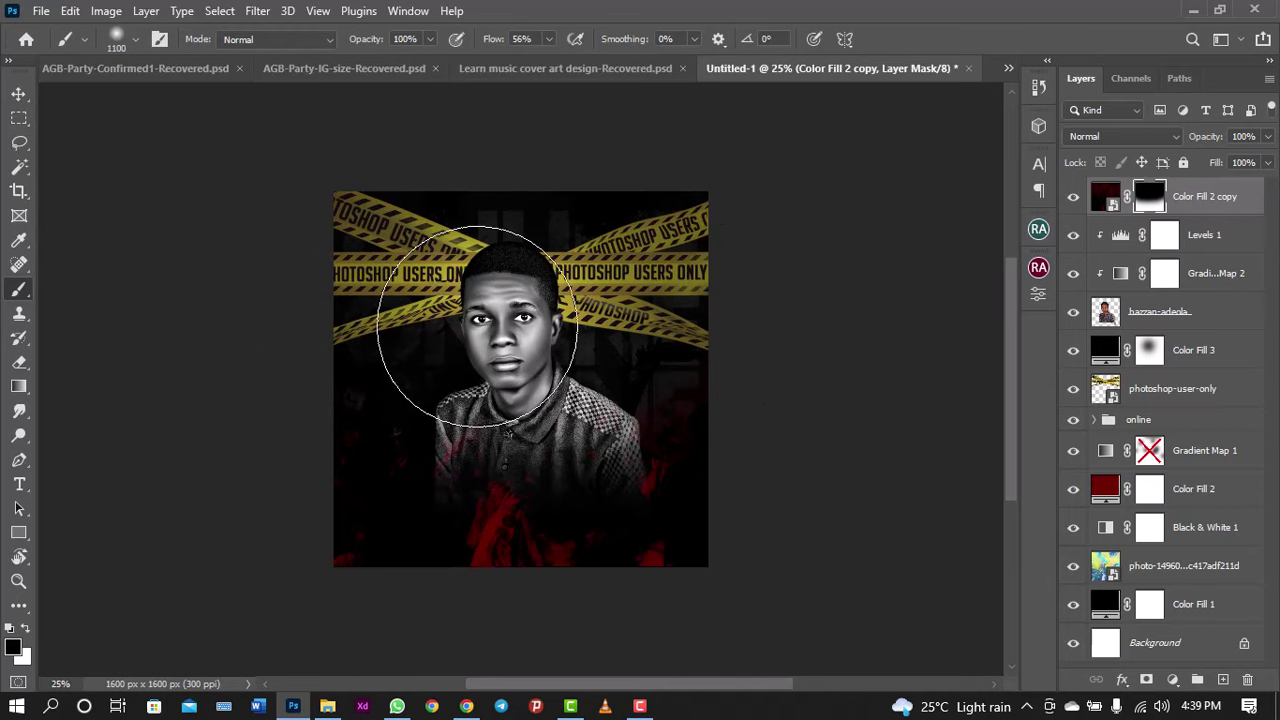
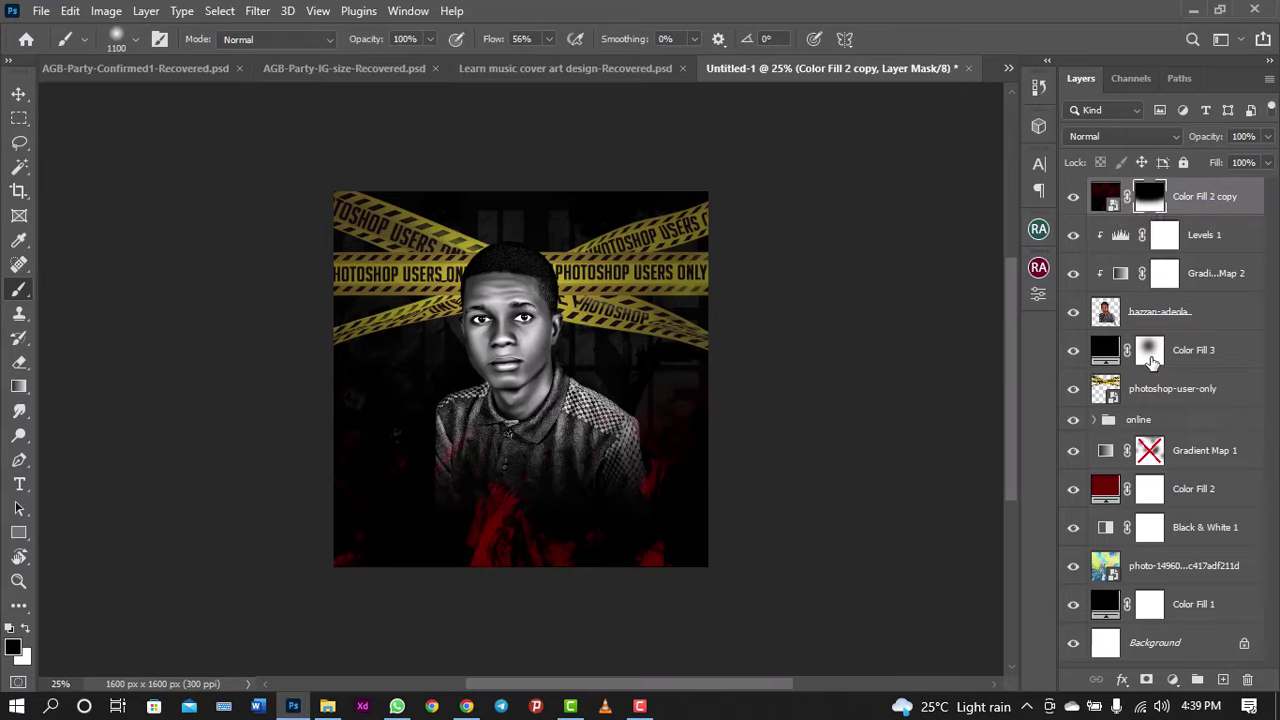
Step: Clip a black-to-white Gradient Map at 50% opacity over the red fill copy
click(1174, 680)
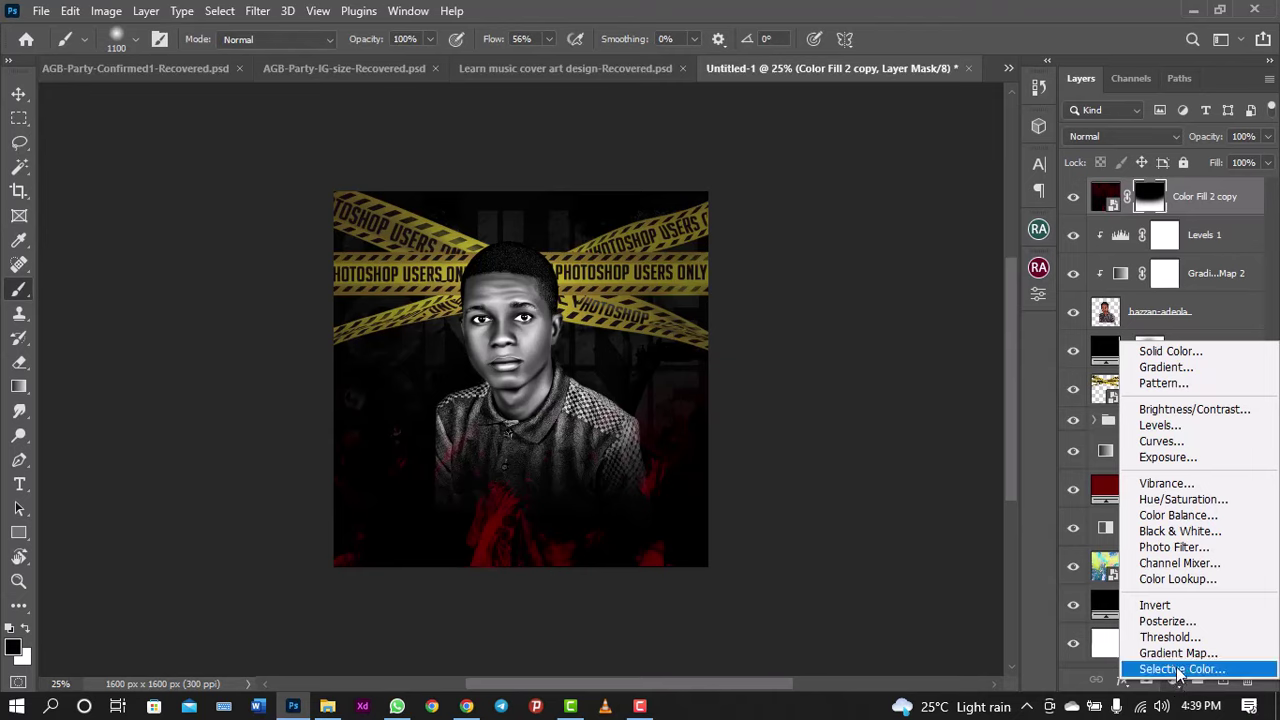
click(1178, 684)
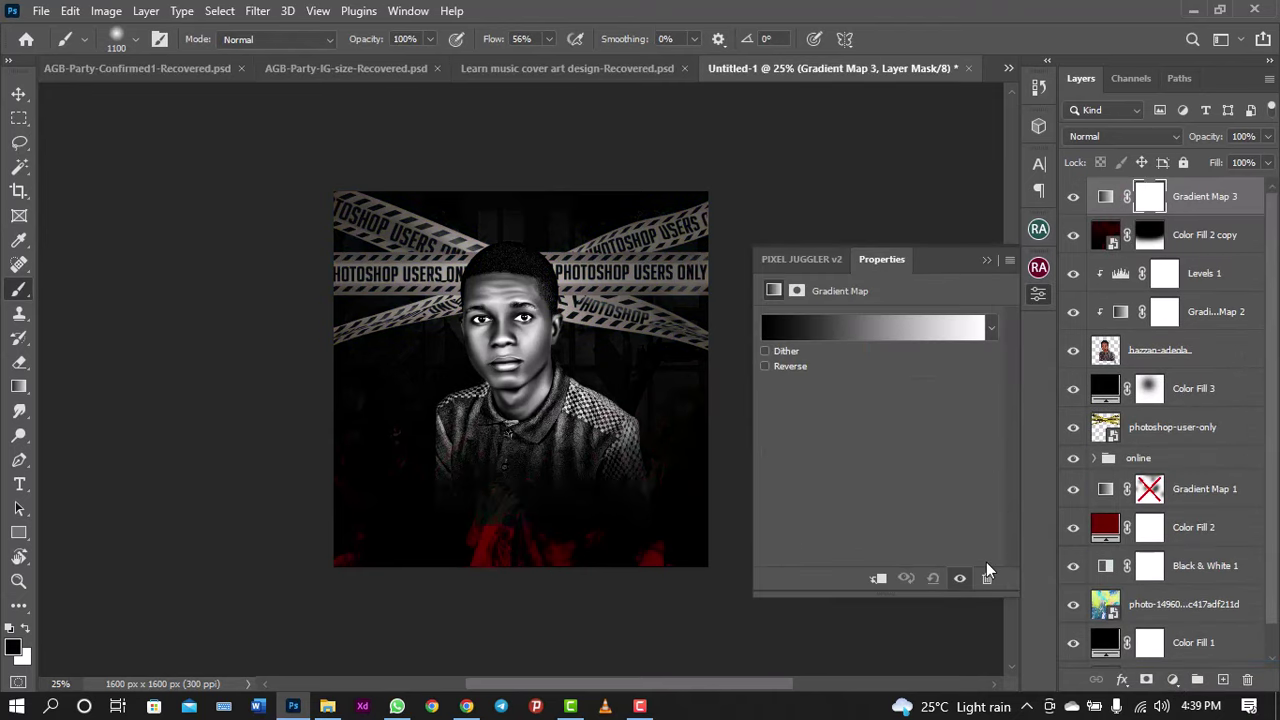
click(878, 579)
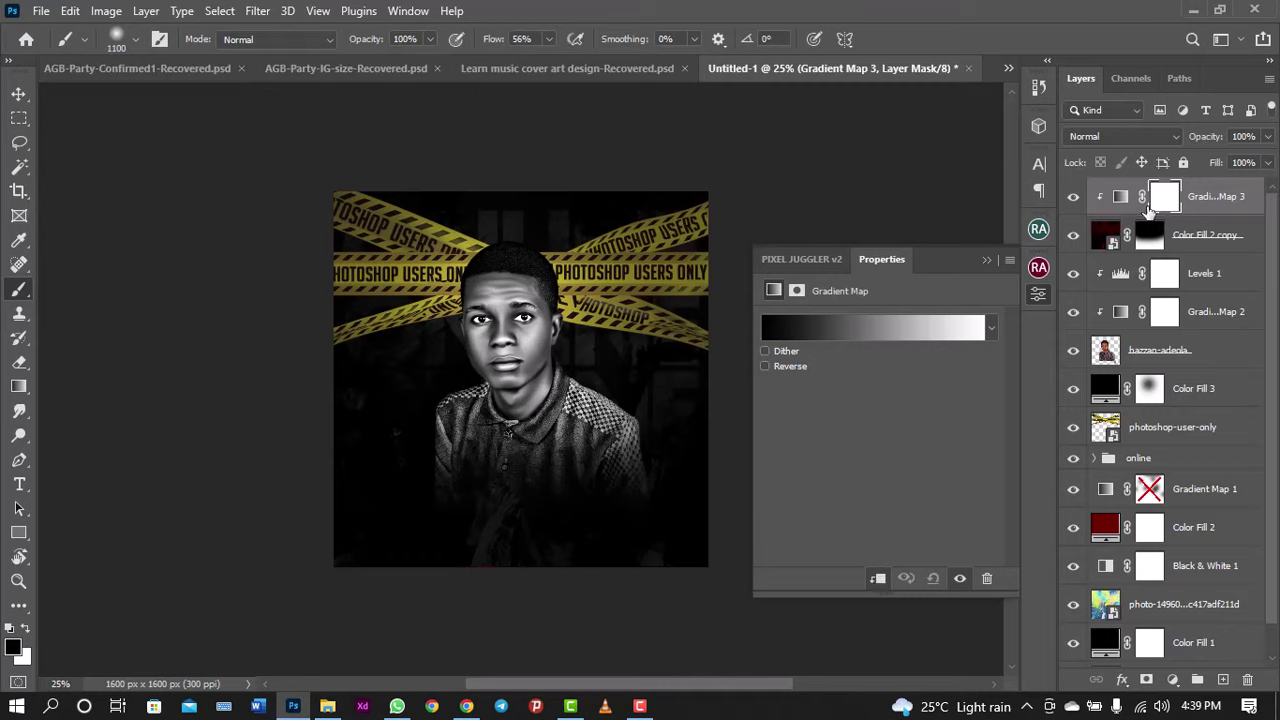
click(1268, 137)
drag(1221, 157, 1222, 157)
click(1043, 296)
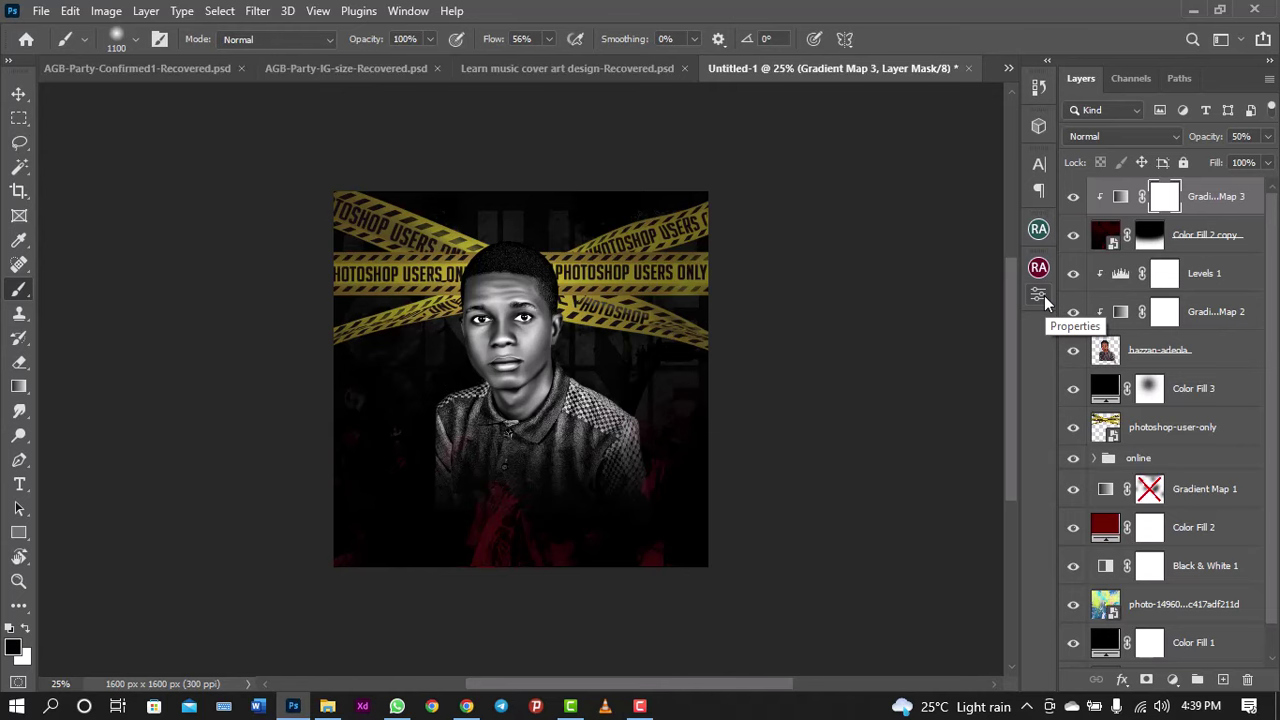
Step: Zoom in and out to review the muted red at the poster's bottom
key(ctrl+minus)
key(ctrl+plus)
key(ctrl+plus)
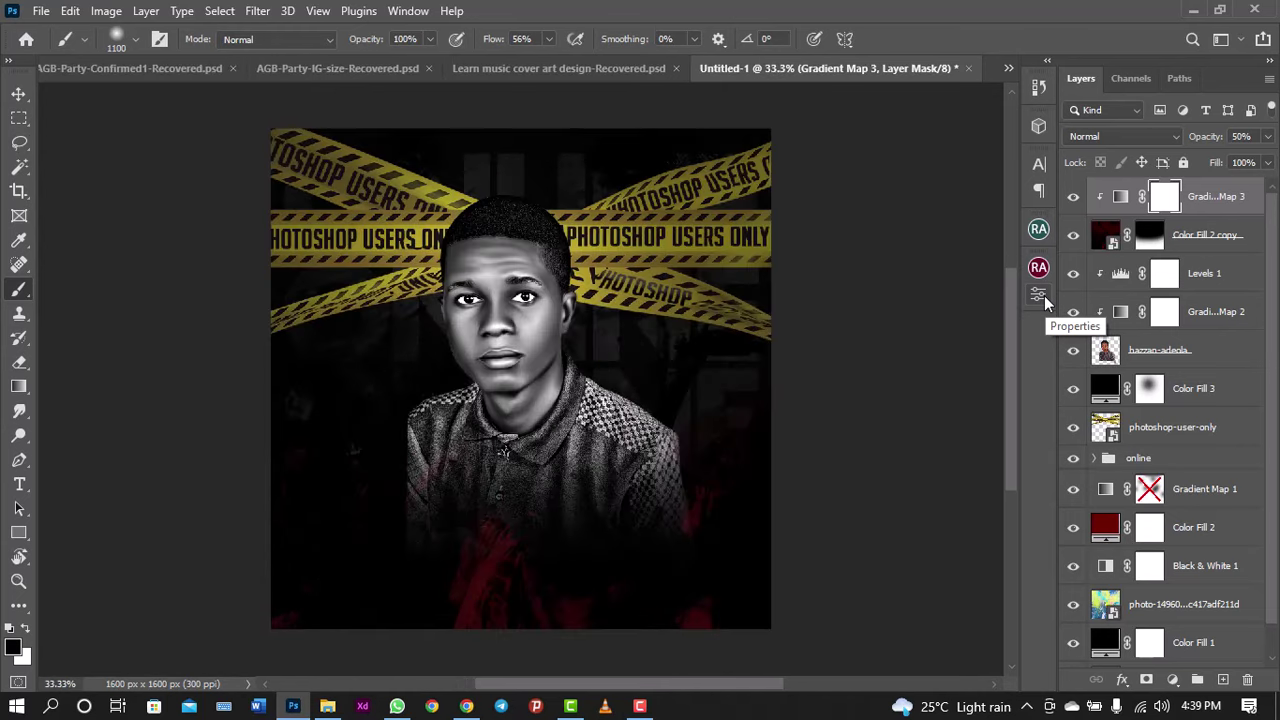
key(ctrl+minus)
key(ctrl+minus)
key(ctrl+plus)
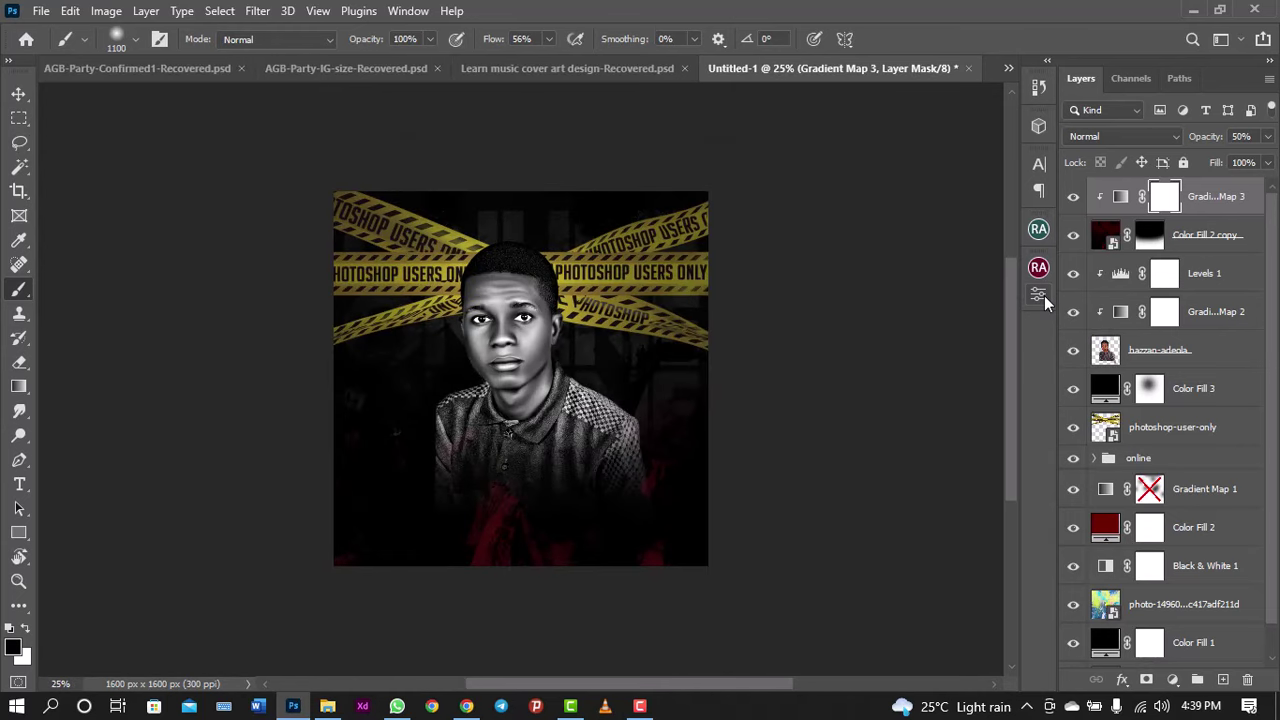
key(ctrl+minus)
key(ctrl+plus)
key(ctrl+minus)
key(ctrl+minus)
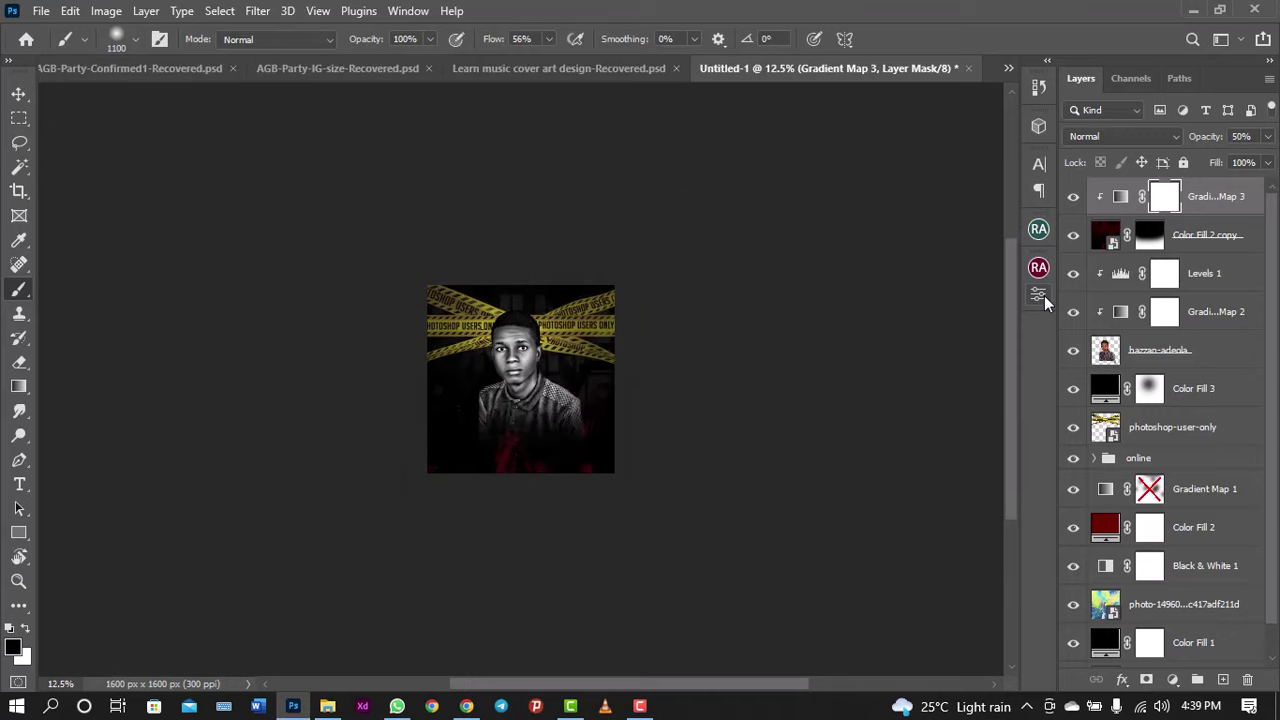
key(ctrl+plus)
key(ctrl+plus)
key(ctrl+minus)
key(ctrl+plus)
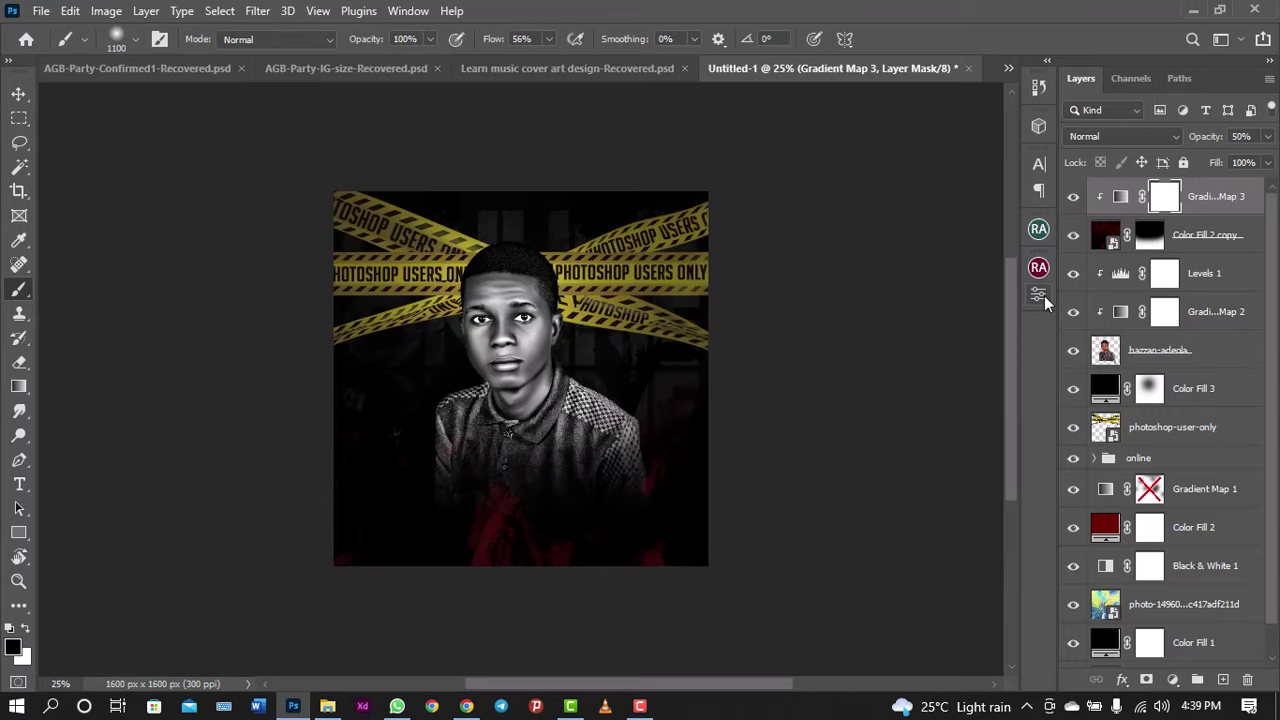
key(ctrl+minus)
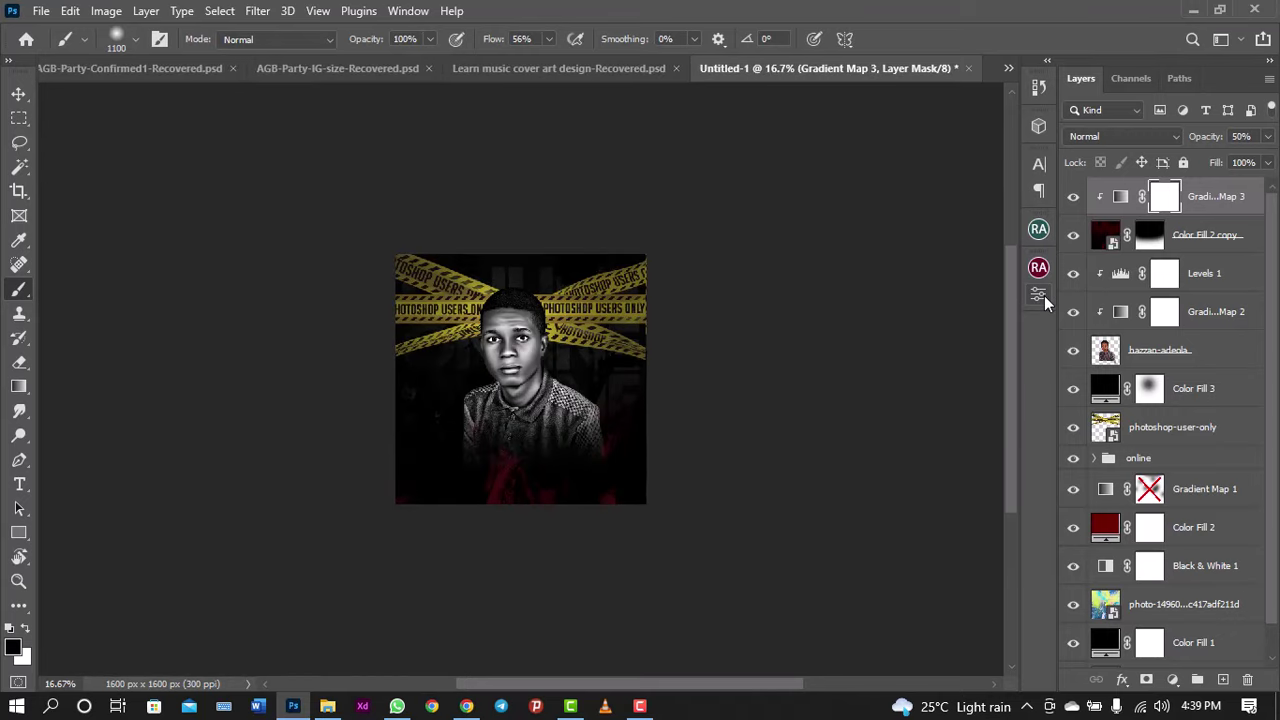
Step: Add a new top layer and darken the bottom with an upward black-to-transparent gradient
click(1223, 680)
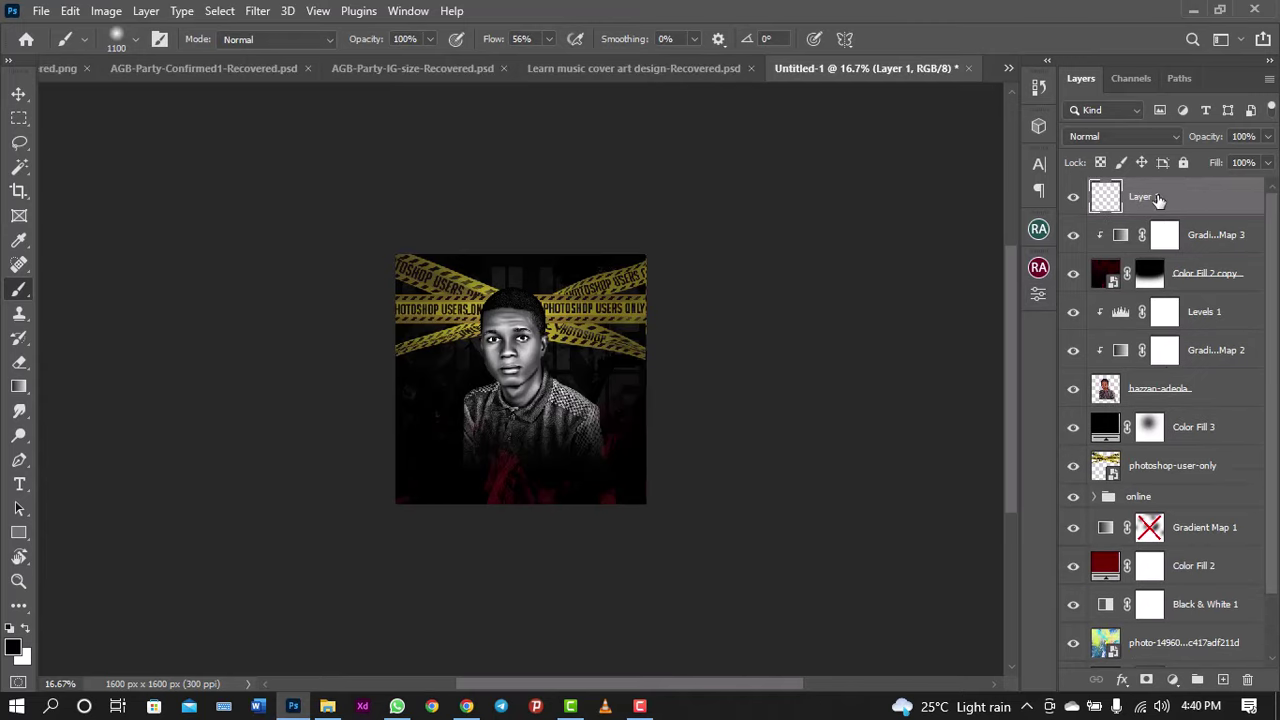
click(19, 386)
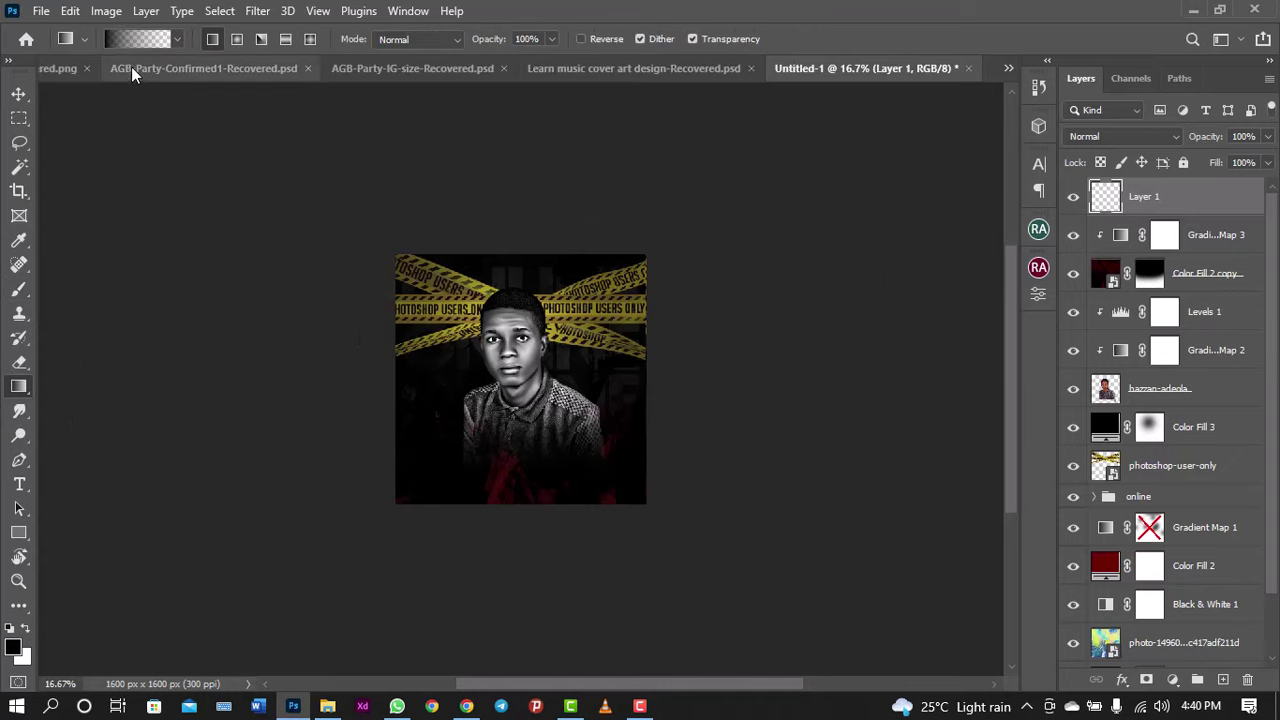
click(133, 39)
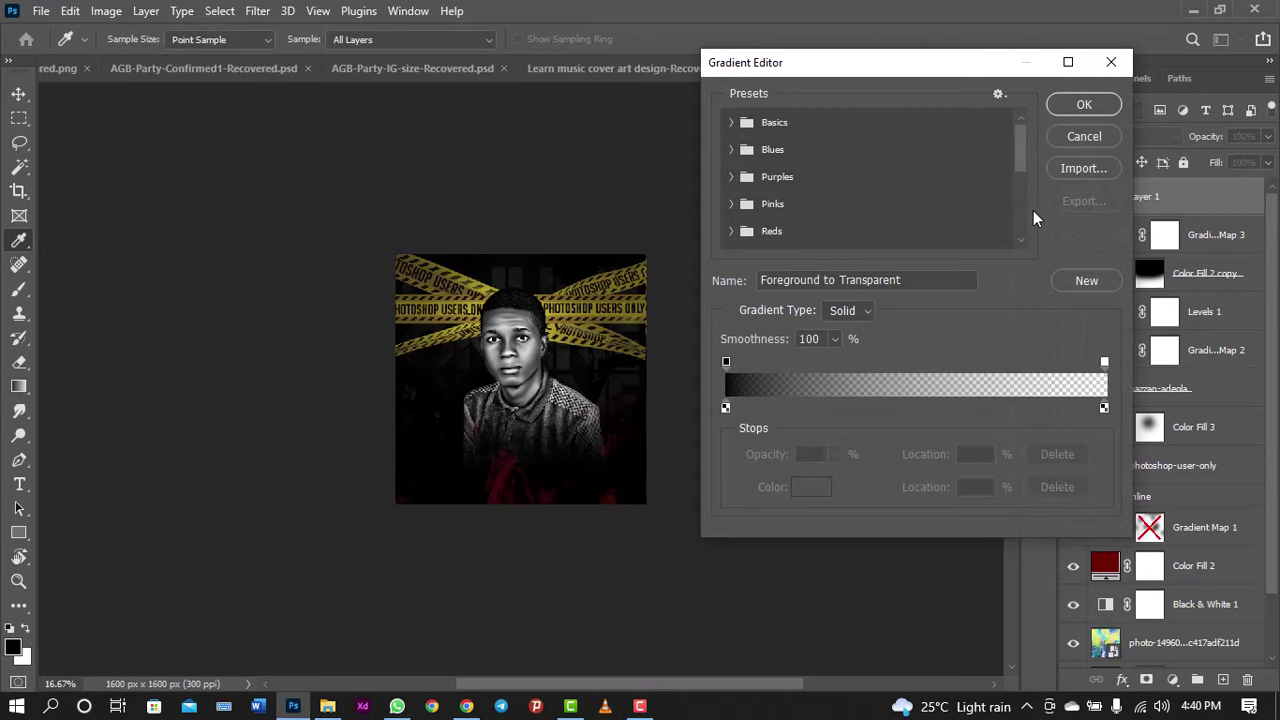
click(1080, 137)
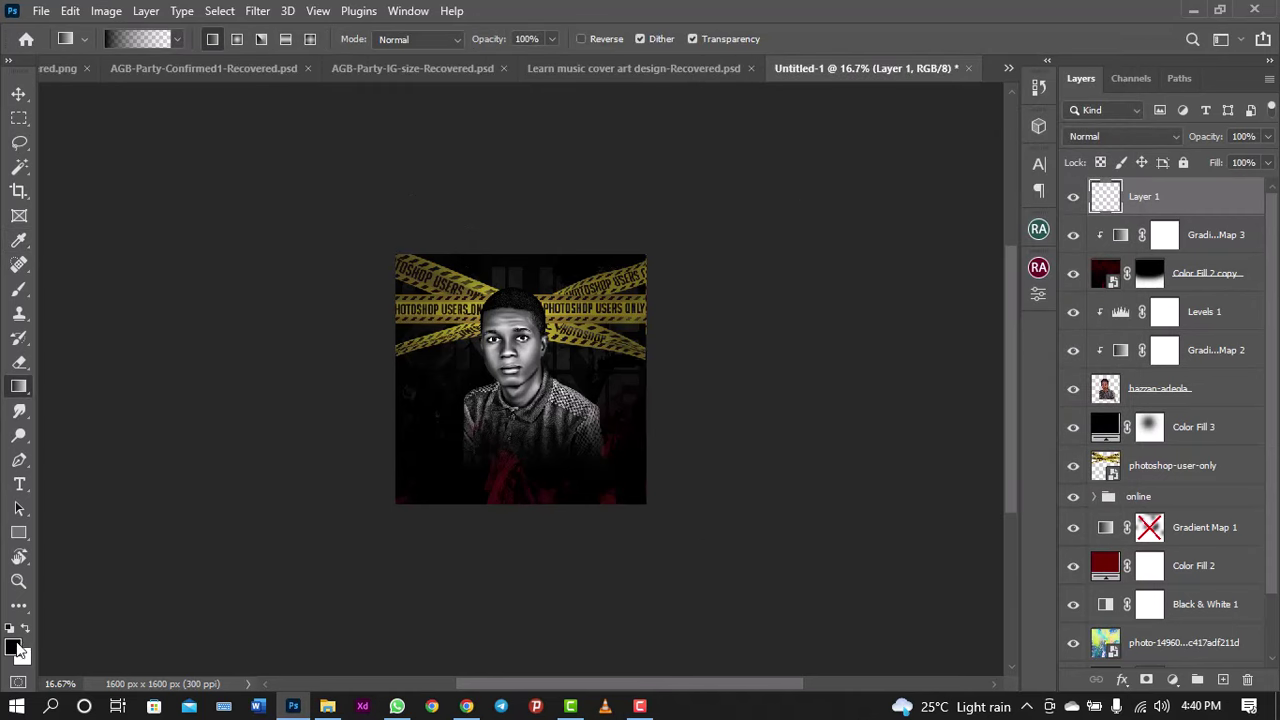
key(ctrl+plus)
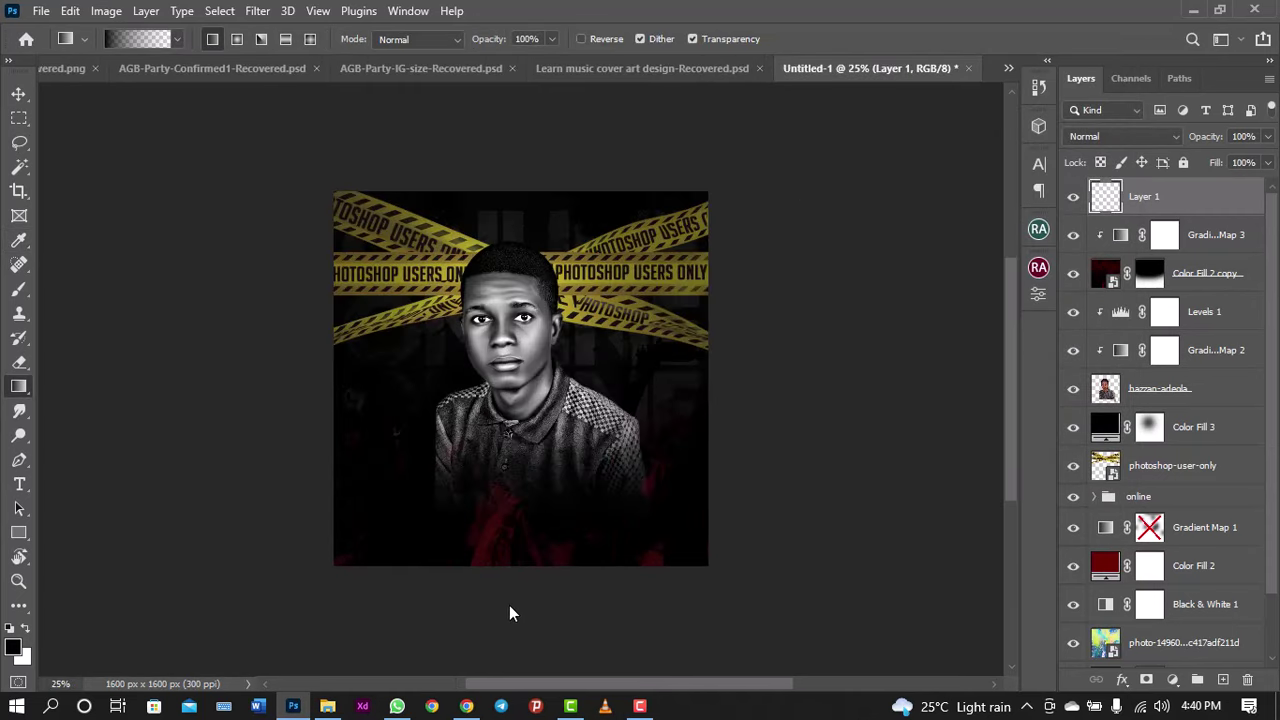
drag(516, 566, 517, 458)
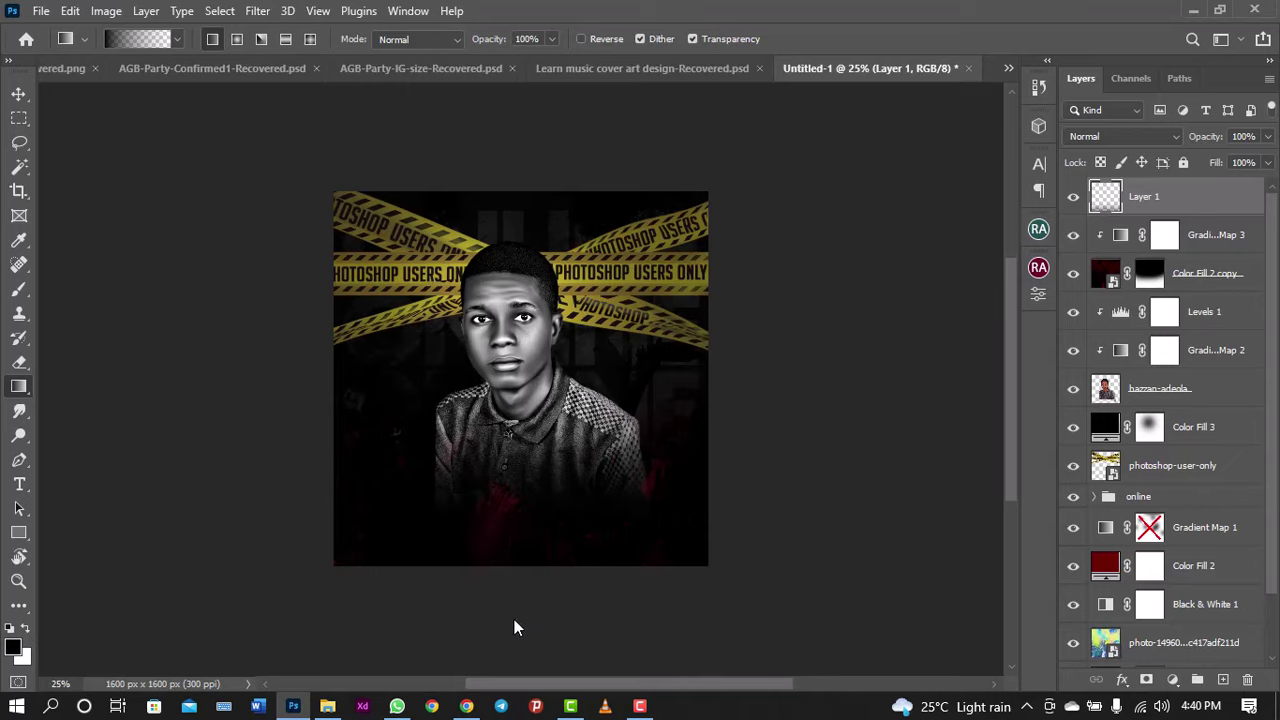
drag(508, 566, 507, 451)
Step: Zoom in and out to inspect the darkened bottom and the man's face
key(ctrl+minus)
key(ctrl+plus)
key(ctrl+plus)
key(ctrl+minus)
key(ctrl+minus)
key(ctrl+plus)
key(ctrl+plus)
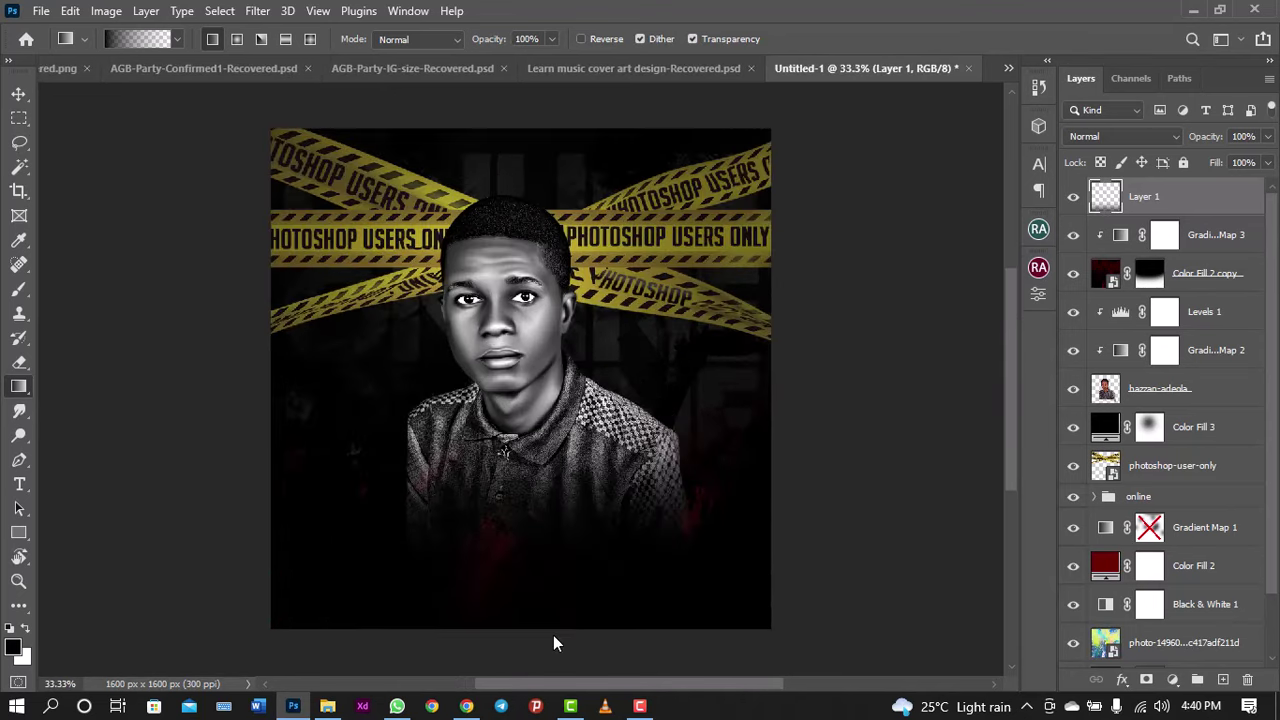
key(ctrl+minus)
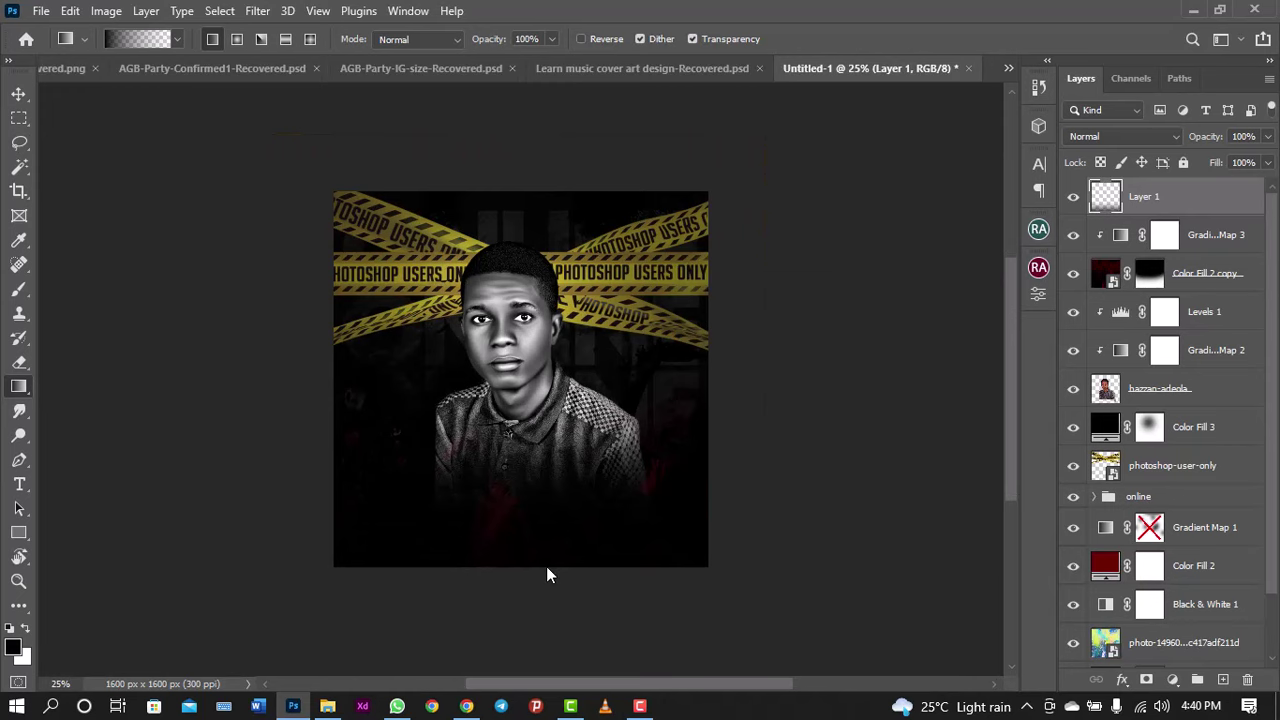
key(ctrl+minus)
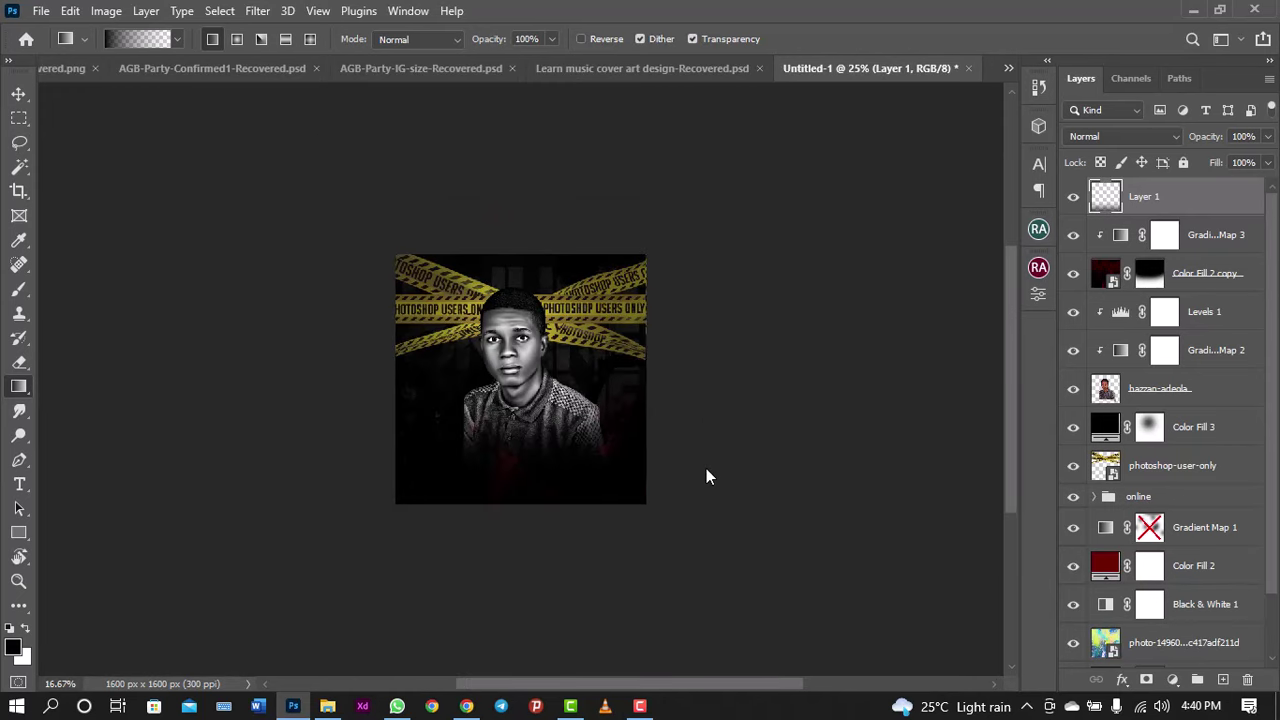
key(ctrl+minus)
key(ctrl+plus)
key(ctrl+plus)
key(ctrl+plus)
key(ctrl+plus)
key(ctrl+minus)
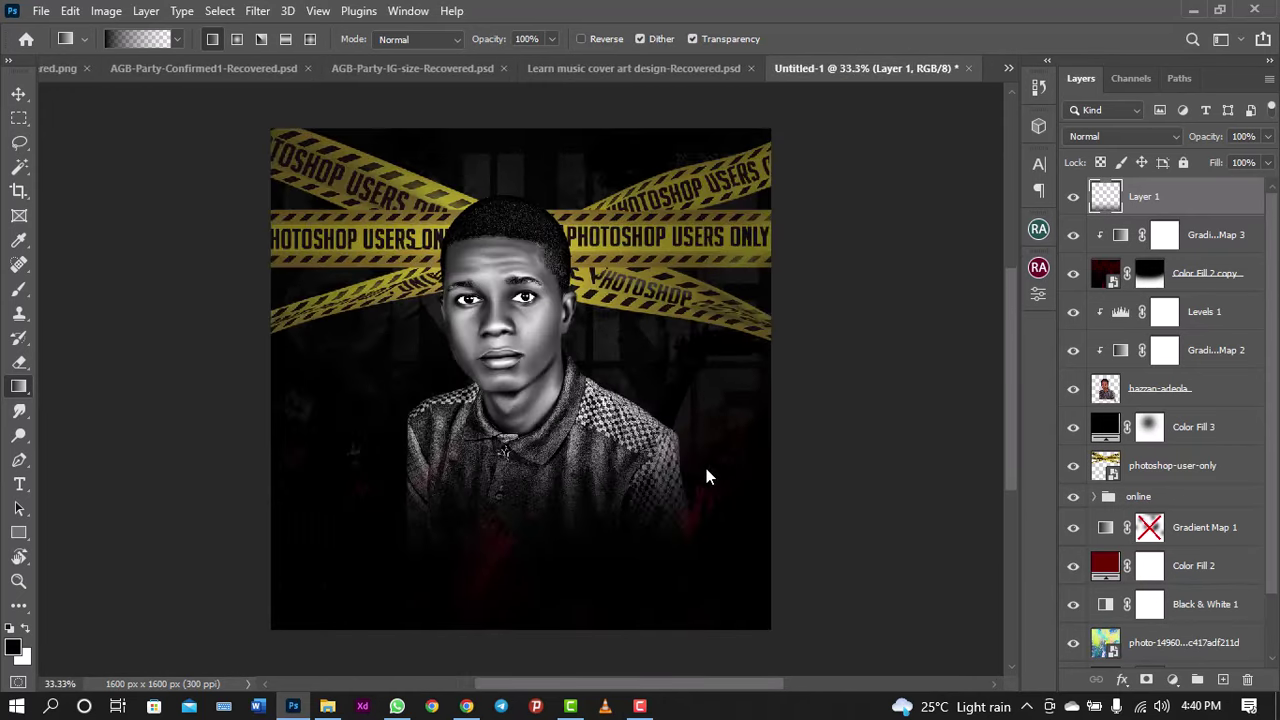
key(ctrl+minus)
key(ctrl+minus)
key(ctrl+plus)
key(ctrl+plus)
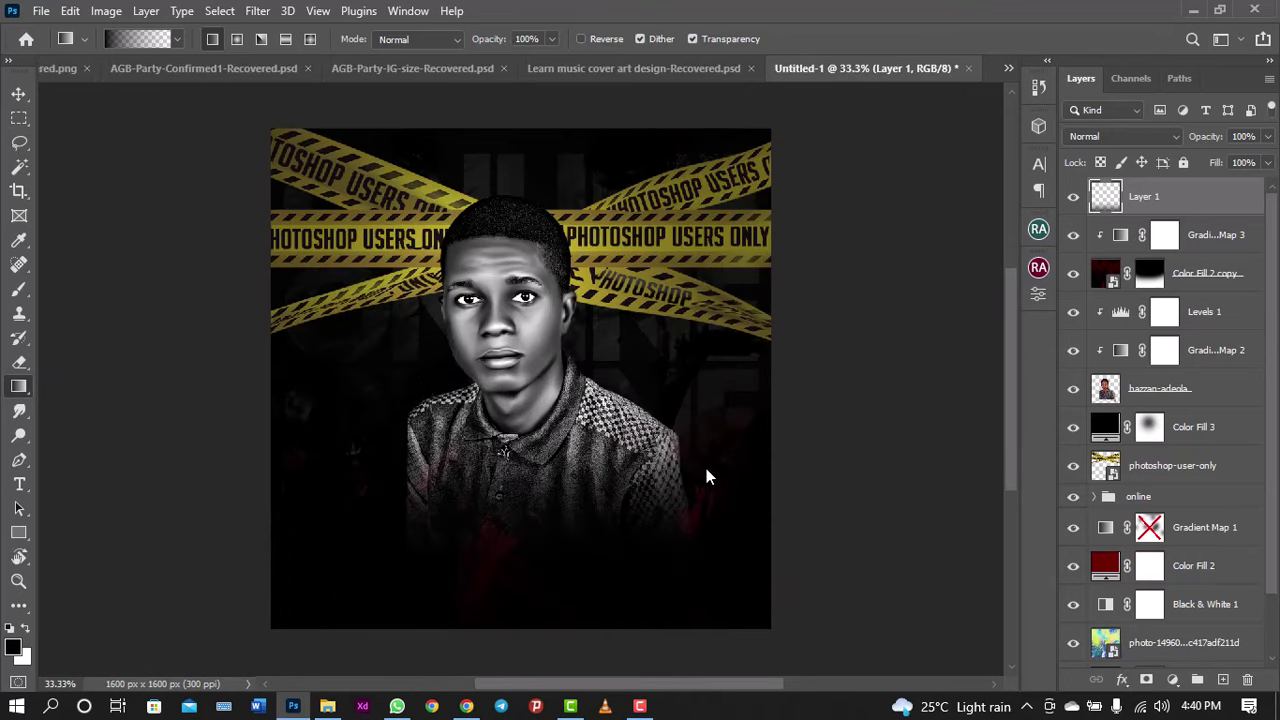
key(ctrl+minus)
key(ctrl+plus)
key(ctrl+minus)
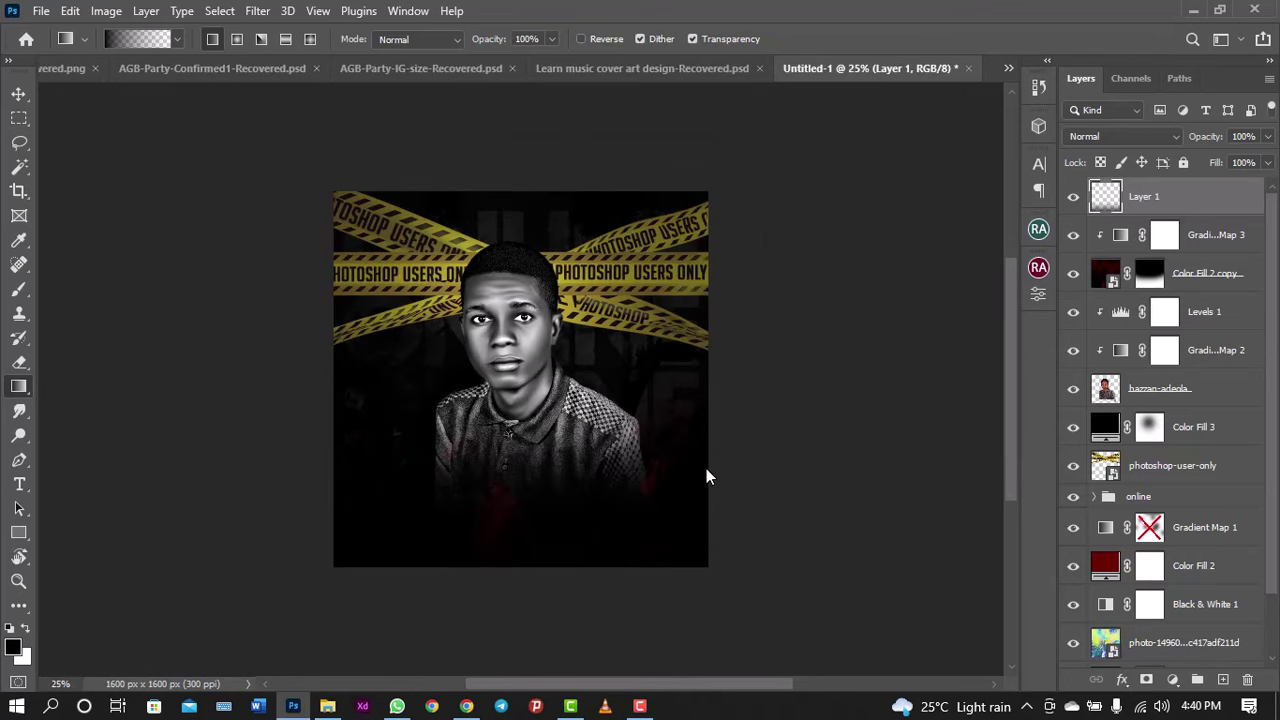
key(ctrl+plus)
key(ctrl+minus)
key(ctrl+plus)
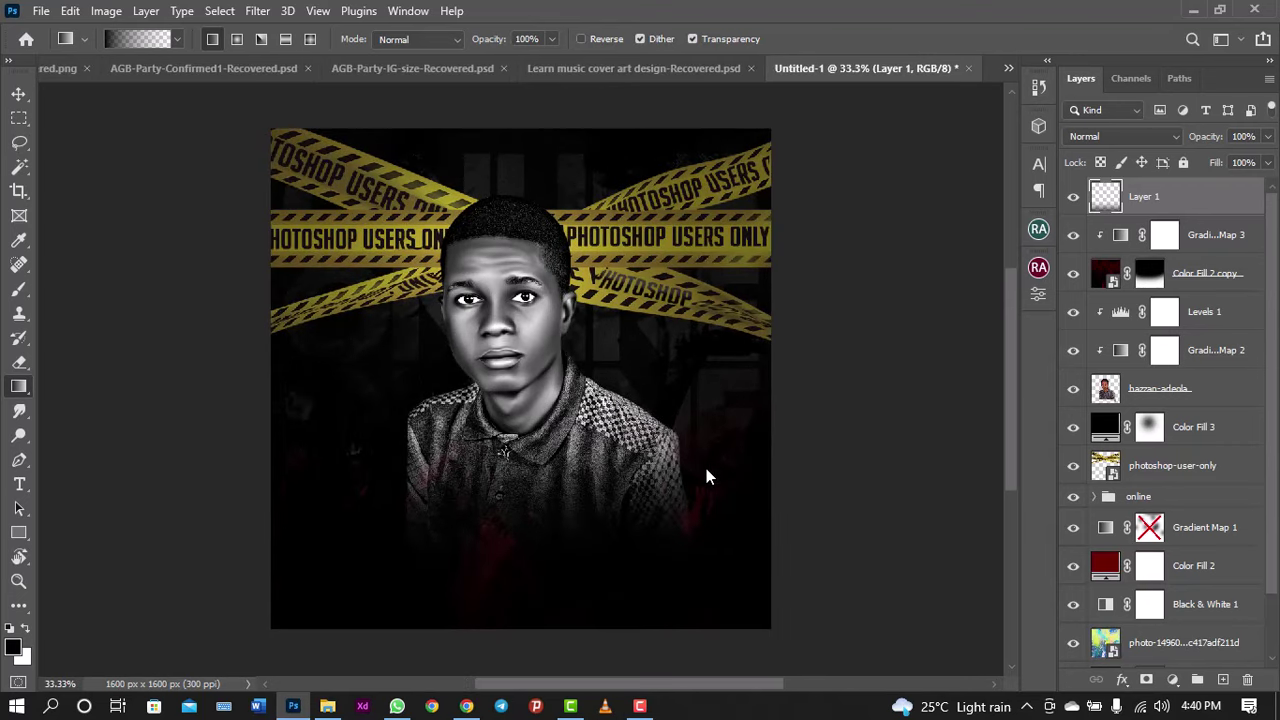
key(ctrl+minus)
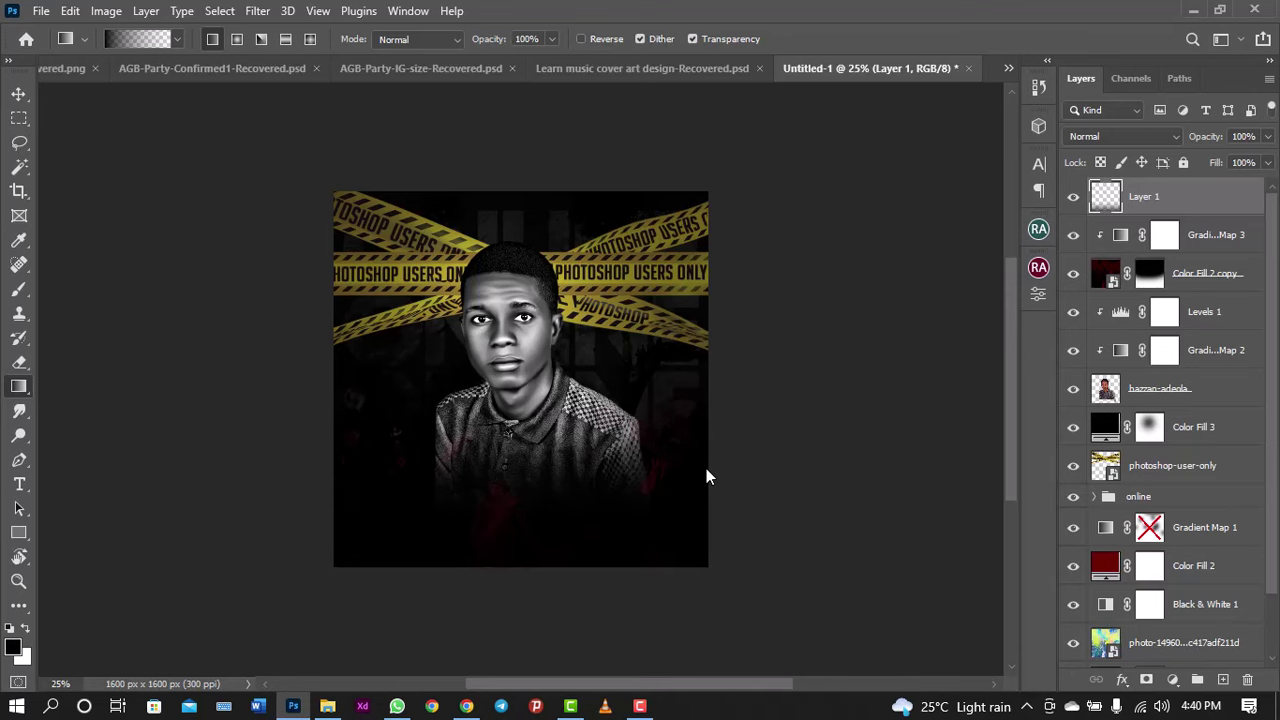
key(ctrl+minus)
key(ctrl+minus)
key(ctrl+plus)
key(ctrl+plus)
key(ctrl+plus)
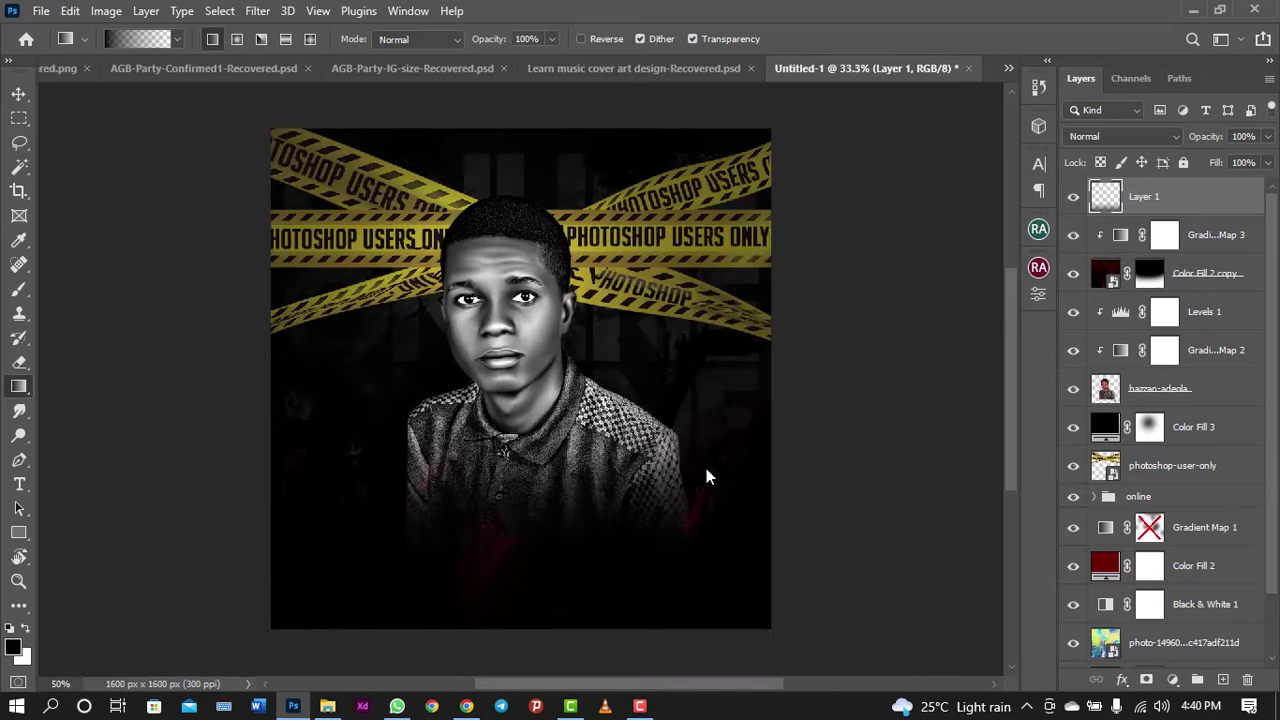
key(ctrl+plus)
key(ctrl+minus)
key(ctrl+minus)
key(ctrl+plus)
key(ctrl+plus)
key(ctrl+plus)
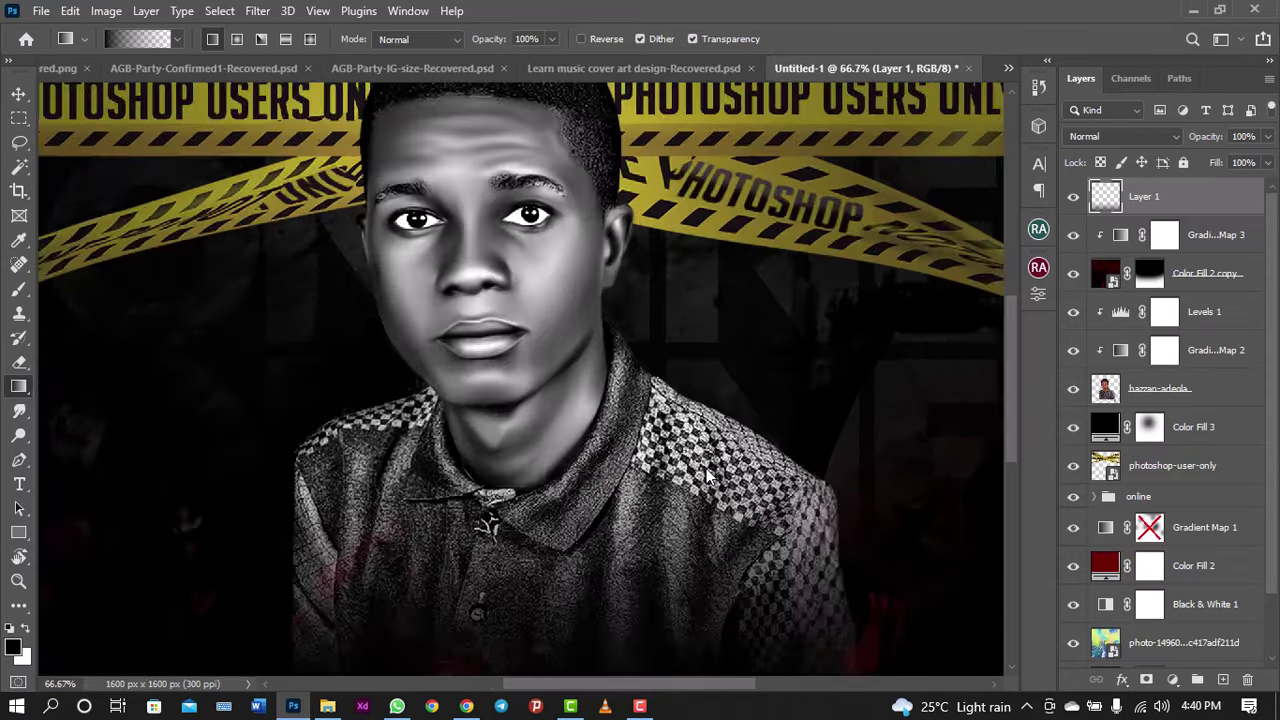
key(ctrl+minus)
key(ctrl+minus)
key(ctrl+plus)
key(ctrl+plus)
key(ctrl+minus)
key(ctrl+minus)
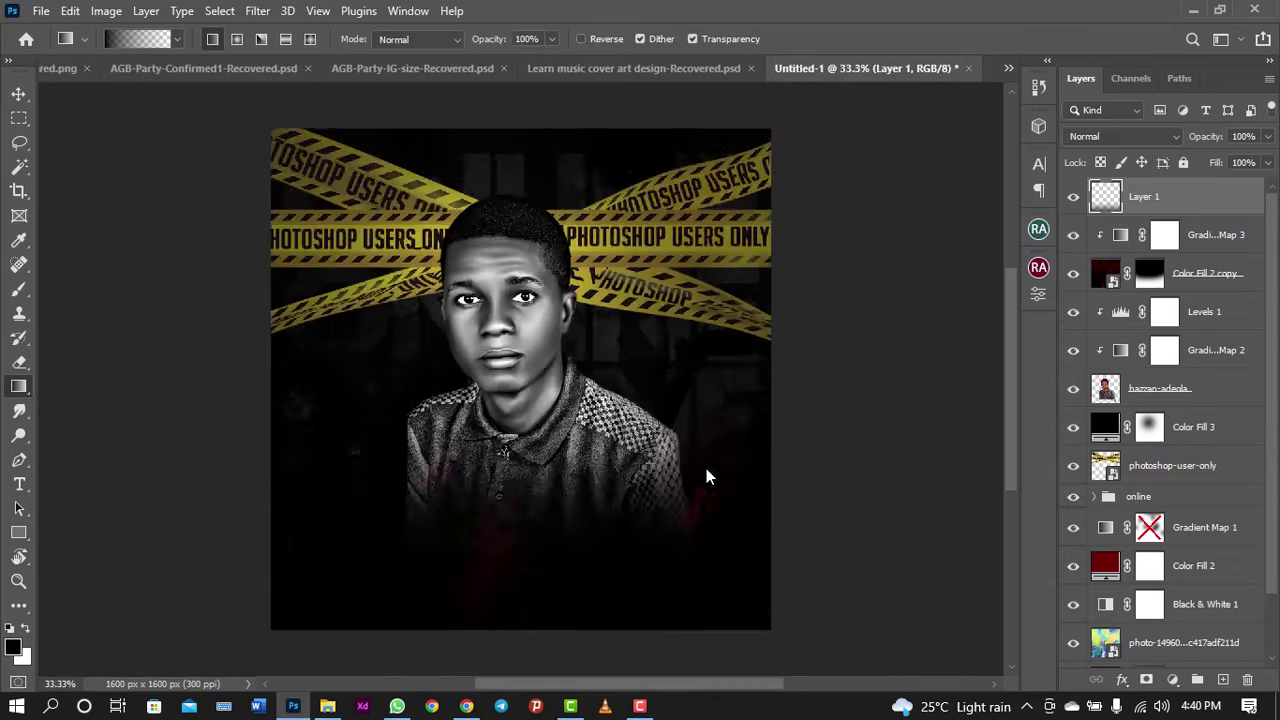
key(ctrl+minus)
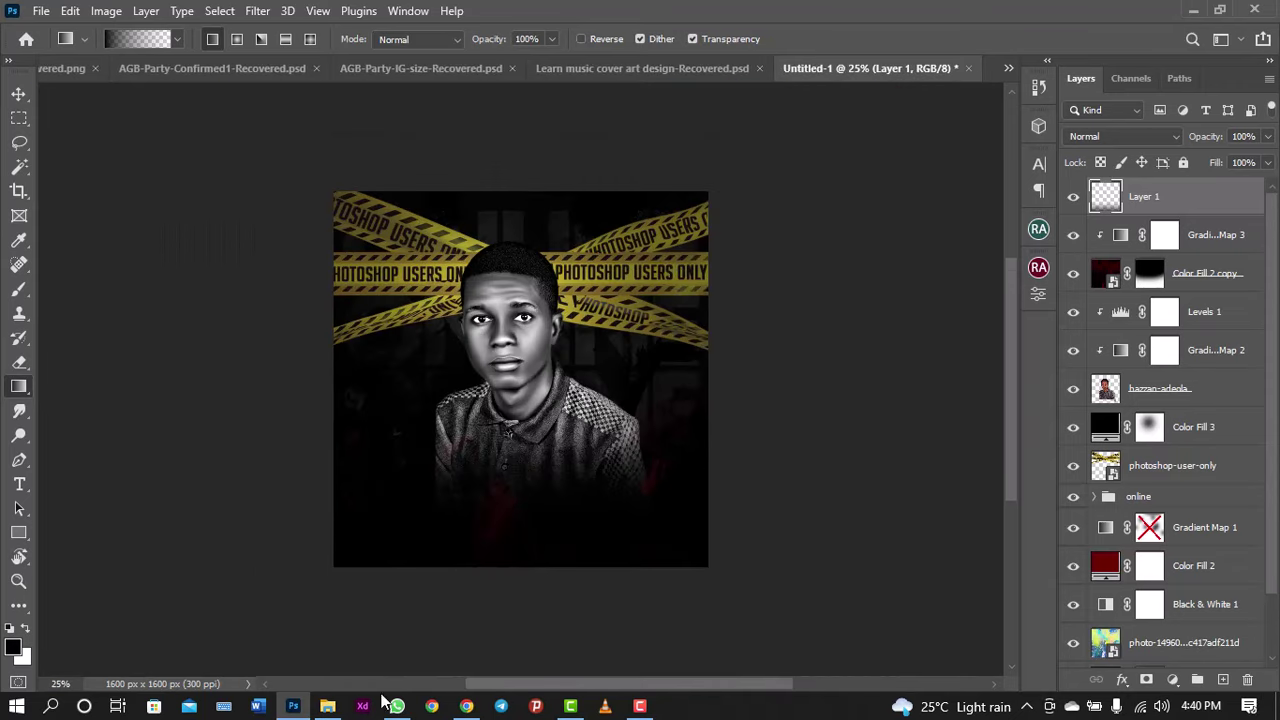
Step: Drag the CAP hat image from the project images folder toward the poster
click(334, 707)
click(242, 268)
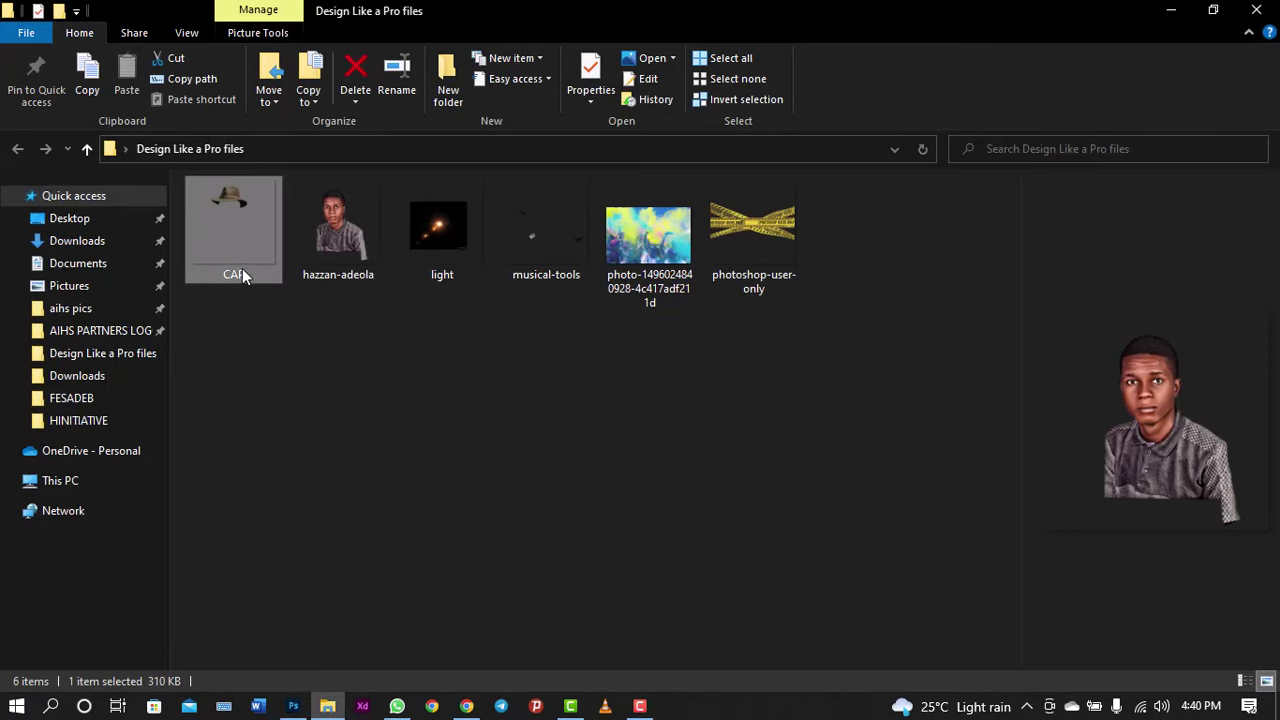
mouse_move(209, 200)
mouse_down()
mouse_move(264, 323)
mouse_move(281, 714)
mouse_up()
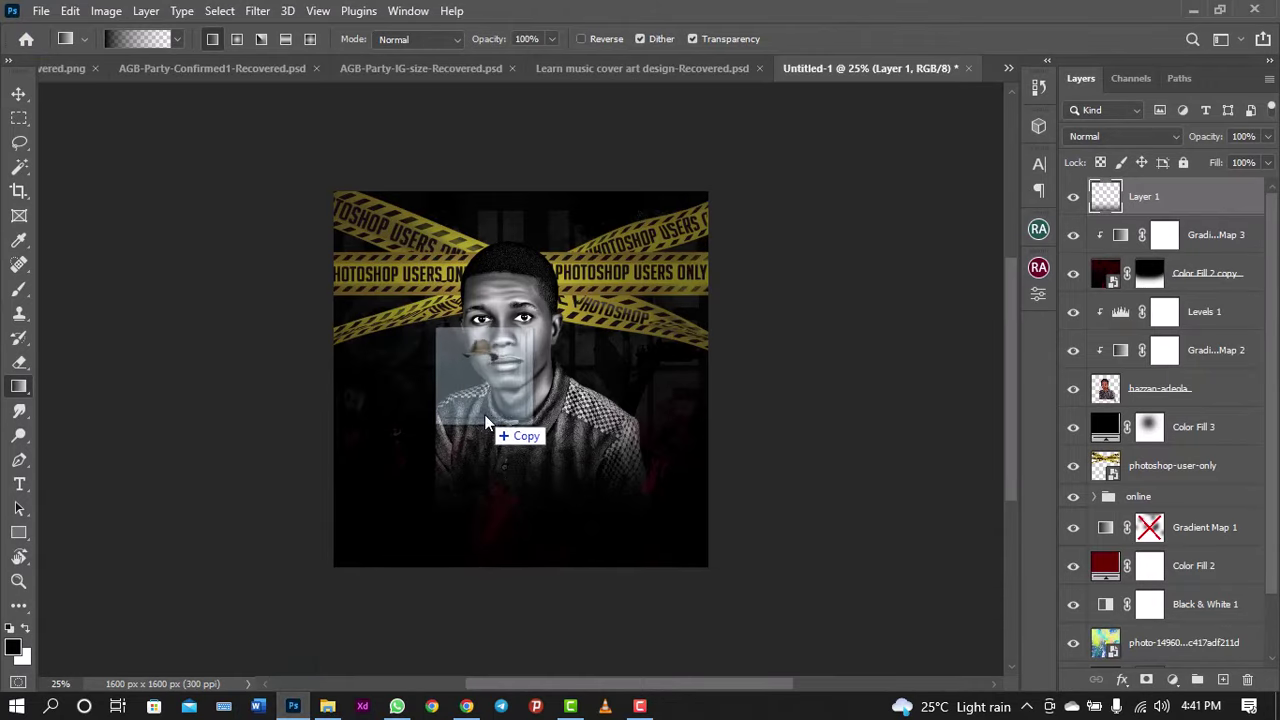
Step: Place the CAP hat image onto the poster and commit it as a layer
drag(281, 714, 492, 415)
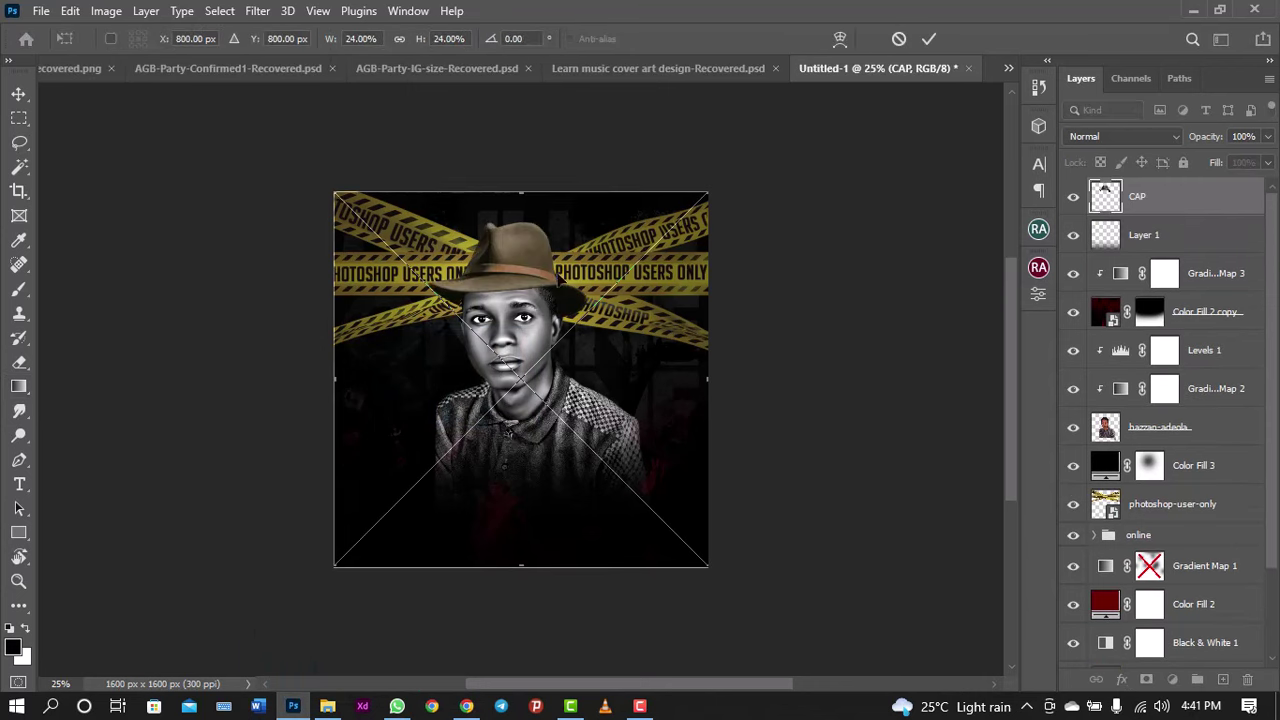
key(Return)
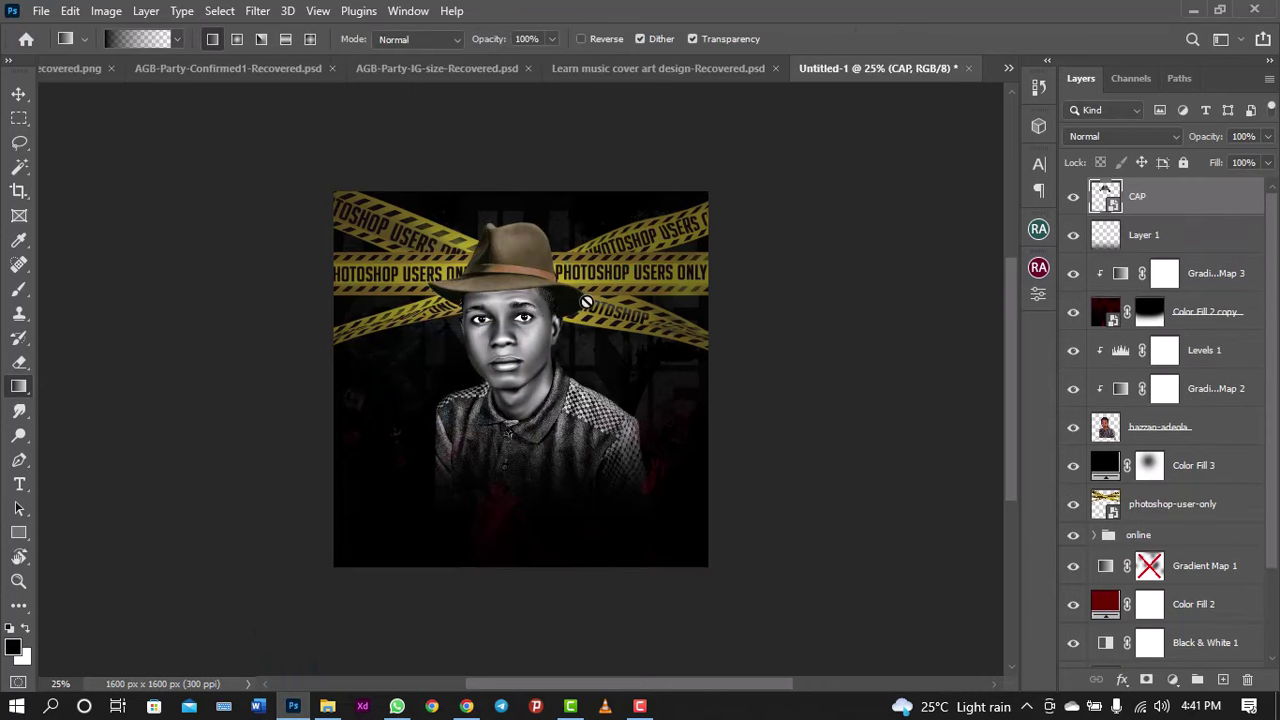
key(ctrl+plus)
key(ctrl+plus)
key(ctrl+plus)
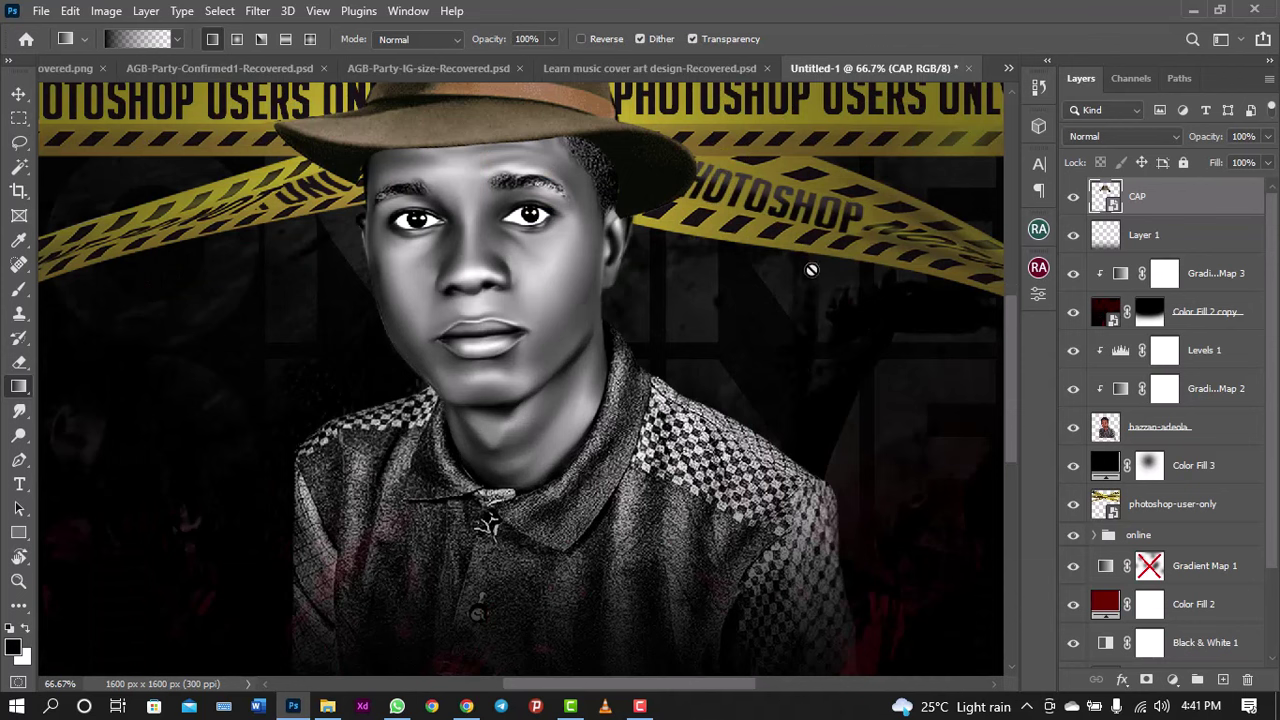
drag(1008, 325, 1011, 290)
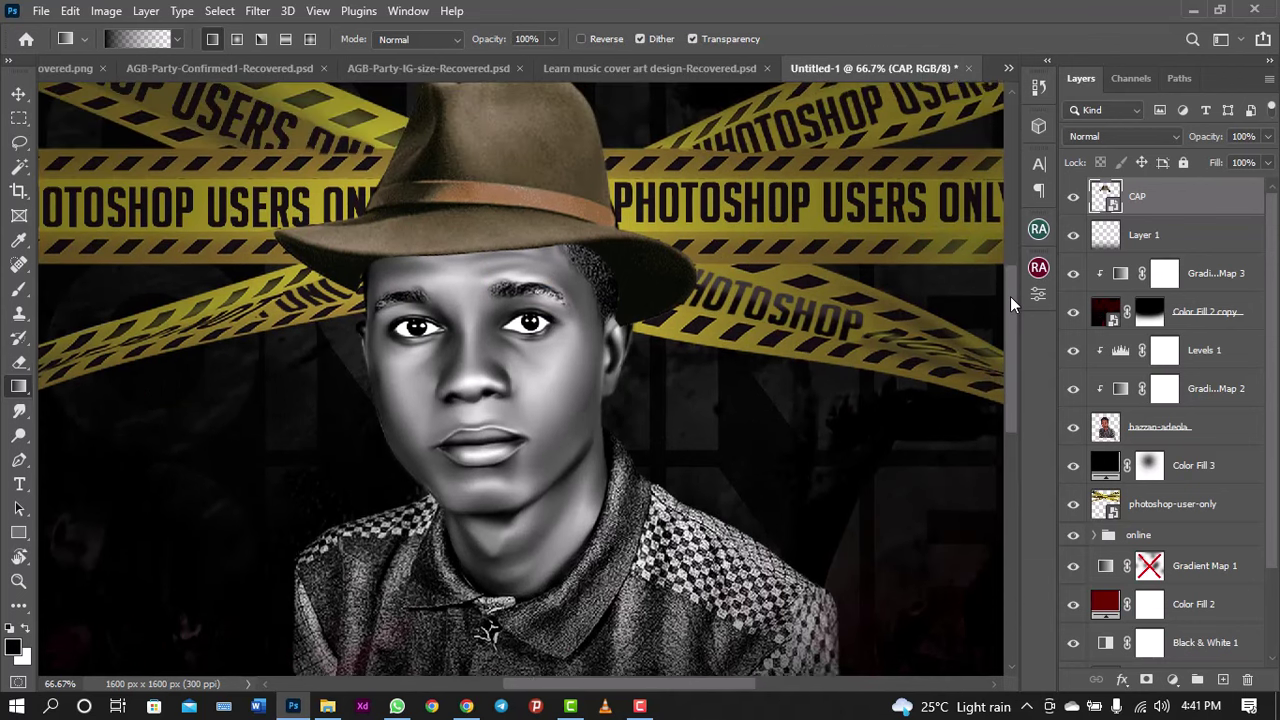
key(ctrl+minus)
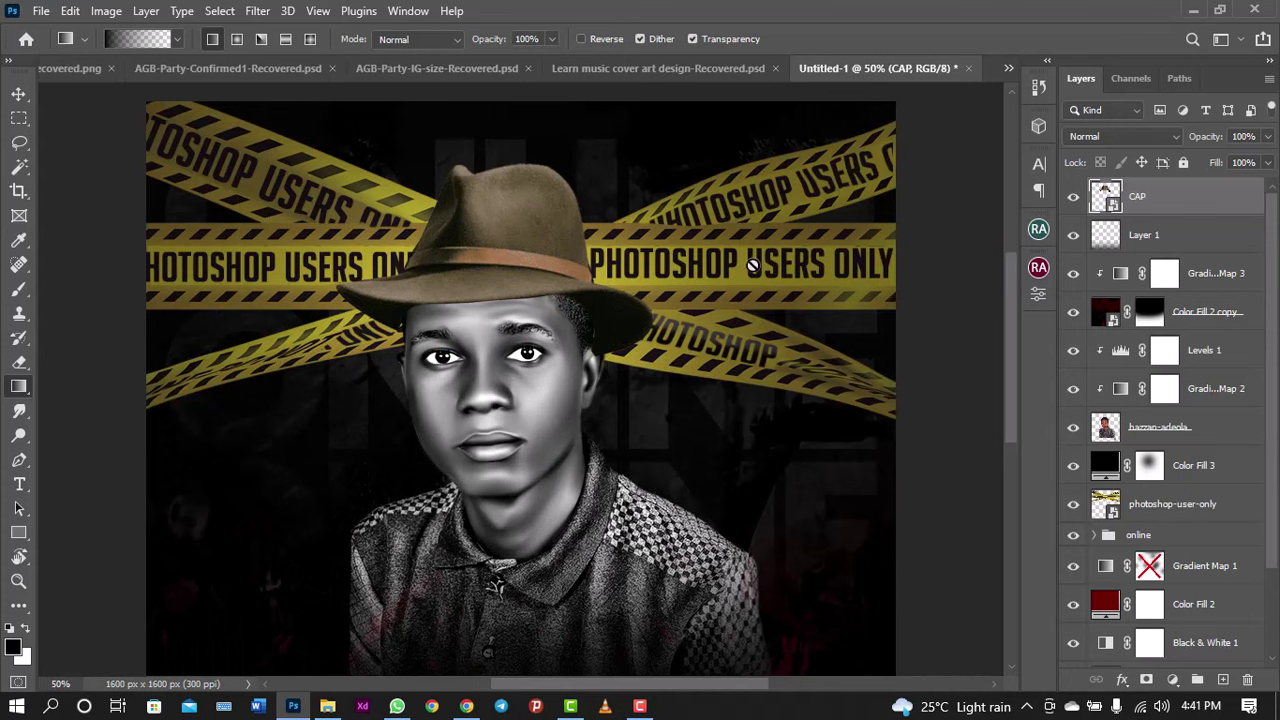
Step: Move the fedora up so it rests on the man's head above his eyebrows
key(v)
mouse_move(587, 265)
mouse_down()
mouse_move(667, 203)
mouse_move(510, 310)
mouse_up()
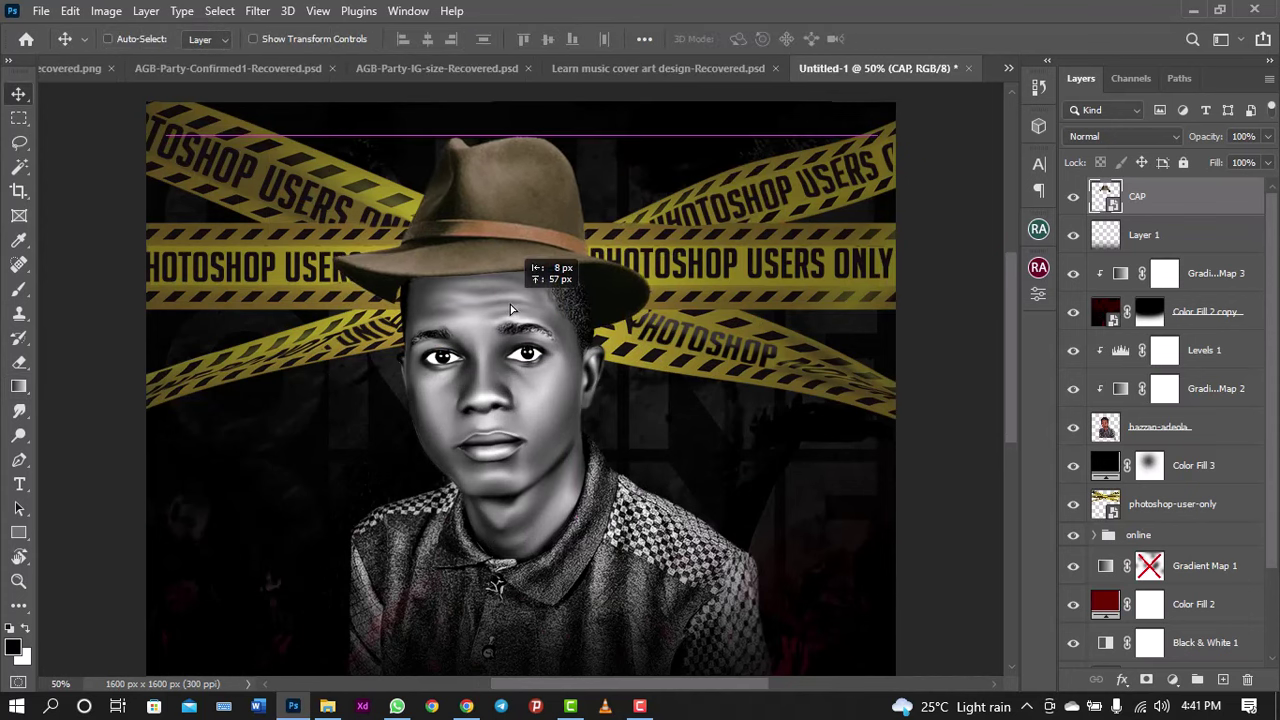
drag(510, 310, 514, 321)
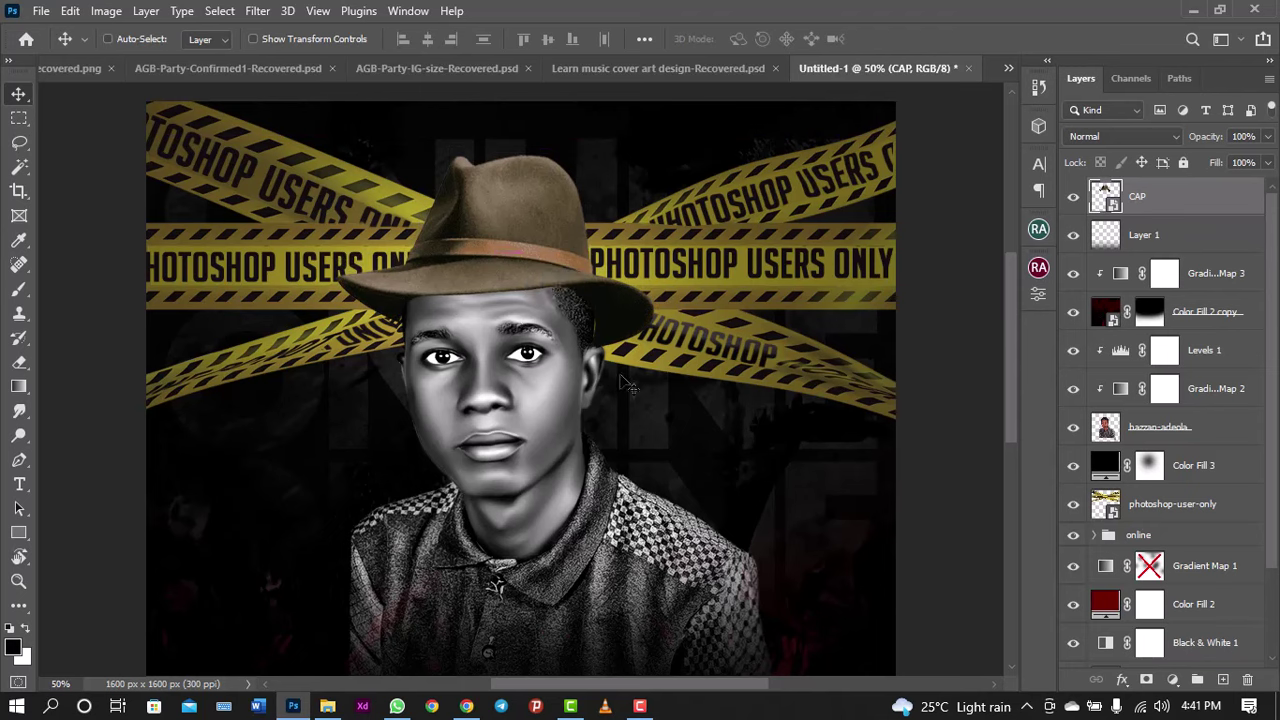
key(ctrl)
key(ctrl+z)
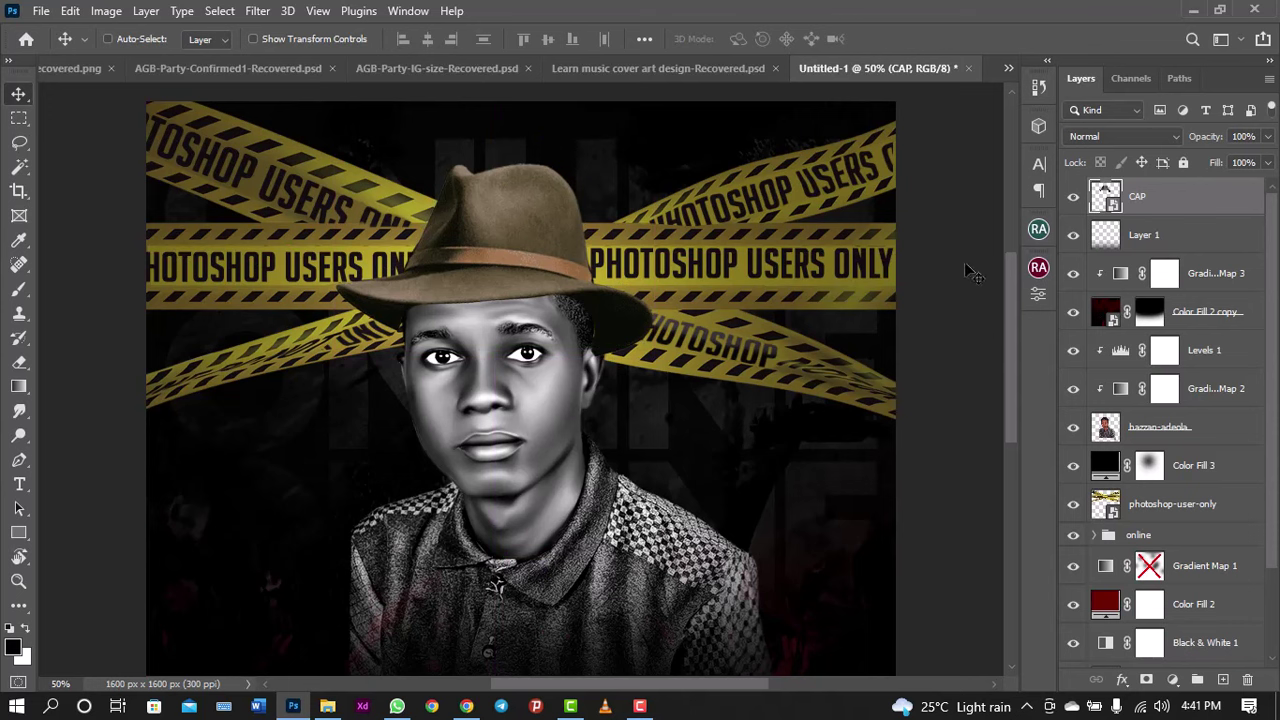
key(ctrl+minus)
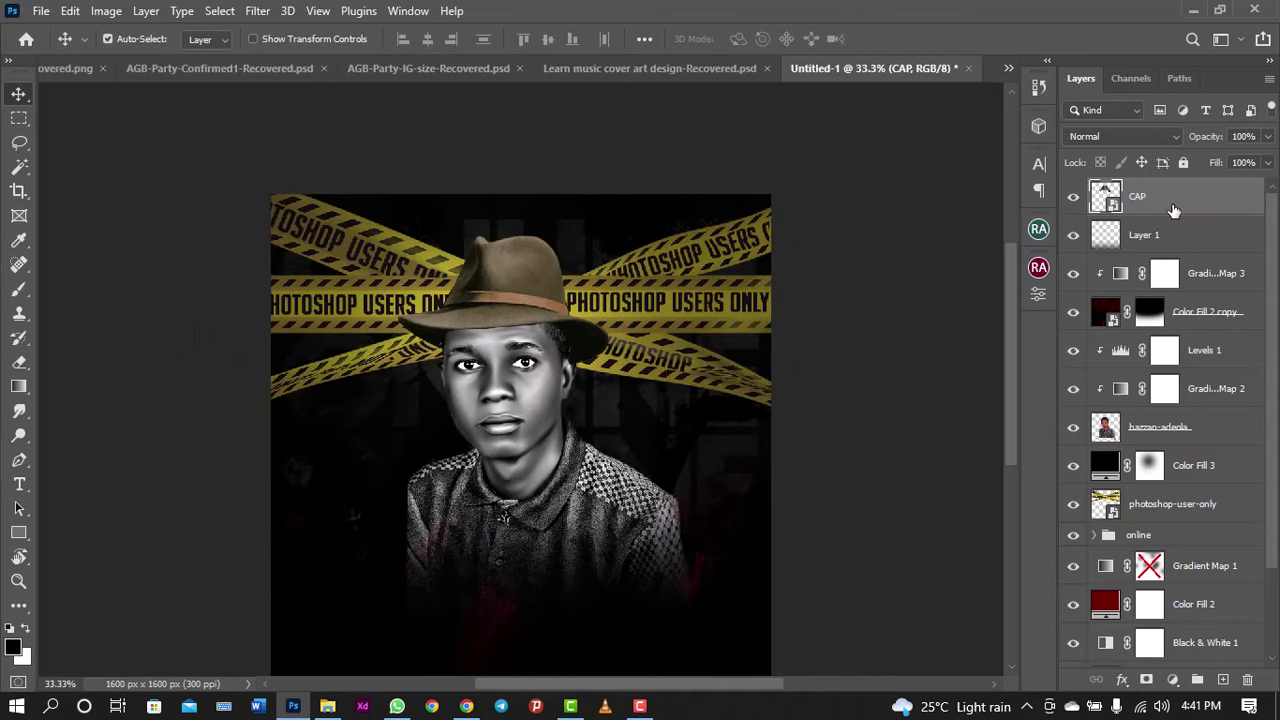
key(ctrl+plus)
key(ctrl+plus)
key(ctrl+minus)
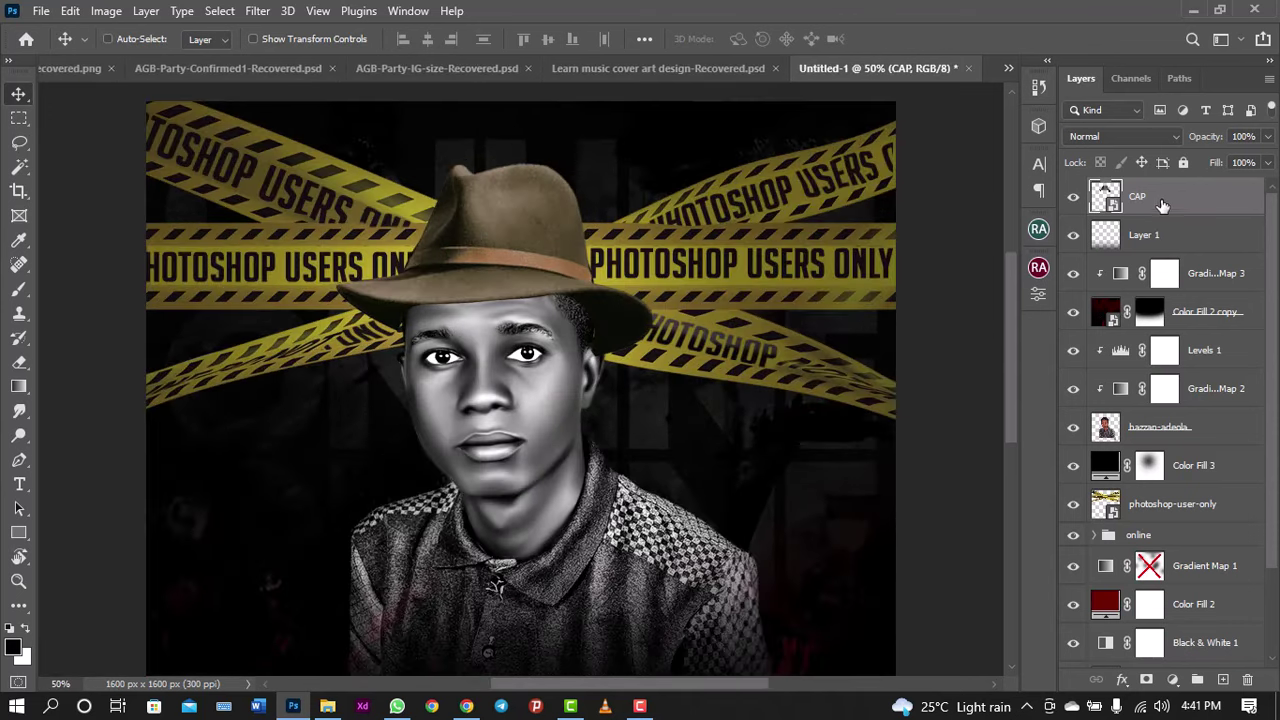
Step: Apply Topaz Detail 2 with the Bold Detail preset to the CAP hat layer
click(272, 12)
mouse_move(286, 457)
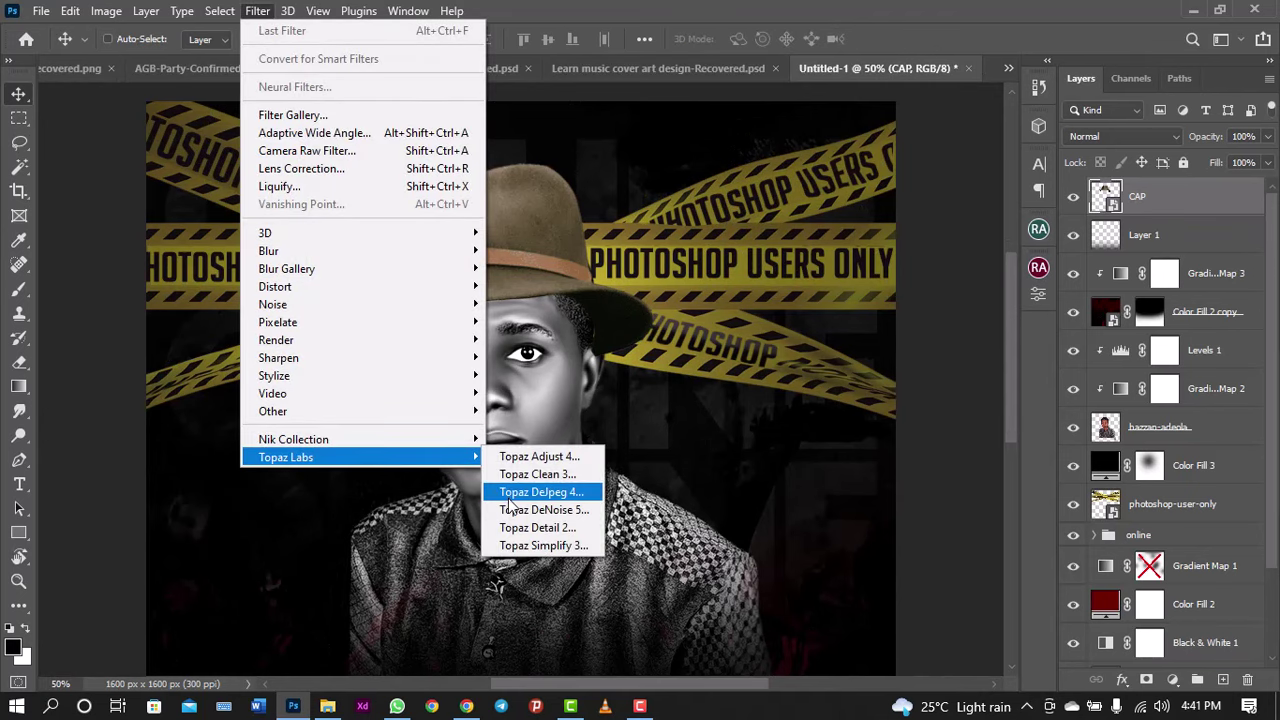
click(538, 527)
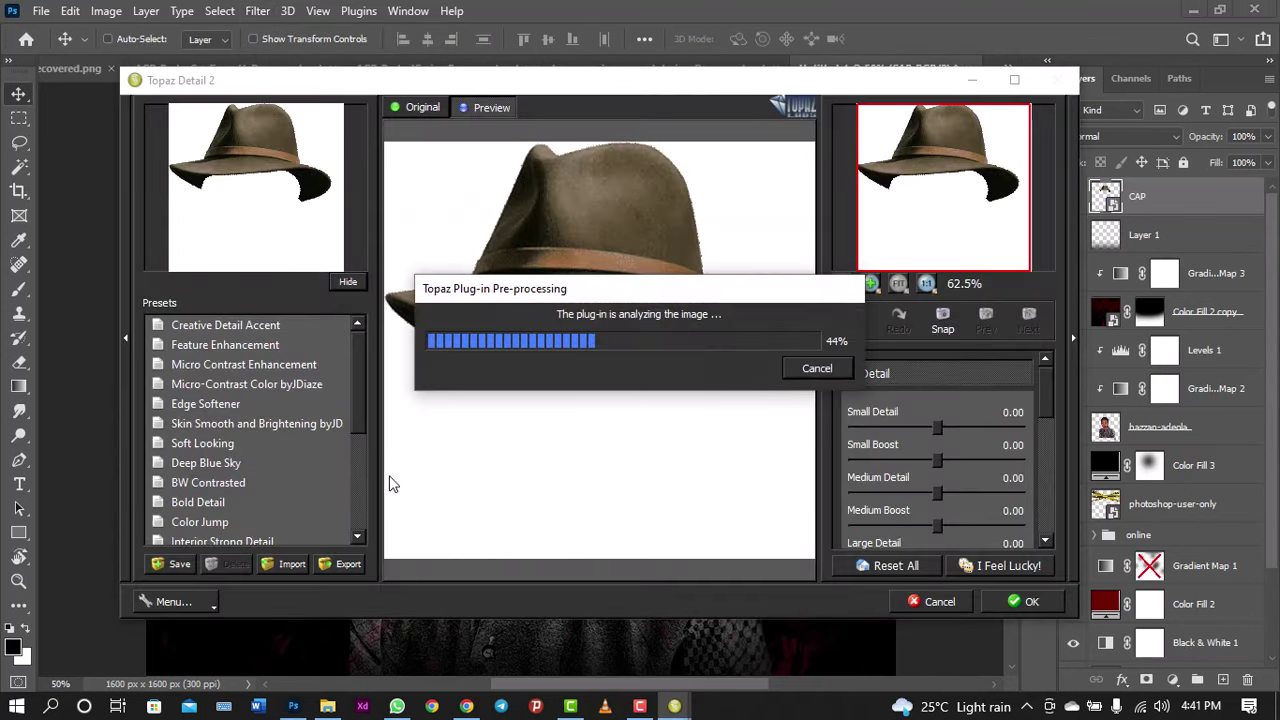
click(180, 510)
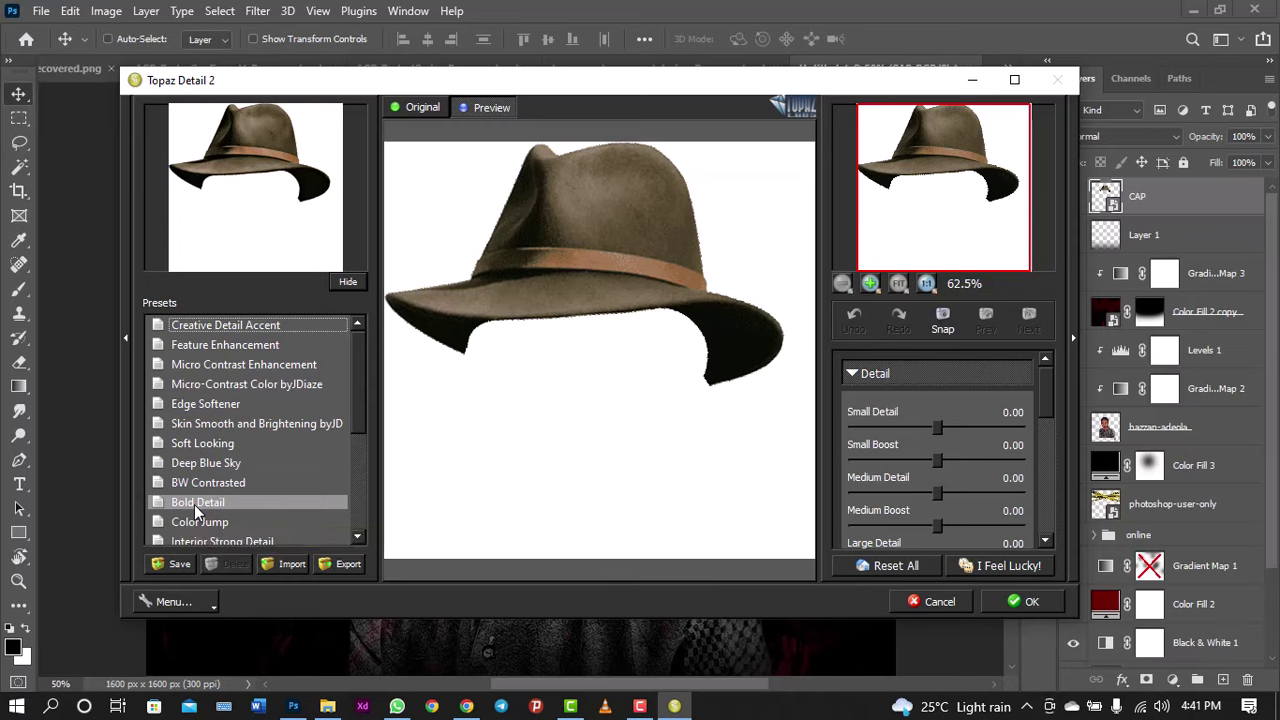
click(194, 504)
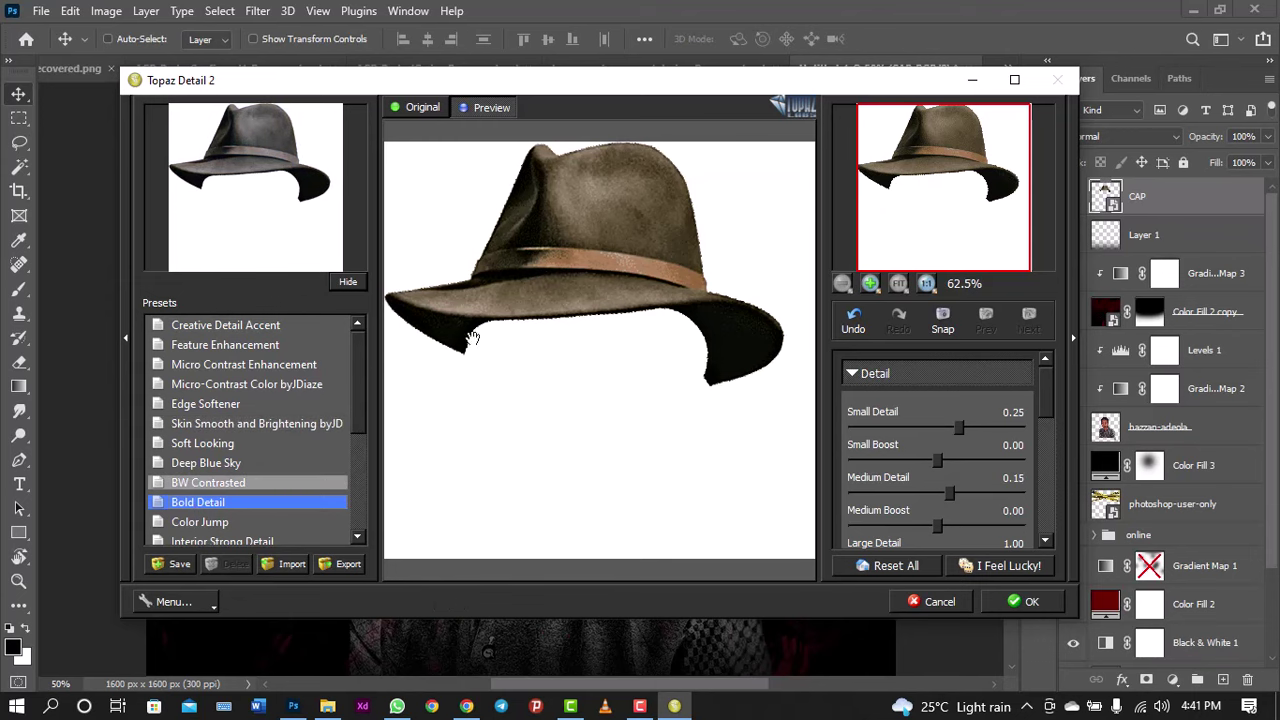
click(1030, 601)
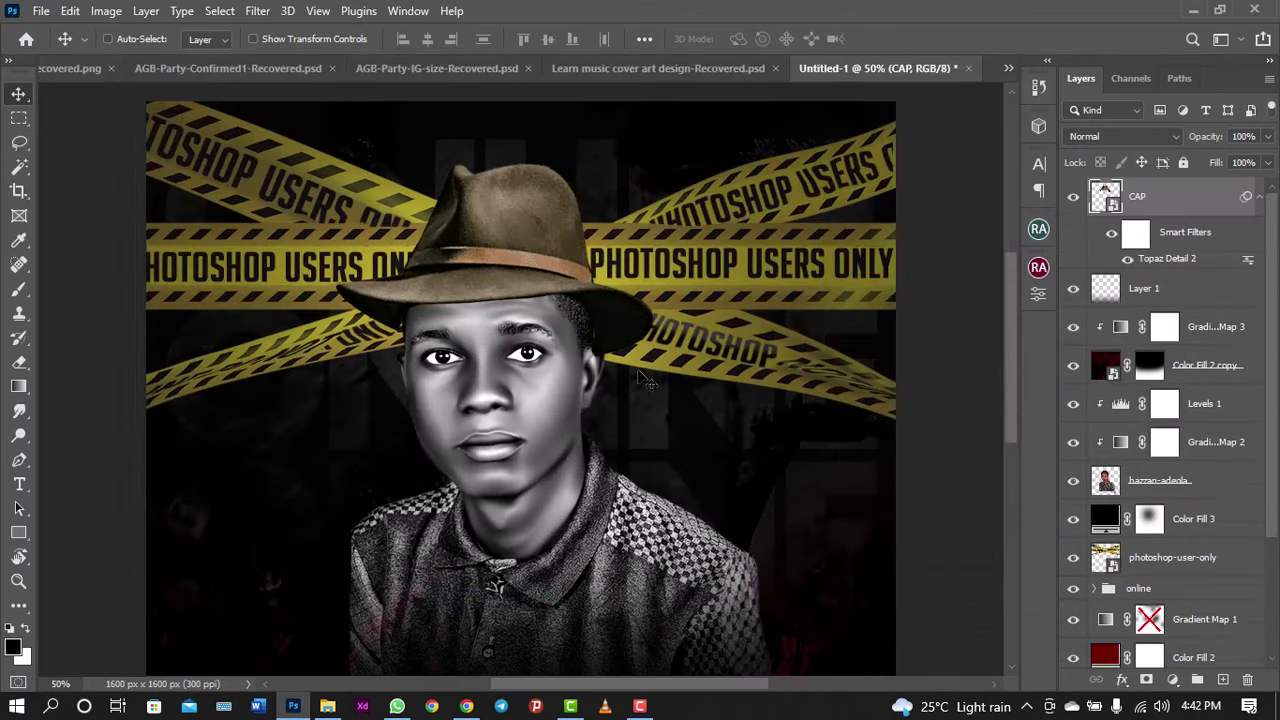
Step: Apply Topaz Clean 3 to the hat with the CrispStyle preset and Strength 5
click(272, 16)
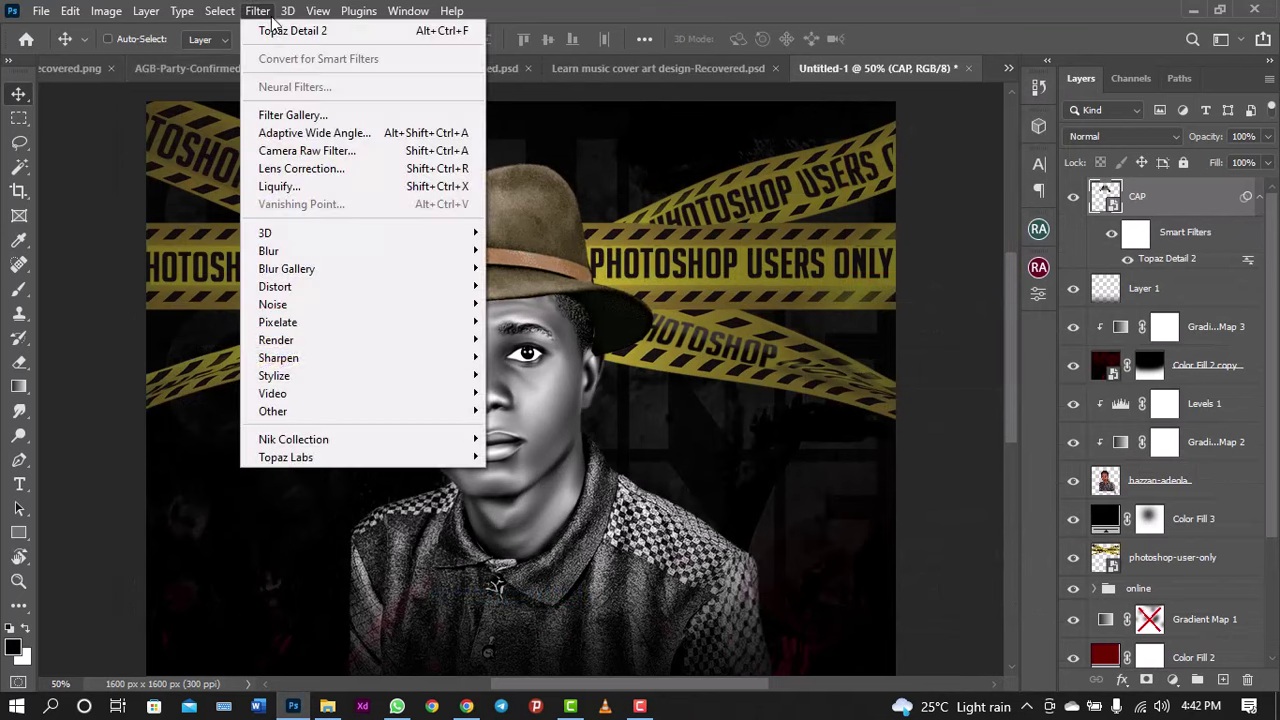
mouse_move(286, 457)
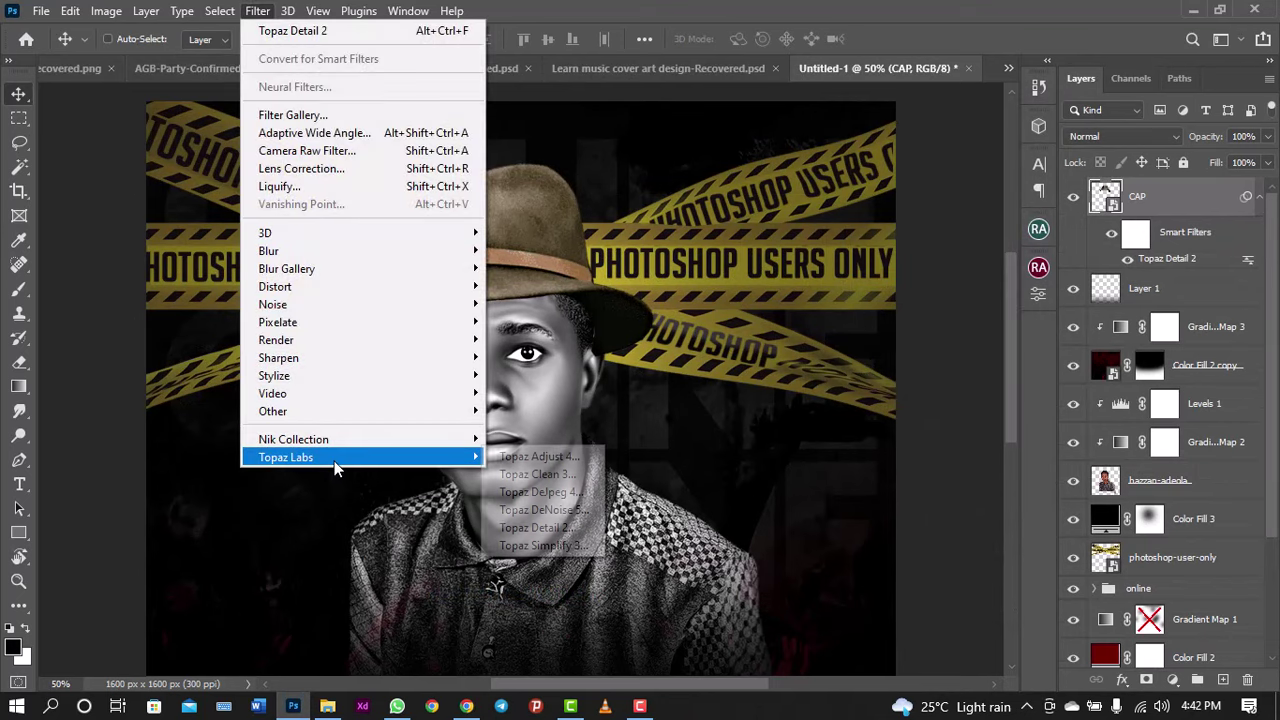
click(545, 478)
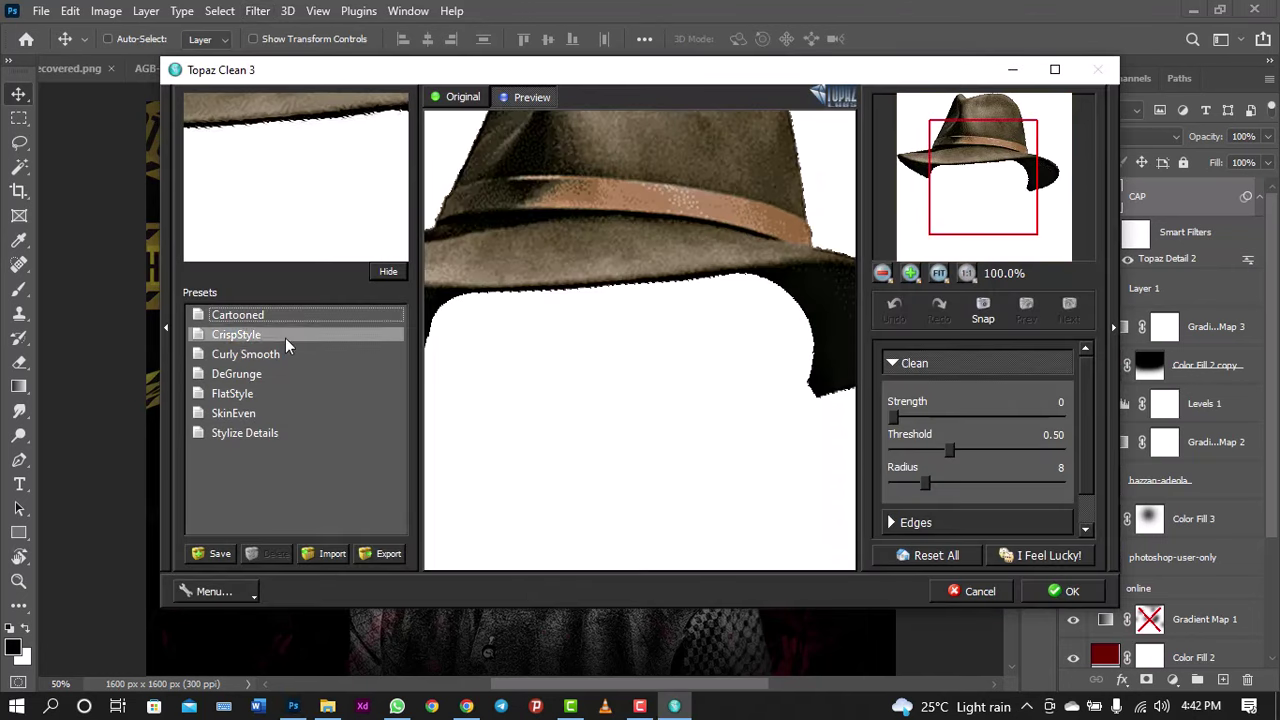
click(286, 337)
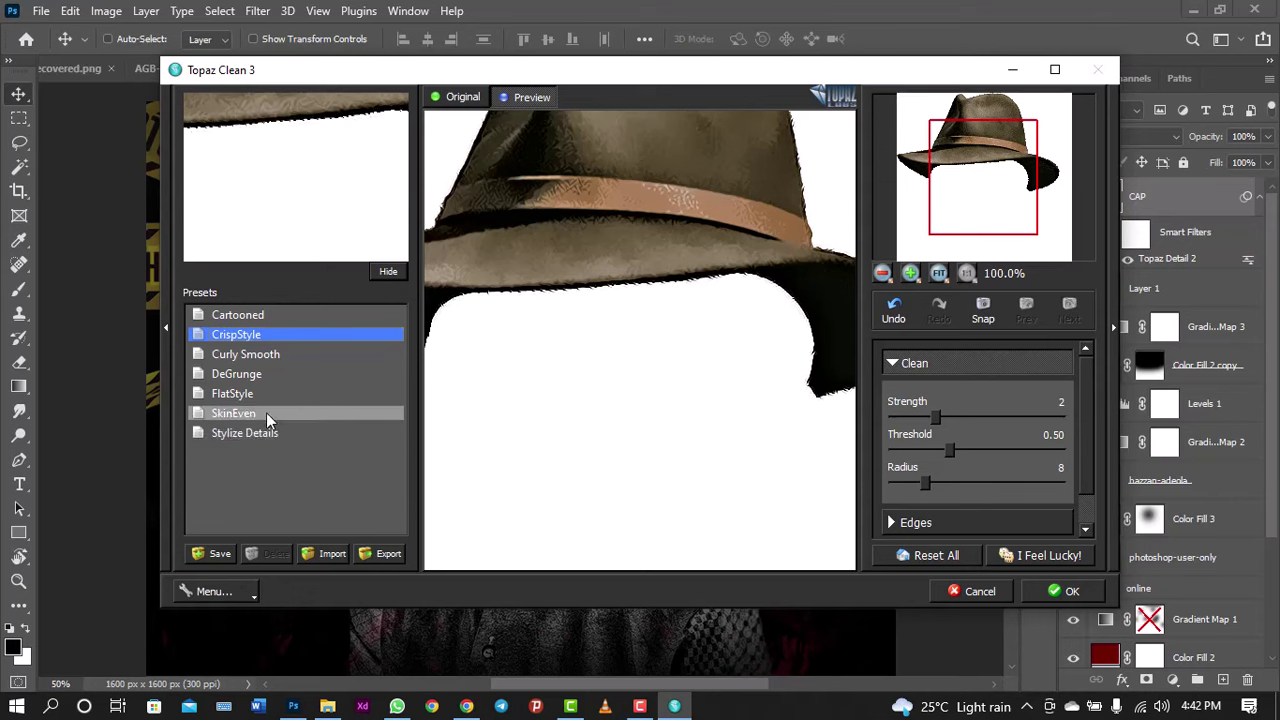
click(265, 414)
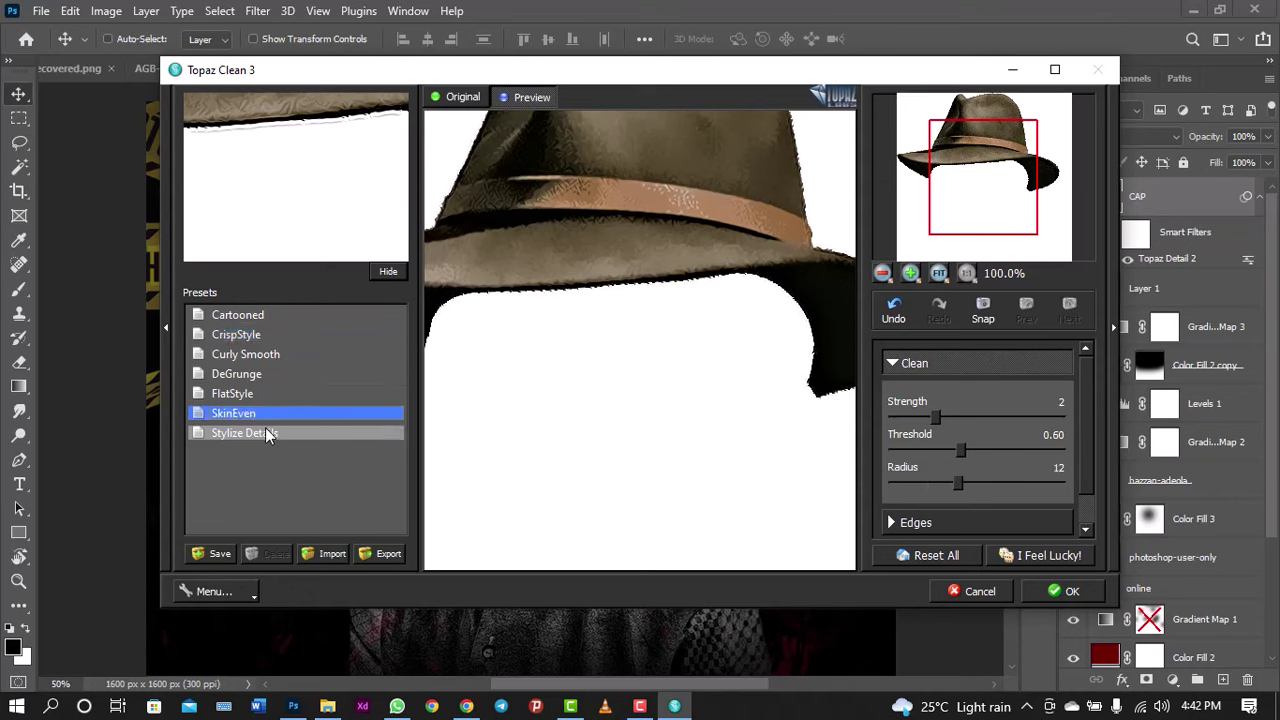
click(267, 434)
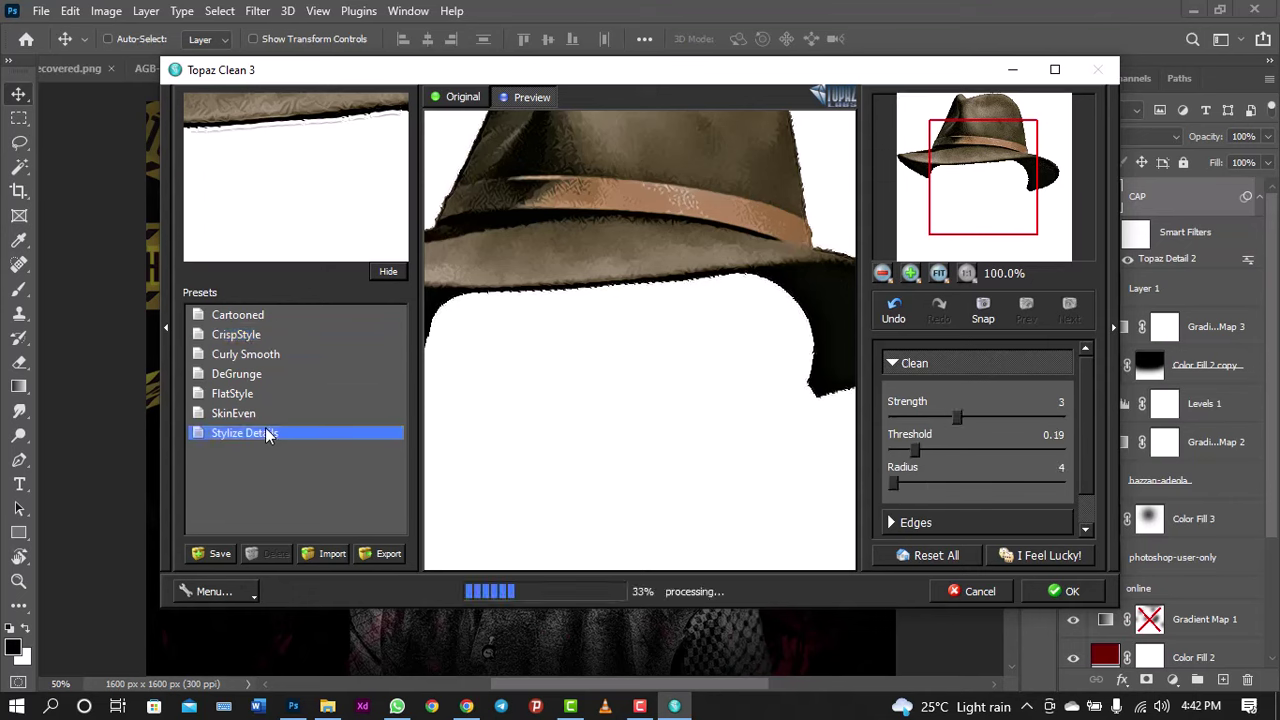
click(243, 360)
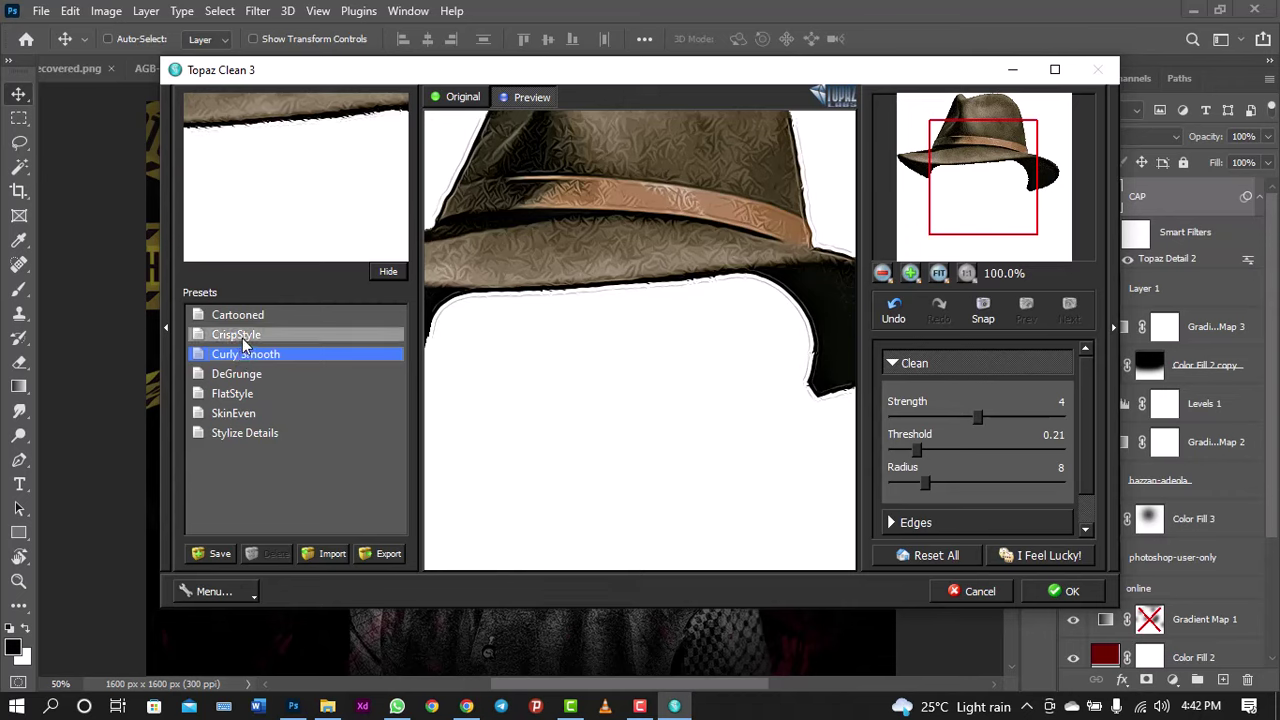
click(242, 338)
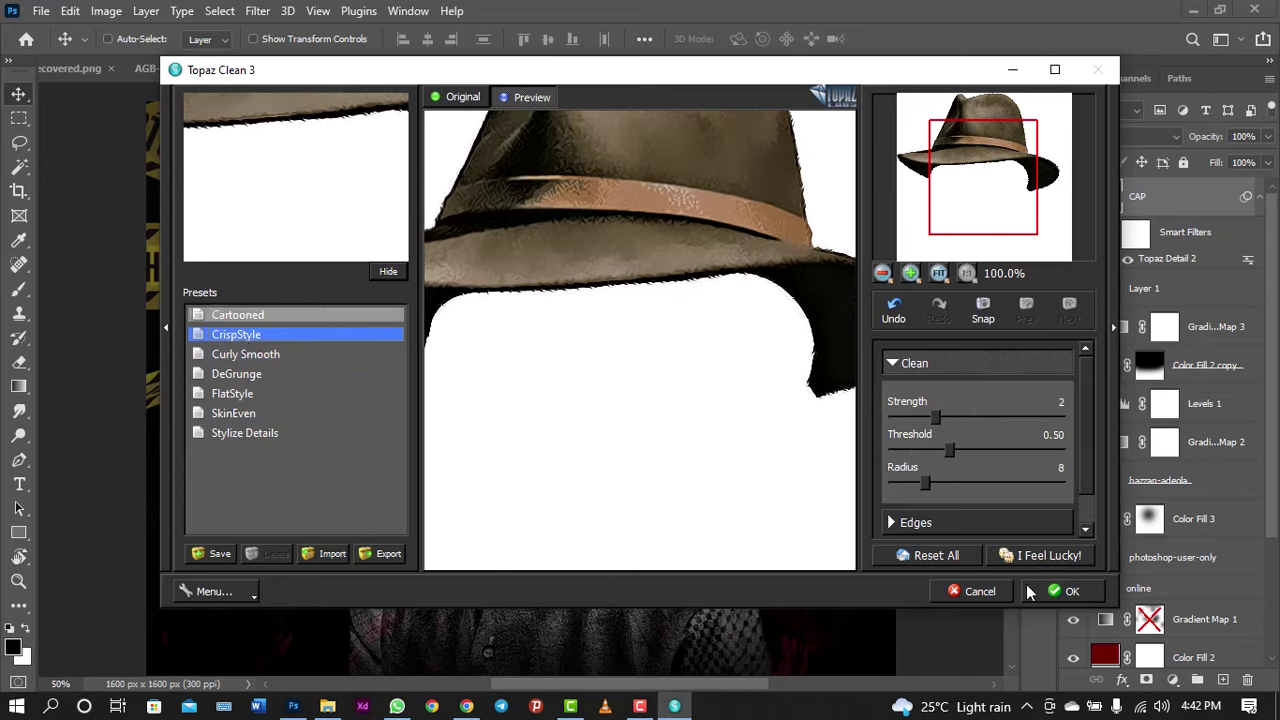
drag(936, 419, 1000, 418)
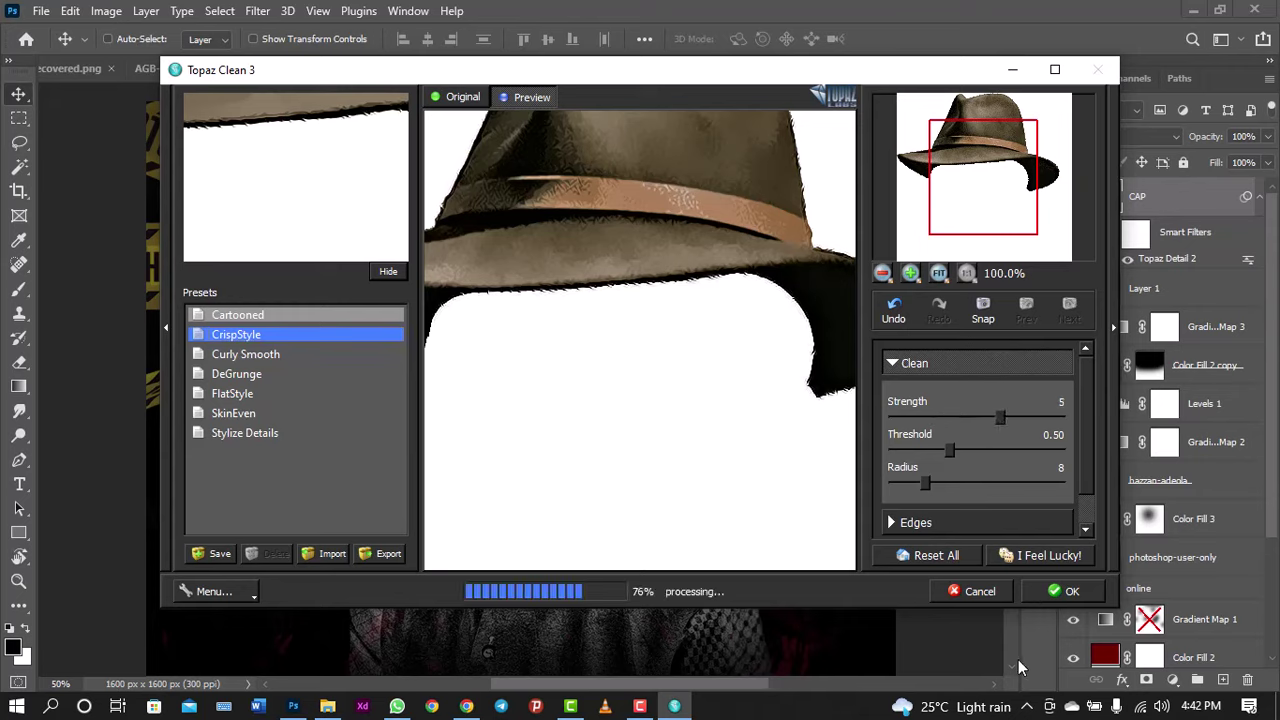
click(1068, 608)
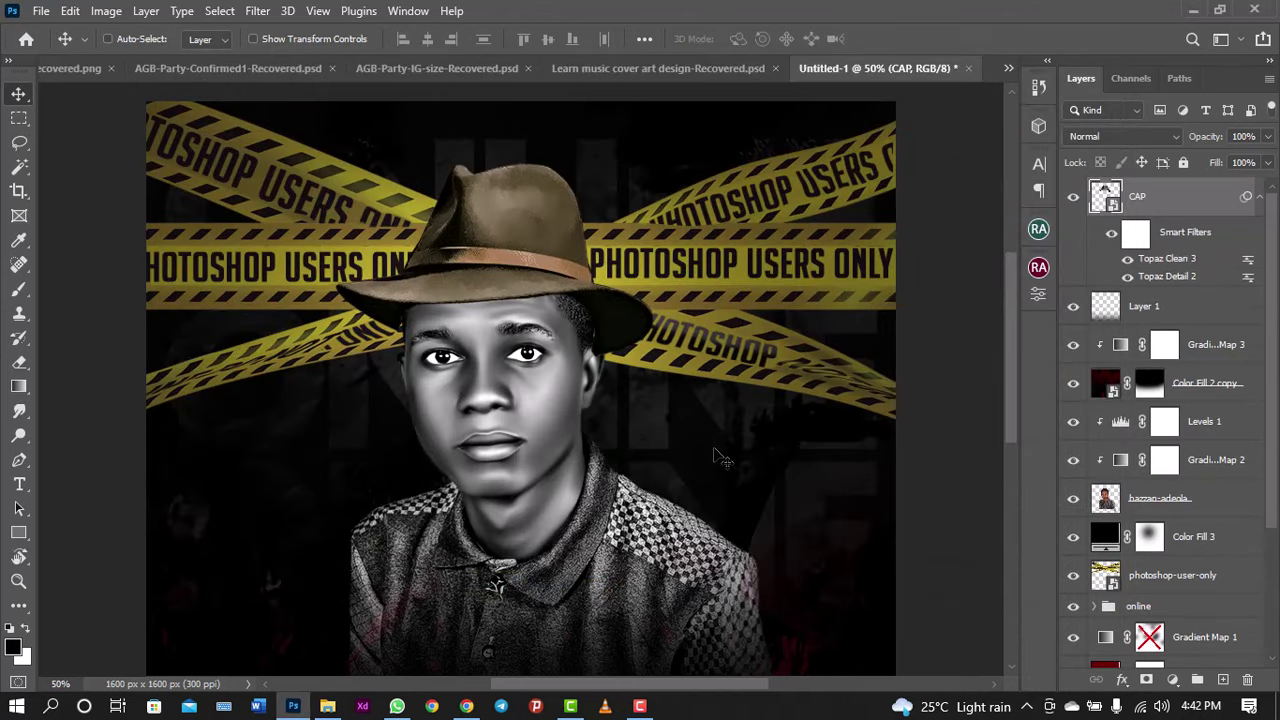
key(ctrl)
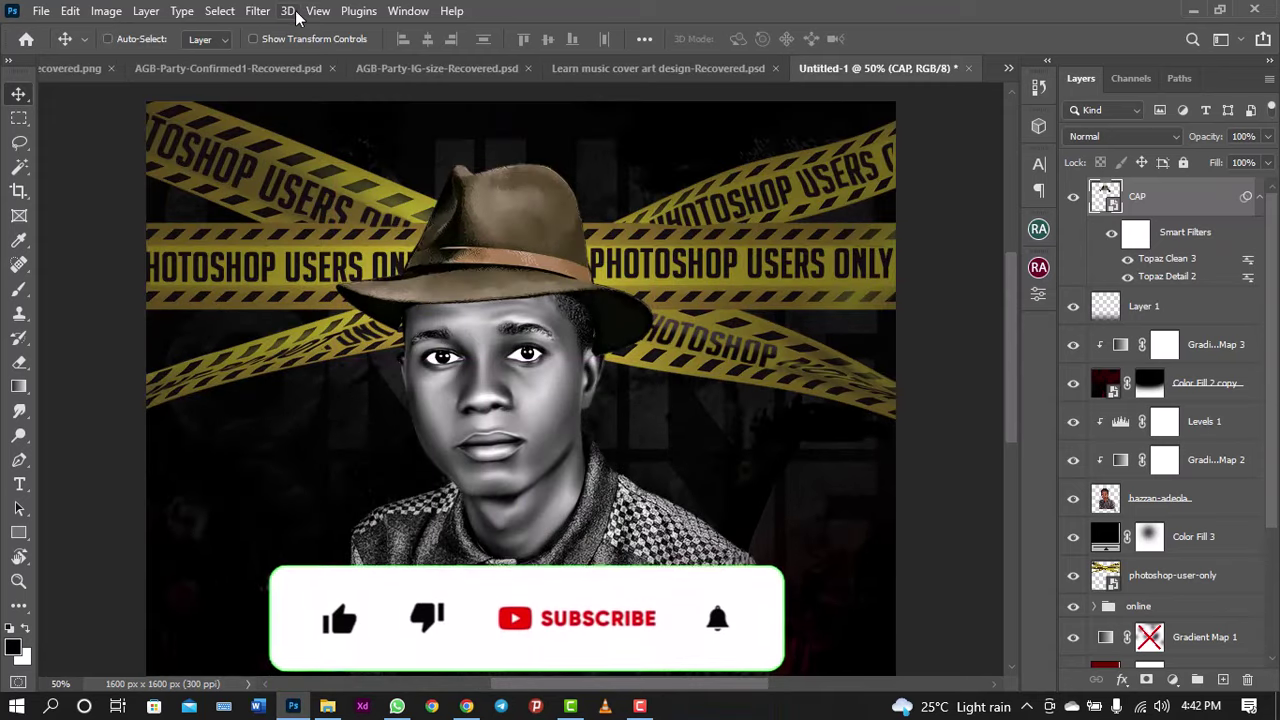
Step: Apply Smart Sharpen to the hat: 200% amount, 1.0 px radius, 10% noise reduction
click(258, 11)
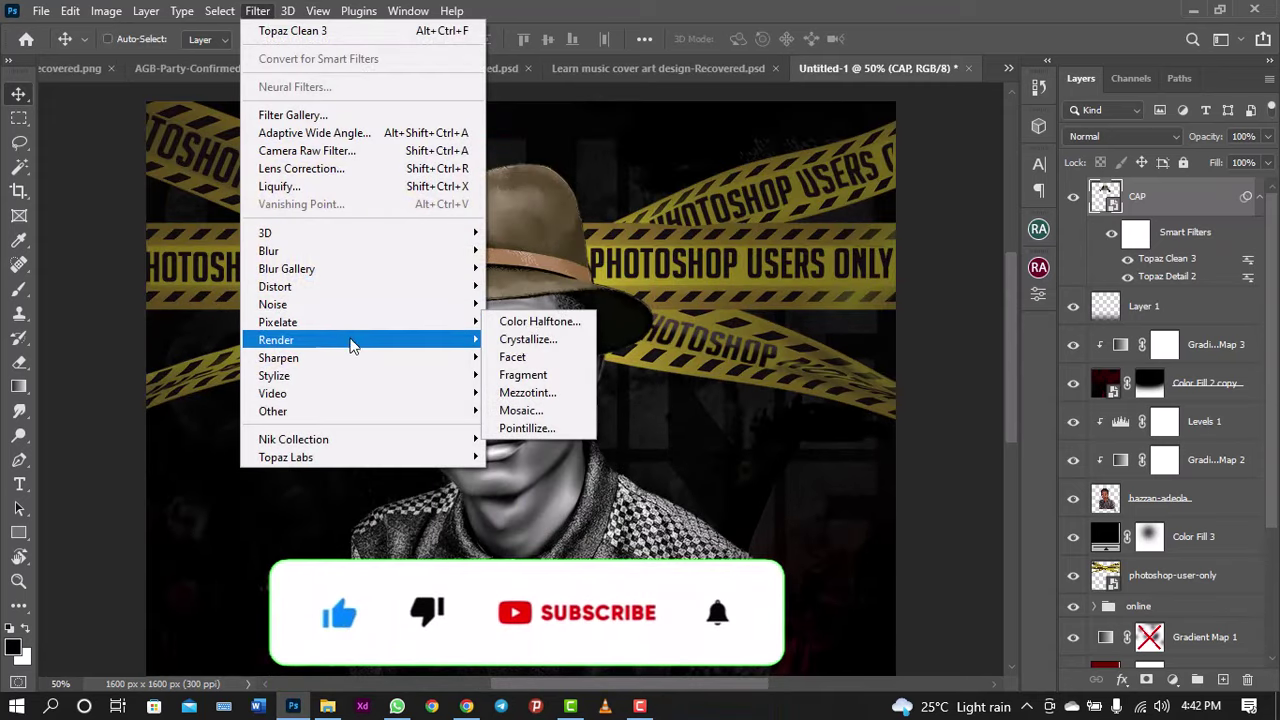
mouse_move(278, 358)
click(548, 429)
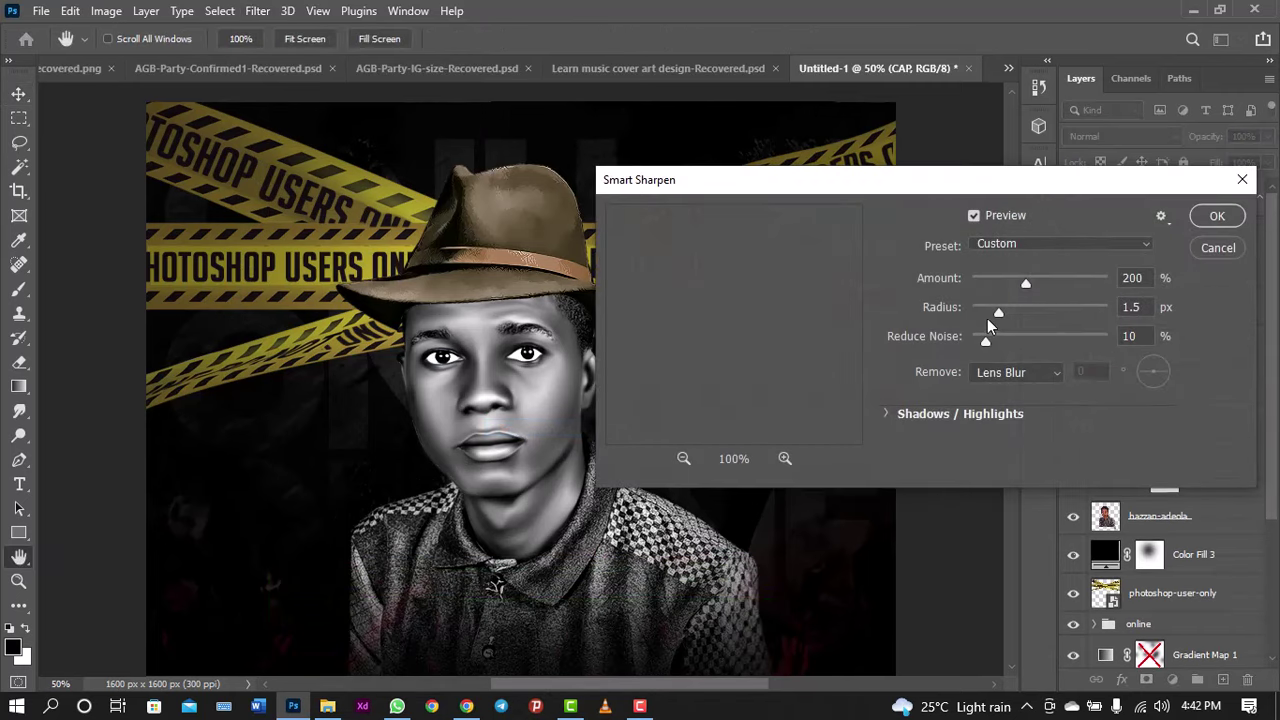
drag(996, 312, 993, 312)
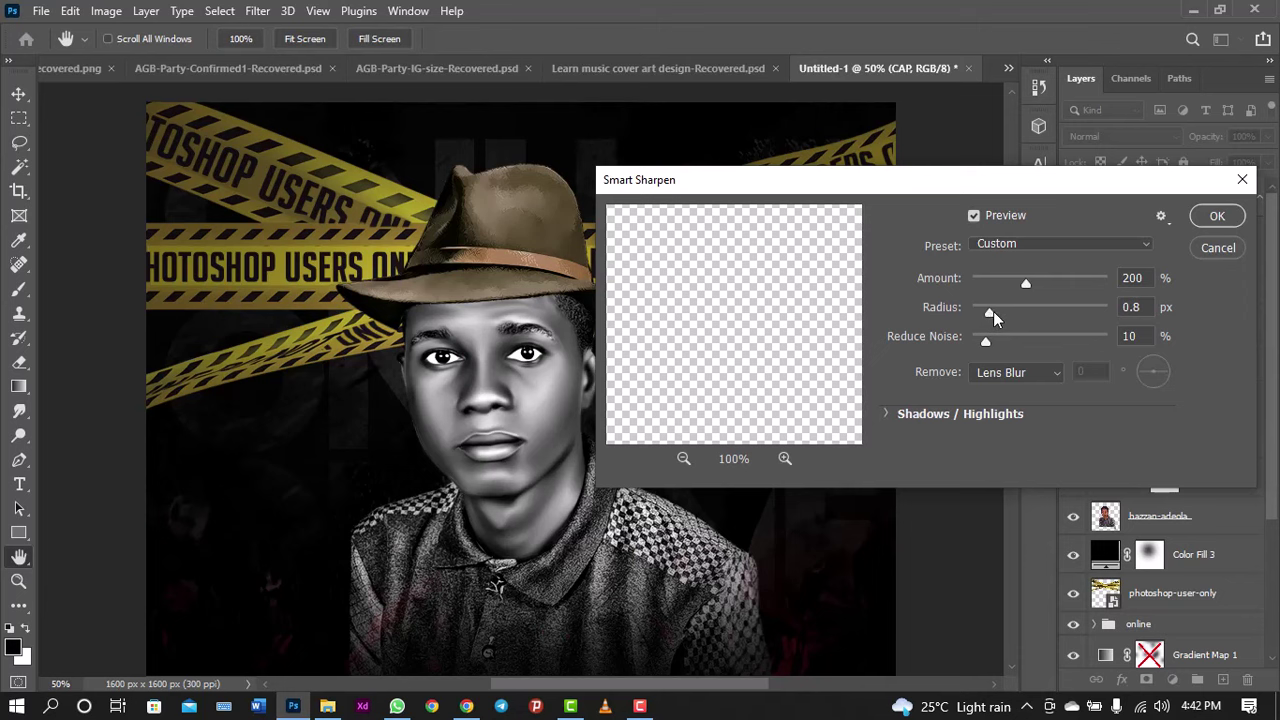
click(1220, 215)
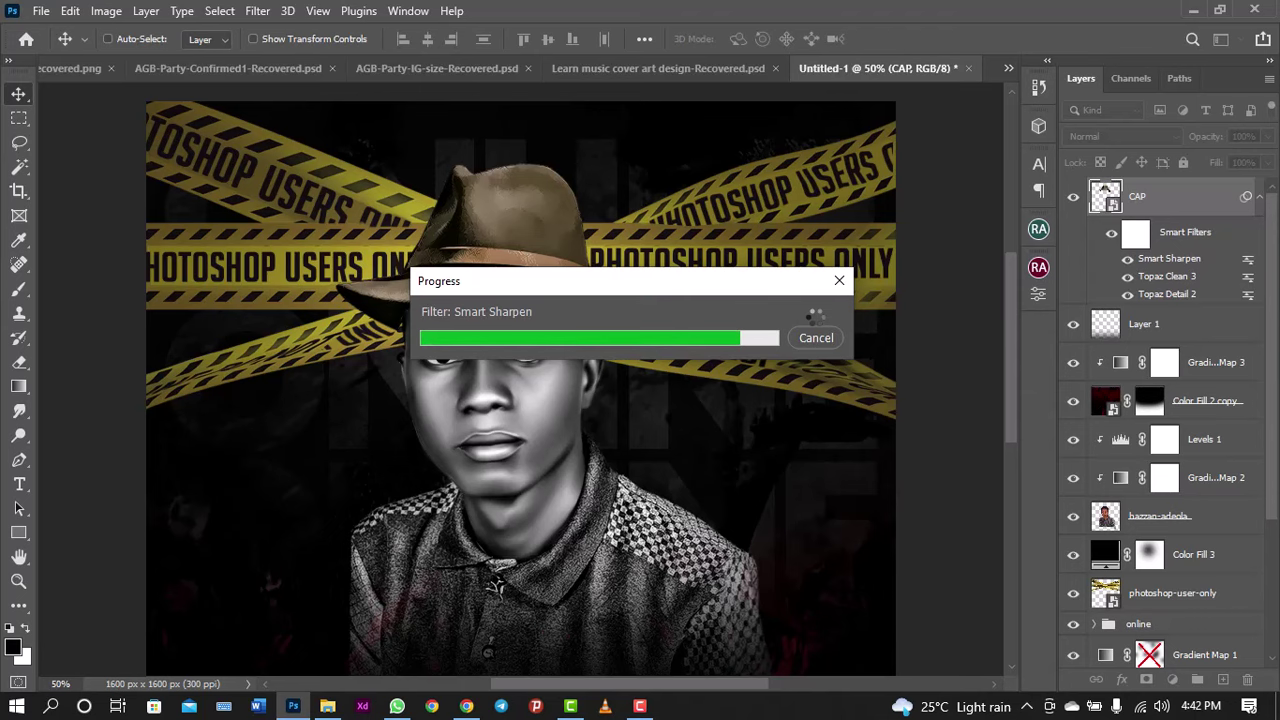
key(ctrl)
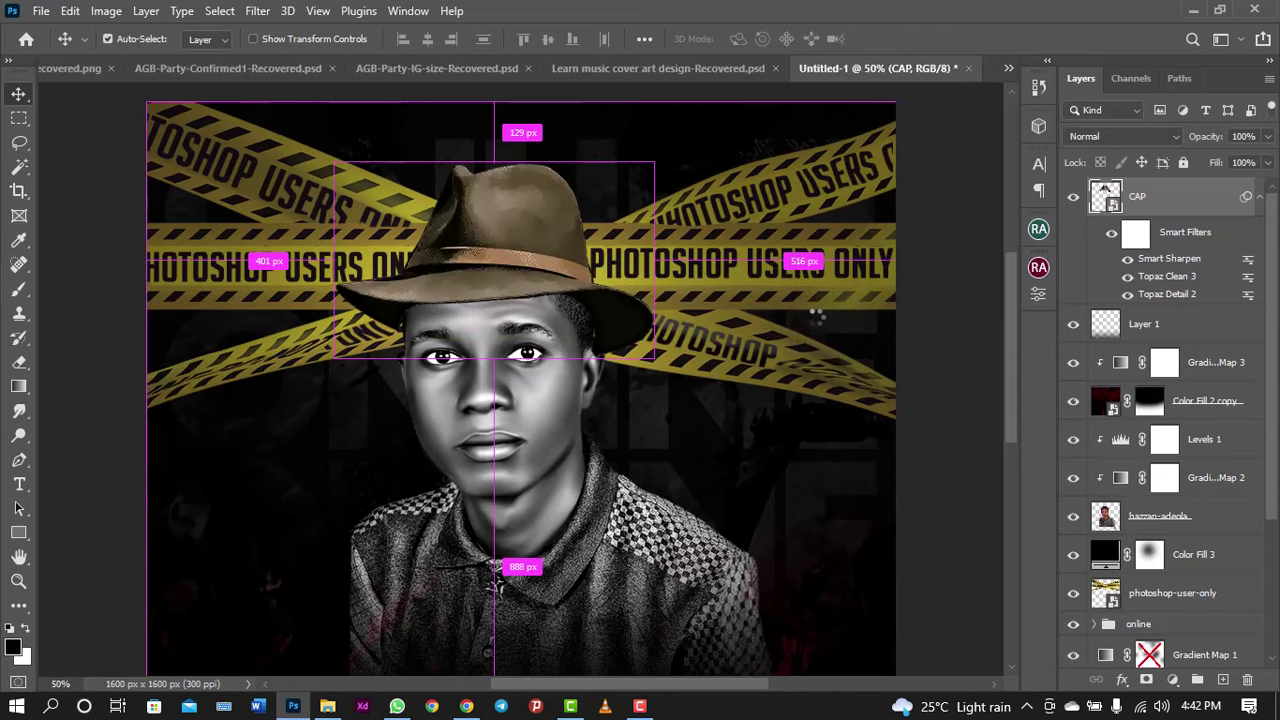
key(ctrl+minus)
key(ctrl+minus)
key(ctrl+plus)
key(ctrl+plus)
key(ctrl+plus)
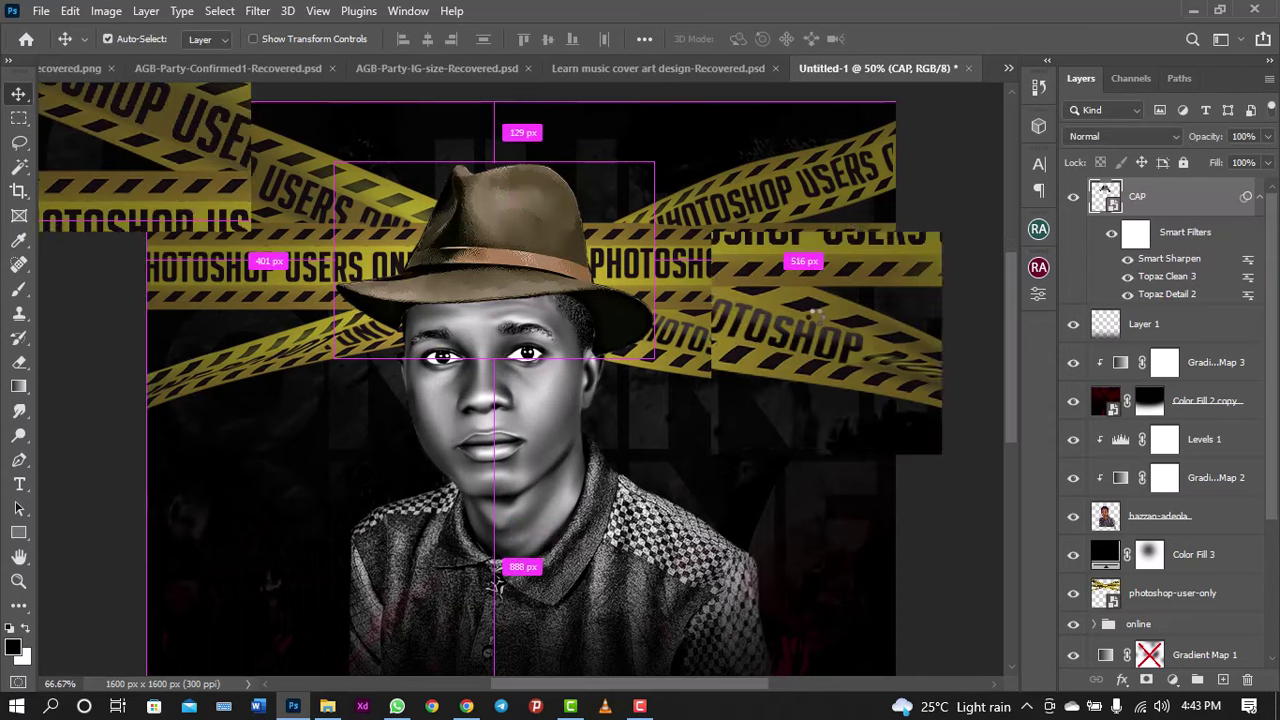
key(ctrl+minus)
key(ctrl+minus)
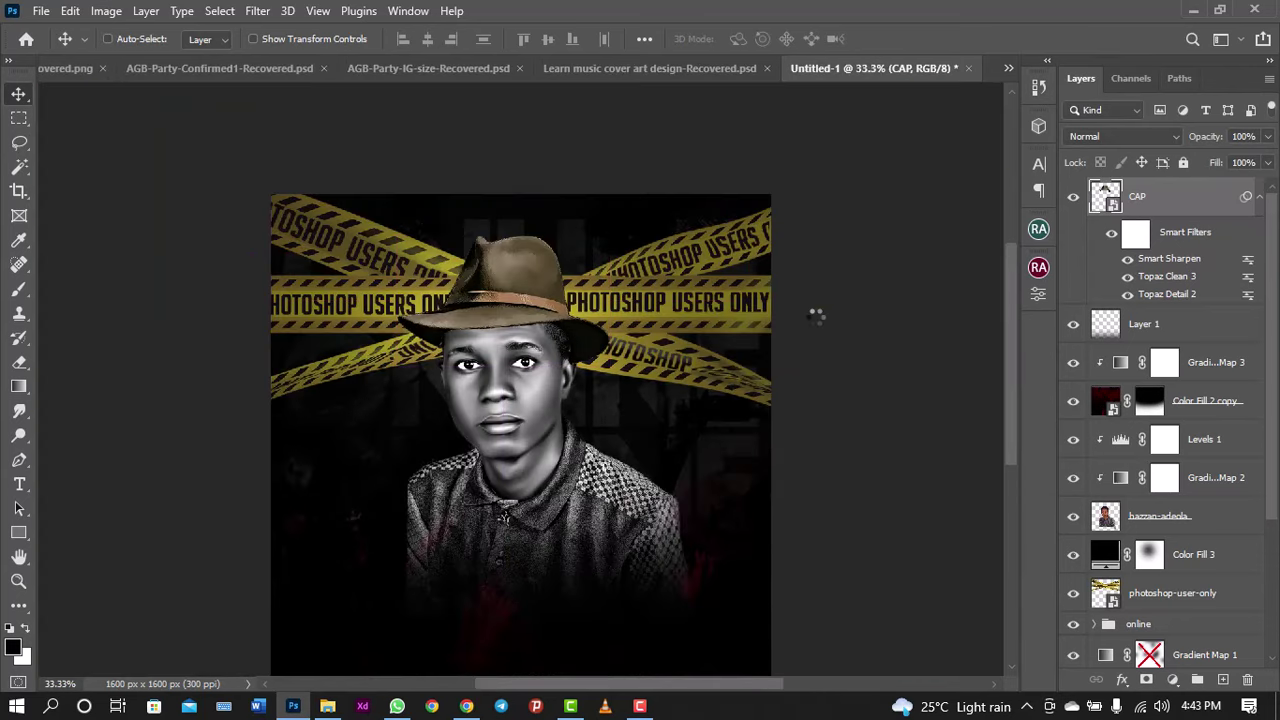
key(ctrl+plus)
key(ctrl+plus)
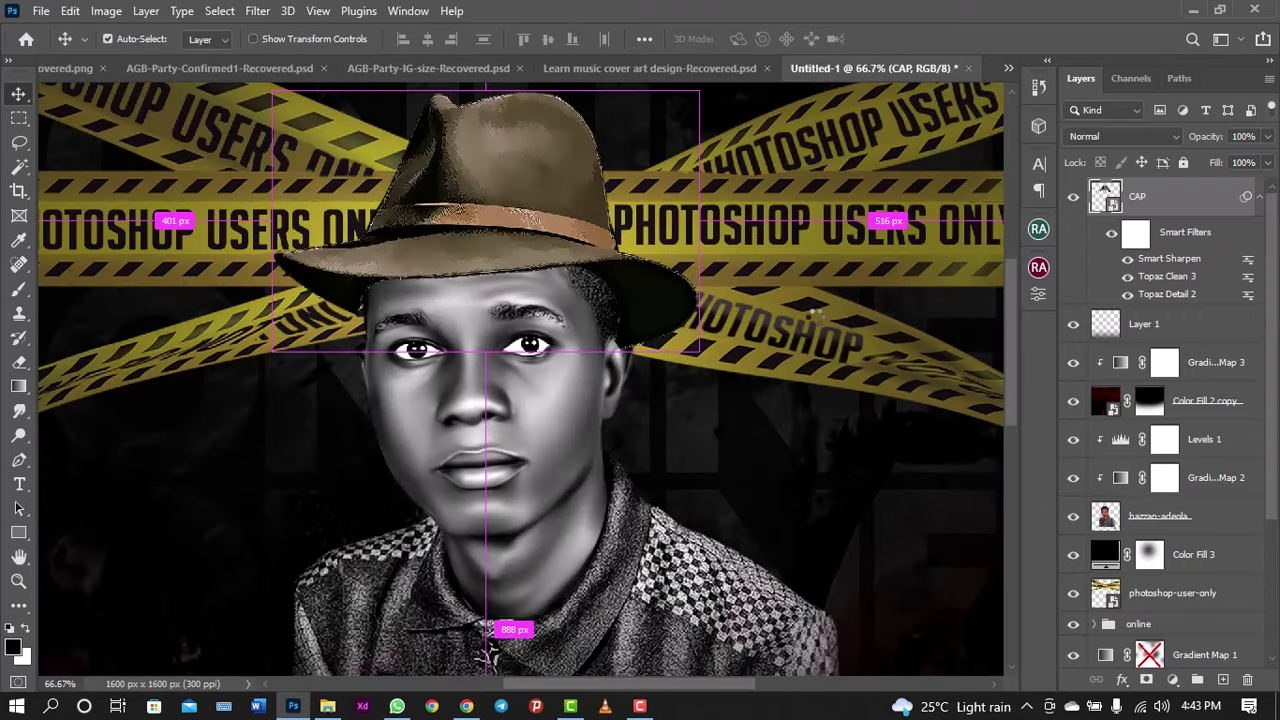
Step: Duplicate the CAP layer as CAP copy and reselect the original CAP layer
click(1258, 198)
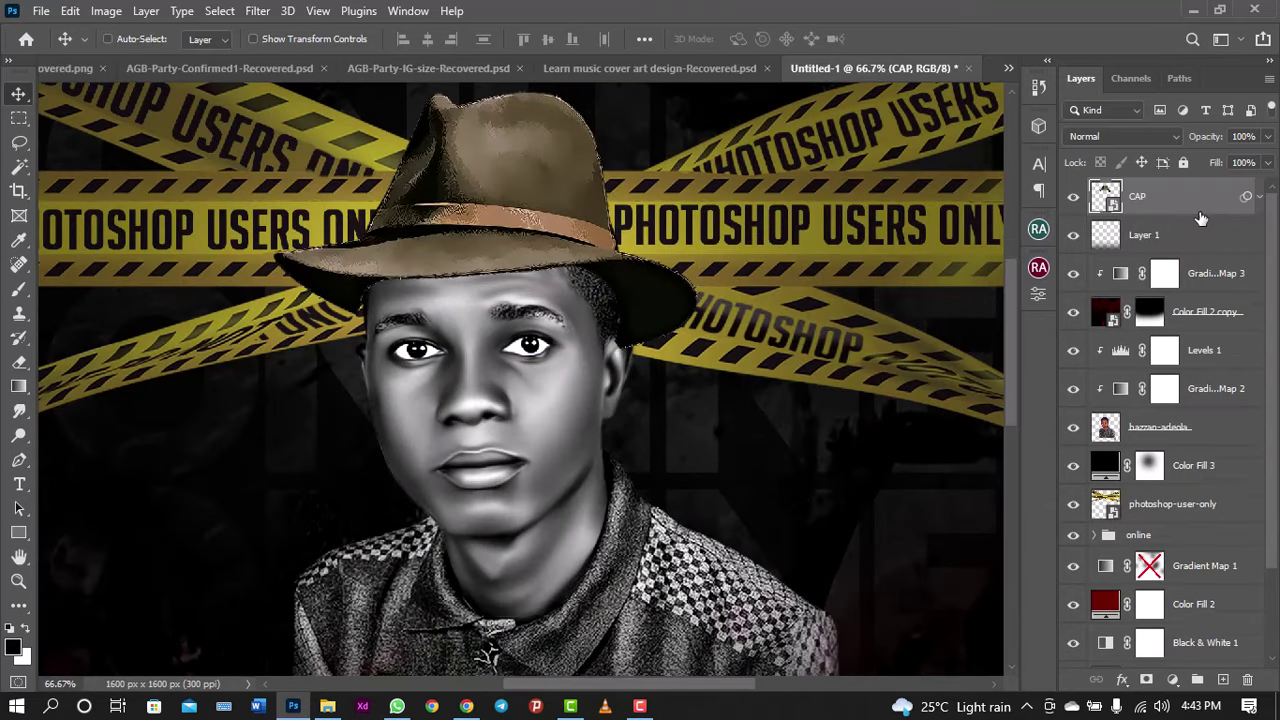
key(ctrl+j)
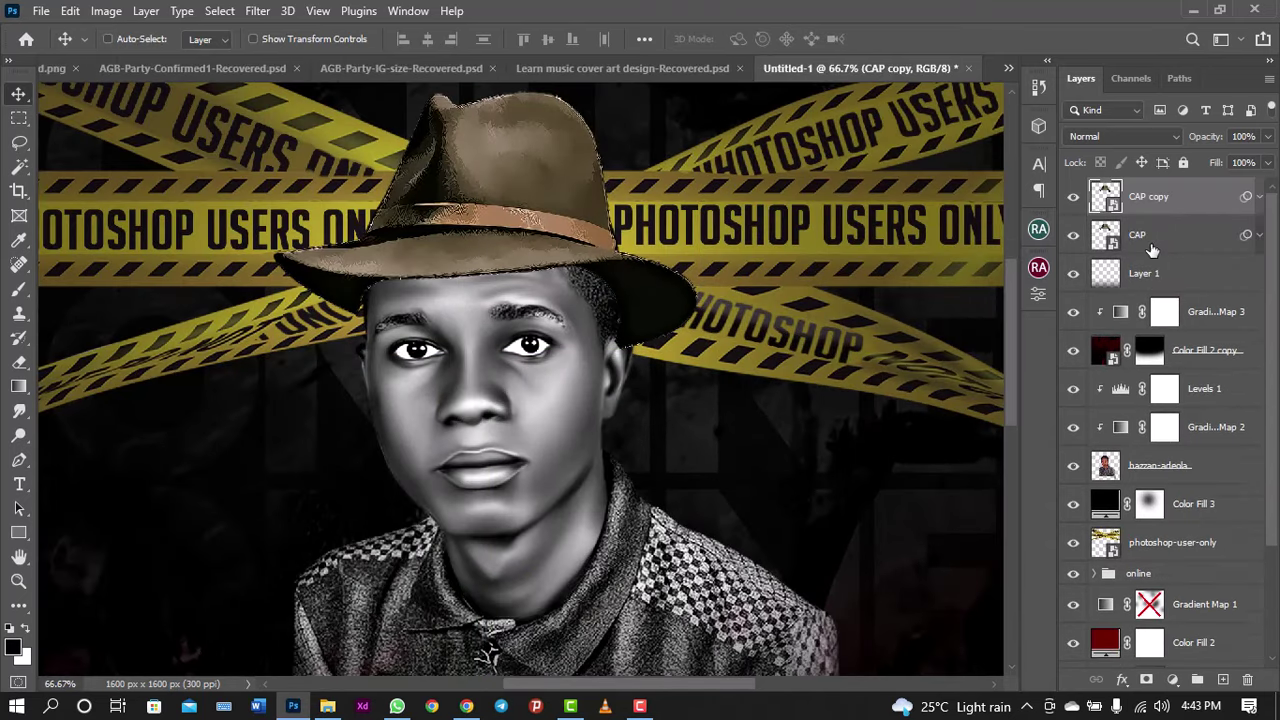
click(1152, 249)
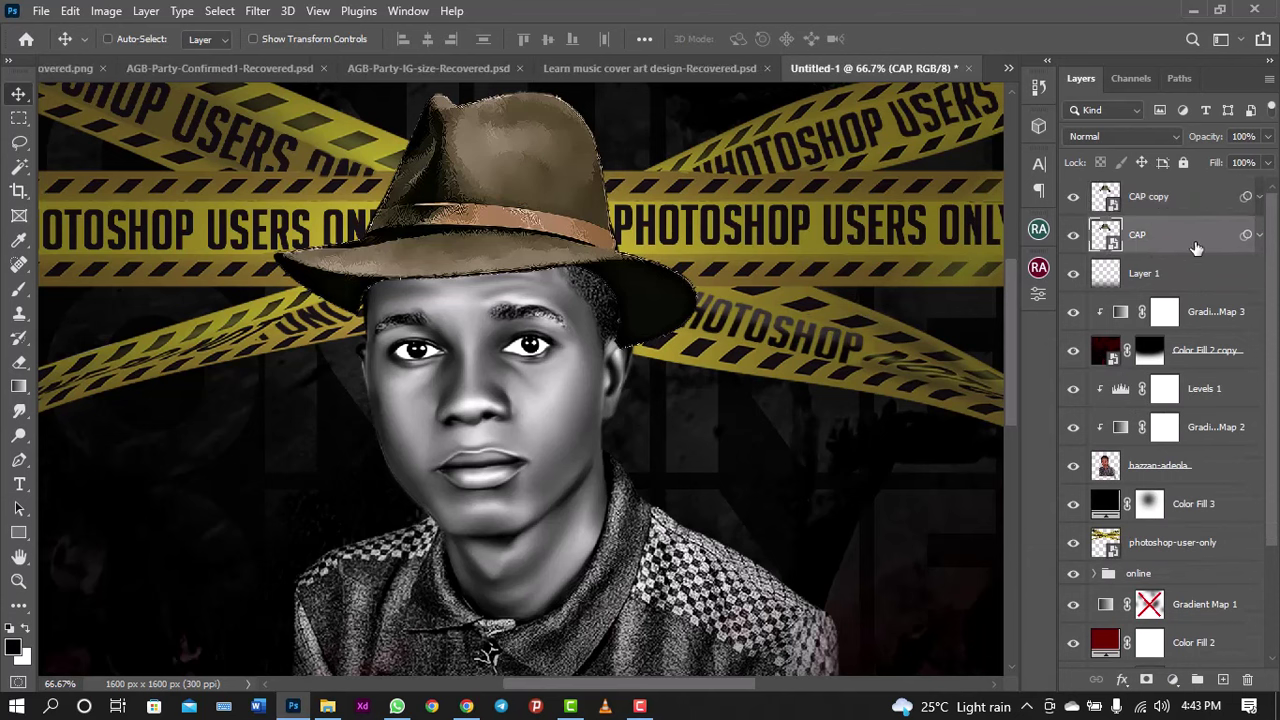
Step: Give CAP a black Multiply drop shadow at 100% opacity with 0% spread
double_click(1196, 248)
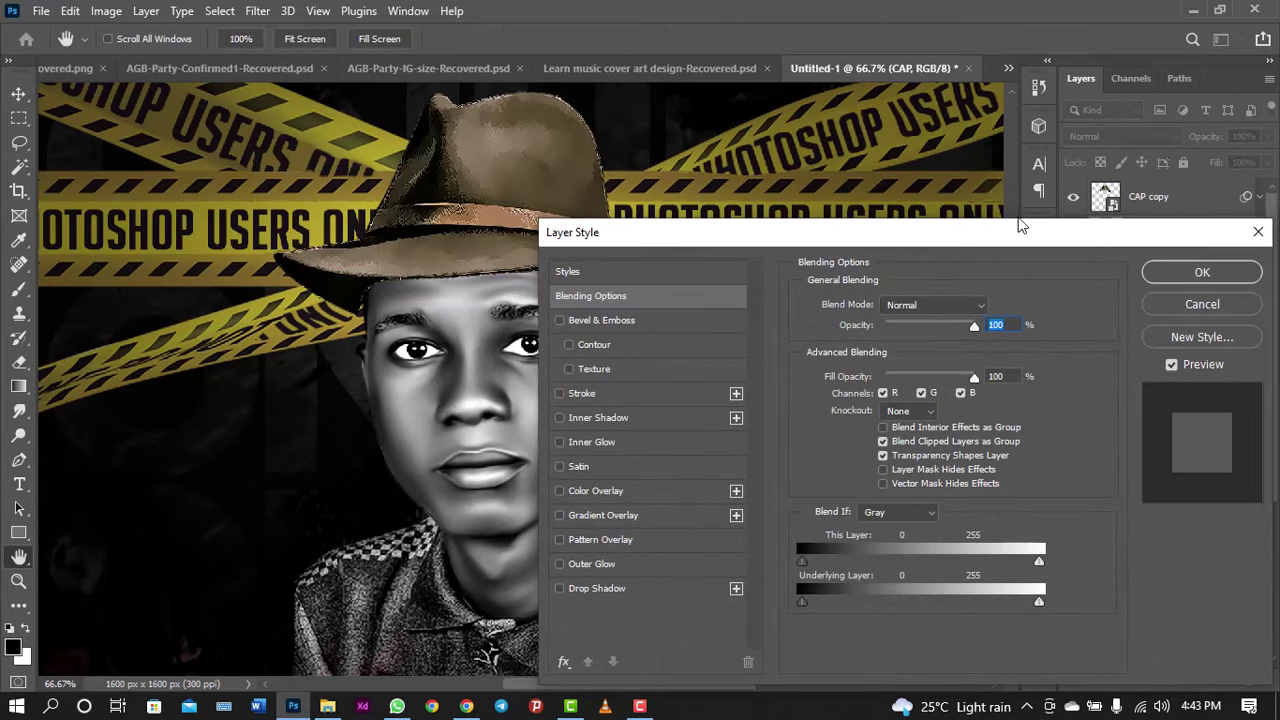
drag(1007, 235, 1197, 72)
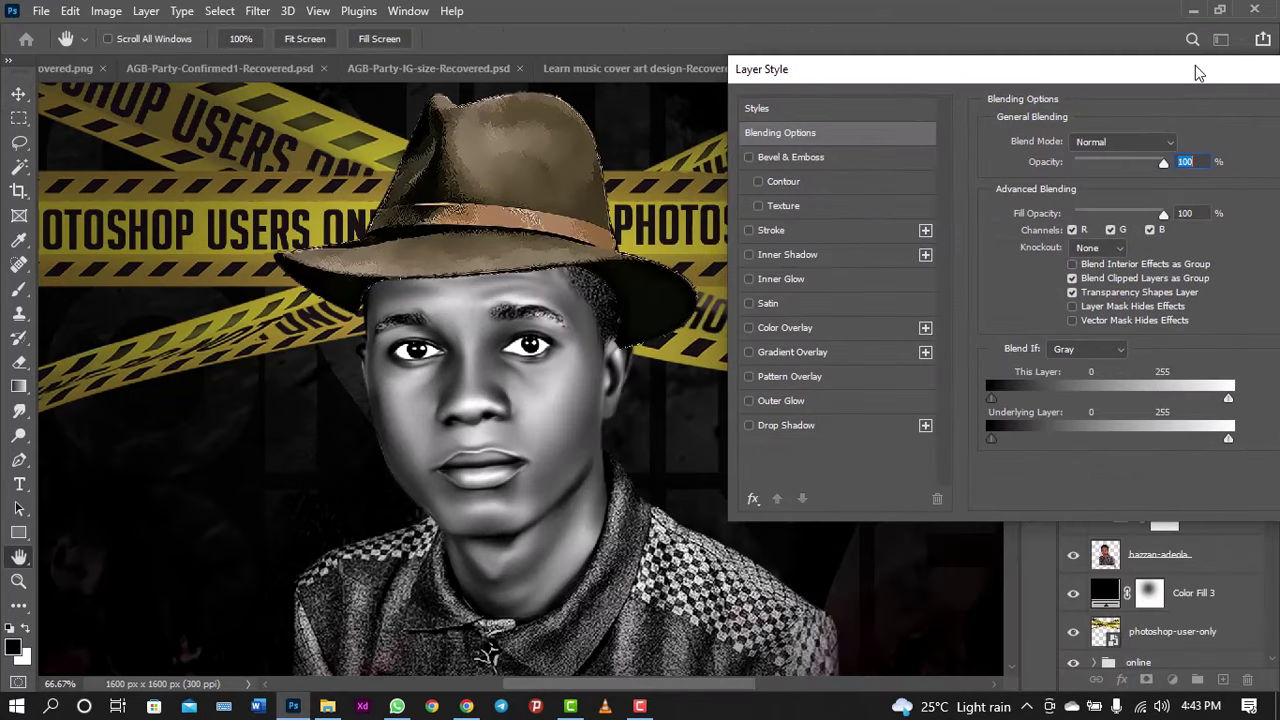
click(749, 425)
click(795, 428)
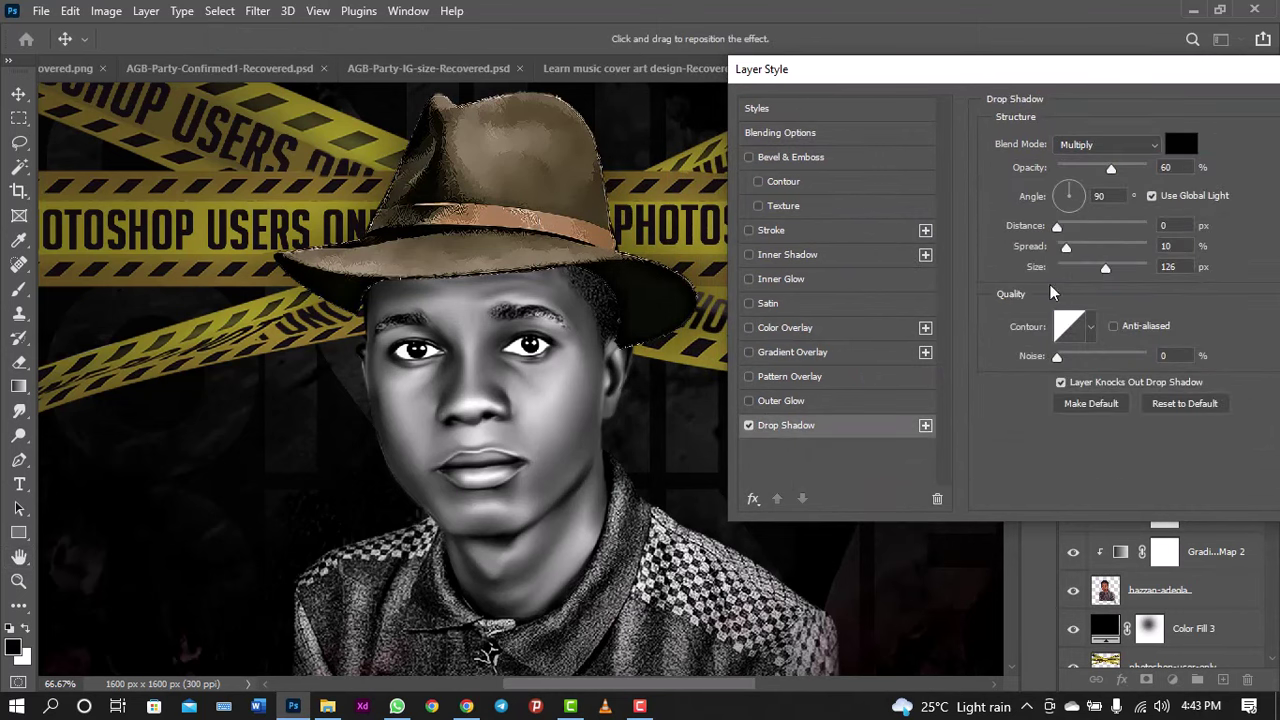
drag(1105, 270, 1069, 270)
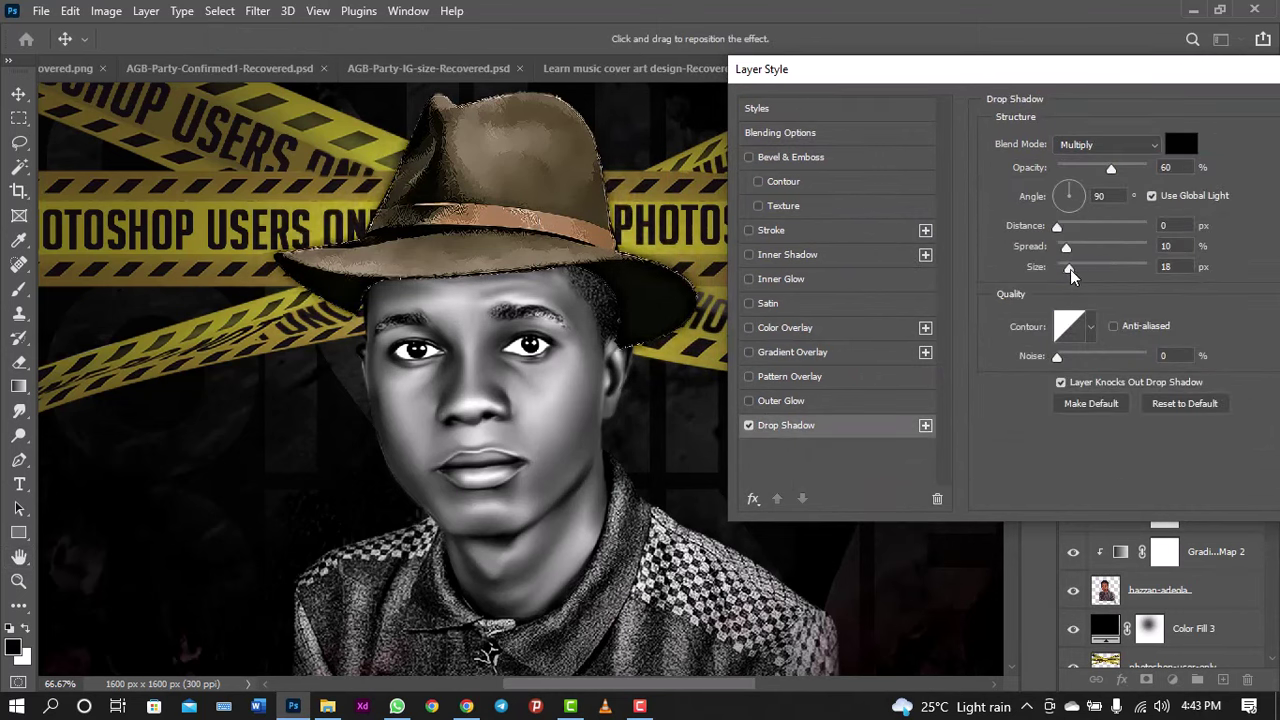
drag(1111, 168, 1241, 178)
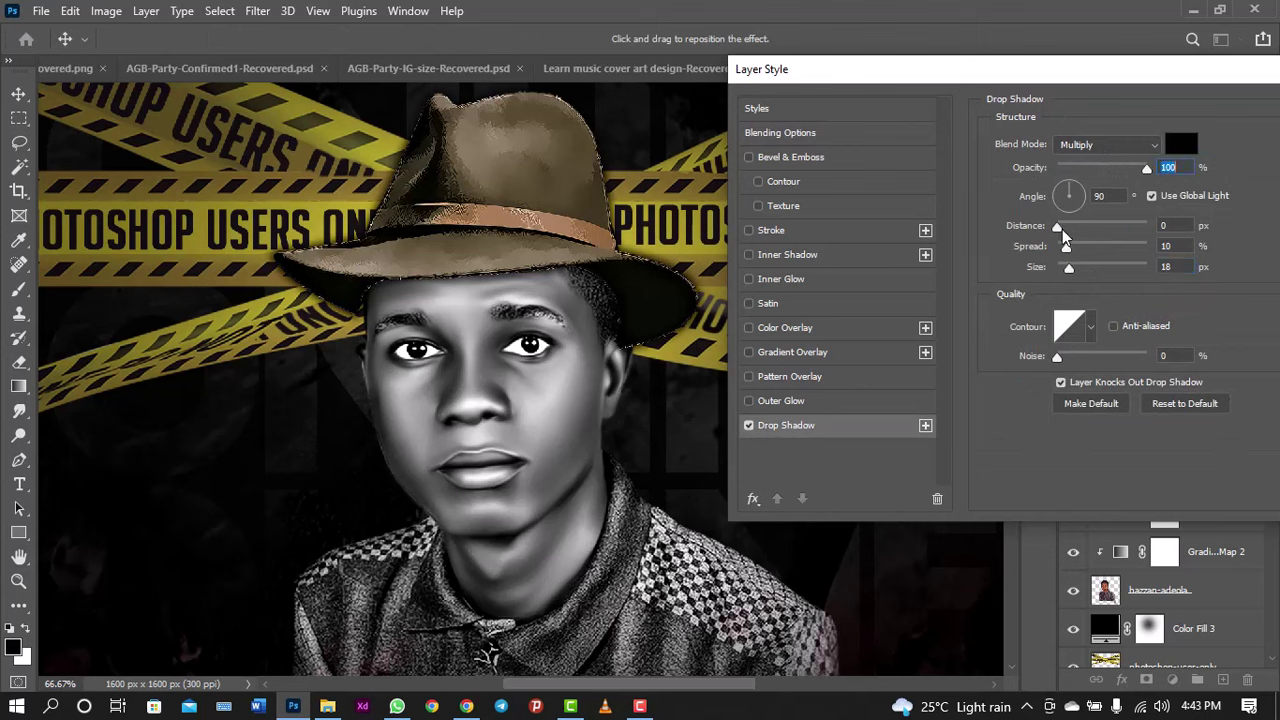
mouse_move(1068, 250)
mouse_down()
mouse_move(1020, 250)
mouse_move(1079, 225)
mouse_move(1076, 268)
mouse_up()
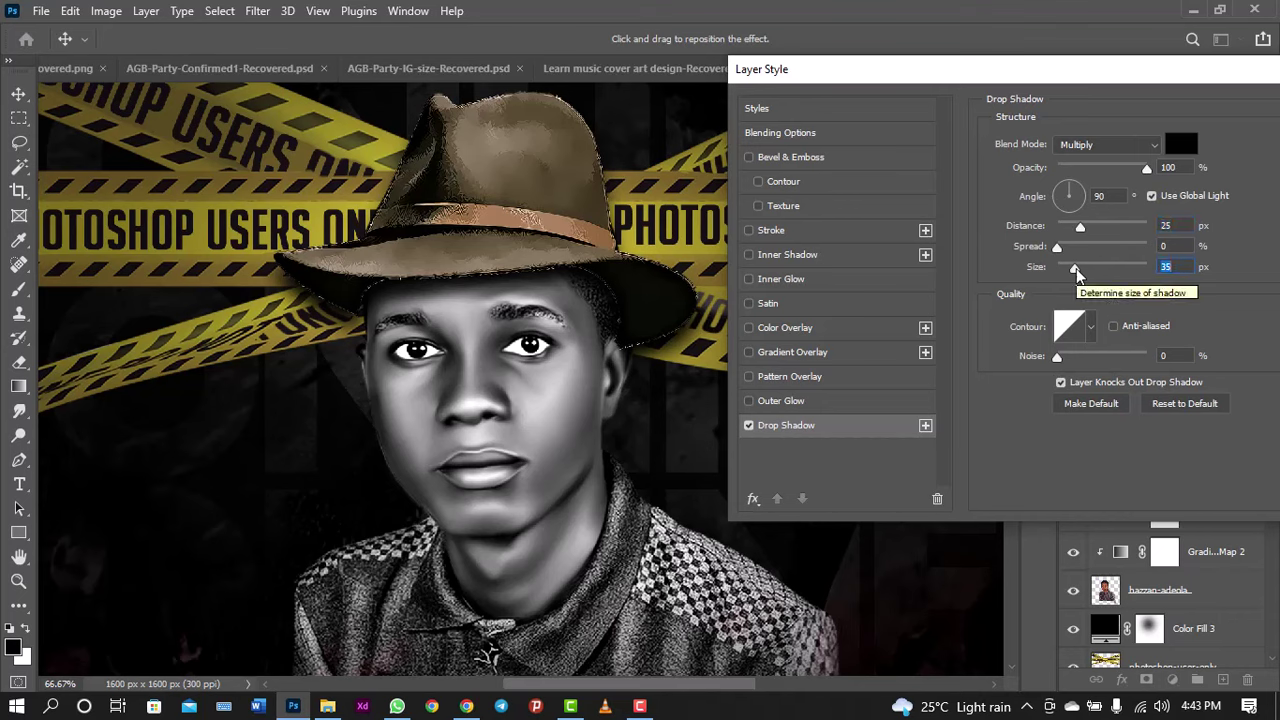
Step: Fine-tune the drop shadow to 25 px distance and 35 px size, then confirm
mouse_move(1147, 167)
mouse_down()
mouse_move(1133, 168)
mouse_move(1200, 170)
mouse_up()
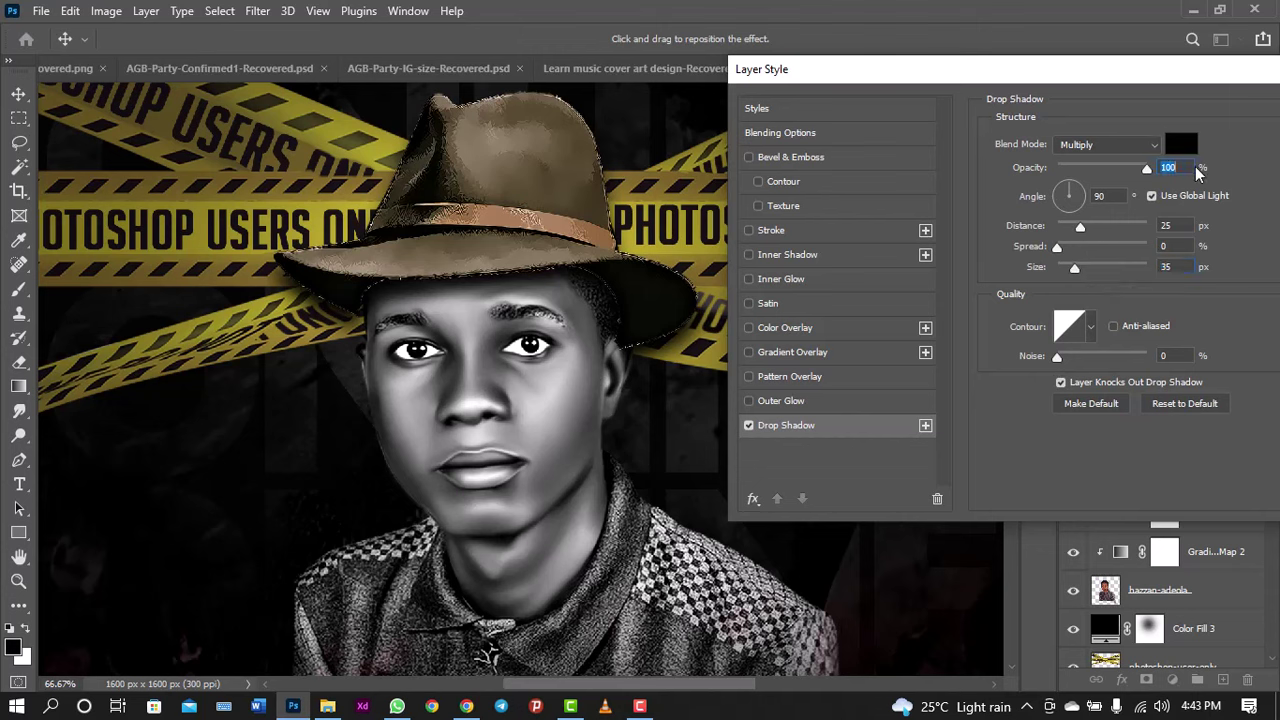
key(ctrl+minus)
key(ctrl+minus)
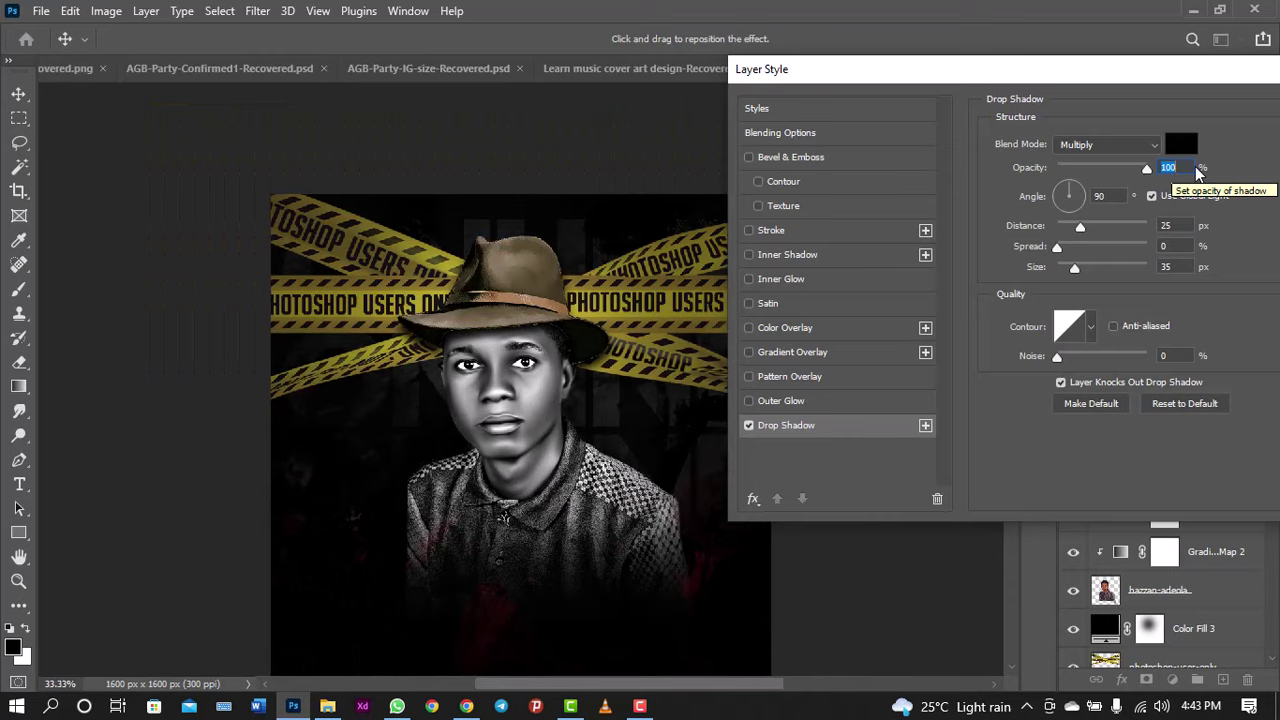
drag(1077, 269, 1077, 269)
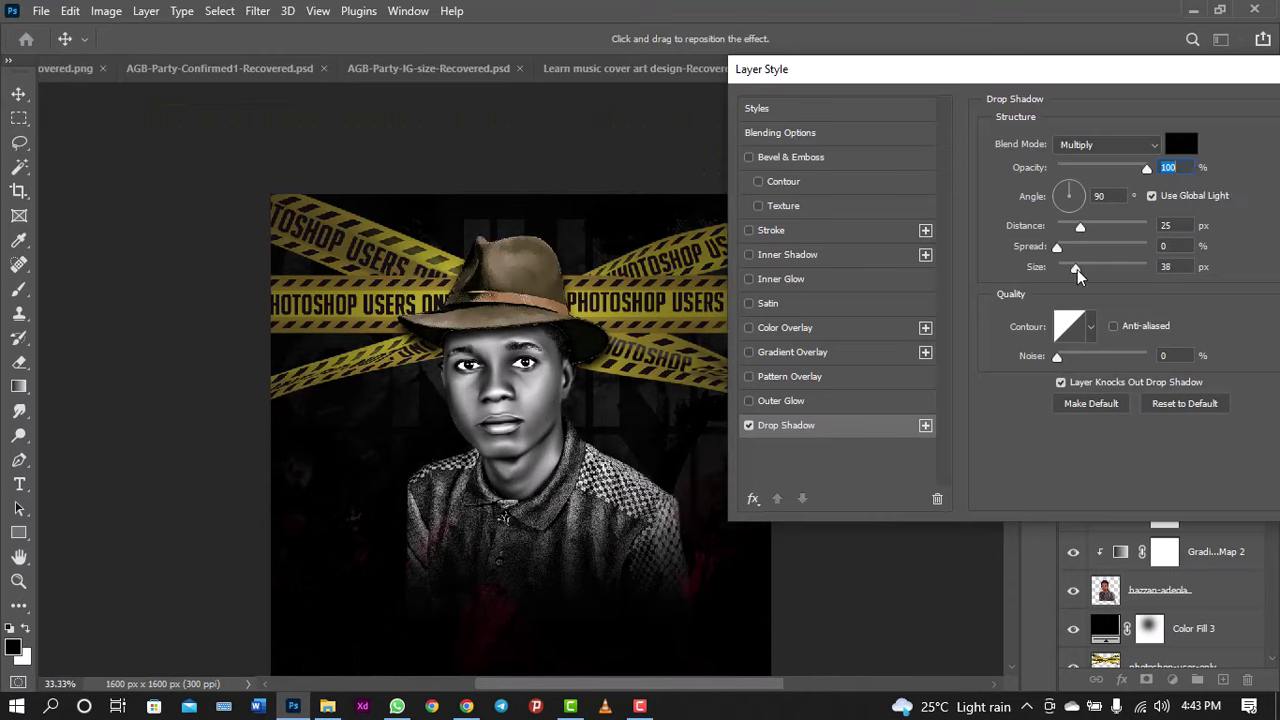
click(1076, 269)
click(749, 425)
click(749, 425)
click(749, 425)
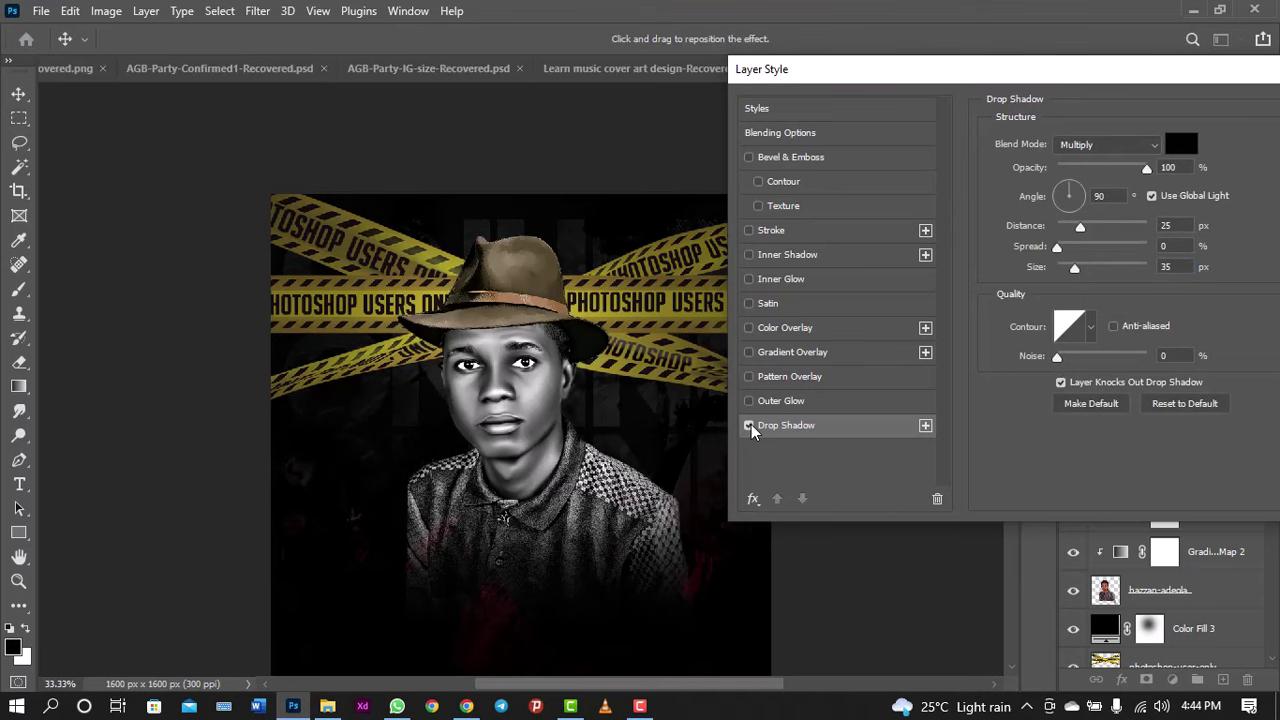
drag(1107, 80, 846, 150)
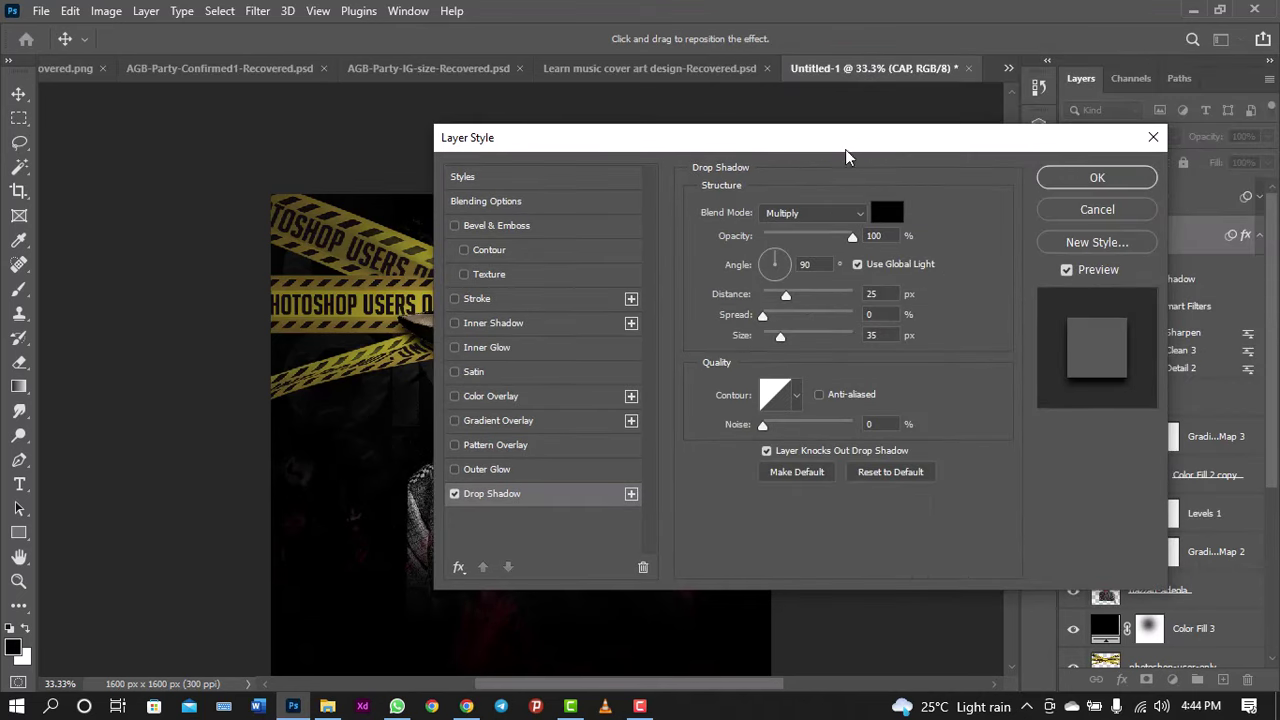
click(1043, 182)
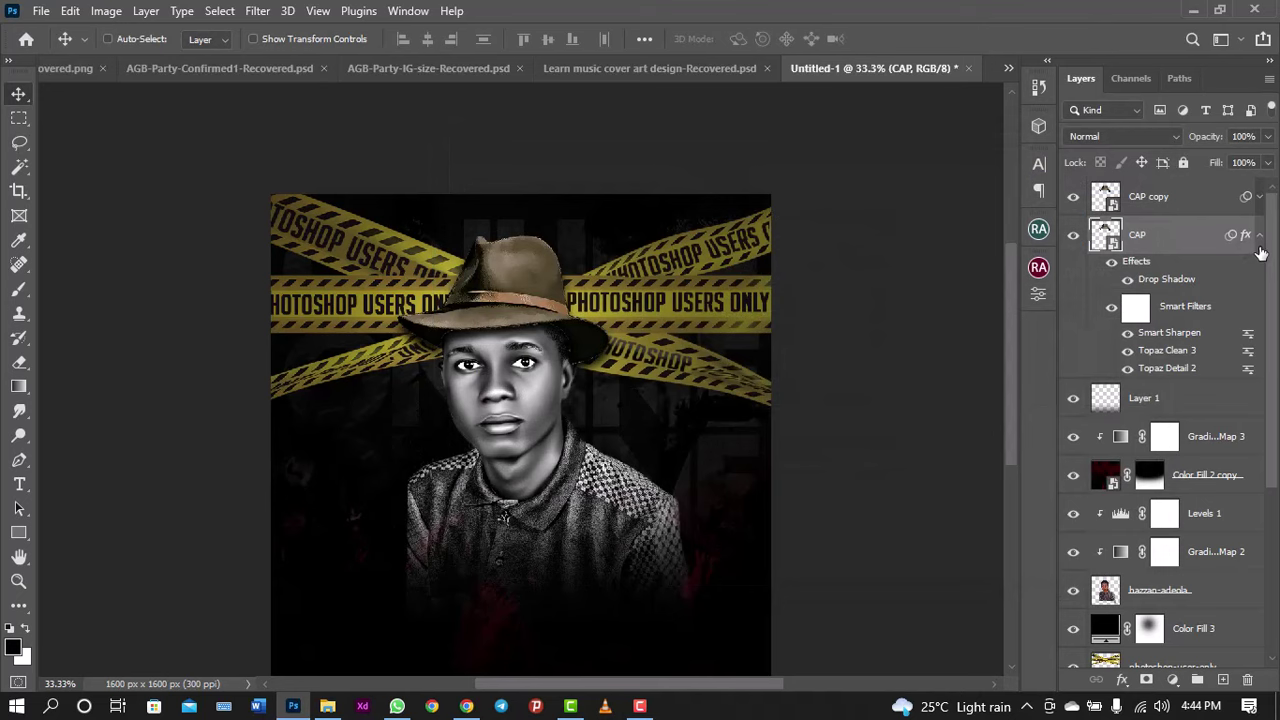
click(1260, 244)
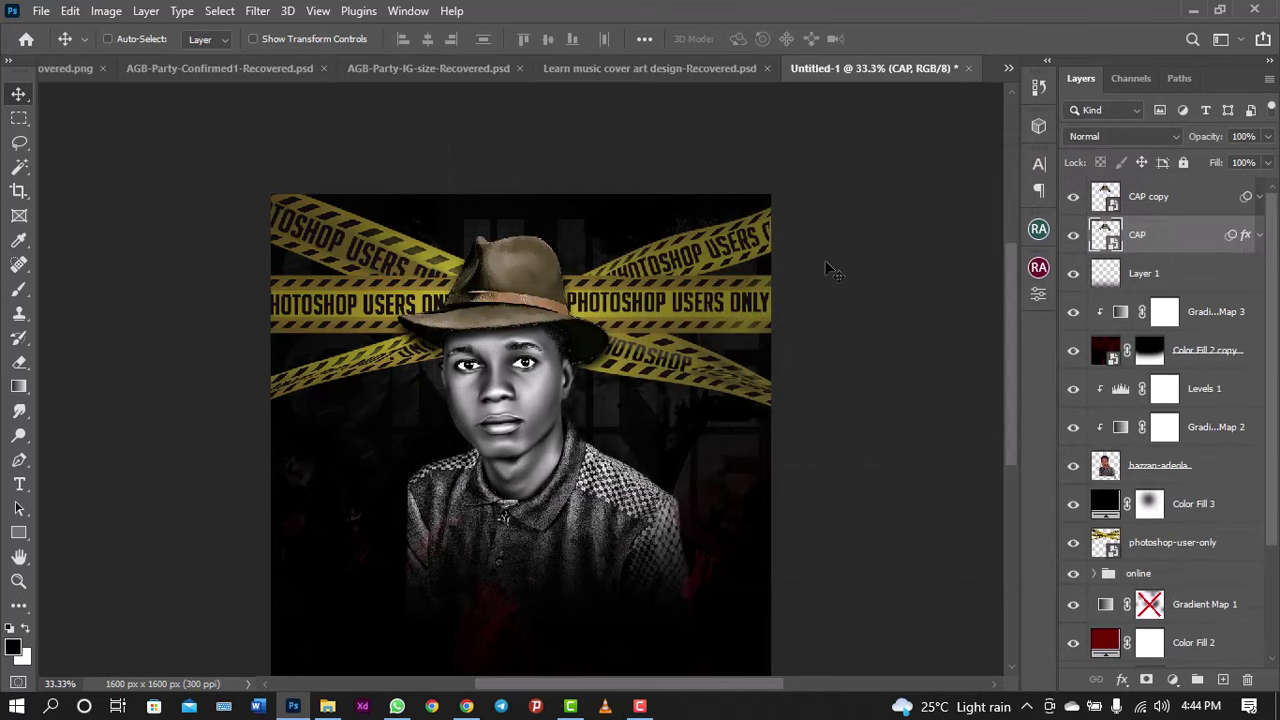
key(ctrl+plus)
key(ctrl+plus)
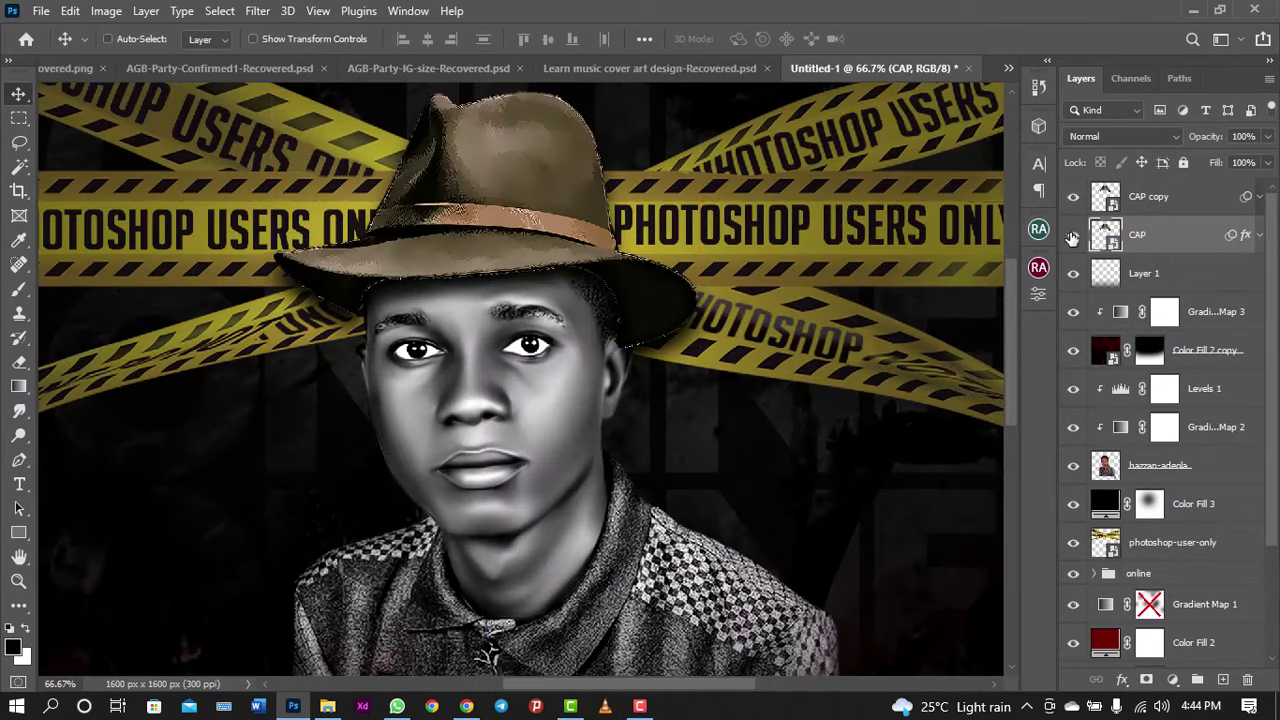
Step: Add a layer mask to CAP and paint black over the shadow beside both brim ends
click(1072, 235)
click(1147, 681)
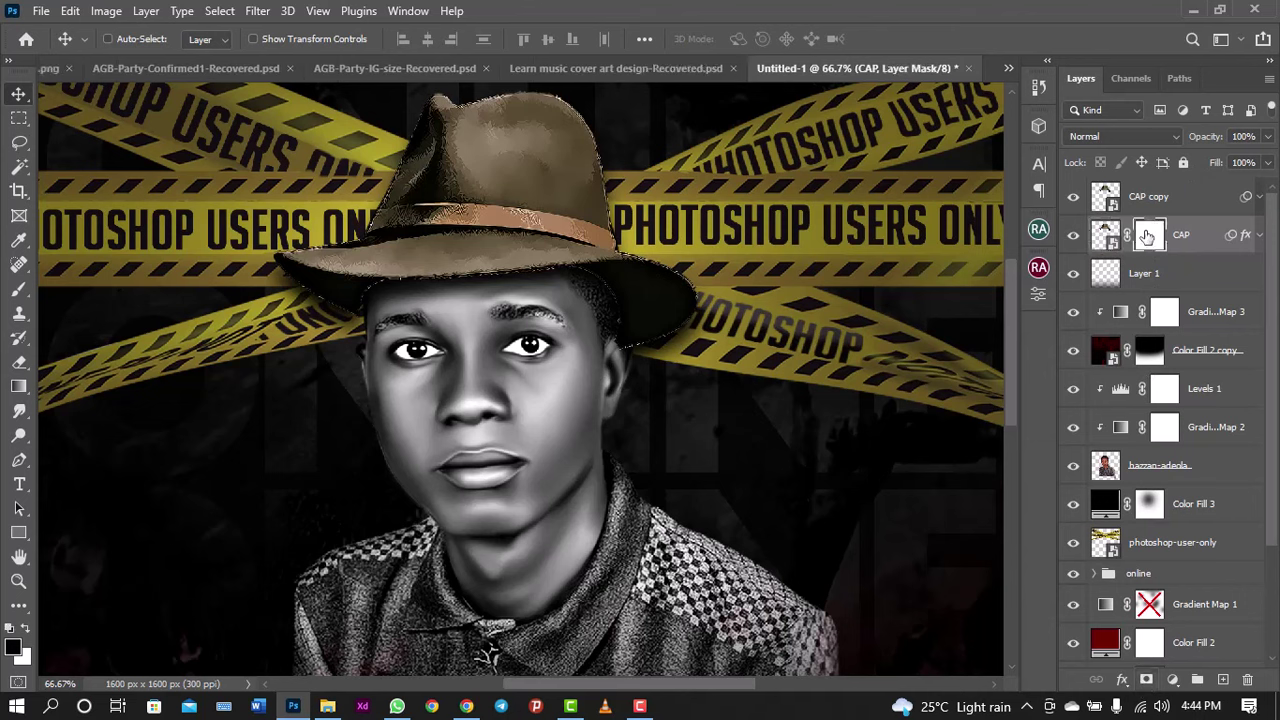
click(19, 289)
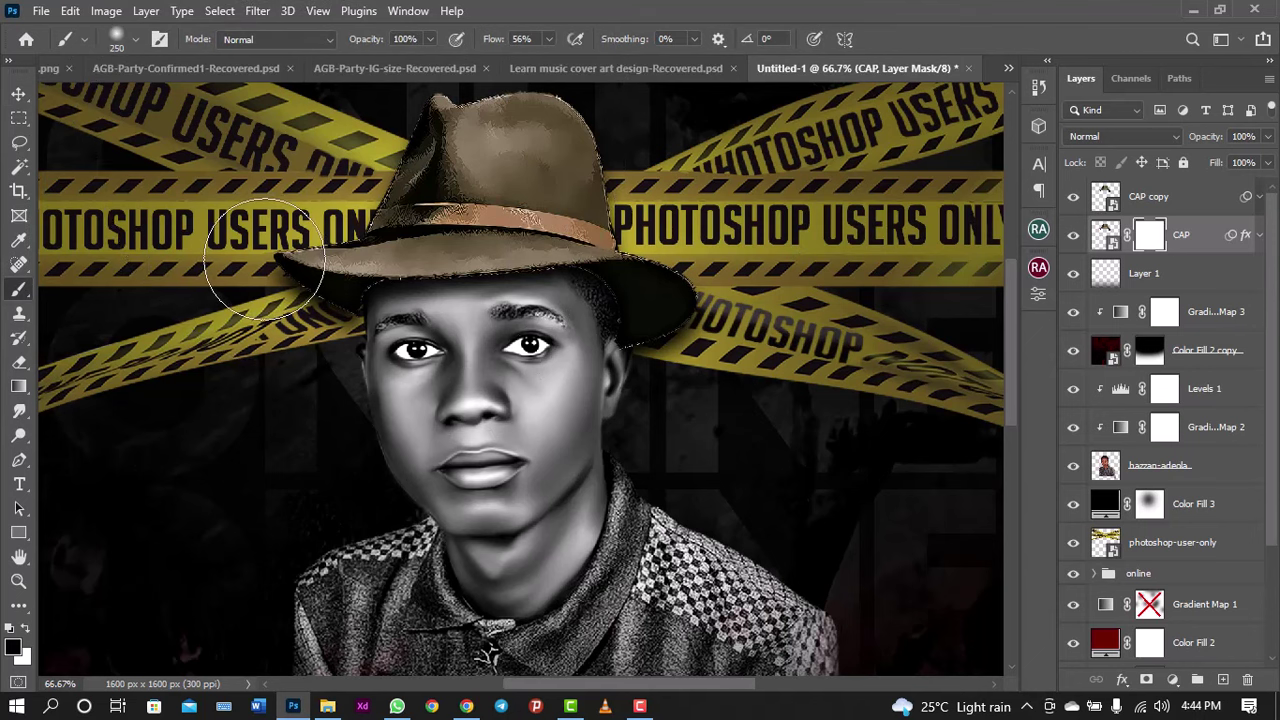
mouse_move(265, 258)
mouse_down()
mouse_move(323, 321)
mouse_move(294, 299)
mouse_up()
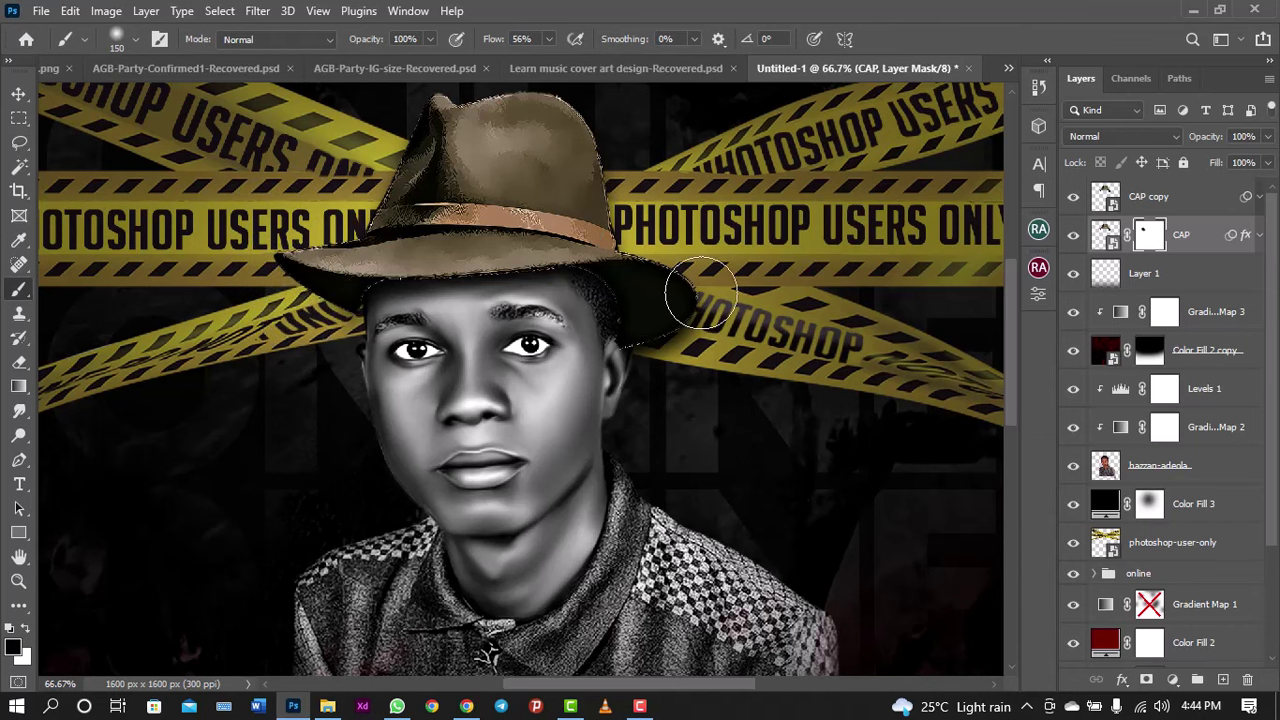
mouse_move(672, 286)
mouse_down()
mouse_move(673, 355)
mouse_move(649, 357)
mouse_up()
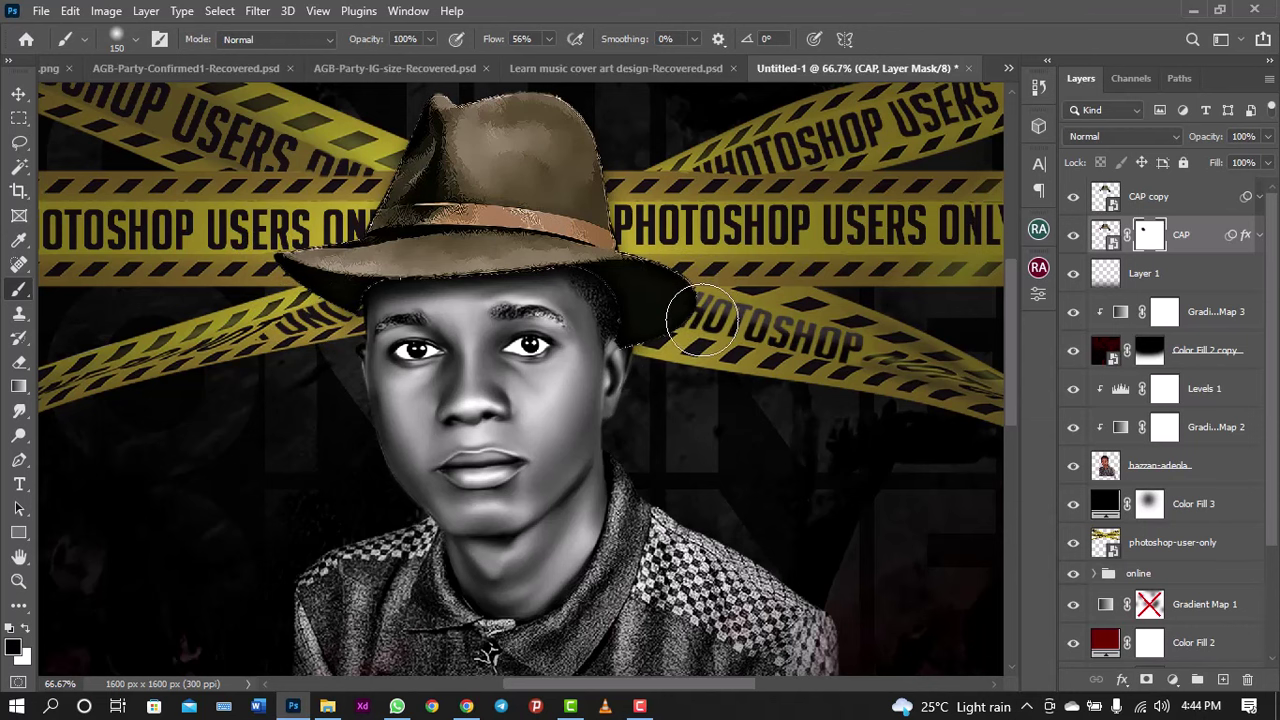
Step: Select the CAP copy layer and zoom out to 66.7% to view hat and tape
scroll(649, 357, down, 1)
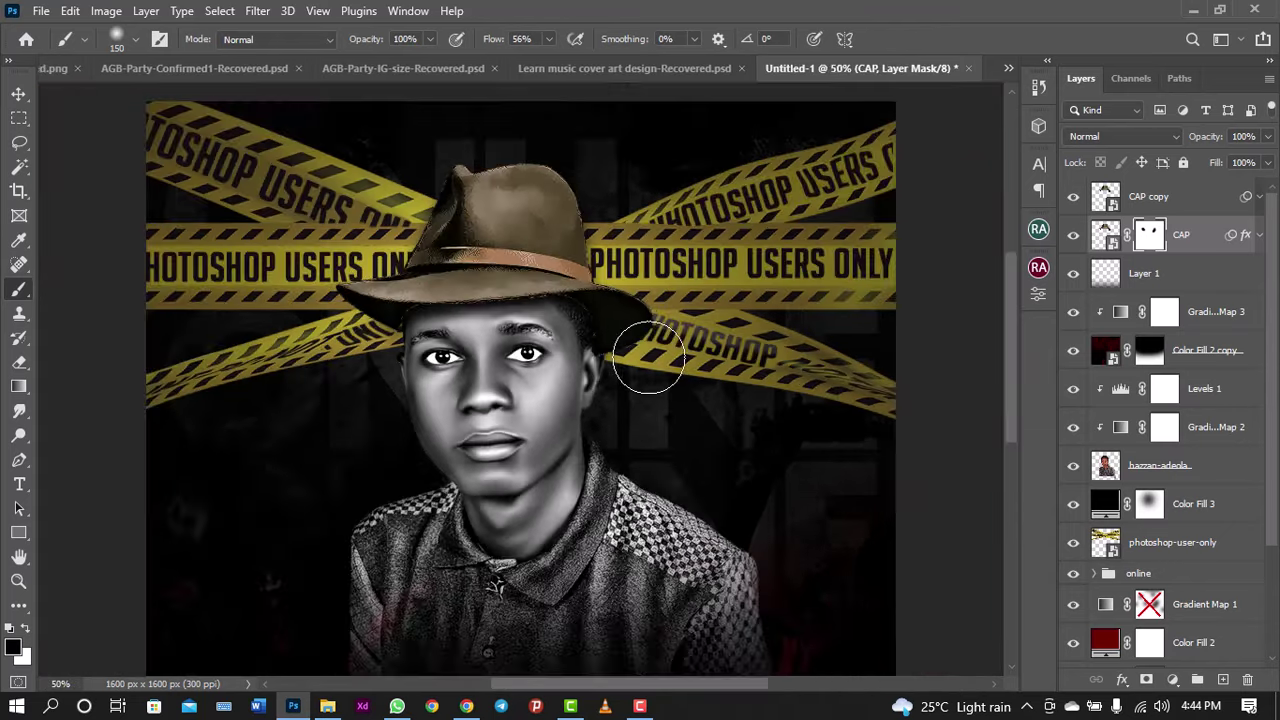
scroll(649, 357, down, 1)
scroll(649, 357, up, 2)
scroll(649, 357, up, 1)
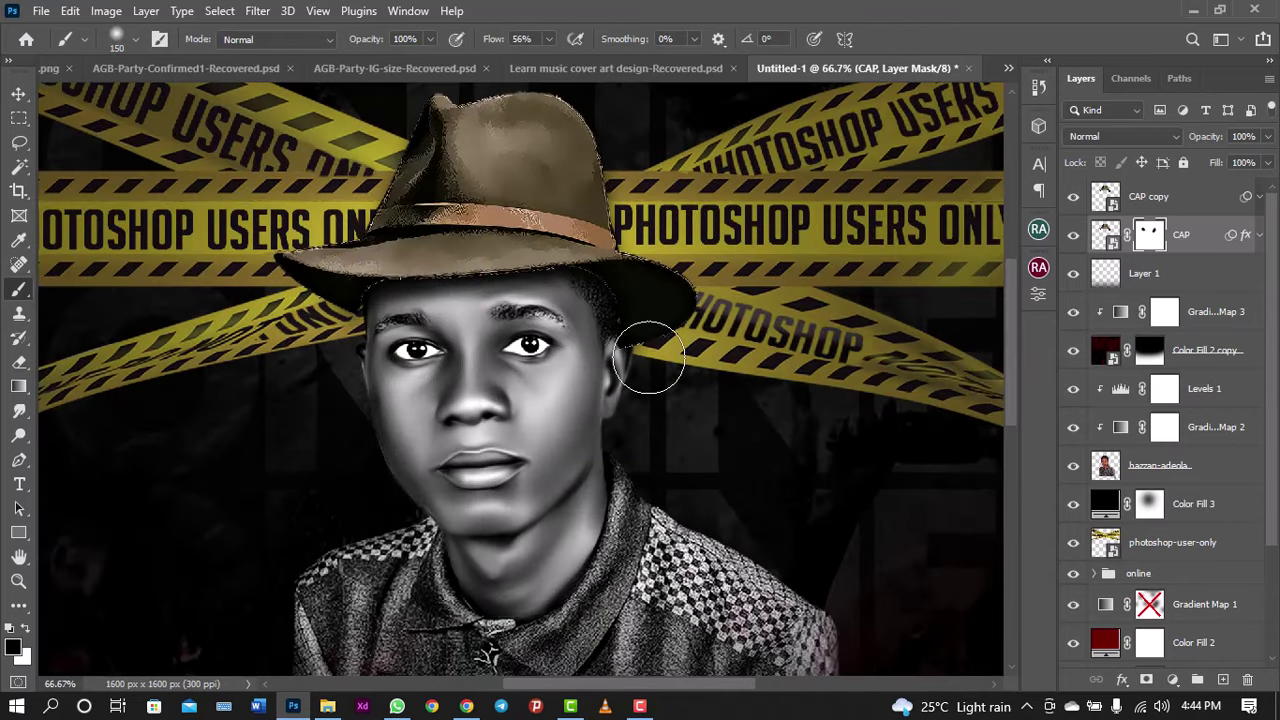
click(1200, 209)
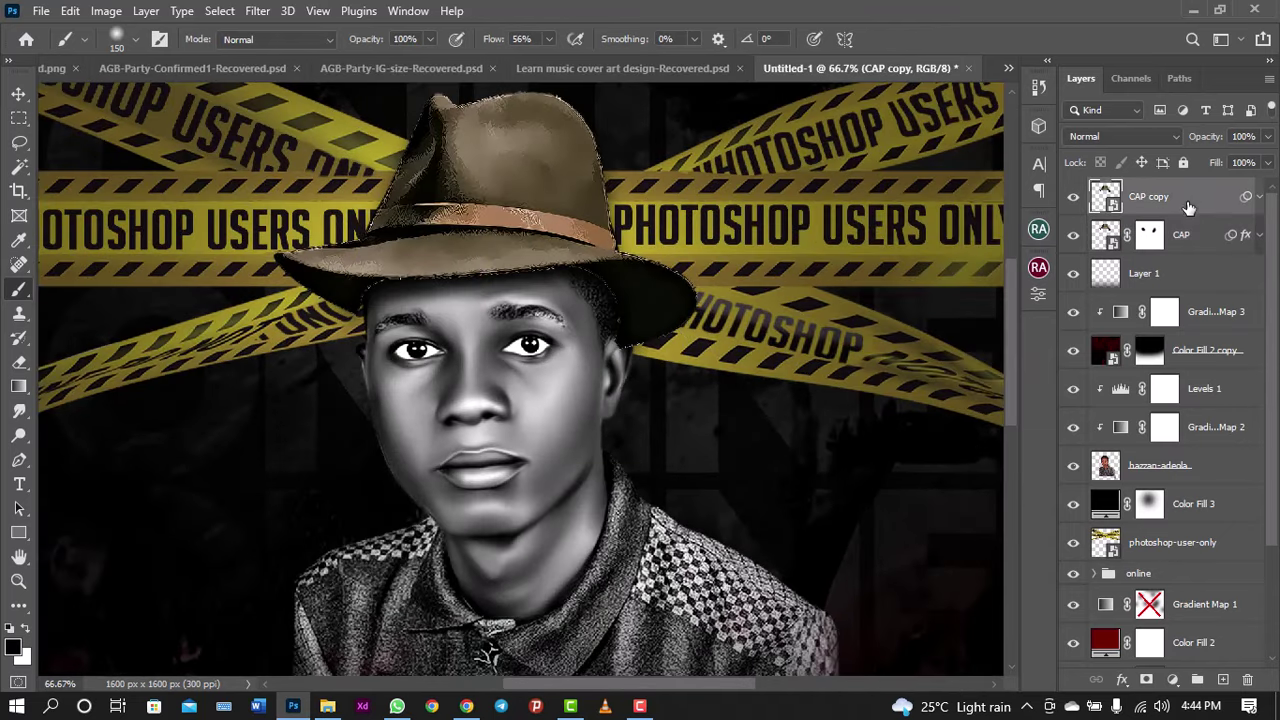
scroll(900, 214, up, 1)
scroll(900, 214, up, 1)
key(ctrl+minus)
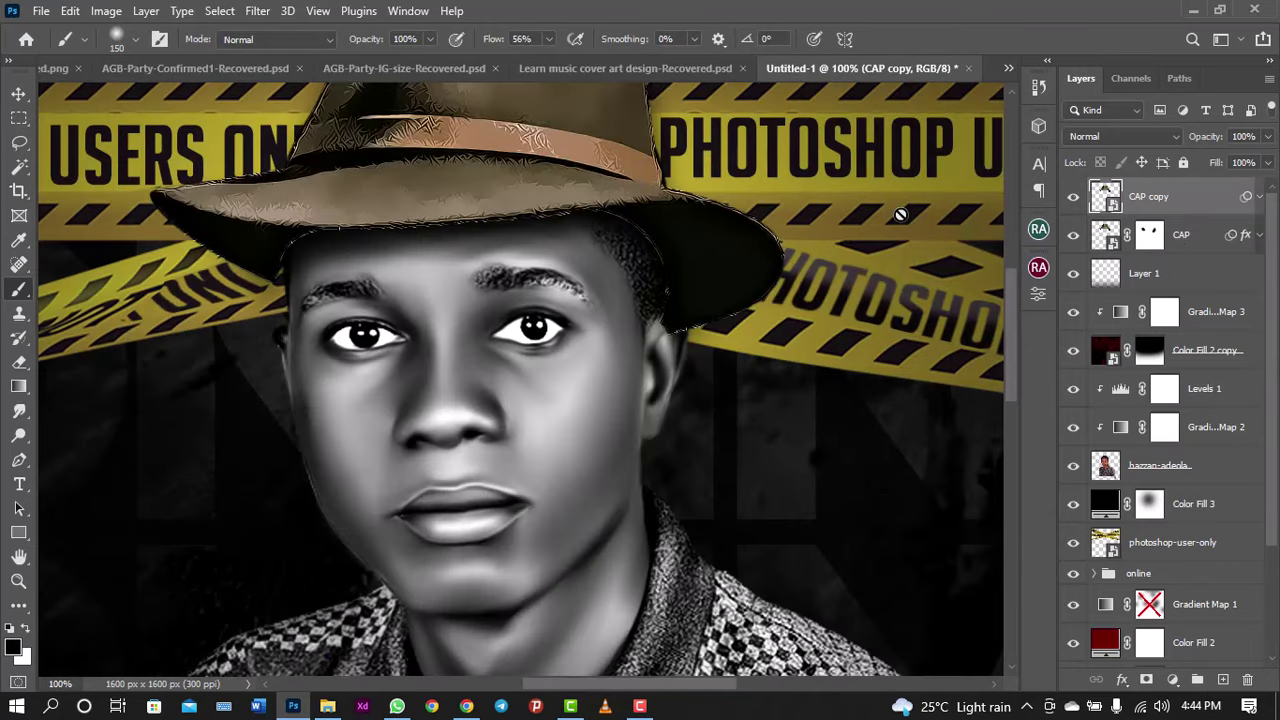
key(ctrl+minus)
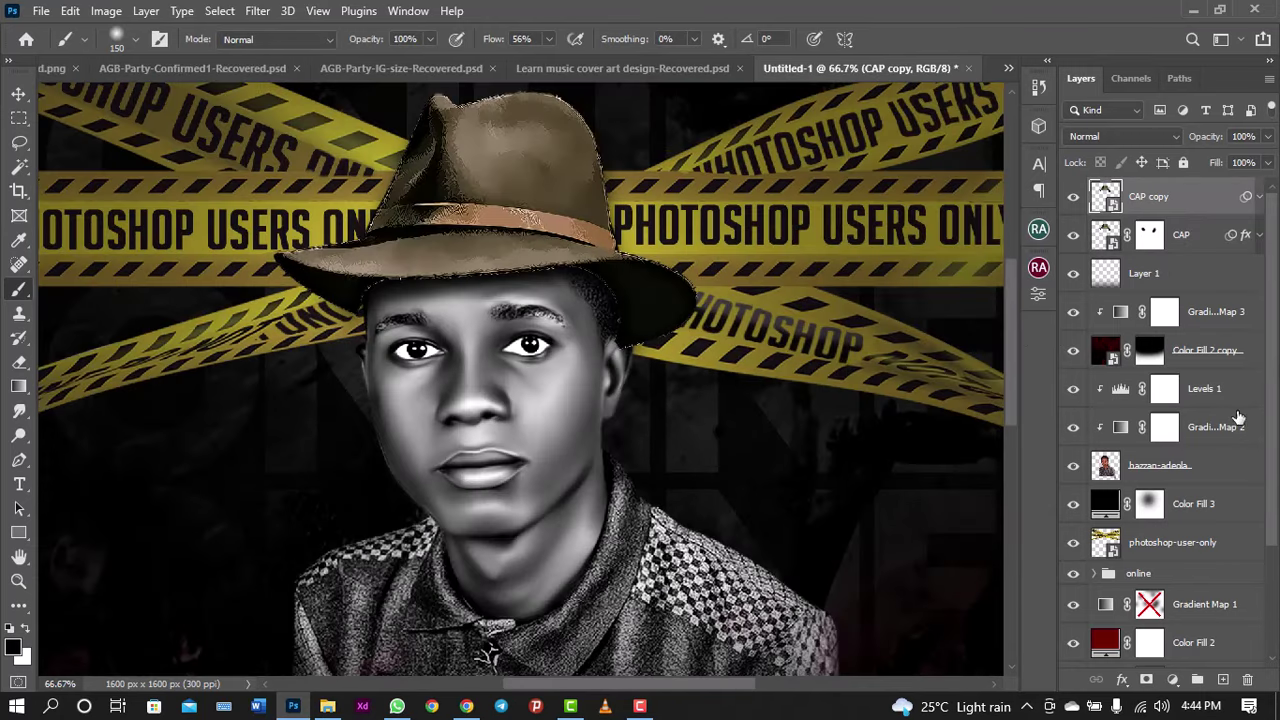
Step: Add an empty Layer 2 on top and return to the Brush tool at 200% zoom
click(1222, 680)
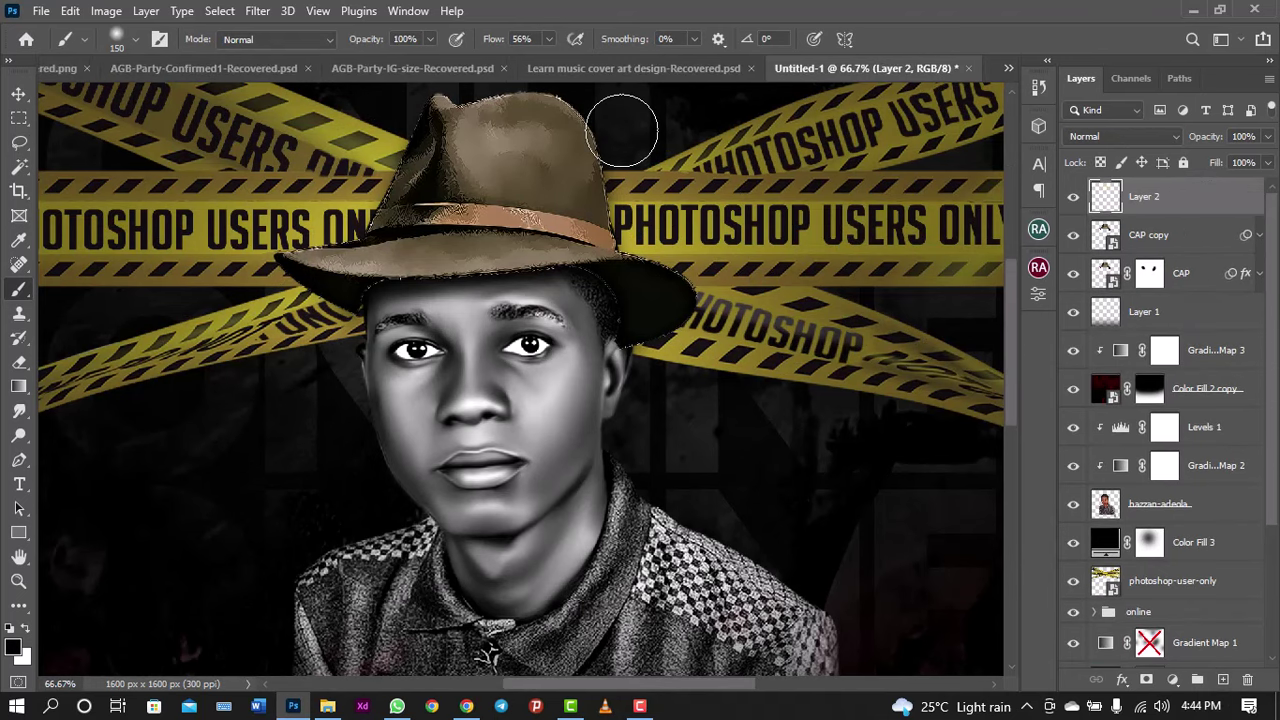
key(ctrl+plus)
key(ctrl+plus)
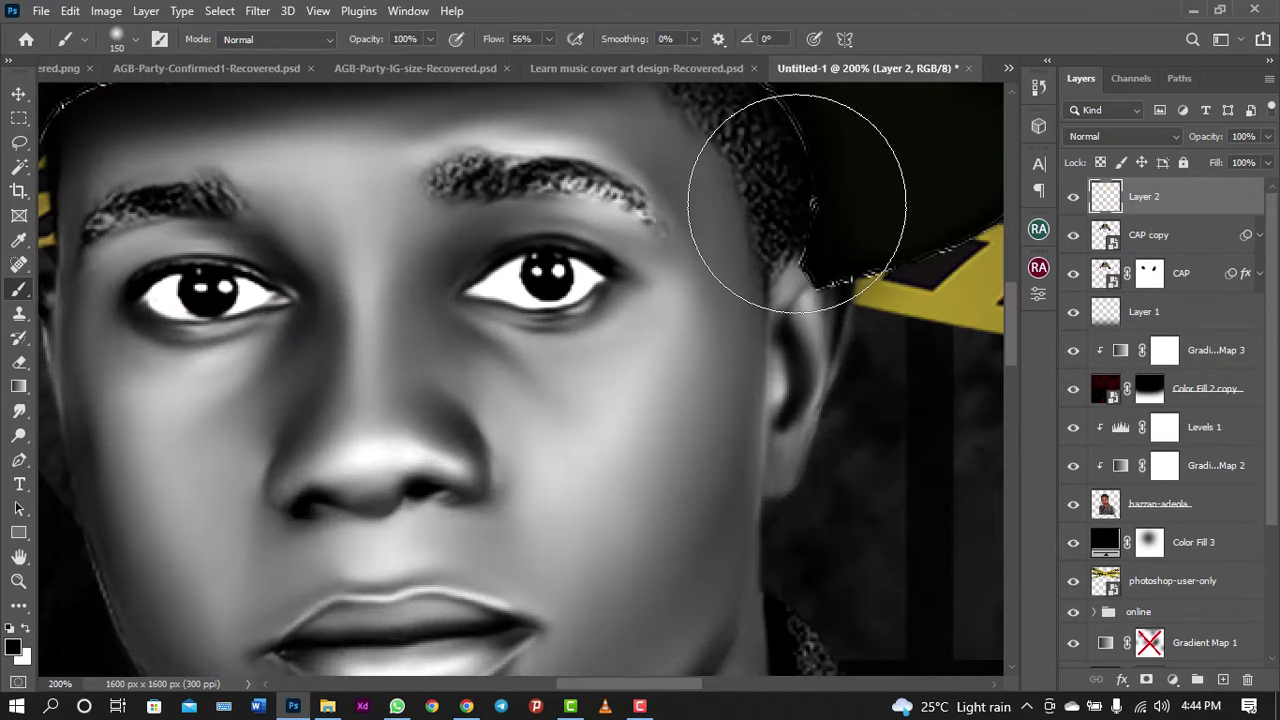
key(p)
key(b)
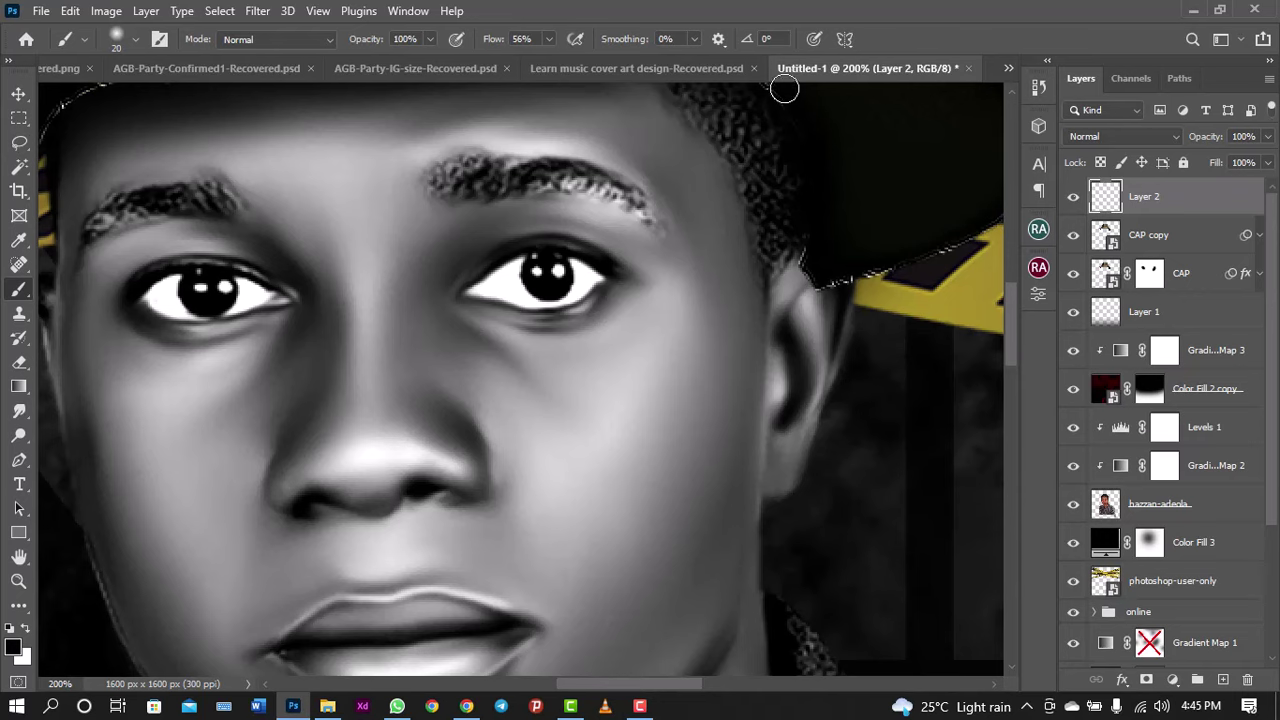
Step: Pan along the hat's right brim and paint over the yellow streak at its edge
drag(1011, 323, 1009, 262)
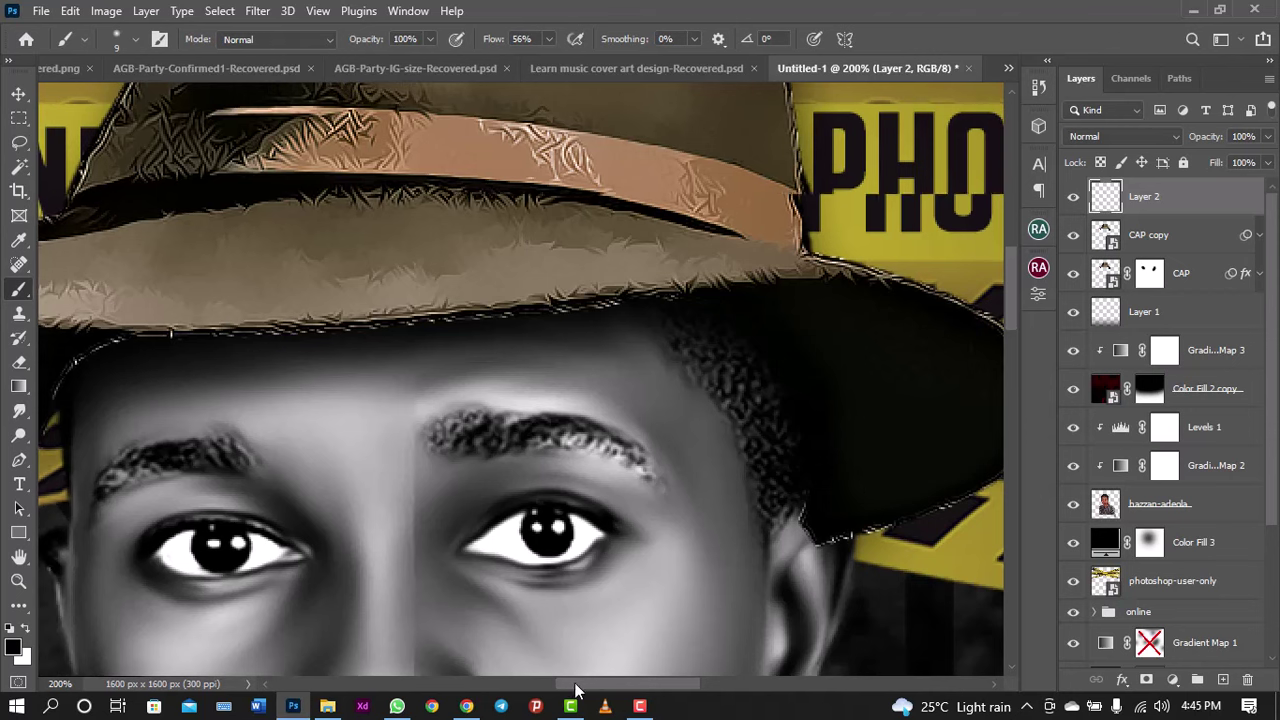
drag(590, 683, 535, 683)
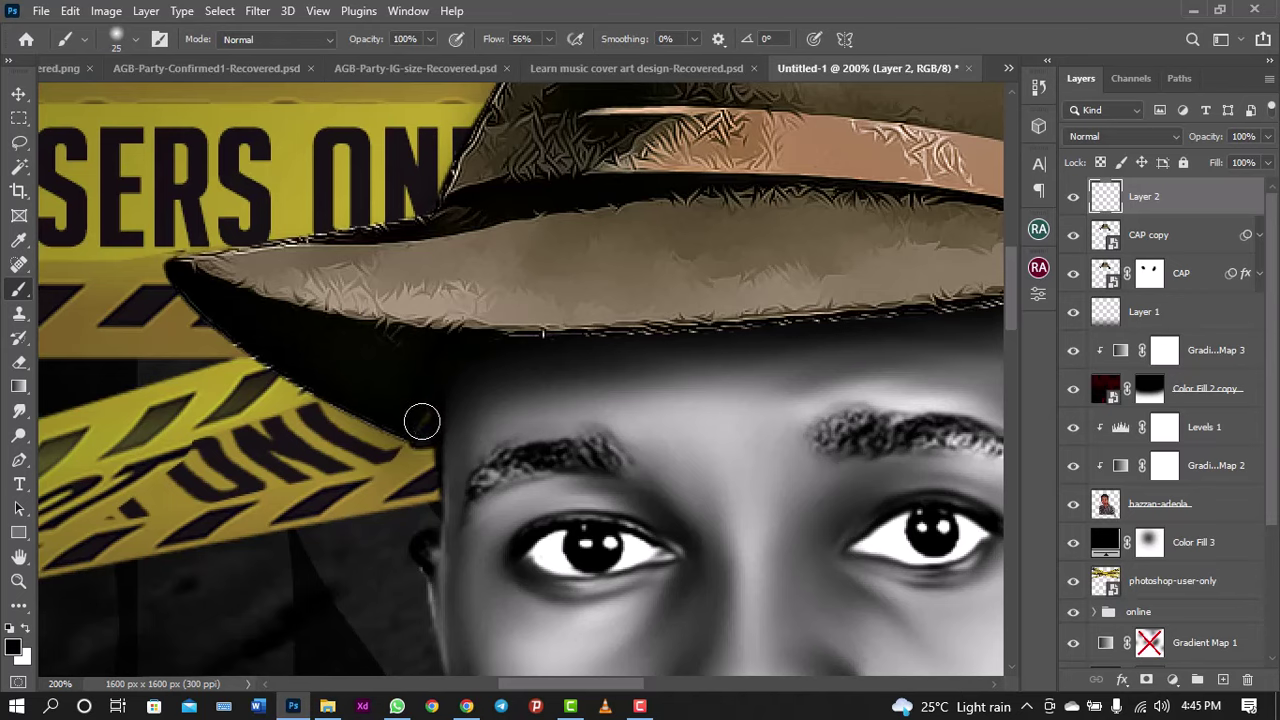
drag(421, 420, 422, 425)
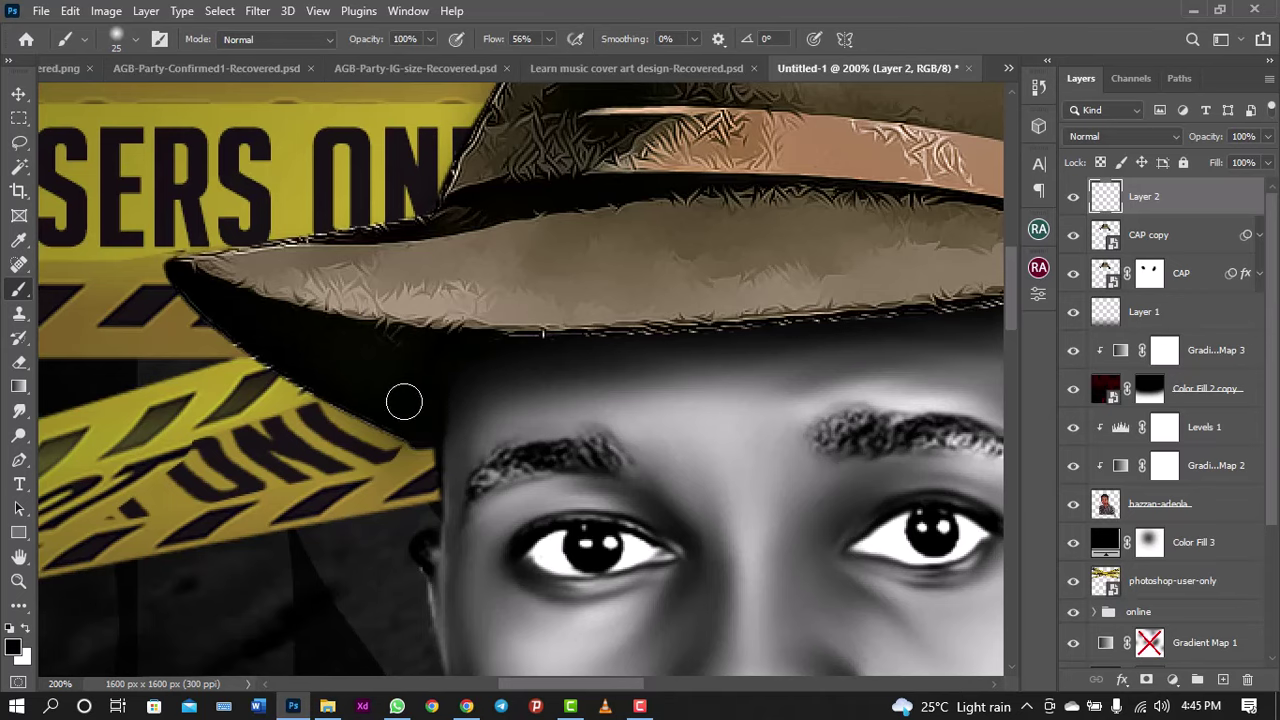
scroll(563, 333, down, 1)
scroll(563, 333, down, 1)
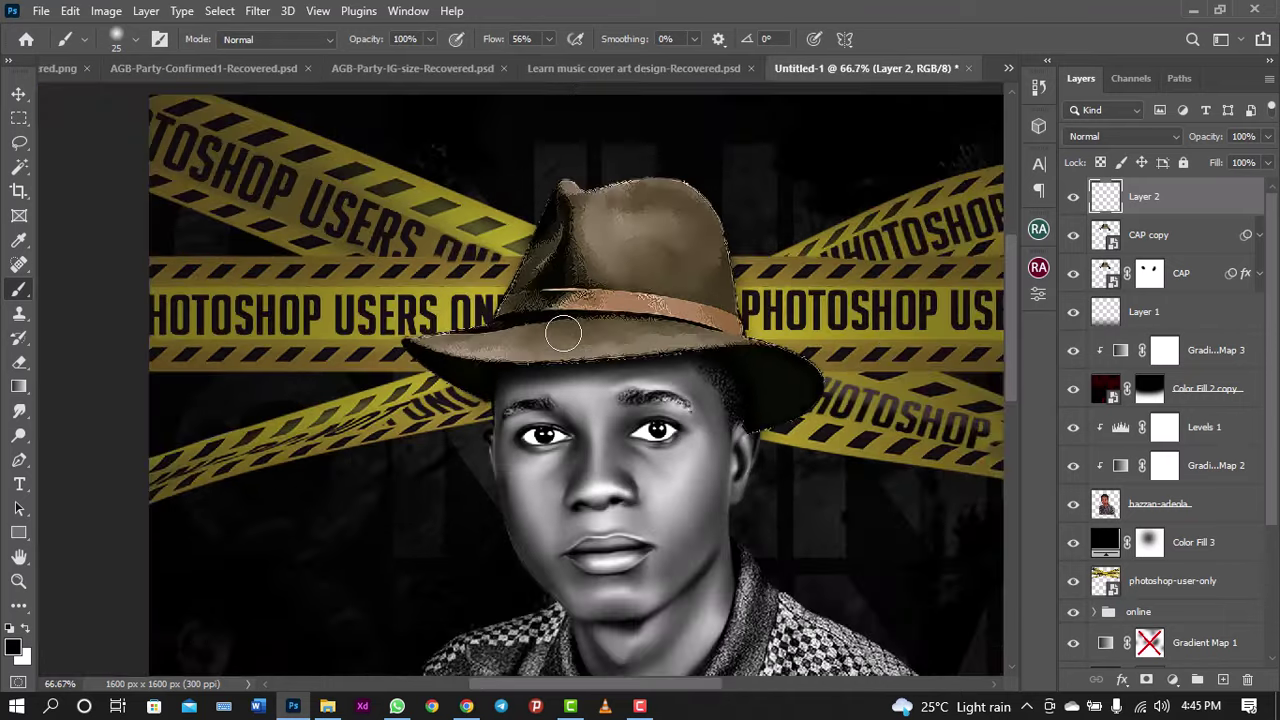
scroll(563, 333, down, 1)
scroll(563, 333, up, 2)
scroll(563, 333, up, 1)
scroll(563, 333, up, 1)
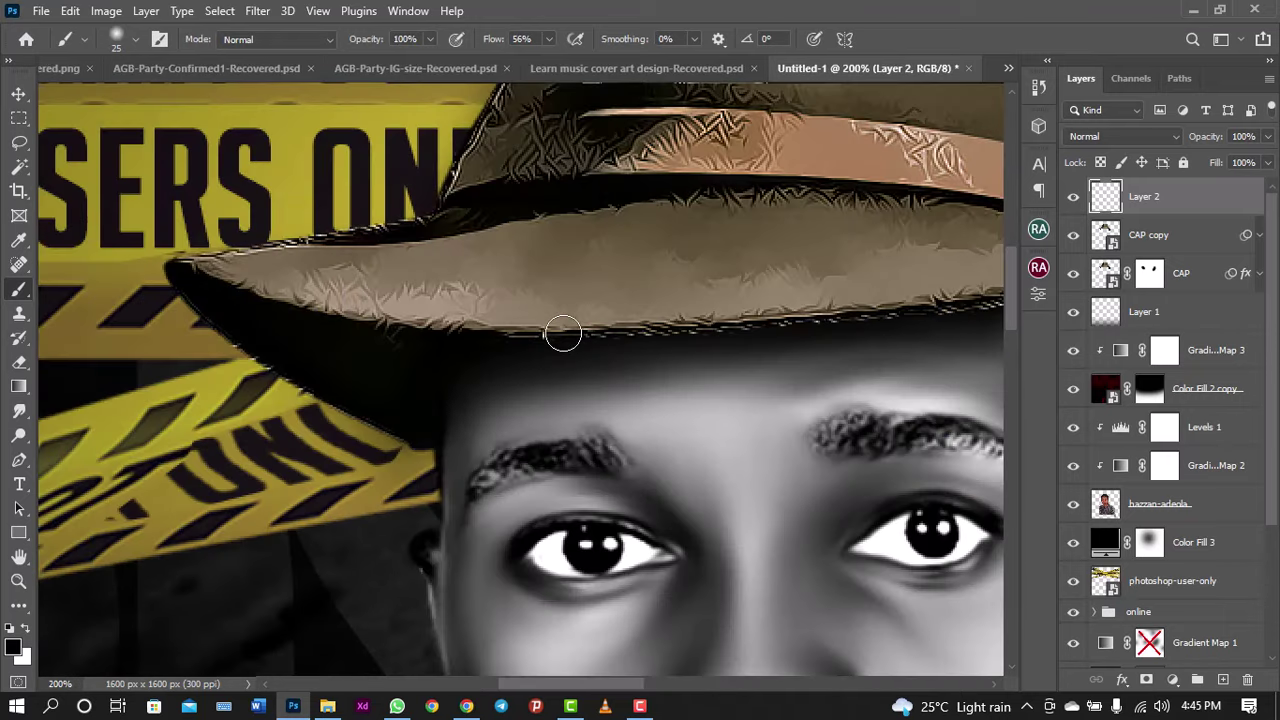
drag(540, 686, 618, 686)
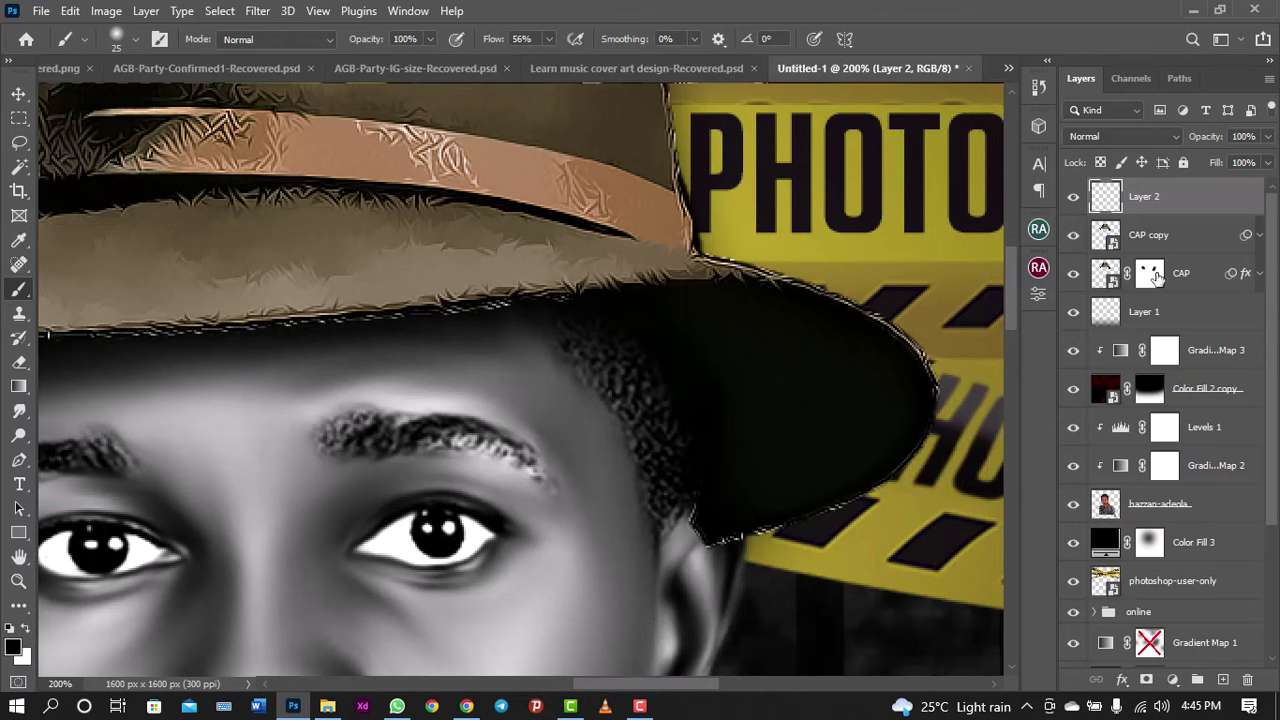
Step: Reshape the brim's lower edge on the CAP mask, then add a layer mask to CAP copy
click(1156, 280)
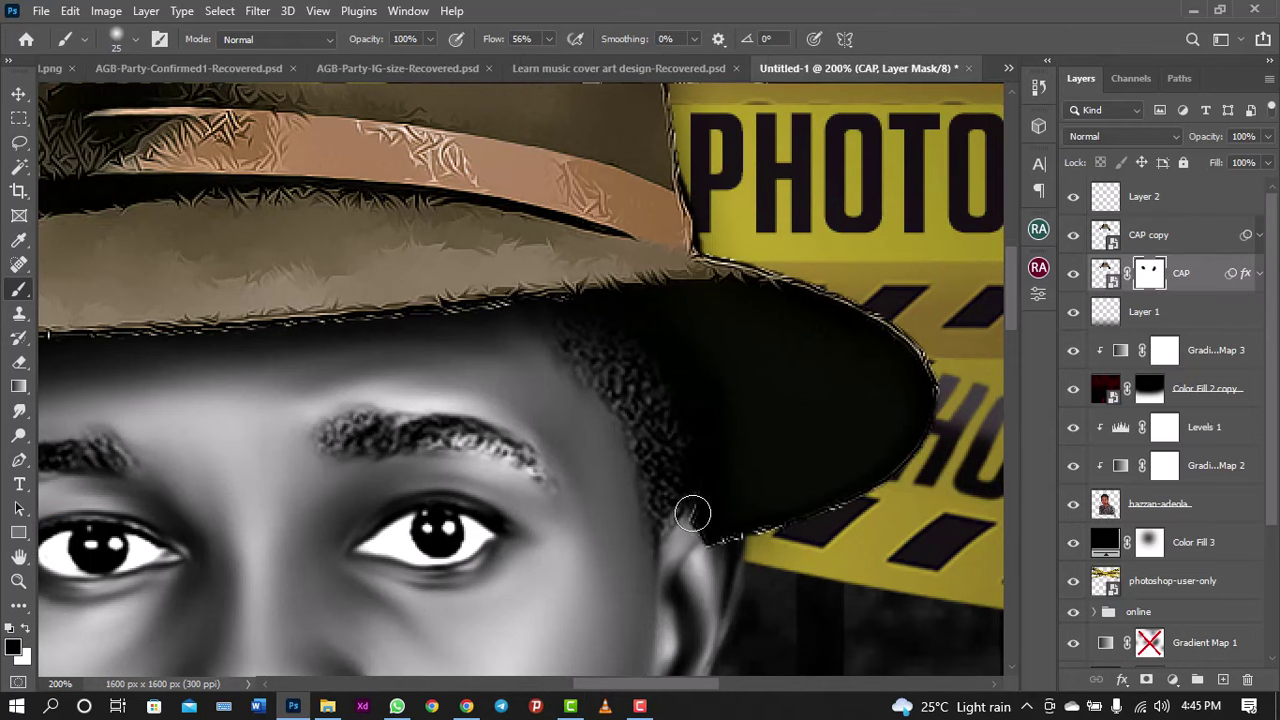
mouse_move(691, 510)
mouse_down()
mouse_move(775, 547)
mouse_move(737, 526)
mouse_up()
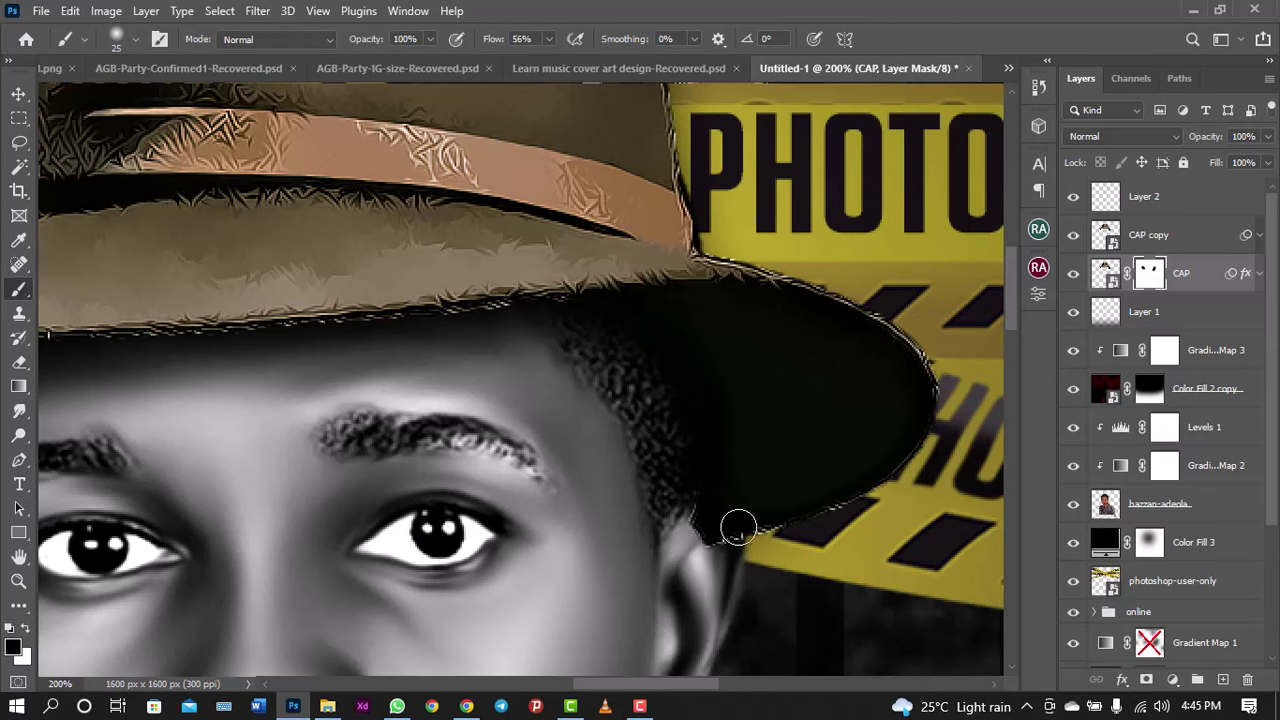
click(1168, 212)
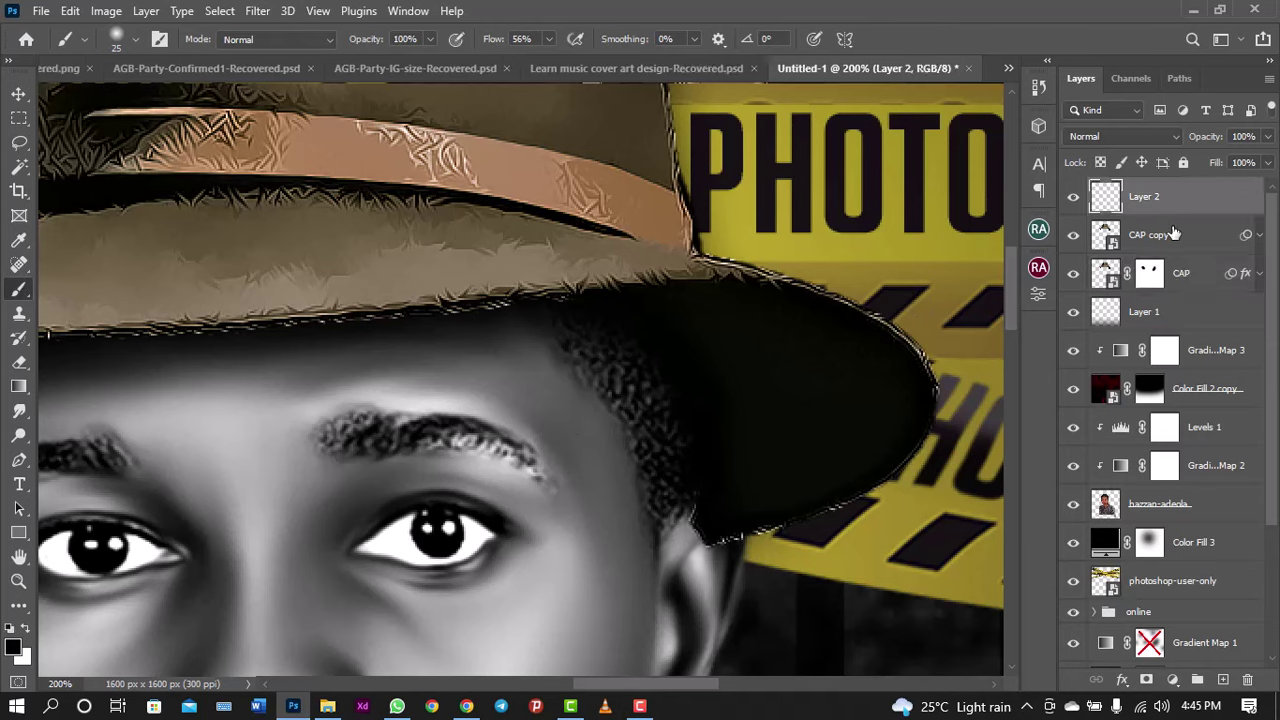
click(1170, 234)
click(1146, 679)
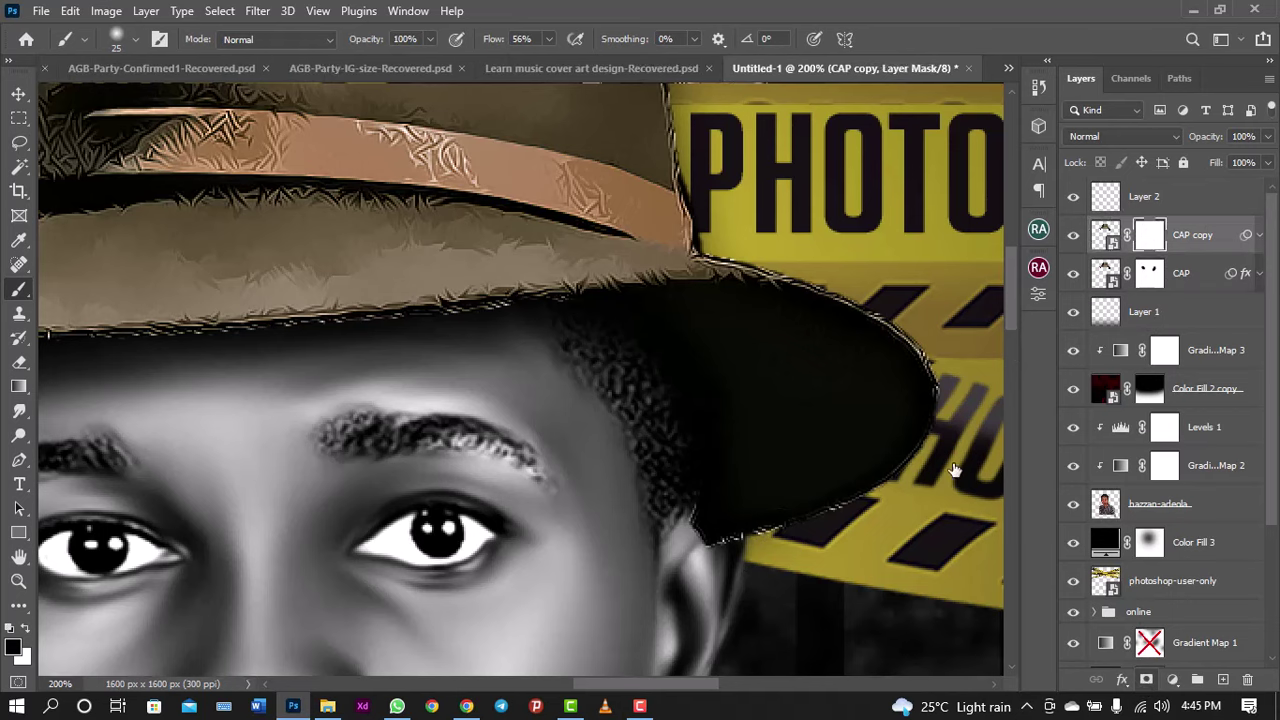
Step: Paint the CAP copy mask with a soft brush to reveal the ear below the brim
drag(685, 515, 708, 563)
key(ctrl+z)
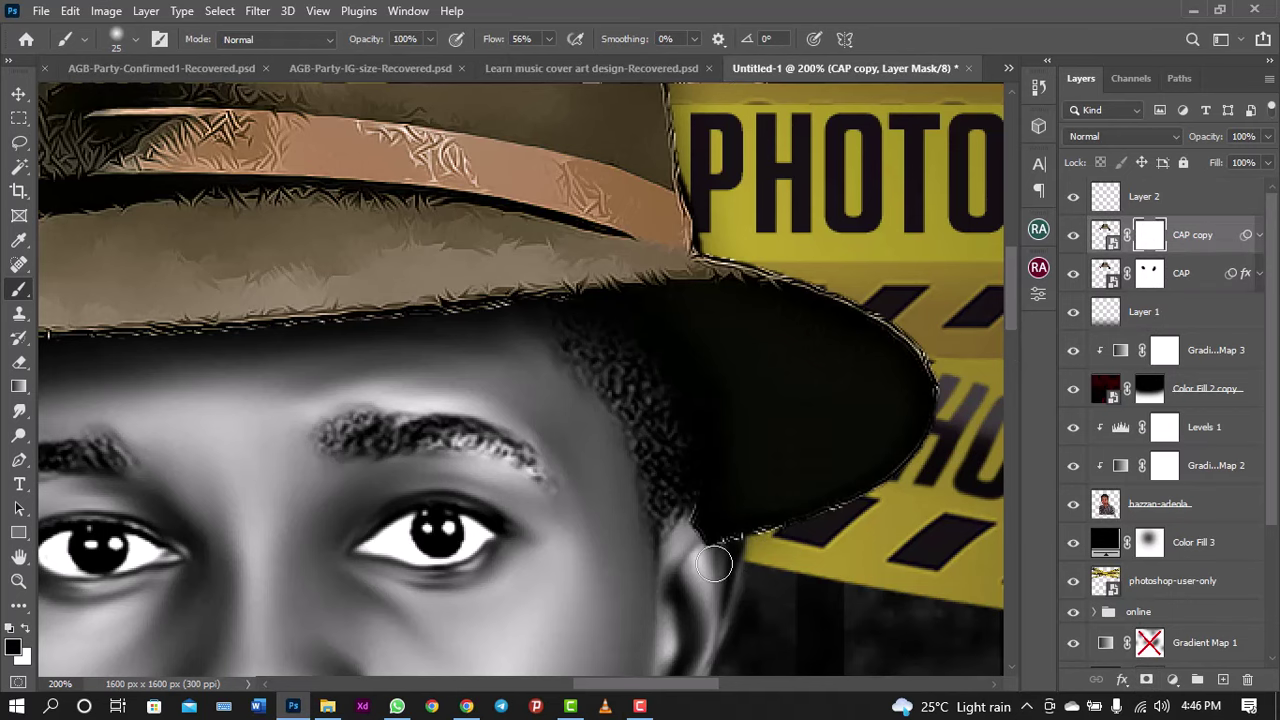
right_click(714, 565)
click(895, 438)
click(900, 8)
mouse_move(715, 522)
mouse_down()
mouse_move(702, 558)
mouse_move(729, 551)
mouse_move(714, 543)
mouse_move(750, 555)
mouse_move(720, 538)
mouse_move(796, 545)
mouse_move(737, 557)
mouse_move(731, 545)
mouse_move(726, 560)
mouse_move(693, 540)
mouse_up()
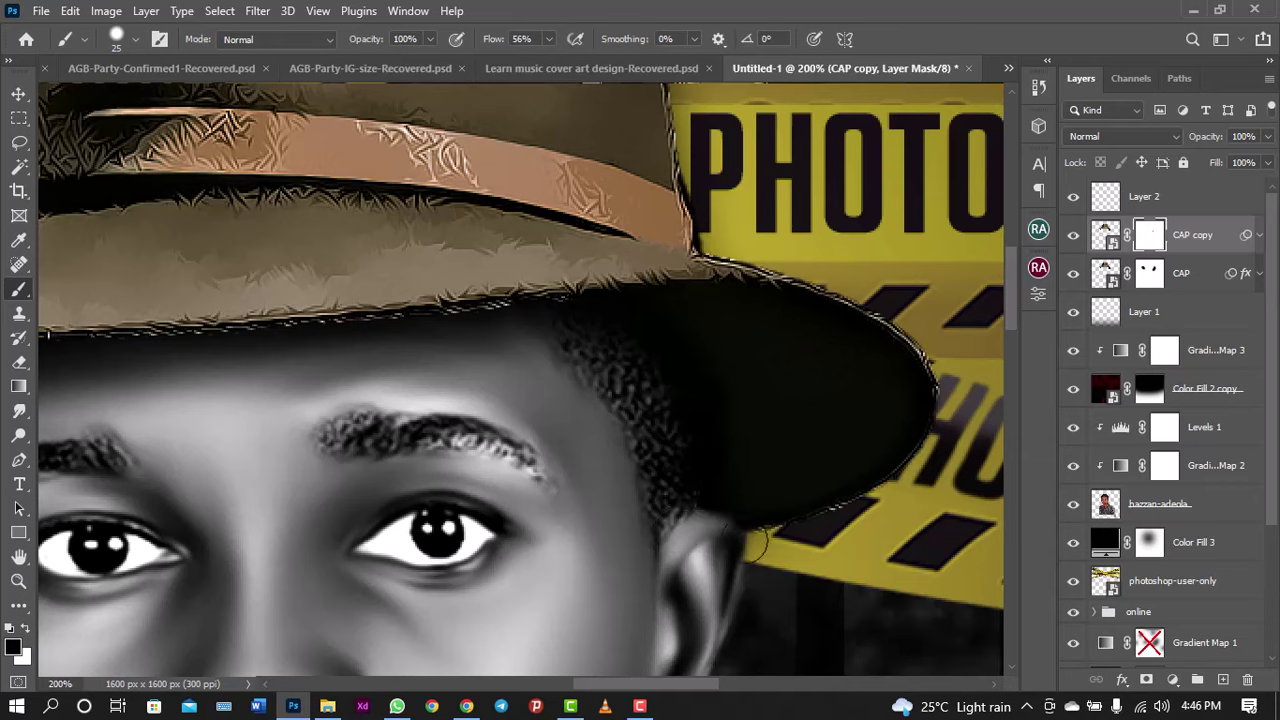
drag(823, 549, 755, 550)
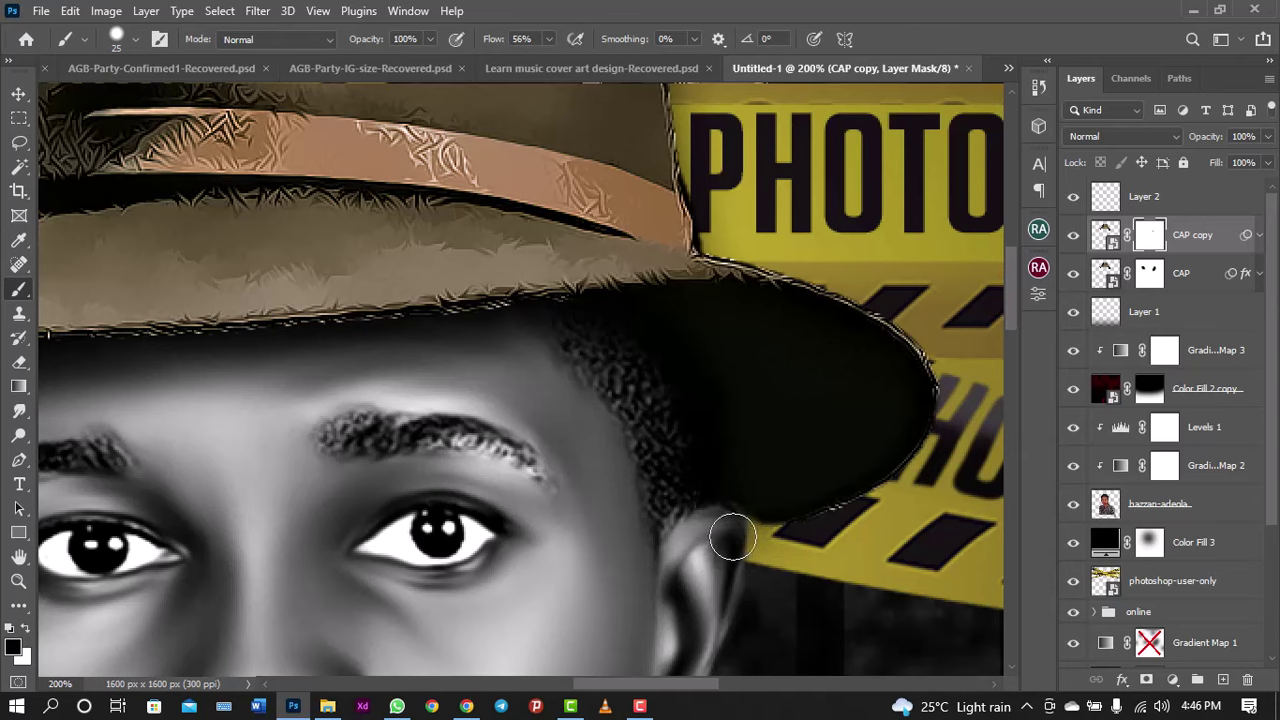
key(x)
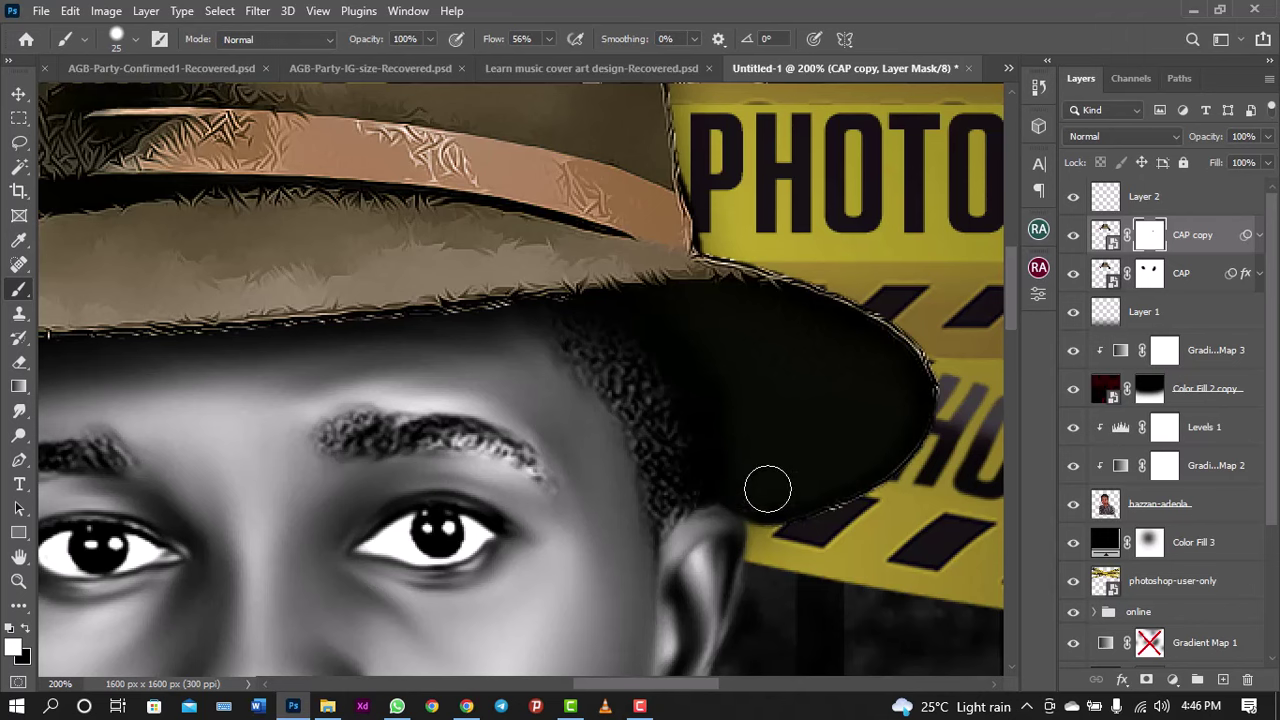
key(ctrl+minus)
key(ctrl+minus)
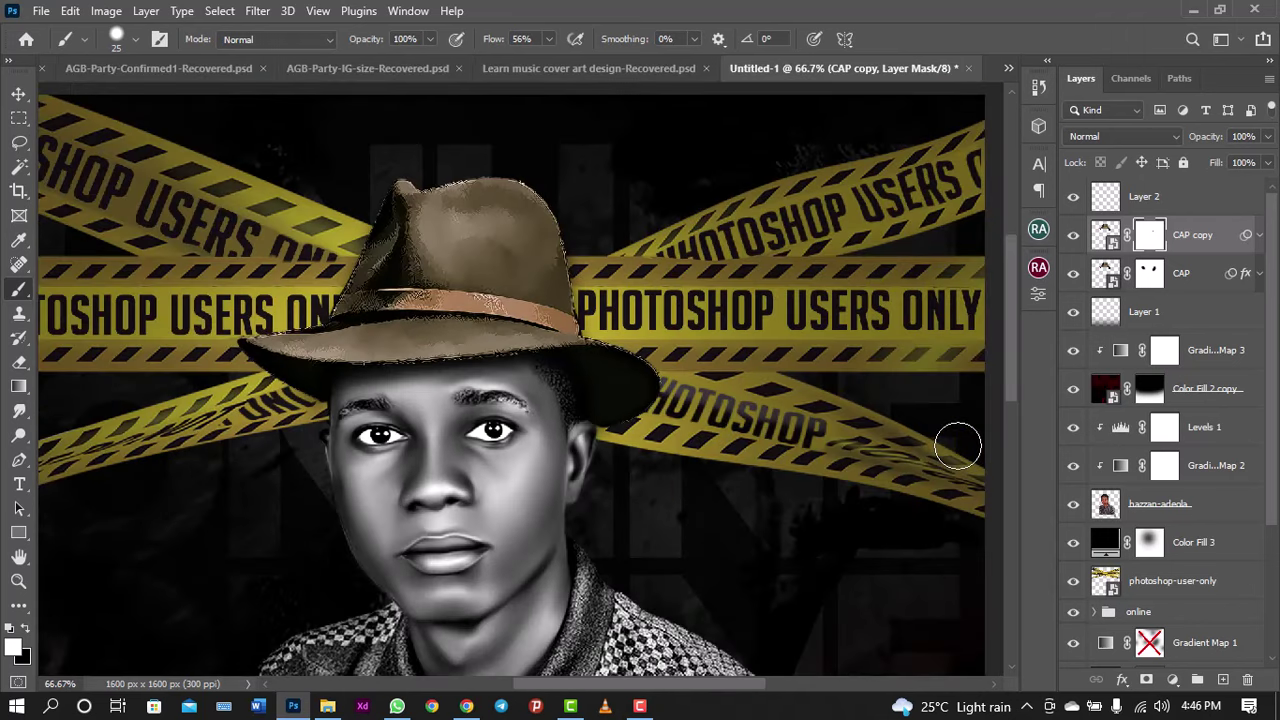
key(ctrl+minus)
key(ctrl+minus)
key(ctrl+plus)
key(ctrl+plus)
key(ctrl+plus)
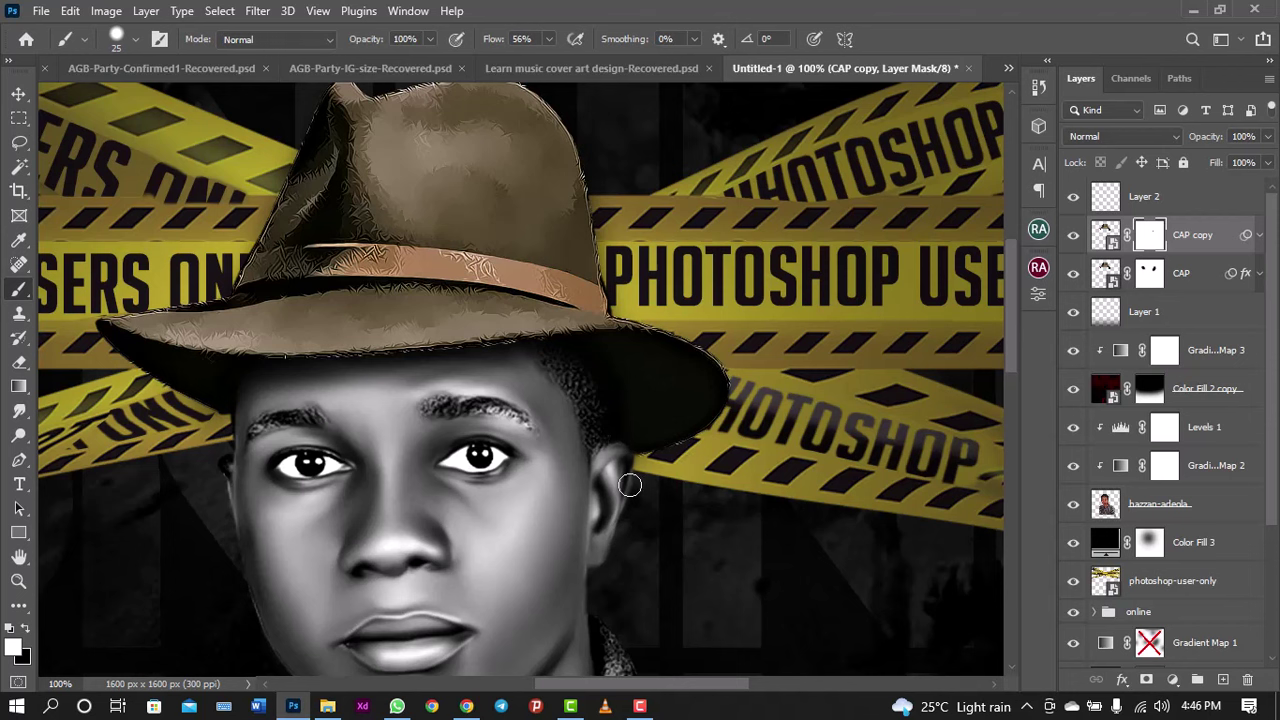
key(ctrl+minus)
key(ctrl+minus)
key(ctrl+minus)
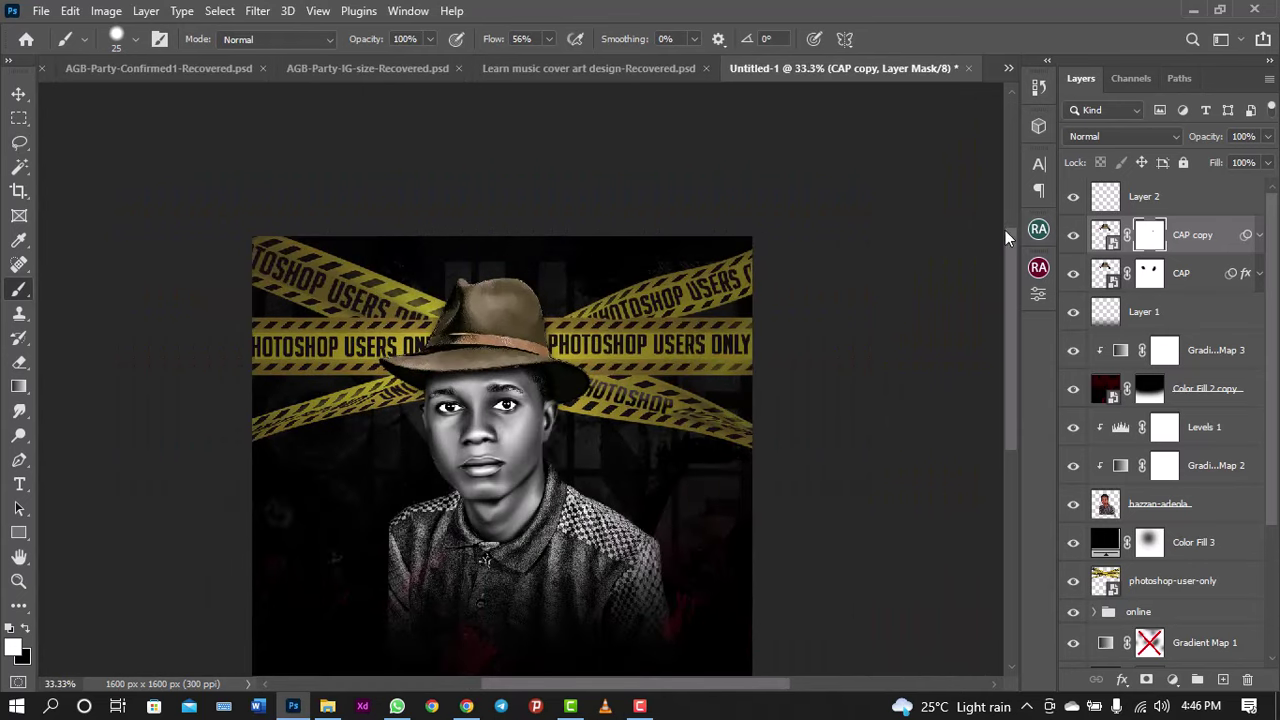
Step: Group Layer 2, CAP copy and CAP together into a group named 'cap'
click(1172, 206)
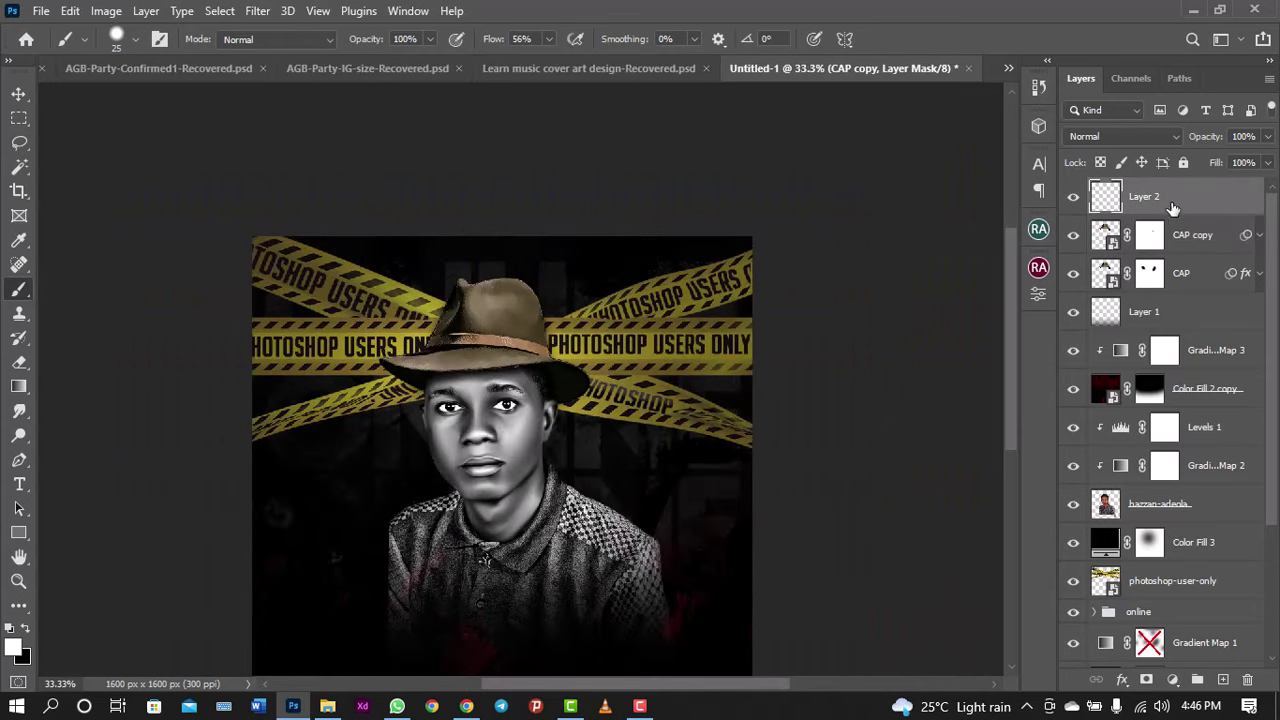
shift+click(1184, 288)
key(ctrl+g)
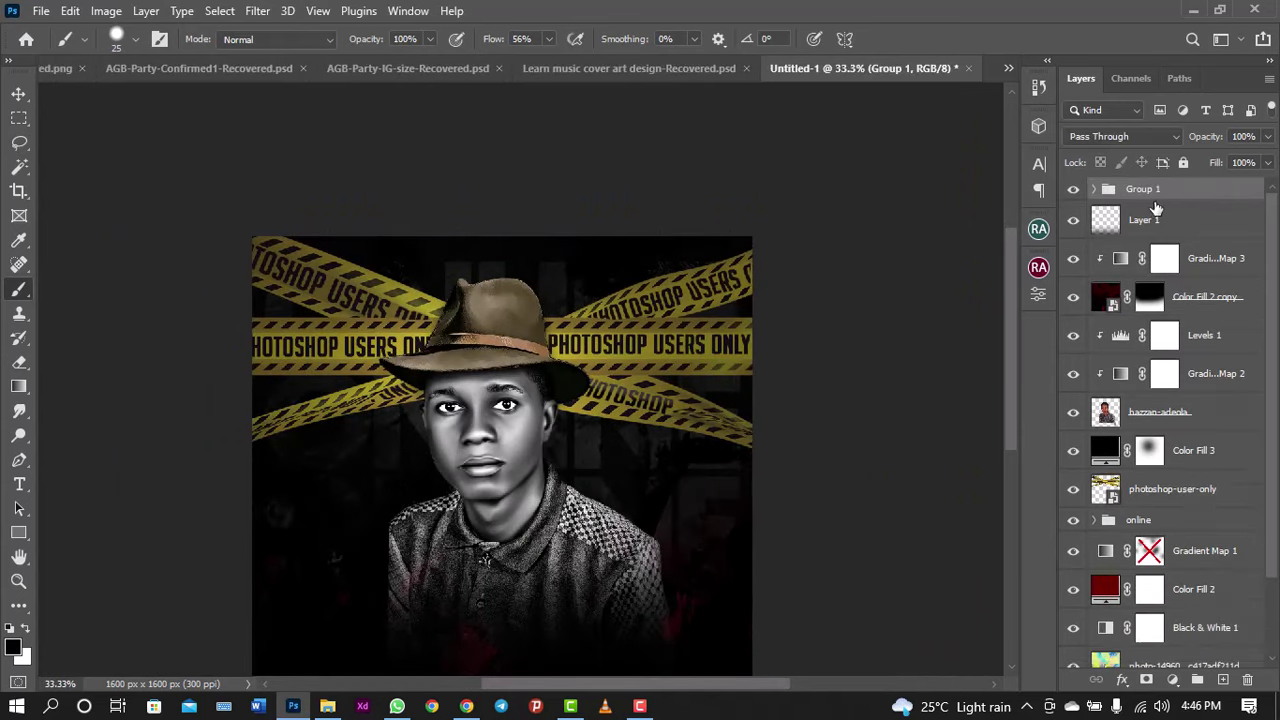
double_click(1145, 189)
text(cap)
key(Return)
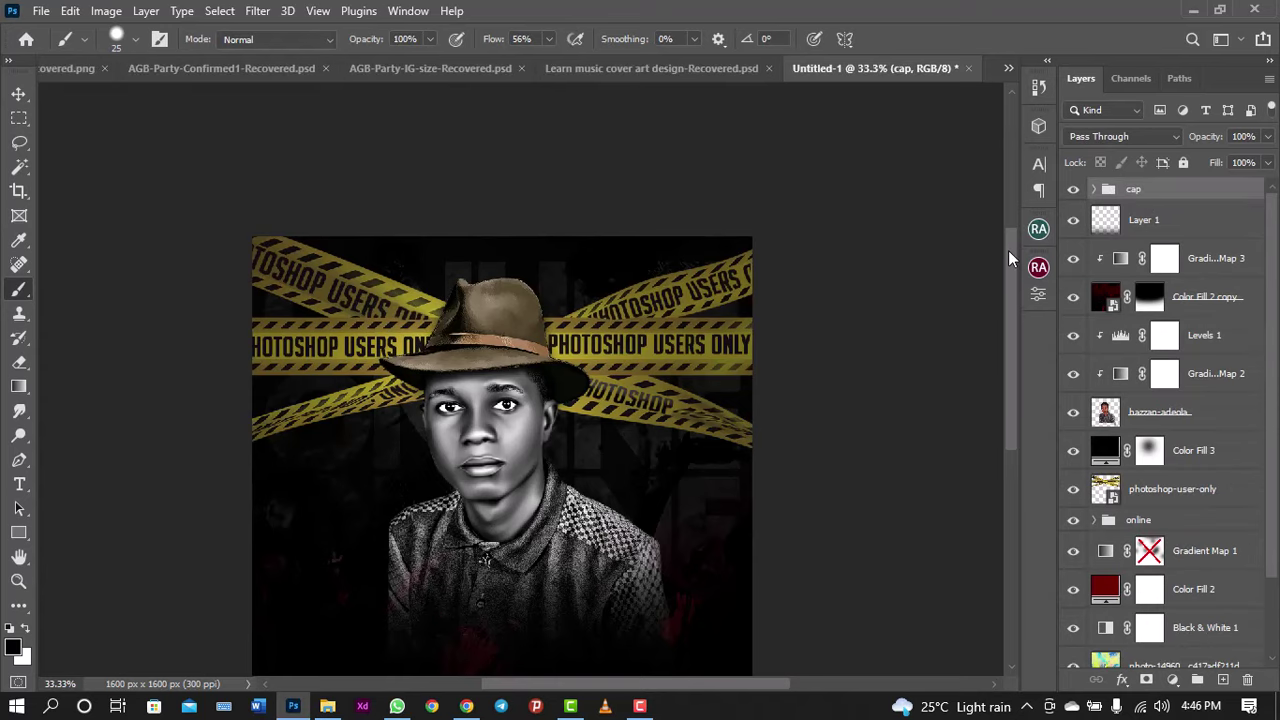
drag(1008, 258, 1013, 298)
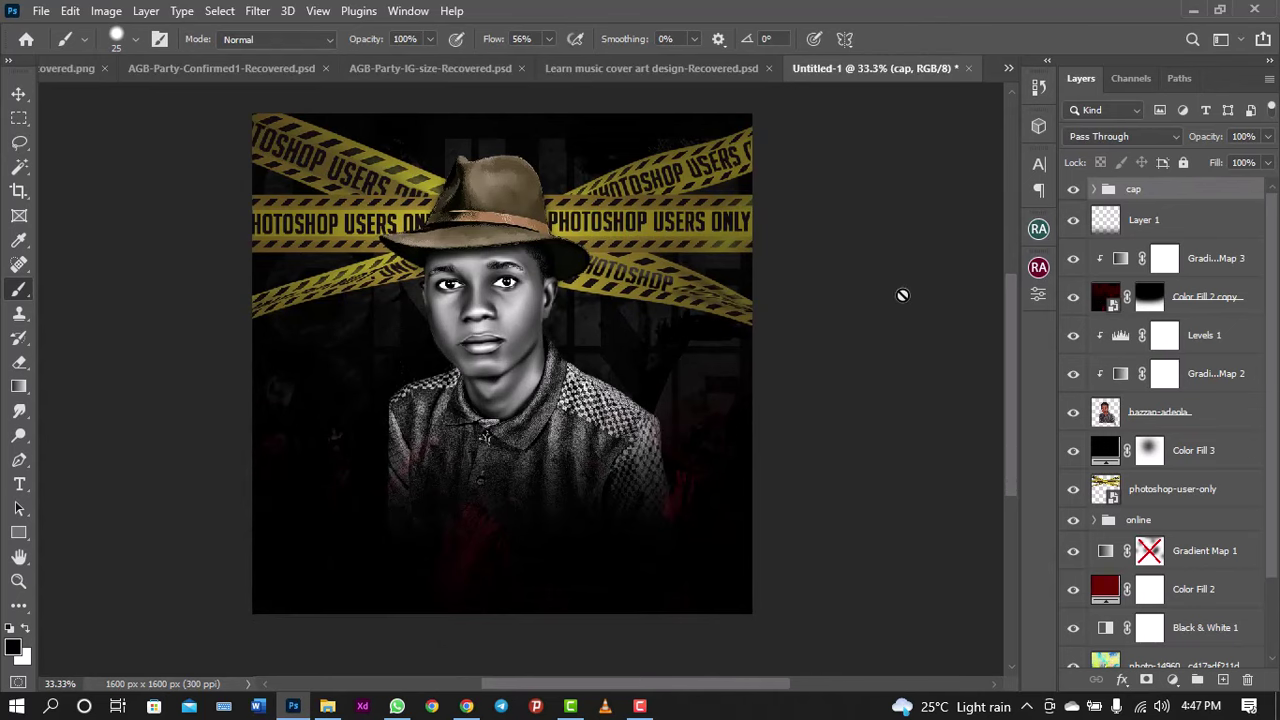
key(ctrl+minus)
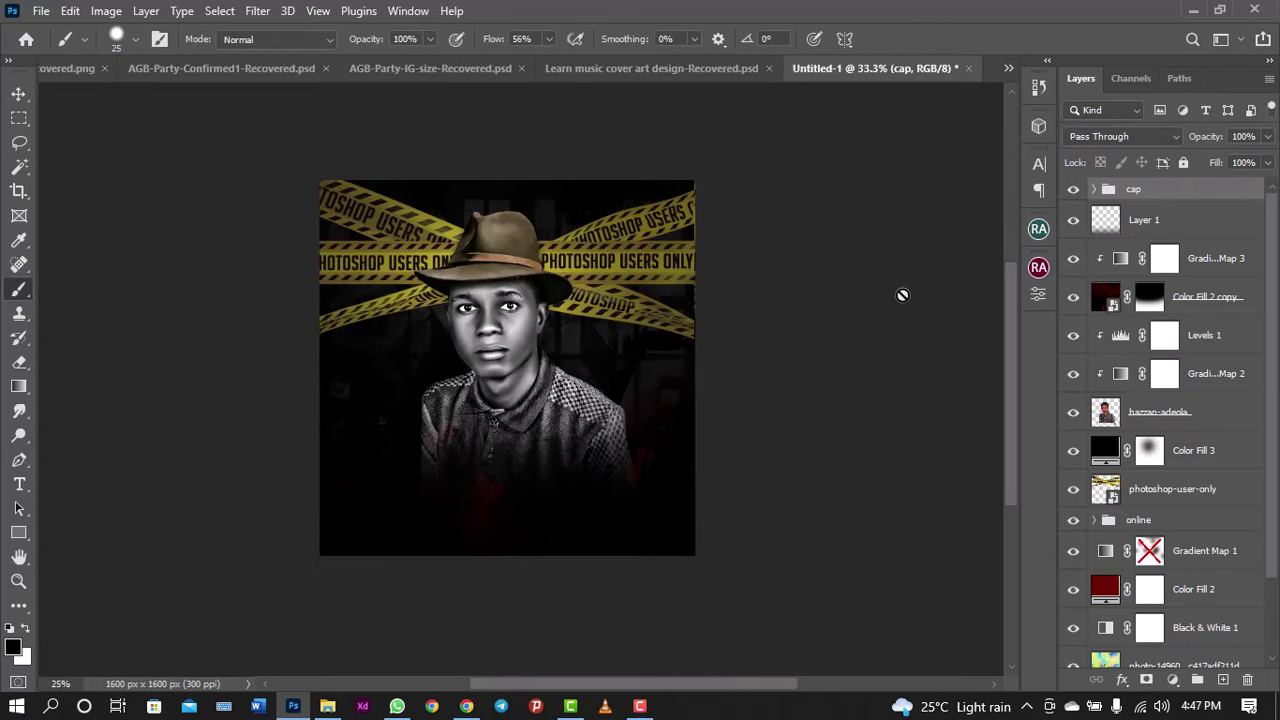
key(ctrl+plus)
key(ctrl+plus)
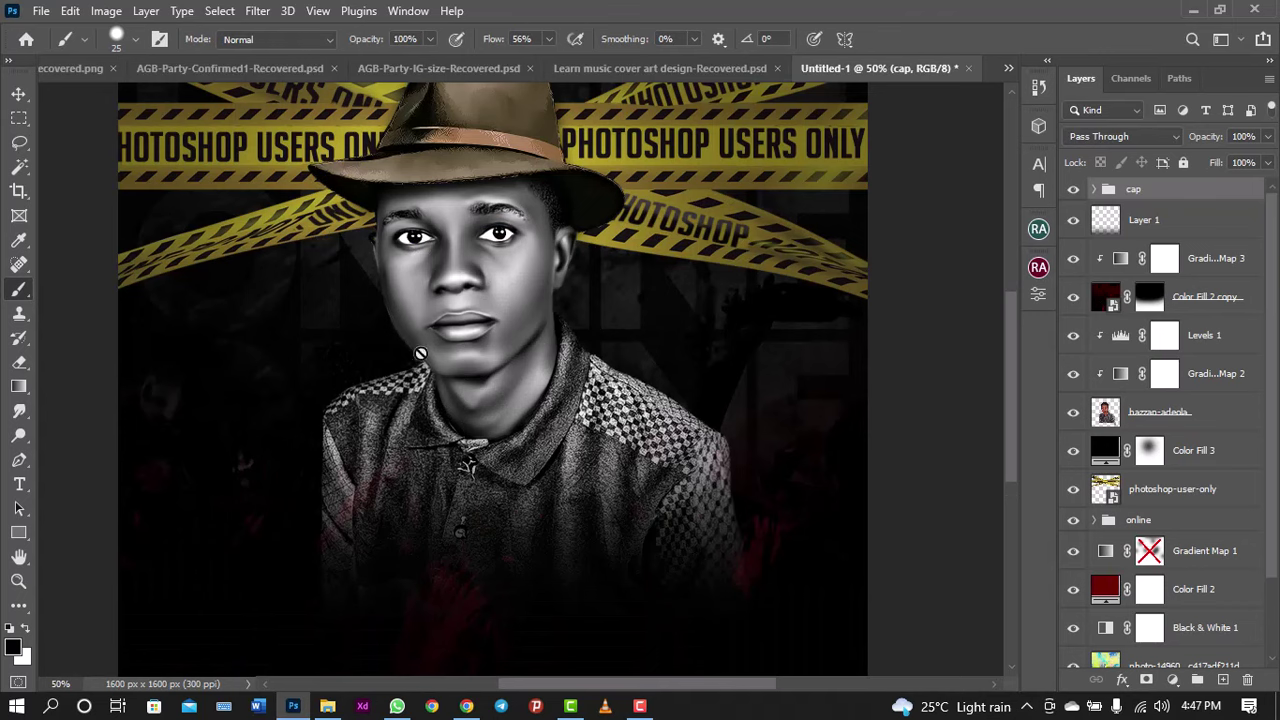
Step: Add a white Futura Bold 'MUSIC' text layer at the poster's lower left
click(19, 484)
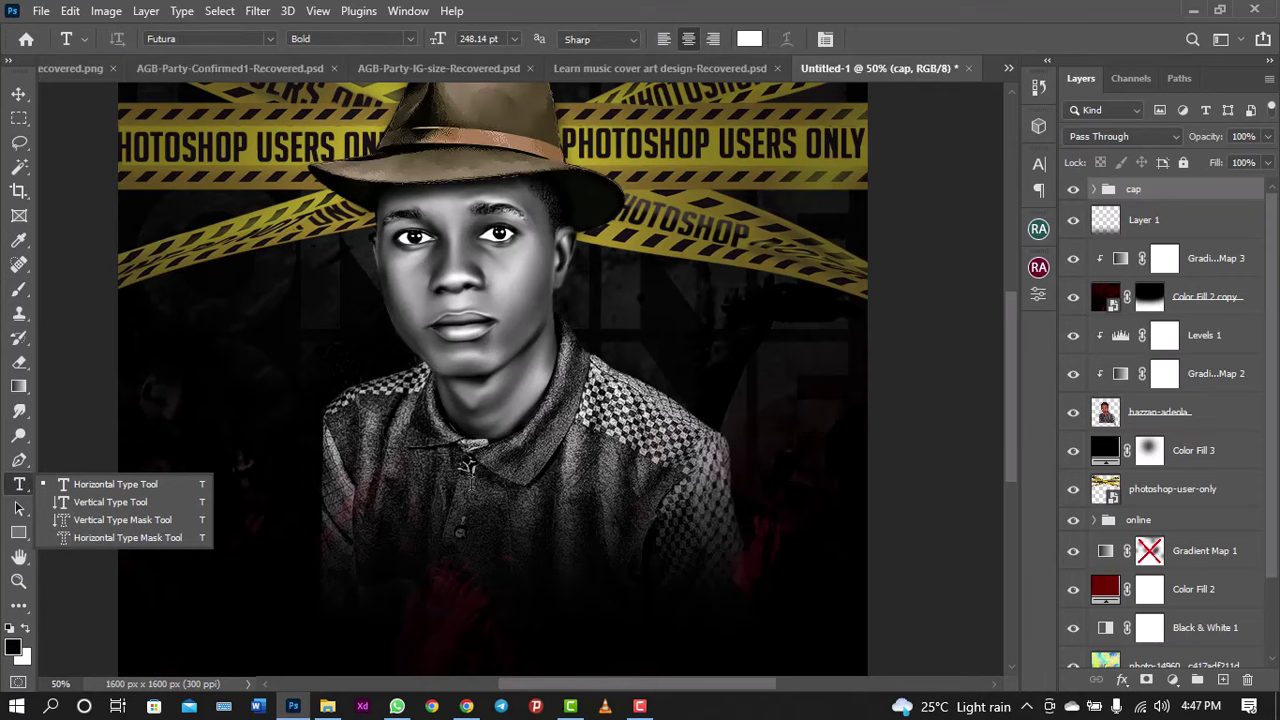
key(ctrl+minus)
key(ctrl+plus)
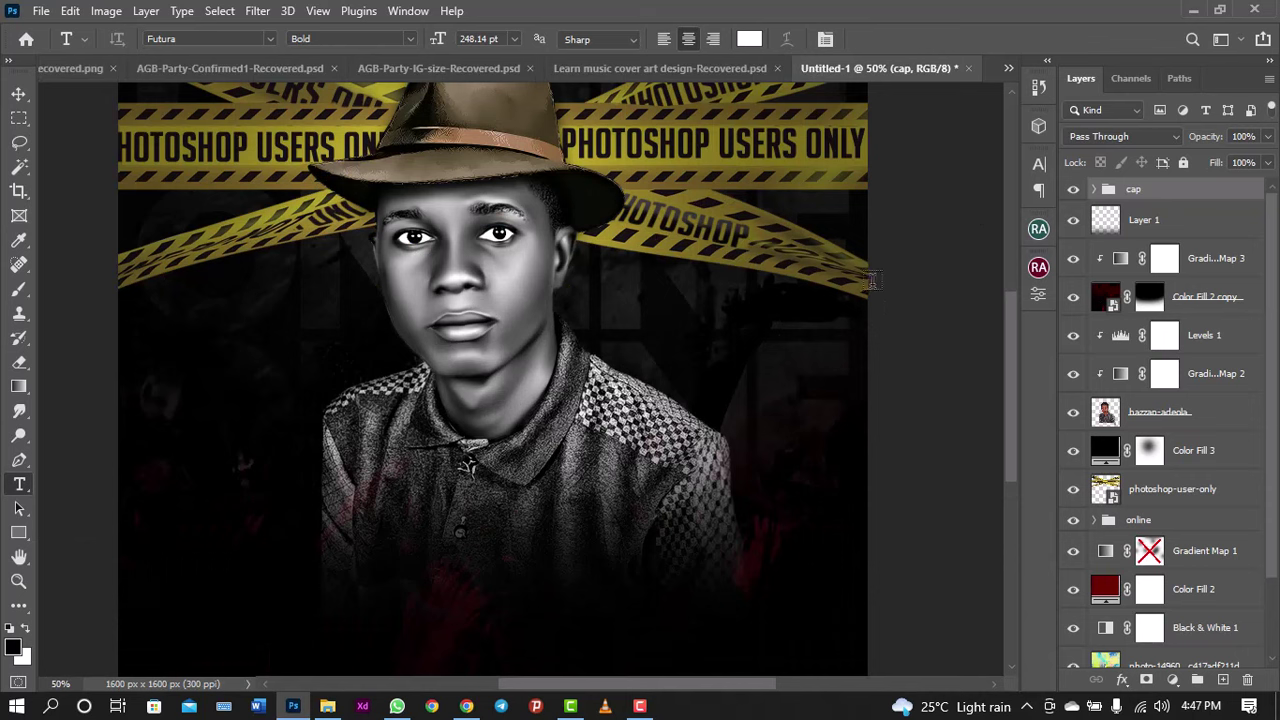
click(339, 622)
key(ctrl+minus)
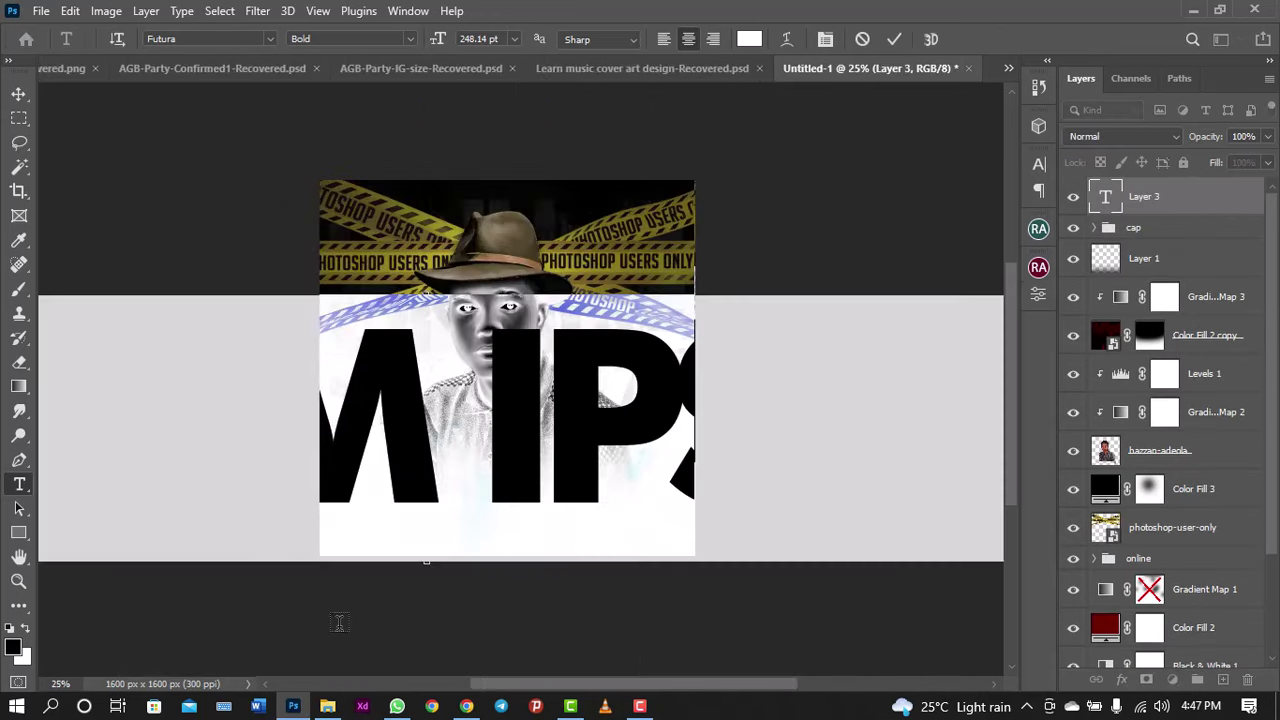
key(ctrl+minus)
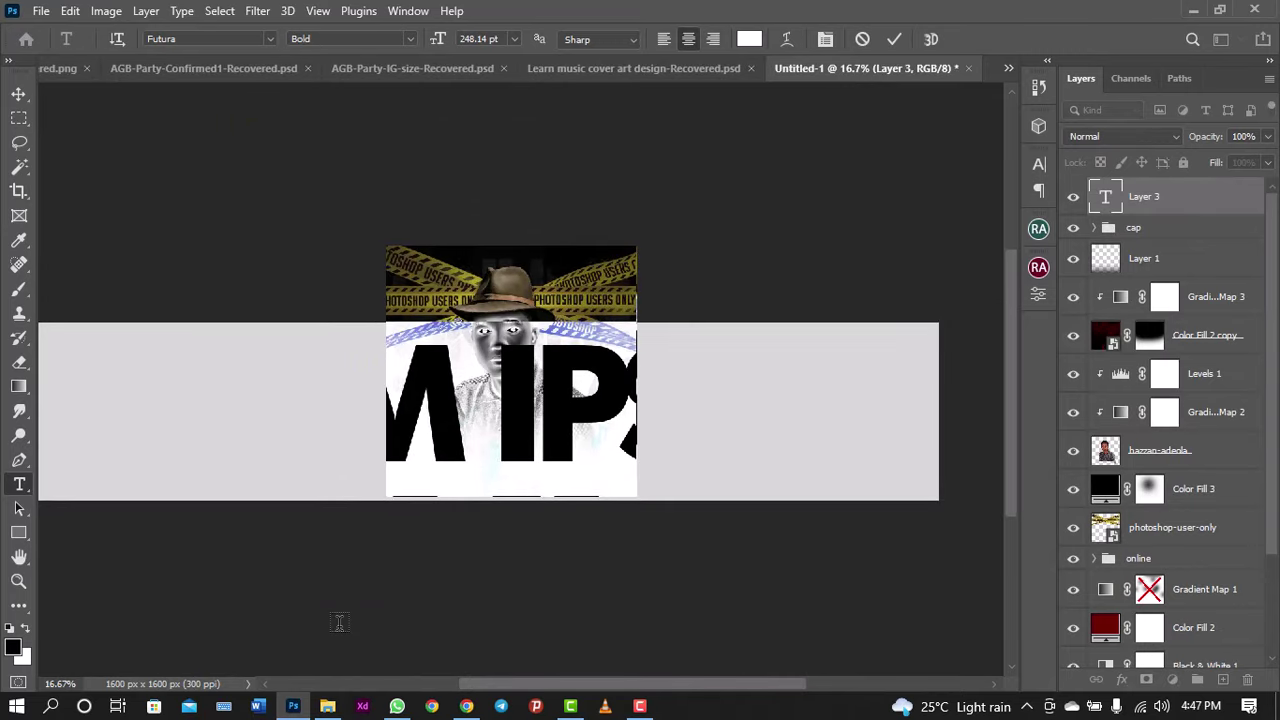
text(MUS)
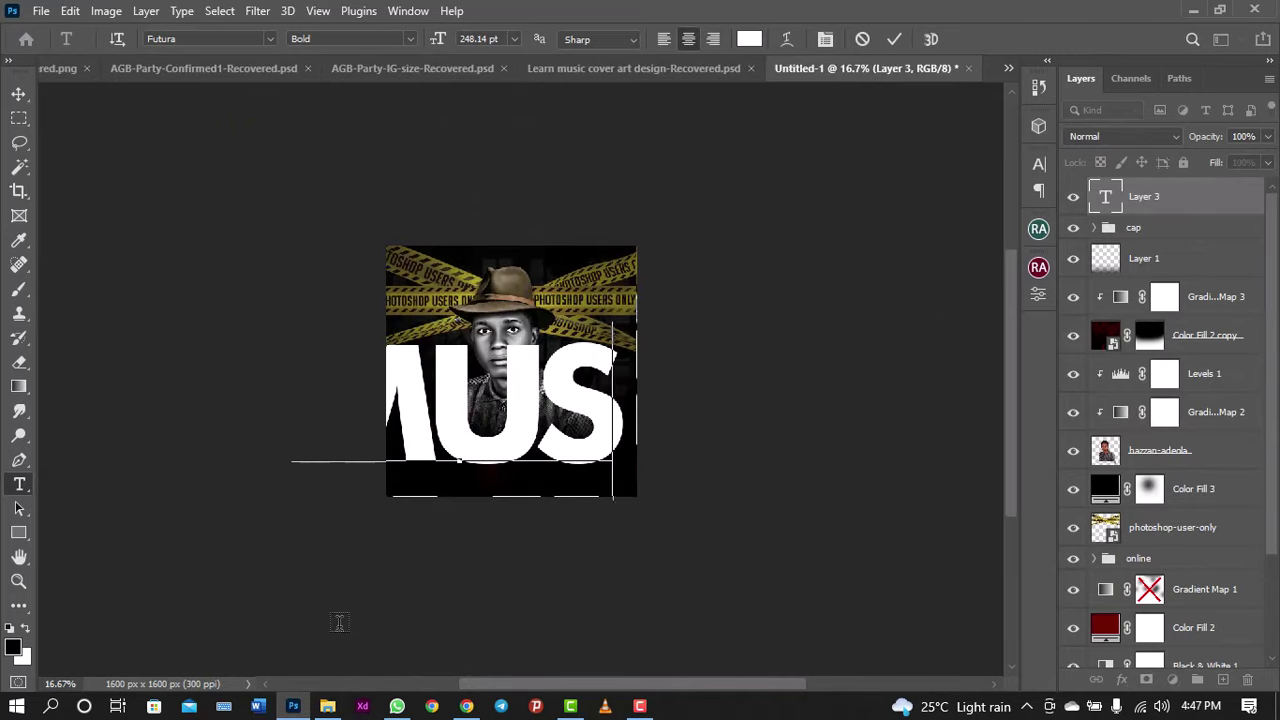
text(IC)
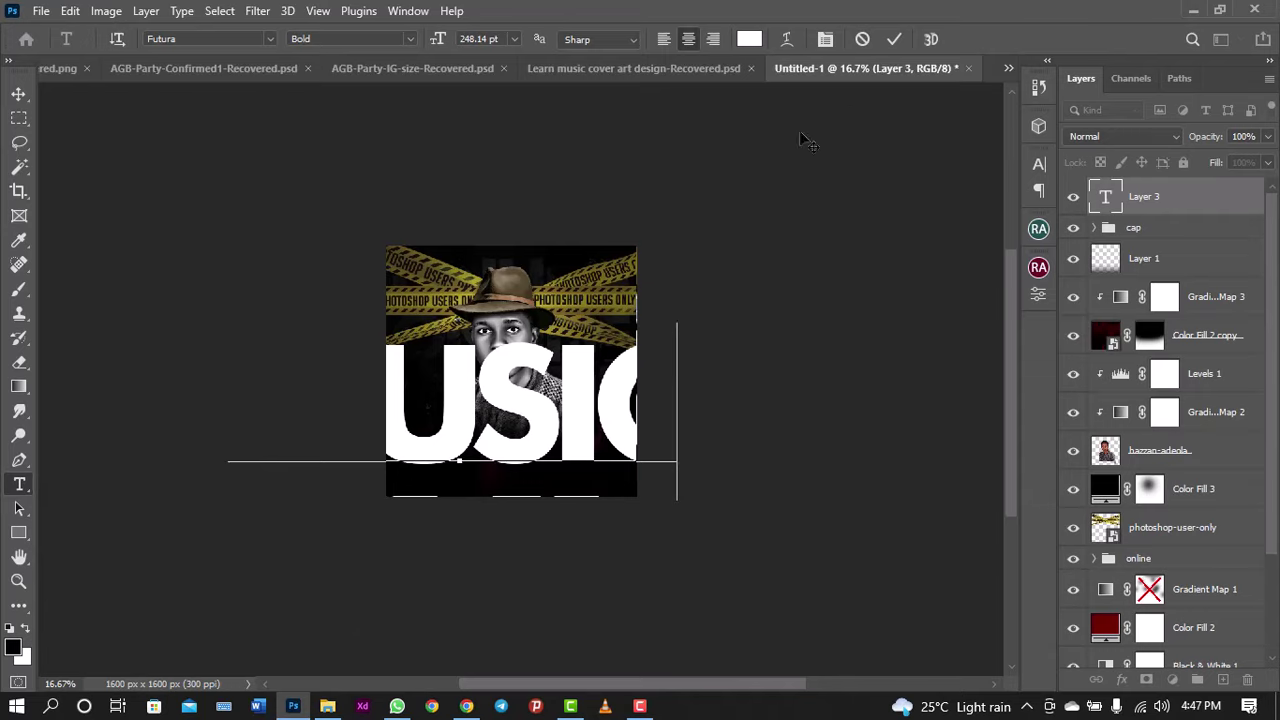
click(895, 39)
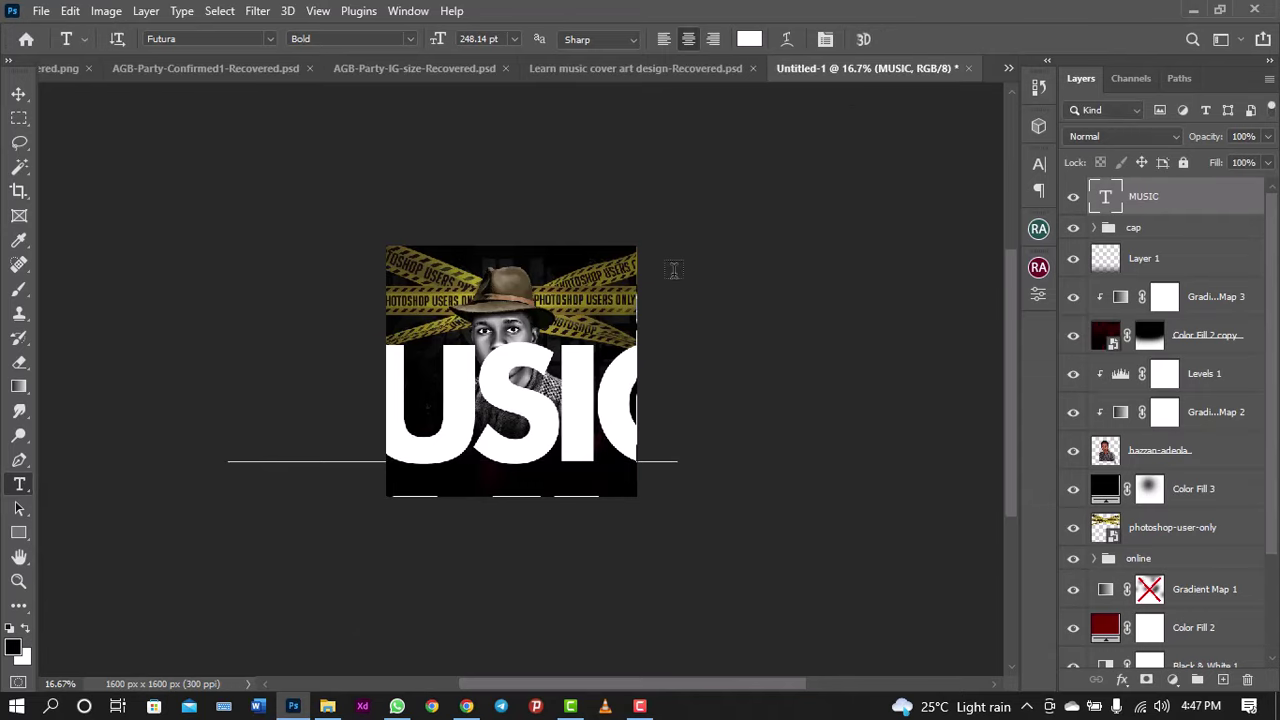
Step: Scale MUSIC down to about a quarter size and move it up beside the shirt
key(ctrl+t)
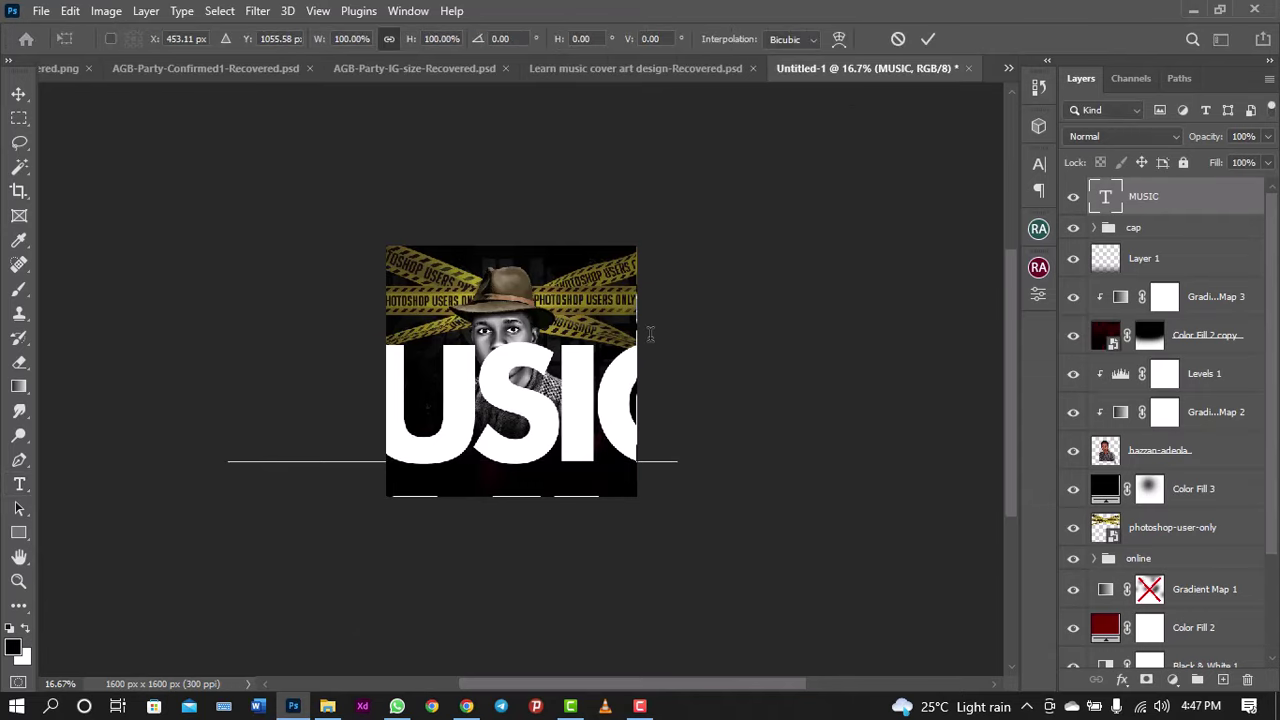
key(ctrl+minus)
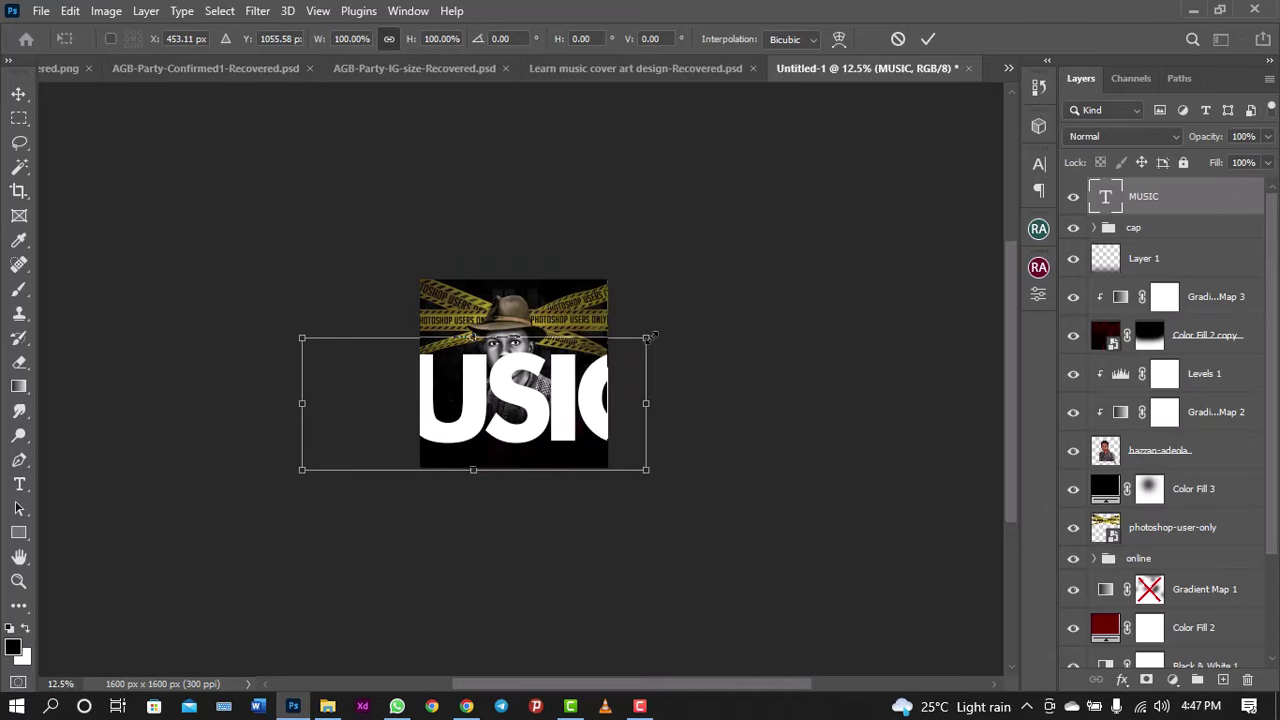
mouse_move(650, 337)
mouse_down()
mouse_move(518, 385)
mouse_move(528, 405)
mouse_move(457, 438)
mouse_up()
key(ctrl+plus)
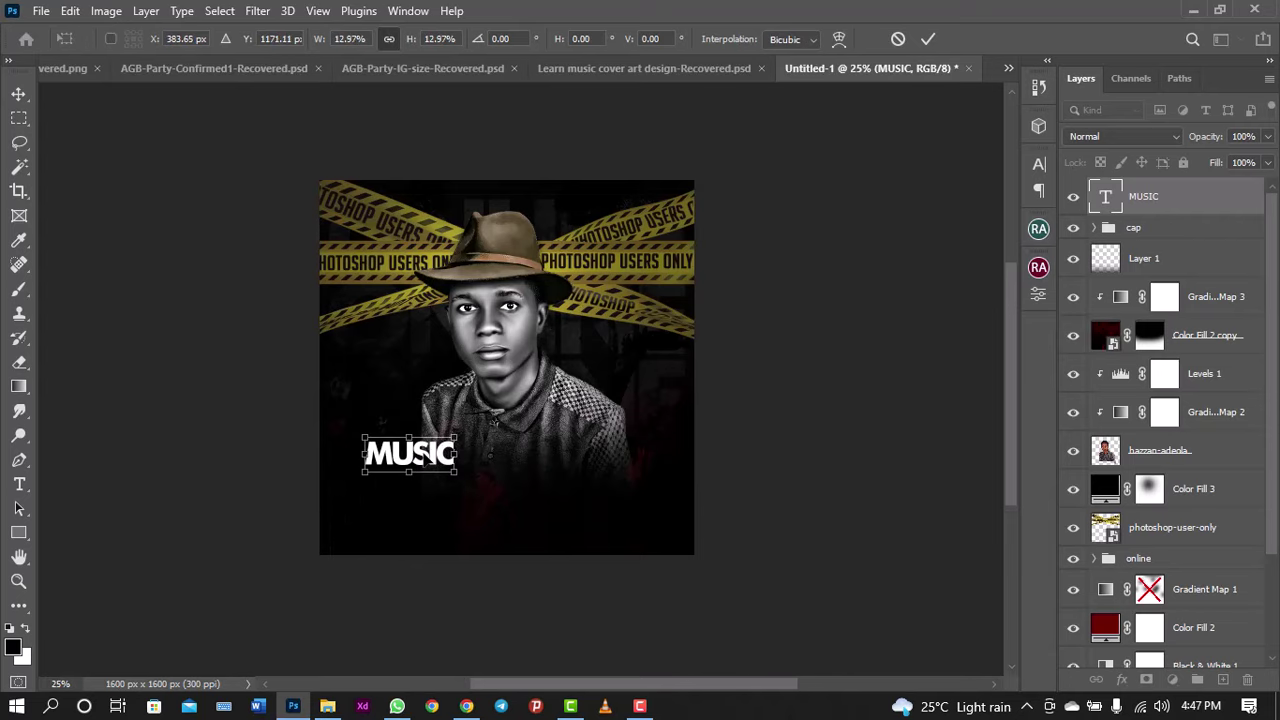
key(Return)
key(v)
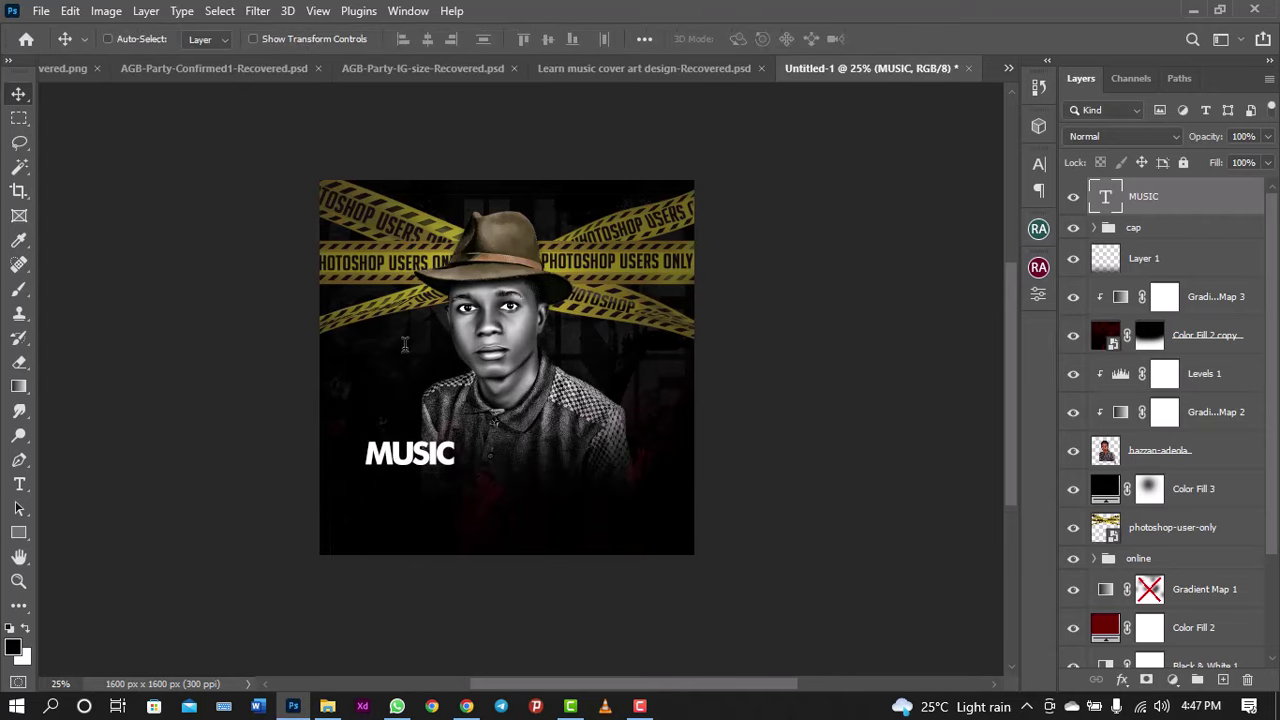
drag(410, 412, 420, 393)
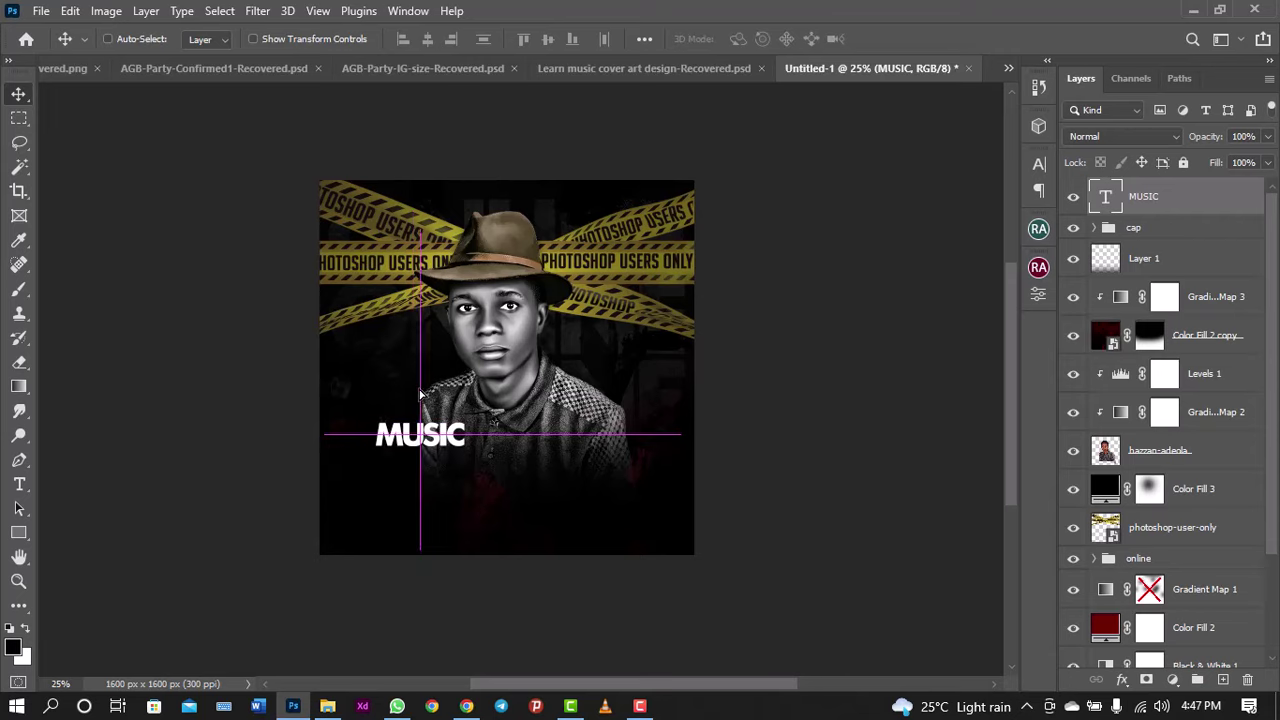
Step: Duplicate MUSIC lower on the poster and retype the copy as 'COVER ART'
key(ctrl+j)
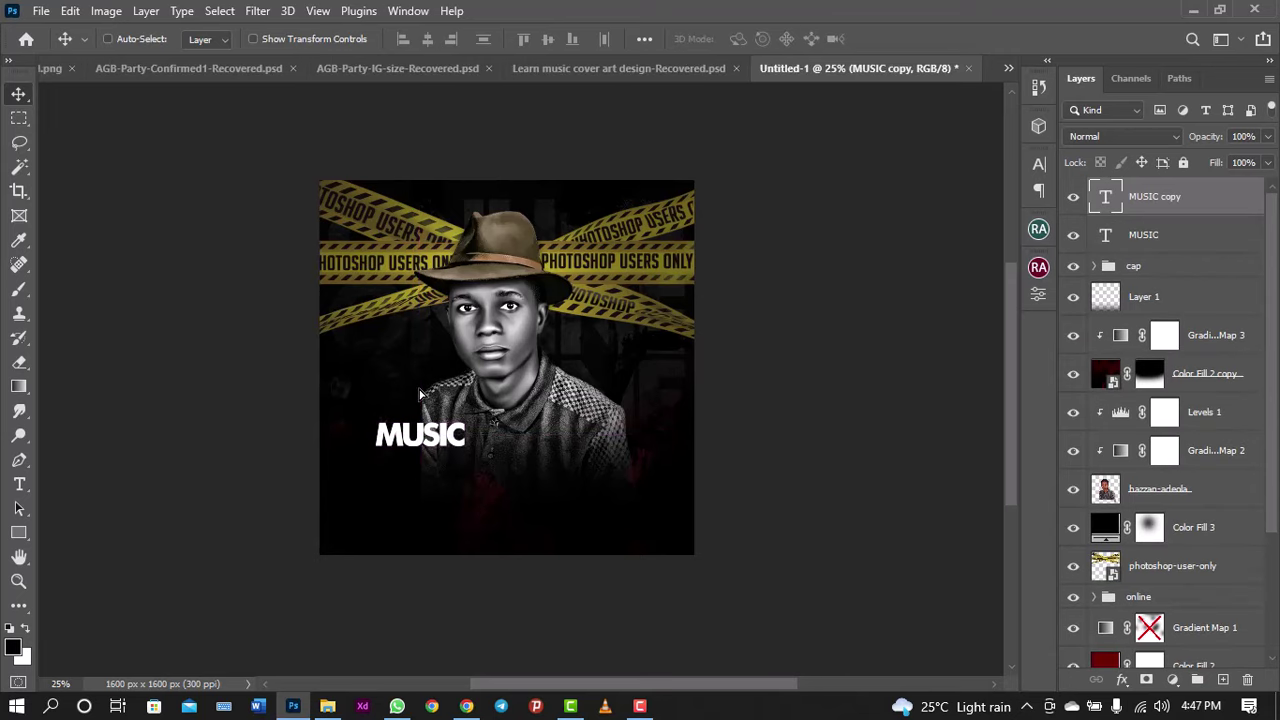
drag(440, 450, 527, 520)
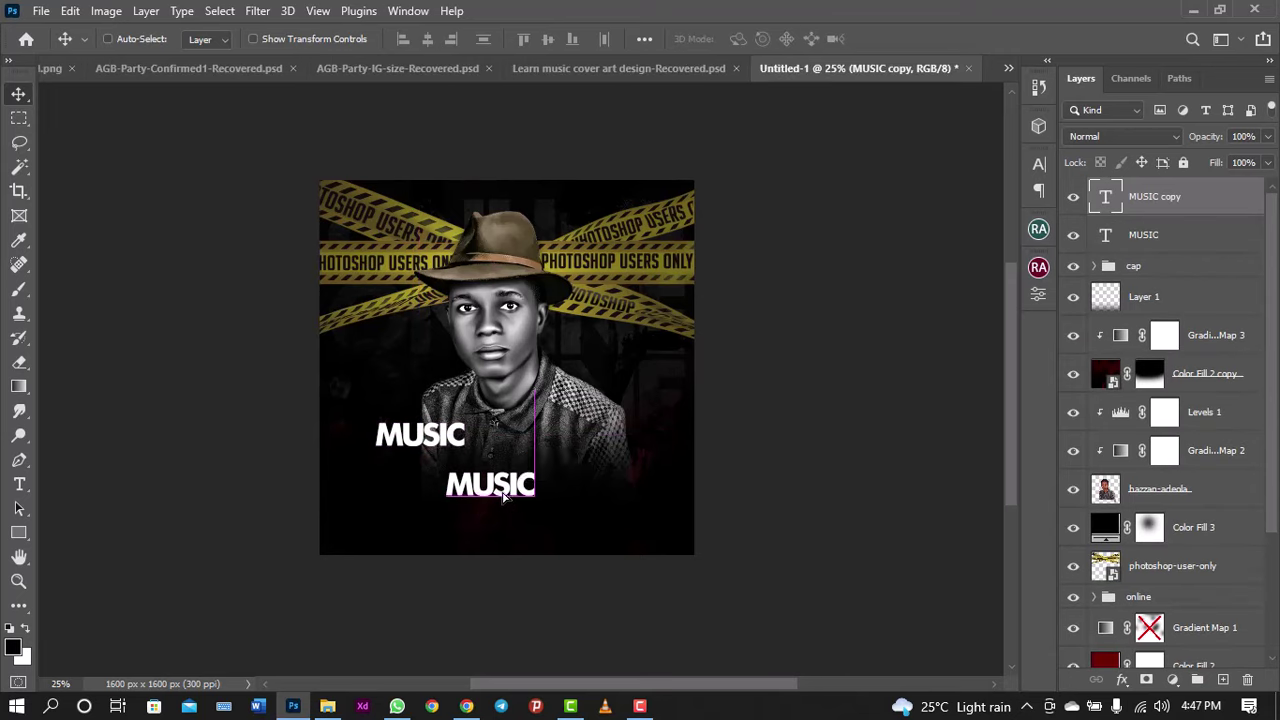
click(19, 485)
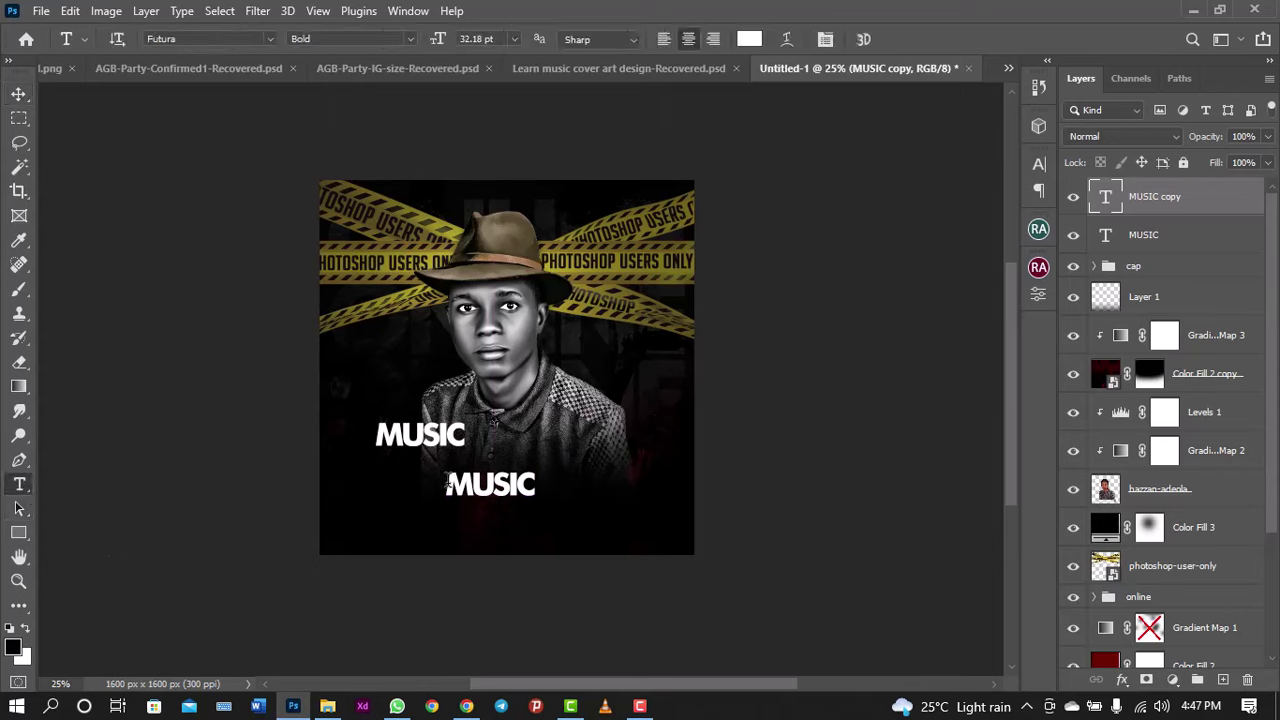
drag(449, 482, 593, 478)
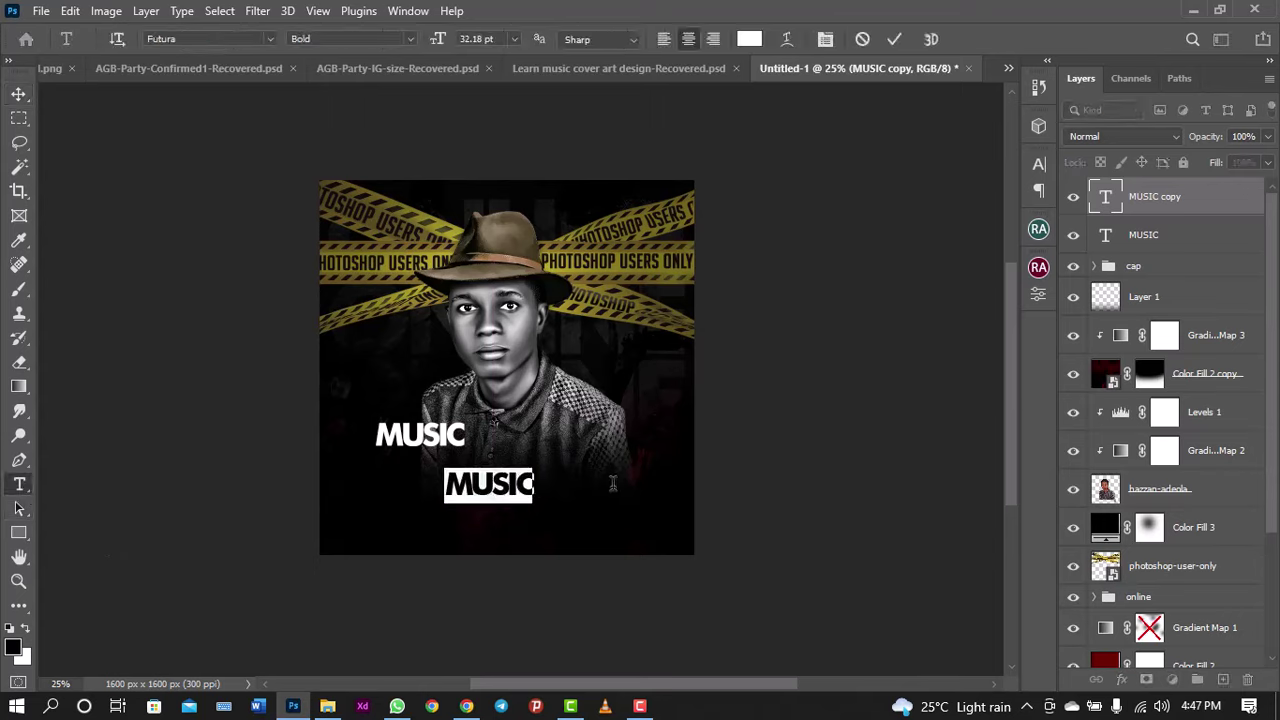
text(C)
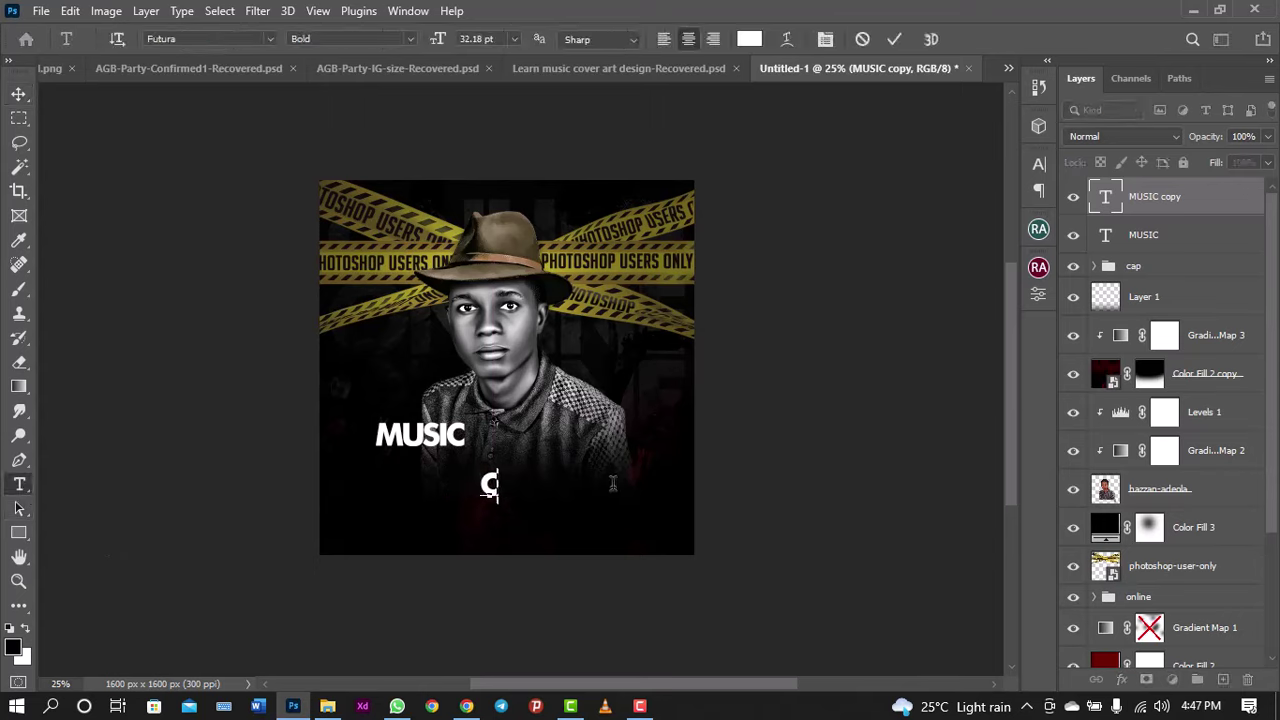
text(OVE)
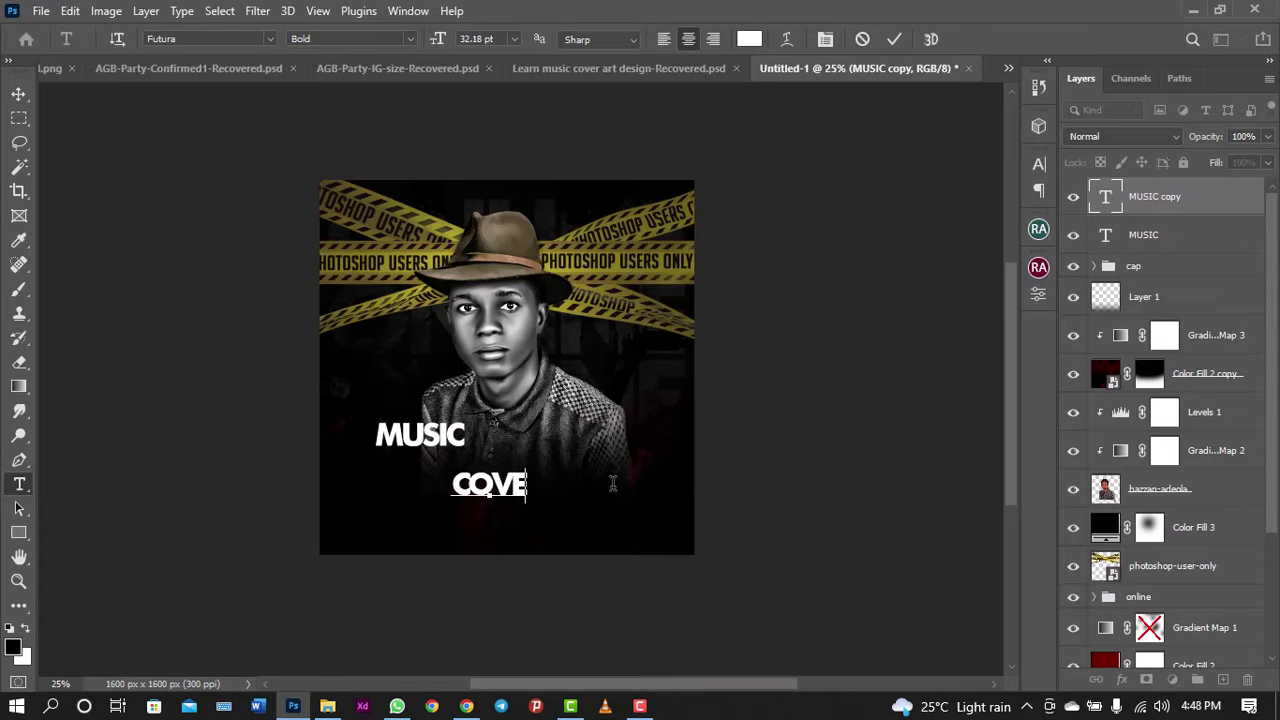
text(R AR)
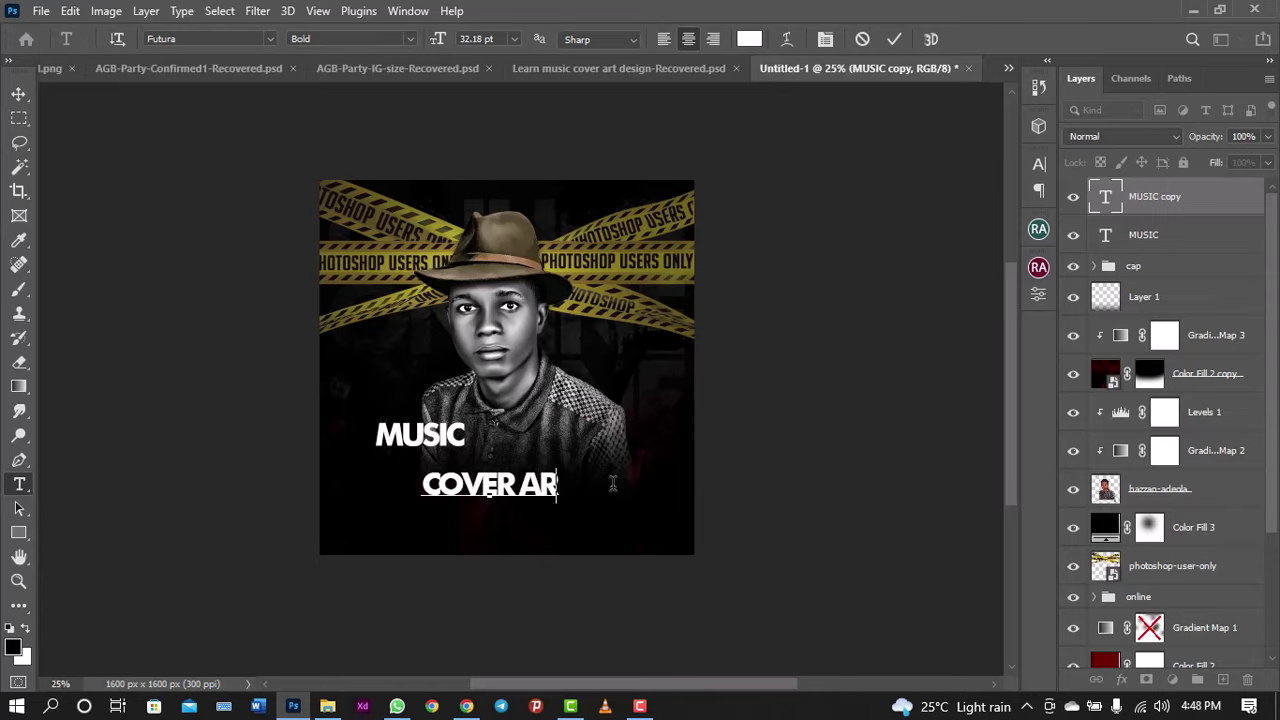
text(T)
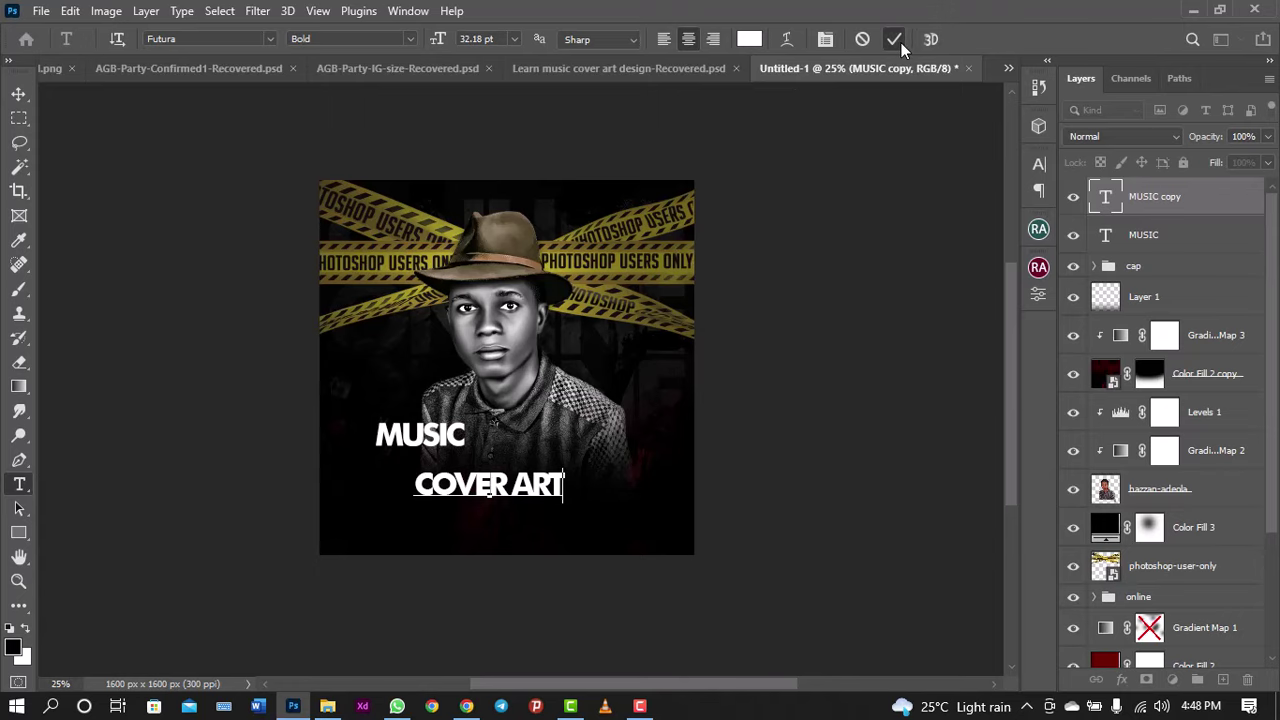
click(894, 40)
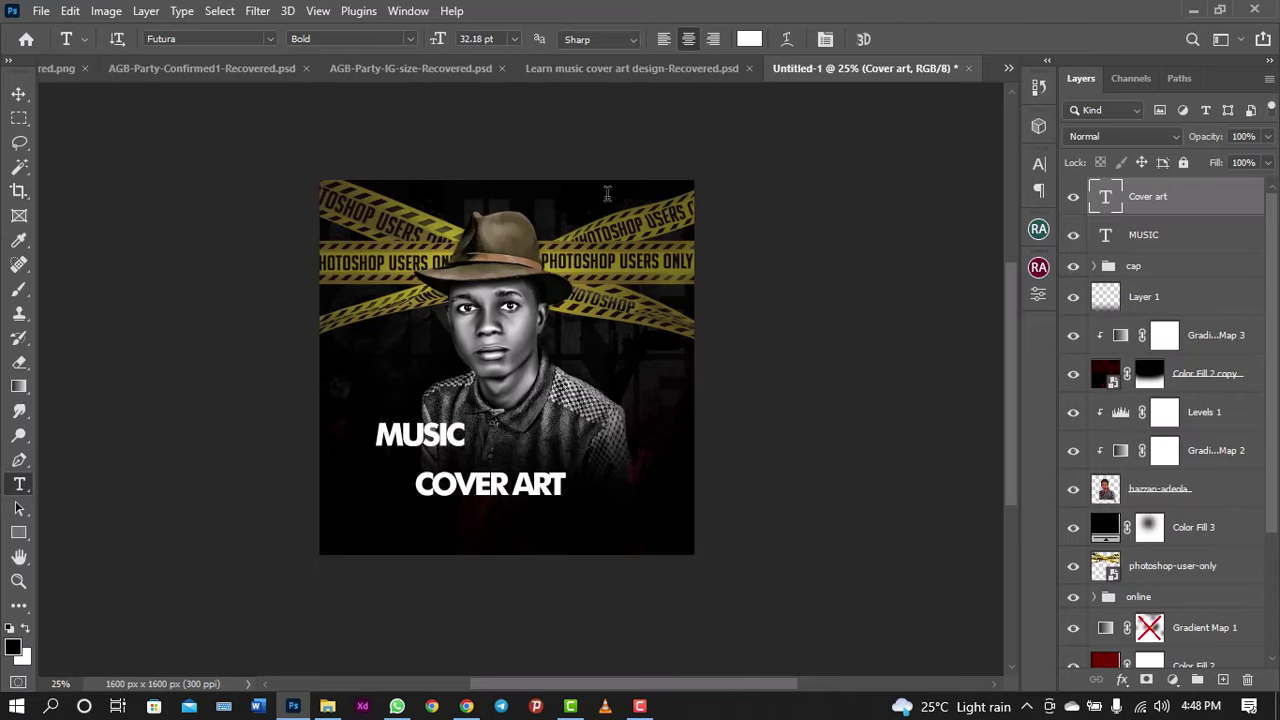
Step: Move MUSIC closer above COVER ART and reduce its font size
key(v)
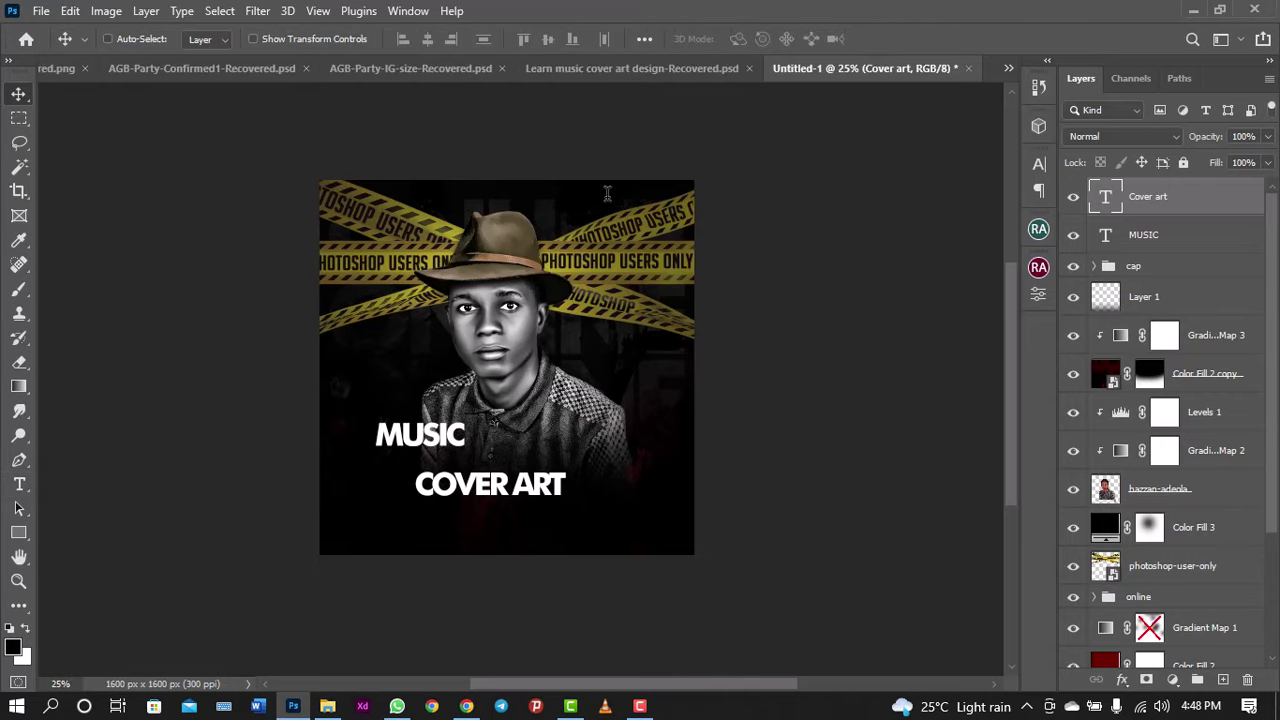
key(ctrl)
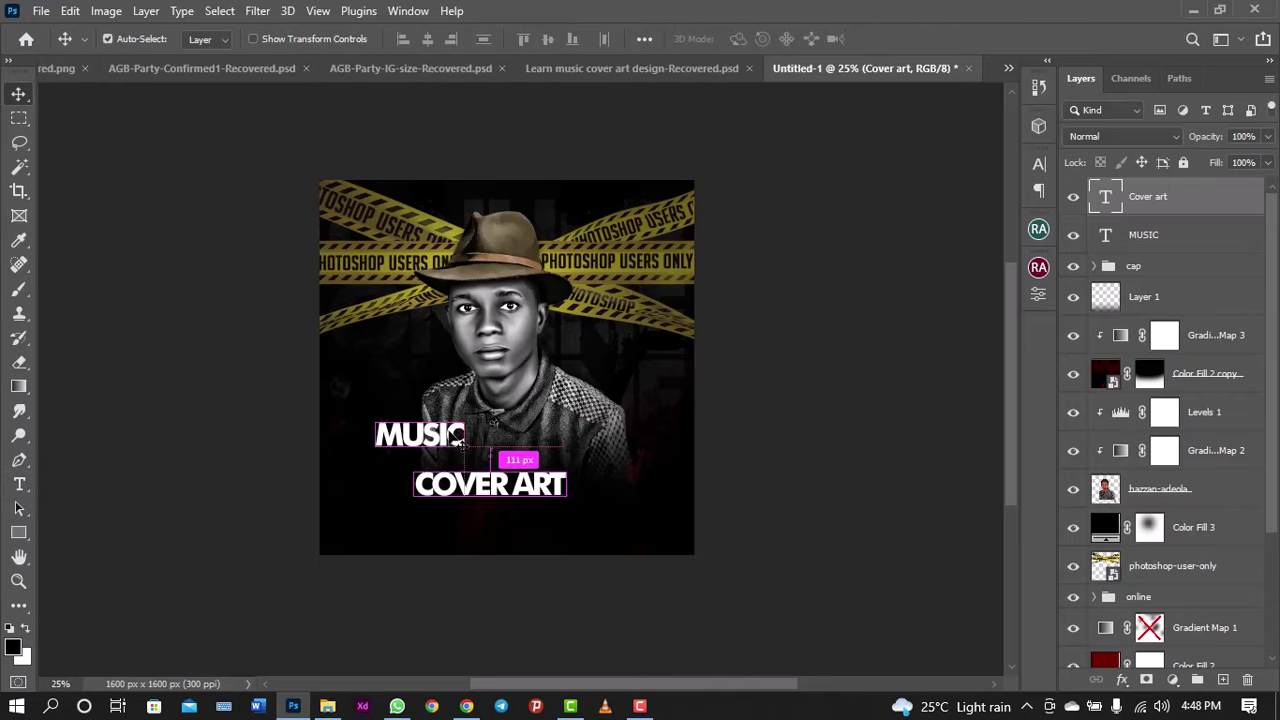
ctrl+click(458, 440)
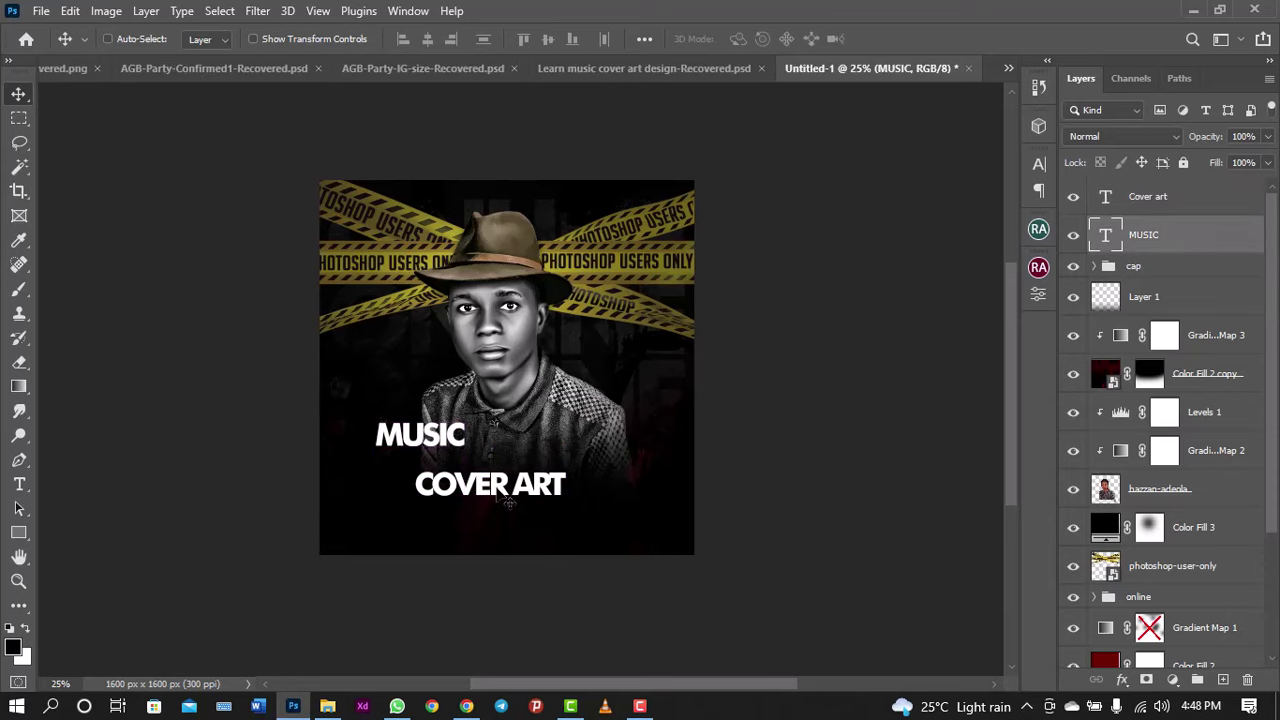
mouse_move(507, 487)
mouse_down()
mouse_move(527, 470)
mouse_move(465, 478)
mouse_up()
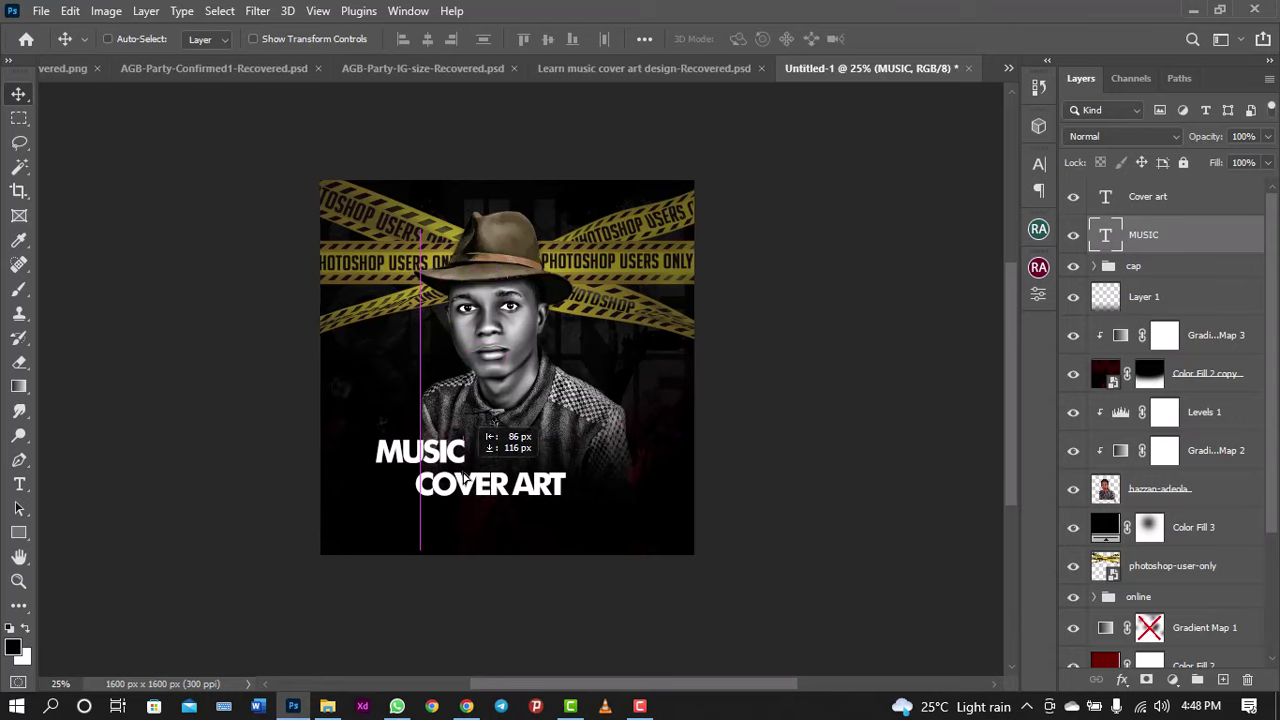
click(1039, 165)
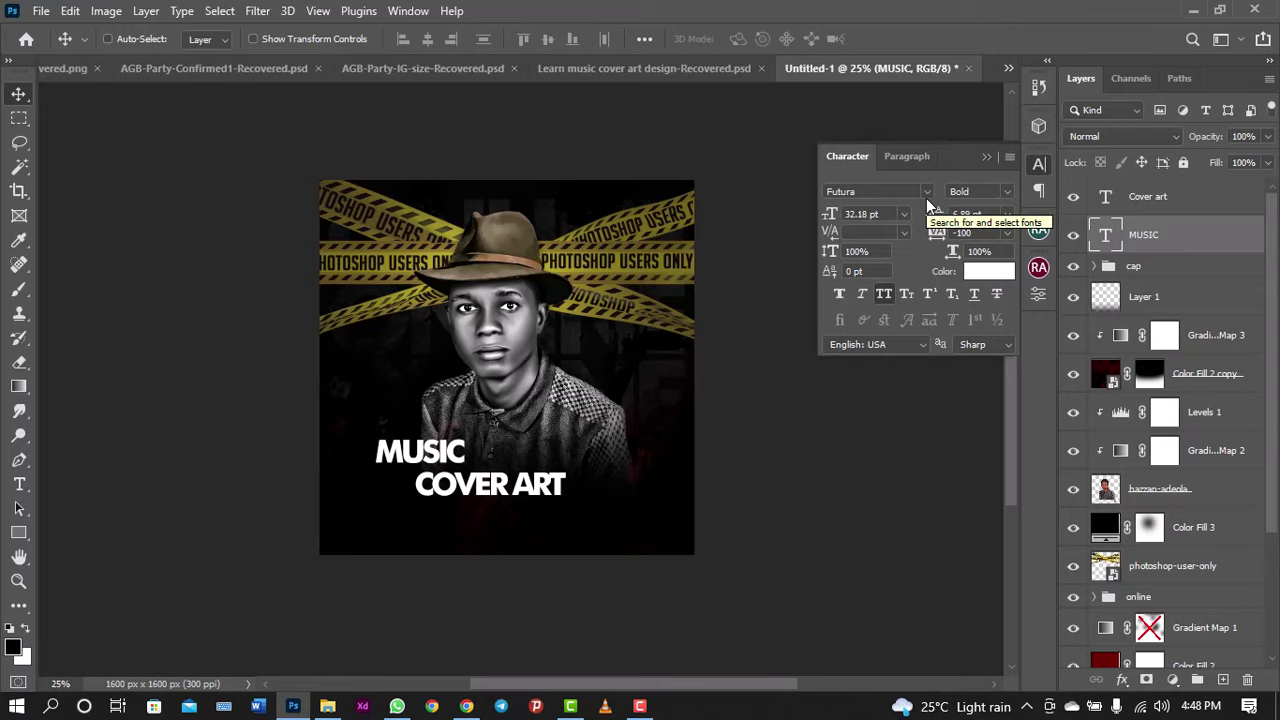
click(858, 214)
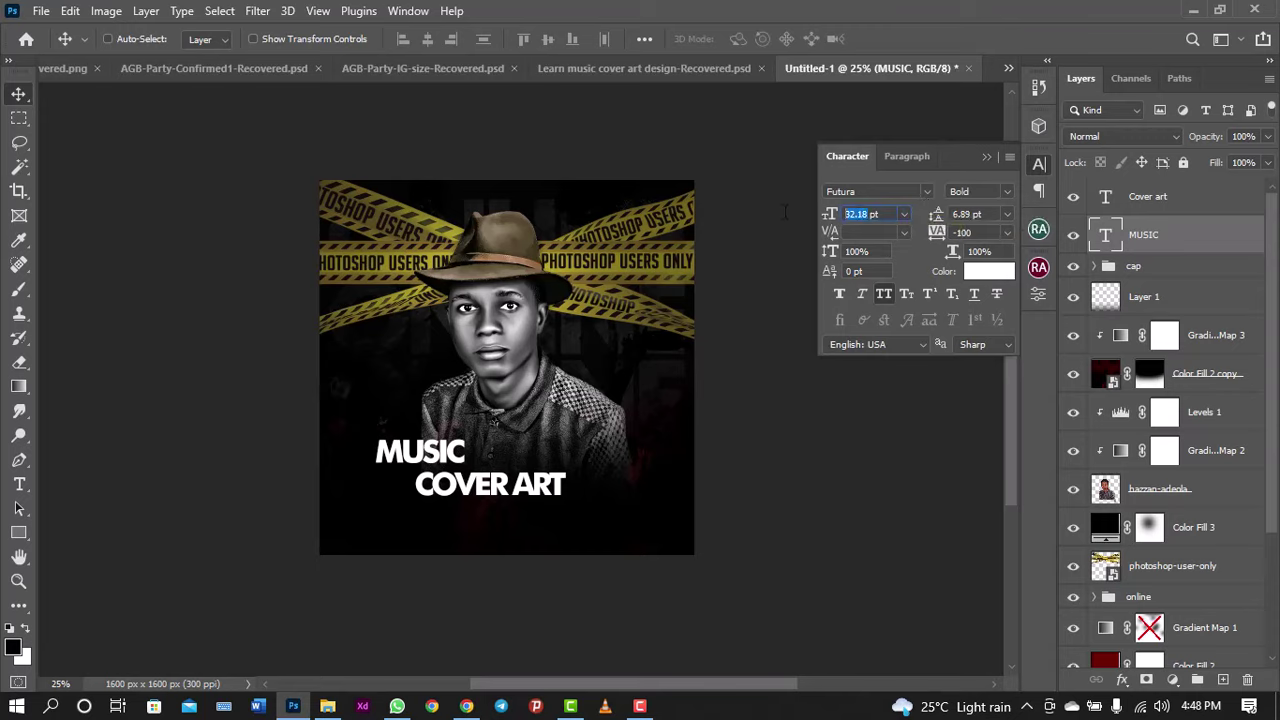
text(2)
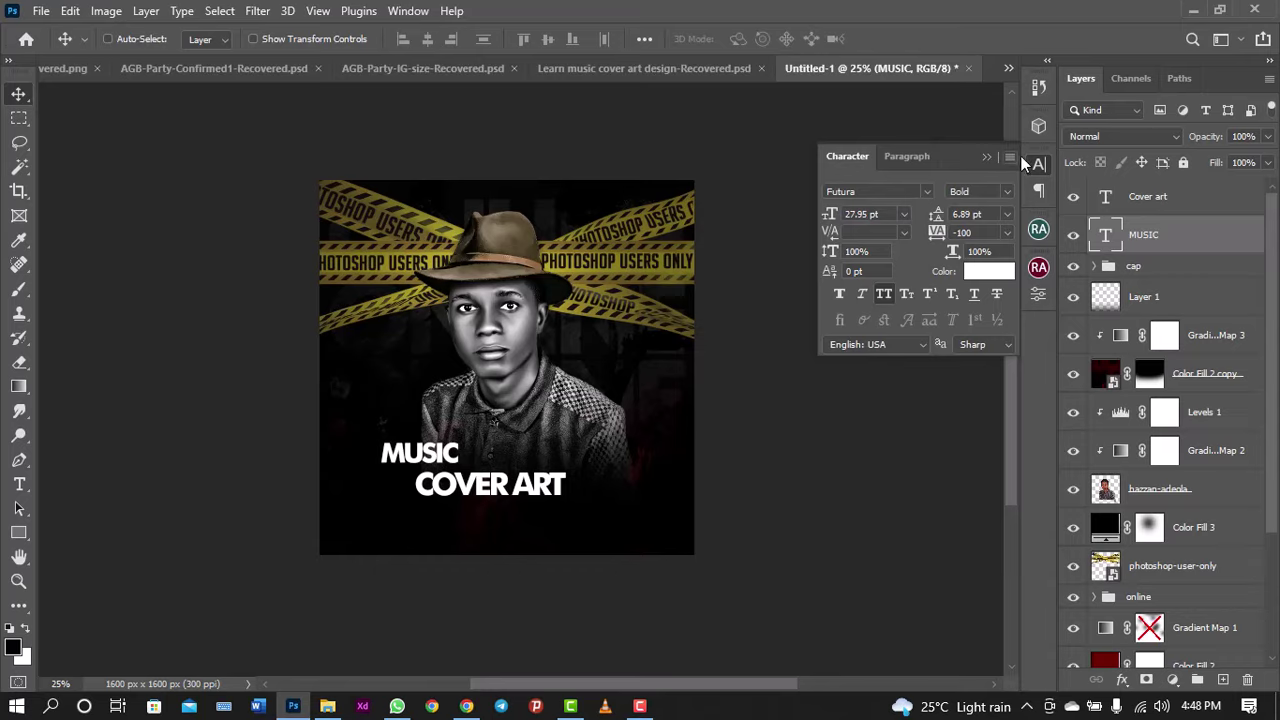
click(1038, 163)
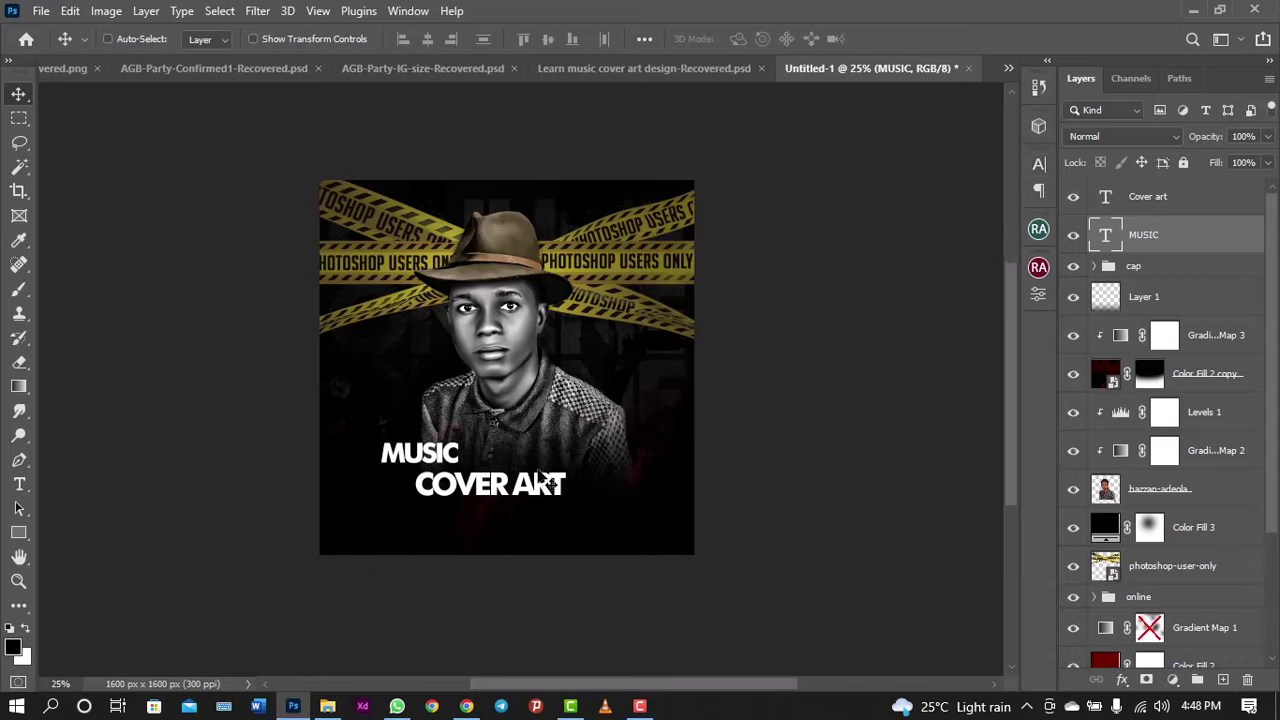
Step: Enlarge COVER ART to 65.15 pt and nudge it down below MUSIC
click(1040, 163)
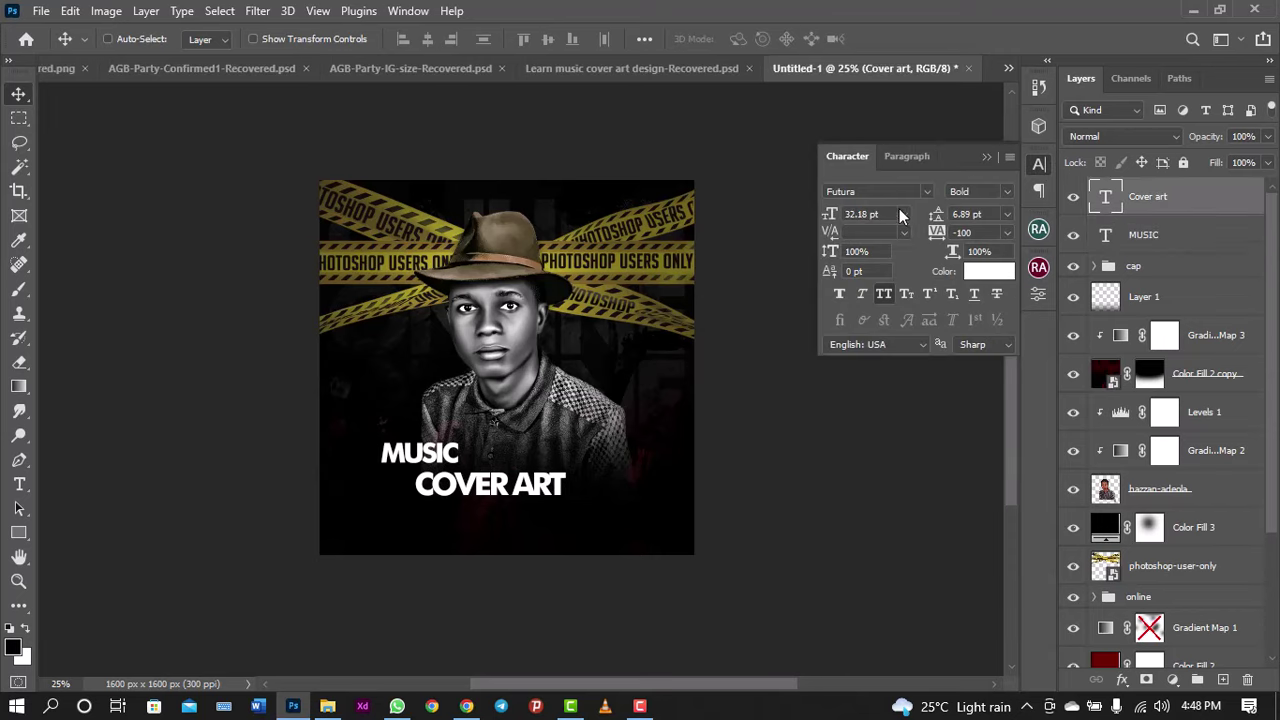
click(843, 214)
text(6)
text(5)
text(.)
text(1)
text(5)
key(Return)
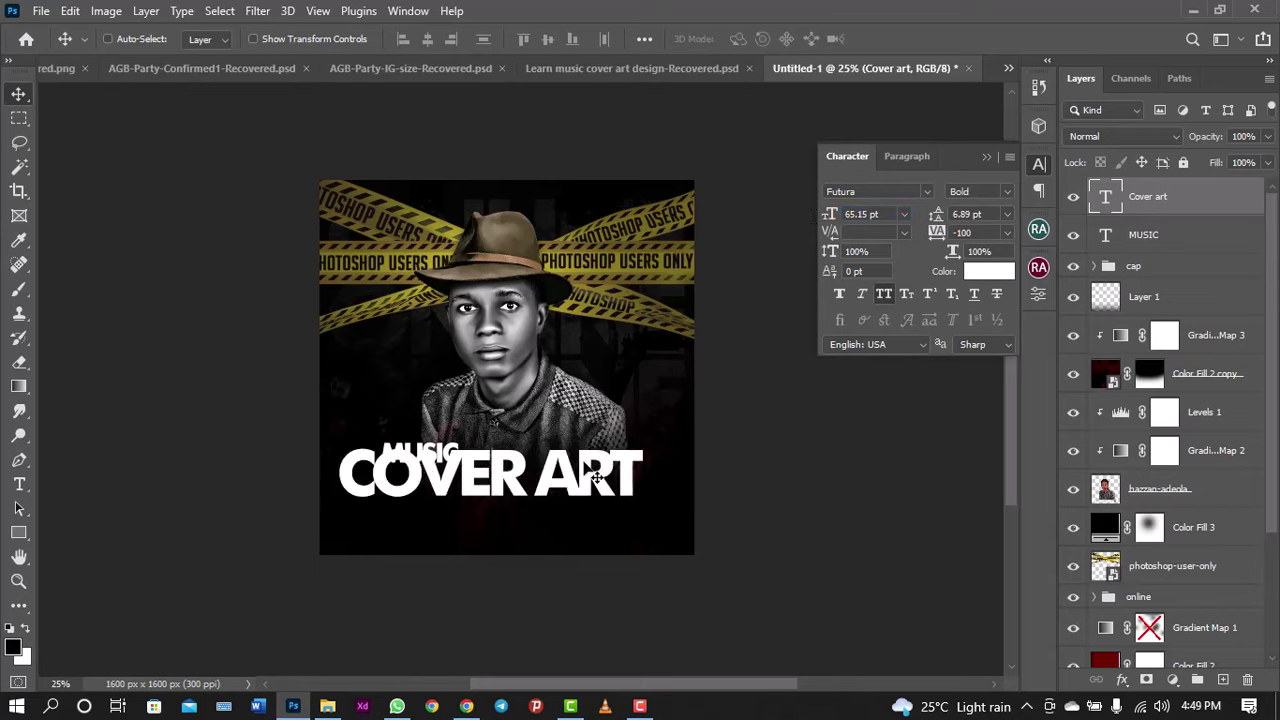
drag(594, 472, 603, 475)
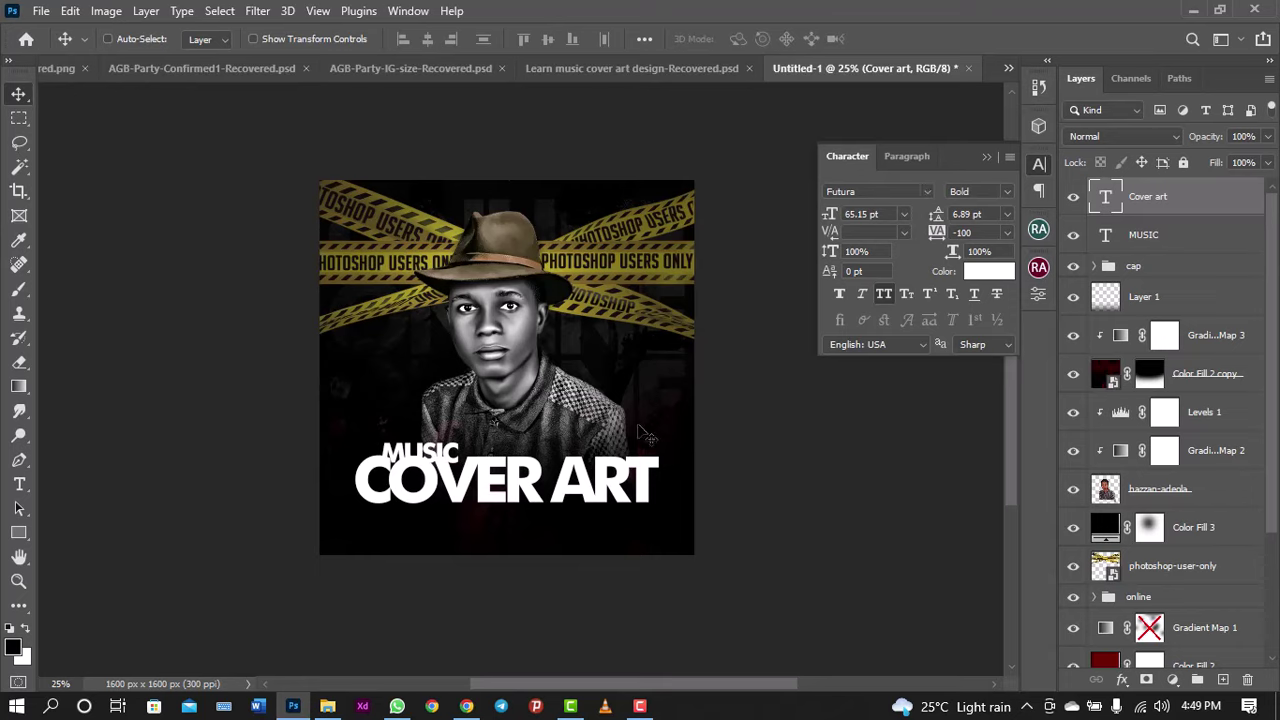
drag(640, 428, 641, 441)
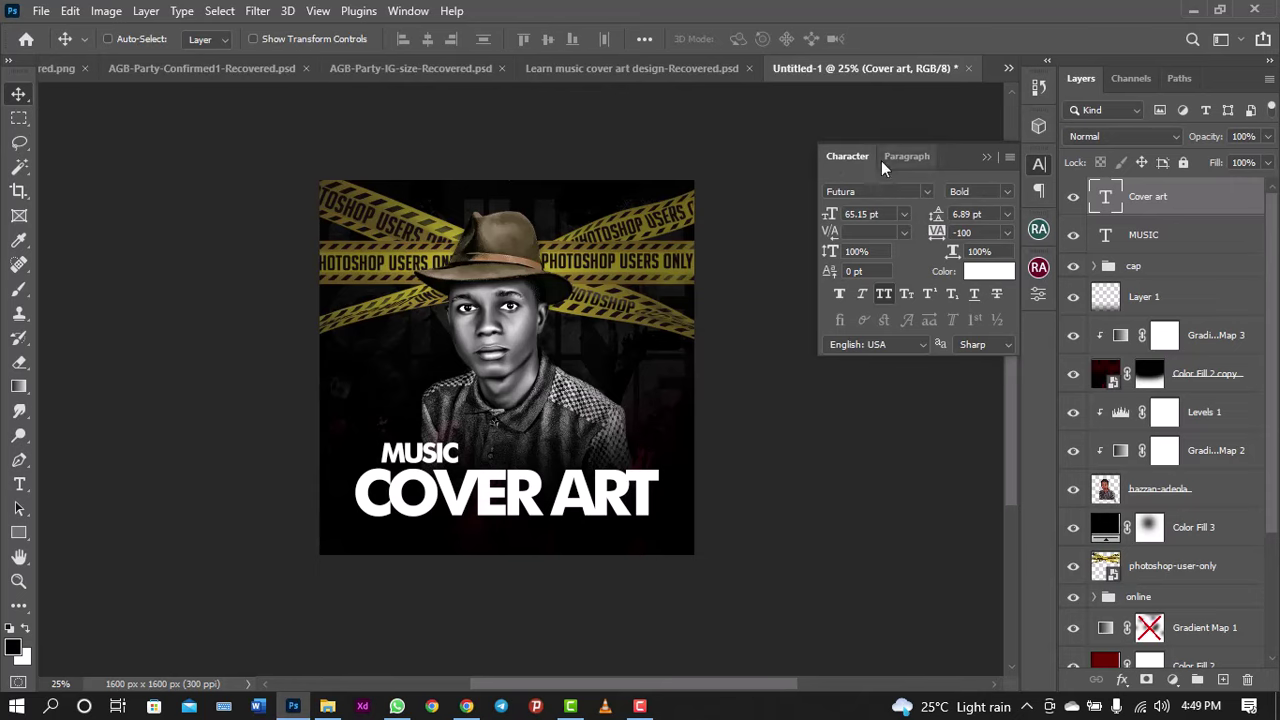
Step: Change COVER ART's font to Caviar Dreams Bold
click(884, 190)
text(ca)
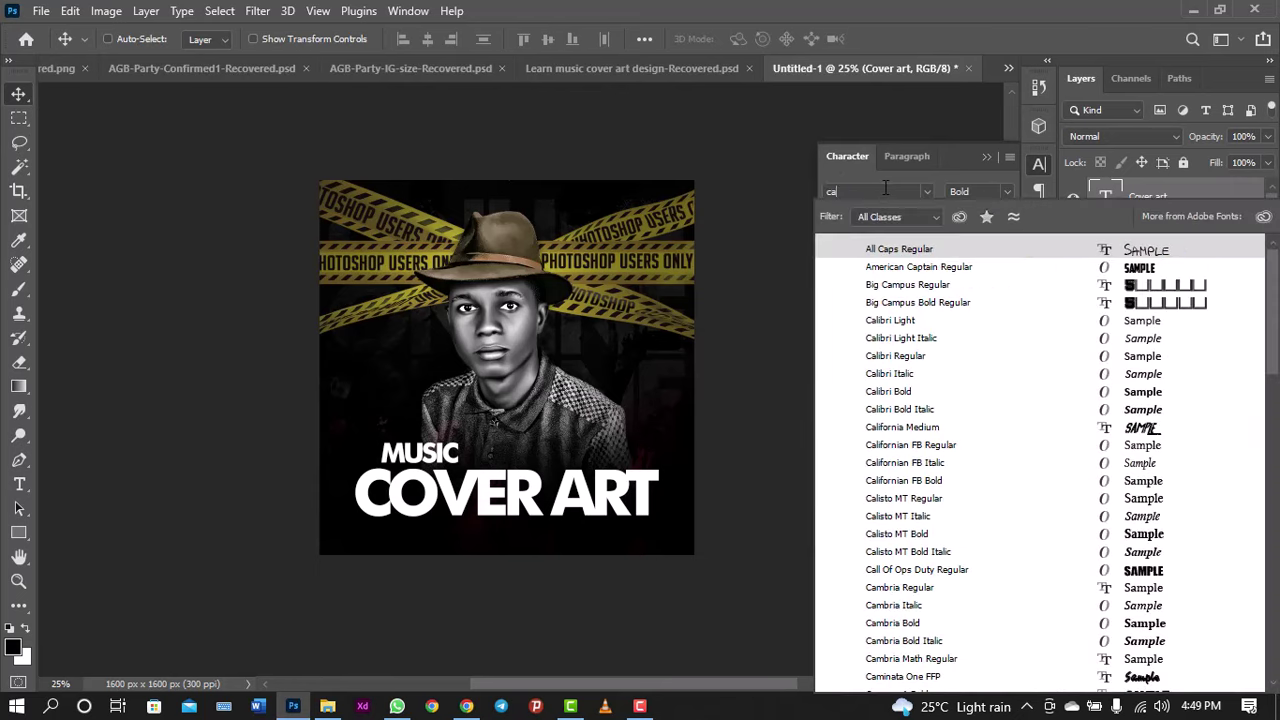
text(v)
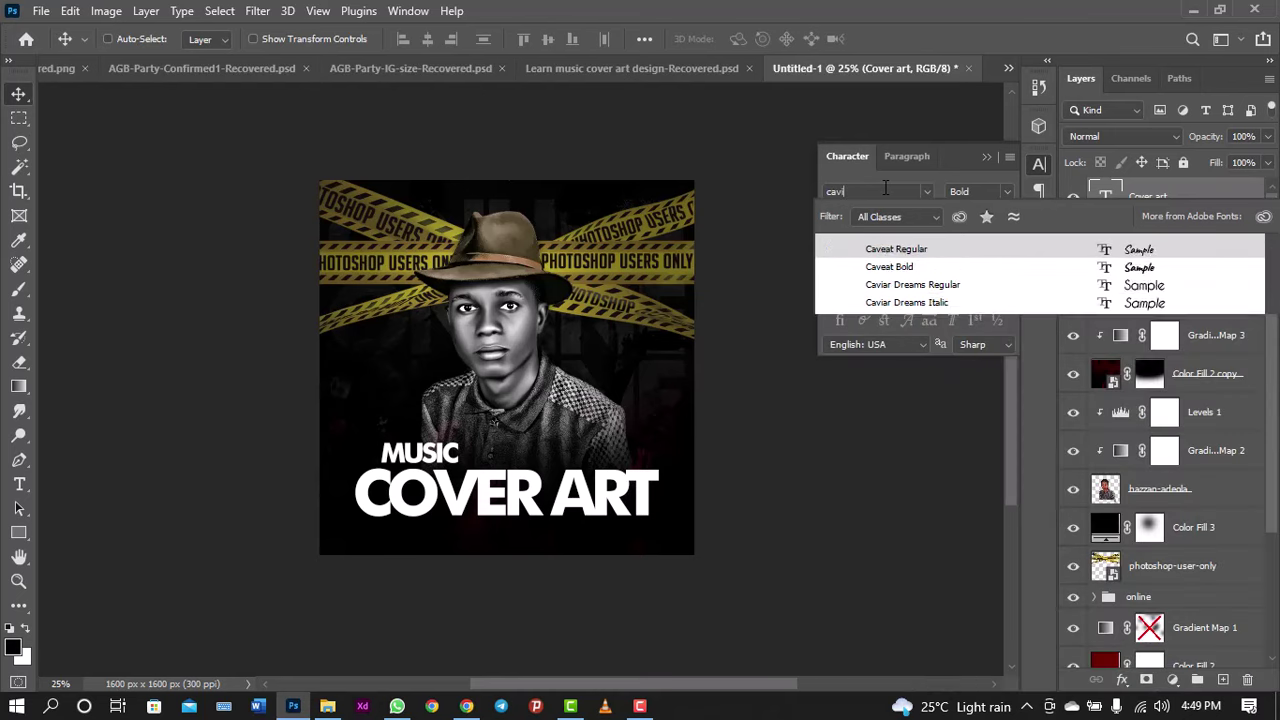
text(iar Dreams)
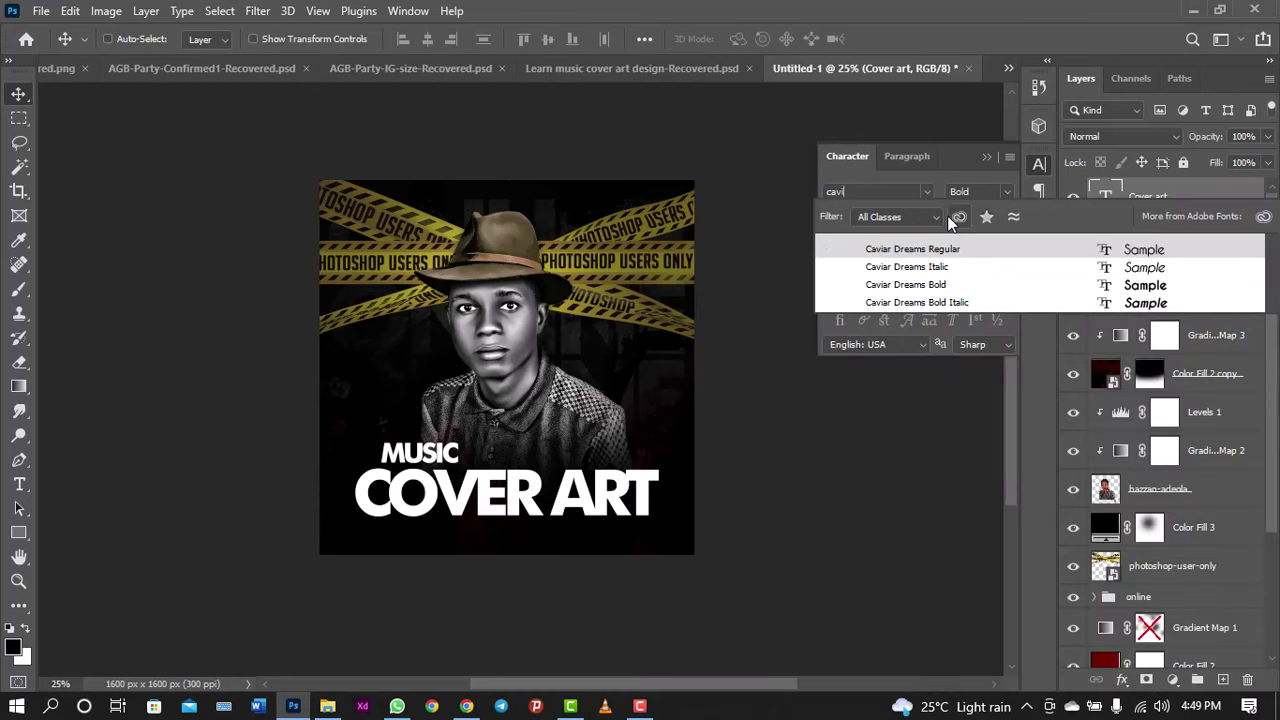
click(959, 287)
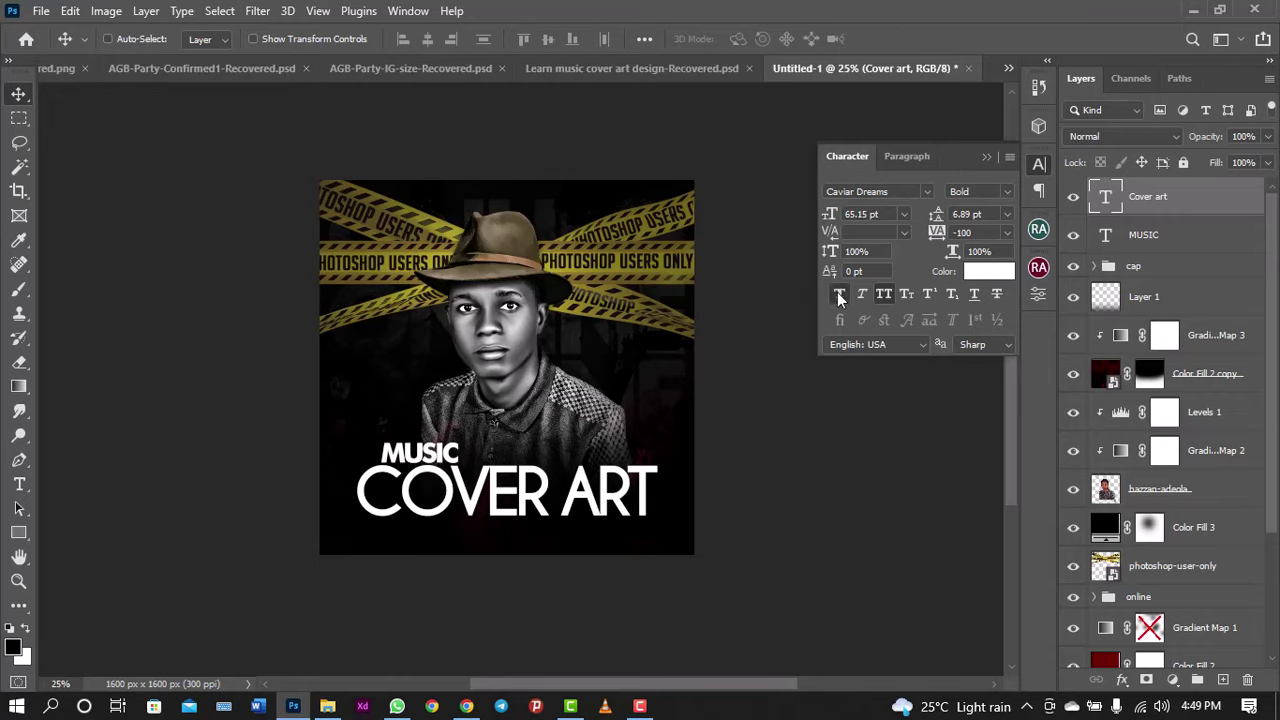
click(837, 292)
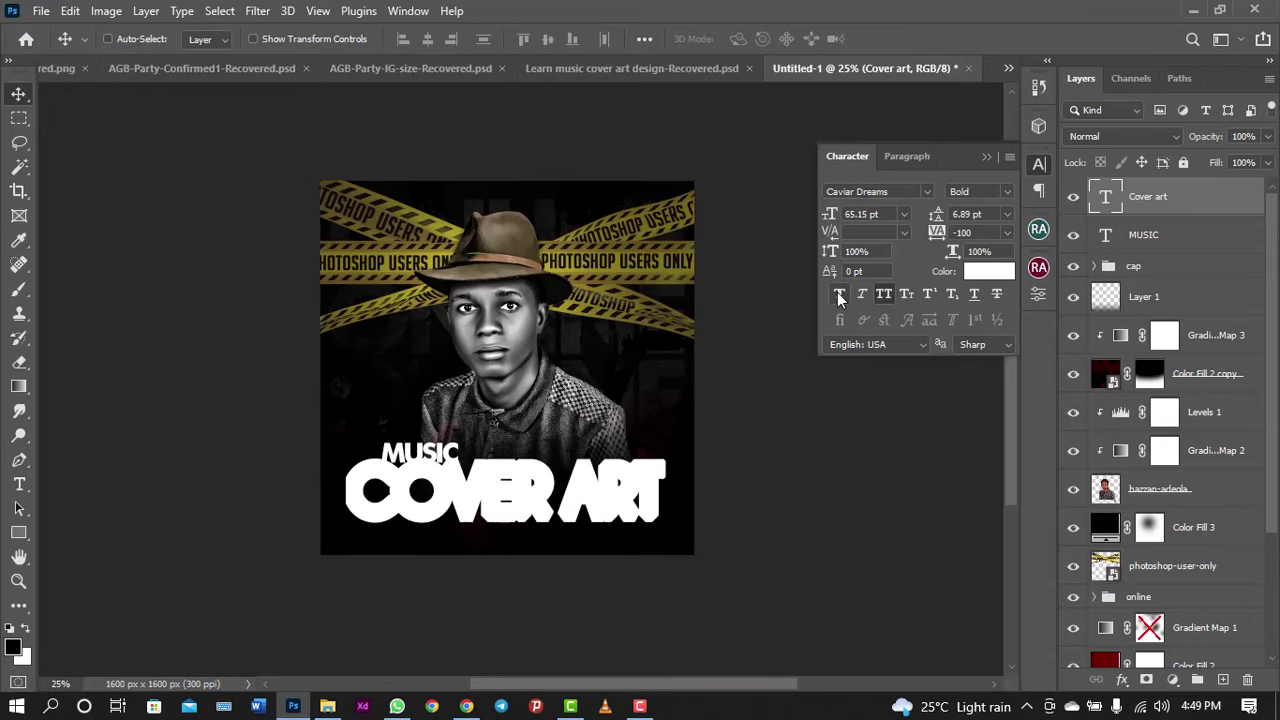
click(837, 292)
click(1007, 191)
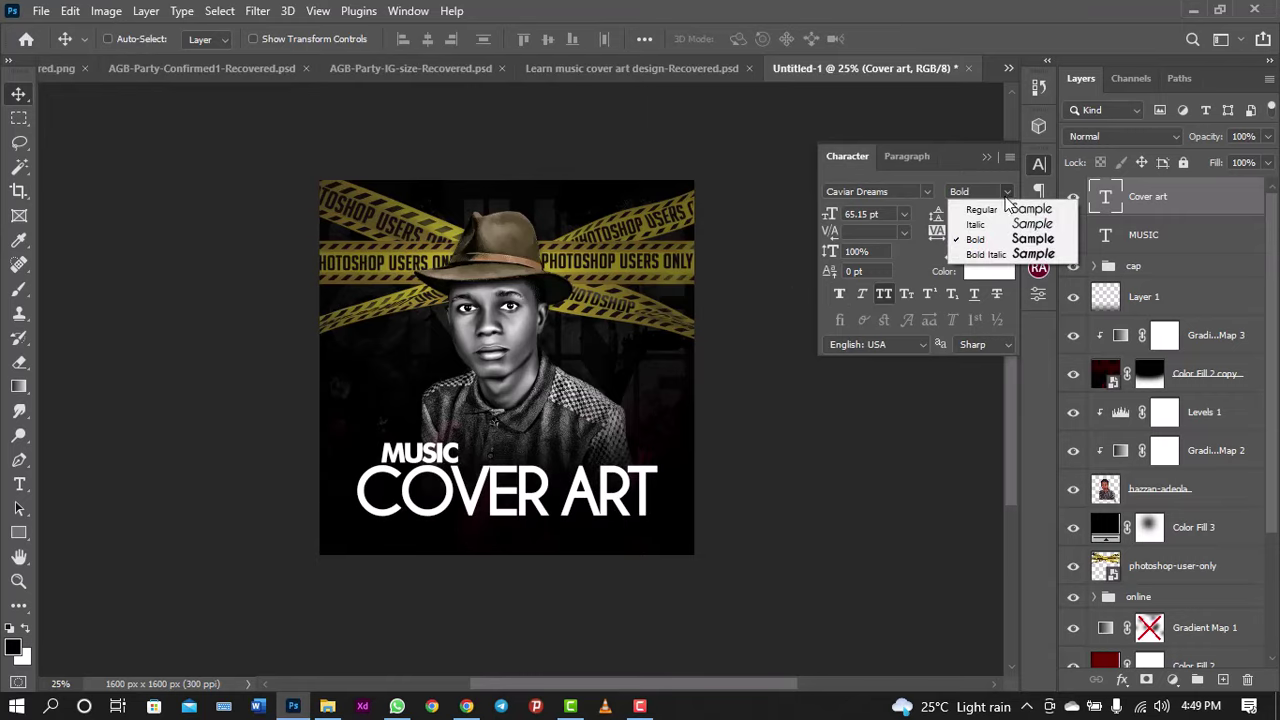
click(991, 239)
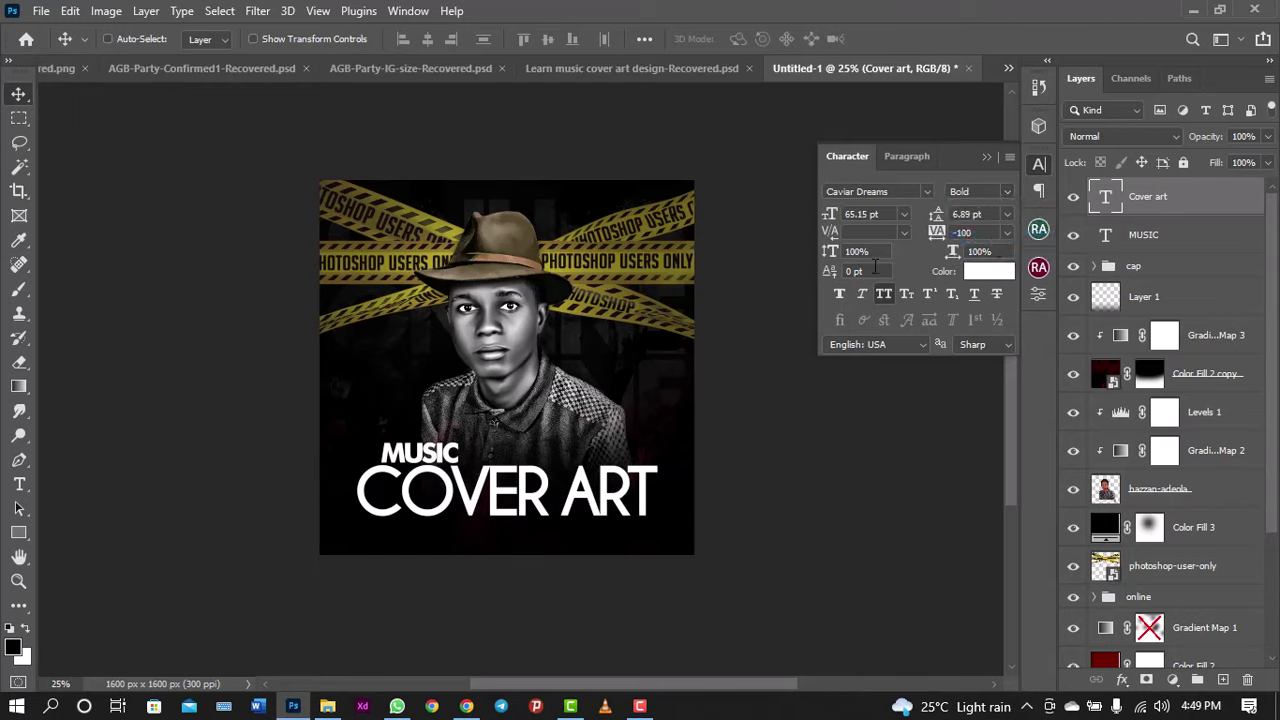
Step: Loosen COVER ART's tracking to -75, with Faux Bold off and the Bold style kept
click(842, 294)
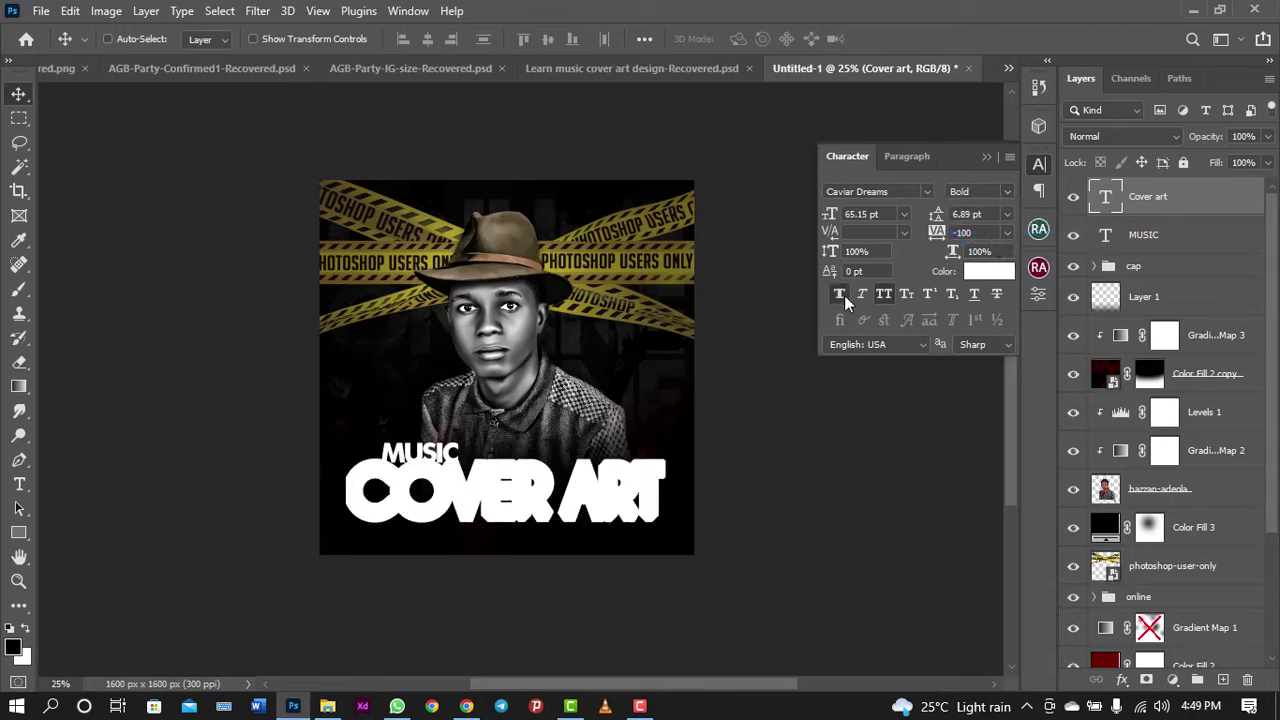
click(1007, 191)
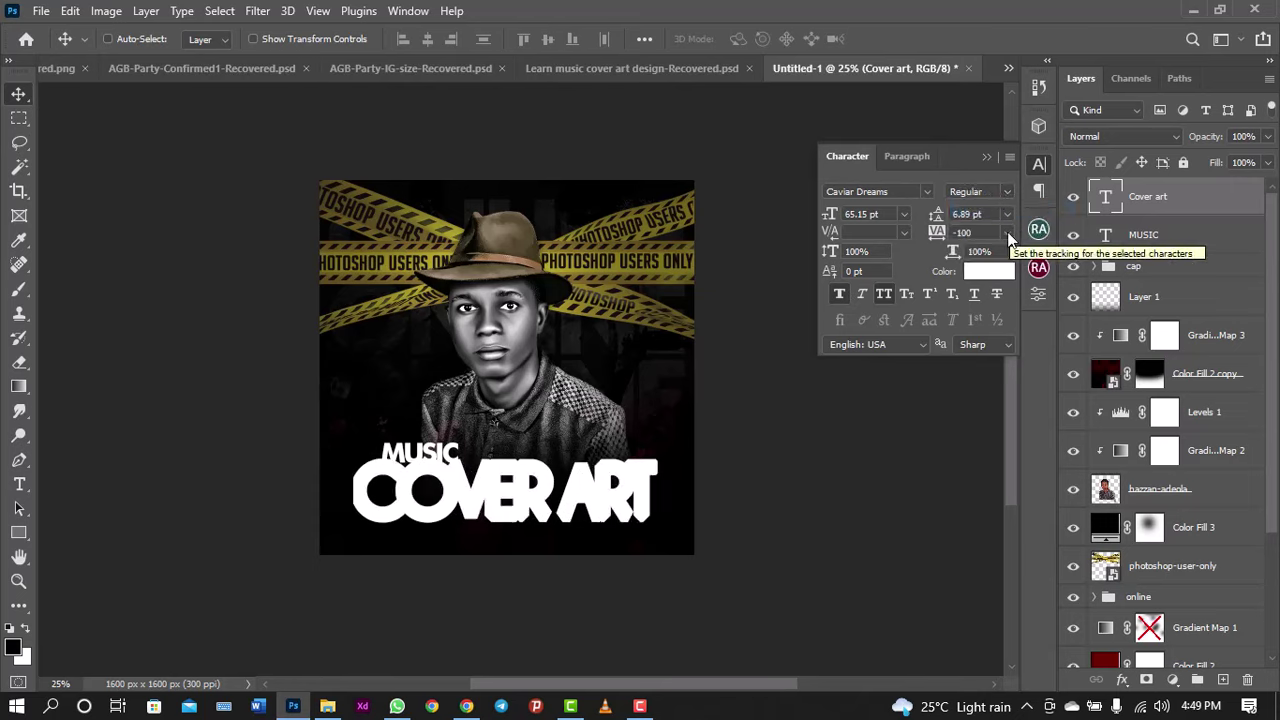
click(1007, 232)
click(980, 264)
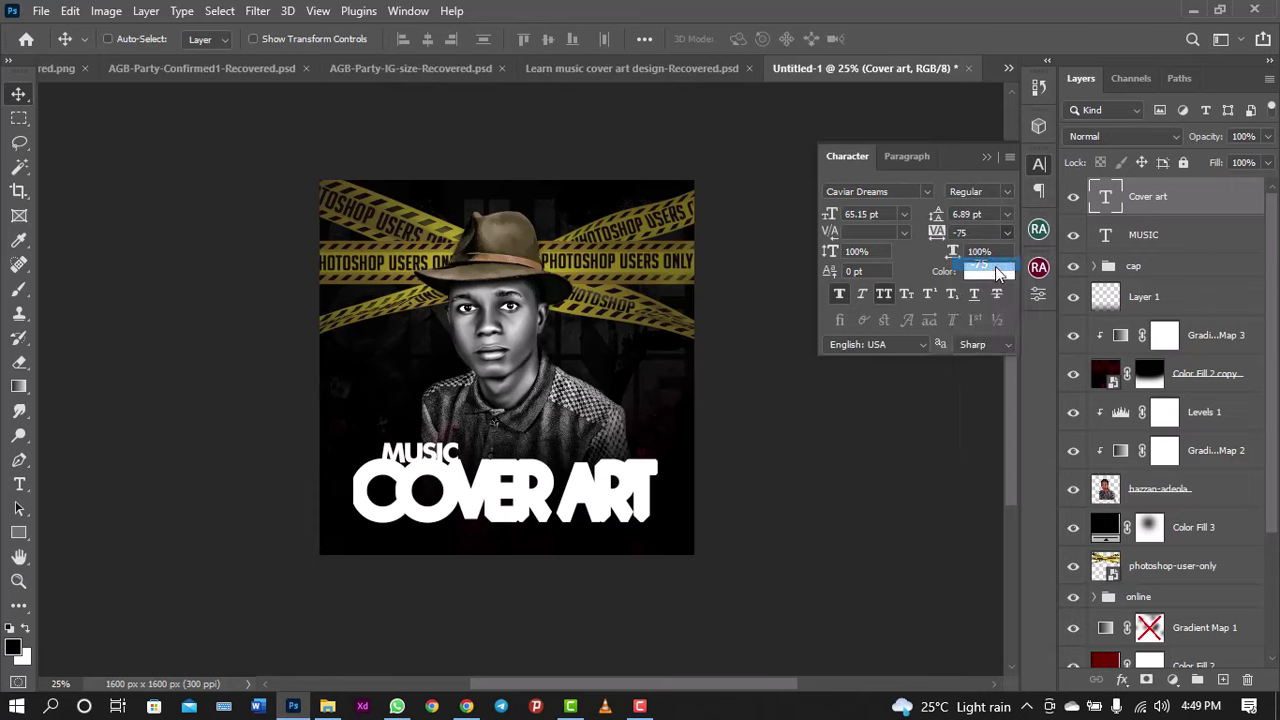
key(ctrl+minus)
key(ctrl+plus)
key(ctrl+plus)
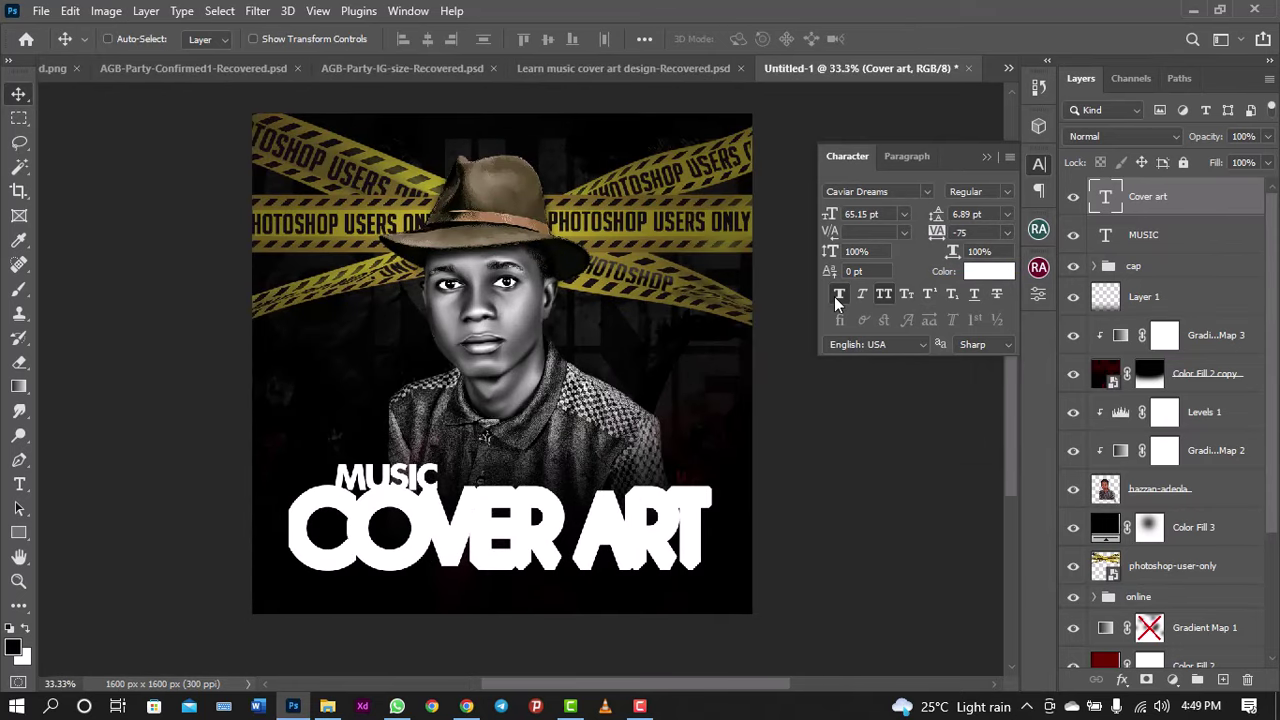
click(835, 298)
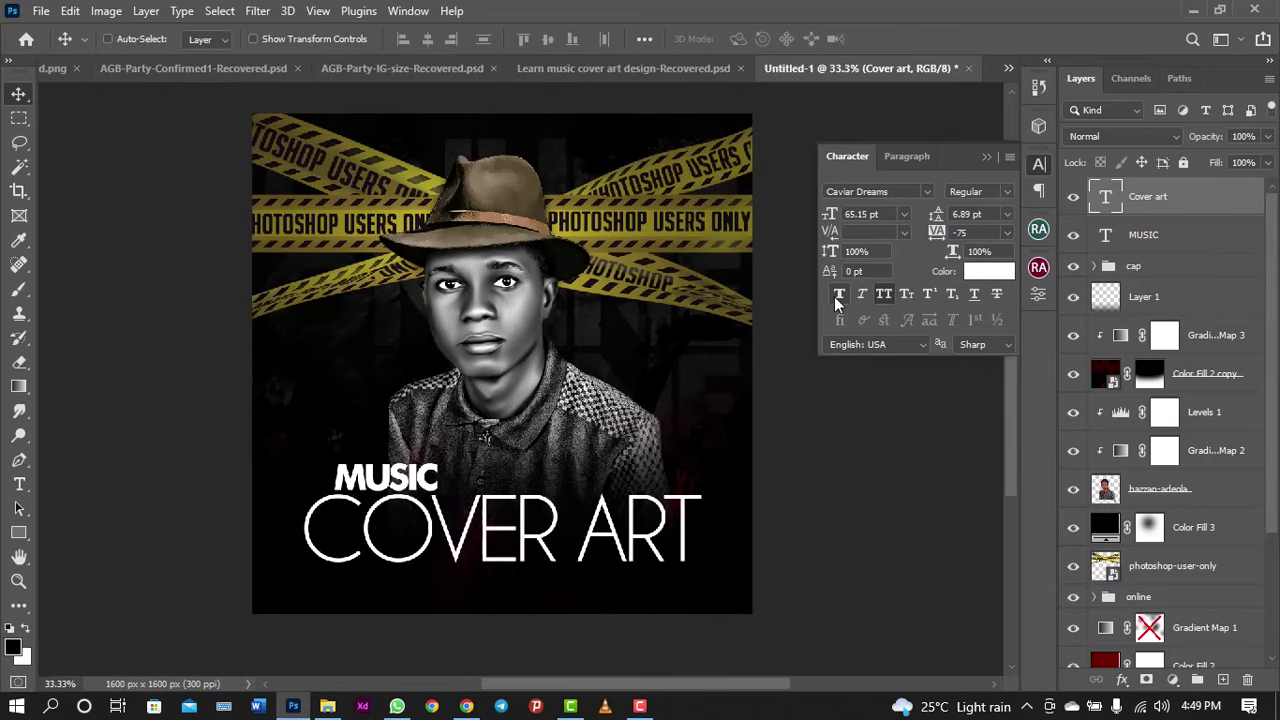
click(1005, 193)
click(999, 240)
Step: In the Learn music cover art design file, expand the main group and Group 3
click(693, 66)
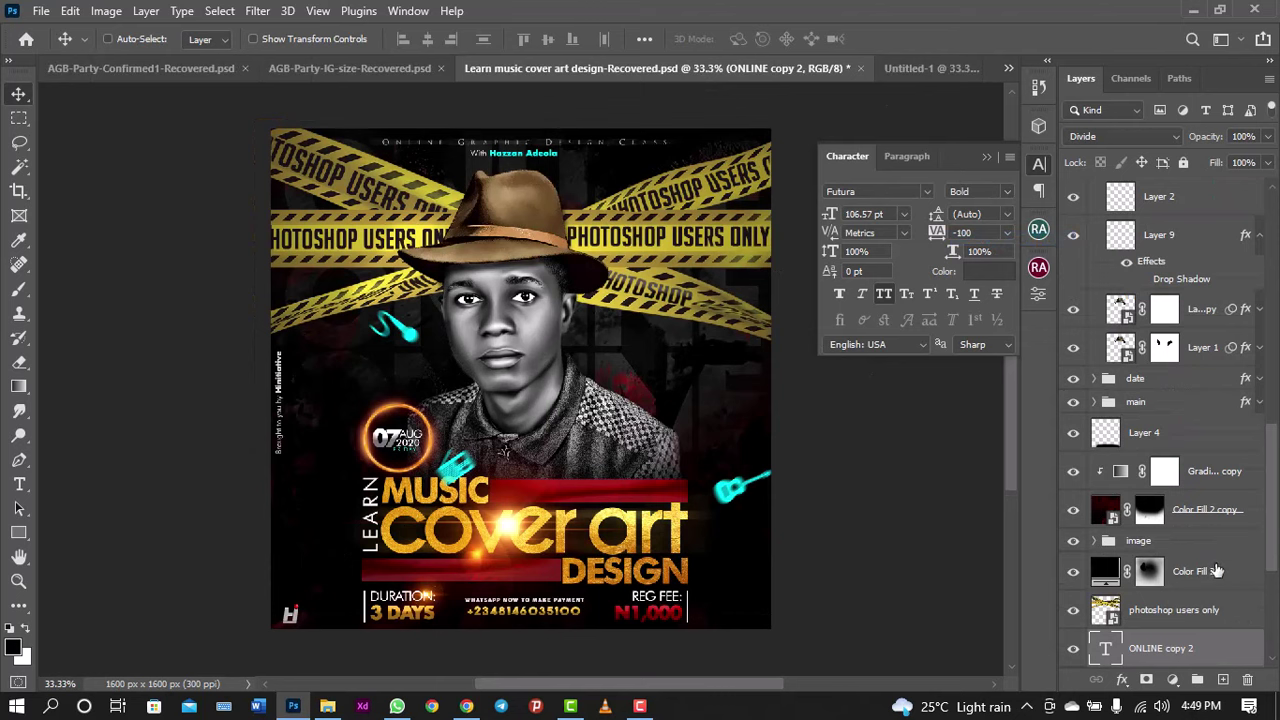
scroll(1160, 460, up, 5)
scroll(1160, 460, up, 5)
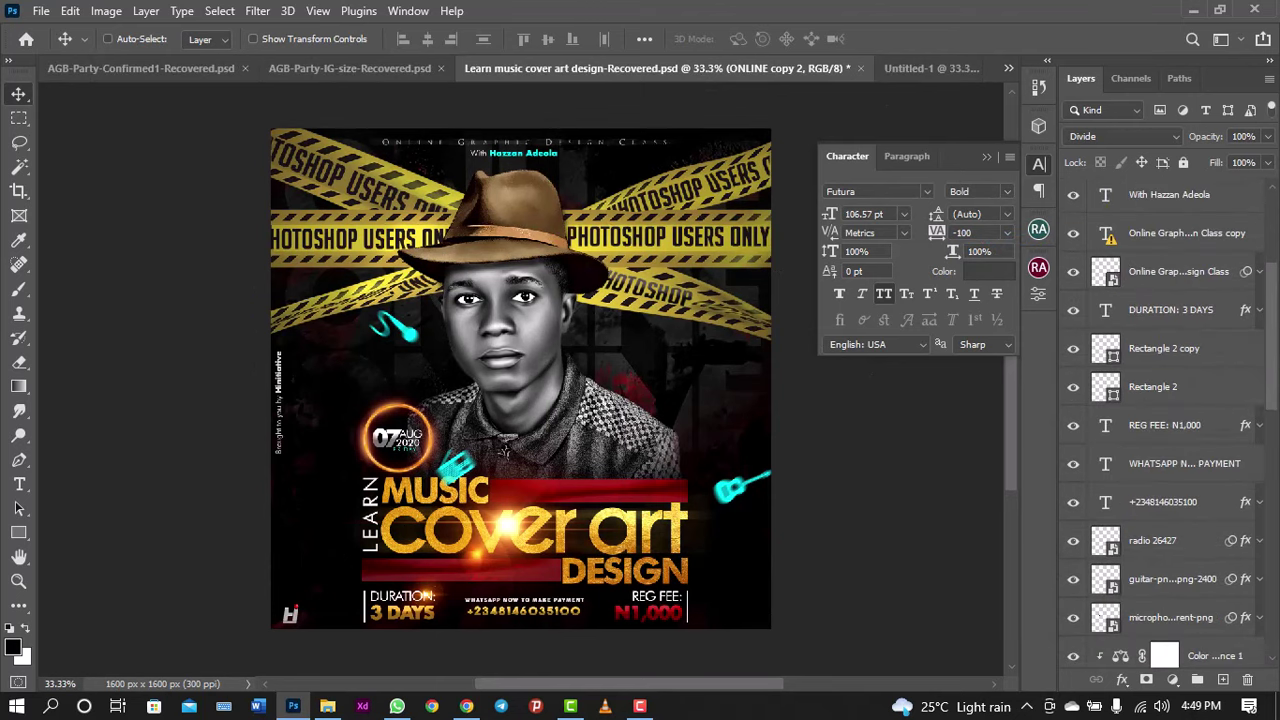
scroll(1160, 460, up, 5)
scroll(1160, 460, up, 5)
scroll(1160, 430, down, 3)
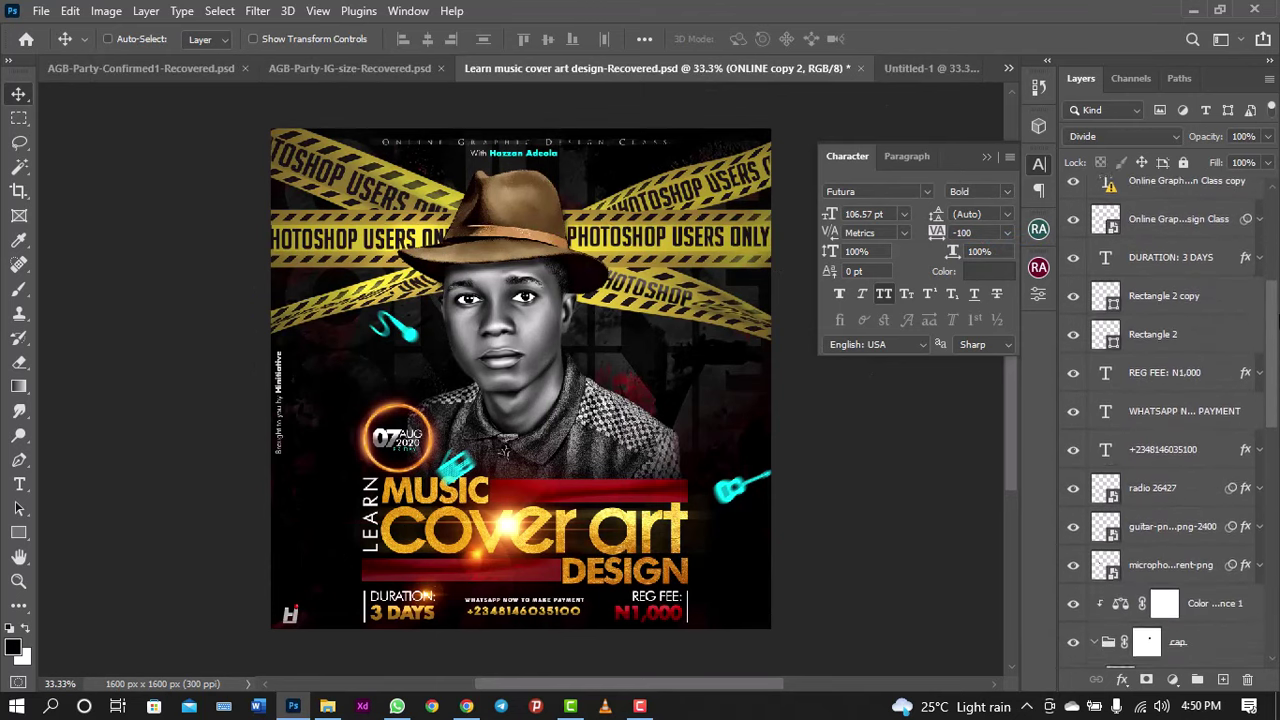
scroll(1160, 430, down, 2)
scroll(1160, 430, down, 2)
scroll(1160, 430, down, 3)
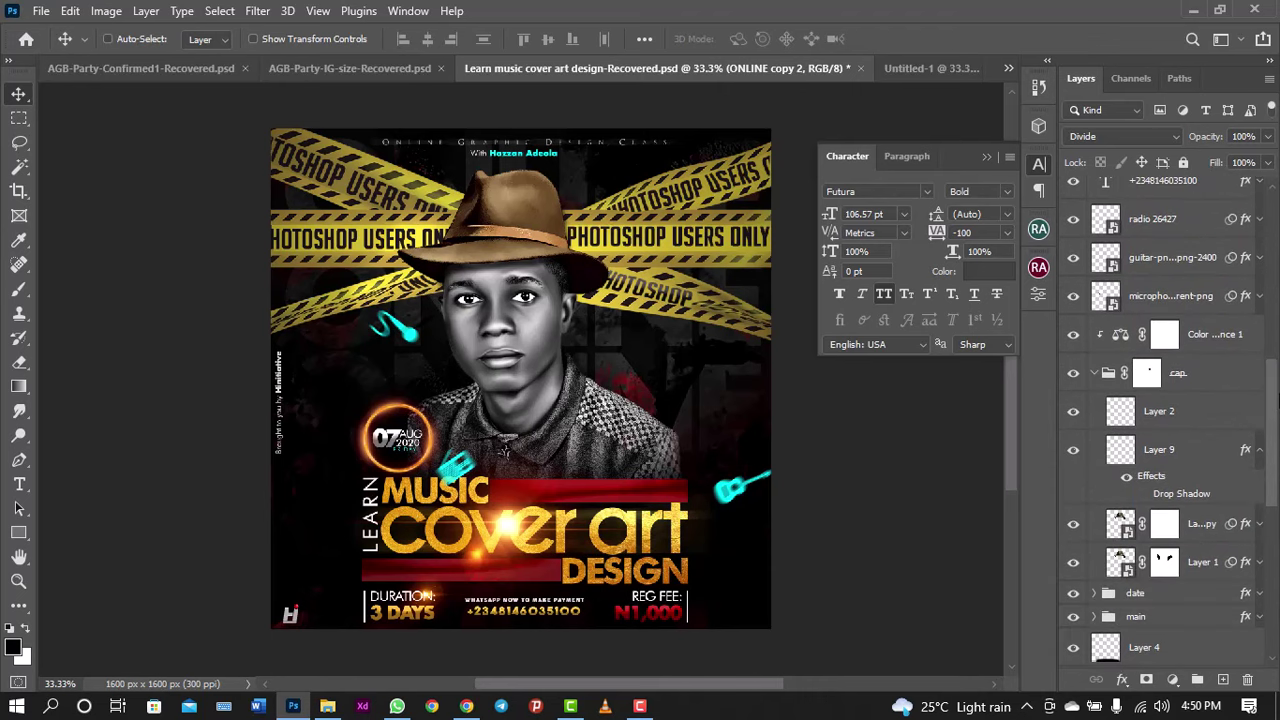
scroll(1160, 450, down, 1)
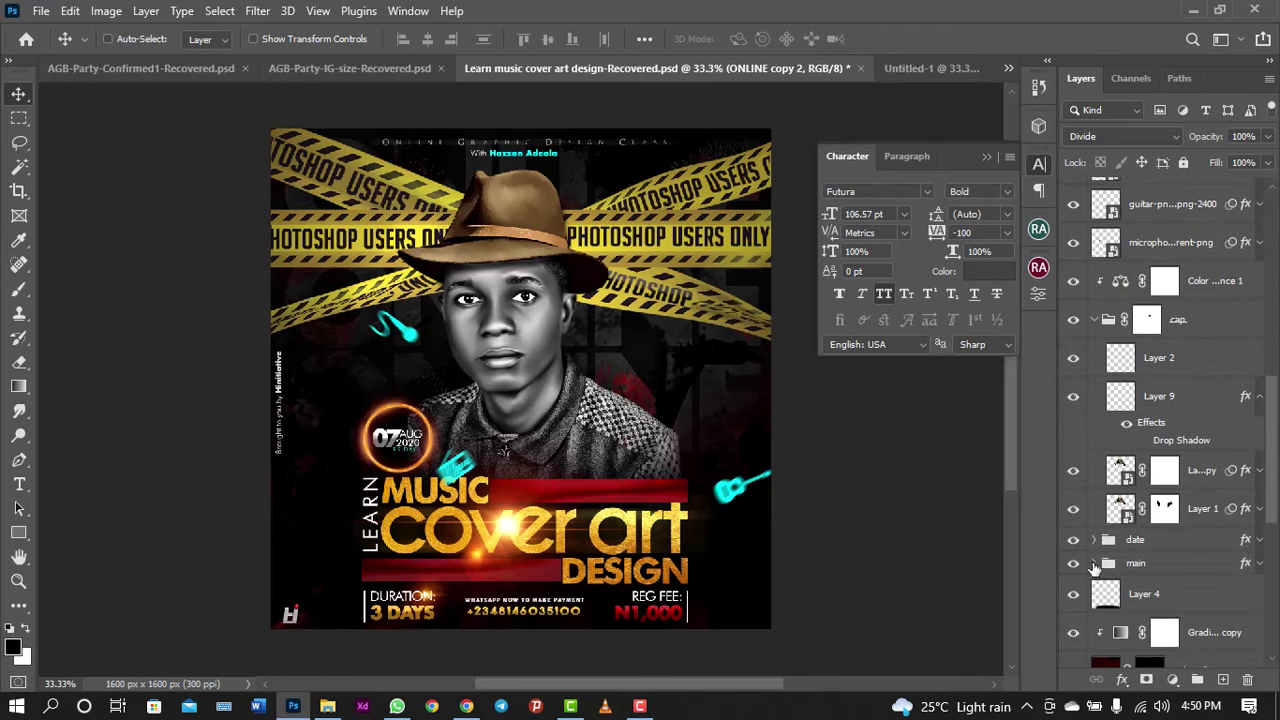
click(1094, 563)
scroll(1121, 511, down, 2)
scroll(1121, 511, down, 1)
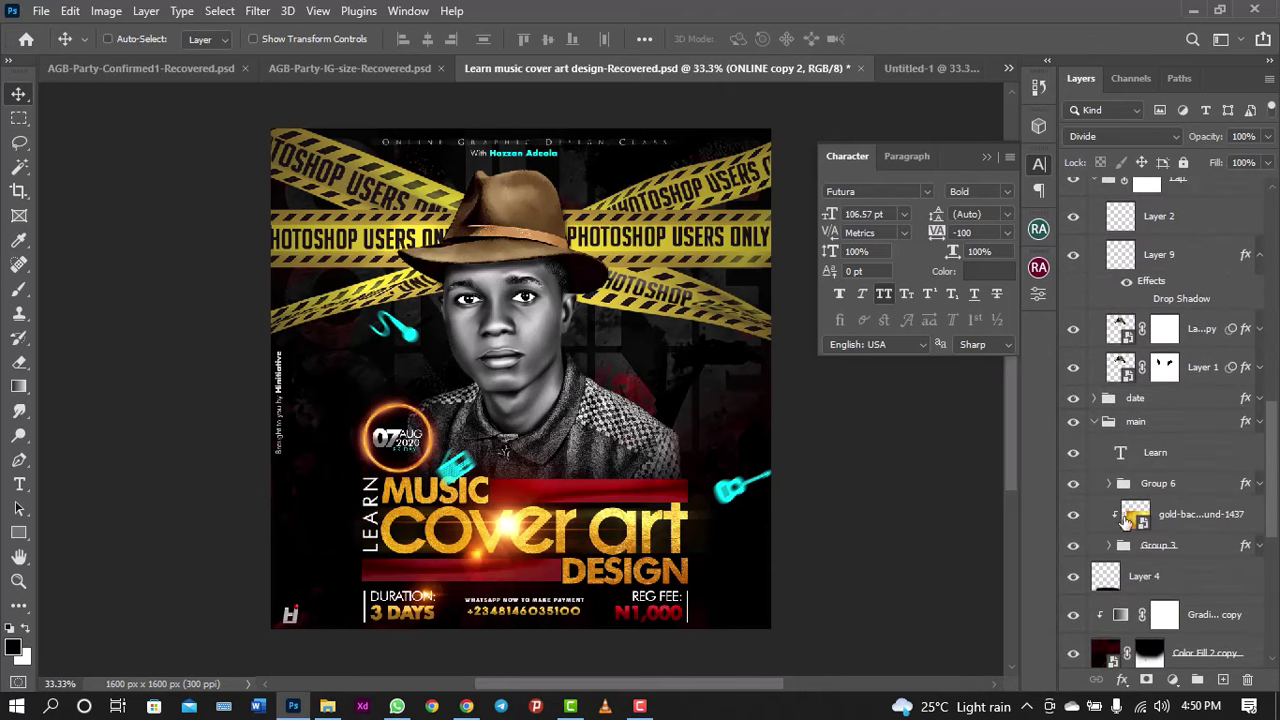
click(1108, 545)
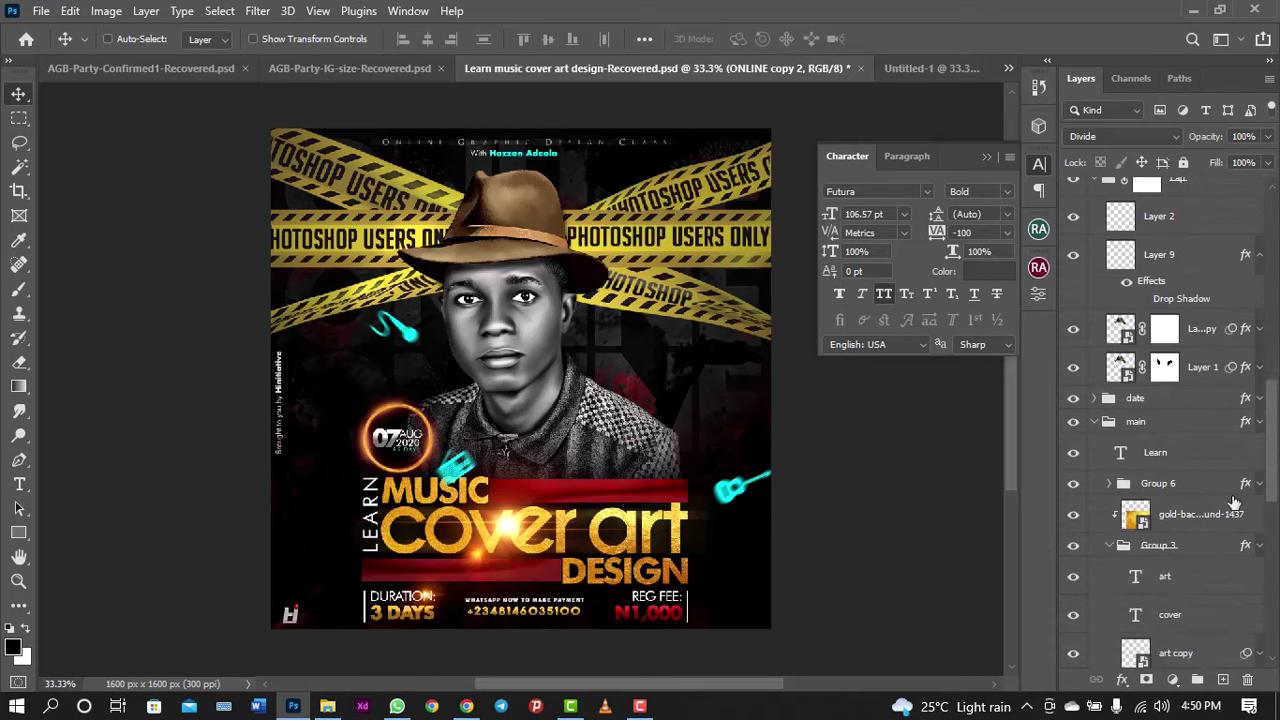
drag(1275, 470, 1276, 513)
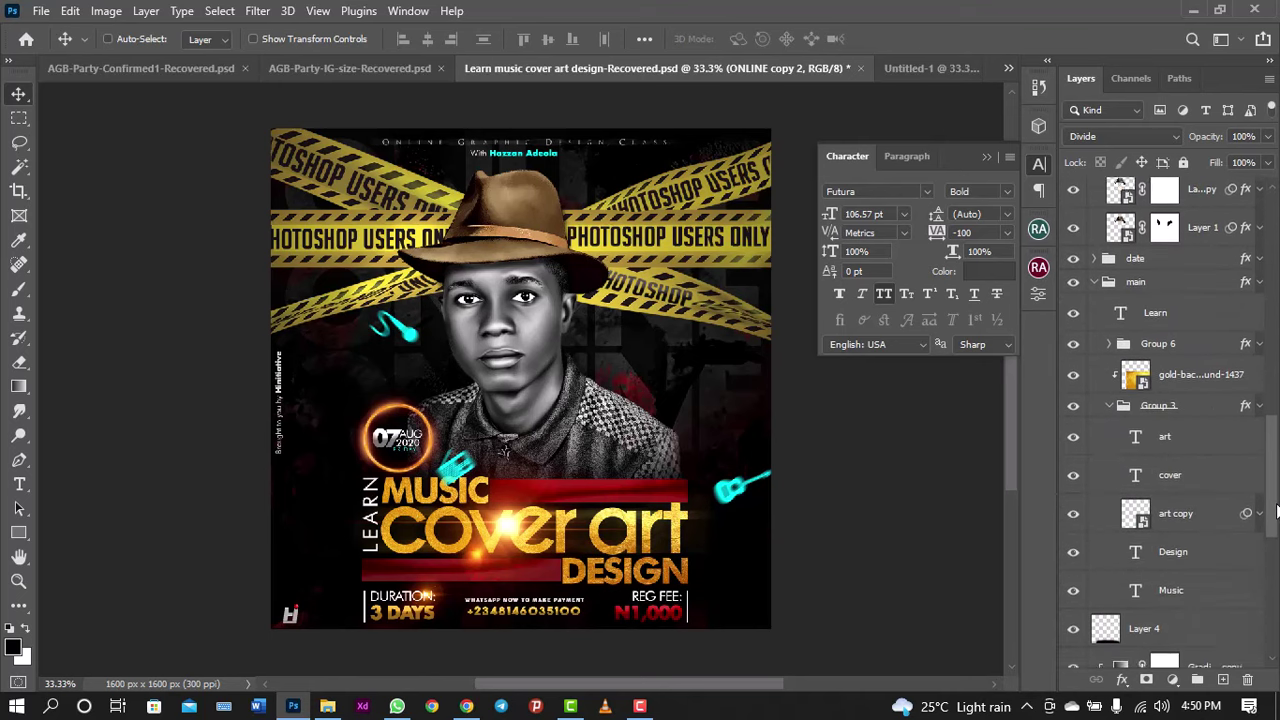
Step: Preview Caveat on the cover text layer, then settle on Caviar Dreams Bold
click(1178, 472)
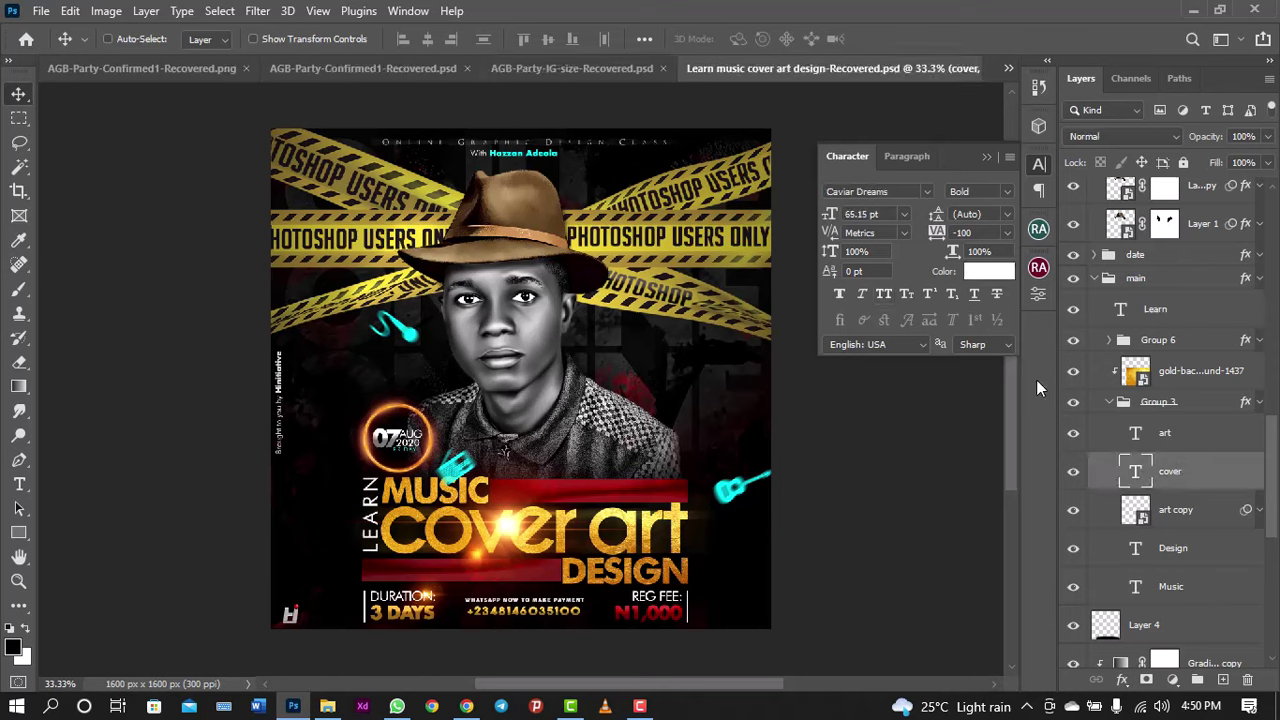
click(843, 294)
click(926, 193)
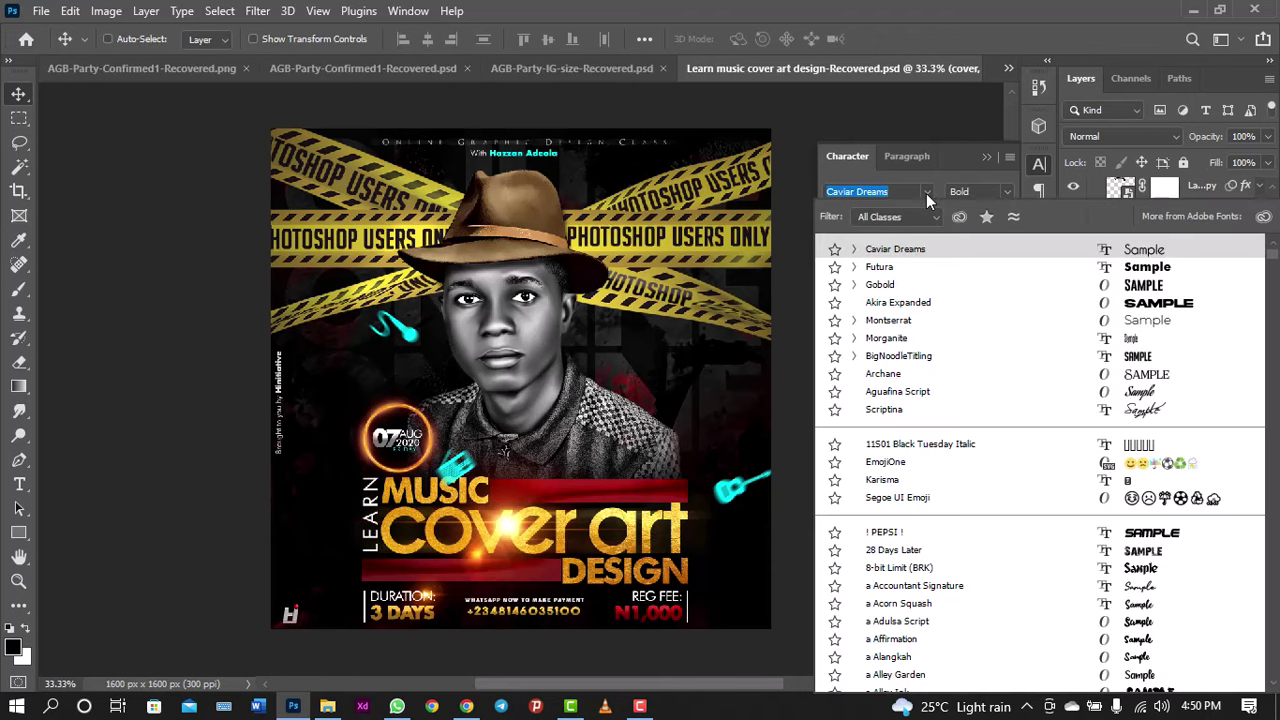
text(c)
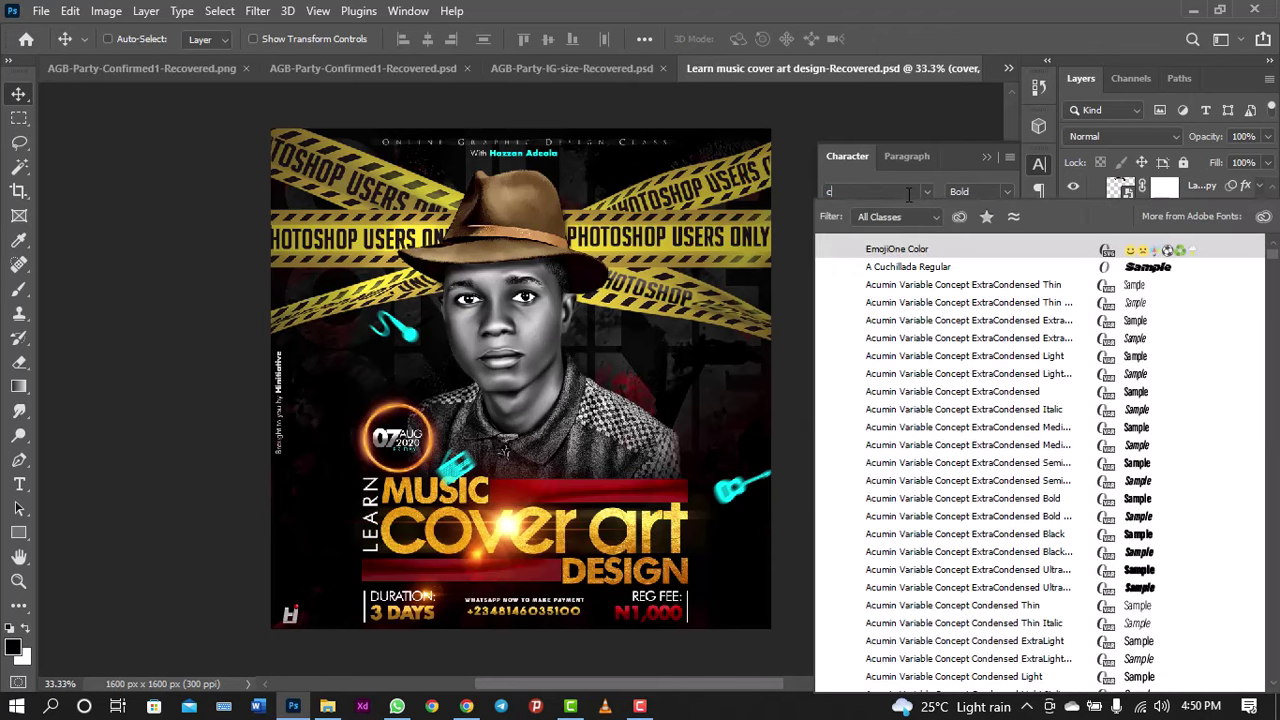
text(av)
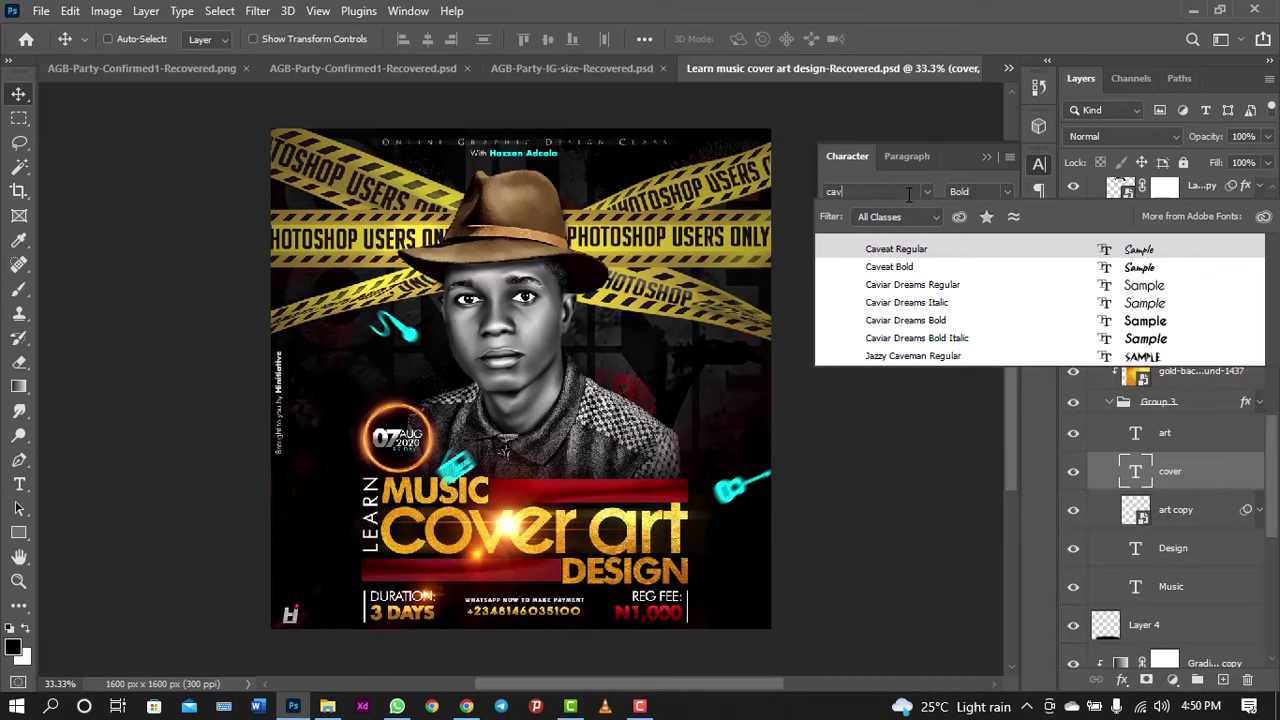
key(Down)
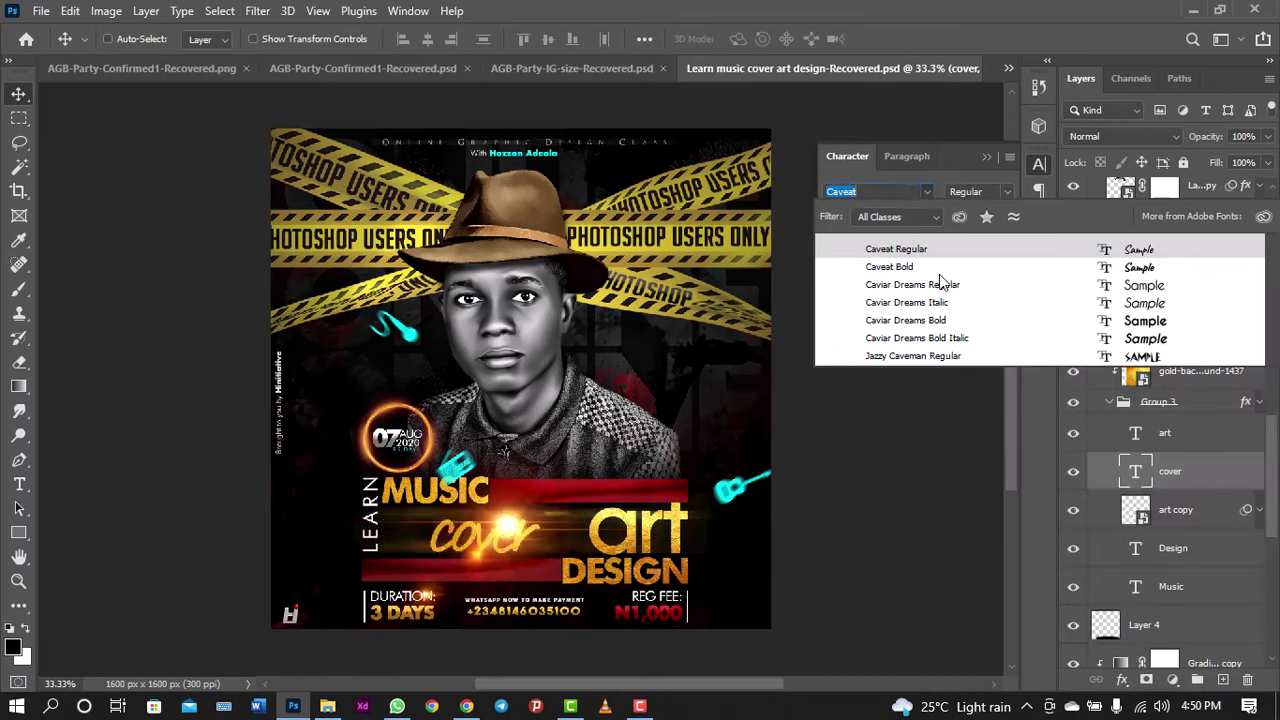
key(Down)
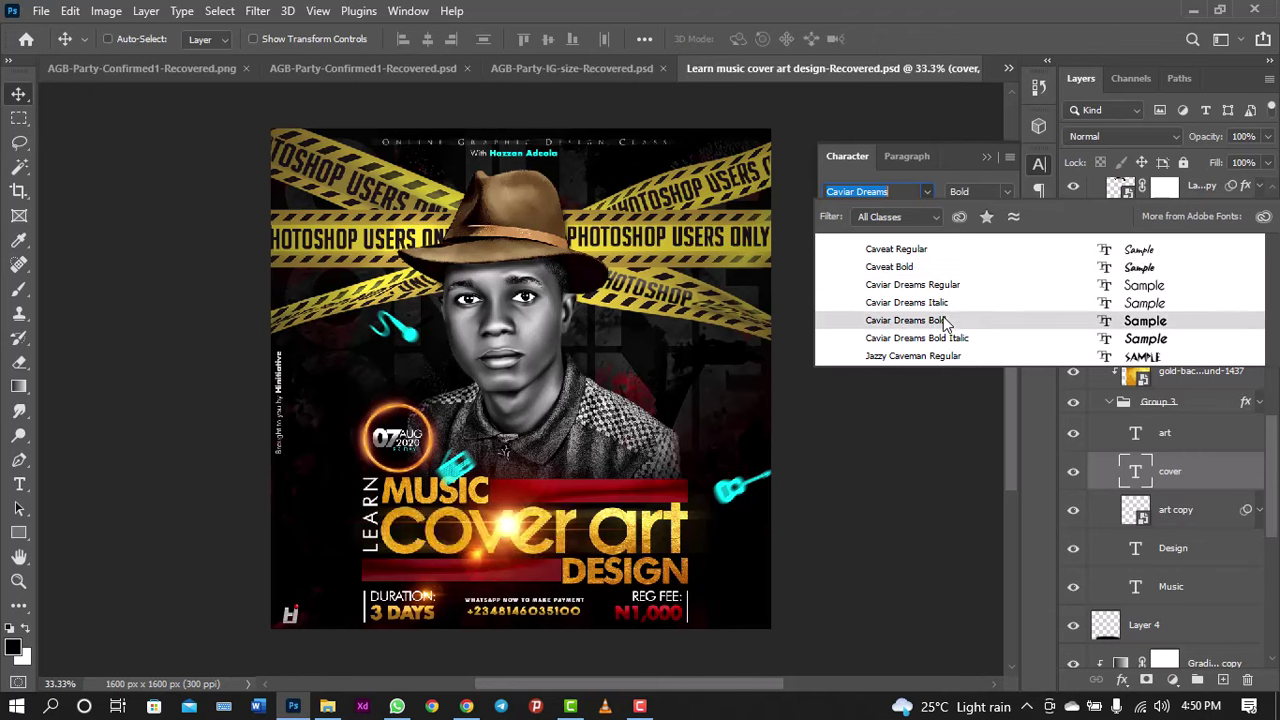
click(943, 321)
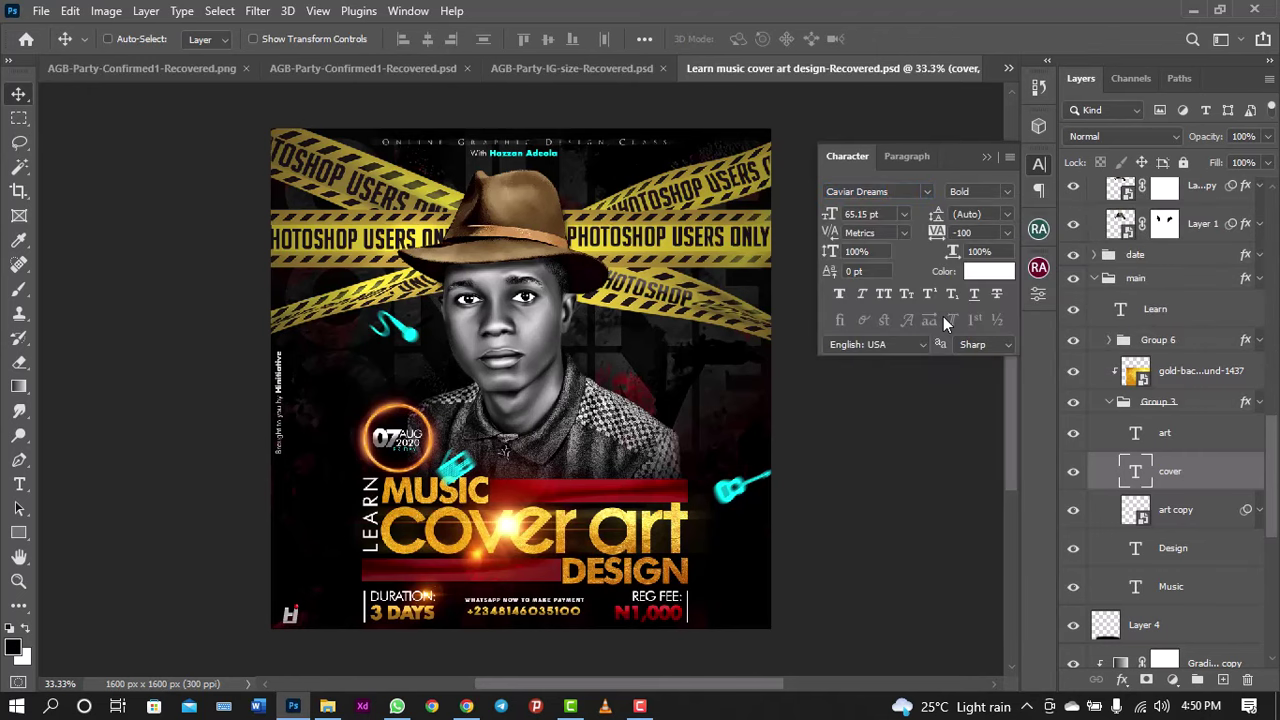
click(1040, 164)
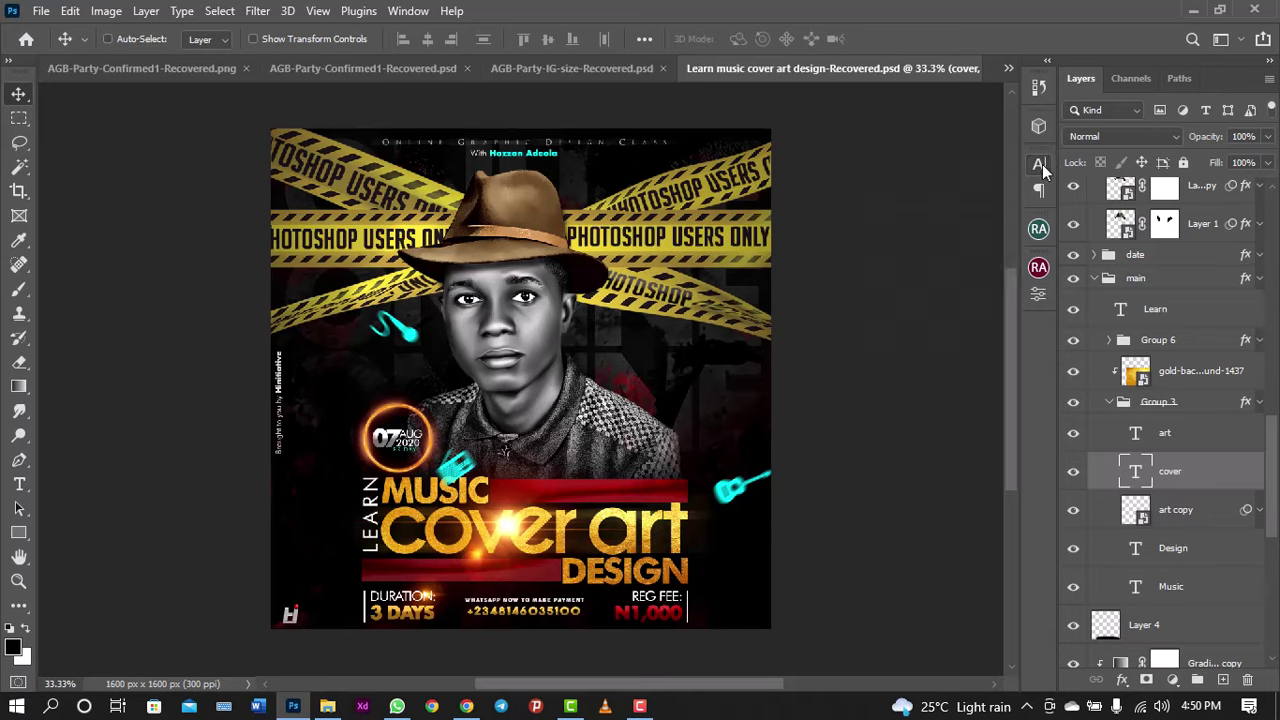
click(1008, 68)
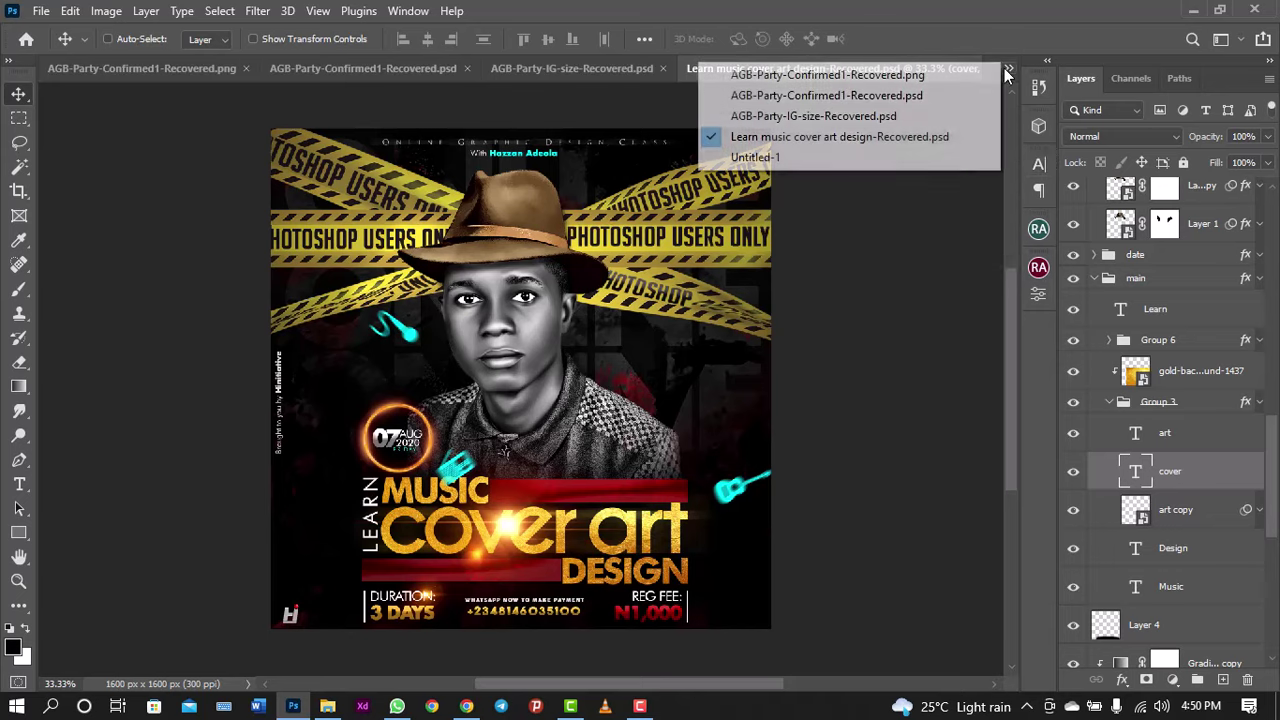
click(893, 157)
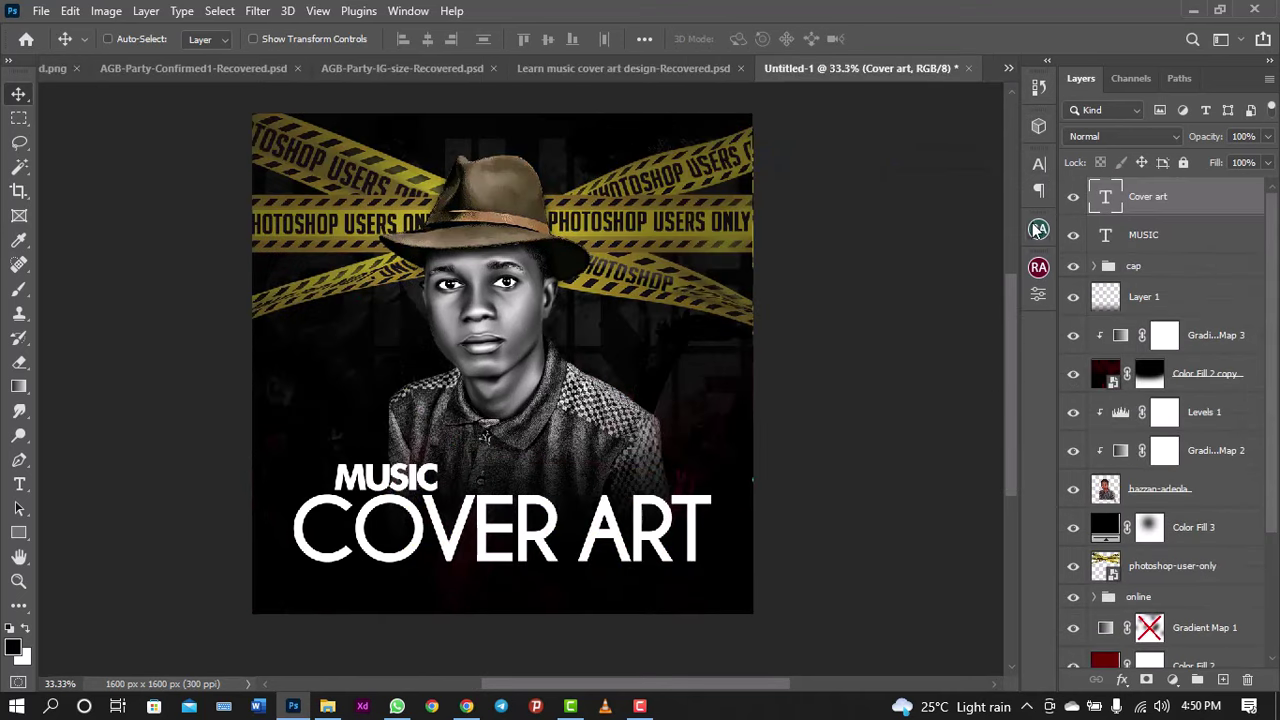
click(1039, 164)
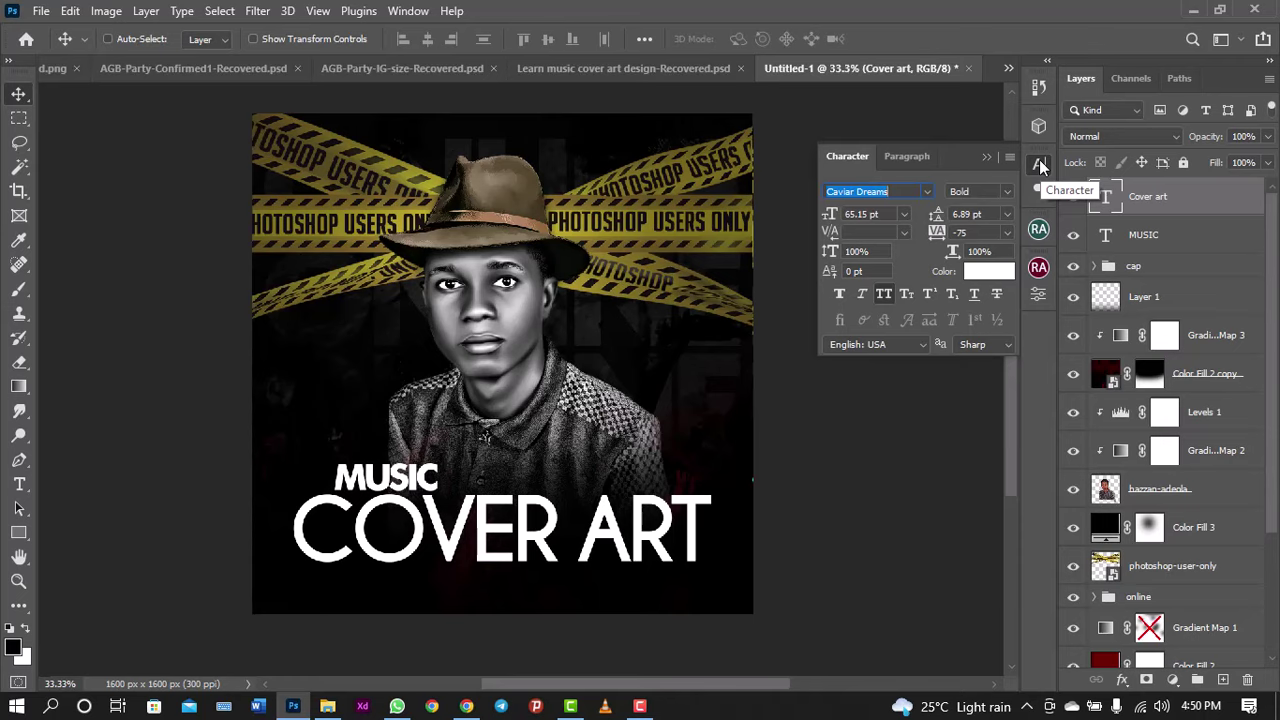
click(620, 72)
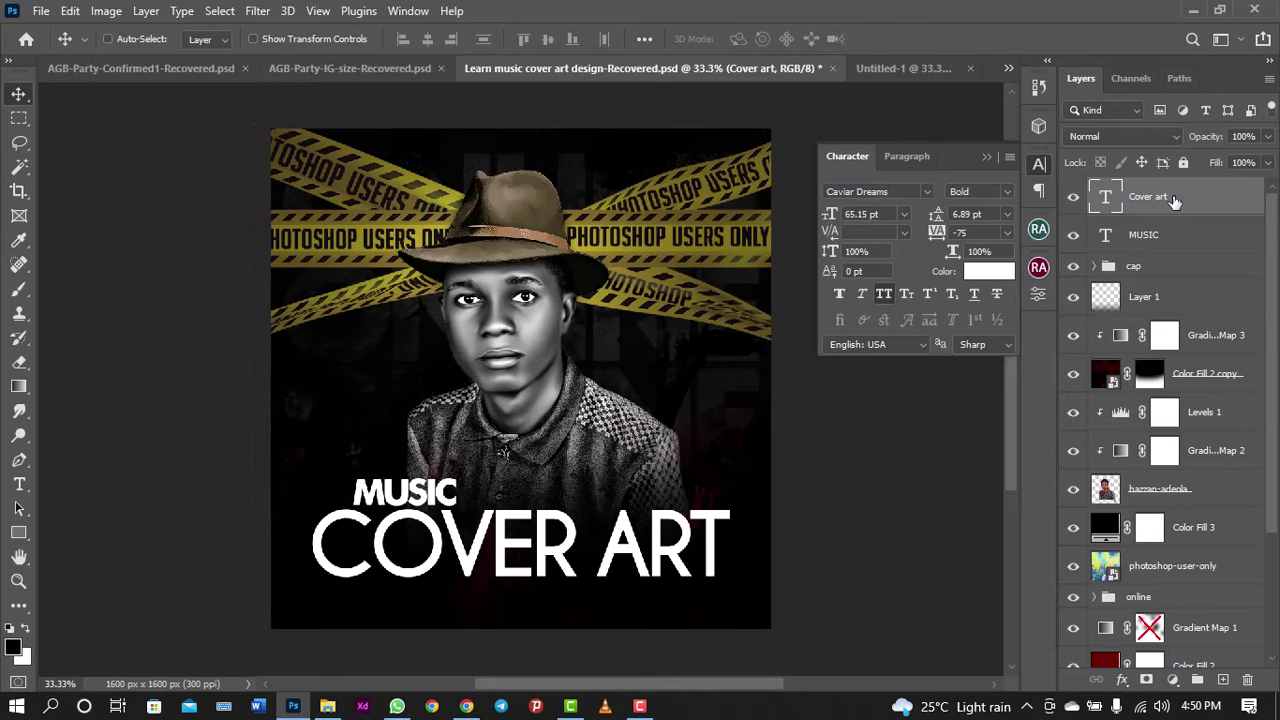
click(1038, 167)
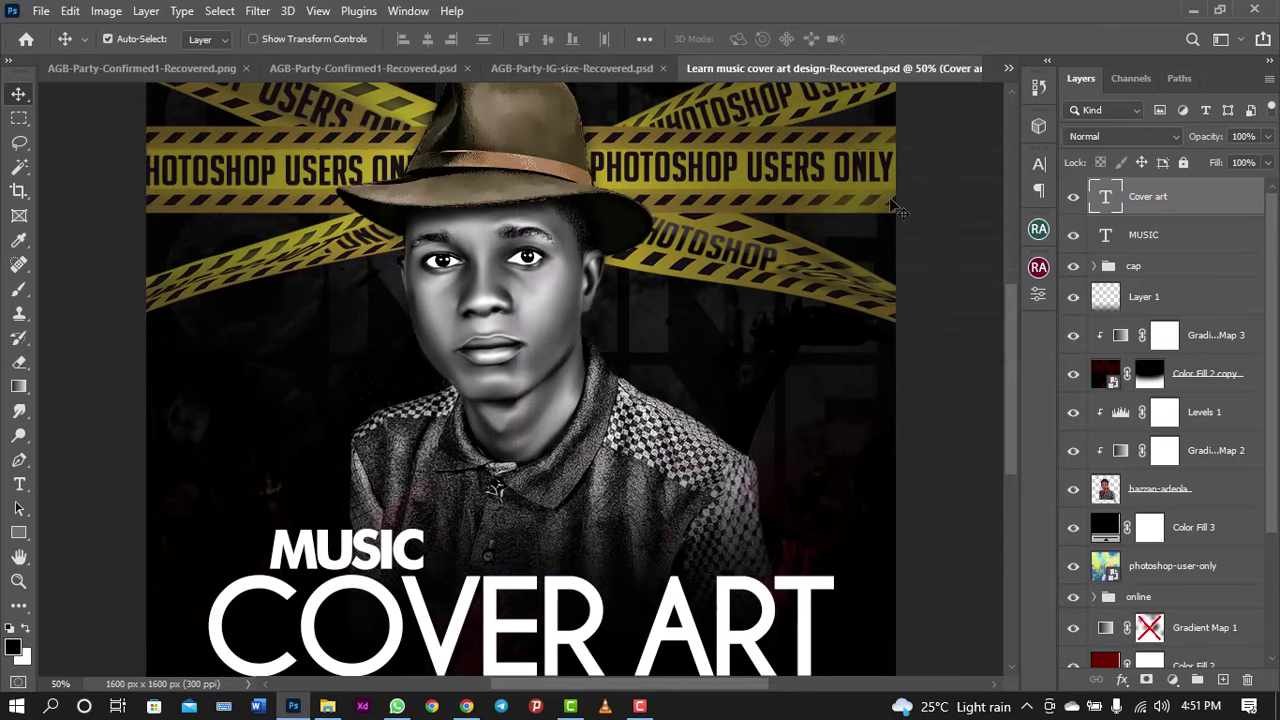
key(ctrl+minus)
key(ctrl+minus)
key(ctrl)
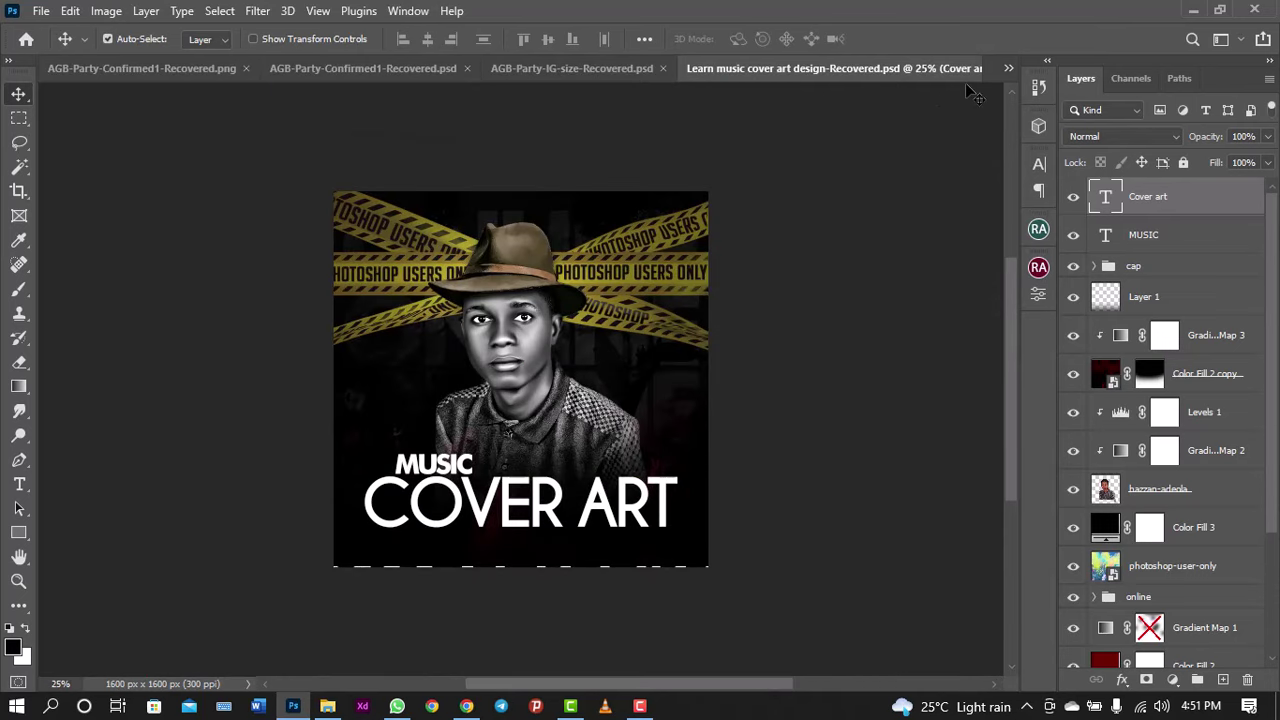
click(1008, 68)
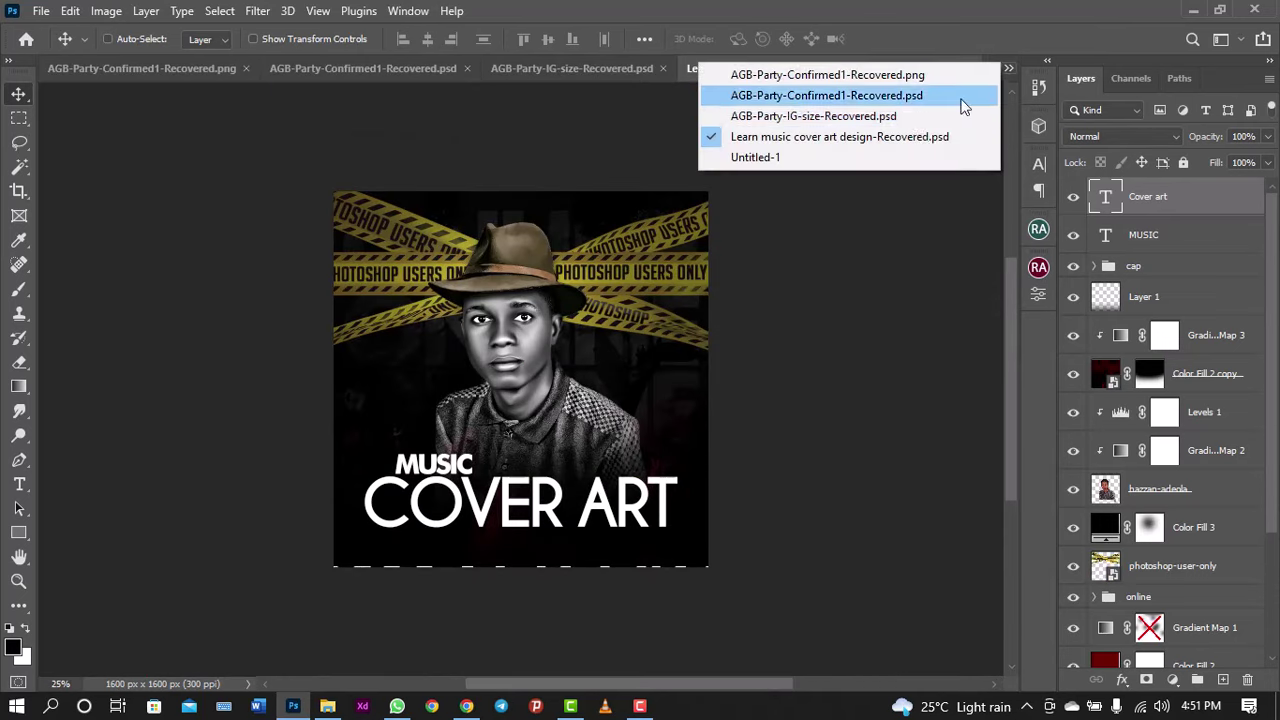
click(890, 158)
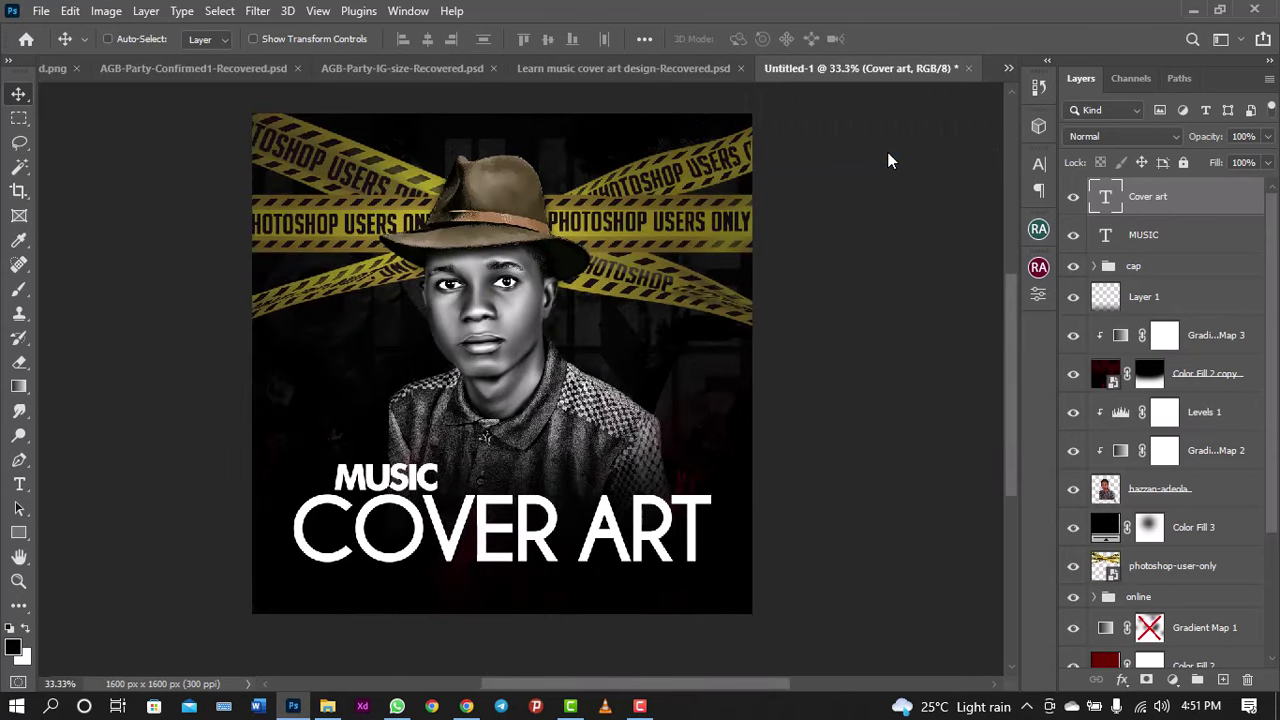
click(706, 64)
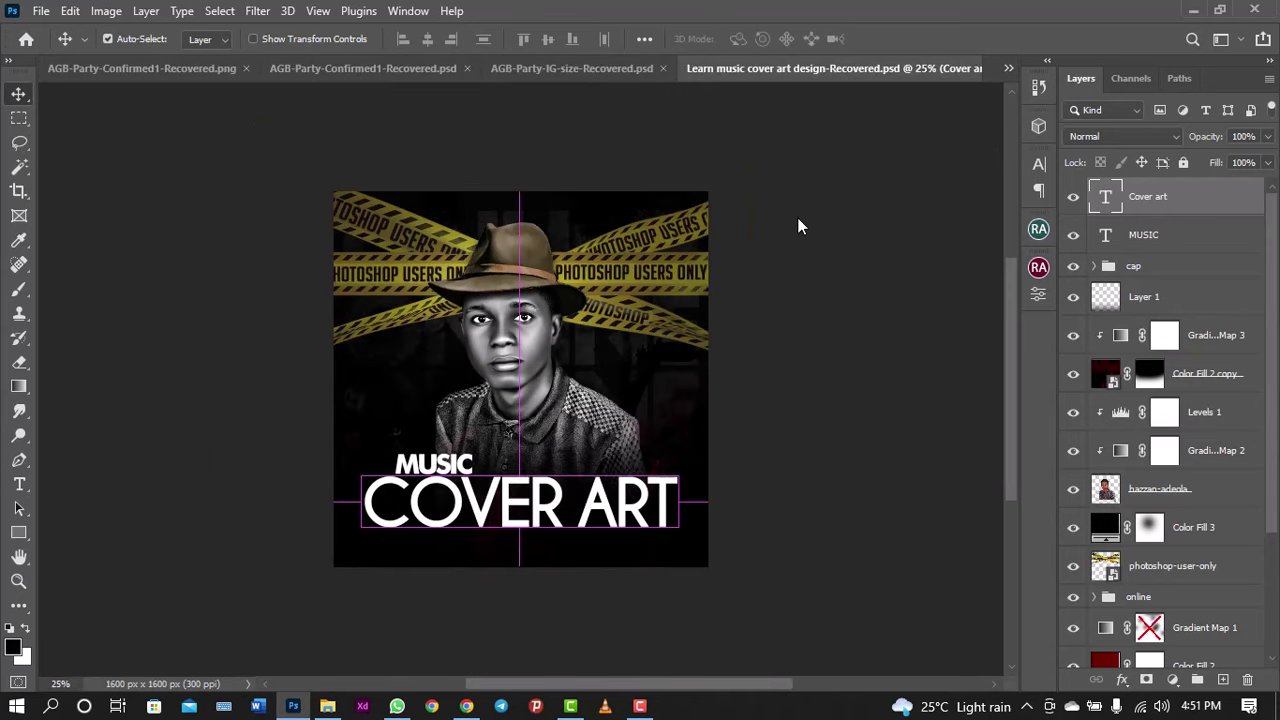
key(ctrl+minus)
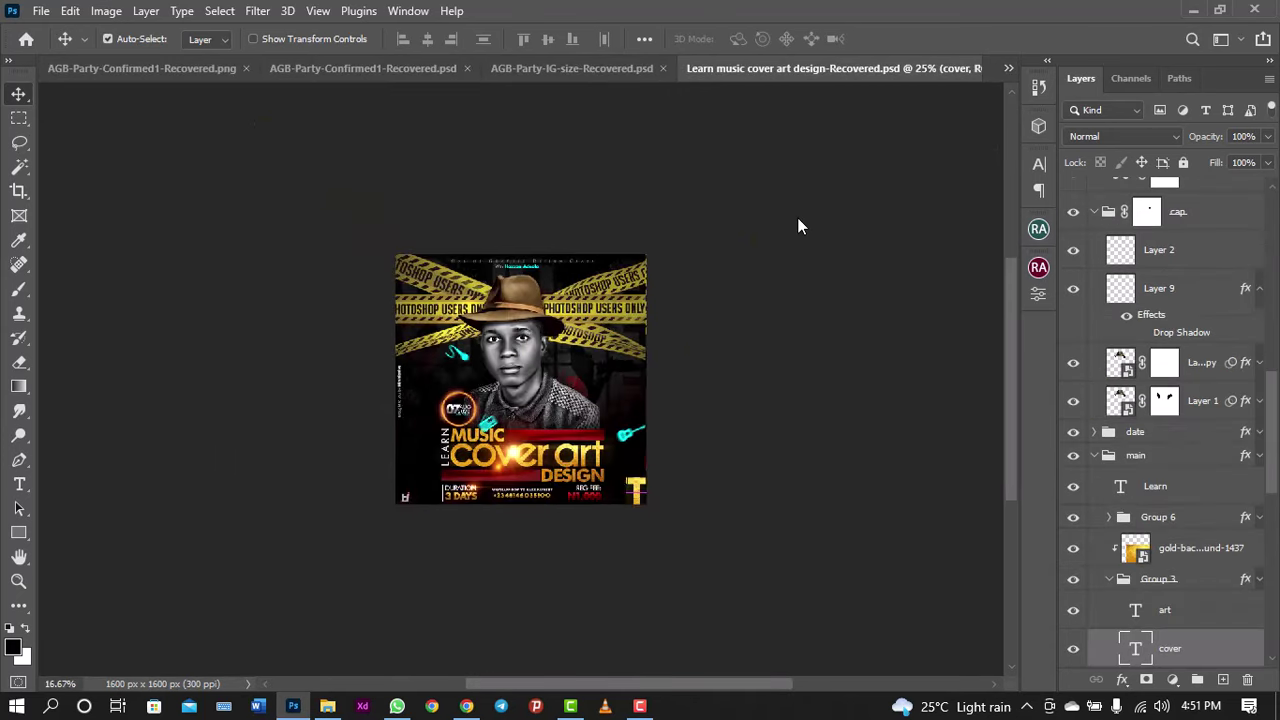
key(ctrl+plus)
key(ctrl+plus)
key(ctrl+plus)
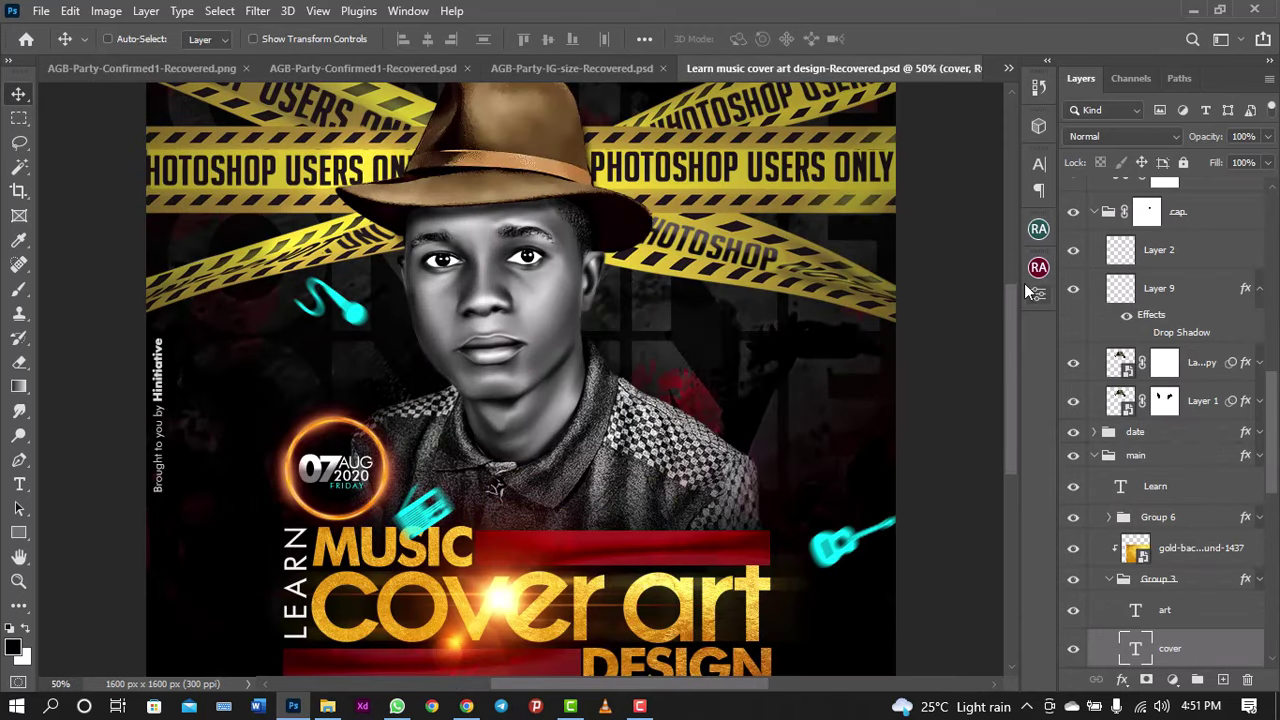
drag(1015, 308, 1018, 355)
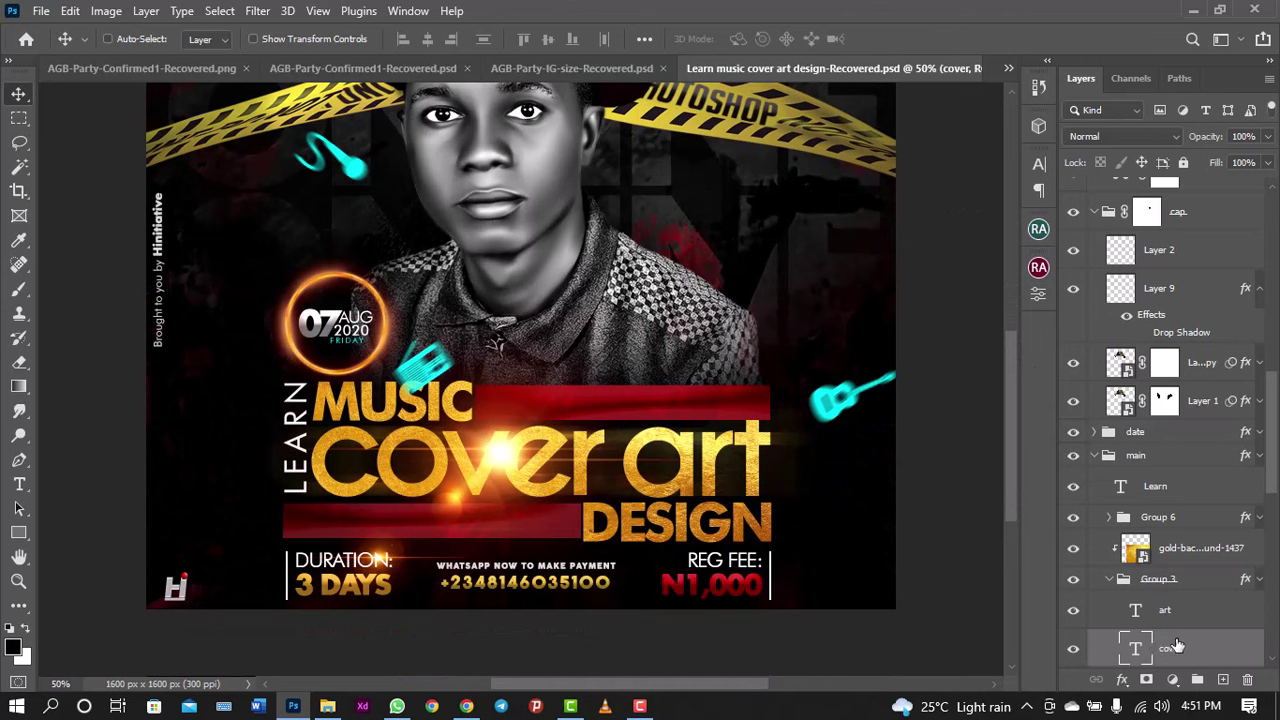
click(1039, 163)
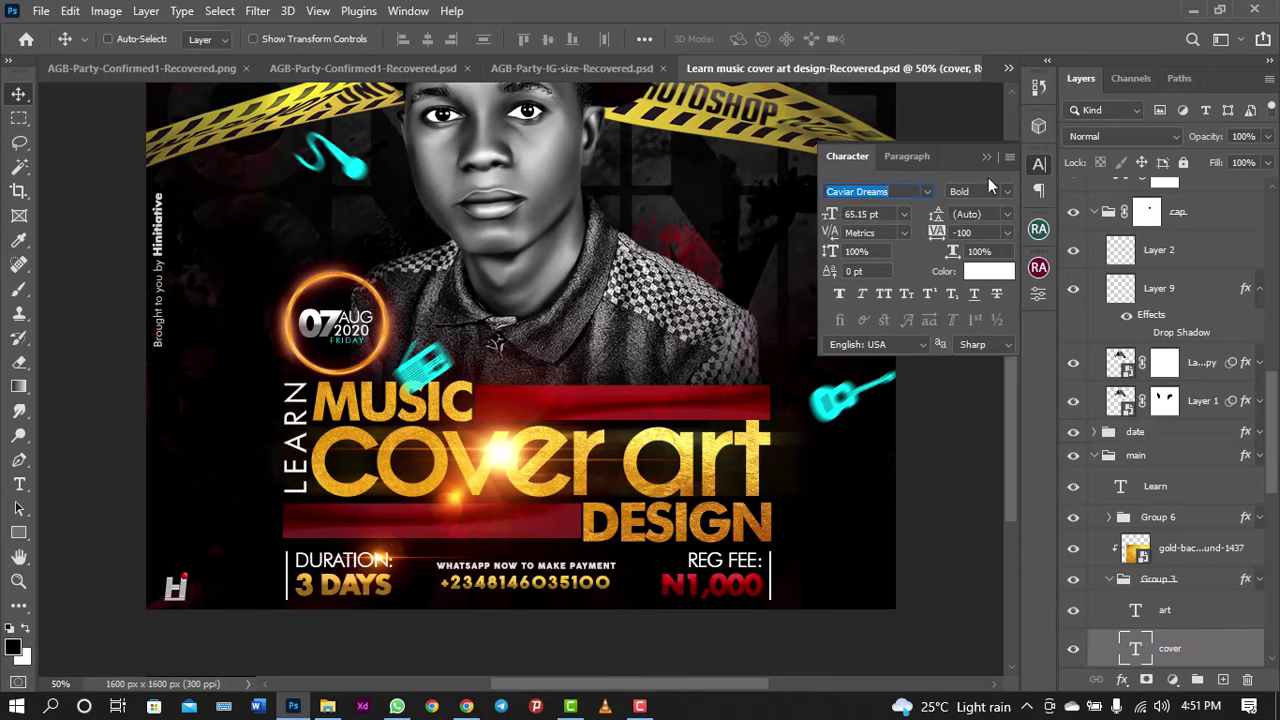
click(1036, 164)
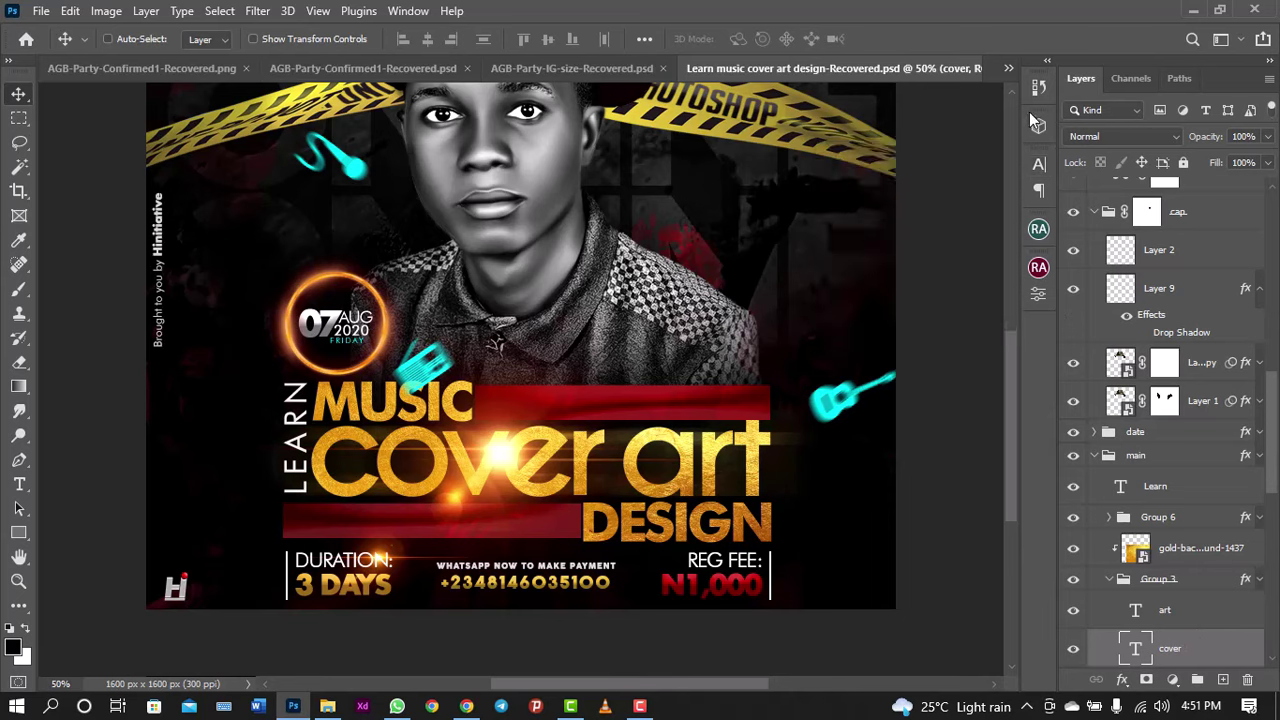
Step: In Untitled-1, turn off All Caps on the title and set leading to Auto
click(1010, 70)
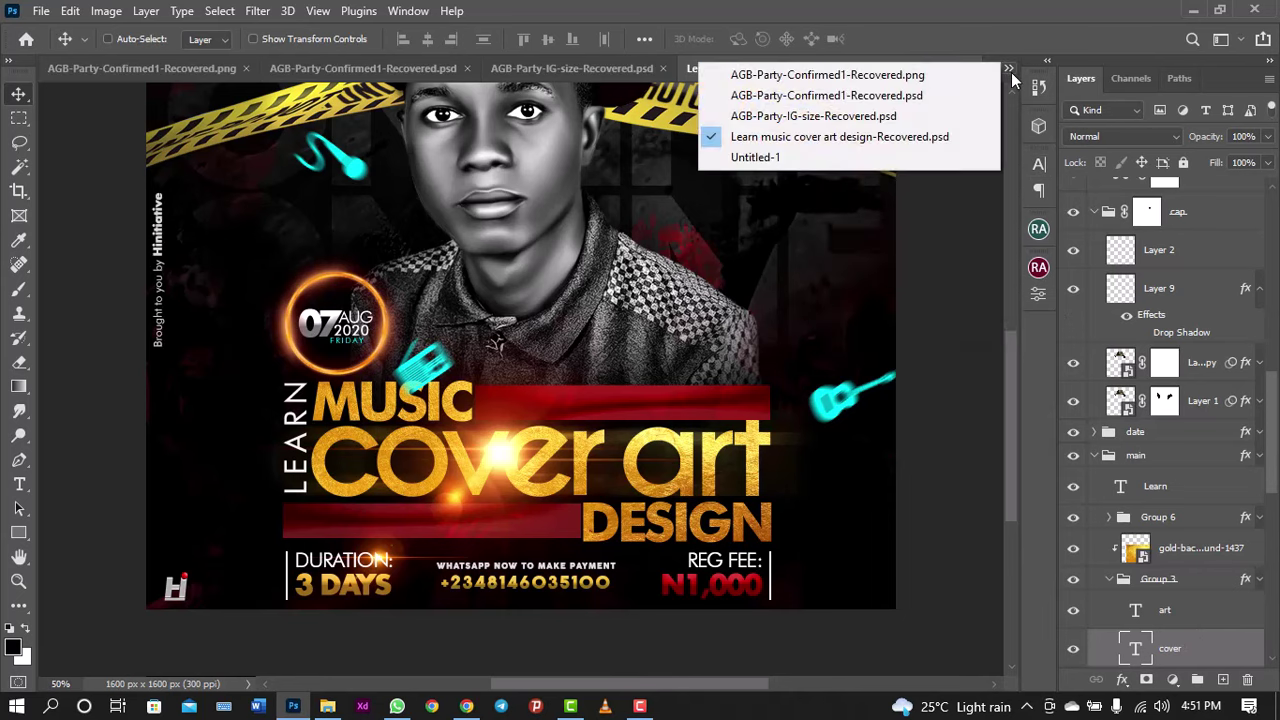
click(857, 157)
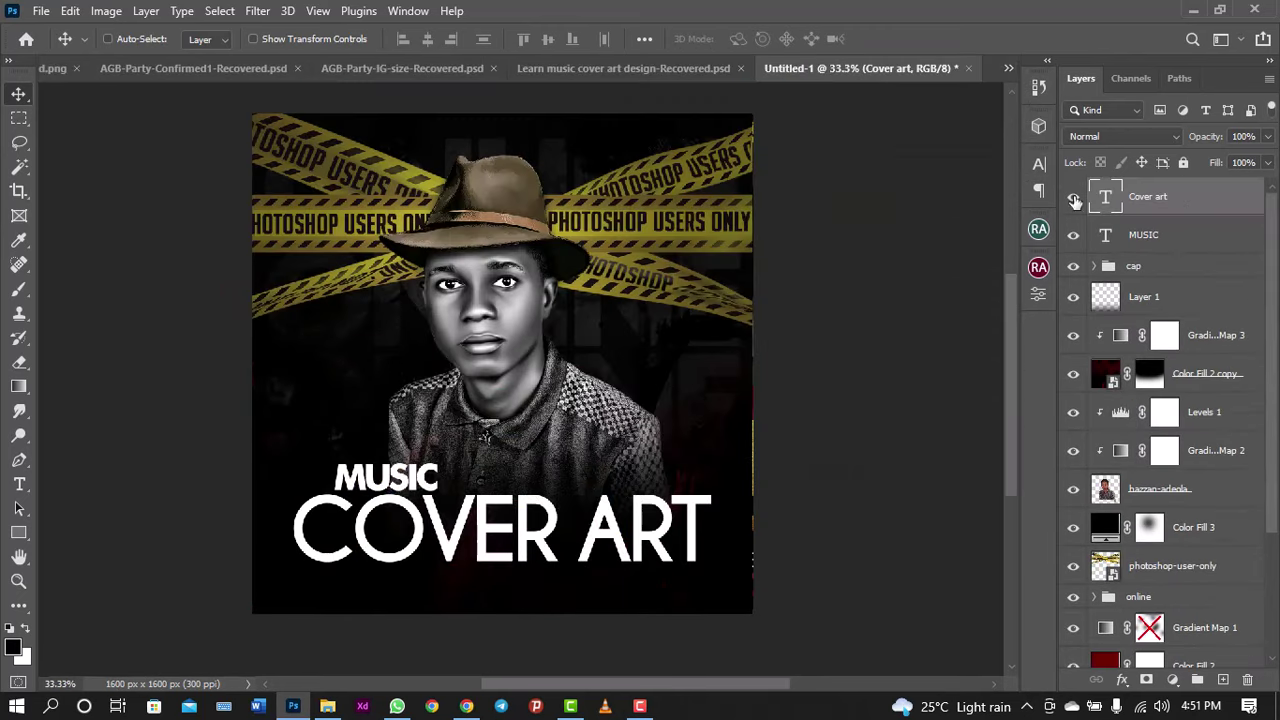
click(1041, 166)
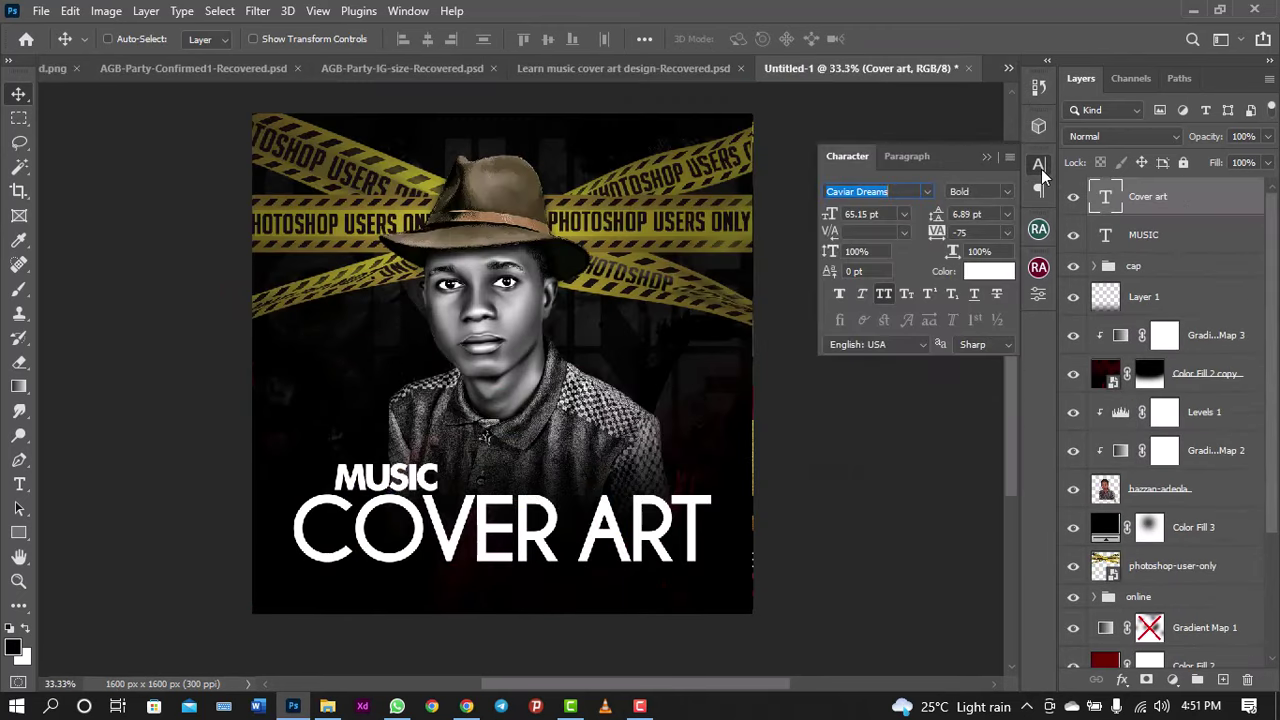
click(885, 300)
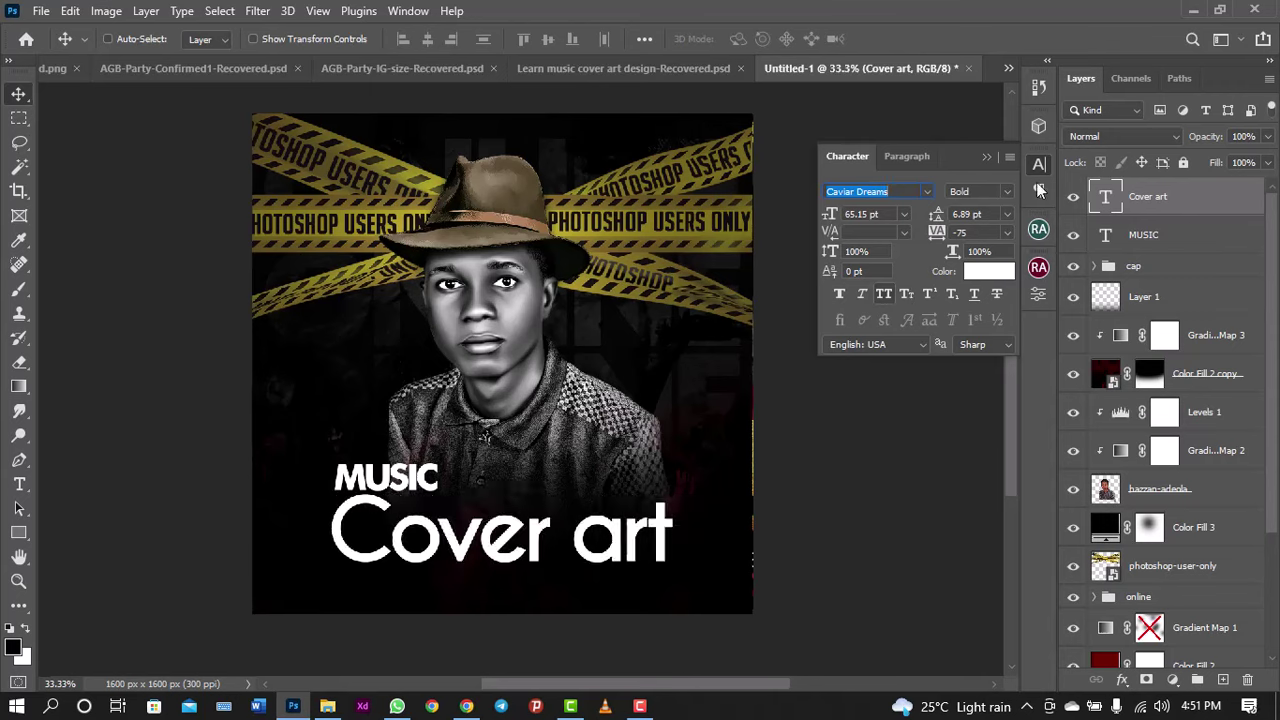
click(1007, 214)
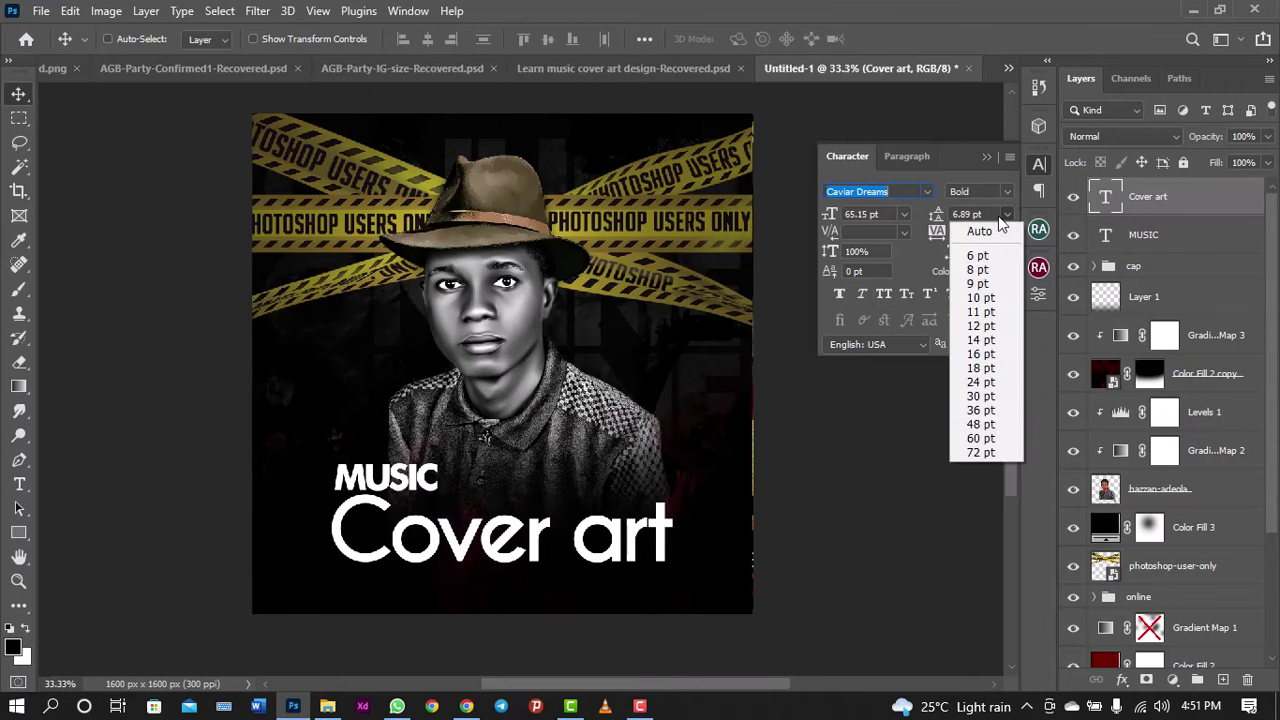
click(997, 232)
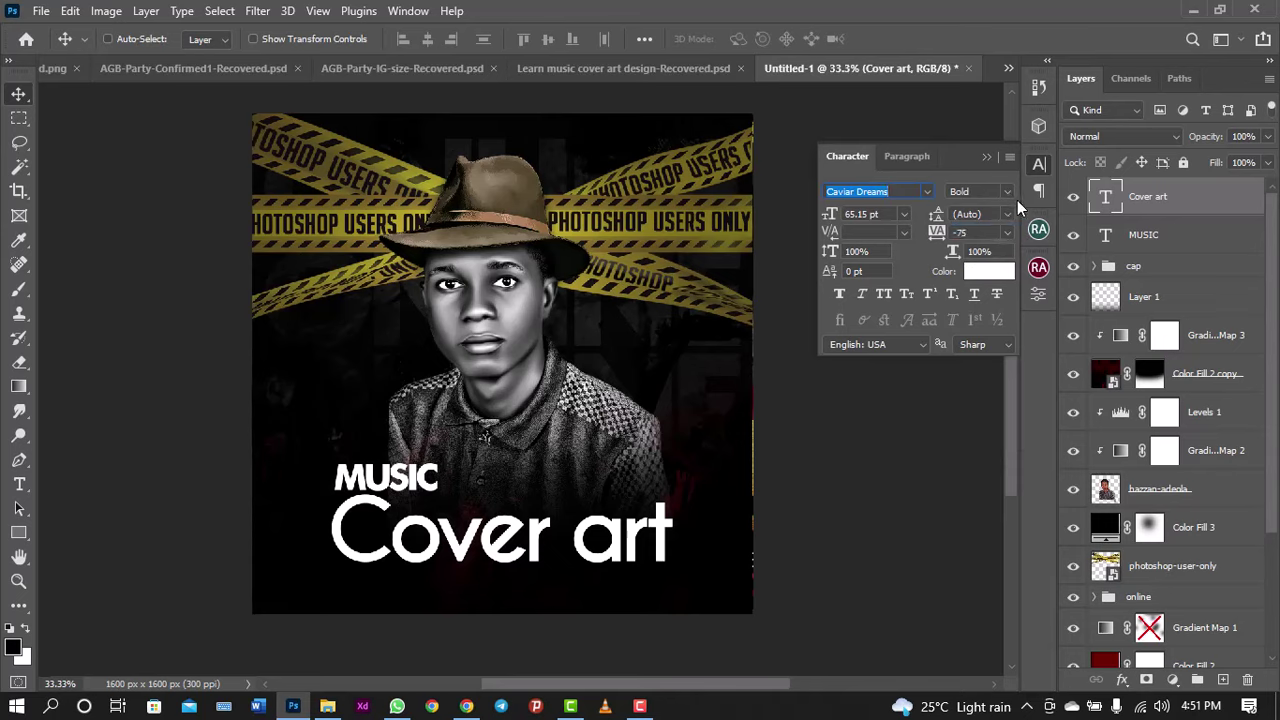
click(1039, 165)
click(1038, 166)
Step: Set tracking to -100, try Faux Bold, then delete the Cover art text layer
click(1006, 232)
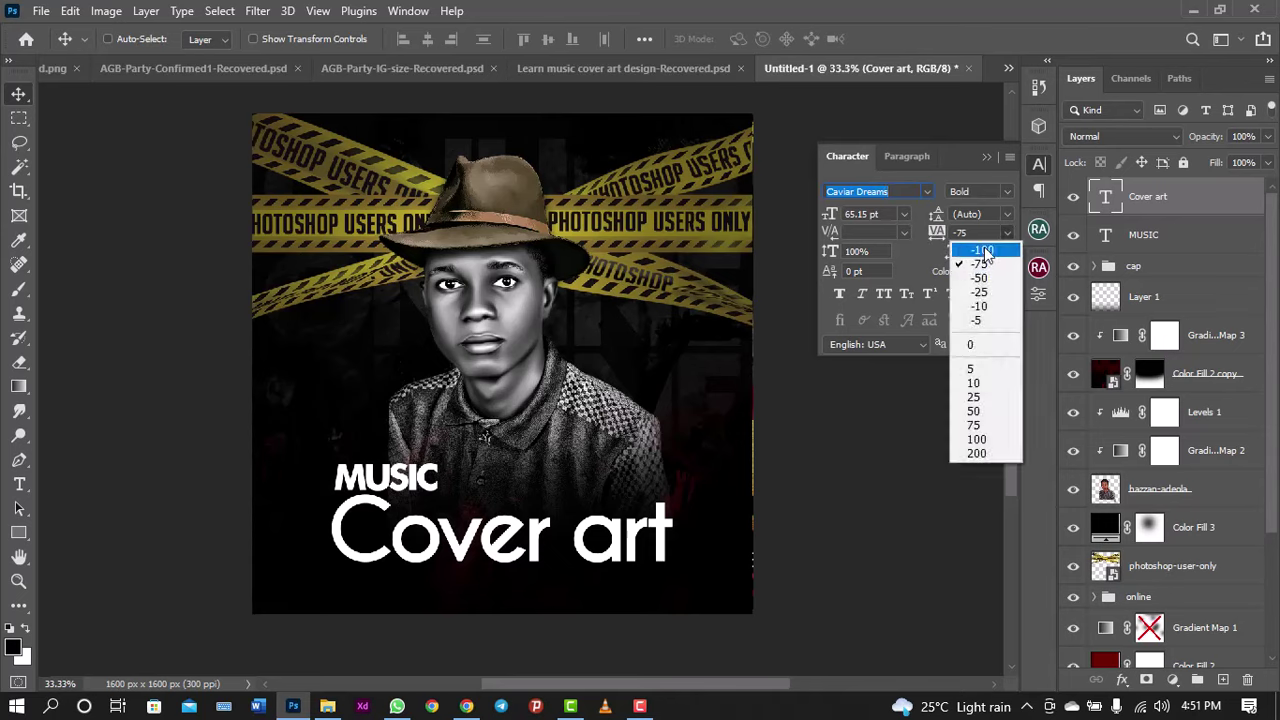
click(985, 251)
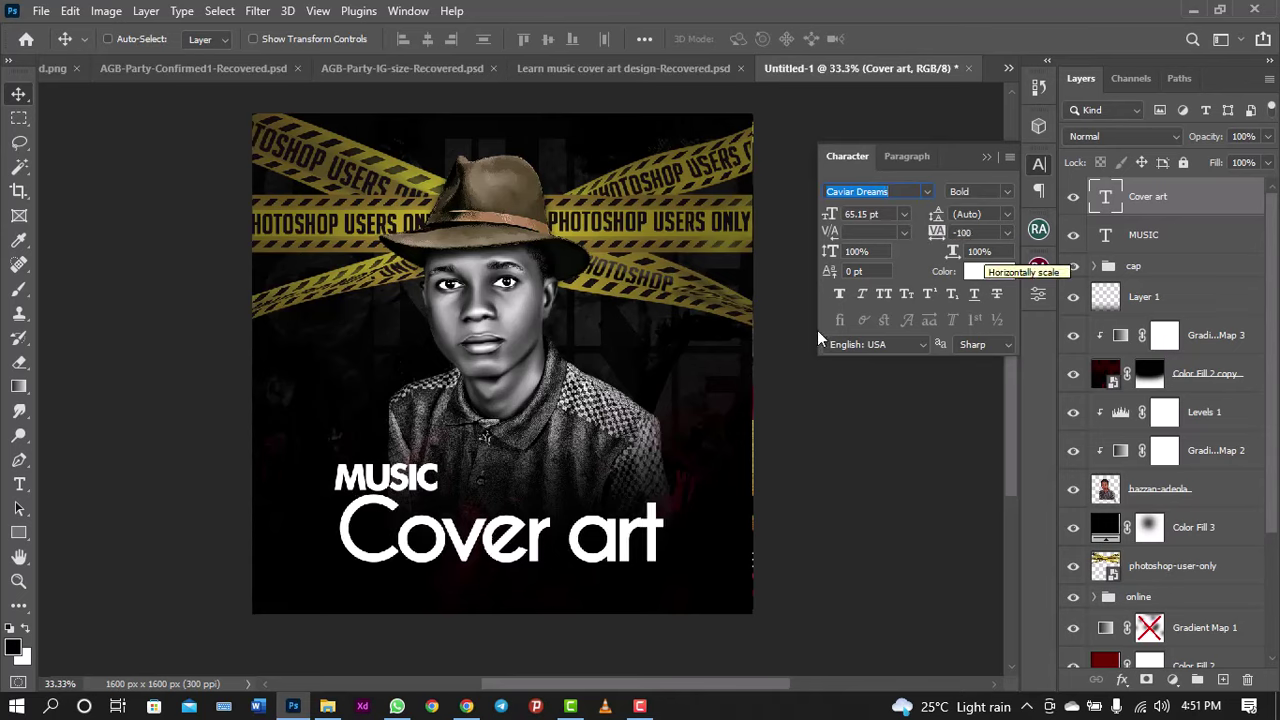
click(927, 192)
click(927, 195)
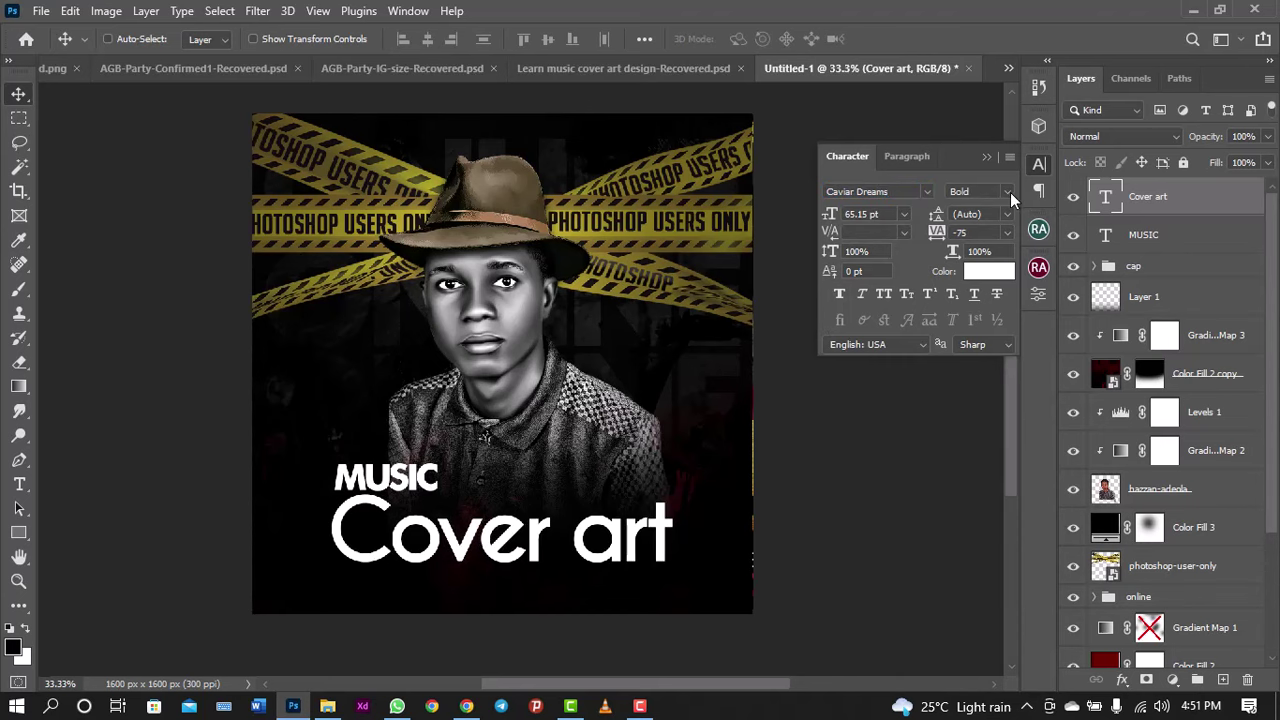
click(1006, 233)
click(975, 248)
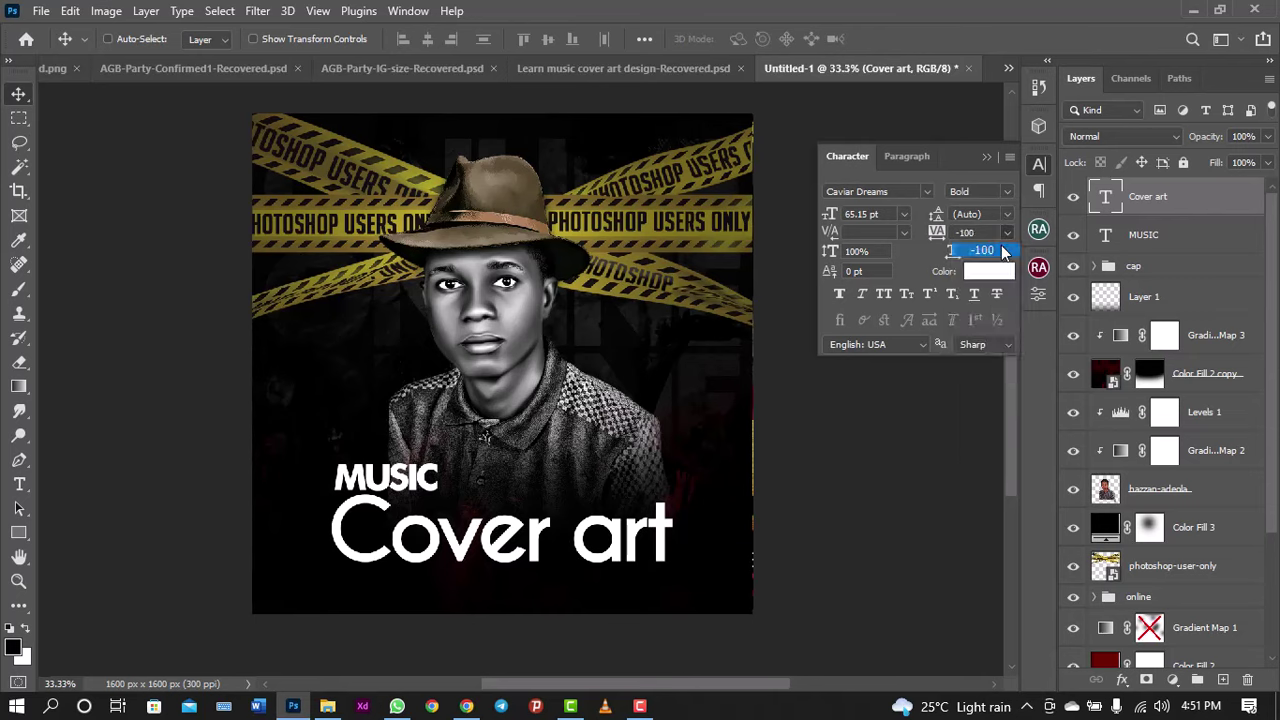
click(834, 294)
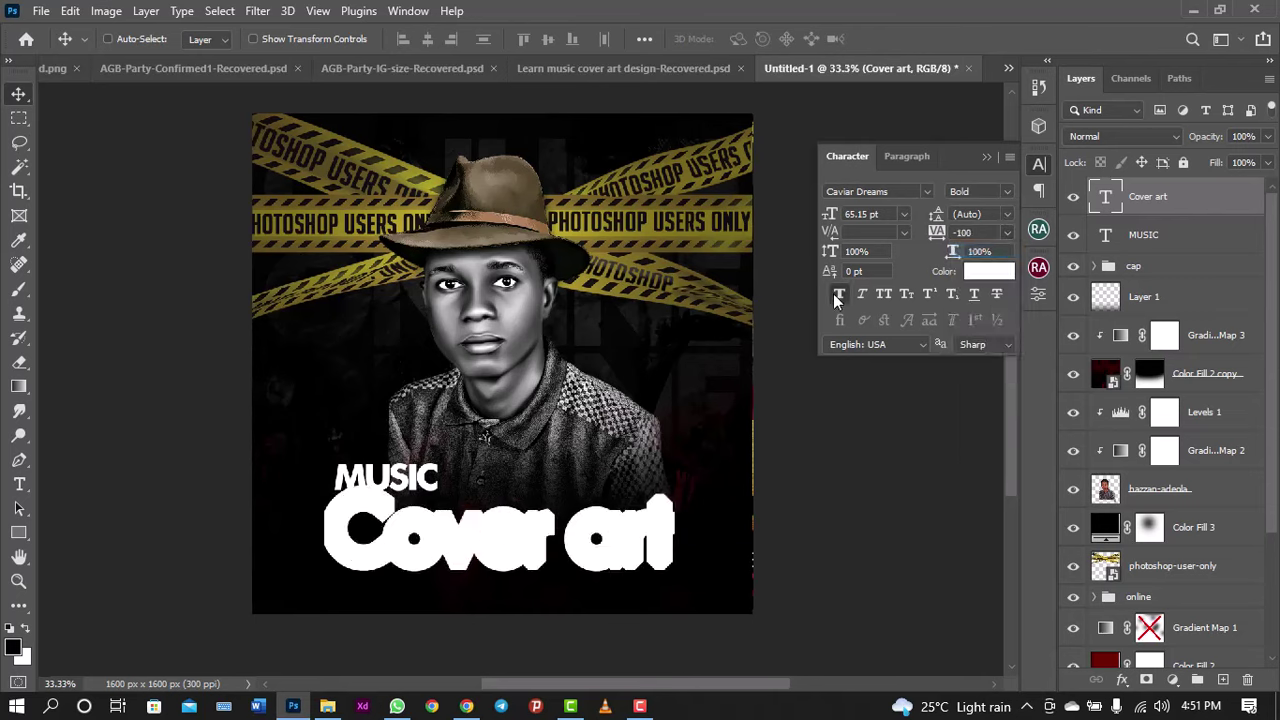
click(836, 295)
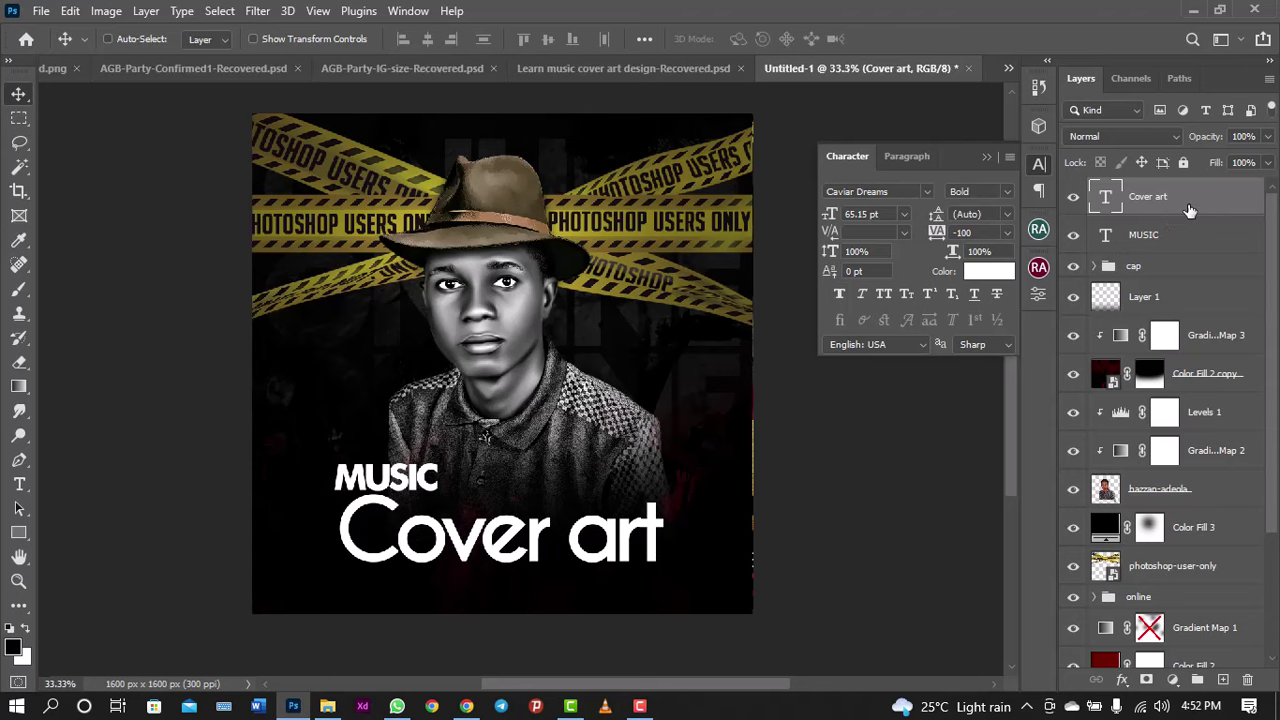
key(Delete)
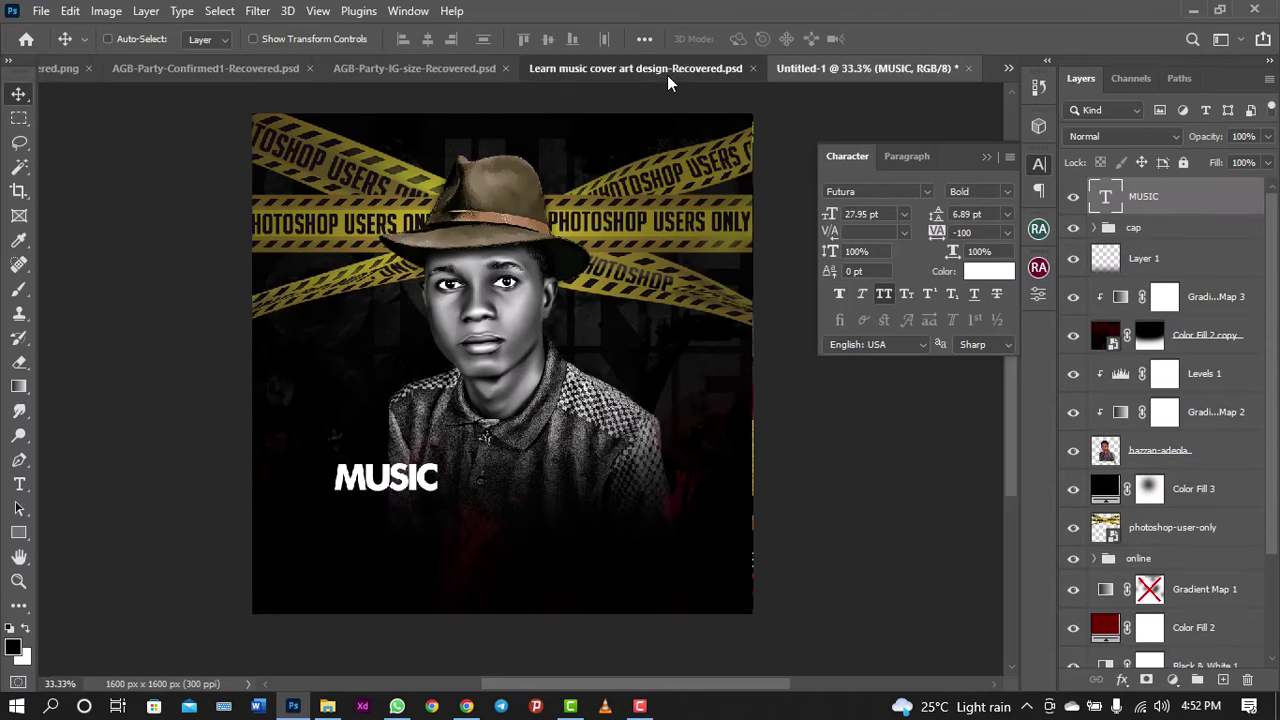
Step: Duplicate the reference file's 'cover' layer into Untitled-1 and return to that poster
click(667, 75)
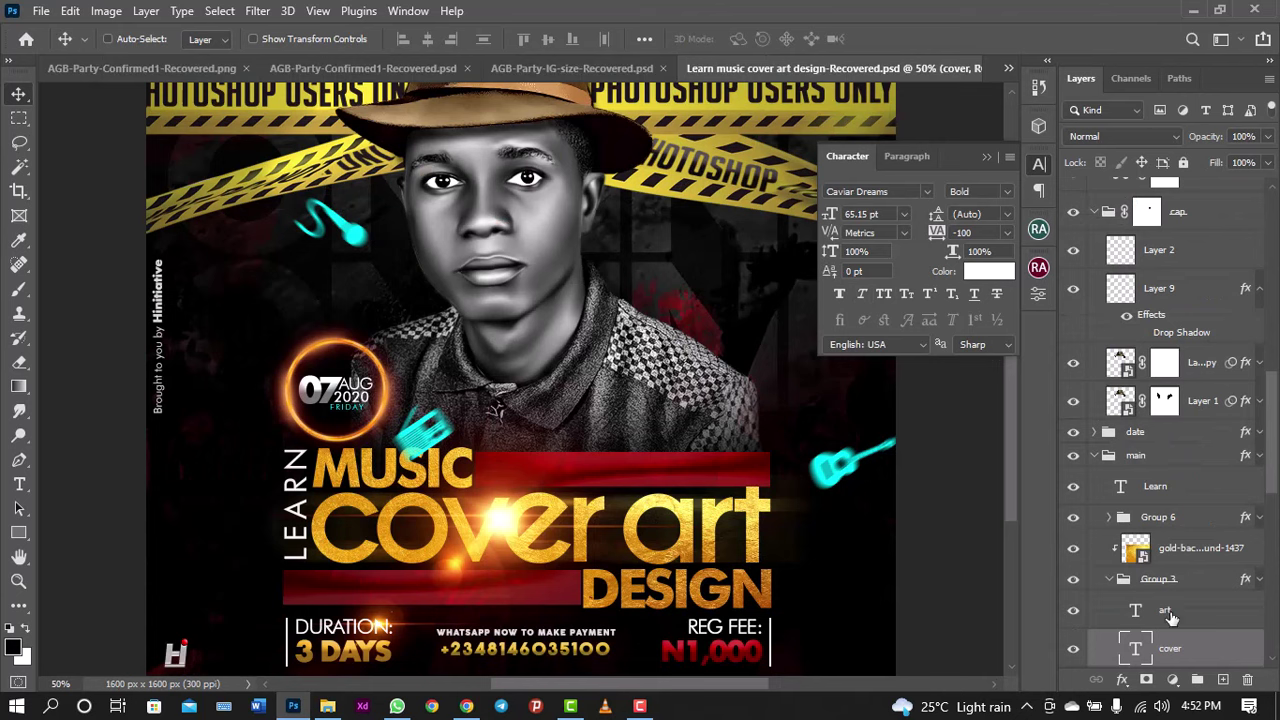
drag(1268, 422, 1268, 442)
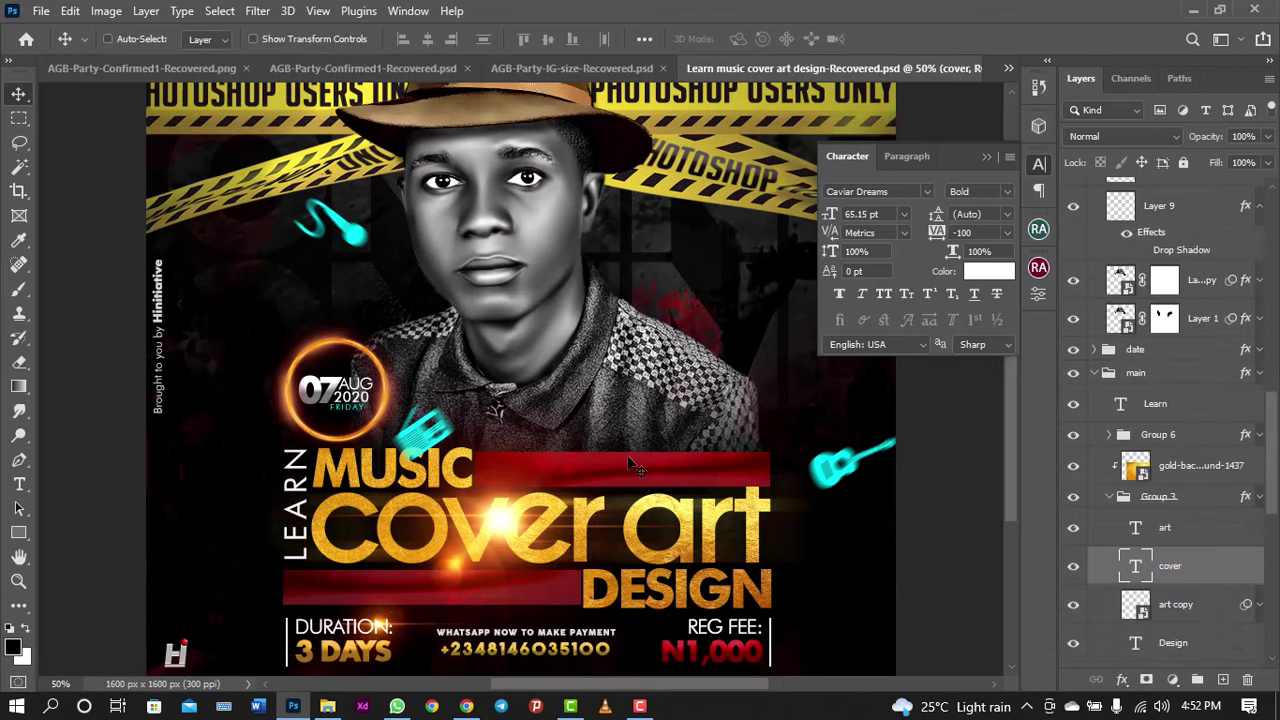
right_click(1182, 568)
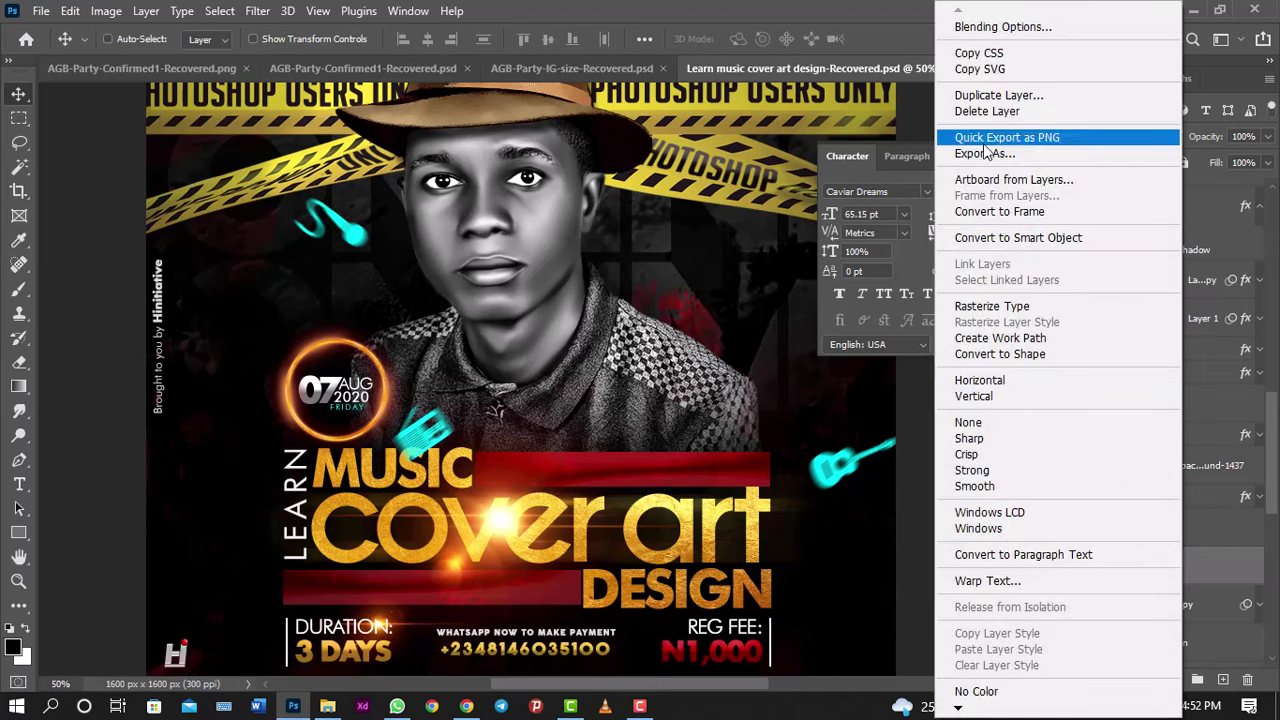
click(1048, 97)
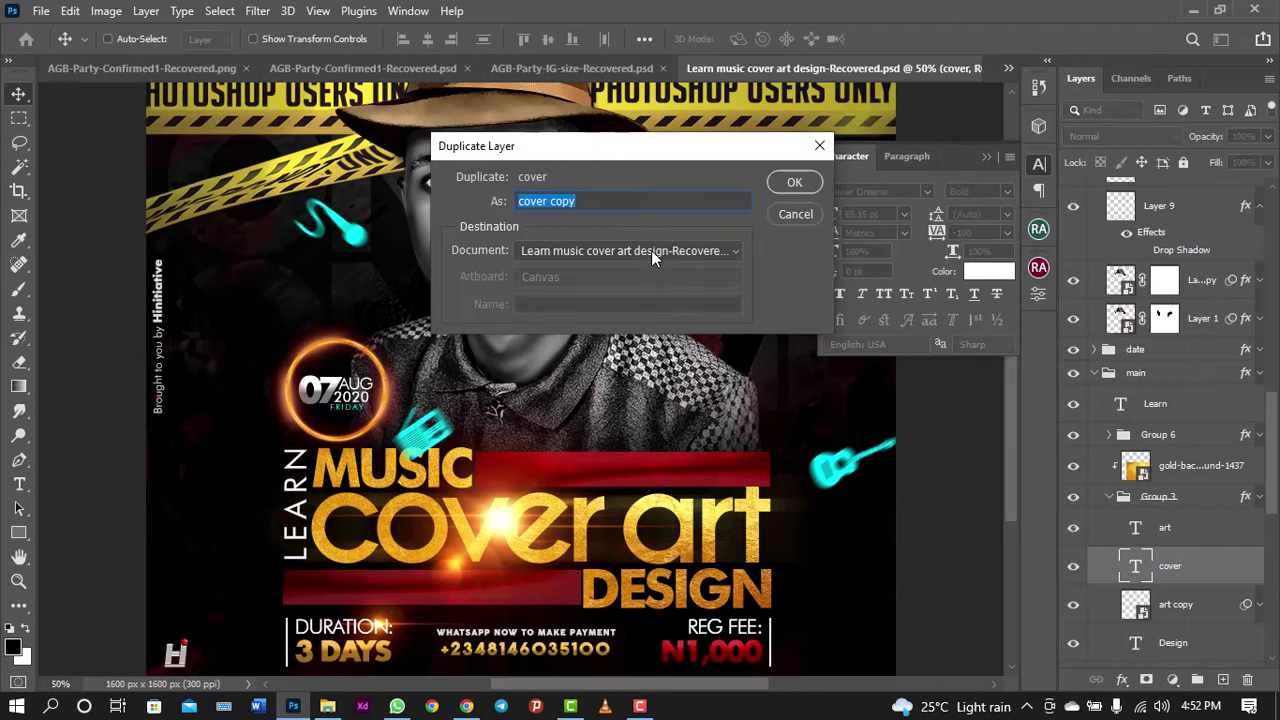
click(651, 250)
click(600, 336)
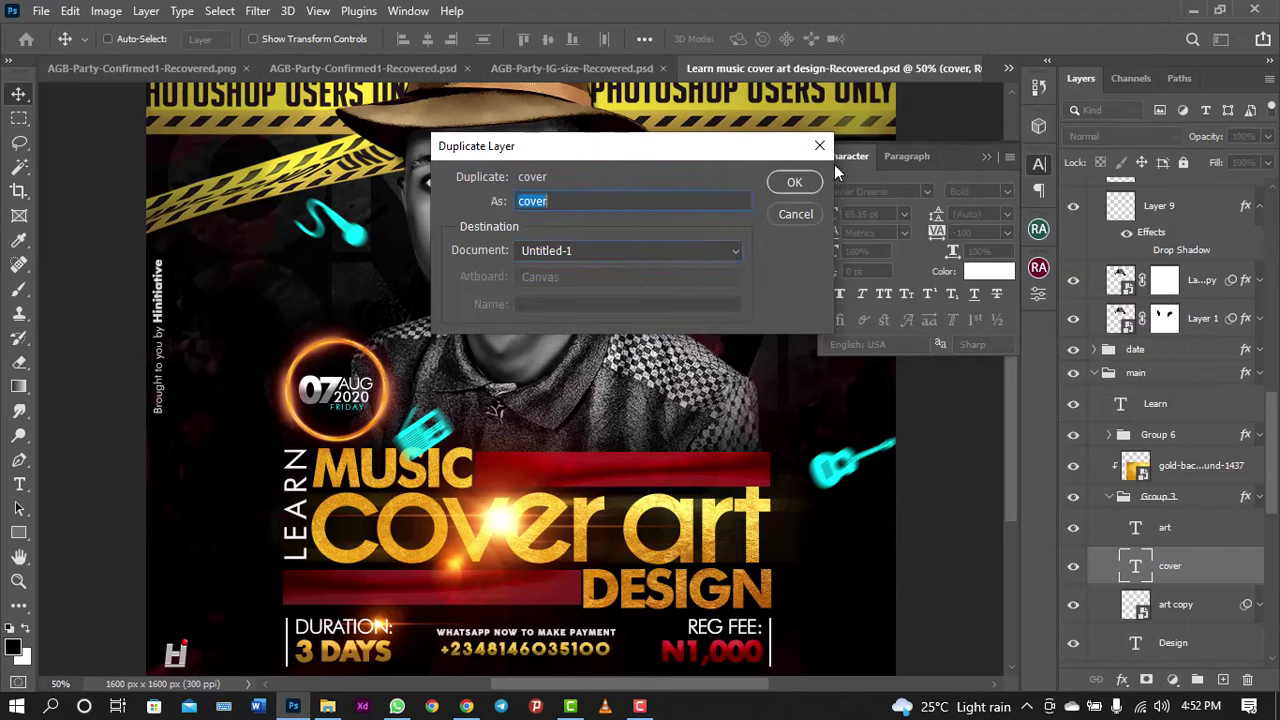
click(794, 182)
click(1008, 68)
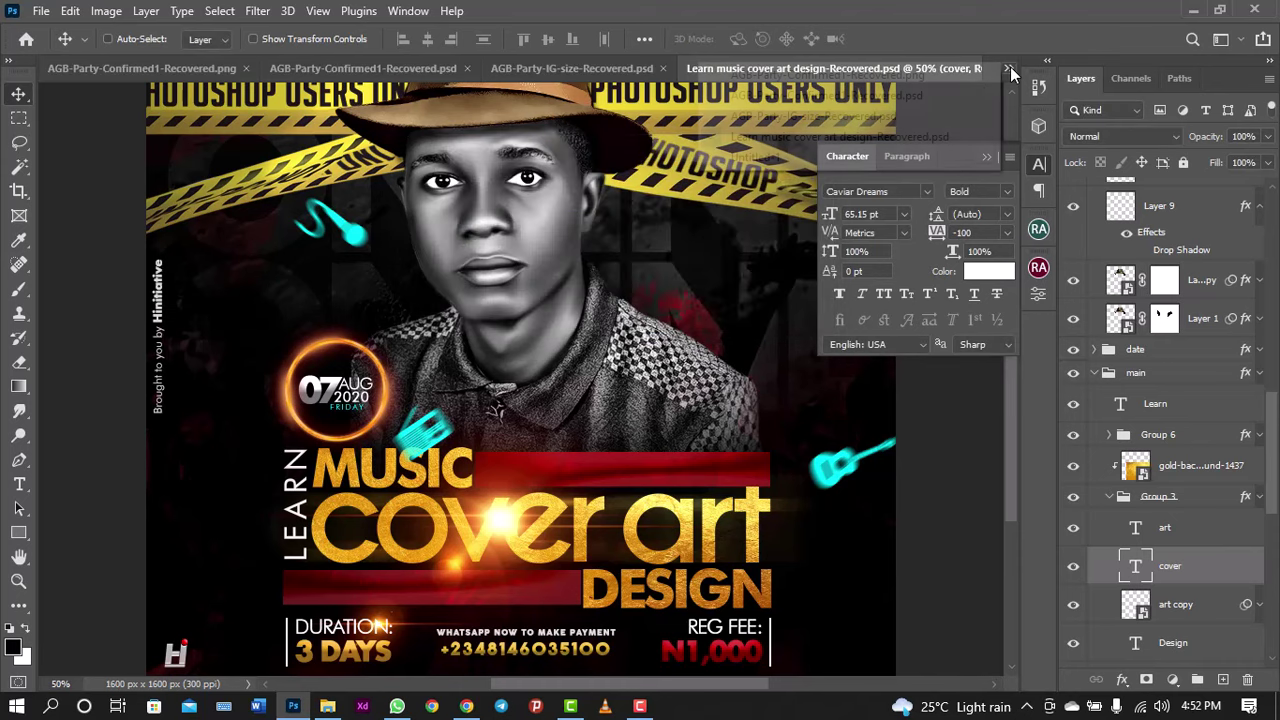
click(877, 156)
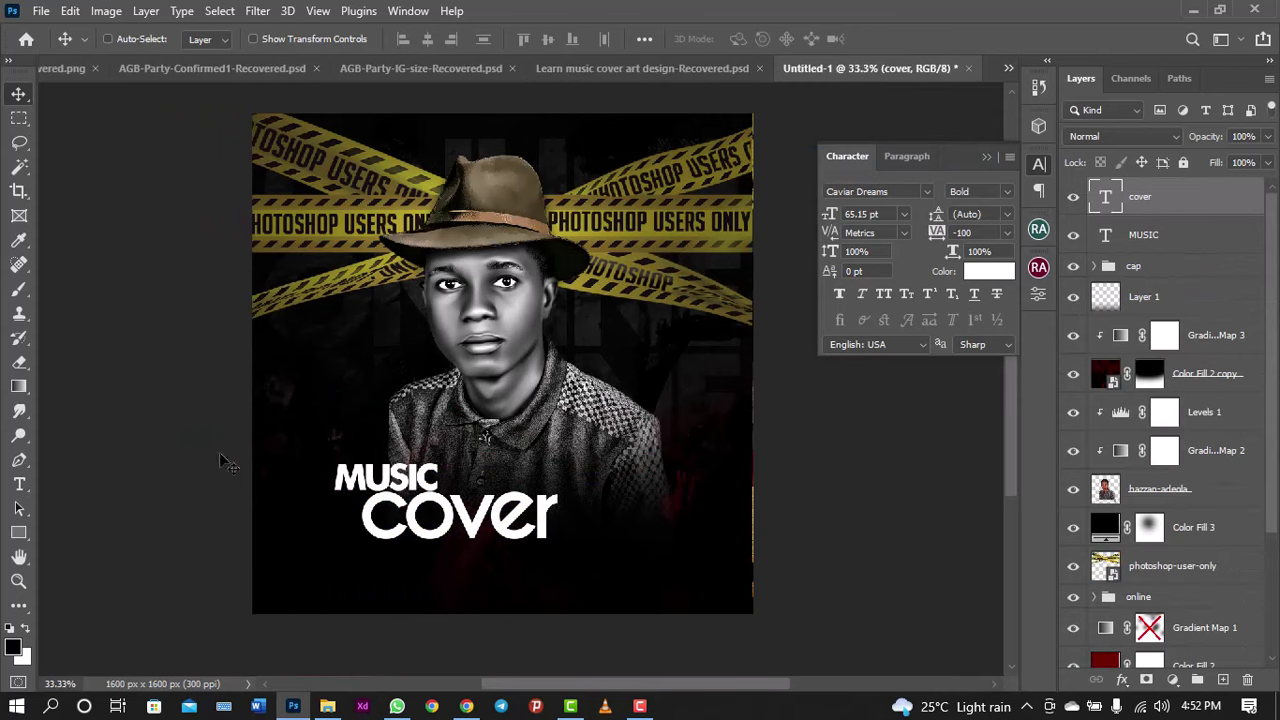
click(18, 484)
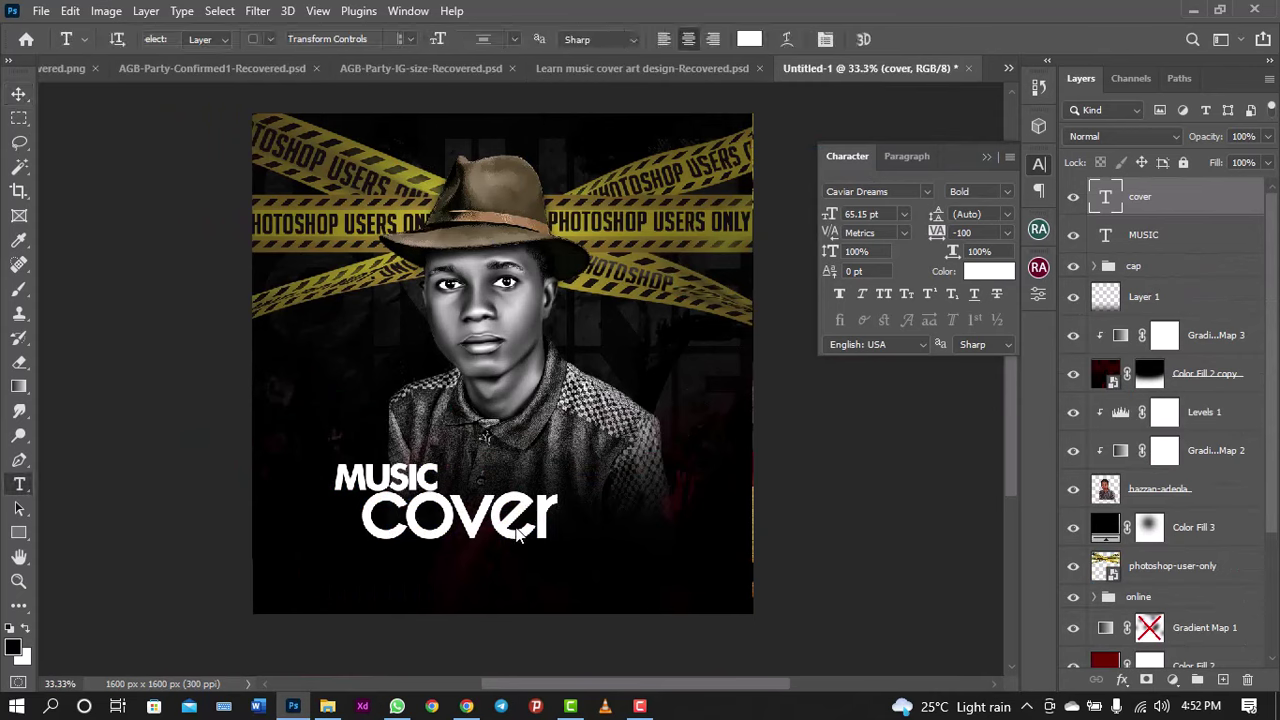
Step: Try adding ' art' to the cover text and shift it right
click(549, 508)
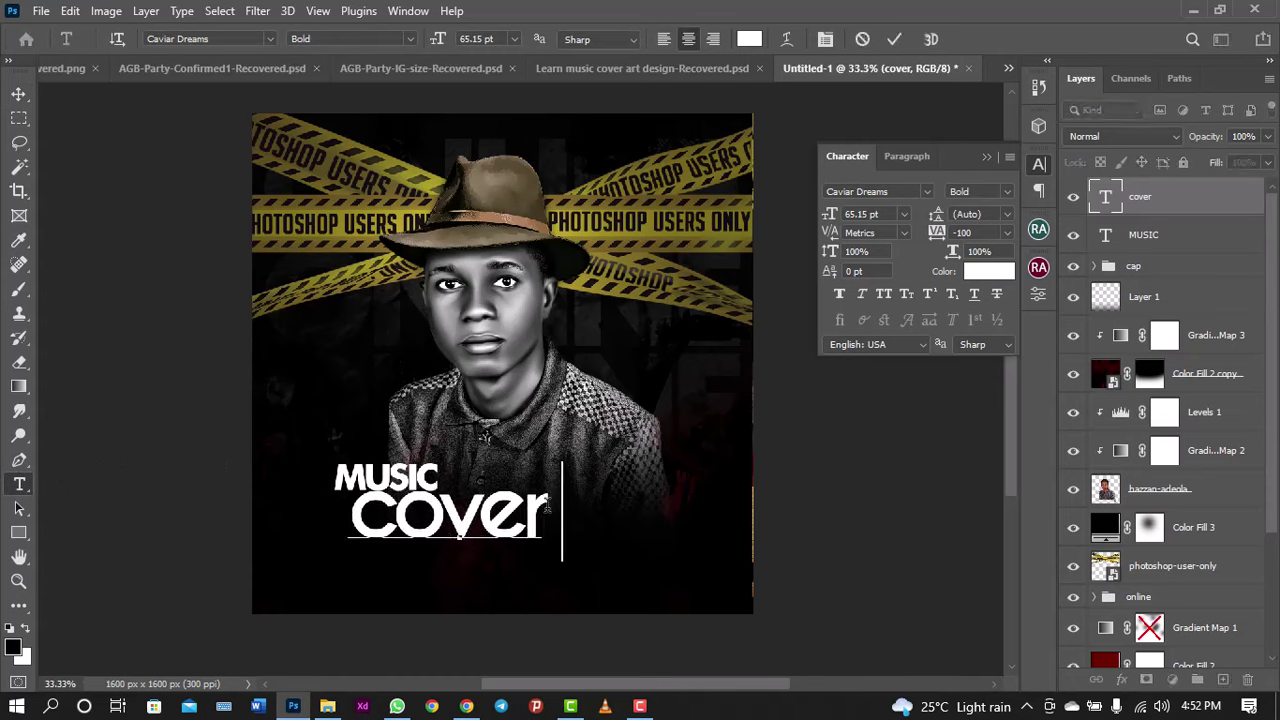
text(ar)
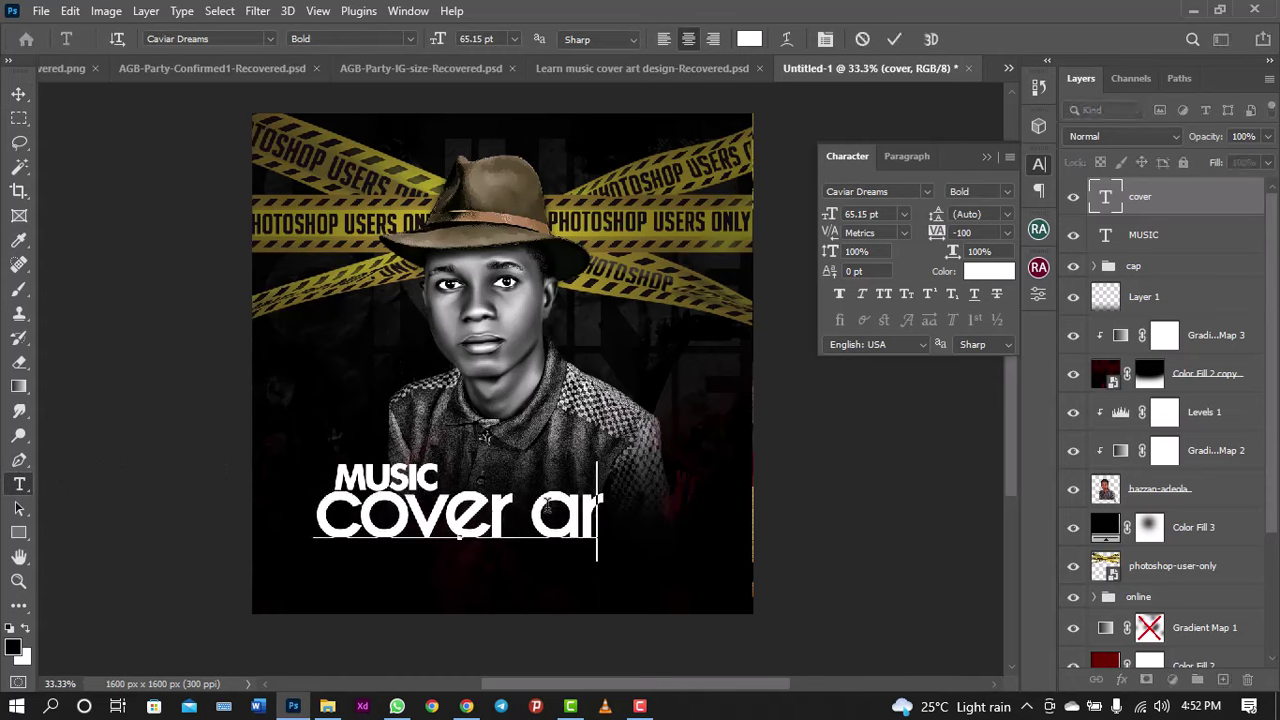
text(t)
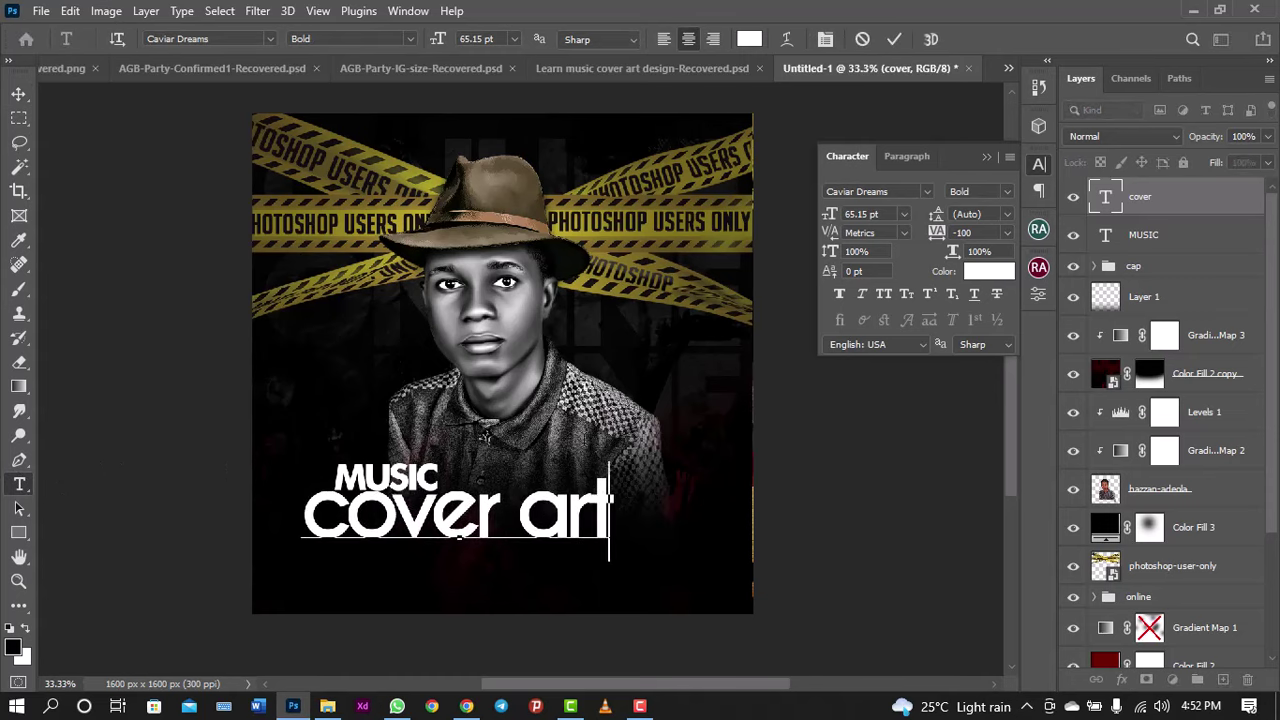
click(898, 40)
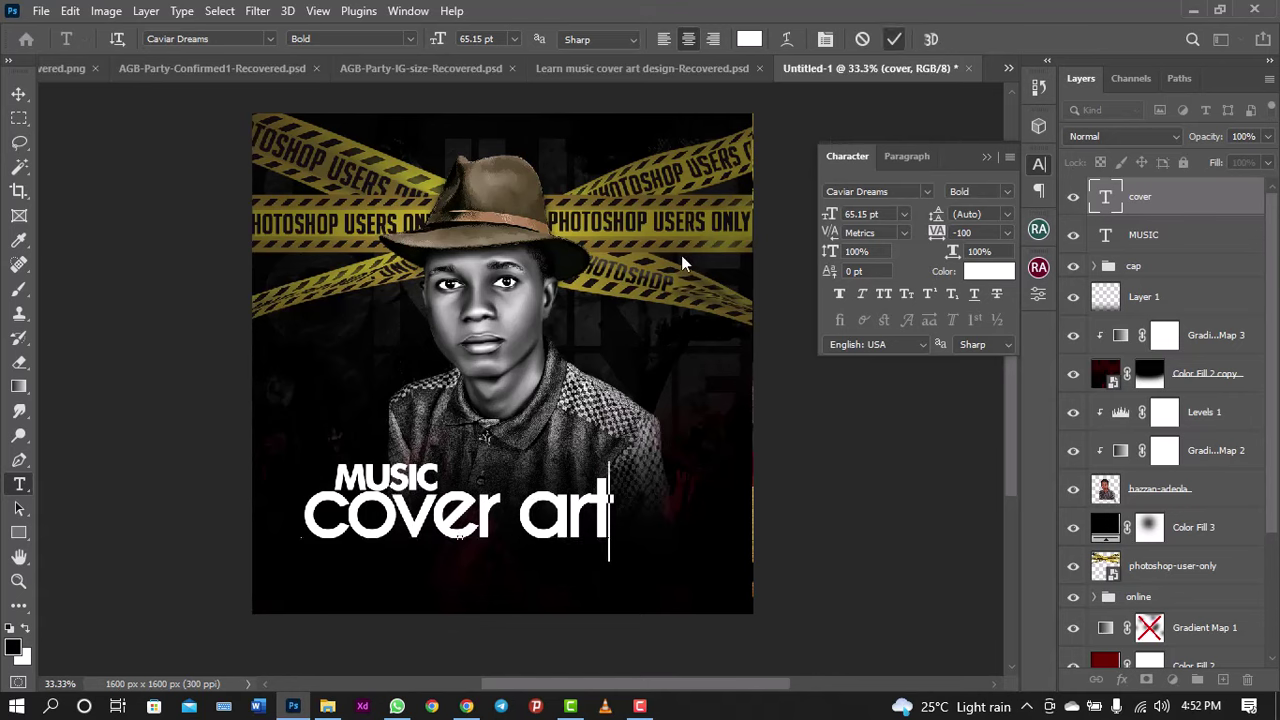
key(v)
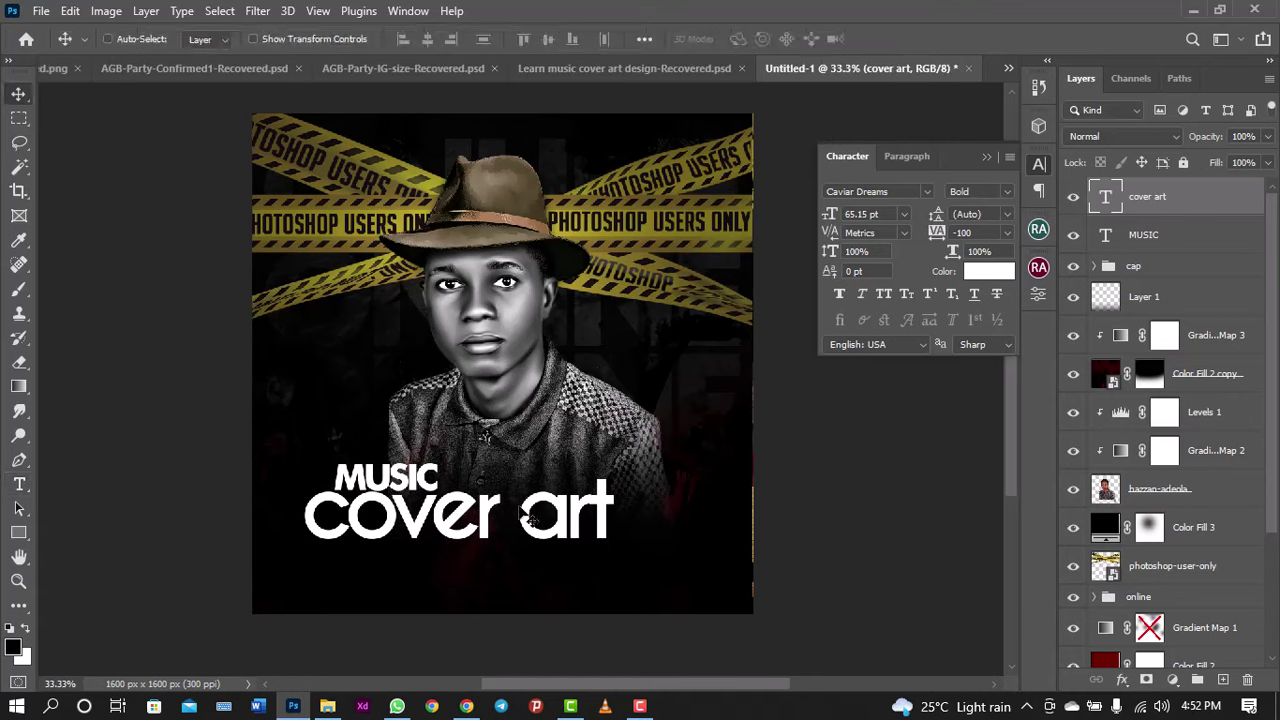
mouse_move(526, 516)
mouse_down()
mouse_move(558, 516)
mouse_move(546, 519)
mouse_up()
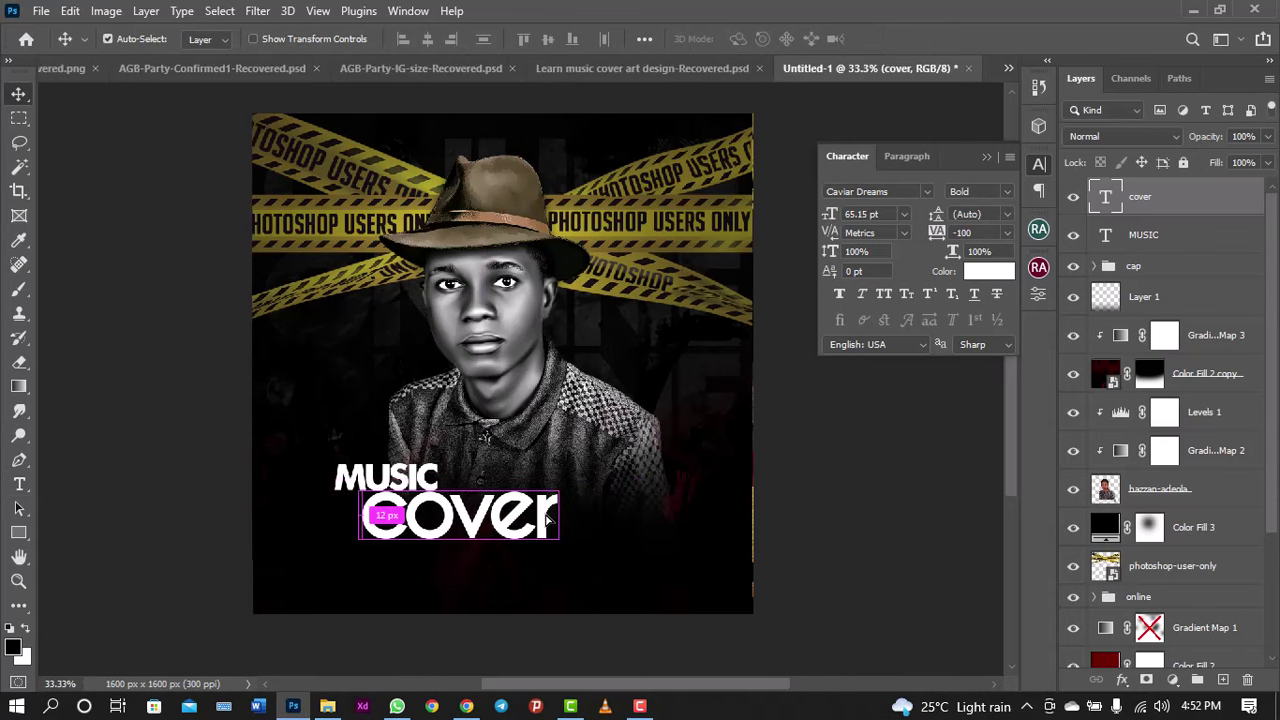
drag(547, 519, 547, 519)
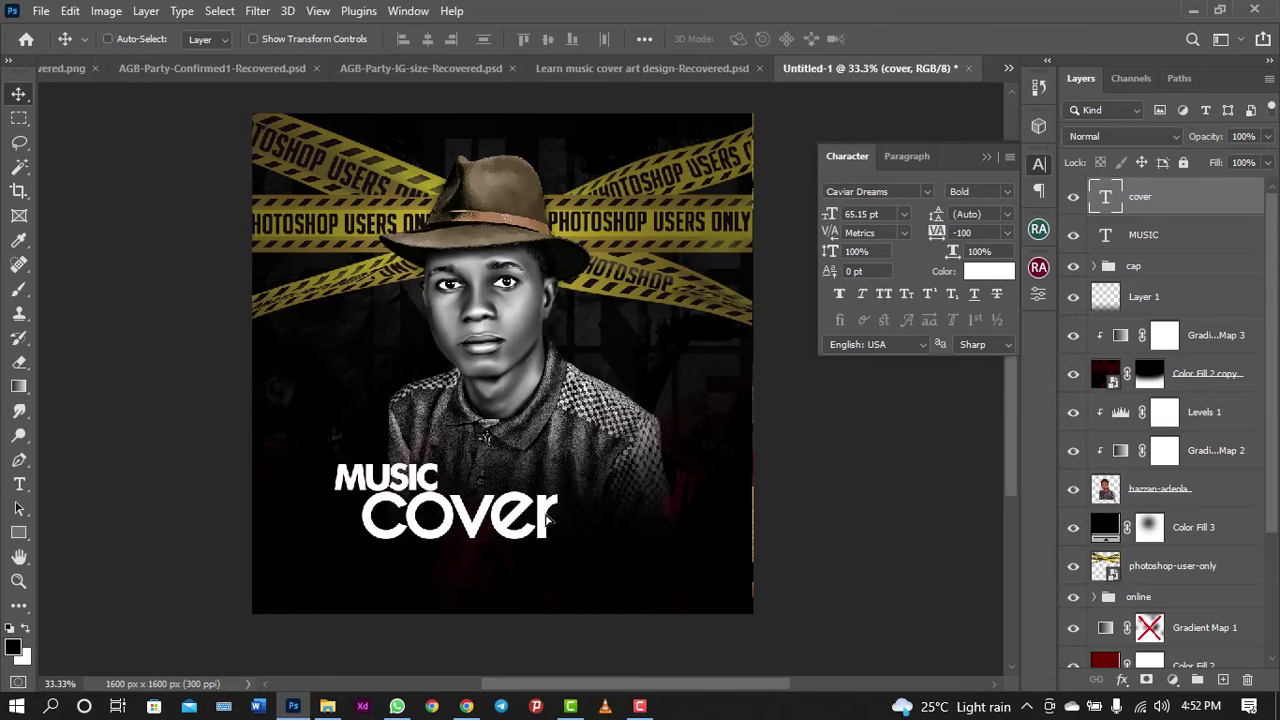
Step: Duplicate the Learn file's 'art' layer into Untitled-1 and return to the poster
click(599, 67)
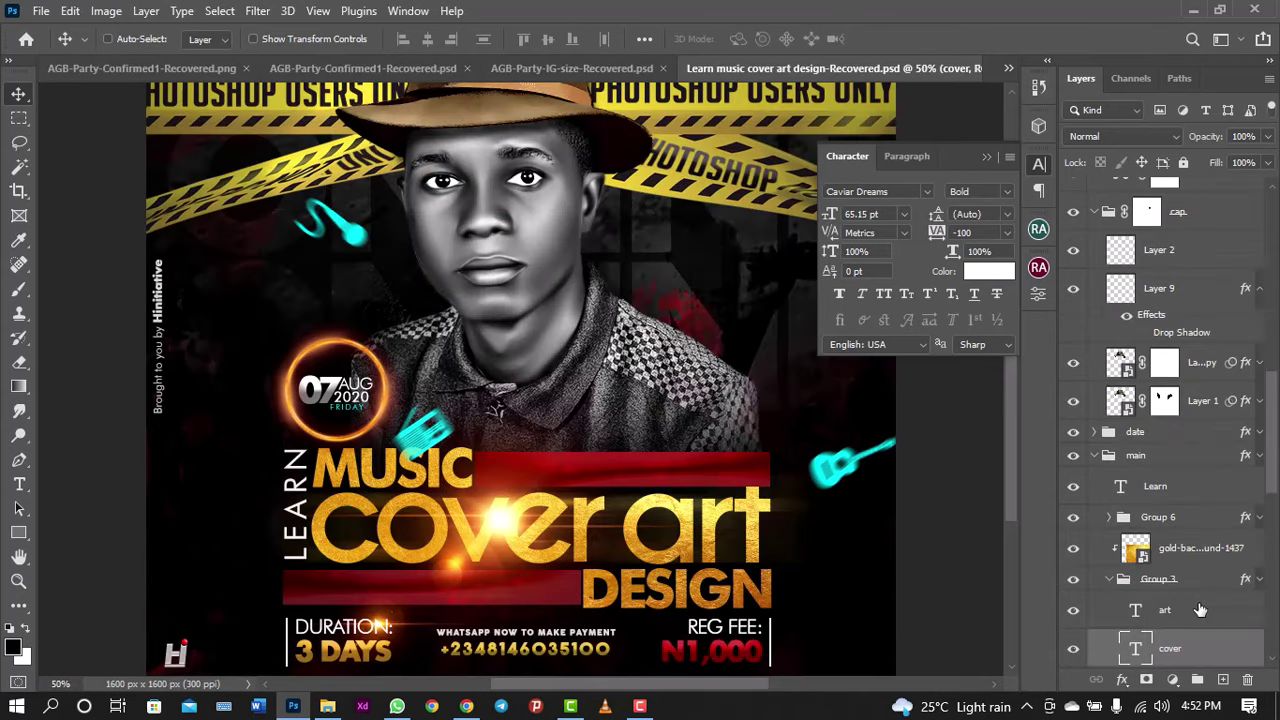
click(1200, 610)
key(shift+Left)
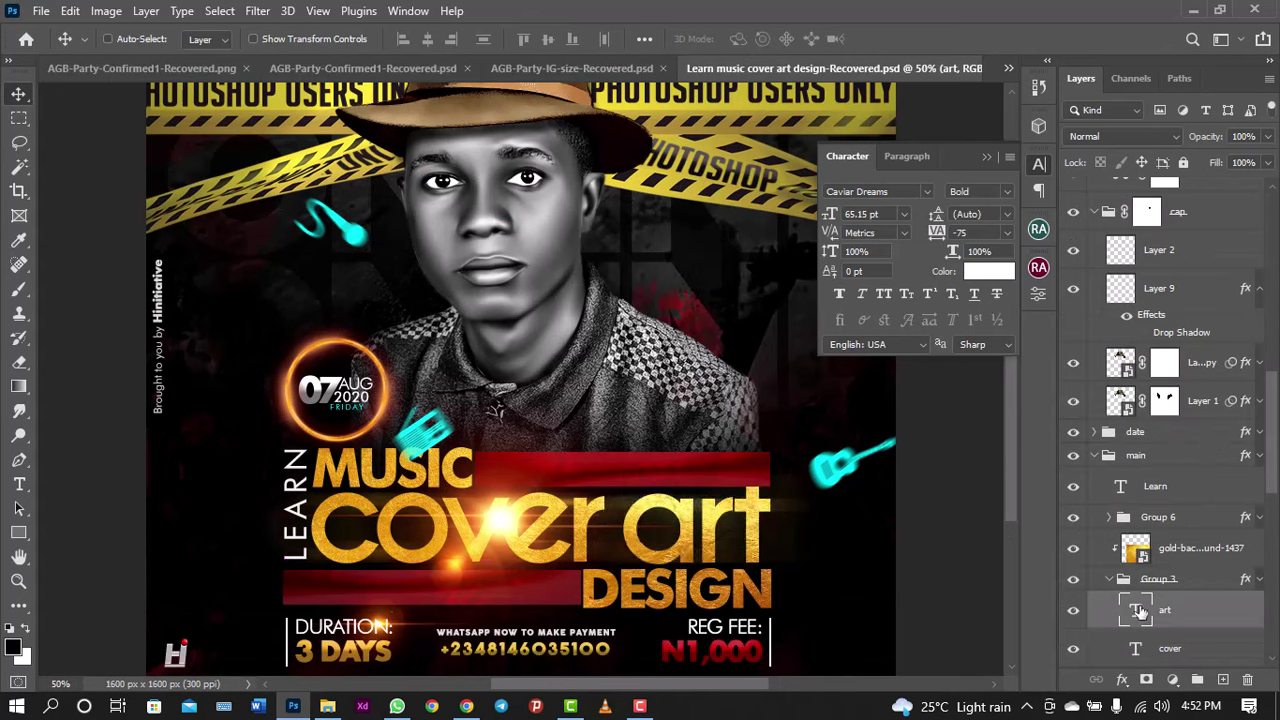
right_click(1180, 606)
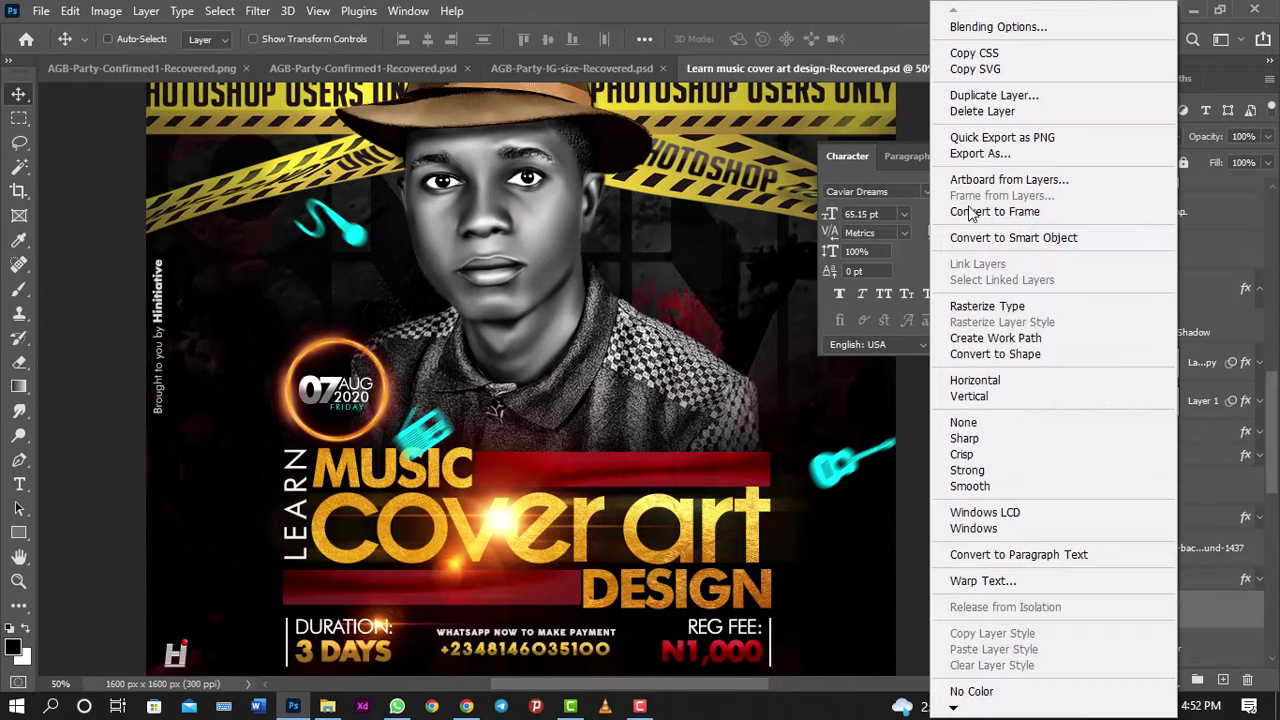
click(985, 95)
click(699, 250)
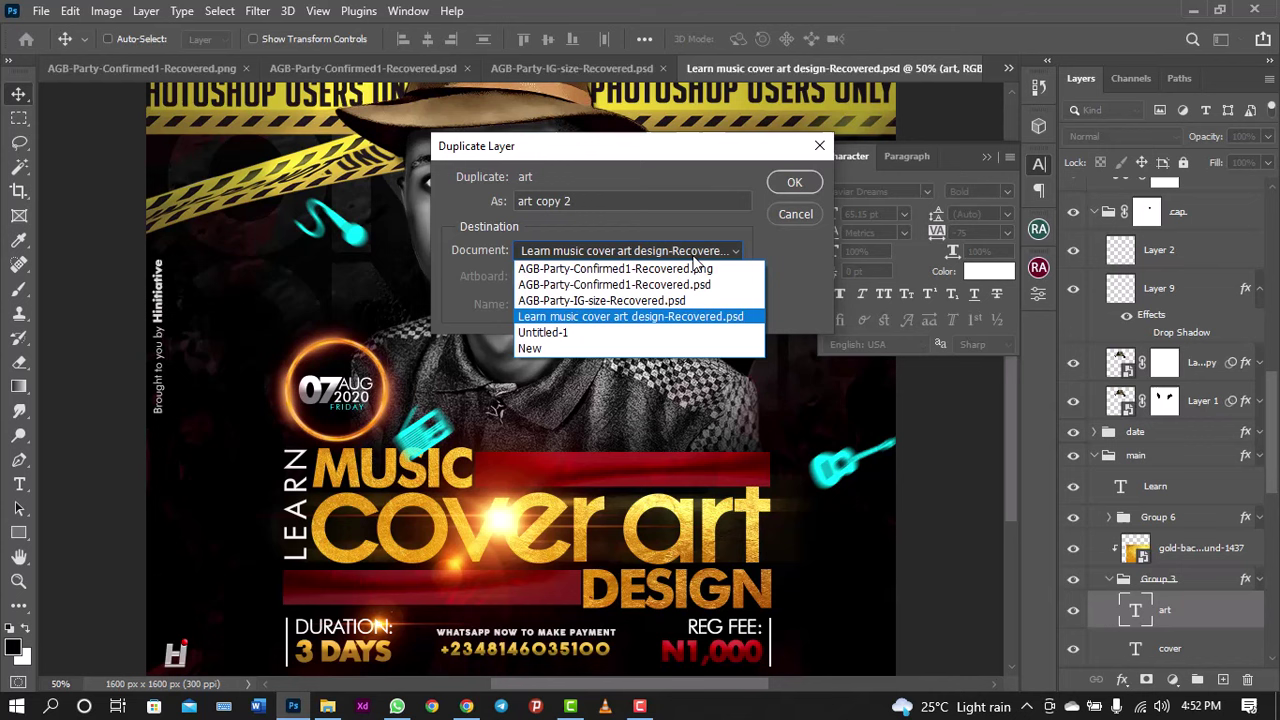
click(630, 332)
click(797, 181)
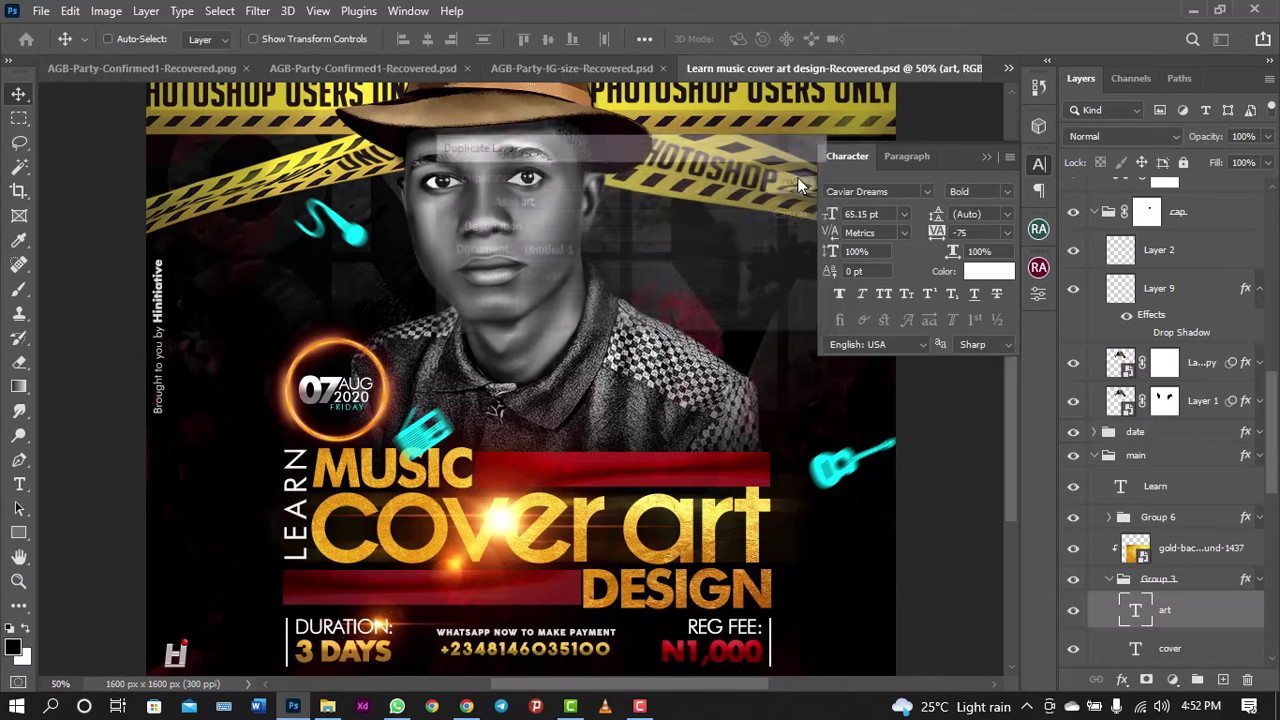
click(1008, 68)
click(889, 157)
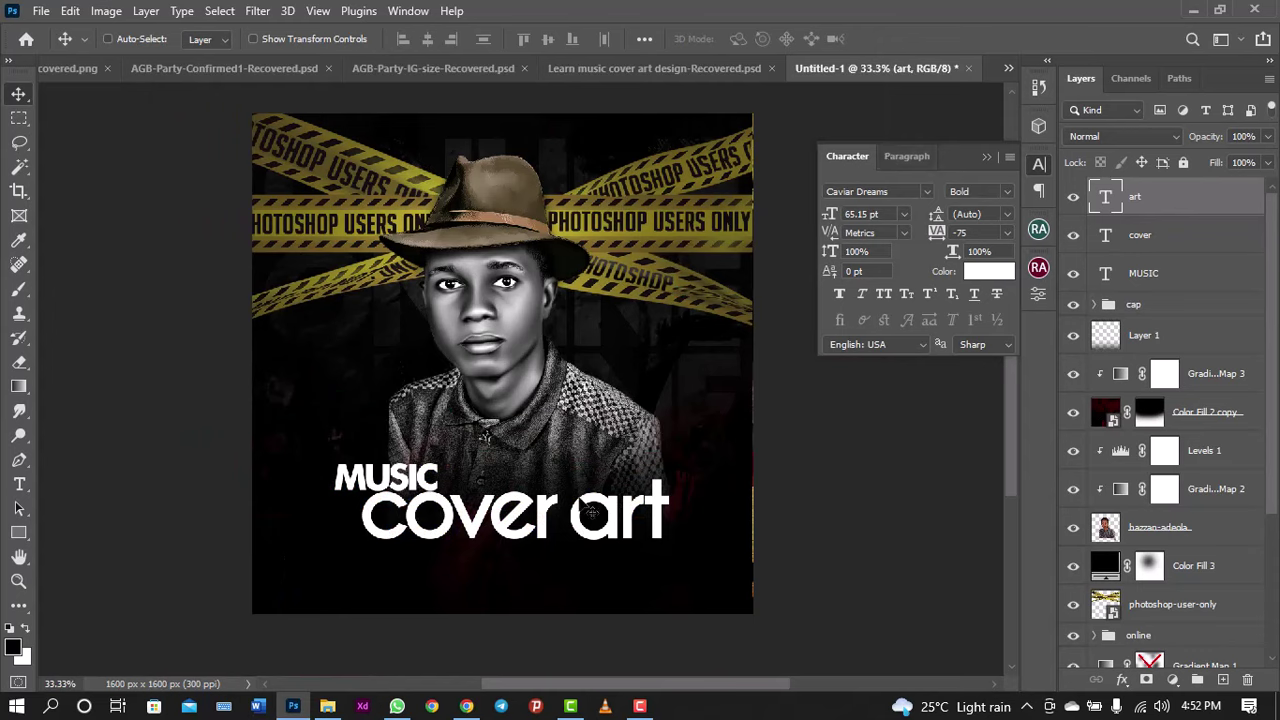
Step: Shift the MUSIC text slightly right, checking it against the reference design
click(1160, 273)
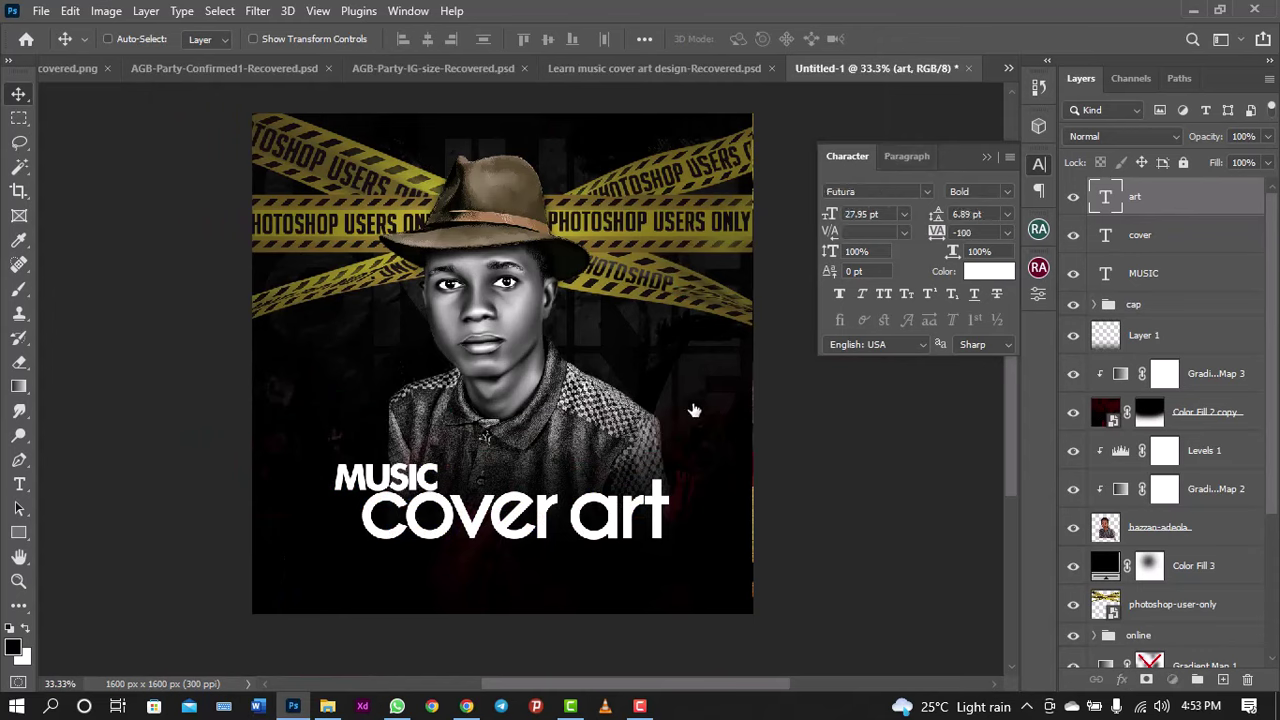
drag(452, 455, 477, 460)
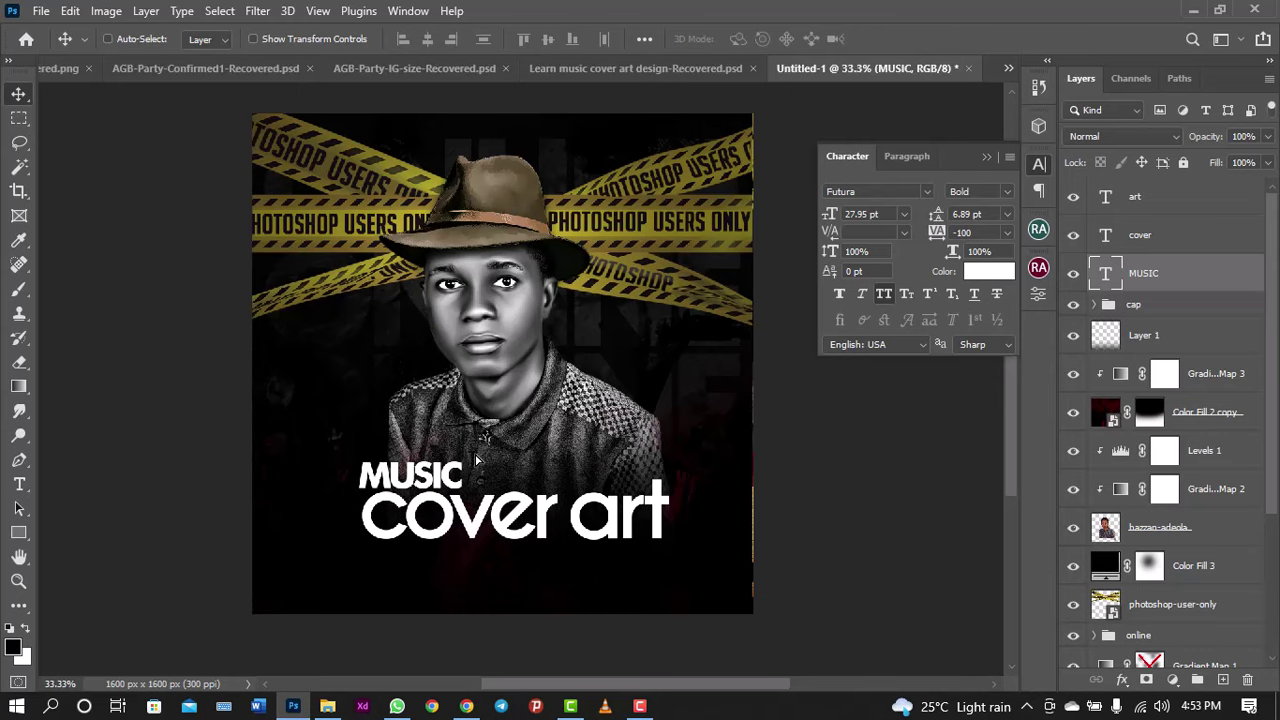
click(679, 72)
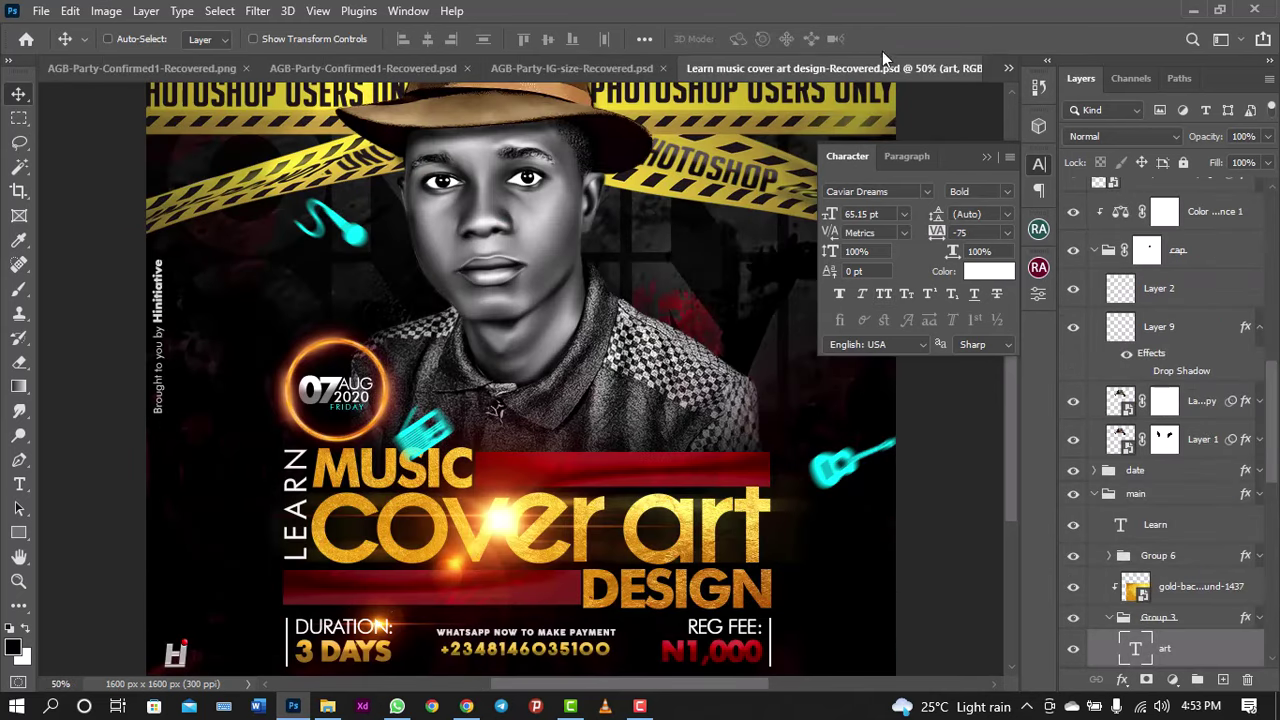
click(1008, 68)
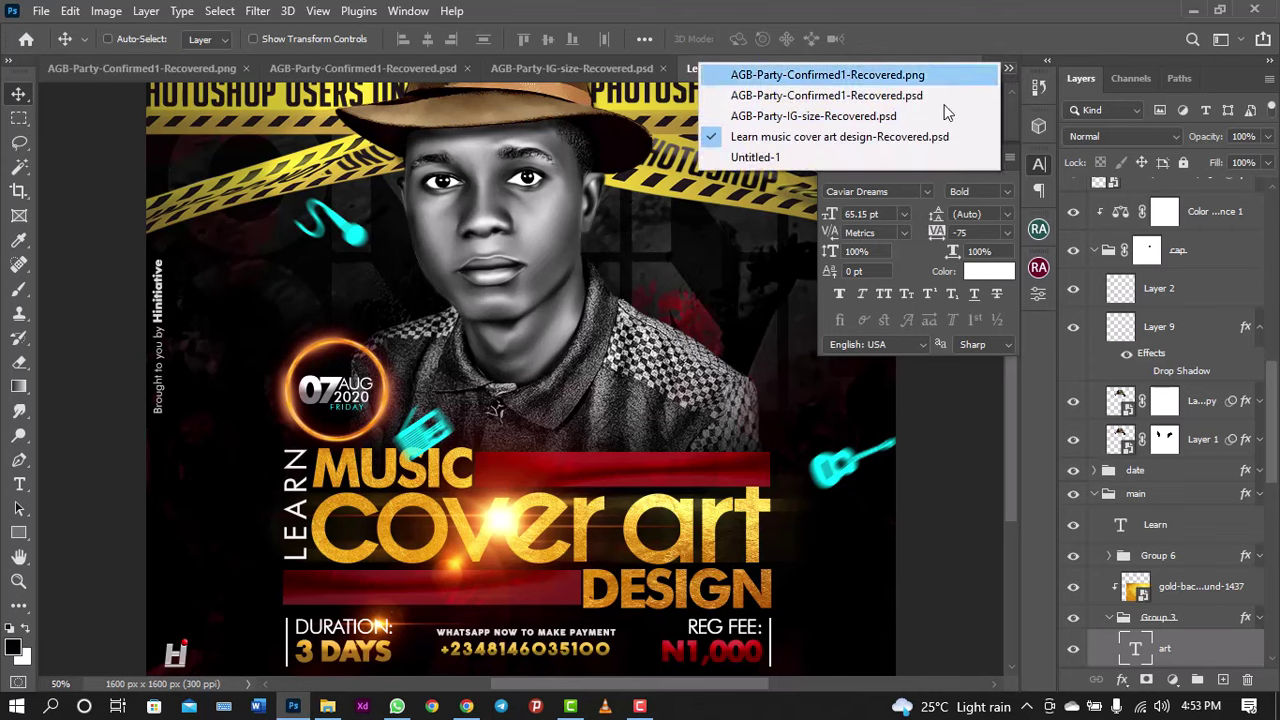
click(866, 161)
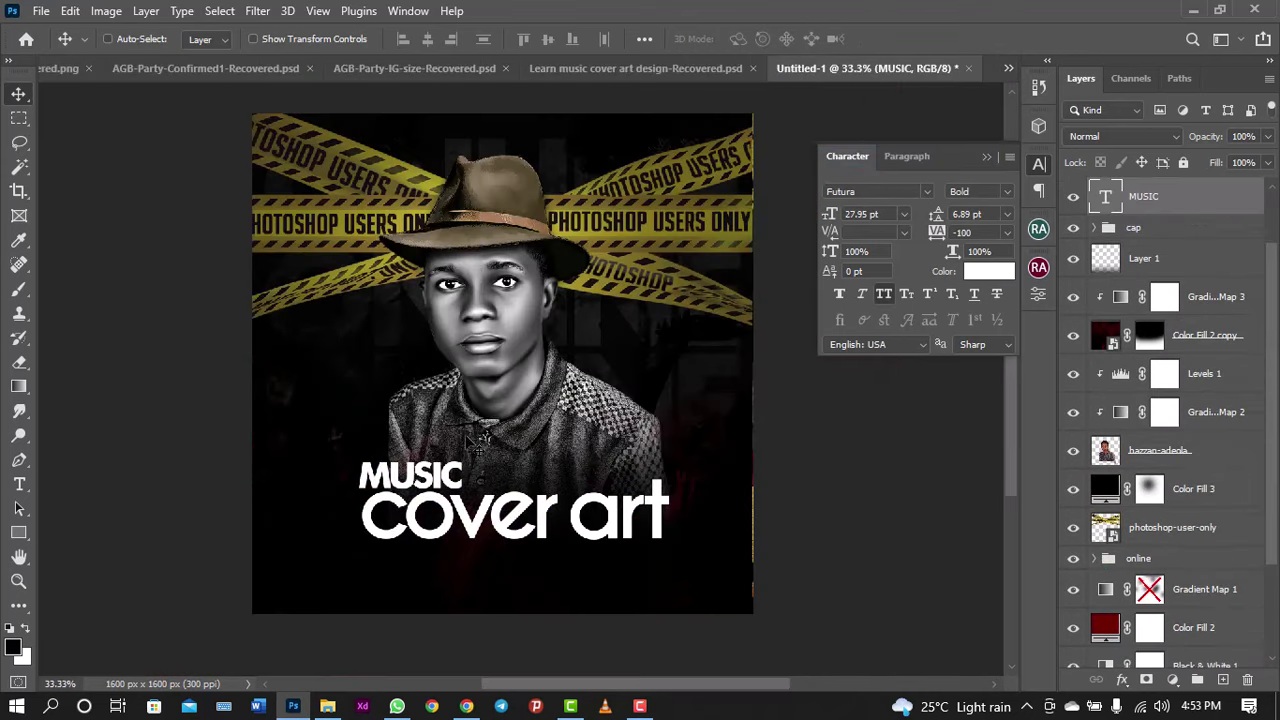
Step: Duplicate MUSIC below 'cover art', retype it as DESIGN, and right-align it
mouse_move(455, 478)
mouse_down()
mouse_move(533, 551)
mouse_move(655, 553)
mouse_up()
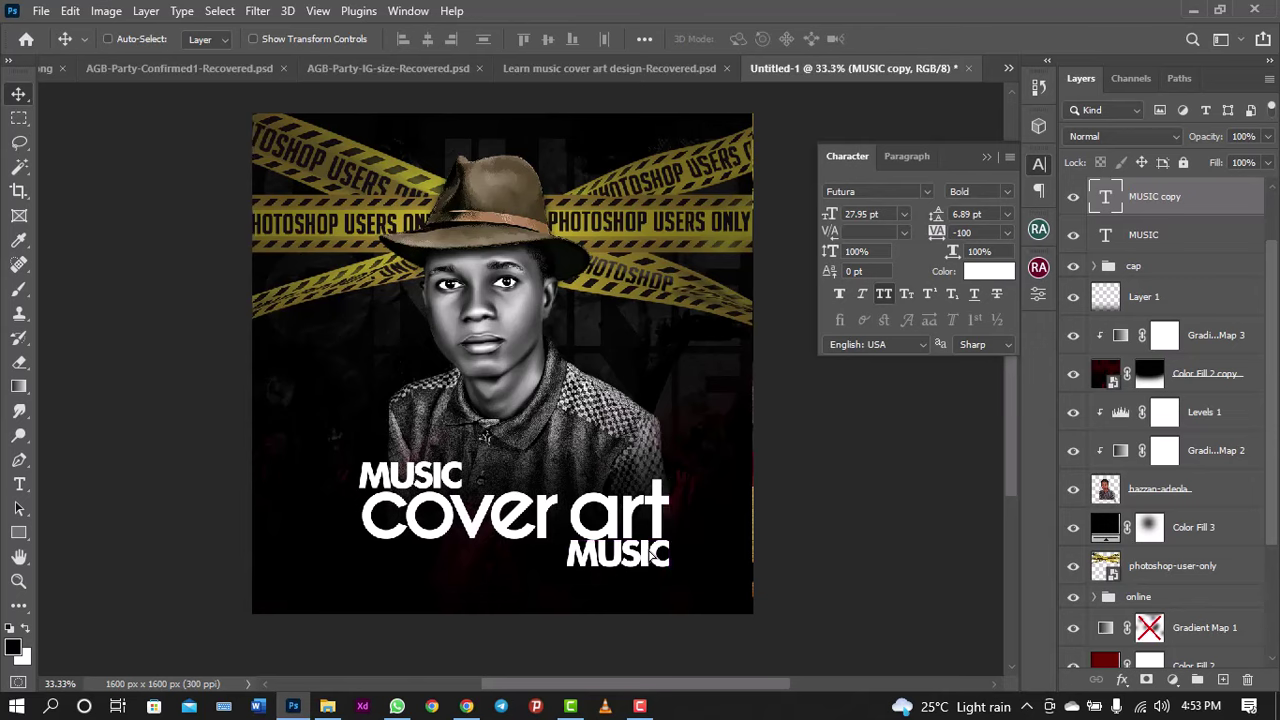
key(t)
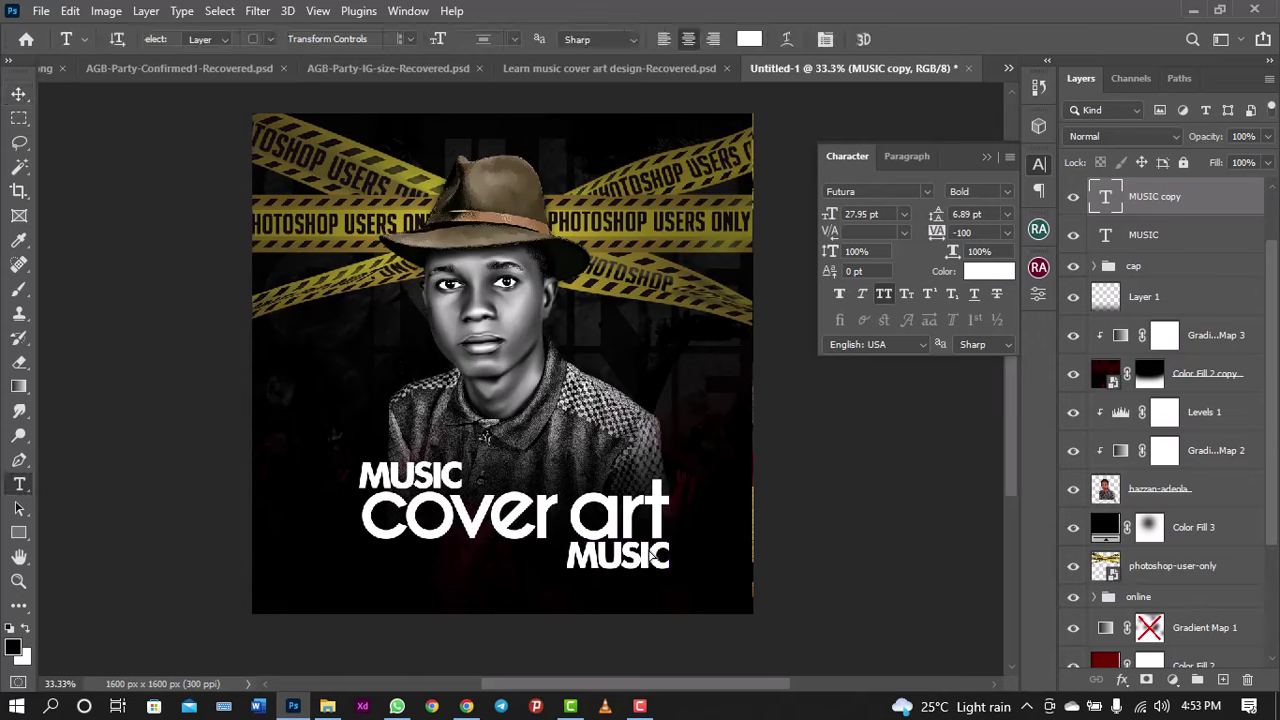
double_click(568, 560)
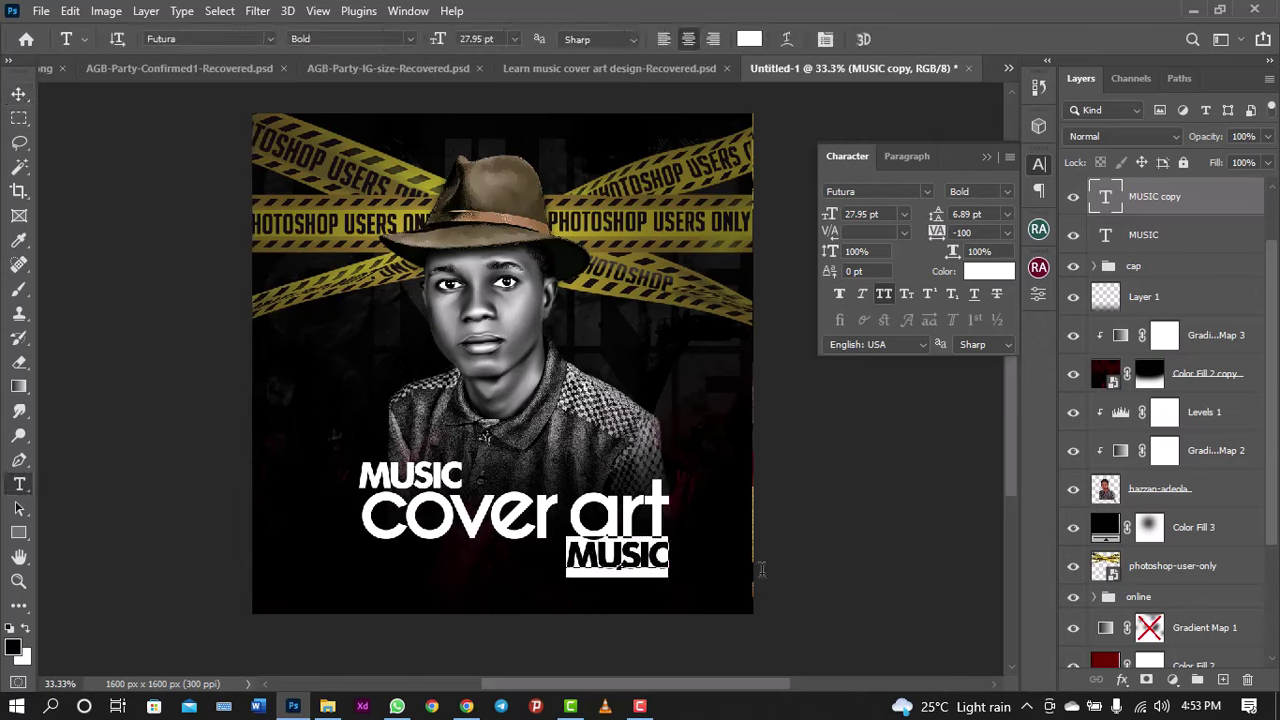
text(DES)
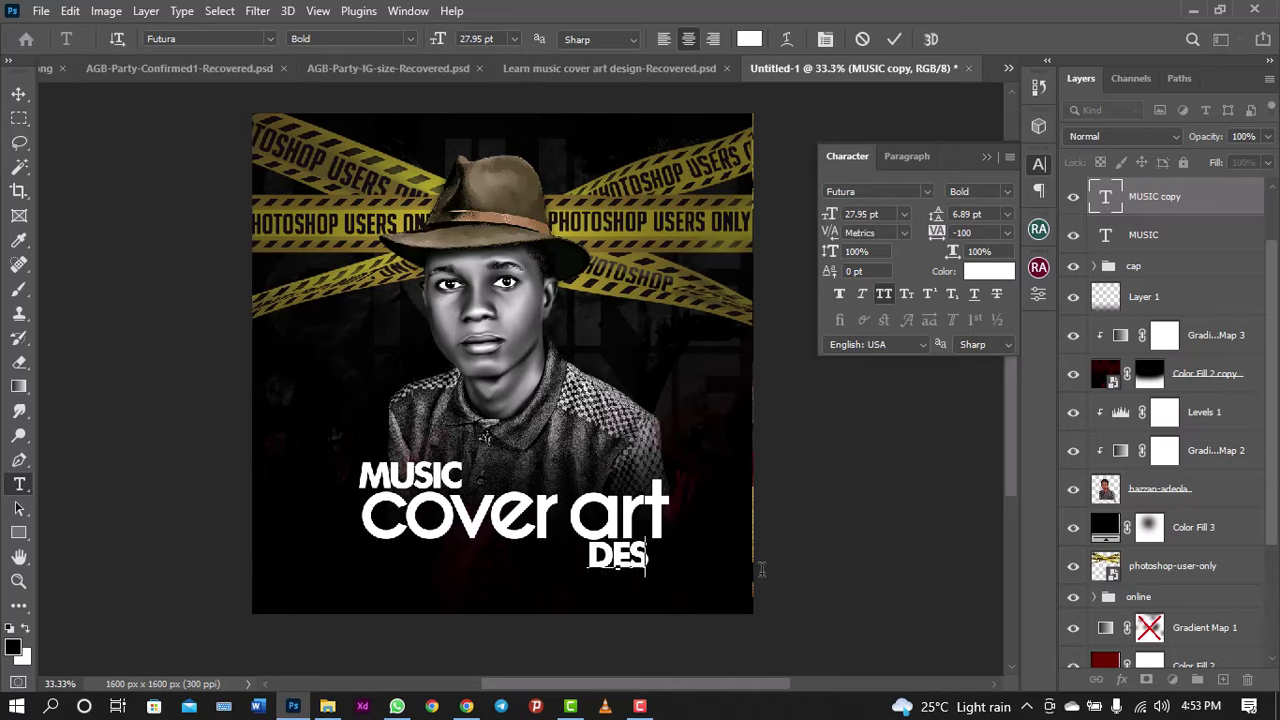
text(IGN)
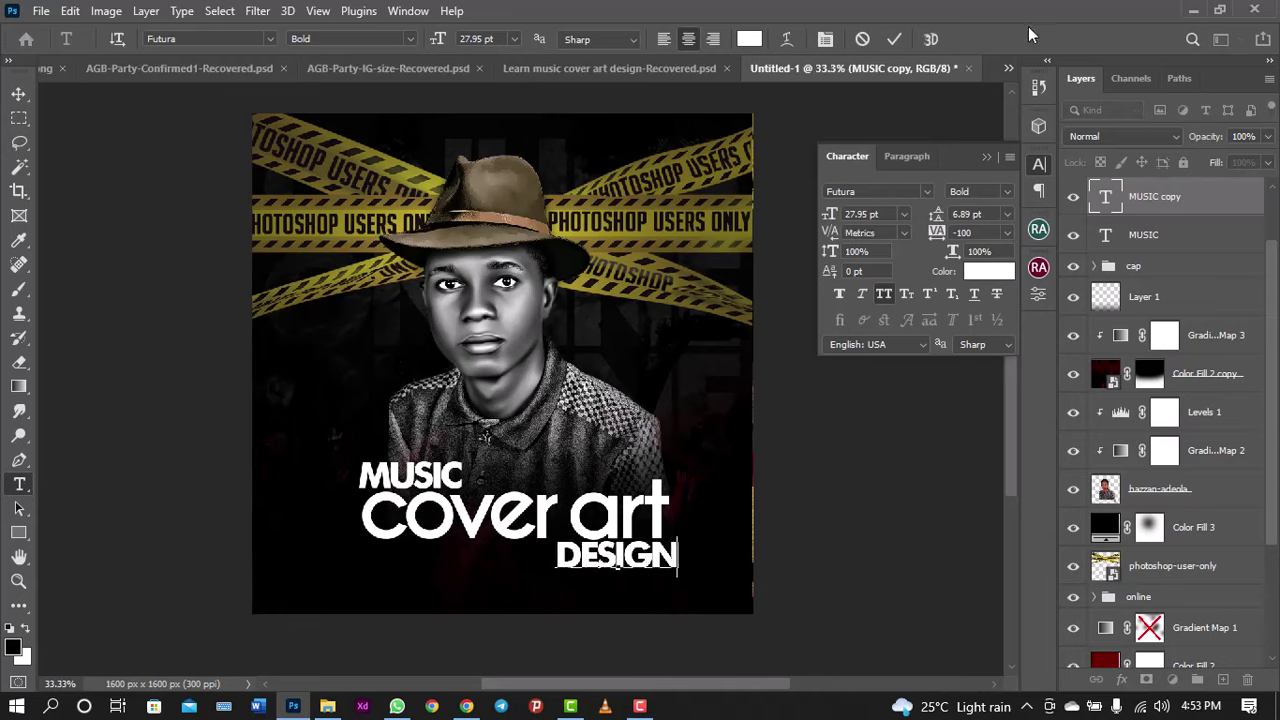
click(893, 40)
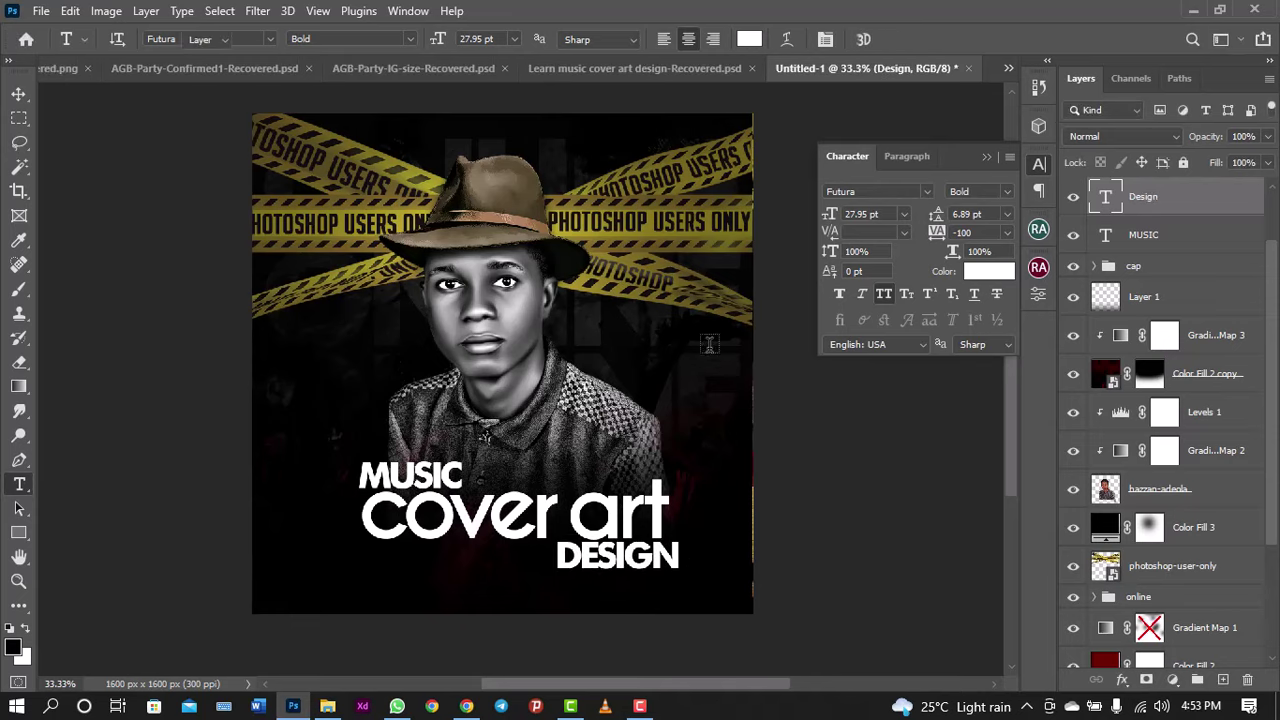
key(v)
key(shift+Left)
key(shift+Left)
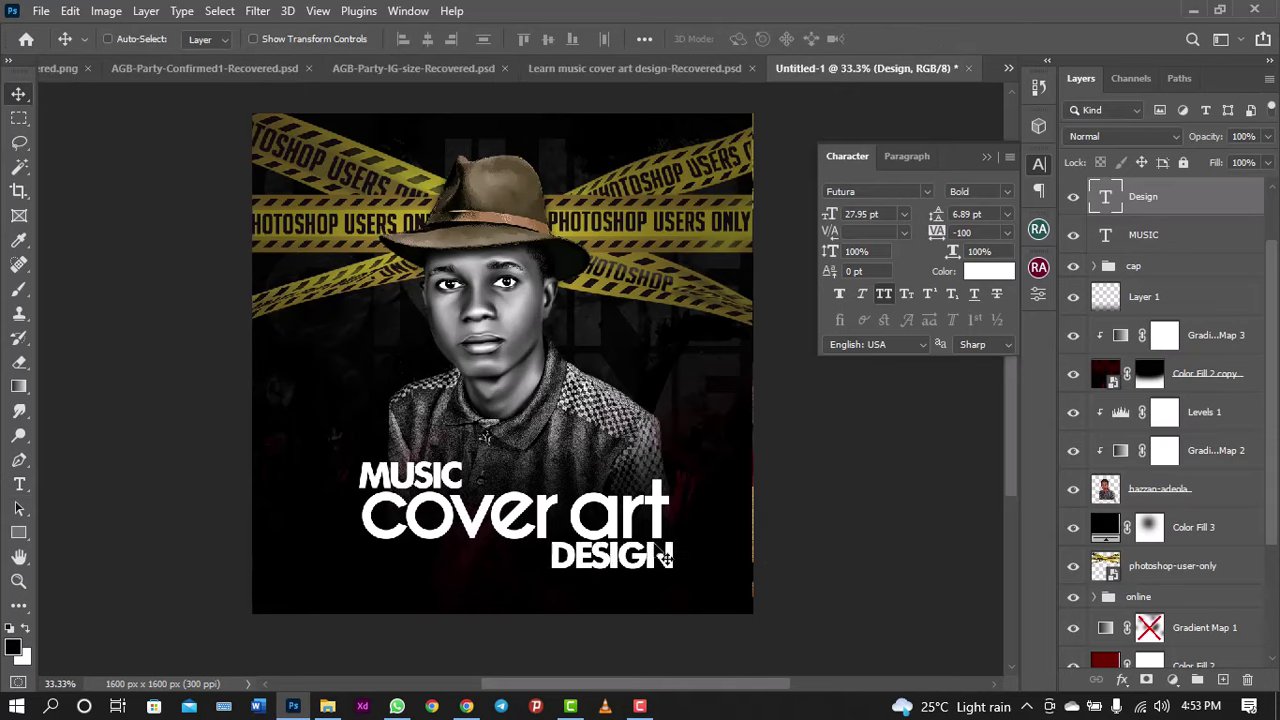
key(shift+Left)
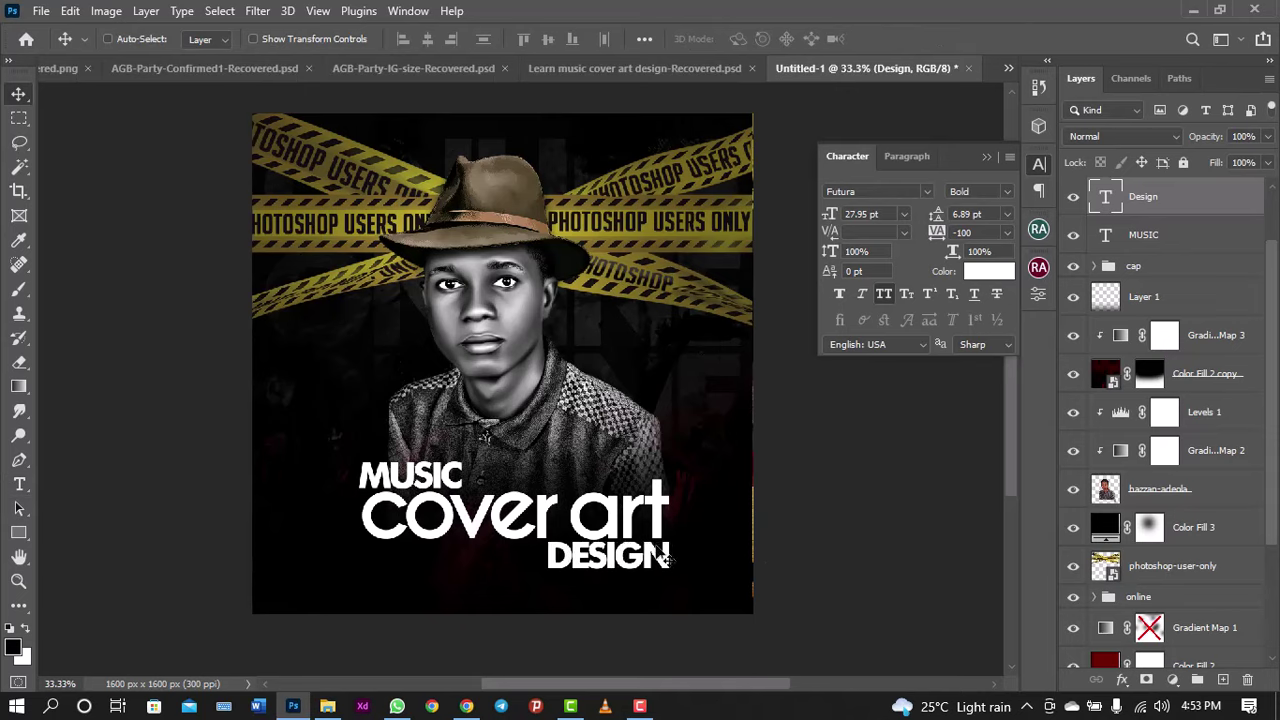
drag(664, 558, 672, 563)
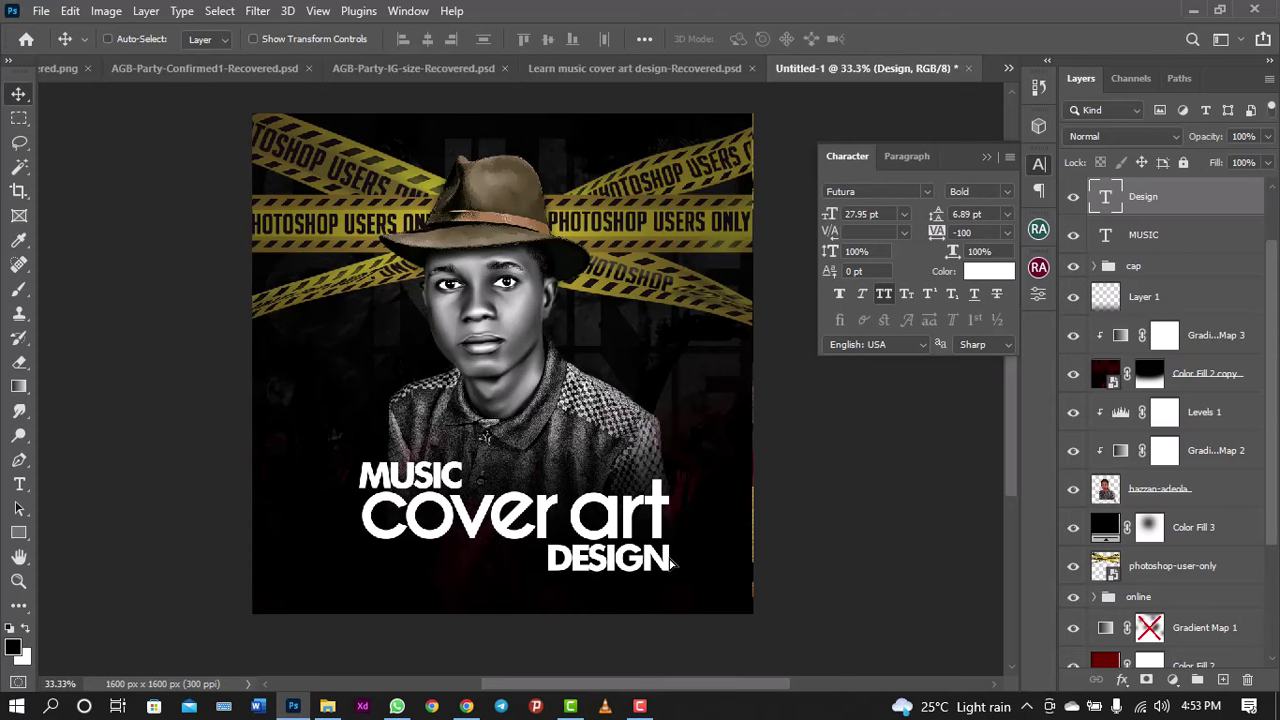
Step: Compare the title layout with the reference design, then return to Untitled-1
key(ctrl+minus)
key(ctrl+plus)
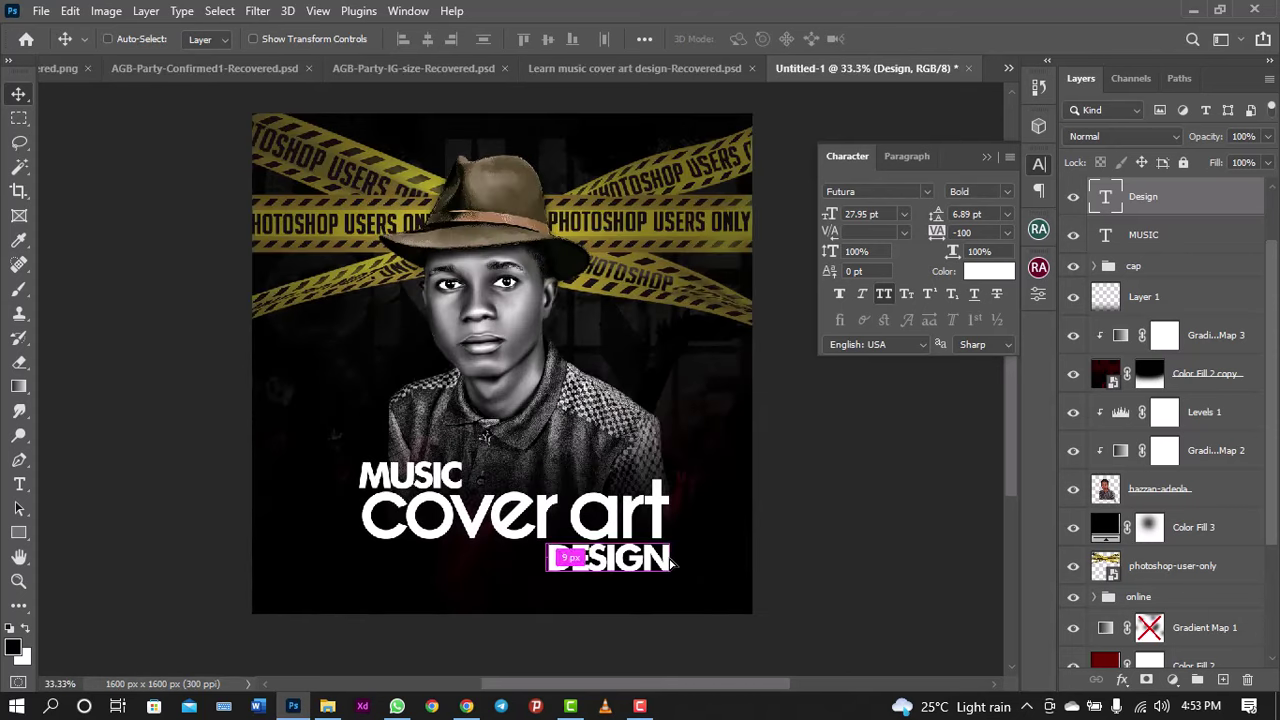
click(678, 70)
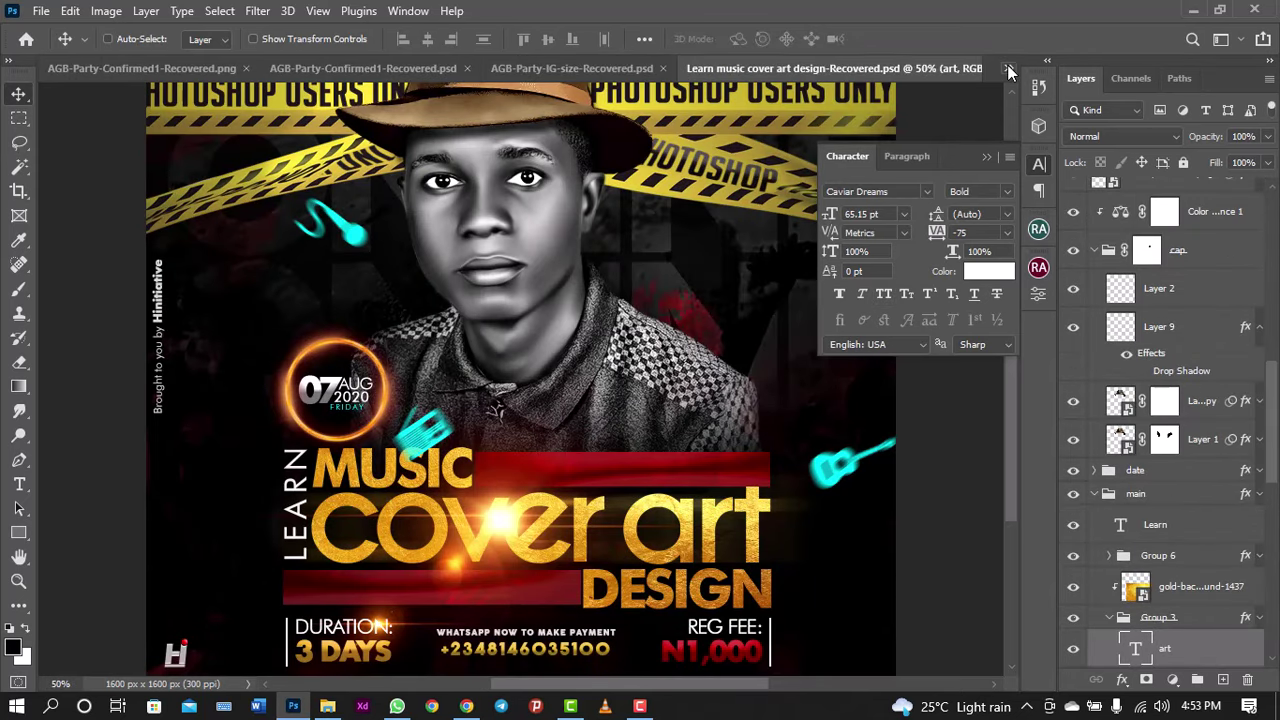
click(1008, 70)
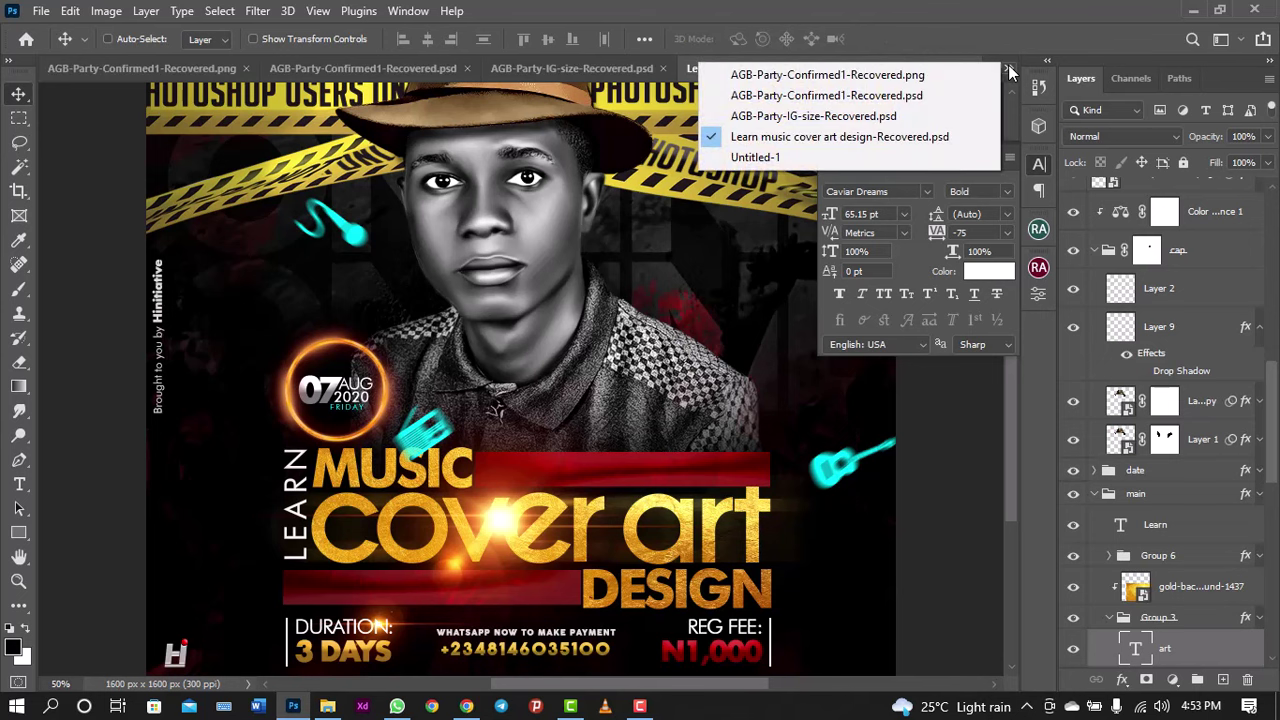
click(906, 156)
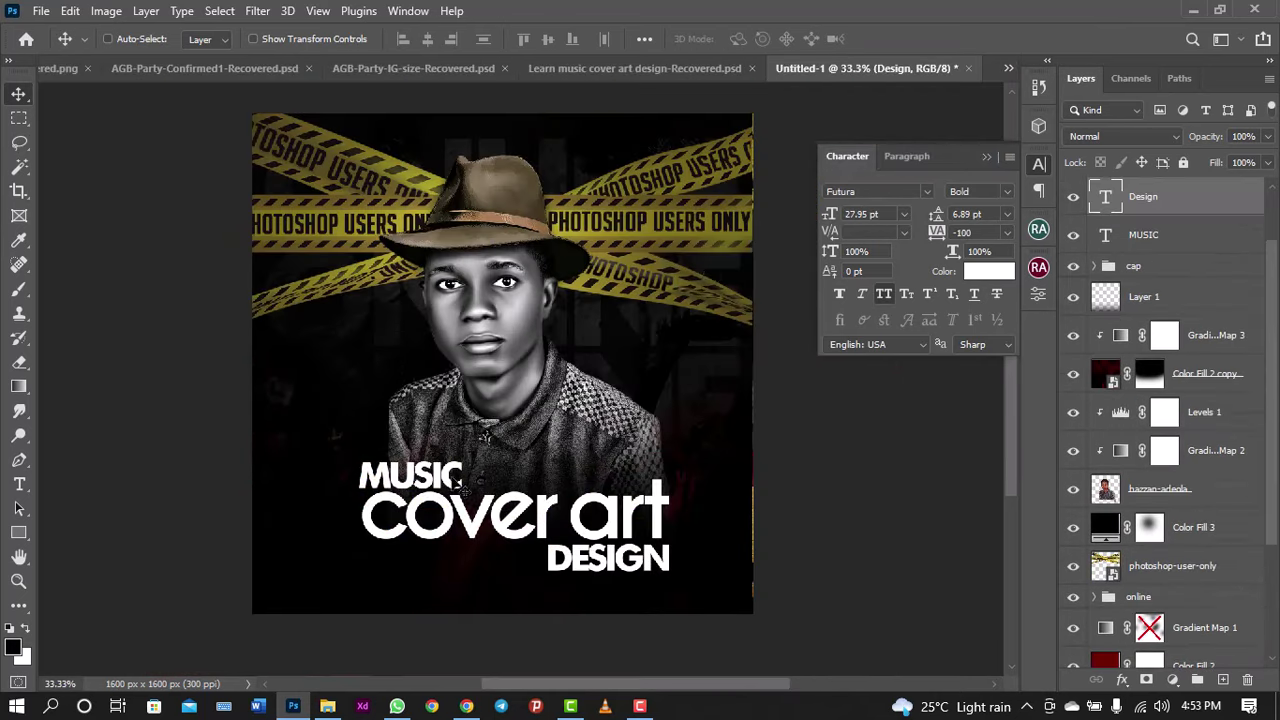
click(19, 485)
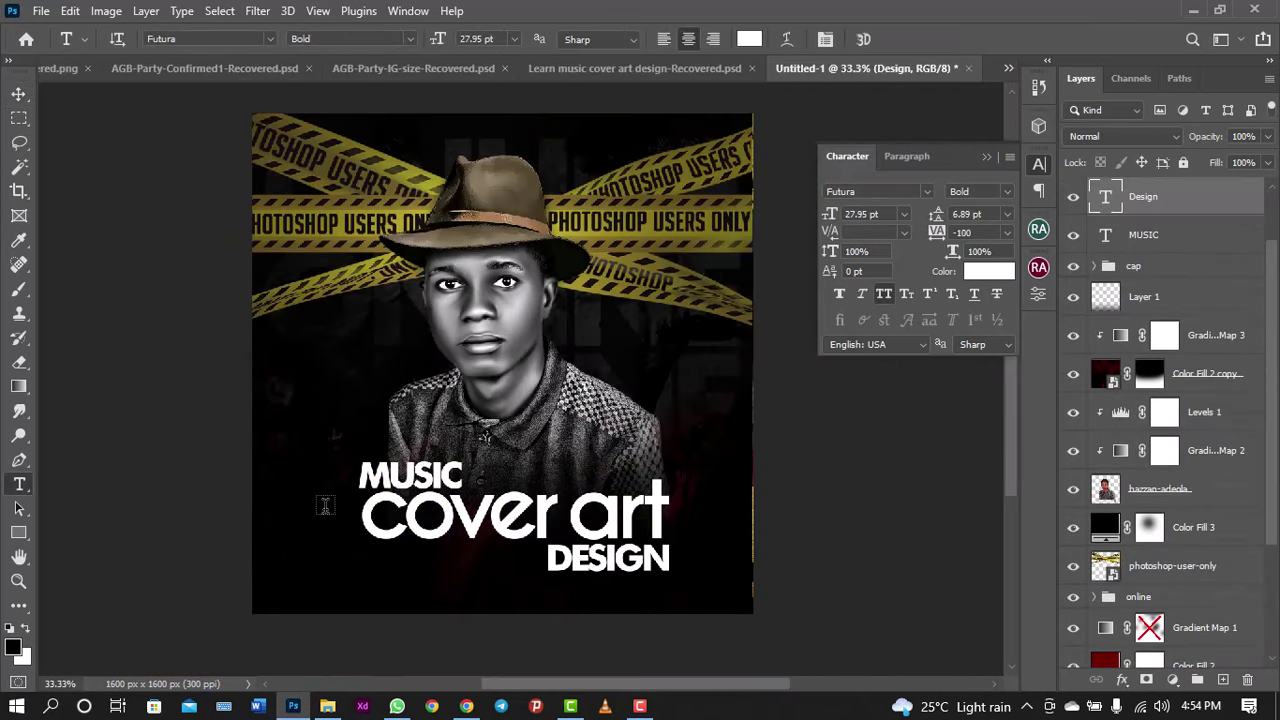
Step: Type LEARN on the poster and set it in Futura Bk BT Book
click(331, 505)
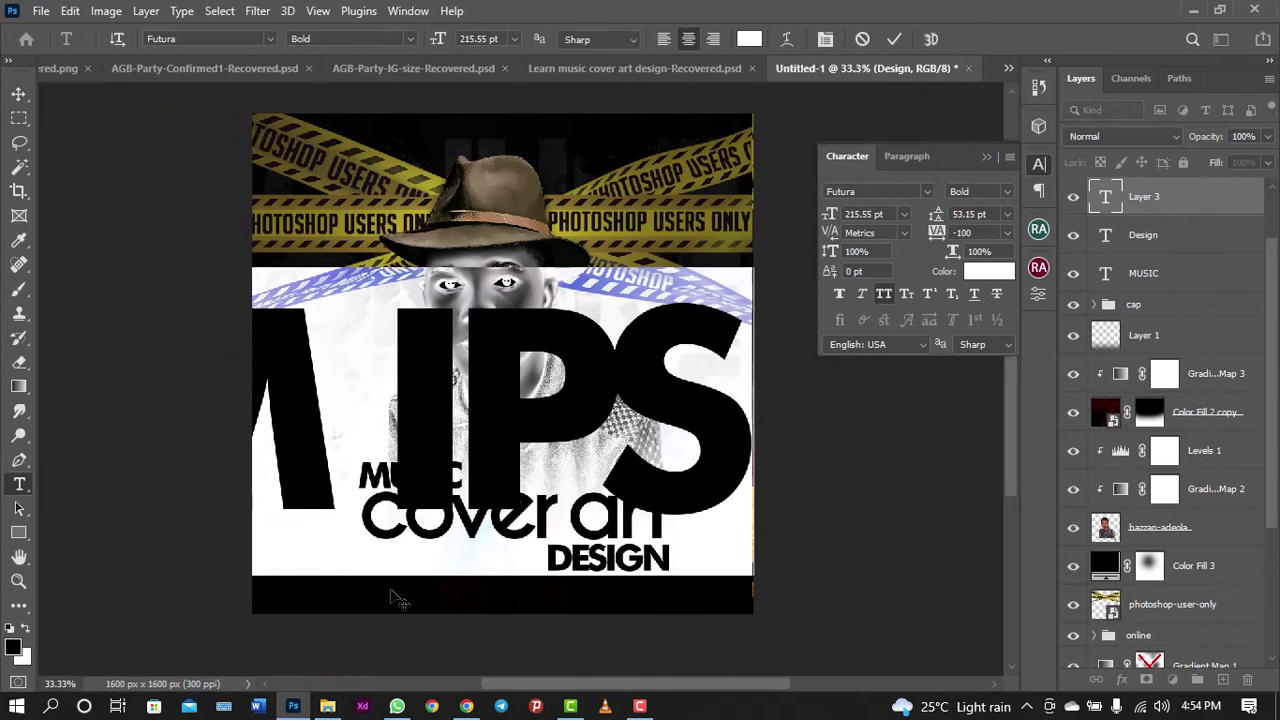
text(L)
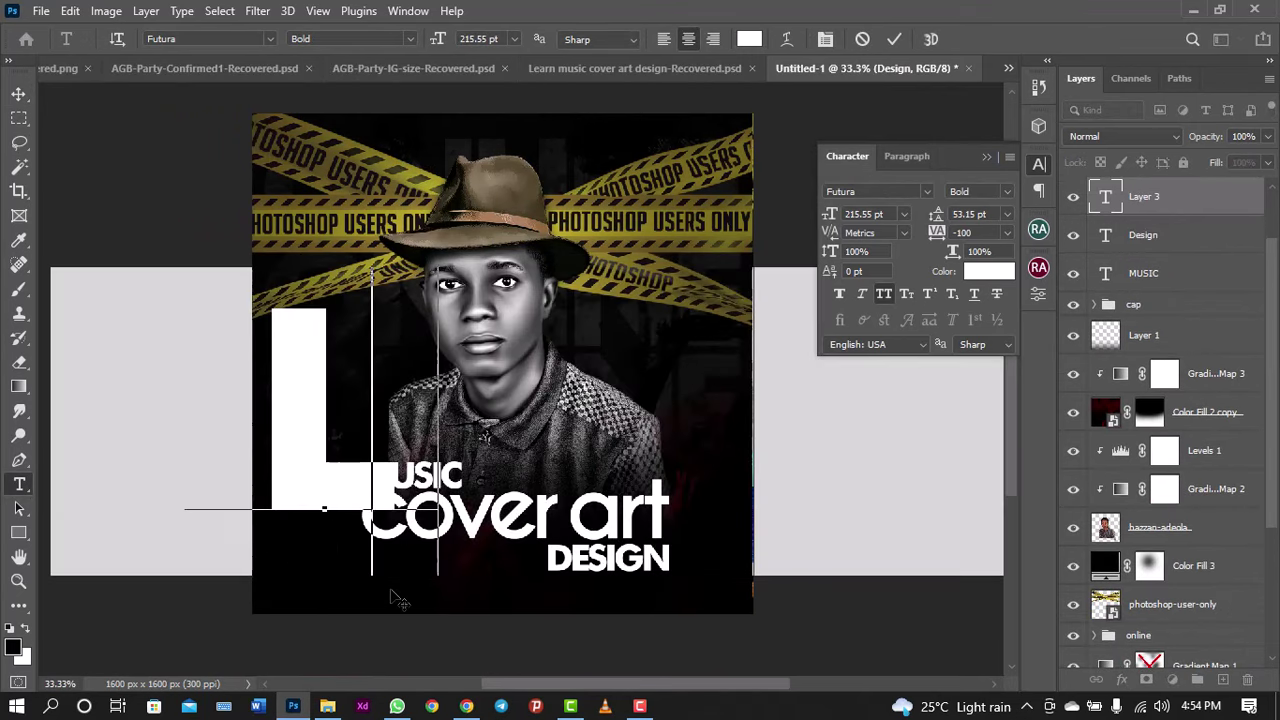
text(EARN)
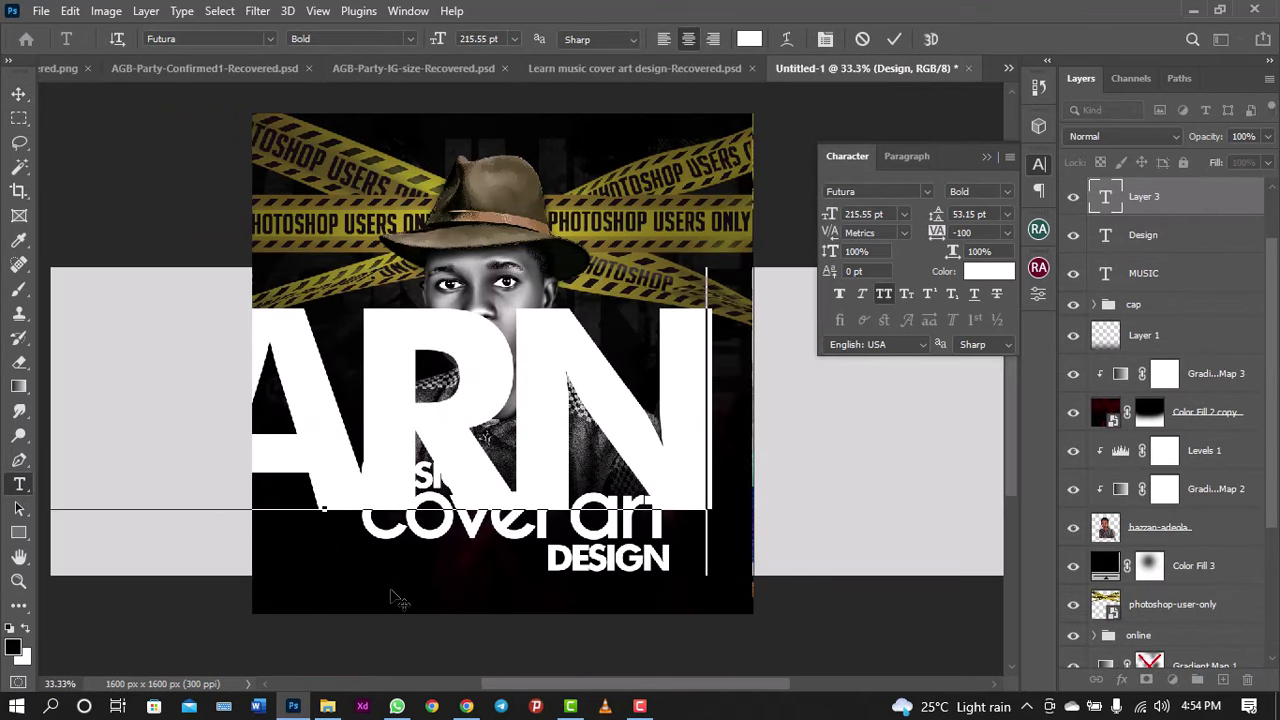
click(893, 41)
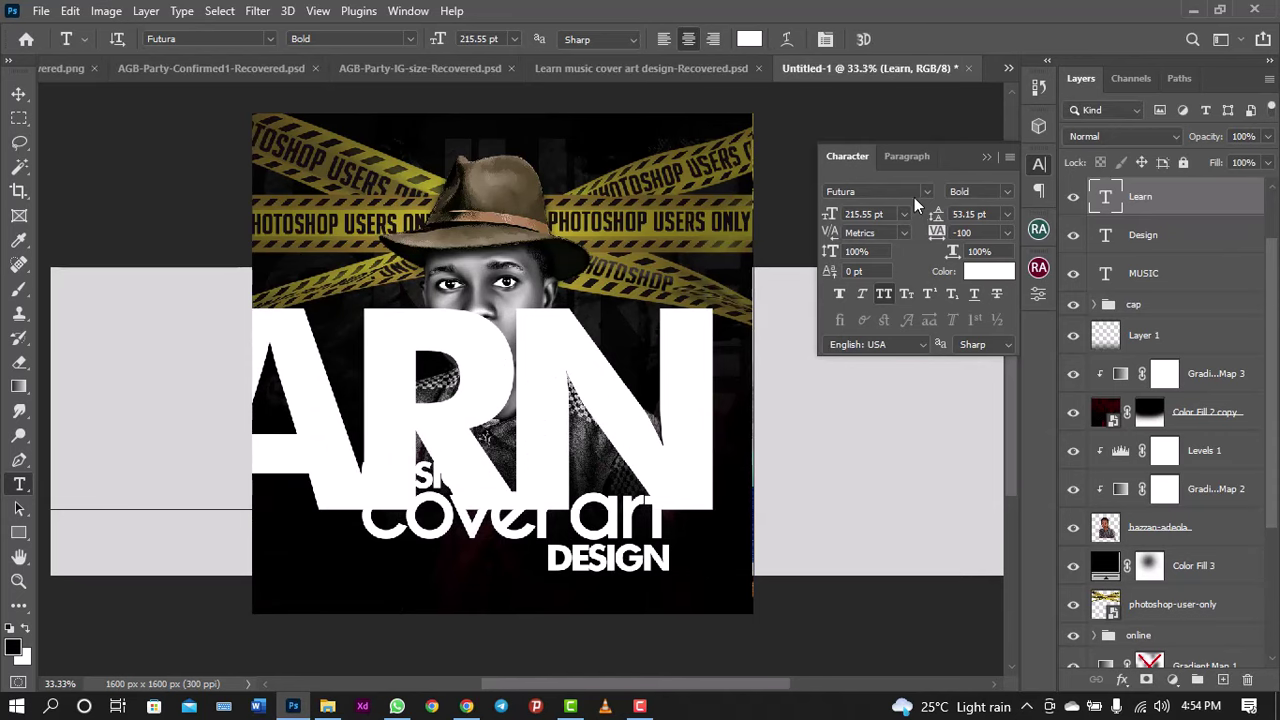
click(870, 191)
text(fu)
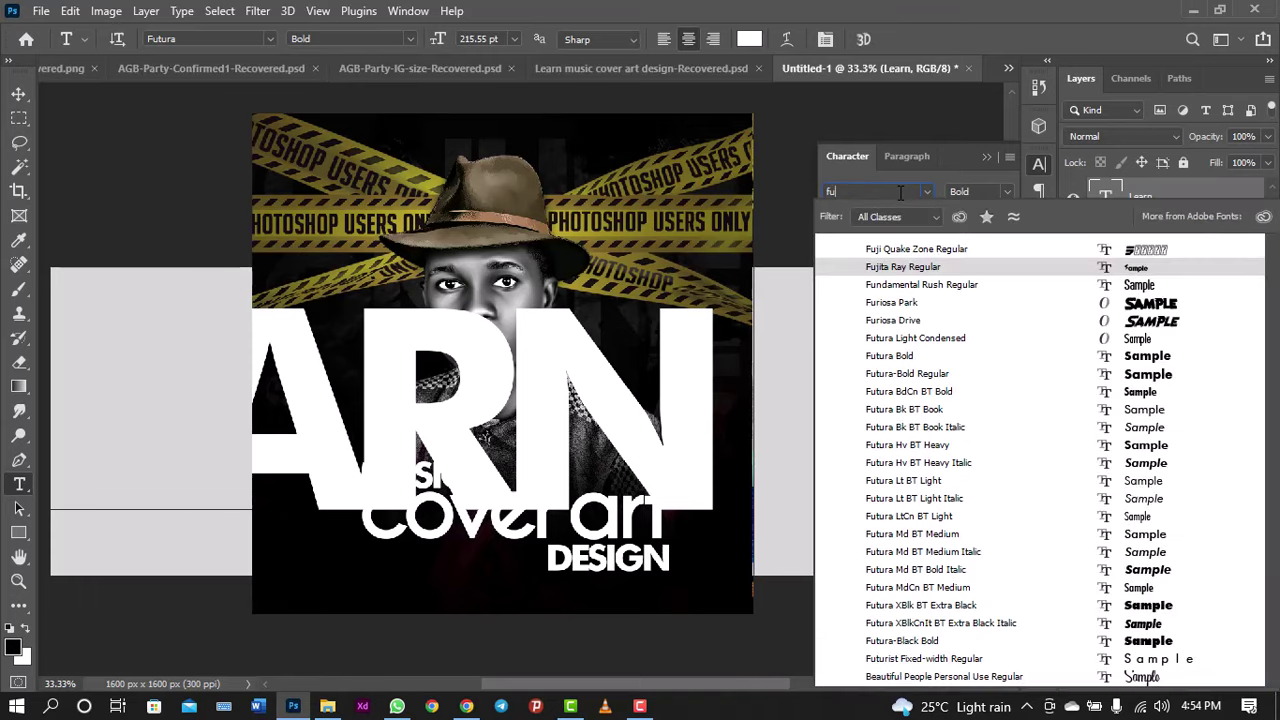
text(tura)
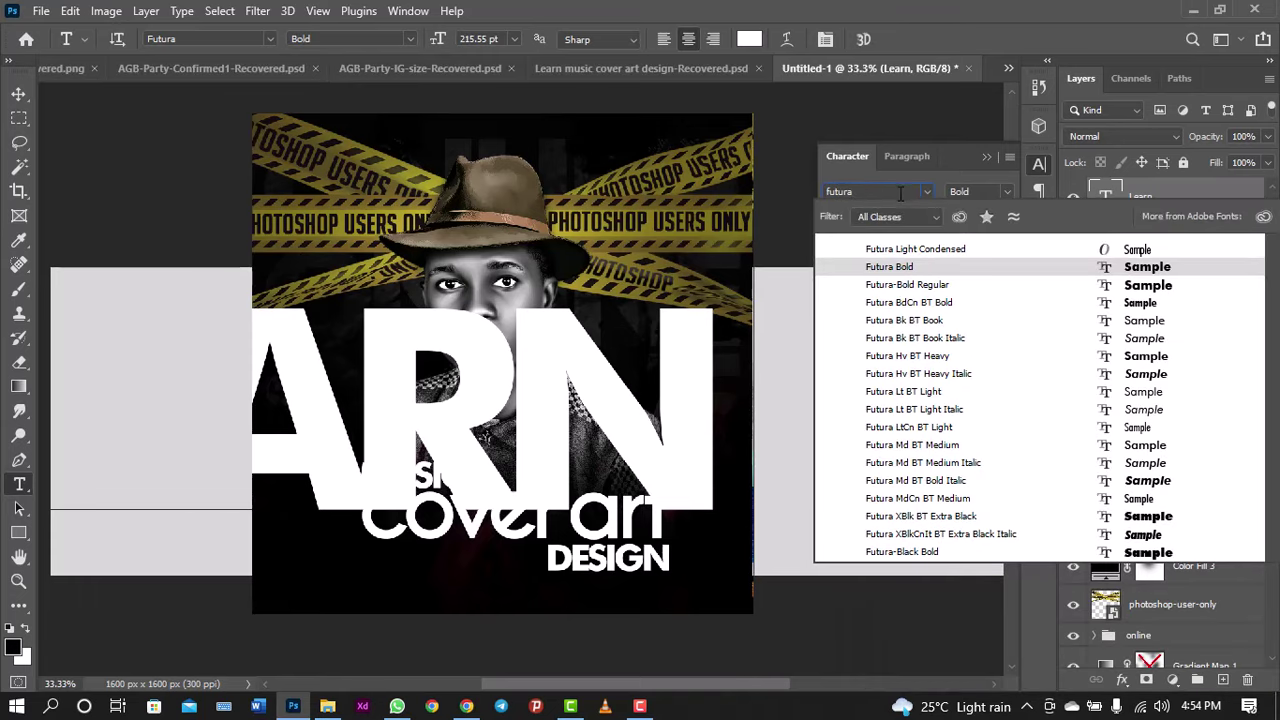
click(928, 322)
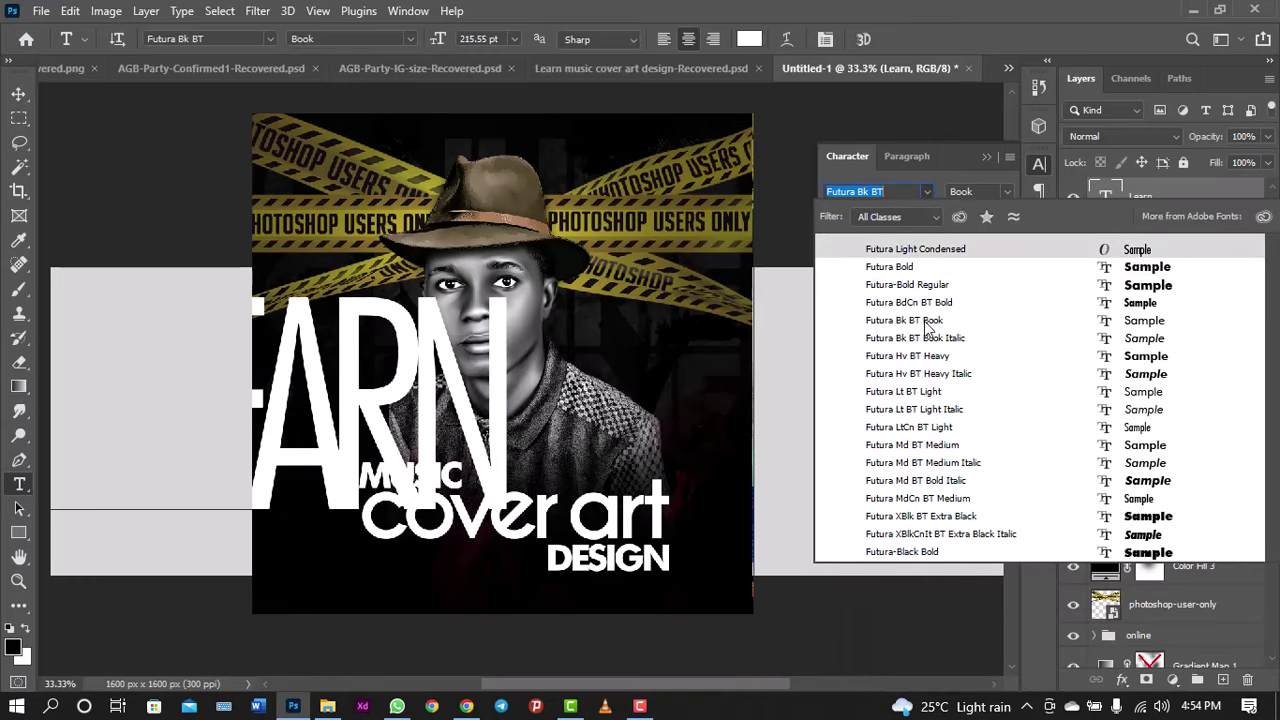
click(928, 322)
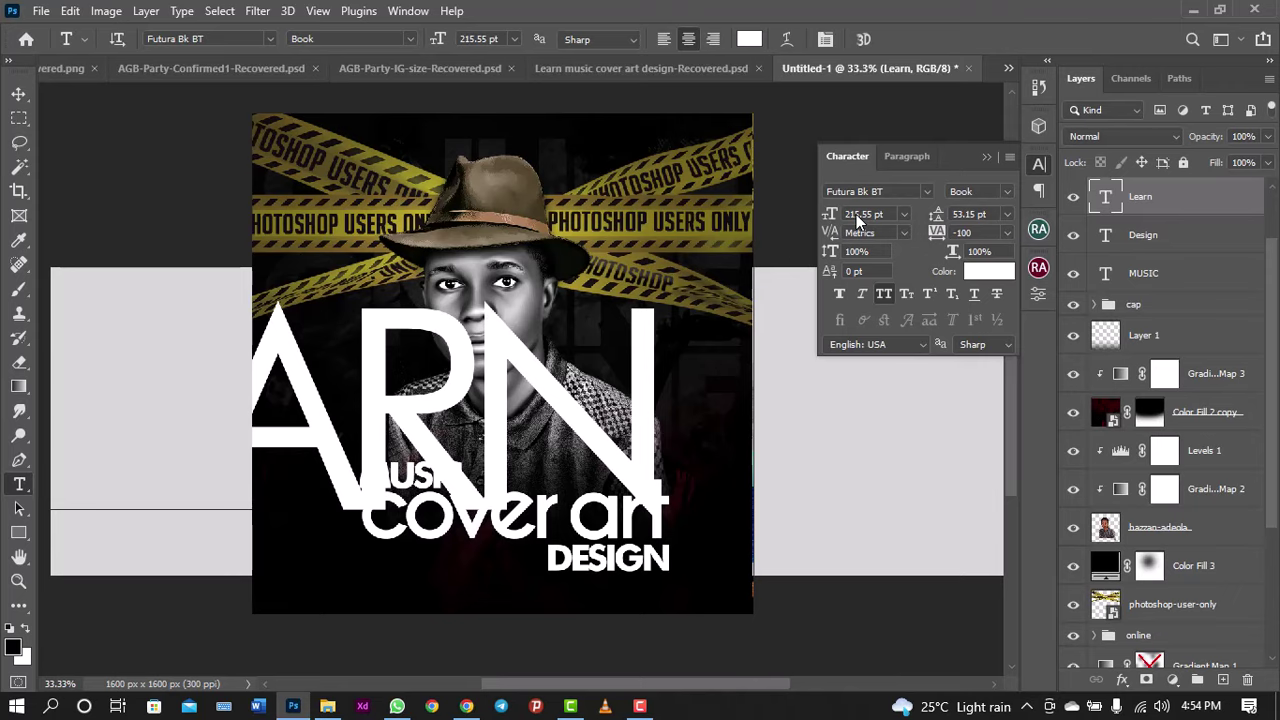
Step: Change the LEARN layer's font size to 15.77 pt and close the Character panel
double_click(862, 214)
text(1)
key(Return)
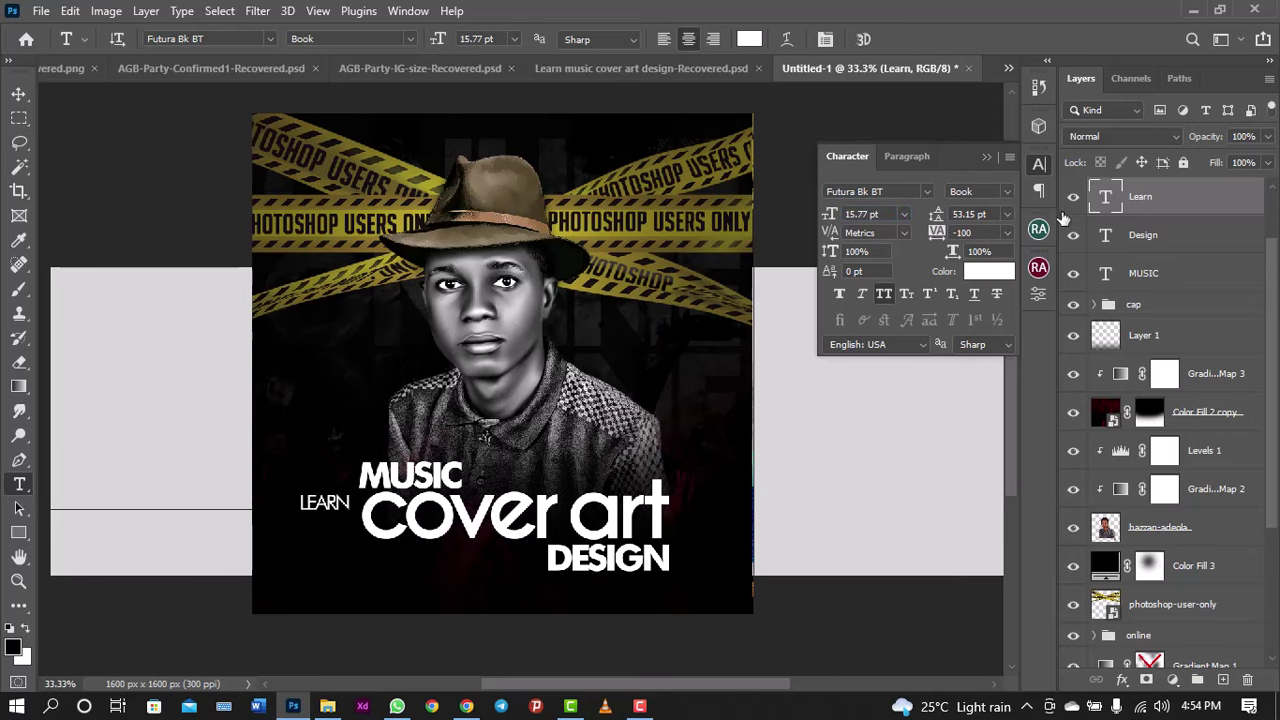
click(1040, 166)
Step: Rotate the LEARN text 90° counter-clockwise, undoing an accidental vertical flip
key(ctrl+t)
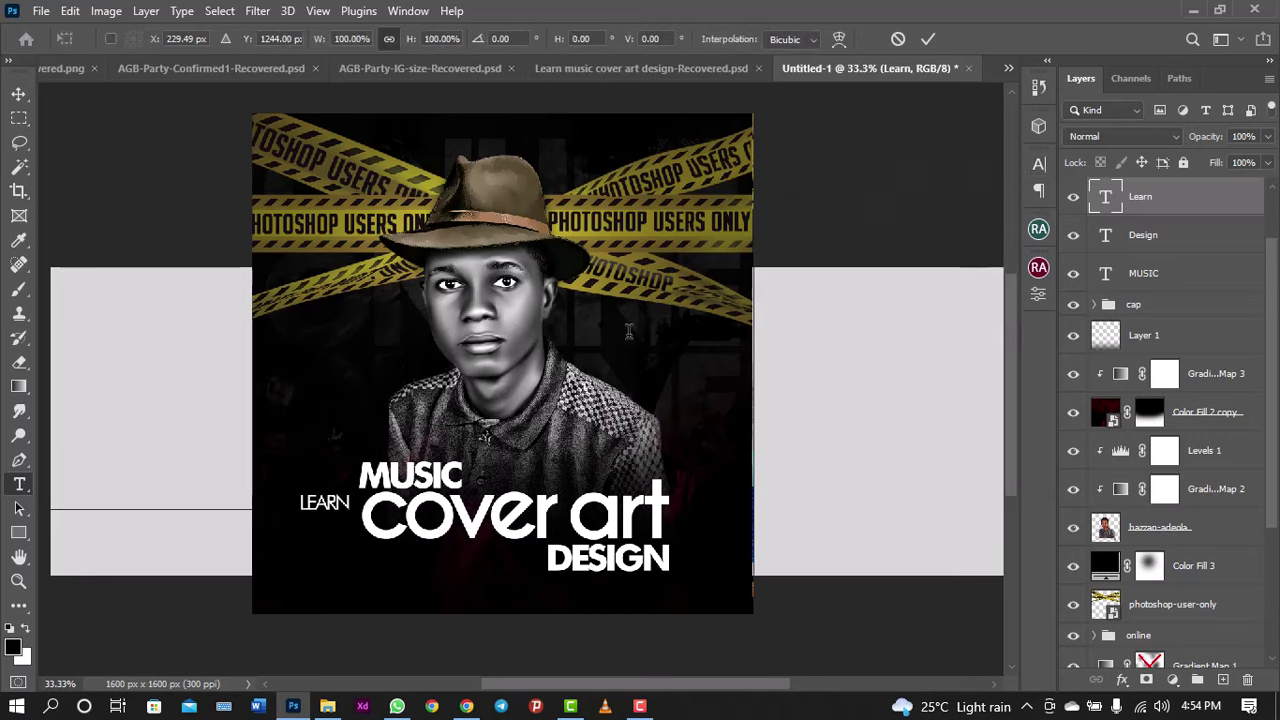
right_click(327, 502)
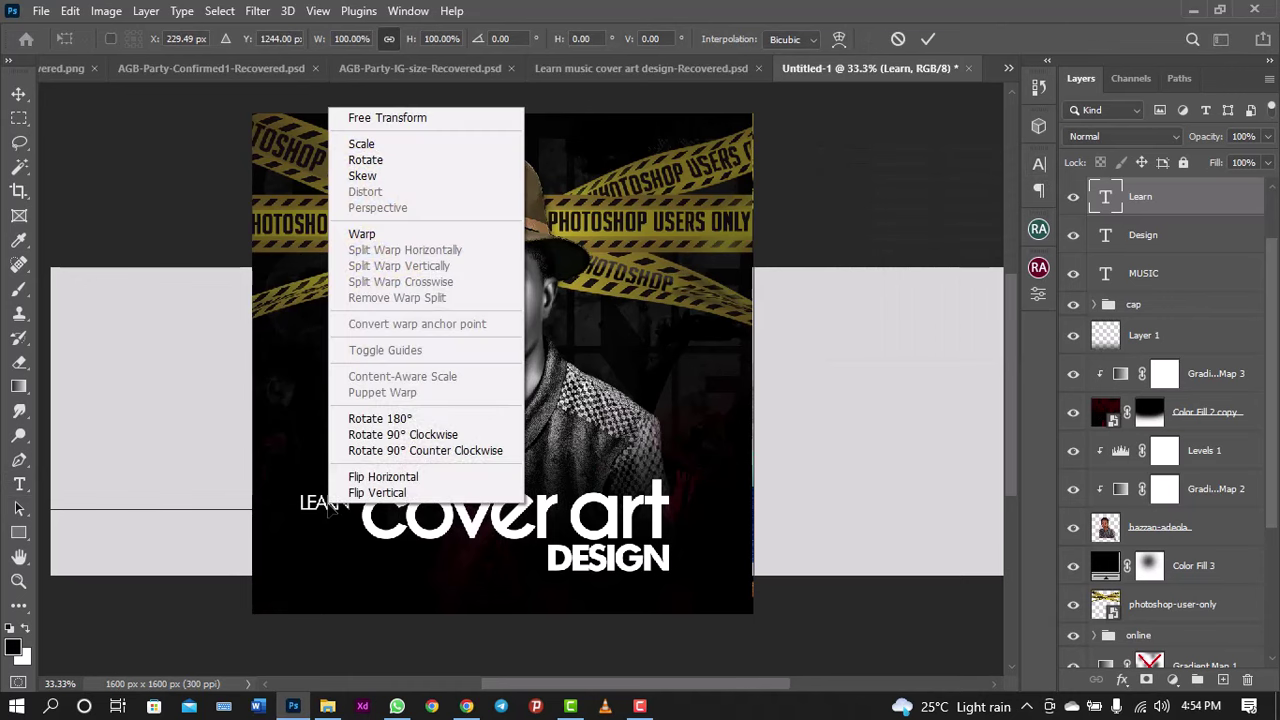
click(377, 493)
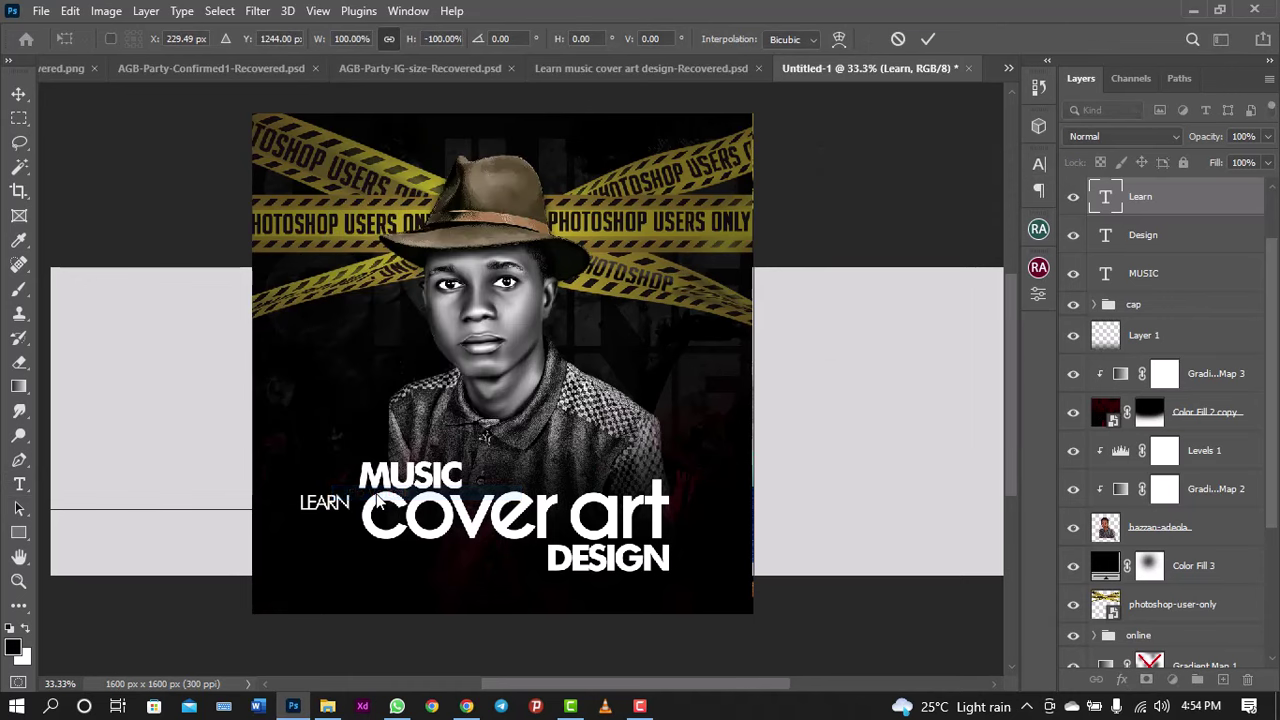
key(ctrl+z)
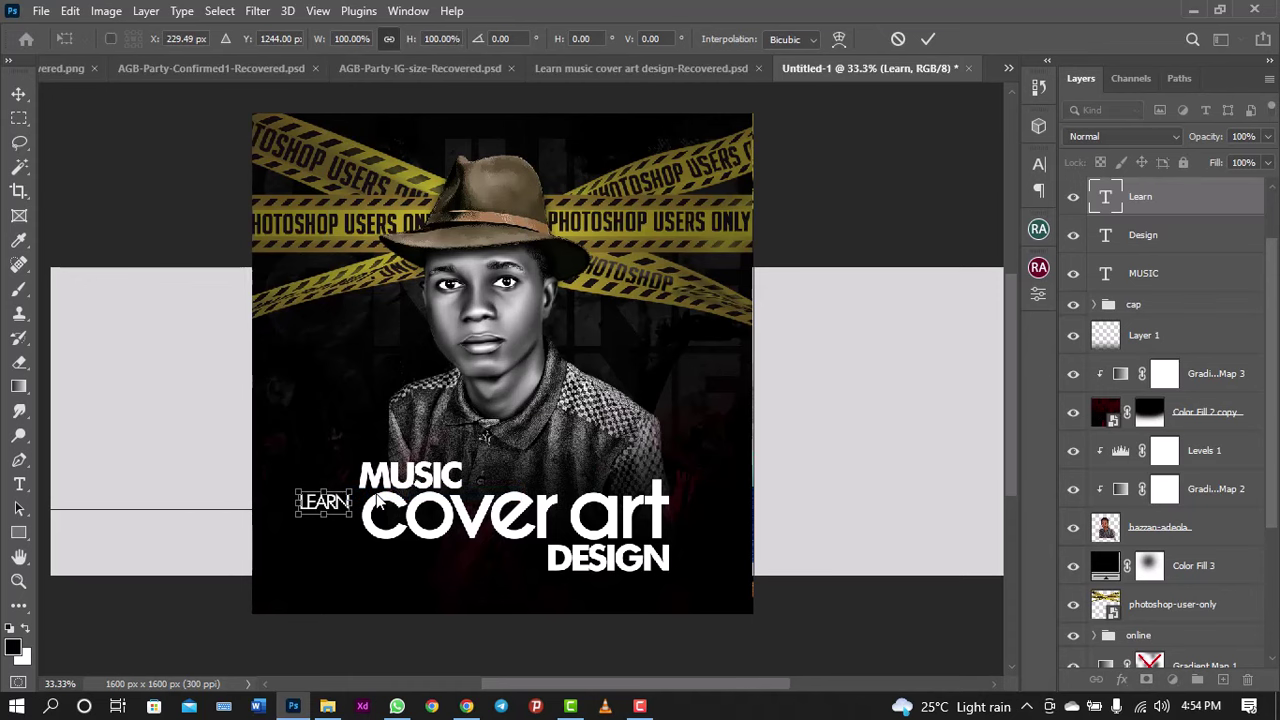
right_click(352, 516)
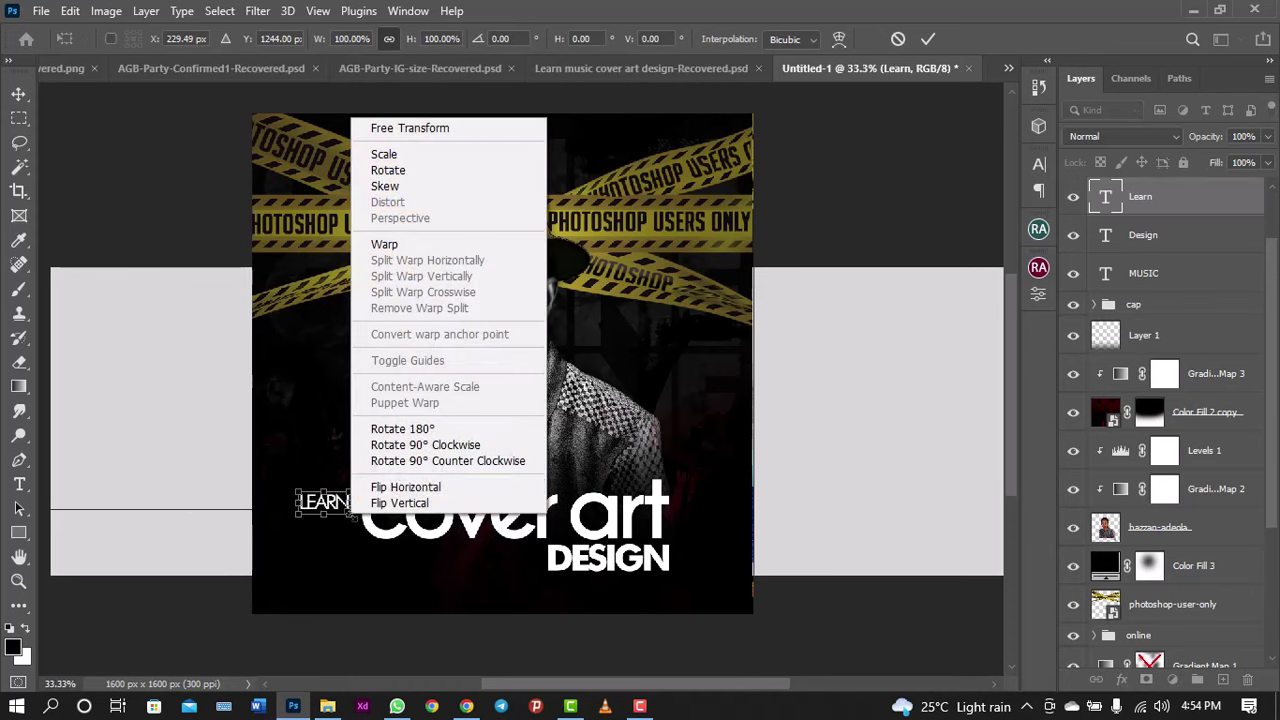
click(430, 461)
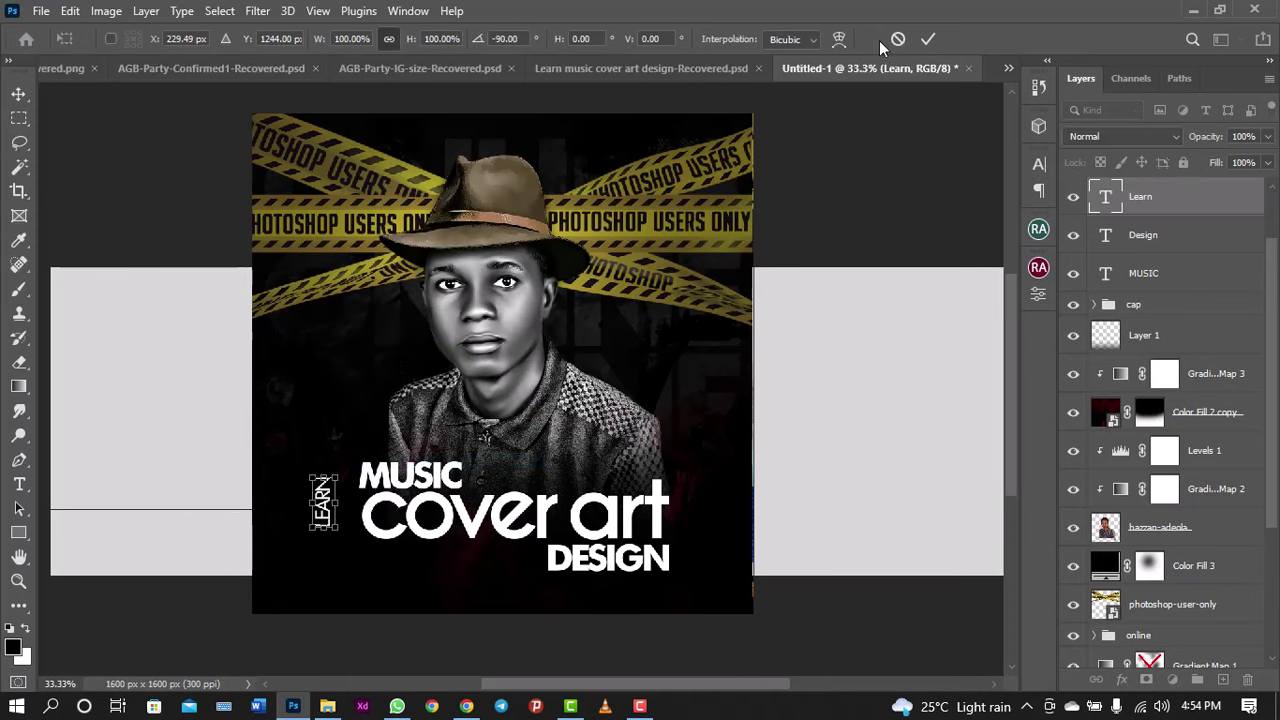
click(928, 40)
Step: Set LEARN's tracking to 200 and move it just left of MUSIC
click(1039, 163)
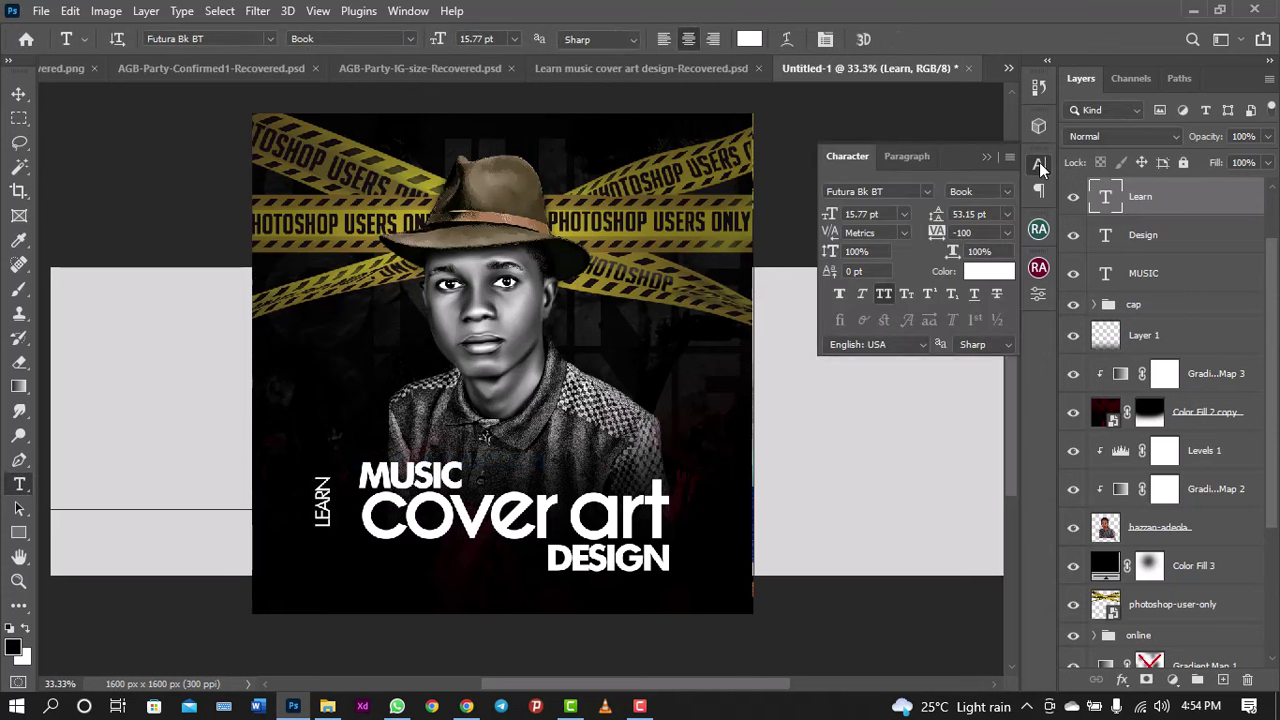
click(1006, 232)
click(982, 453)
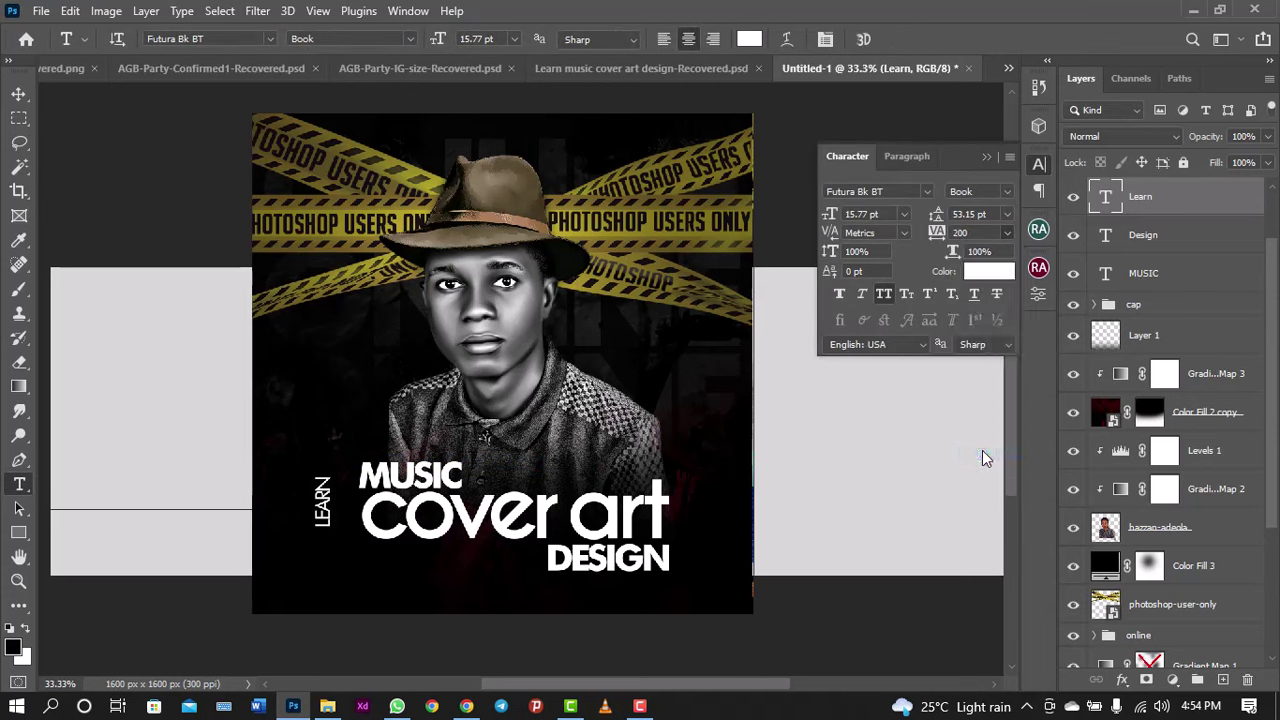
click(1038, 168)
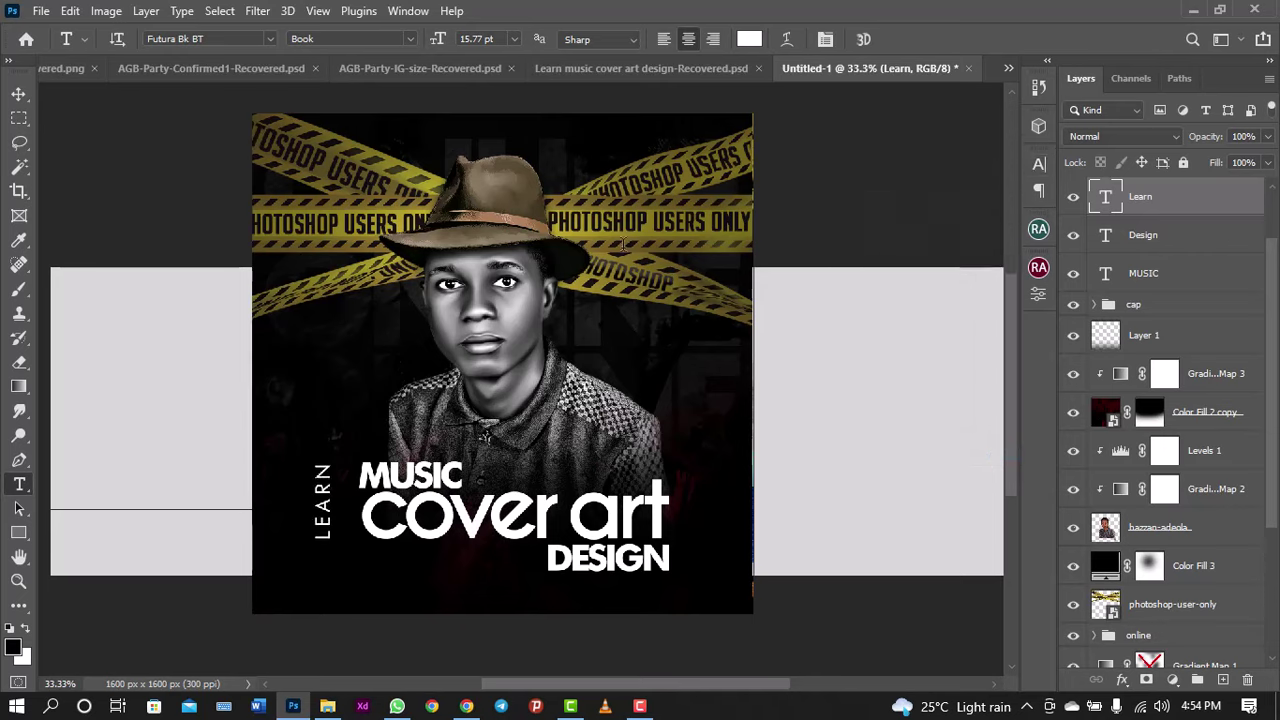
key(v)
drag(386, 473, 409, 476)
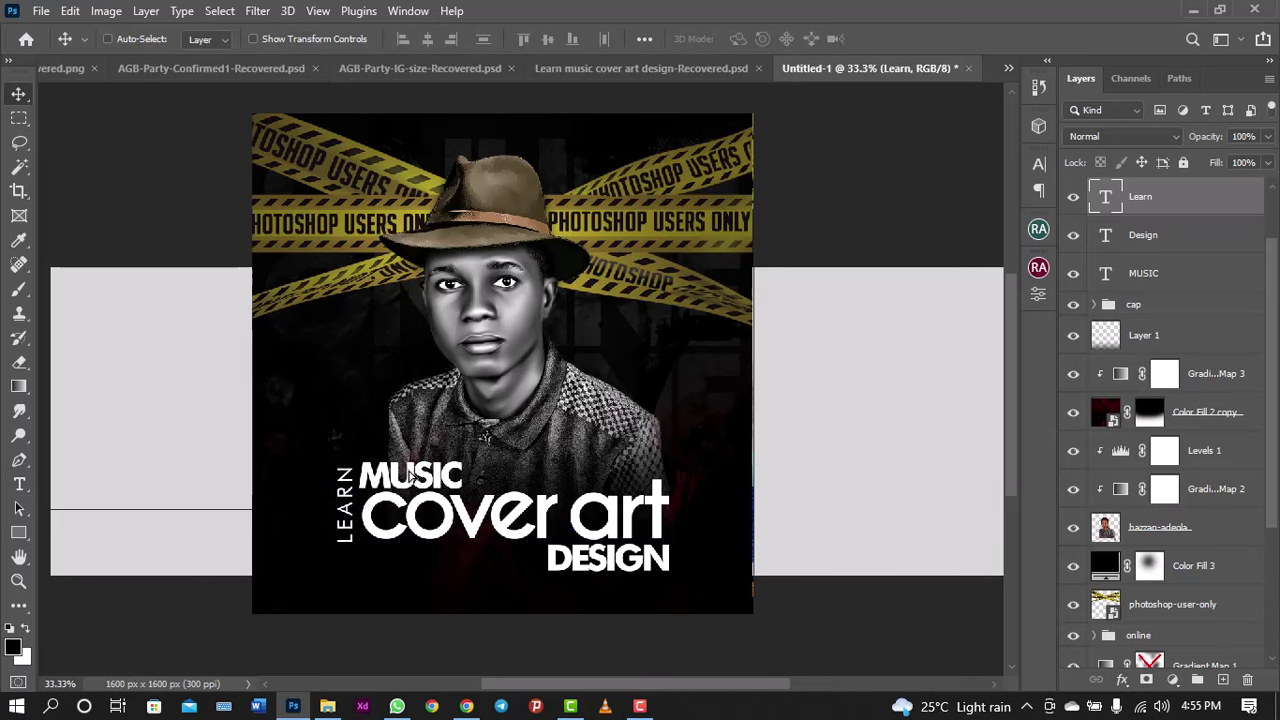
key(Left)
key(Left)
key(Left)
key(Left)
key(Left)
key(Left)
Step: Compare with the reference PSD, then nudge LEARN up three pixels in Untitled-1
click(616, 66)
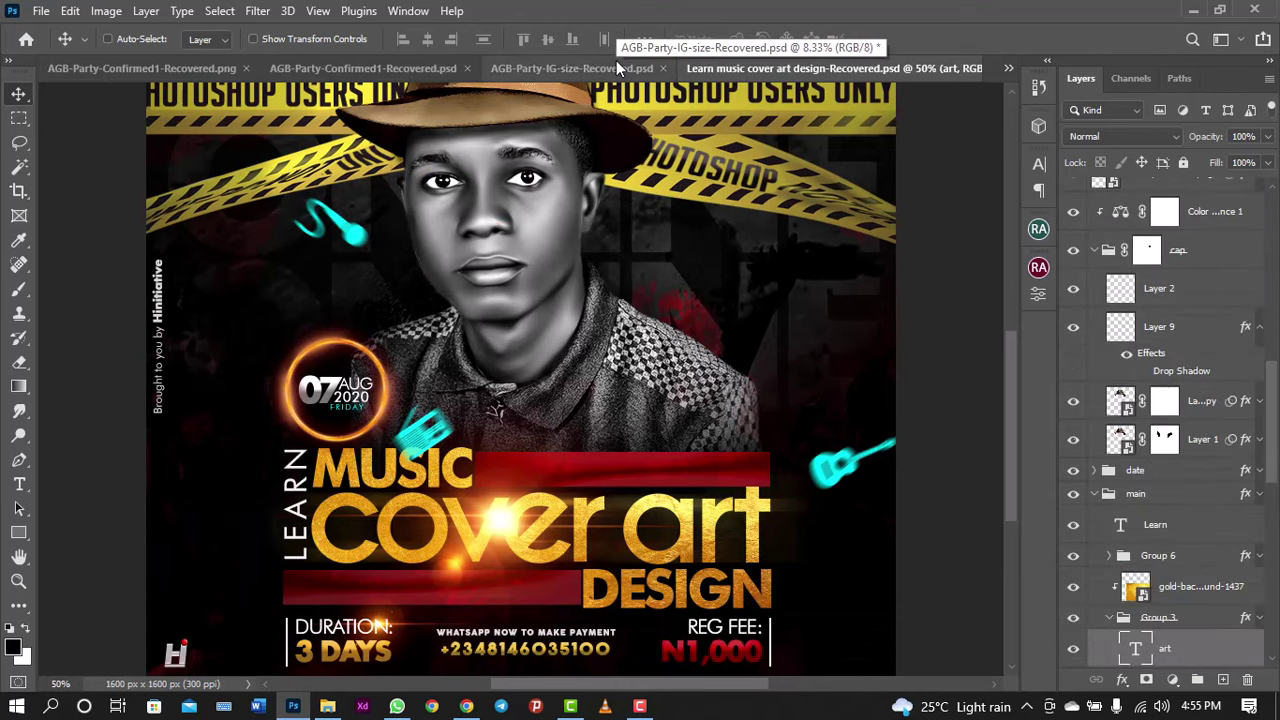
click(1008, 68)
click(860, 161)
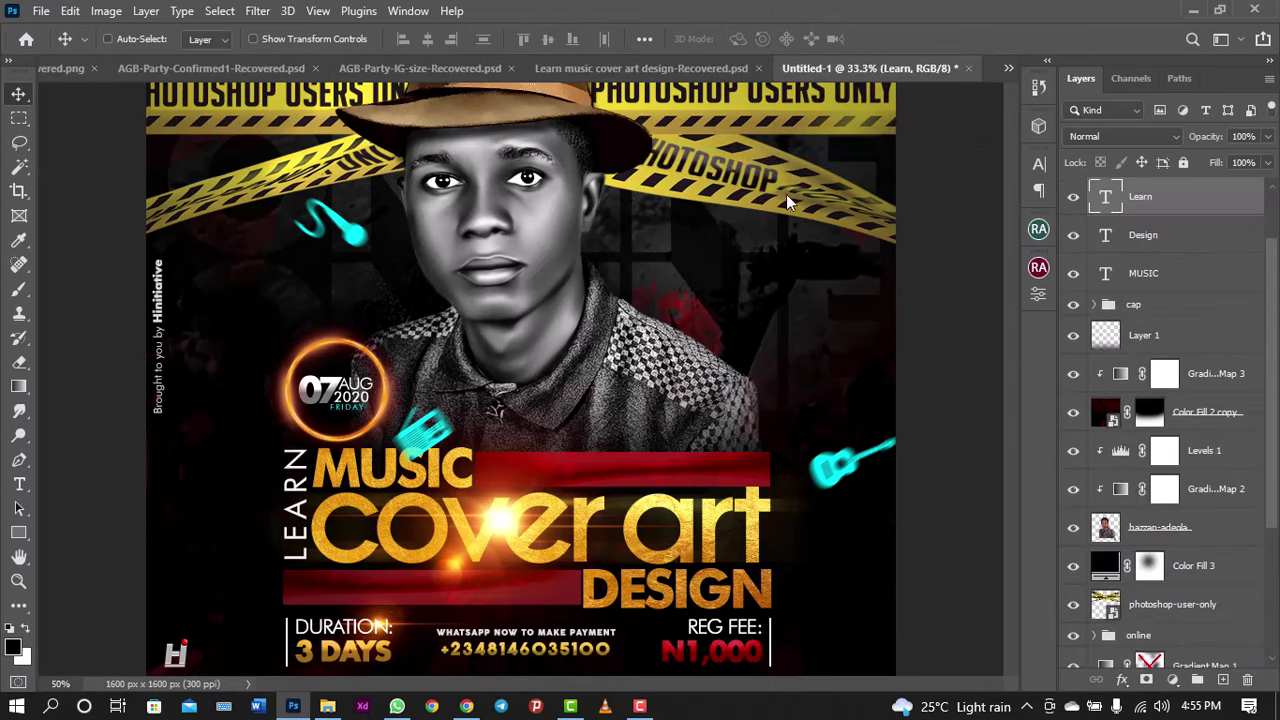
key(Up)
key(Up)
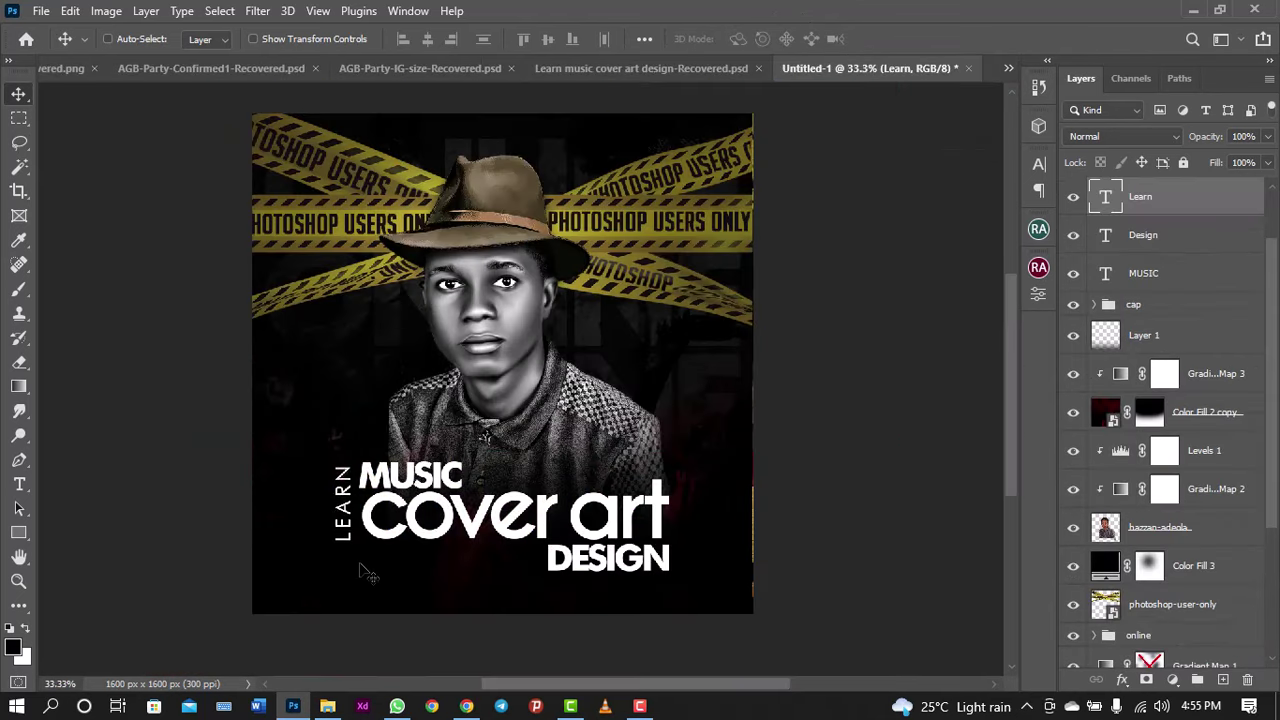
key(Up)
key(Up)
key(Up)
key(Up)
key(Up)
key(Up)
key(Up)
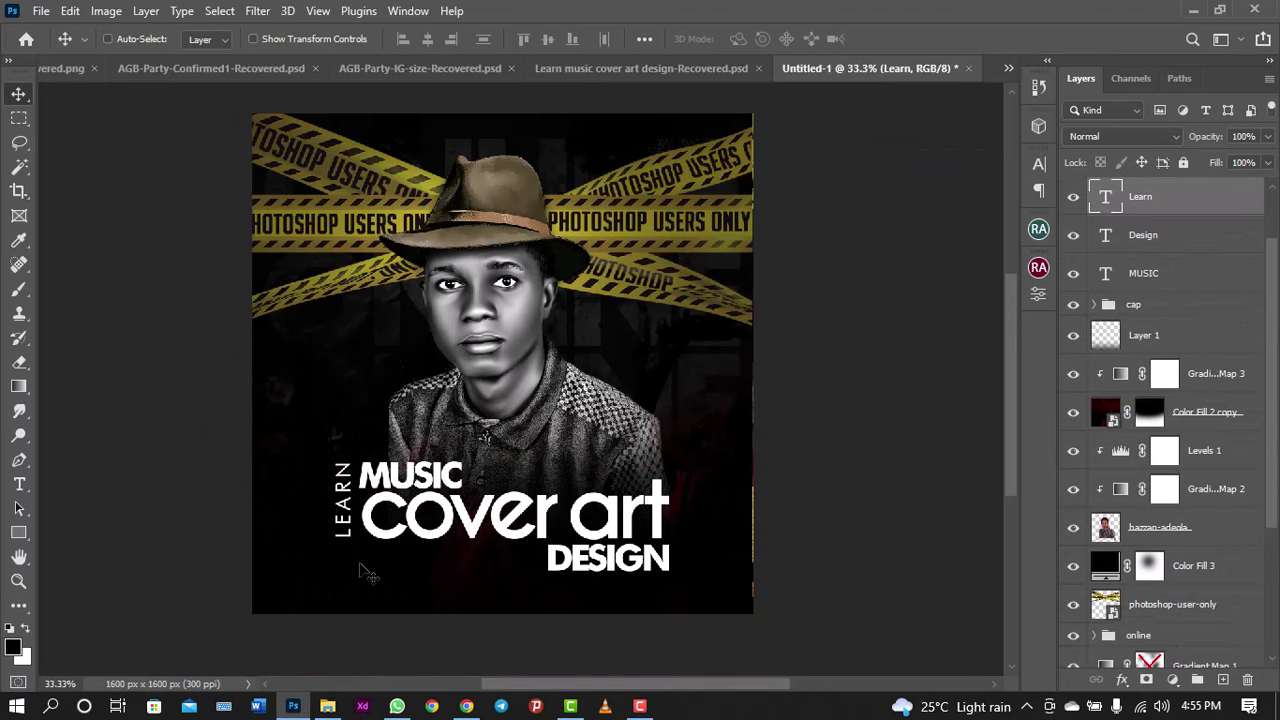
key(Up)
key(Up)
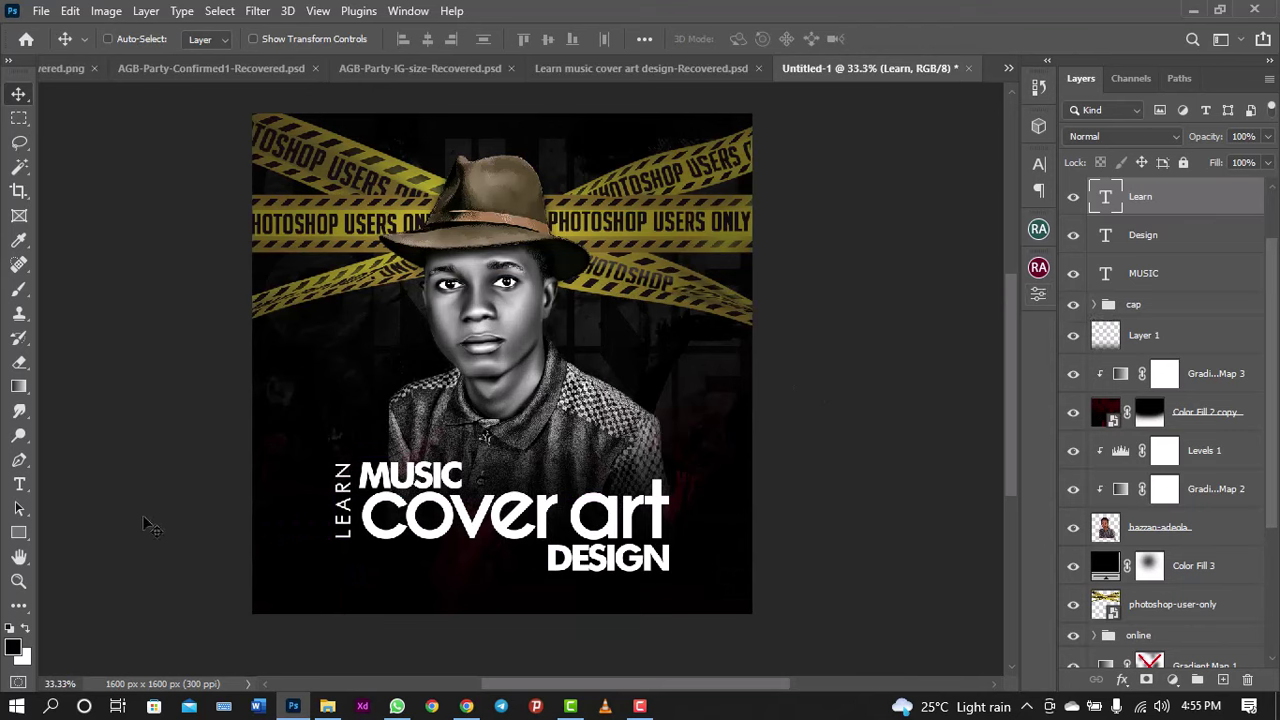
Step: Draw a white rectangle bar to the right of MUSIC
click(15, 535)
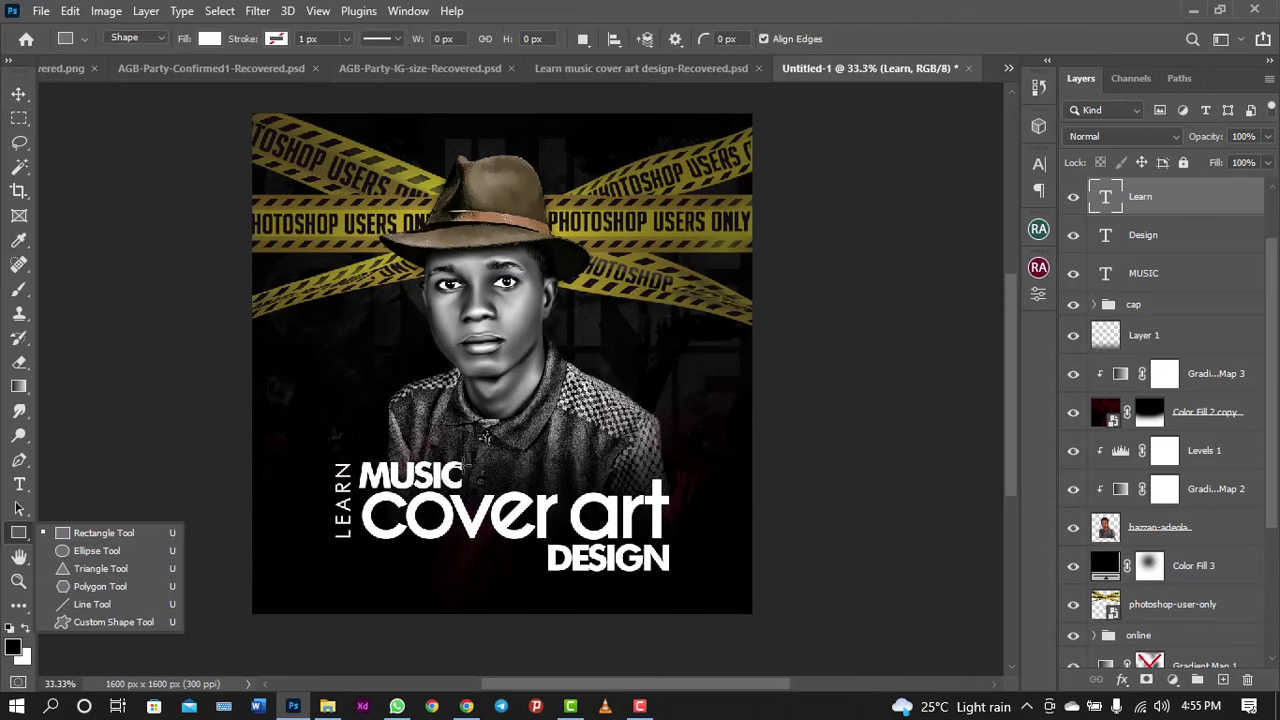
drag(466, 461, 668, 491)
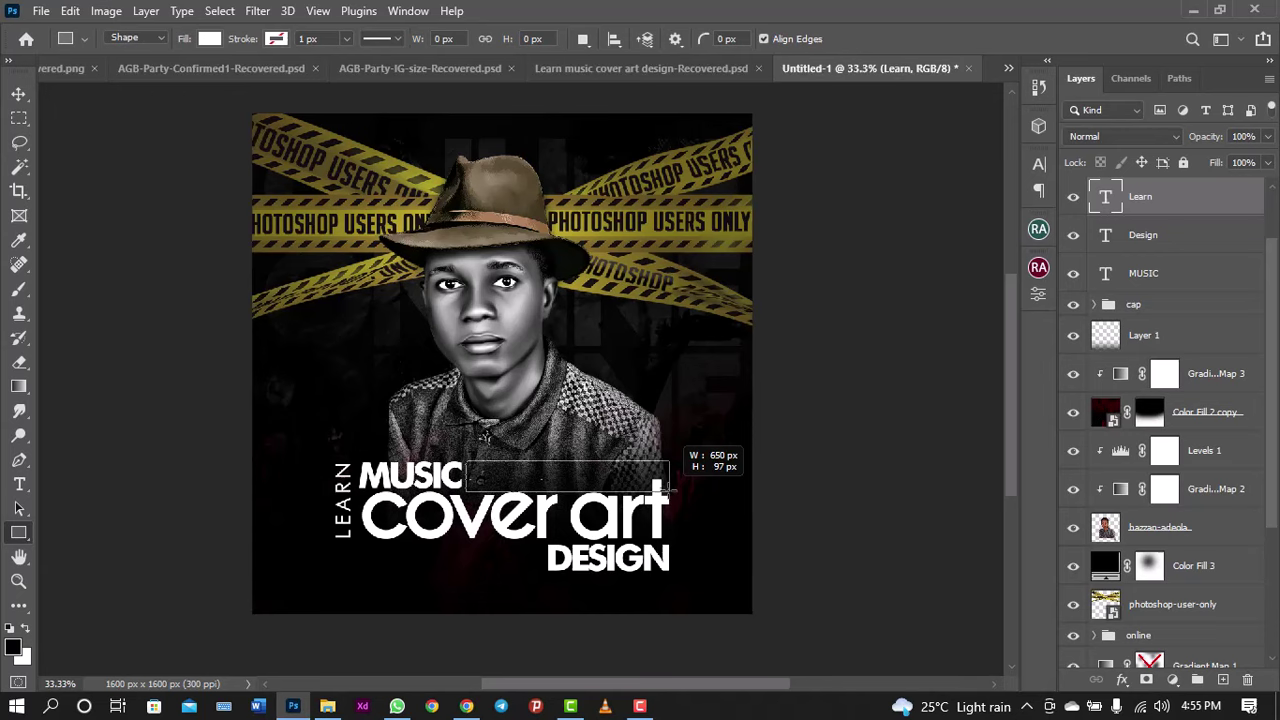
drag(669, 486, 669, 486)
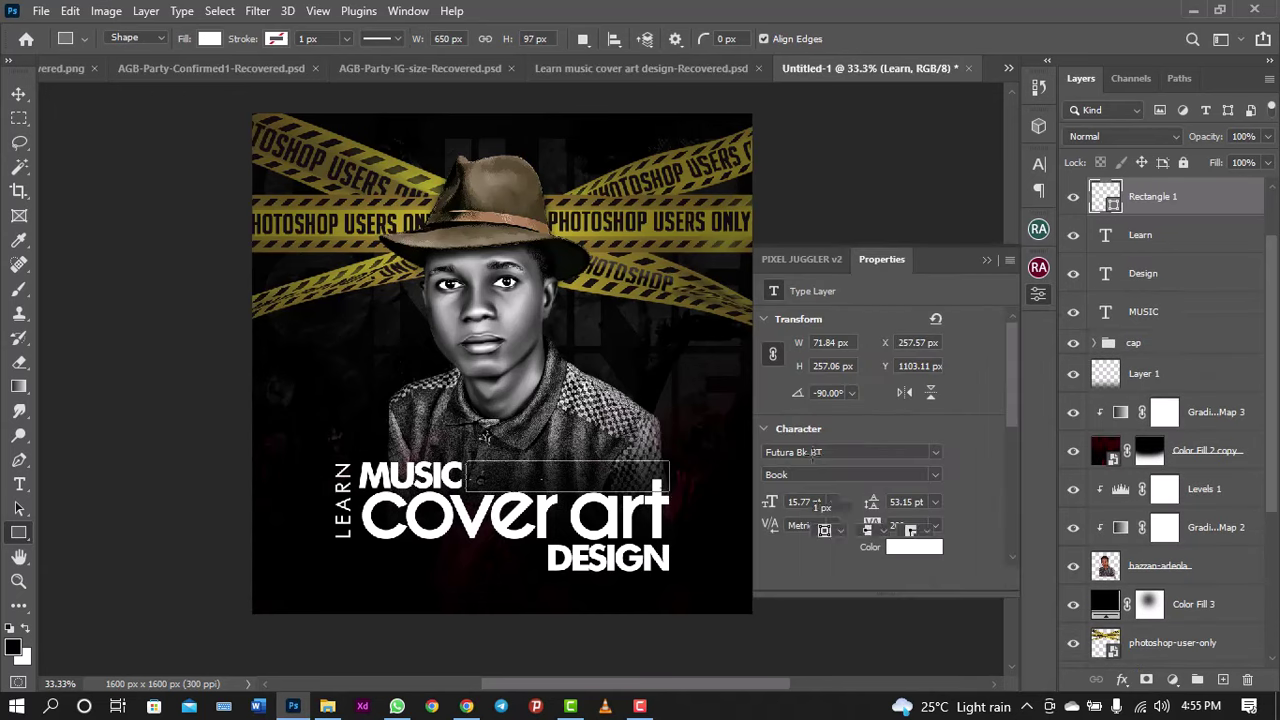
click(1037, 294)
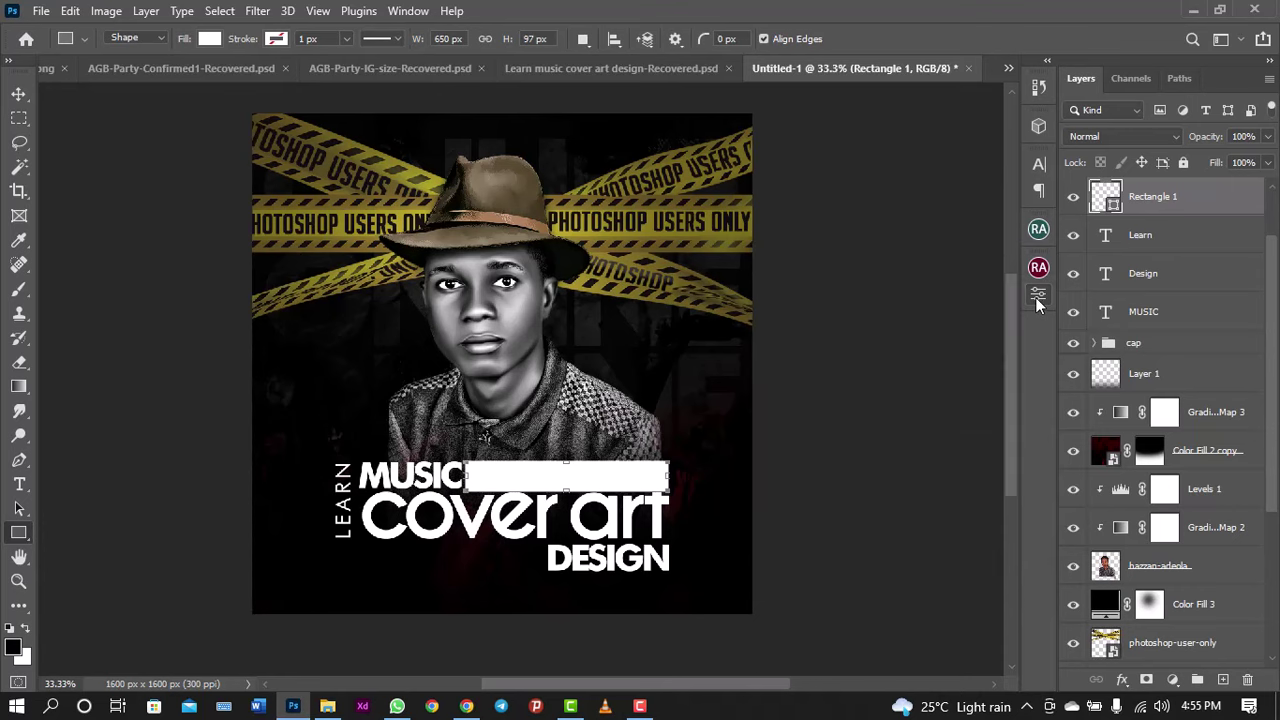
Step: After checking the reference, nudge the bar up and duplicate it as Rectangle 1 copy
click(665, 73)
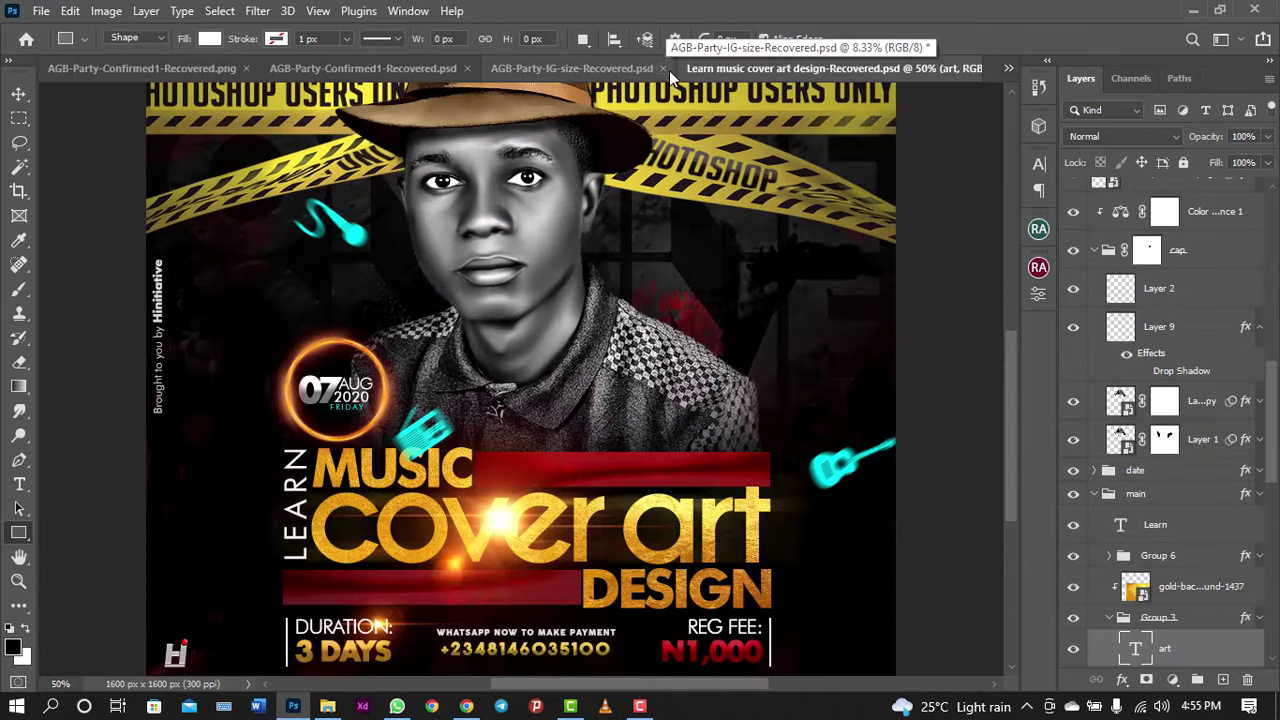
click(1011, 66)
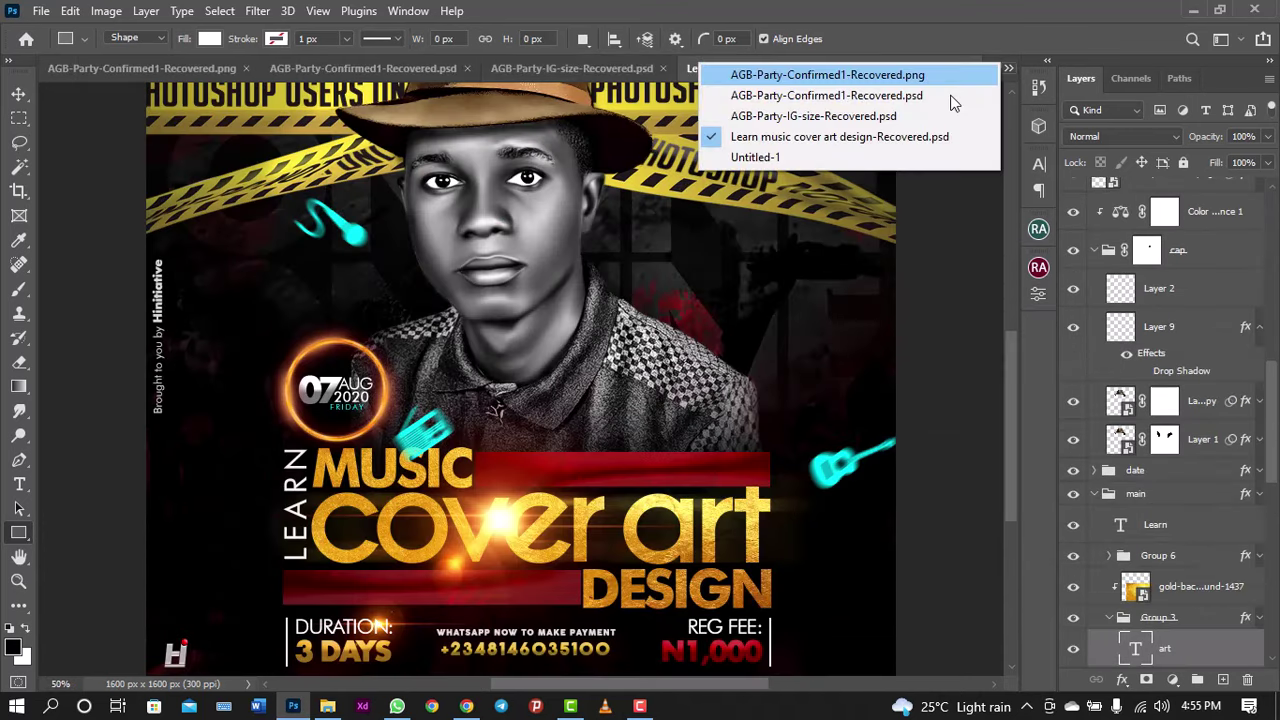
click(882, 157)
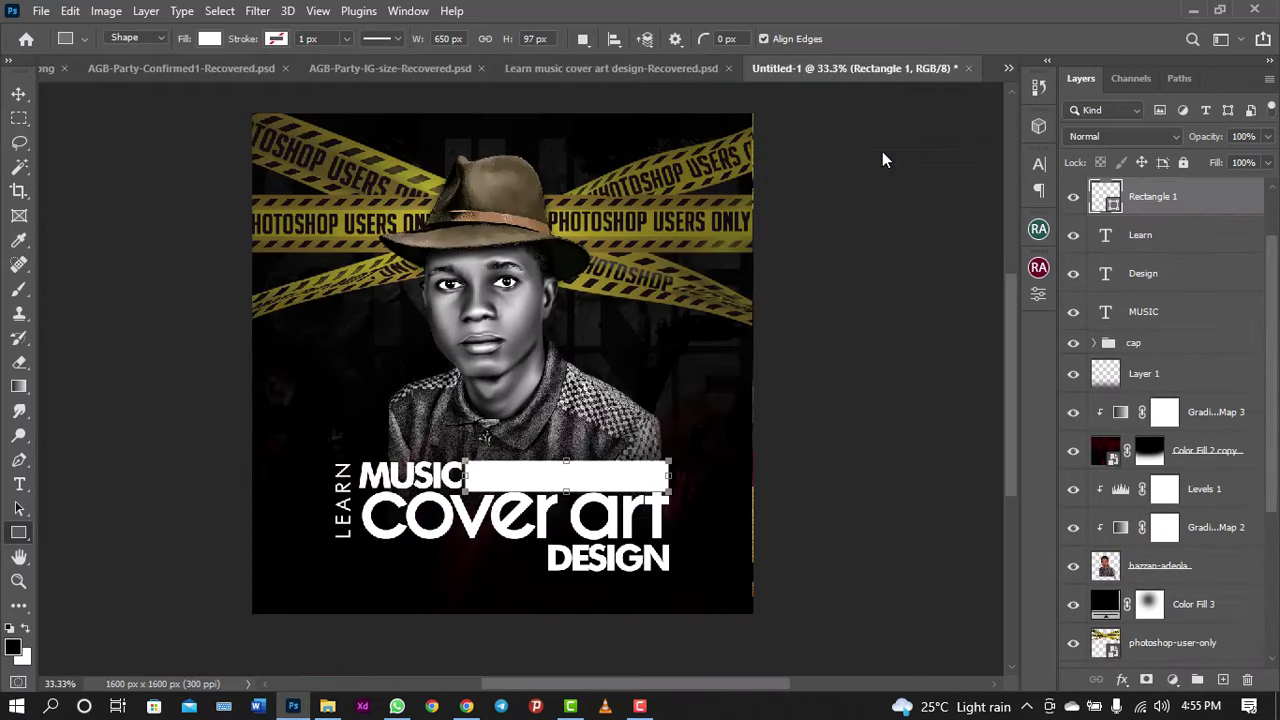
key(v)
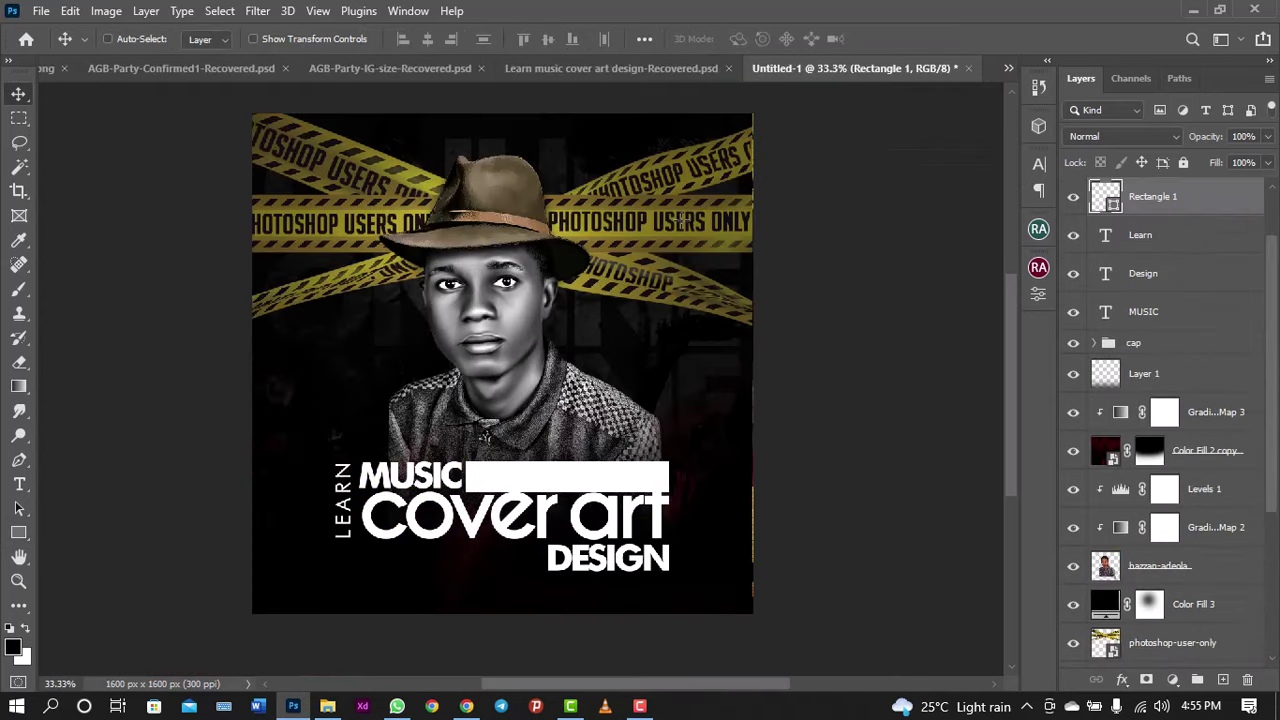
key(shift+Up)
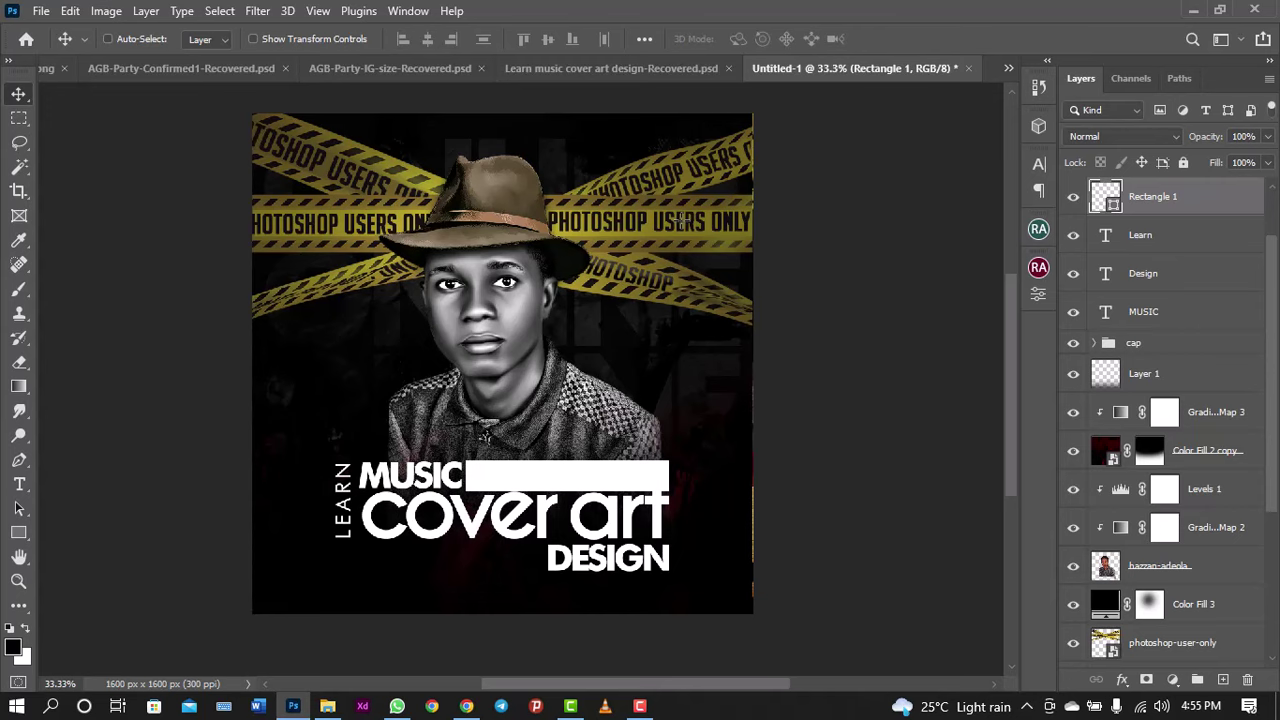
key(ctrl+j)
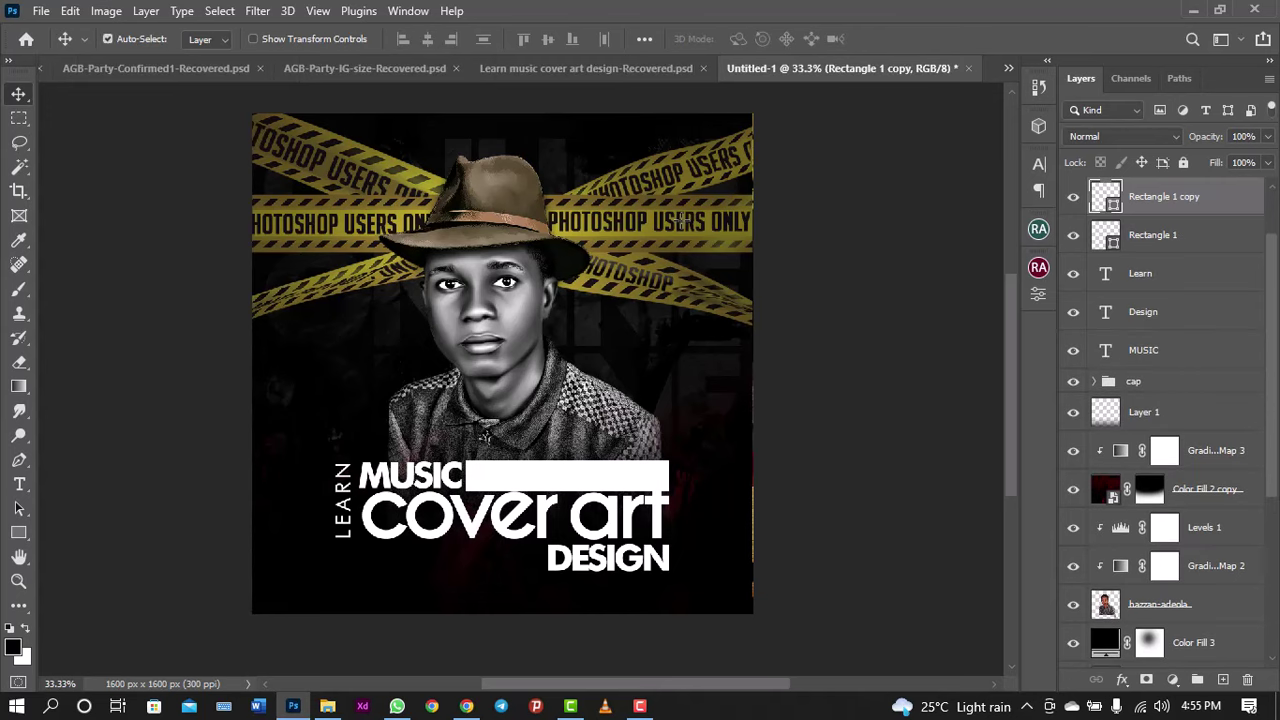
Step: Move the duplicated bar under cover art, left of DESIGN, and set DESIGN's tracking to -75
drag(632, 487, 502, 573)
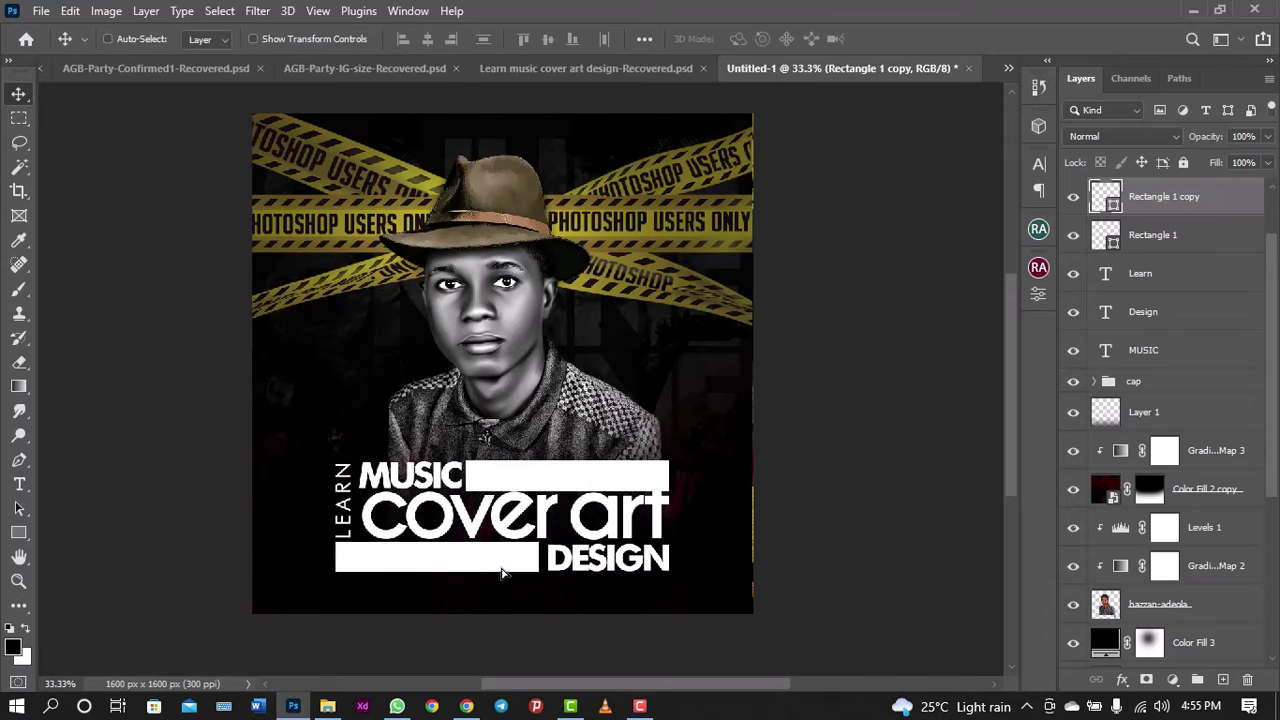
ctrl+click(607, 560)
click(1039, 163)
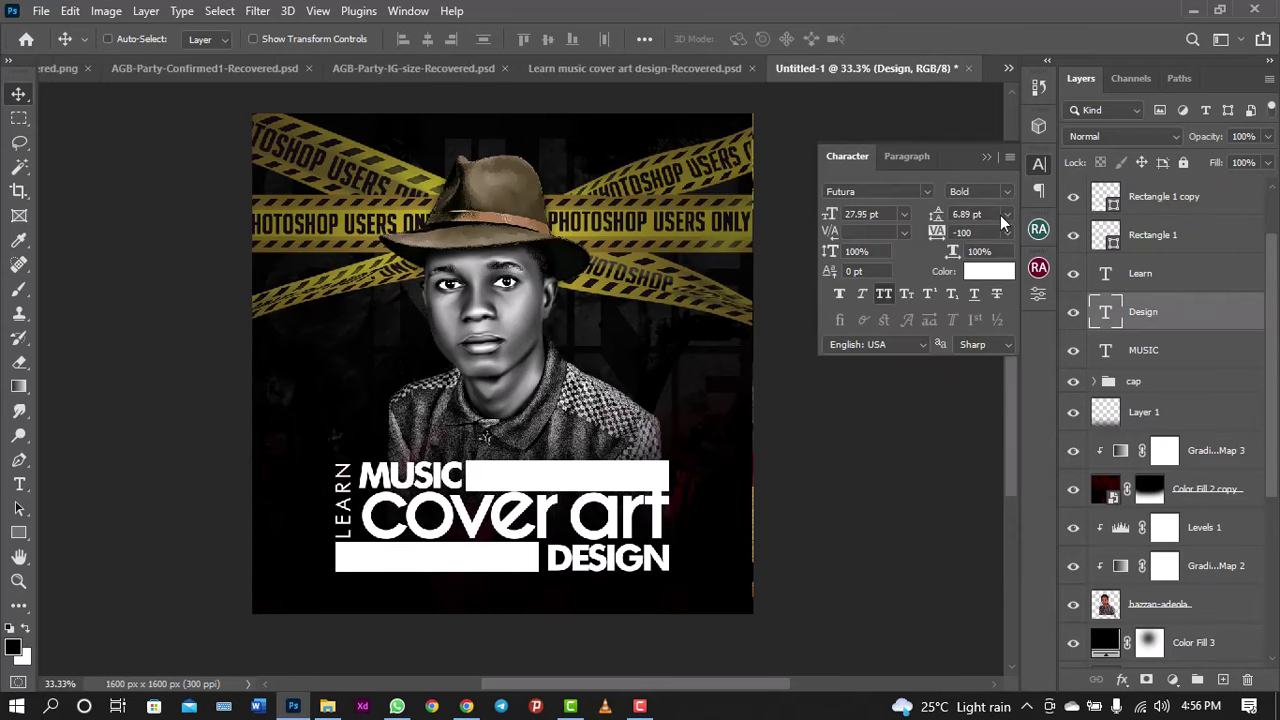
click(1006, 232)
click(980, 264)
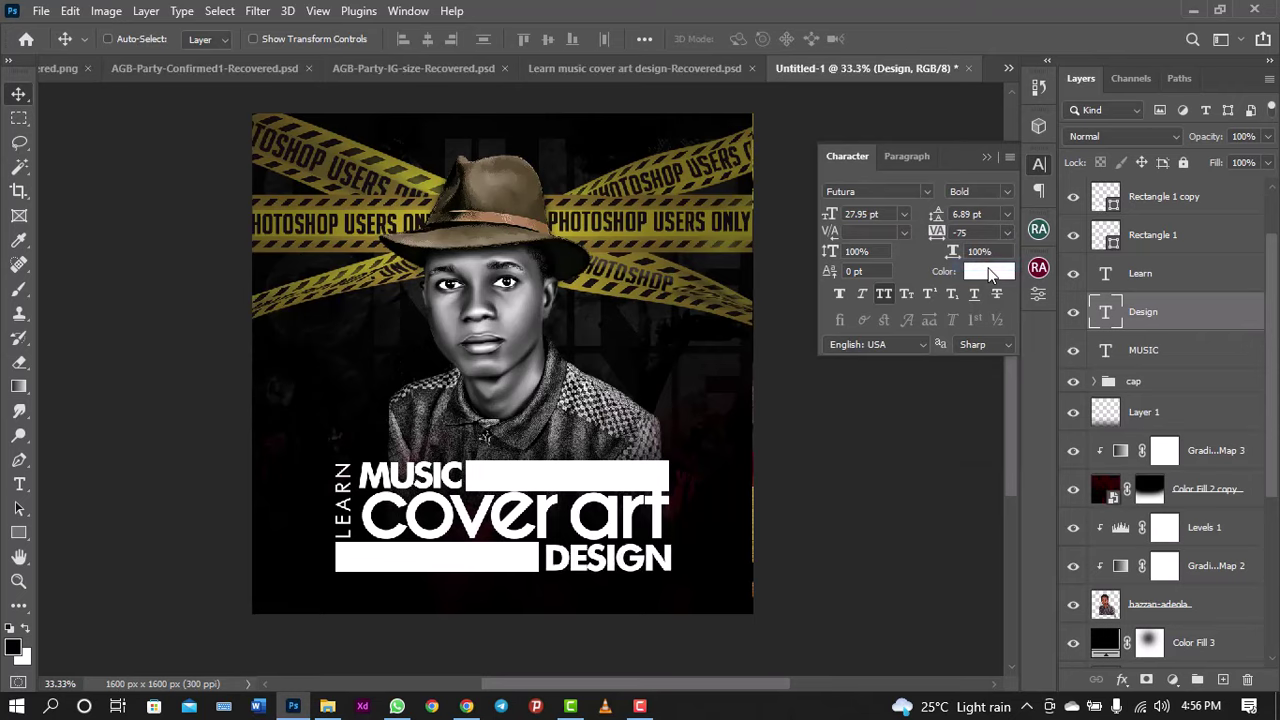
click(1041, 166)
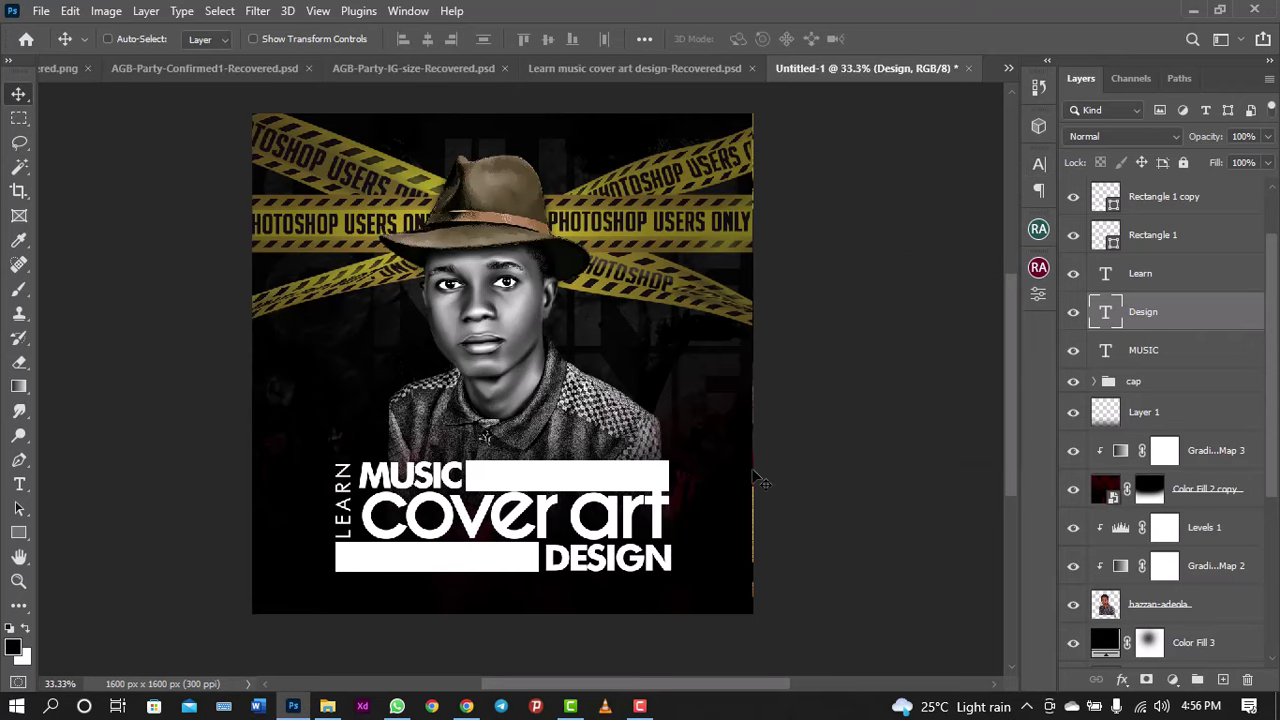
Step: Nudge DESIGN slightly left and check the title block alignment at different zooms
key(Left)
key(Left)
key(Left)
key(Left)
key(Left)
key(Left)
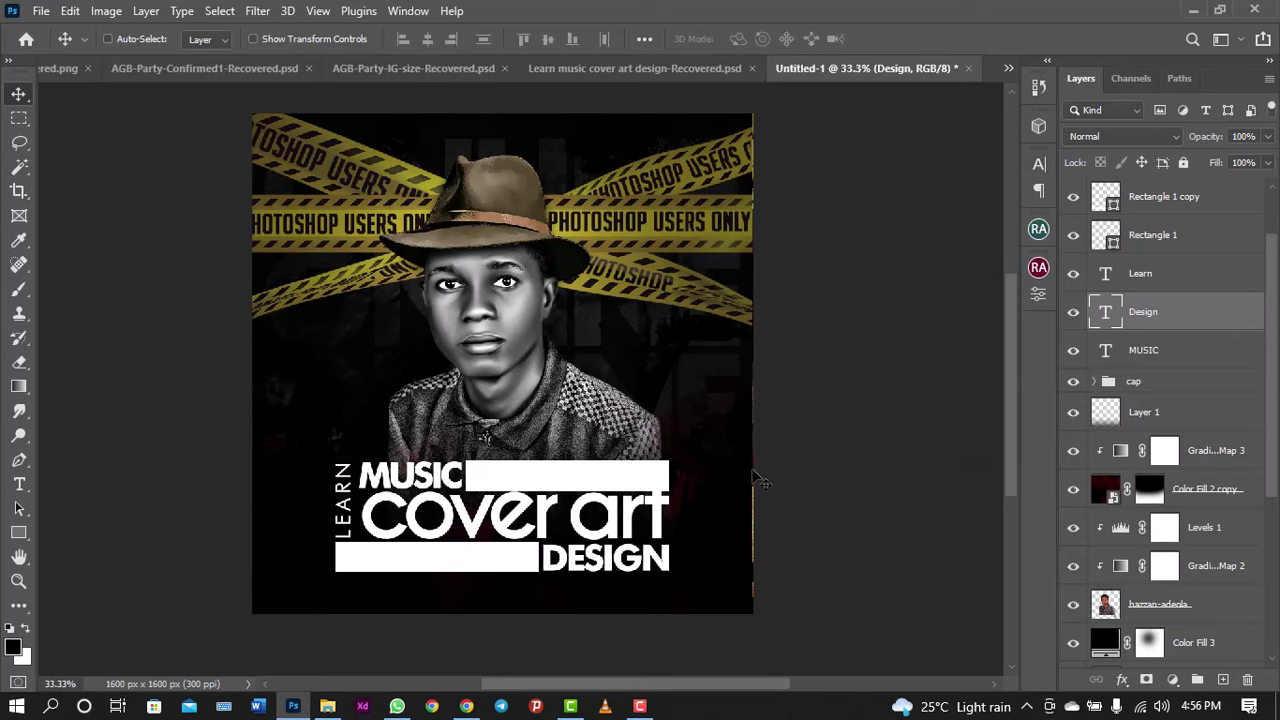
key(ctrl+minus)
key(ctrl+minus)
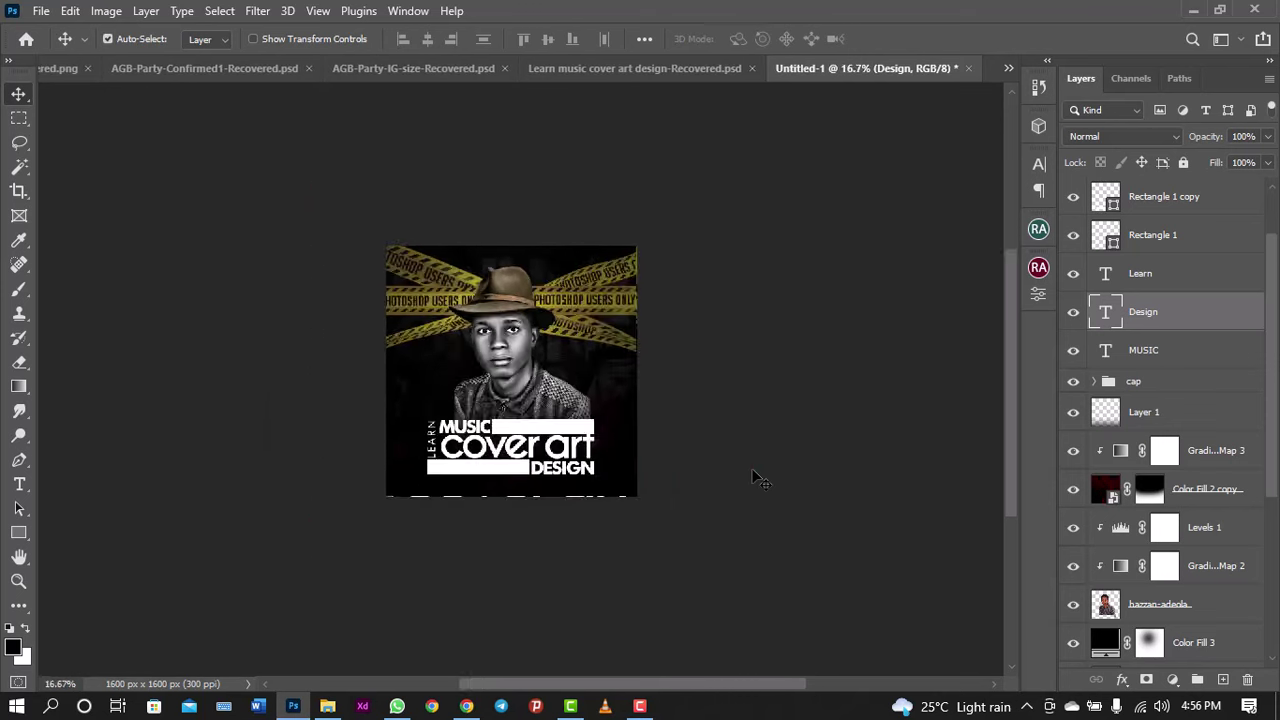
key(ctrl+plus)
key(ctrl+plus)
key(ctrl+minus)
key(ctrl+minus)
key(ctrl+plus)
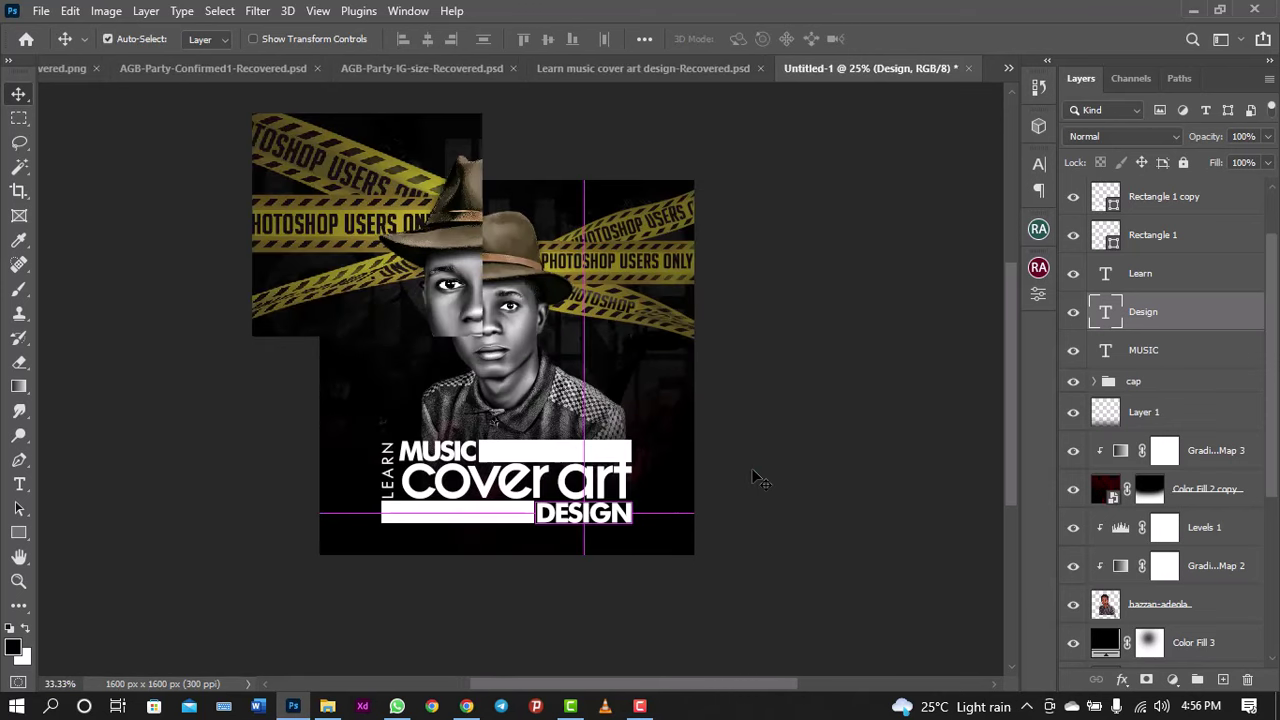
key(ctrl+plus)
key(ctrl+plus)
key(ctrl+minus)
key(ctrl+minus)
key(ctrl+plus)
key(ctrl+plus)
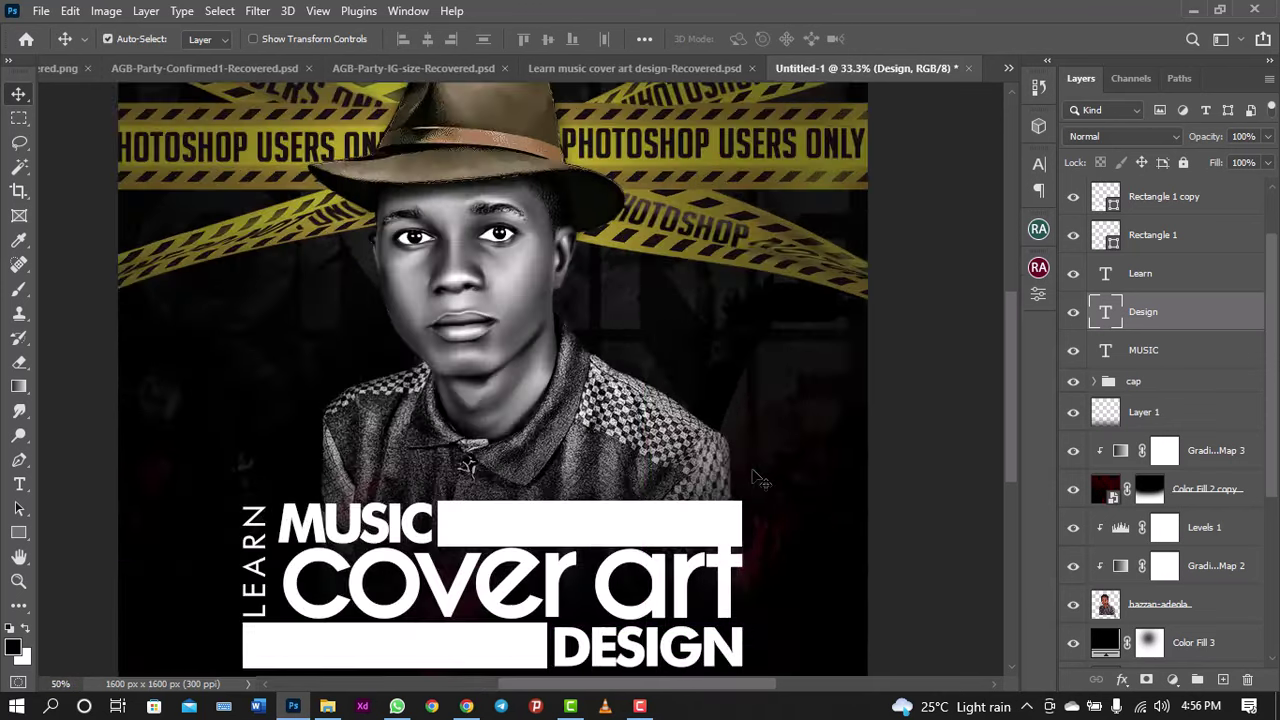
key(ctrl+minus)
key(ctrl+minus)
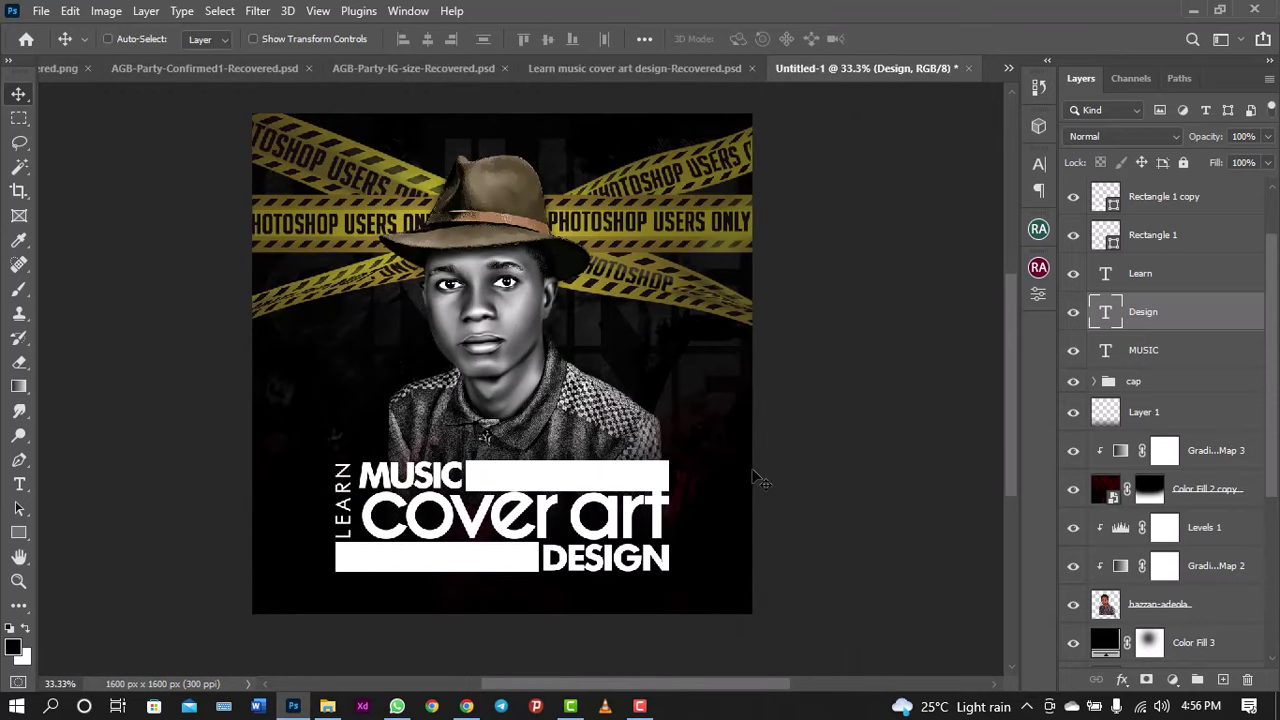
Step: After checking the reference, reposition the vertical LEARN text and the two white bars beside the title
click(596, 66)
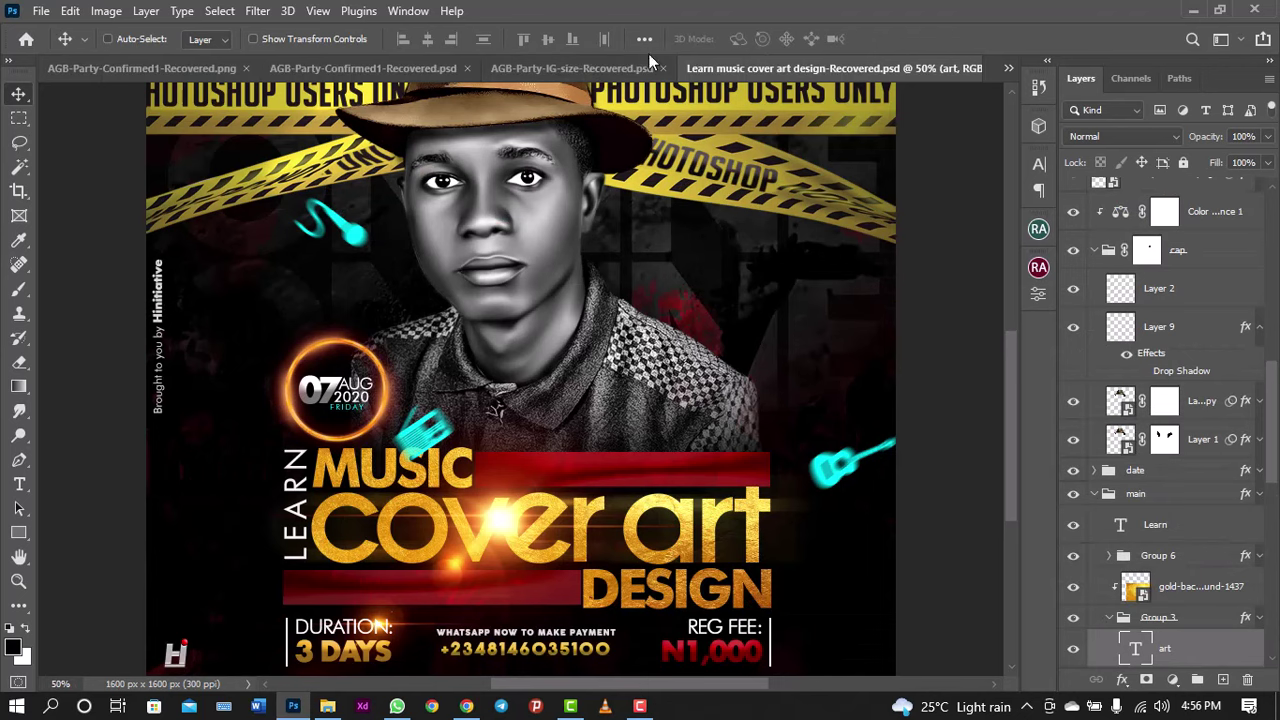
click(1008, 67)
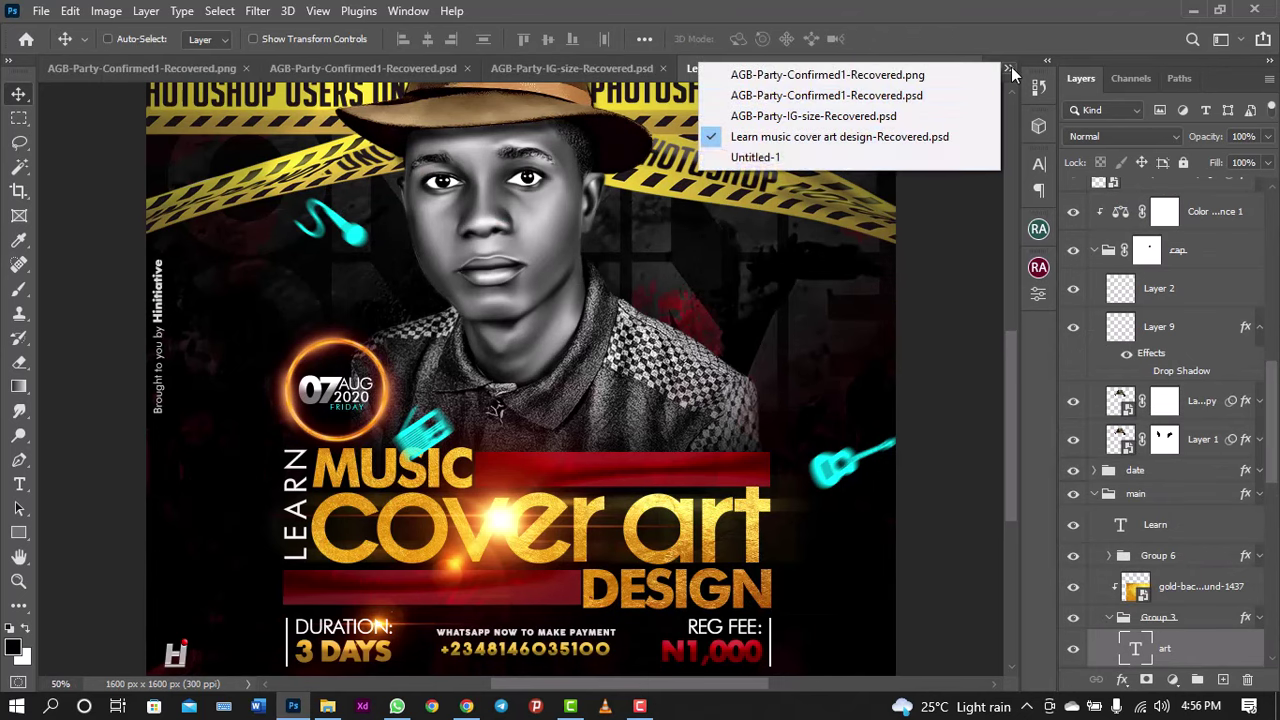
click(760, 157)
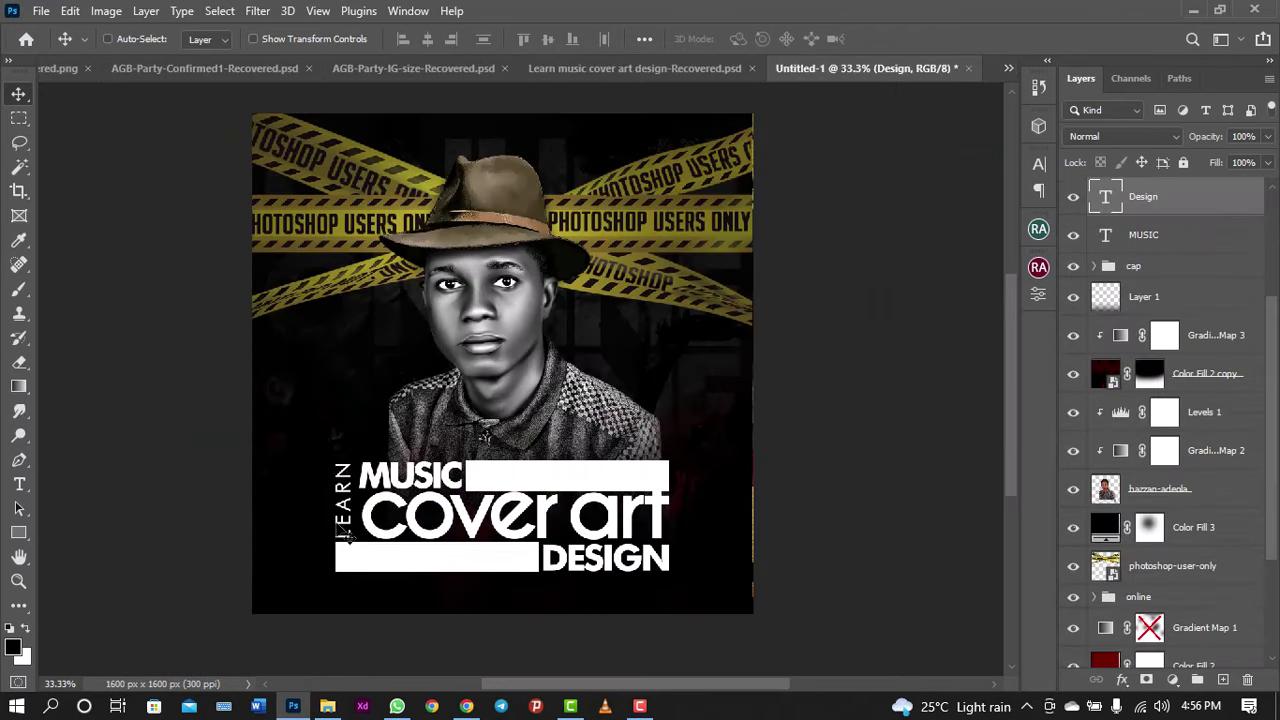
drag(322, 538, 346, 537)
key(shift+Right)
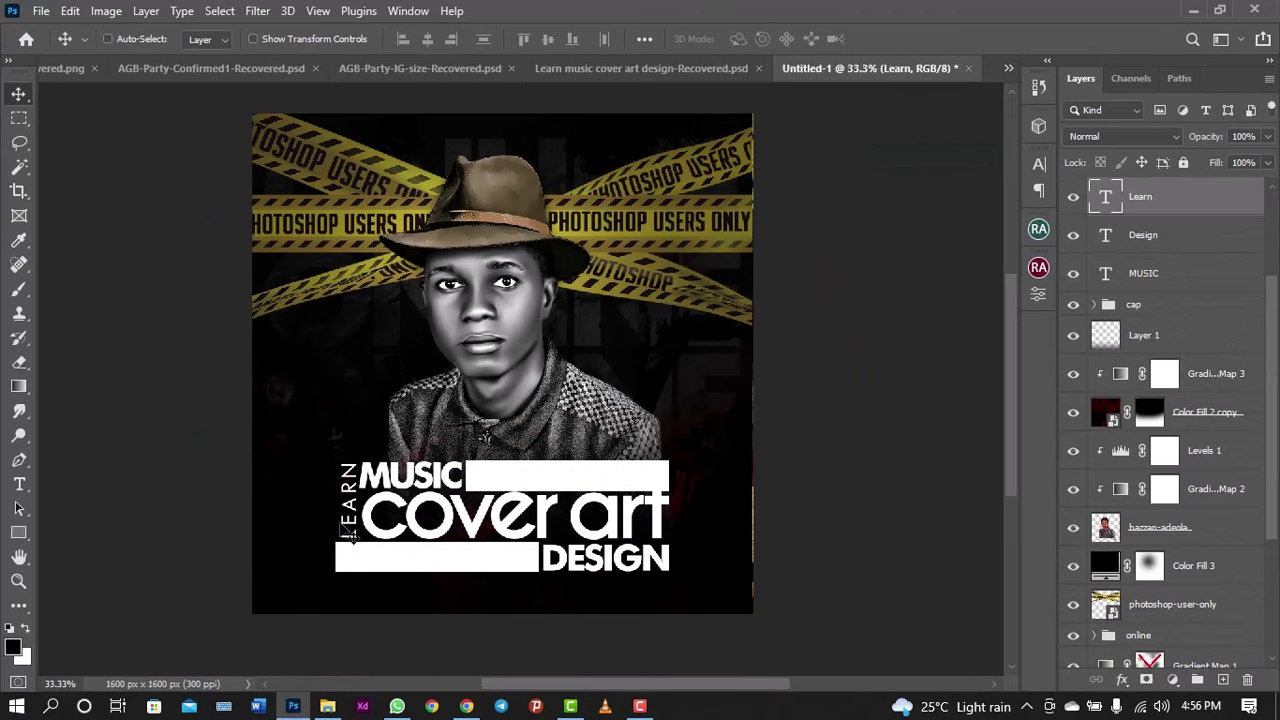
key(Left)
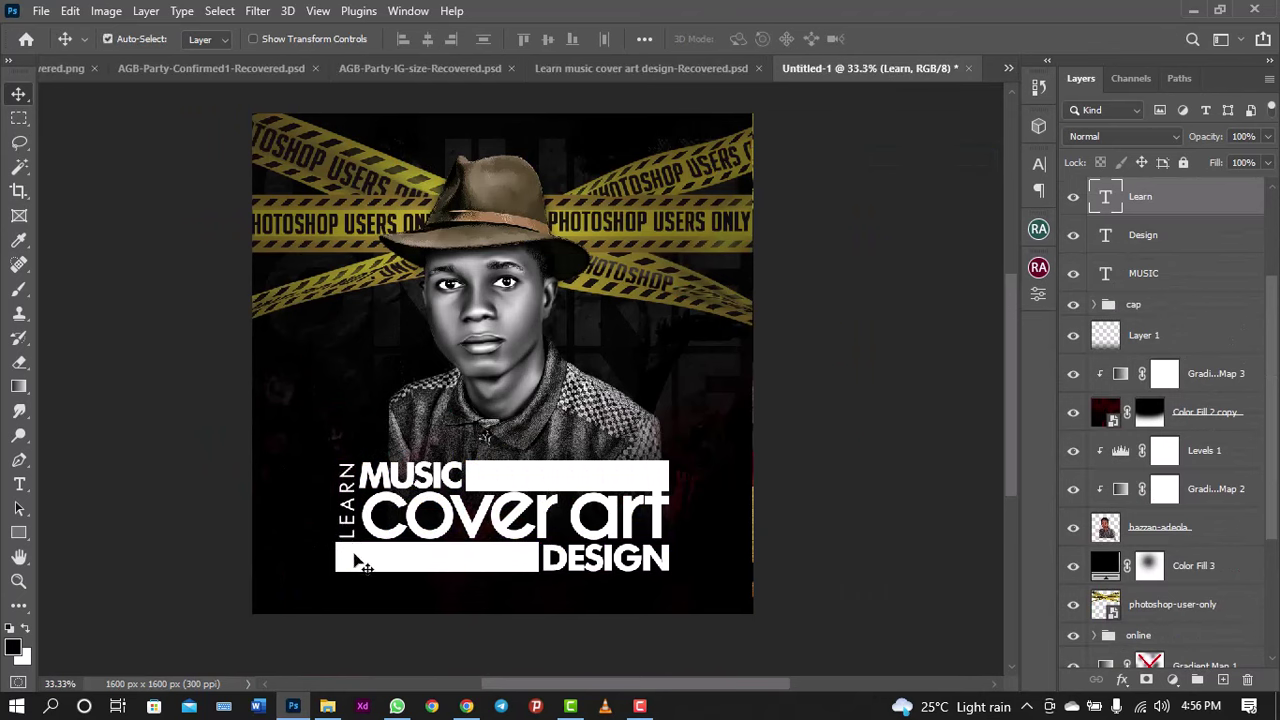
drag(350, 538, 346, 558)
key(ctrl+t)
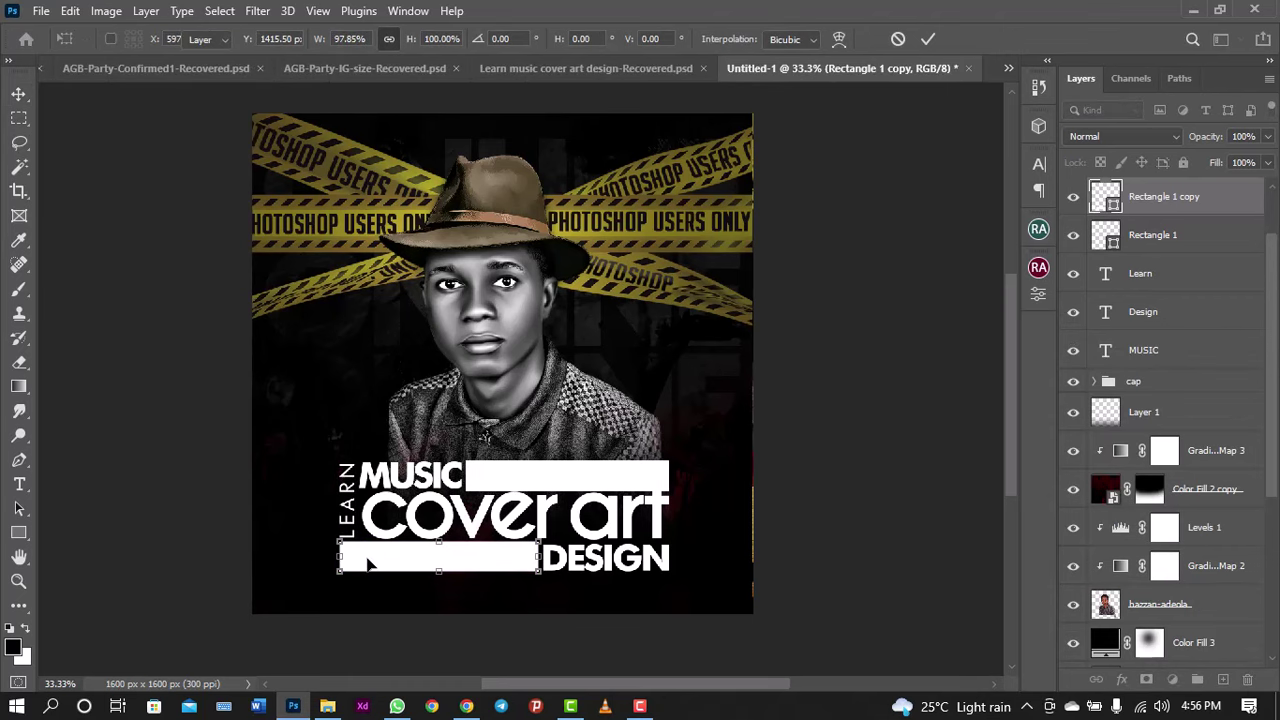
Step: Commit the narrowed lower bar, nudge it down, and select the Learn layer
key(Return)
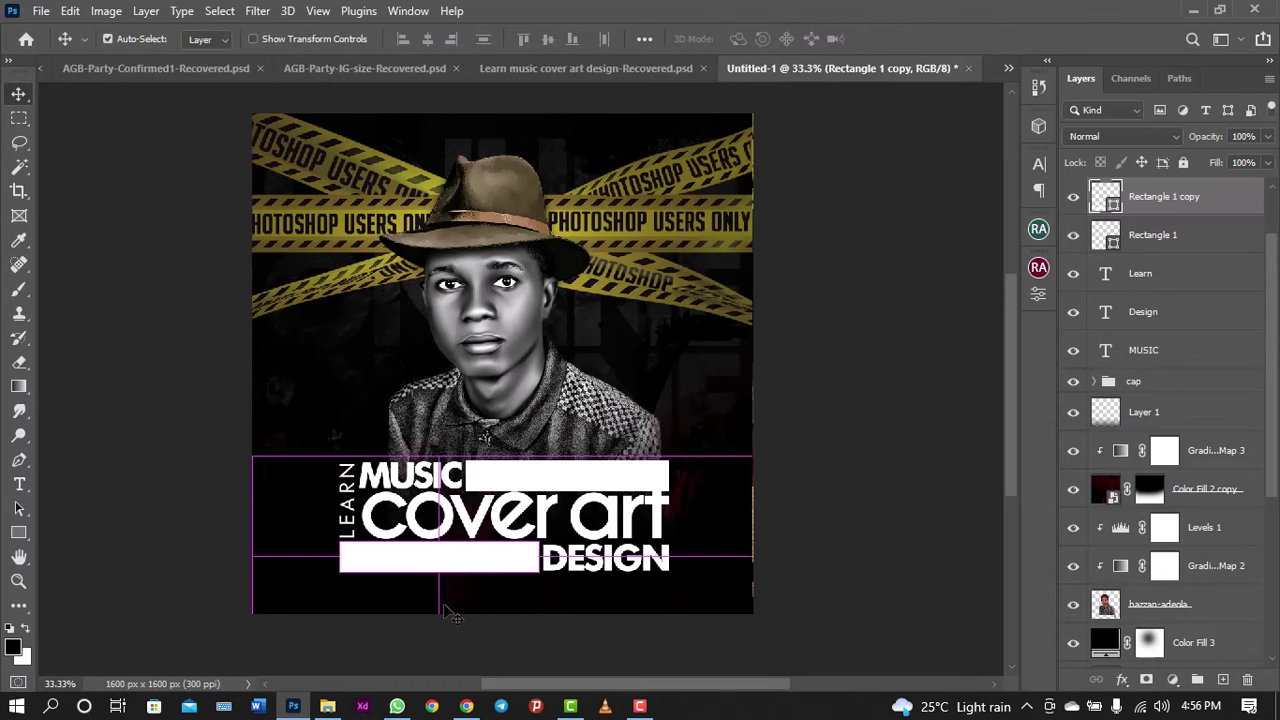
key(ctrl+minus)
key(shift+Down)
key(shift+Down)
key(shift+Down)
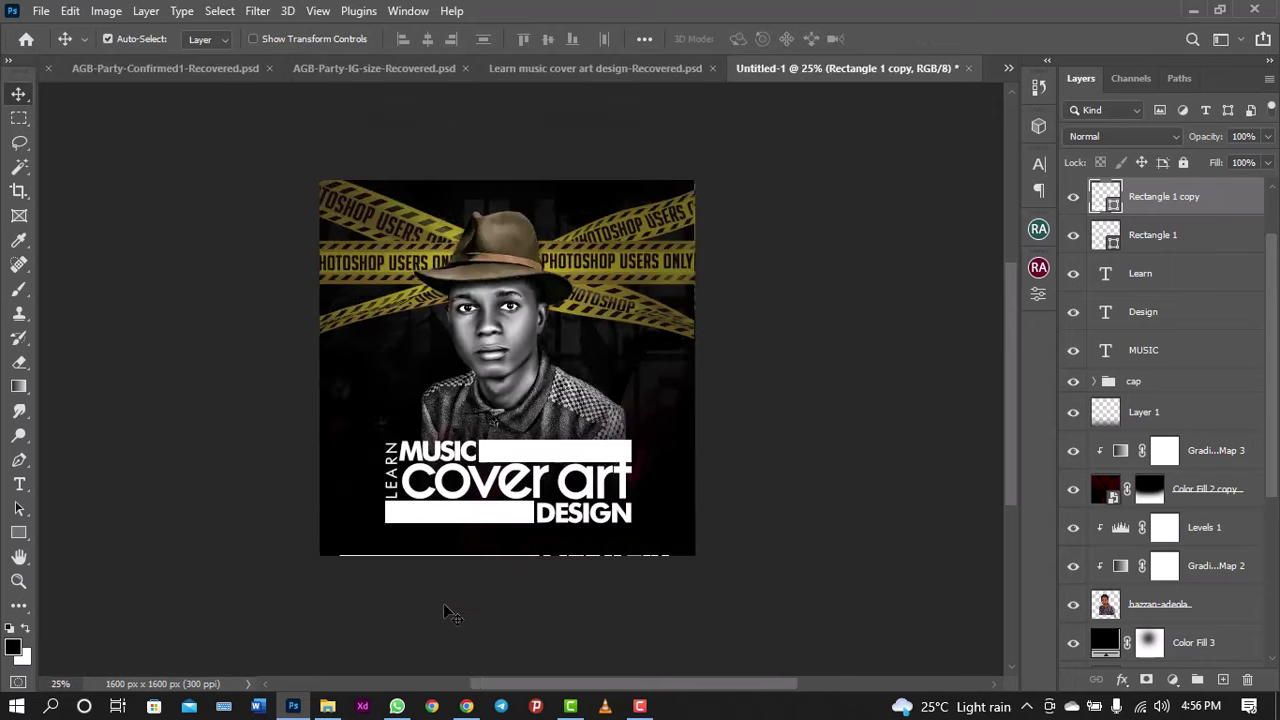
key(ctrl+plus)
key(ctrl+minus)
key(ctrl+minus)
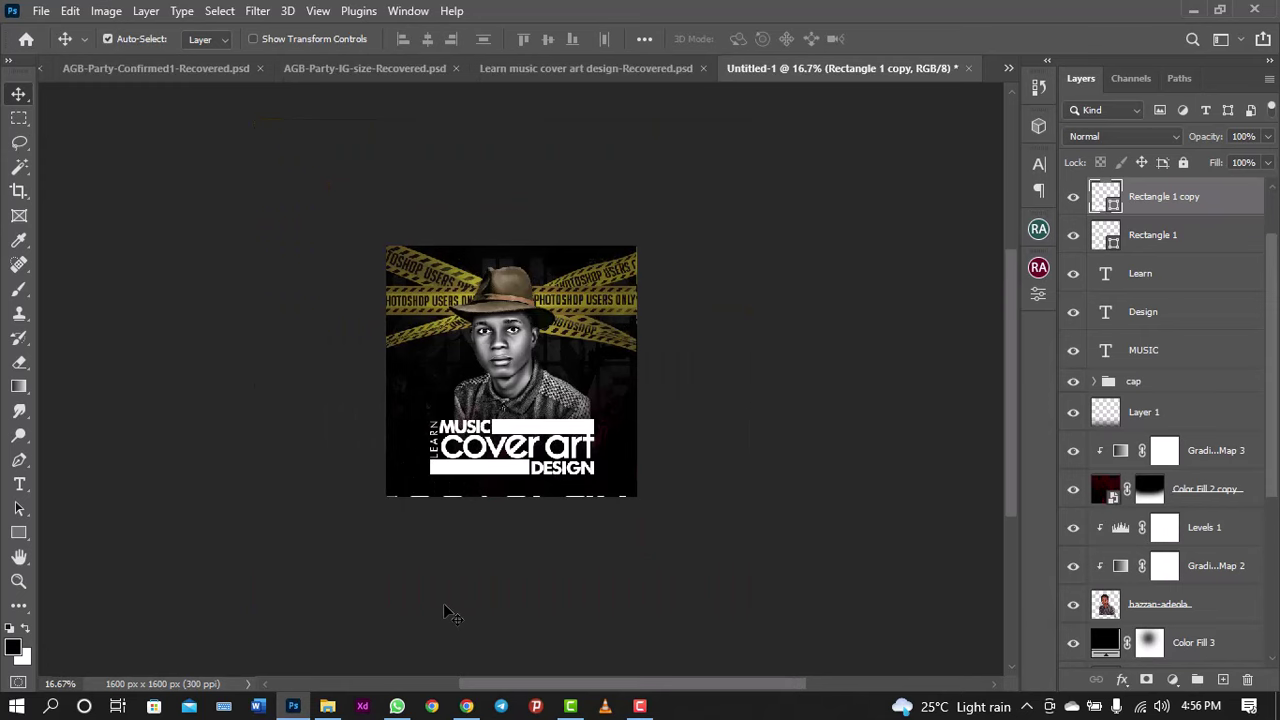
key(ctrl+plus)
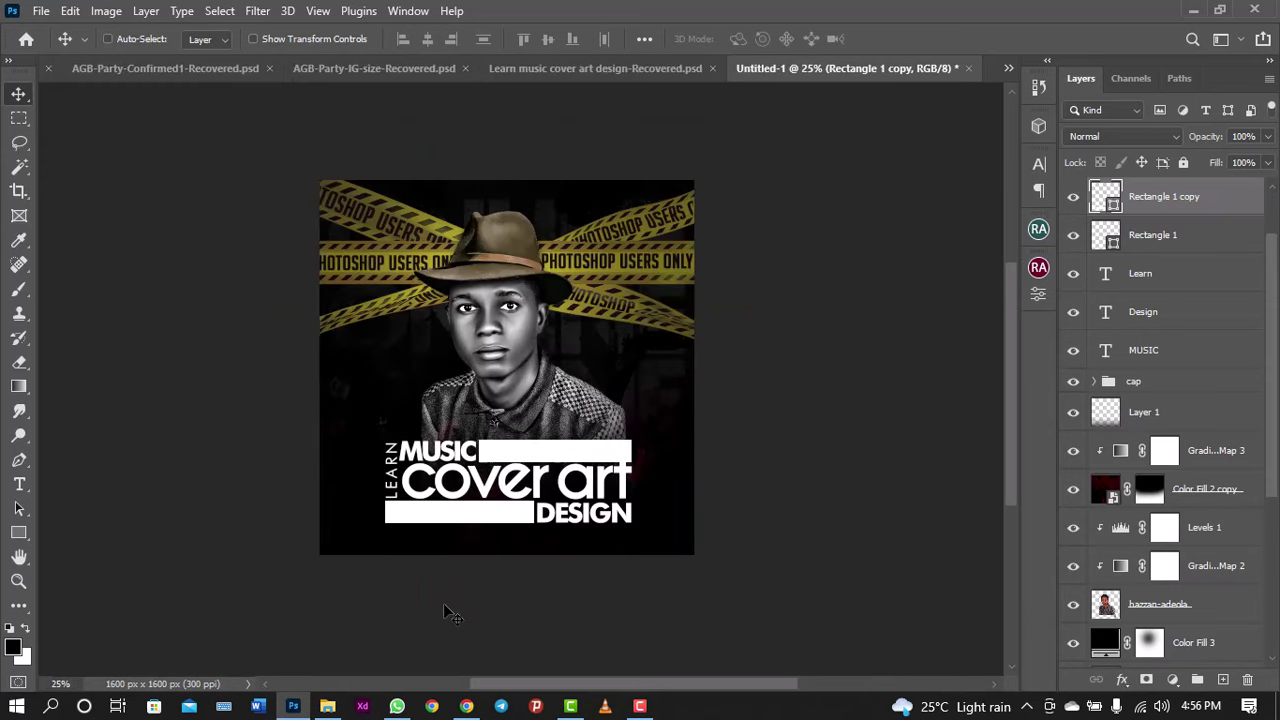
key(alt+bracketleft)
key(alt+bracketleft)
Step: Group the Learn, Design and MUSIC layers and name the group 'main text'
shift+click(1155, 354)
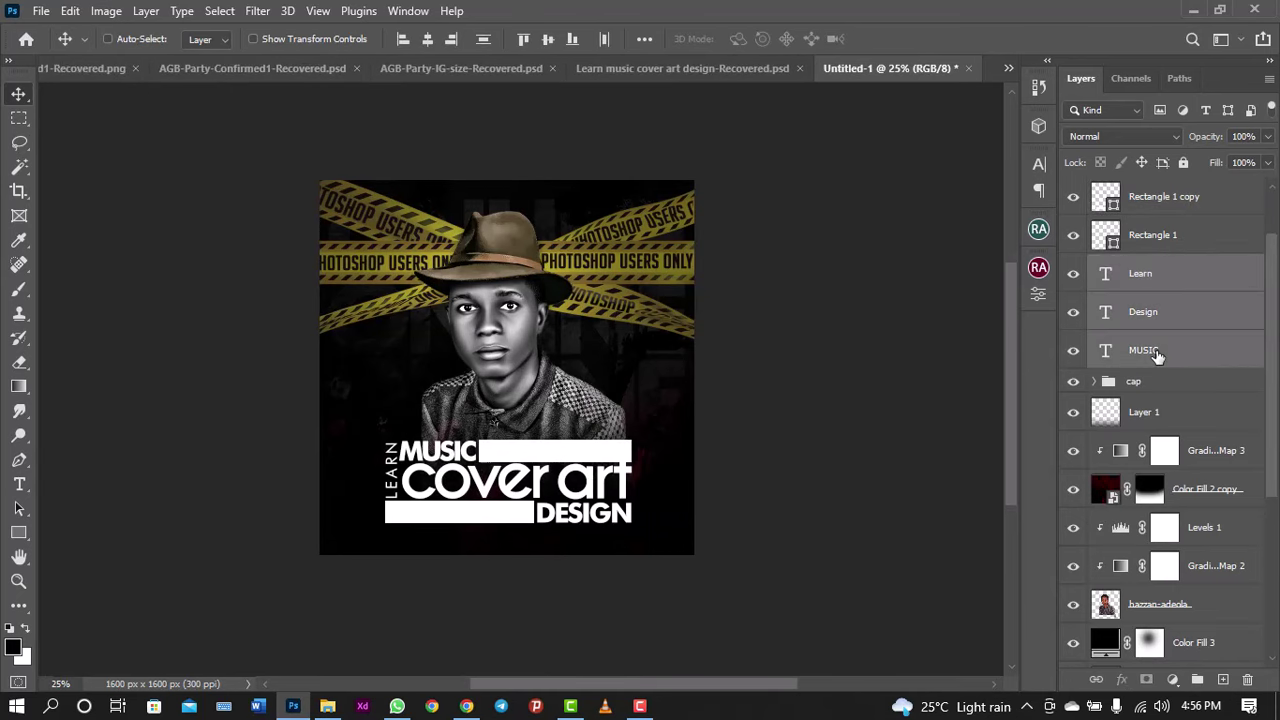
key(ctrl+g)
double_click(1142, 266)
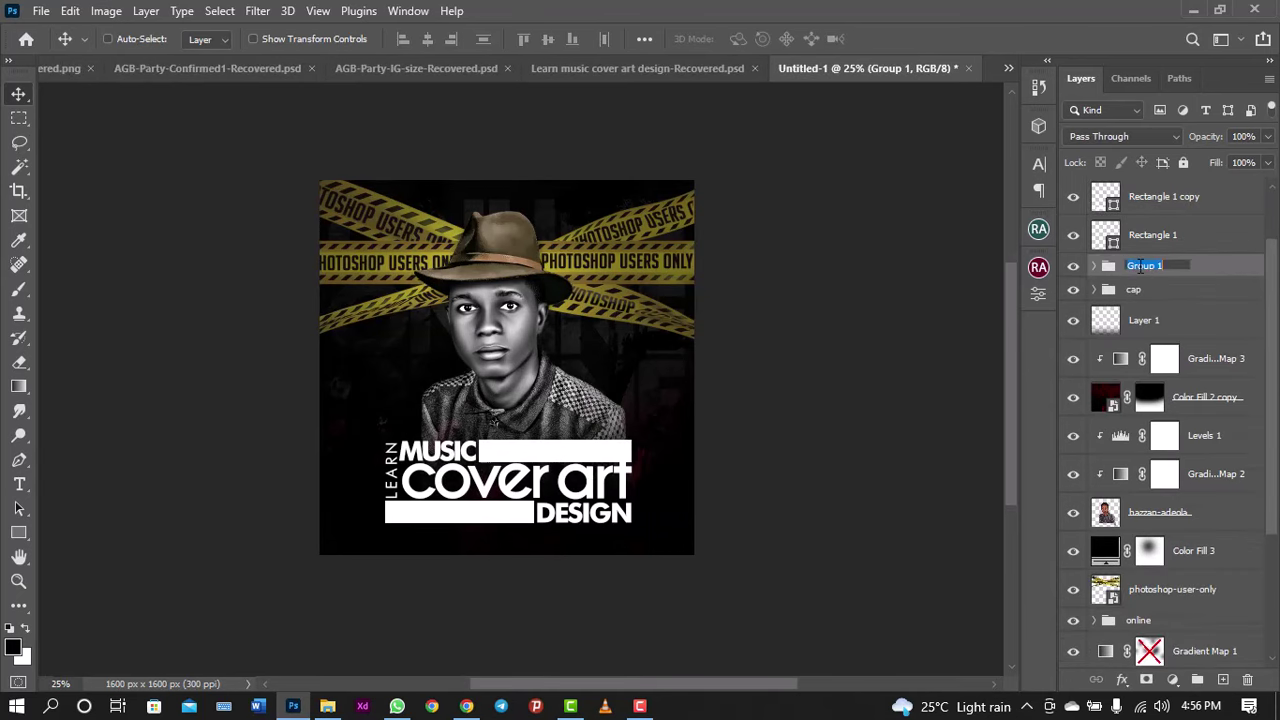
text(main text)
key(Return)
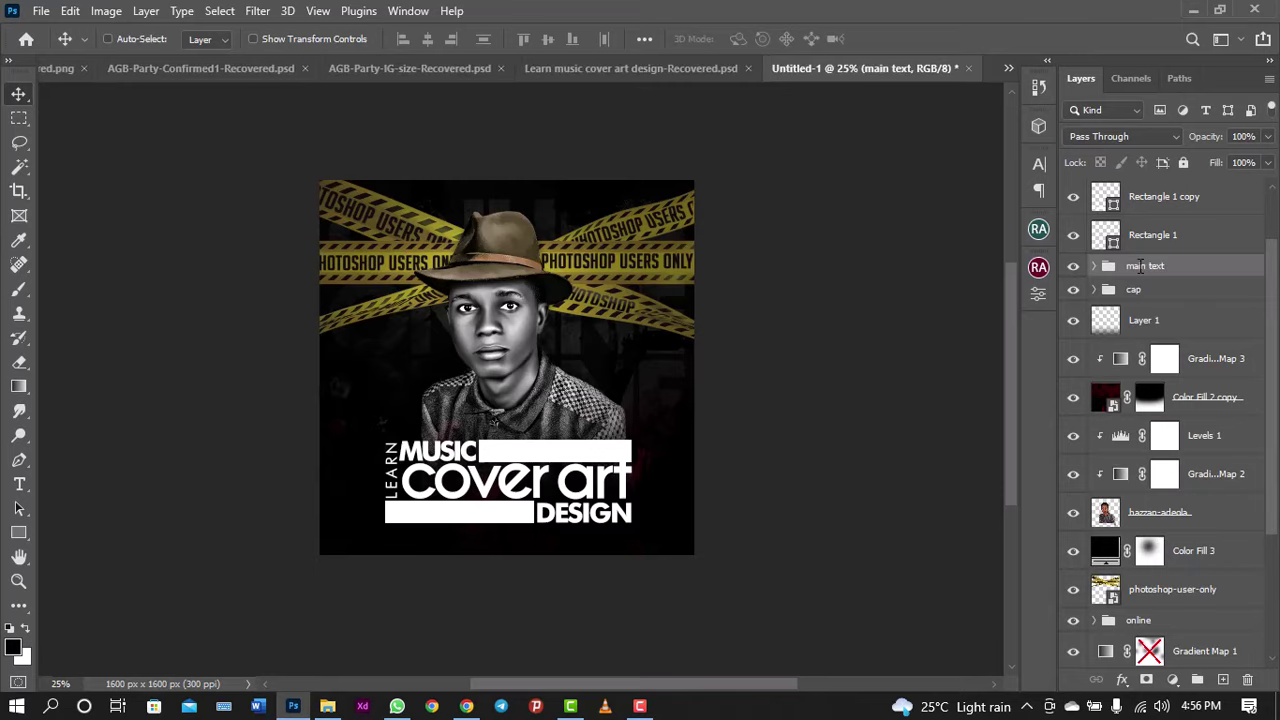
Step: Zoom in and out to inspect the grouped title text on the cover
key(ctrl+minus)
key(ctrl+plus)
key(ctrl+minus)
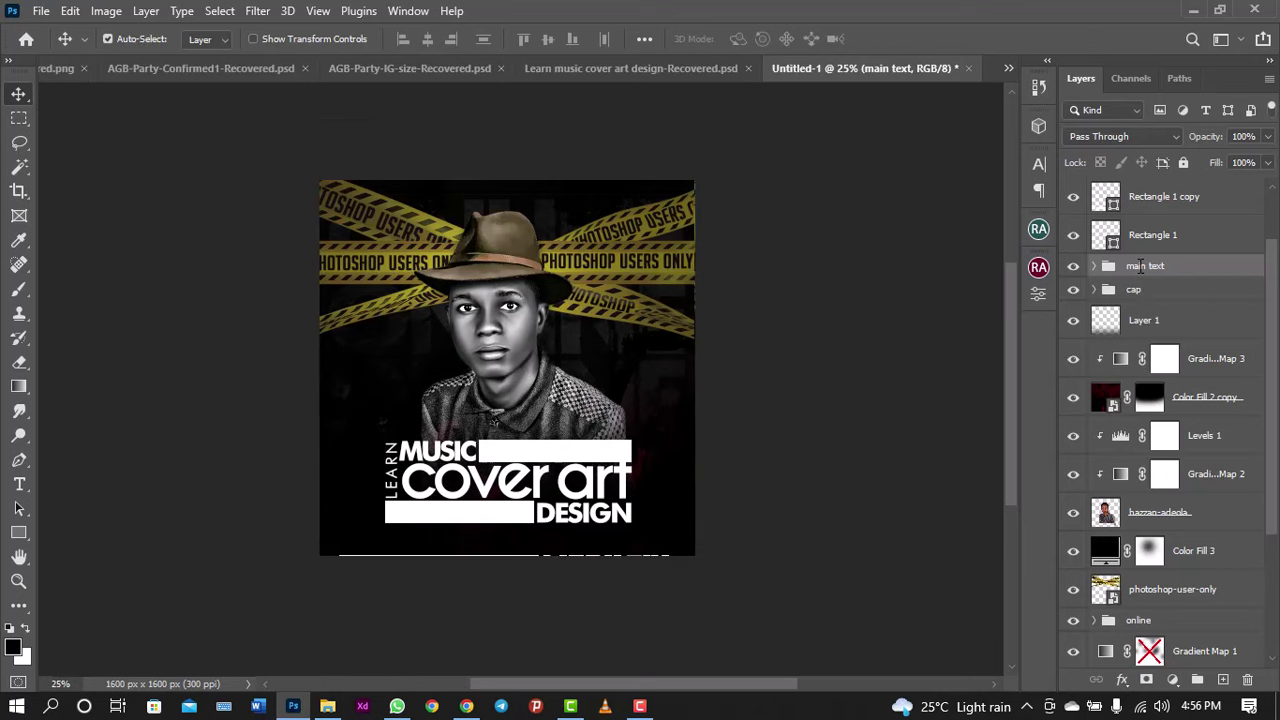
key(ctrl+plus)
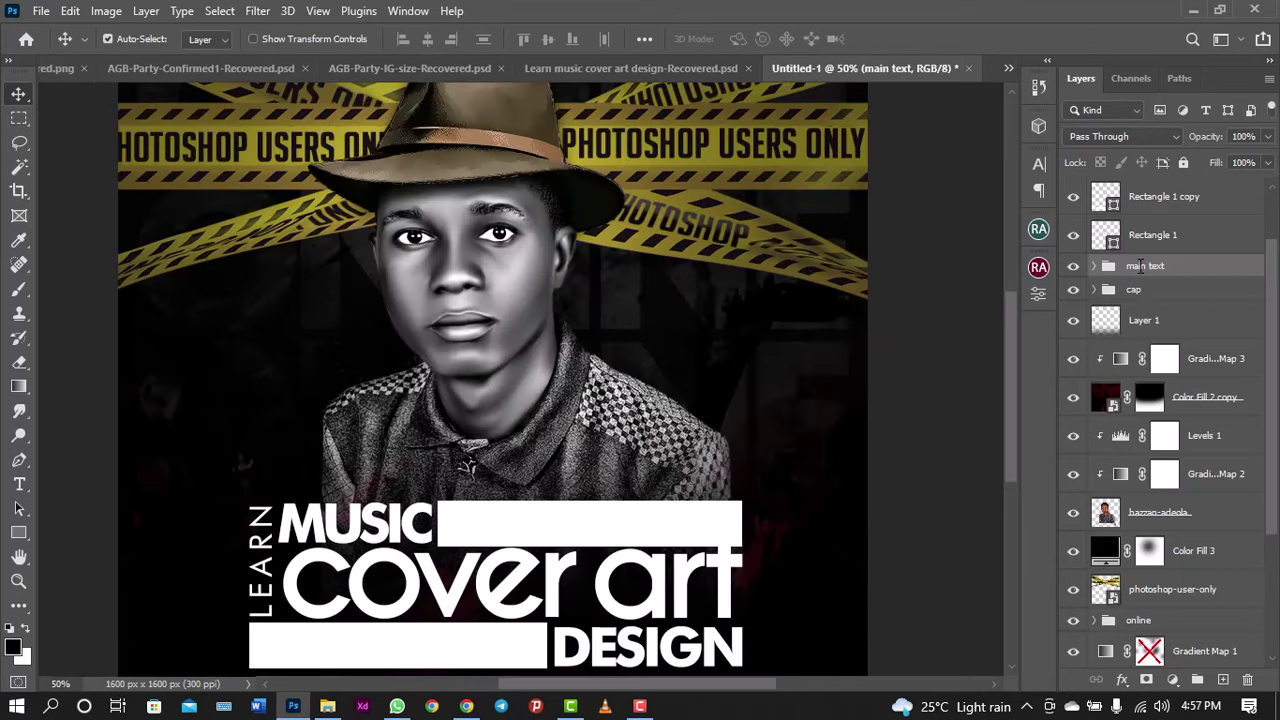
key(ctrl+minus)
key(ctrl+plus)
key(ctrl+minus)
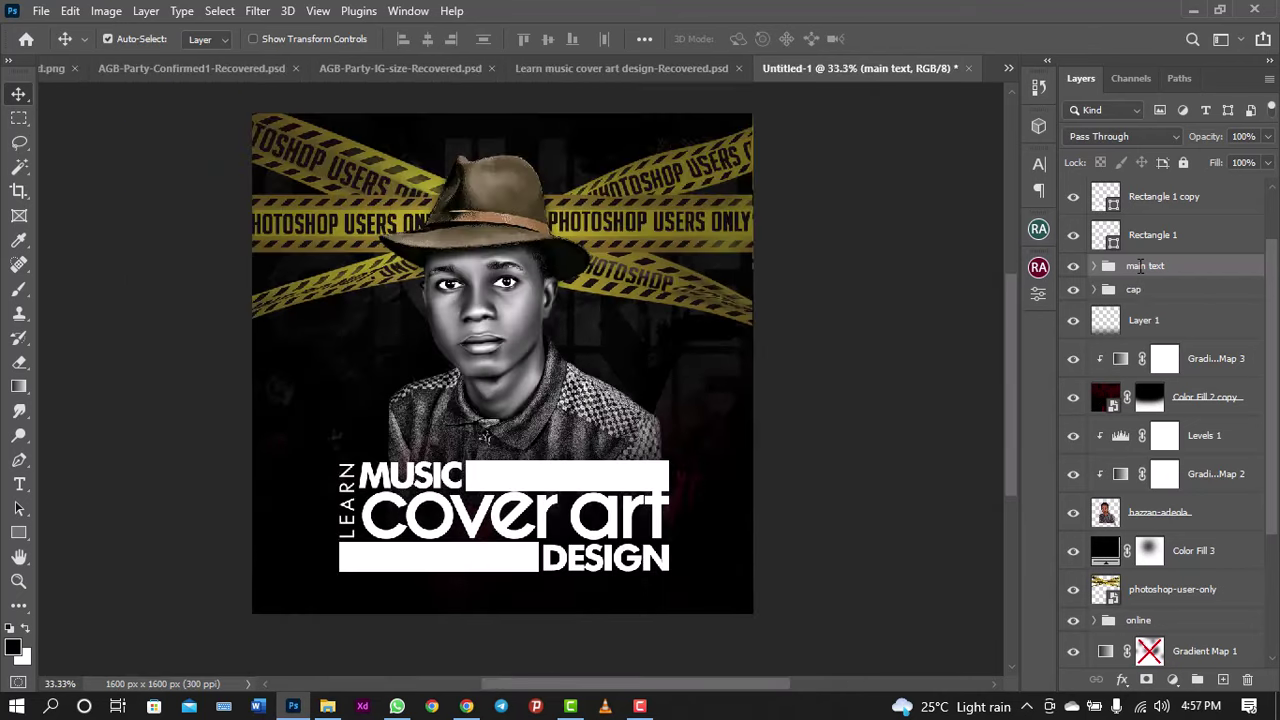
key(ctrl+plus)
key(ctrl+minus)
Step: Add a drop shadow to the main text group, using its own angle instead of Global Light
double_click(1202, 270)
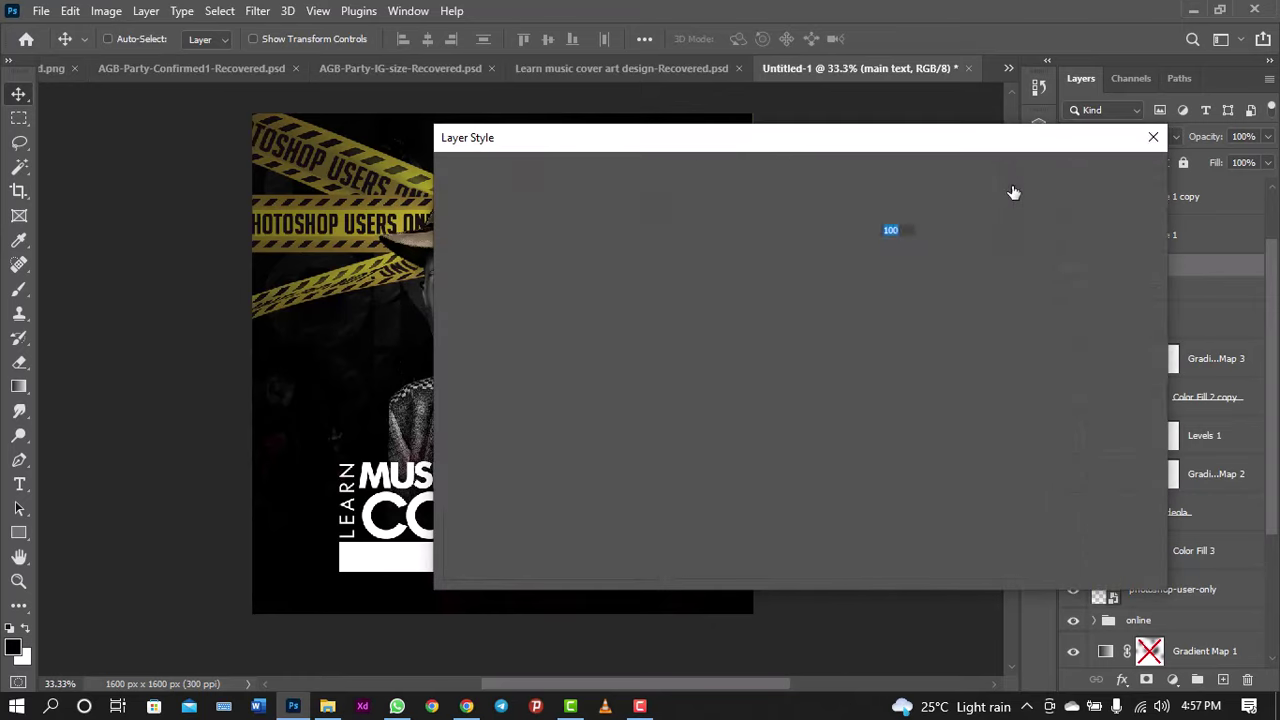
drag(868, 142, 1117, 51)
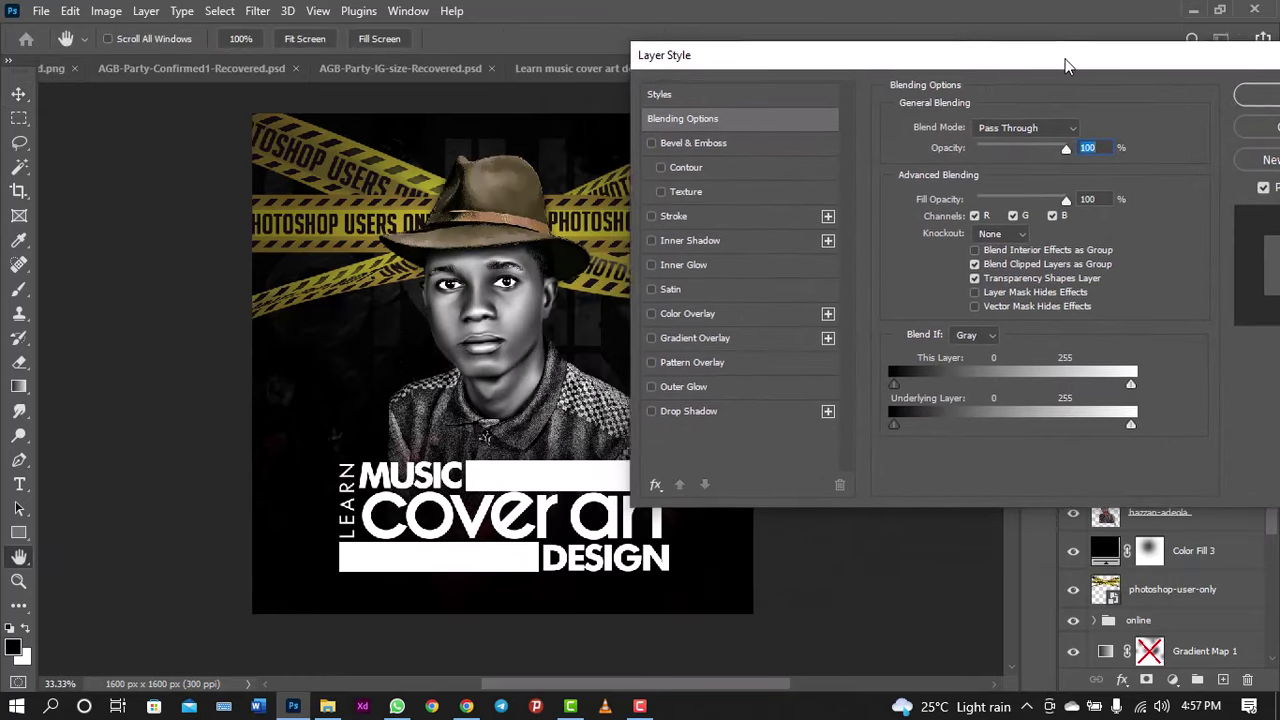
click(707, 403)
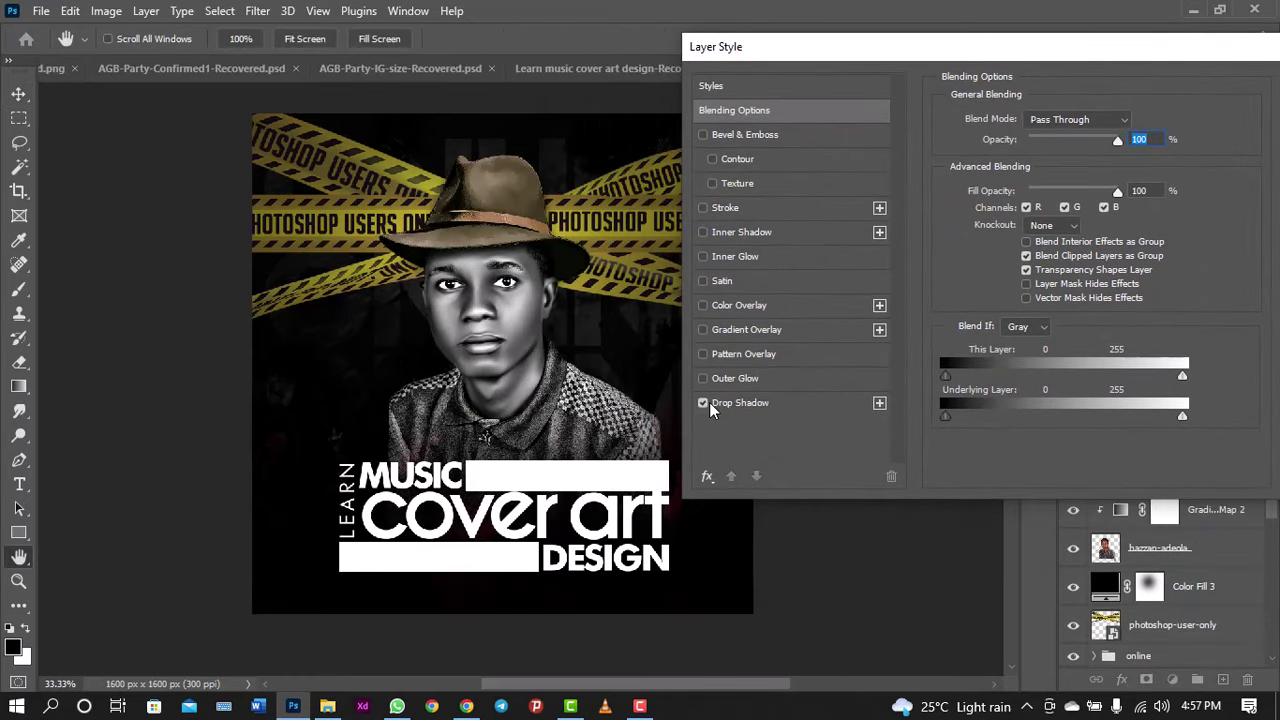
click(741, 402)
drag(1068, 246, 1046, 248)
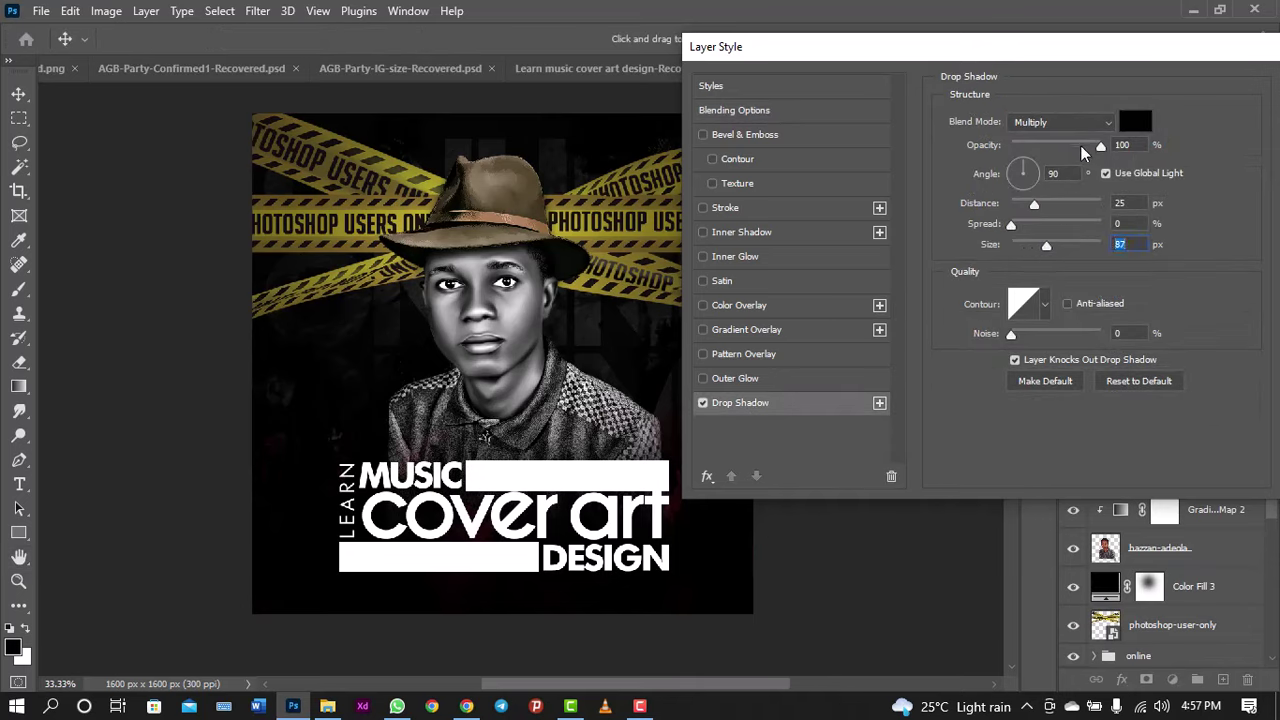
click(1105, 174)
drag(1034, 214, 1041, 214)
click(703, 403)
Step: Tune the shadow to 137°, 48 px distance, 48% spread and 68 px size, then apply it
mouse_move(1011, 224)
mouse_down()
mouse_move(1158, 213)
mouse_move(1066, 223)
mouse_move(1025, 251)
mouse_move(1059, 252)
mouse_up()
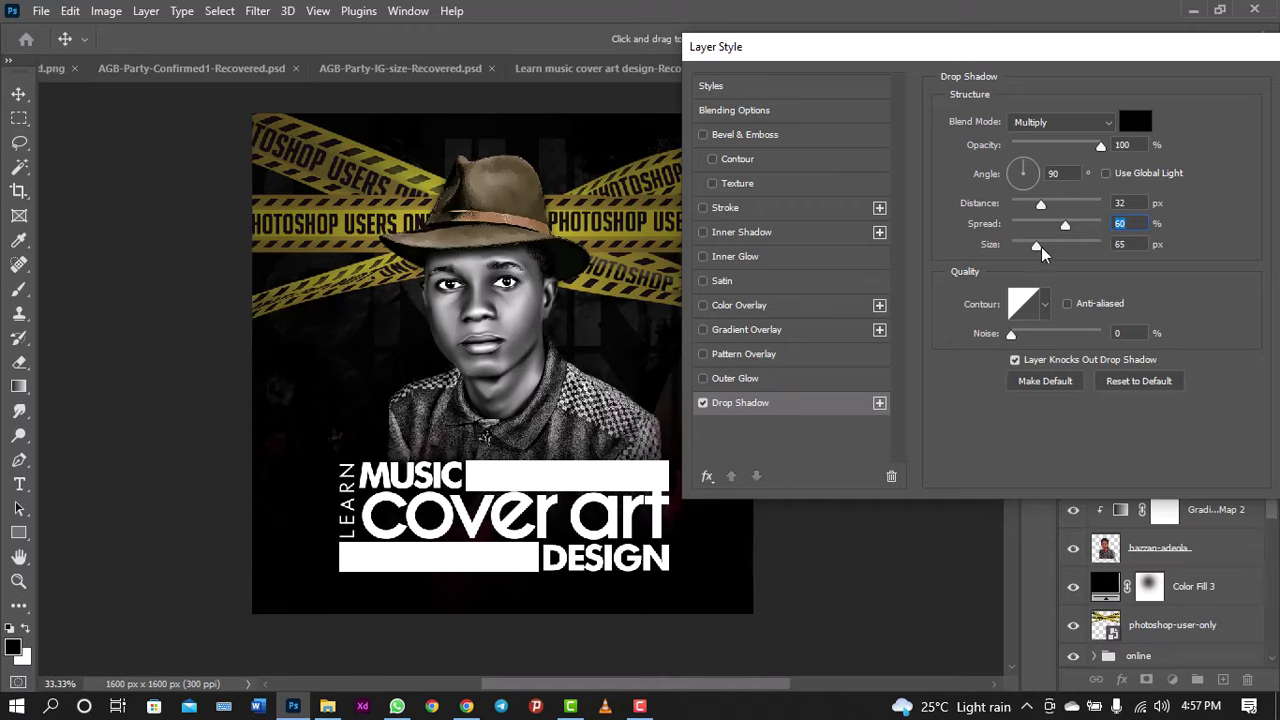
drag(1059, 252, 1040, 252)
mouse_move(497, 511)
mouse_down()
mouse_move(546, 522)
mouse_move(524, 514)
mouse_up()
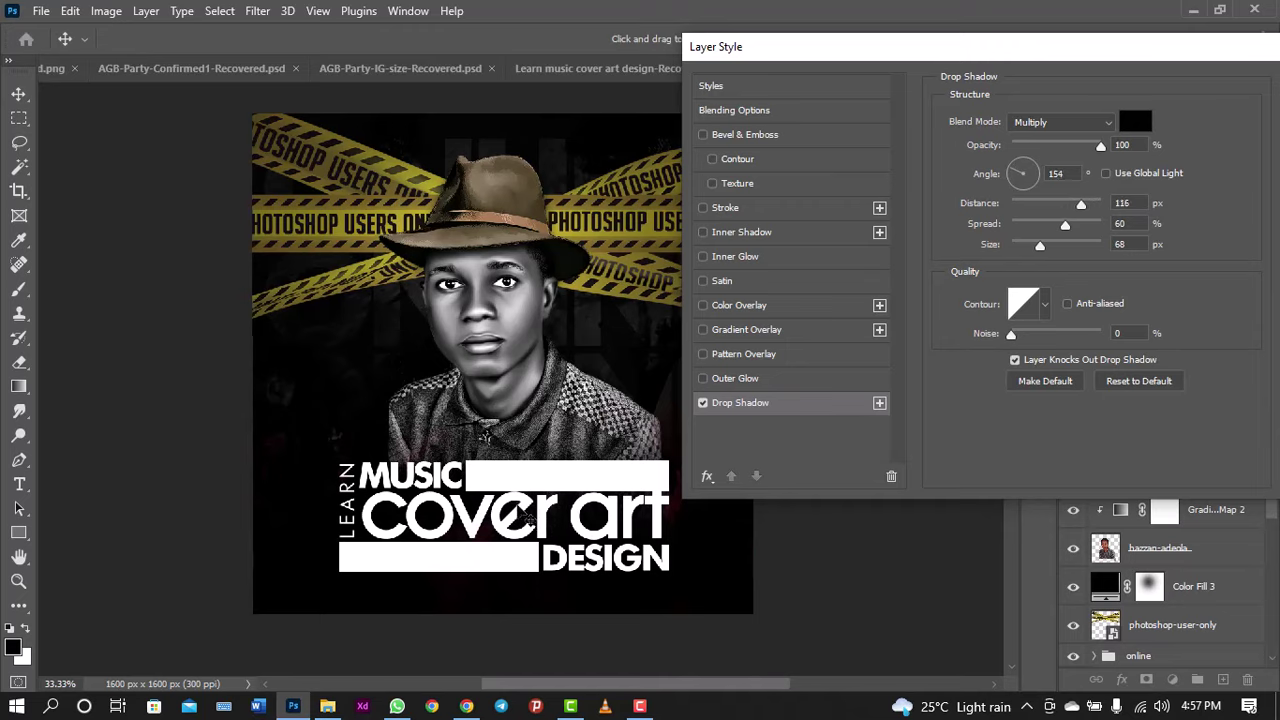
drag(524, 514, 530, 520)
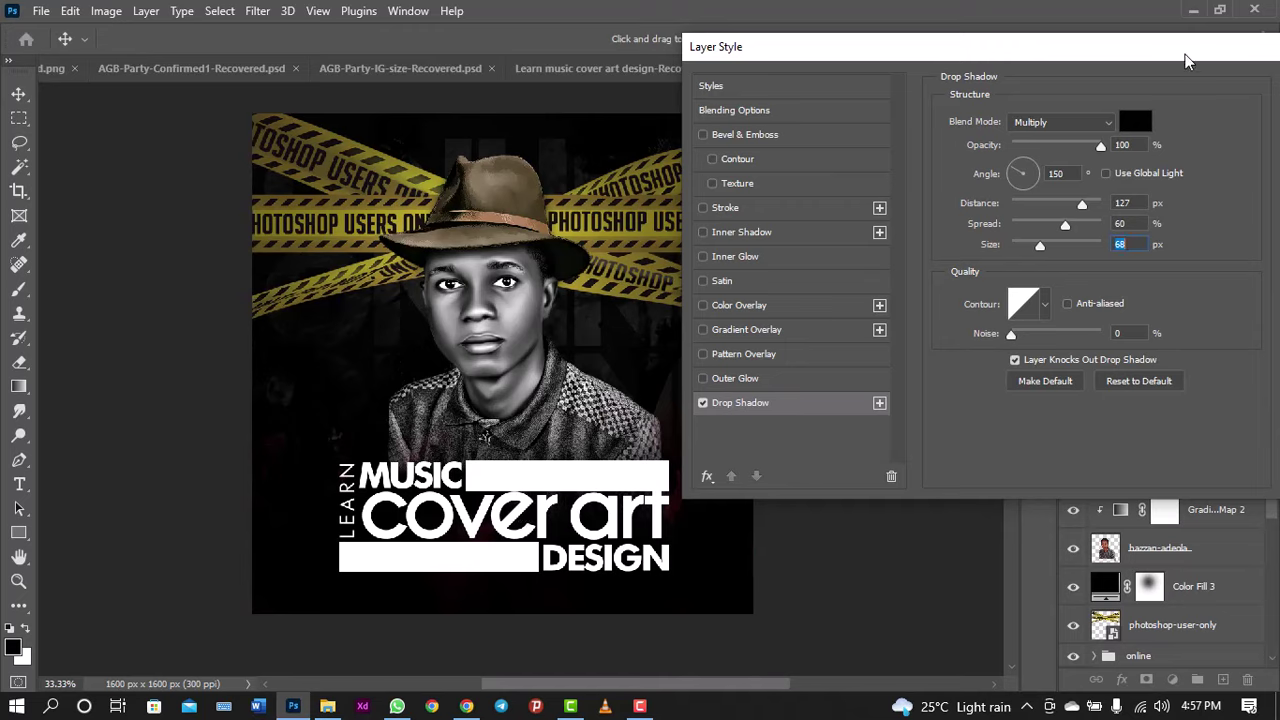
mouse_move(1065, 225)
mouse_down()
mouse_move(1054, 226)
mouse_move(1059, 206)
mouse_move(943, 238)
mouse_up()
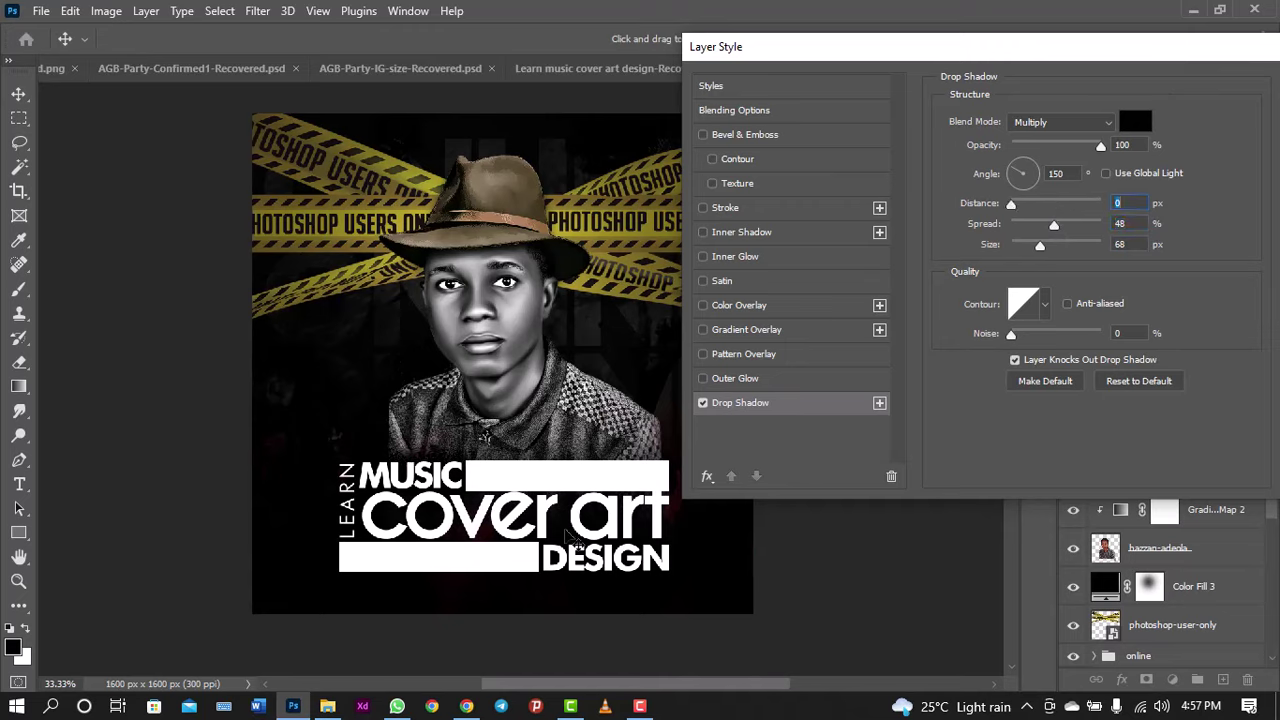
mouse_move(576, 540)
mouse_down()
mouse_move(563, 541)
mouse_move(572, 547)
mouse_up()
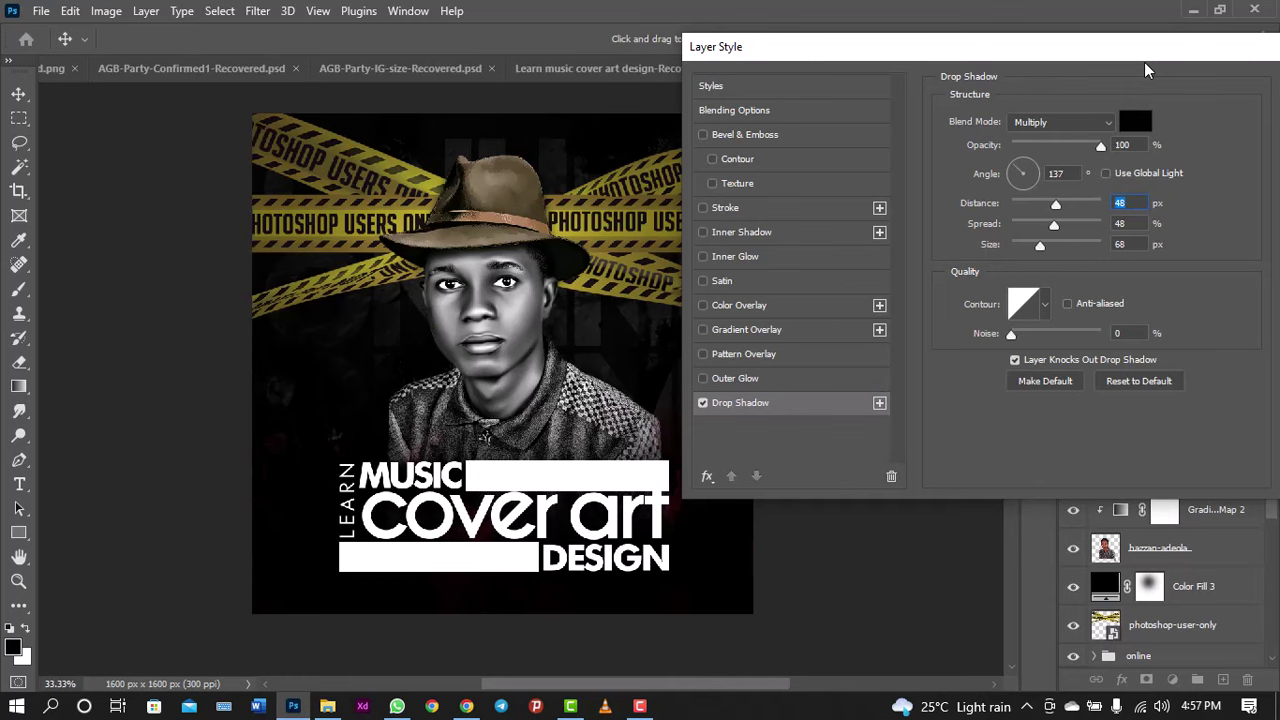
drag(1063, 46, 920, 78)
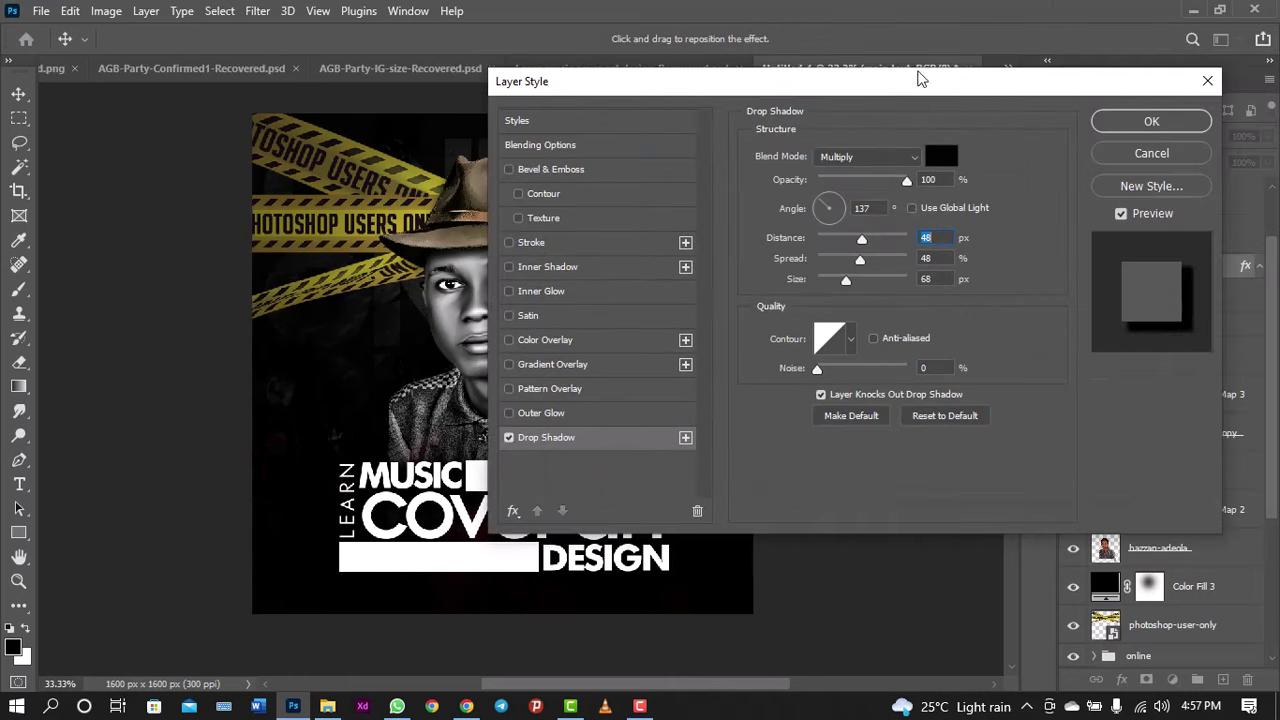
click(1151, 121)
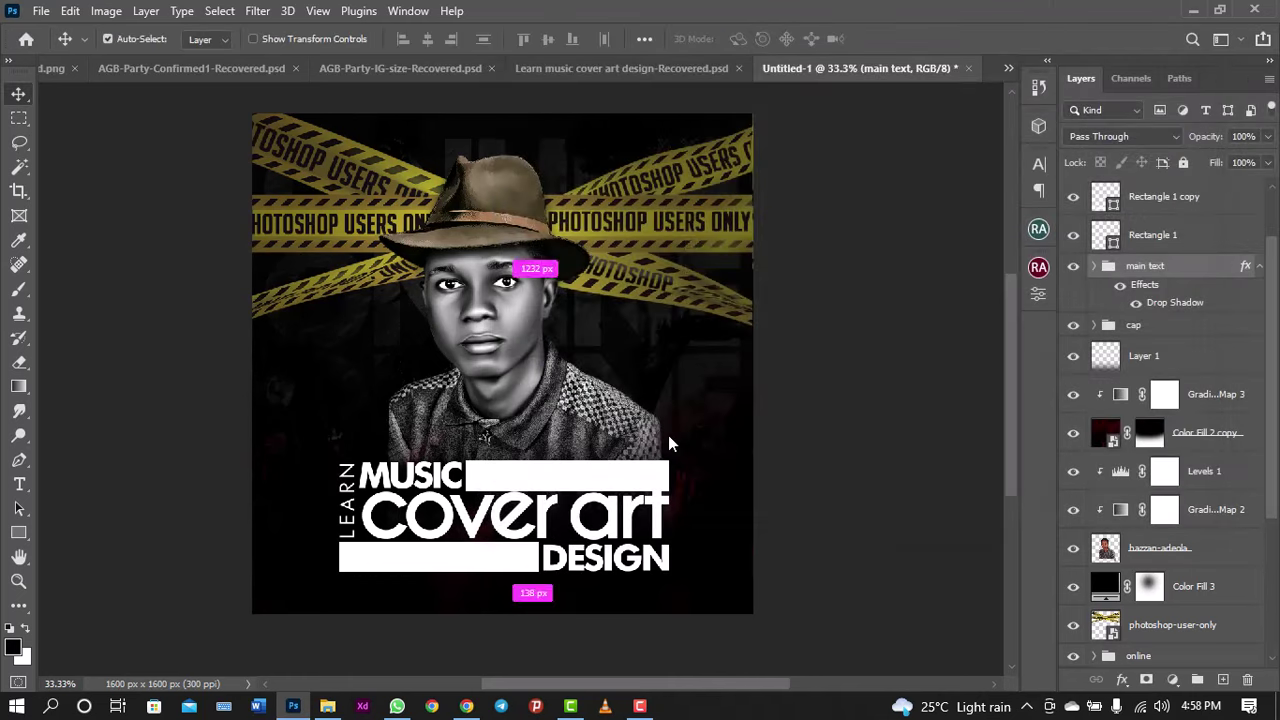
Step: Select Rectangle 1, collapse the main text effects list, and switch to File Explorer
key(ctrl+minus)
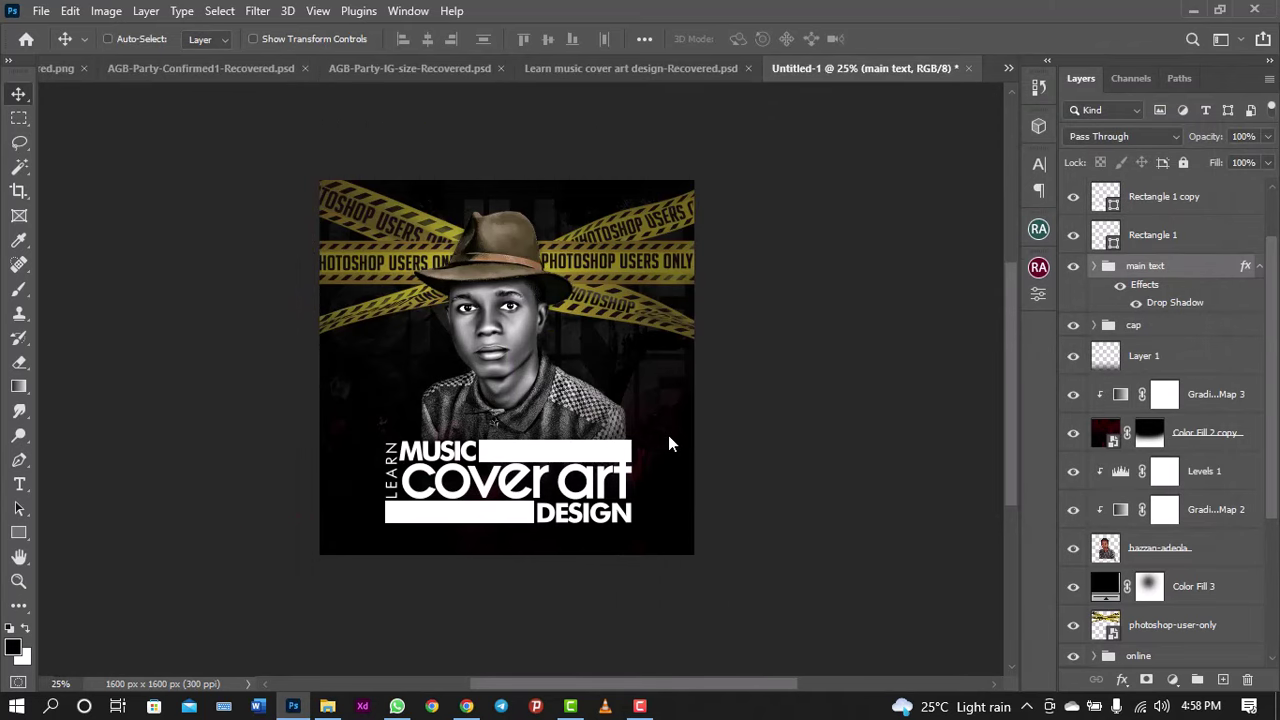
click(1187, 234)
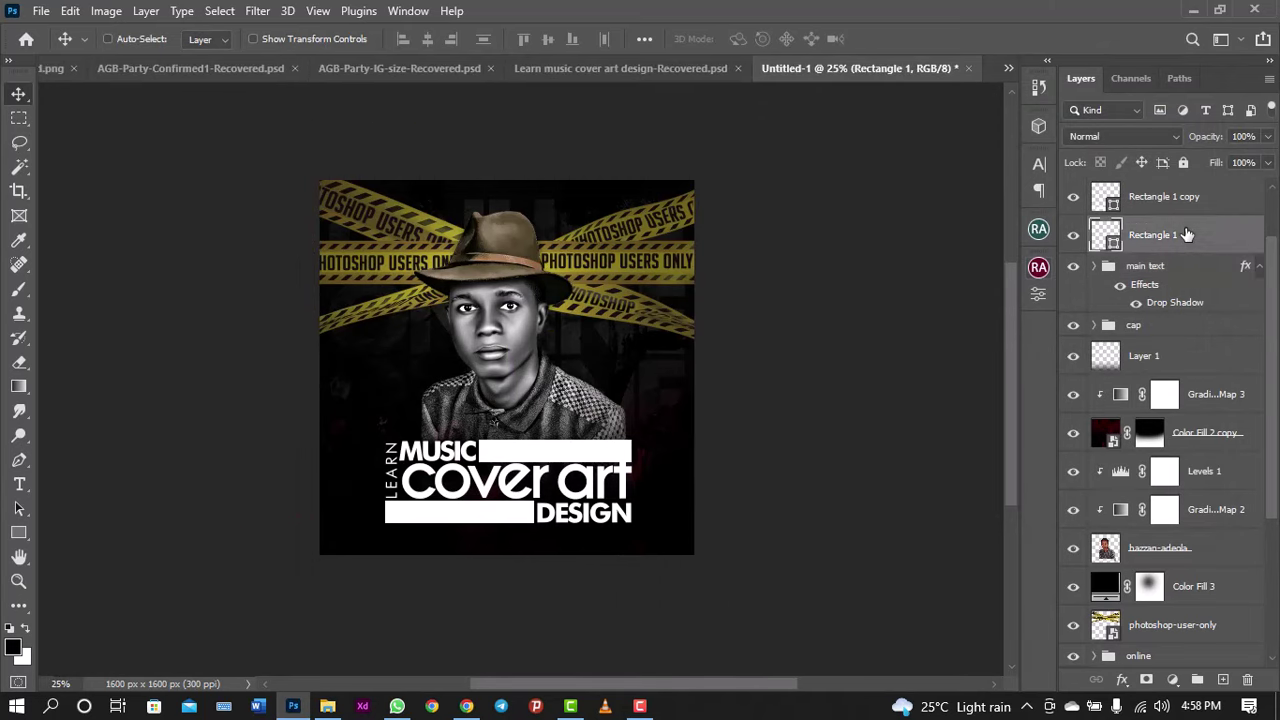
click(1260, 269)
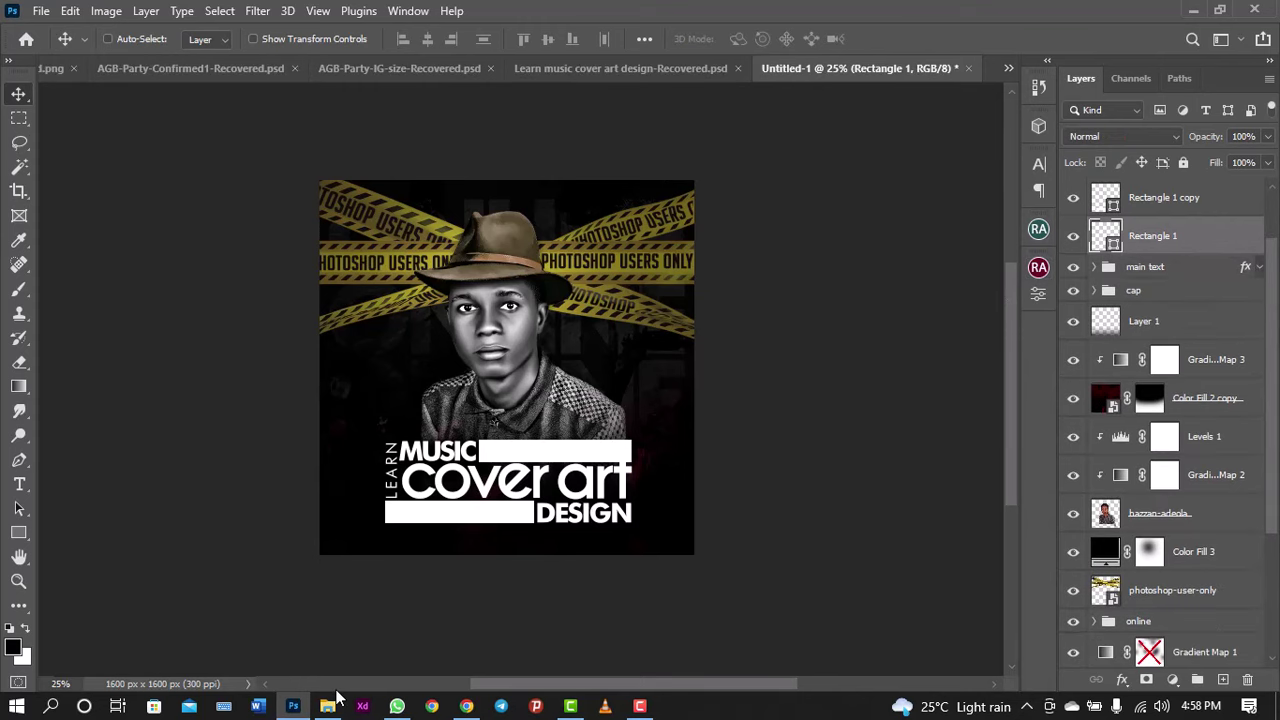
click(332, 708)
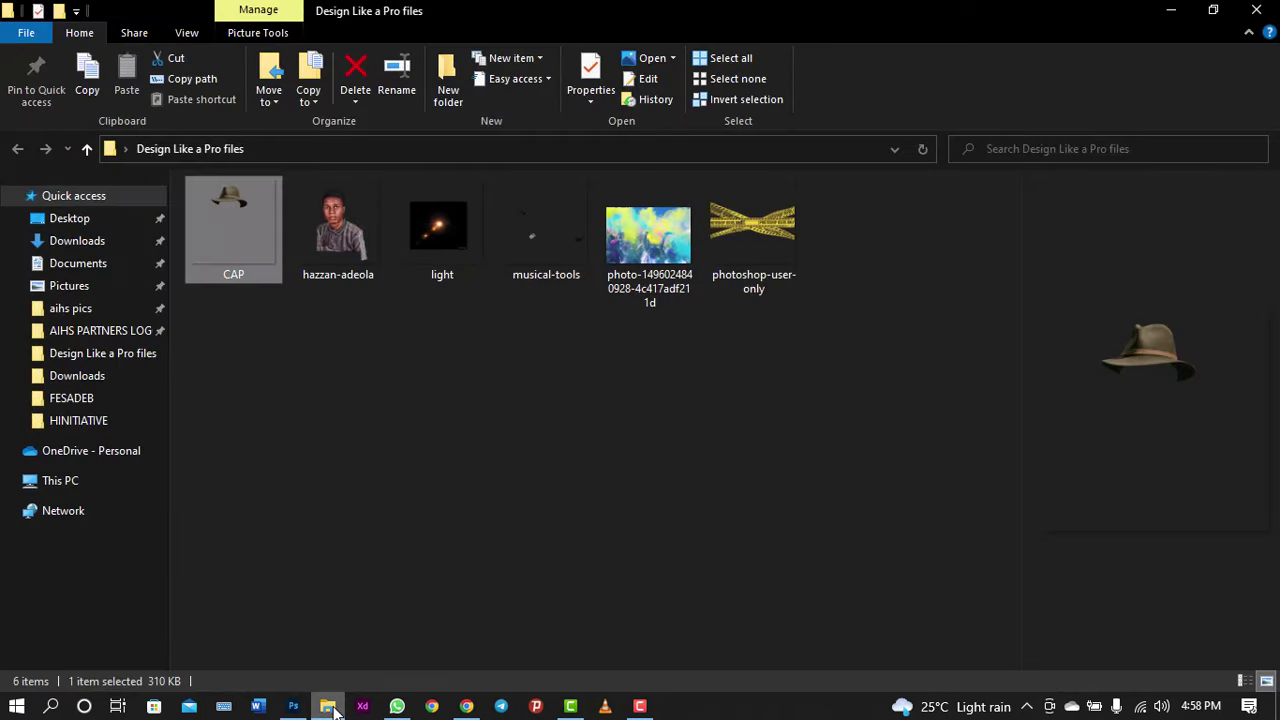
Step: Open a new Explorer window and navigate to the Materials > BG & PNG folder
click(330, 707)
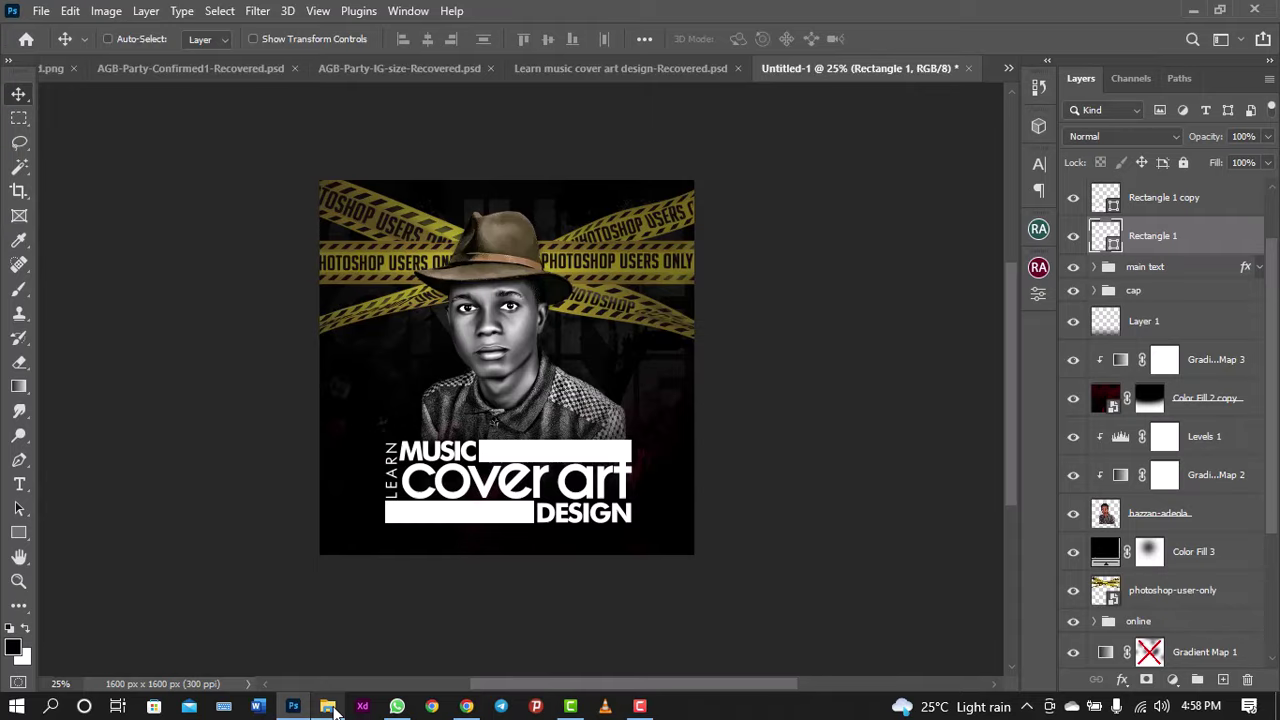
click(330, 707)
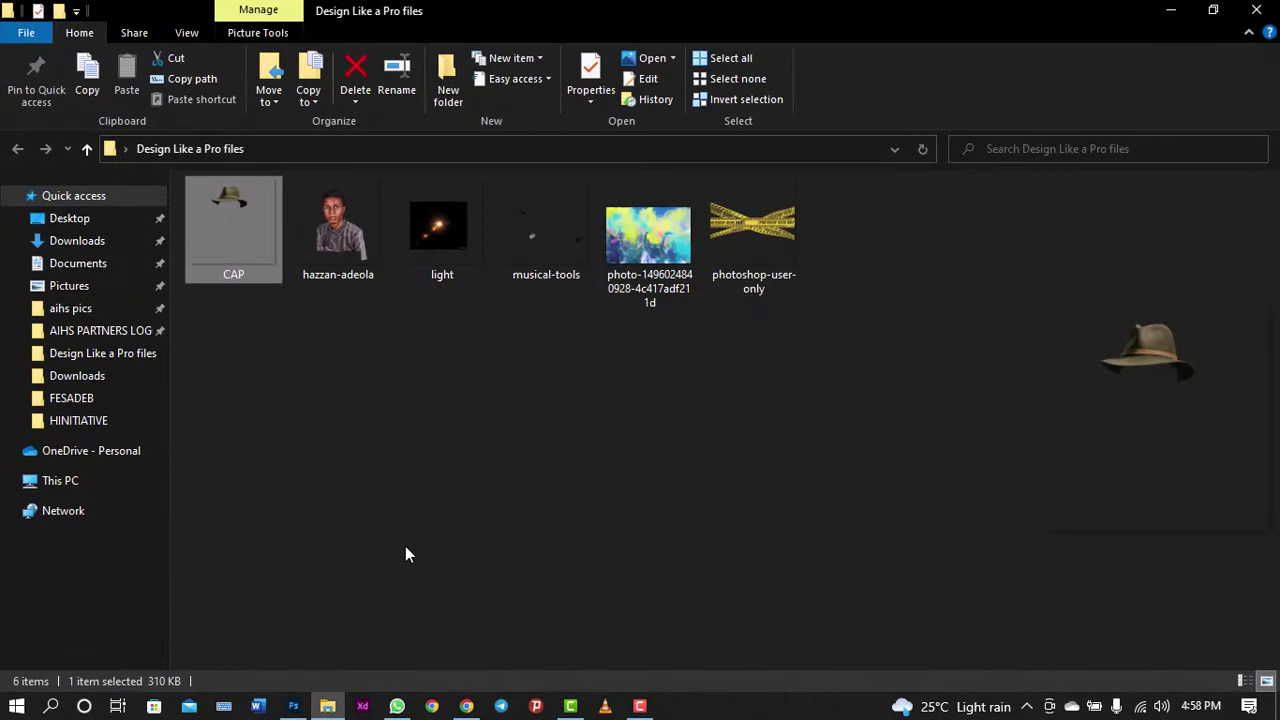
key(super+e)
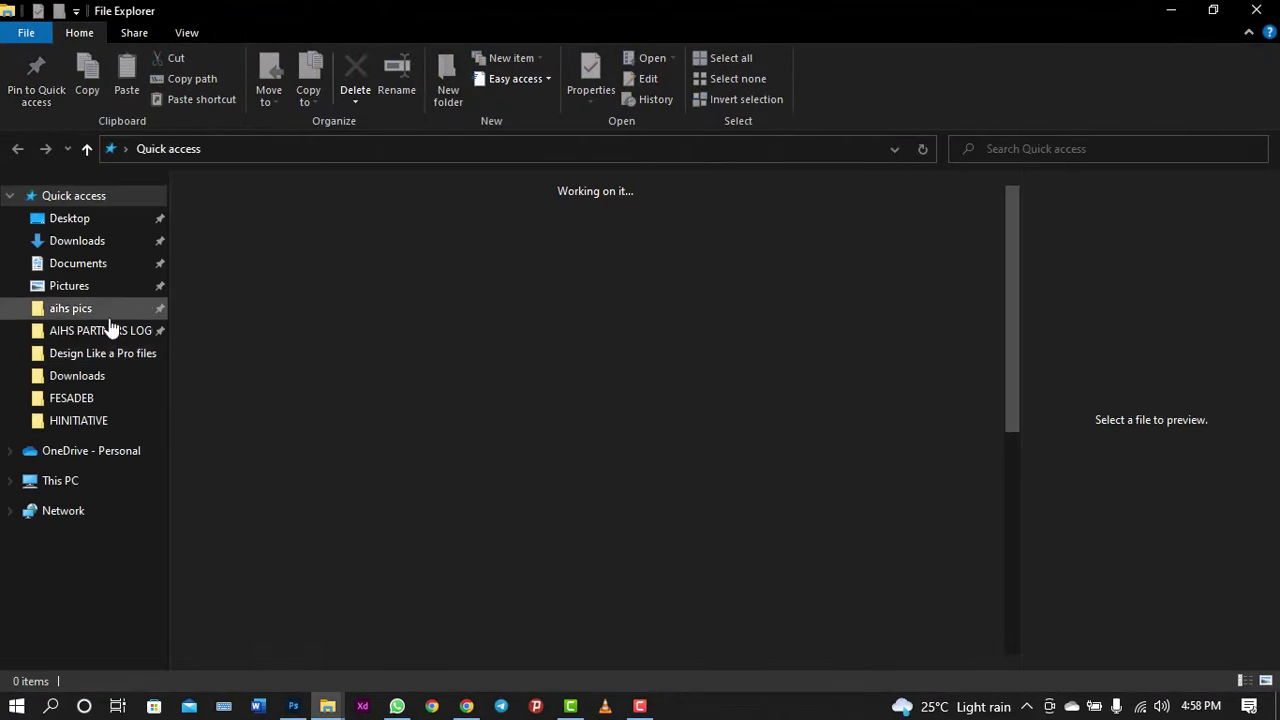
click(88, 421)
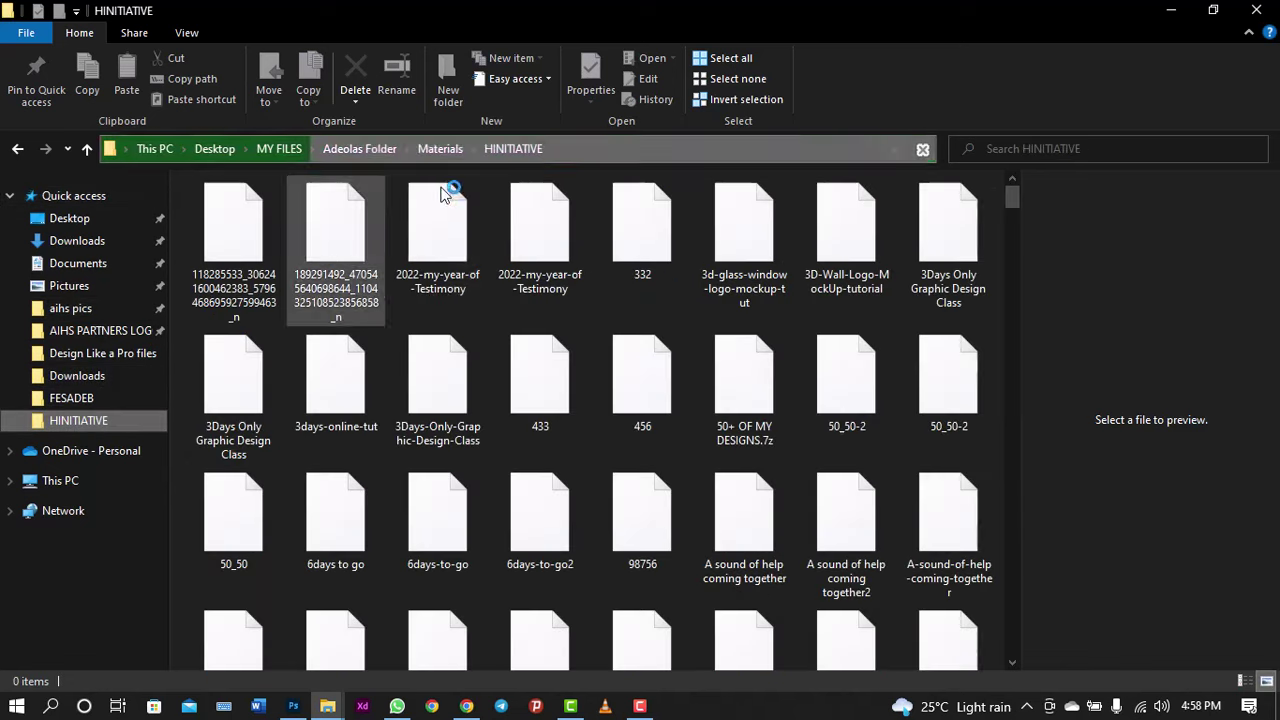
click(425, 152)
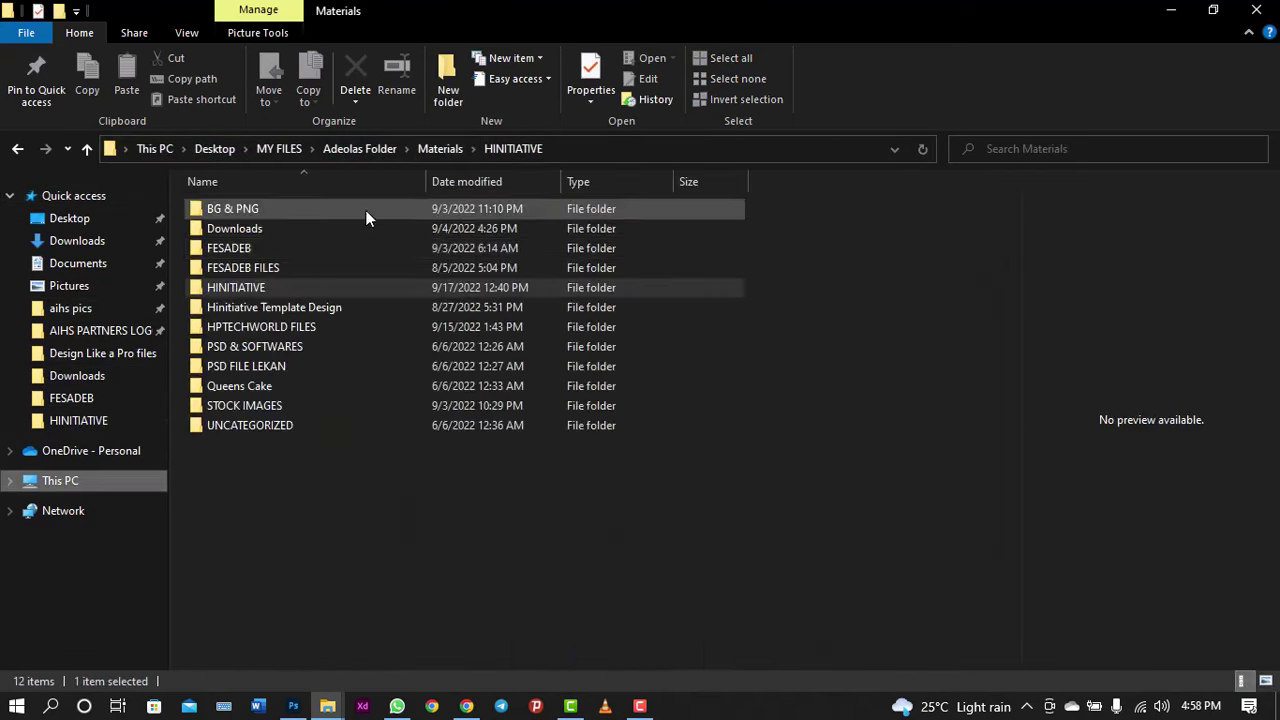
click(306, 211)
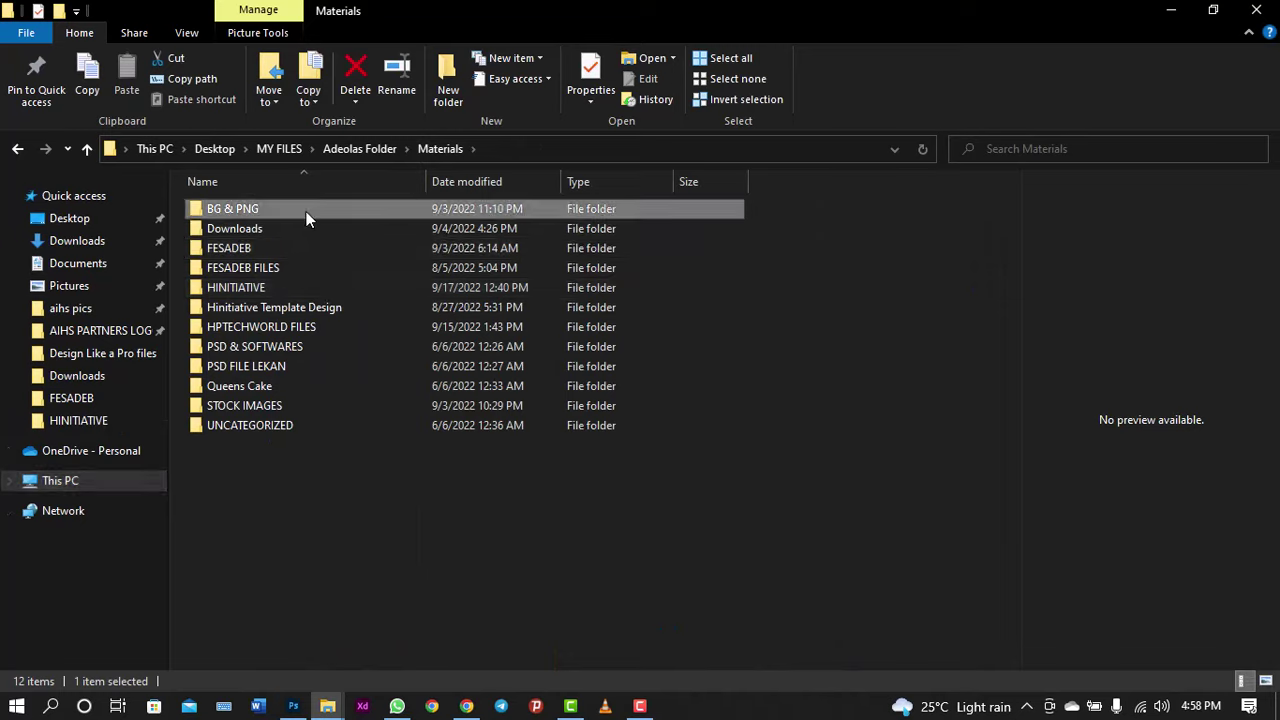
double_click(306, 211)
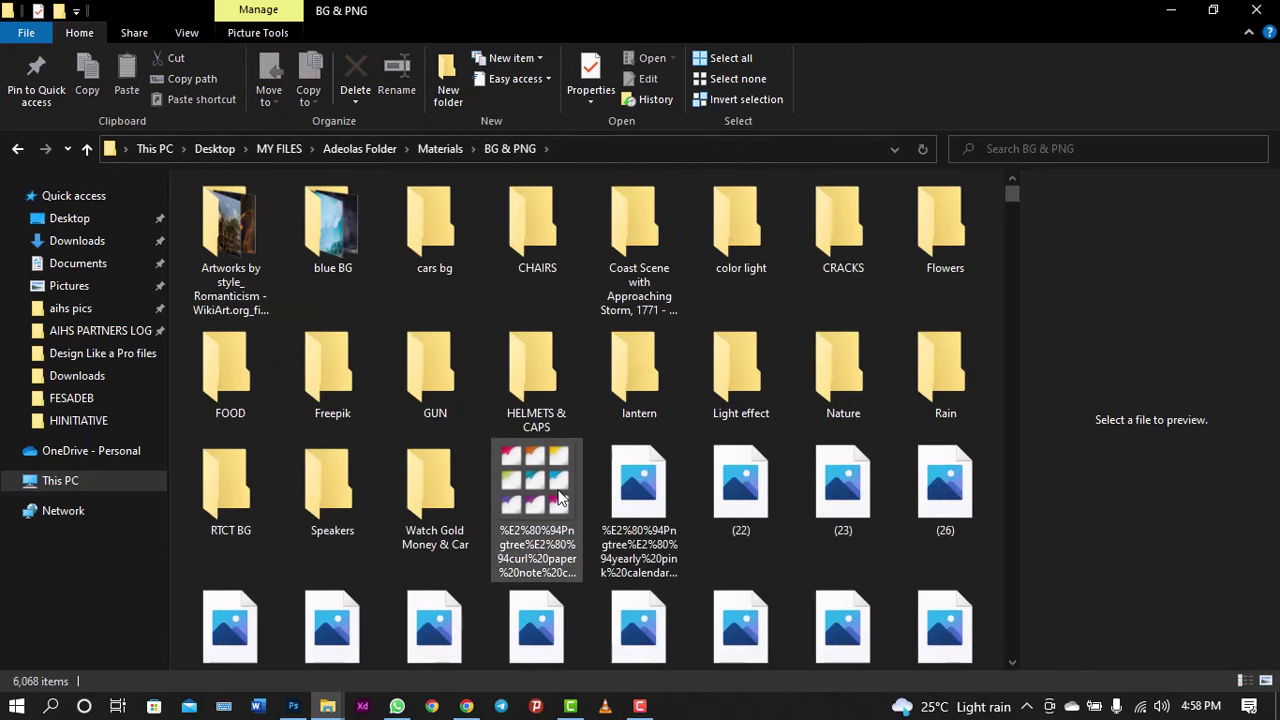
Step: Browse the g files to select the gold-background-1437 texture image
click(560, 498)
key(g)
key(g)
key(g)
key(g)
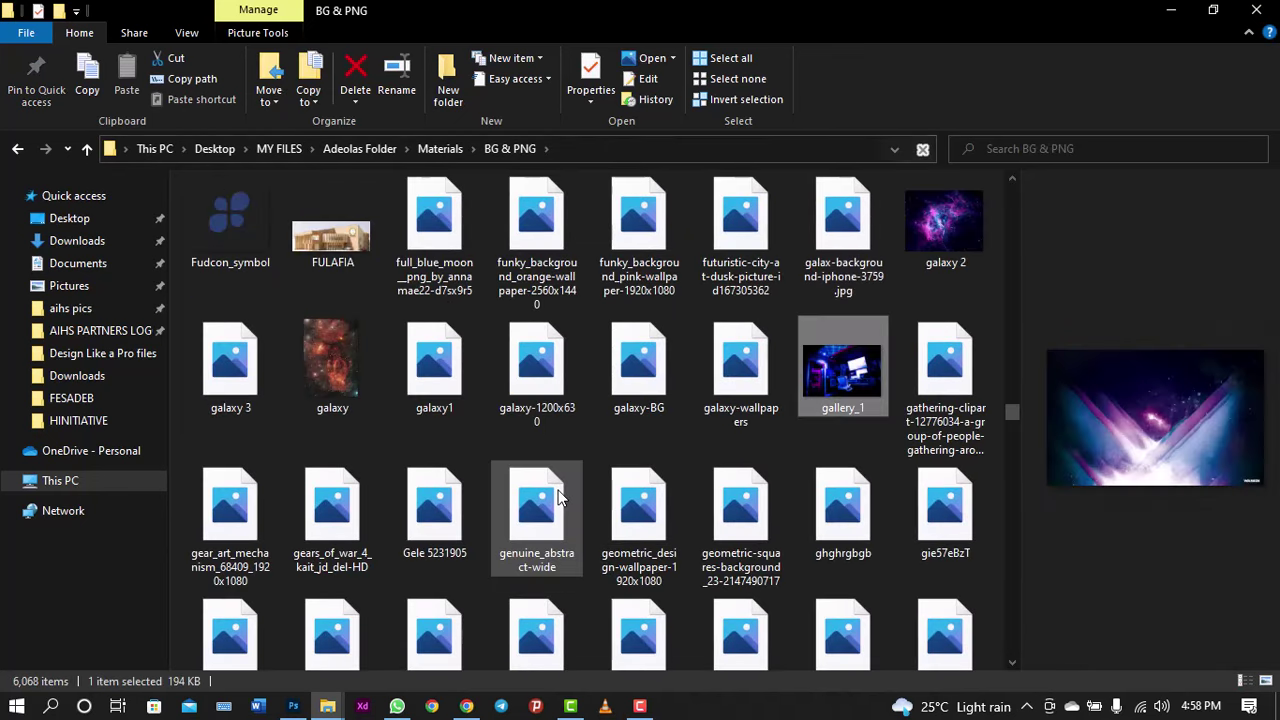
key(g)
key(g)
key(g)
key(g)
key(g)
key(g)
key(g)
key(g)
key(g)
key(g)
key(g)
key(g)
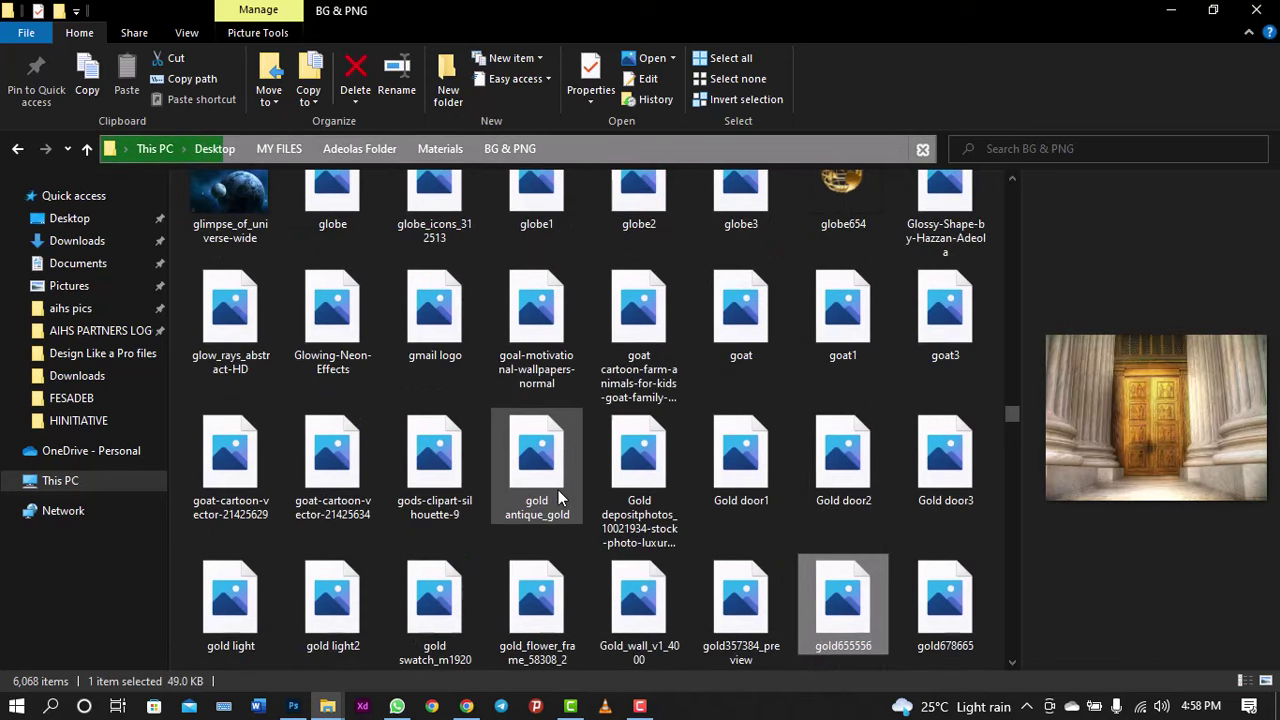
key(Up)
key(Up)
key(Up)
key(Down)
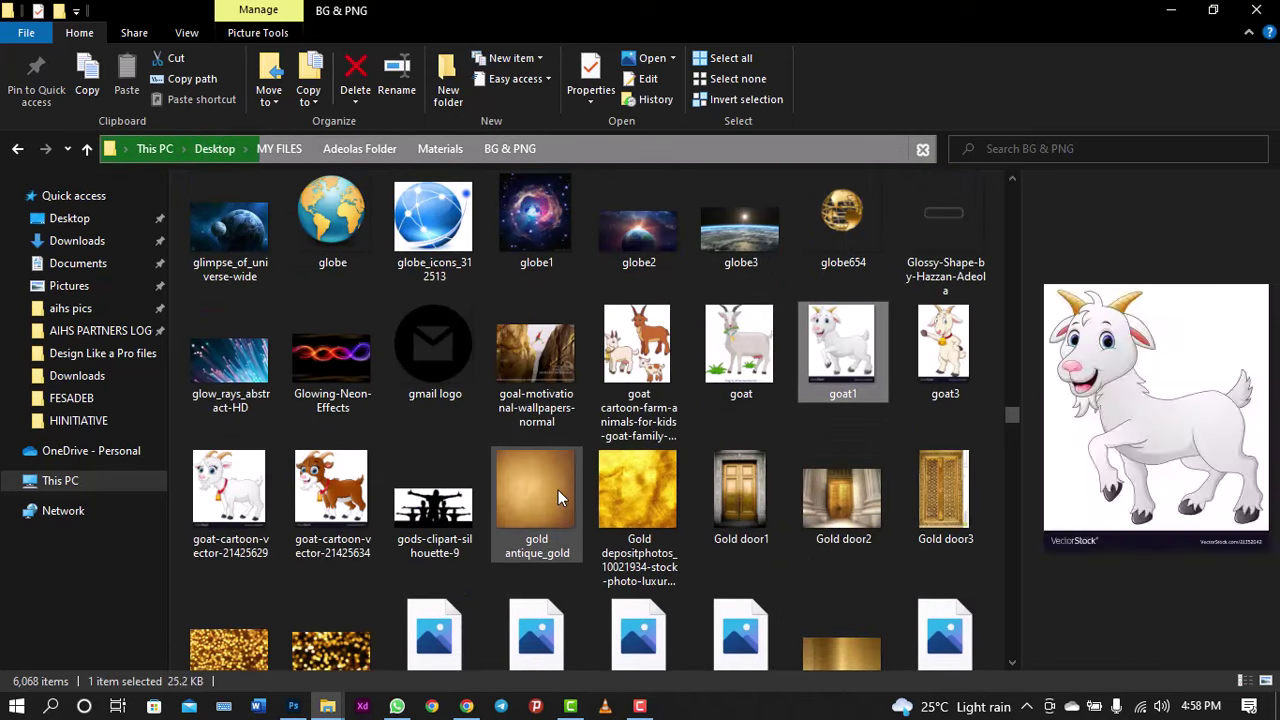
key(Down)
key(Down)
key(Down)
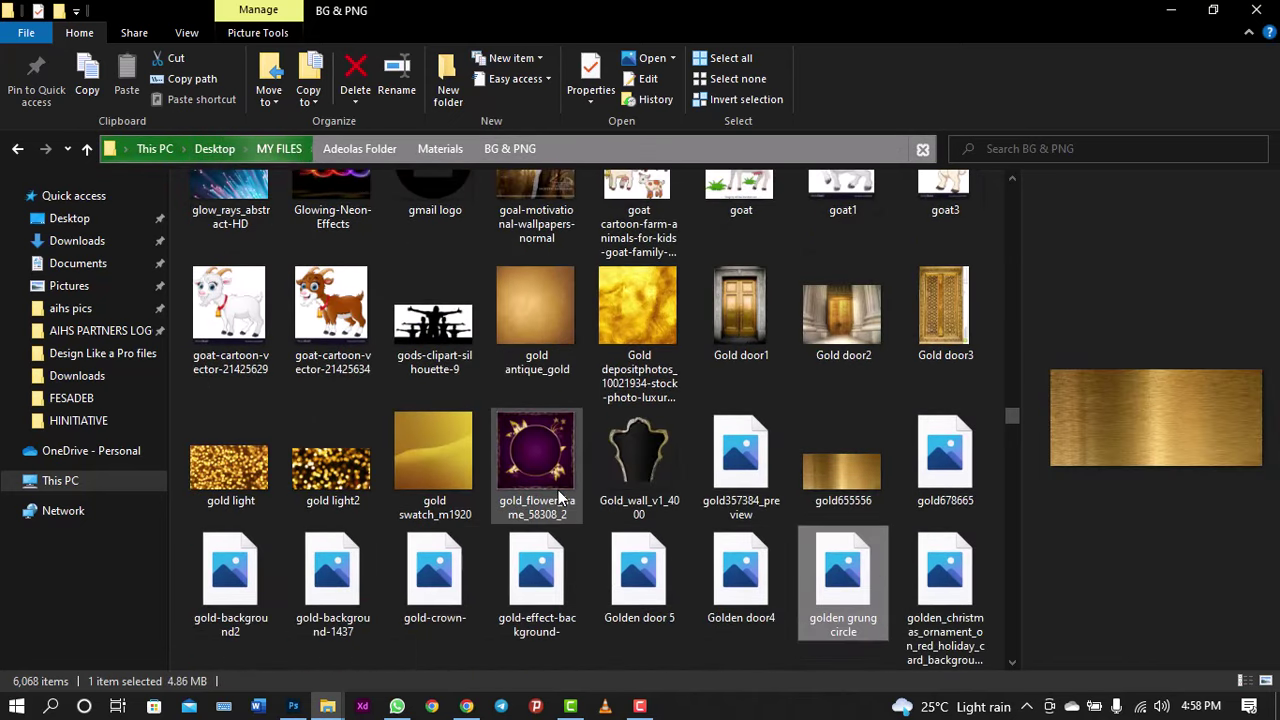
key(Down)
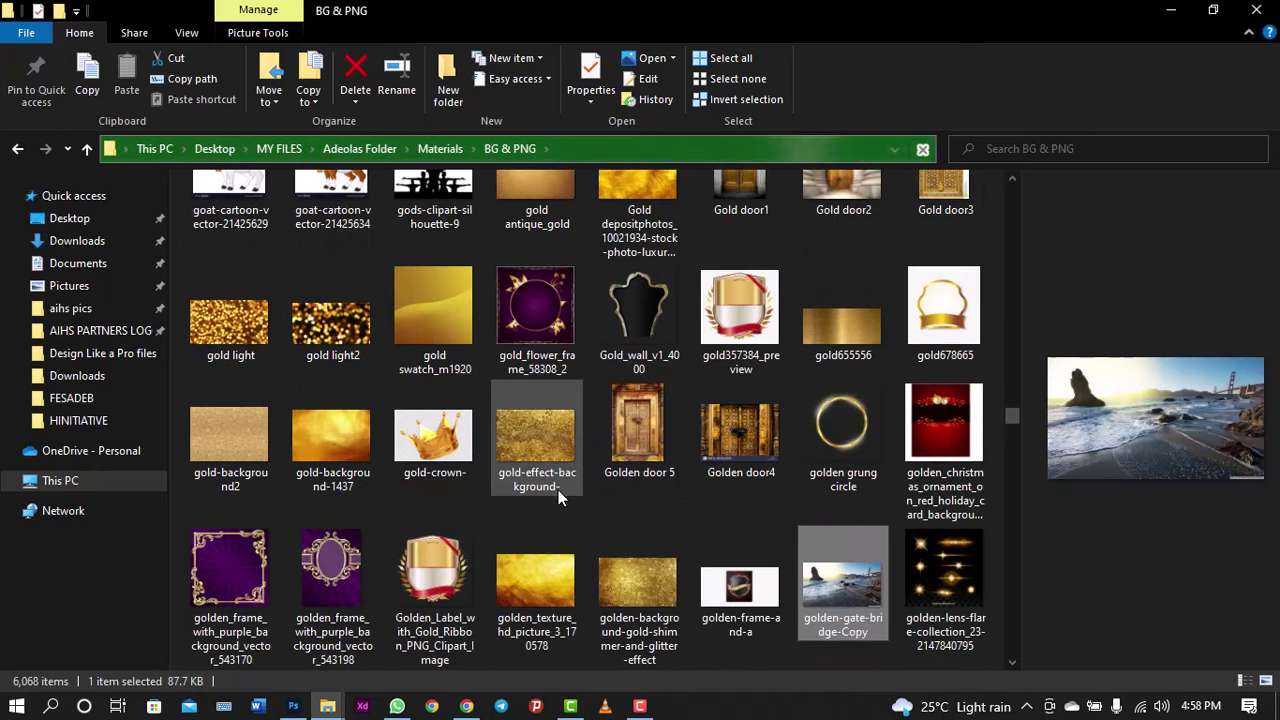
key(Left)
key(Left)
key(Left)
key(Left)
key(Left)
key(Up)
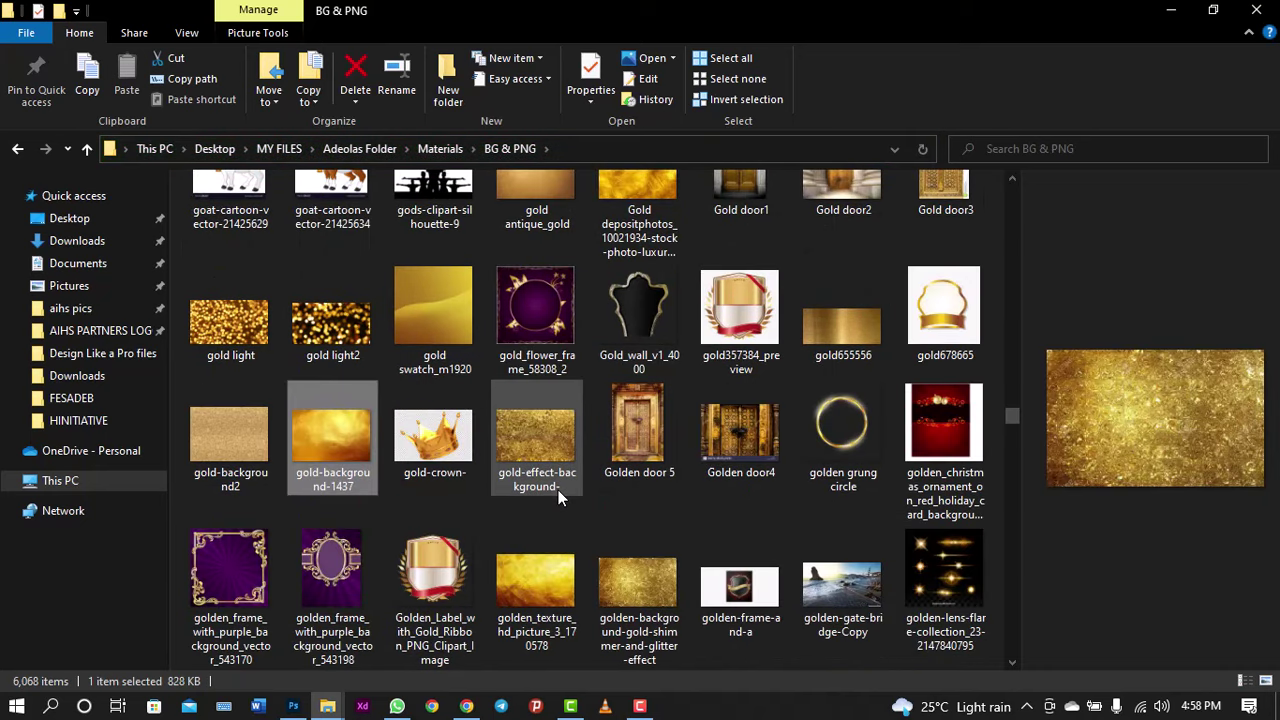
Step: Drop the gold-background-1437 texture onto the cover over the title, with its layer just below Rectangle 1
mouse_move(346, 435)
mouse_down()
mouse_move(369, 557)
mouse_move(293, 710)
mouse_up()
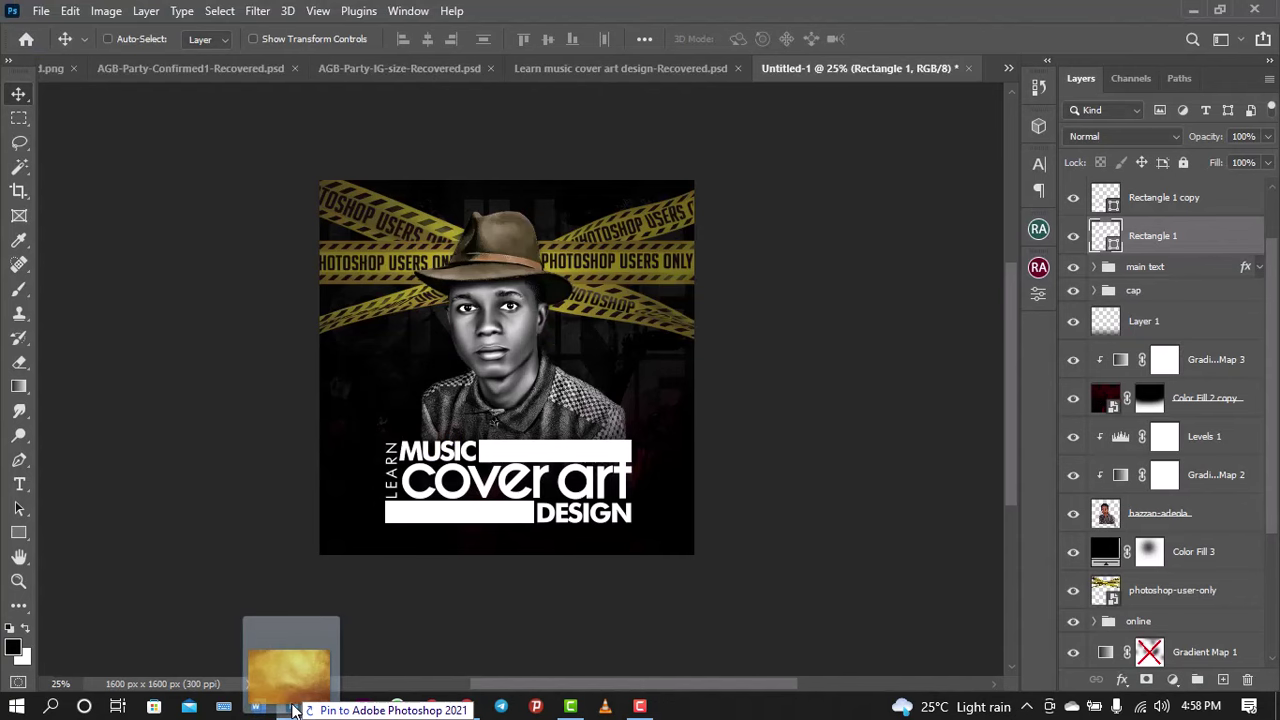
drag(293, 710, 551, 515)
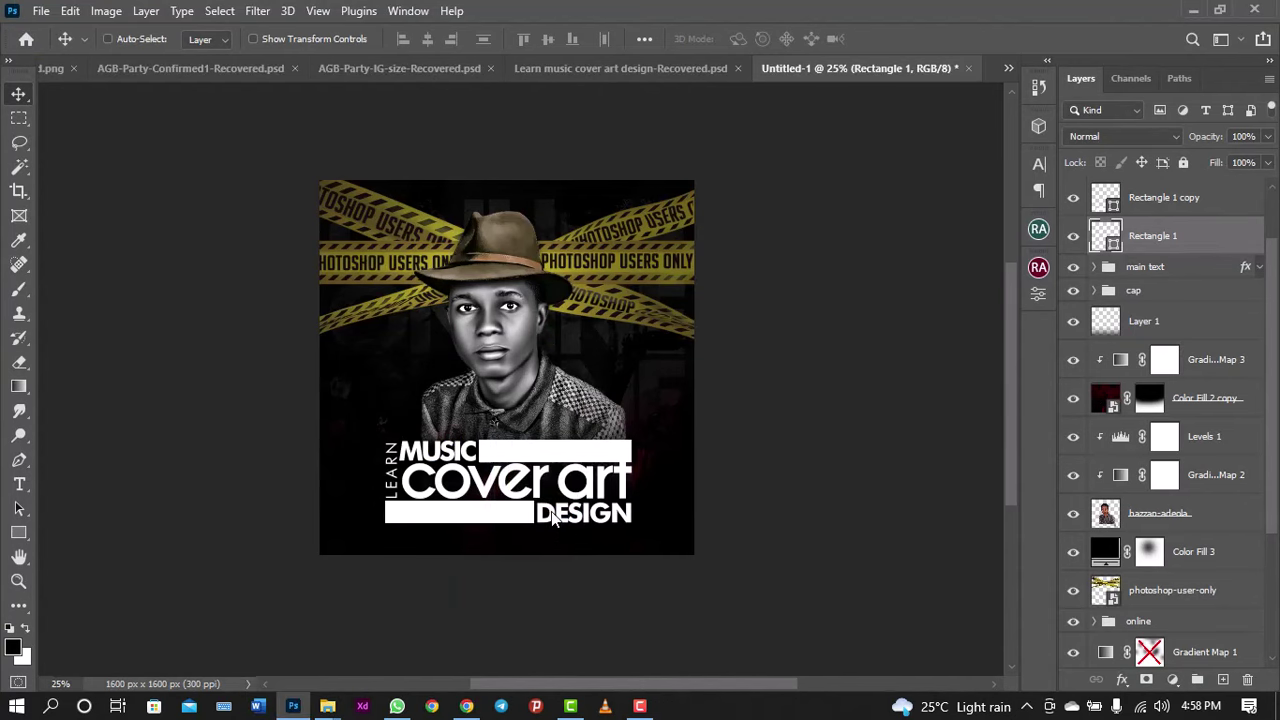
drag(588, 431, 588, 518)
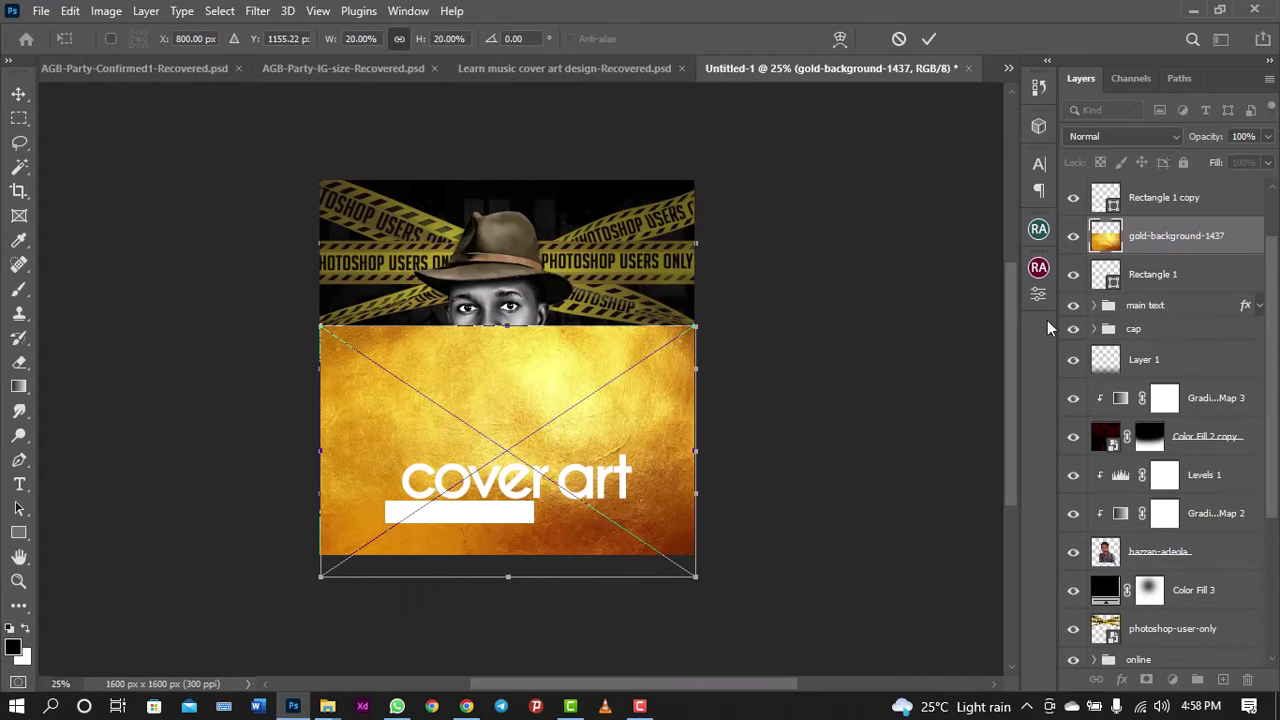
drag(1192, 244, 1170, 280)
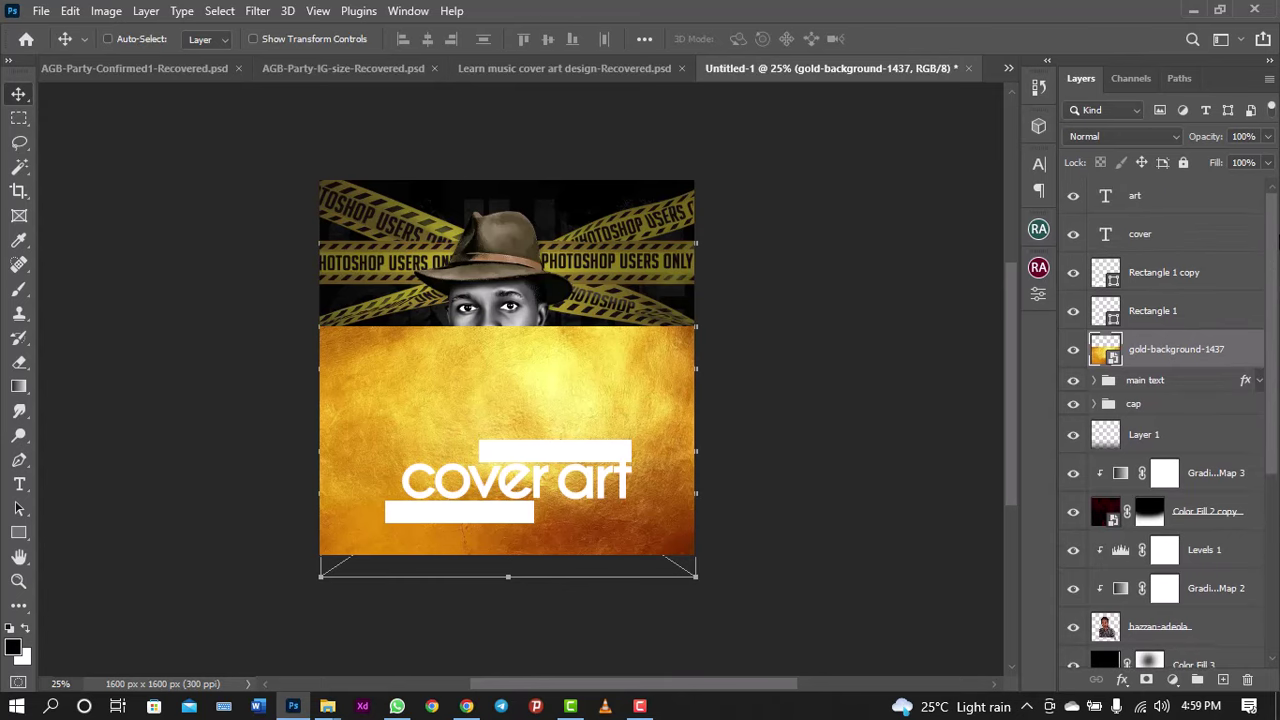
Step: Move the cover and art text layers into main text and clip the gold texture to it
scroll(1175, 290, up, 2)
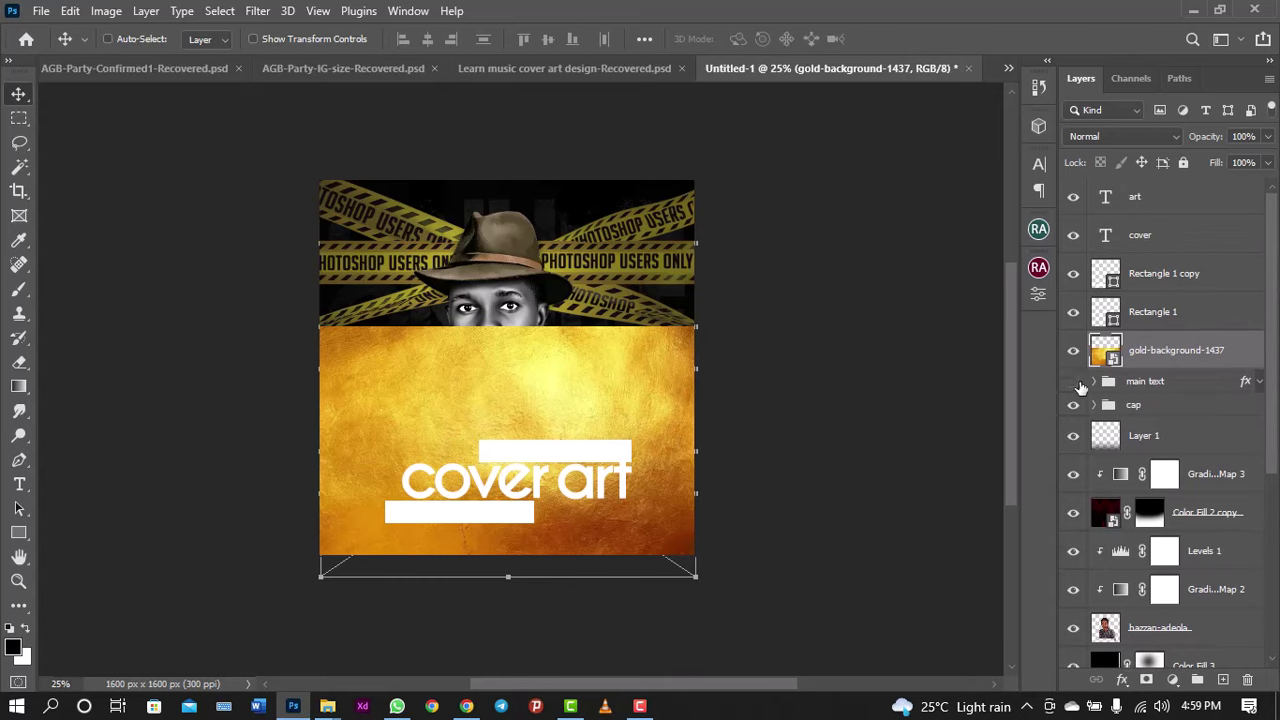
click(1158, 246)
shift+click(1184, 204)
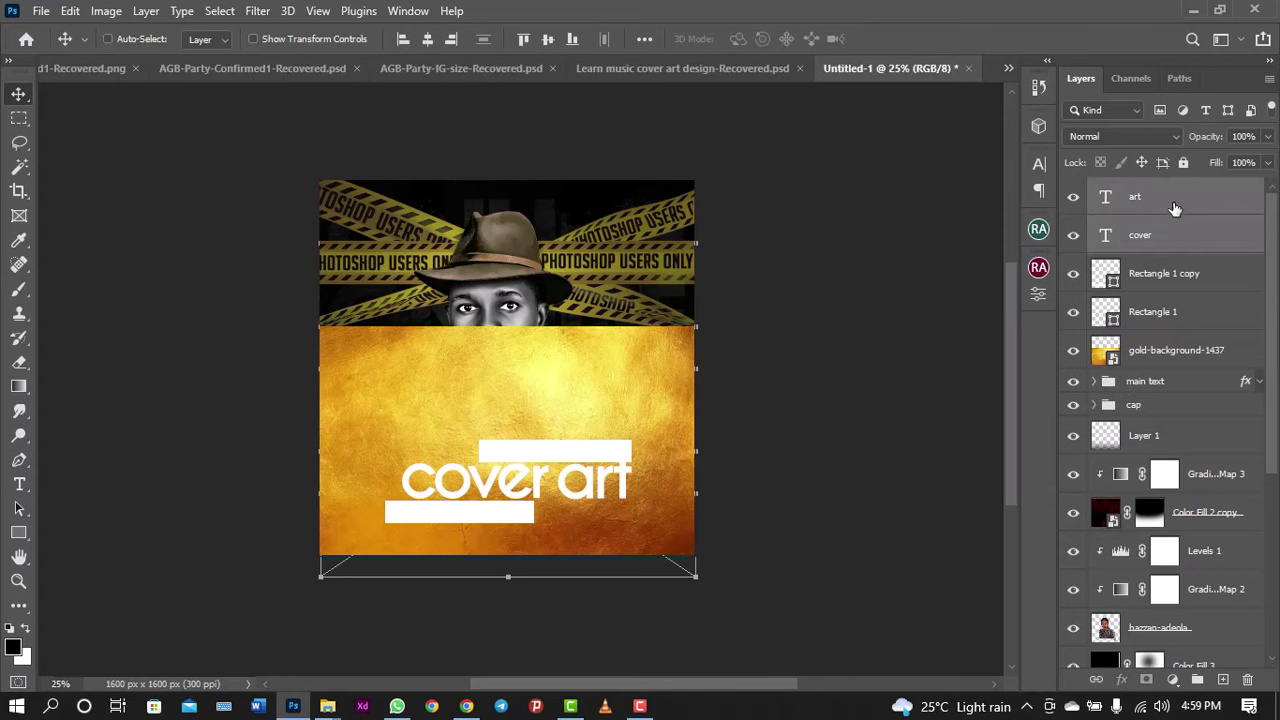
drag(1184, 205, 1156, 386)
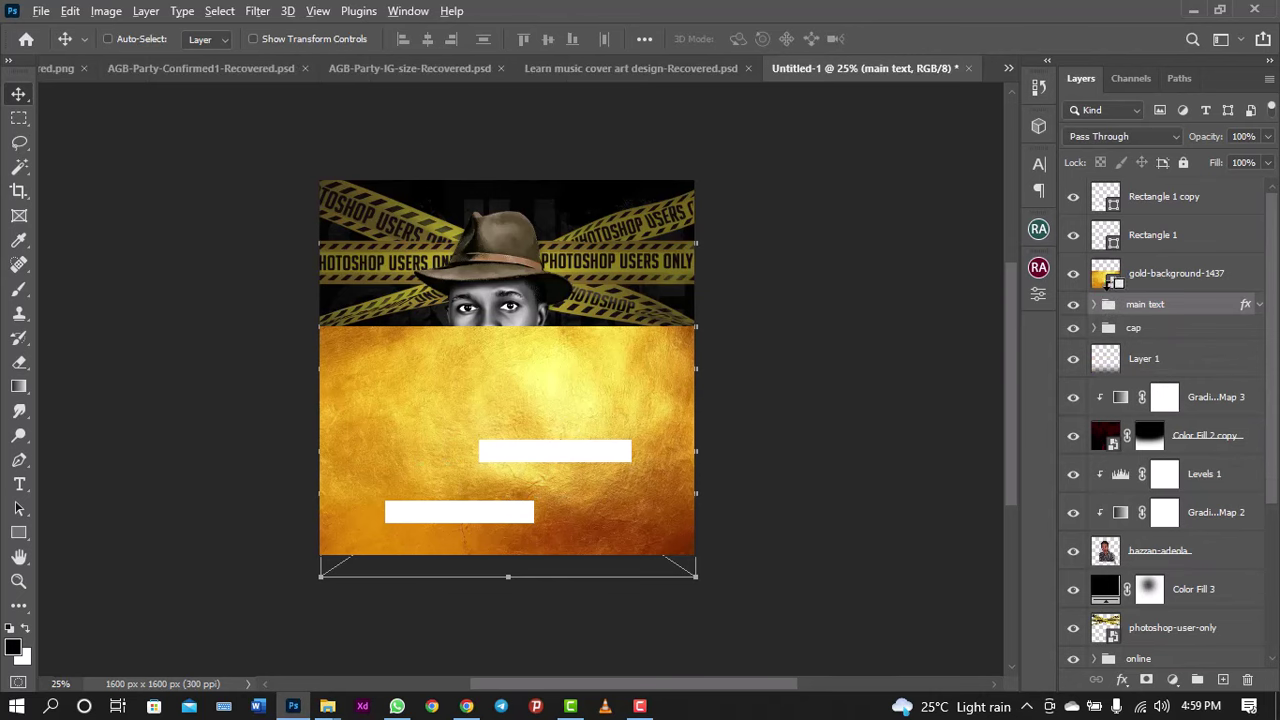
alt+click(1103, 292)
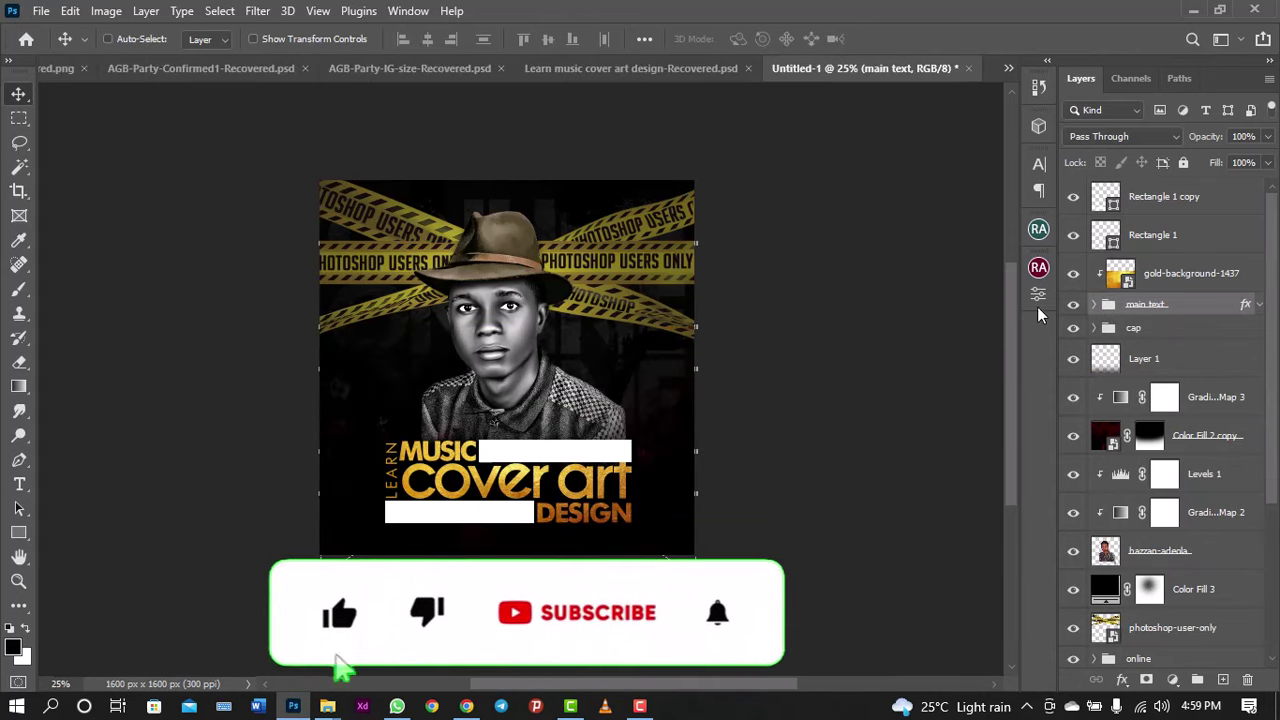
Step: Nudge the gold texture down within the lettering and compare against the reference cover
click(1166, 285)
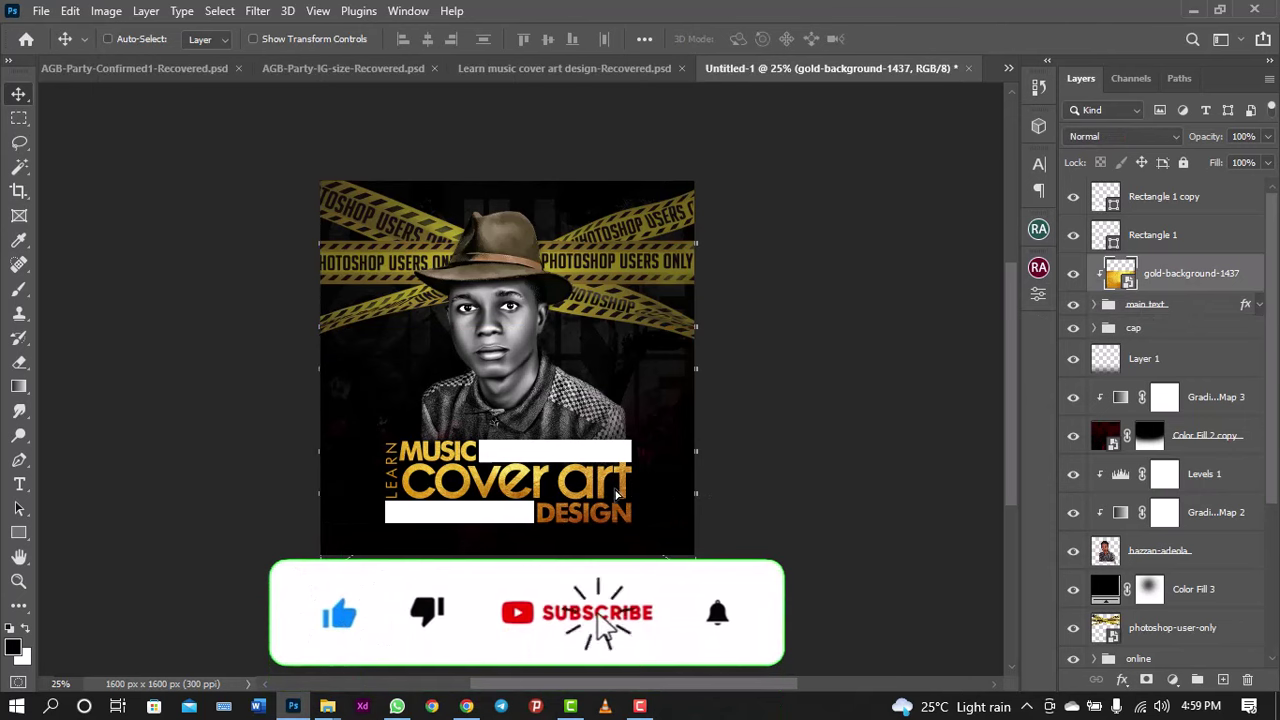
drag(617, 493, 617, 510)
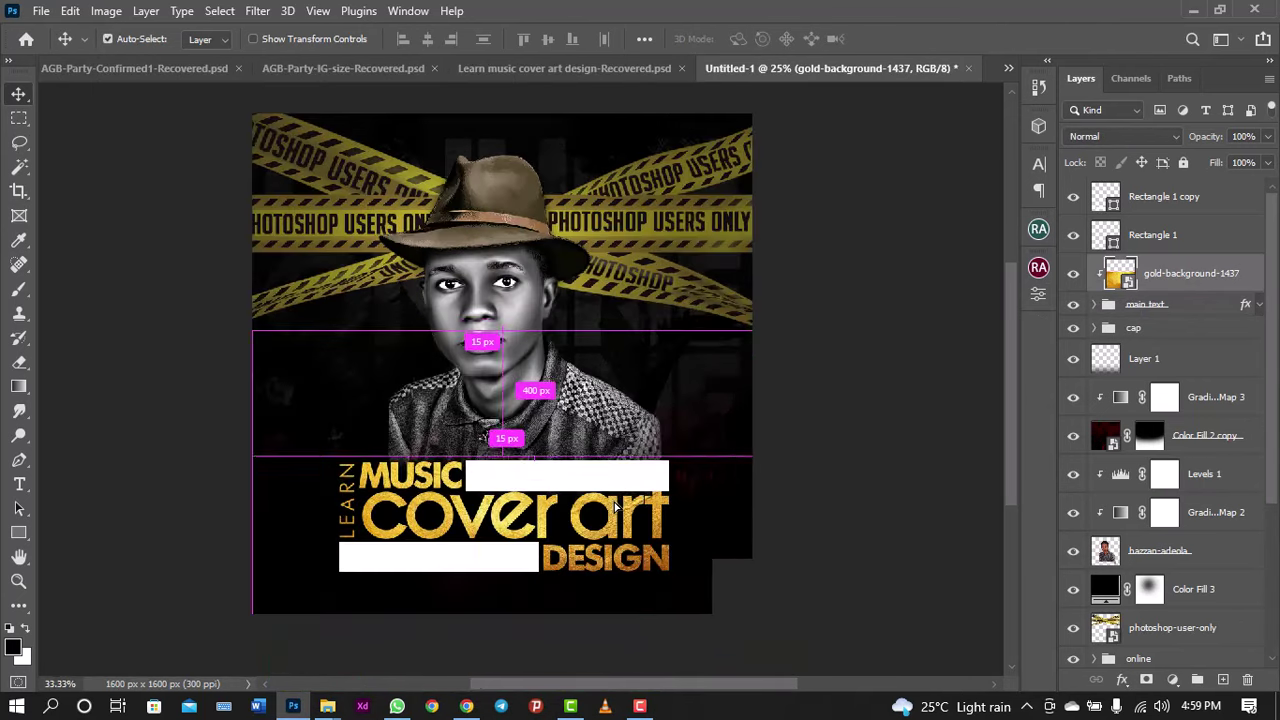
click(595, 62)
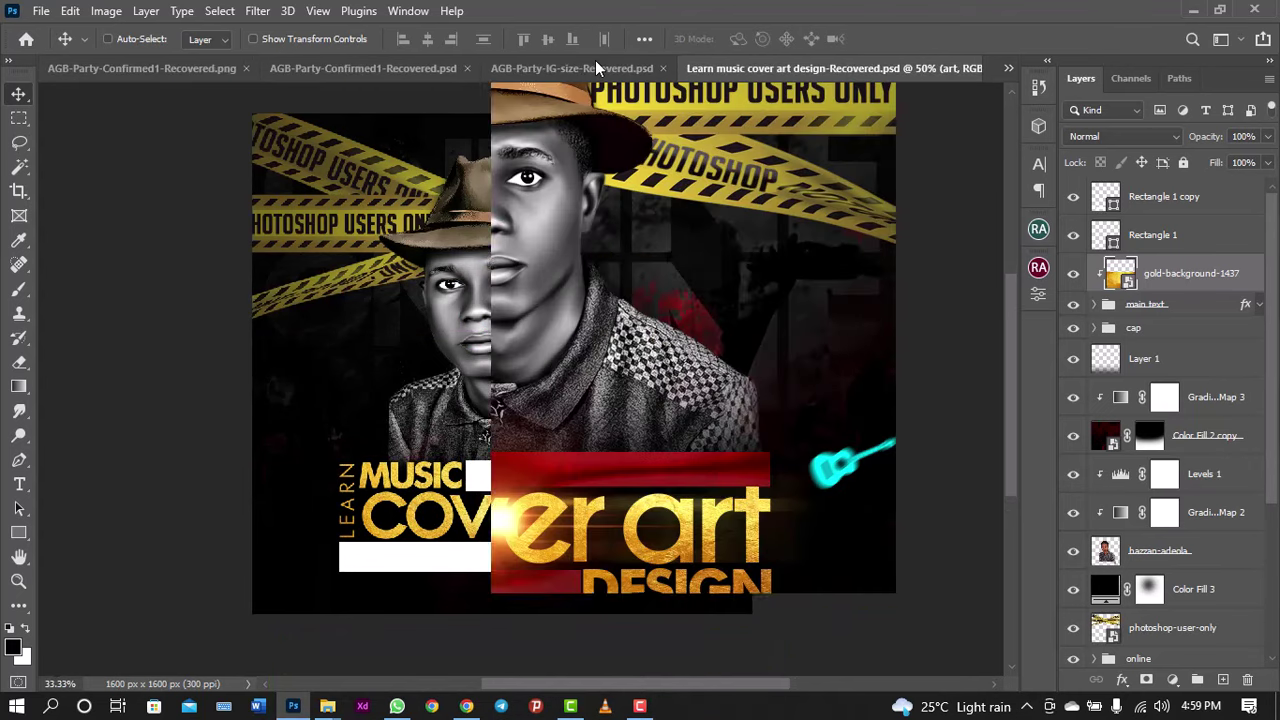
click(1007, 68)
click(874, 163)
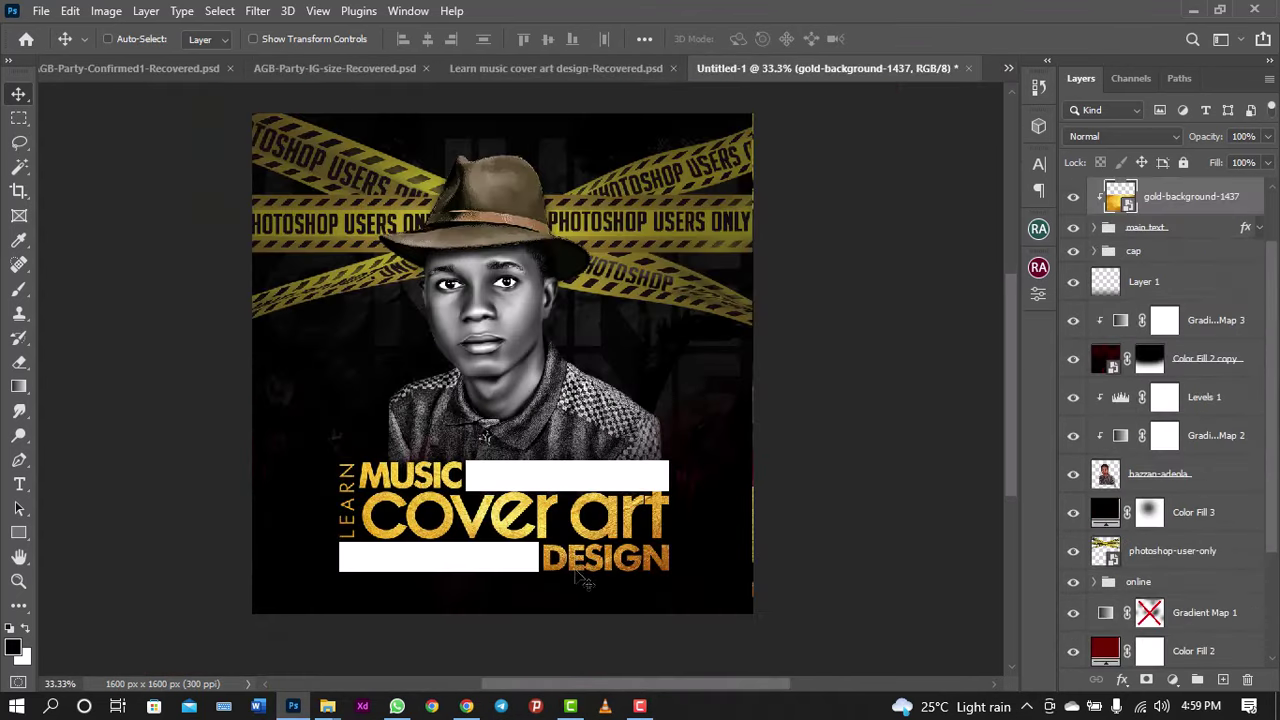
Step: Shift the gold texture further for a darker tone and expand the main_text group
mouse_move(583, 577)
mouse_down()
mouse_move(578, 535)
mouse_move(524, 538)
mouse_up()
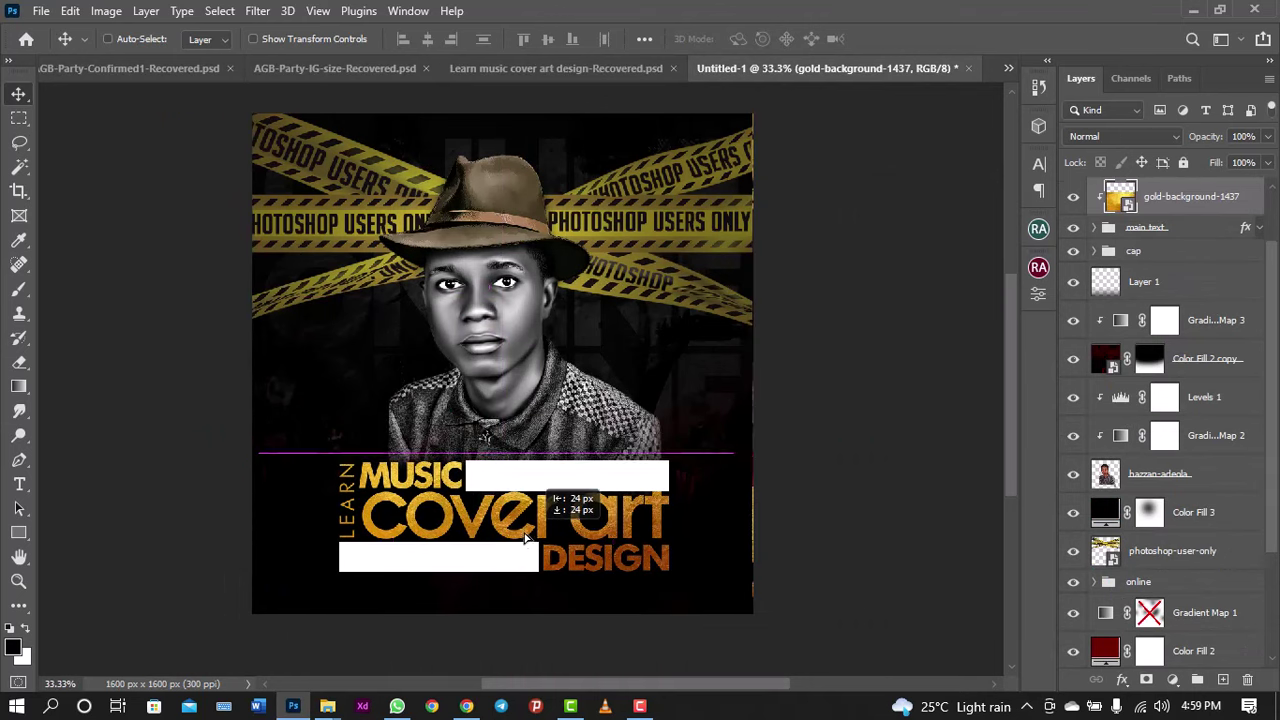
drag(524, 538, 486, 552)
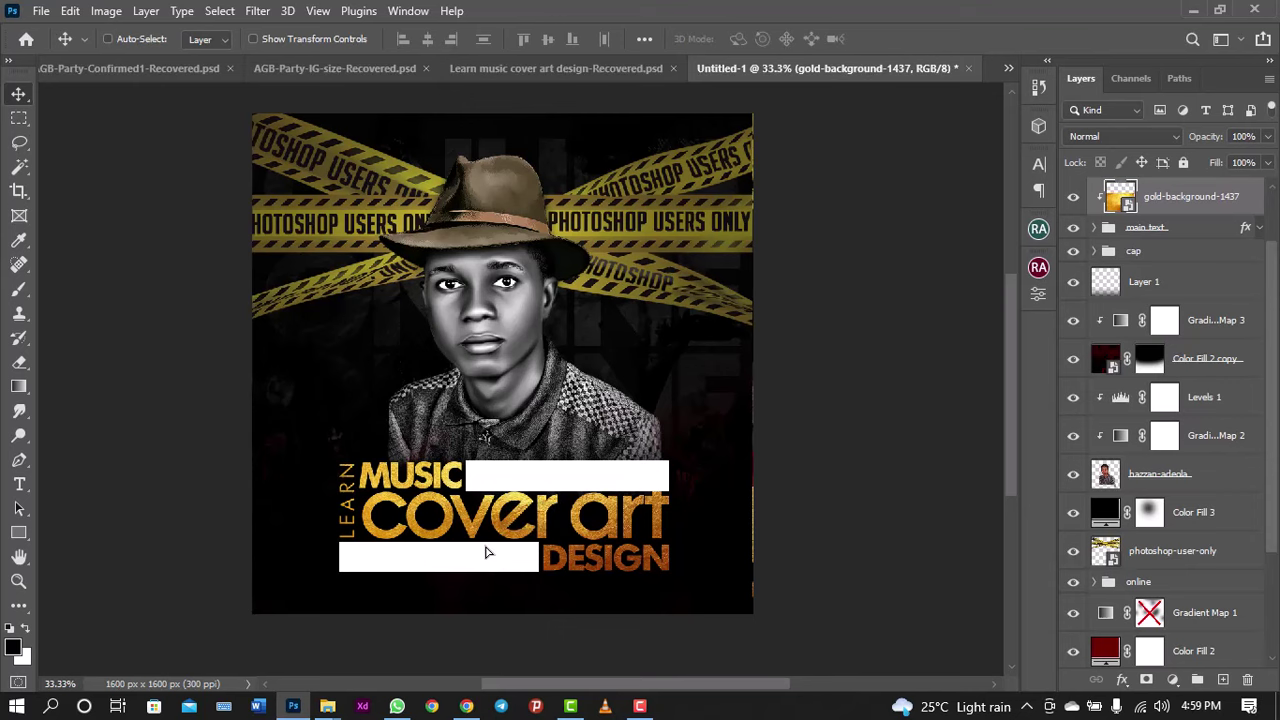
key(ctrl+minus)
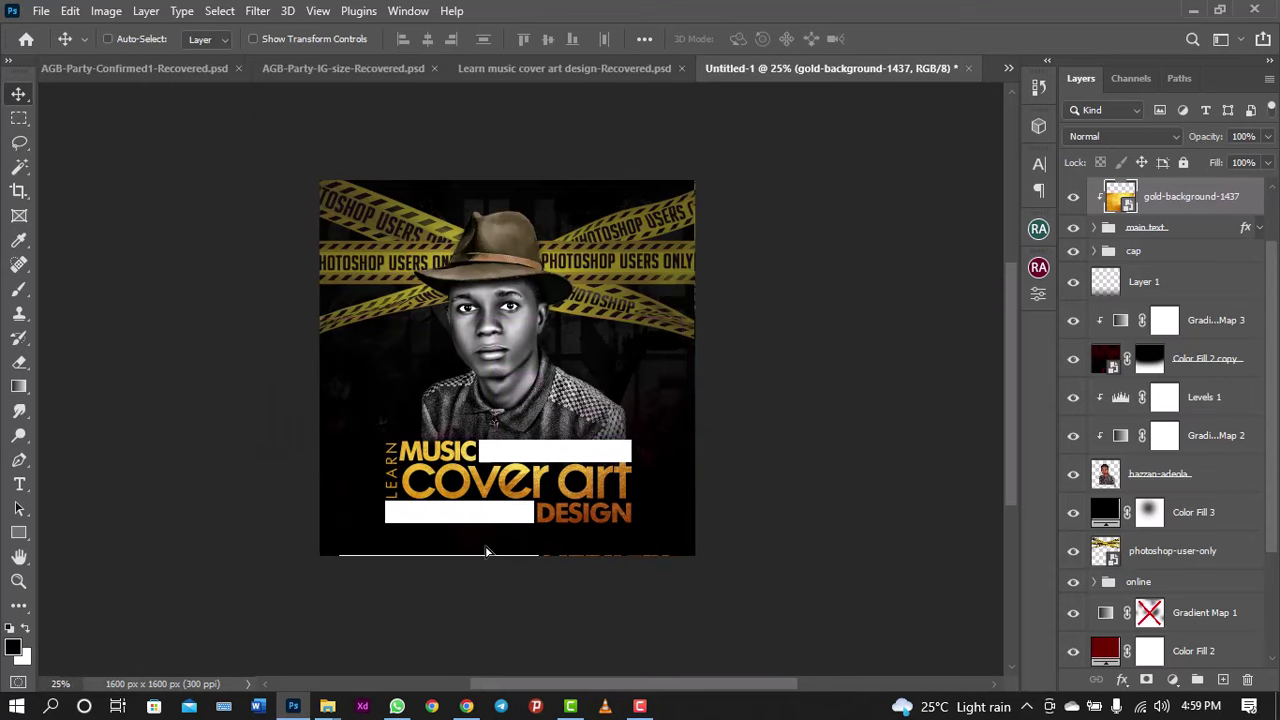
key(ctrl)
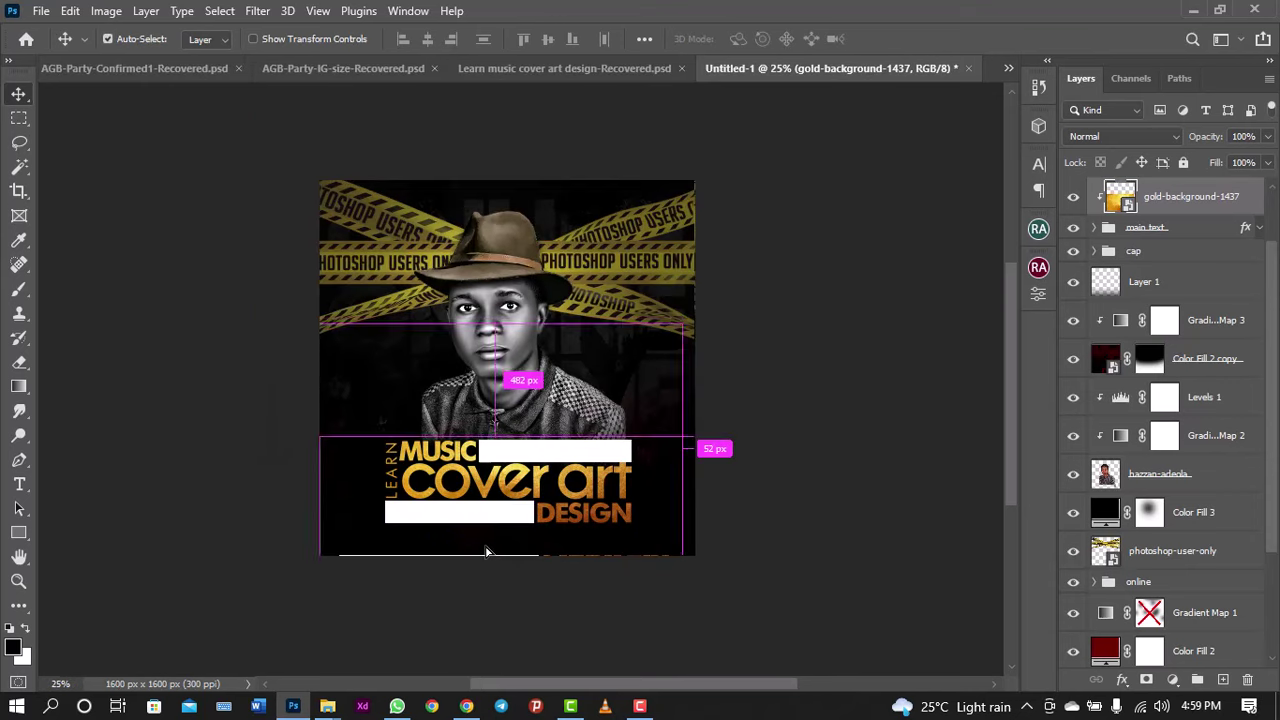
key(ctrl+minus)
key(ctrl+plus)
key(ctrl+plus)
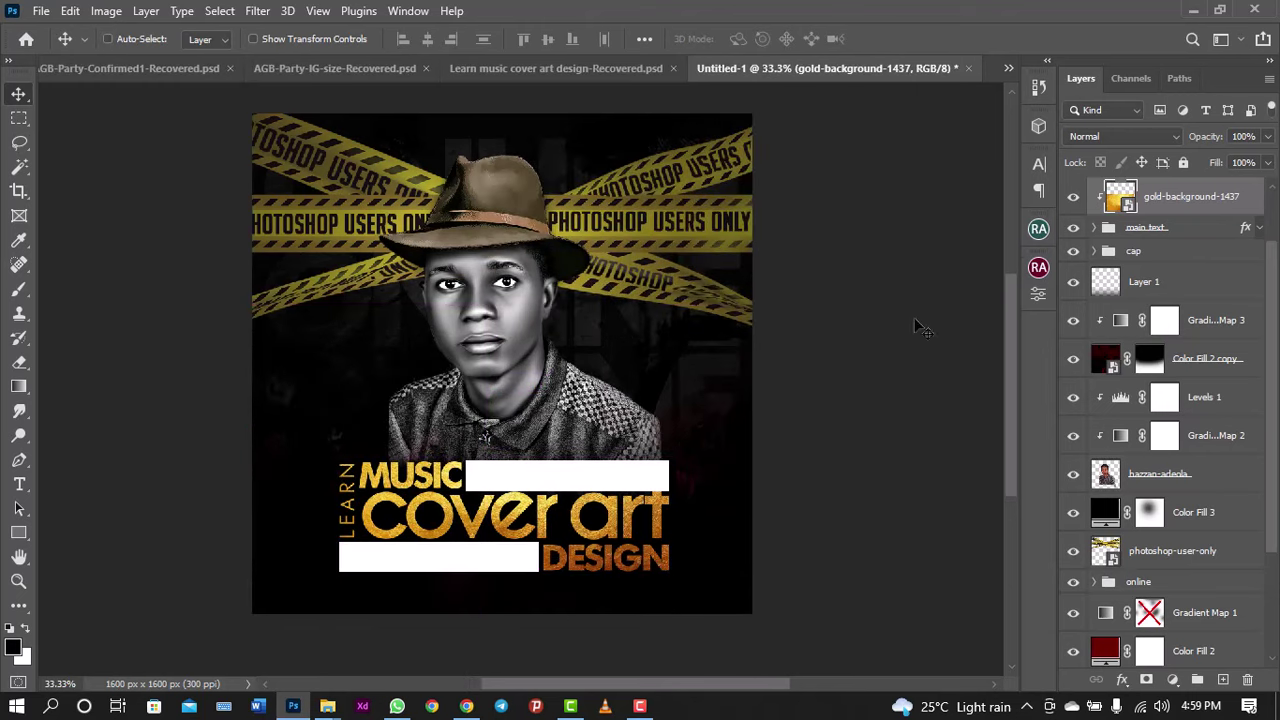
click(1094, 228)
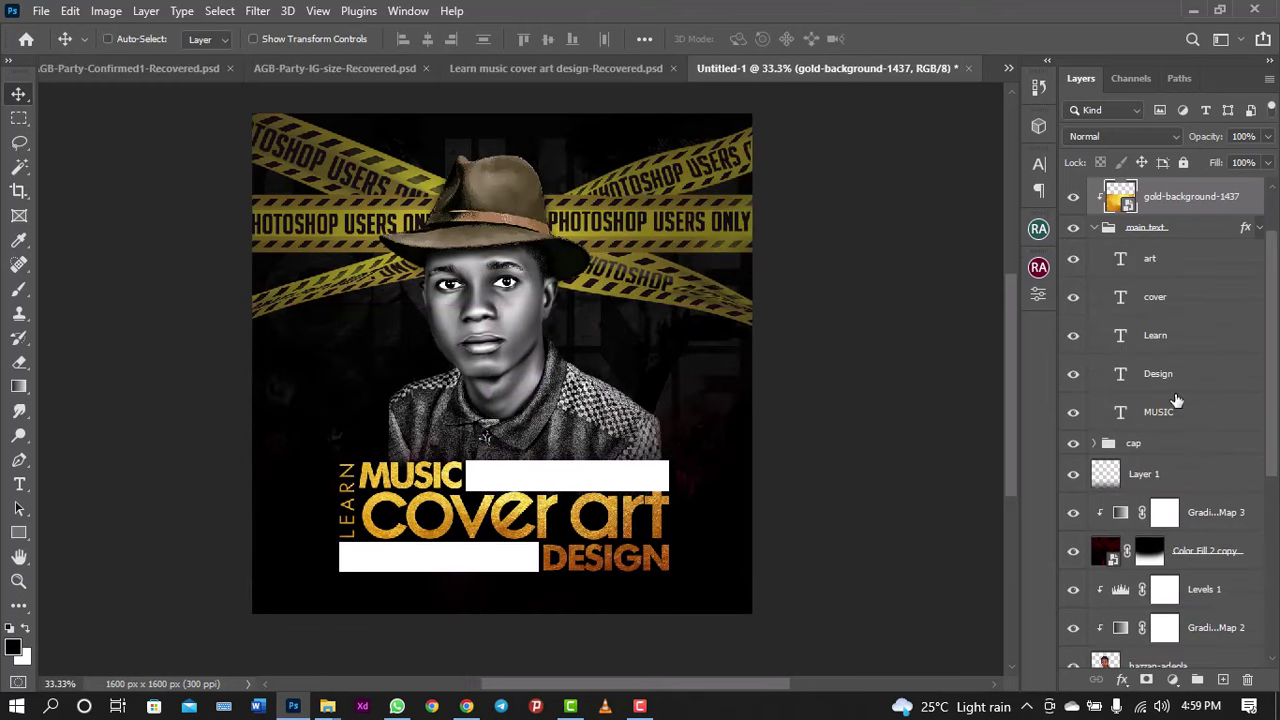
Step: Move the Learn text layer out of main_text, above the gold texture, and collapse the group
click(1188, 349)
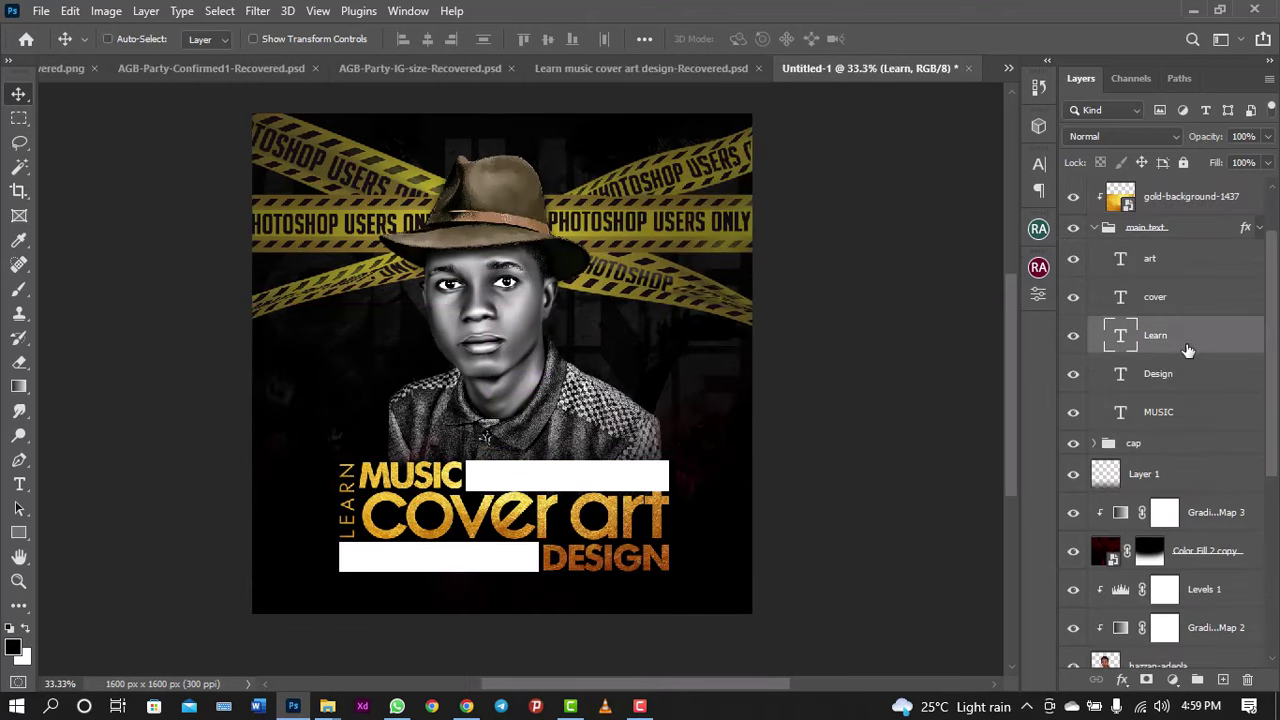
drag(1188, 349, 1174, 260)
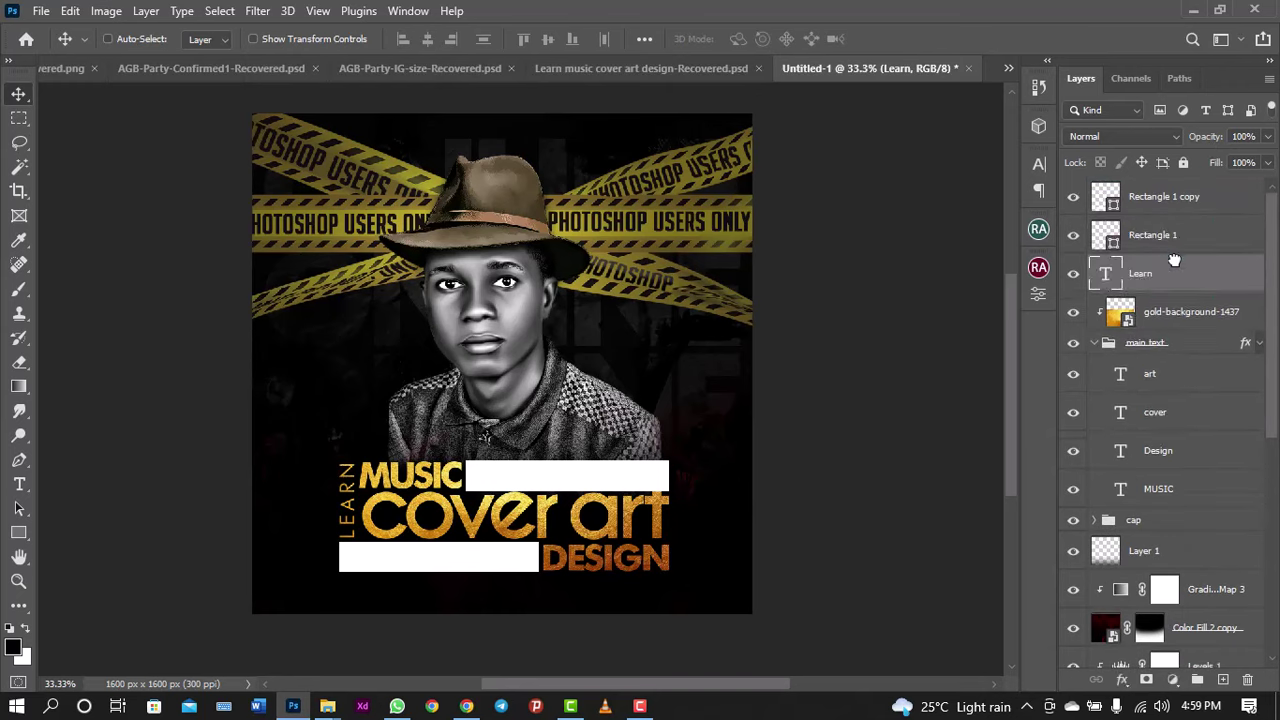
click(1096, 343)
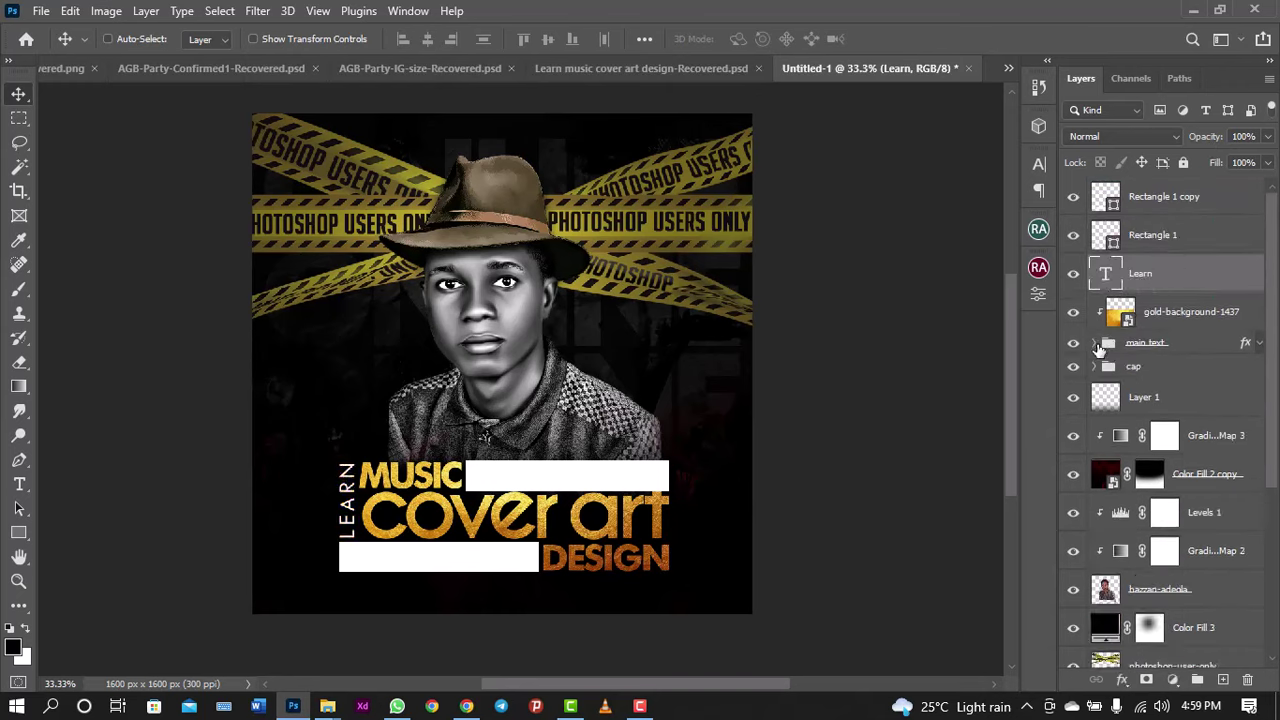
Step: Select Rectangle 1 and Rectangle 1 copy, then view the finished reference flyer
click(1172, 237)
shift+click(1222, 203)
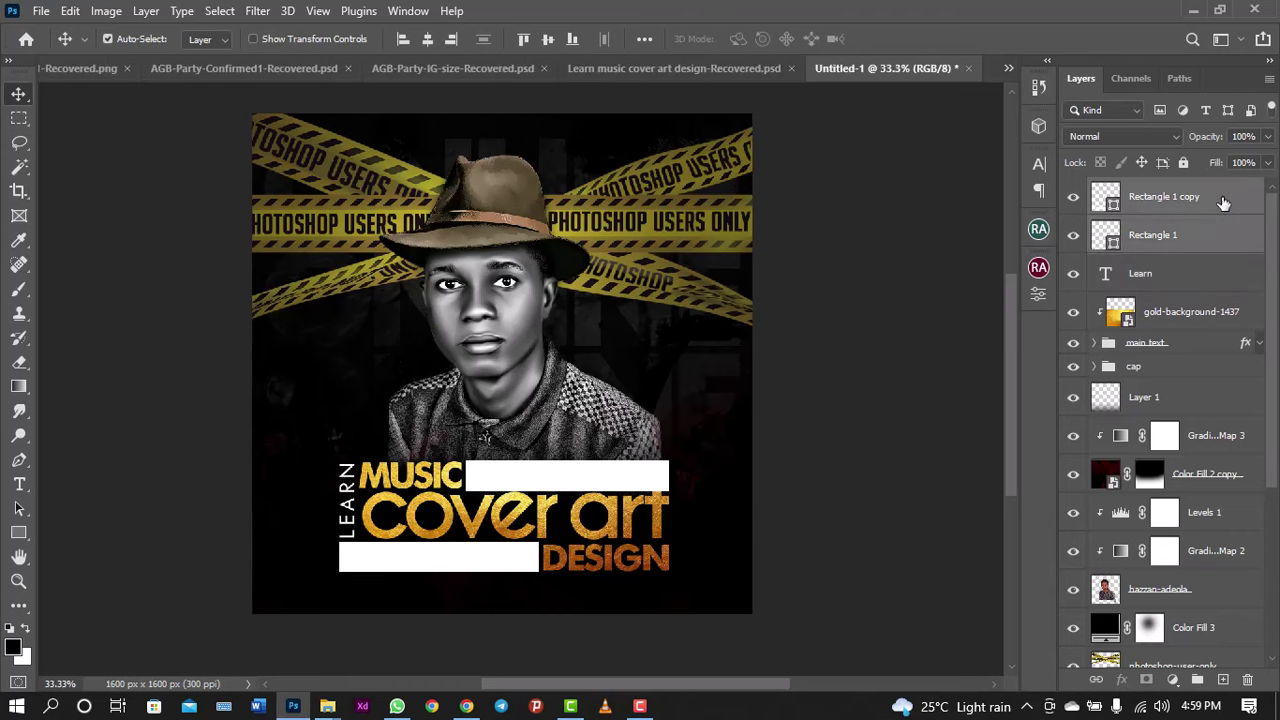
click(709, 70)
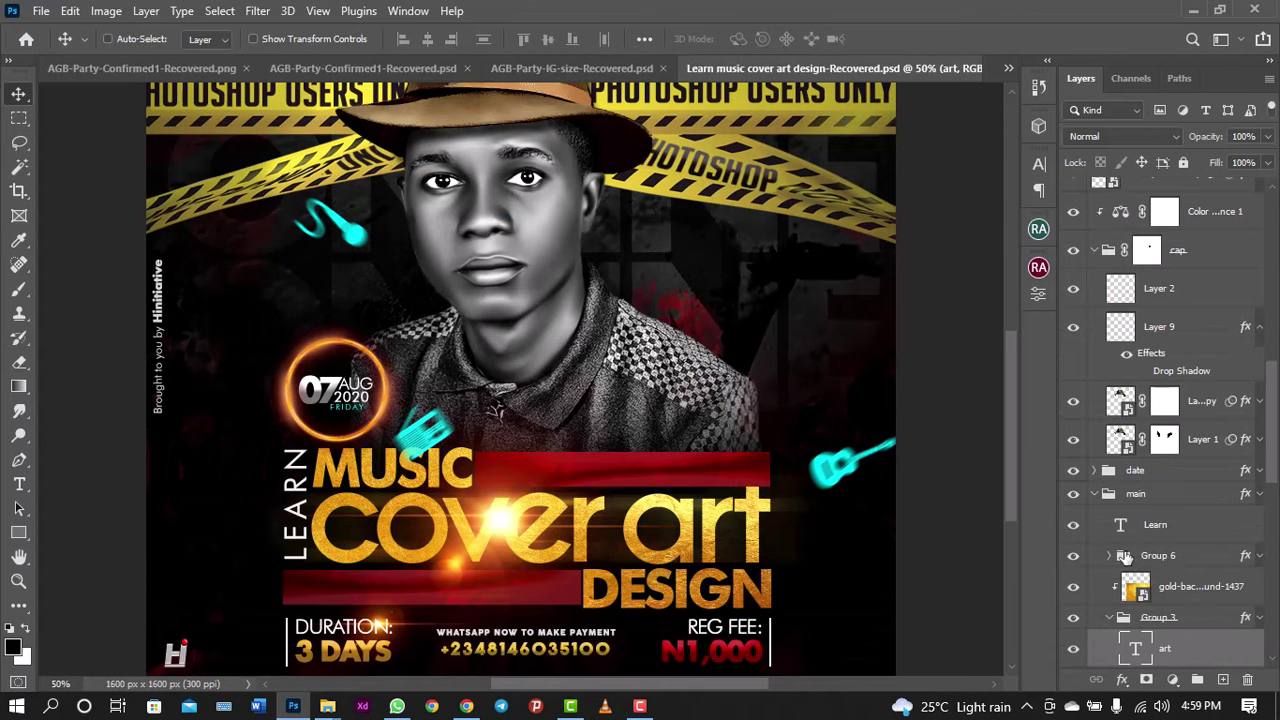
Step: Inspect the reference's Group 6 red bars and their Bevel & Emboss, then return to Untitled-1
click(1074, 558)
click(1261, 558)
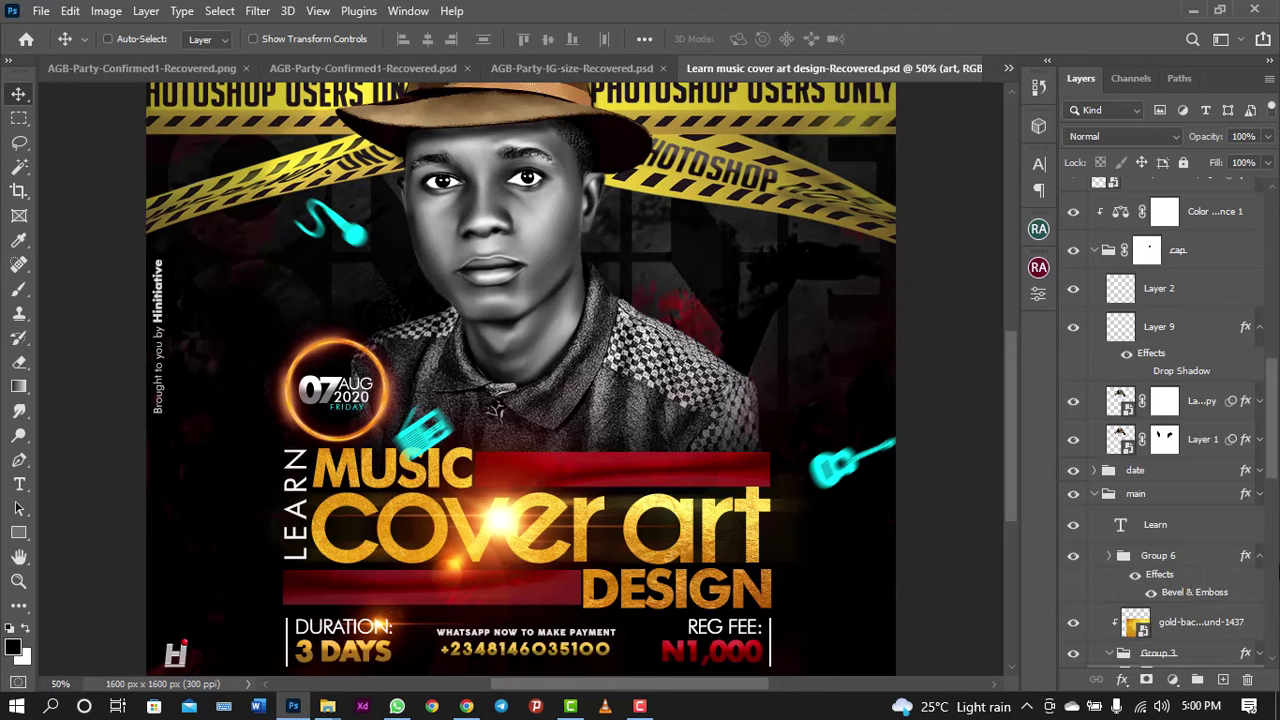
click(1136, 578)
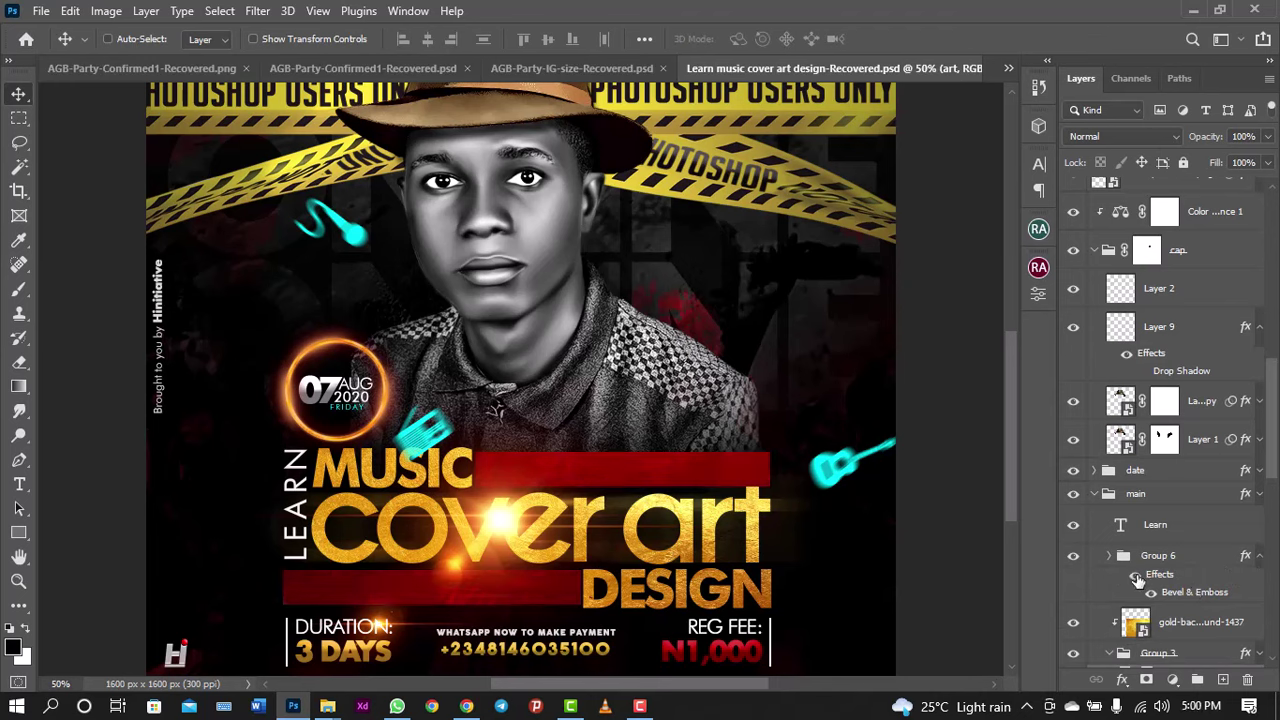
click(1136, 578)
click(1111, 556)
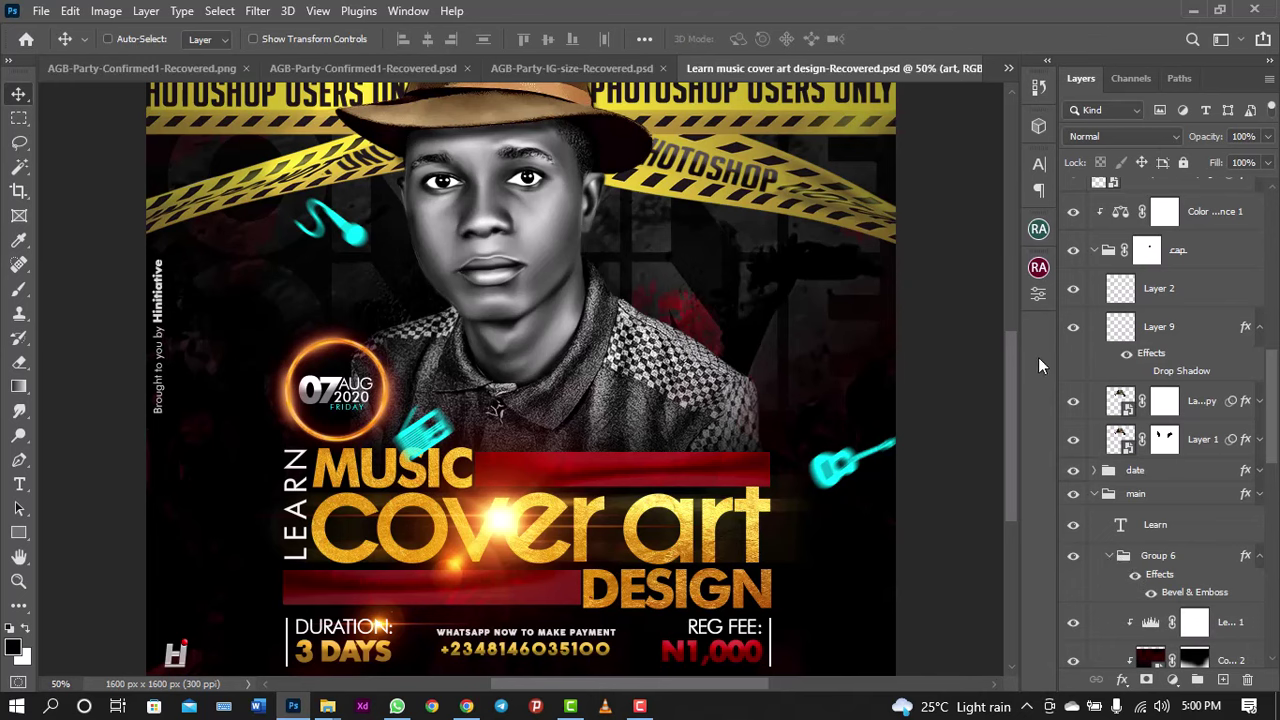
click(1006, 70)
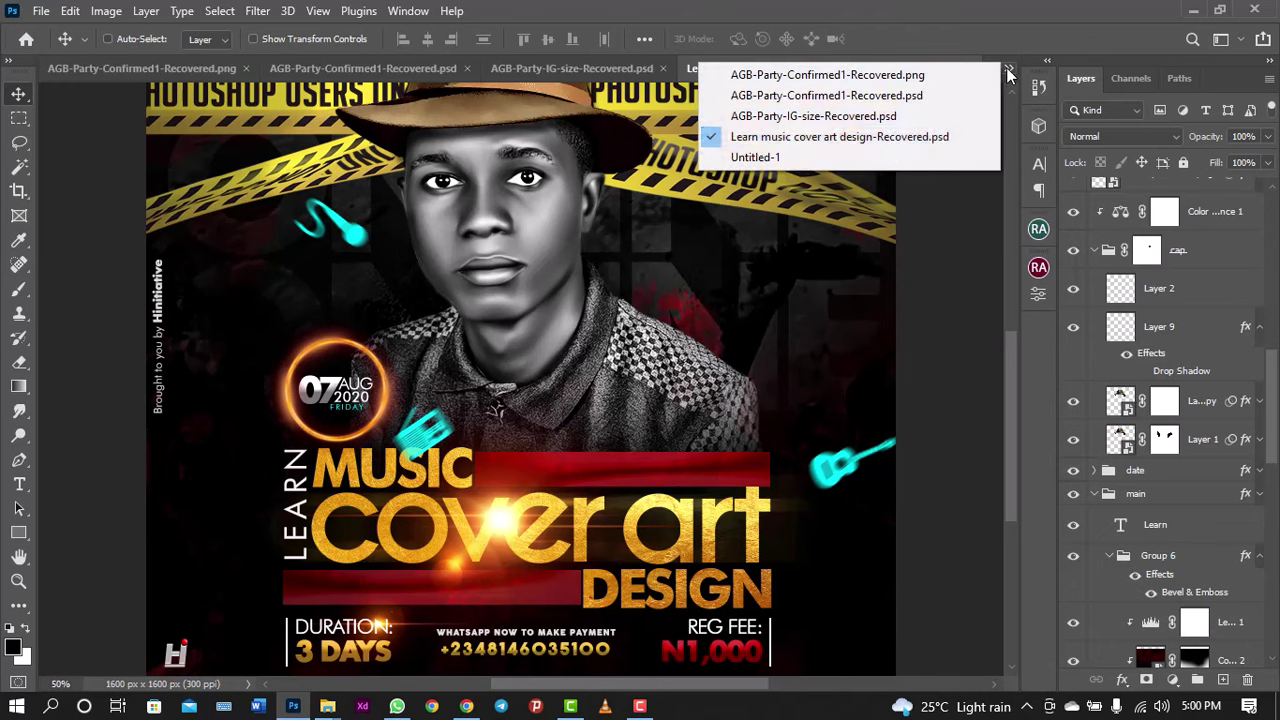
click(891, 162)
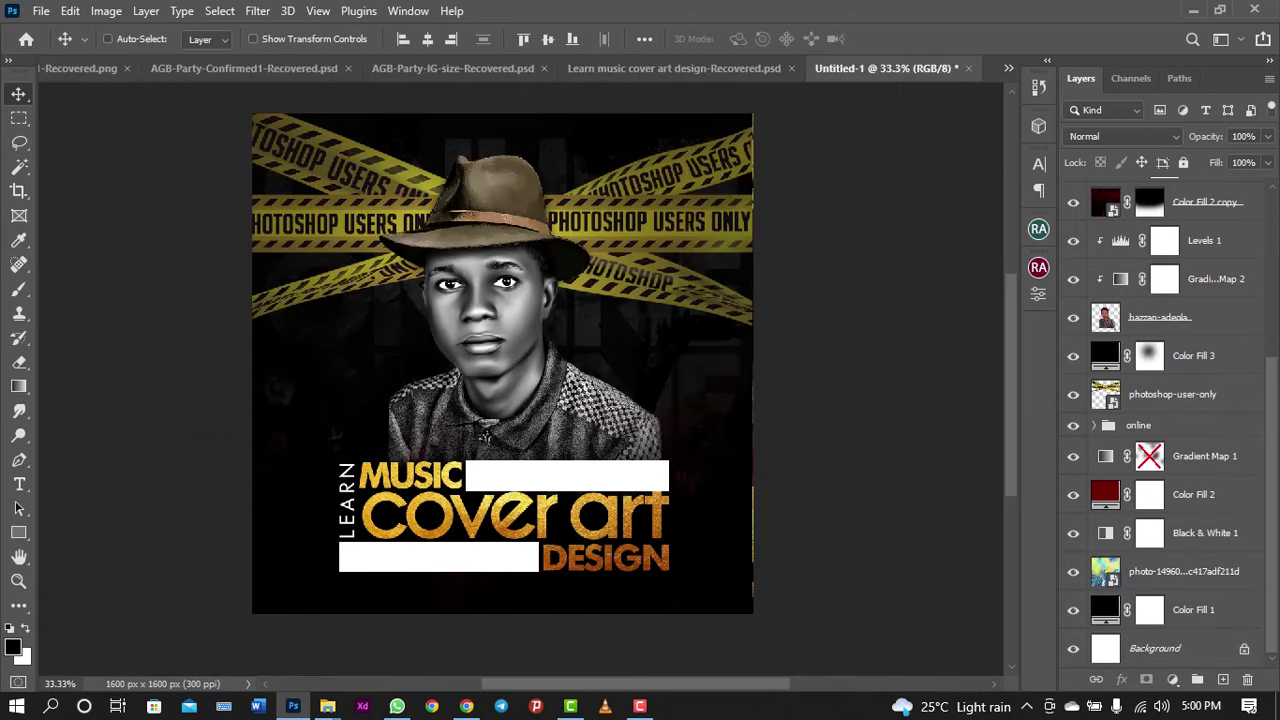
Step: Group the two rectangle layers and name the group 'shape'
scroll(1237, 245, up, 6)
key(ctrl+g)
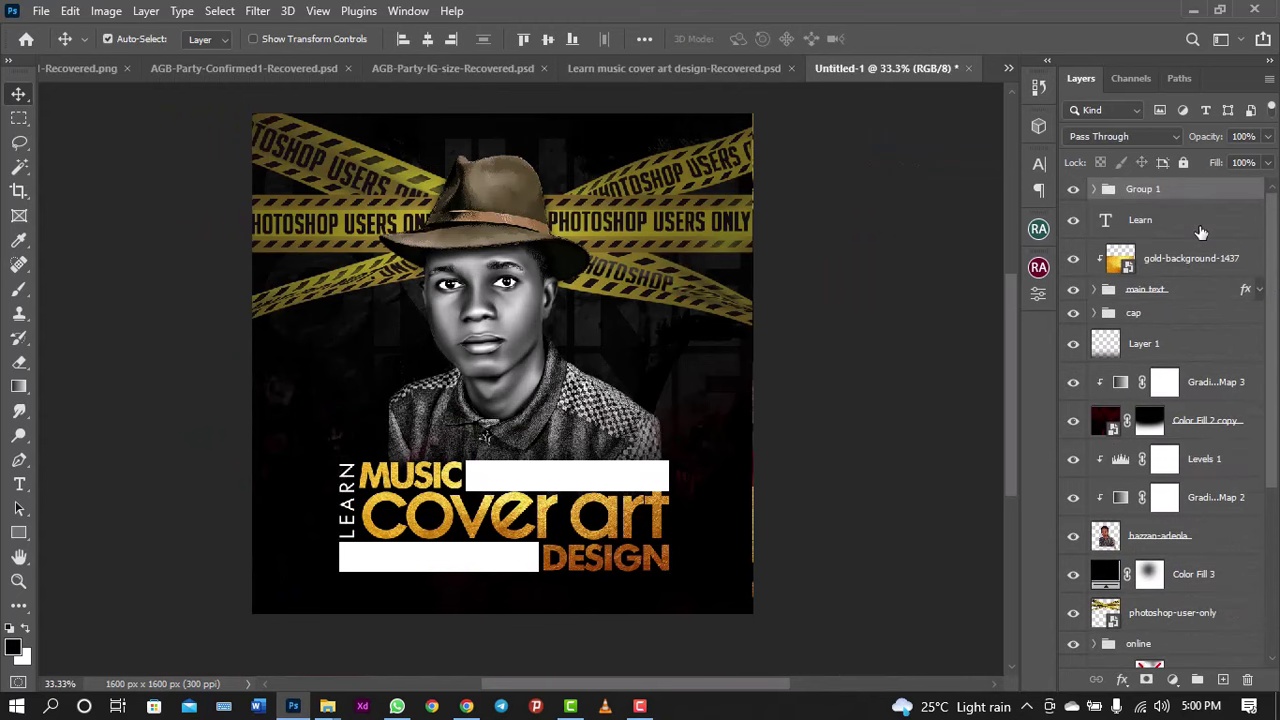
double_click(1142, 190)
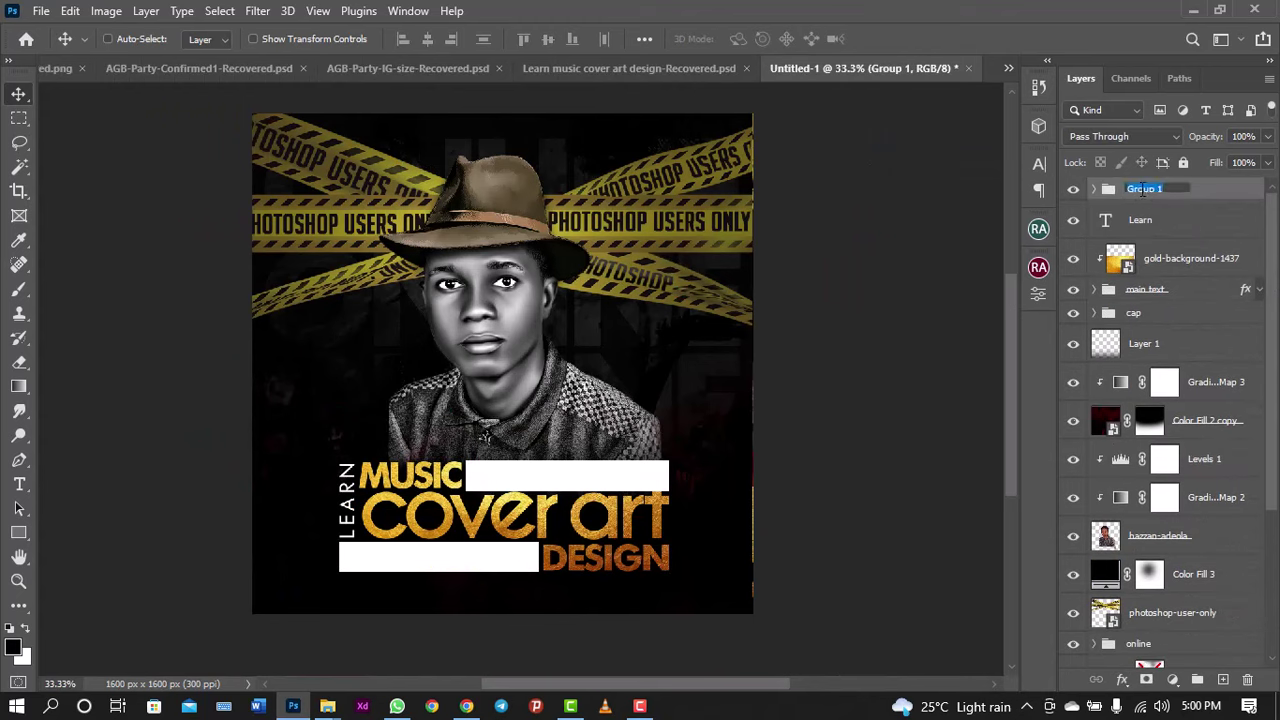
text(shape)
key(Return)
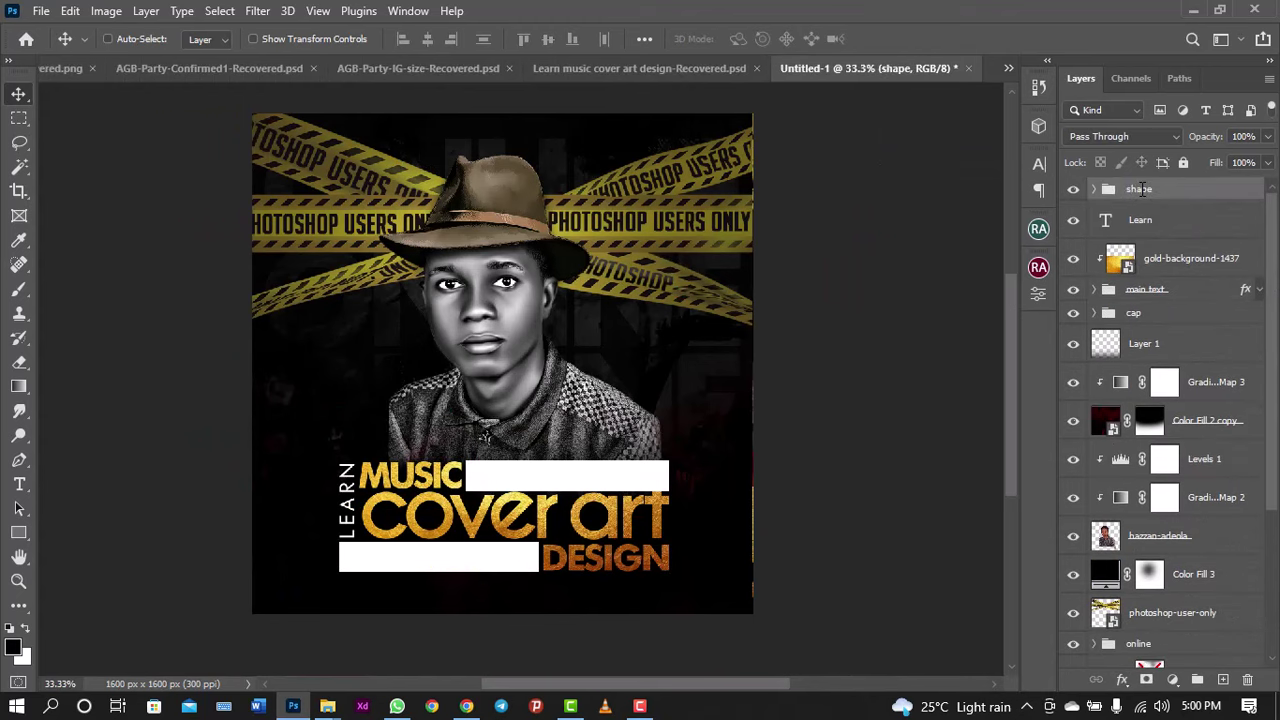
Step: Open and close the shape group's Layer Style, then expand the group
double_click(1199, 203)
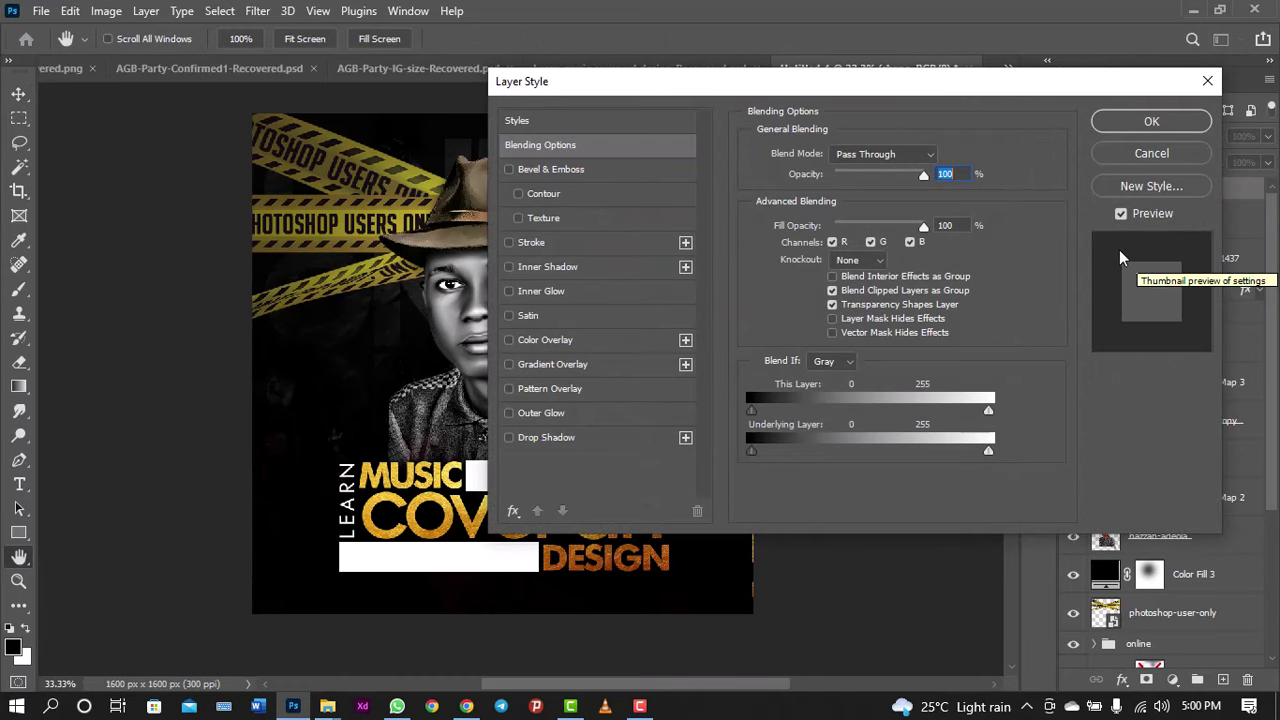
click(1160, 157)
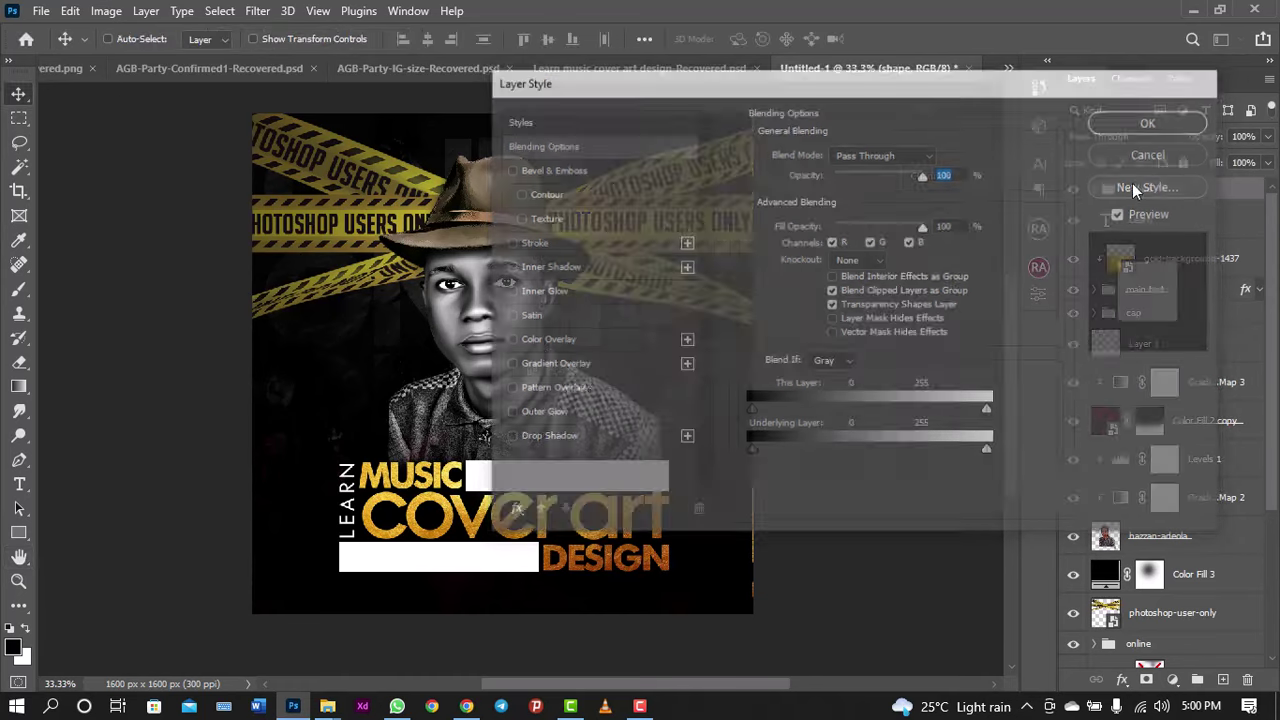
click(1094, 189)
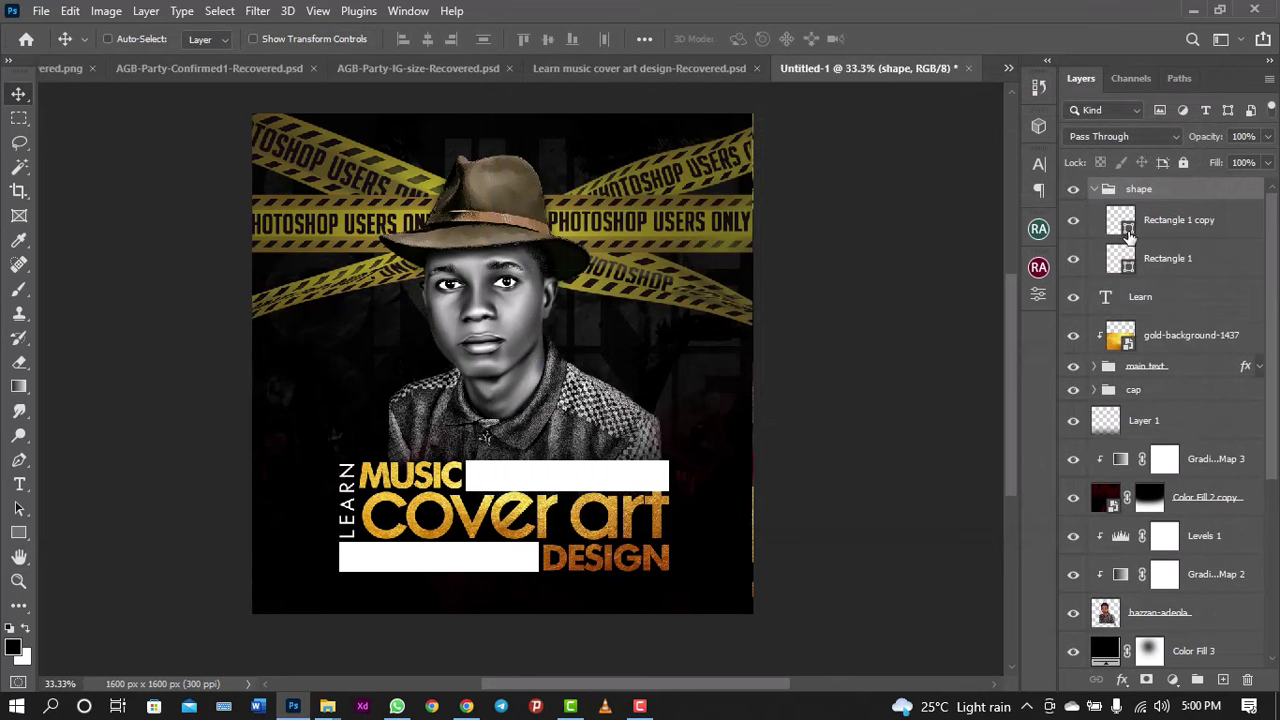
Step: Fill Rectangle 1 copy with red be0101 and paste the same hex into Rectangle 1's picker
double_click(1128, 230)
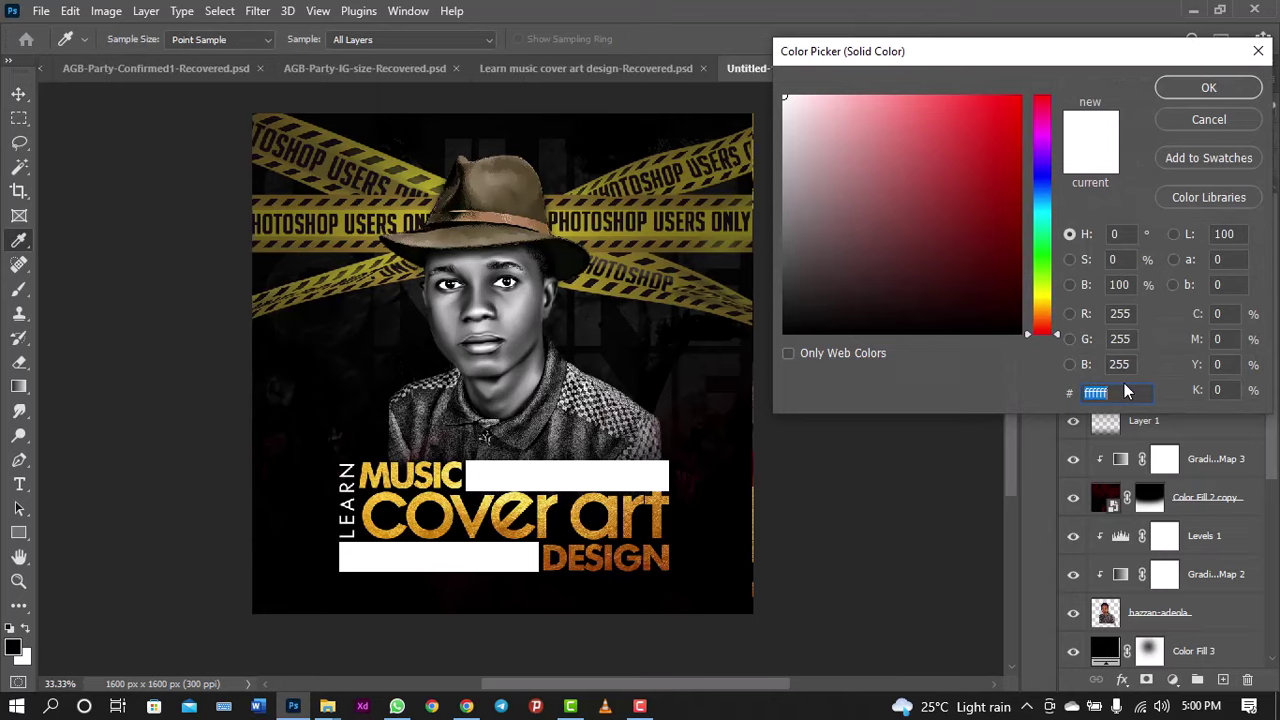
text(b)
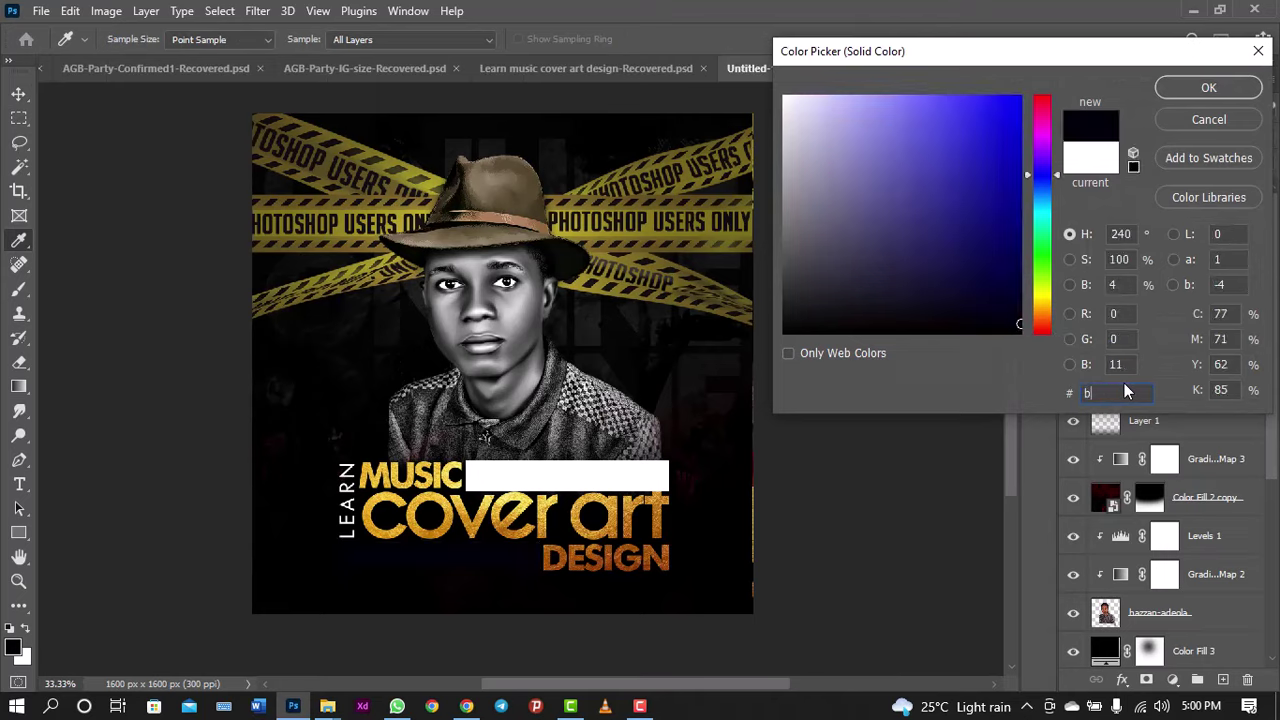
text(e)
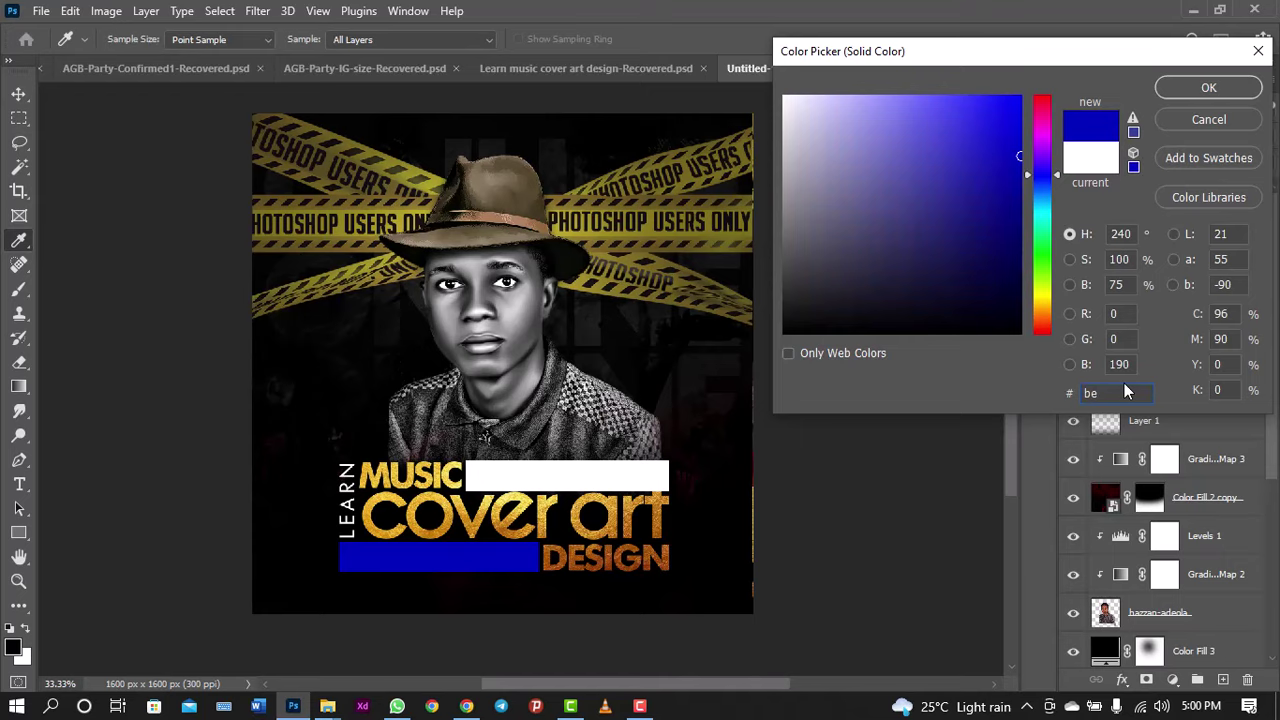
text(0)
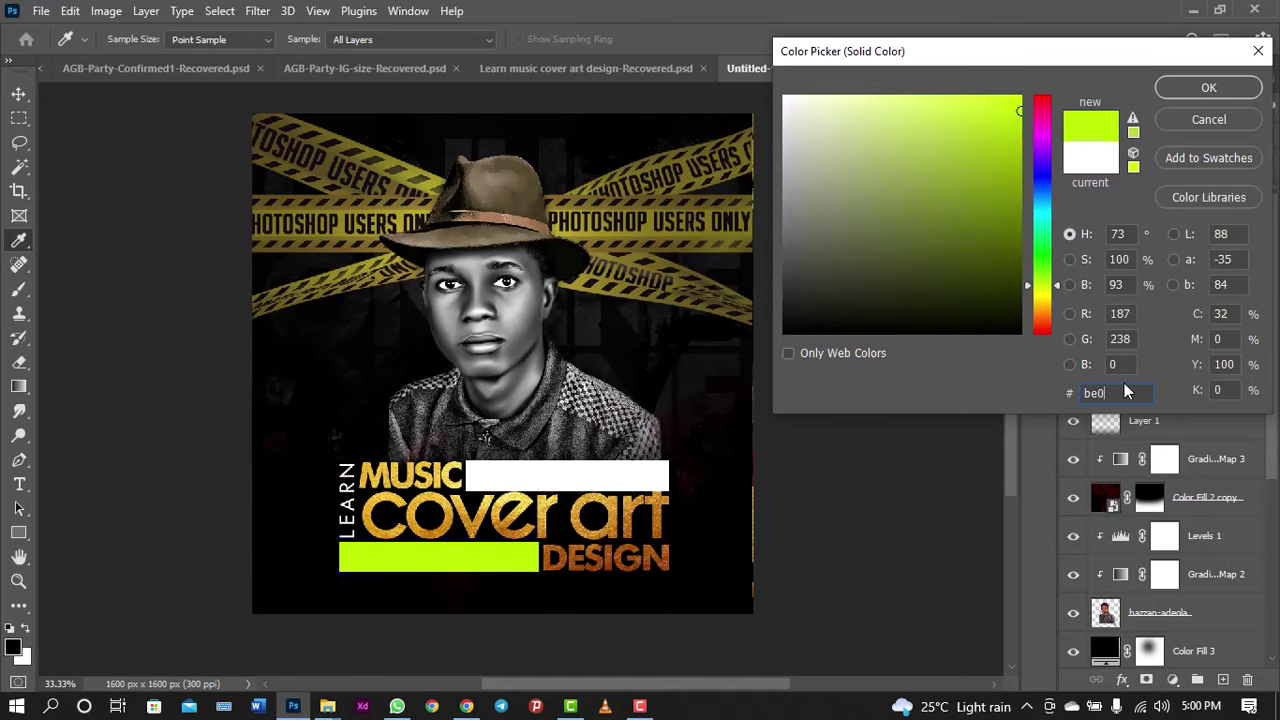
key(BackSpace)
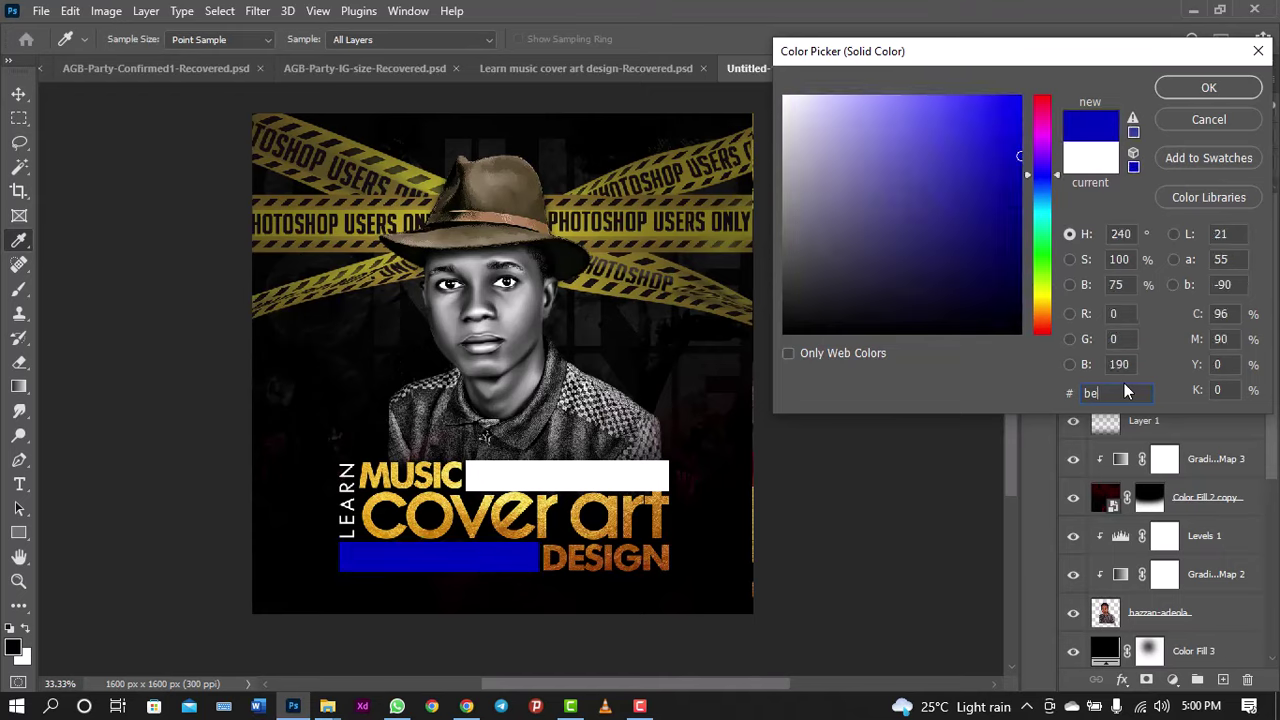
text(01)
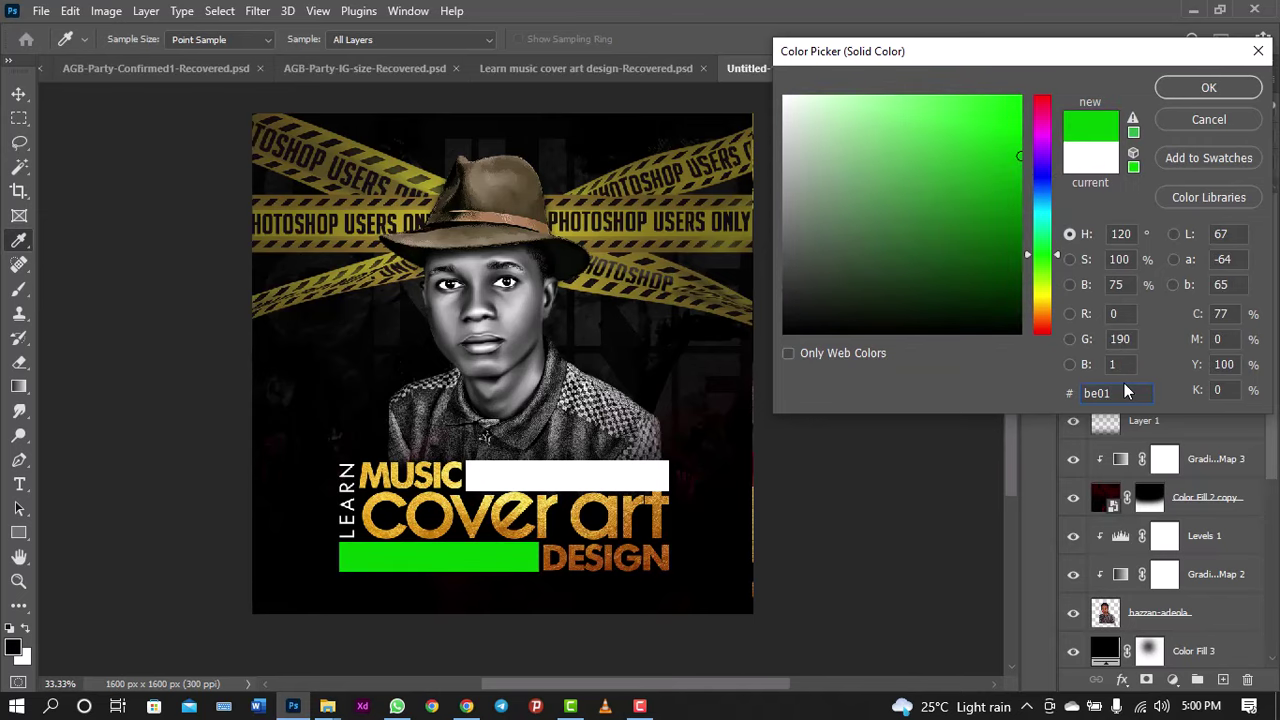
text(01)
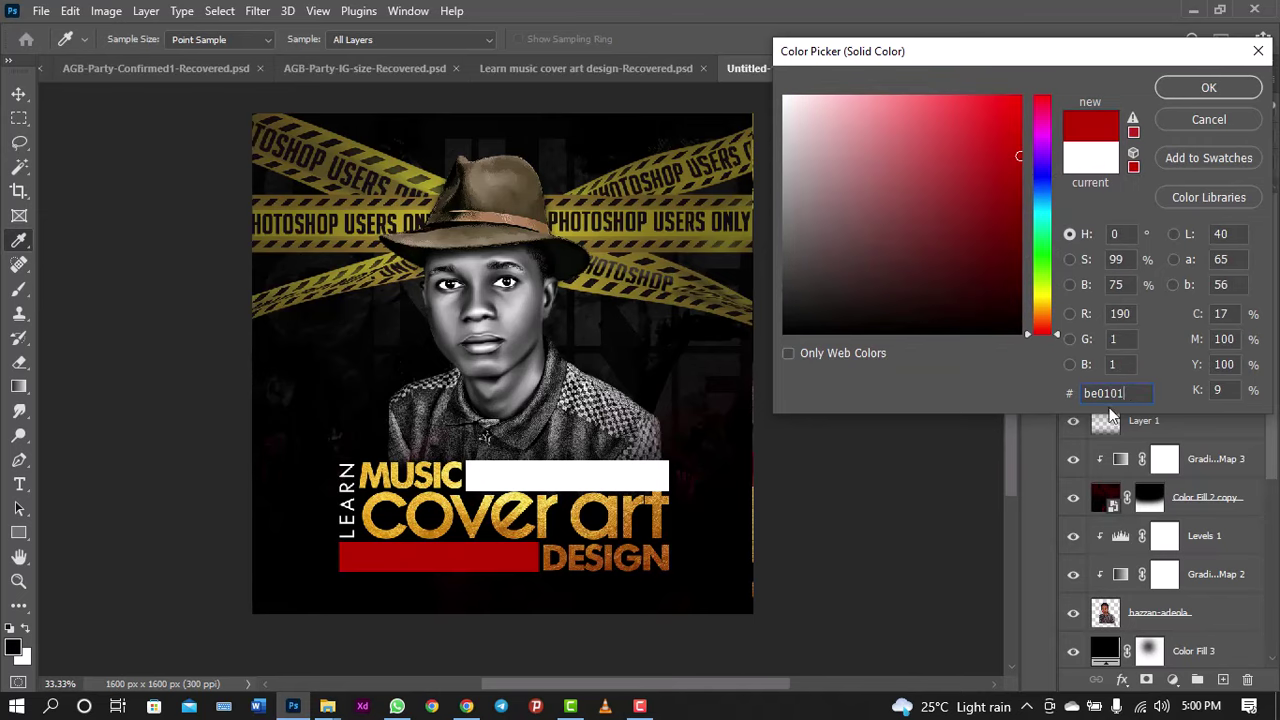
drag(1132, 393, 1025, 392)
key(ctrl+c)
click(1220, 96)
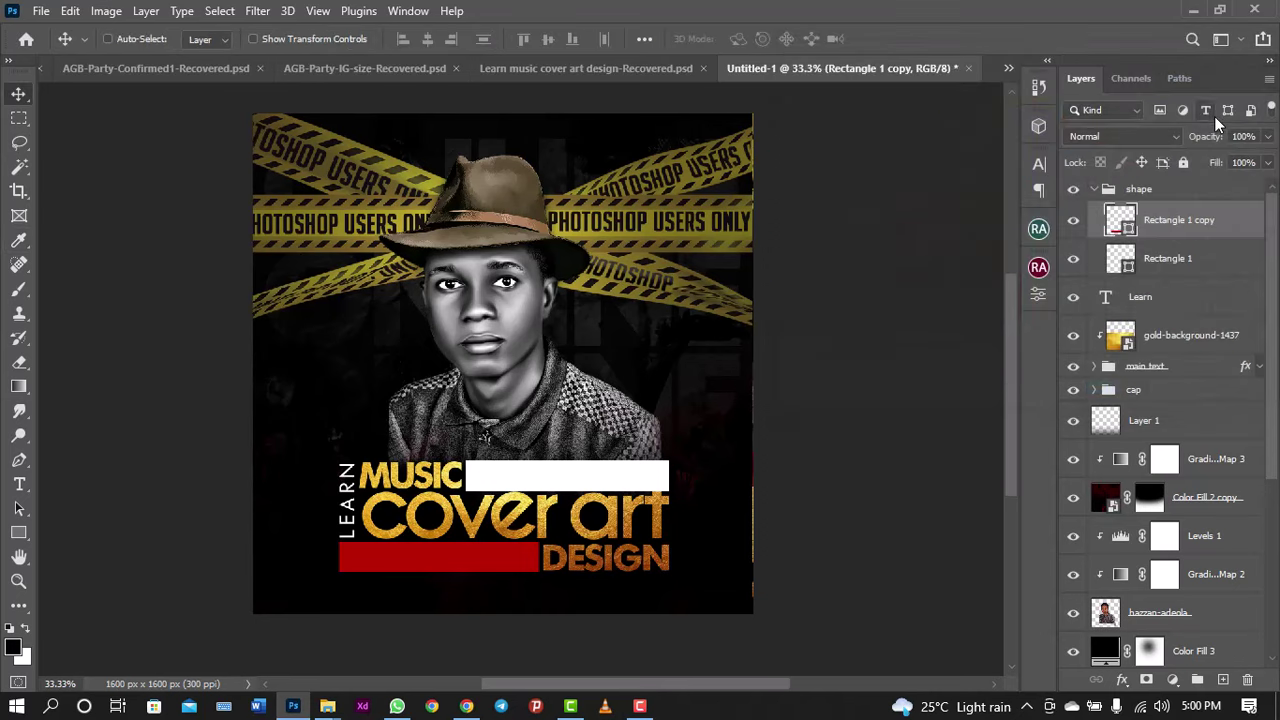
double_click(1120, 262)
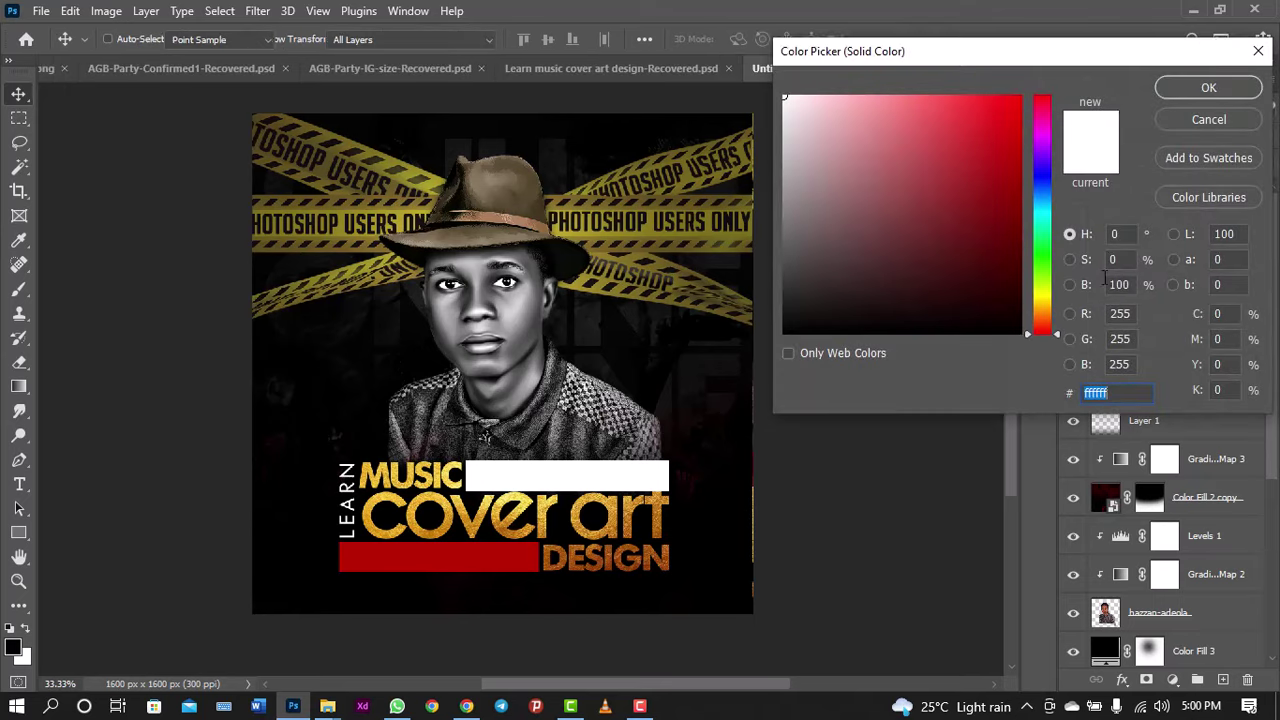
key(ctrl+v)
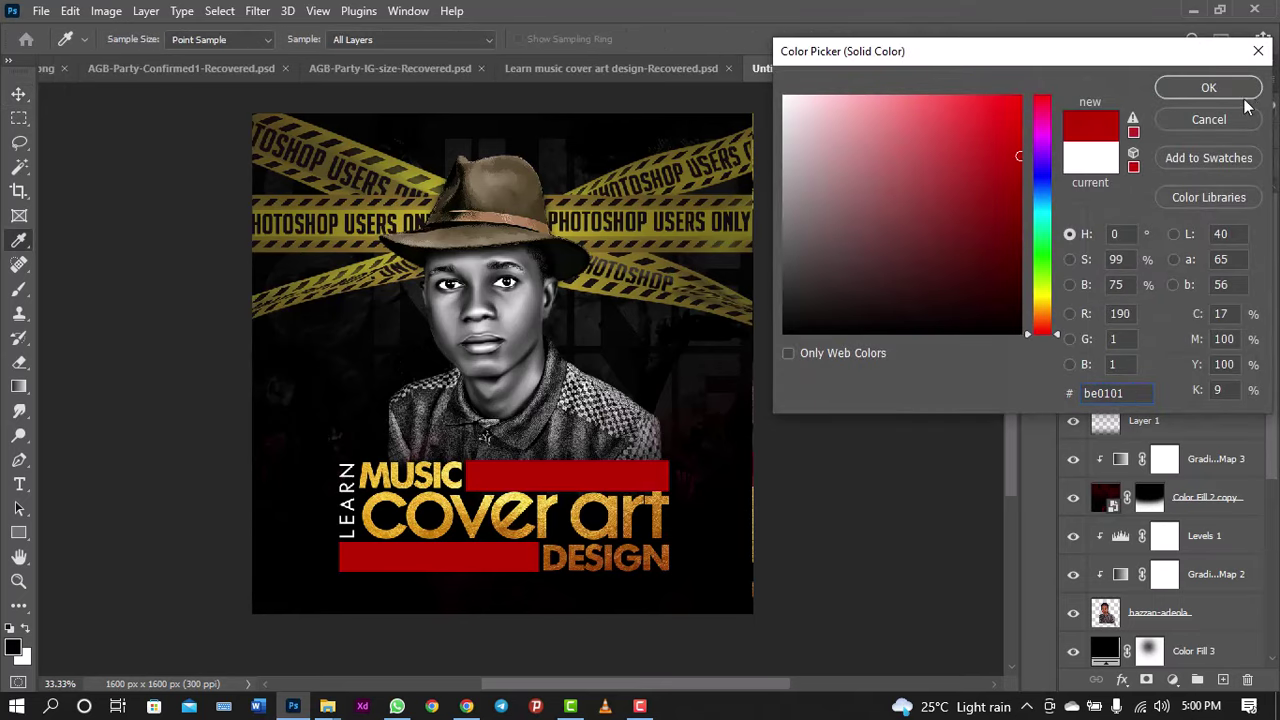
Step: Commit Rectangle 1's red be0101 fill and collapse the shape group
click(1240, 90)
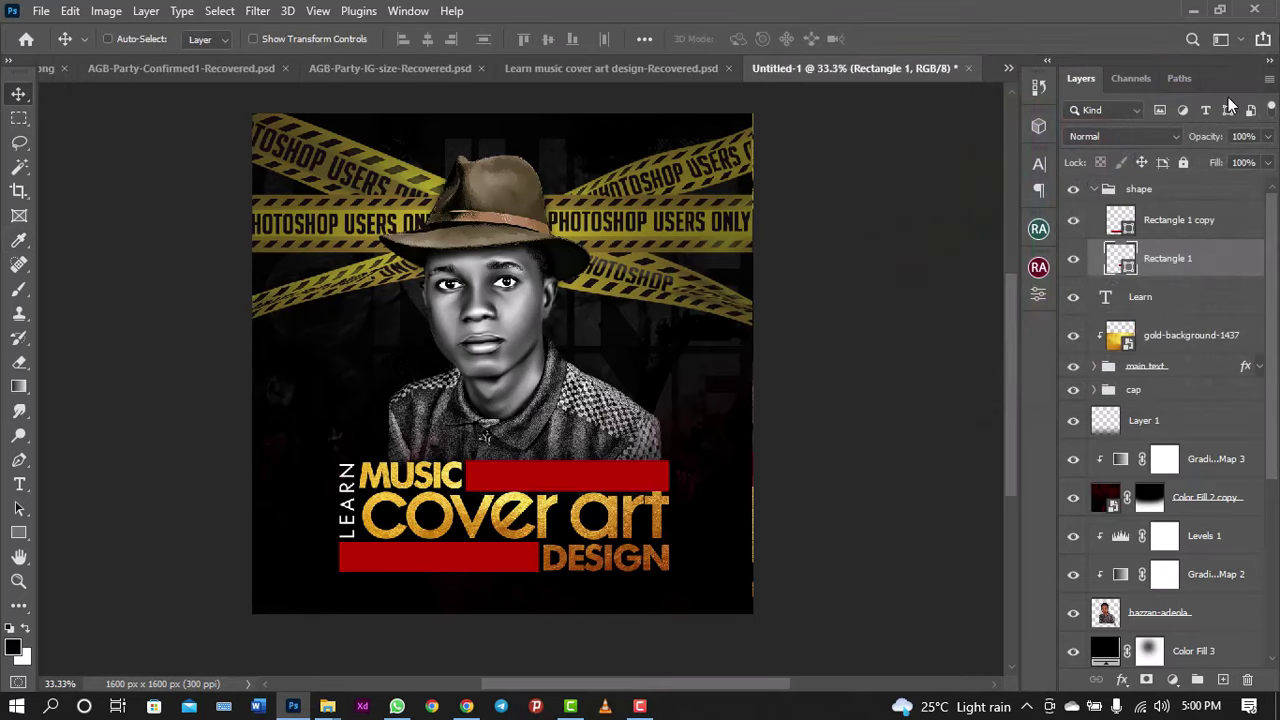
click(1095, 189)
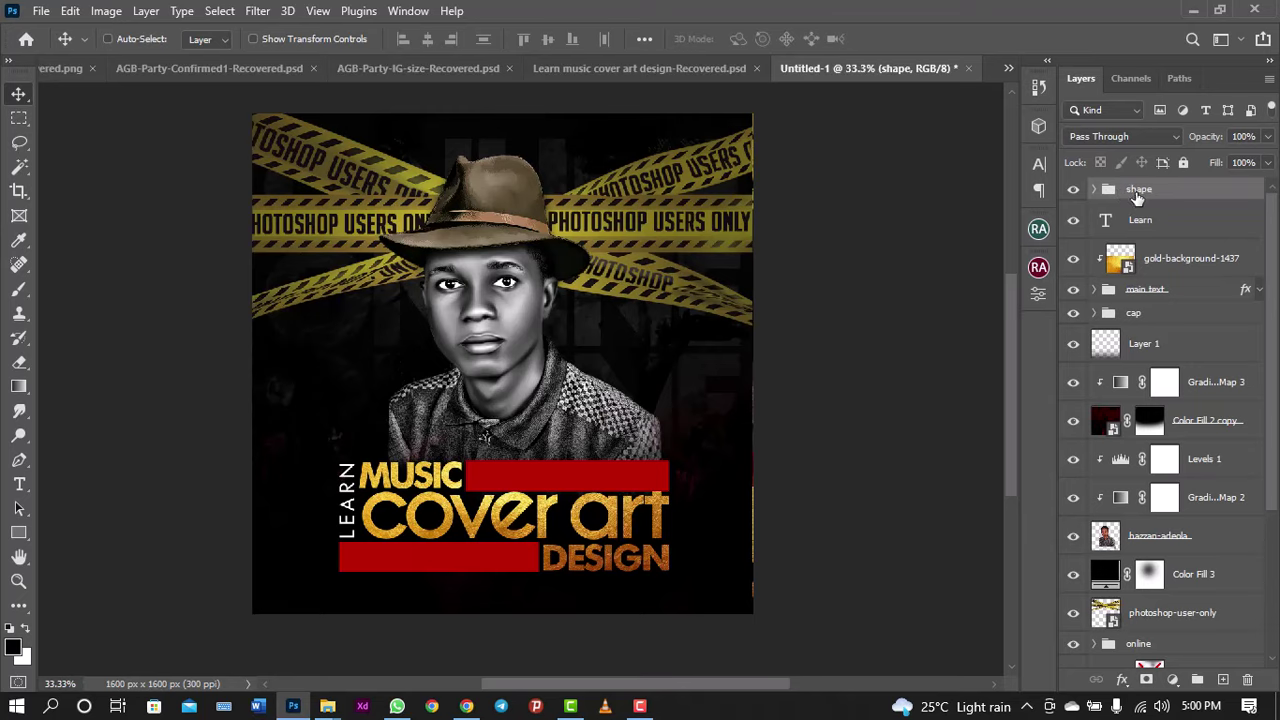
Step: Add Bevel & Emboss to shape, reset to defaults, with U-shaped gloss contour and no global light
double_click(1193, 193)
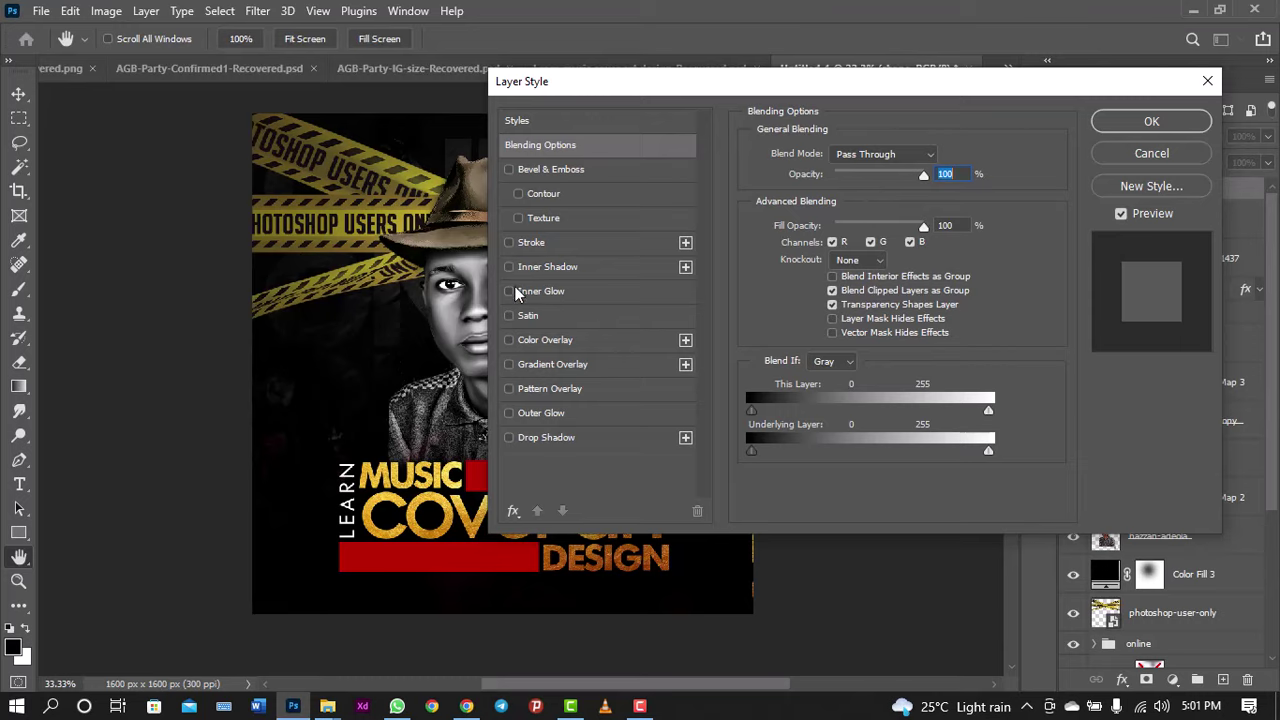
click(509, 171)
click(552, 174)
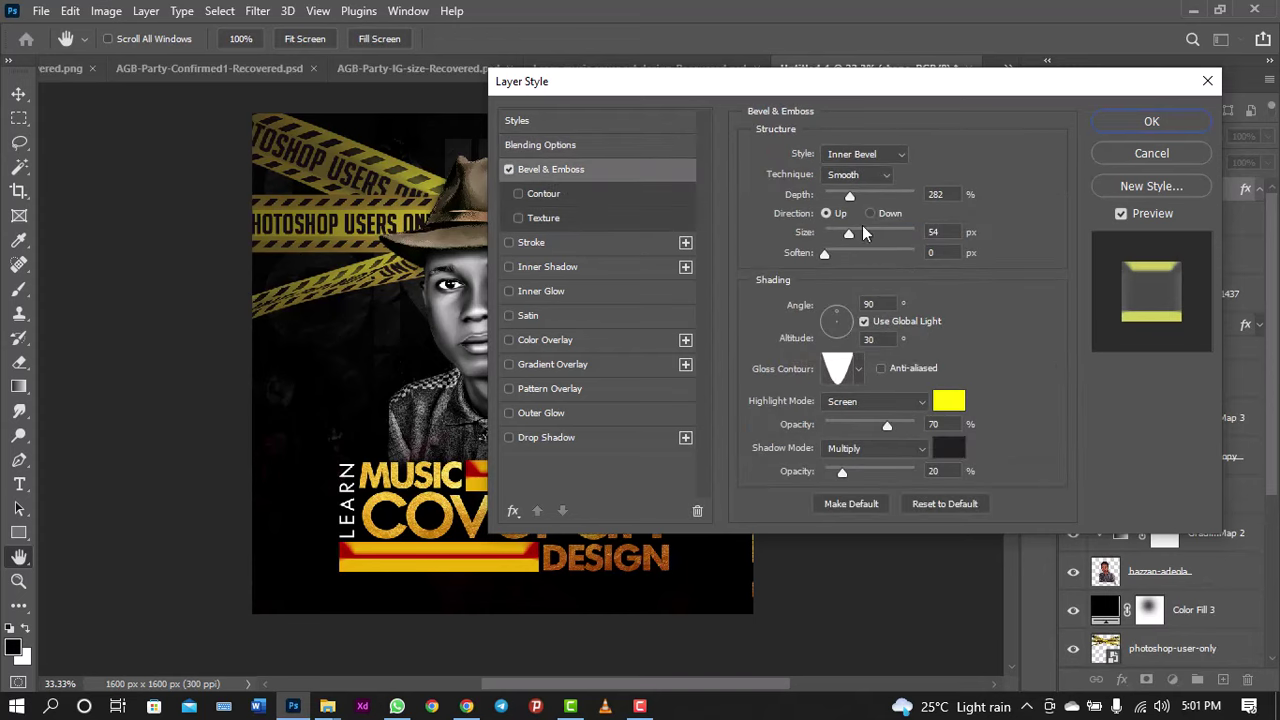
click(939, 504)
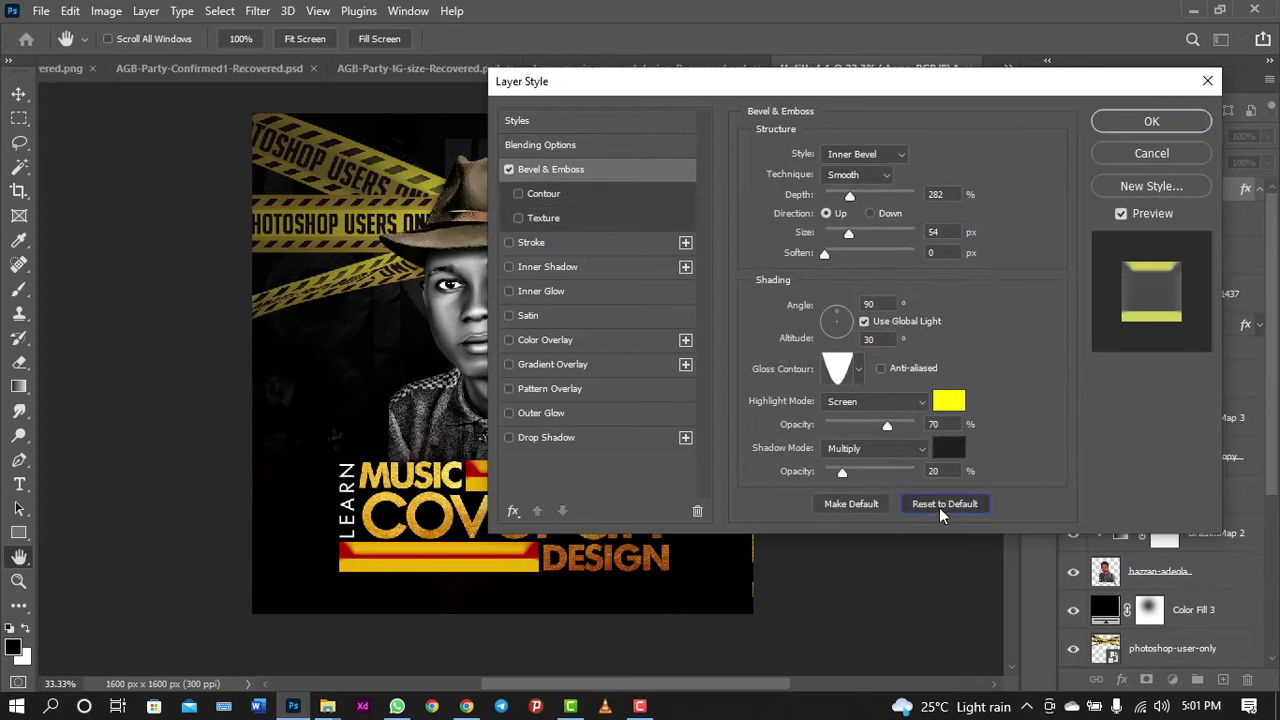
click(861, 369)
click(805, 411)
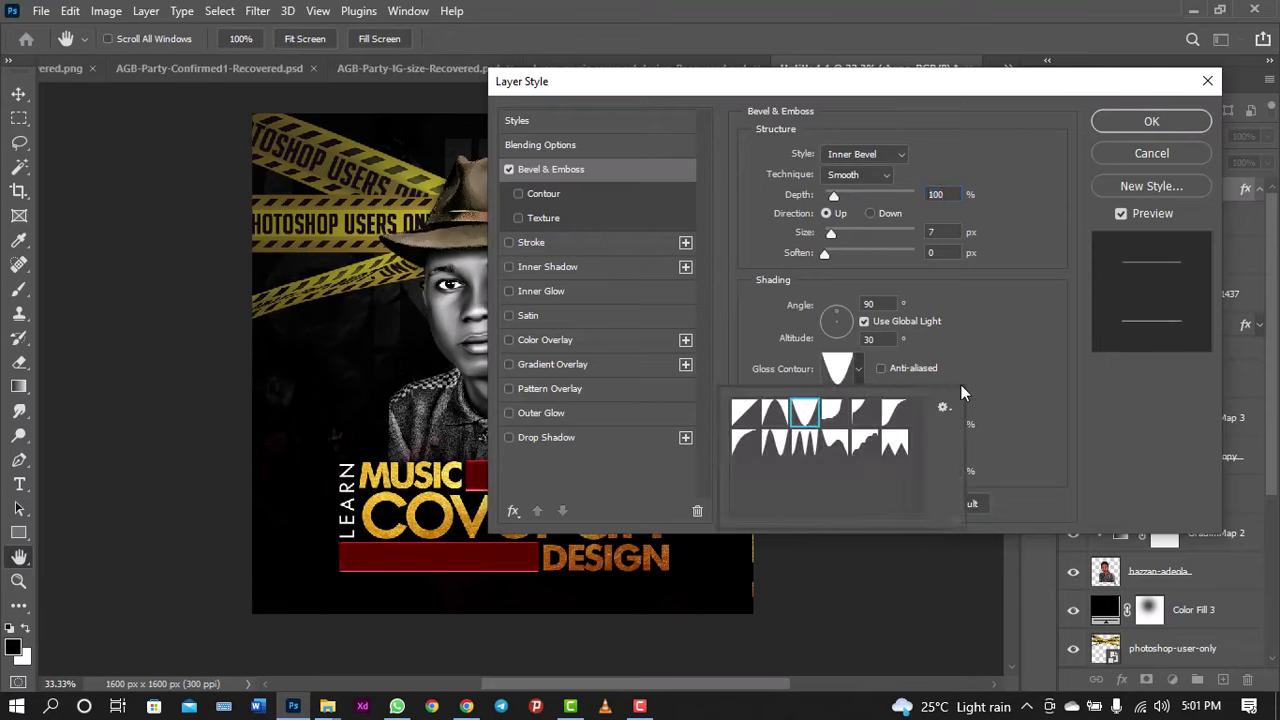
click(1002, 370)
click(865, 322)
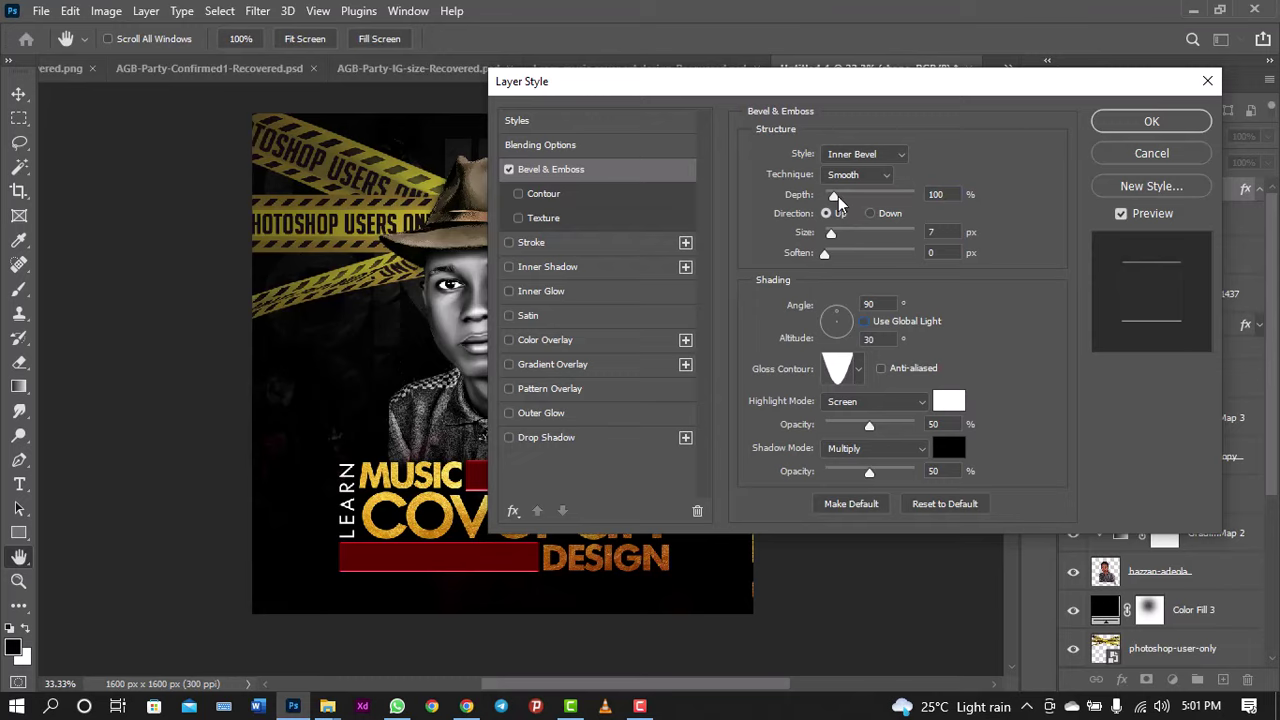
Step: Rough in the bevel depth, size, highlight and shadow opacity
mouse_move(838, 196)
mouse_down()
mouse_move(882, 195)
mouse_move(846, 194)
mouse_move(871, 196)
mouse_up()
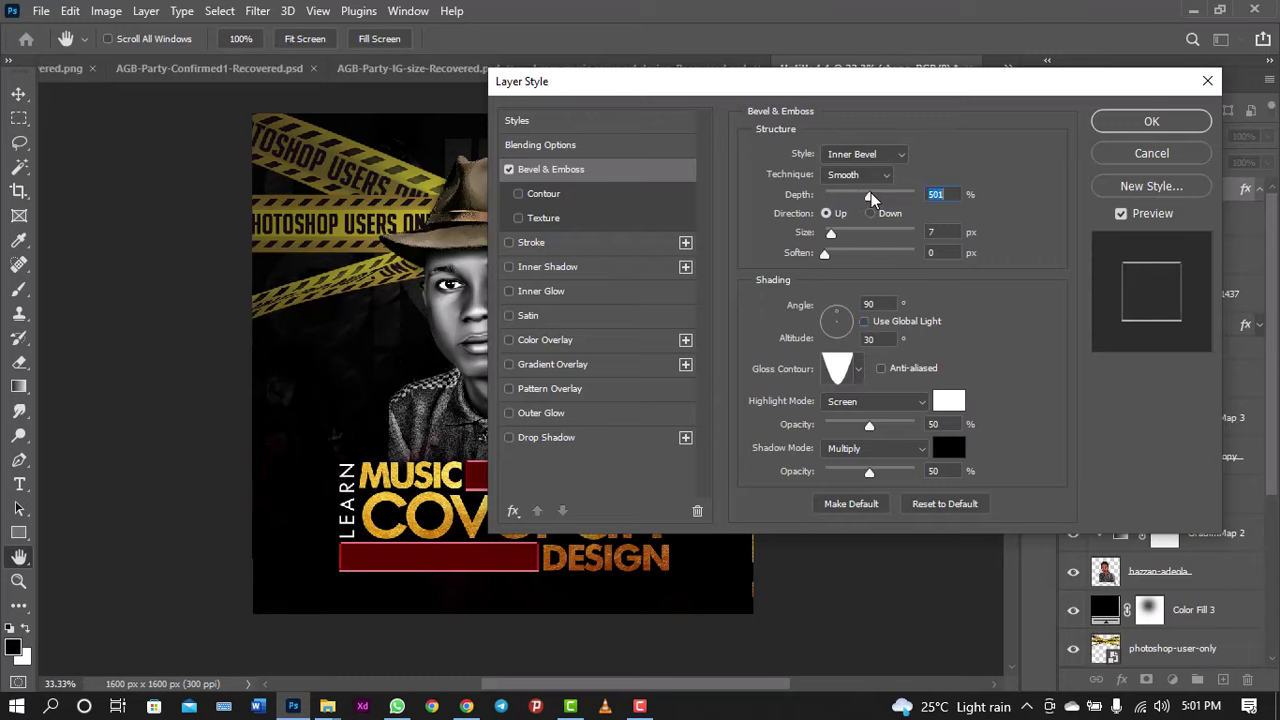
drag(833, 236, 837, 239)
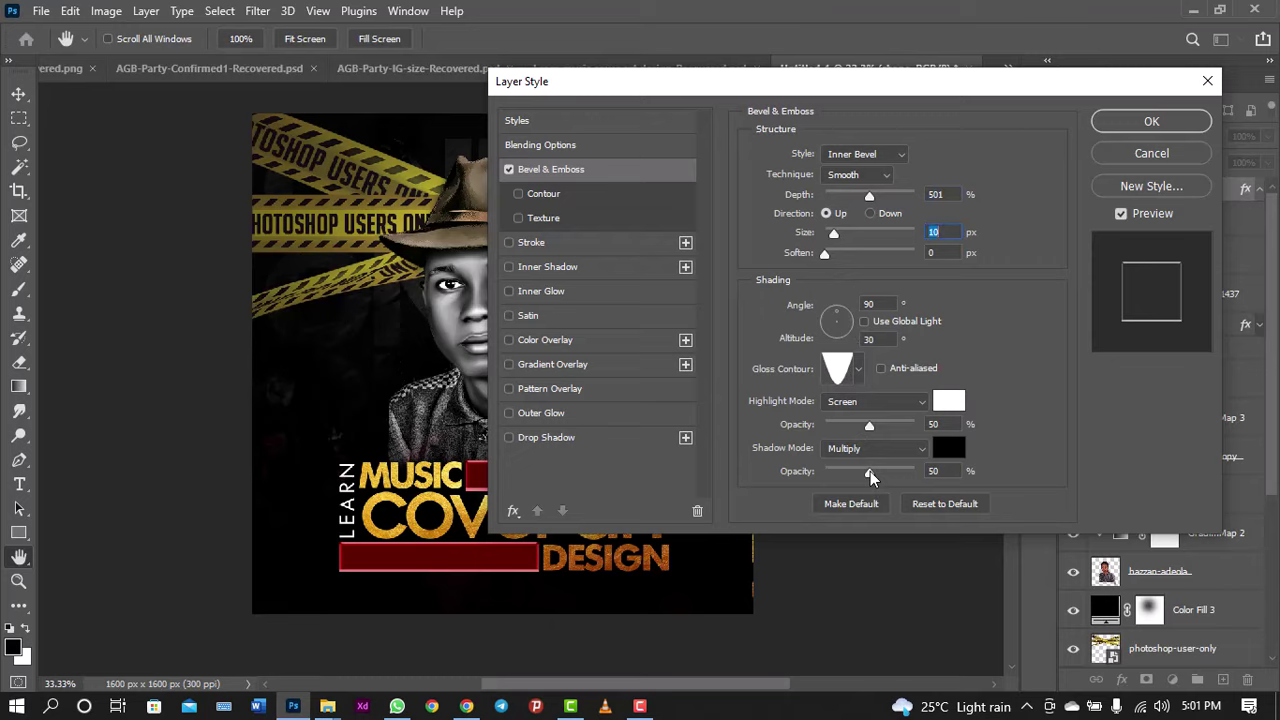
drag(869, 424, 823, 424)
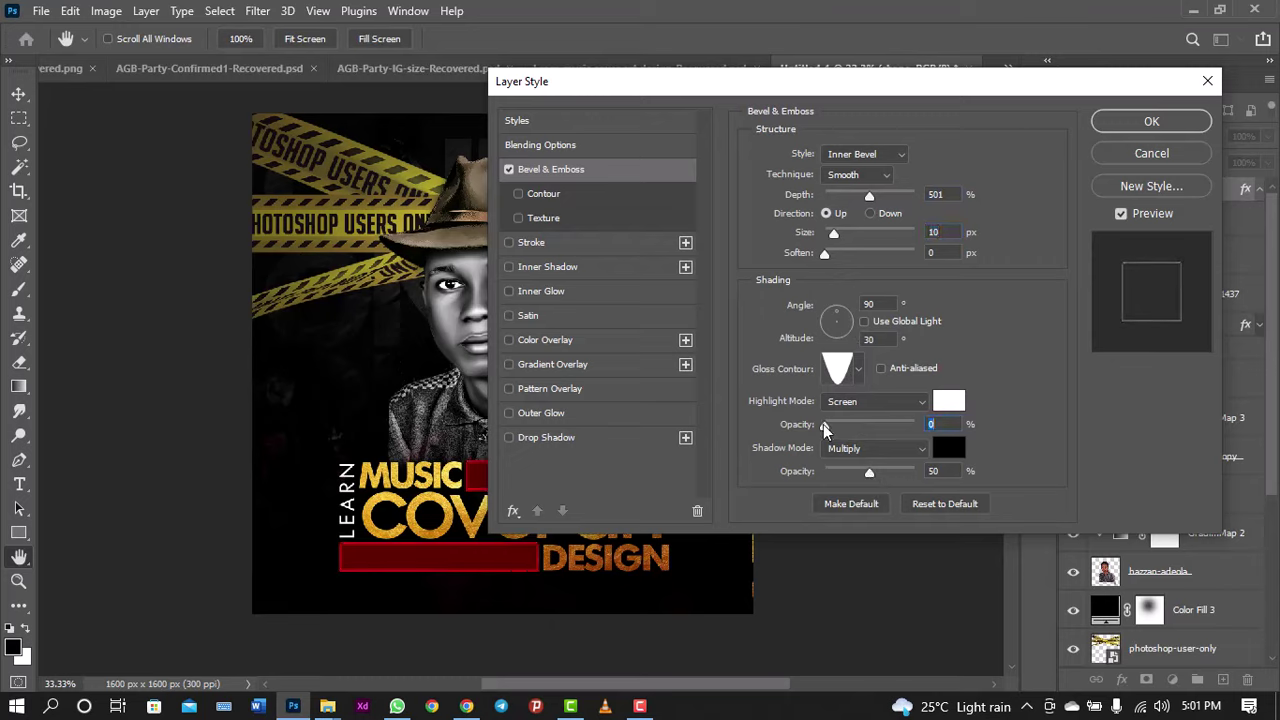
mouse_move(869, 472)
mouse_down()
mouse_move(847, 472)
mouse_move(861, 472)
mouse_up()
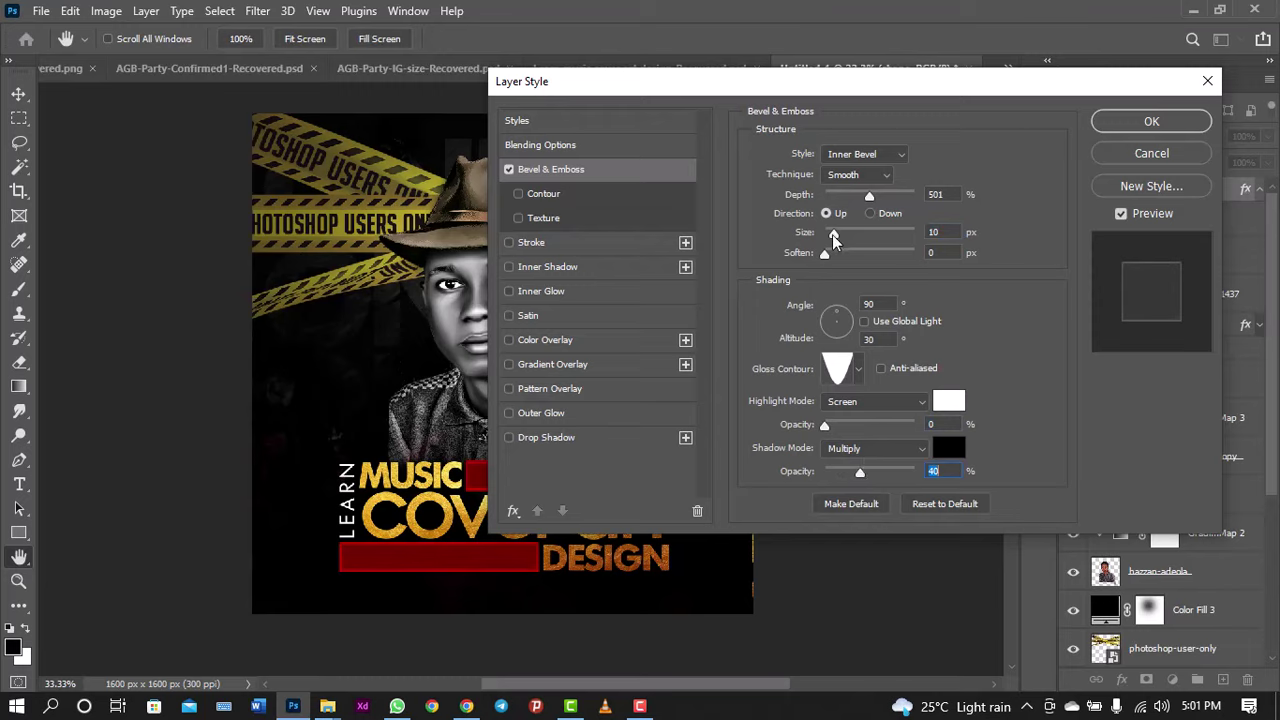
drag(834, 234, 890, 235)
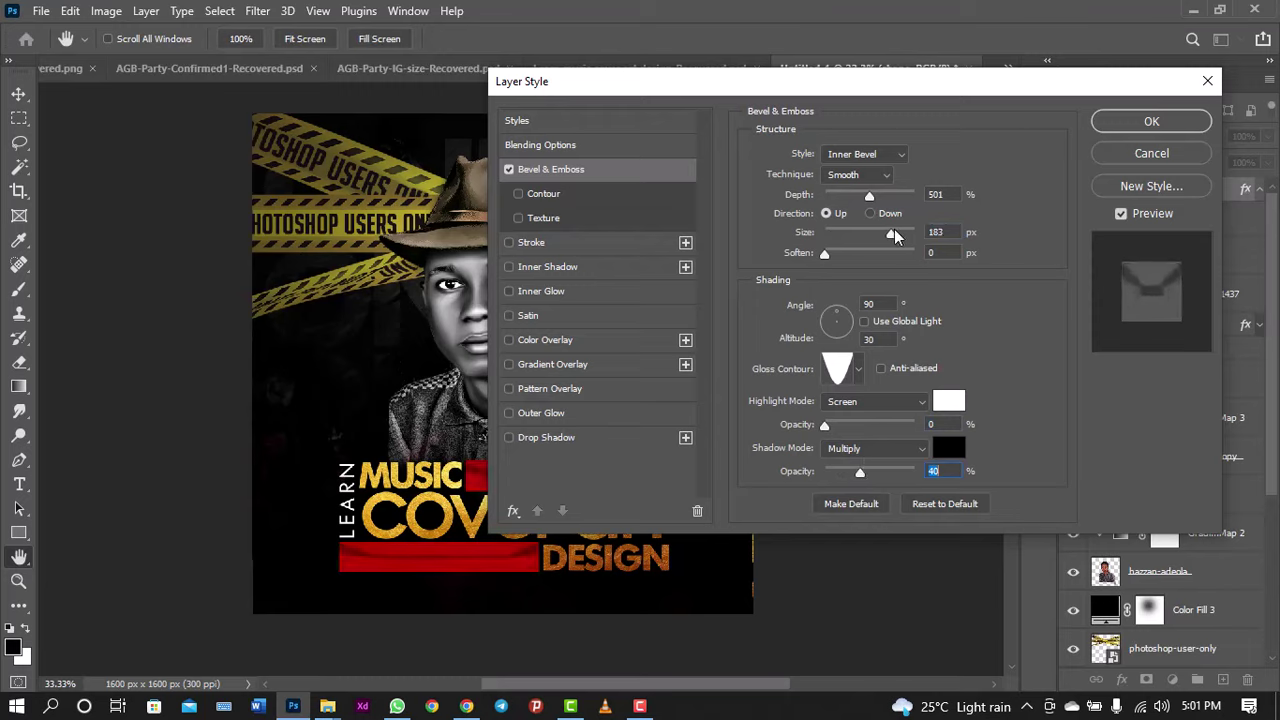
drag(890, 235, 843, 188)
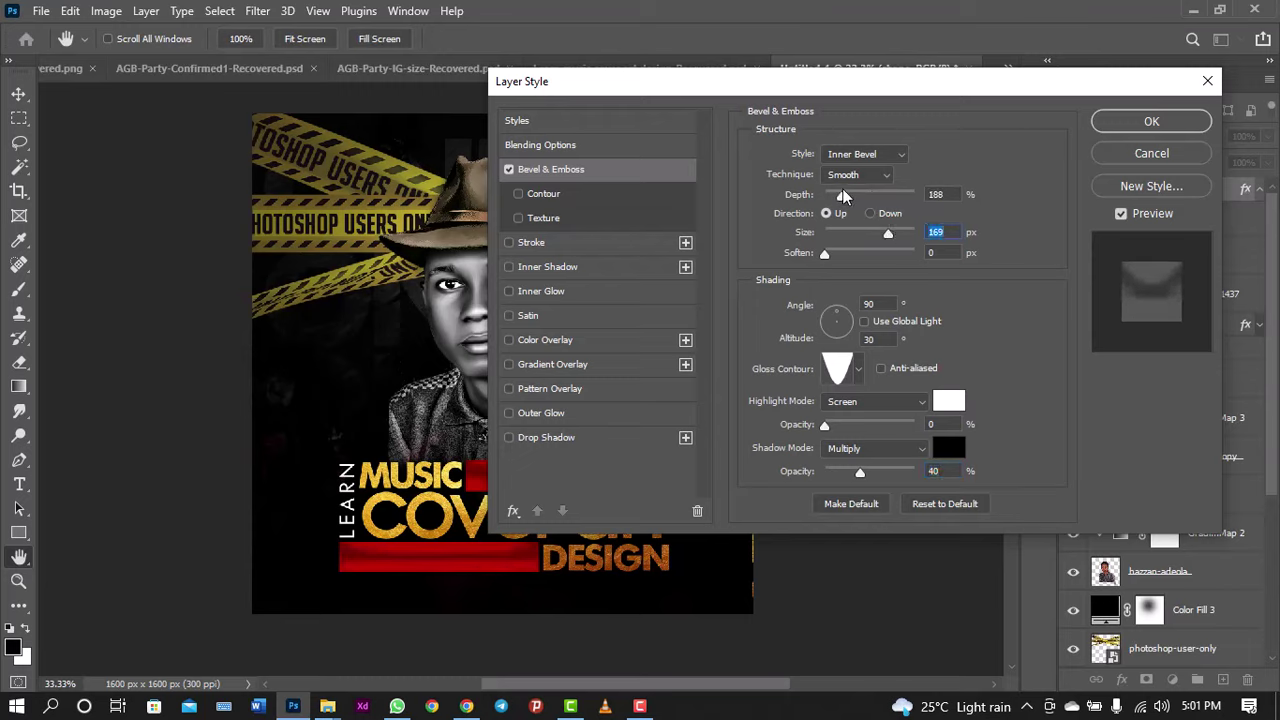
click(845, 195)
Step: Fine-tune the bevel to Depth 209%, Size 202 px, Highlight 15%, Shadow 50%, and apply
drag(895, 74, 1095, 71)
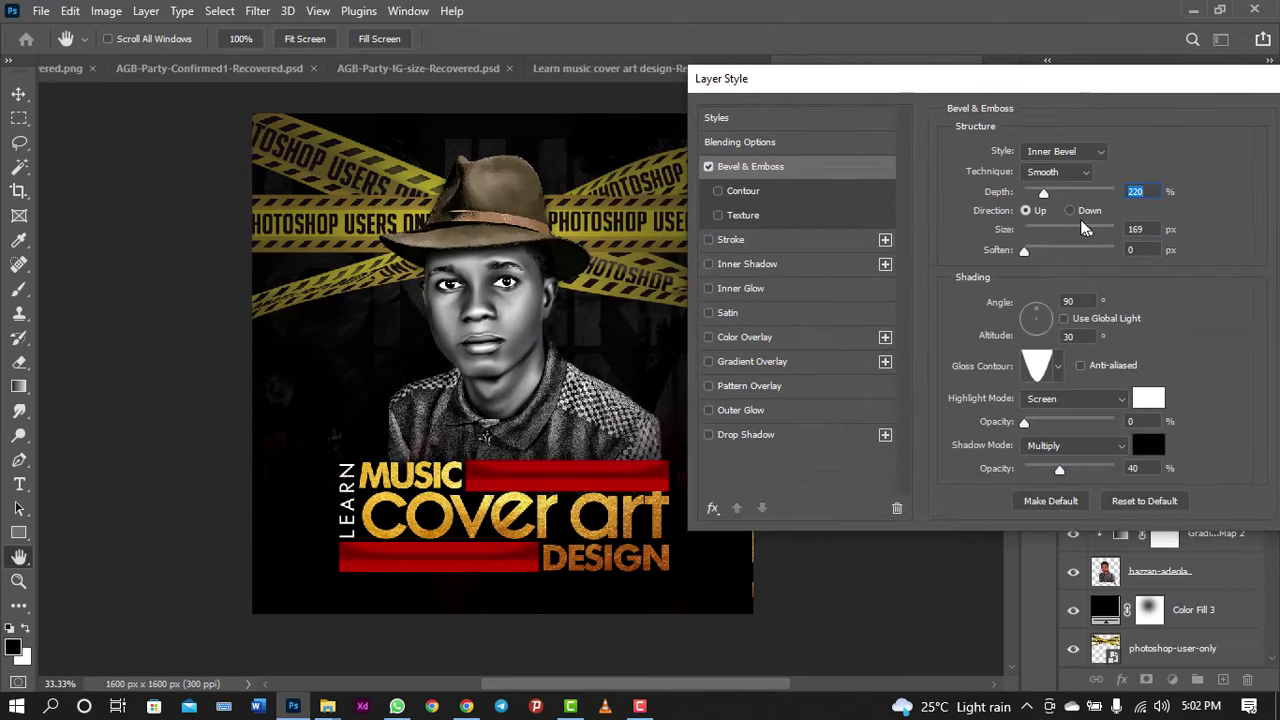
drag(1084, 231, 1094, 229)
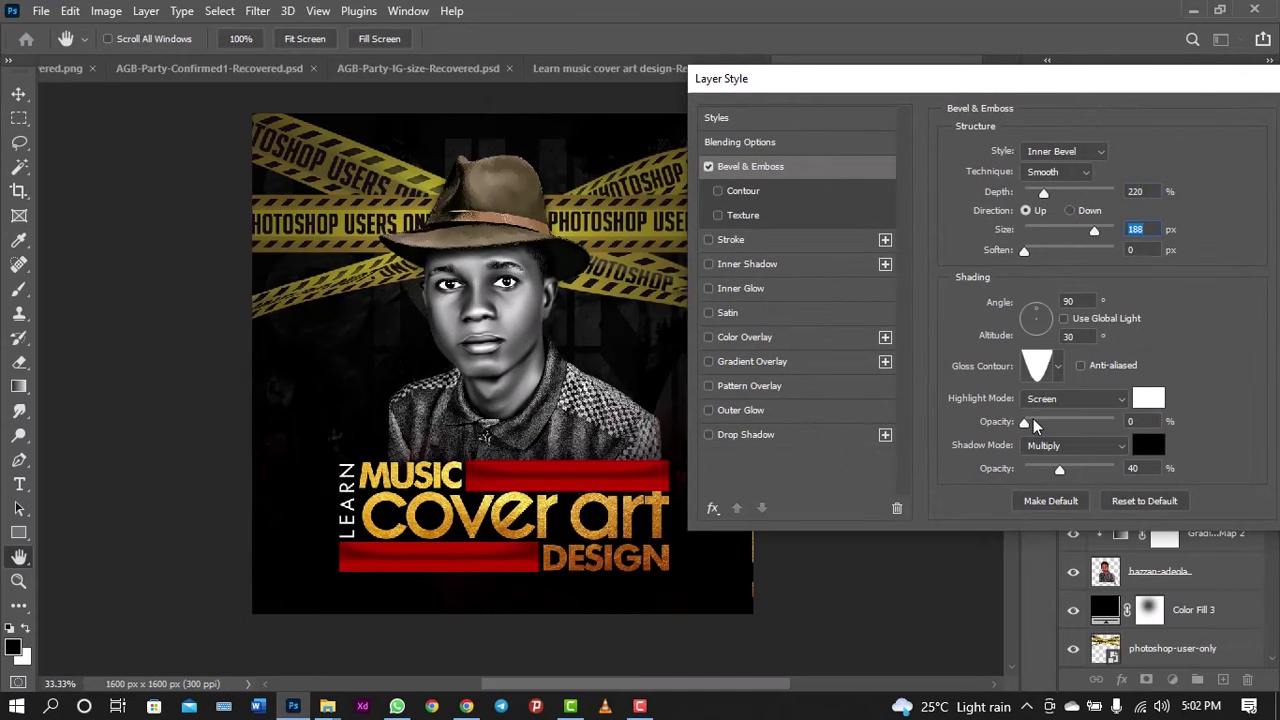
click(1038, 421)
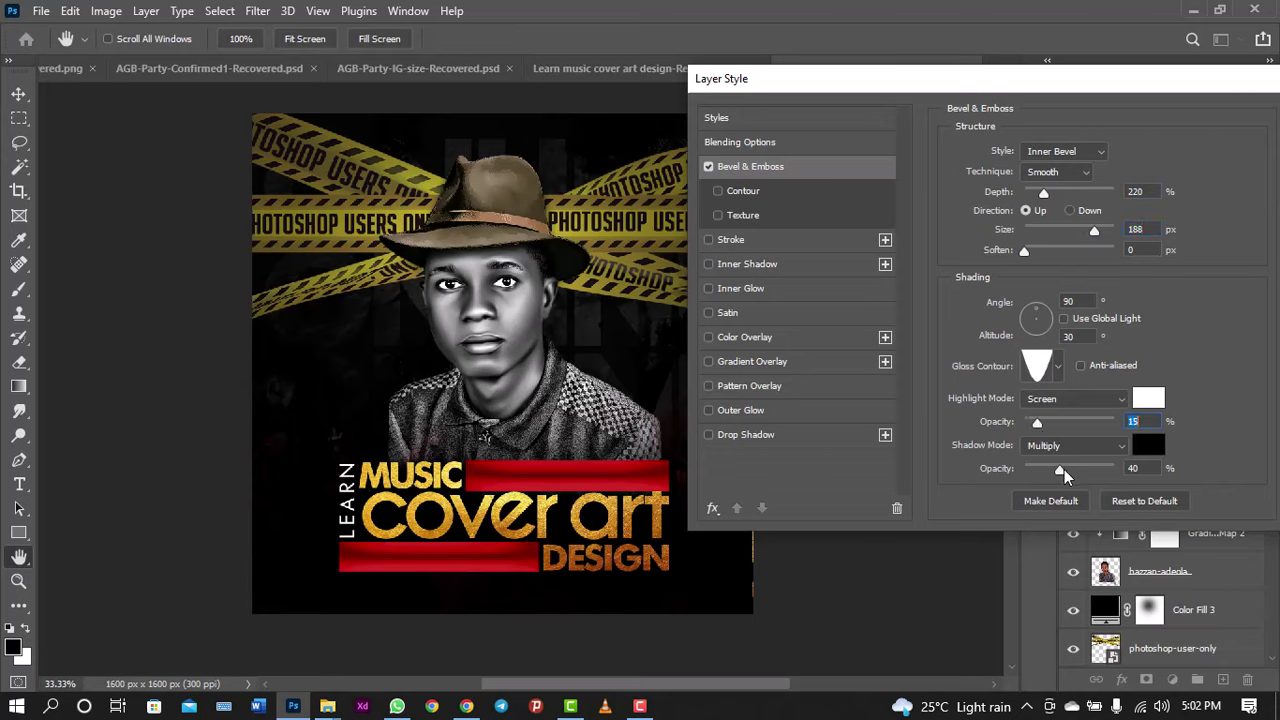
drag(1067, 469, 1070, 472)
mouse_move(1100, 229)
mouse_down()
mouse_move(1075, 229)
mouse_move(1101, 229)
mouse_up()
mouse_move(1044, 192)
mouse_down()
mouse_move(1033, 192)
mouse_move(1044, 187)
mouse_up()
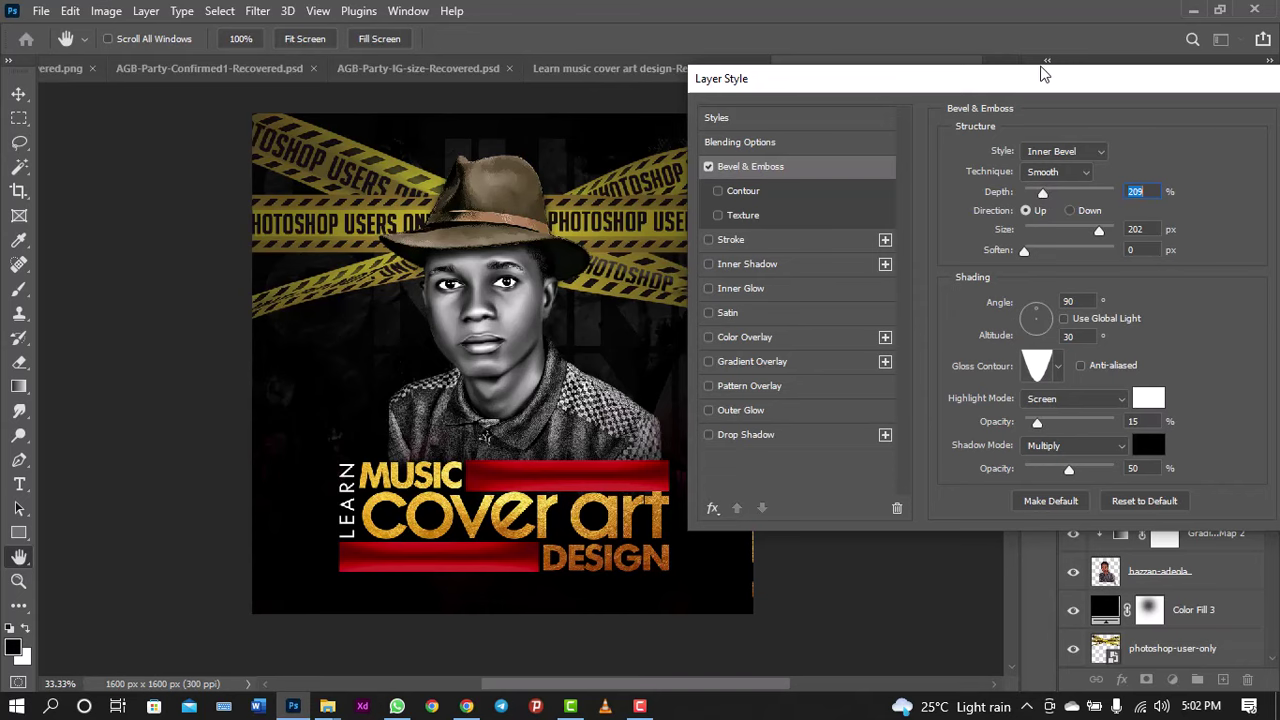
drag(1058, 82, 868, 128)
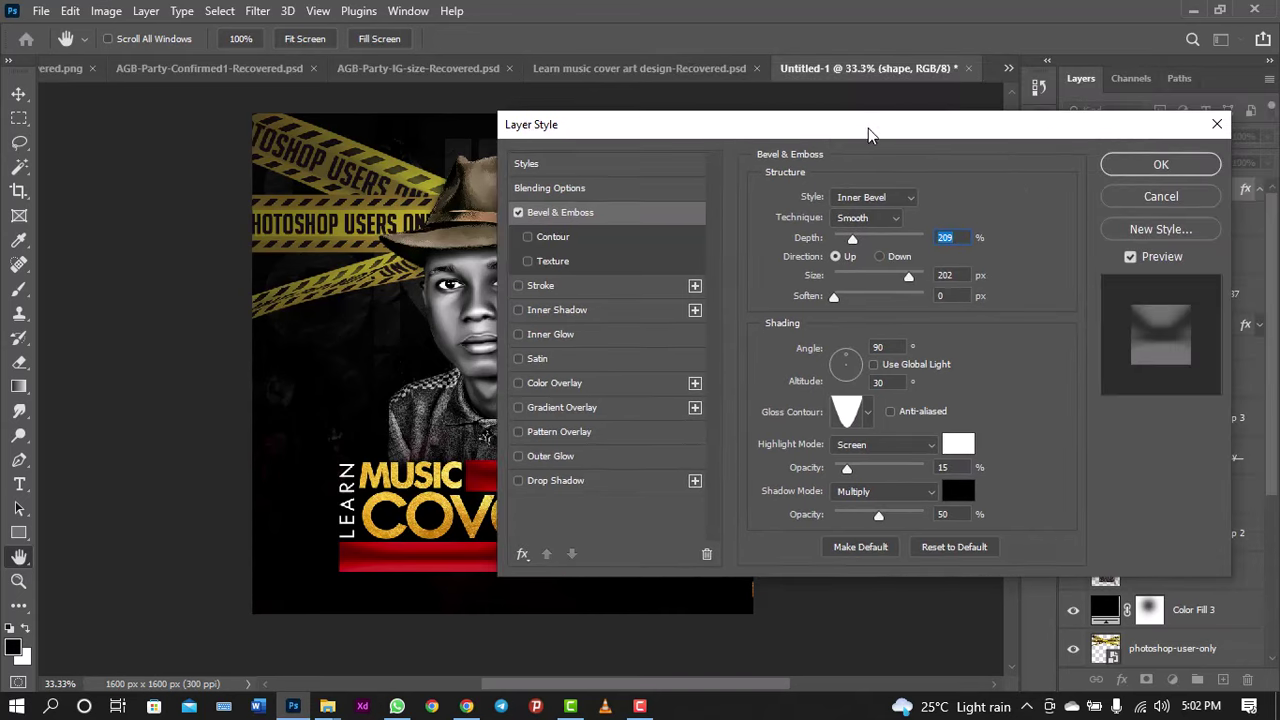
click(1124, 167)
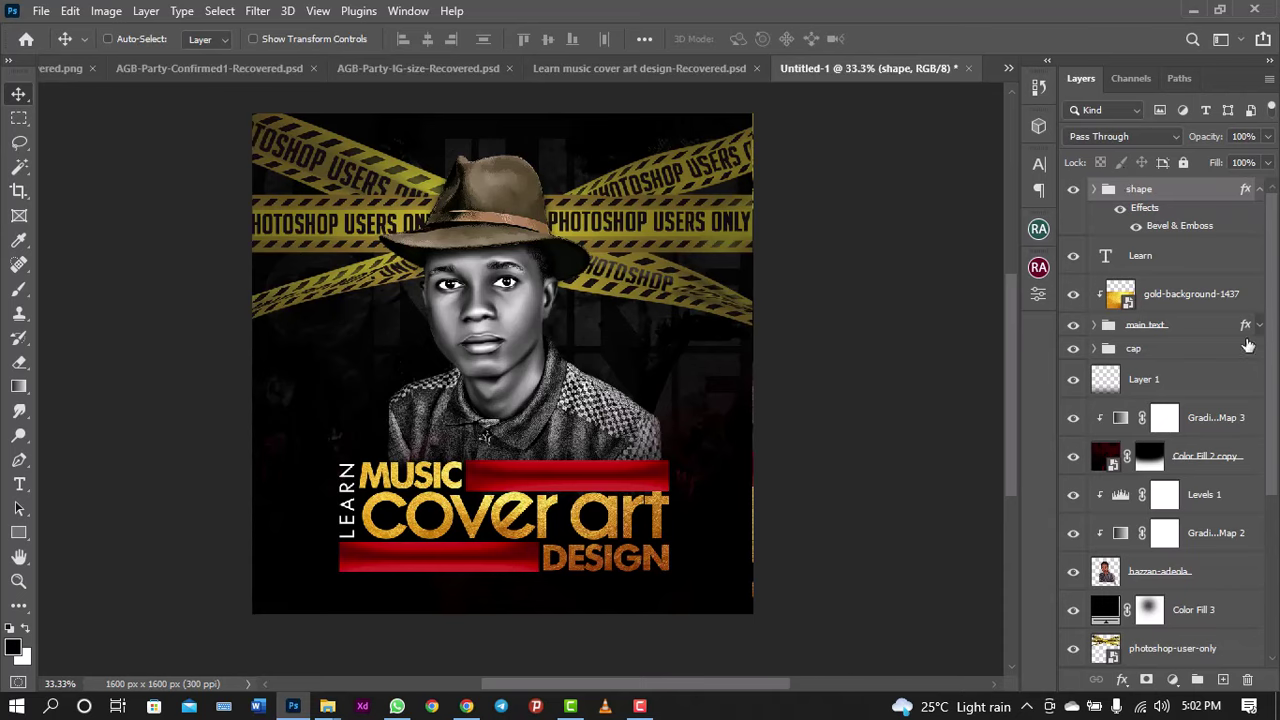
Step: Duplicate the Color Fill 2 copy layer and move it to the top of the stack
click(1260, 192)
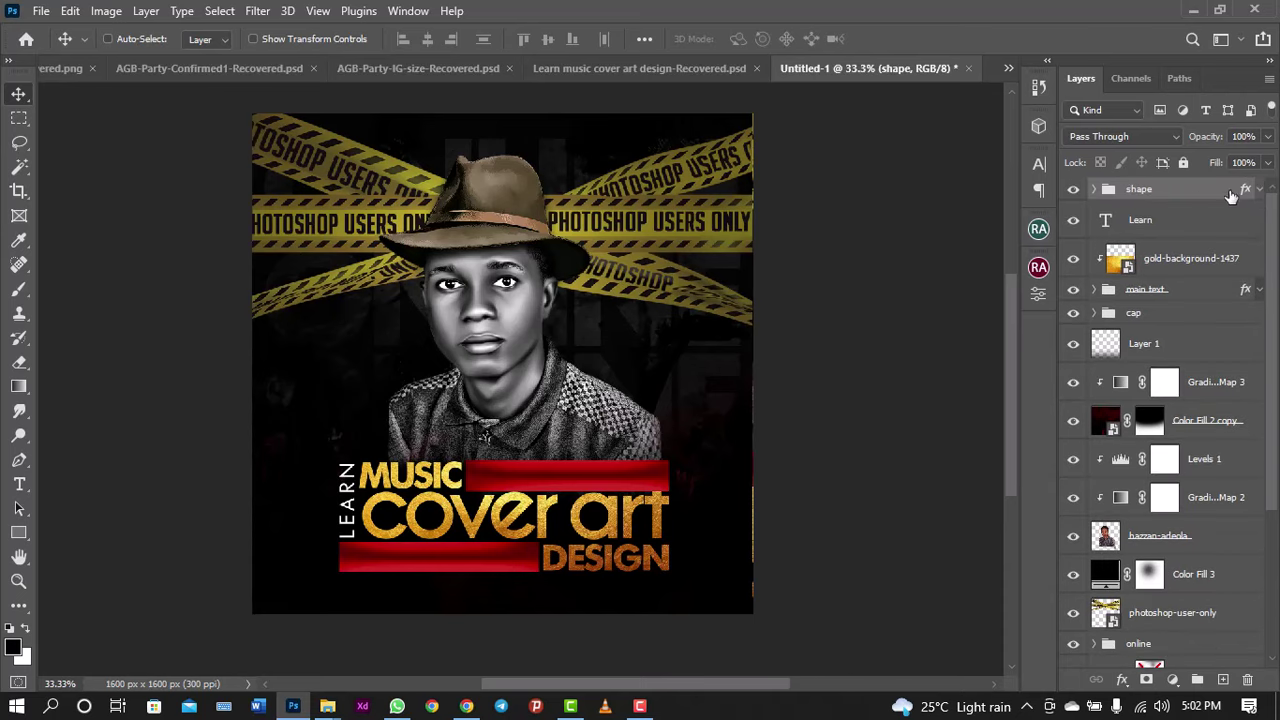
click(1197, 436)
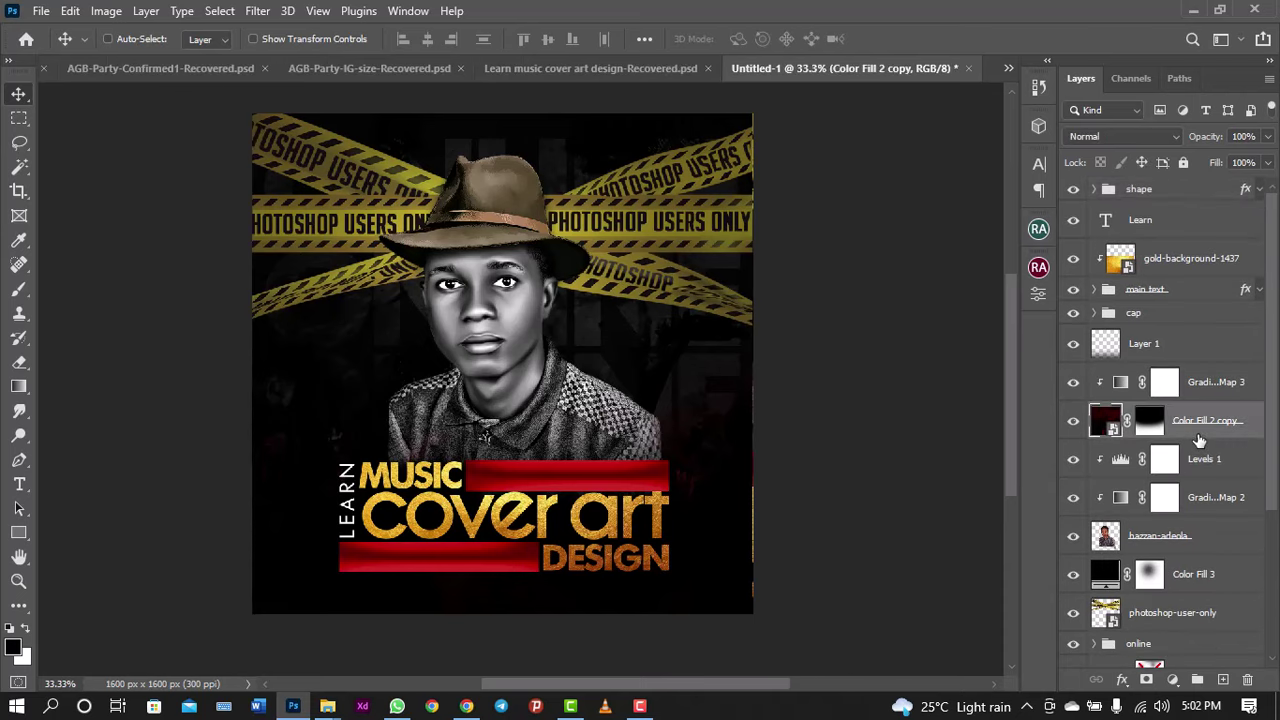
key(ctrl+j)
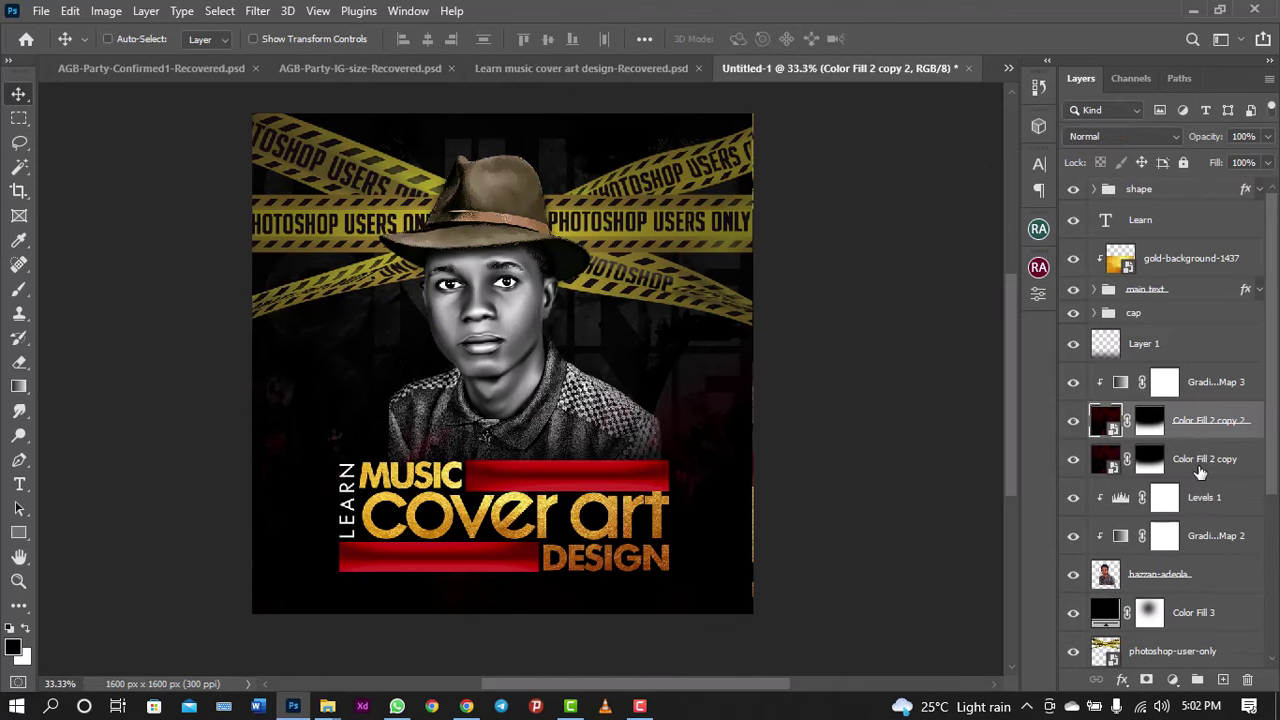
drag(1200, 462, 1199, 180)
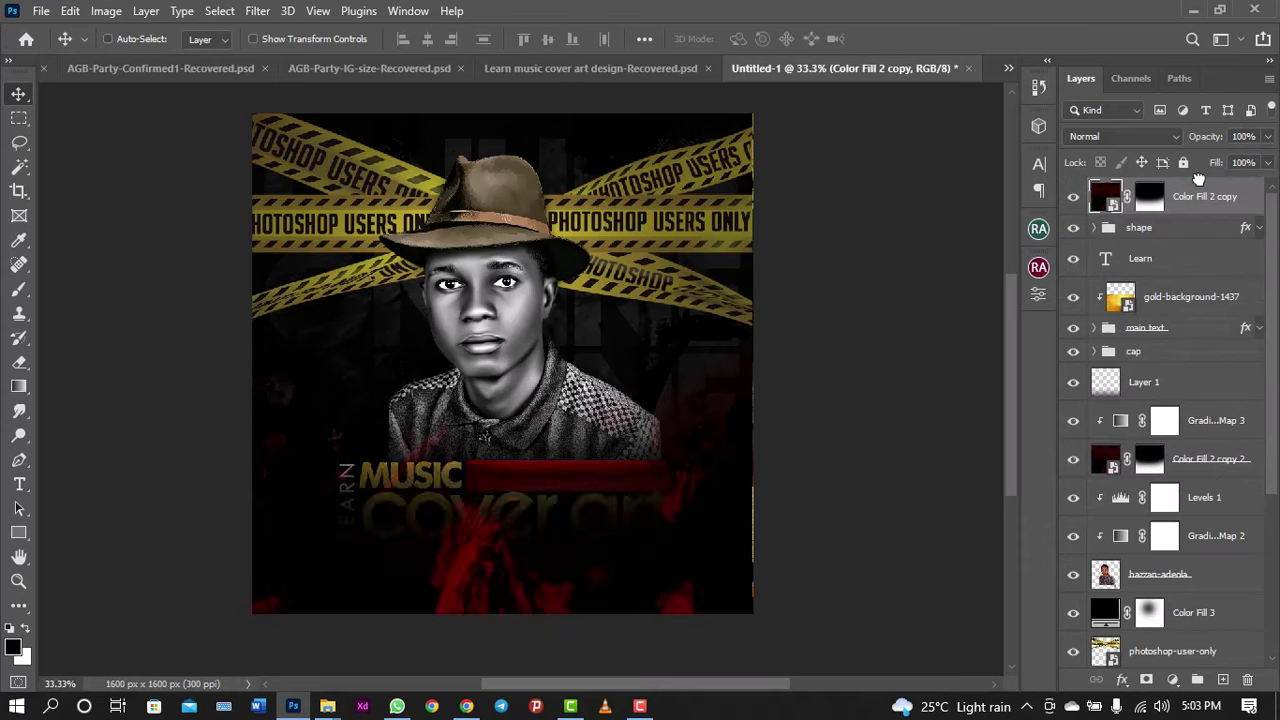
drag(649, 495, 650, 498)
Step: Delete the duplicate's layer mask and clip it to the shape group
click(1150, 197)
right_click(1150, 198)
click(1143, 234)
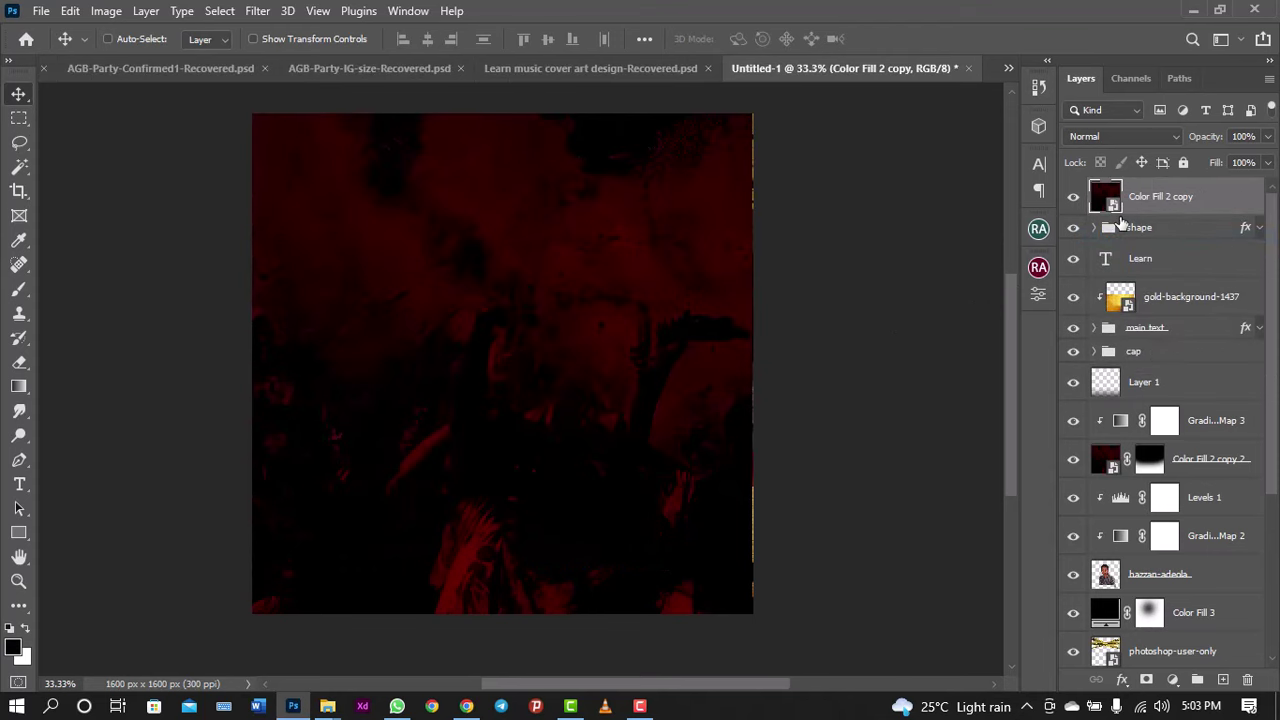
alt+click(1108, 207)
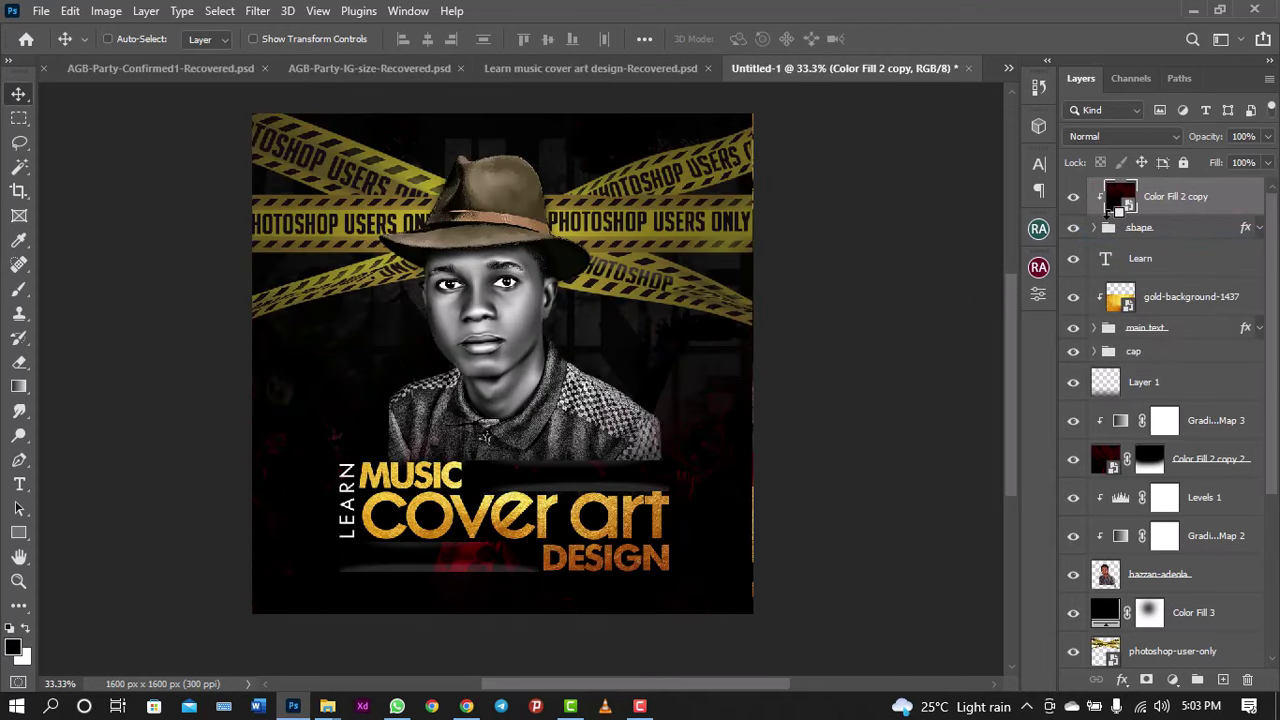
click(1144, 139)
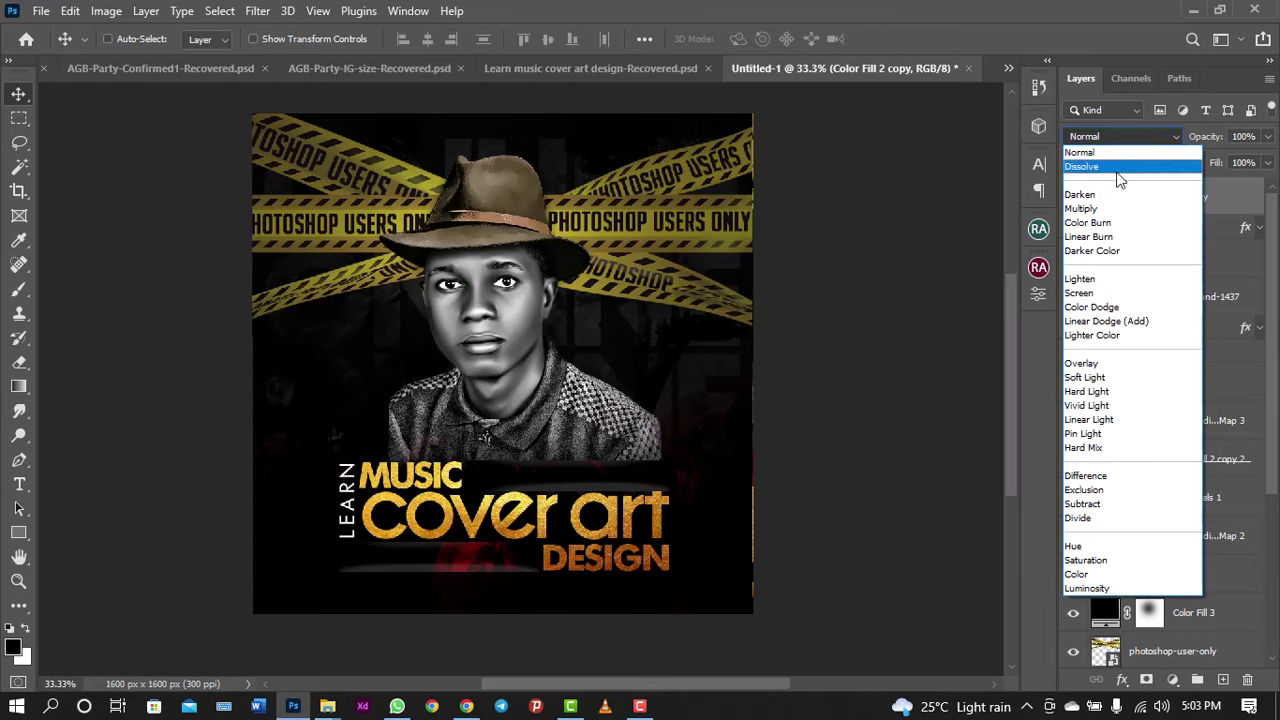
Step: Set the clipped red texture layer to Overlay and shift it slightly over the red bars
click(1101, 366)
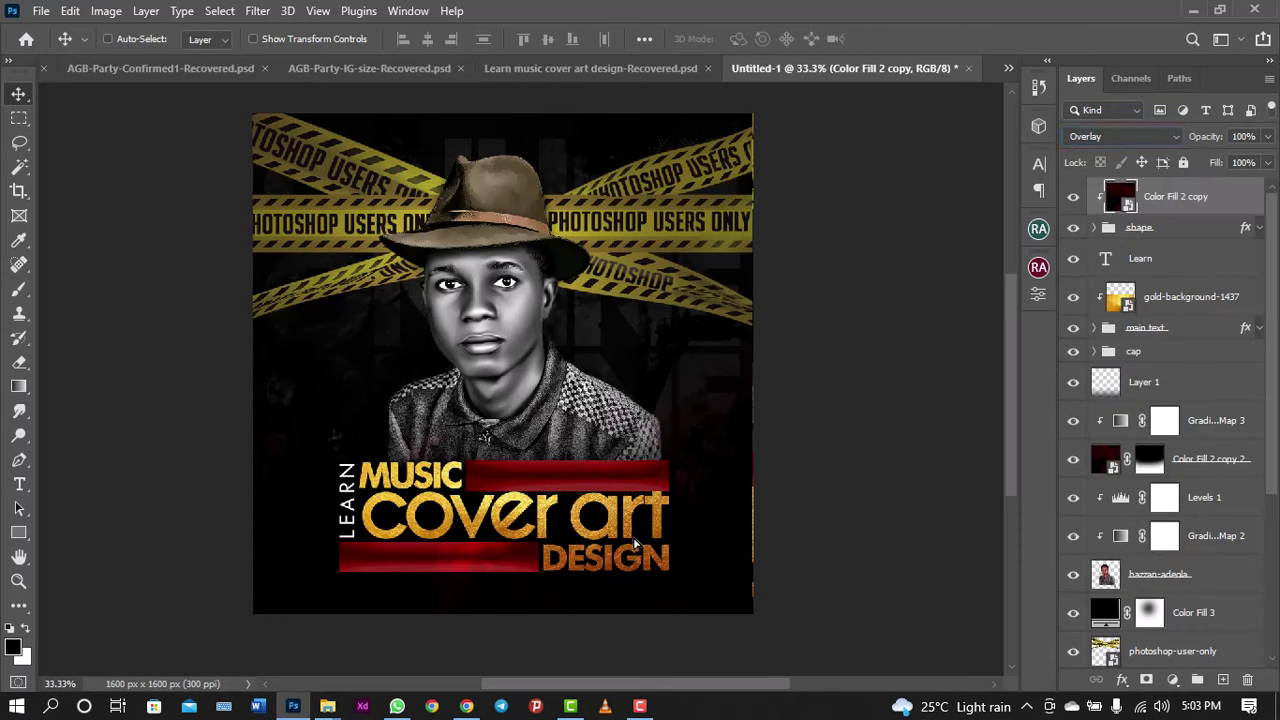
drag(607, 575, 601, 604)
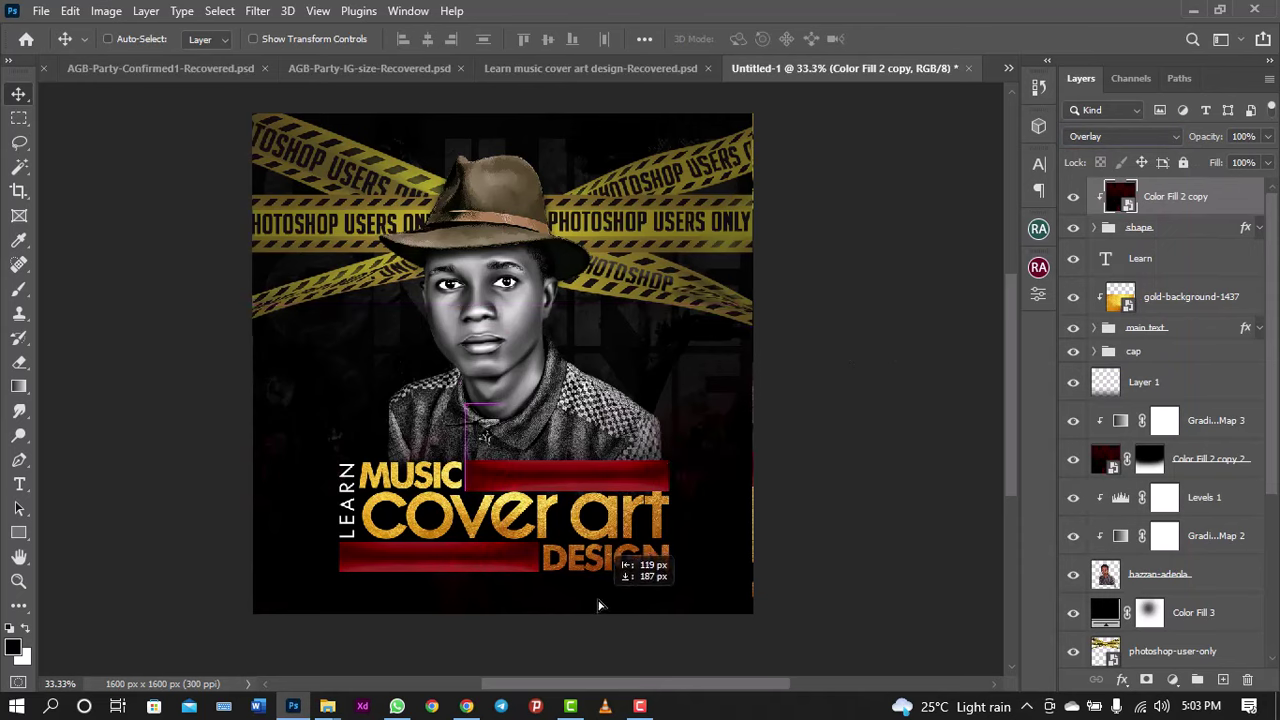
drag(601, 604, 597, 604)
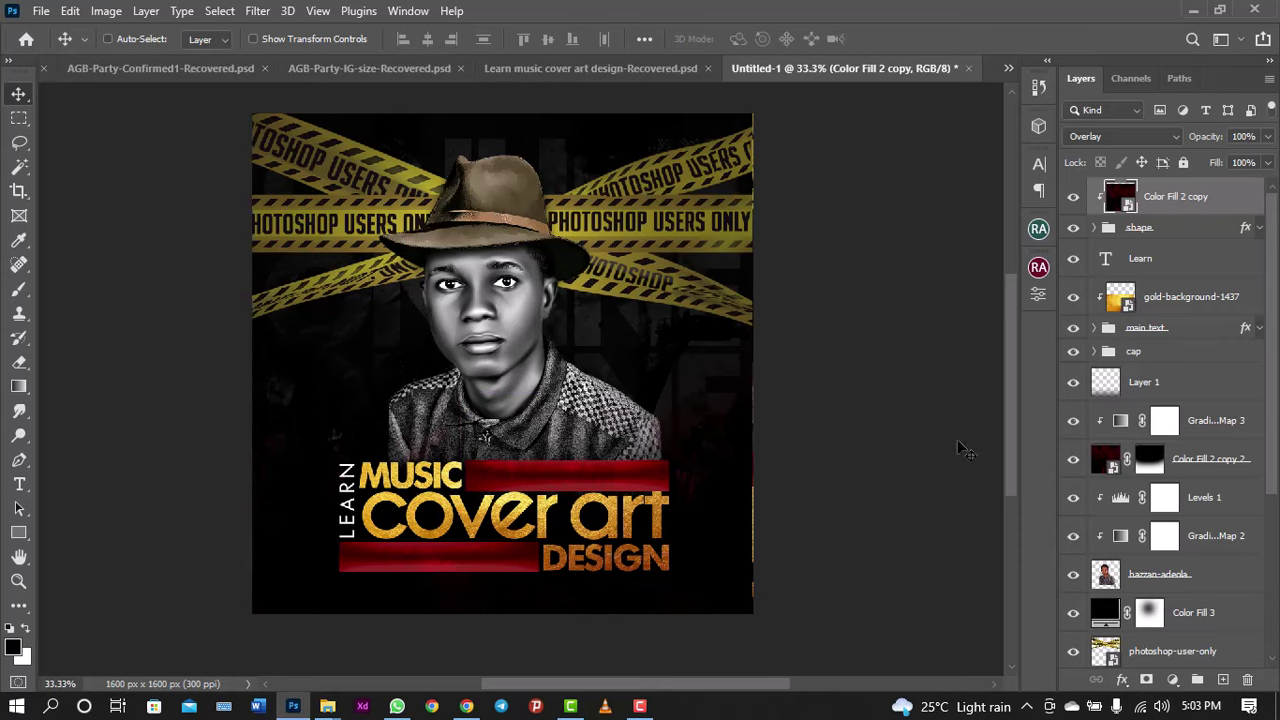
Step: Add a Levels adjustment clipped to the texture, raising black input and lowering white to 251
click(1172, 680)
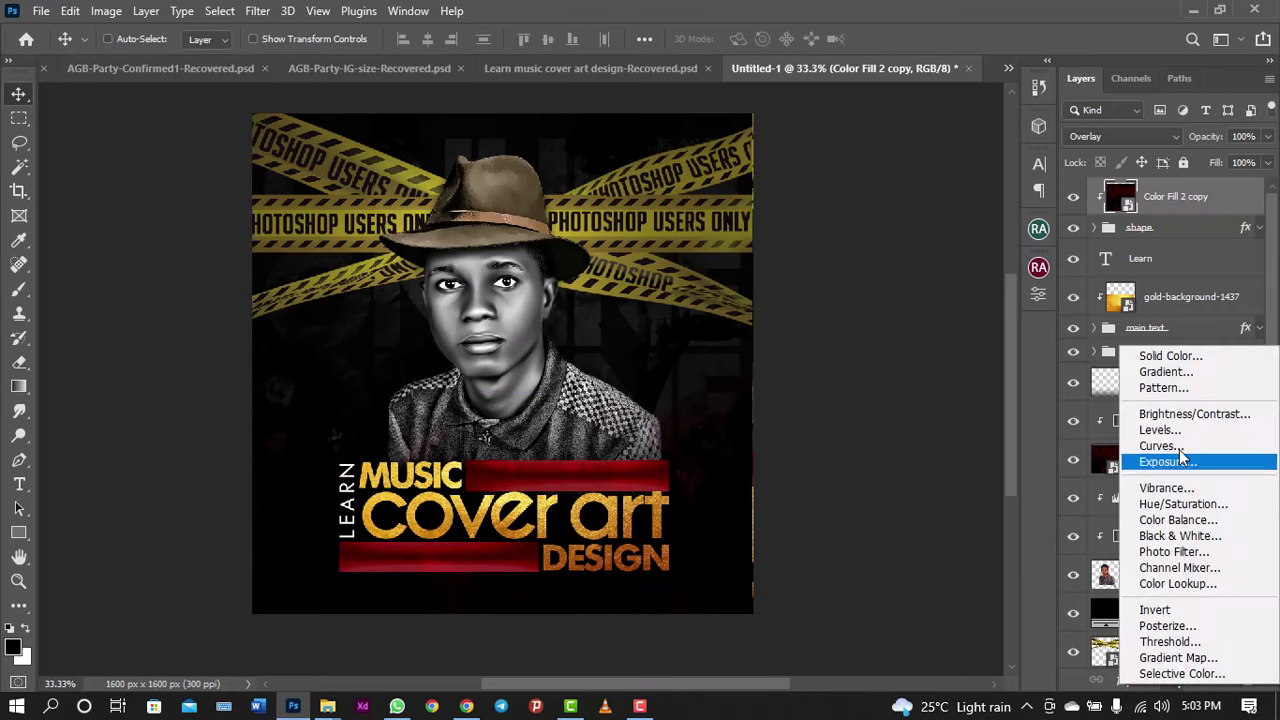
click(1183, 431)
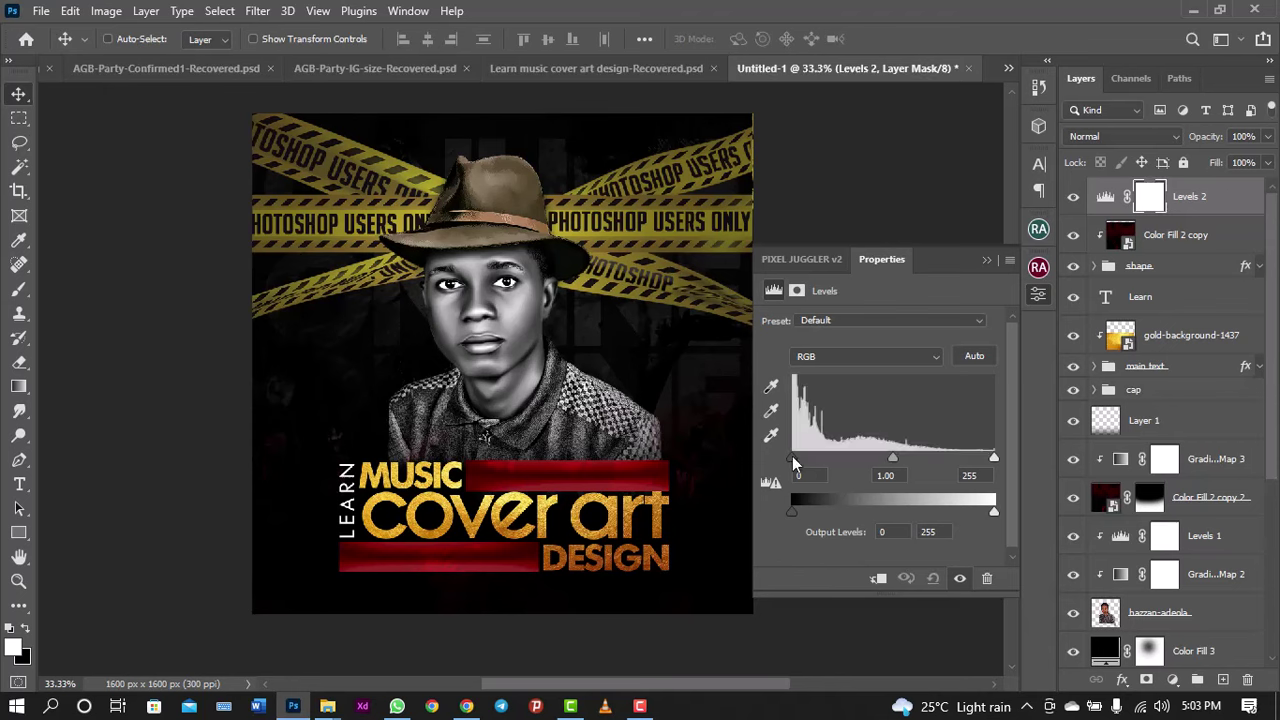
drag(793, 458, 796, 462)
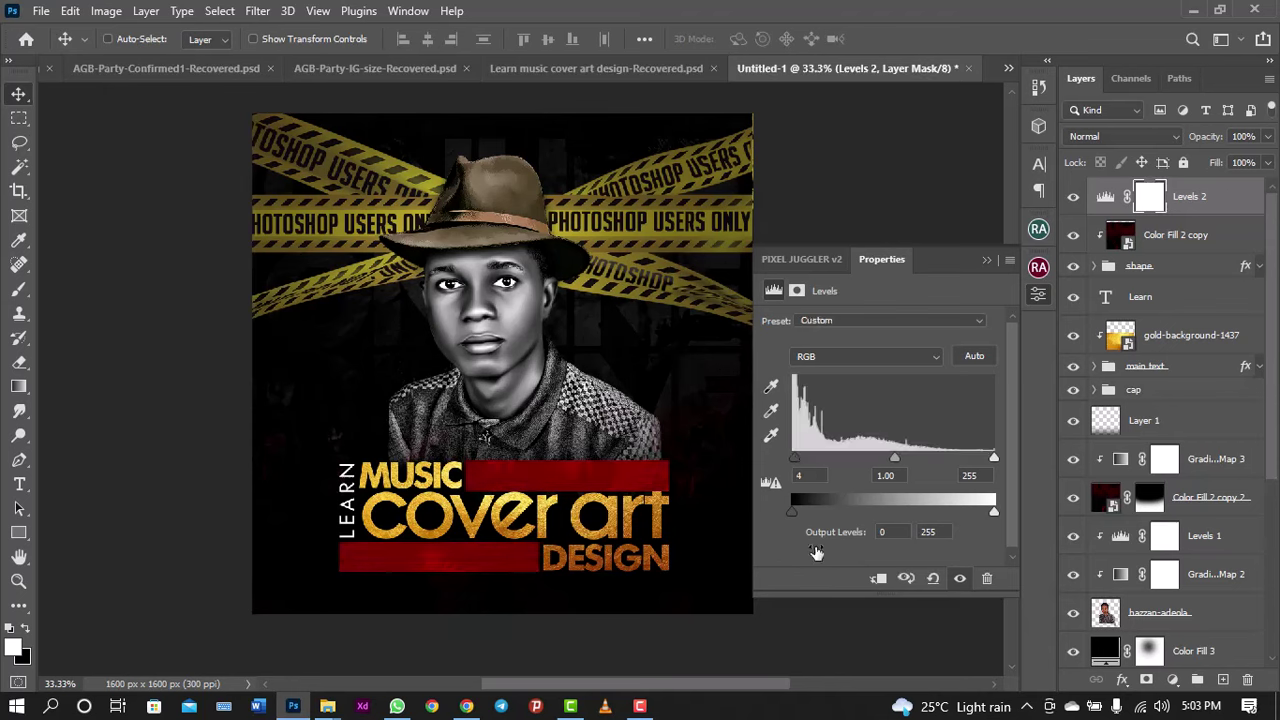
click(878, 580)
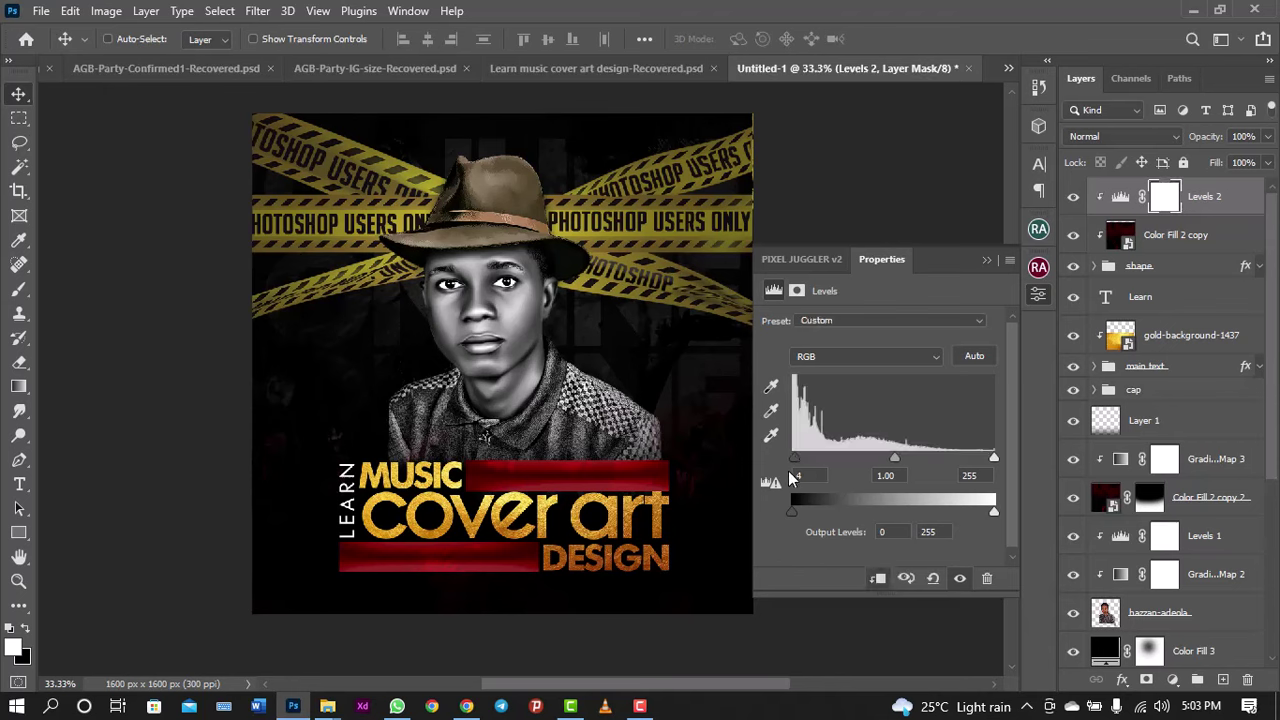
drag(794, 458, 819, 462)
drag(992, 459, 990, 458)
click(1038, 294)
Step: Reposition the Color Fill 2 copy texture and lower its opacity to 50%
click(1155, 236)
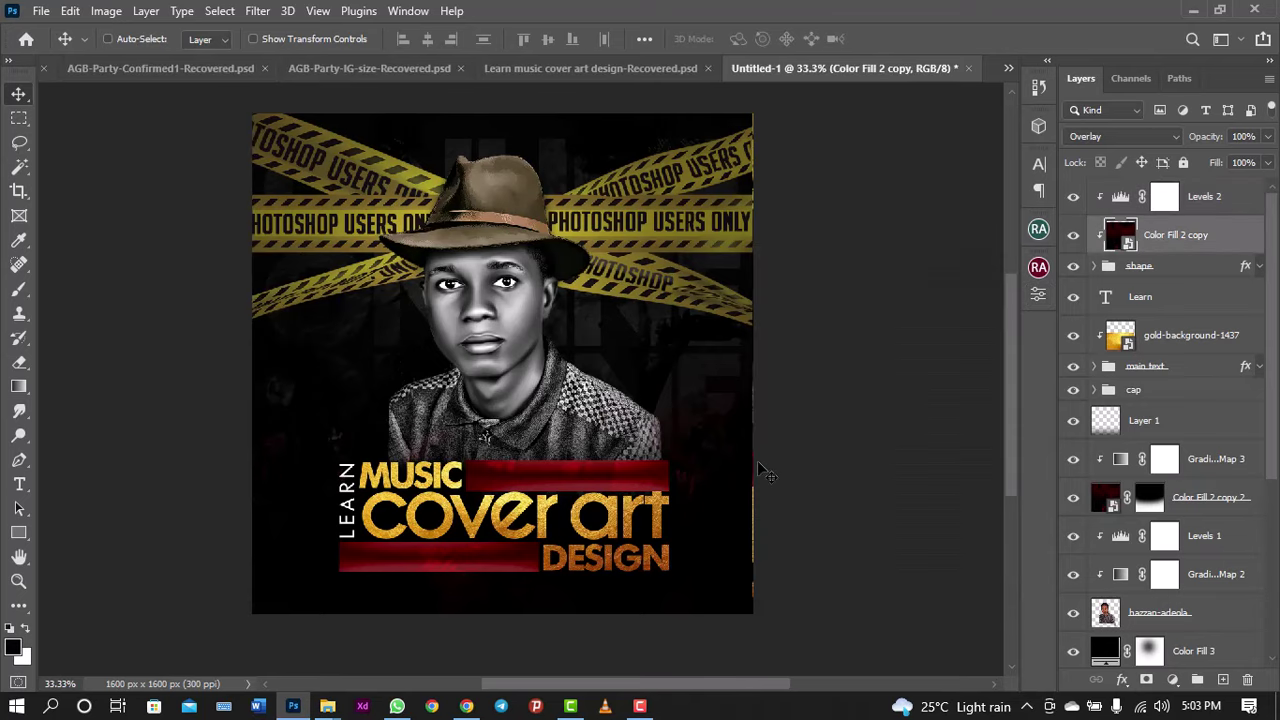
drag(647, 500, 672, 538)
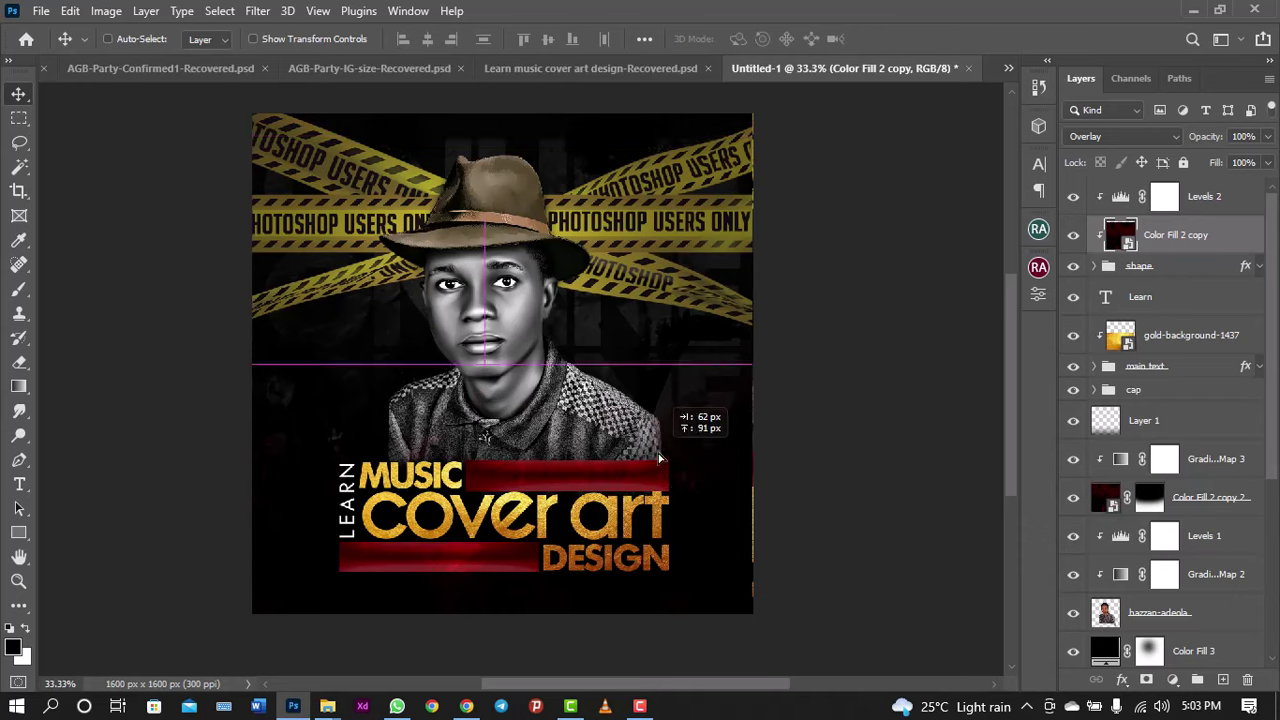
drag(672, 538, 621, 517)
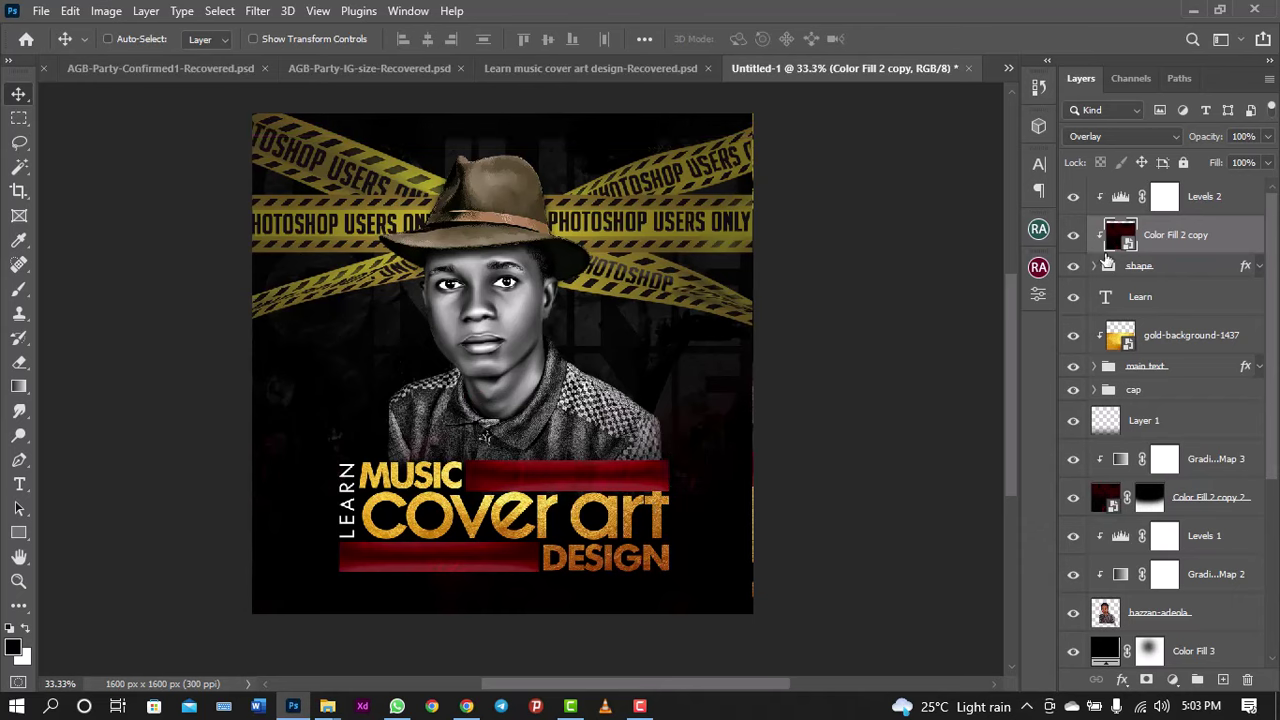
click(1267, 137)
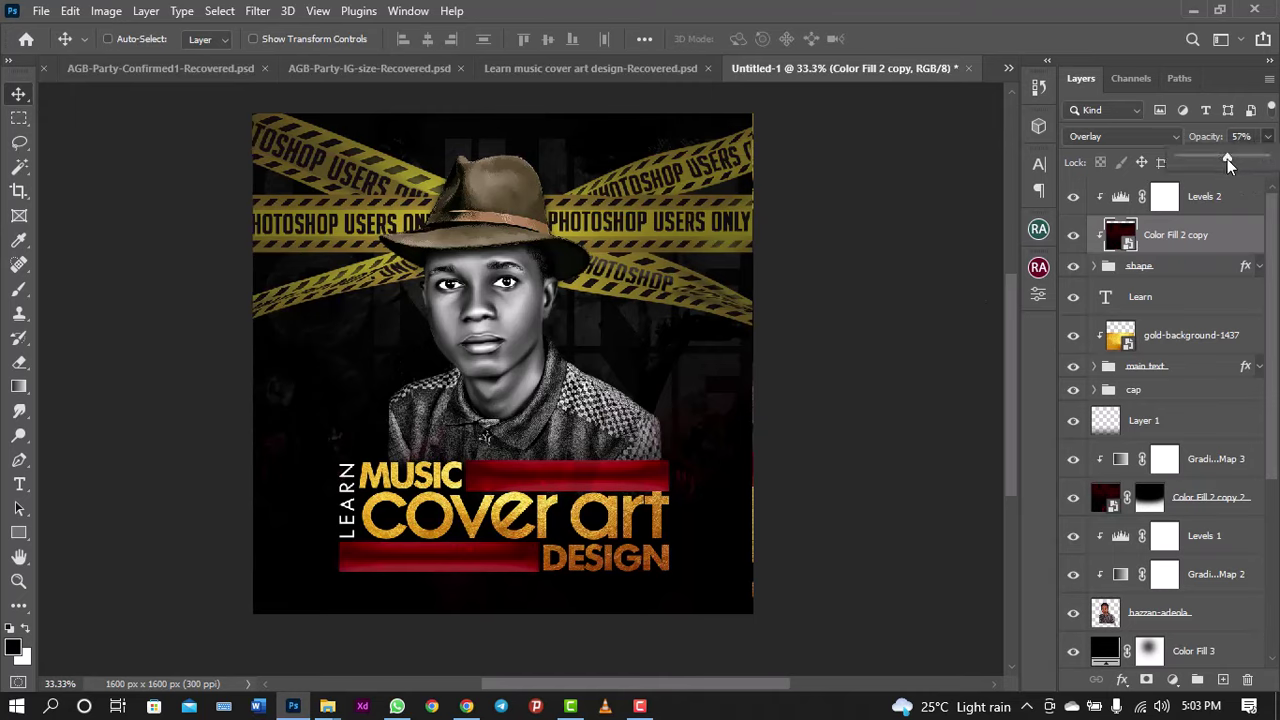
drag(1228, 159, 1222, 158)
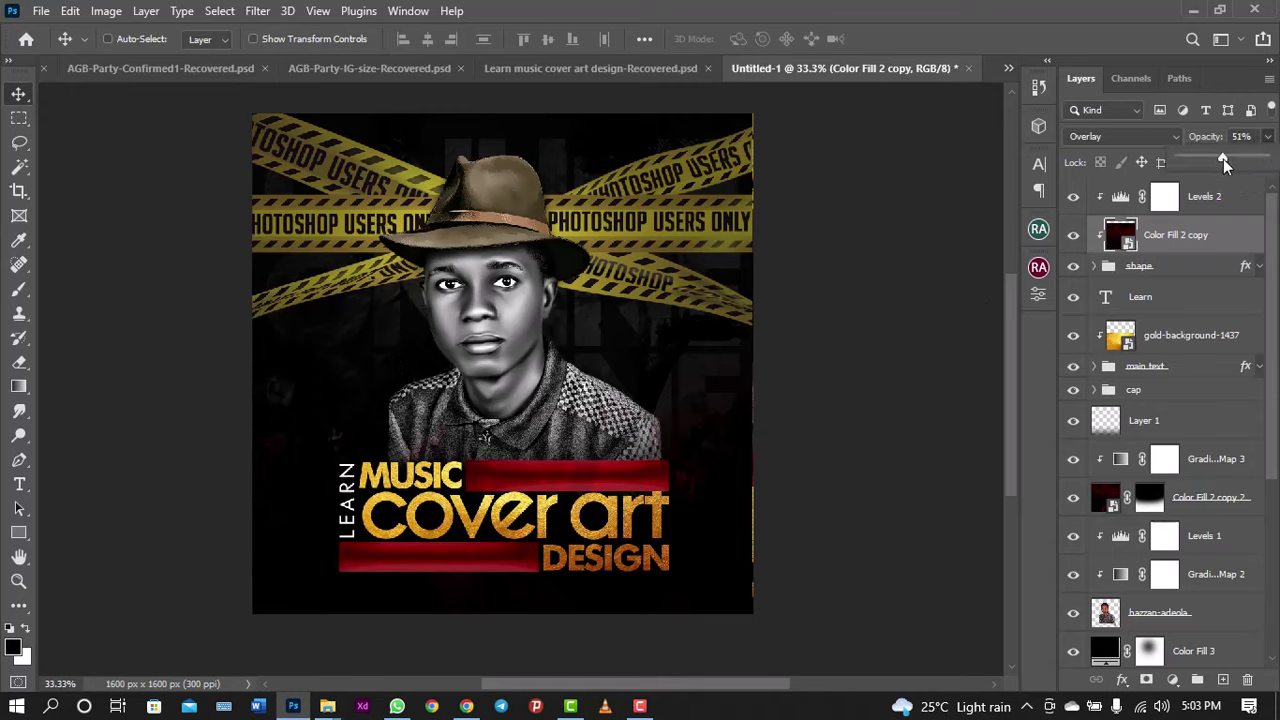
click(1128, 262)
Step: Reopen Levels 2 and push its black input level to 83
click(1122, 198)
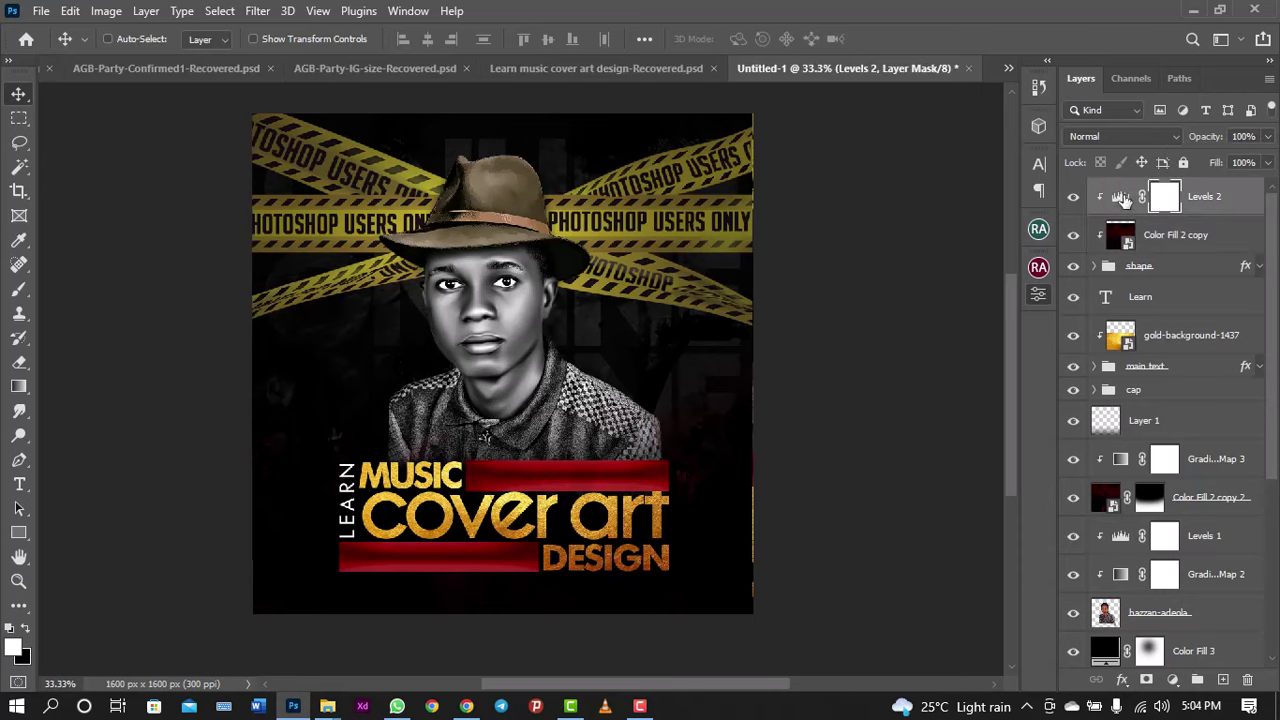
double_click(1122, 198)
drag(1005, 453, 1010, 458)
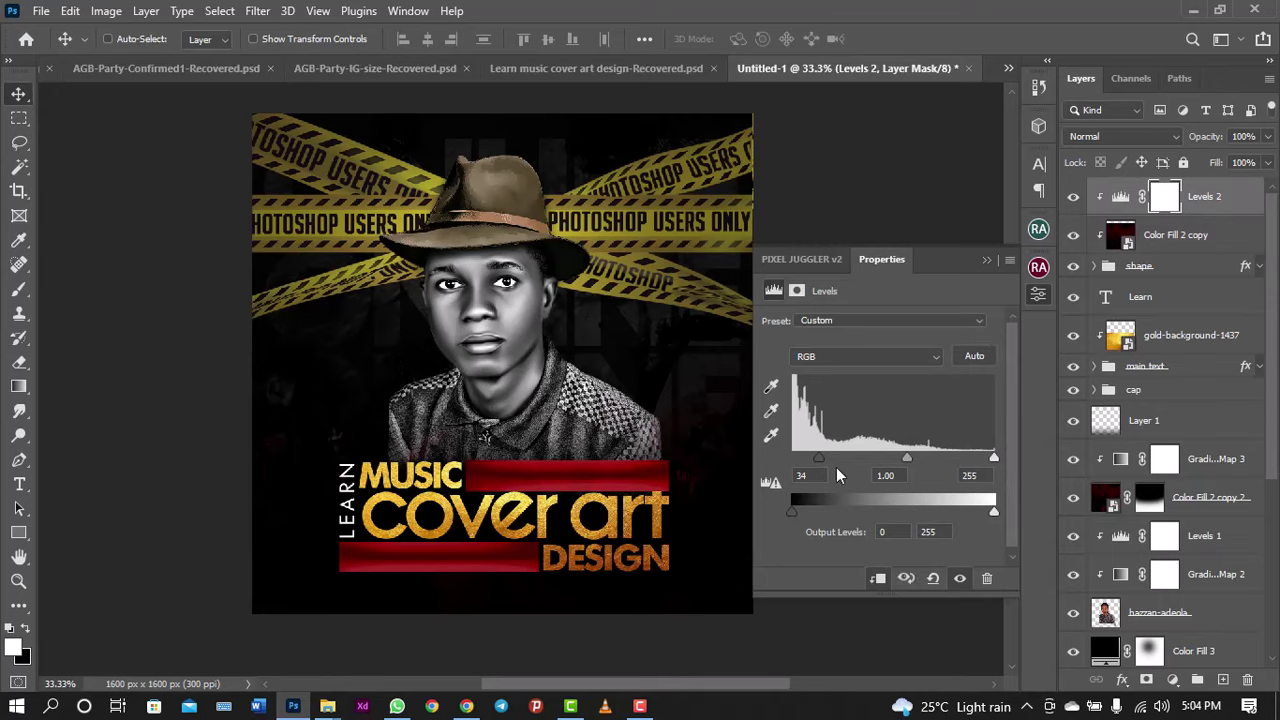
drag(824, 456, 858, 457)
click(1040, 302)
click(1110, 245)
mouse_move(676, 472)
mouse_down()
mouse_move(704, 480)
mouse_move(643, 533)
mouse_up()
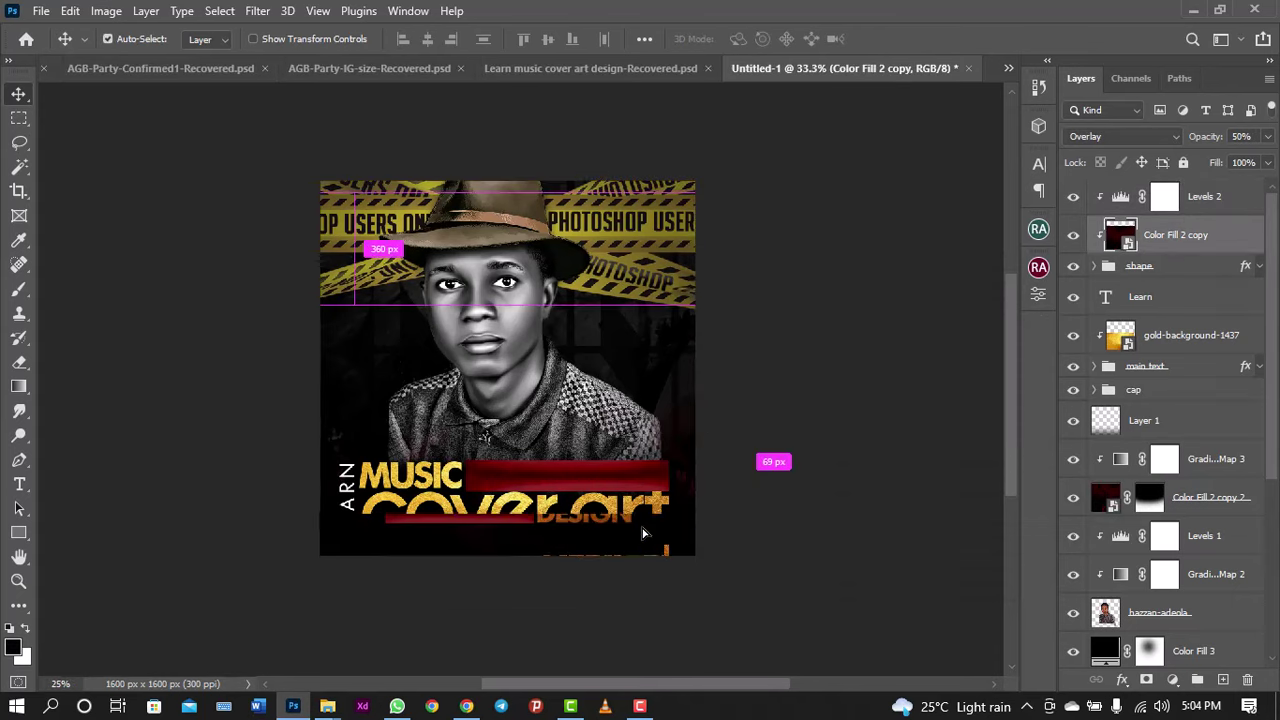
key(ctrl+minus)
key(ctrl+plus)
key(ctrl+plus)
key(ctrl+plus)
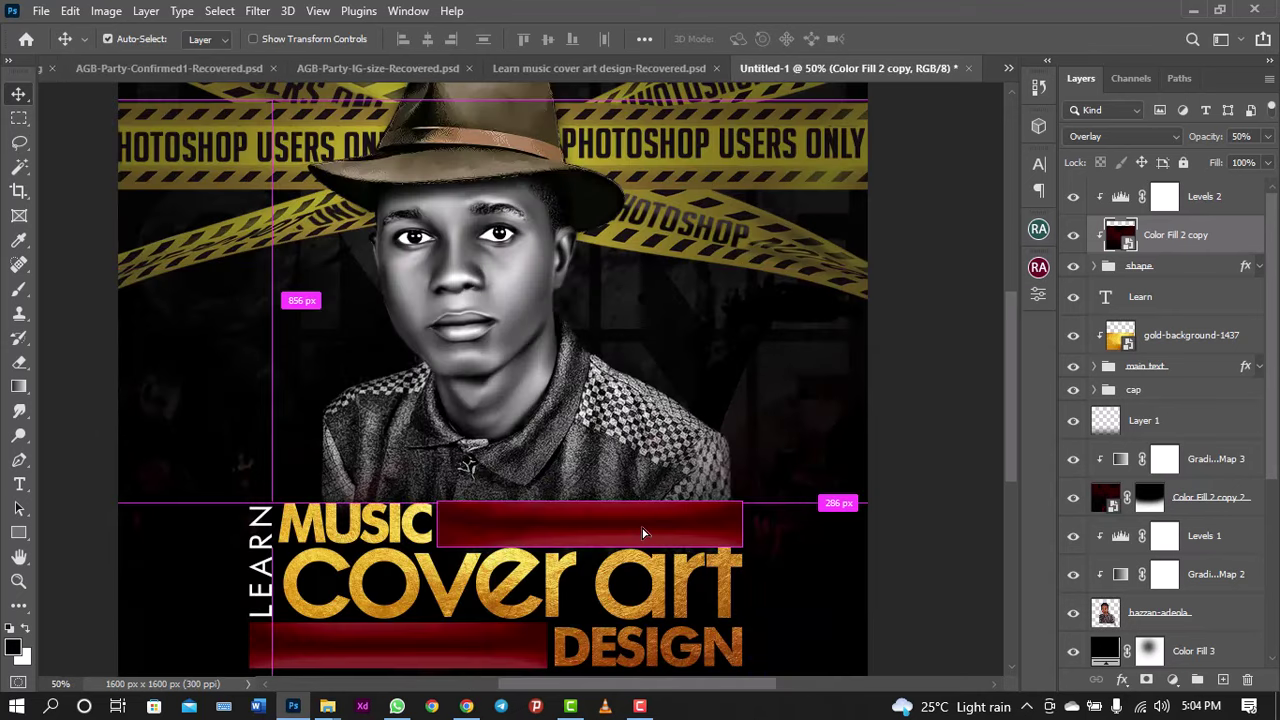
key(ctrl+minus)
key(ctrl+minus)
key(ctrl+minus)
key(ctrl+plus)
key(ctrl+plus)
key(ctrl+plus)
key(ctrl+minus)
key(ctrl+minus)
key(ctrl+plus)
key(ctrl+minus)
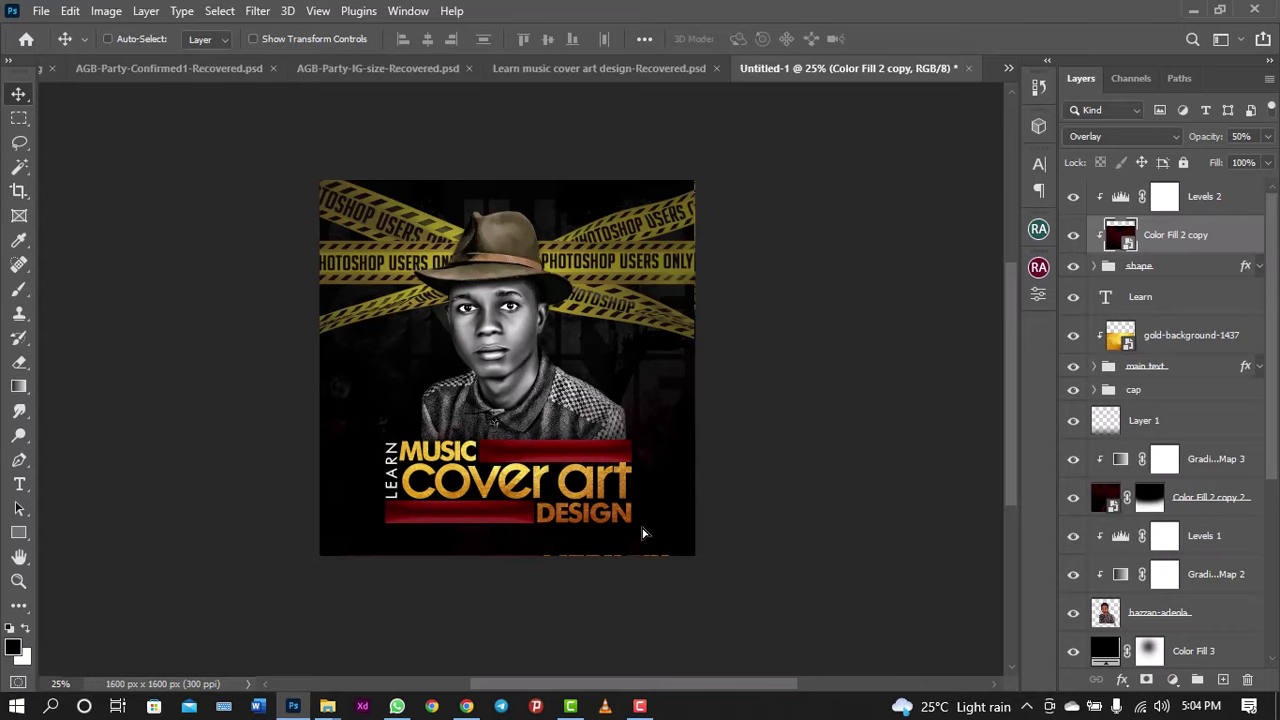
key(ctrl+minus)
key(ctrl+plus)
key(ctrl+plus)
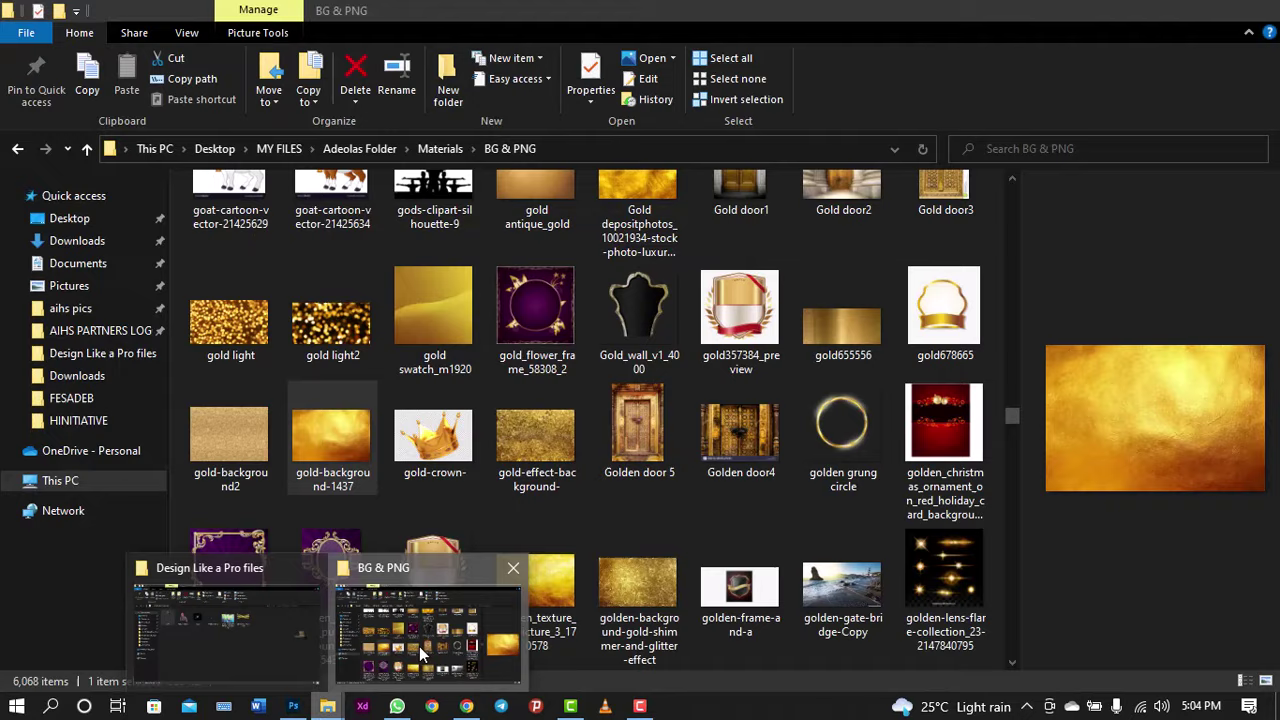
Step: Paste gold-background-1437 into the Design Like a Pro files folder
mouse_move(327, 707)
click(420, 620)
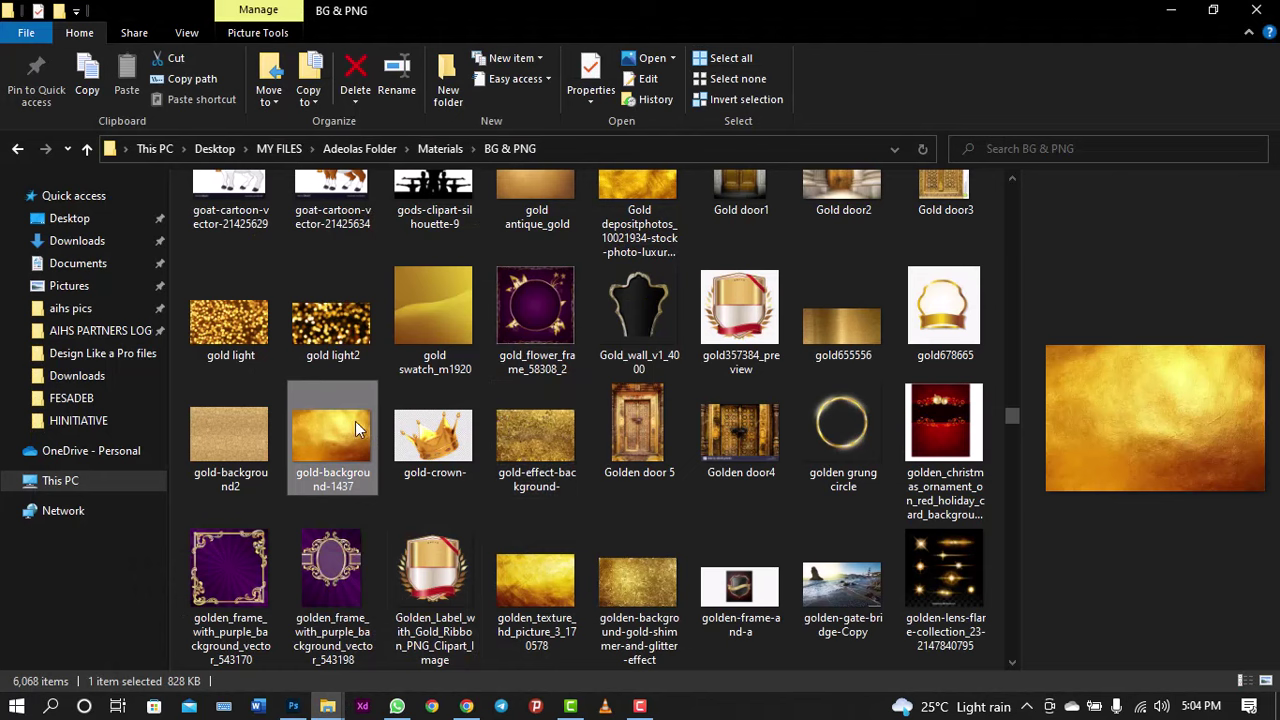
click(328, 703)
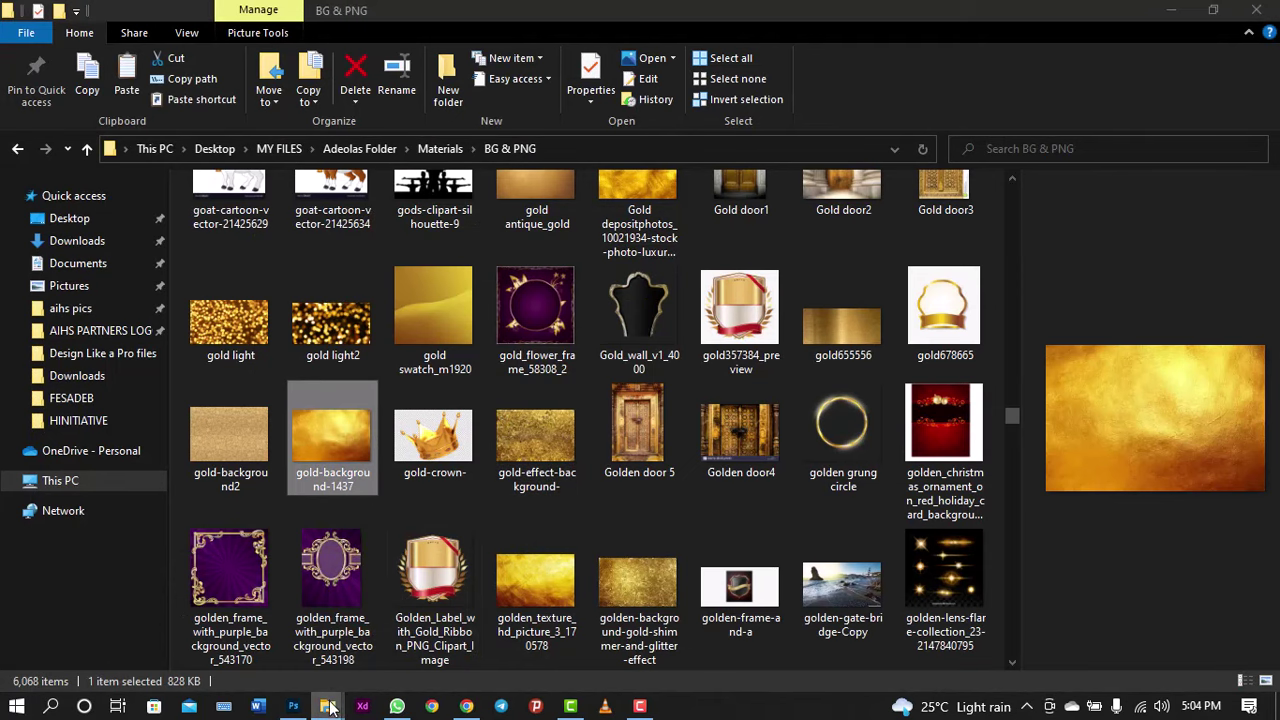
click(241, 614)
right_click(309, 467)
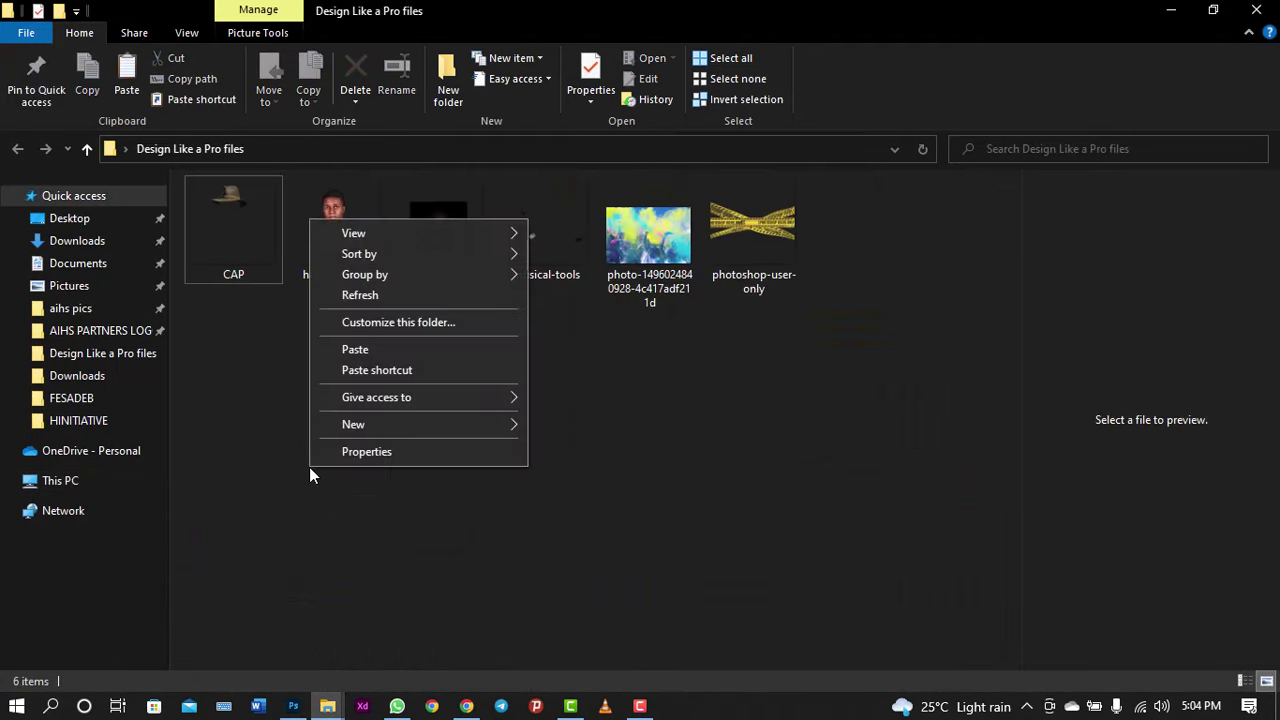
click(386, 349)
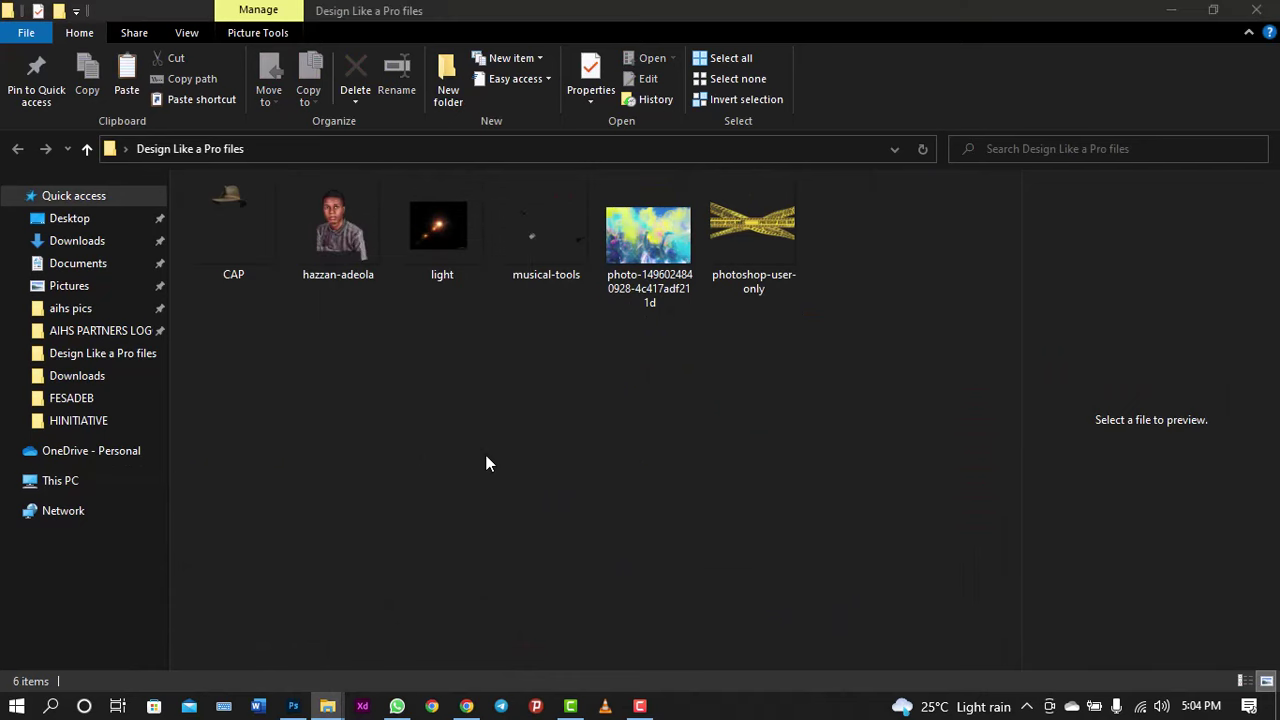
Step: Drag the golden grung circle image from BG & PNG into Photoshop
click(330, 705)
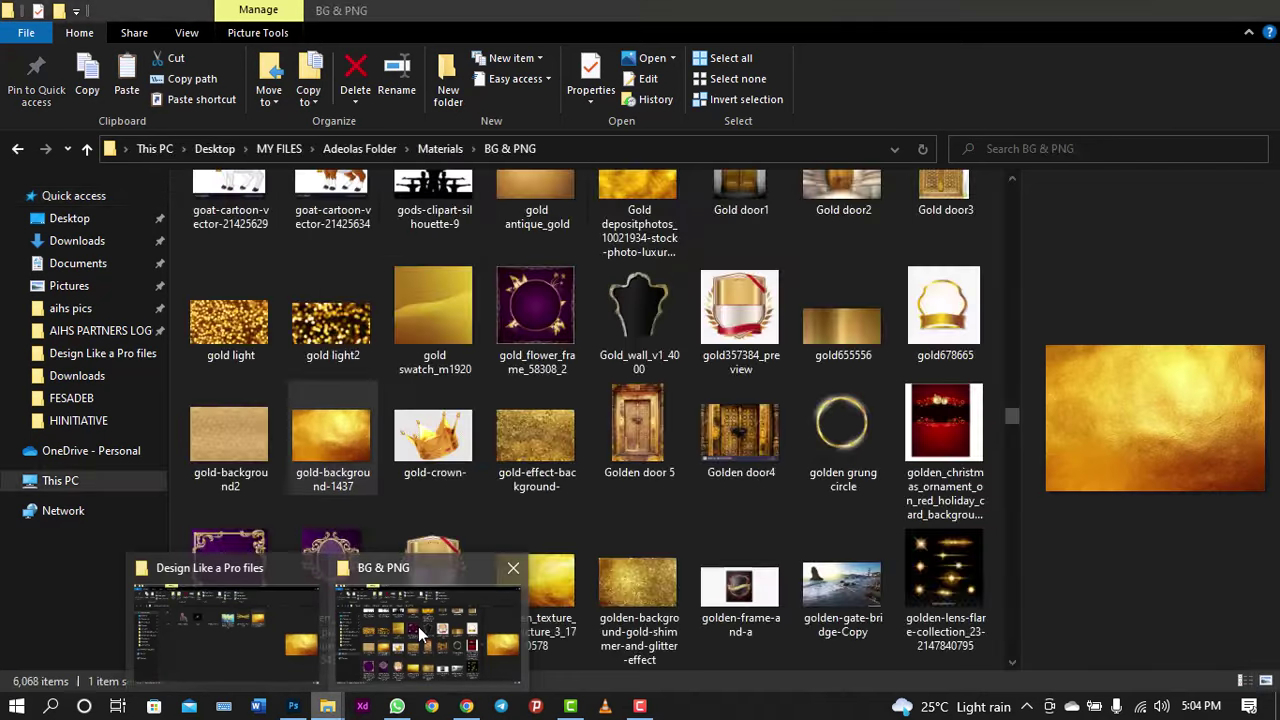
click(418, 626)
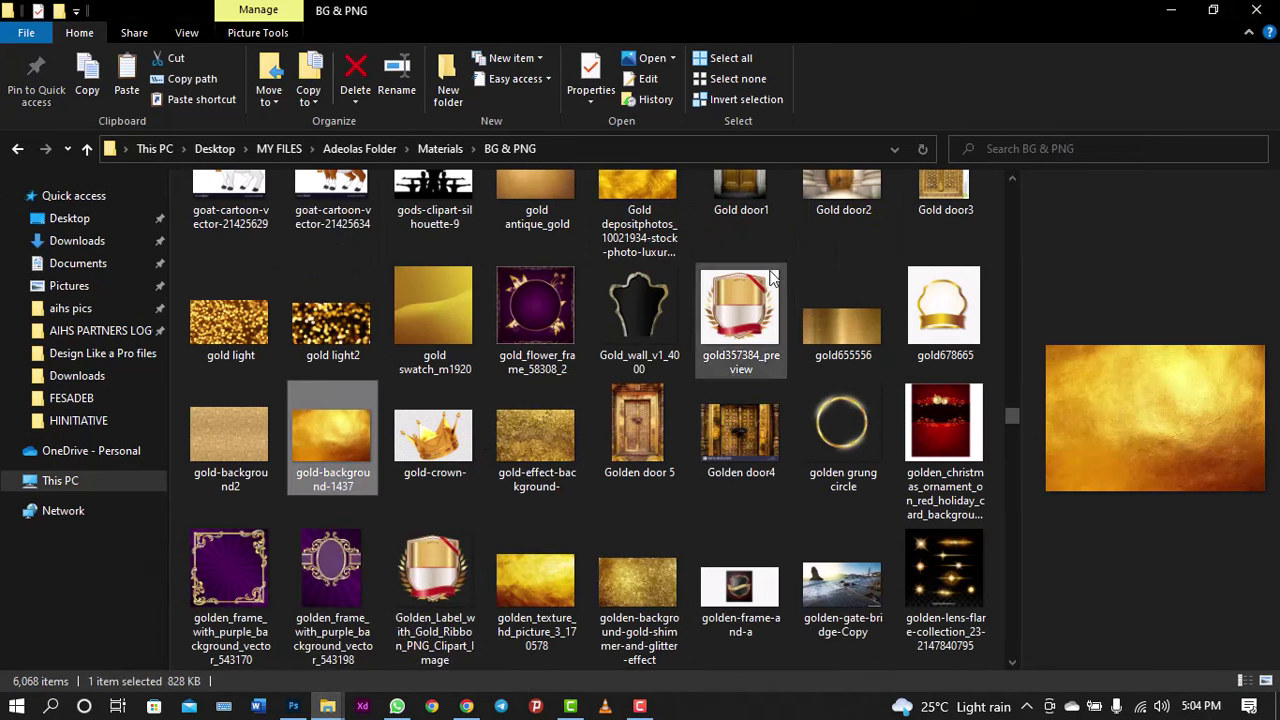
mouse_move(740, 318)
click(852, 415)
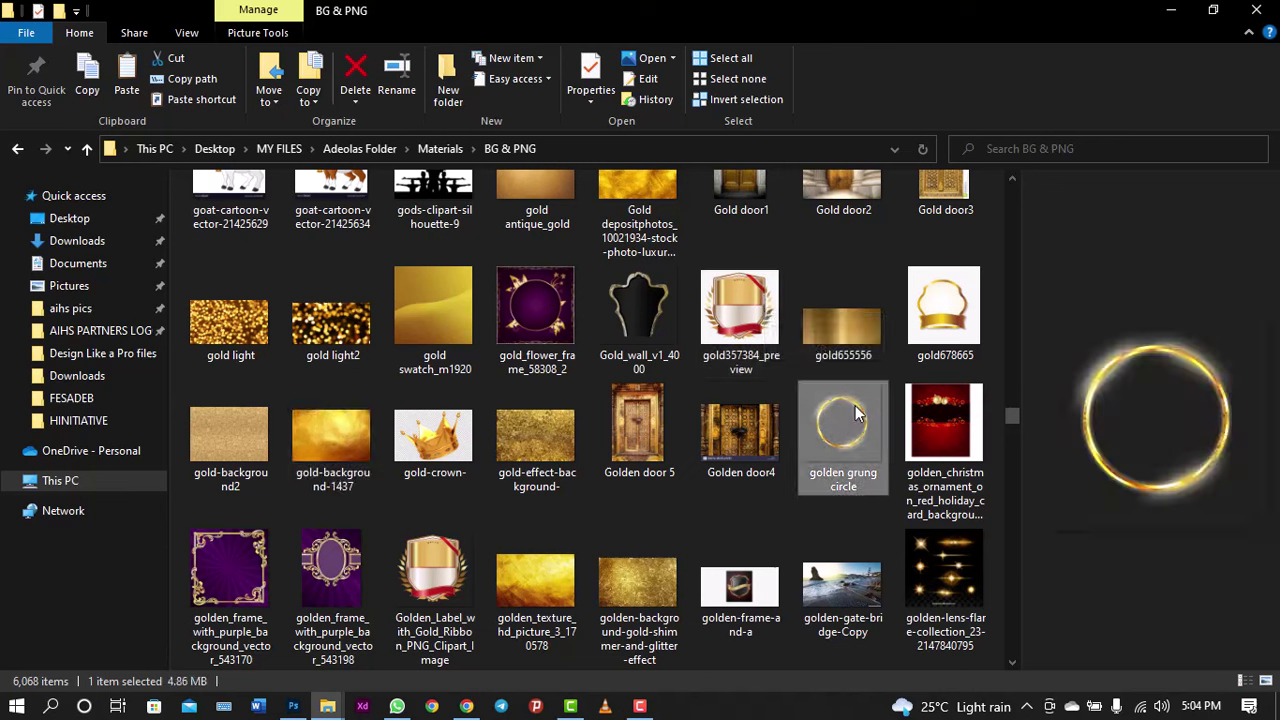
mouse_move(855, 413)
mouse_down()
mouse_move(303, 706)
mouse_move(455, 458)
mouse_up()
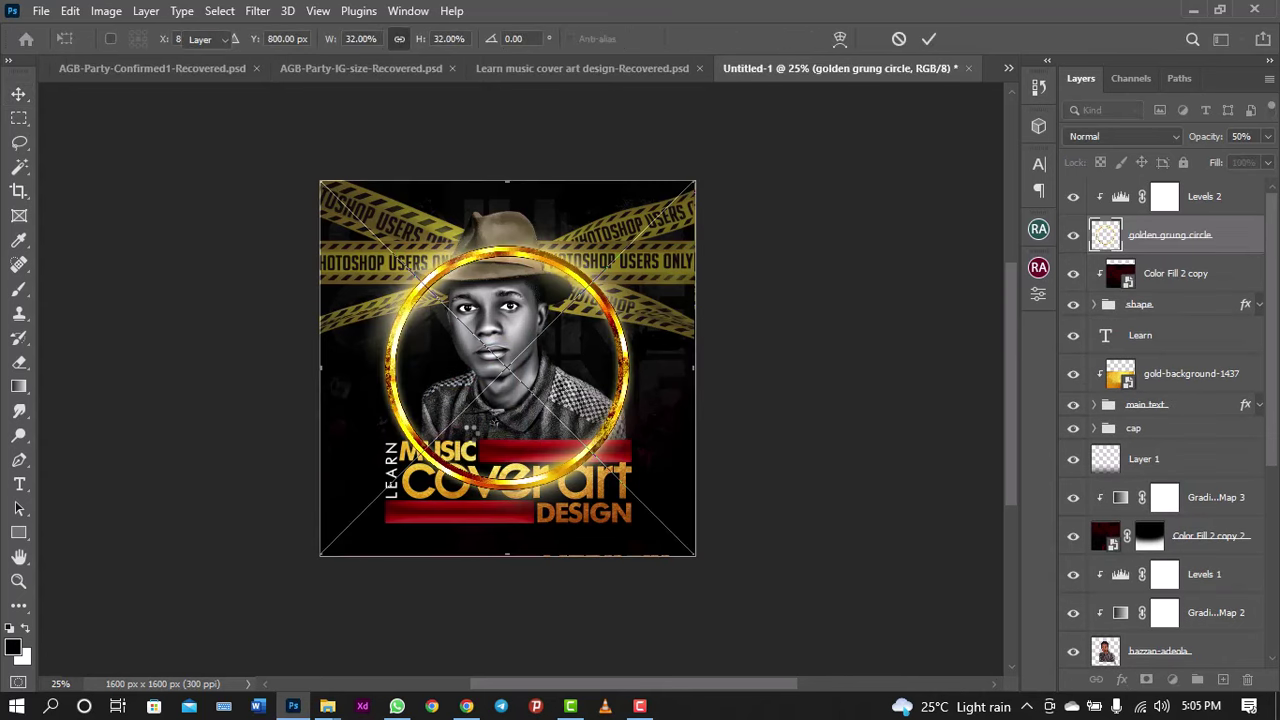
Step: Commit the placed golden ring and move its layer above Levels 2, keeping Levels 2 clipped
key(Return)
drag(1137, 240, 1146, 178)
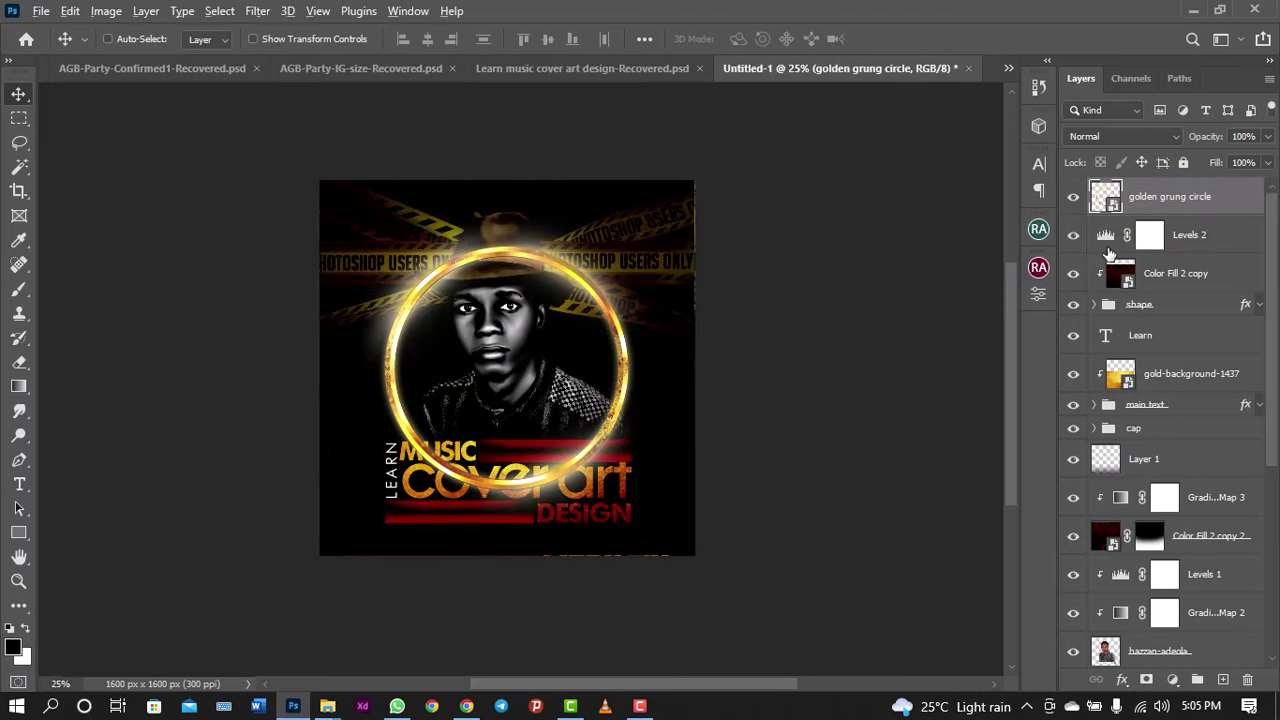
alt+click(1108, 253)
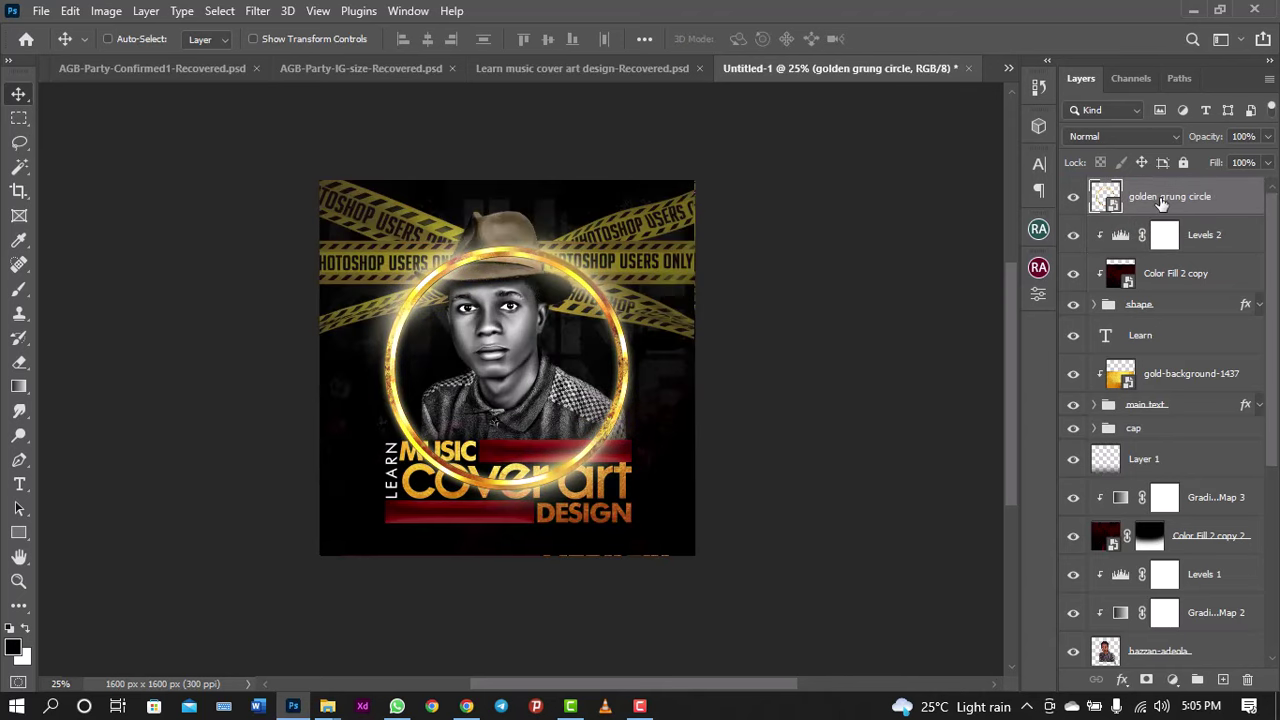
Step: Scale the golden ring down to about 9% and move it left, just above MUSIC
key(ctrl+t)
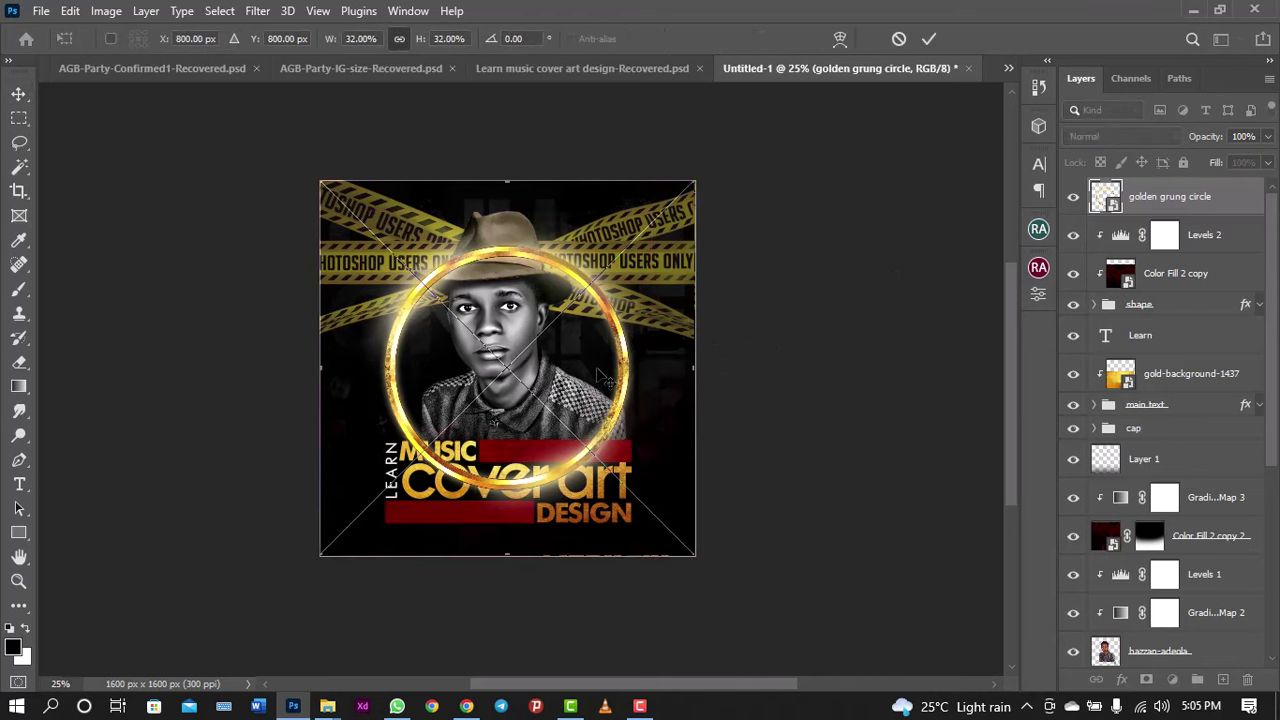
drag(693, 185, 573, 302)
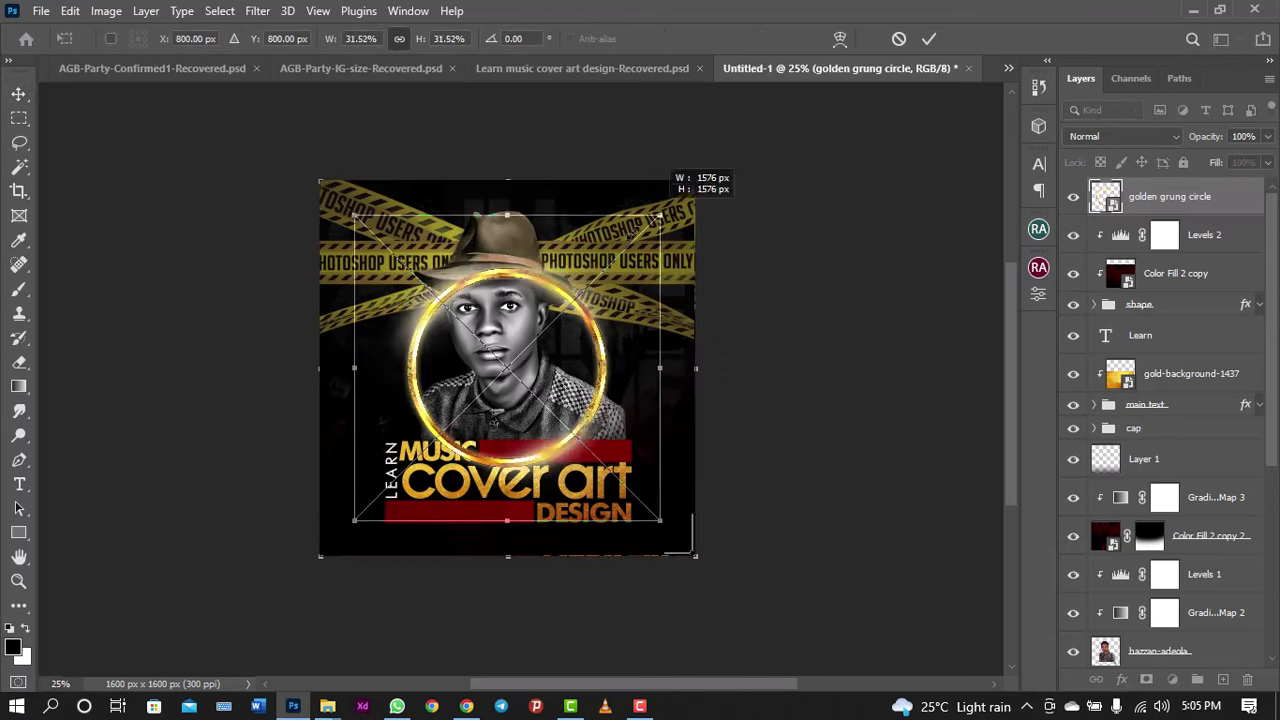
drag(520, 383, 417, 406)
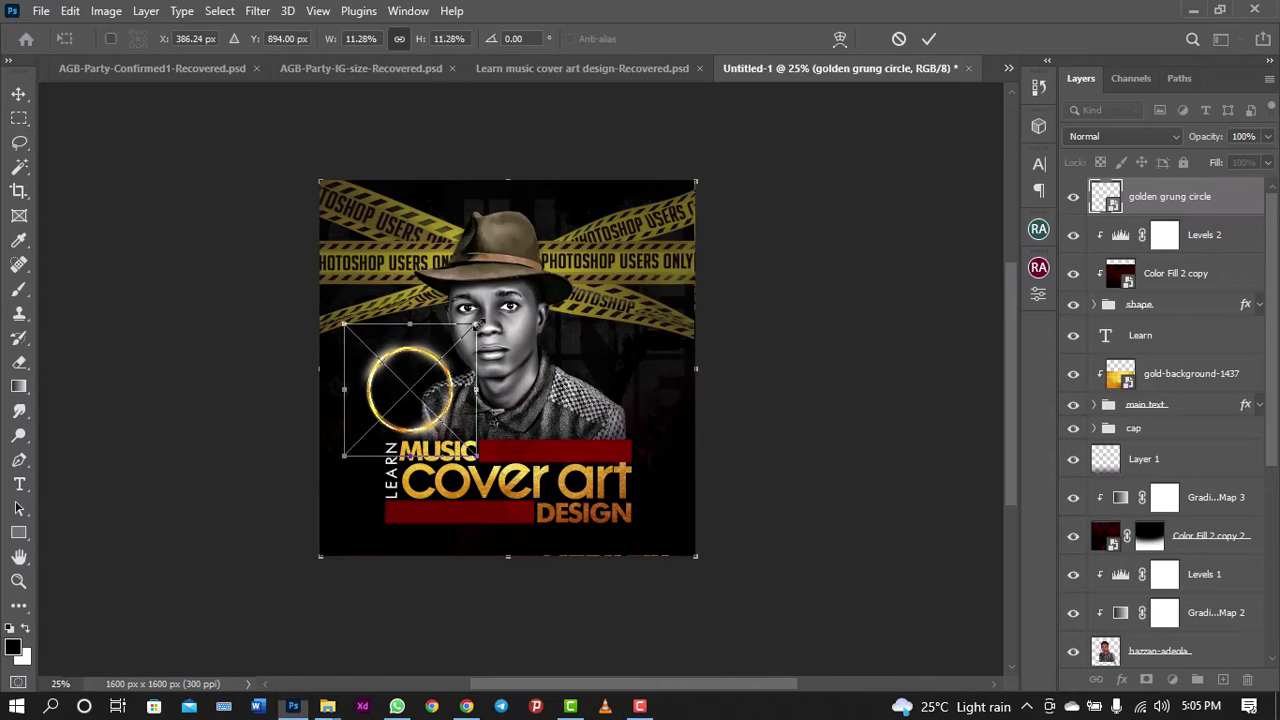
key(super)
key(super)
drag(481, 320, 462, 338)
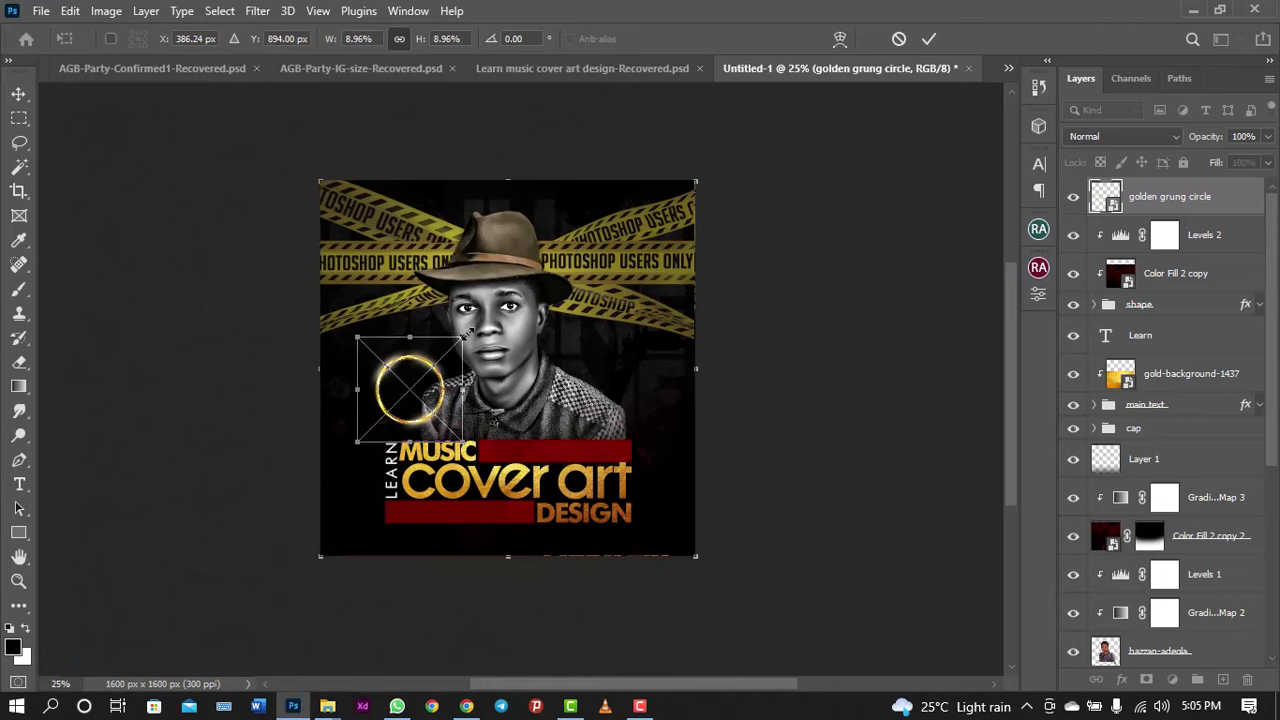
drag(436, 380, 434, 395)
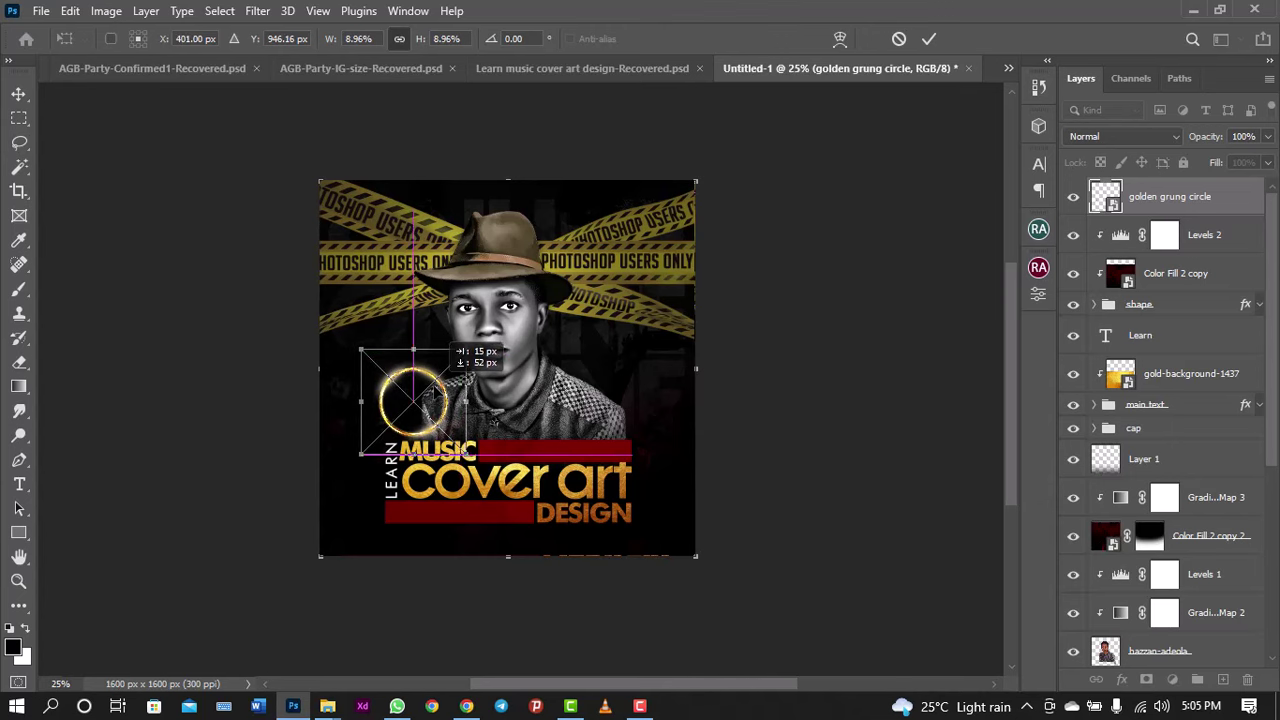
key(Return)
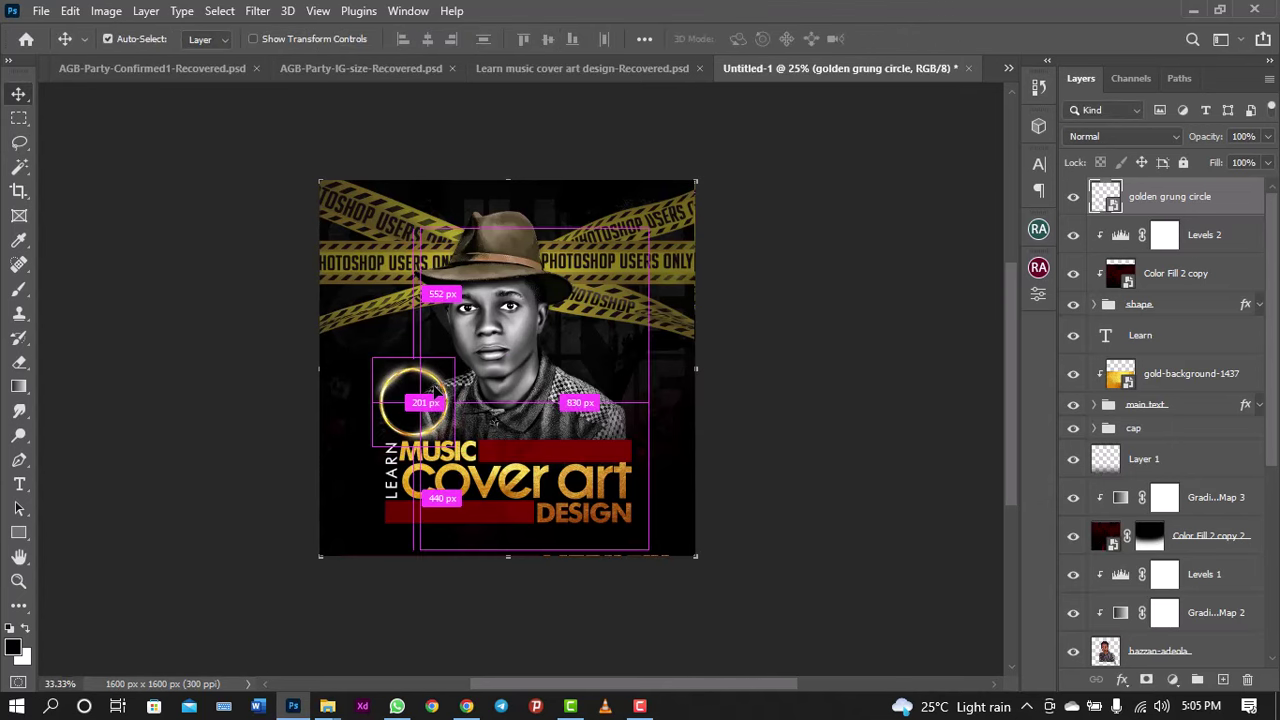
Step: Compare against the reference design, then shrink the ring slightly to 8.48%
key(ctrl+plus)
click(585, 68)
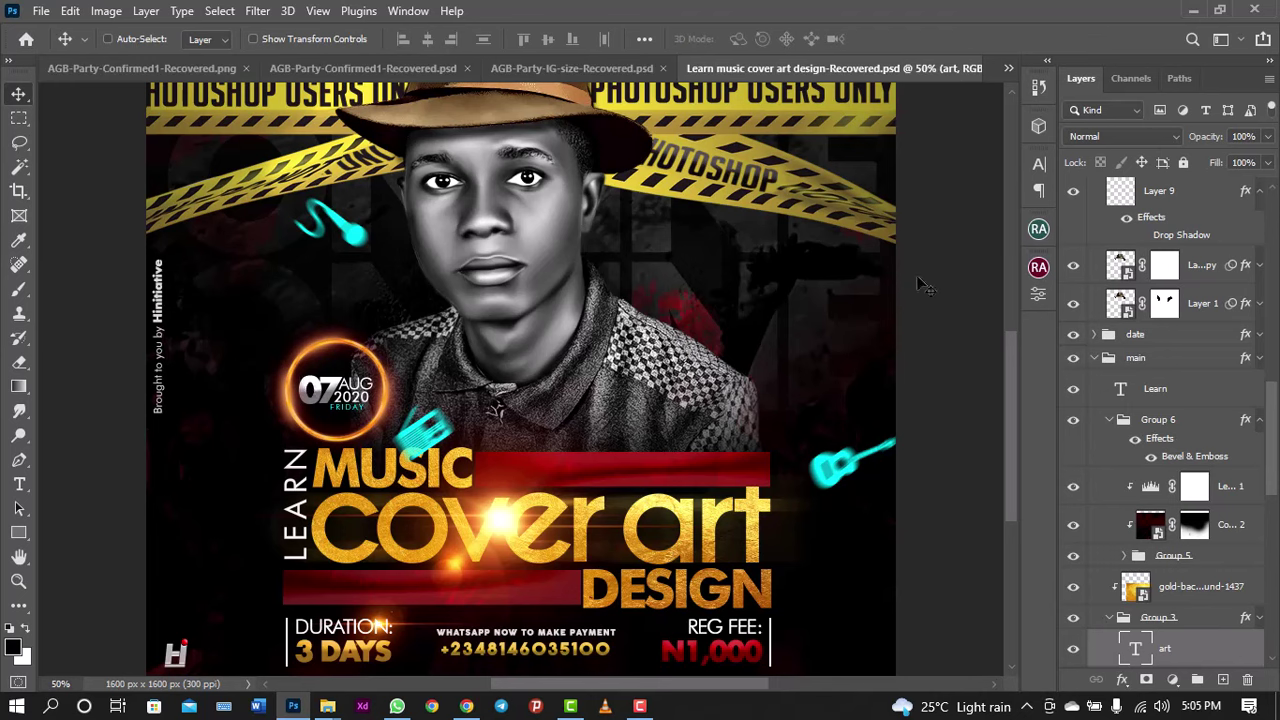
click(1009, 66)
click(818, 164)
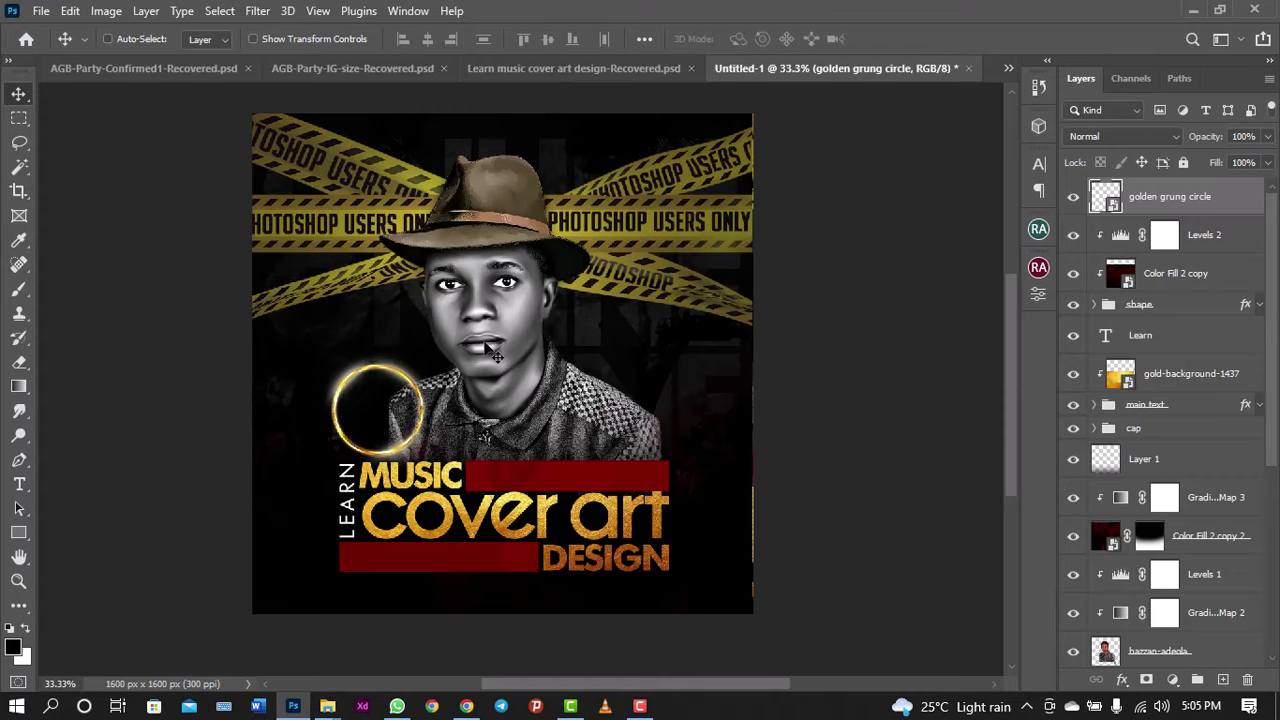
key(ctrl+t)
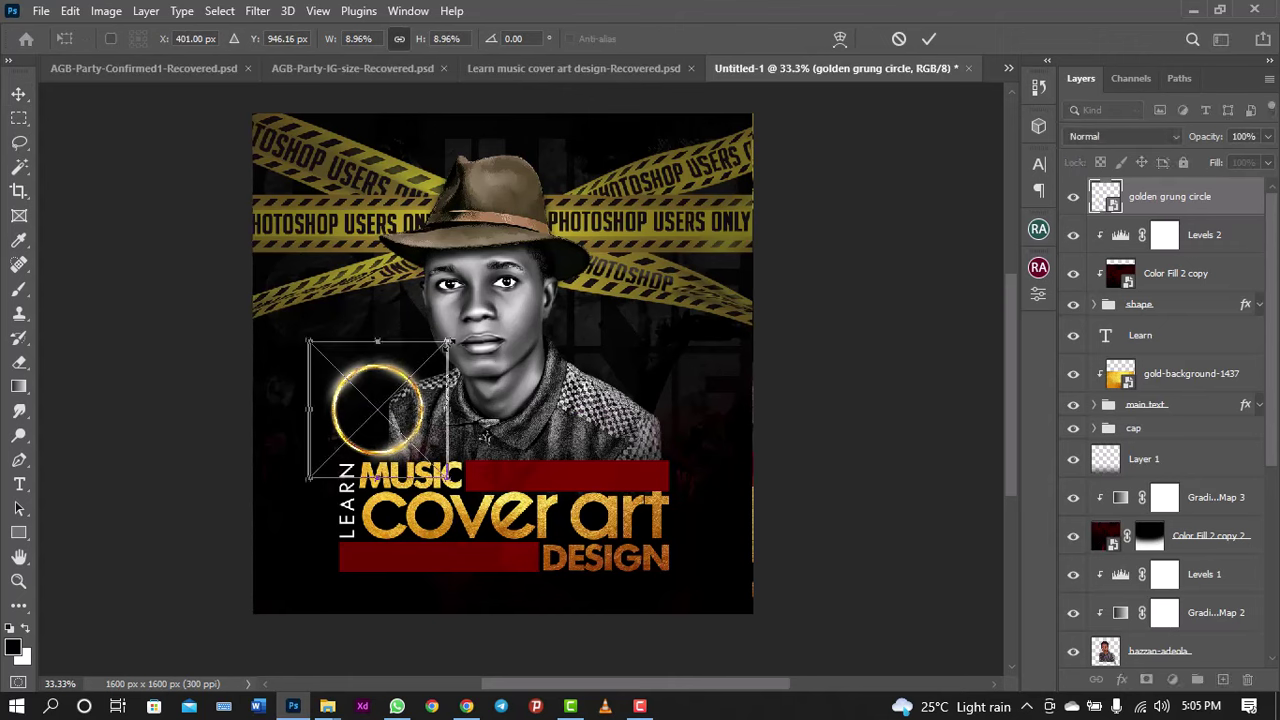
drag(450, 342, 445, 346)
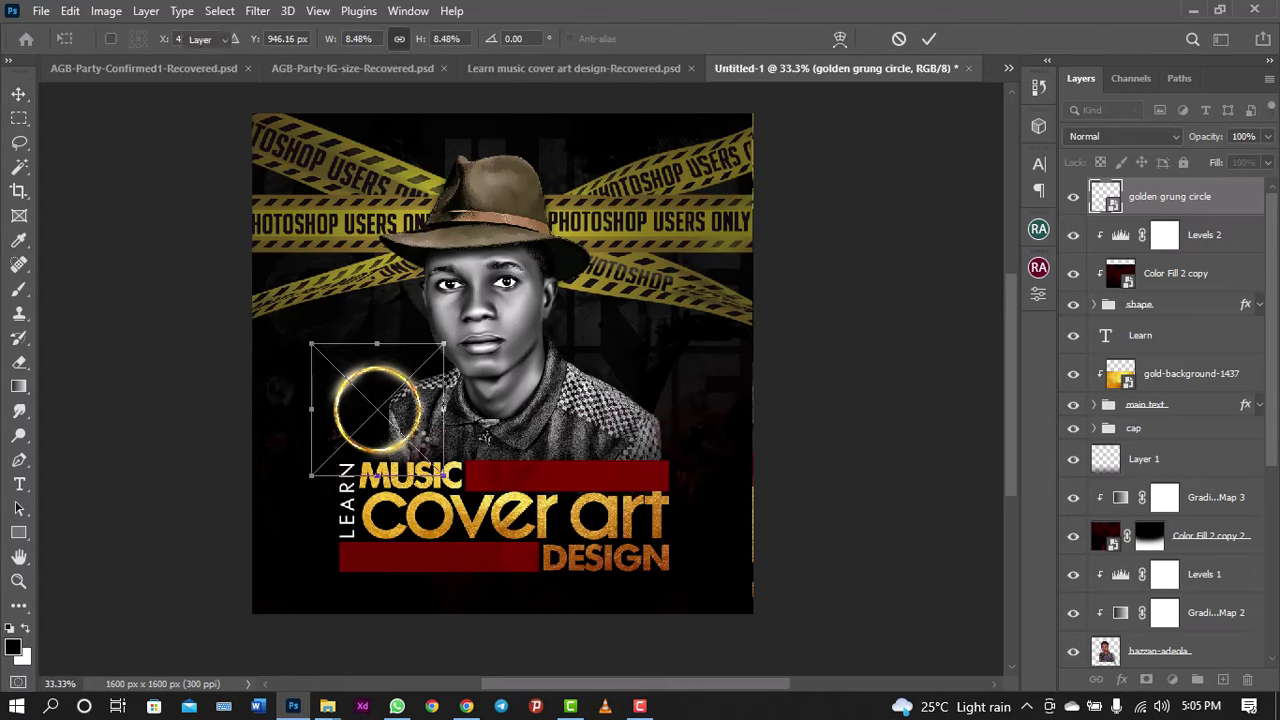
key(Return)
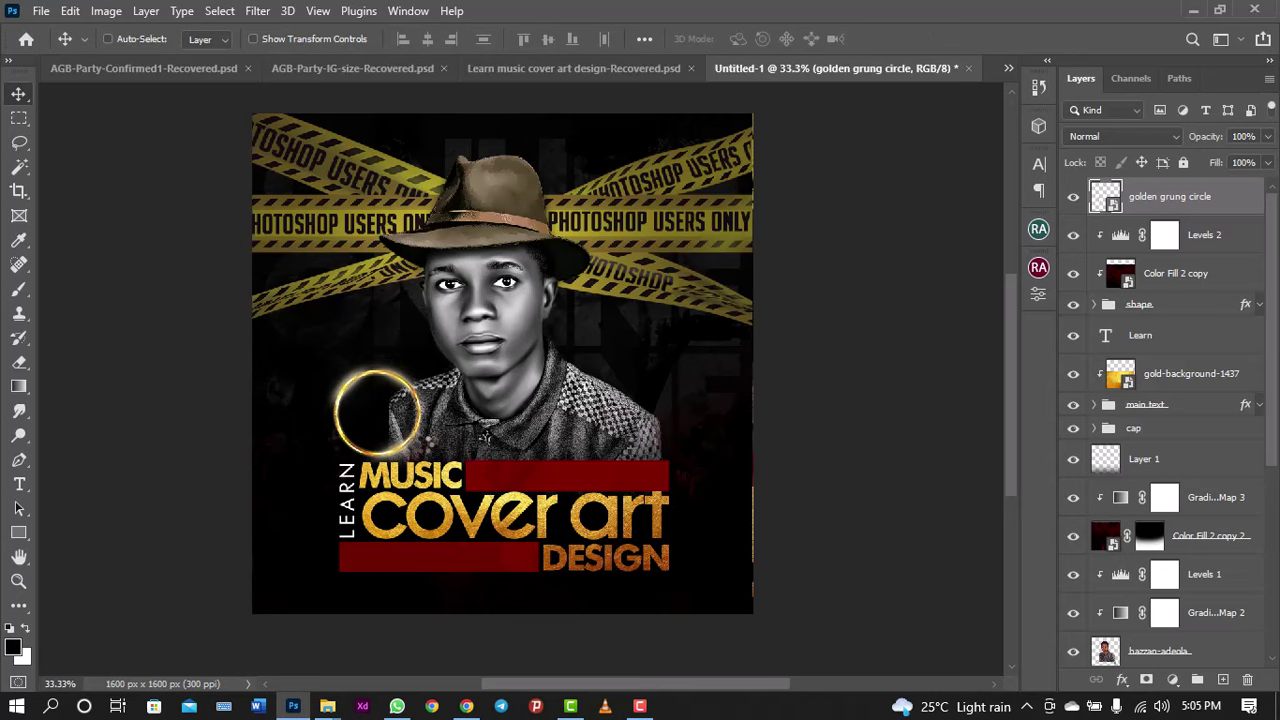
Step: Add an Inner Glow to the golden ring with colour ff7200
double_click(1228, 209)
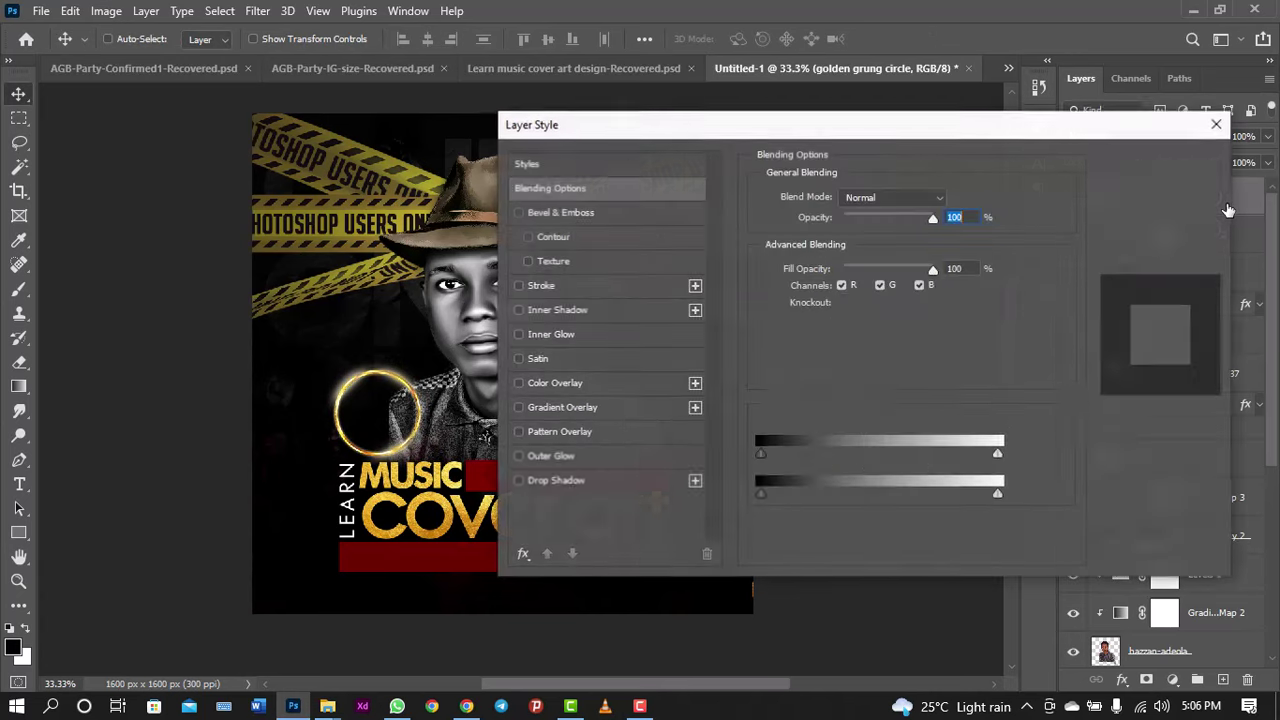
drag(978, 128, 1068, 97)
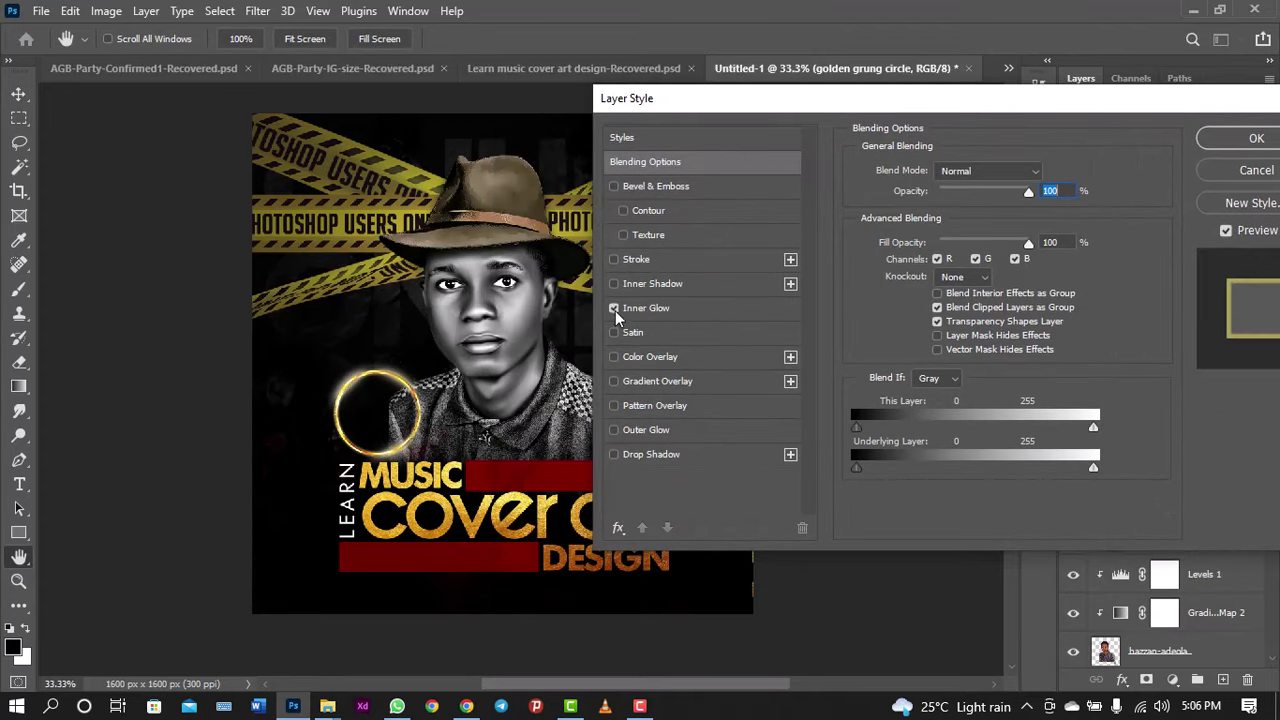
click(655, 310)
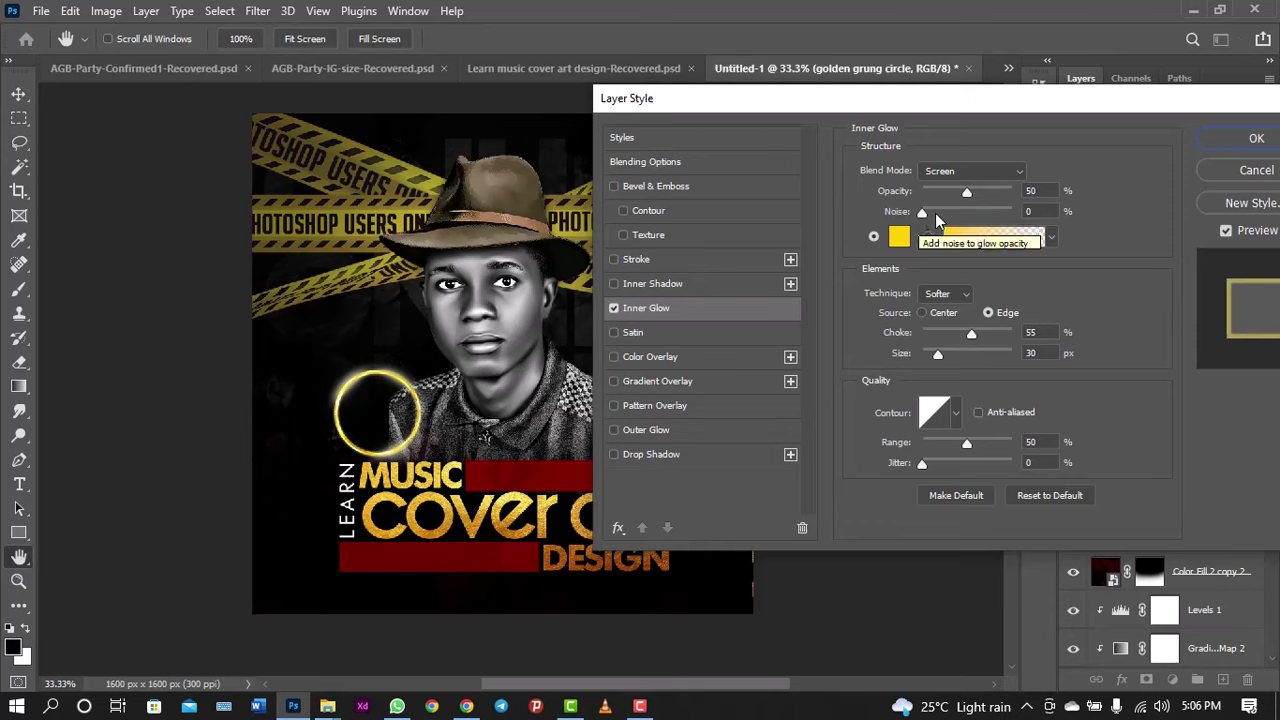
click(899, 237)
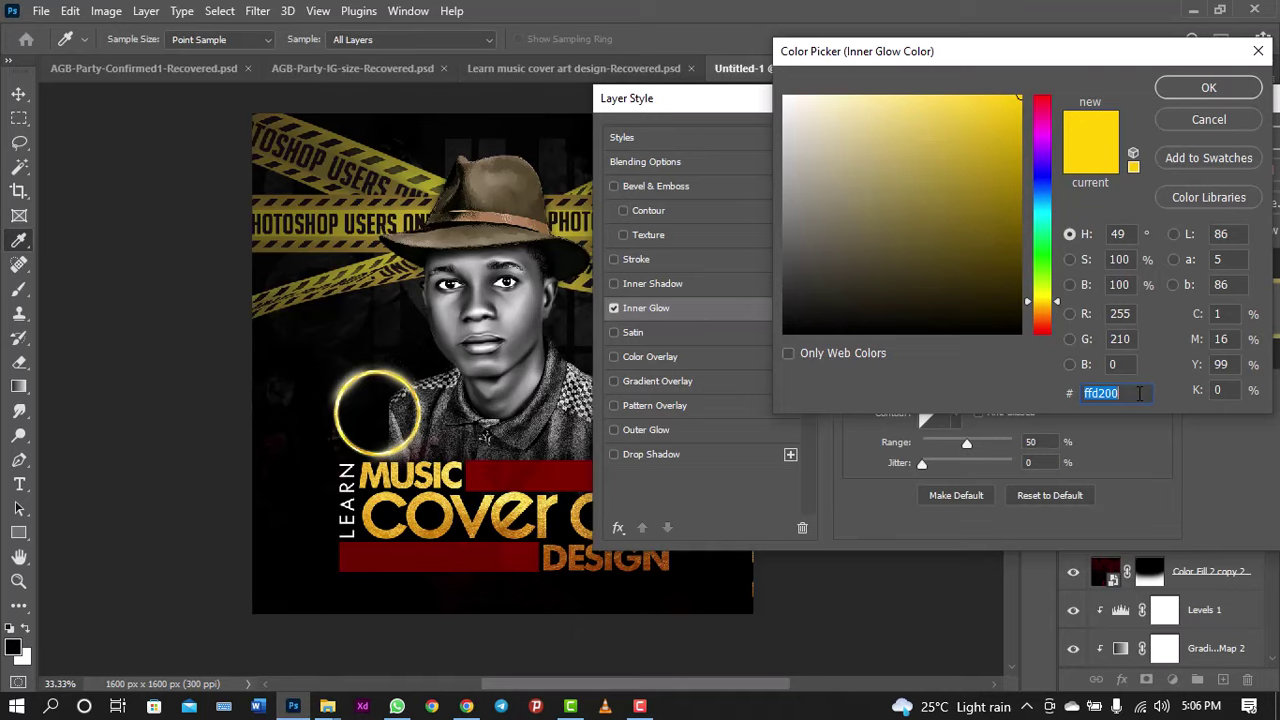
text(ff)
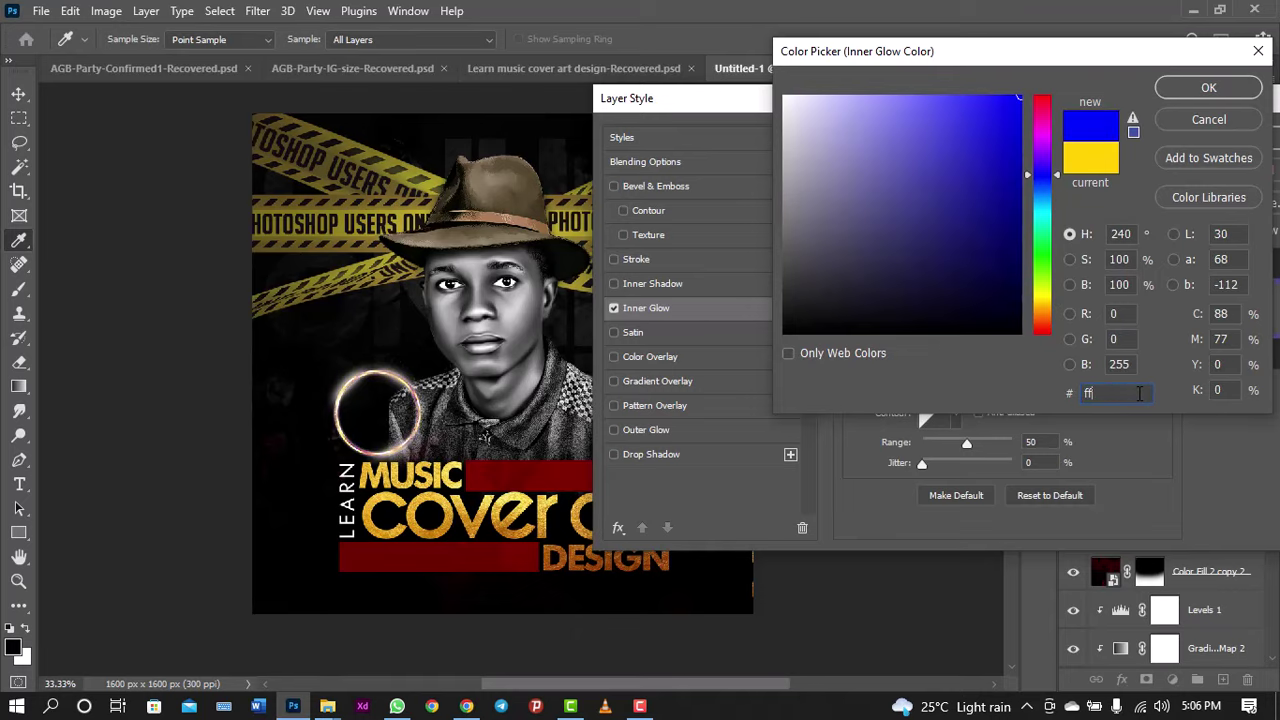
text(72)
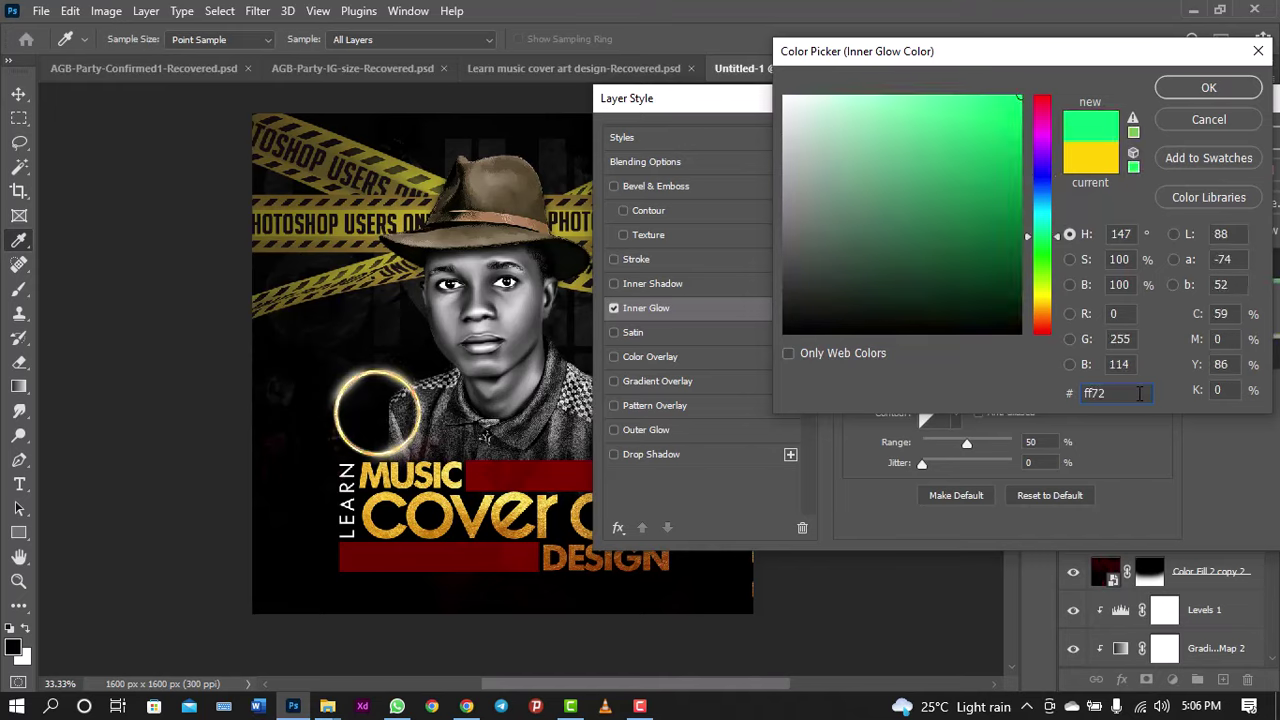
text(00)
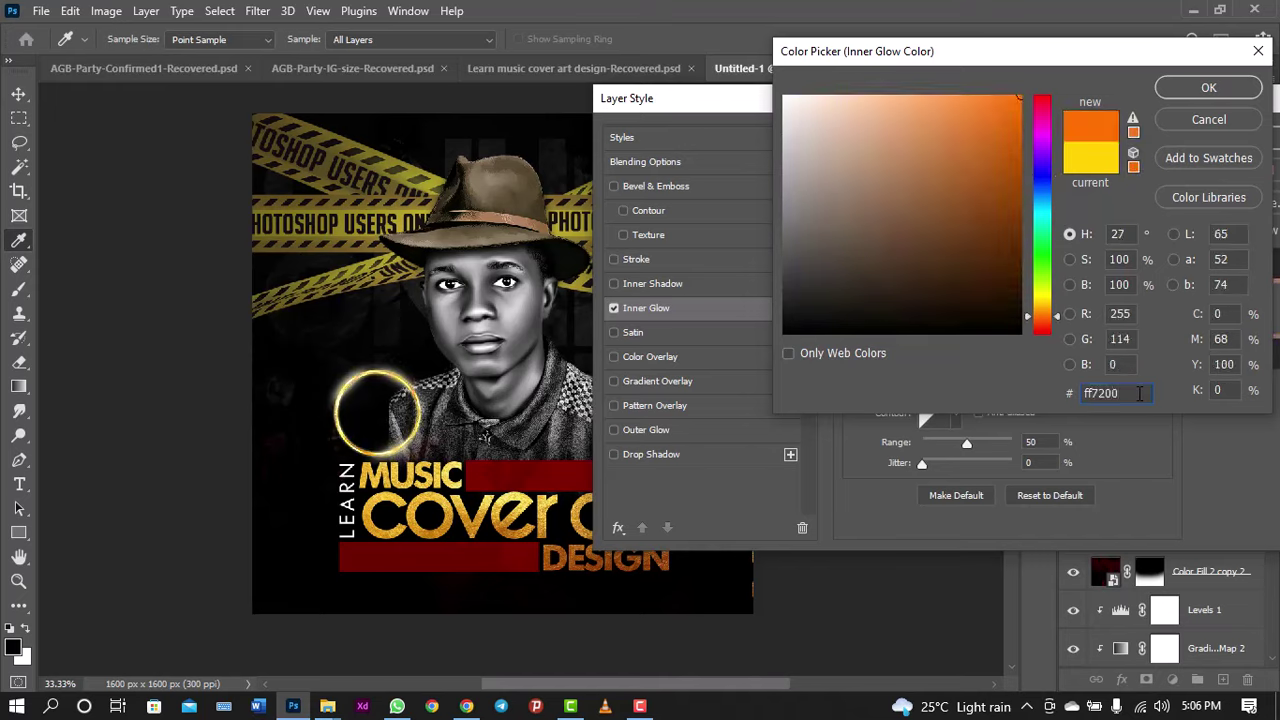
click(1196, 95)
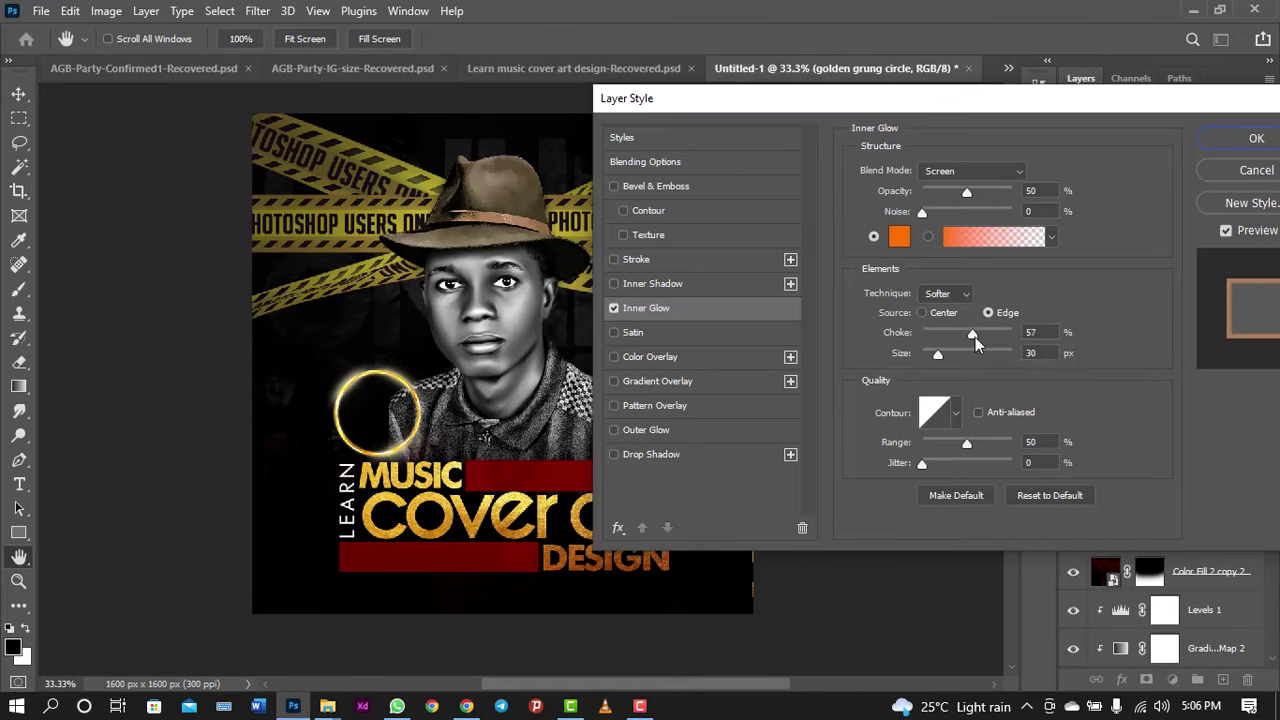
Step: Set the inner glow to 45% choke, 54 px size and Normal blend mode
drag(975, 338, 963, 336)
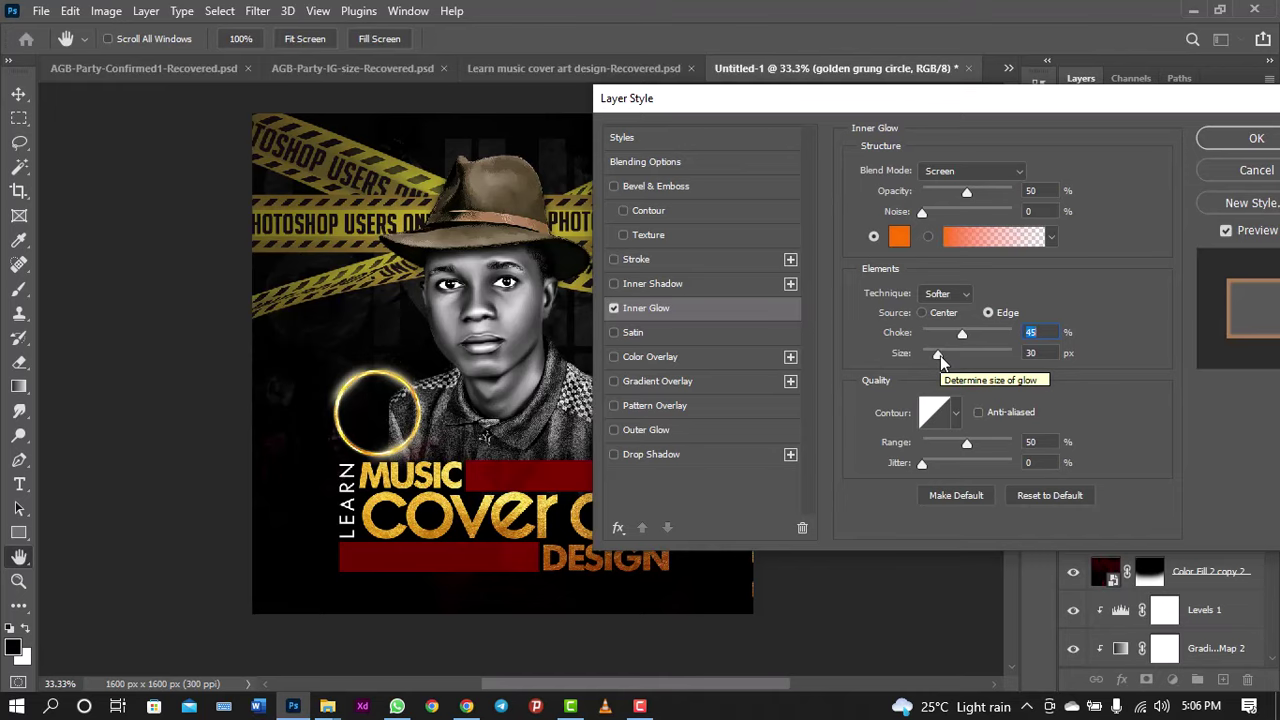
mouse_move(940, 355)
mouse_down()
mouse_move(977, 353)
mouse_move(947, 354)
mouse_up()
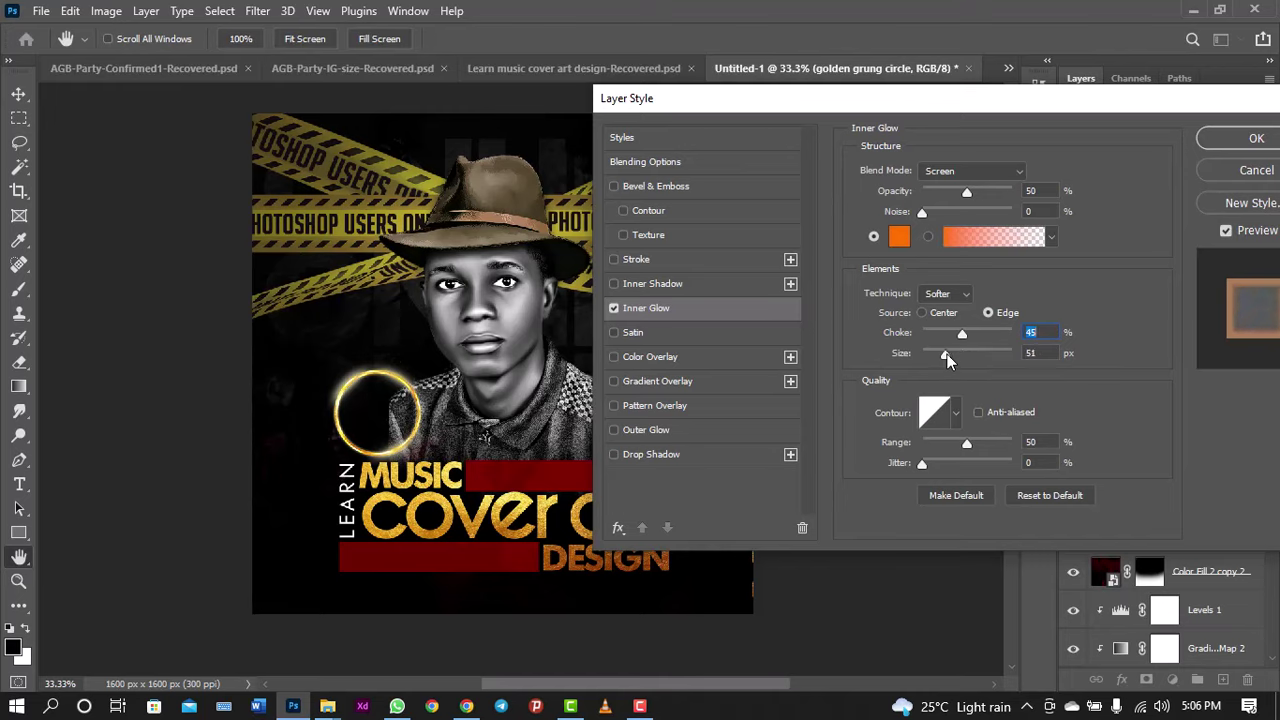
drag(947, 354, 950, 354)
click(957, 171)
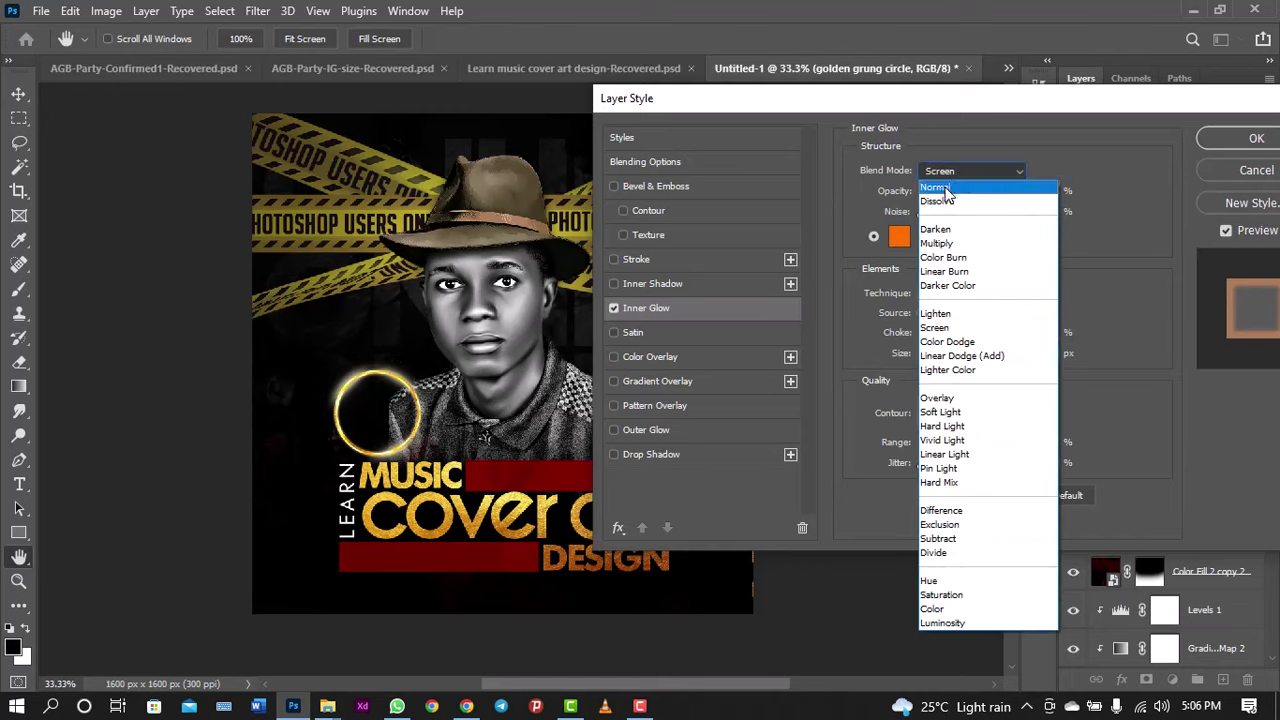
click(950, 188)
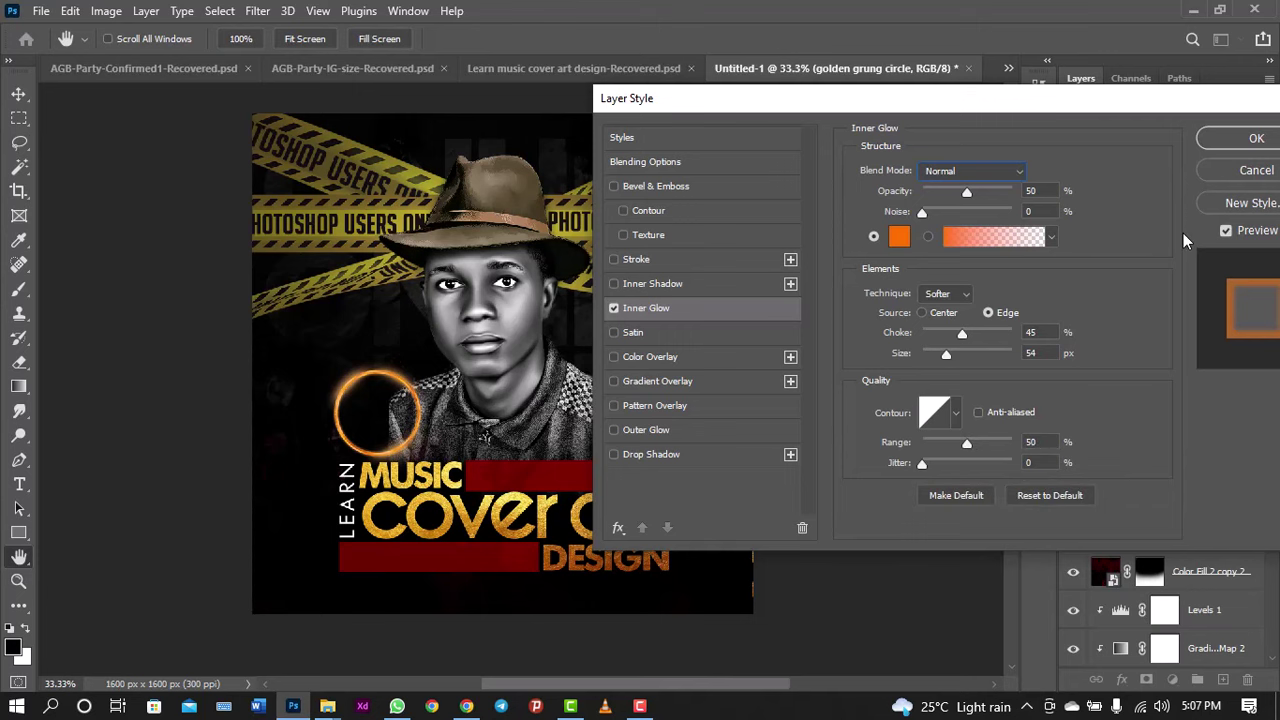
click(1233, 141)
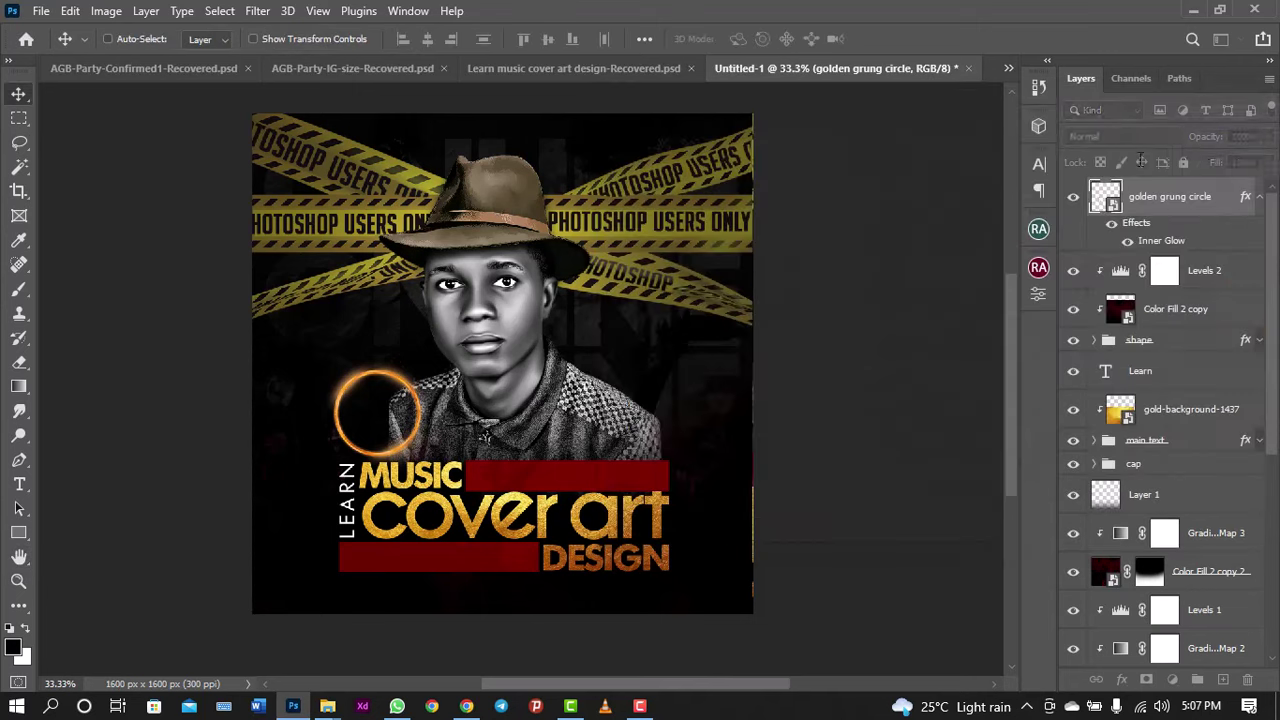
Step: Reset the canvas zoom to 33.3% and reopen the ring's Layer Style settings
key(ctrl+minus)
key(ctrl+minus)
key(ctrl+plus)
key(ctrl+plus)
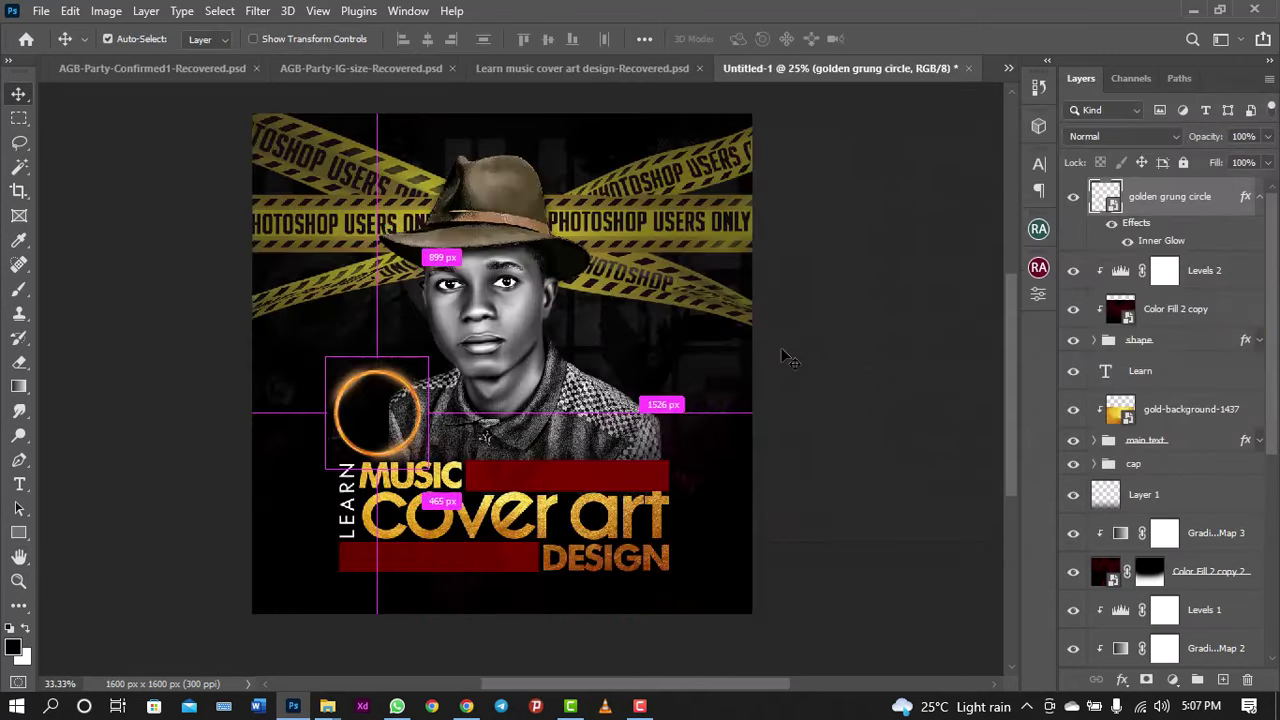
key(ctrl+plus)
key(ctrl+minus)
key(ctrl+minus)
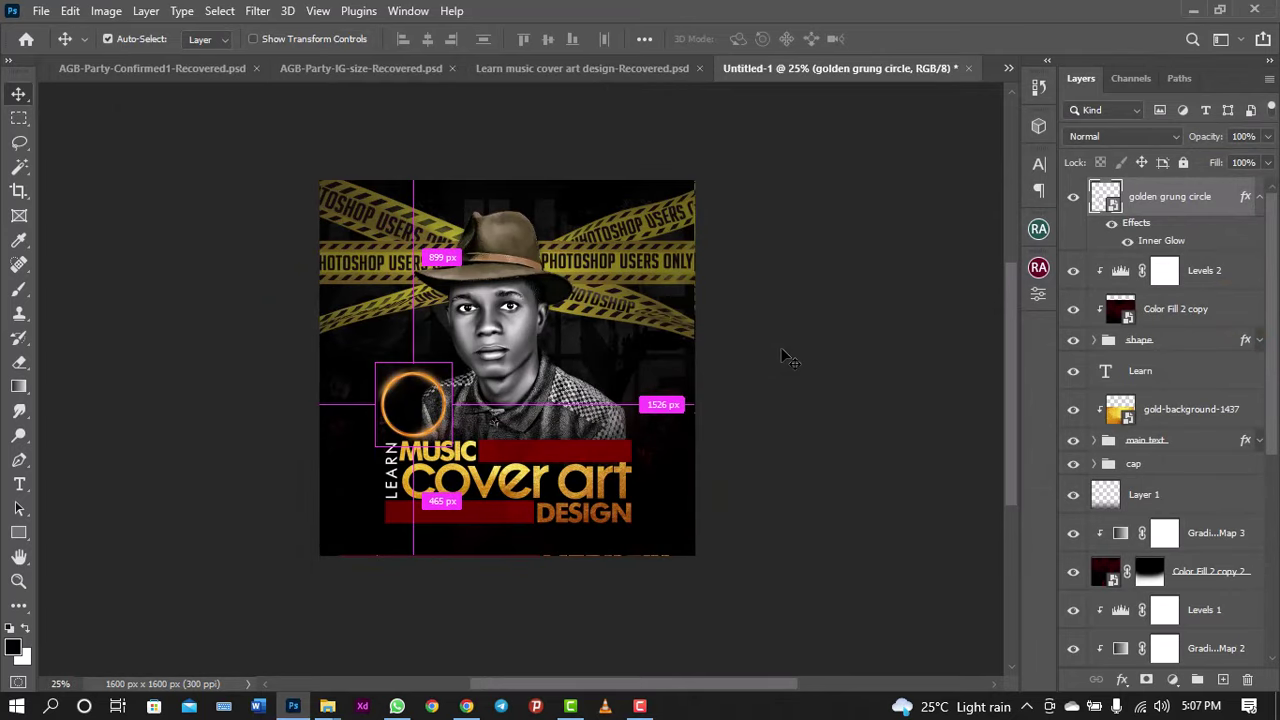
key(ctrl+plus)
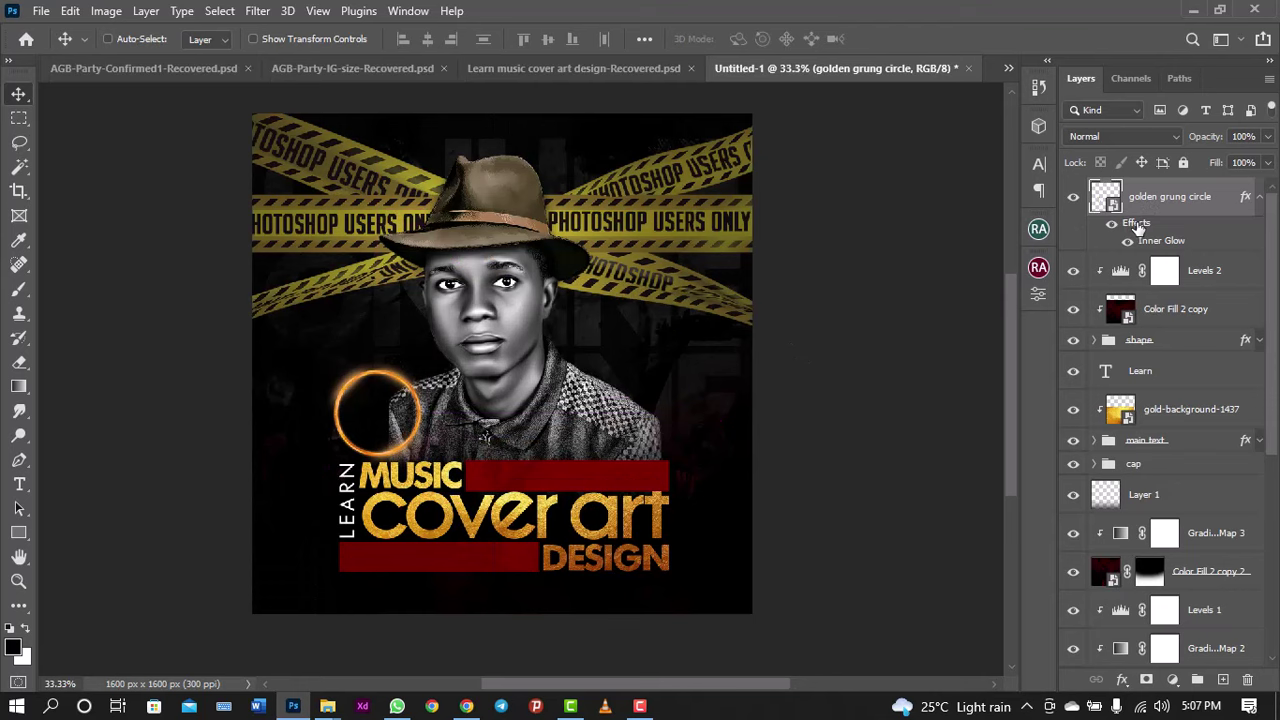
double_click(1137, 224)
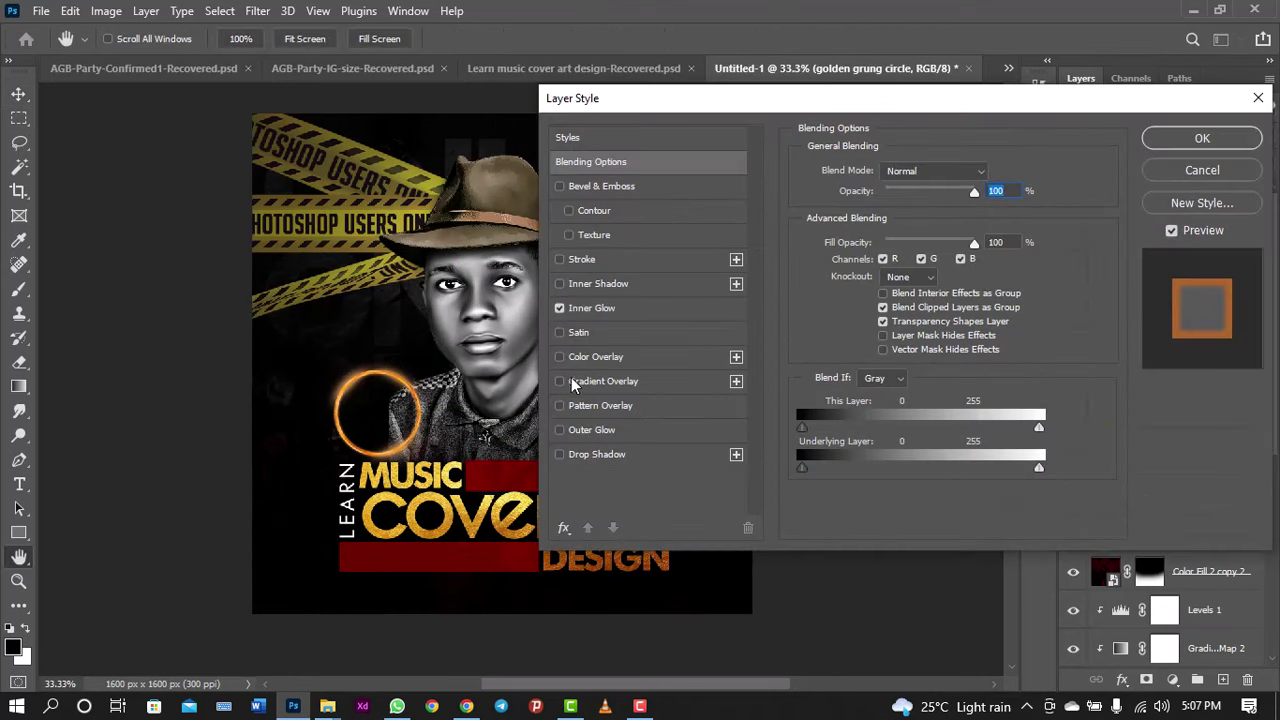
Step: Add an orange Outer Glow to the ring at 50% opacity and about 40 px size
click(559, 431)
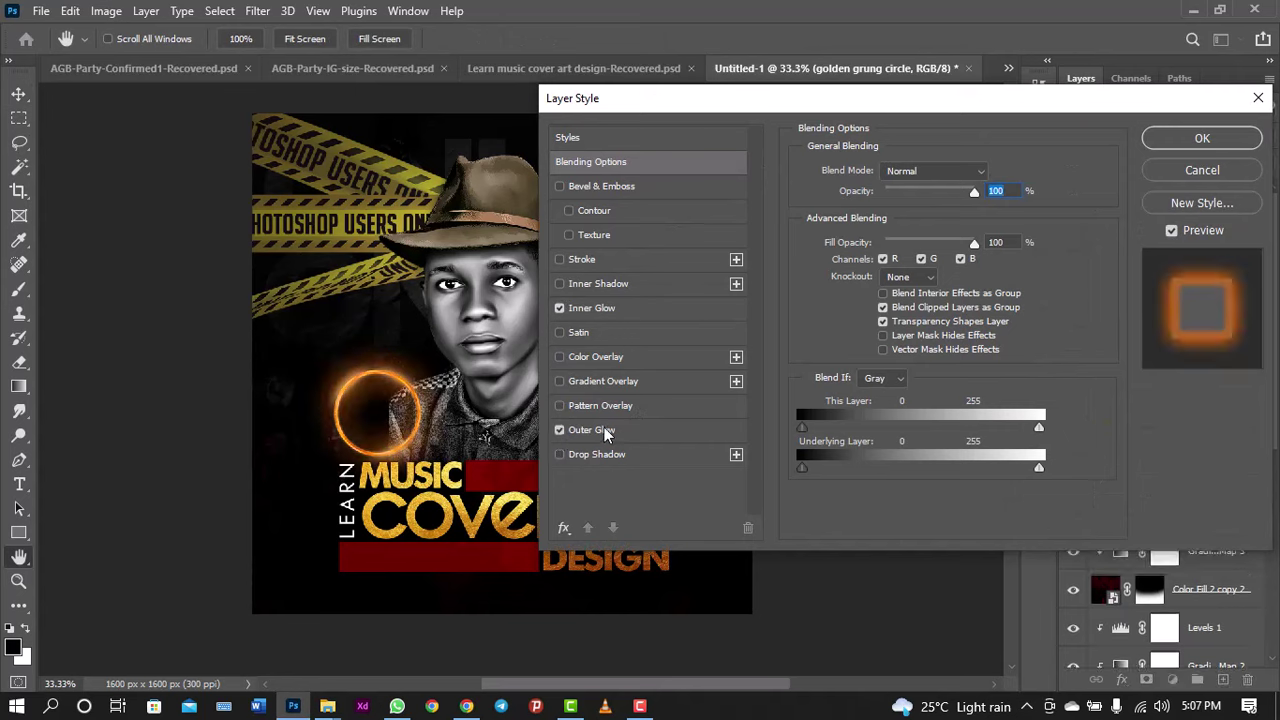
click(604, 429)
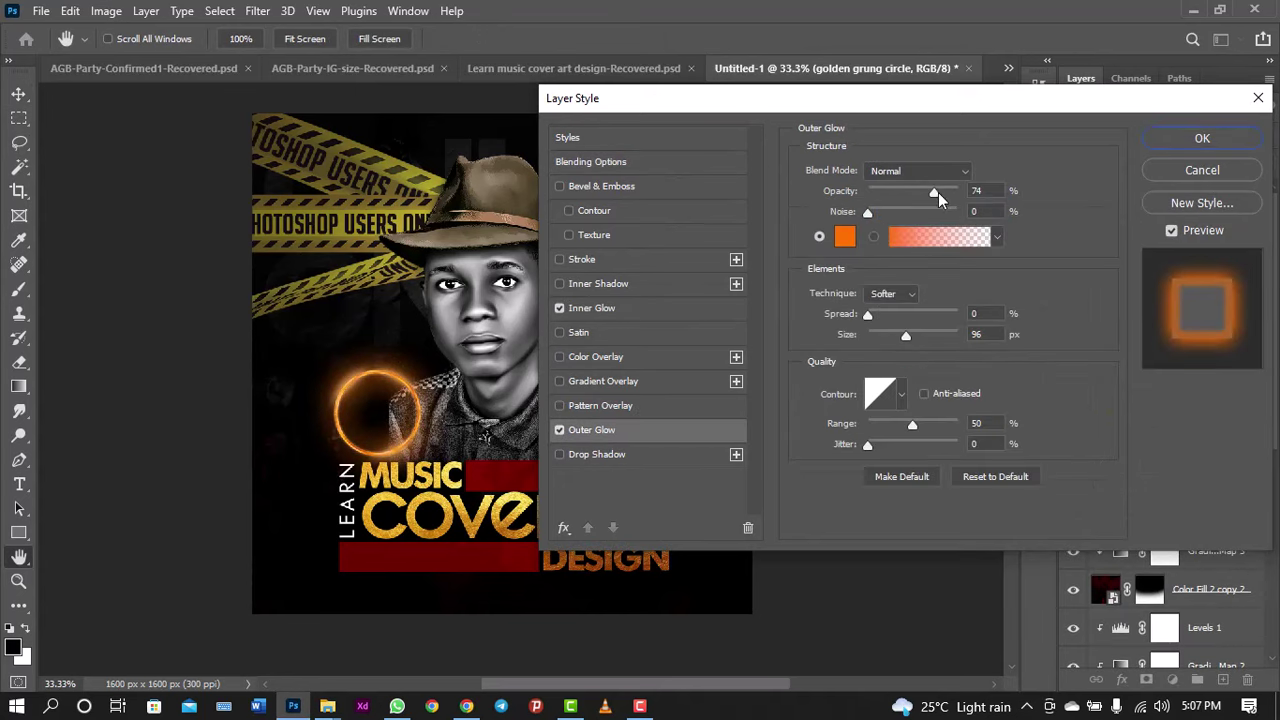
drag(936, 193, 914, 193)
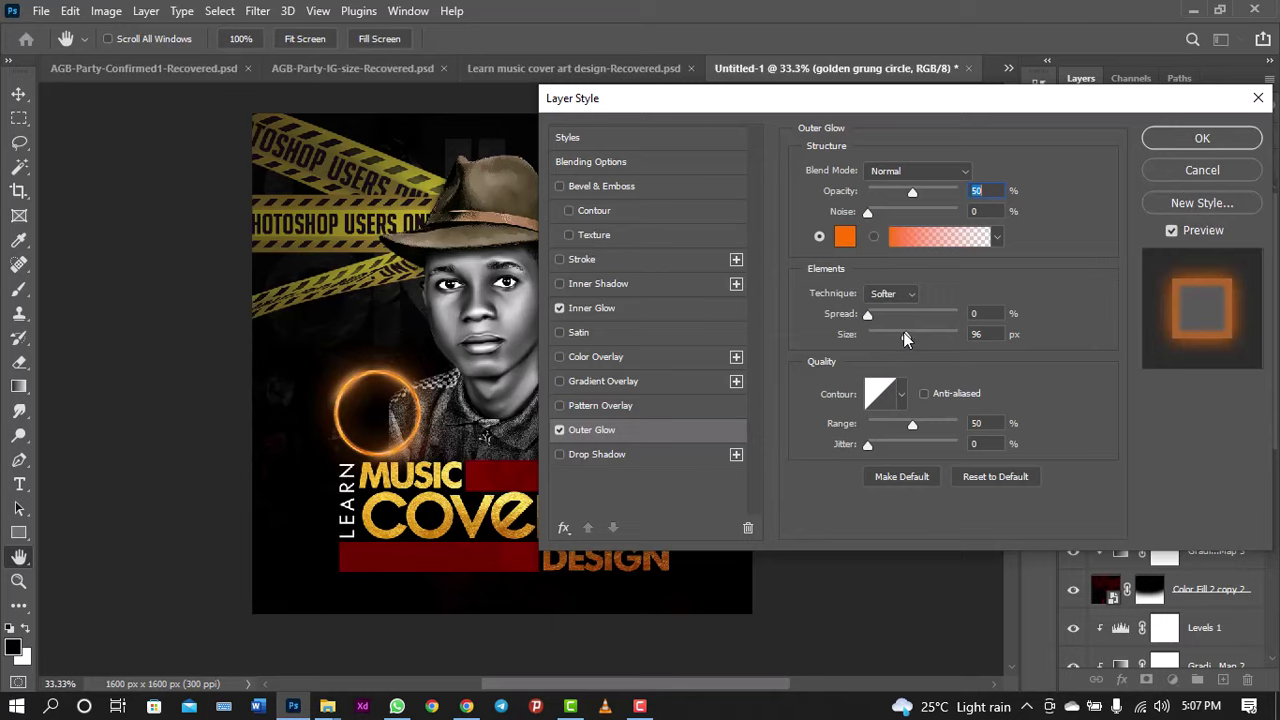
drag(904, 334, 888, 341)
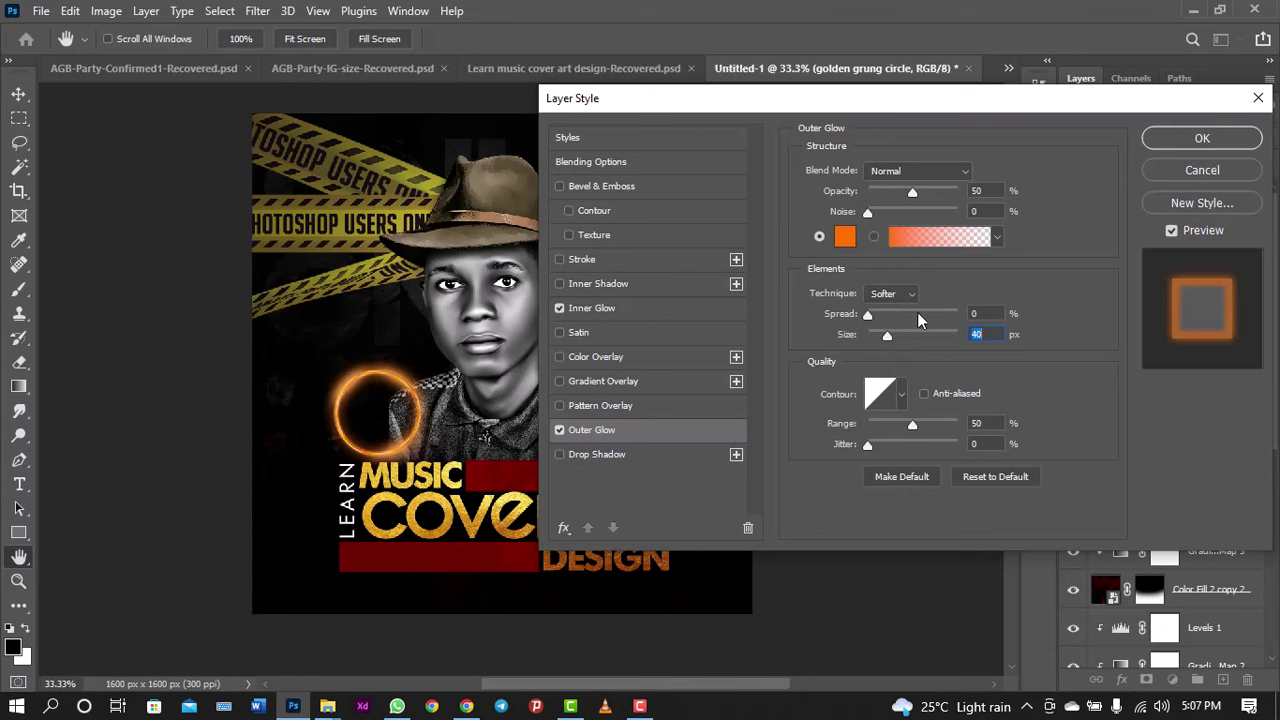
click(1187, 130)
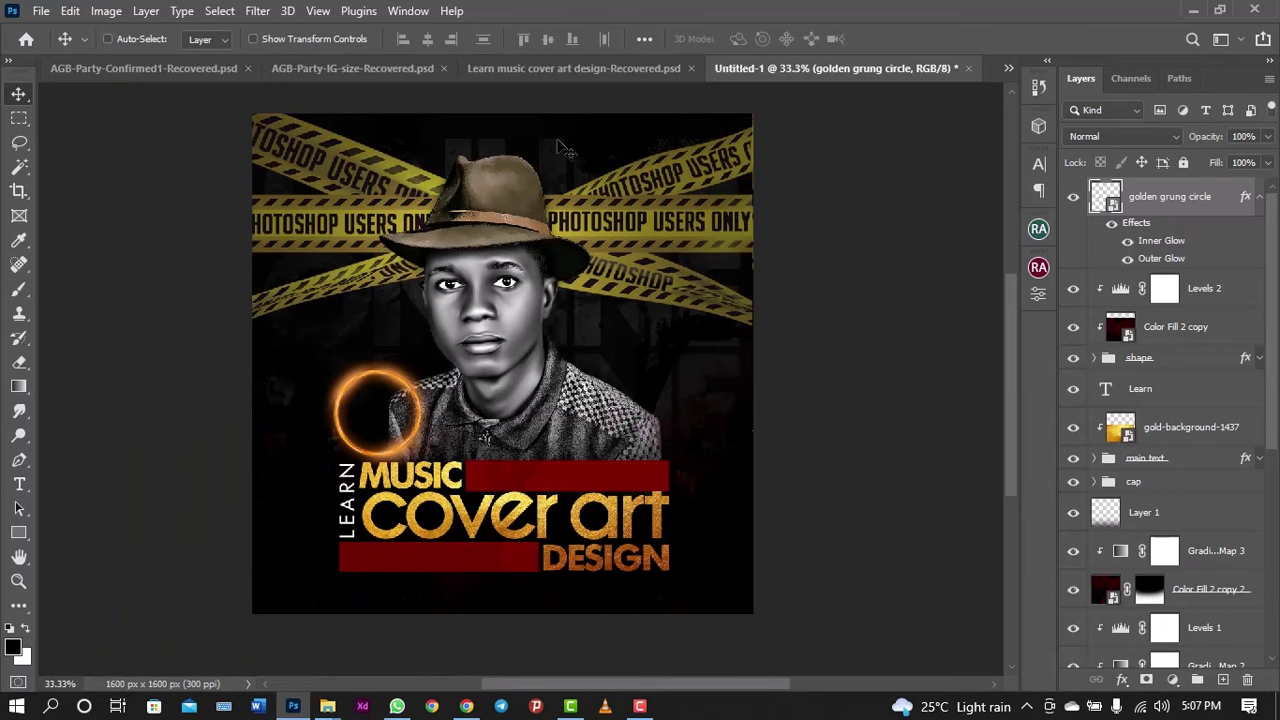
click(554, 71)
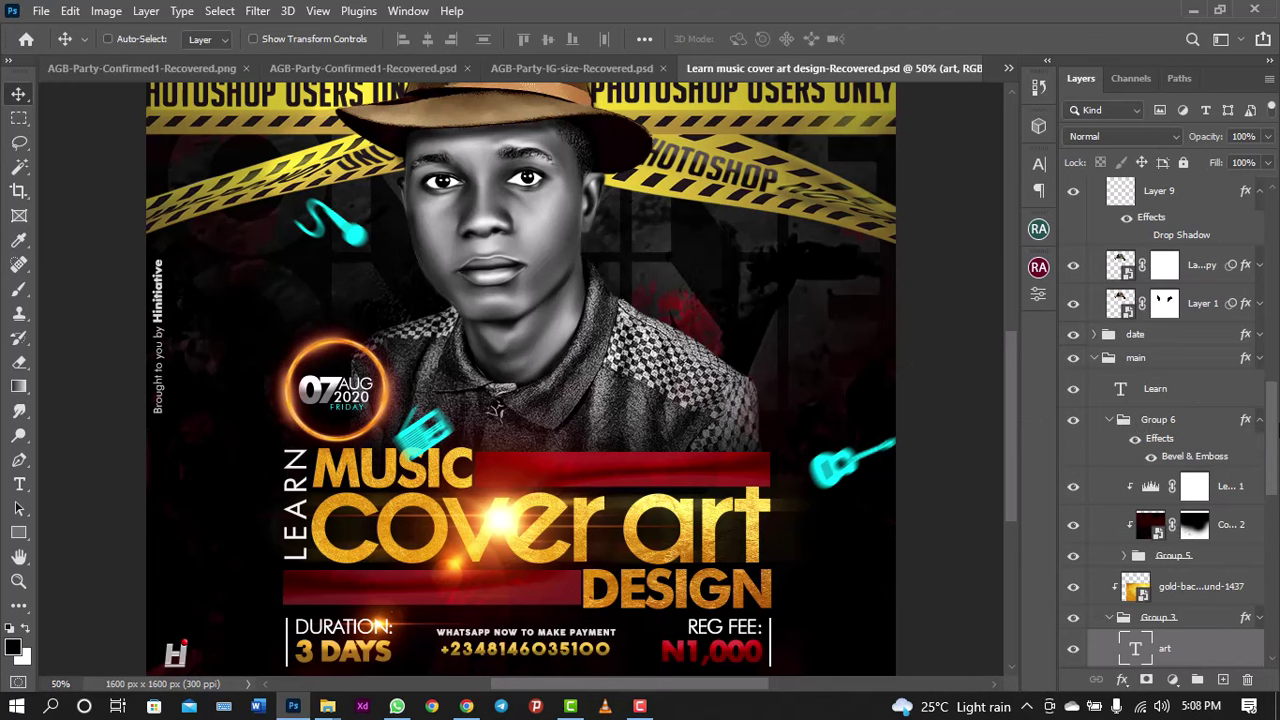
drag(1277, 430, 1277, 437)
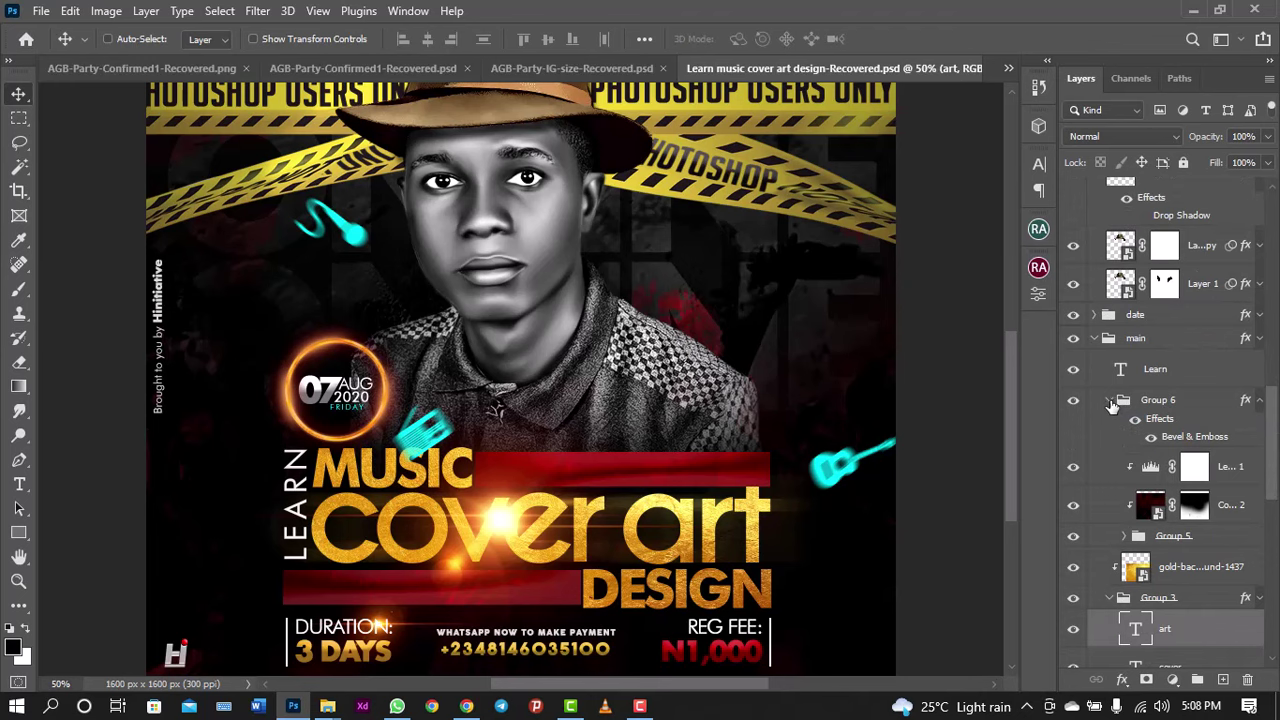
click(1112, 400)
click(1098, 340)
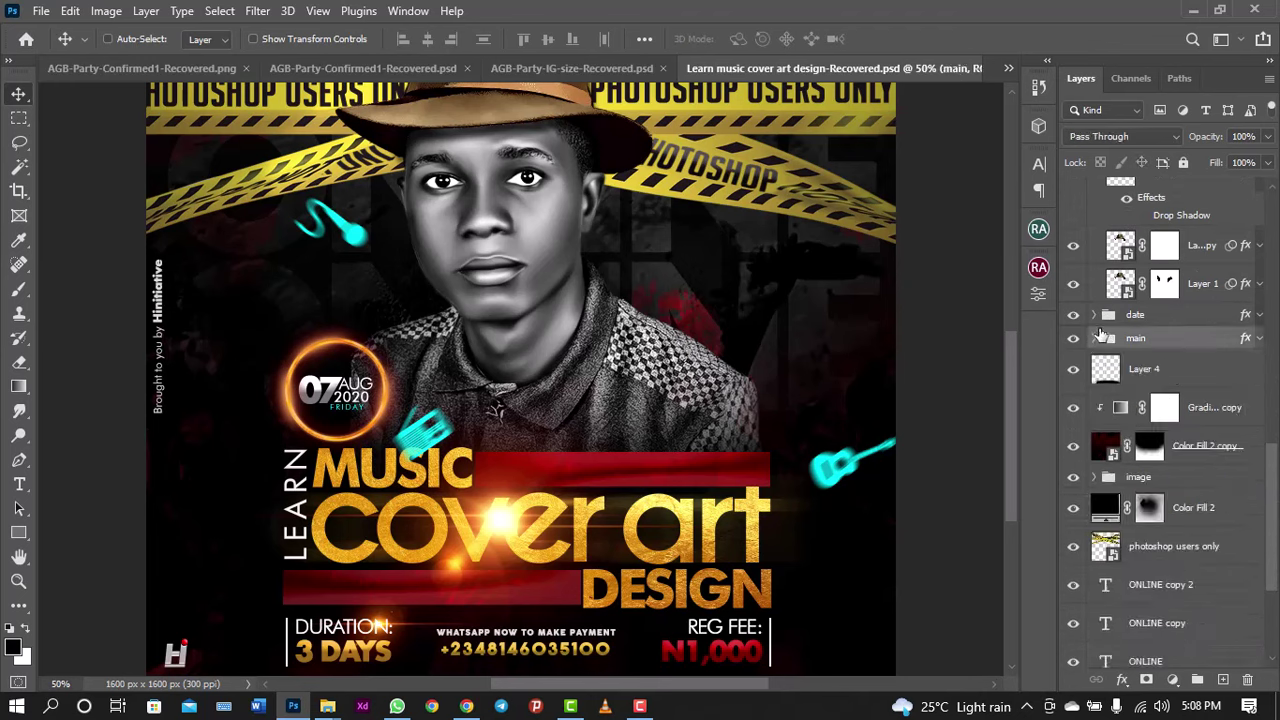
click(1259, 316)
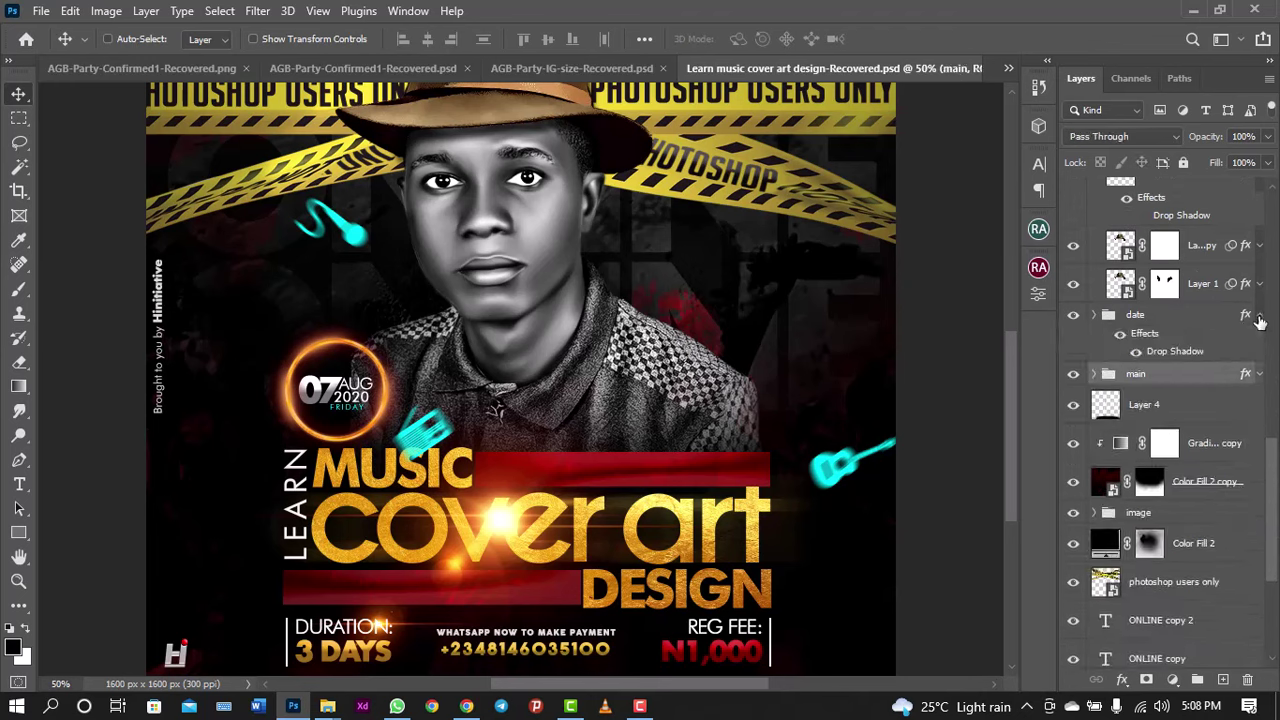
click(1008, 68)
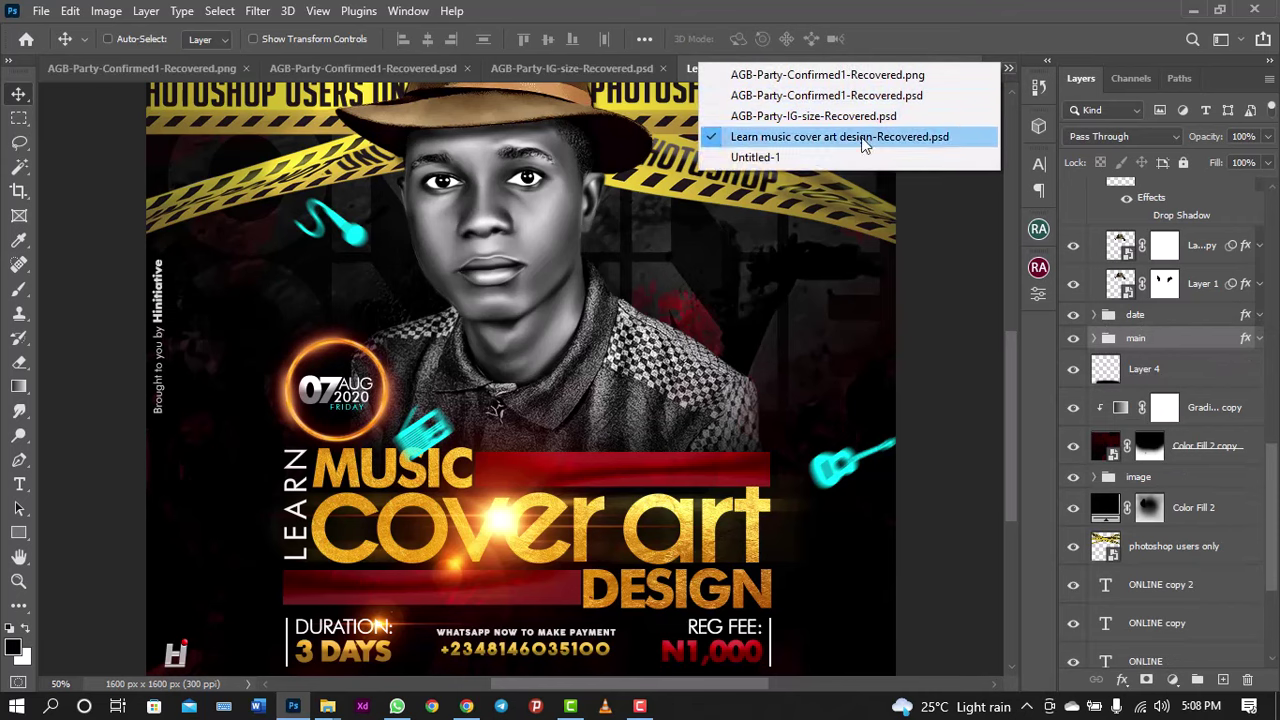
click(851, 161)
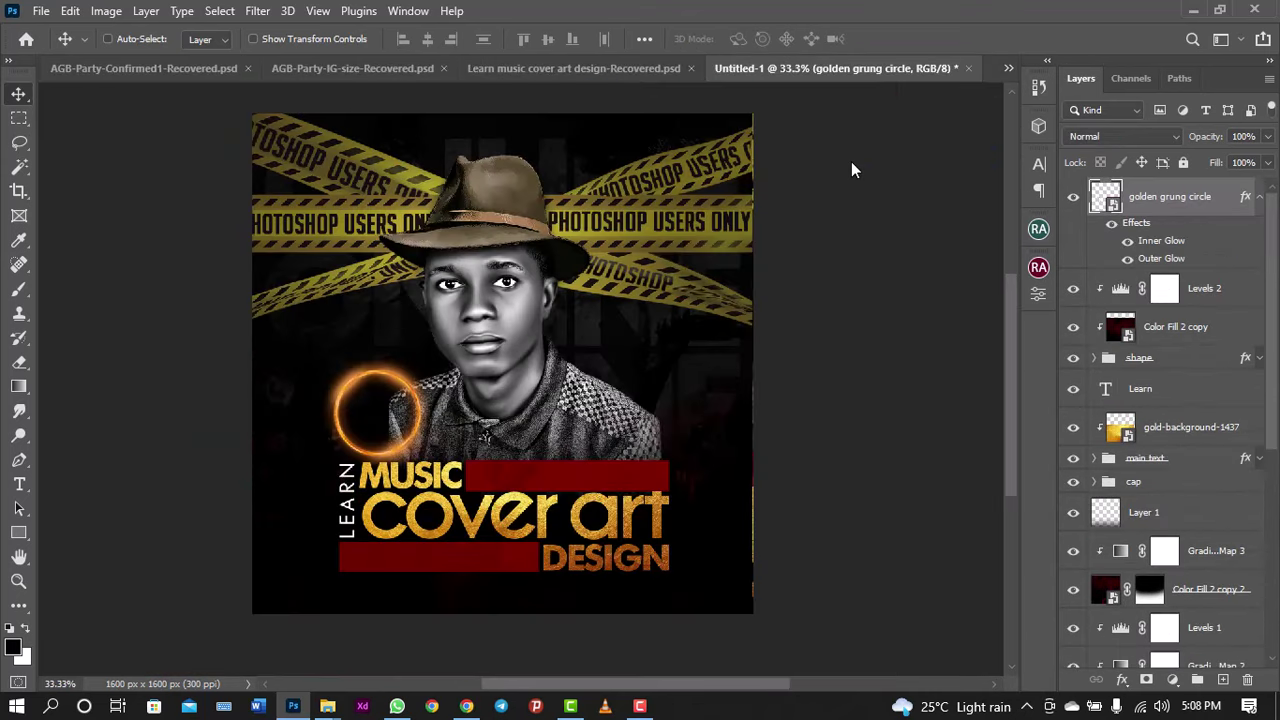
Step: Group the golden grung circle into Group 1, collapse it, and open Group 1's Layer Style
click(1259, 197)
key(ctrl)
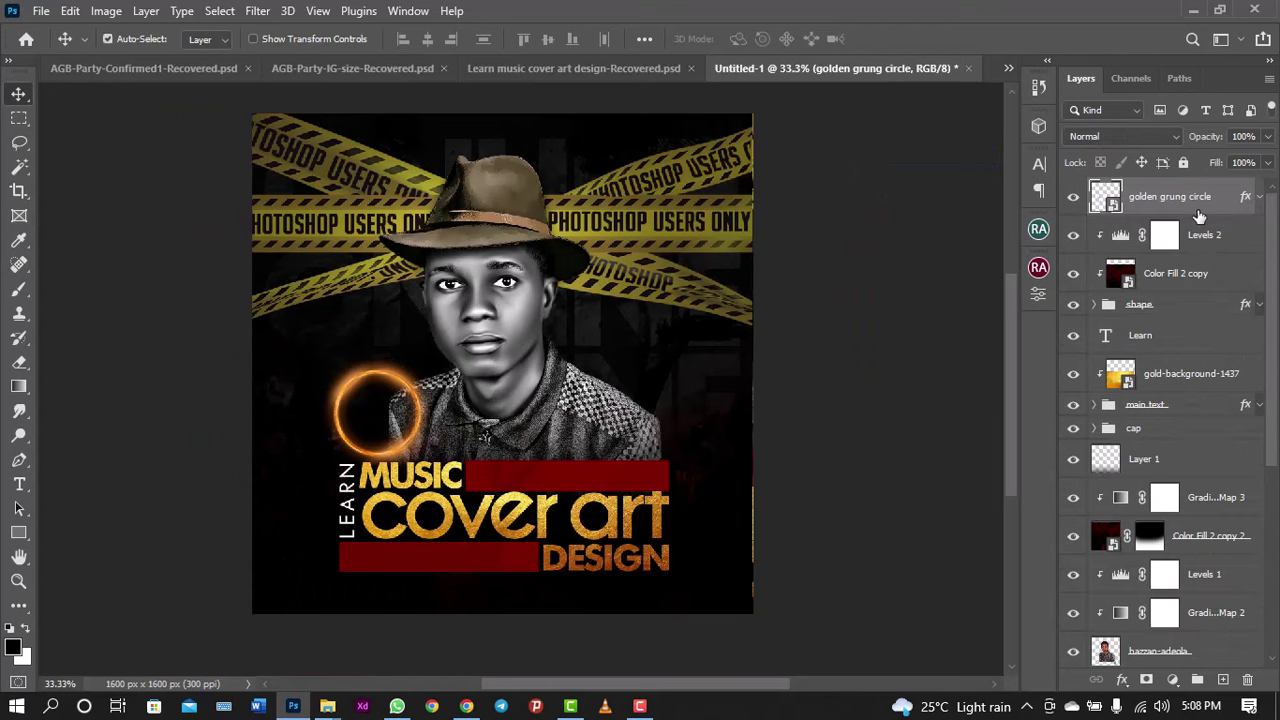
key(ctrl+g)
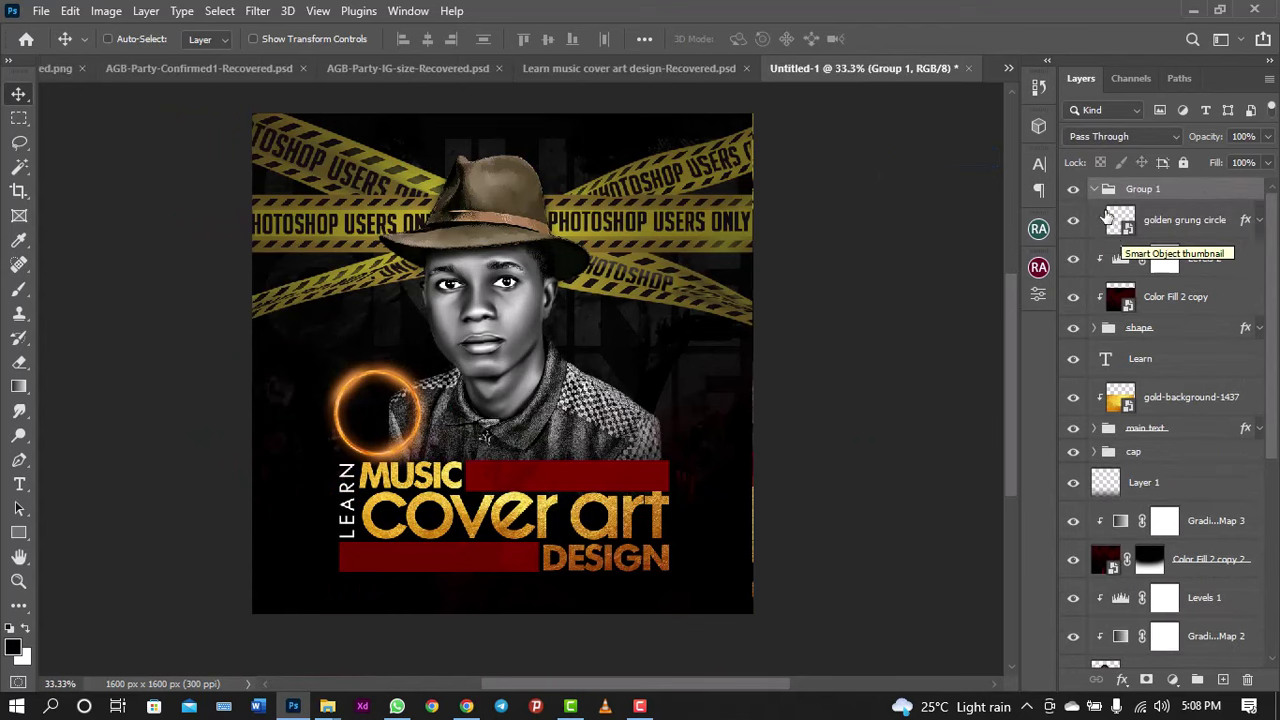
click(1094, 190)
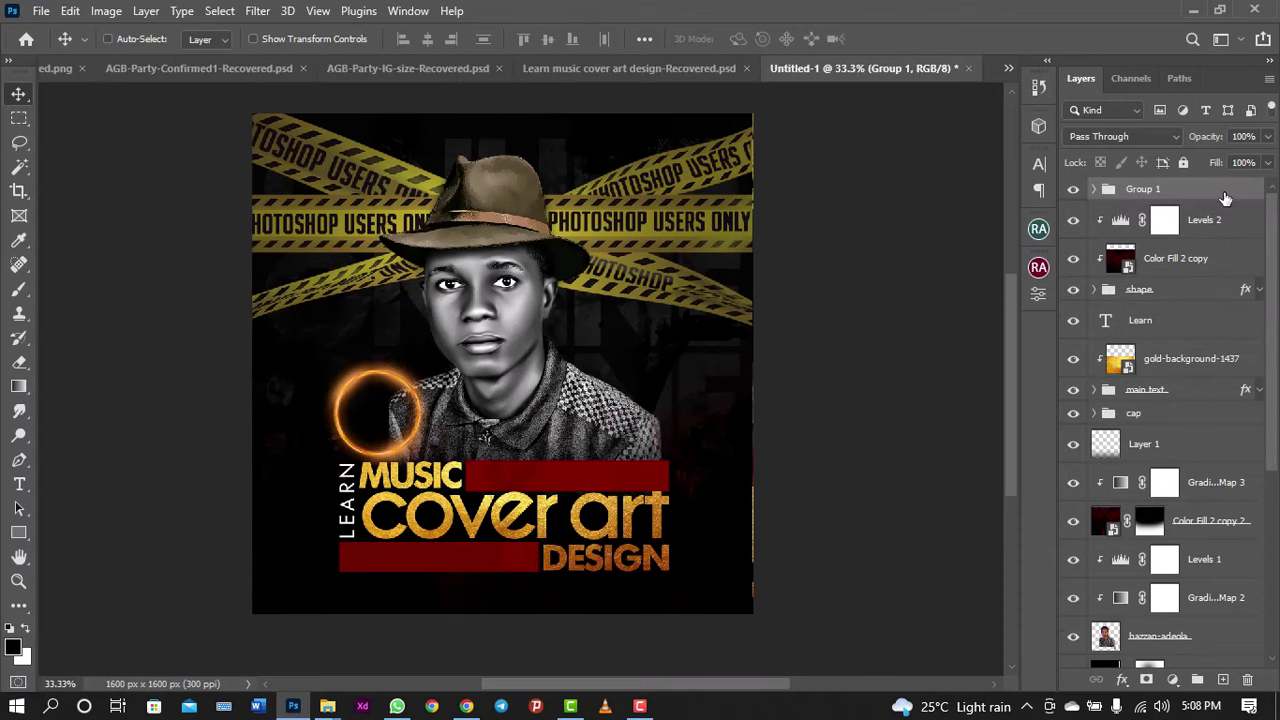
double_click(1225, 198)
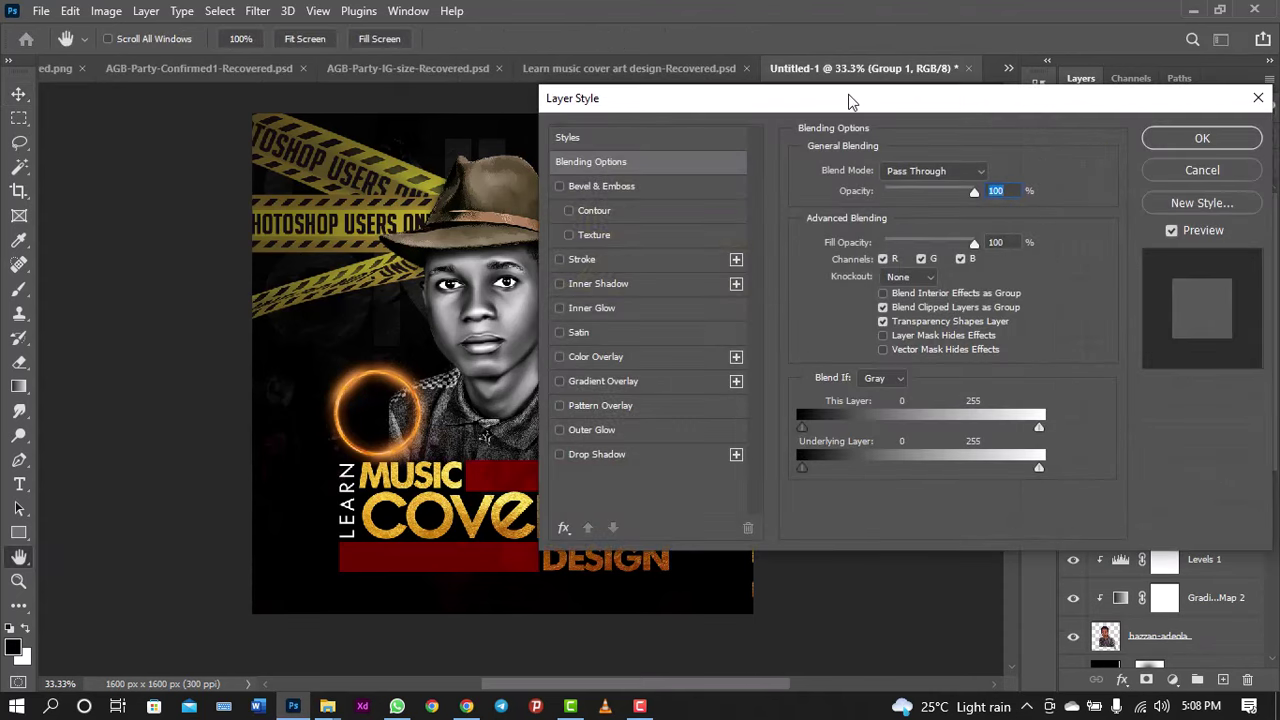
Step: Give Group 1 a Multiply drop shadow with 0% spread, 18 px size and 15 px distance
drag(640, 95, 769, 97)
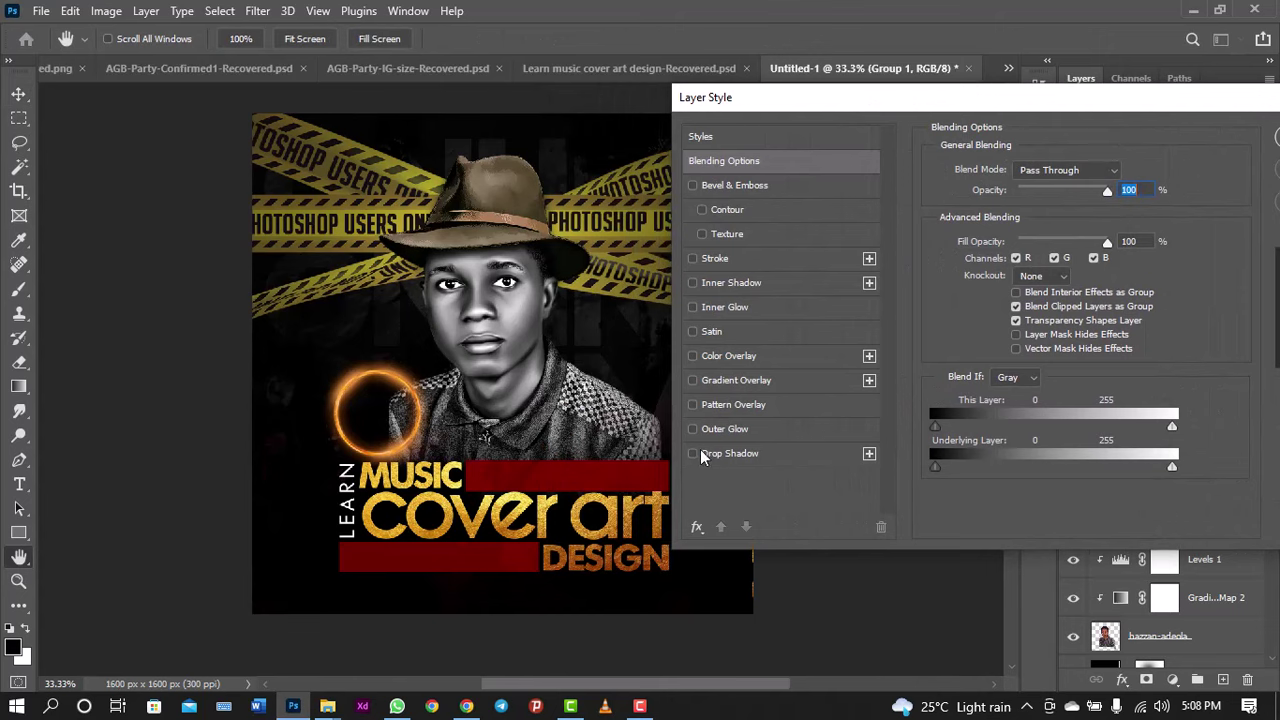
click(735, 455)
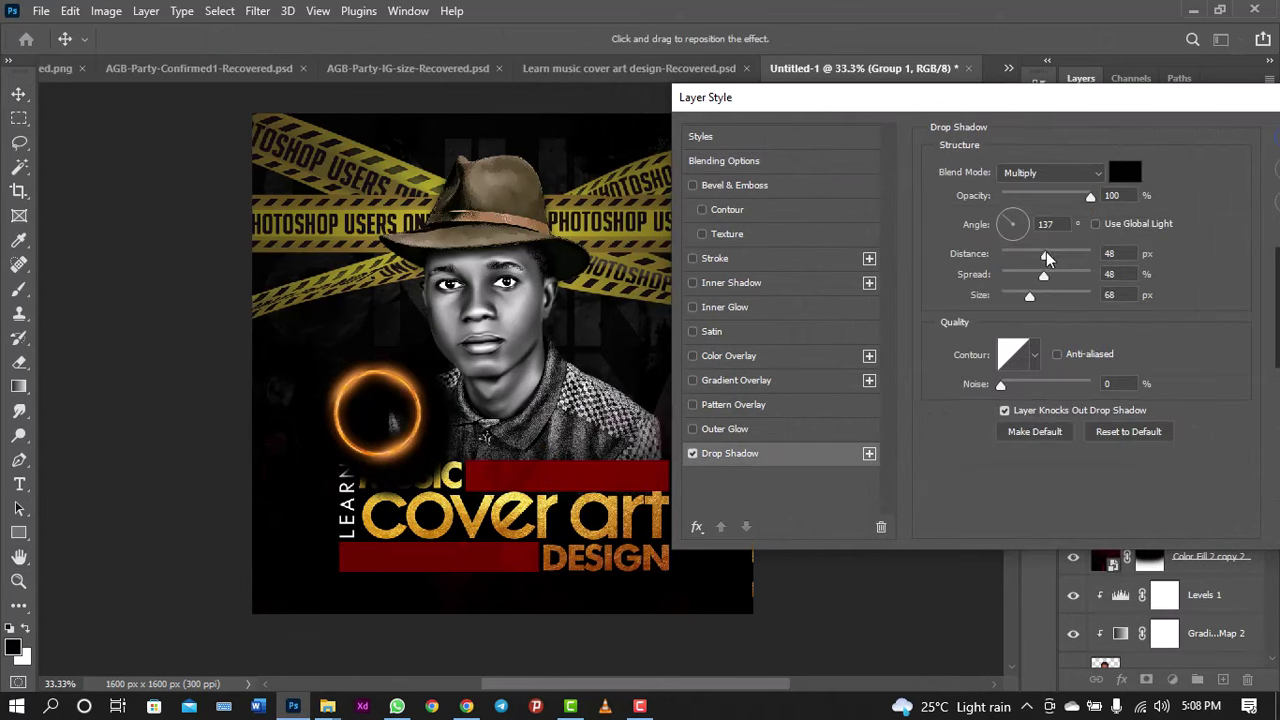
drag(1043, 276, 826, 289)
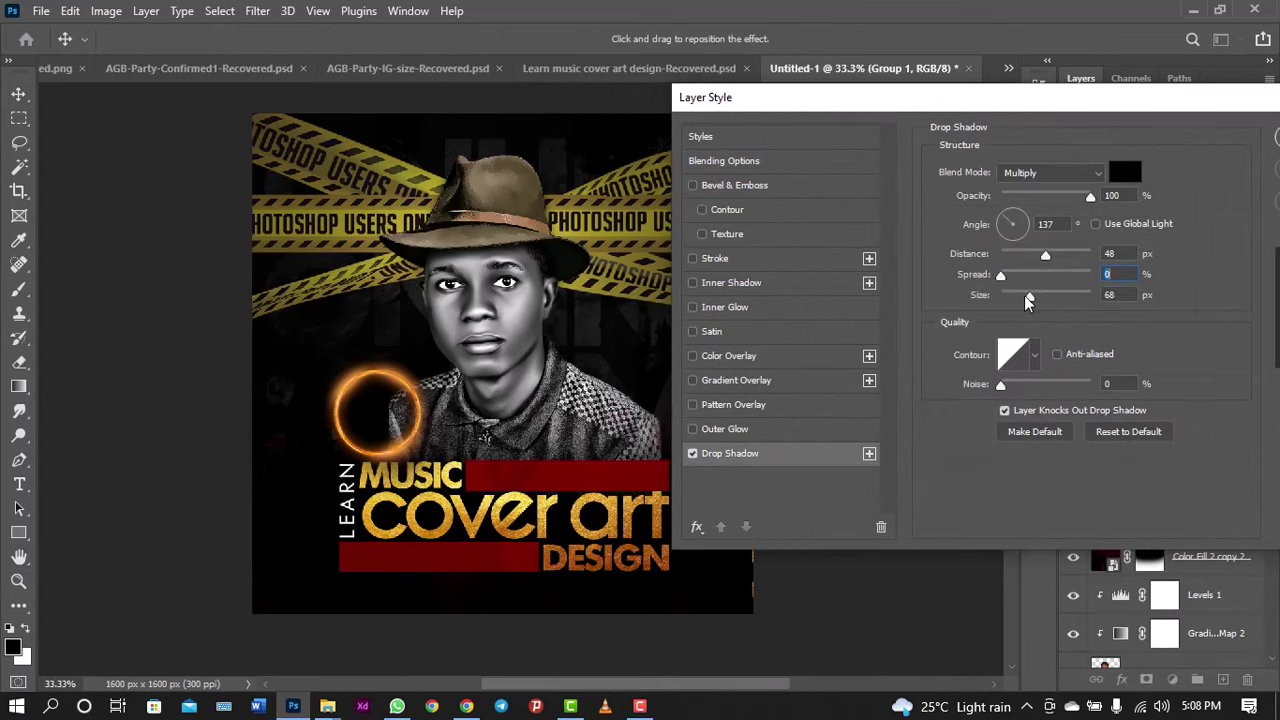
drag(1028, 300, 1018, 302)
drag(1045, 256, 1022, 252)
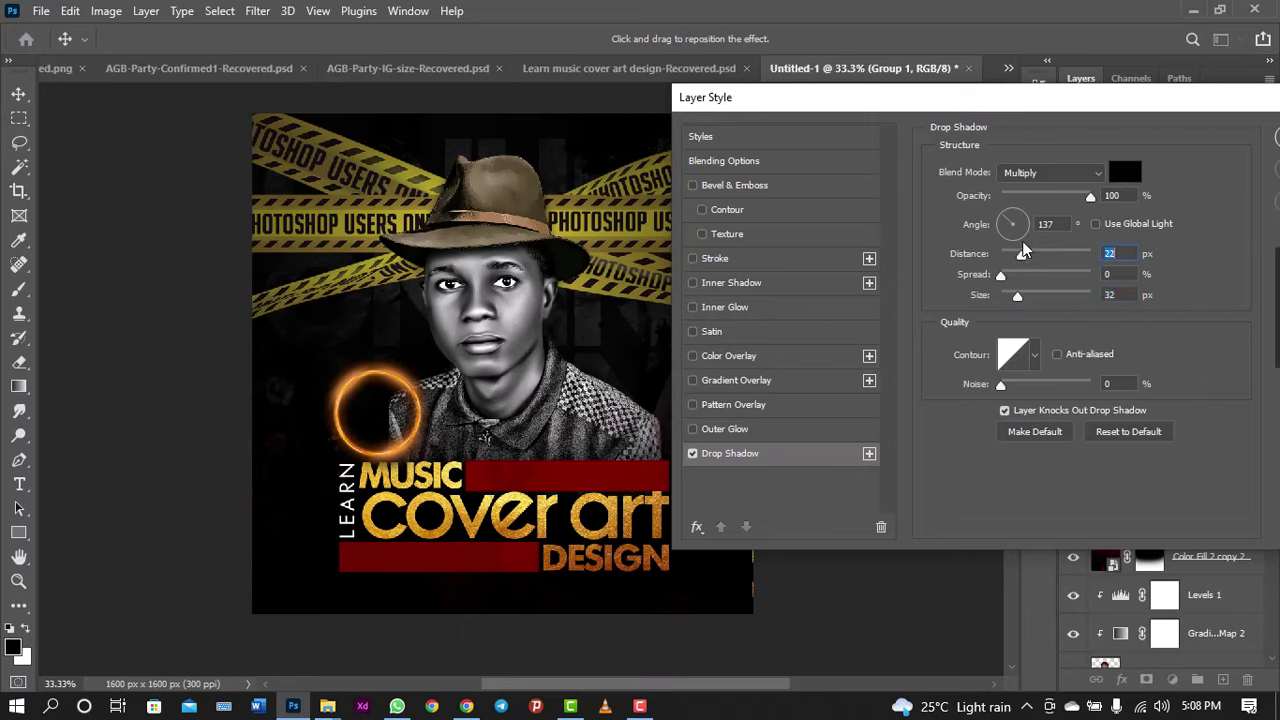
mouse_move(1018, 296)
mouse_down()
mouse_move(1001, 290)
mouse_move(1026, 253)
mouse_move(1006, 290)
mouse_up()
click(692, 454)
click(692, 454)
drag(1020, 256, 1017, 262)
drag(1018, 262, 1016, 262)
Step: Confirm the drop shadow and compare the cover against the reference design
click(1184, 165)
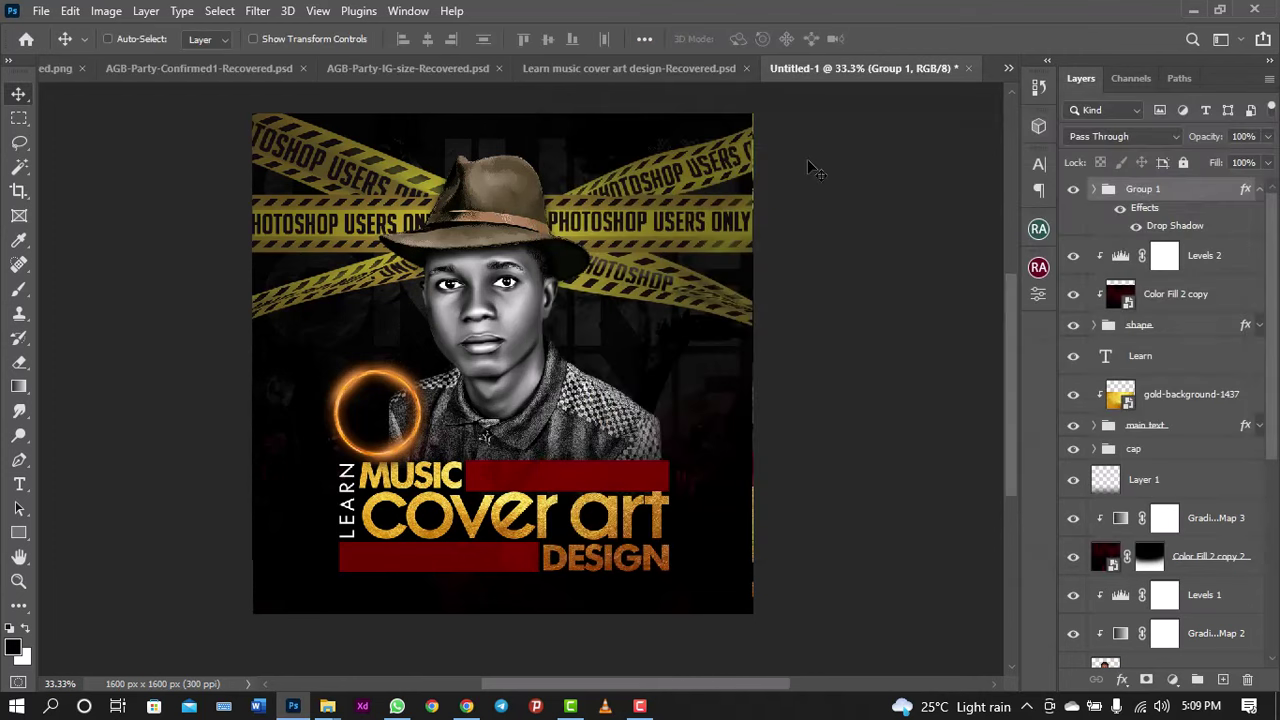
click(616, 76)
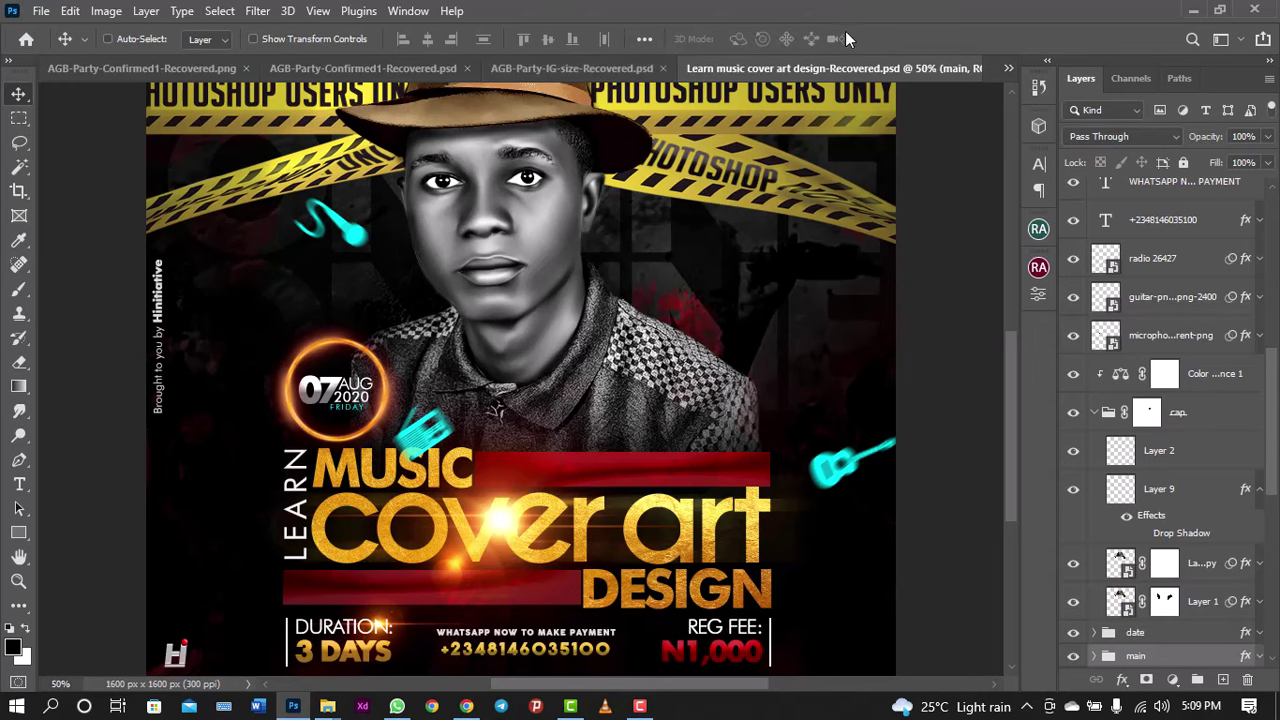
click(1008, 68)
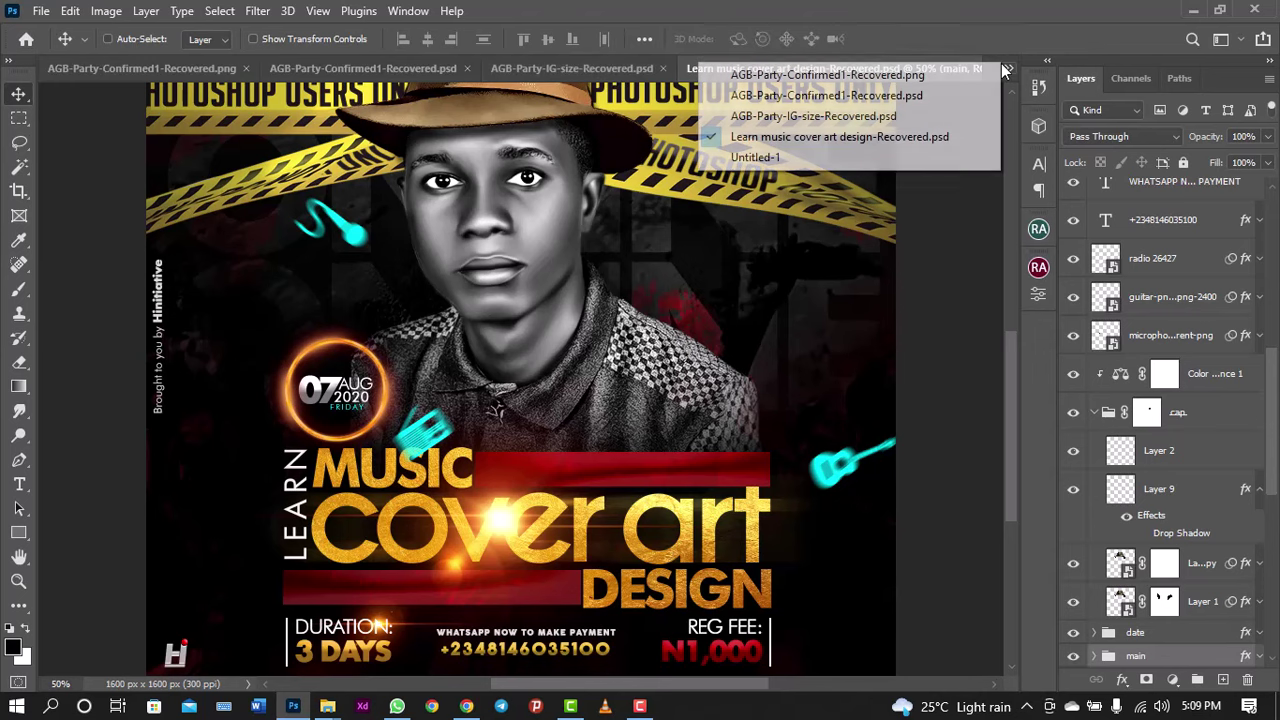
click(867, 160)
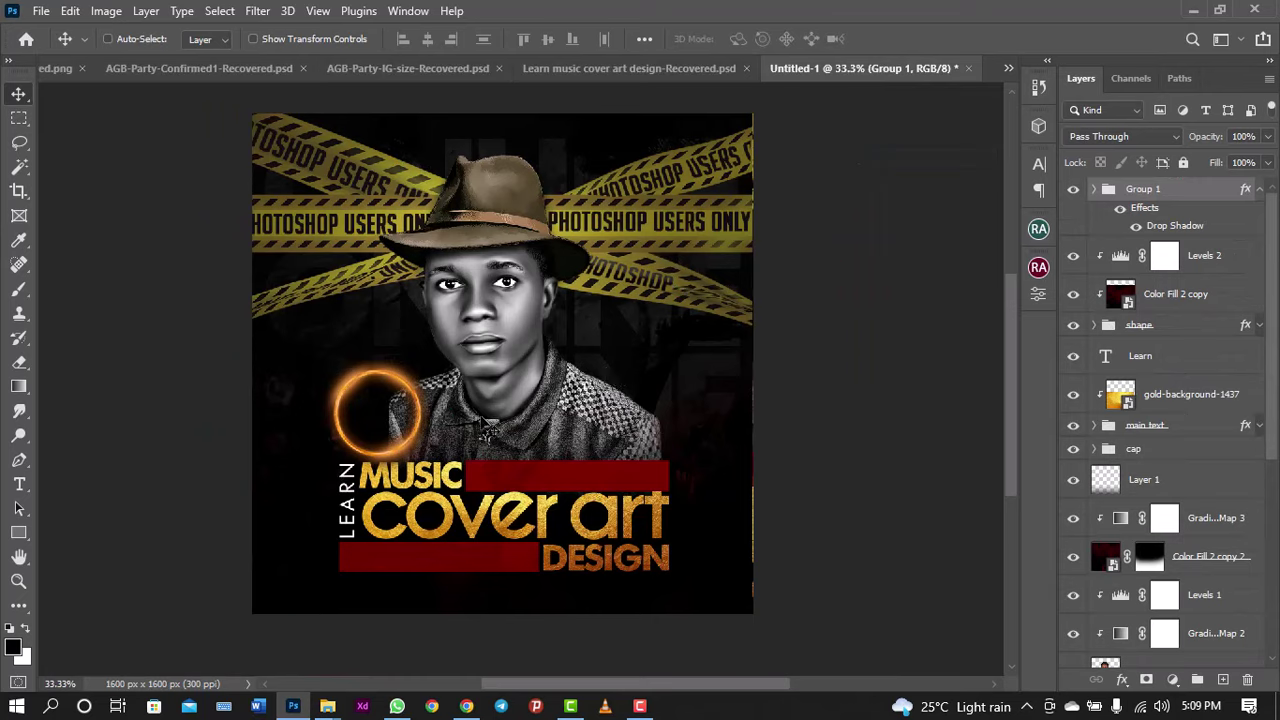
Step: Nudge the glowing ring a few pixels up and recheck it against the reference
key(shift+Up)
key(shift+Up)
key(shift+Up)
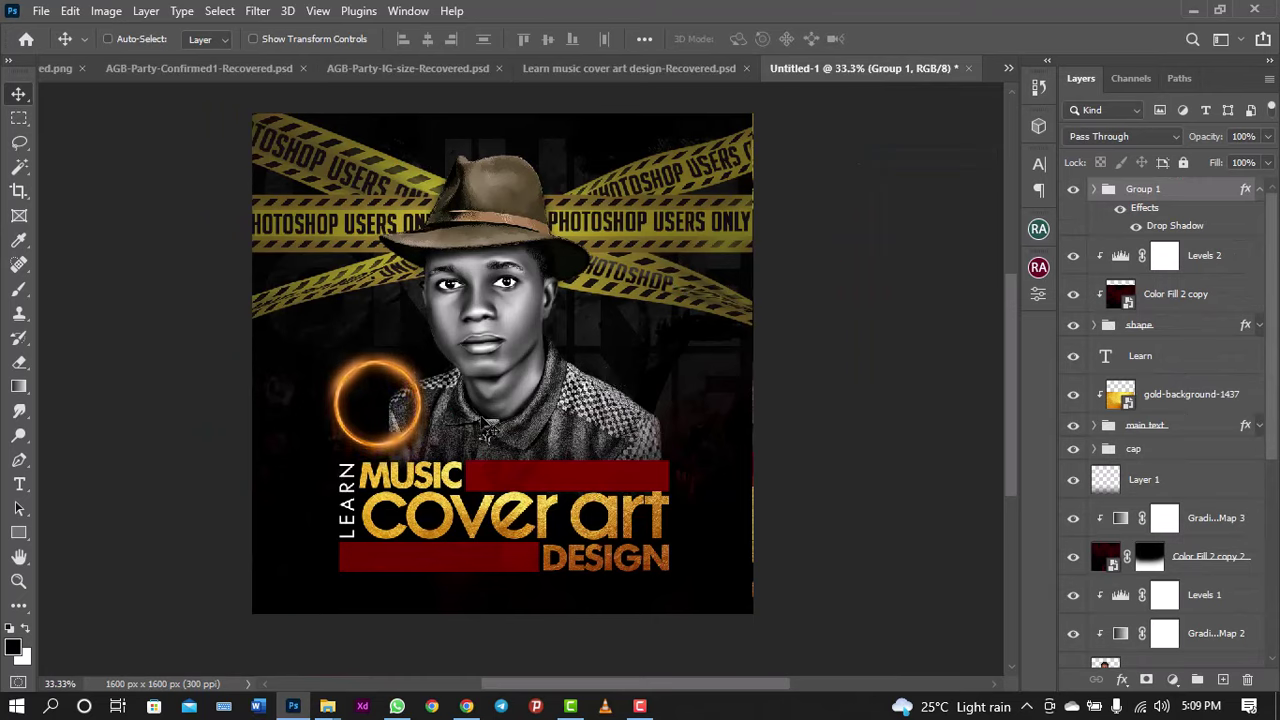
key(shift+Down)
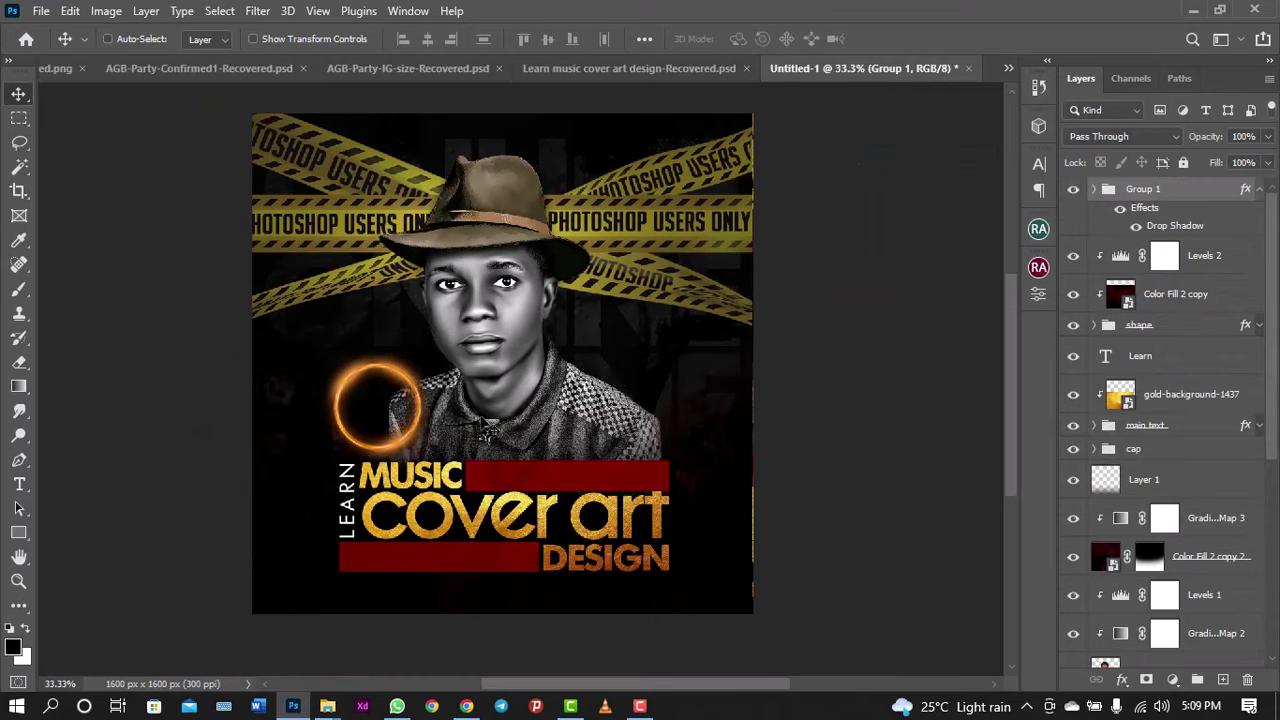
key(ctrl)
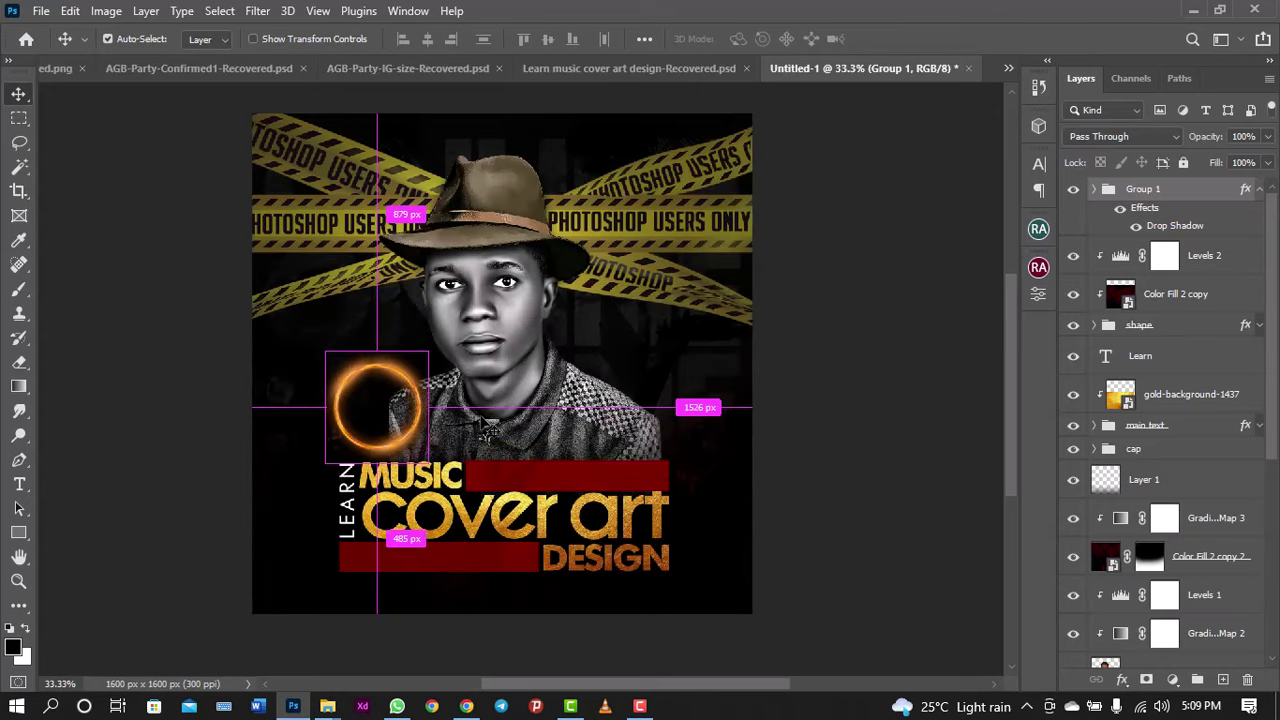
click(573, 66)
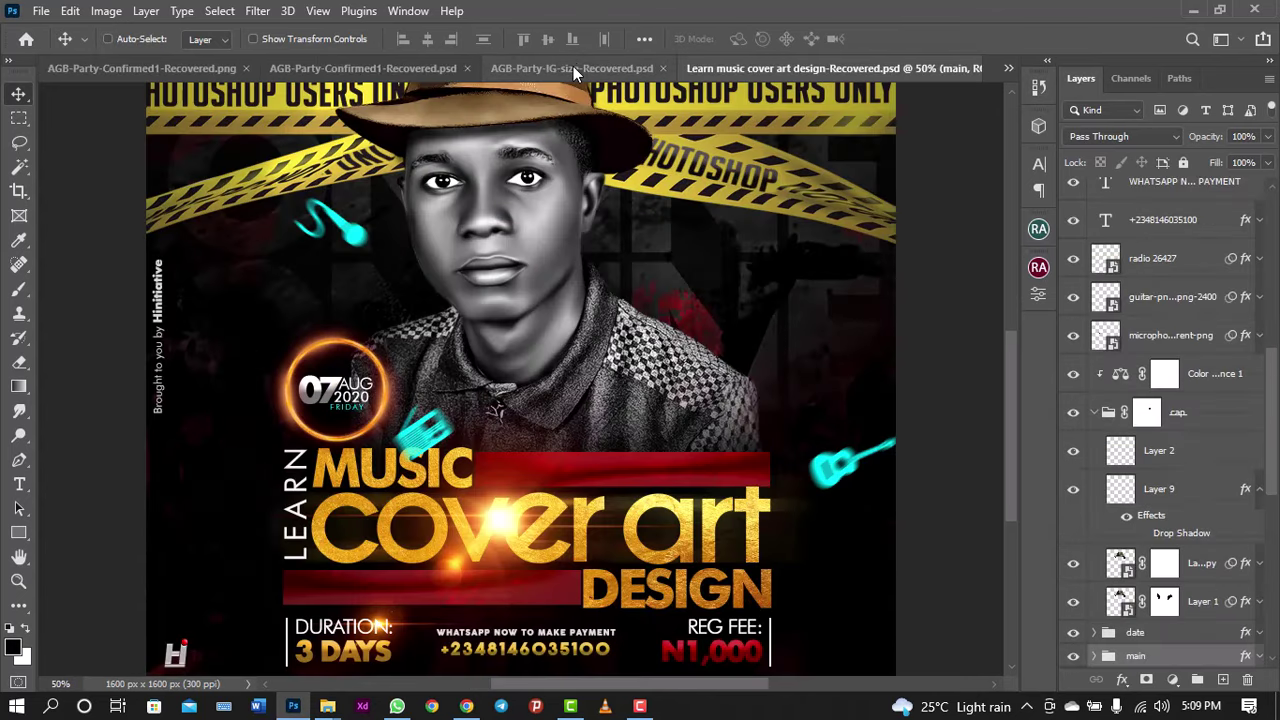
click(1005, 69)
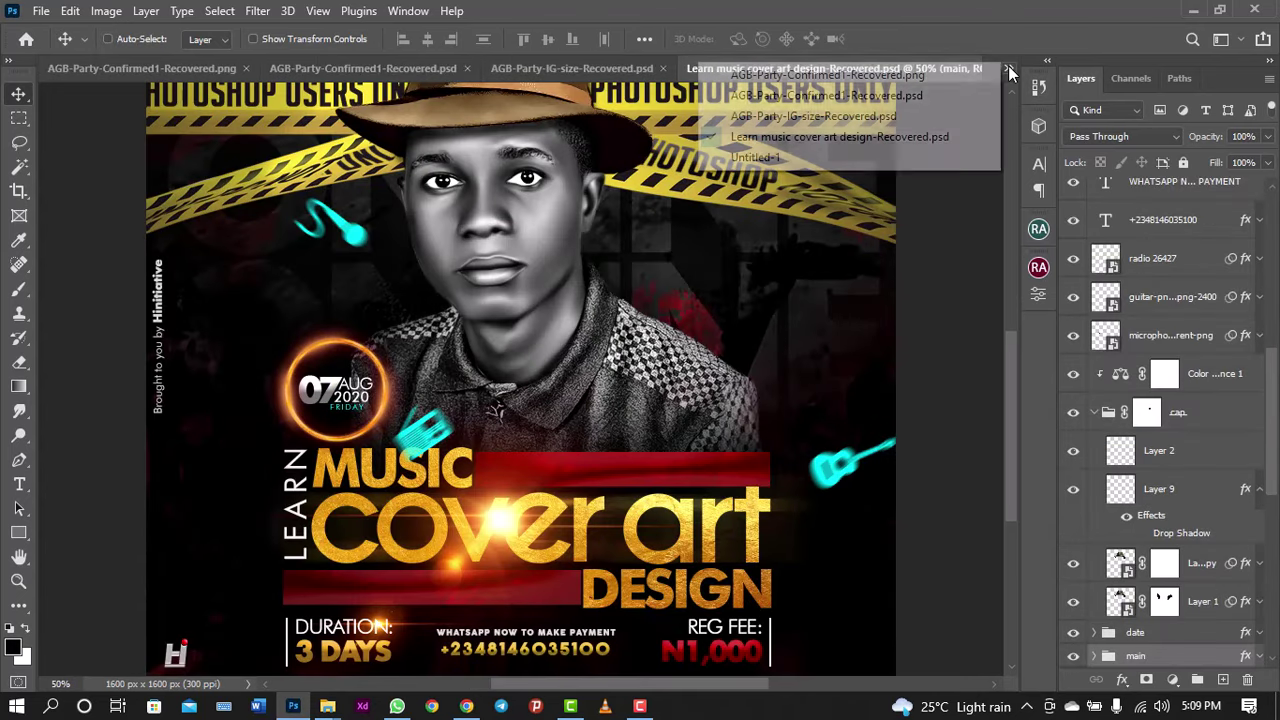
click(792, 156)
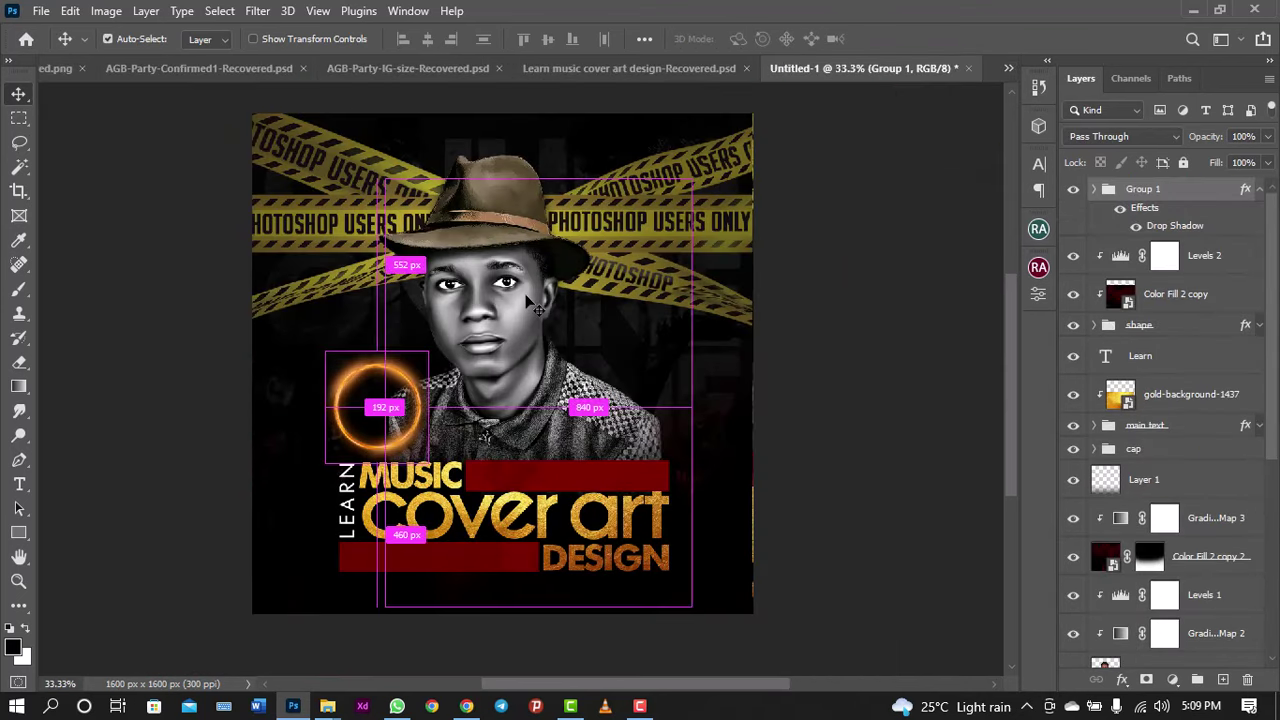
Step: Check the ring's placement in Free Transform zoomed in, commit, and zoom back out
key(ctrl+t)
key(ctrl+plus)
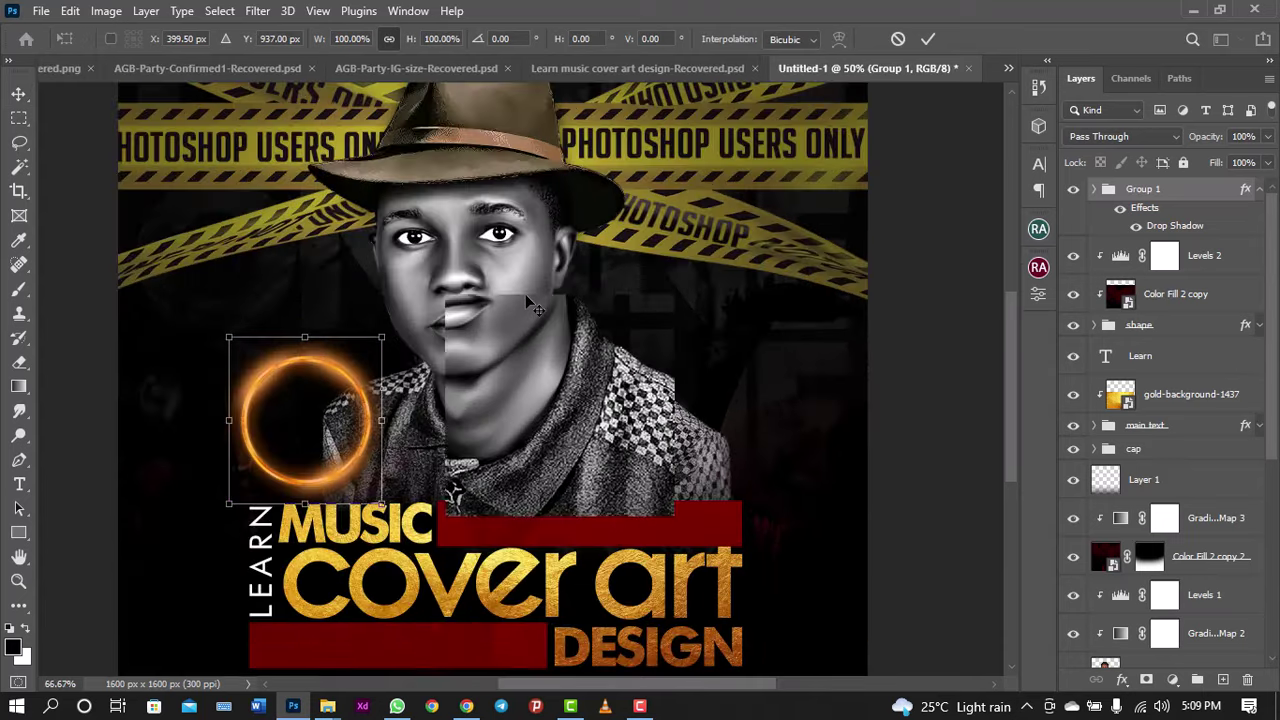
key(ctrl+plus)
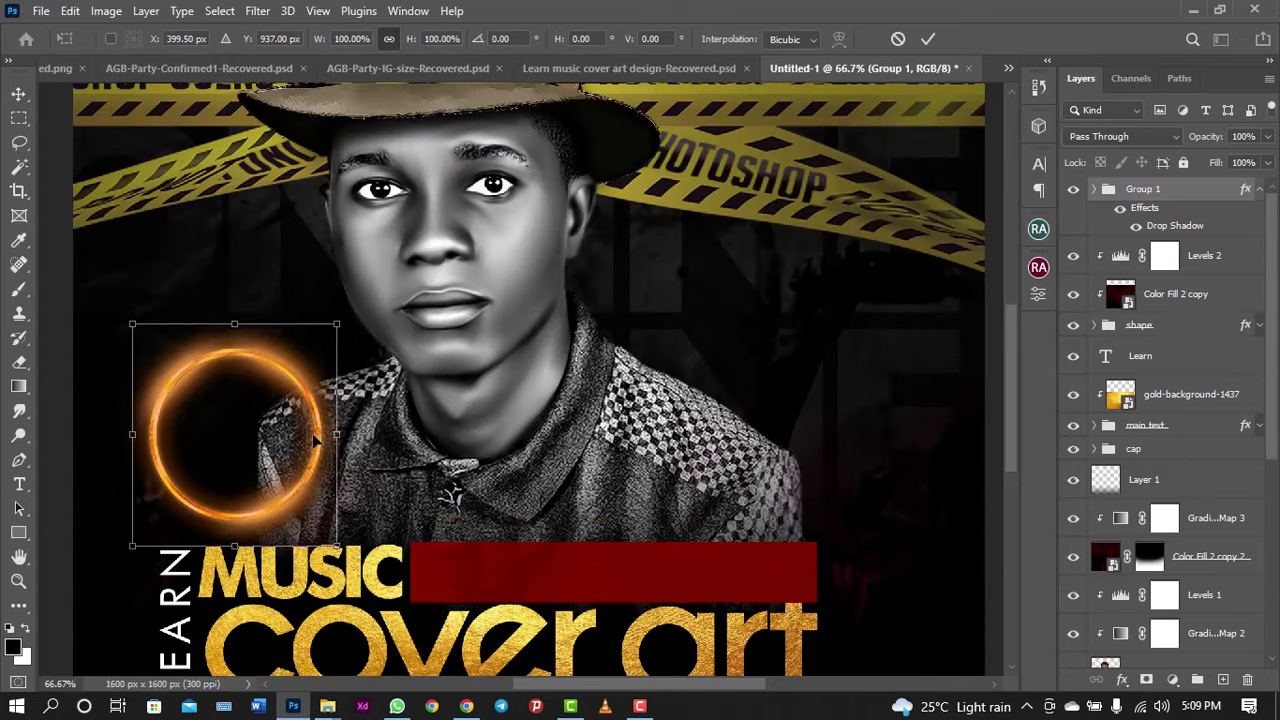
key(Return)
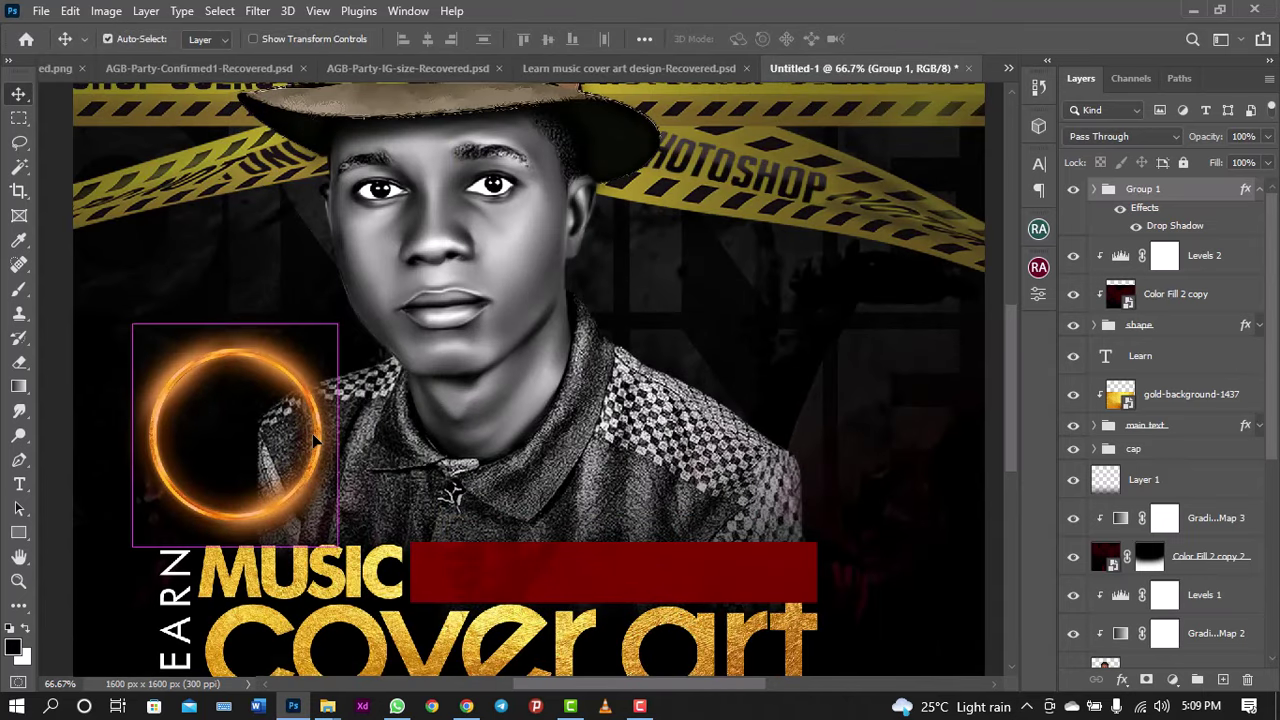
key(ctrl+minus)
key(ctrl+minus)
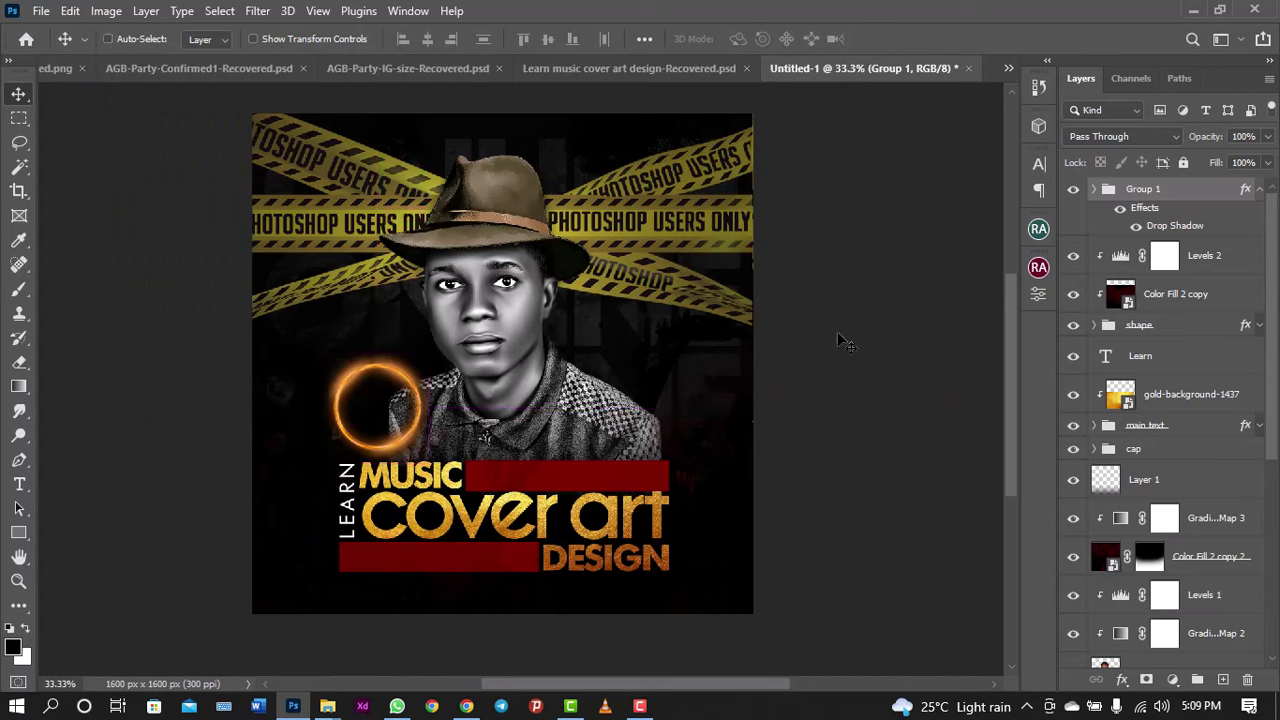
Step: Expand Group 1 to select golden grung circle, recheck the reference, then open the taskbar clock
click(1095, 190)
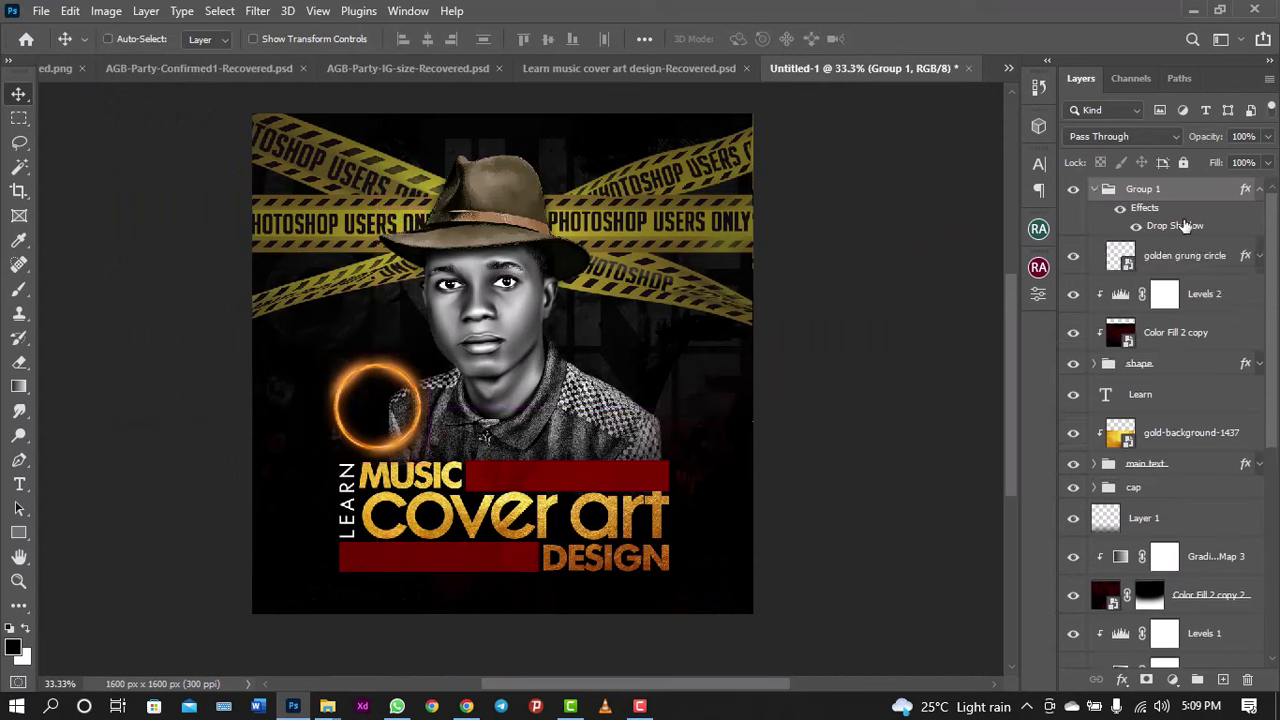
click(1181, 255)
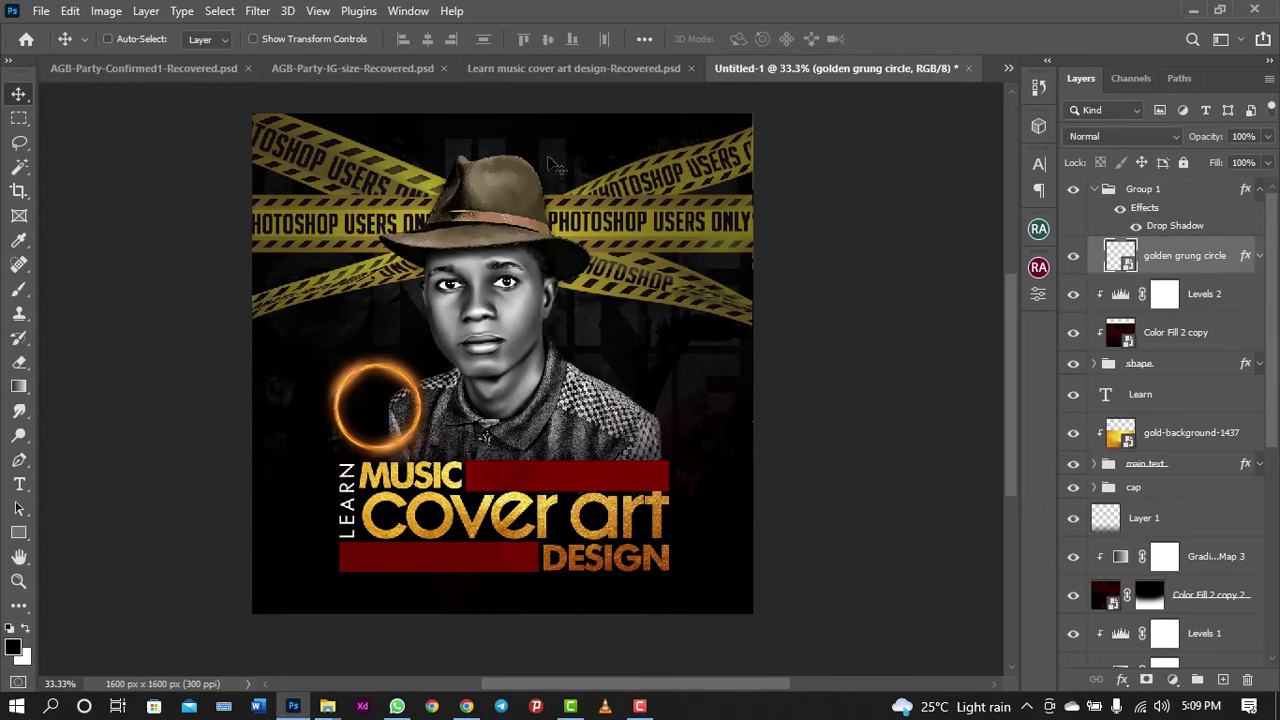
click(586, 63)
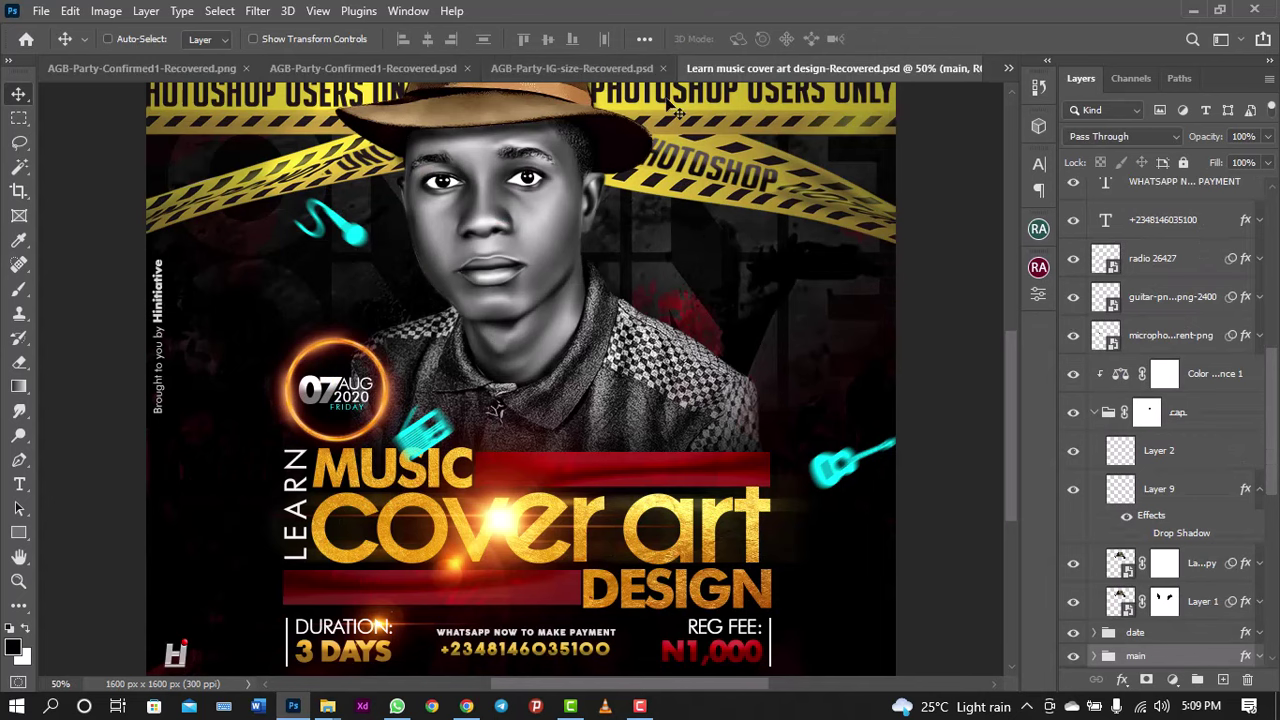
click(1008, 68)
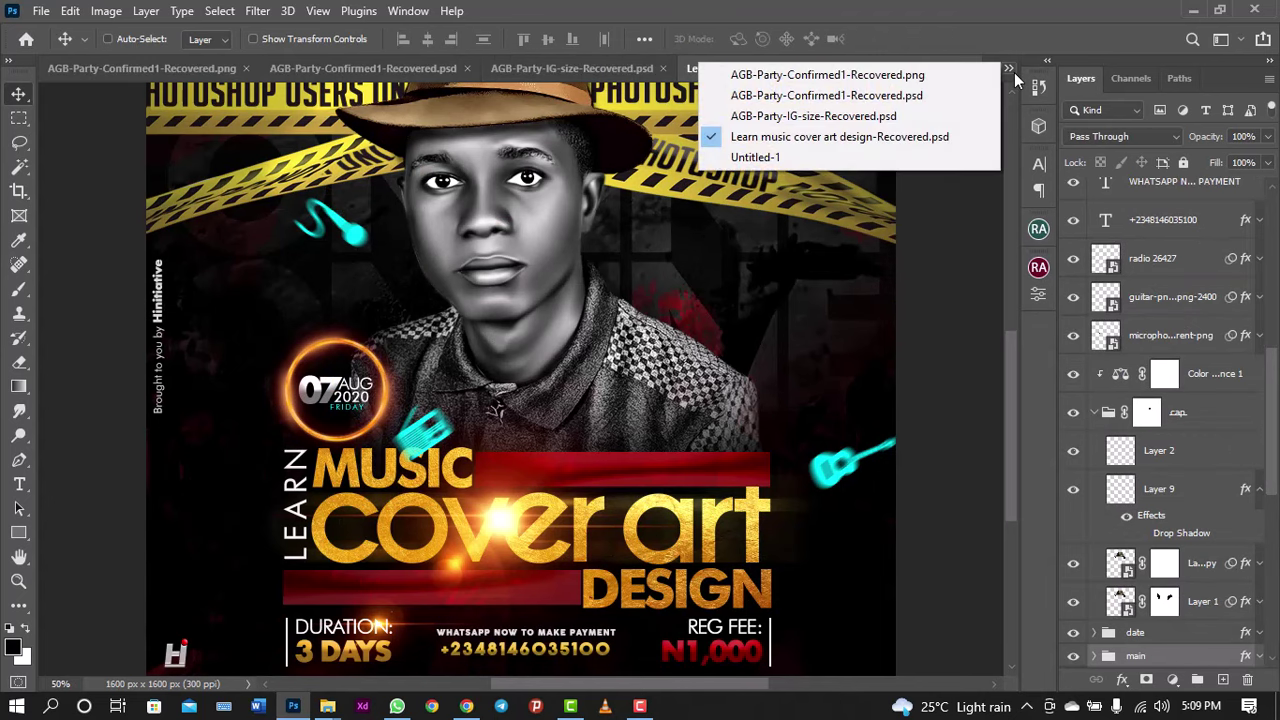
click(865, 156)
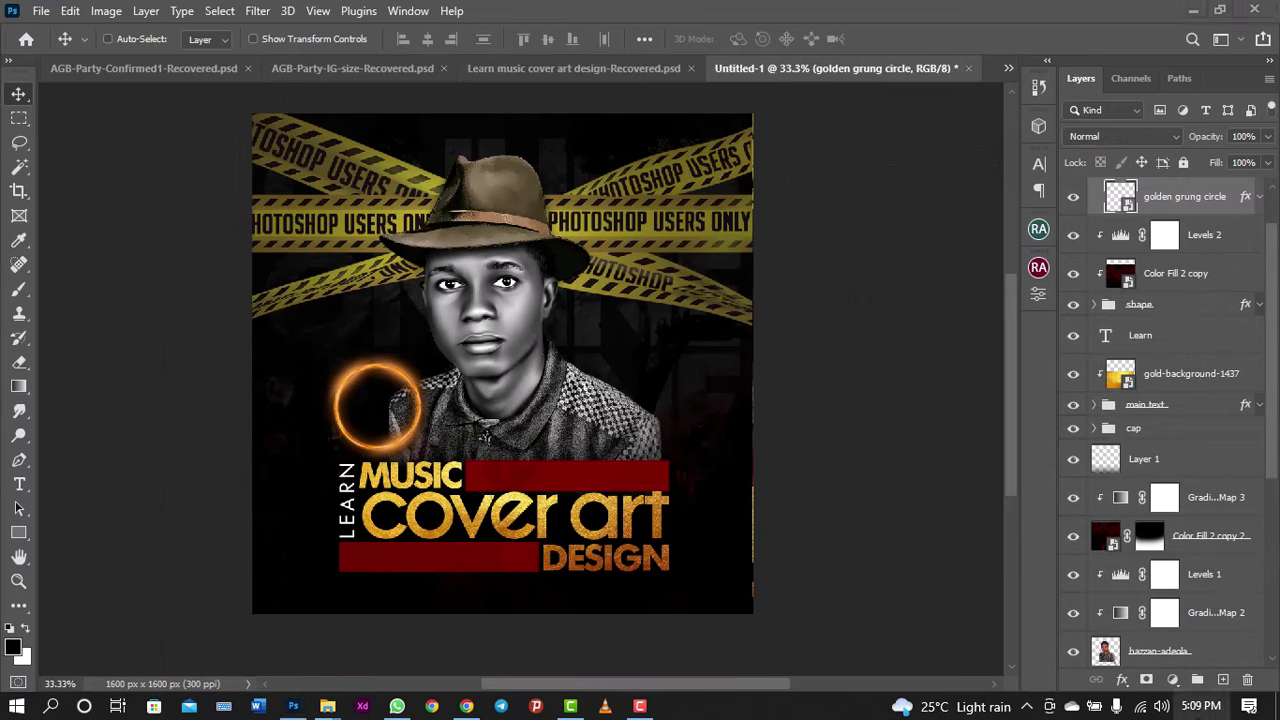
click(1201, 705)
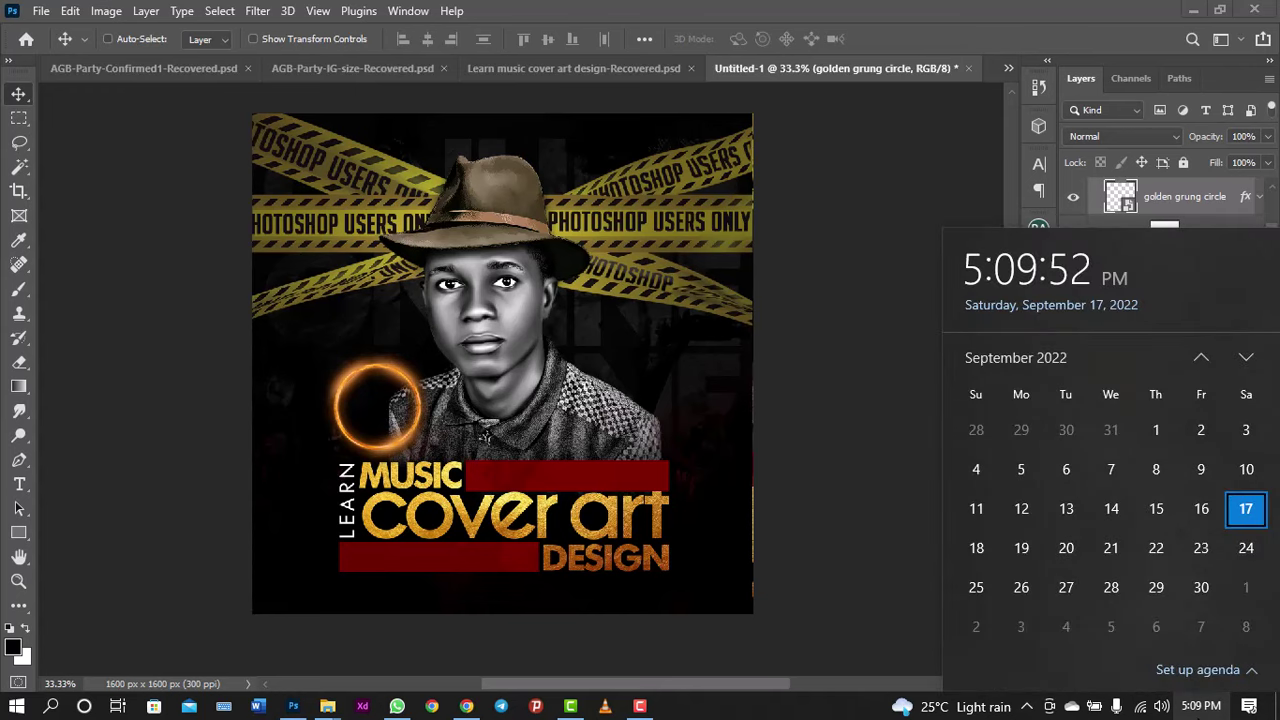
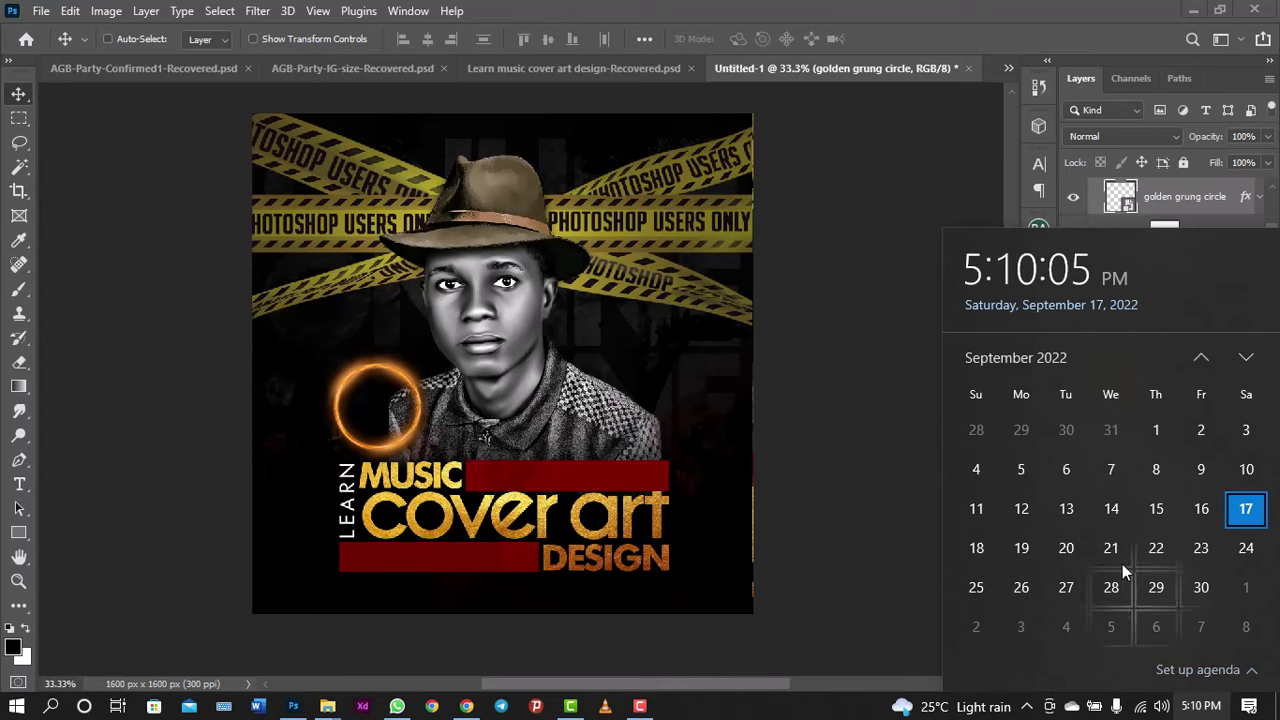
Step: Add a new text layer reading '26' near the bottom of the canvas
click(962, 8)
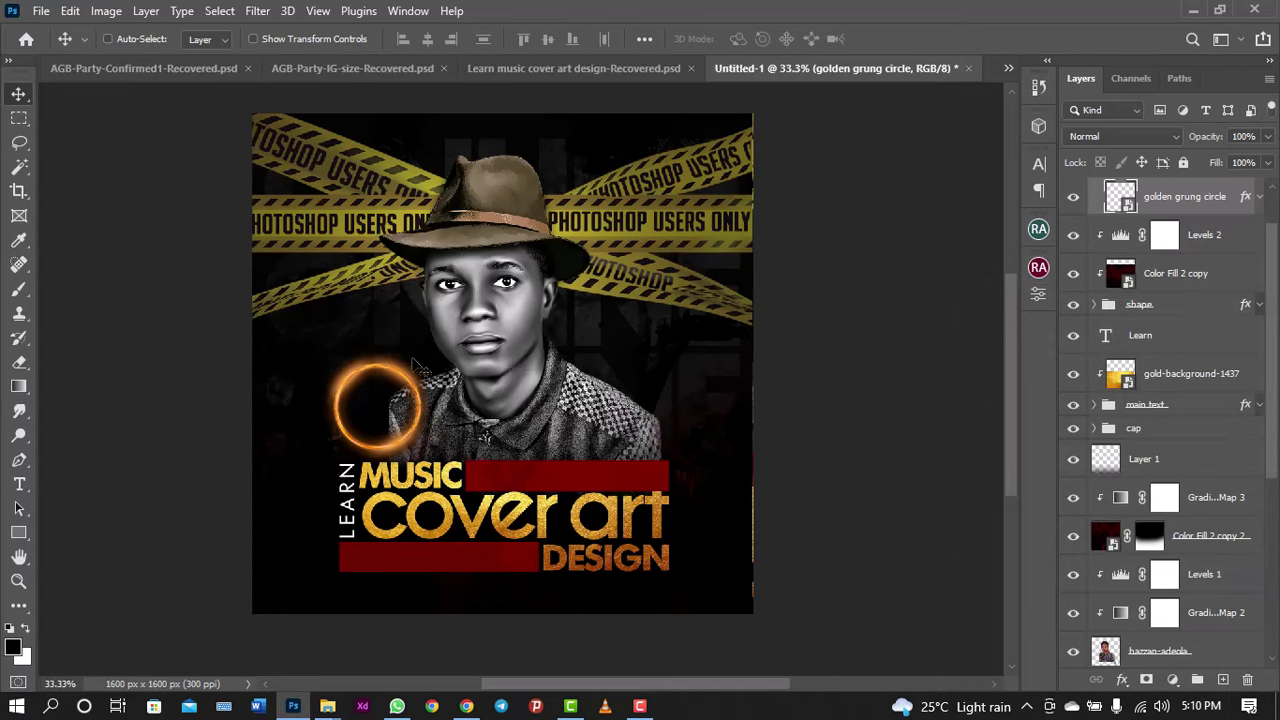
click(20, 485)
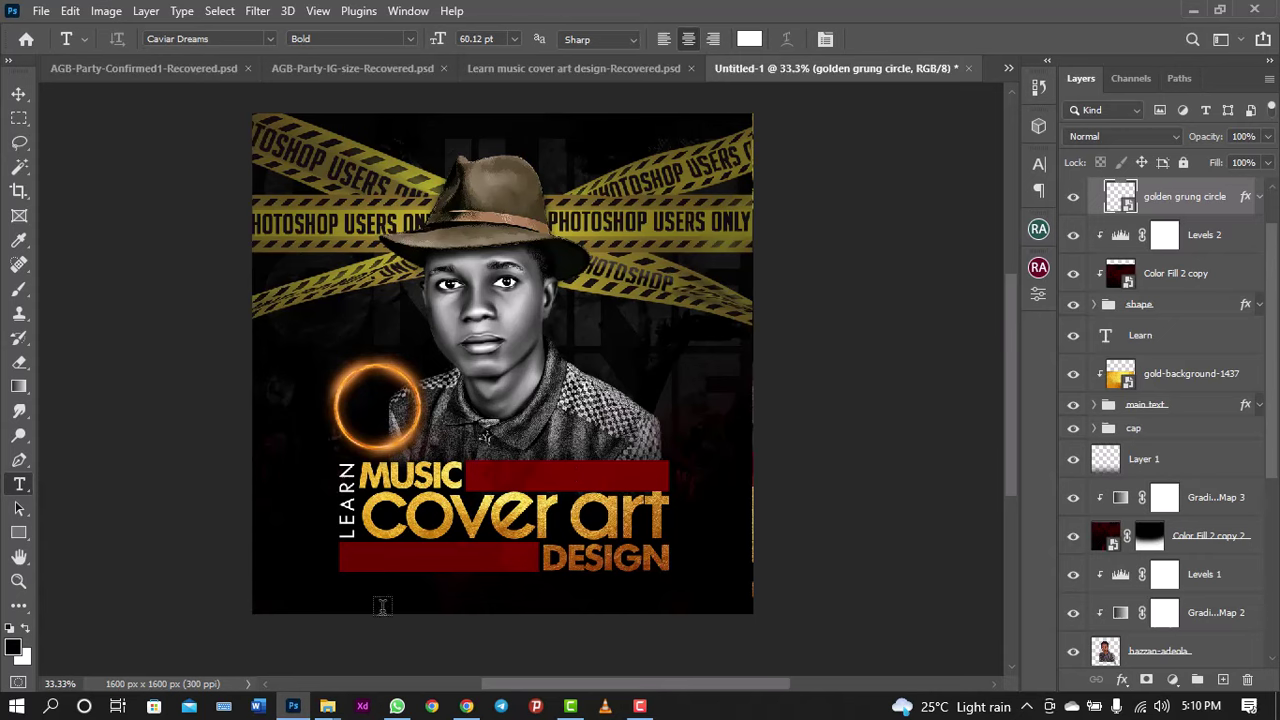
click(388, 594)
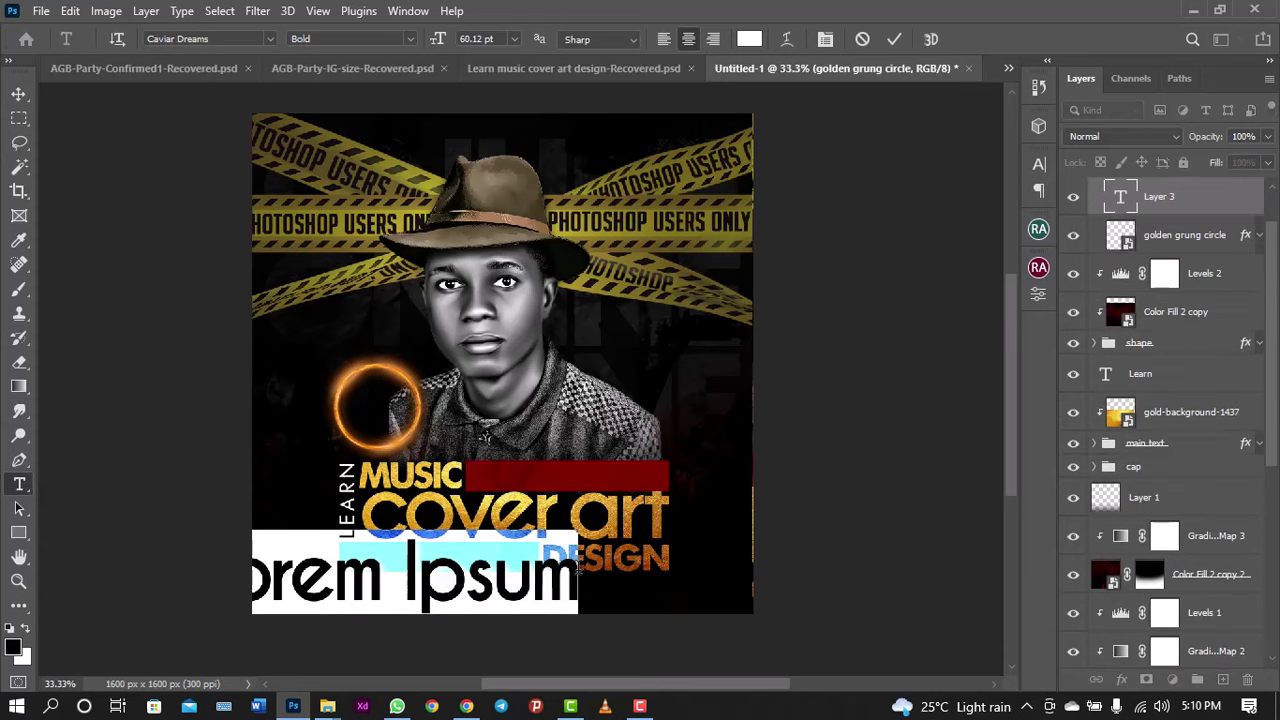
text(26)
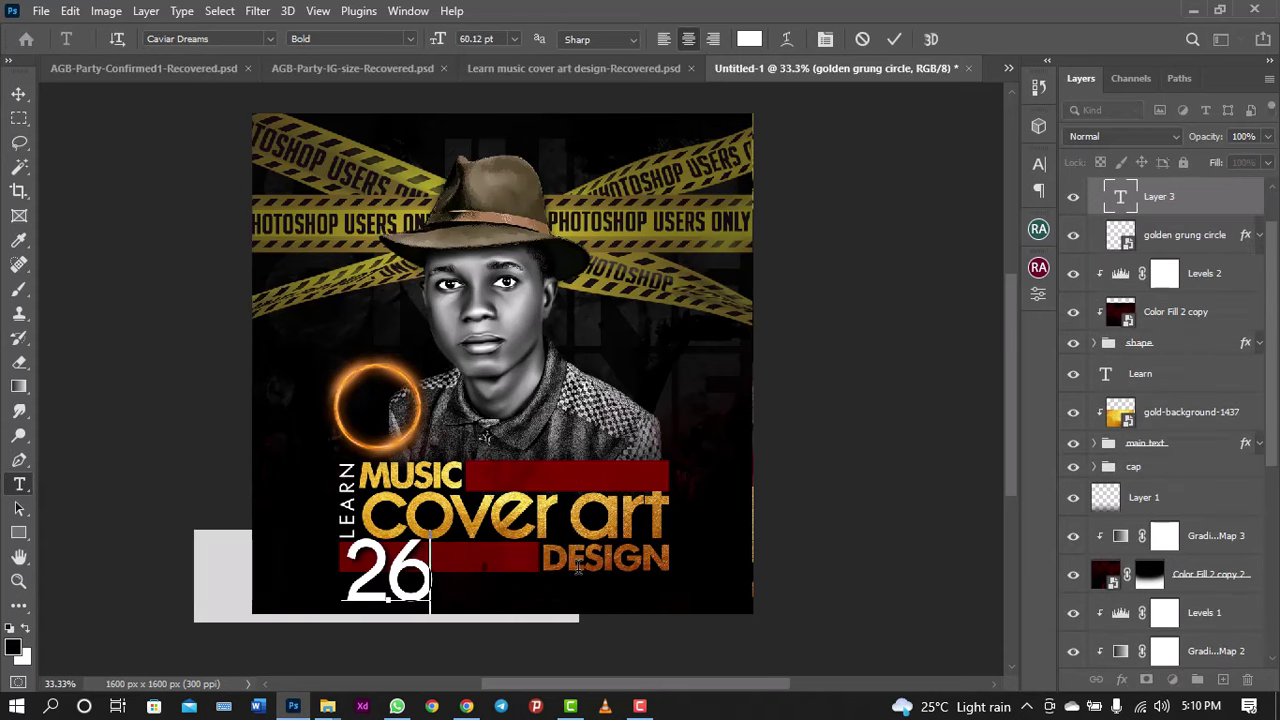
click(899, 38)
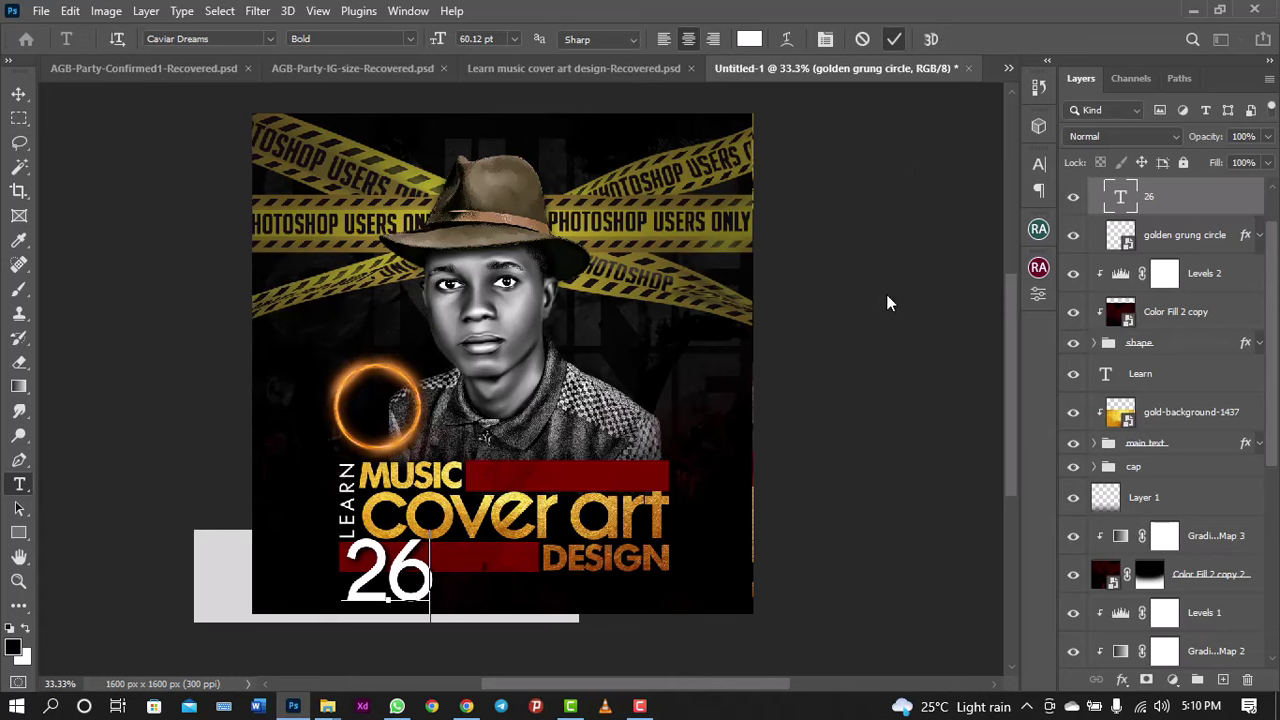
Step: Move the 26 onto the golden circle and scale it down to about 60%
scroll(1150, 249, up, 2)
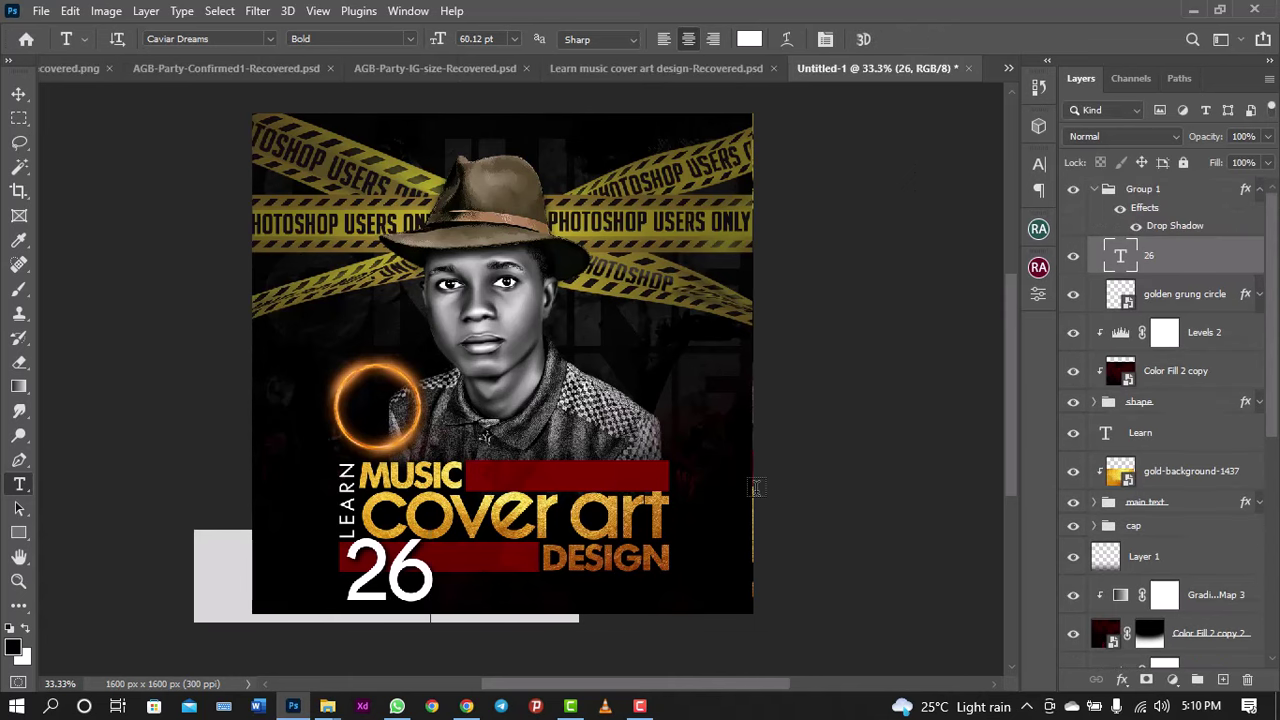
key(ctrl+minus)
key(ctrl+plus)
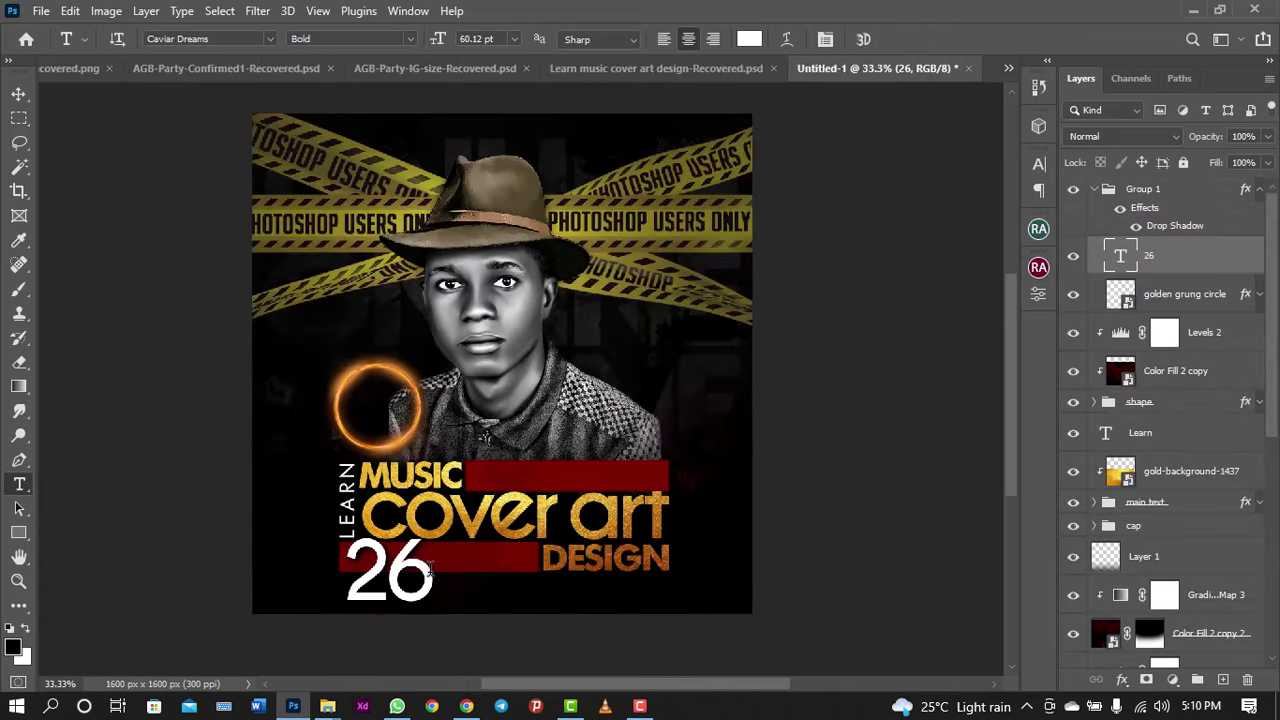
key(v)
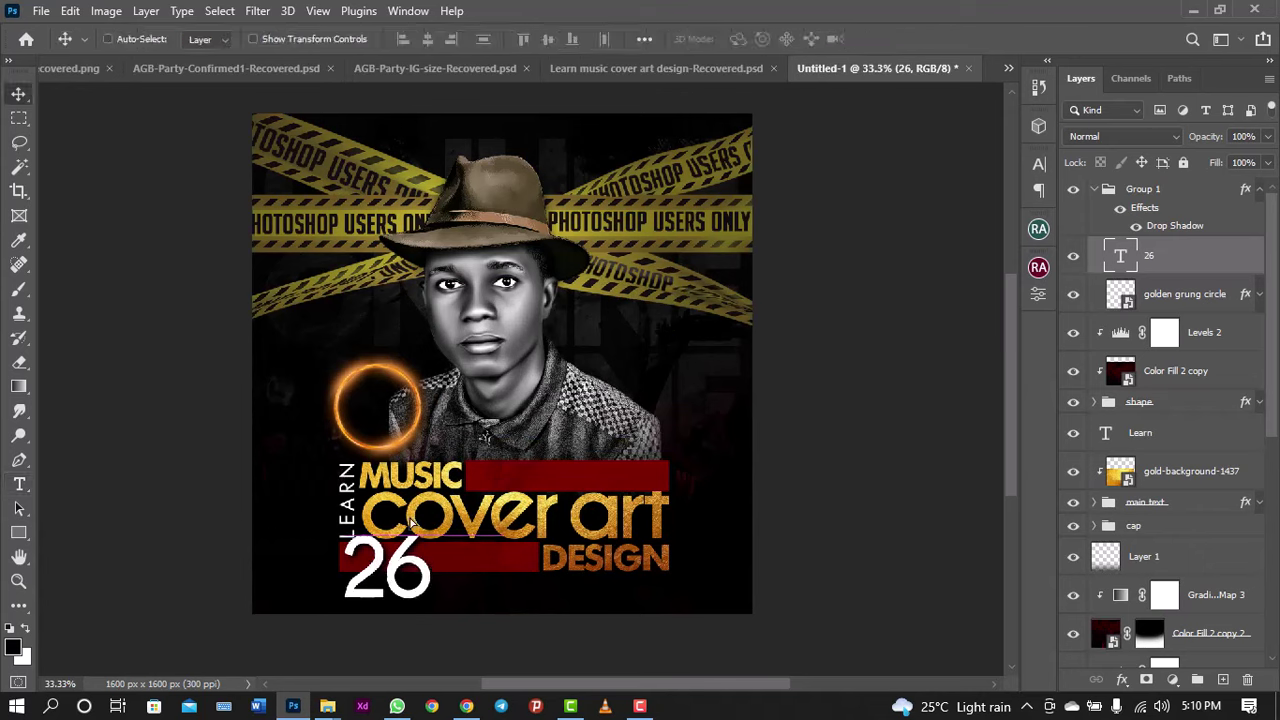
mouse_move(445, 592)
mouse_down()
mouse_move(407, 480)
mouse_move(430, 432)
mouse_up()
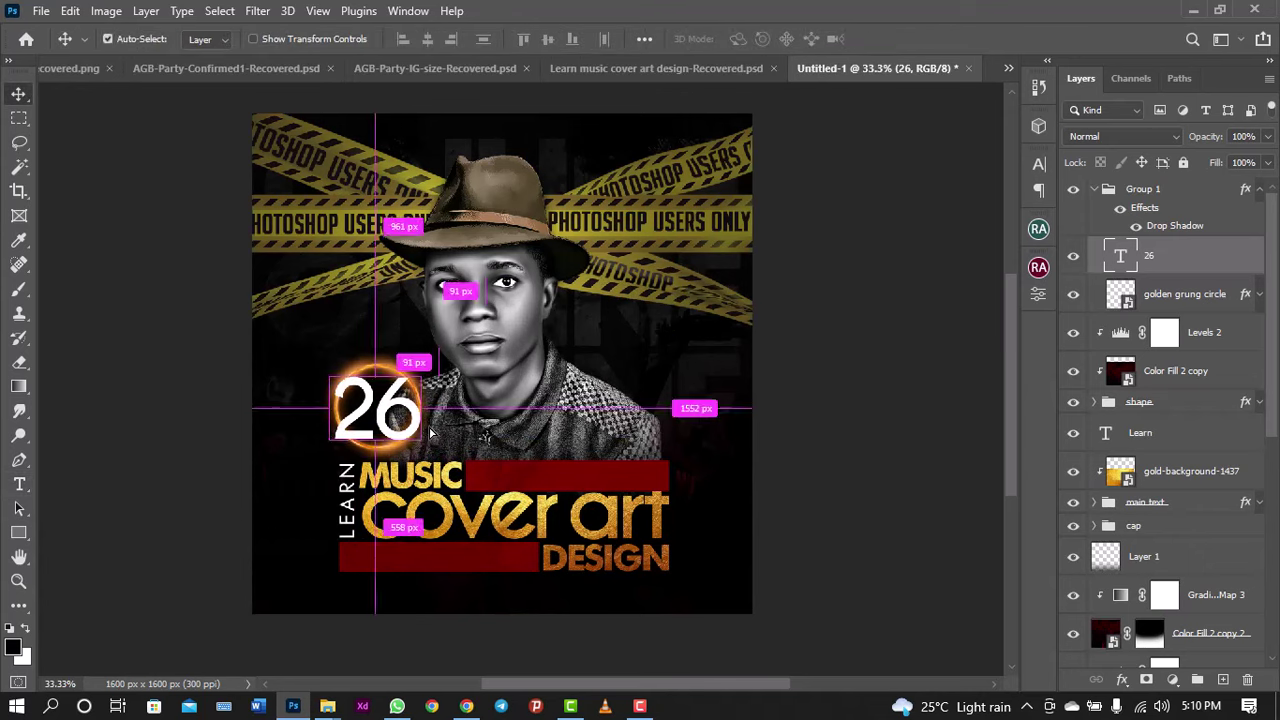
key(ctrl+t)
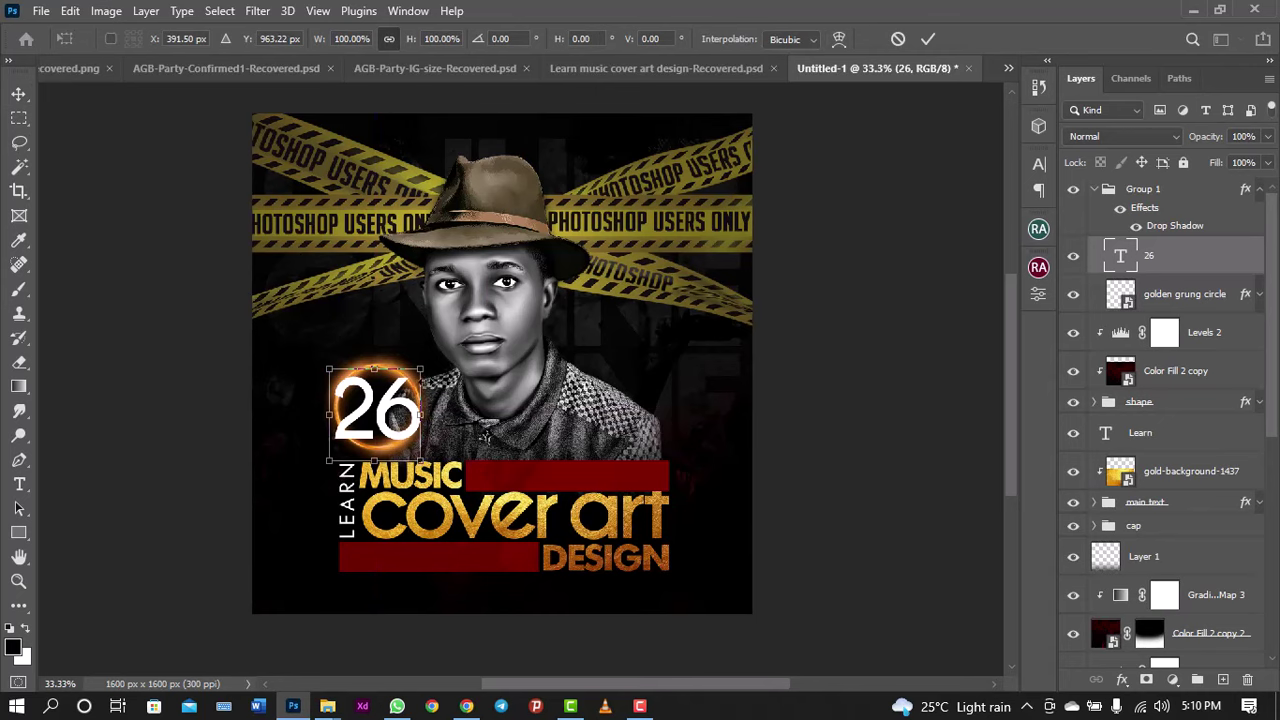
drag(422, 369, 386, 406)
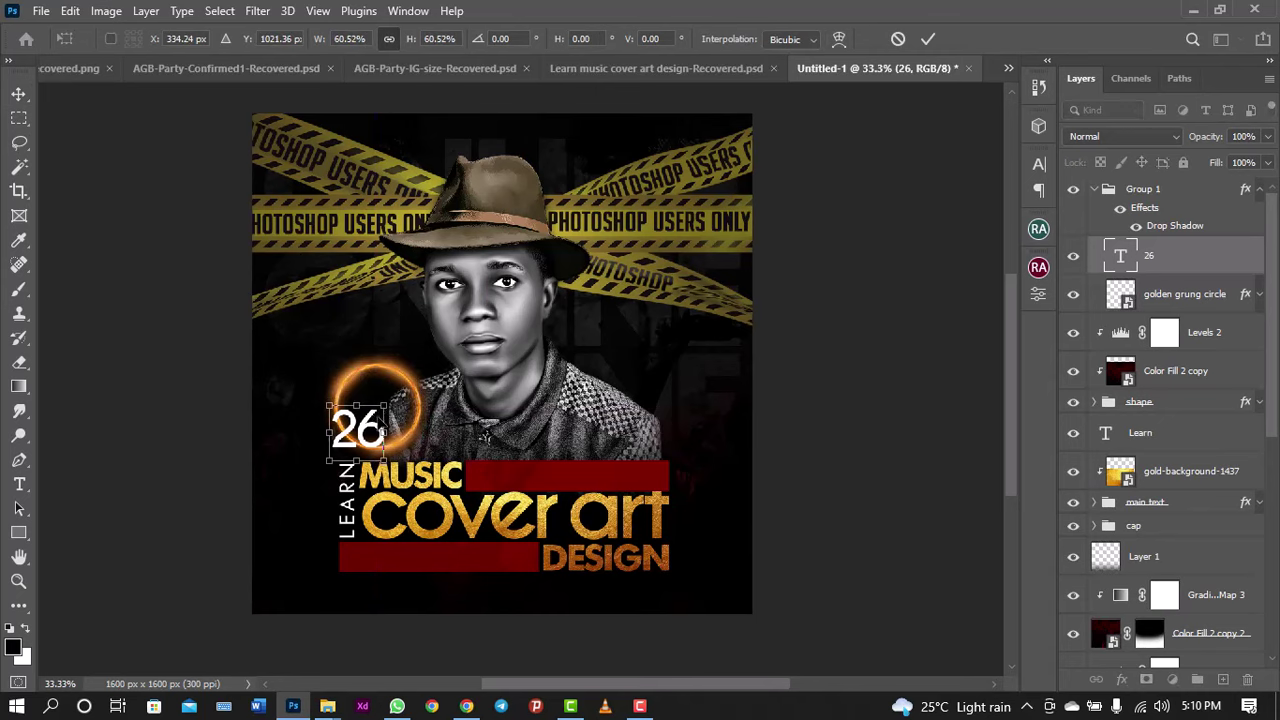
key(Return)
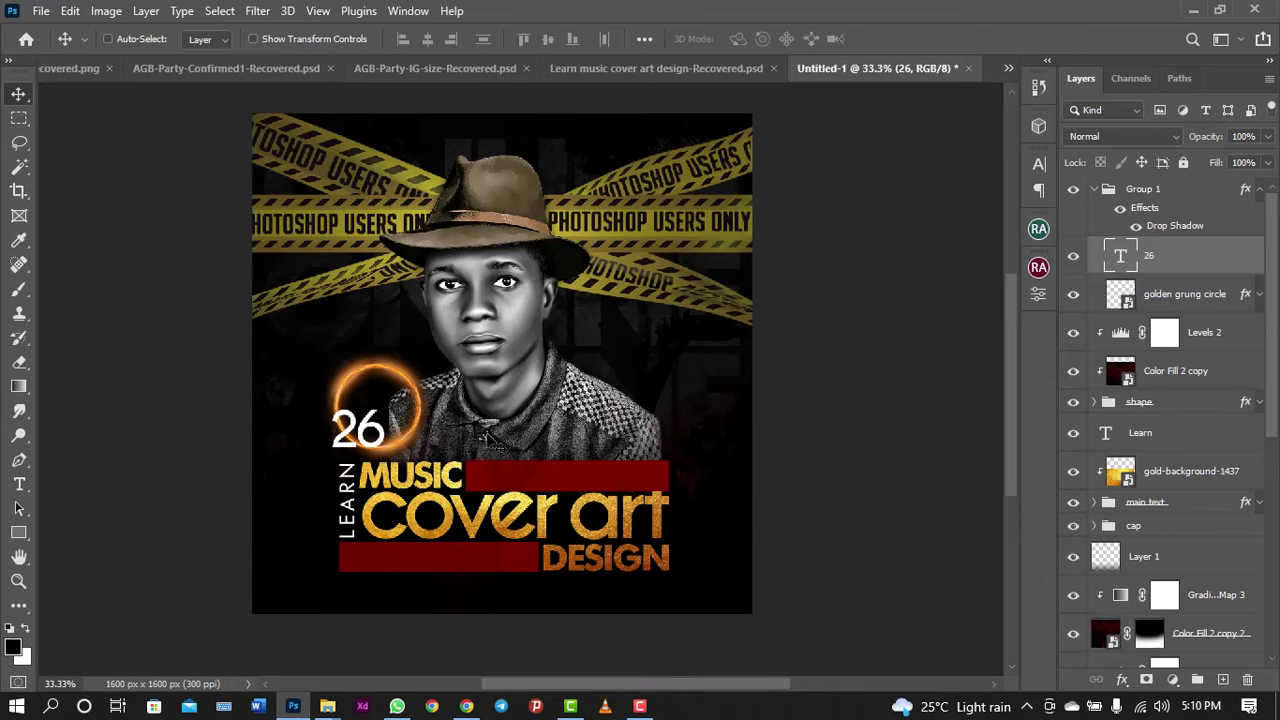
Step: Set the 26 to Futura Bold with -120 letter tracking
click(1039, 163)
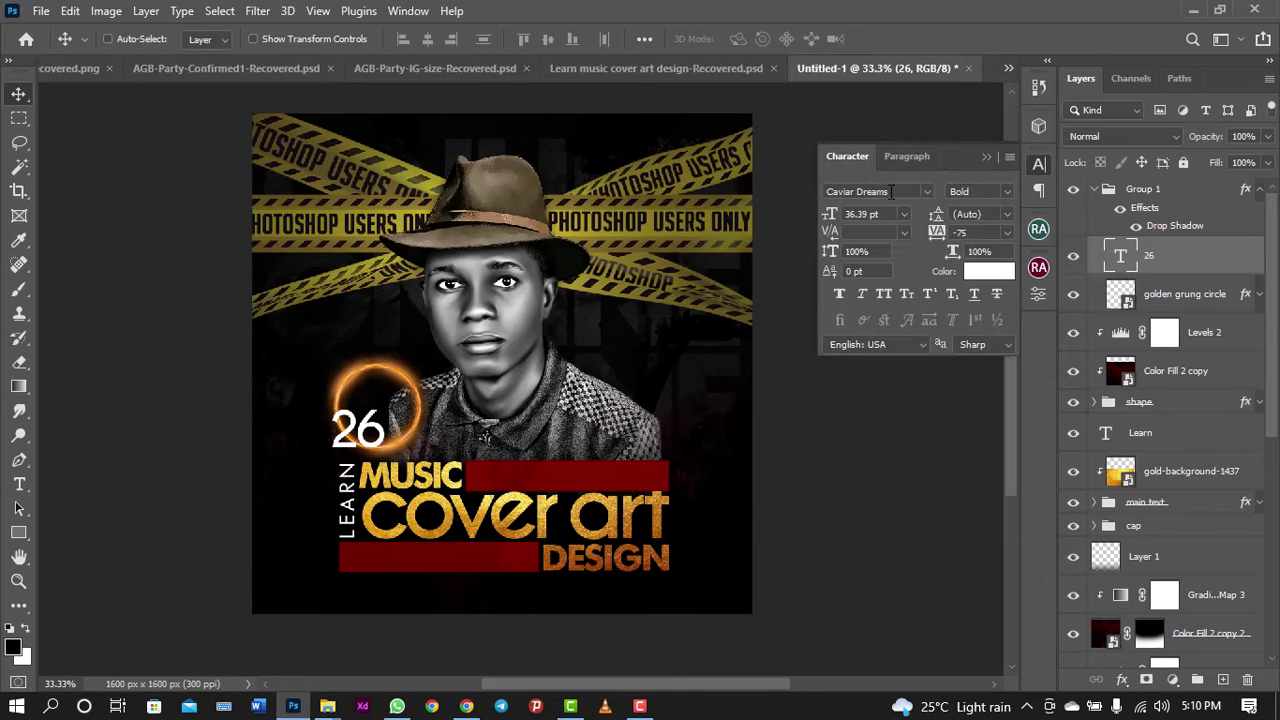
click(890, 192)
text(ut)
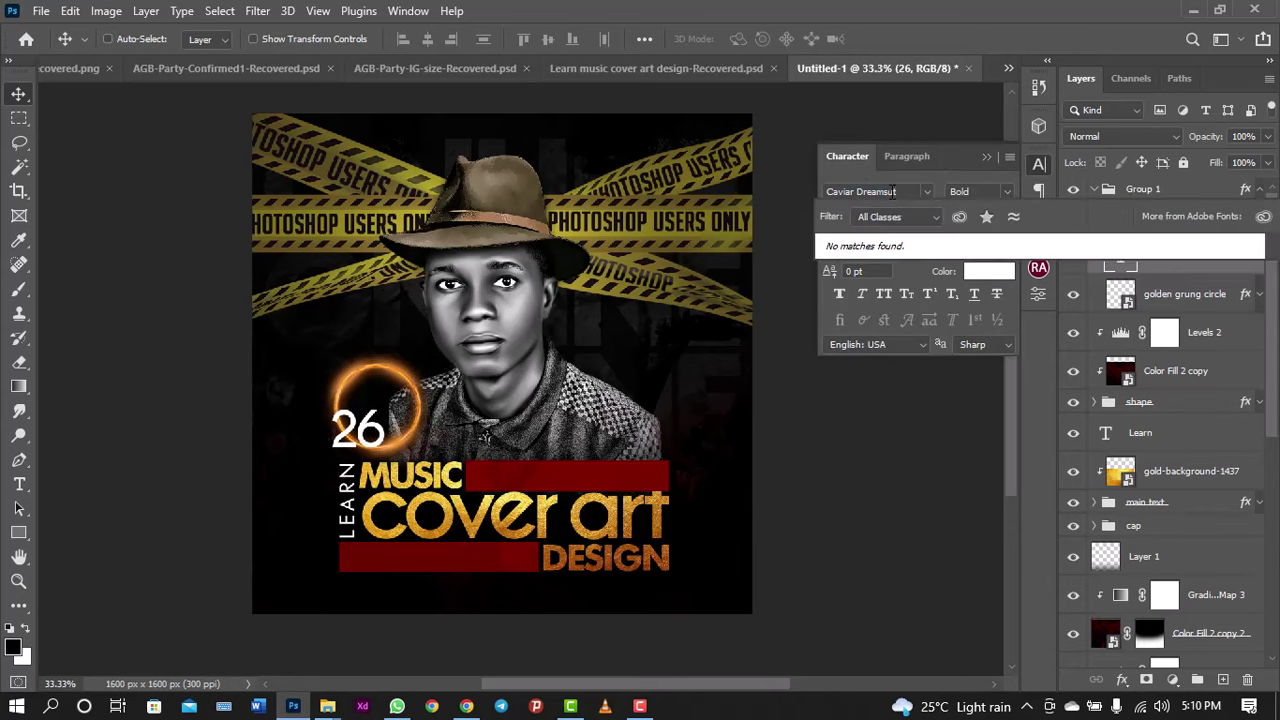
key(BackSpace)
key(BackSpace)
key(BackSpace)
key(BackSpace)
key(BackSpace)
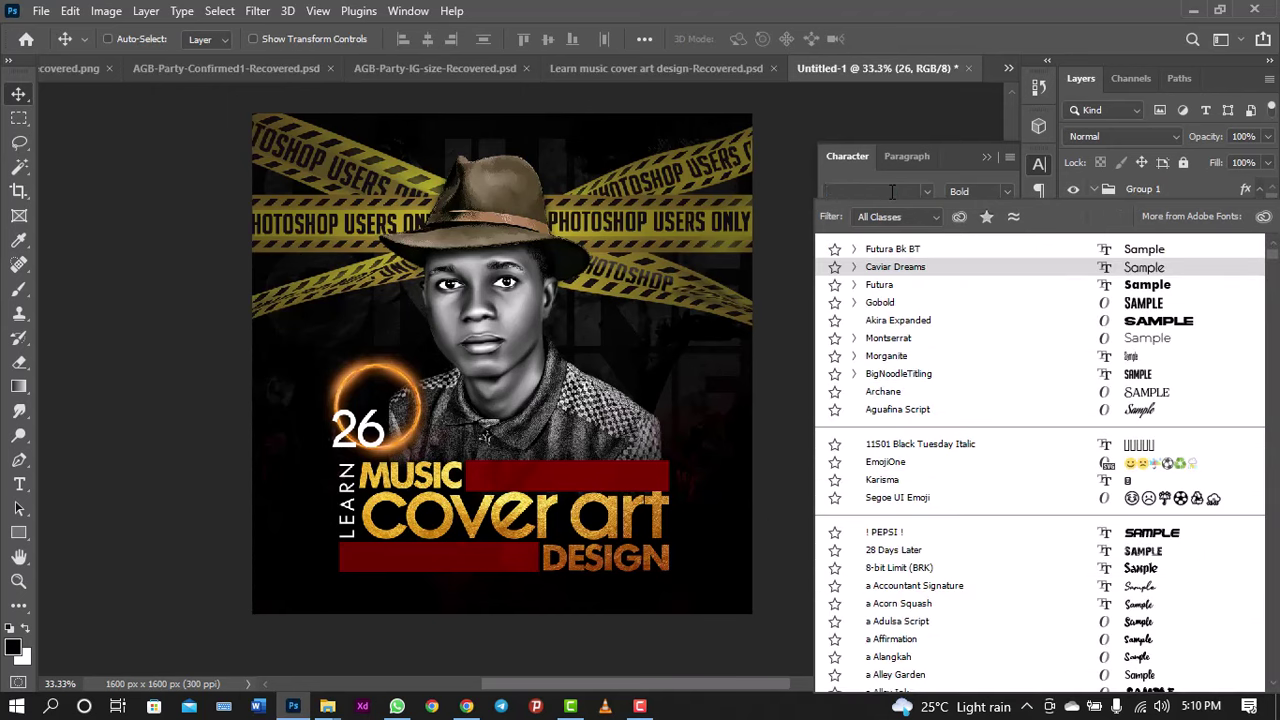
text(fut)
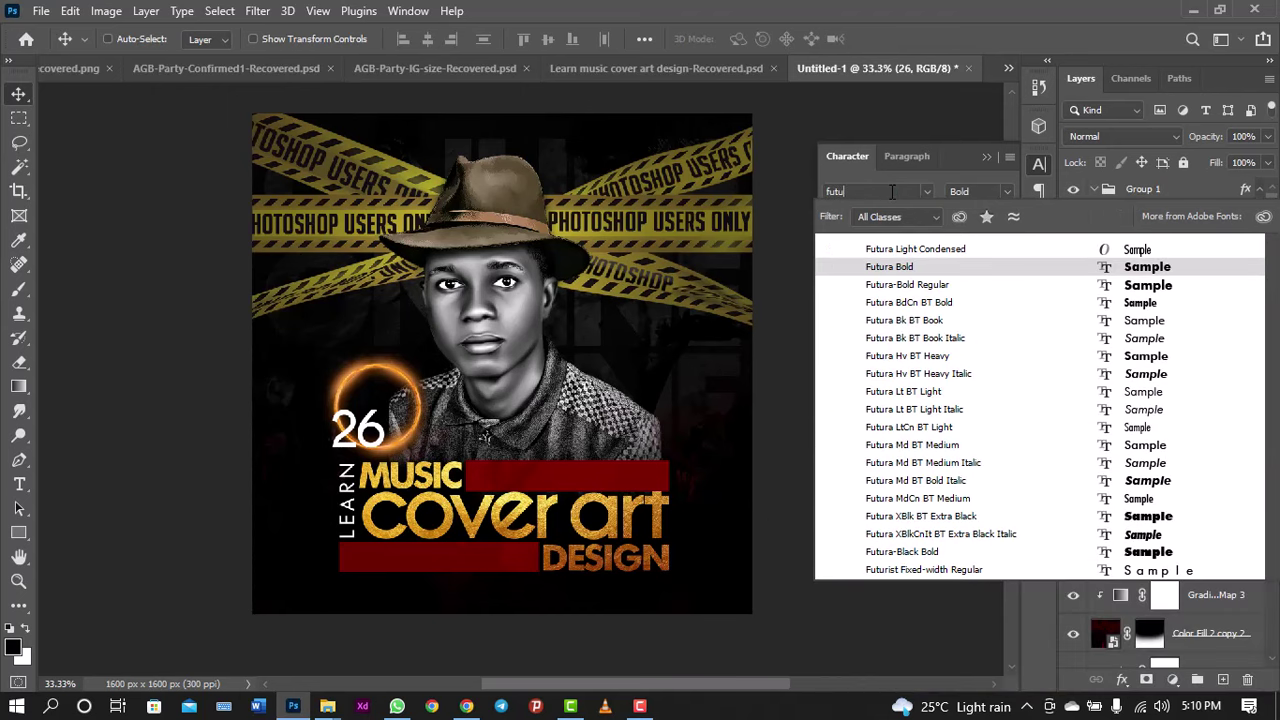
click(940, 268)
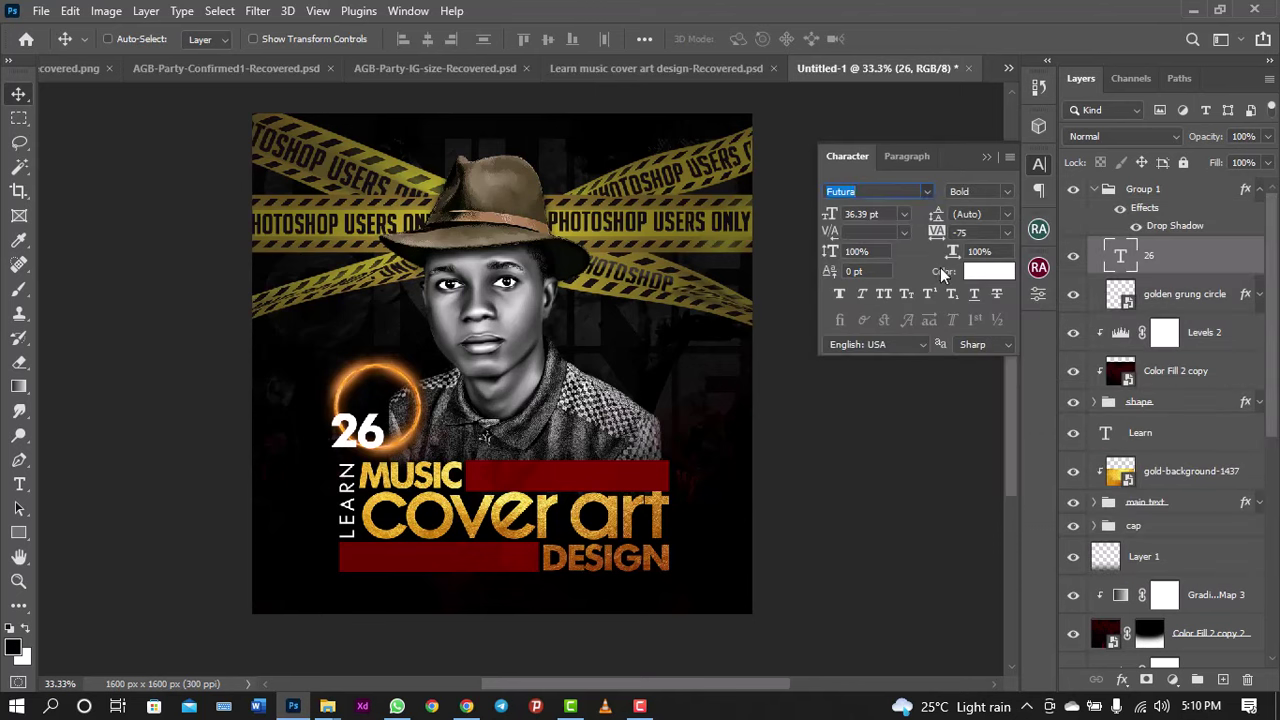
click(1008, 232)
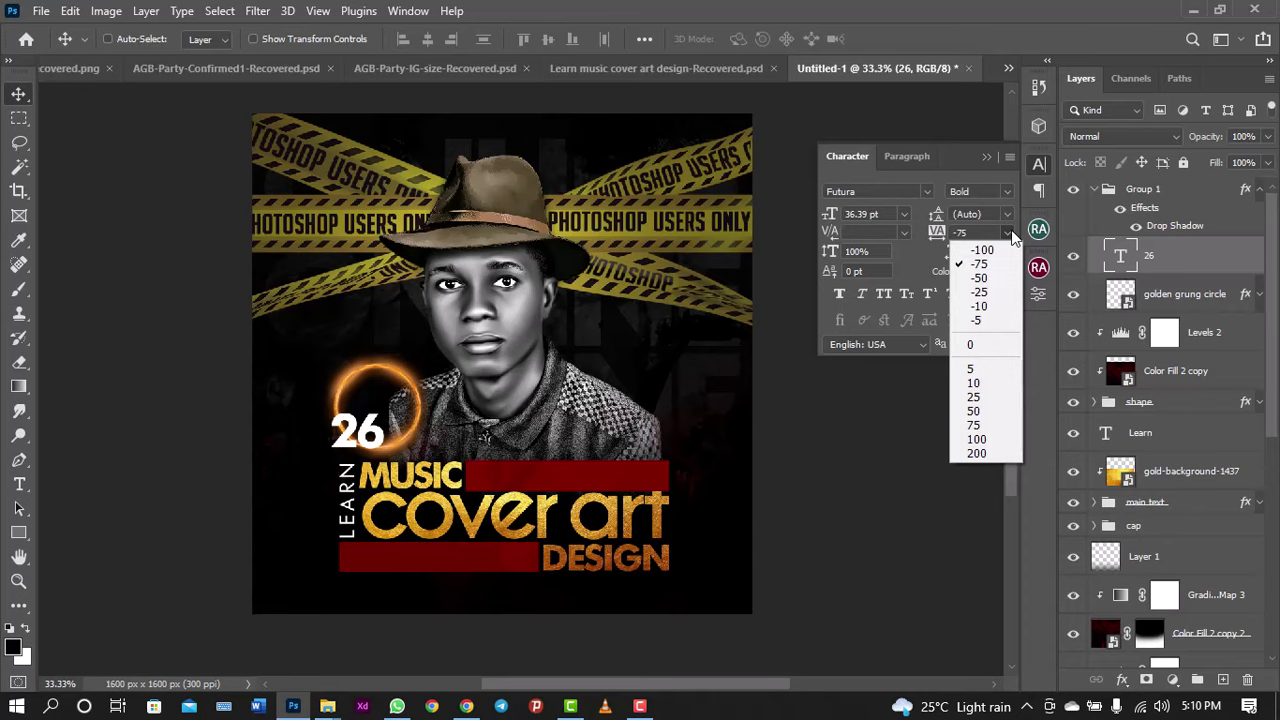
click(990, 250)
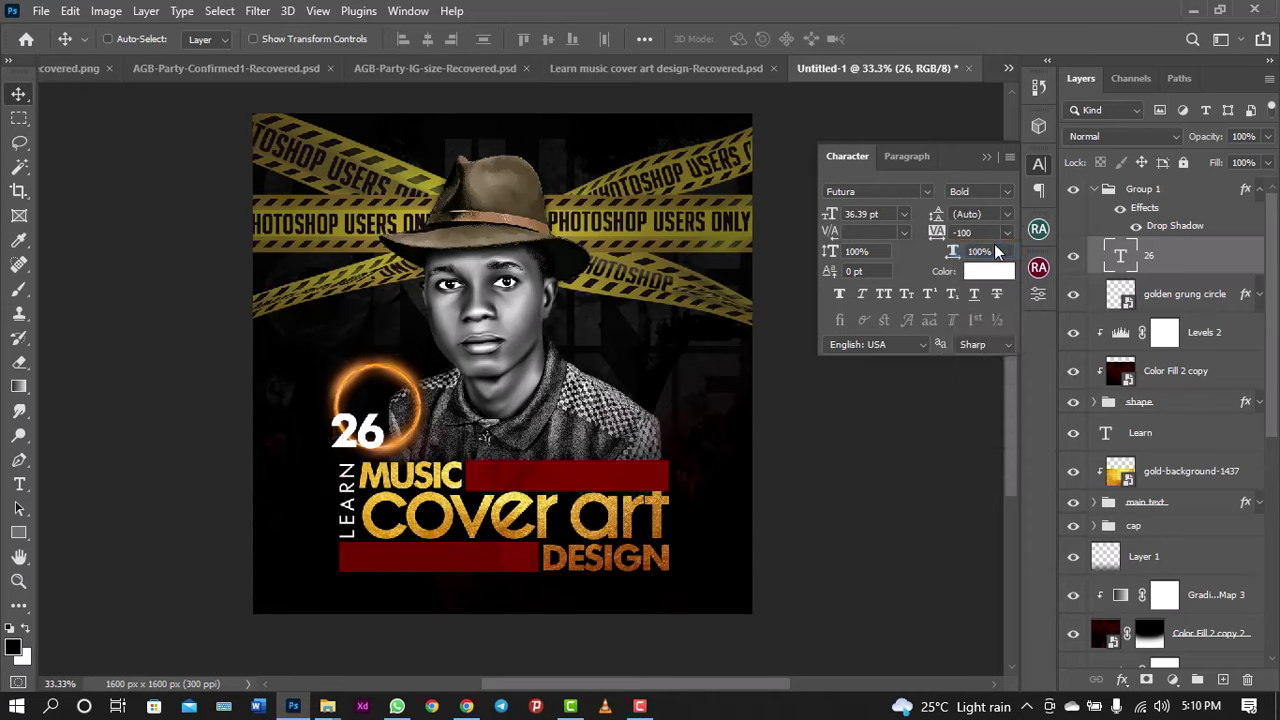
drag(944, 233, 937, 233)
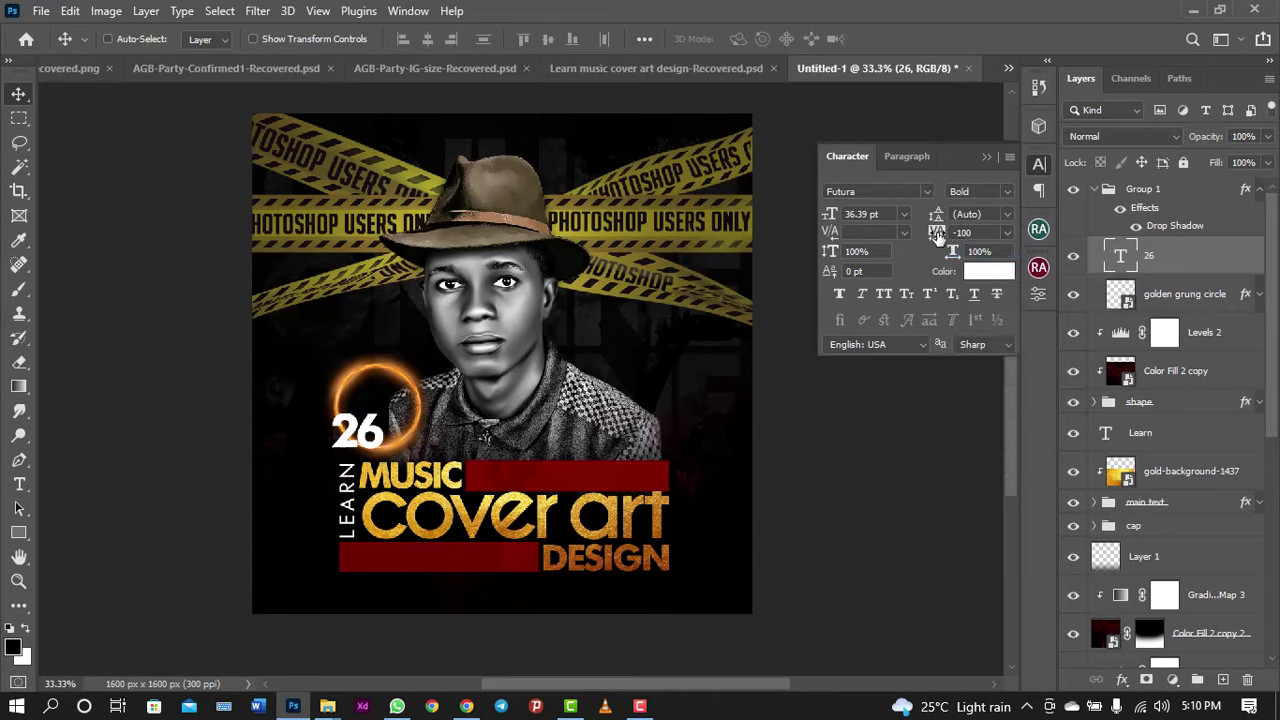
click(1039, 166)
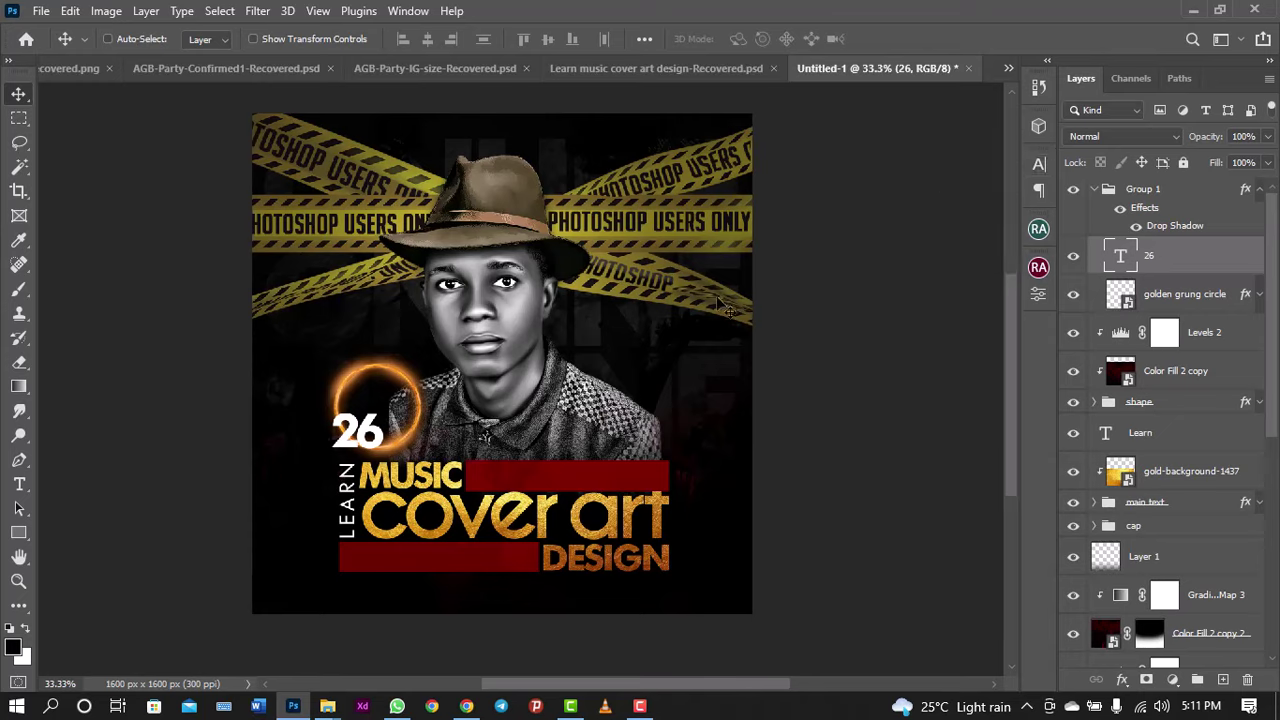
Step: Set the 26 to 17 pt and centre it inside the golden circle
click(1041, 170)
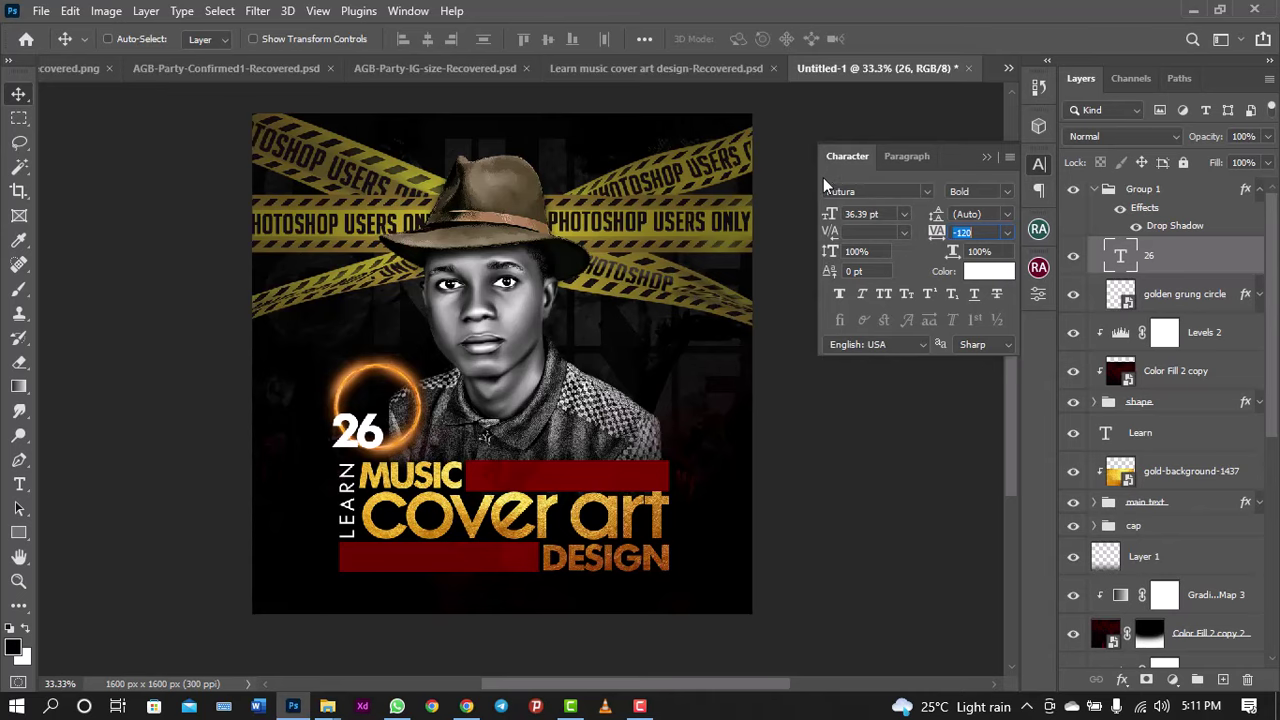
click(866, 212)
text(17)
click(1038, 165)
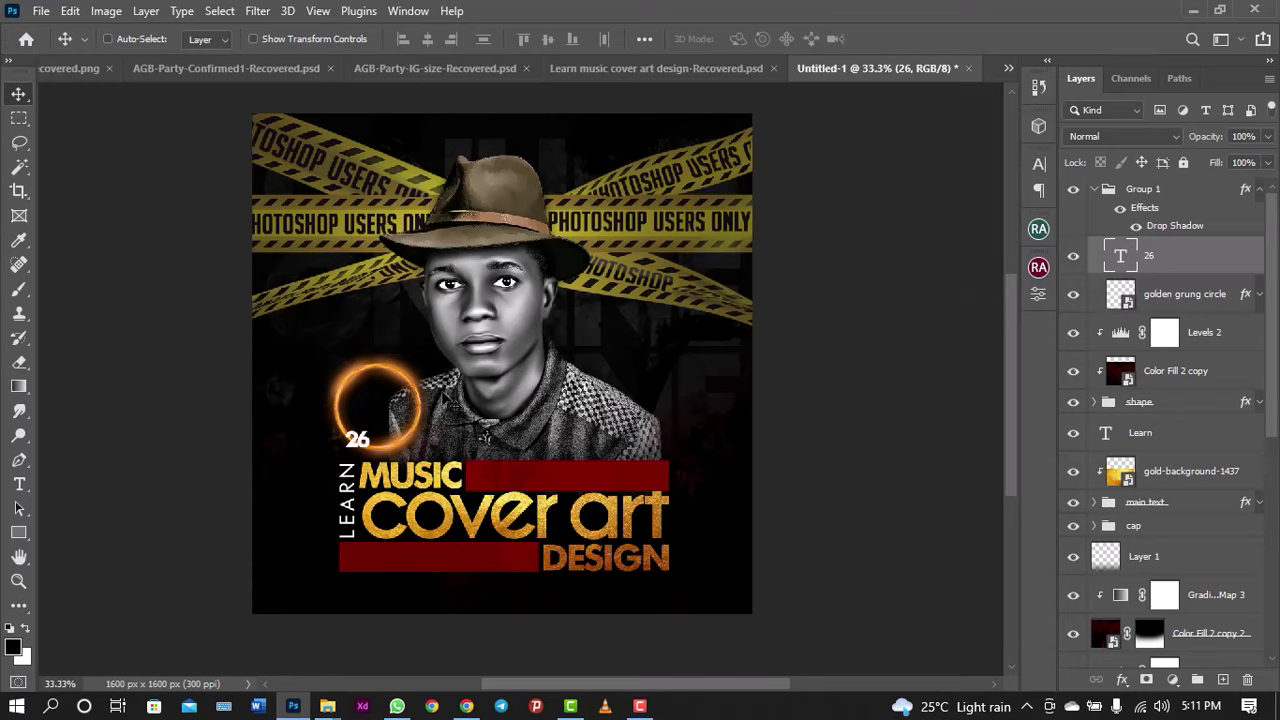
drag(404, 456, 407, 425)
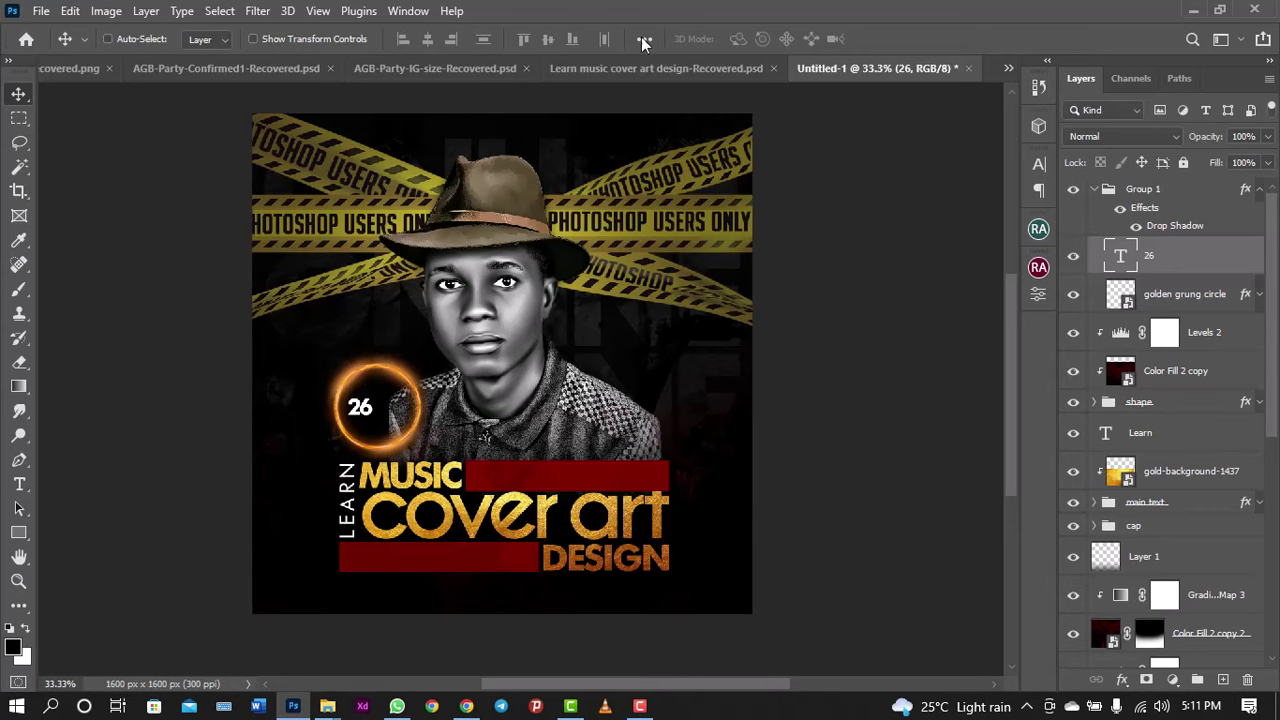
Step: Inspect the 07 date text's character settings in the reference flyer PSD
click(640, 69)
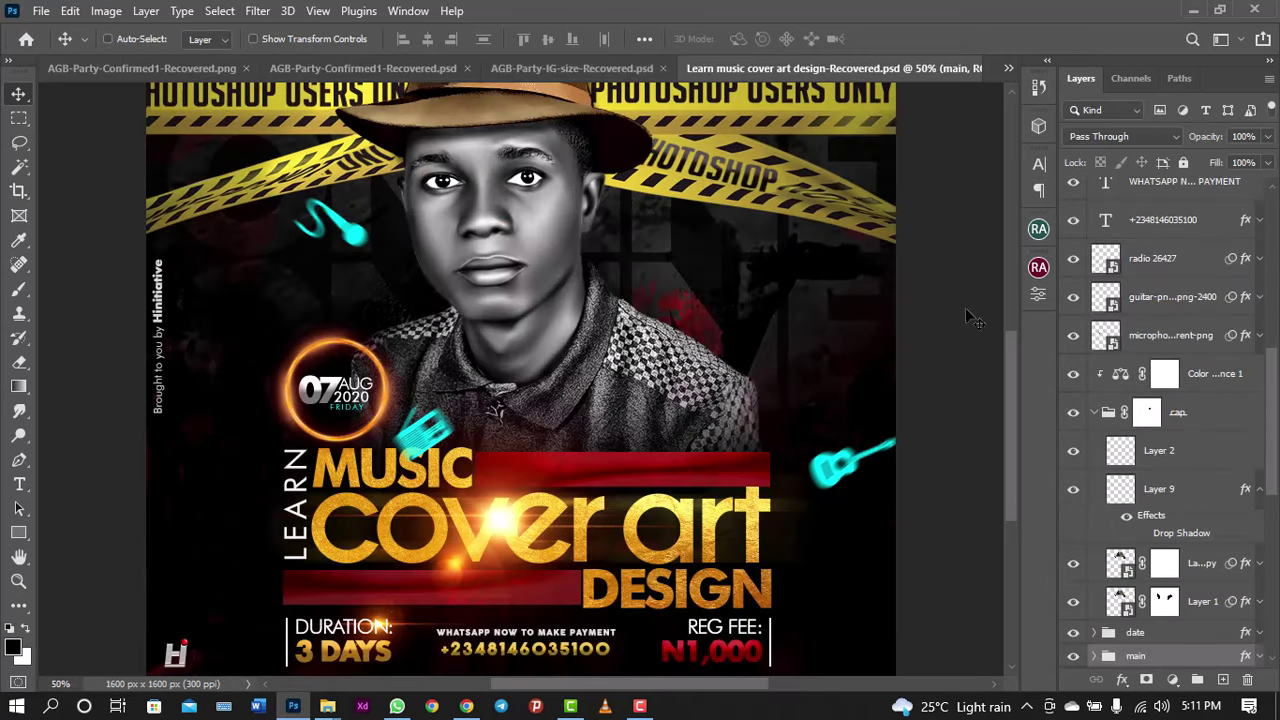
click(1096, 638)
scroll(1170, 500, down, 1)
scroll(1170, 500, down, 2)
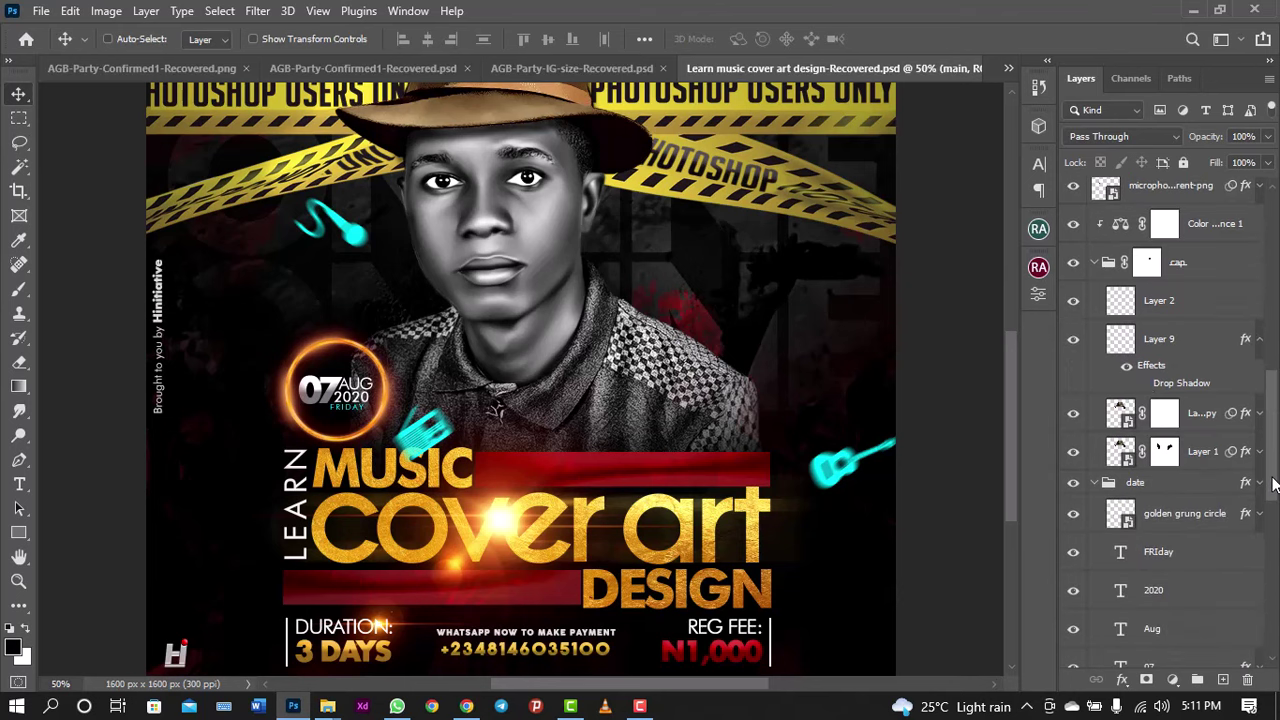
click(1175, 665)
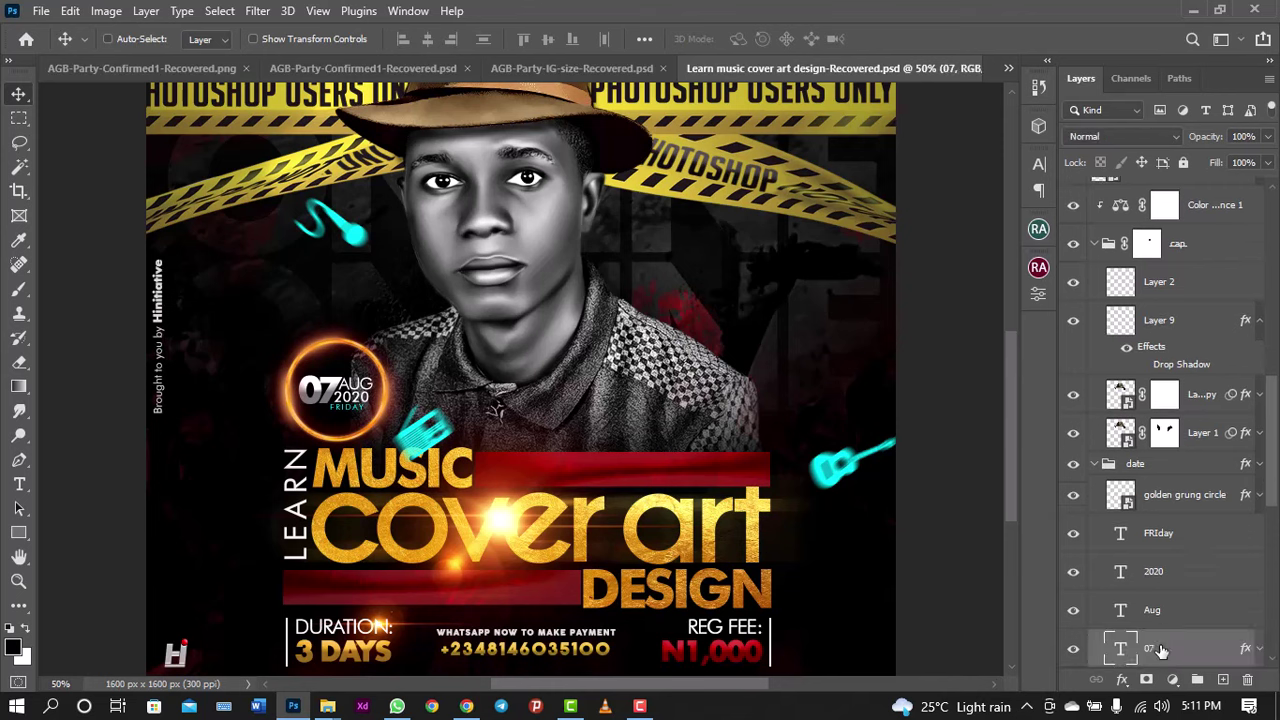
click(1037, 166)
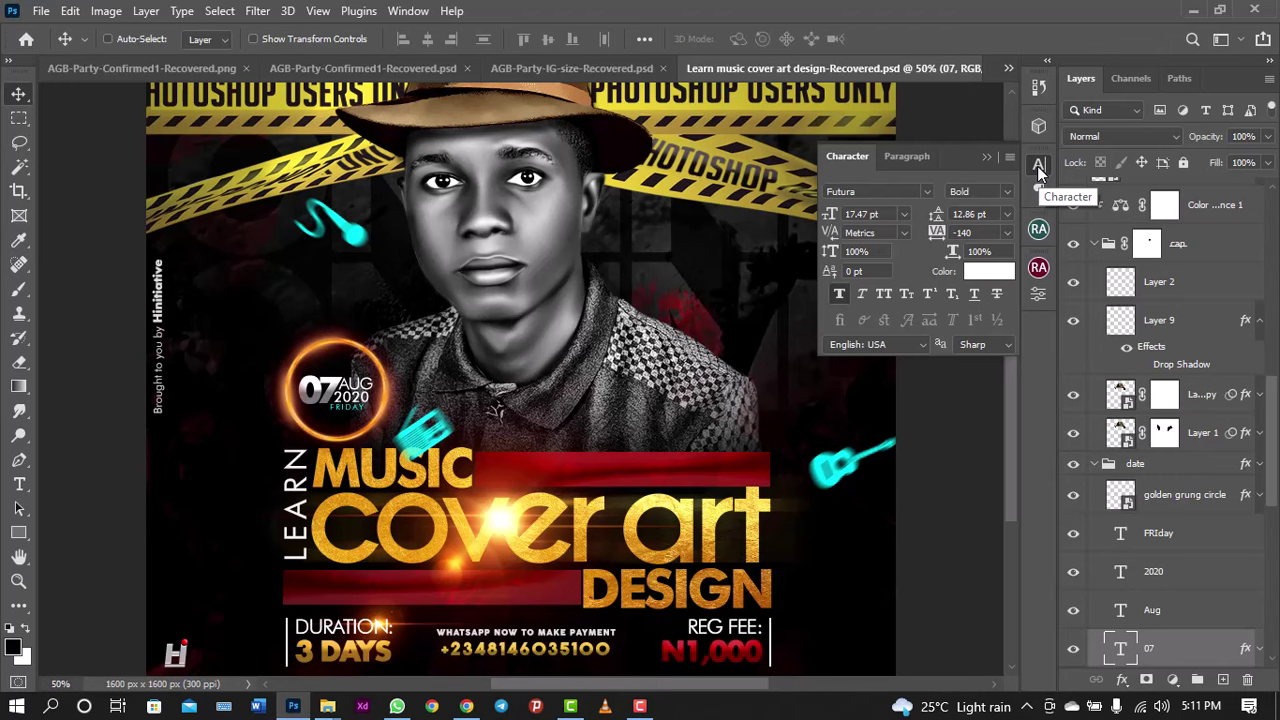
click(1037, 166)
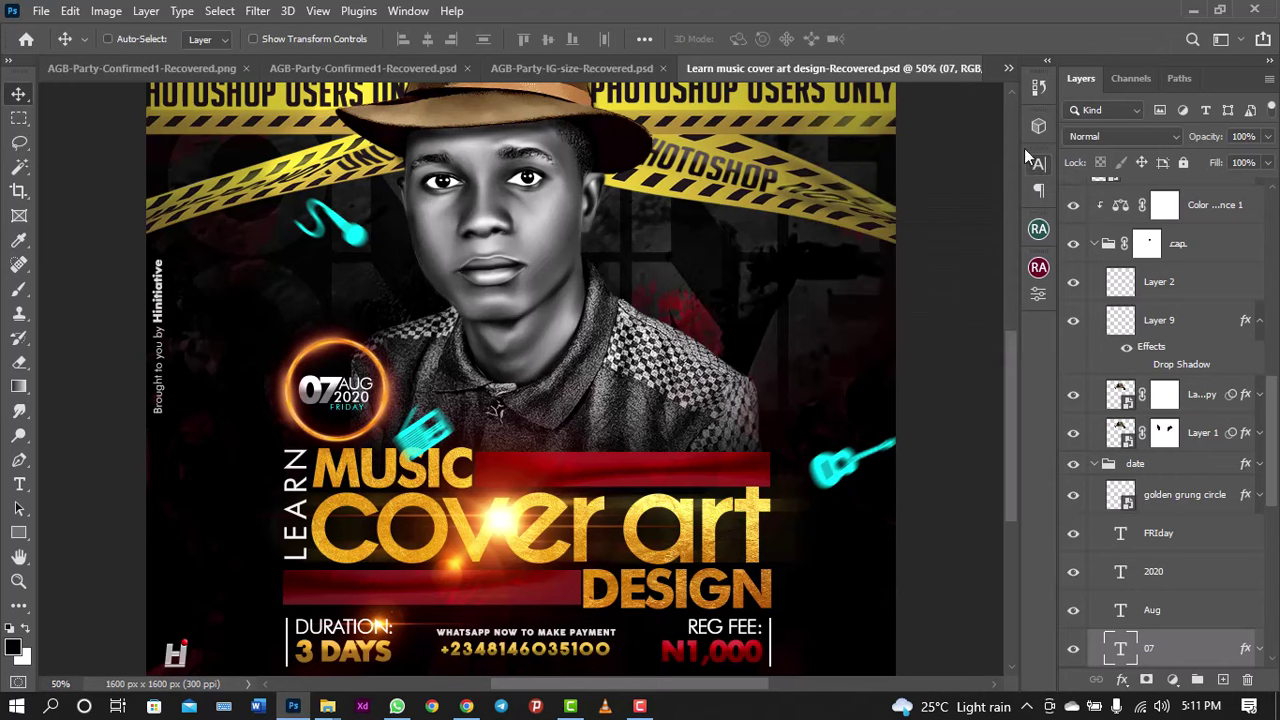
click(1009, 67)
click(875, 151)
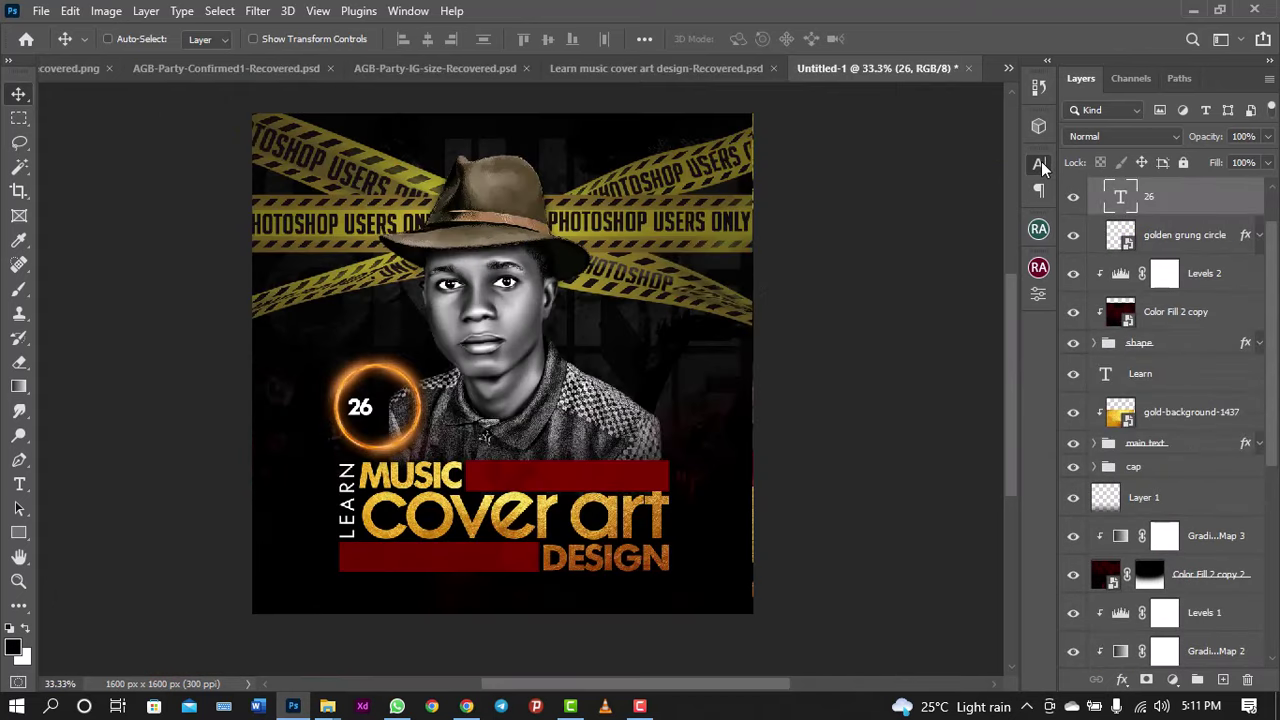
Step: Apply Faux Bold to the 26 text in Untitled-1
click(1039, 166)
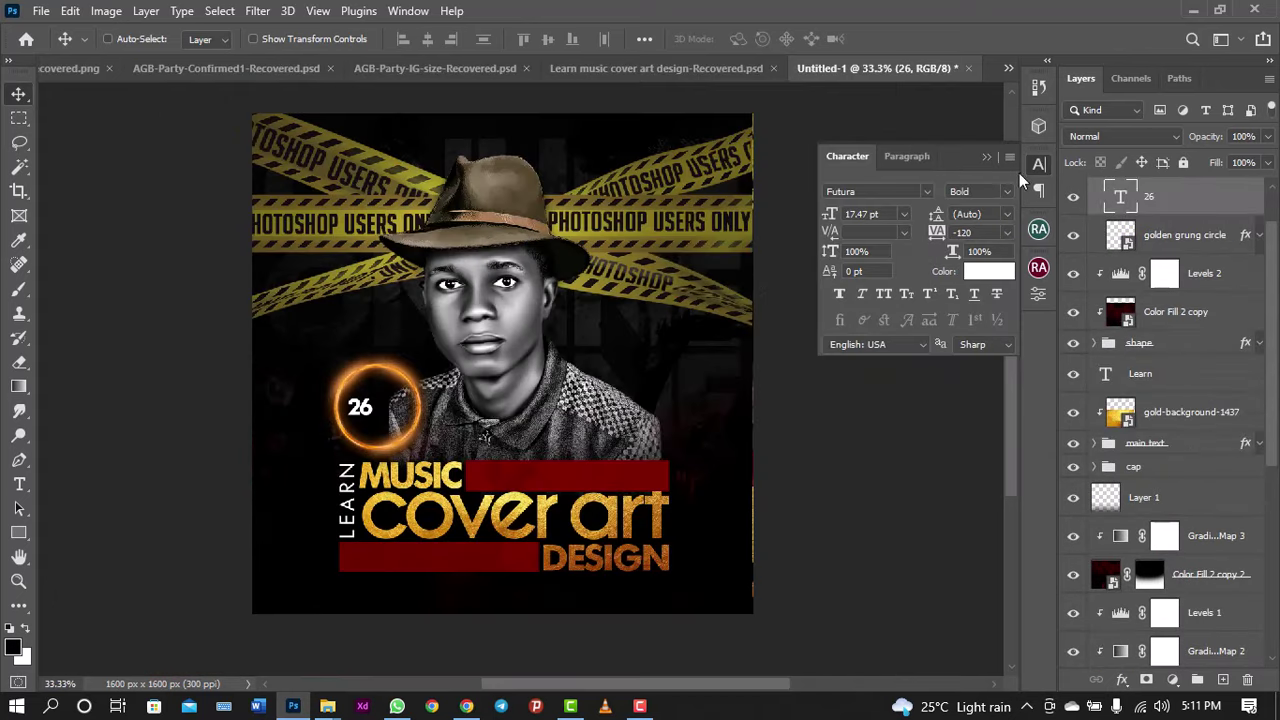
click(834, 299)
click(1039, 164)
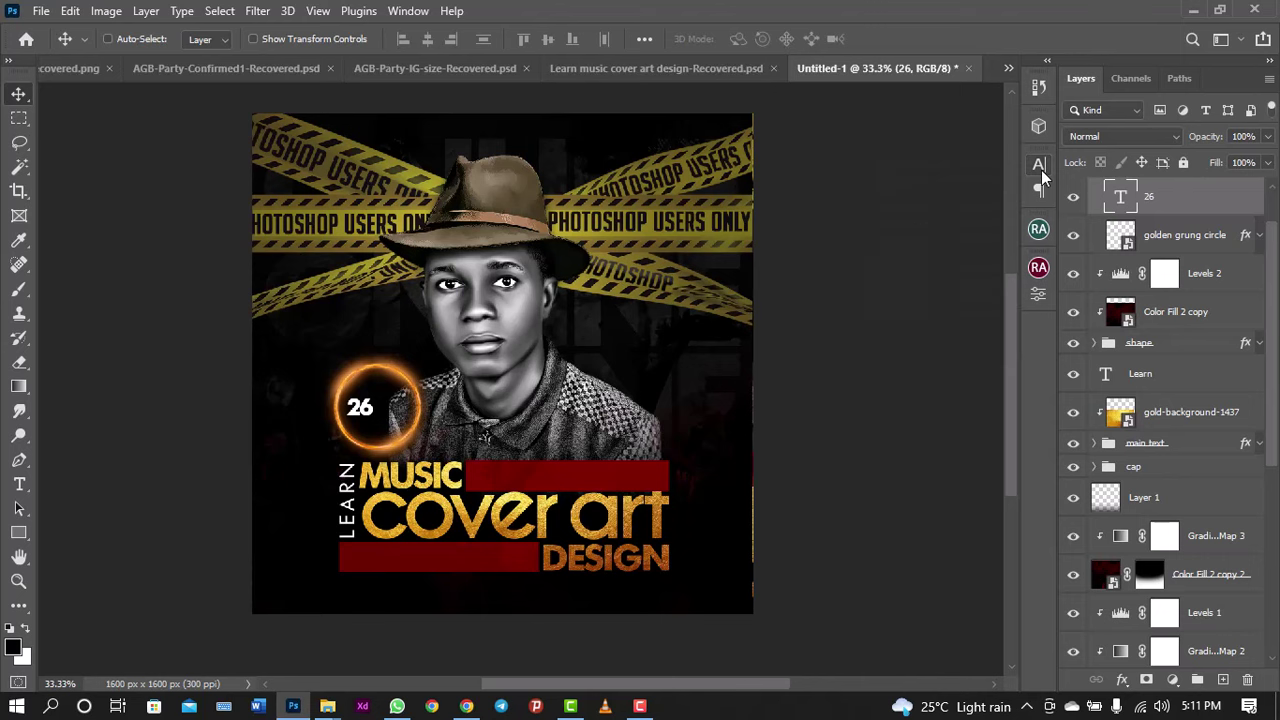
key(ctrl+plus)
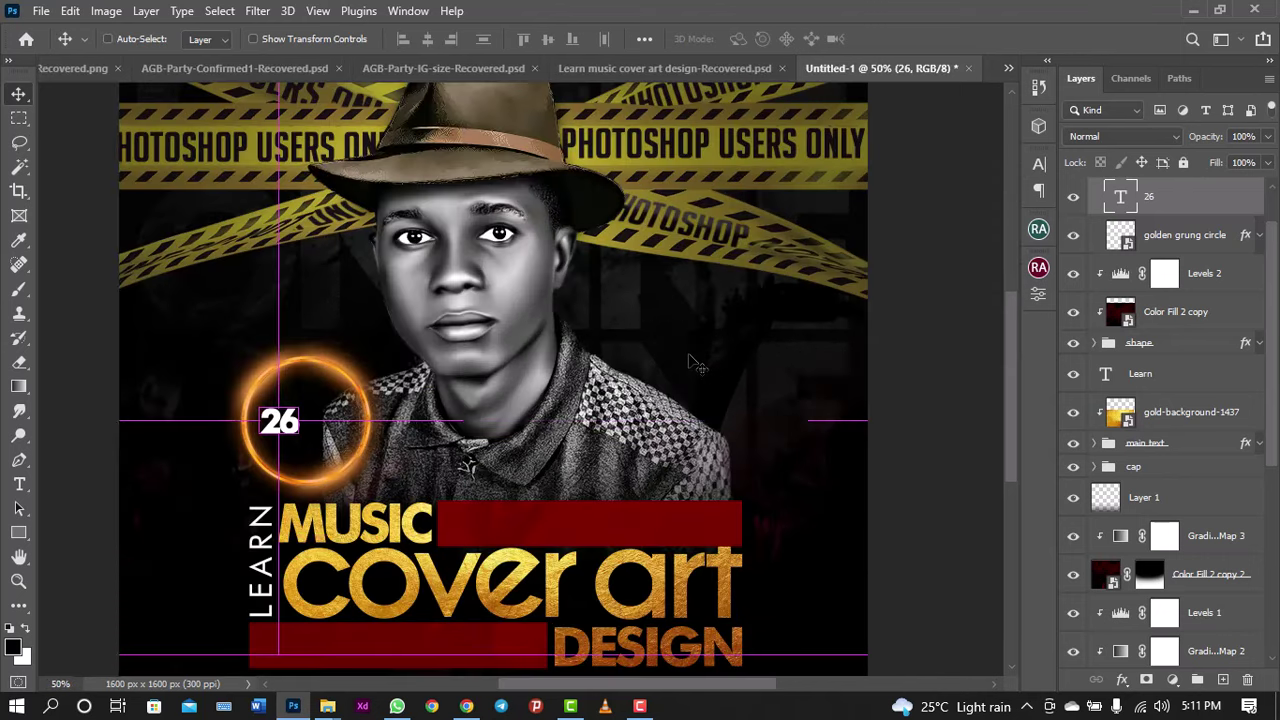
Step: Duplicate the reference flyer's 07 text layer into Untitled-1
click(714, 66)
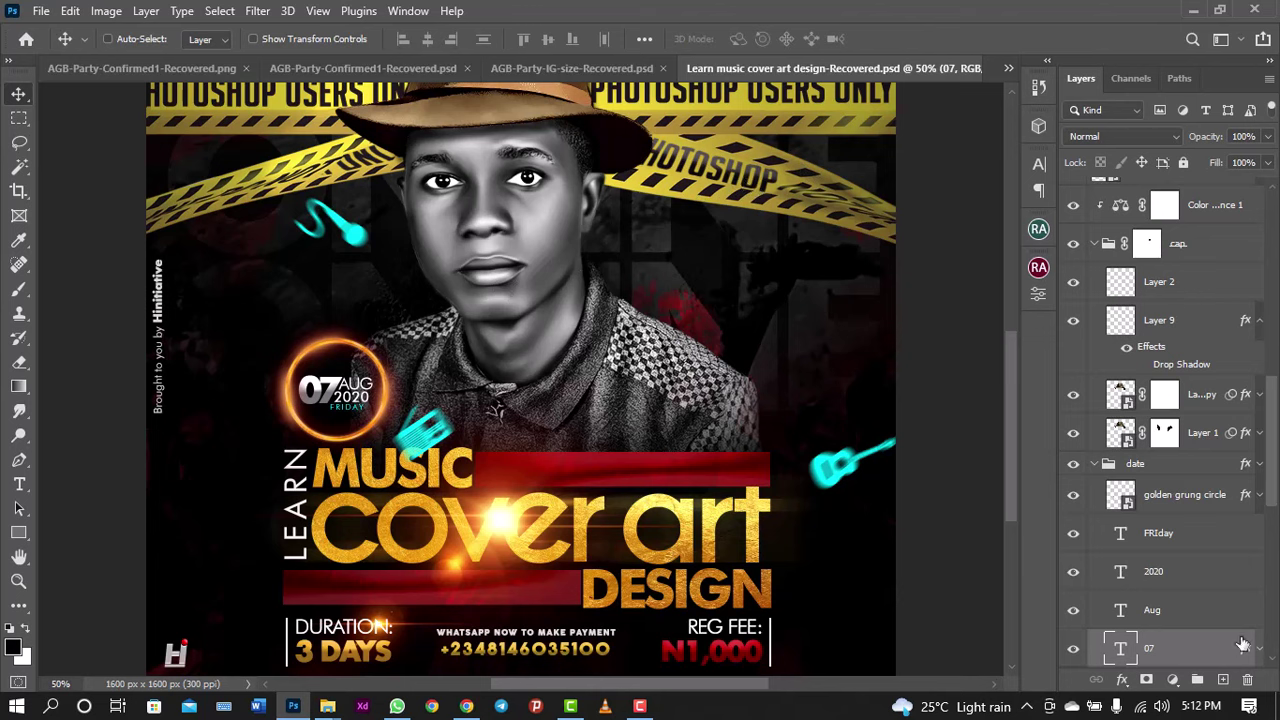
right_click(1181, 647)
click(1062, 91)
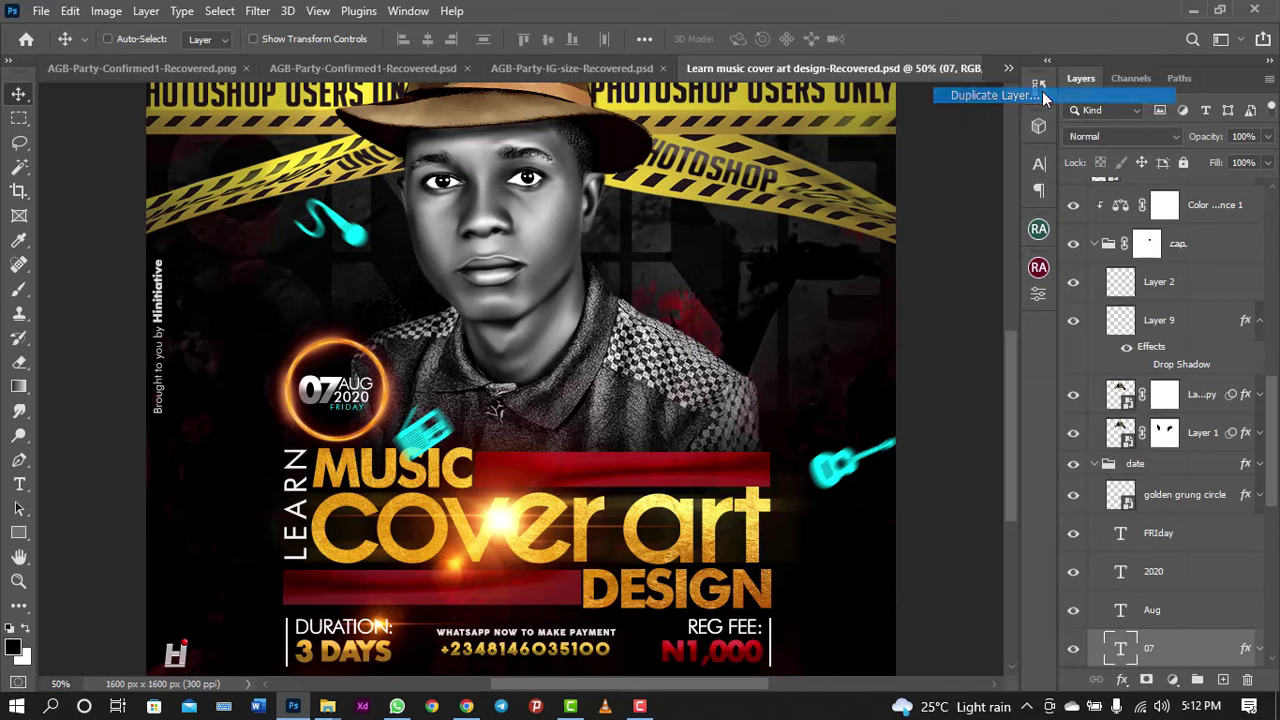
click(667, 251)
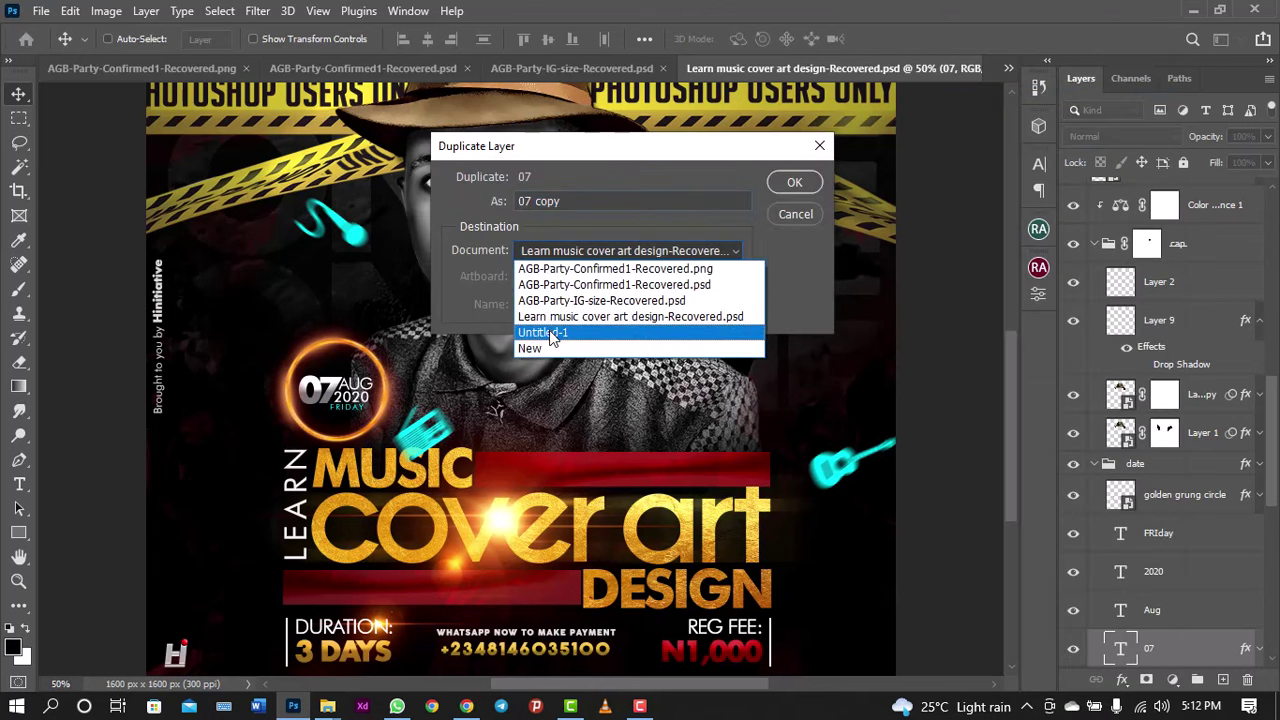
click(545, 331)
click(787, 189)
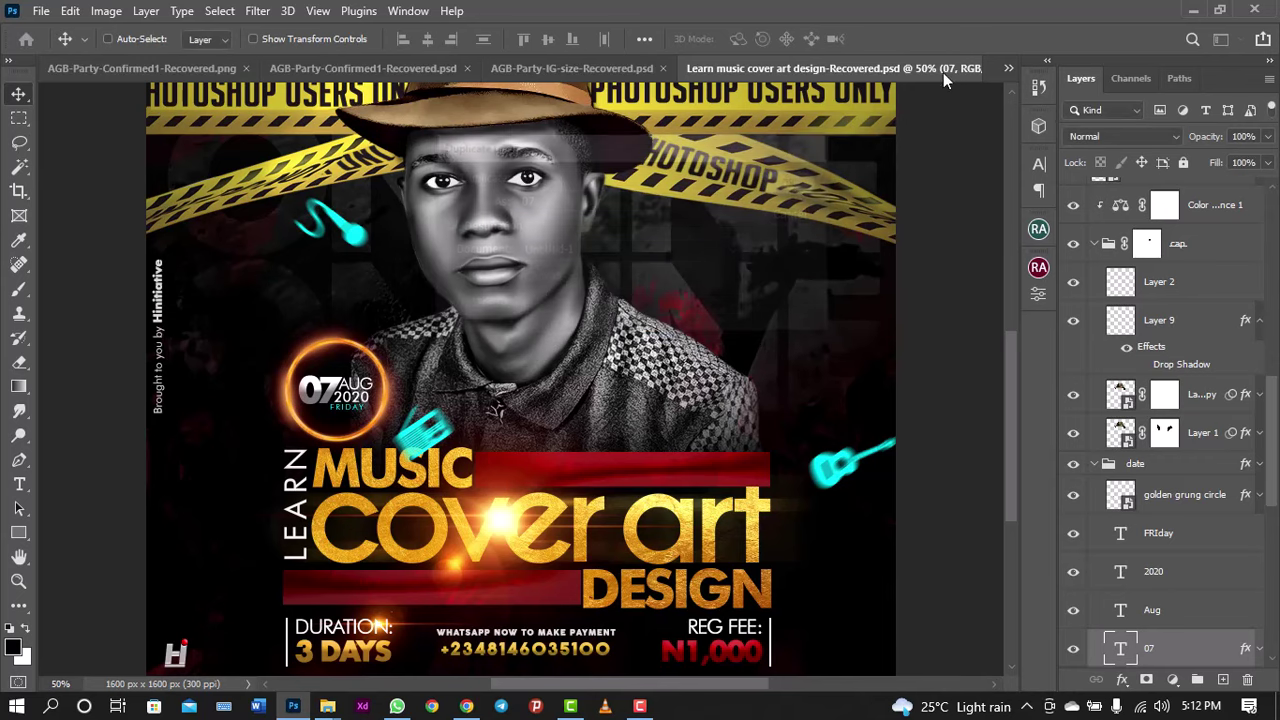
click(1008, 68)
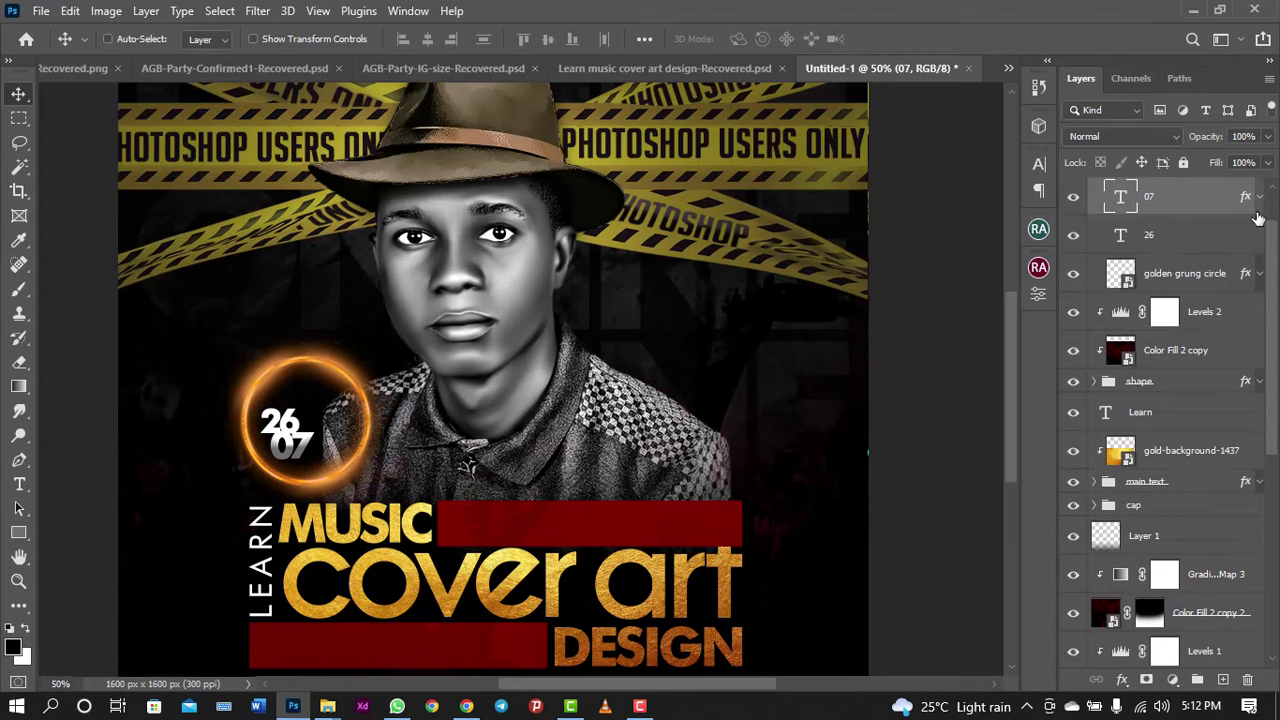
Step: Nudge the 26 text and the golden grung circle slightly downward
scroll(1106, 368, up, 2)
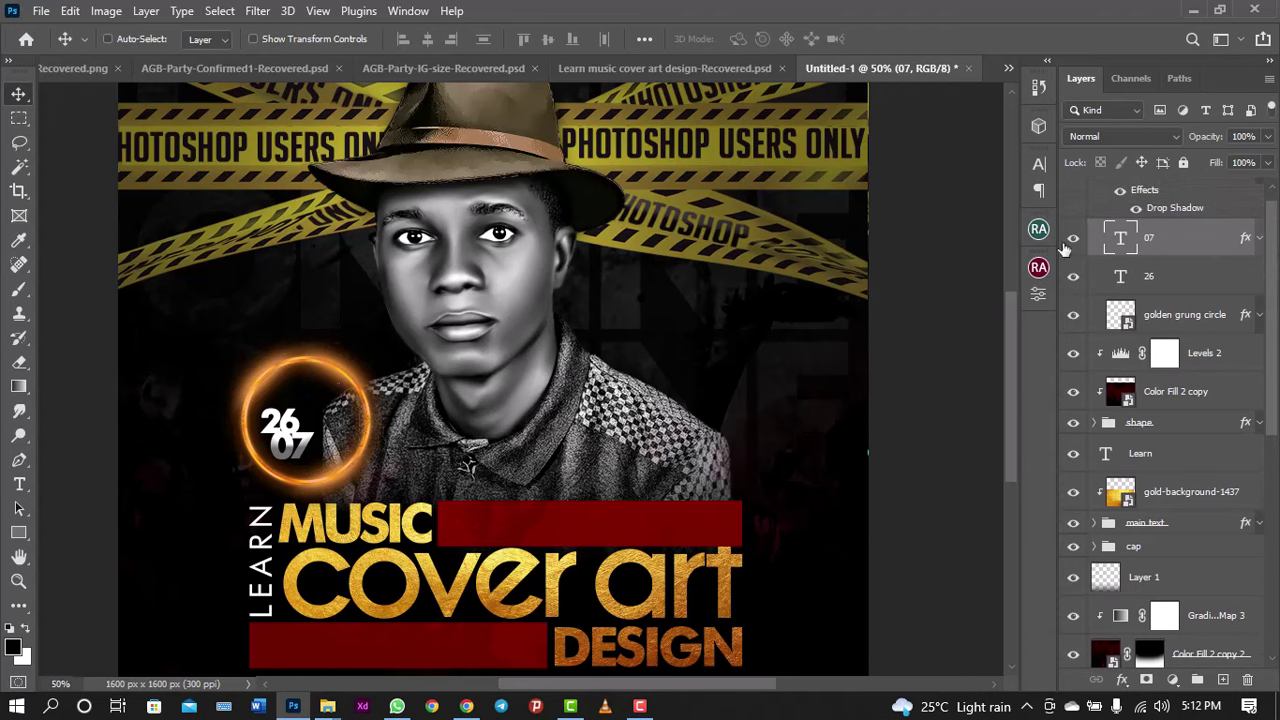
key(alt+bracketleft)
key(shift+Down)
key(shift+Down)
key(shift+Down)
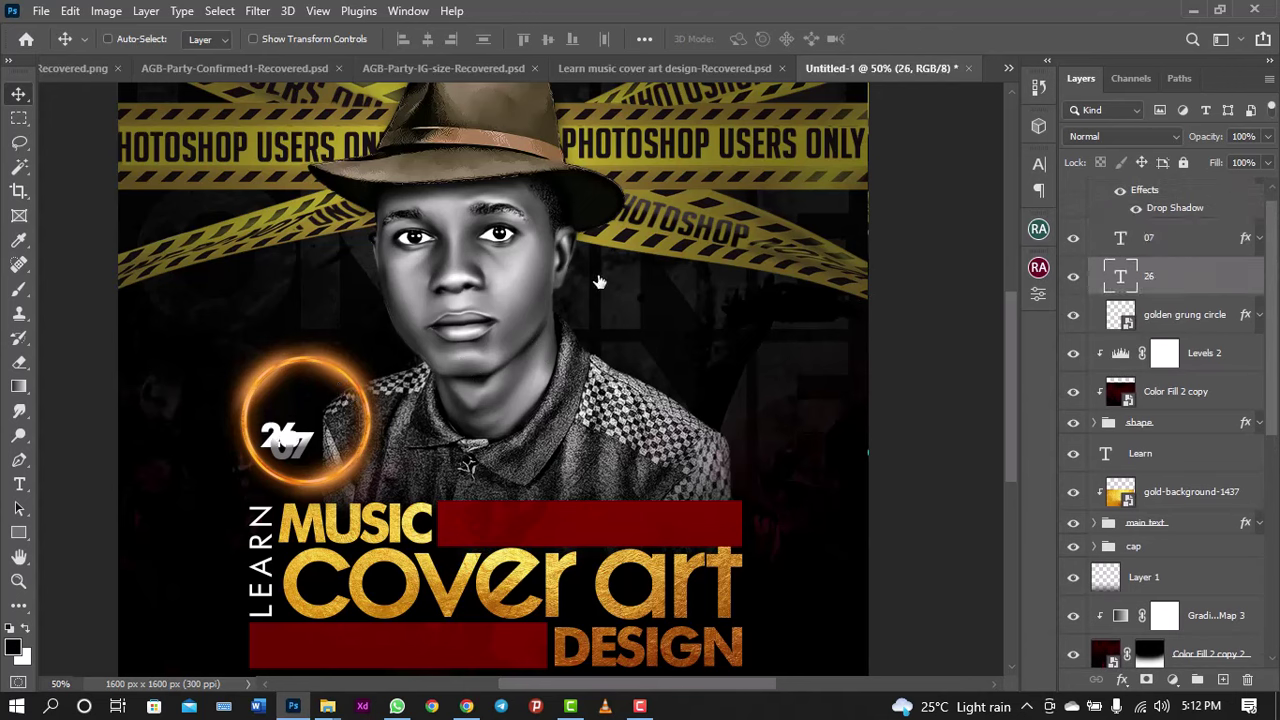
key(shift+Down)
key(shift+Down)
click(1192, 328)
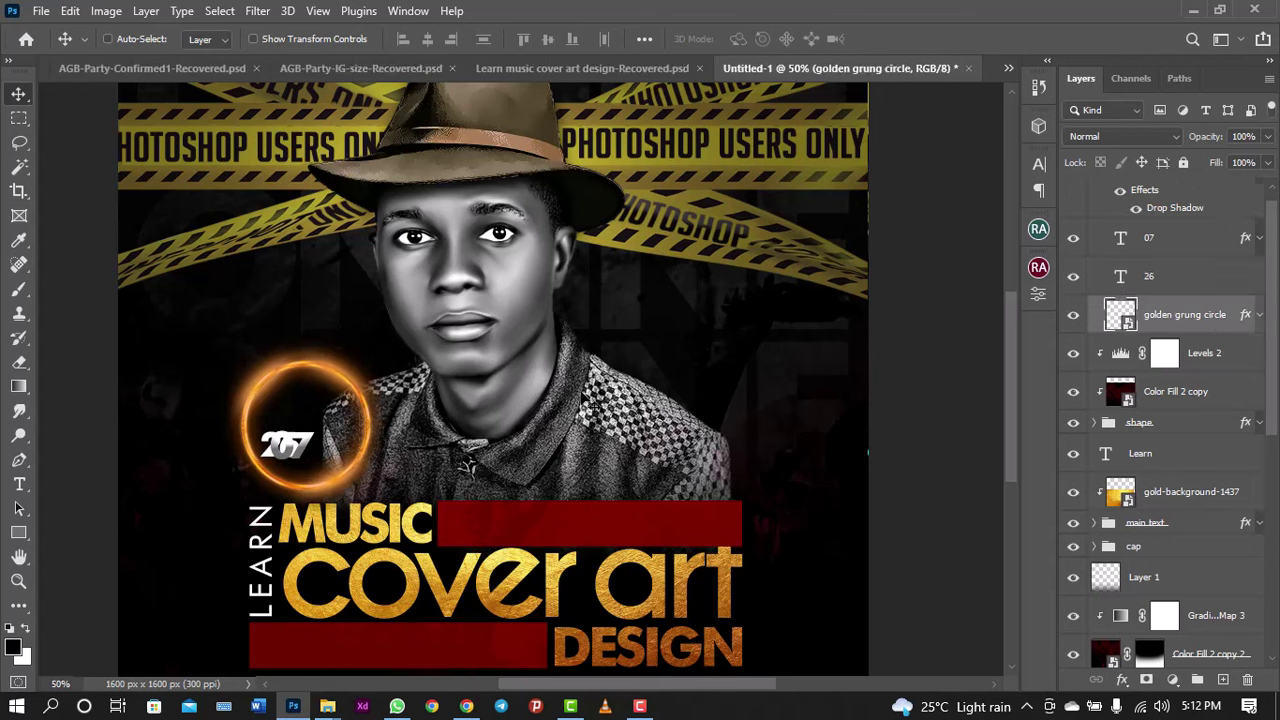
key(shift+Down)
Step: Shrink the golden circle slightly and nudge the 26 right behind the 07
key(ctrl+t)
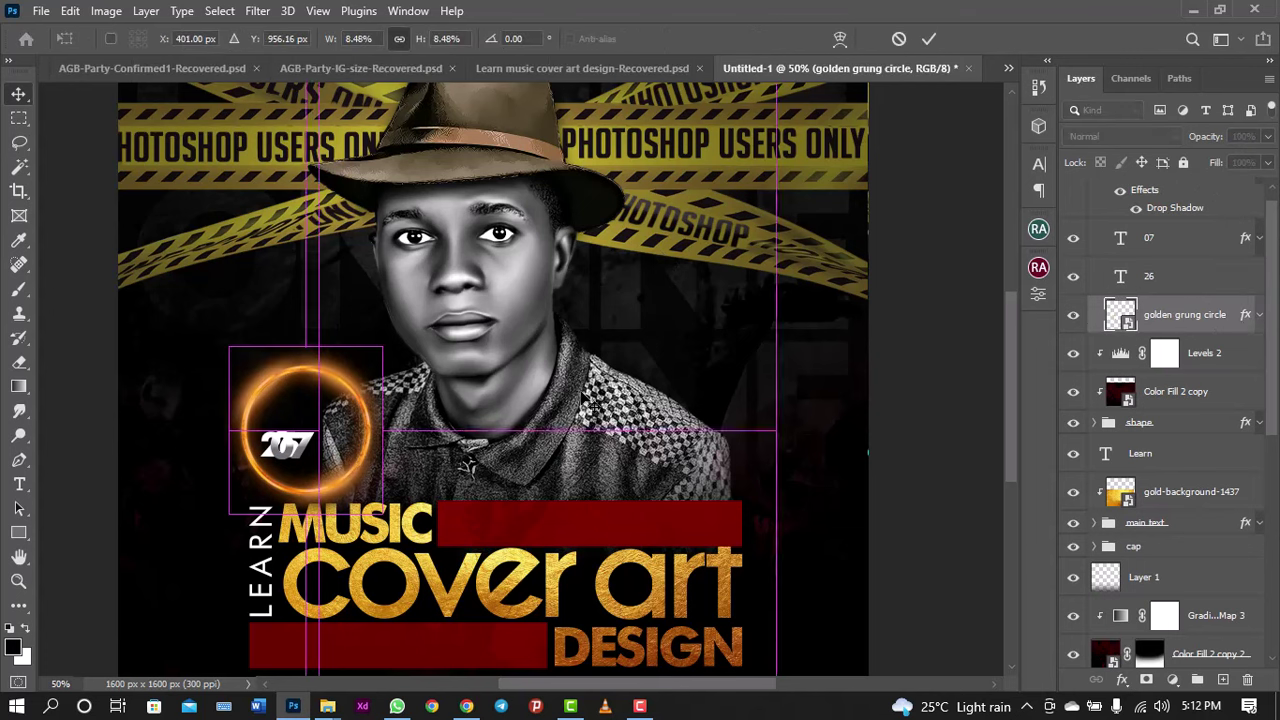
drag(407, 327, 395, 340)
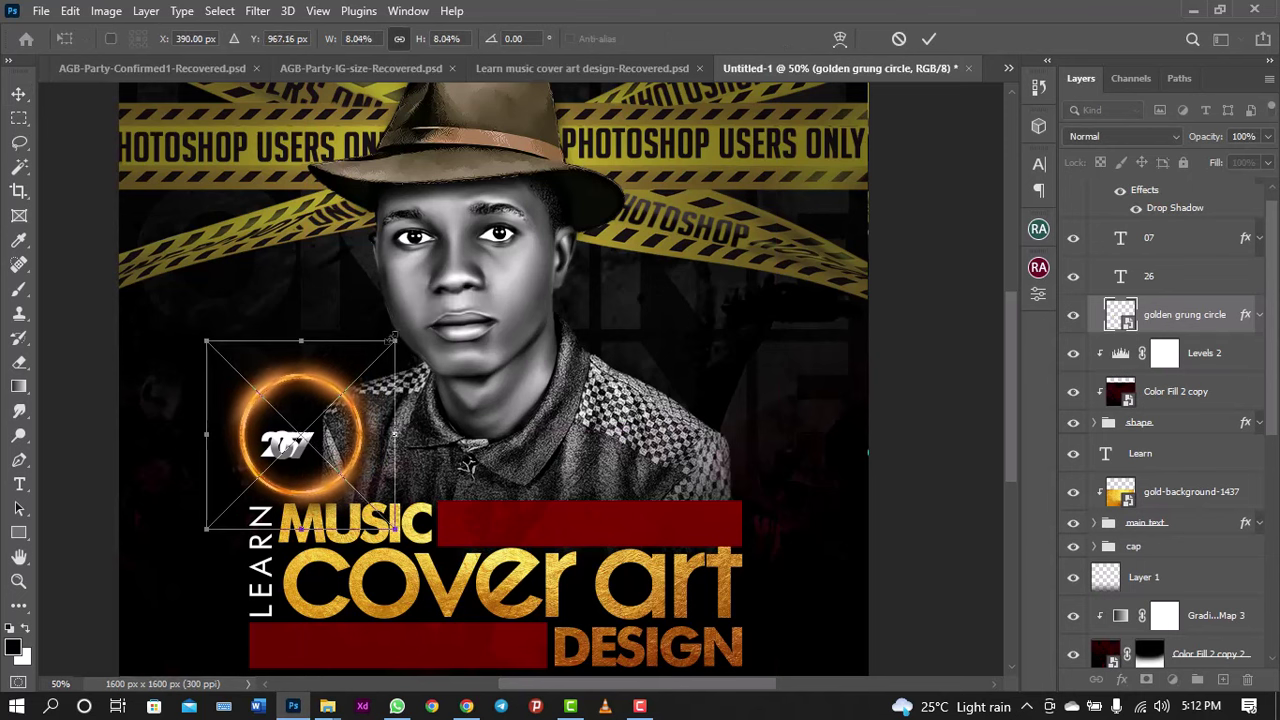
key(Return)
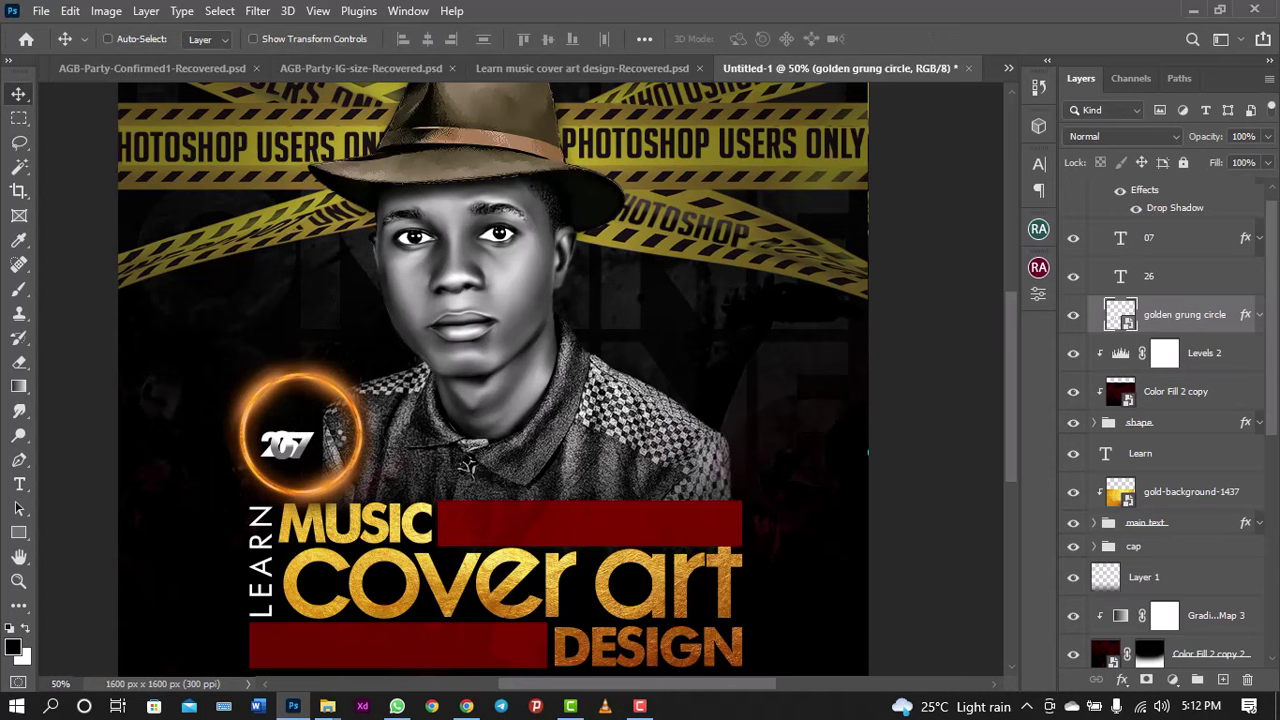
click(1172, 250)
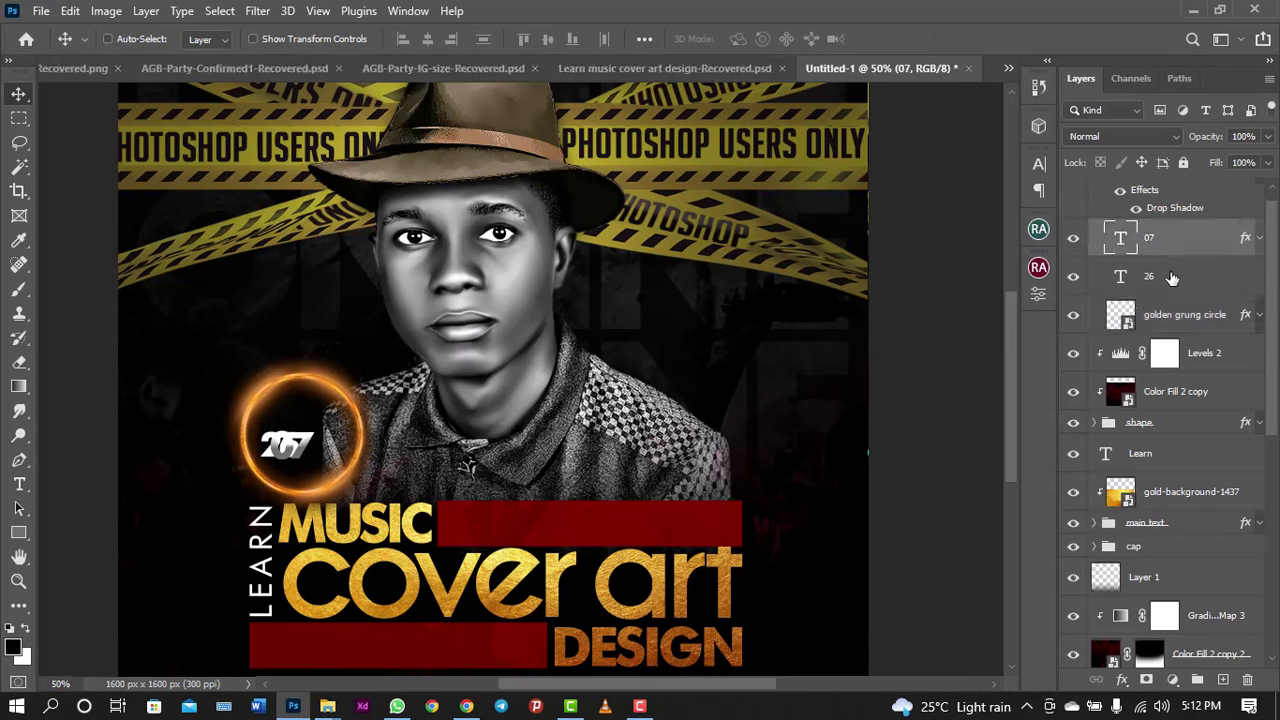
click(1172, 278)
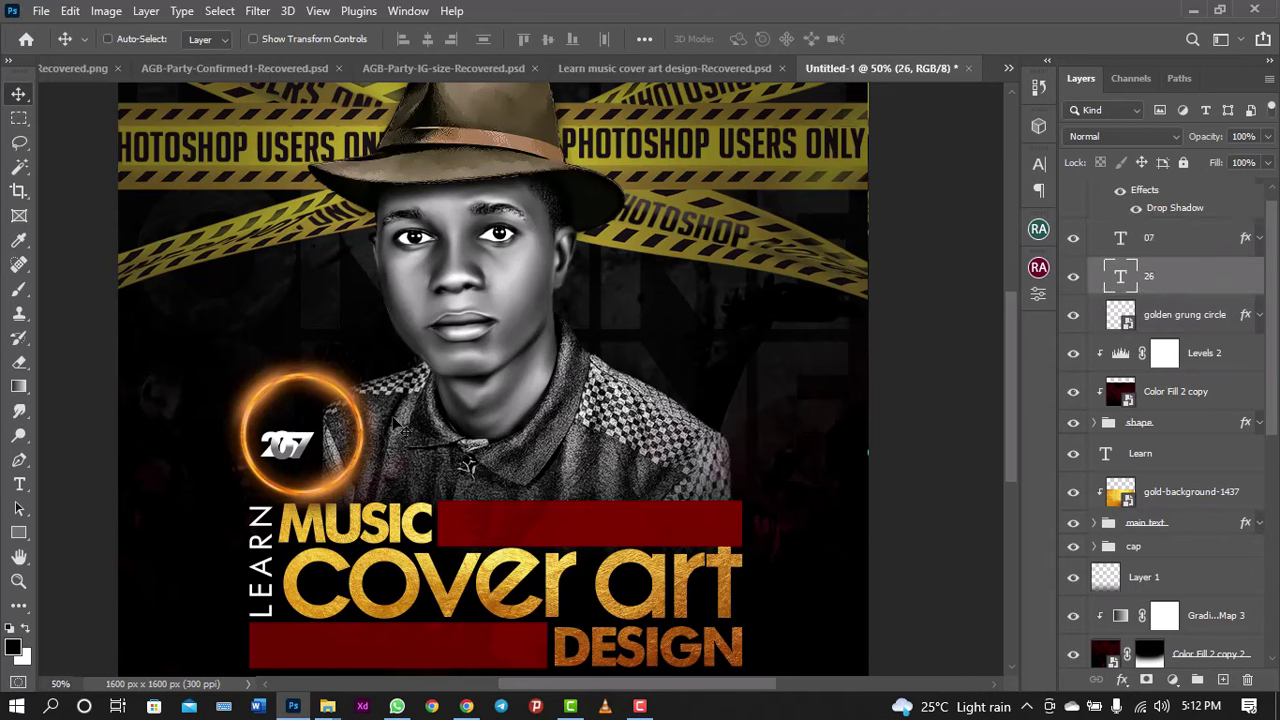
key(shift+Right)
key(shift+Right)
key(shift+Right)
key(shift+Right)
Step: Duplicate the reference flyer's golden grung circle layer into Untitled-1
click(608, 66)
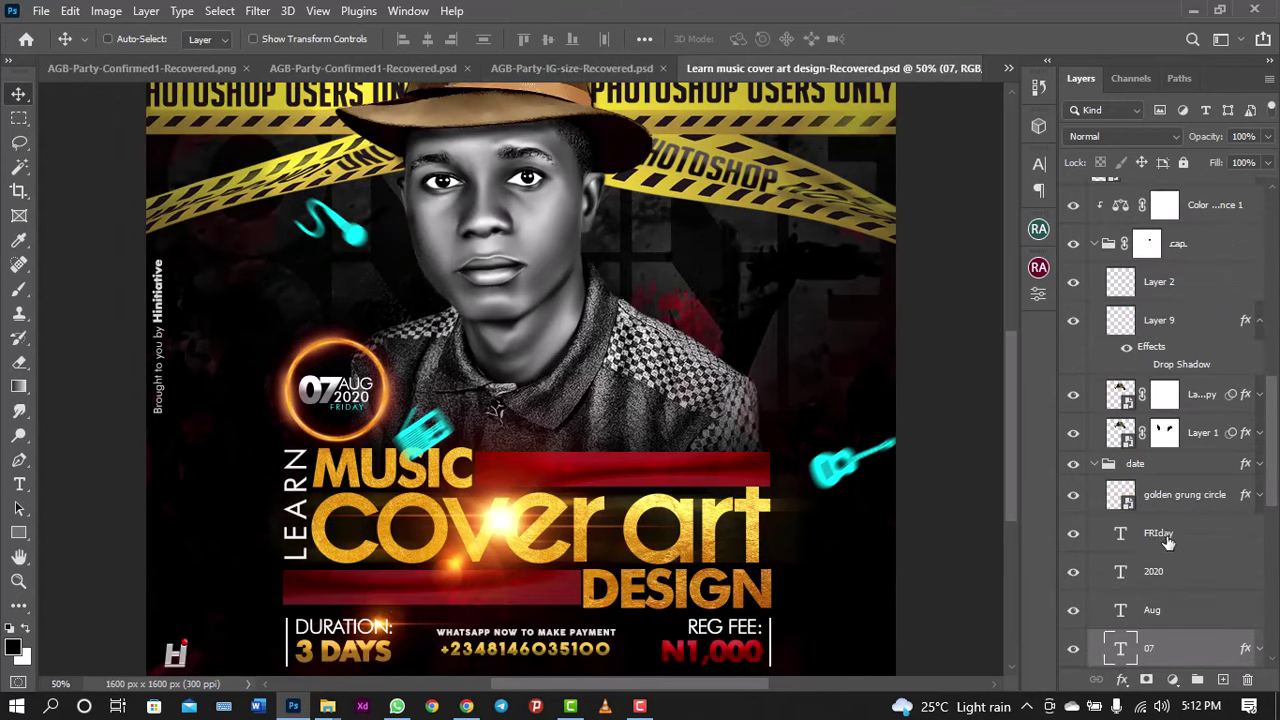
click(1205, 496)
right_click(1205, 496)
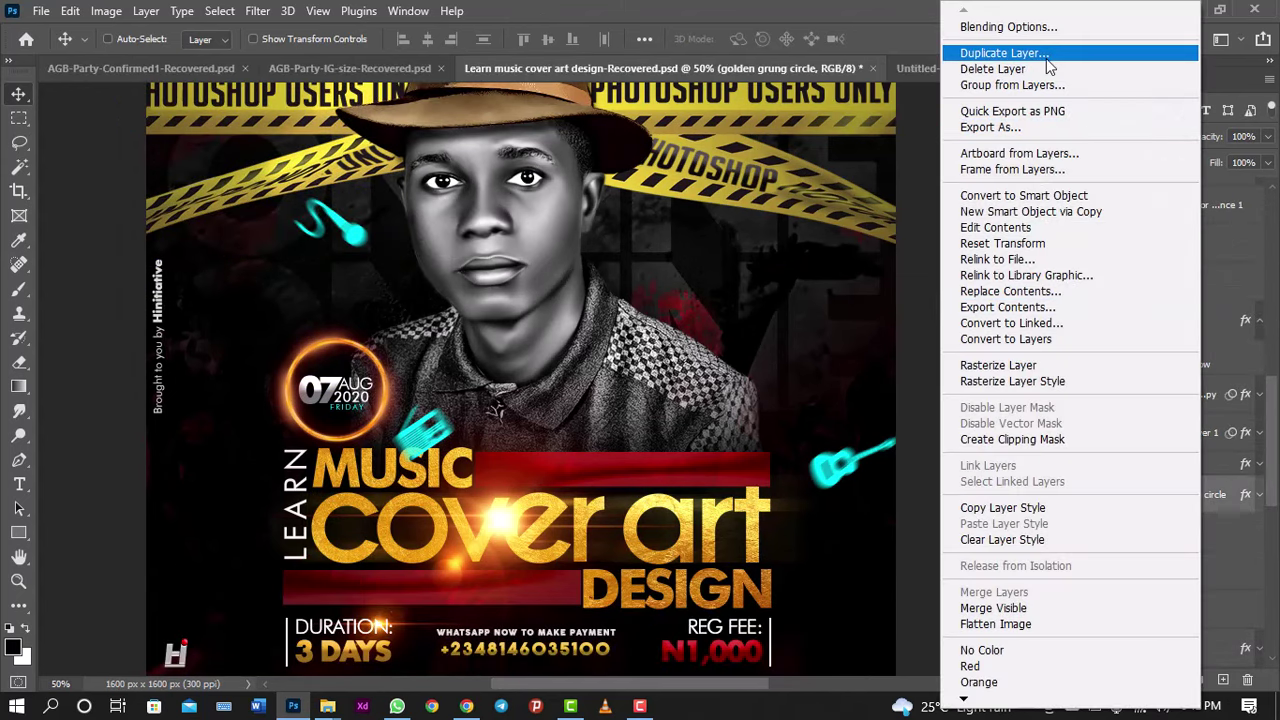
click(1046, 58)
click(675, 253)
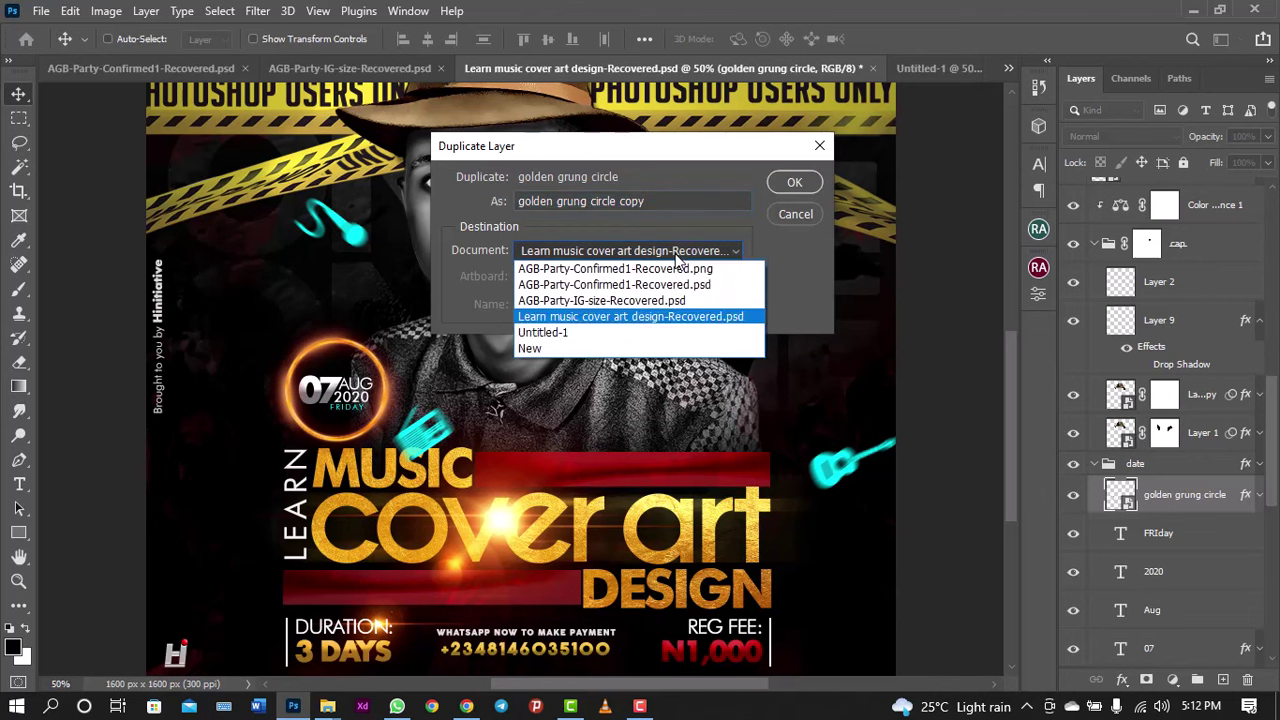
click(580, 348)
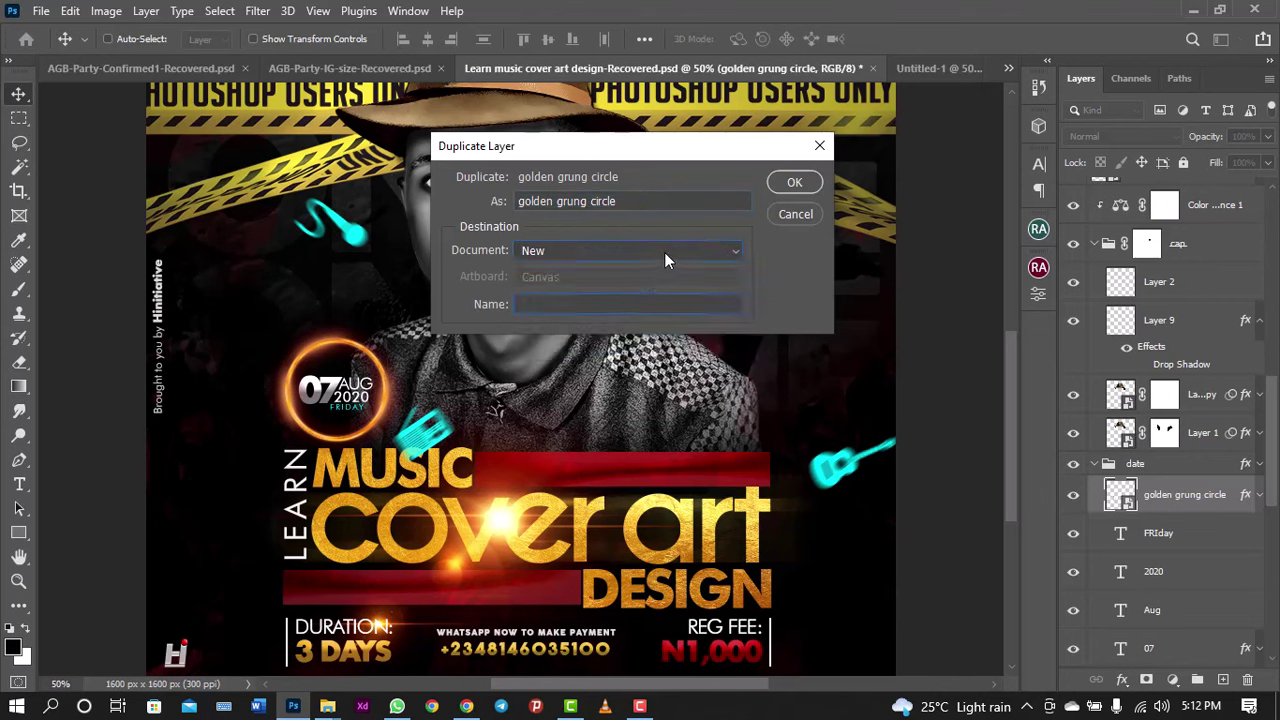
click(664, 257)
click(560, 331)
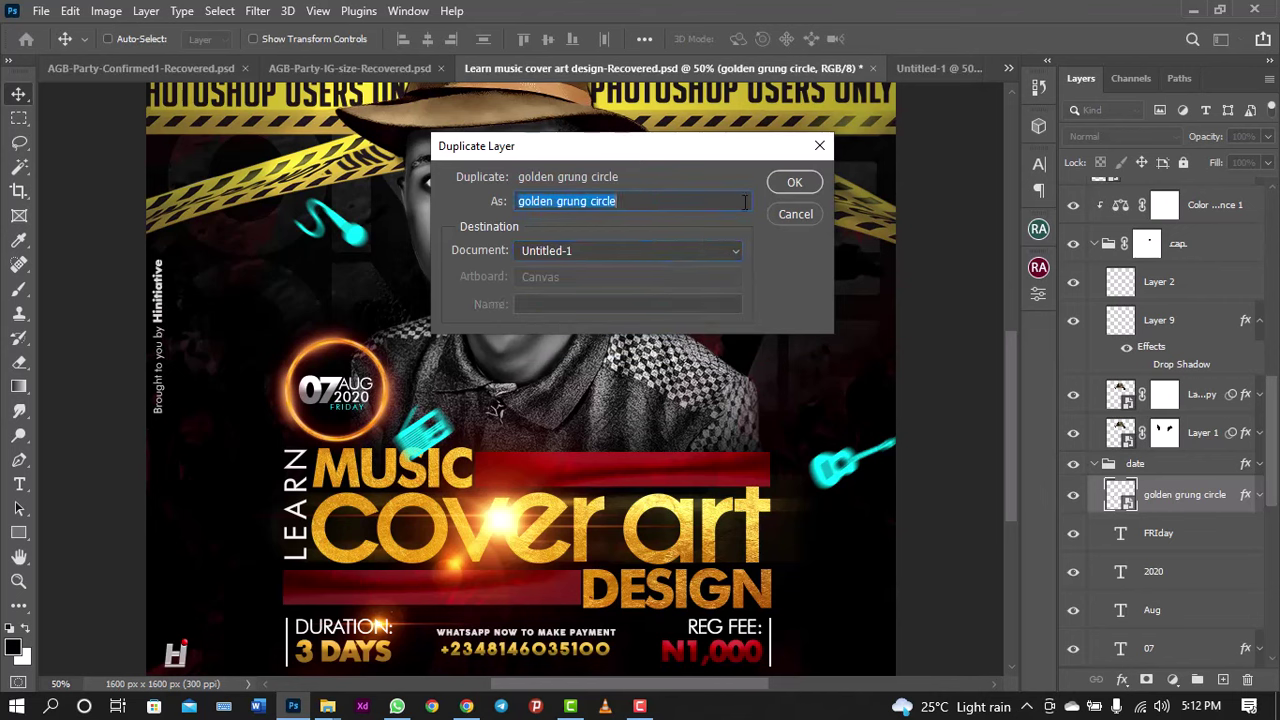
click(794, 185)
click(944, 69)
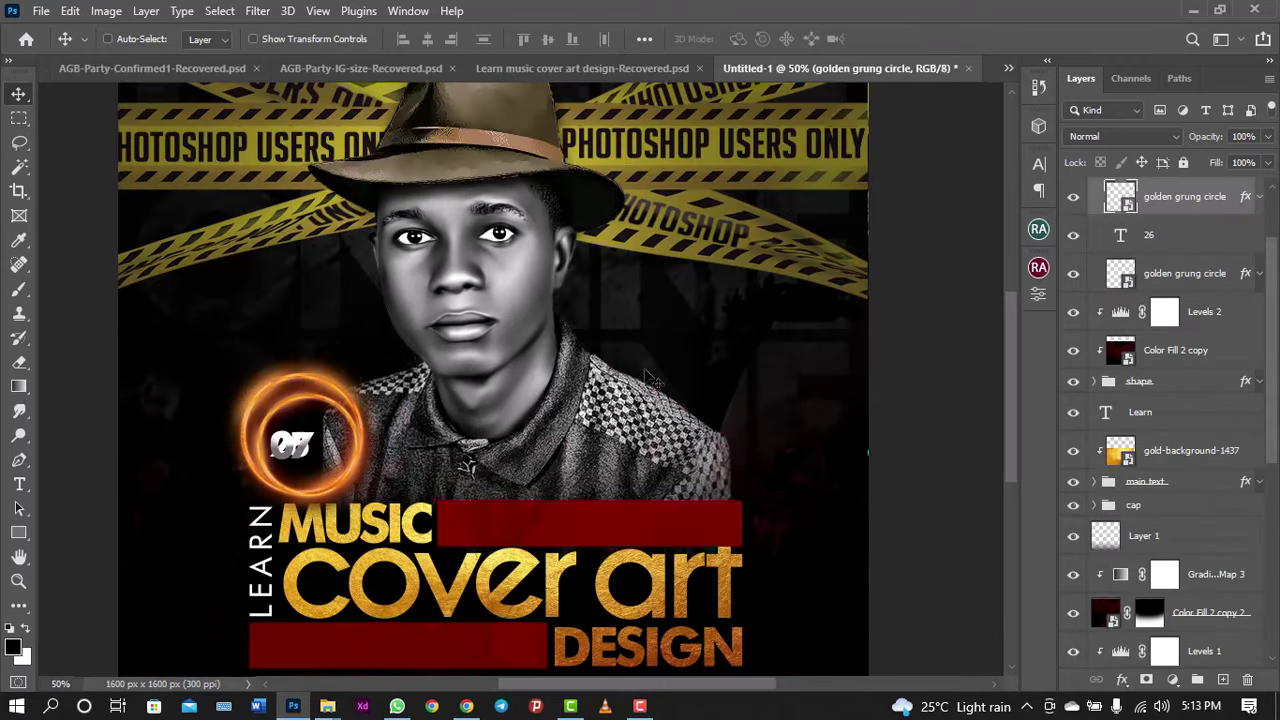
Step: Shrink the original golden grung circle to about 343 px and hide the duplicate copy
click(1073, 197)
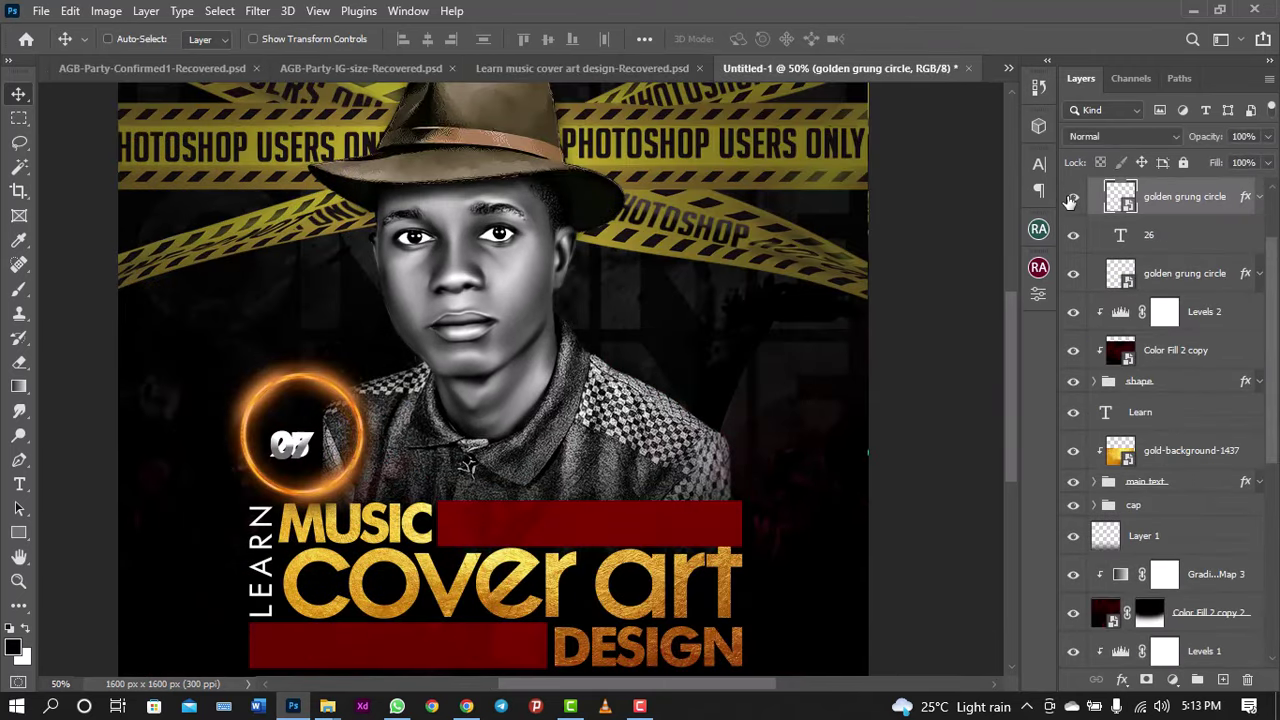
click(1073, 197)
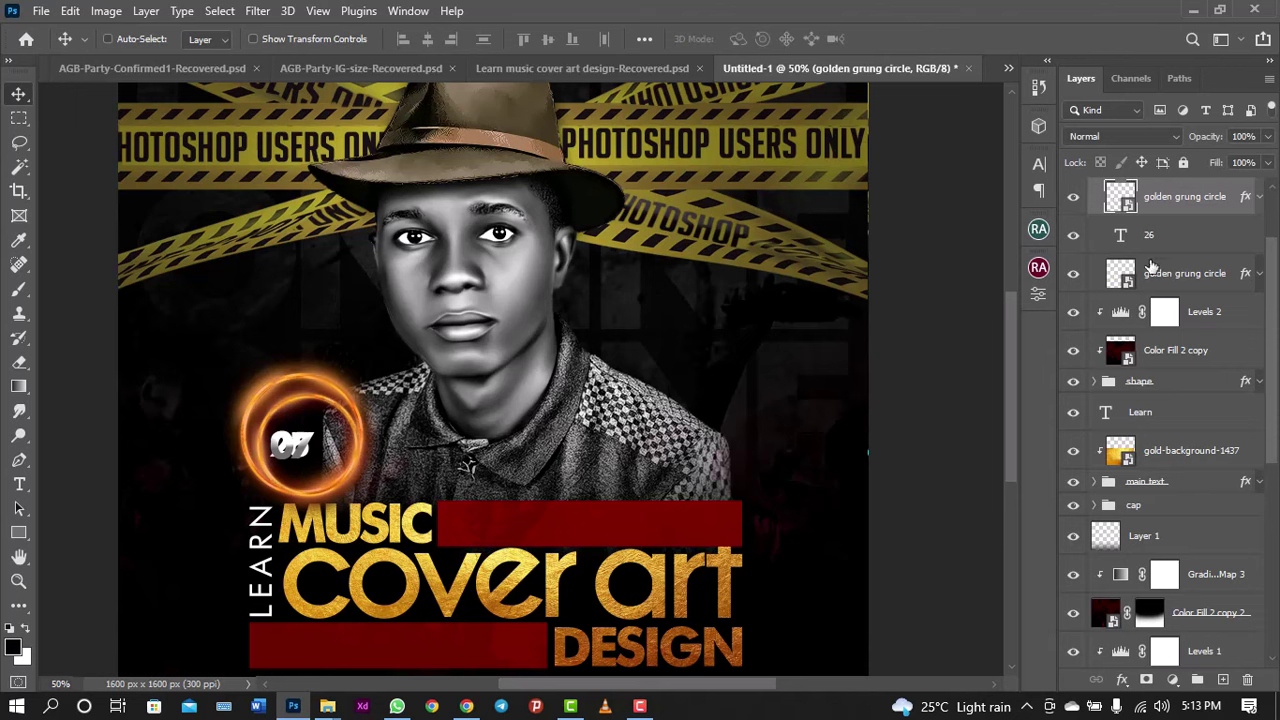
click(1180, 273)
key(ctrl+t)
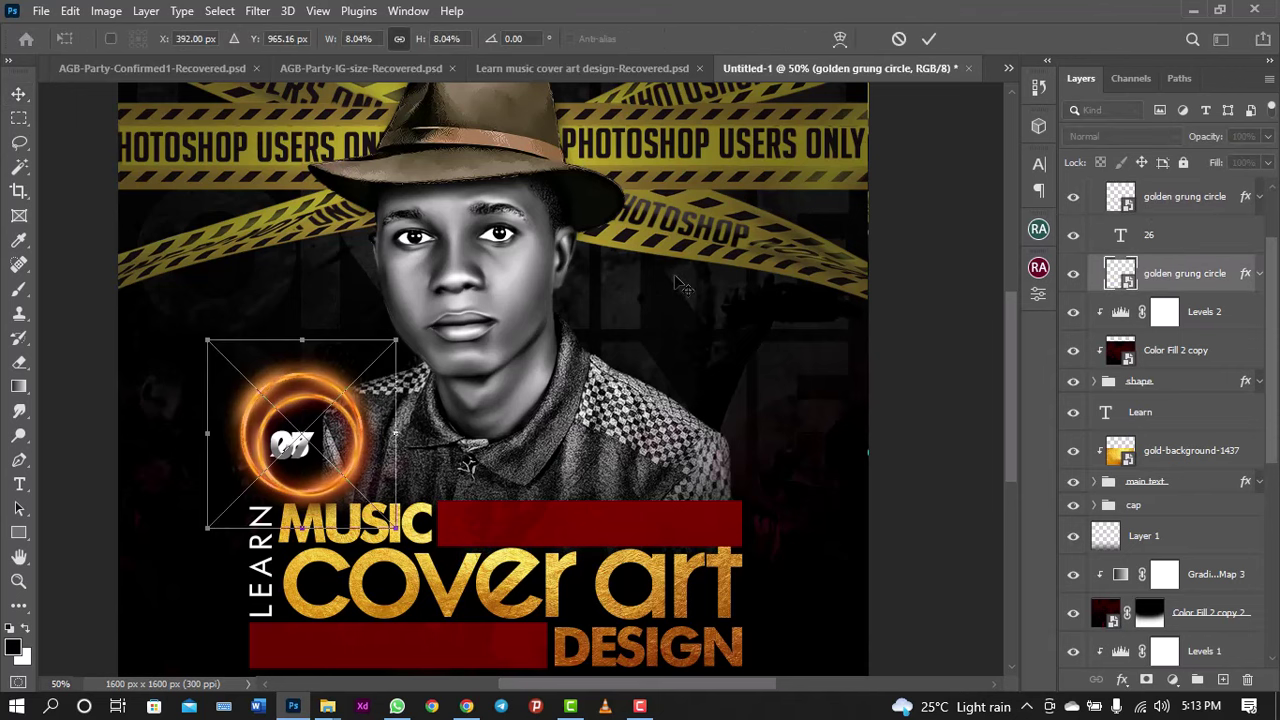
drag(208, 340, 228, 358)
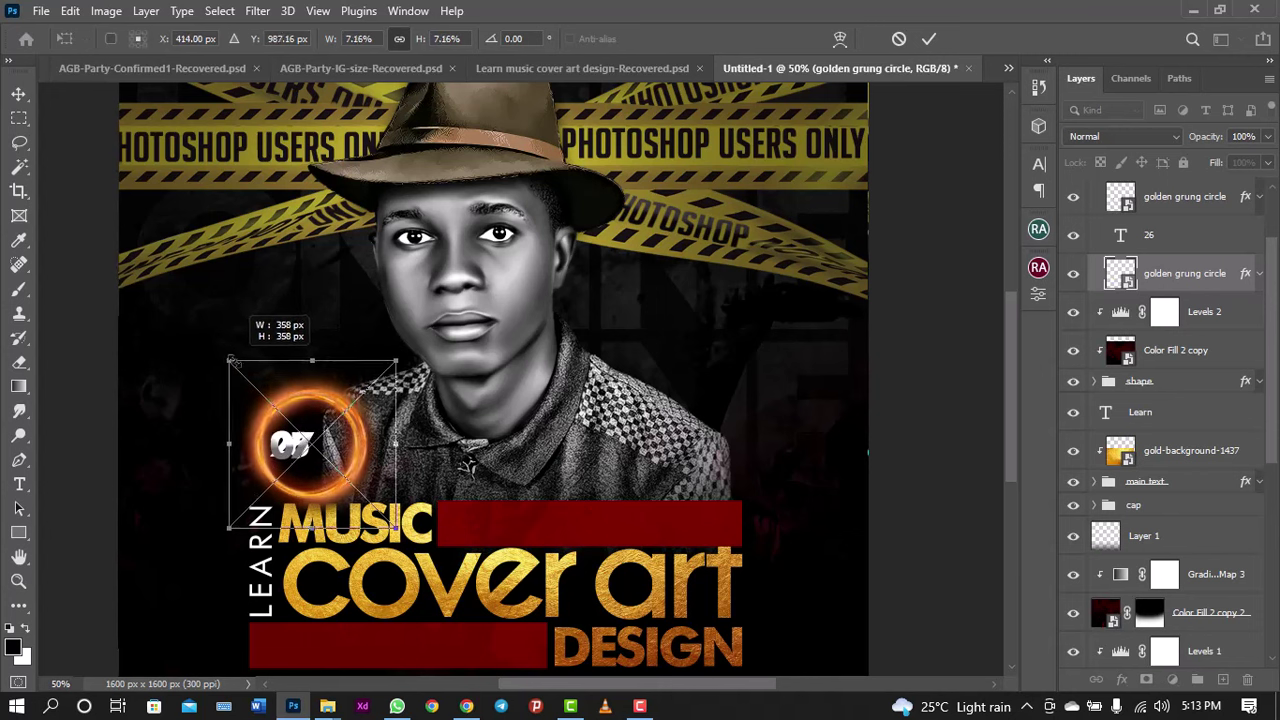
drag(228, 358, 230, 361)
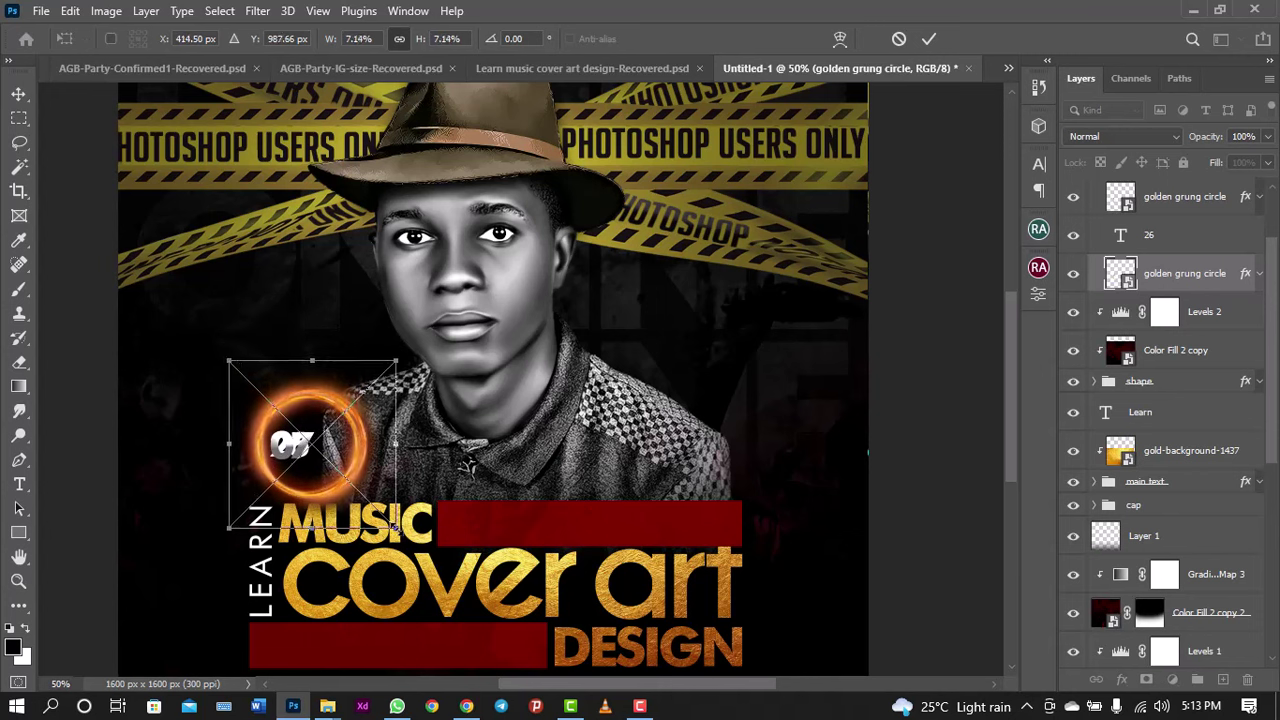
drag(396, 525, 390, 521)
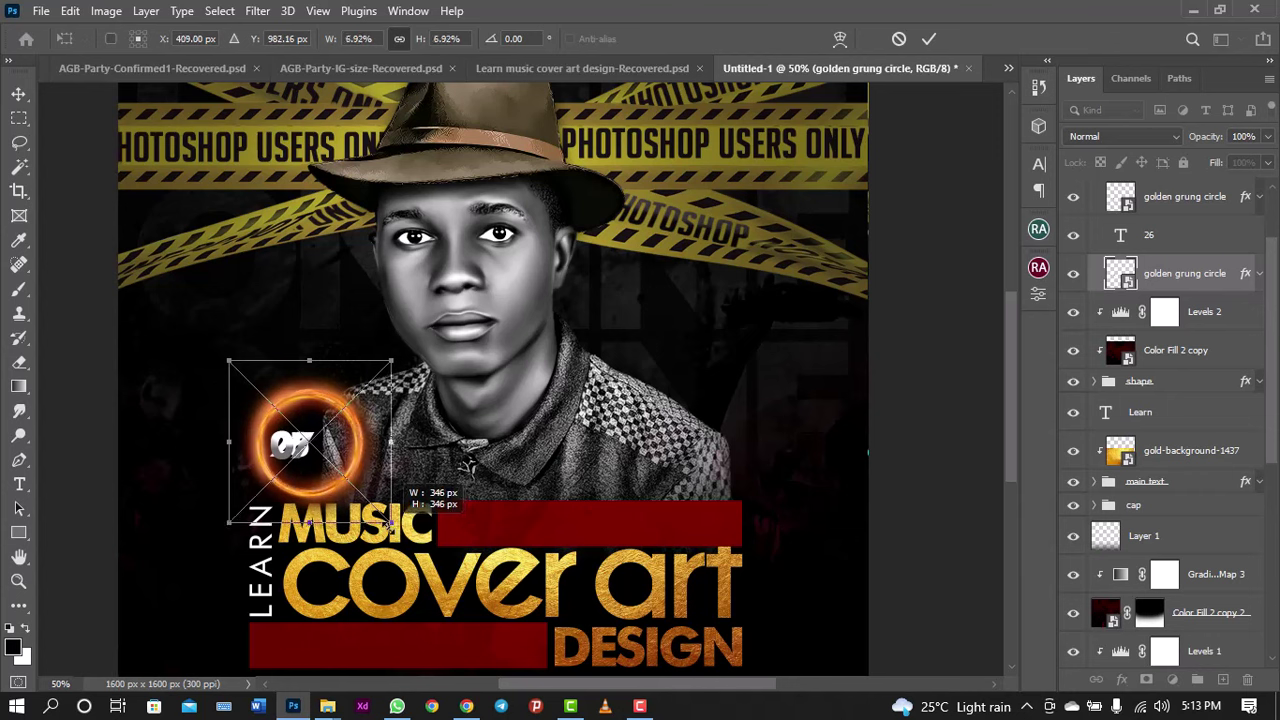
drag(391, 522, 390, 521)
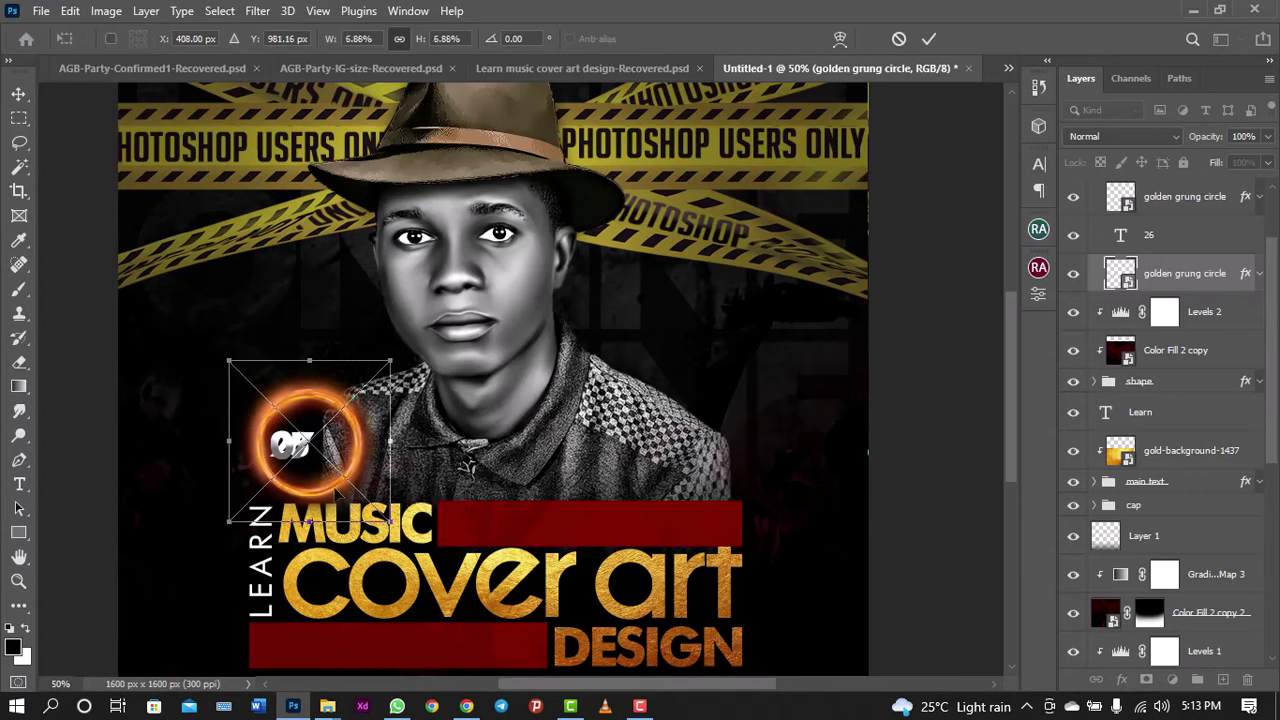
key(Return)
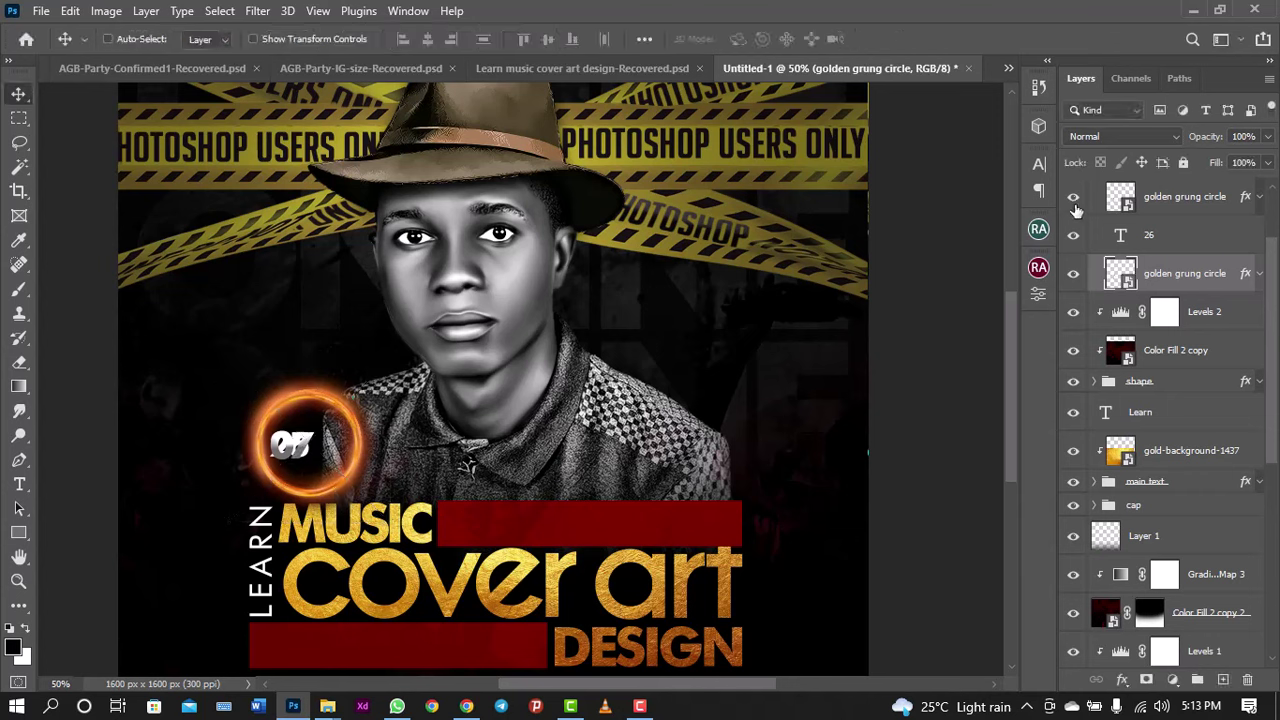
click(1073, 198)
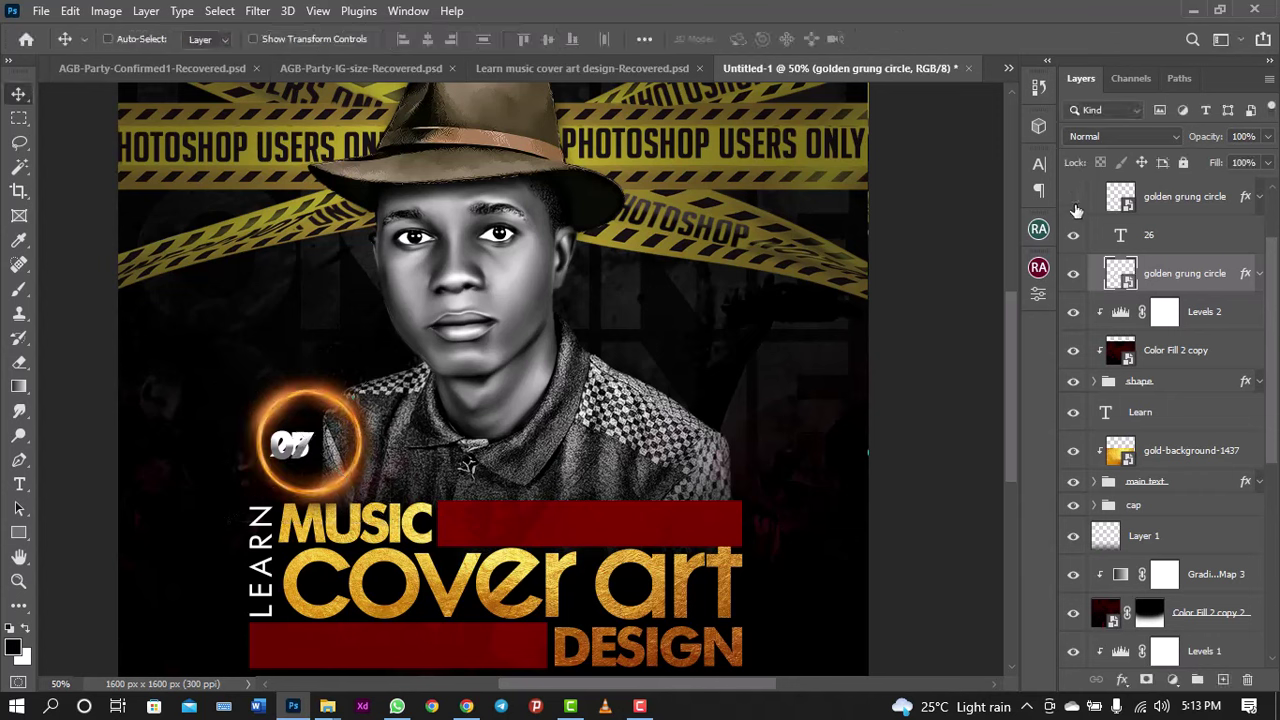
Step: Delete the hidden duplicate circle layer and compare the ring with 26 and 07 toggled
click(1152, 199)
key(Delete)
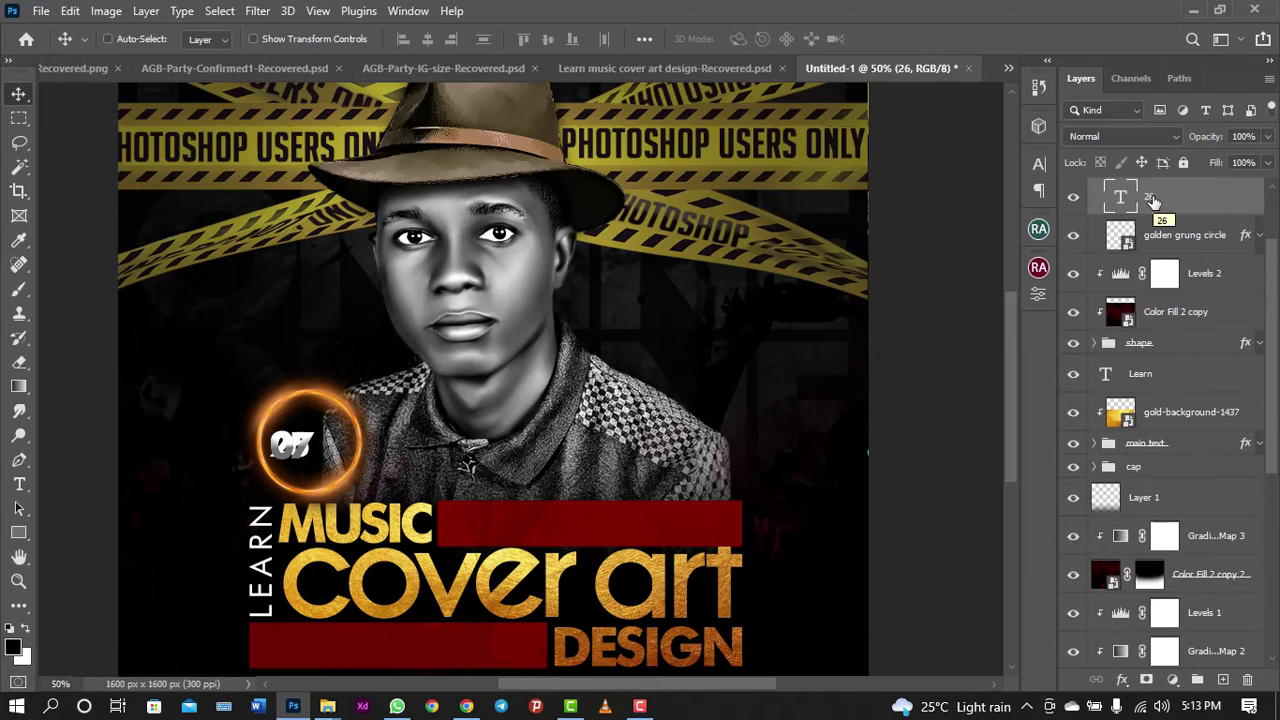
scroll(1106, 330, up, 3)
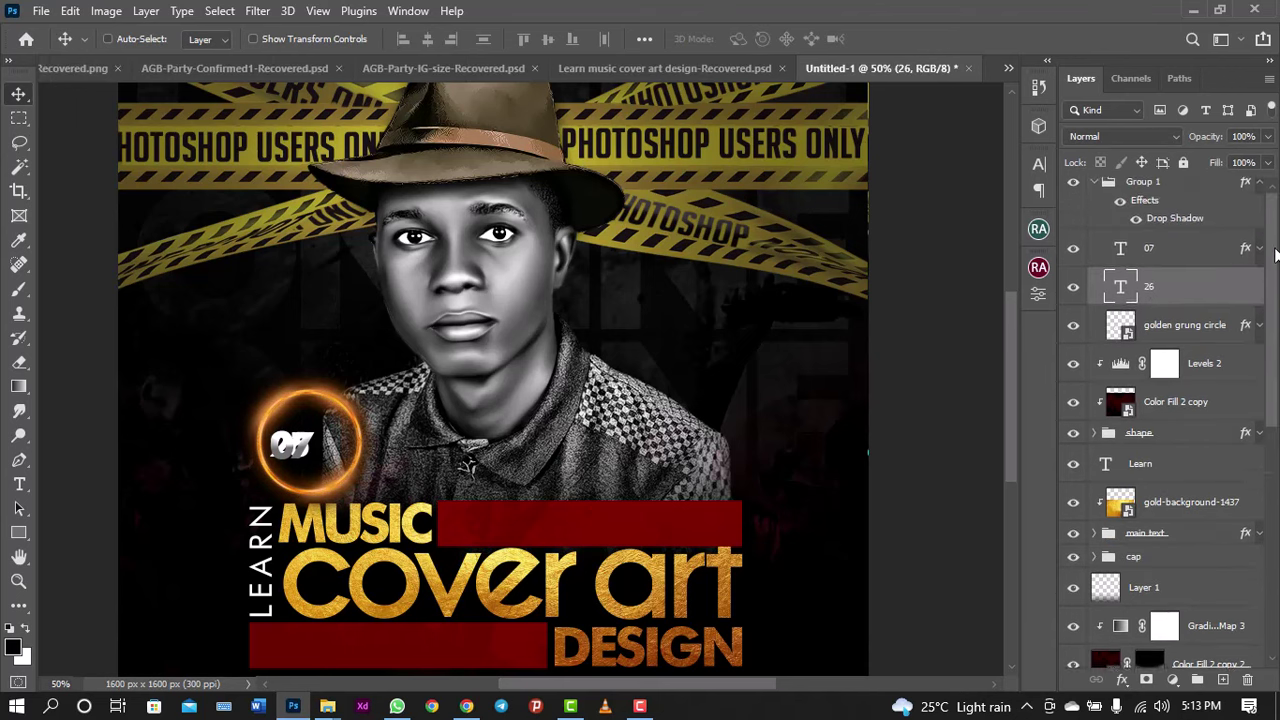
click(1073, 293)
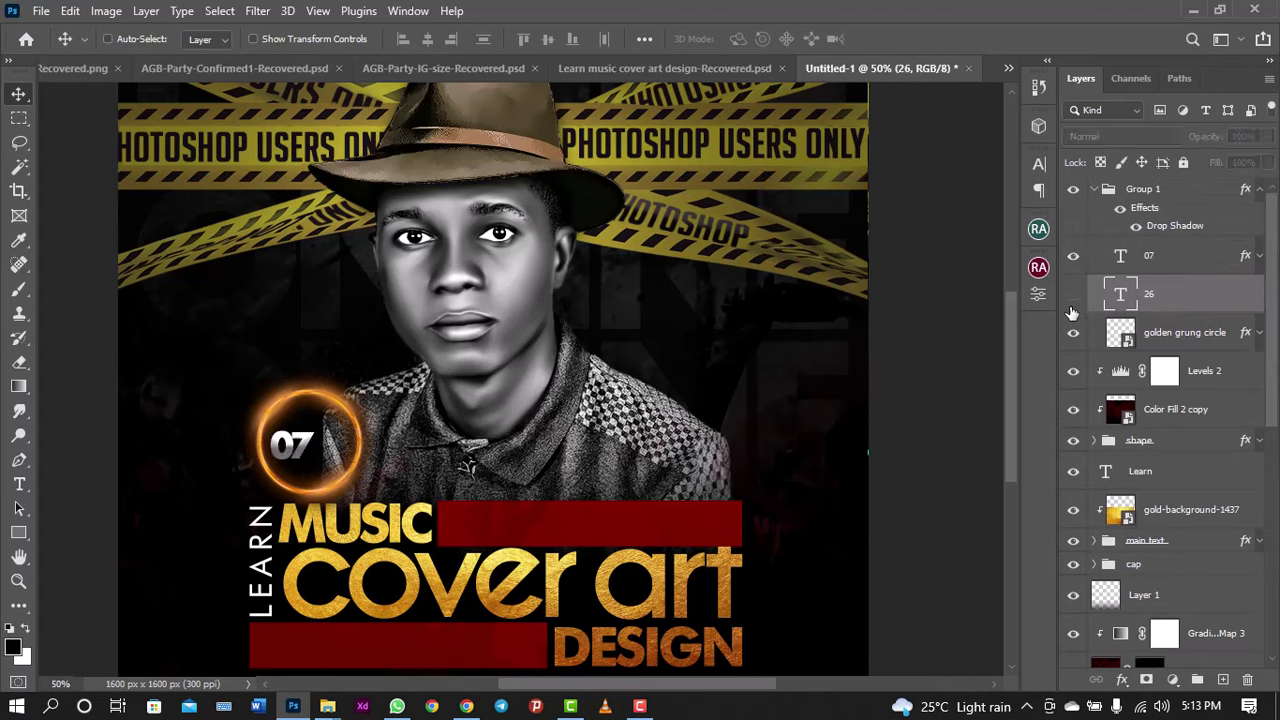
click(1073, 290)
click(1073, 256)
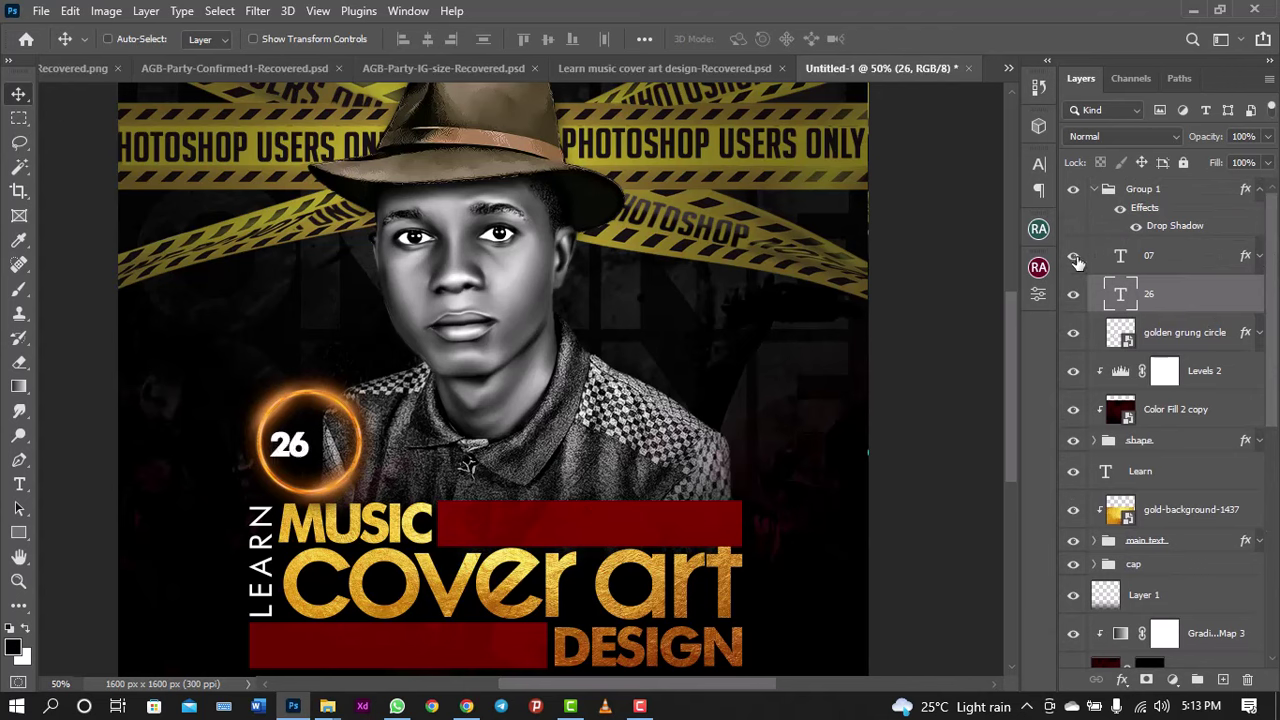
click(1074, 257)
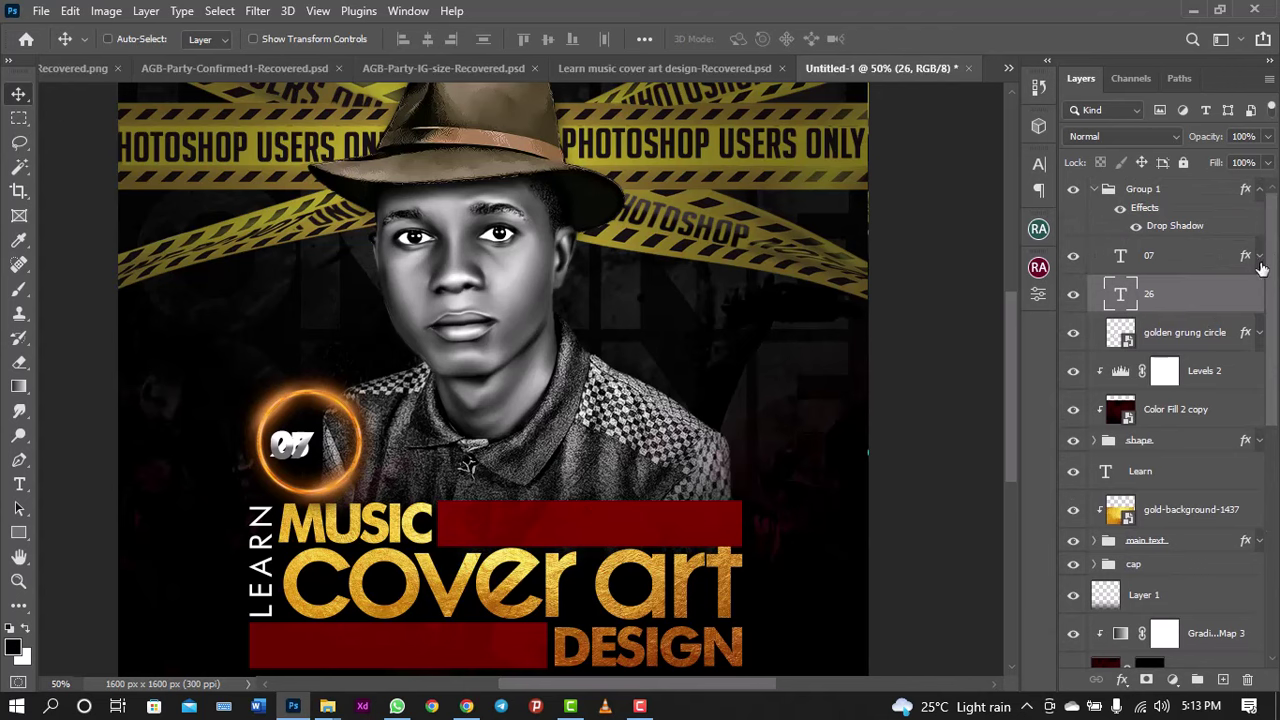
Step: Copy the 07 layer's Bevel & Emboss style, delete 07, and paste the style onto 26
click(1260, 262)
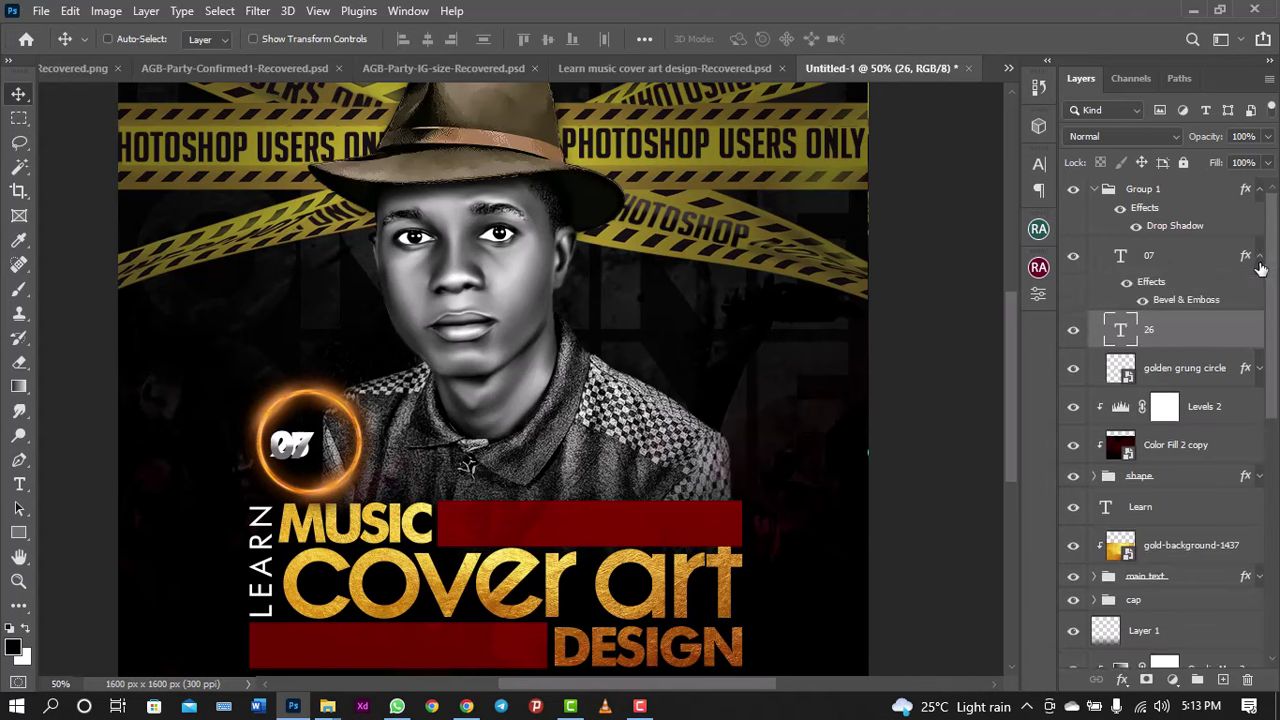
click(1183, 265)
right_click(1183, 265)
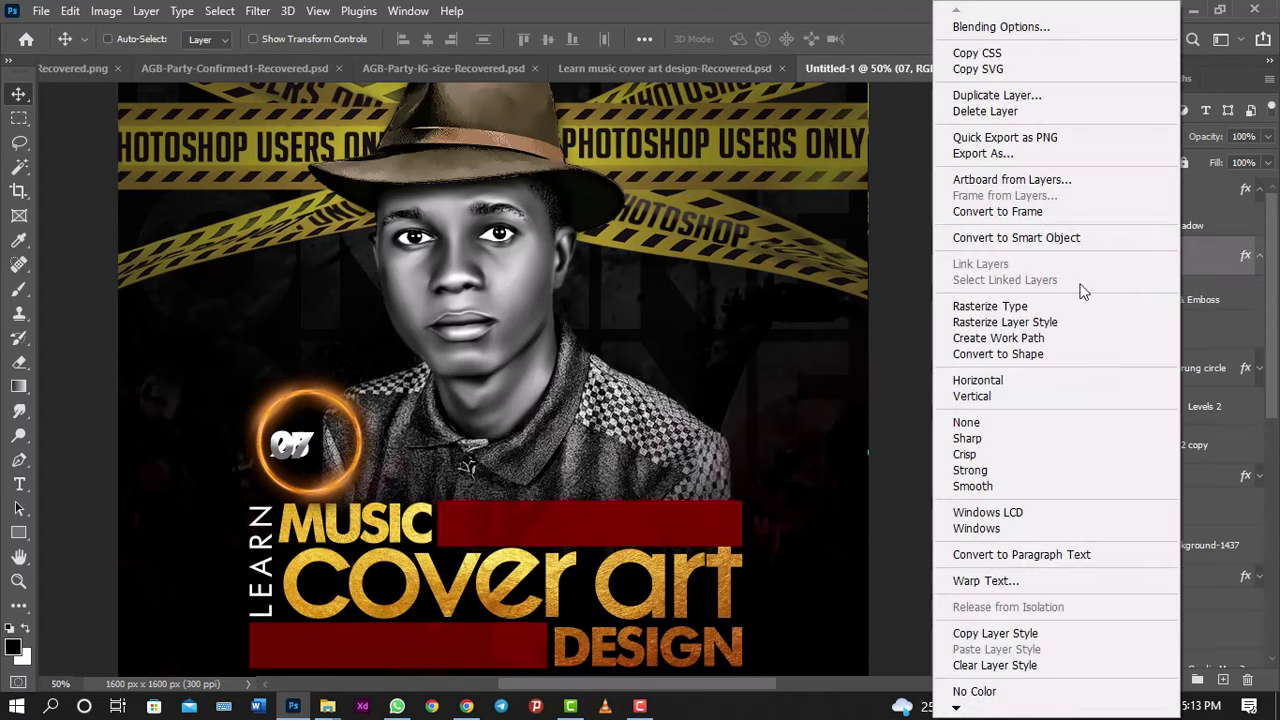
click(990, 634)
click(1259, 256)
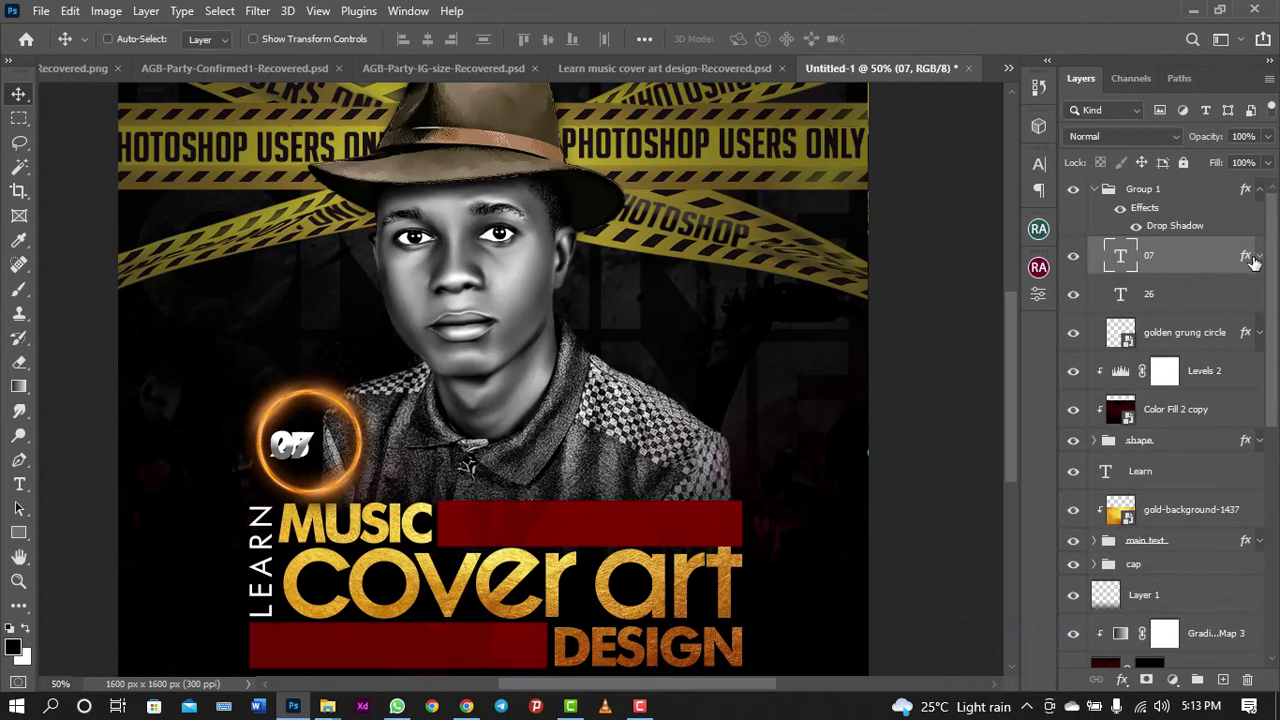
key(Delete)
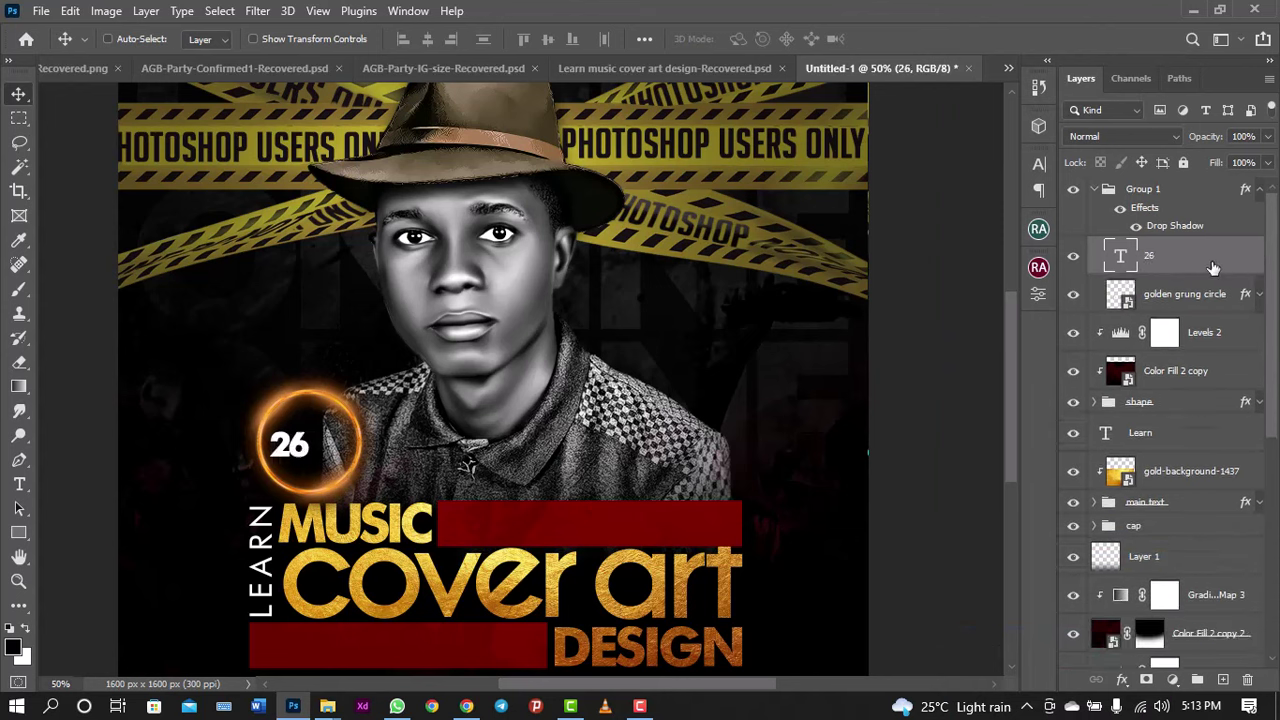
right_click(1212, 268)
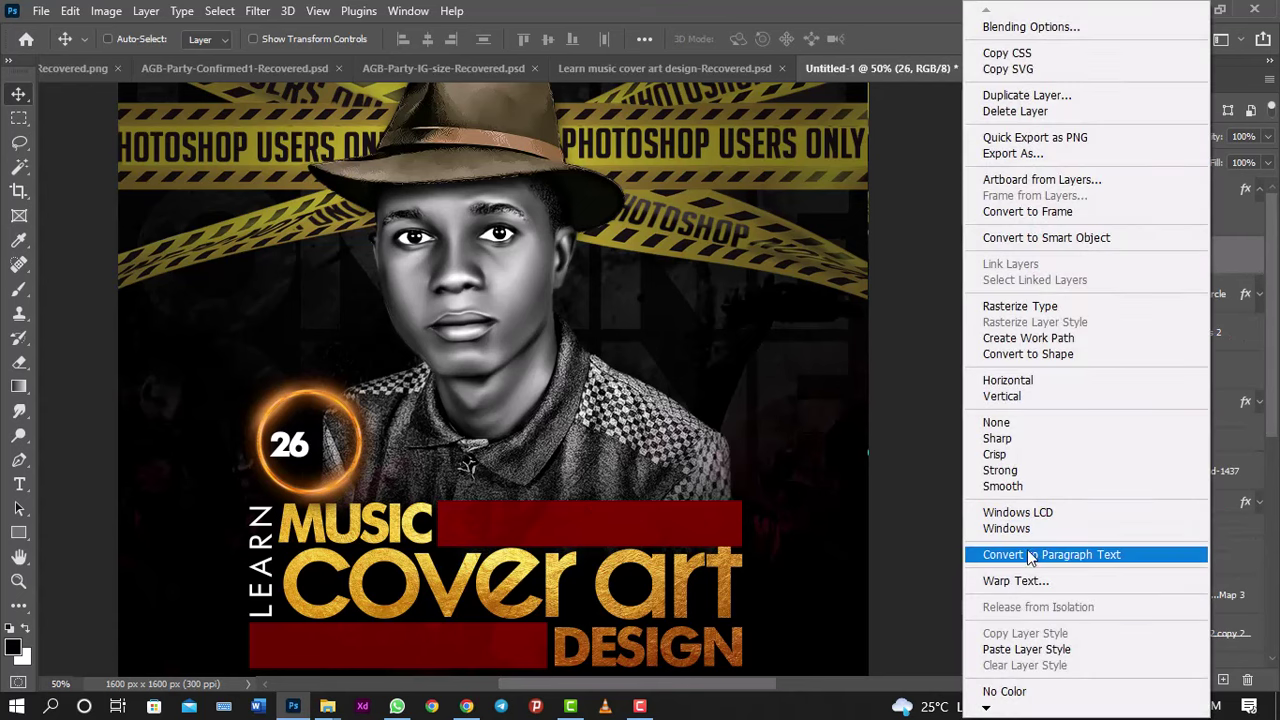
click(1035, 651)
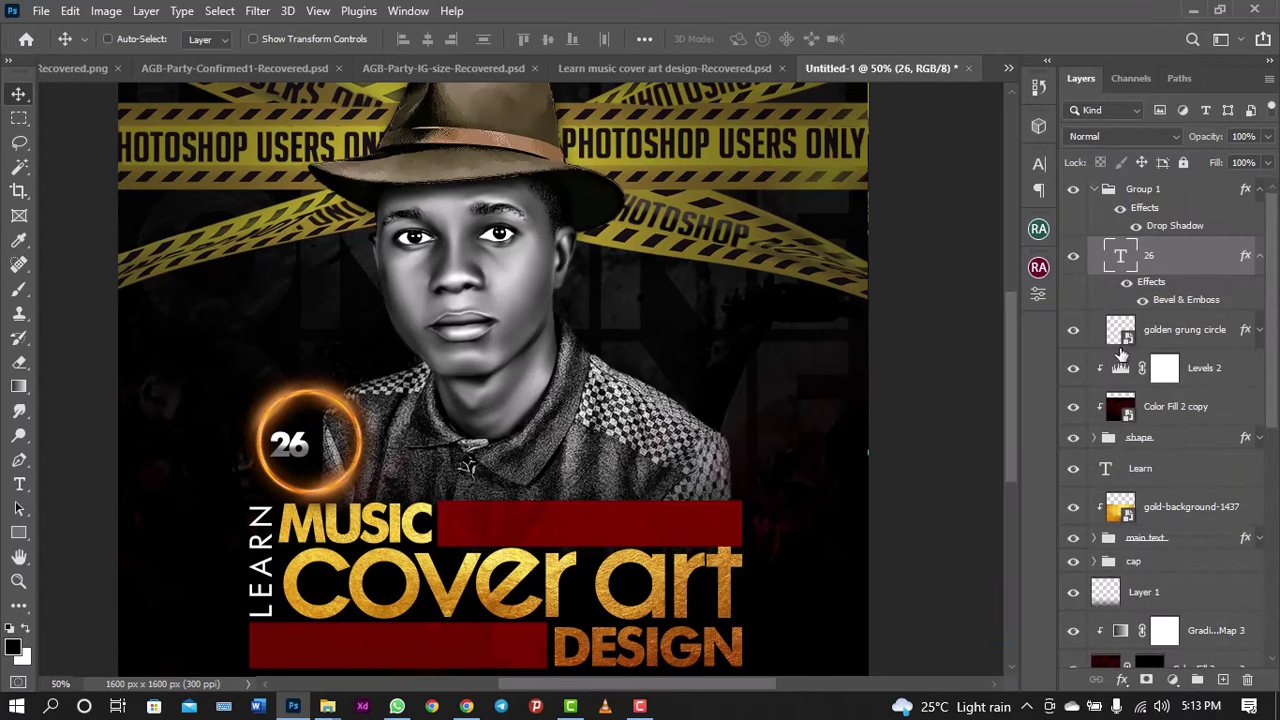
Step: Set the 26 text's Bevel & Emboss highlight opacity to 0%
double_click(1171, 305)
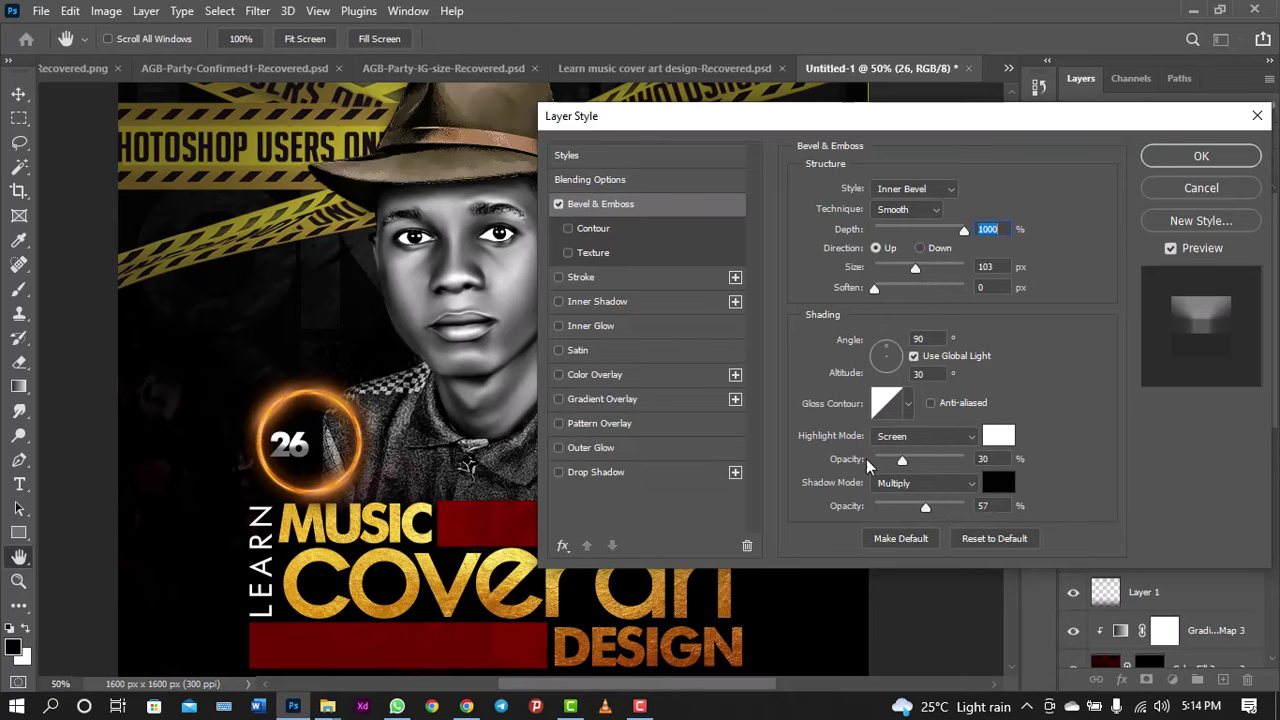
drag(901, 461, 1043, 472)
drag(964, 460, 810, 480)
click(952, 460)
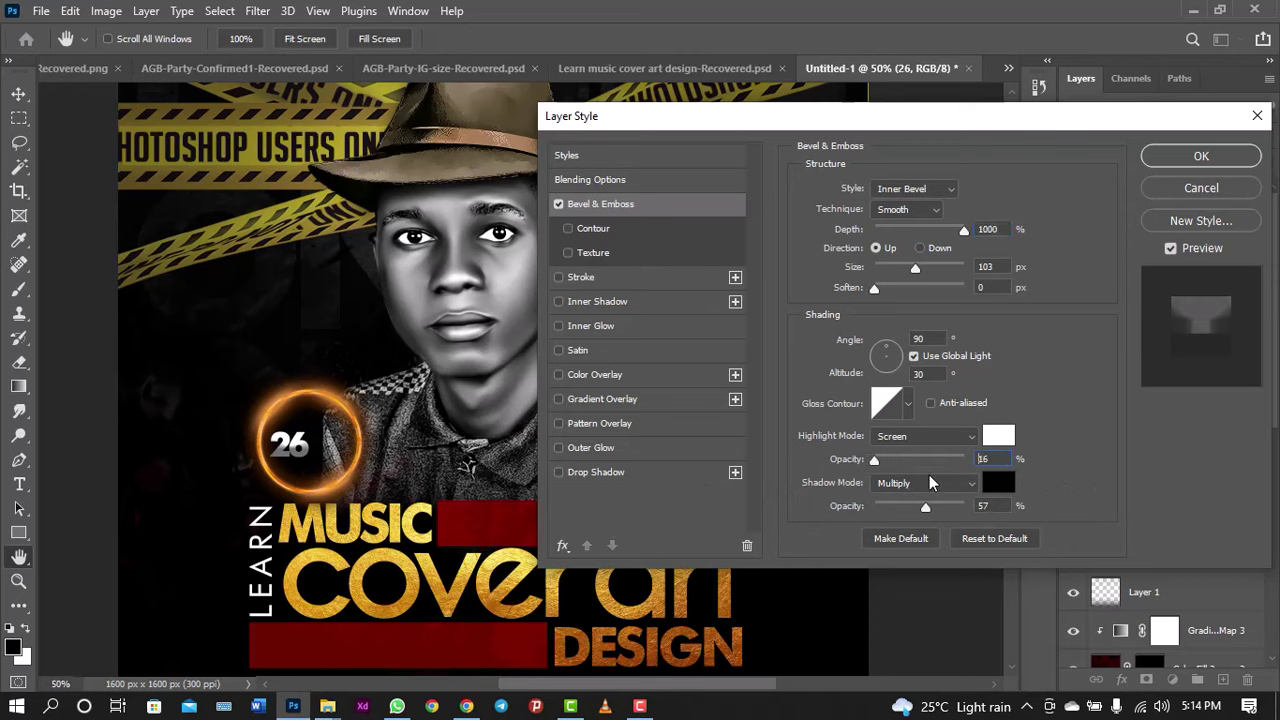
click(1201, 156)
key(ctrl)
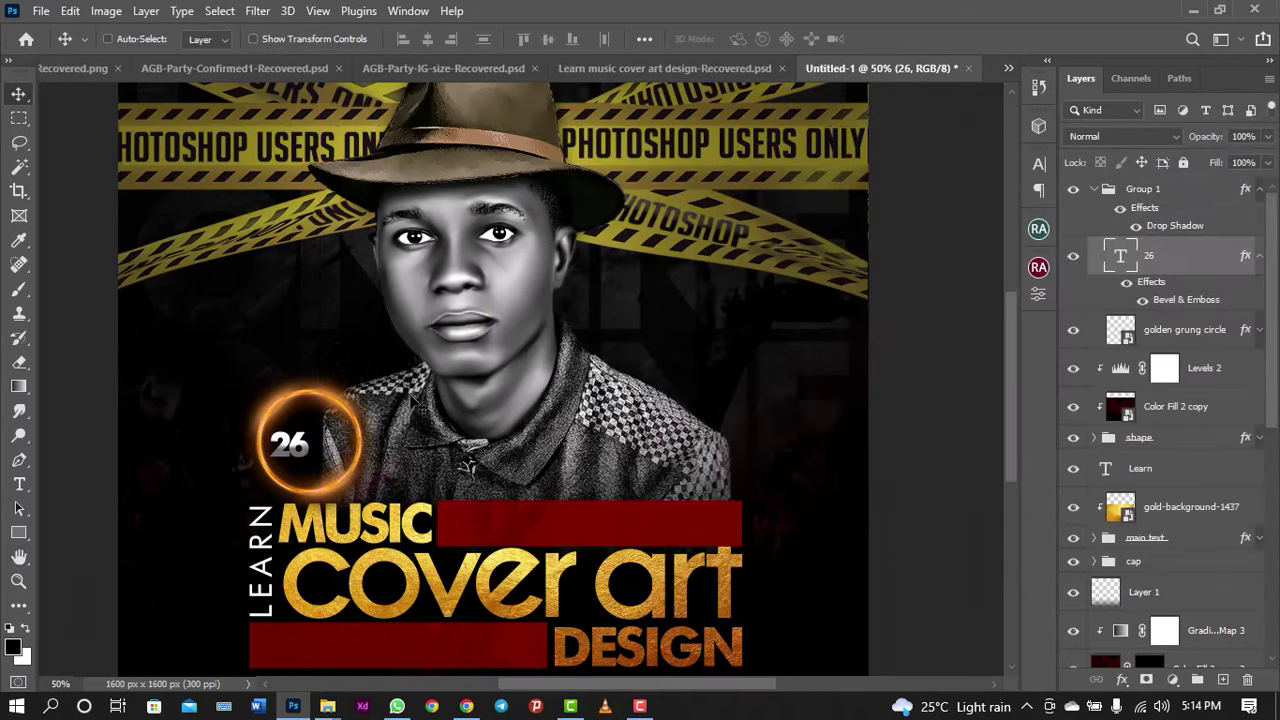
Step: Add a new 'SEP.' text layer at the lower left of the cover
click(657, 66)
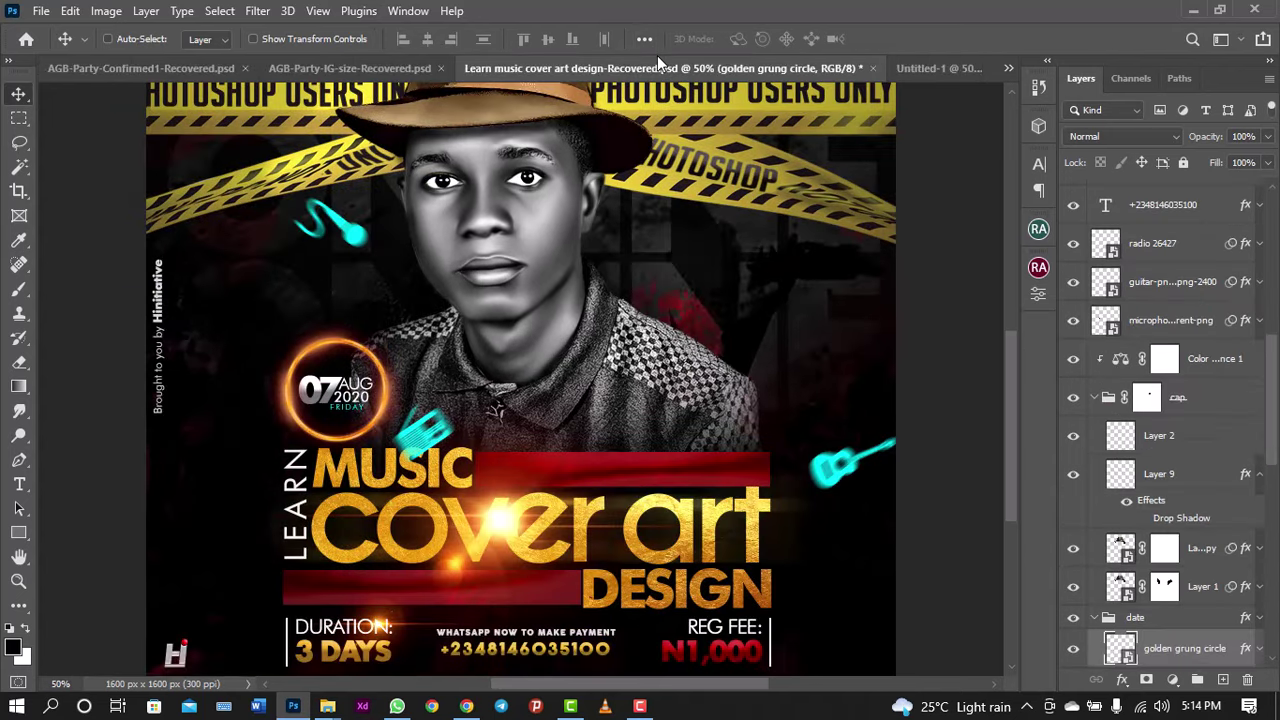
click(921, 68)
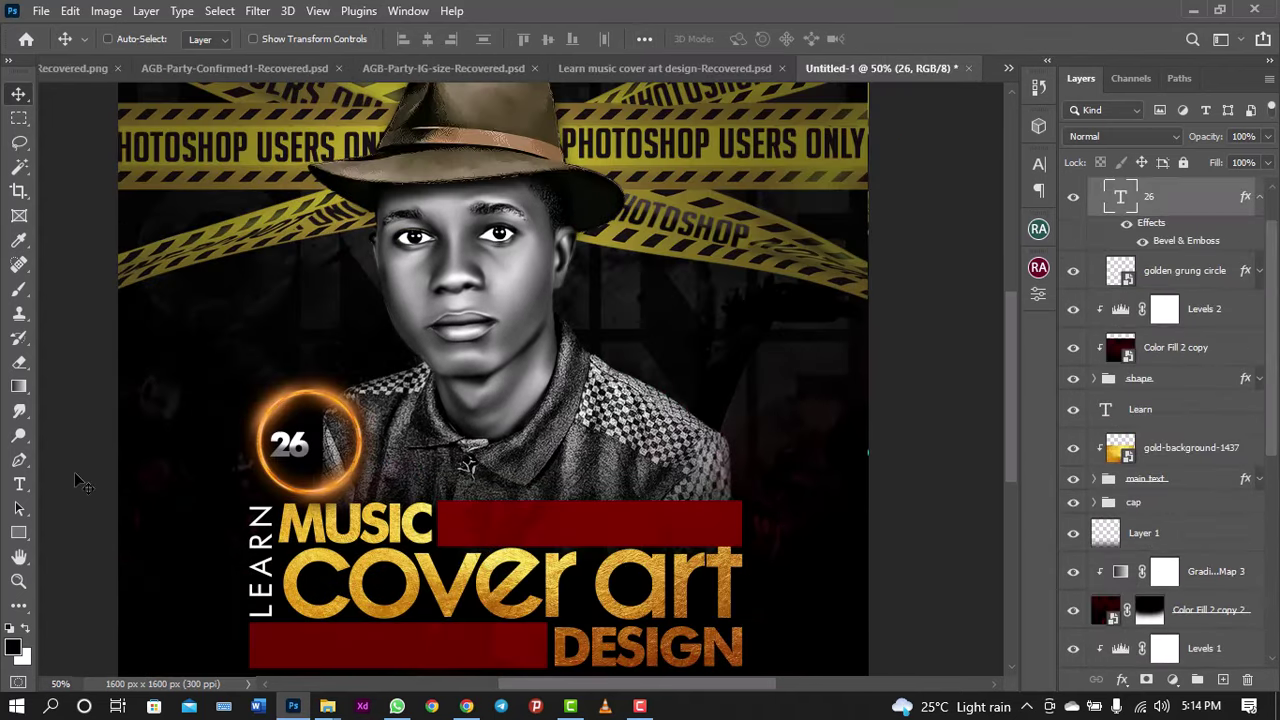
click(19, 484)
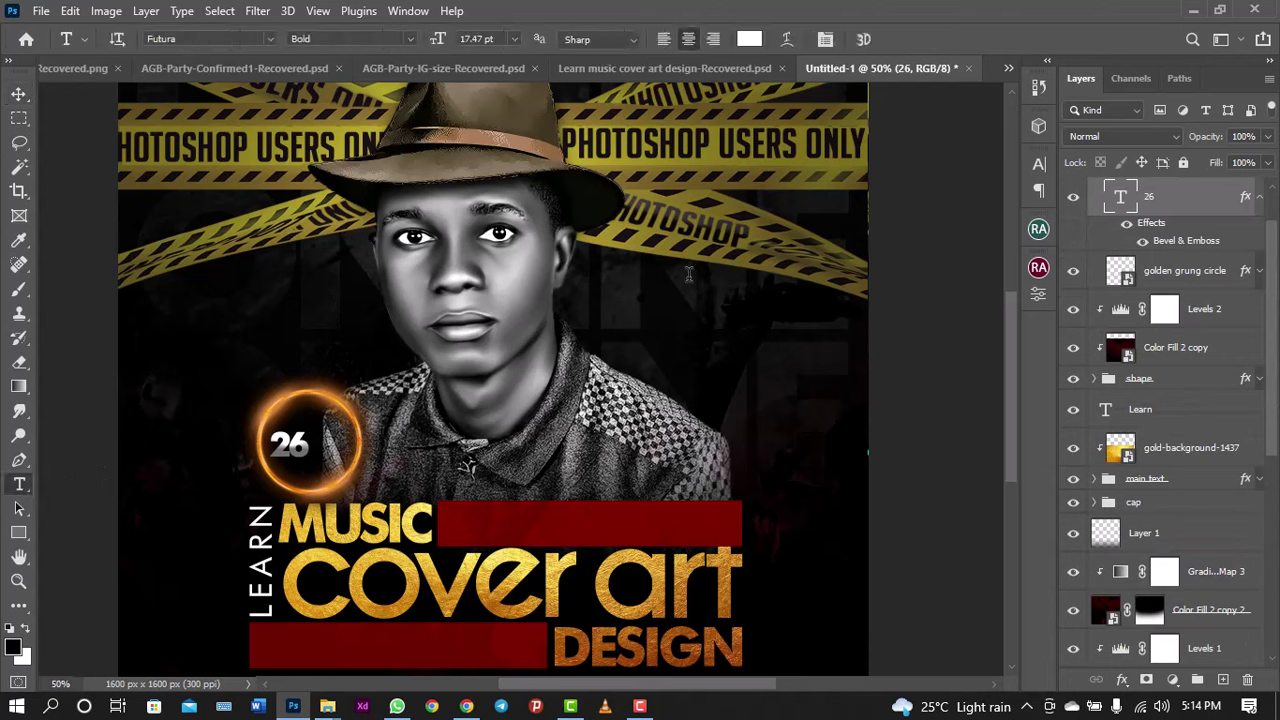
click(207, 626)
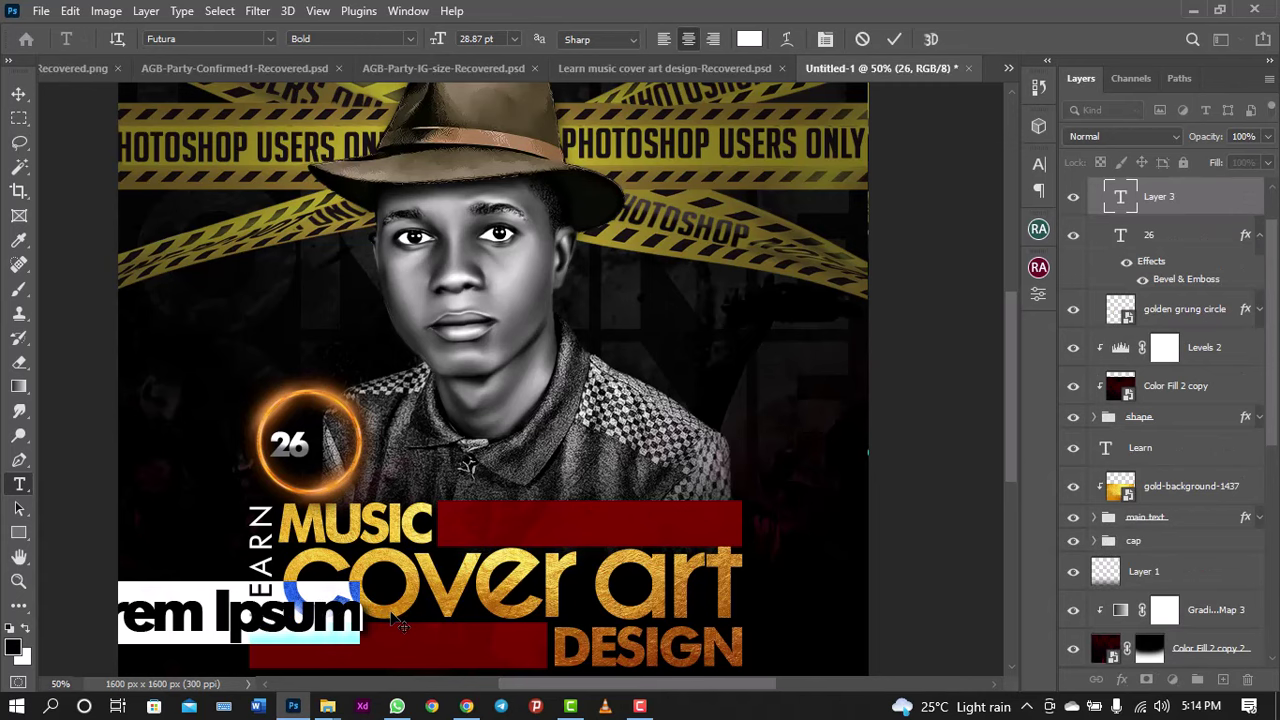
text(S)
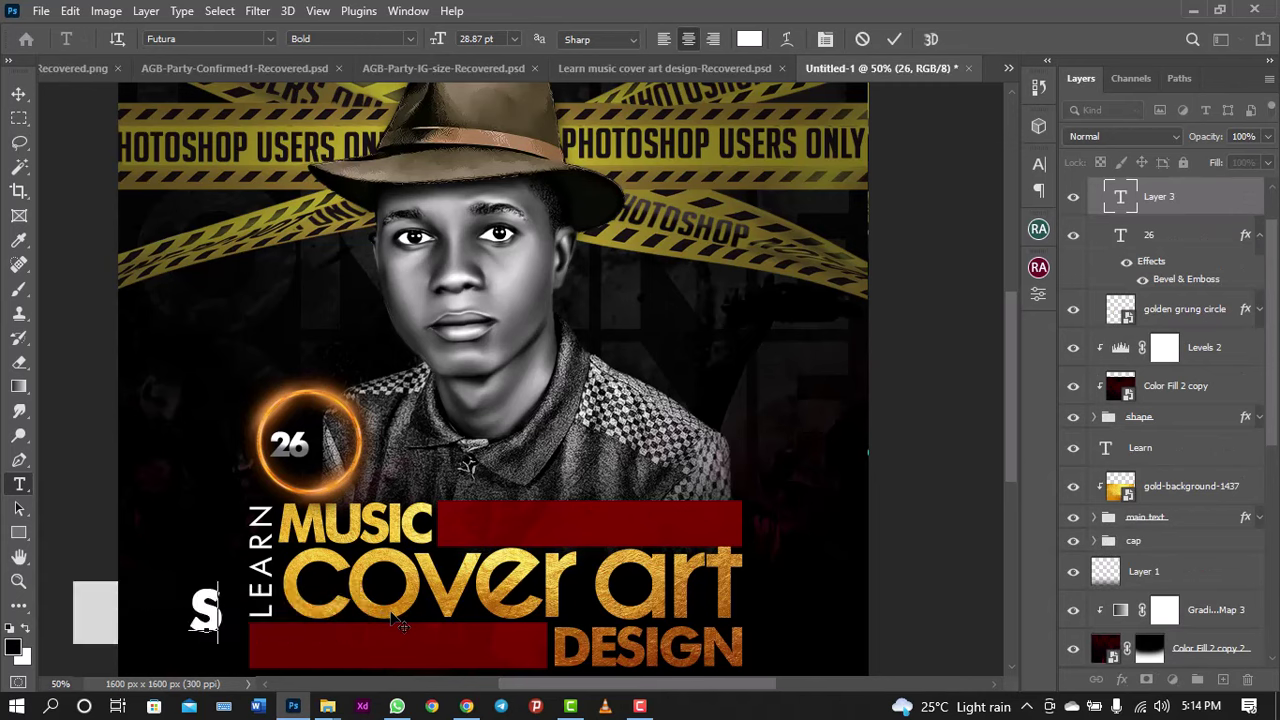
text(e)
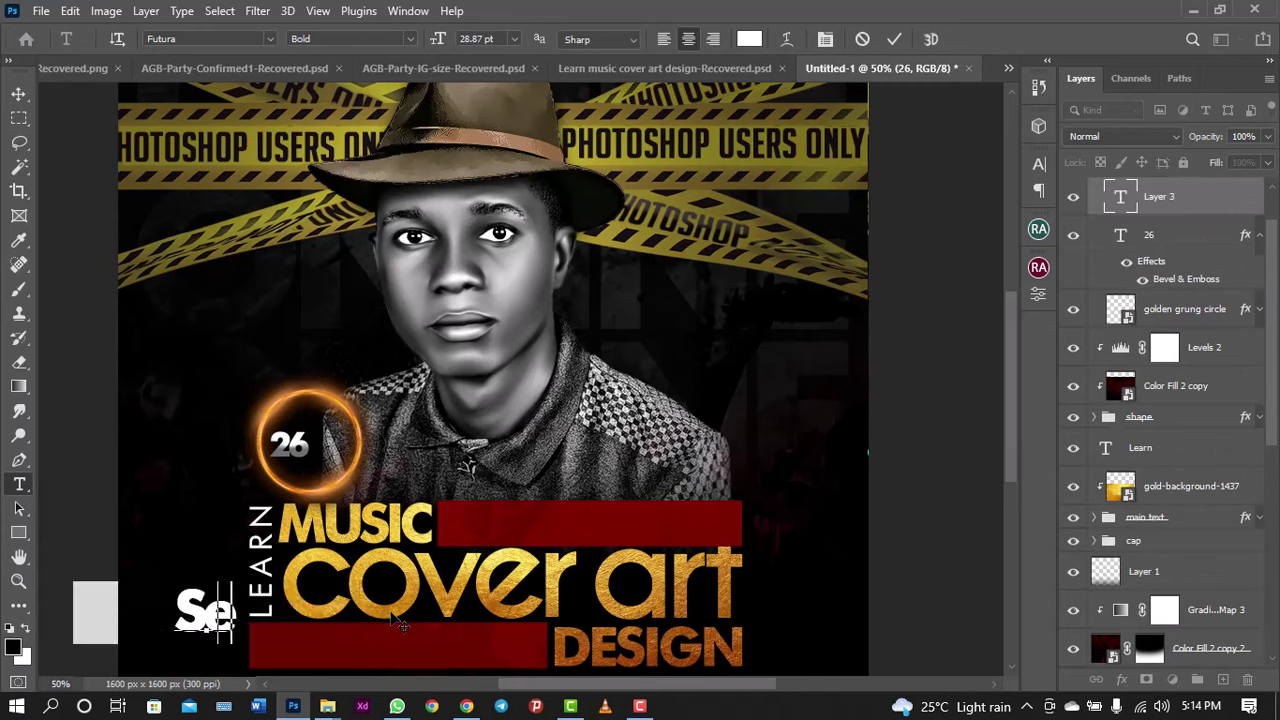
key(BackSpace)
text(EP)
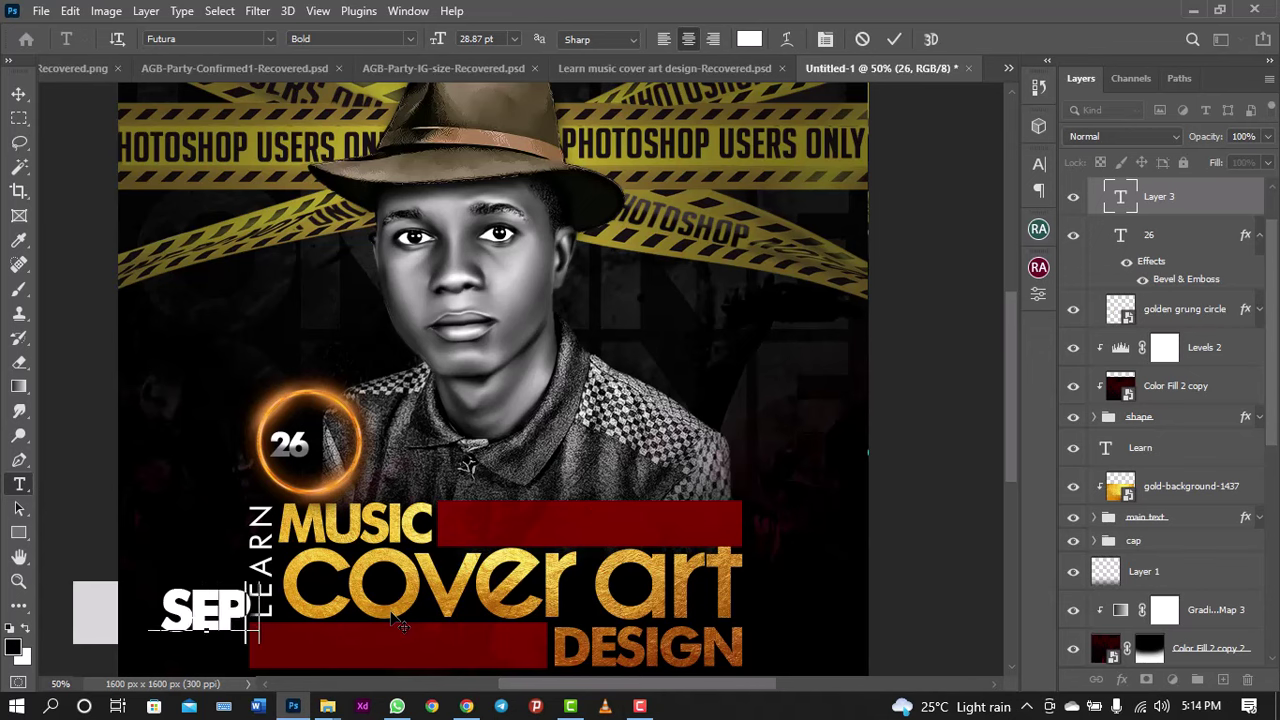
text(T)
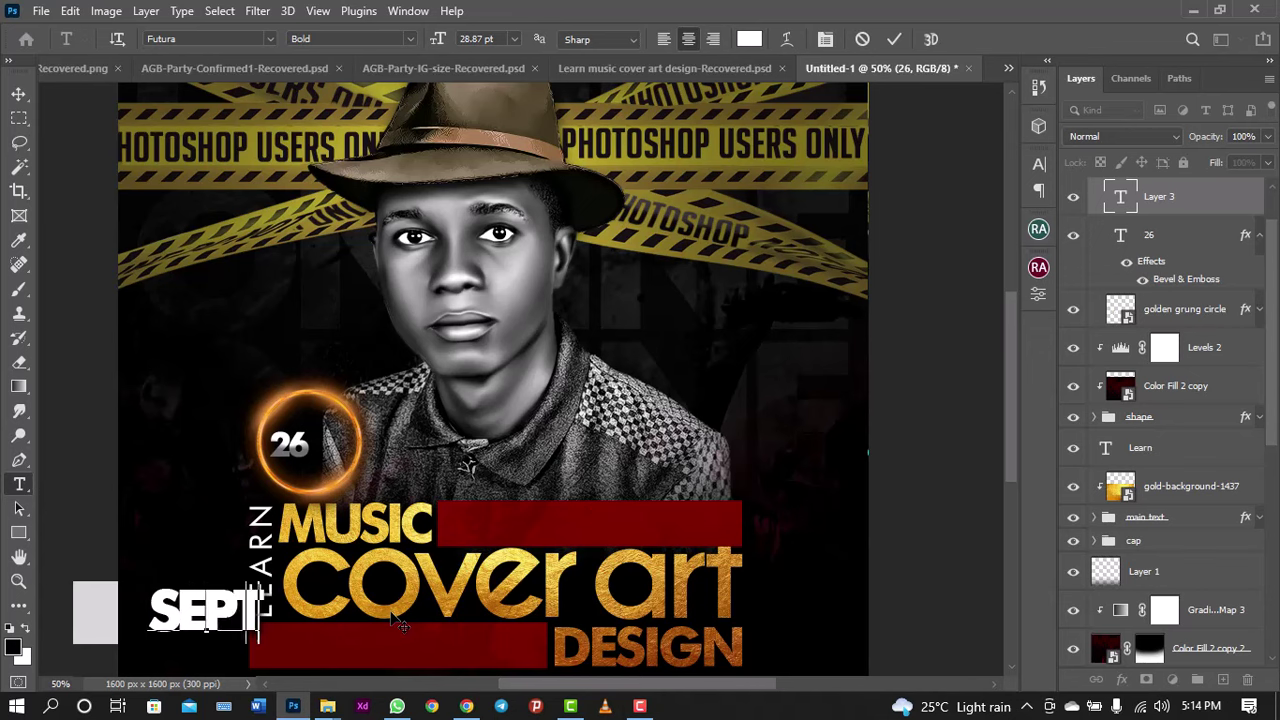
key(BackSpace)
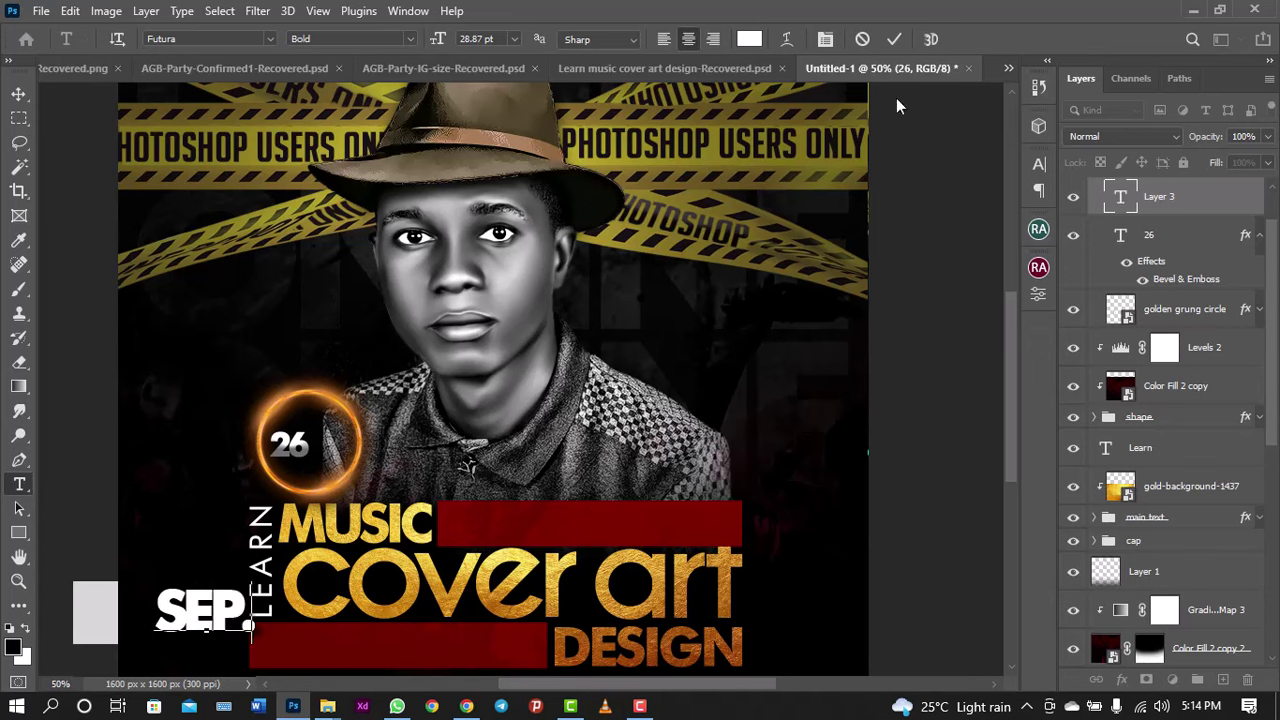
click(894, 39)
Step: Set SEP. to Futura Bk BT, tracking 75, size 8 pt
click(1039, 164)
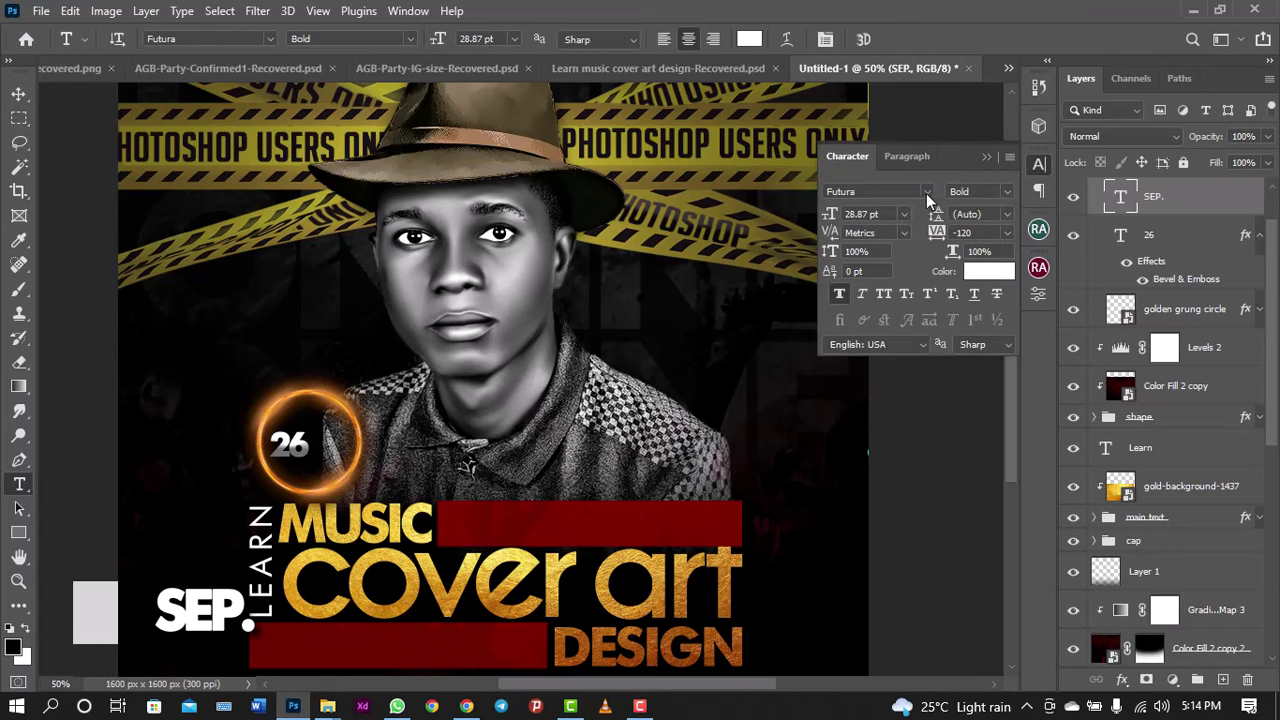
click(927, 192)
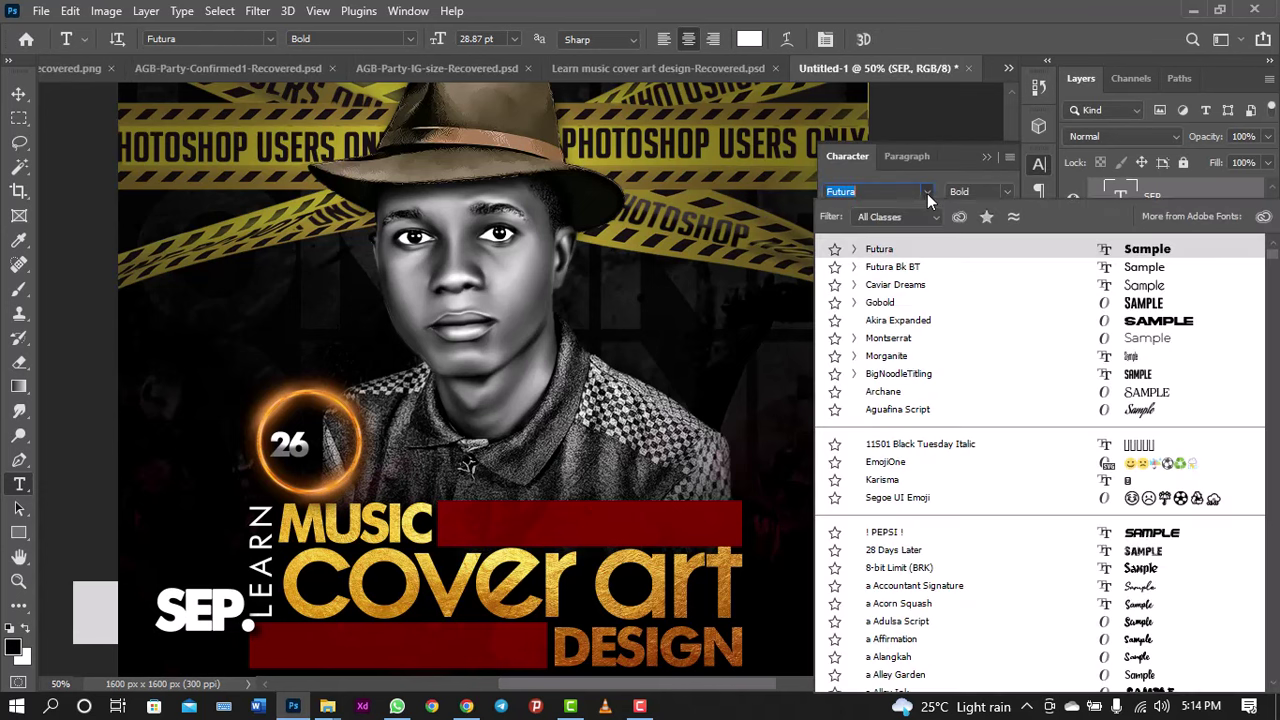
click(993, 268)
click(1007, 232)
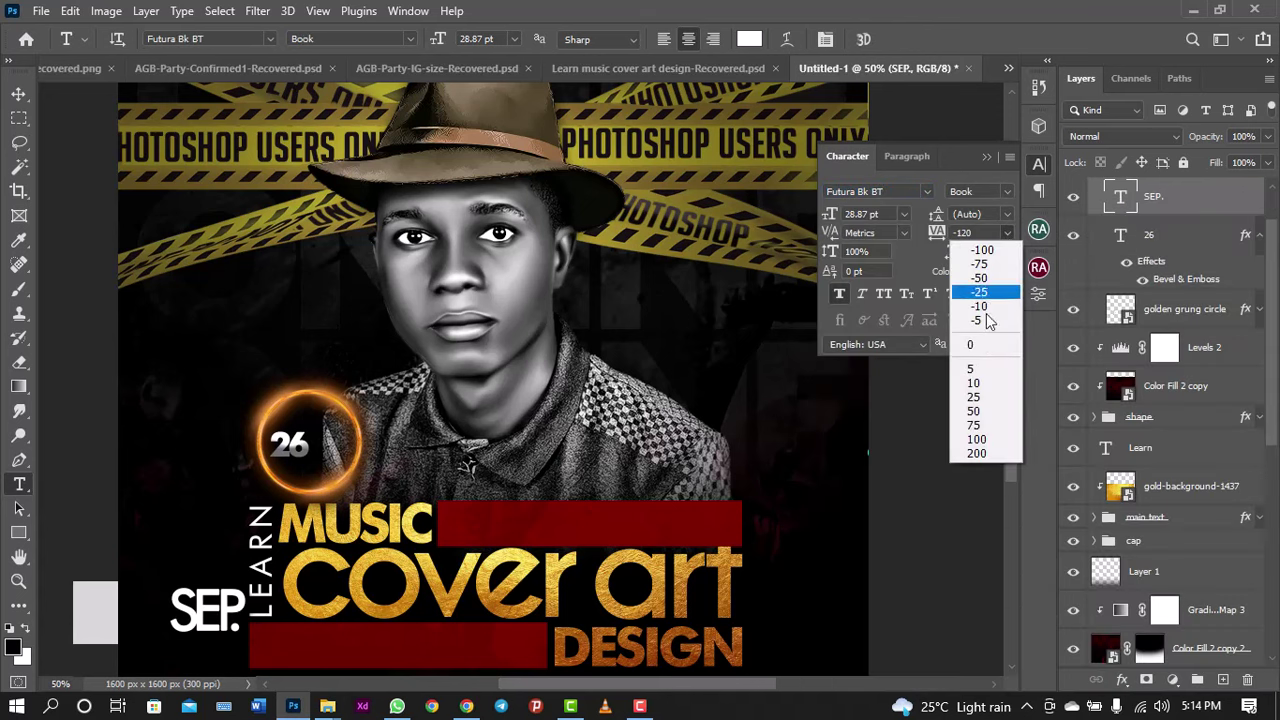
click(985, 345)
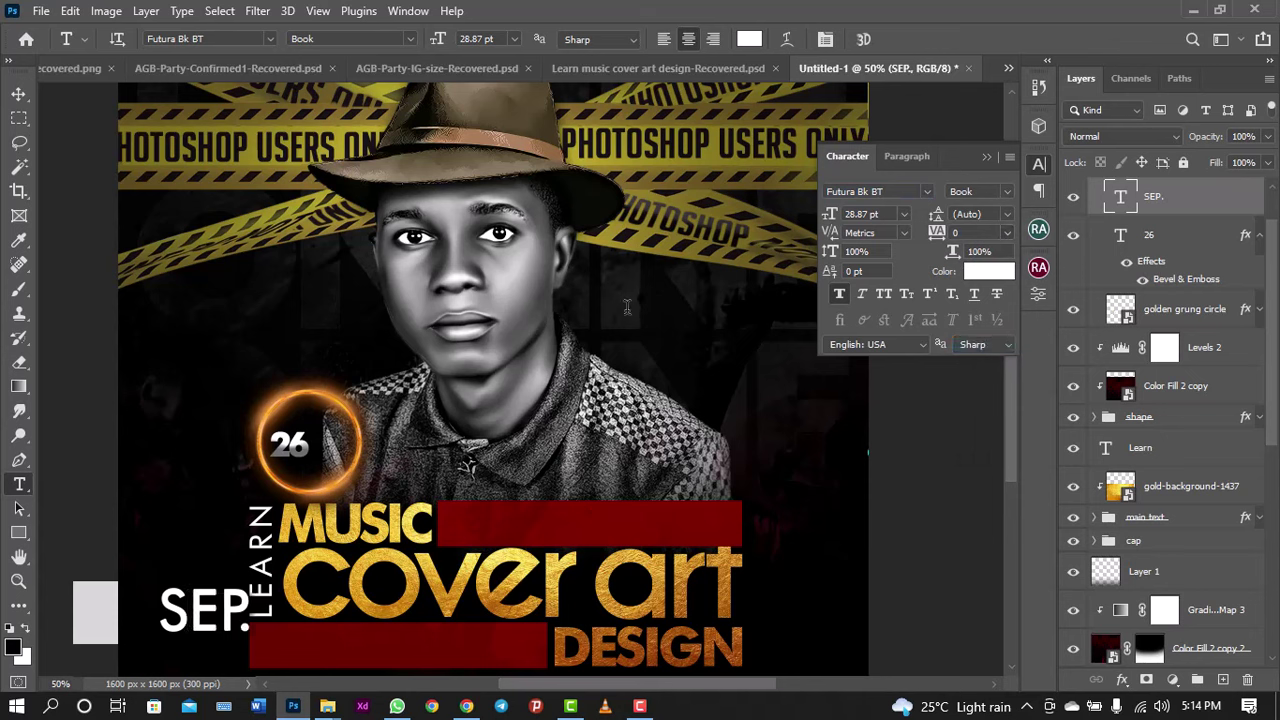
click(1007, 193)
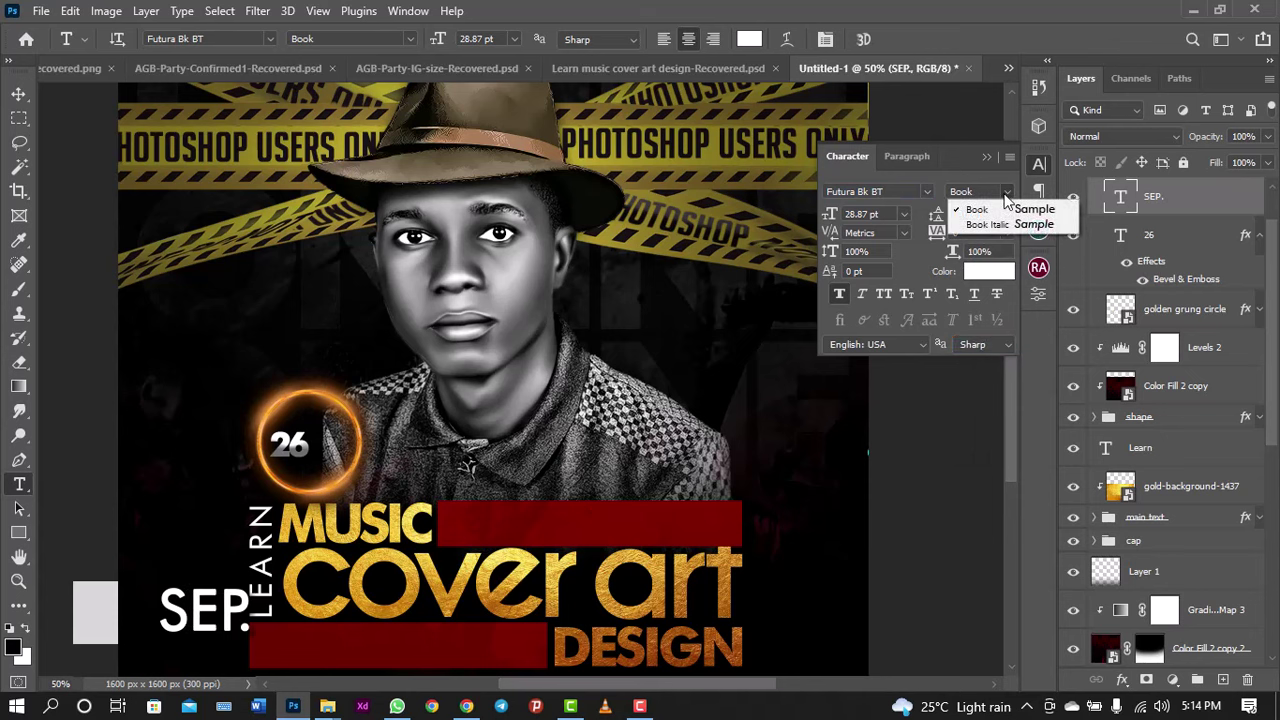
click(1007, 232)
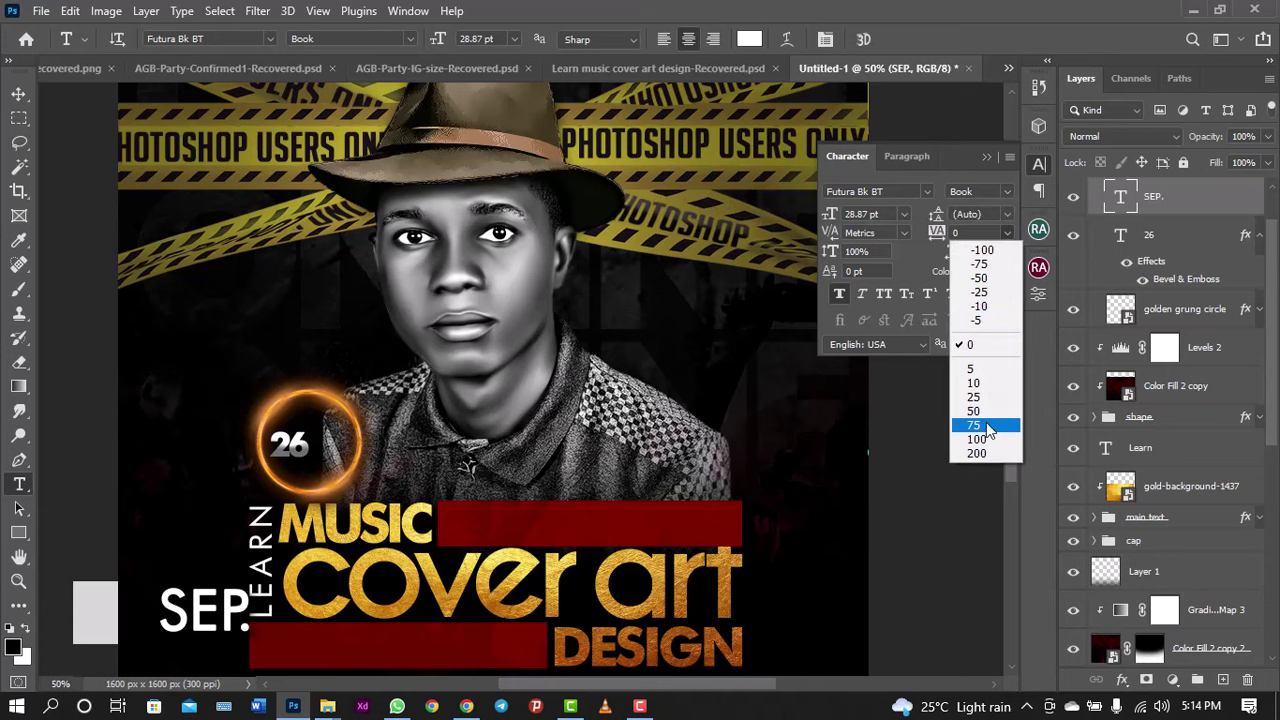
click(987, 427)
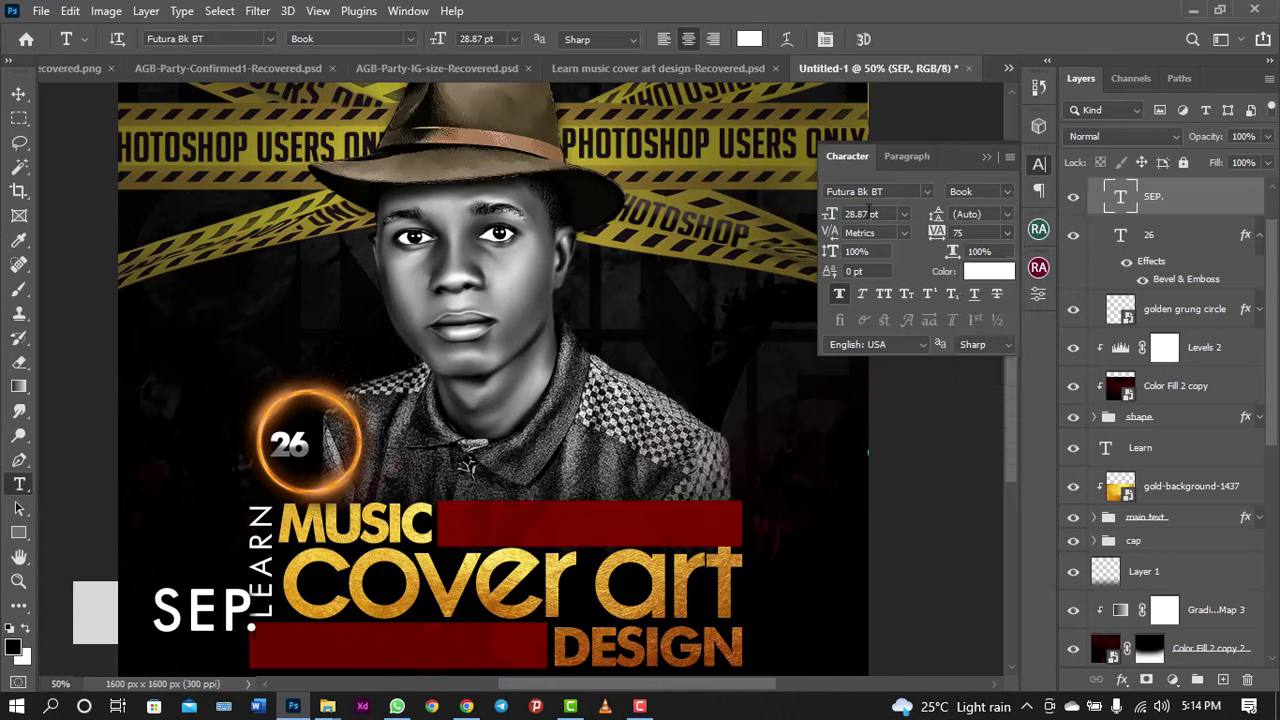
click(862, 214)
text(8)
key(Return)
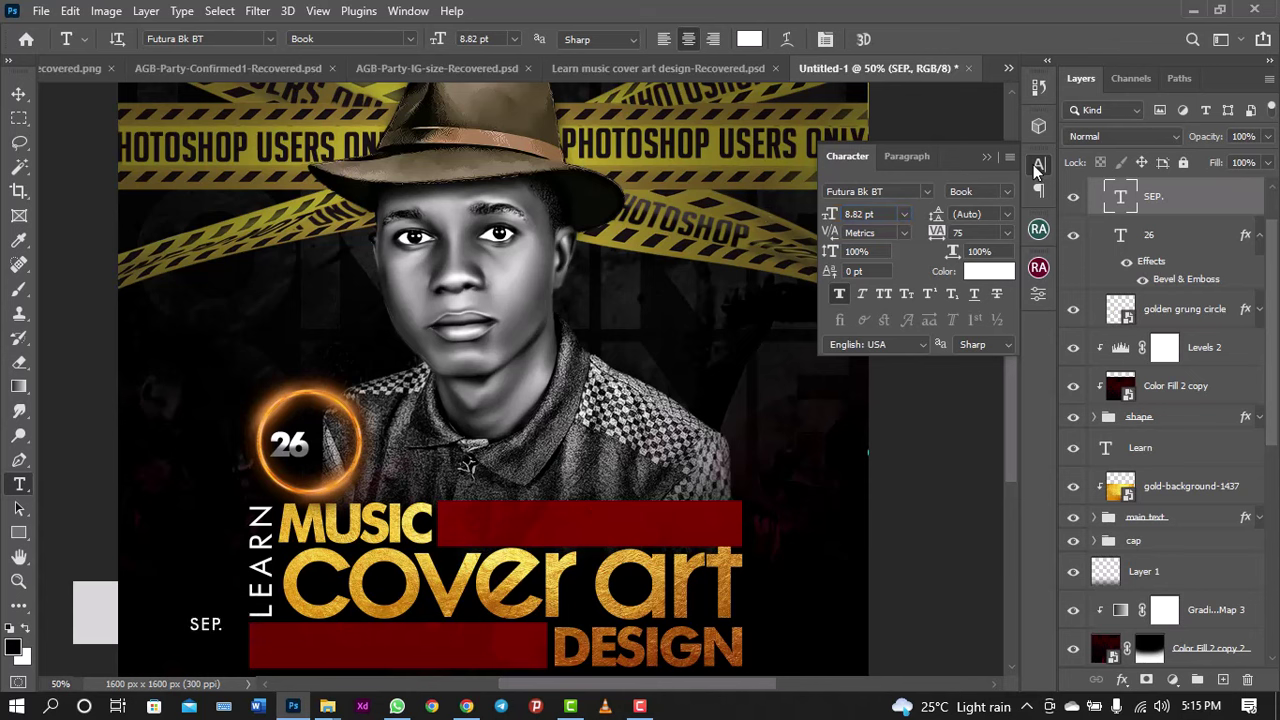
click(988, 154)
Step: Move SEP. beside the 26 in the circle and tighten its tracking to -75
key(v)
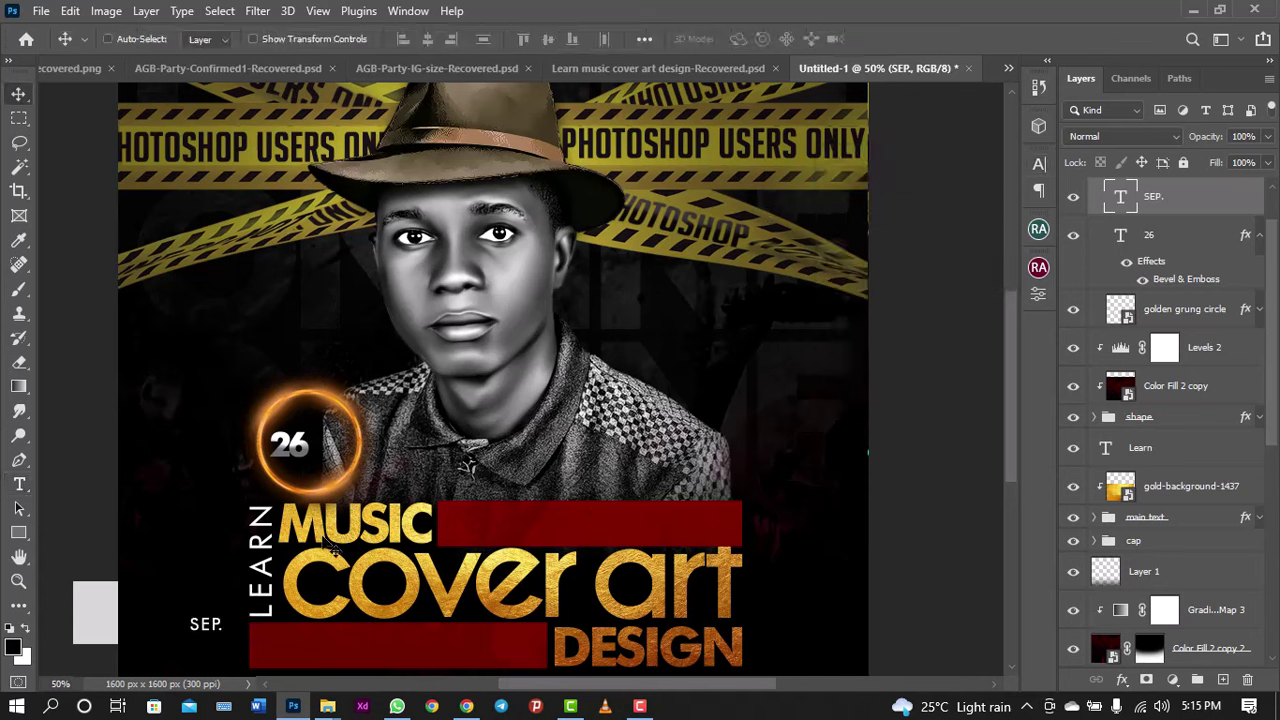
drag(290, 582, 405, 396)
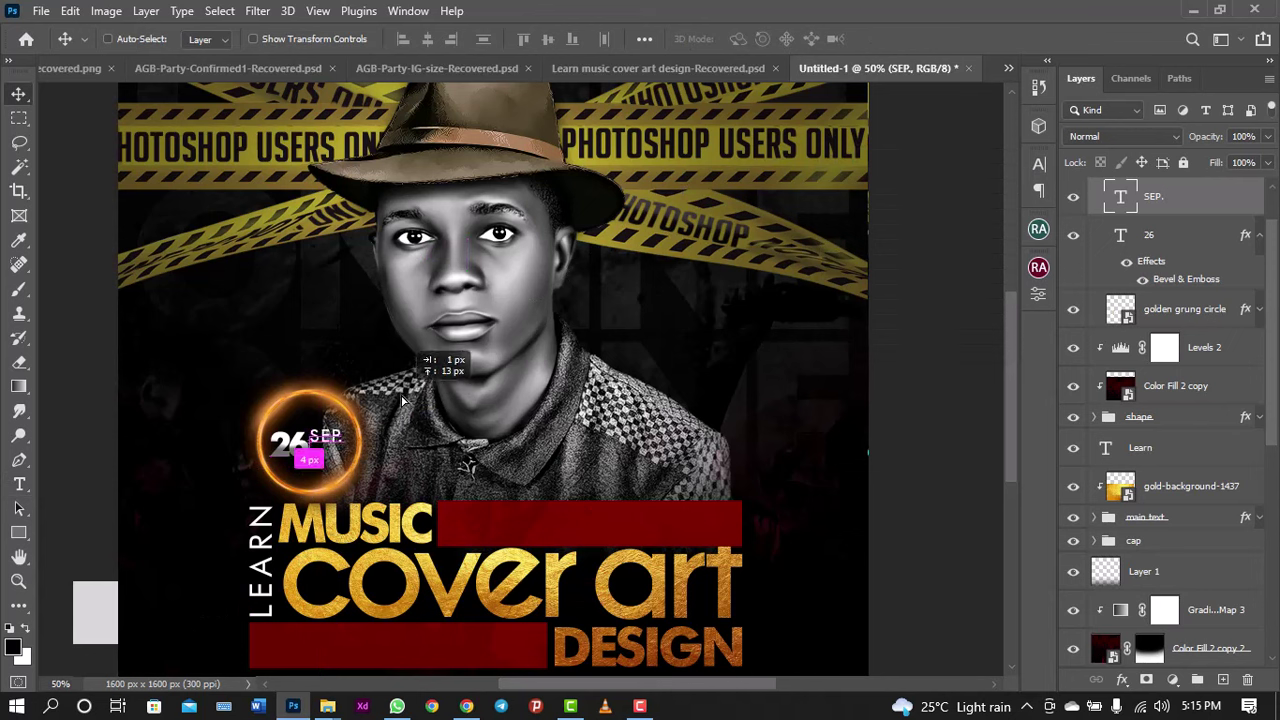
drag(310, 458, 310, 453)
click(1039, 163)
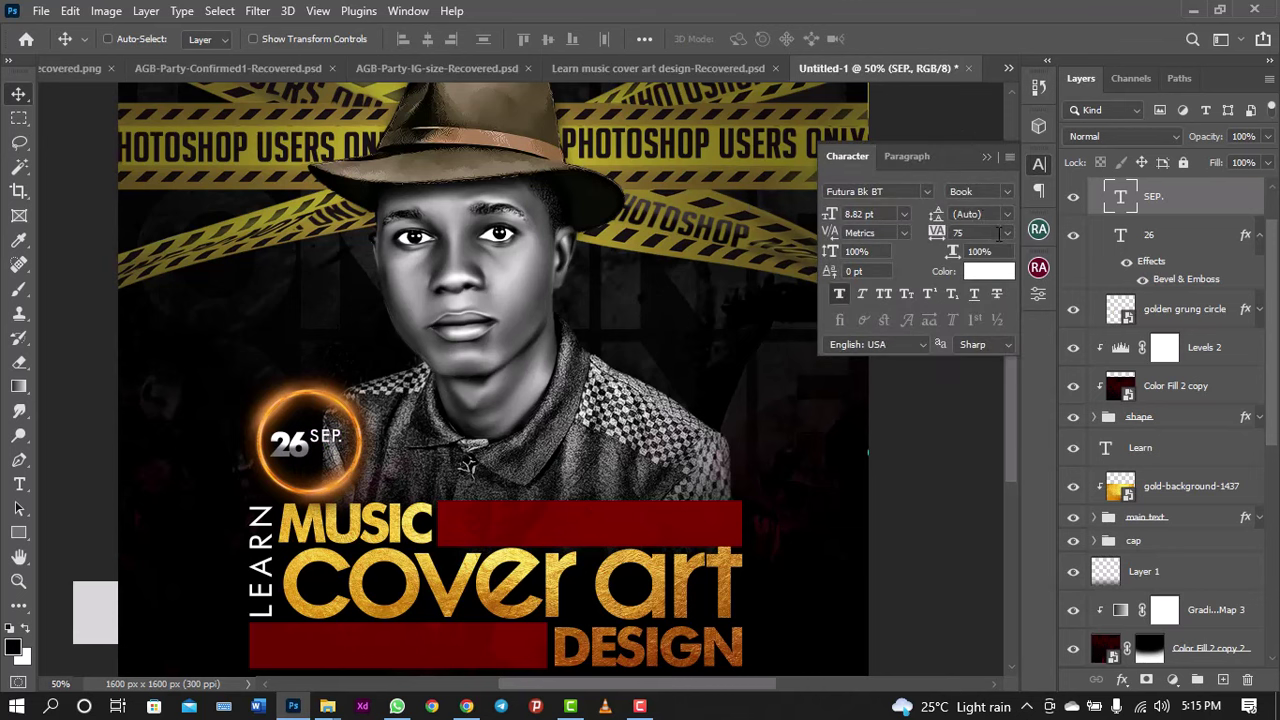
click(1008, 233)
click(982, 264)
drag(364, 453, 358, 455)
key(Right)
key(Right)
key(Right)
Step: Duplicate SEP. just below itself and change the copy's text to 2022
click(650, 70)
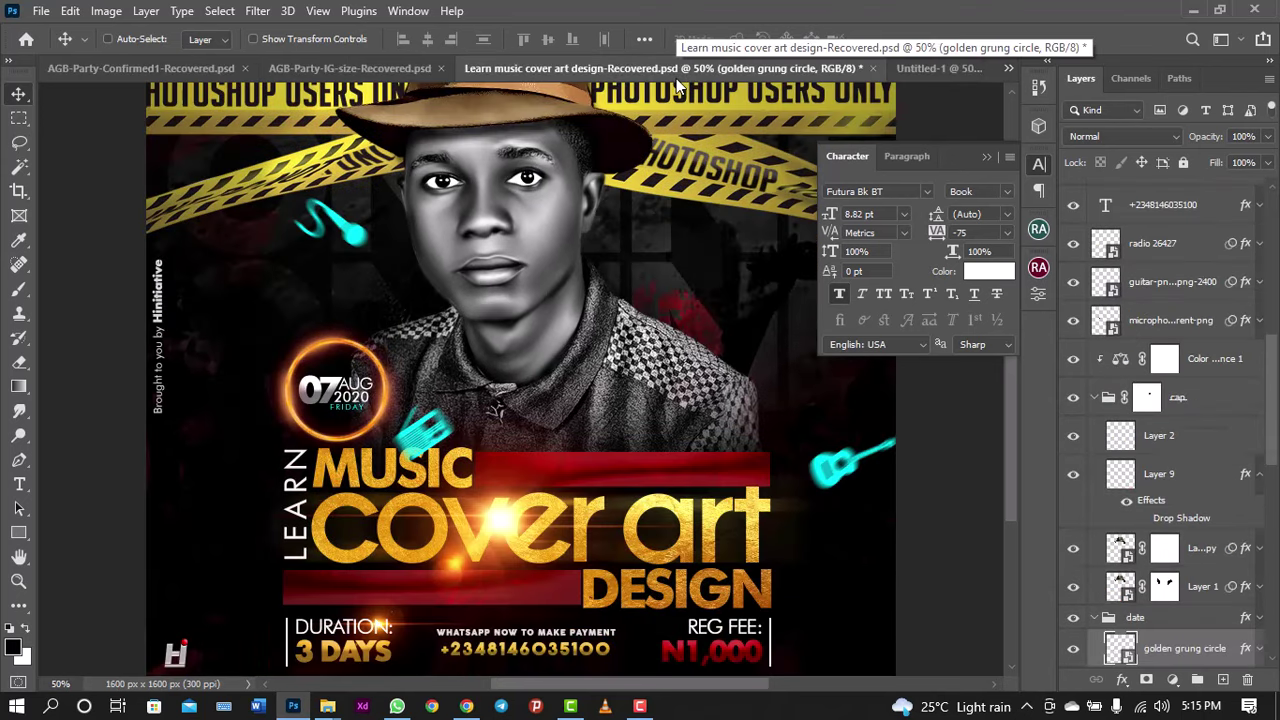
click(938, 68)
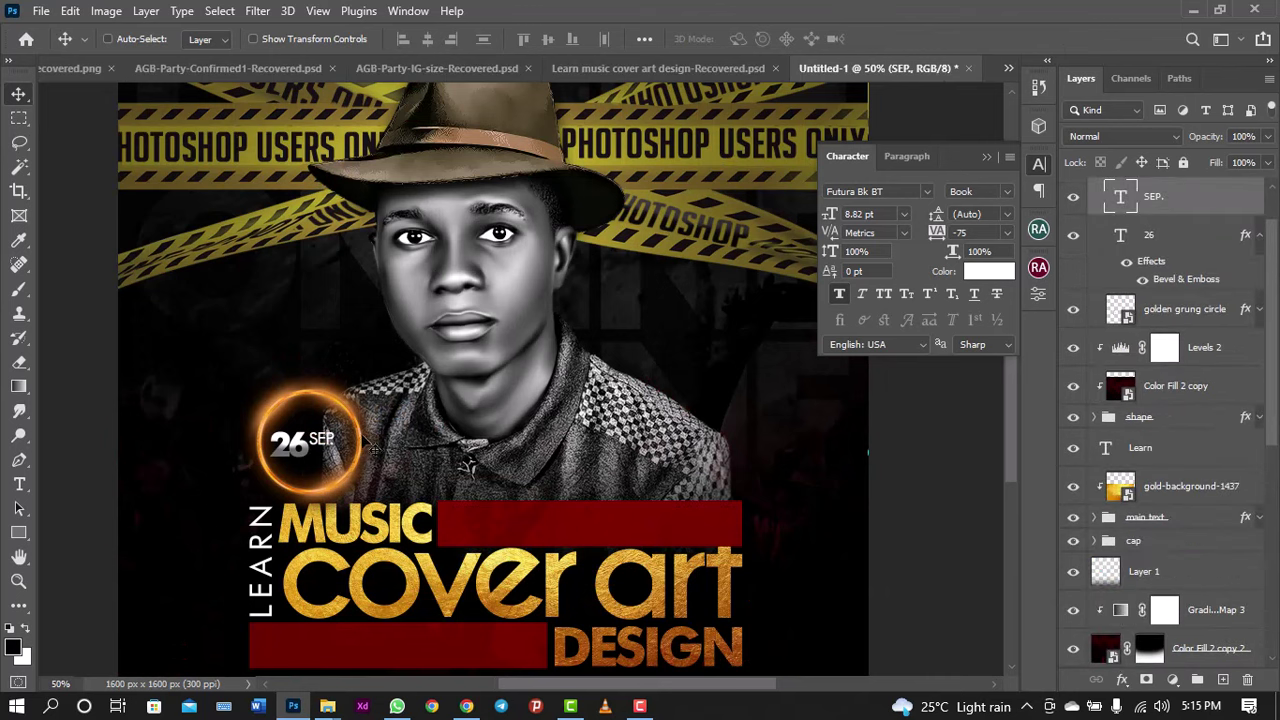
drag(372, 448, 355, 458)
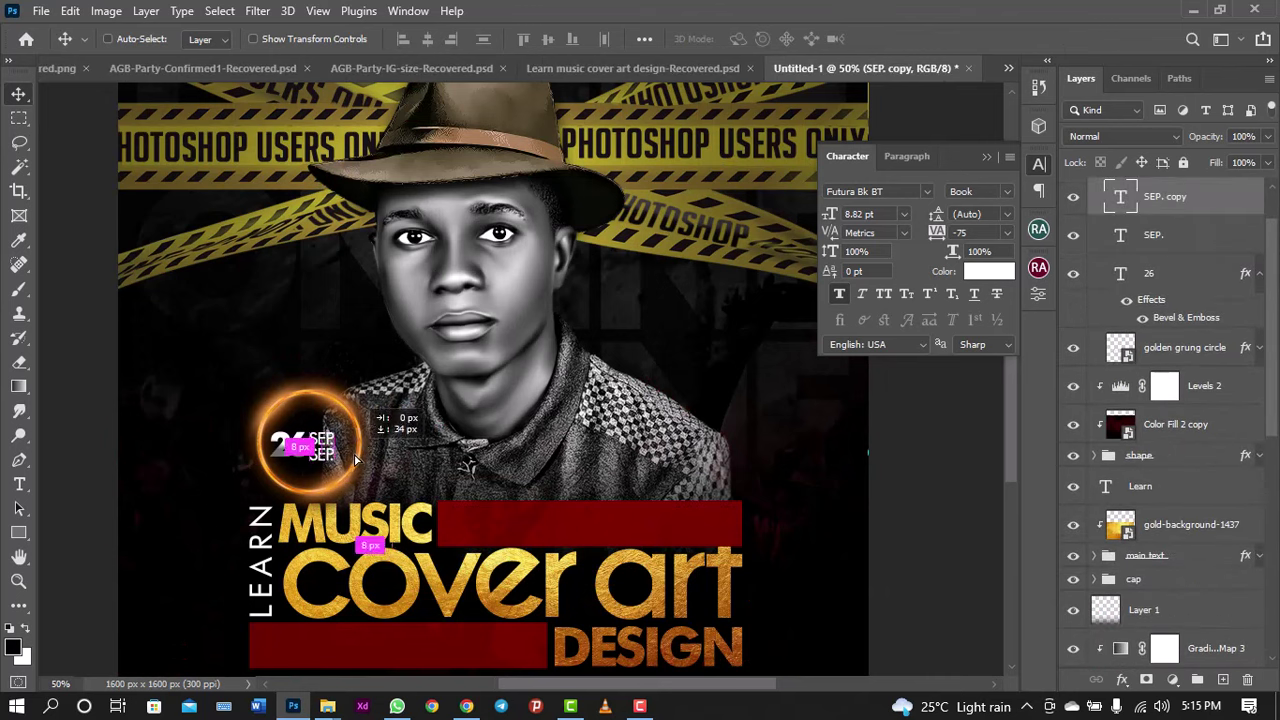
key(t)
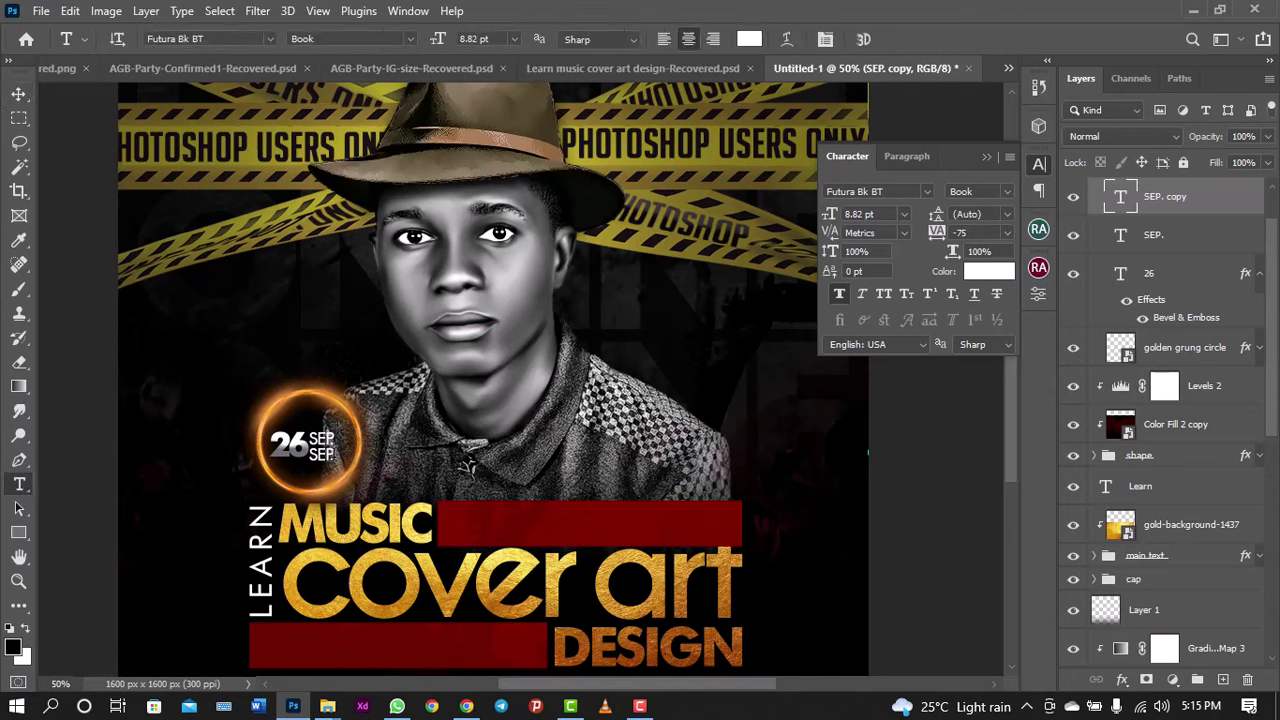
double_click(322, 452)
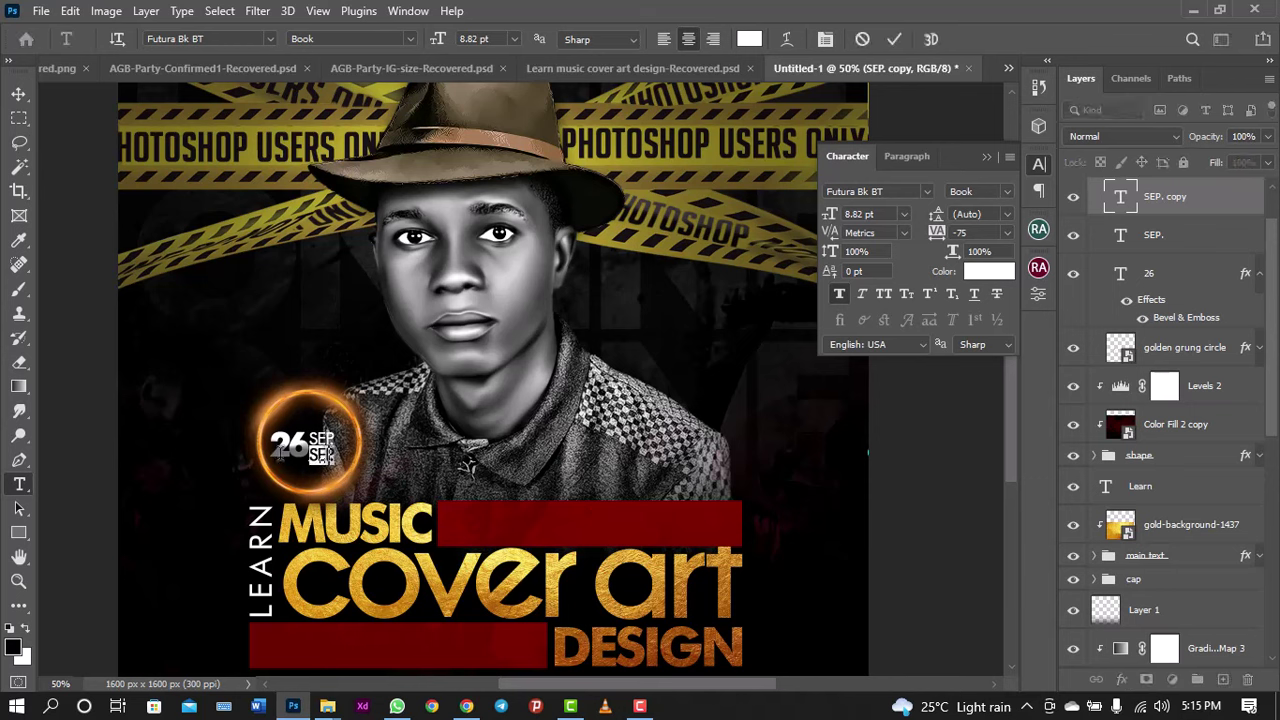
text(2)
text(022)
click(894, 39)
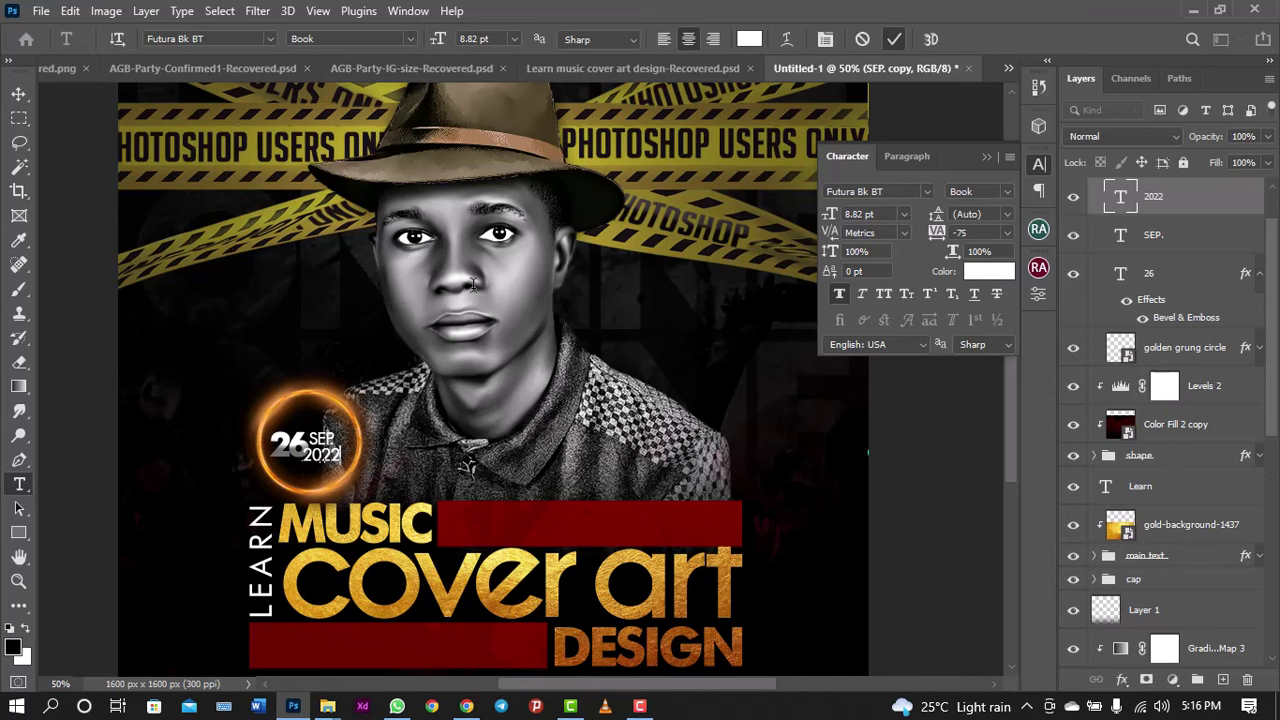
Step: Line up 2022 directly beneath SEP., checking against the reference flyer's date circle
key(v)
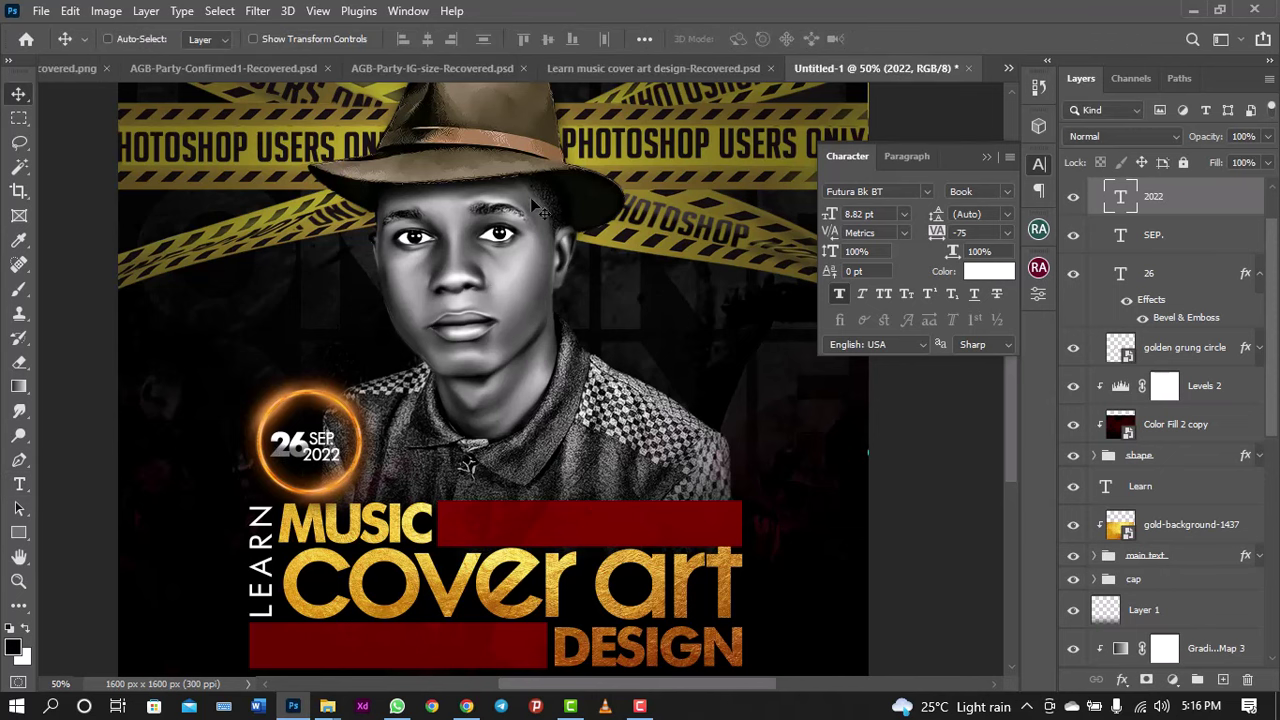
click(623, 60)
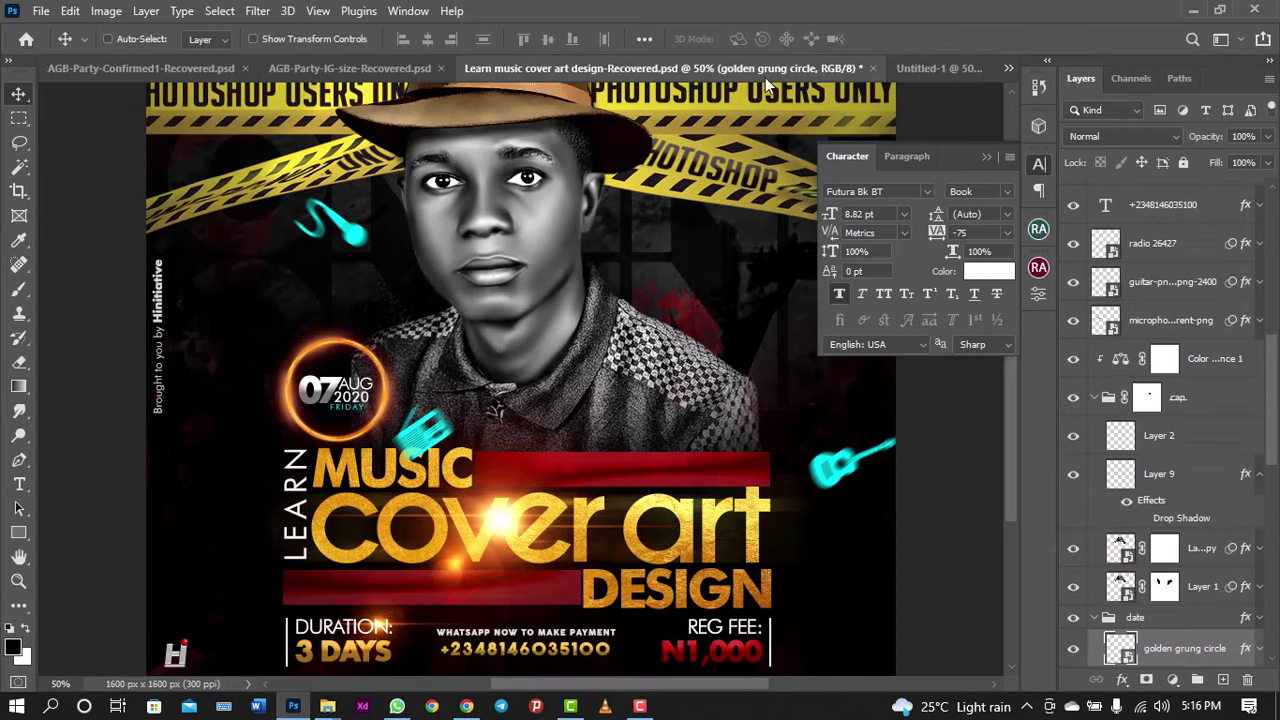
click(918, 62)
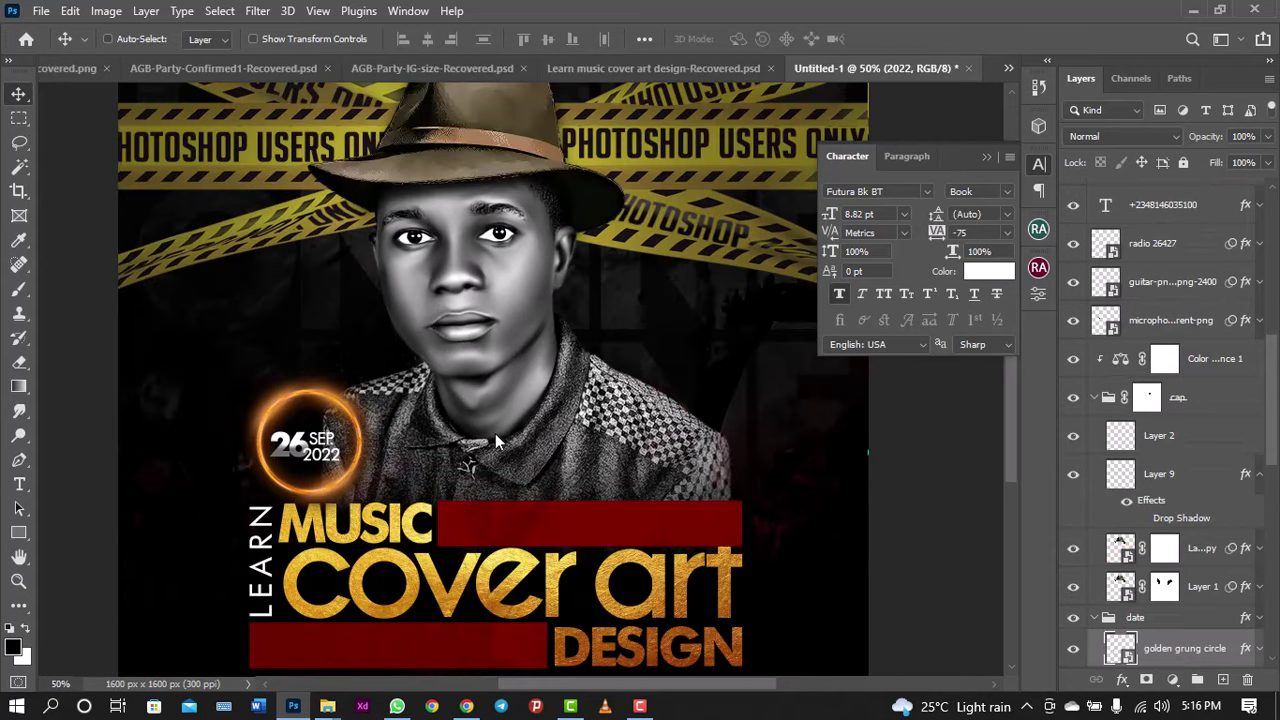
drag(389, 465, 396, 465)
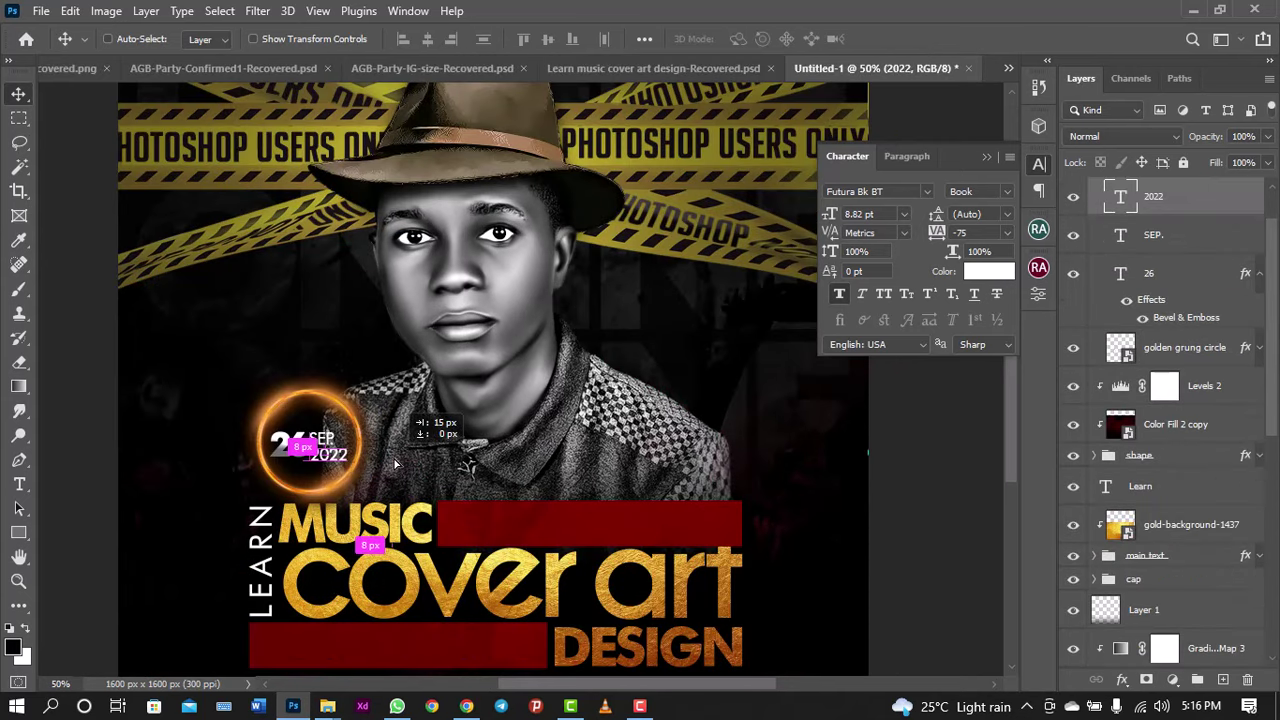
key(Up)
key(Up)
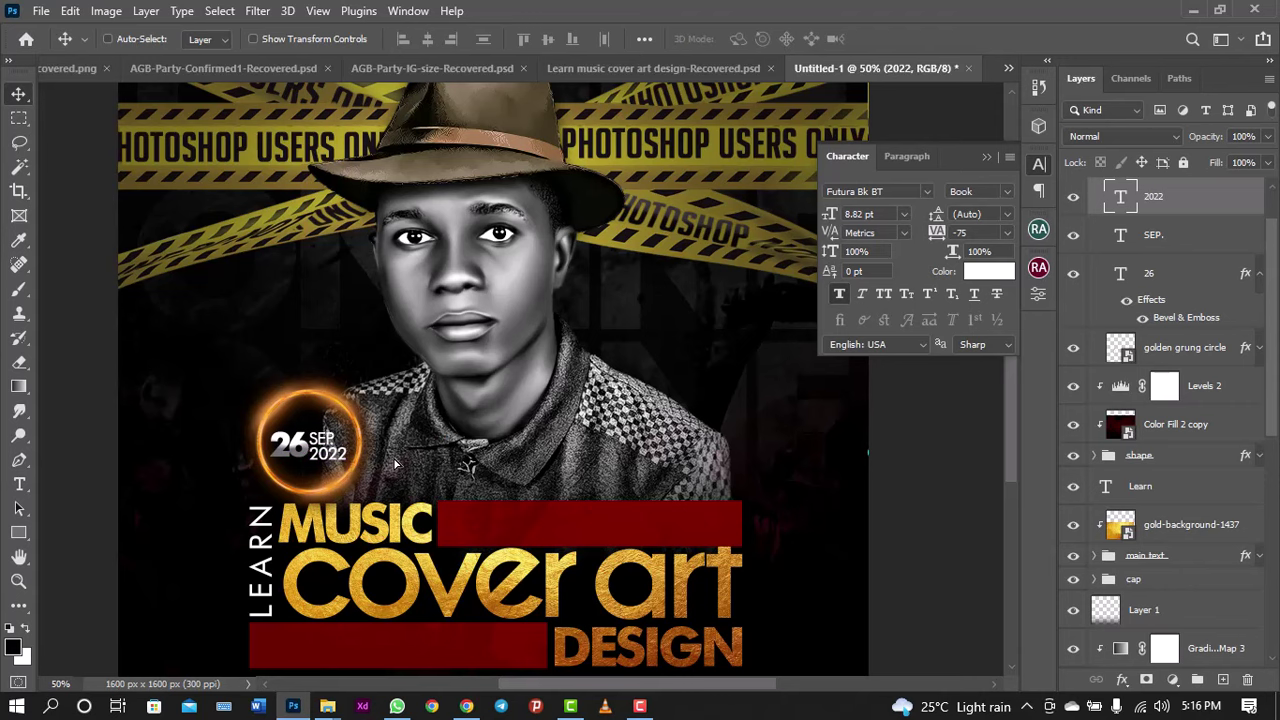
click(629, 72)
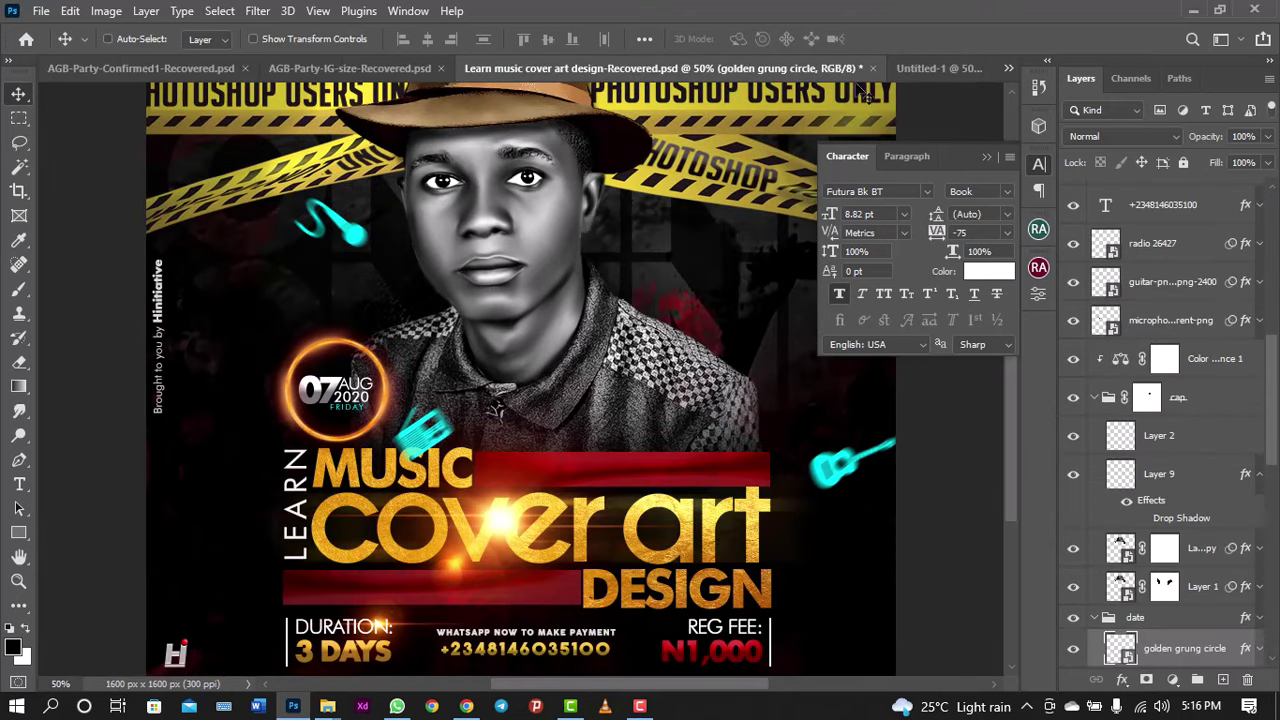
click(925, 68)
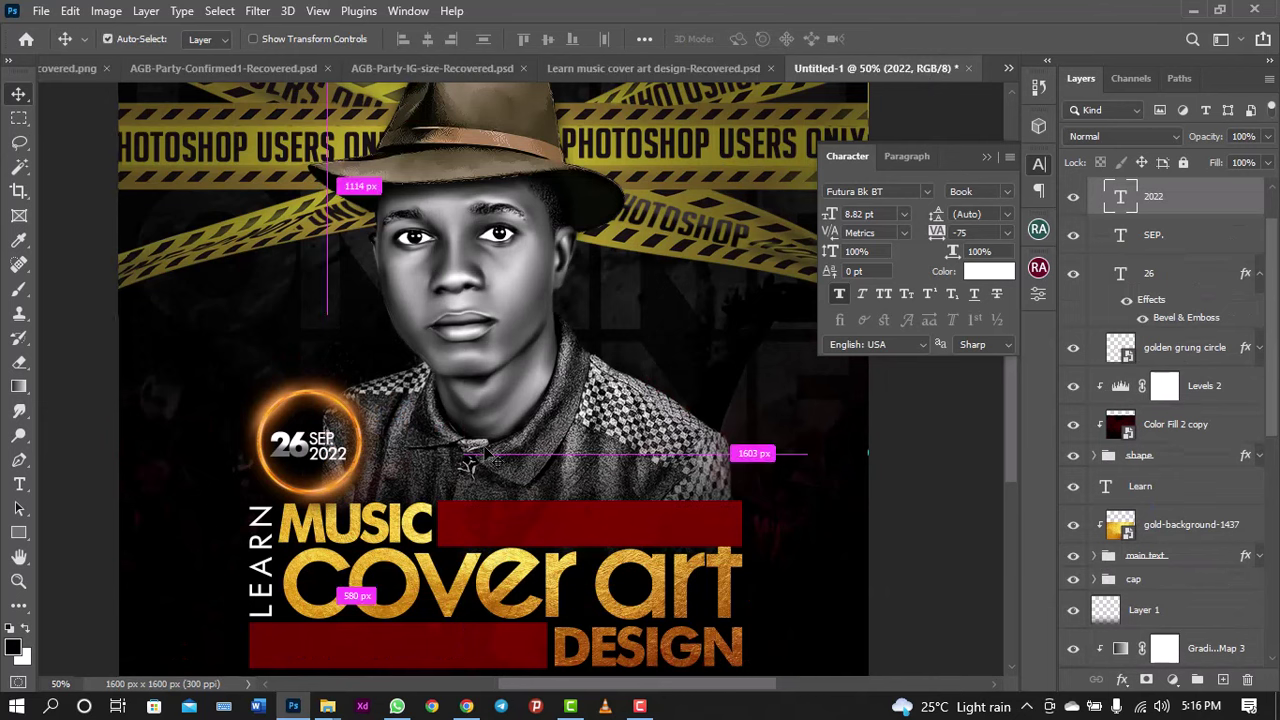
Step: Scale the 2022 text down to about 80% of its size
key(ctrl+t)
drag(350, 461, 341, 457)
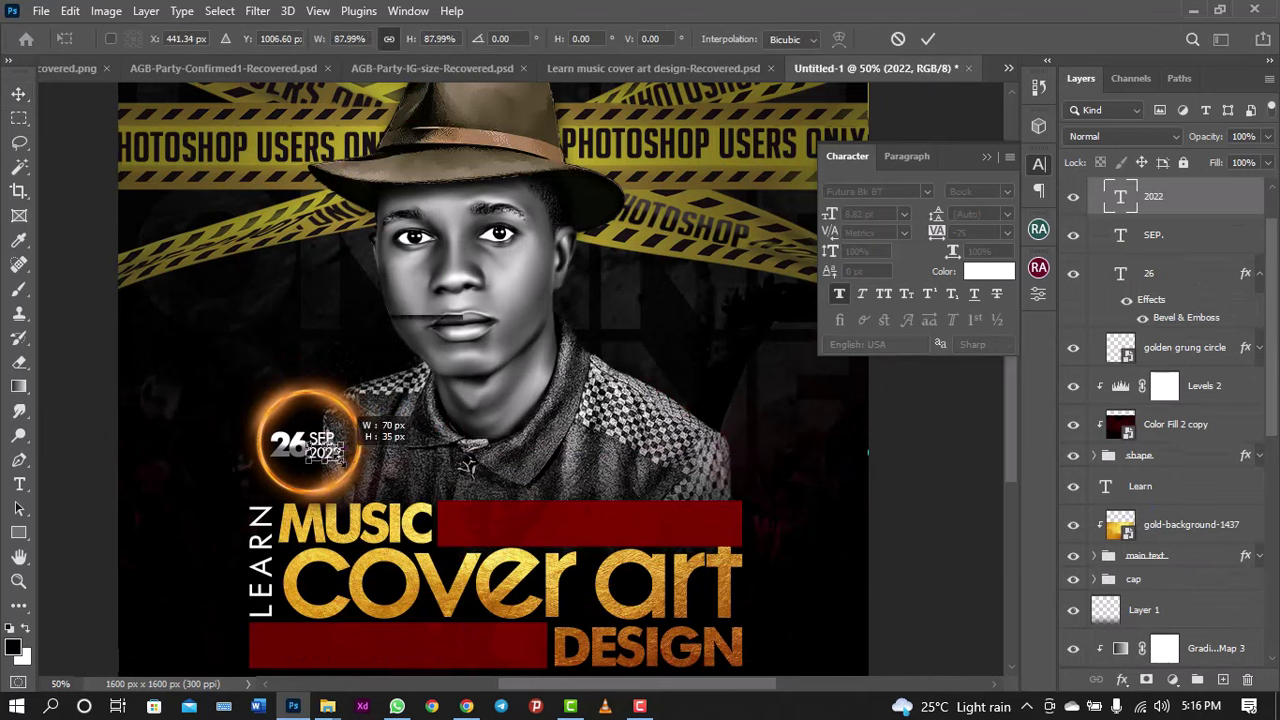
click(928, 38)
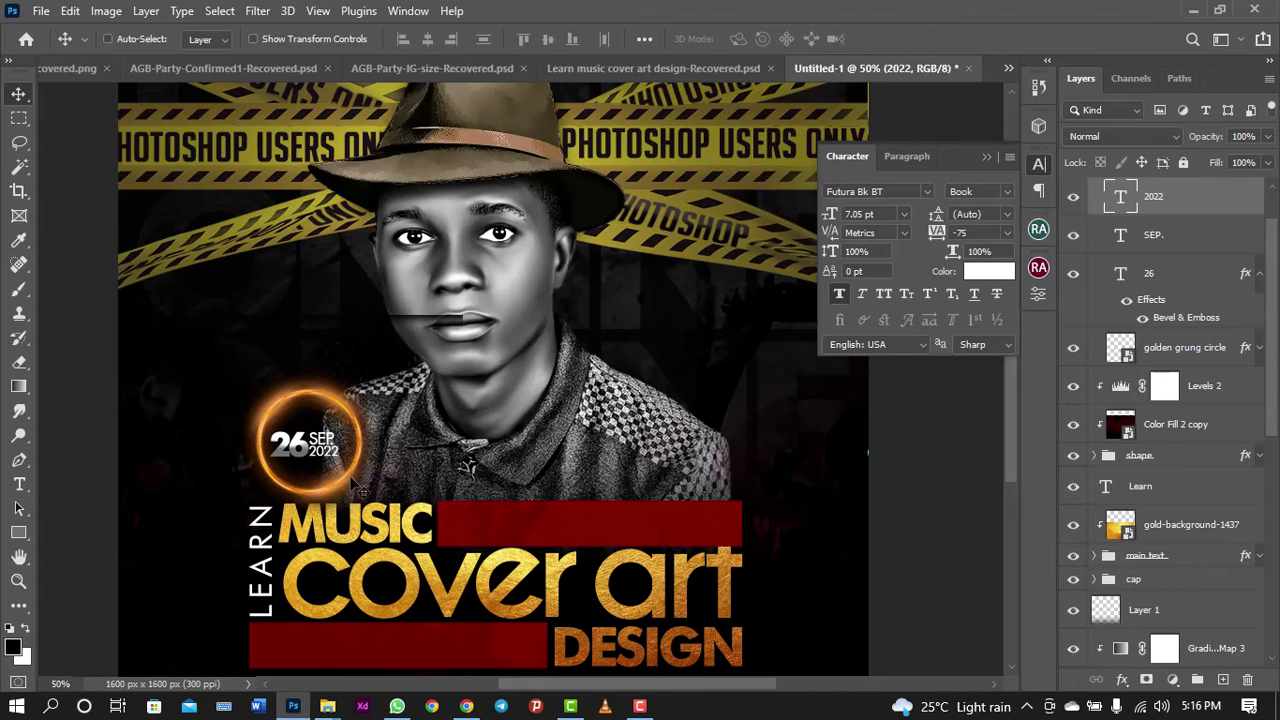
Step: Duplicate 2022 into a new line below and retype the copy as MONDAY
alt+drag(352, 484, 346, 481)
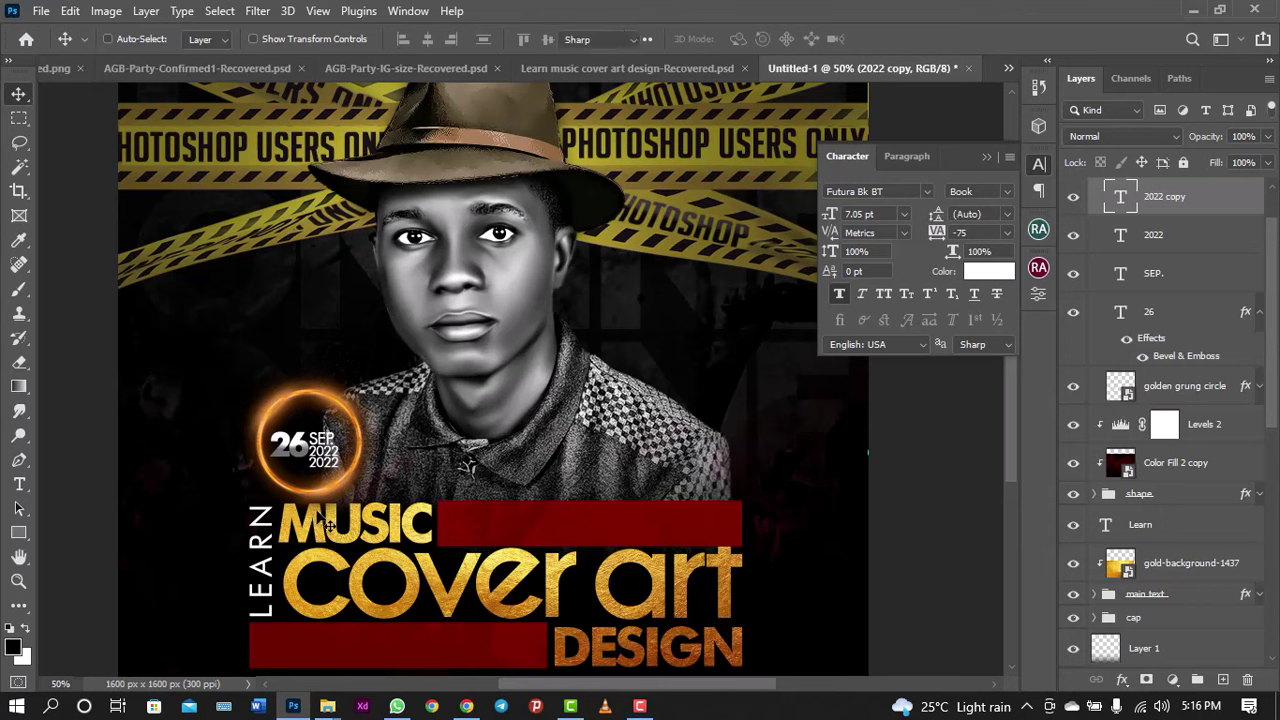
key(t)
click(315, 463)
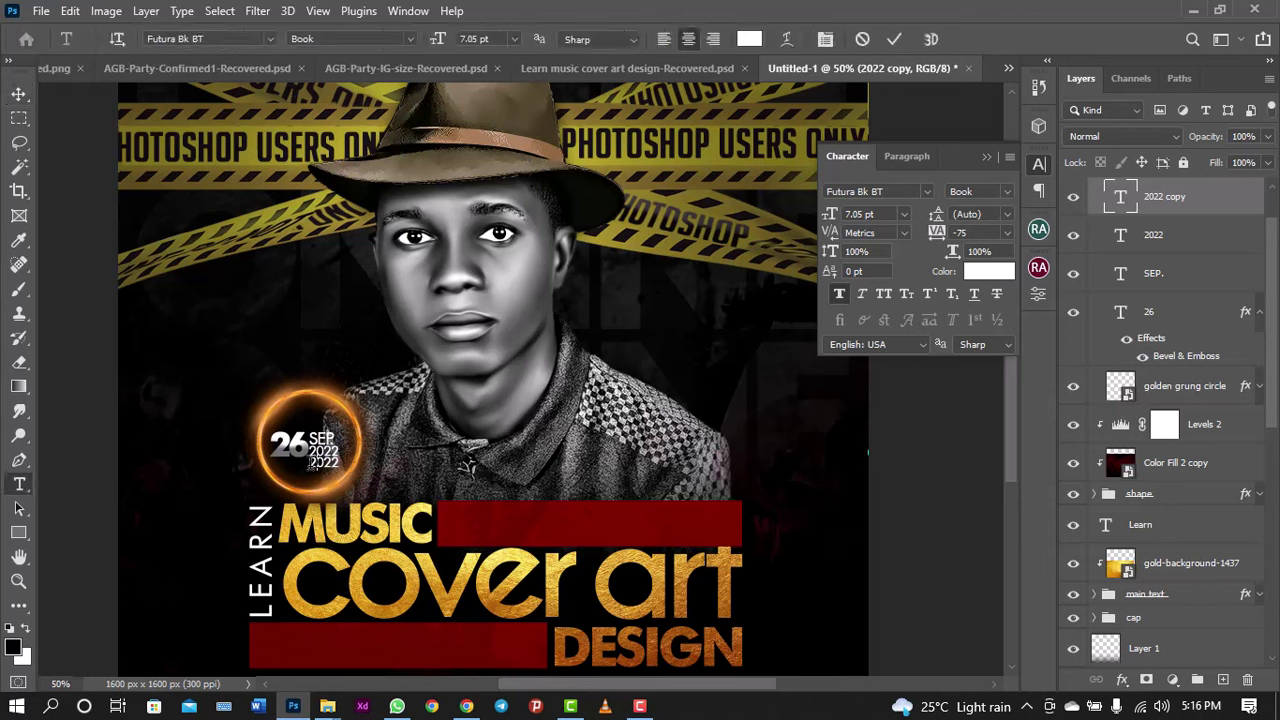
key(BackSpace)
key(BackSpace)
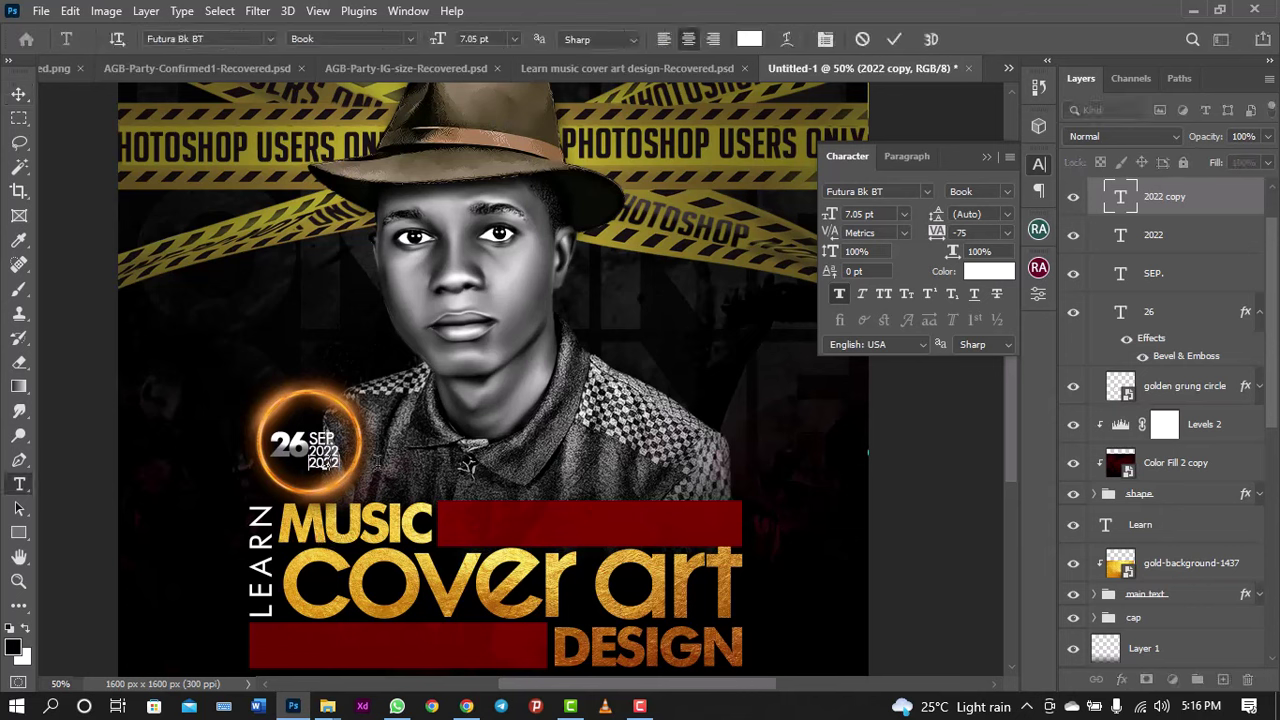
key(BackSpace)
key(BackSpace)
text(ONDA)
click(902, 37)
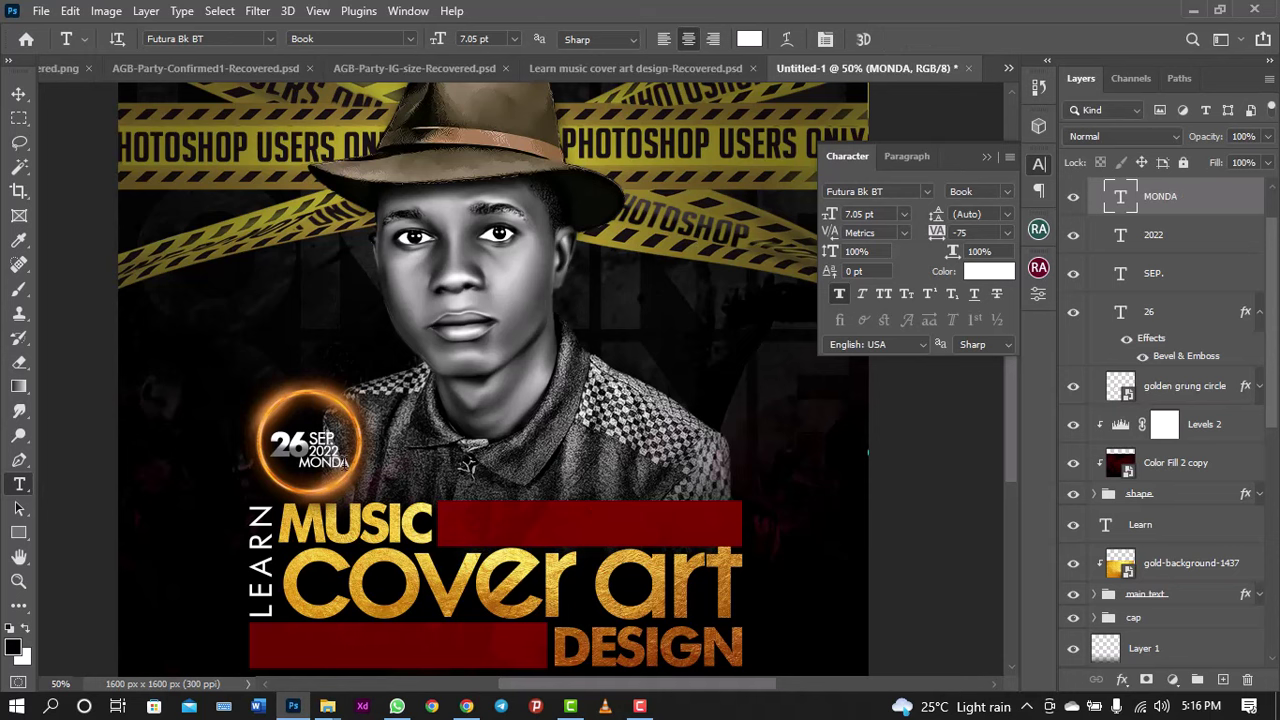
click(324, 462)
text(Y)
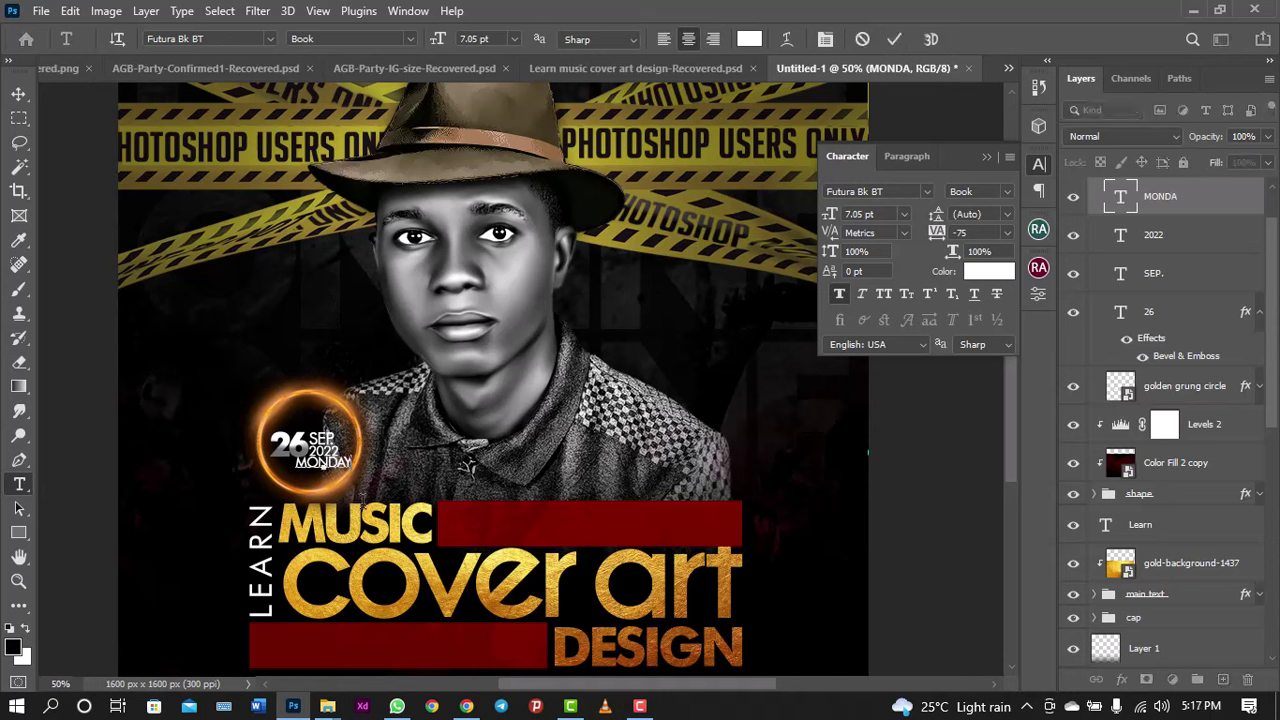
click(902, 39)
key(ctrl+minus)
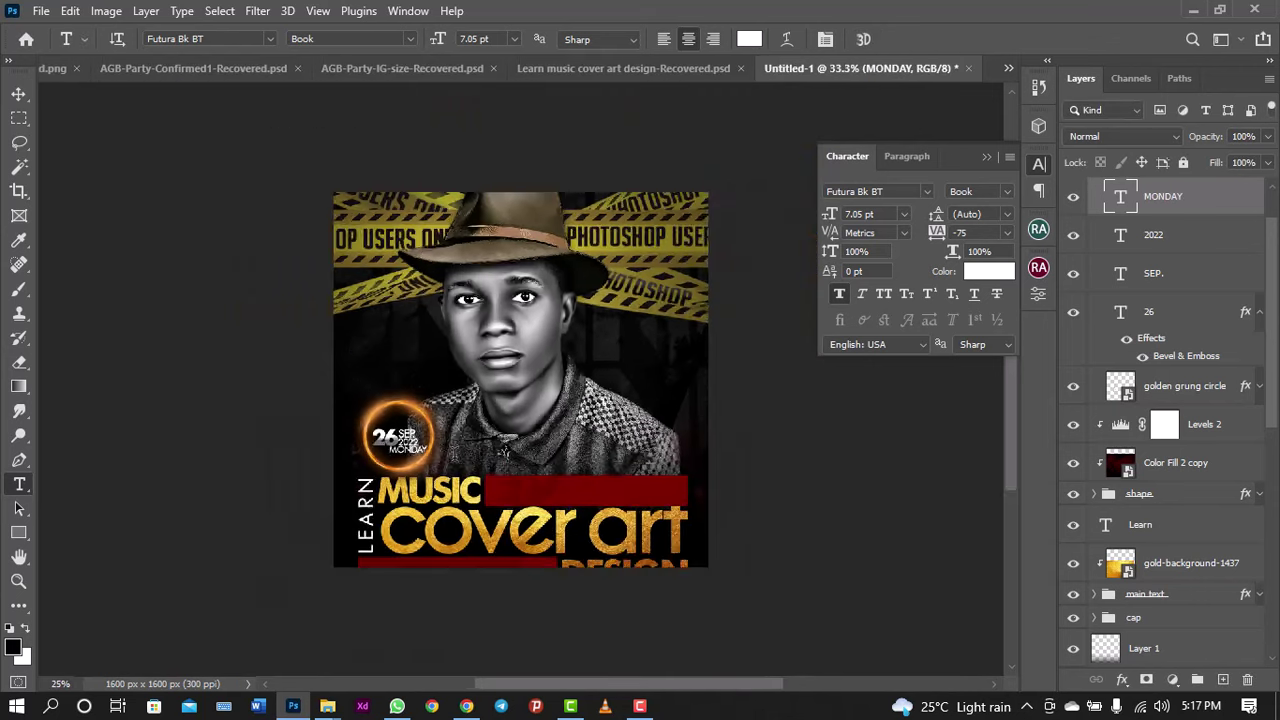
key(ctrl+plus)
key(ctrl+plus)
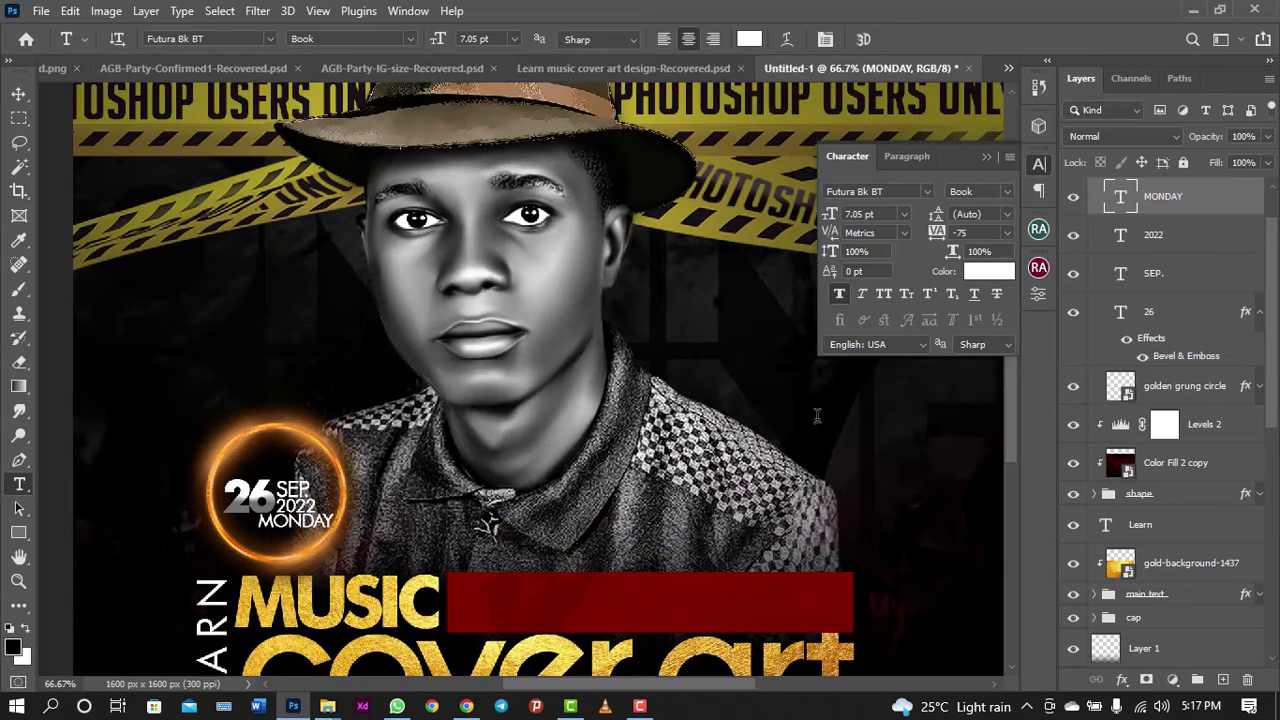
scroll(1005, 440, down, 3)
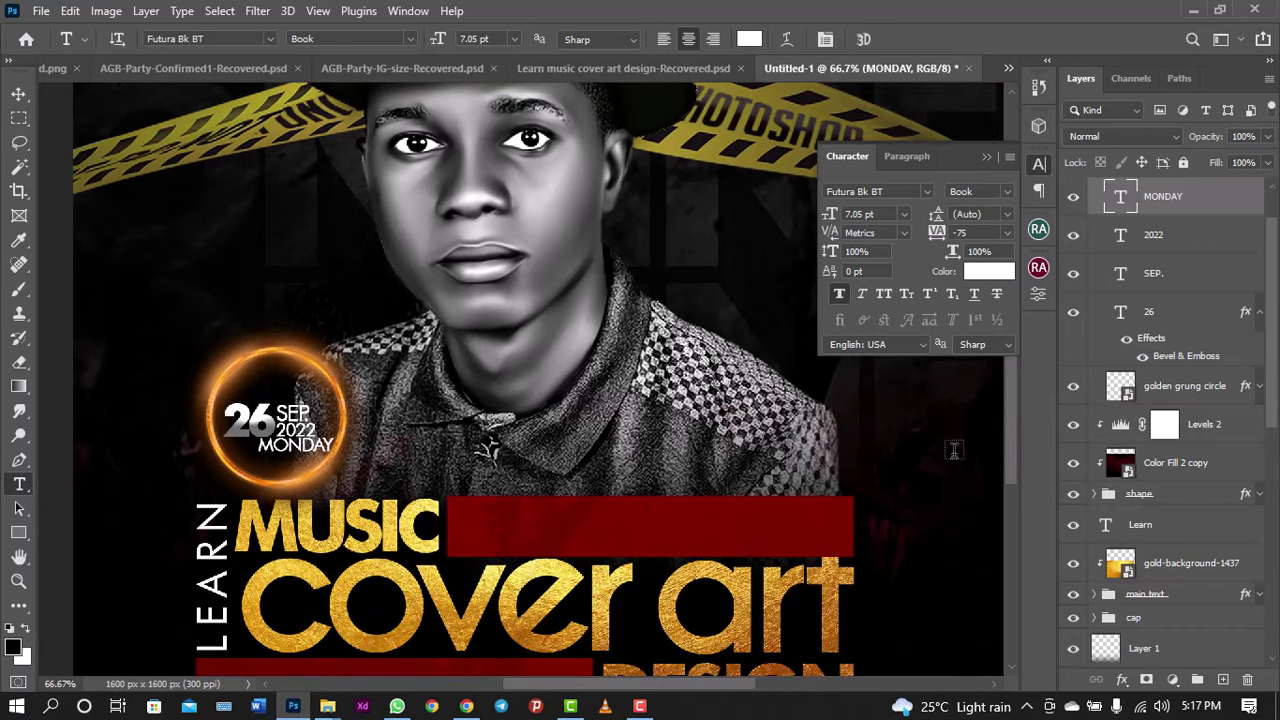
Step: Set MONDAY's font size to 4.11 pt and move it higher inside the circle
click(654, 68)
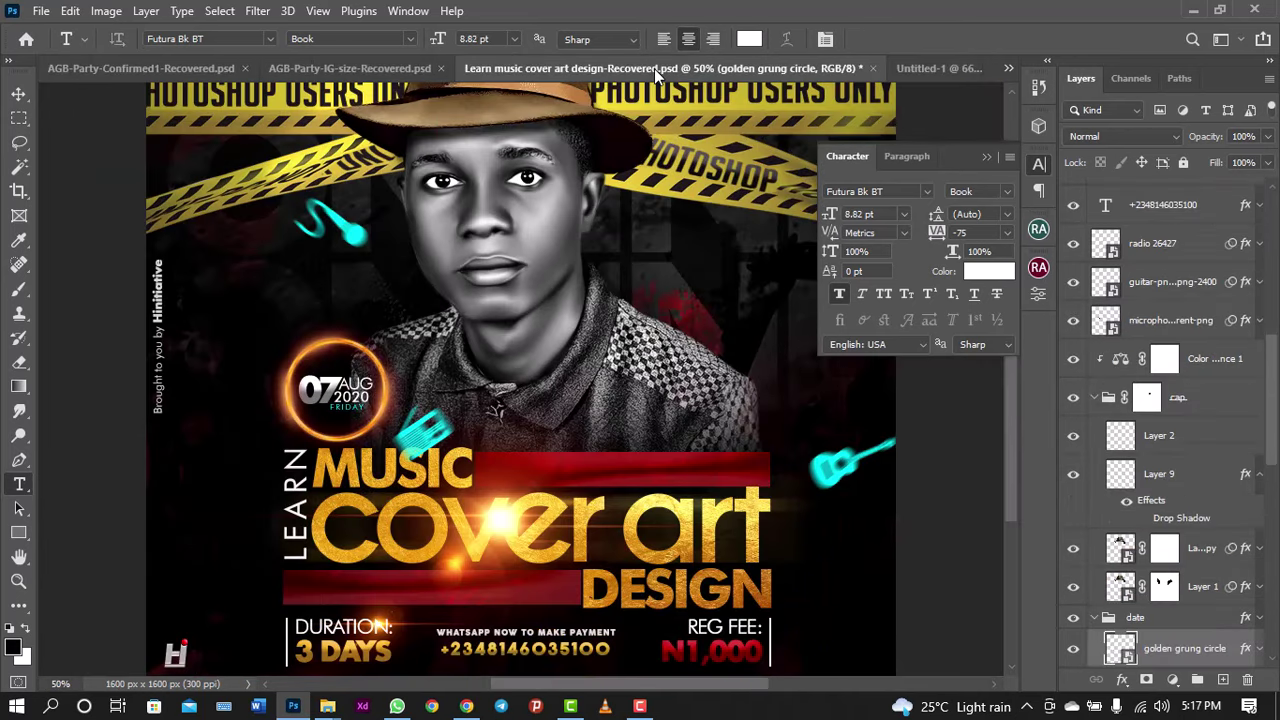
click(927, 68)
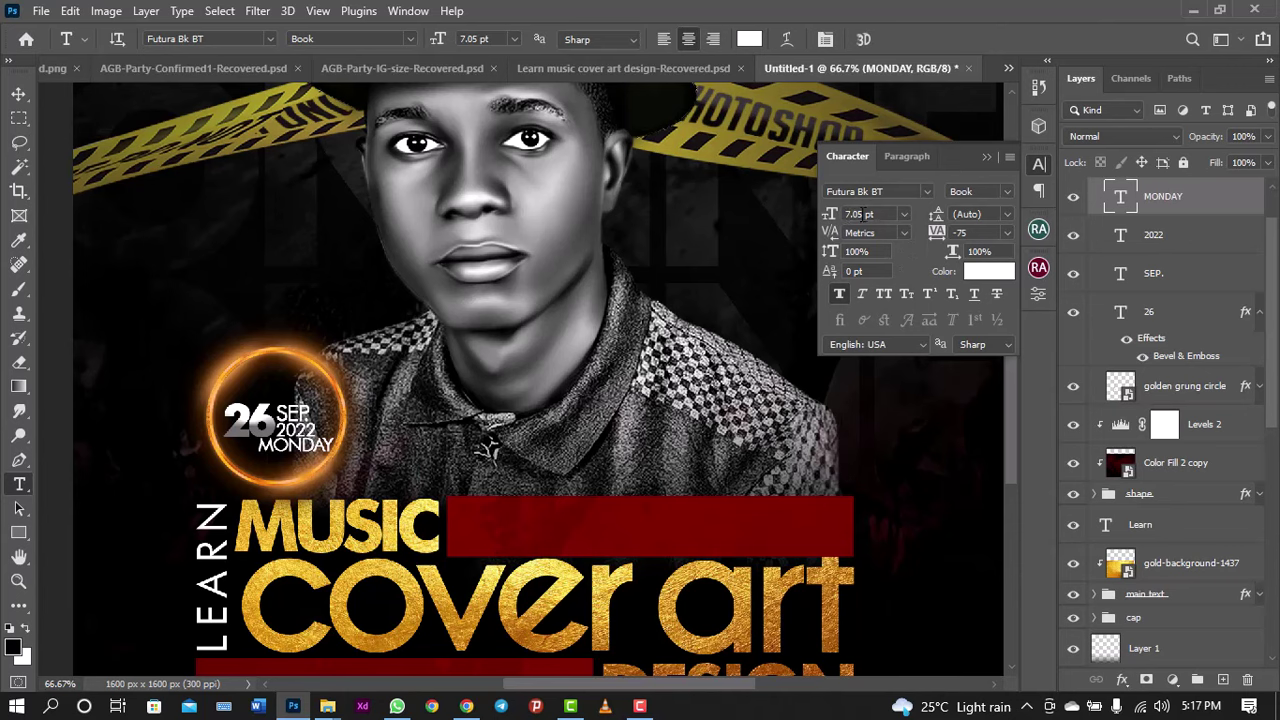
double_click(860, 214)
text(4.)
text(11)
key(Return)
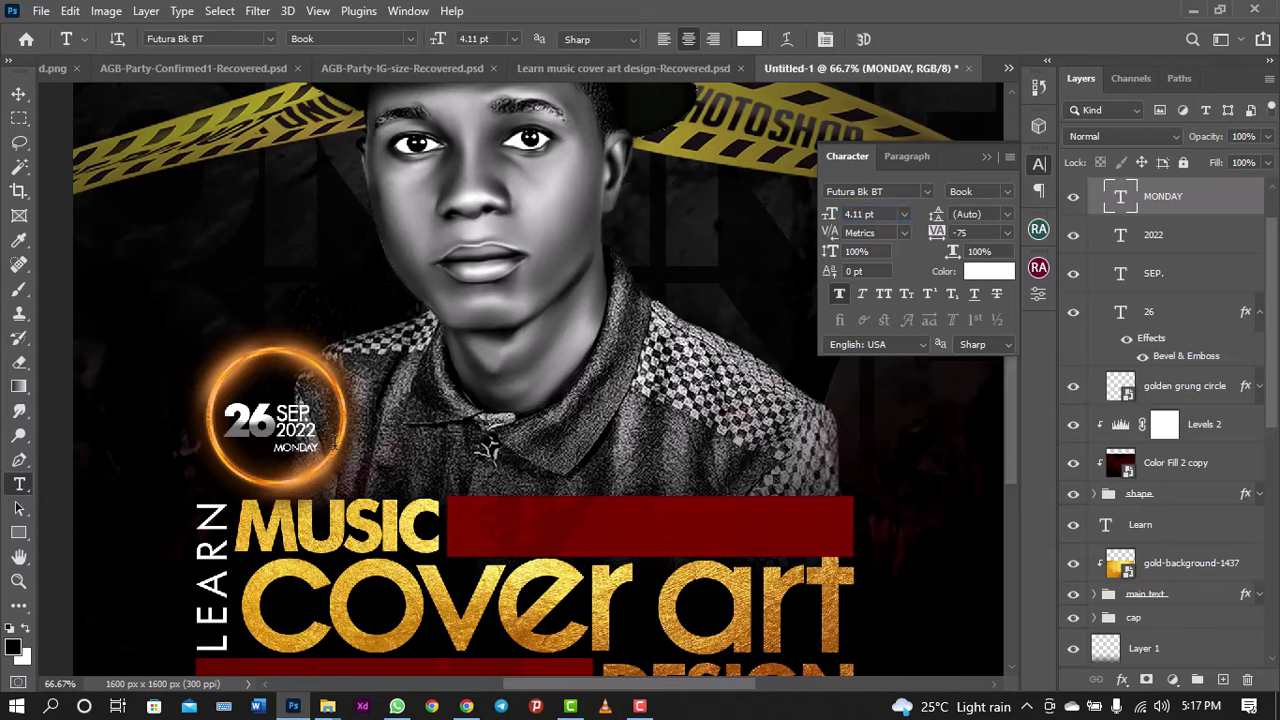
key(v)
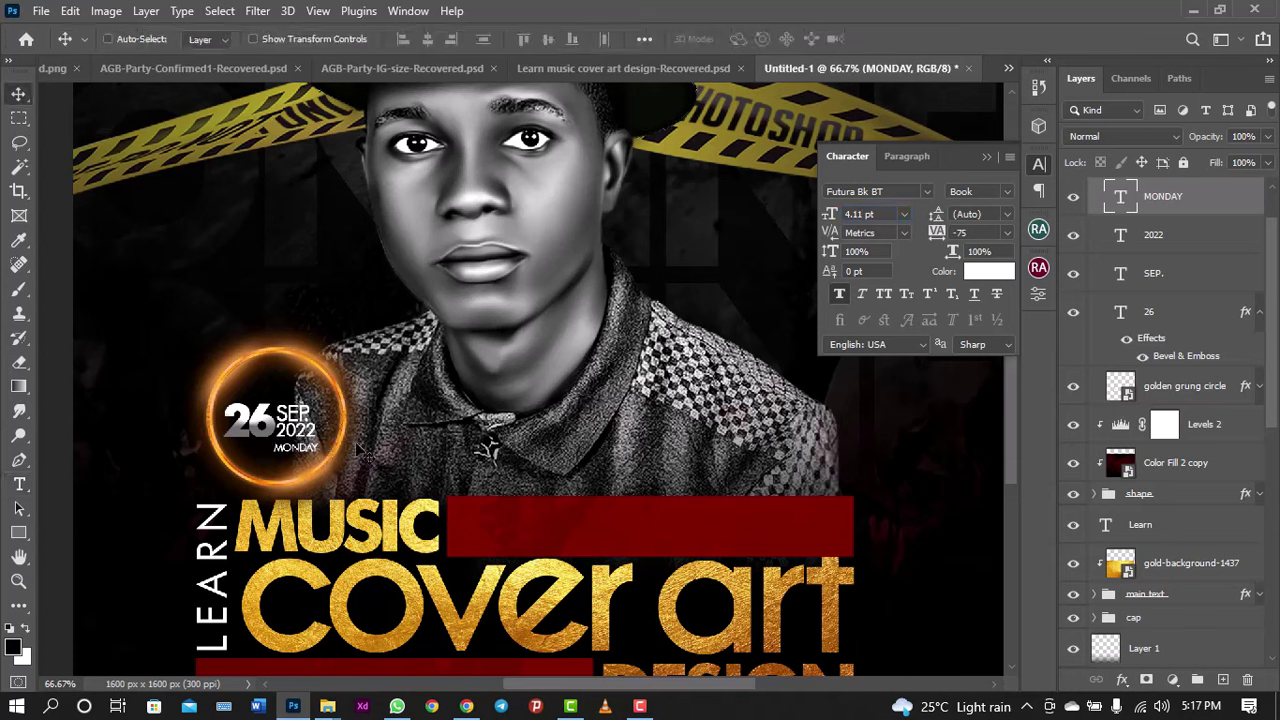
drag(359, 453, 358, 448)
Step: Color the MONDAY text cyan 00F6FF
click(985, 274)
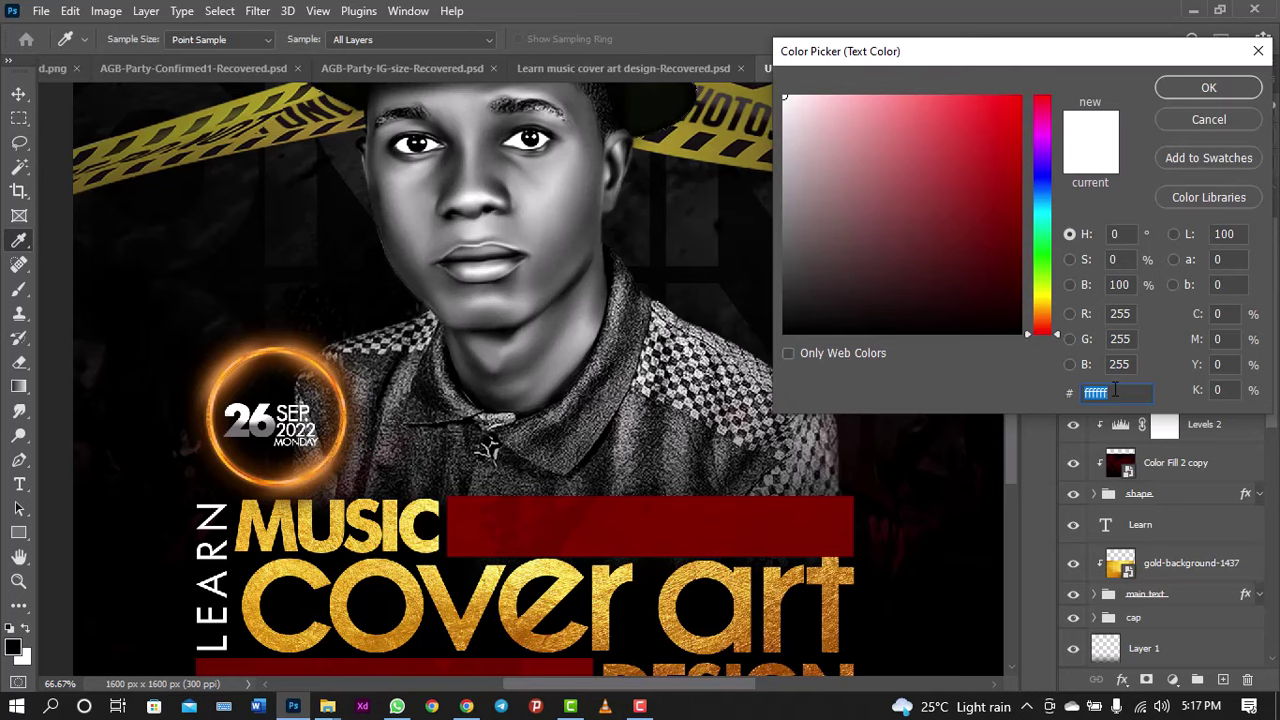
text(00)
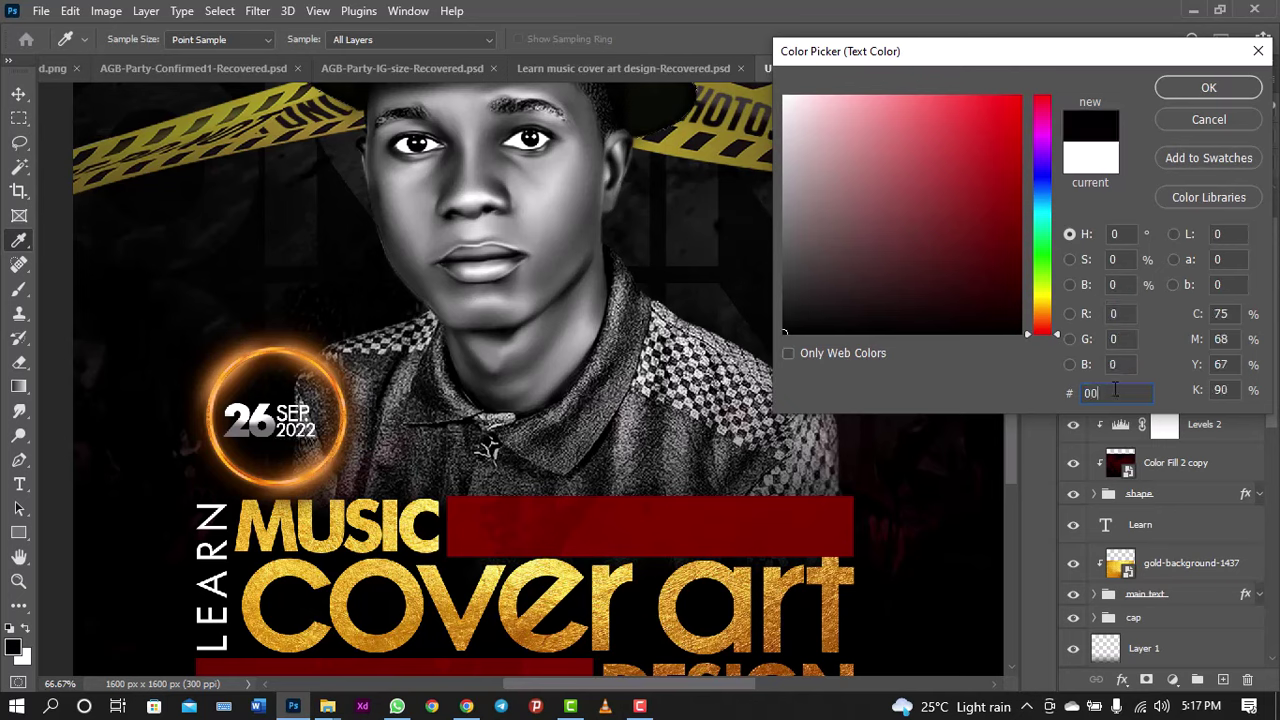
text(F6)
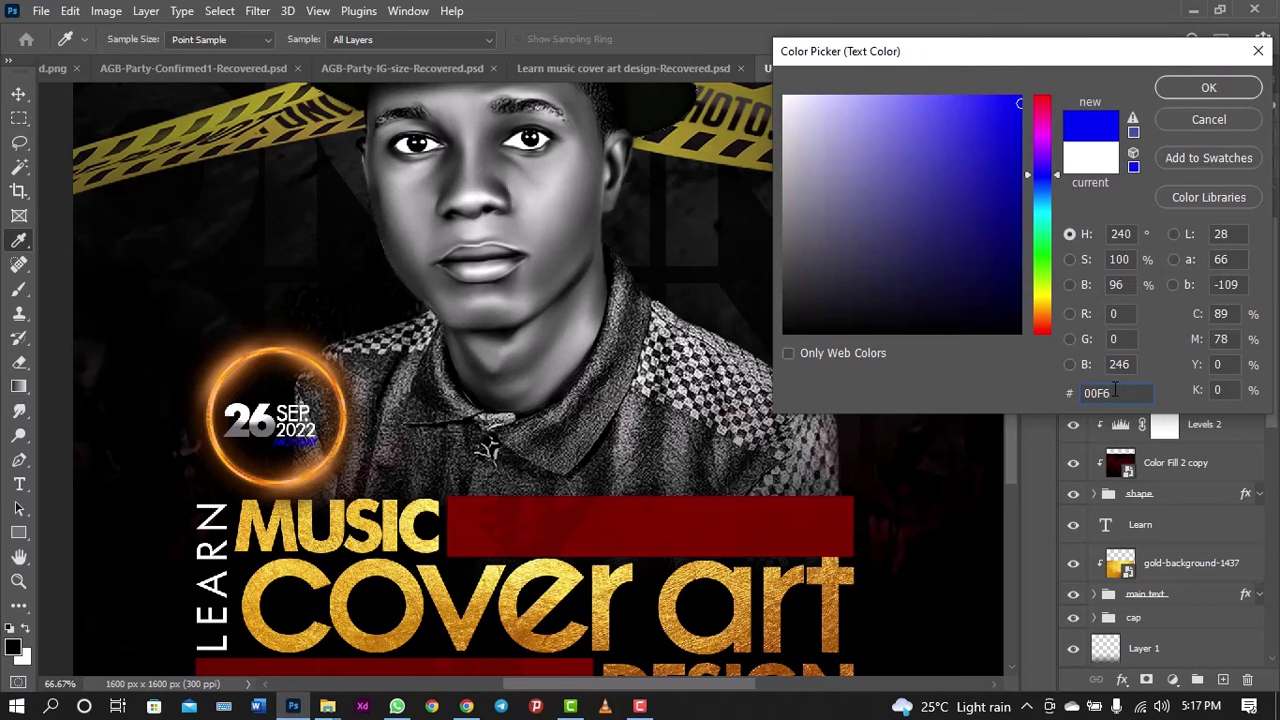
text(FF)
key(Return)
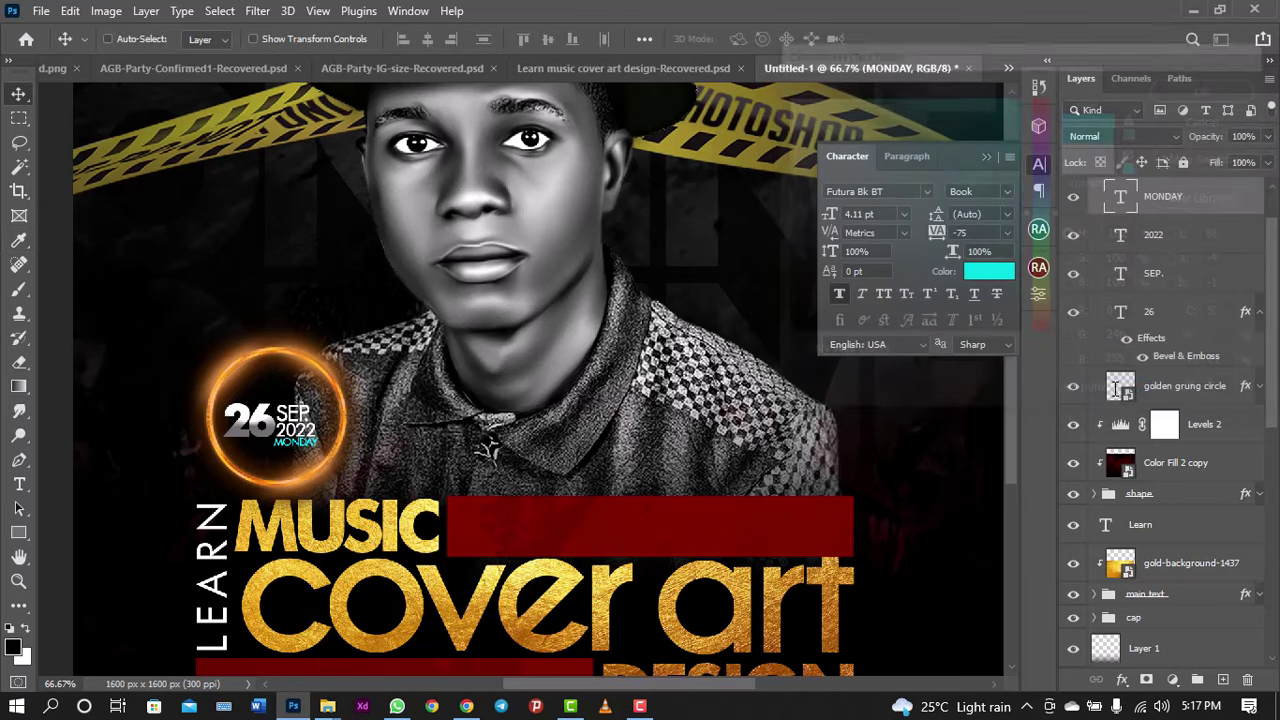
click(988, 271)
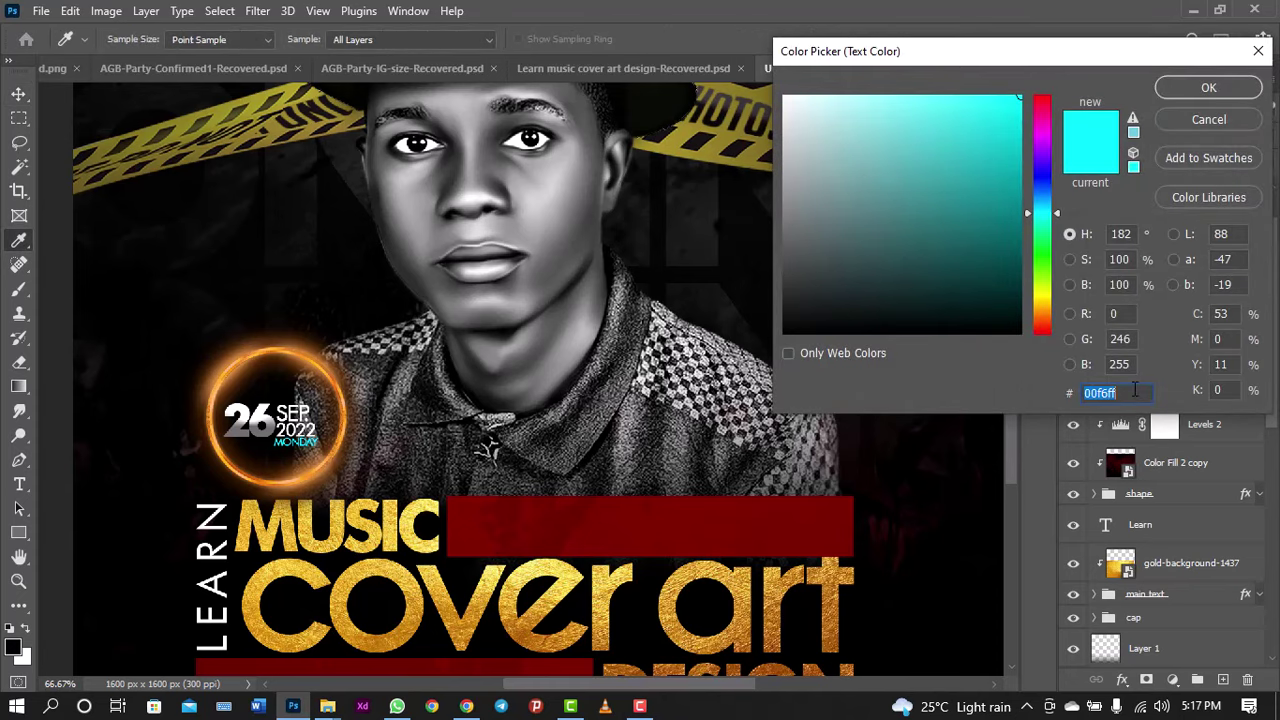
click(1208, 88)
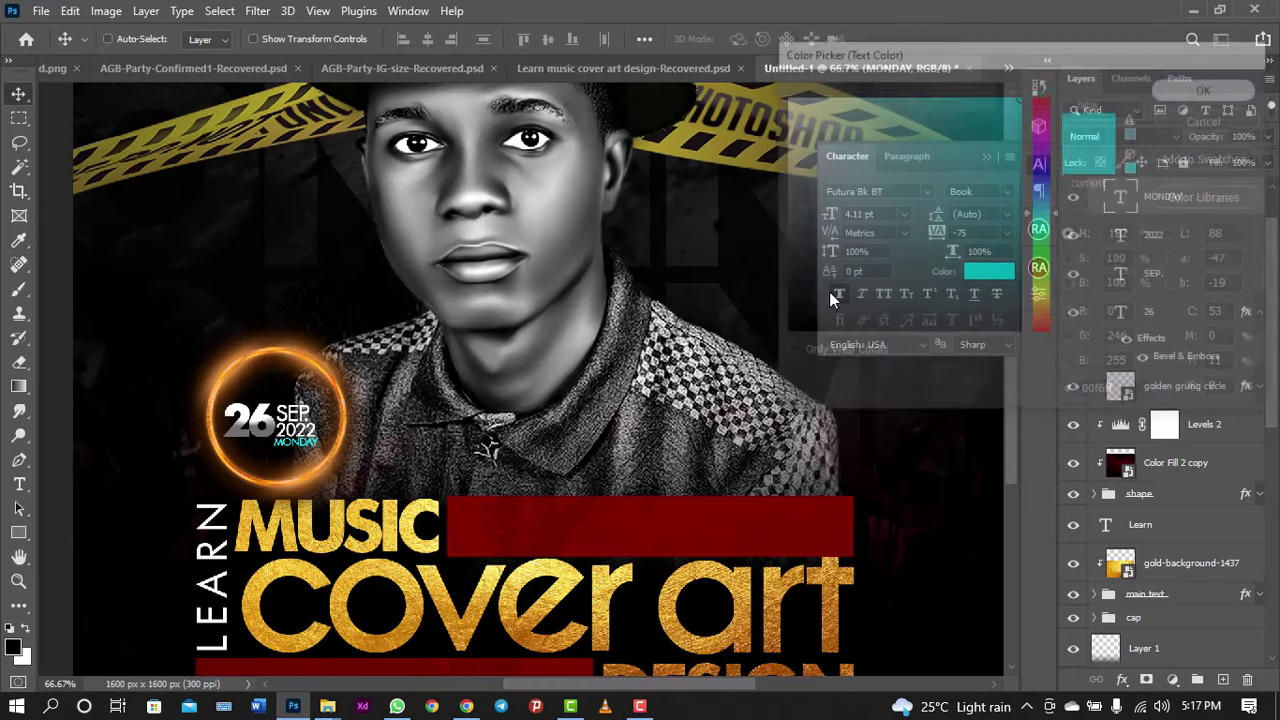
click(1039, 163)
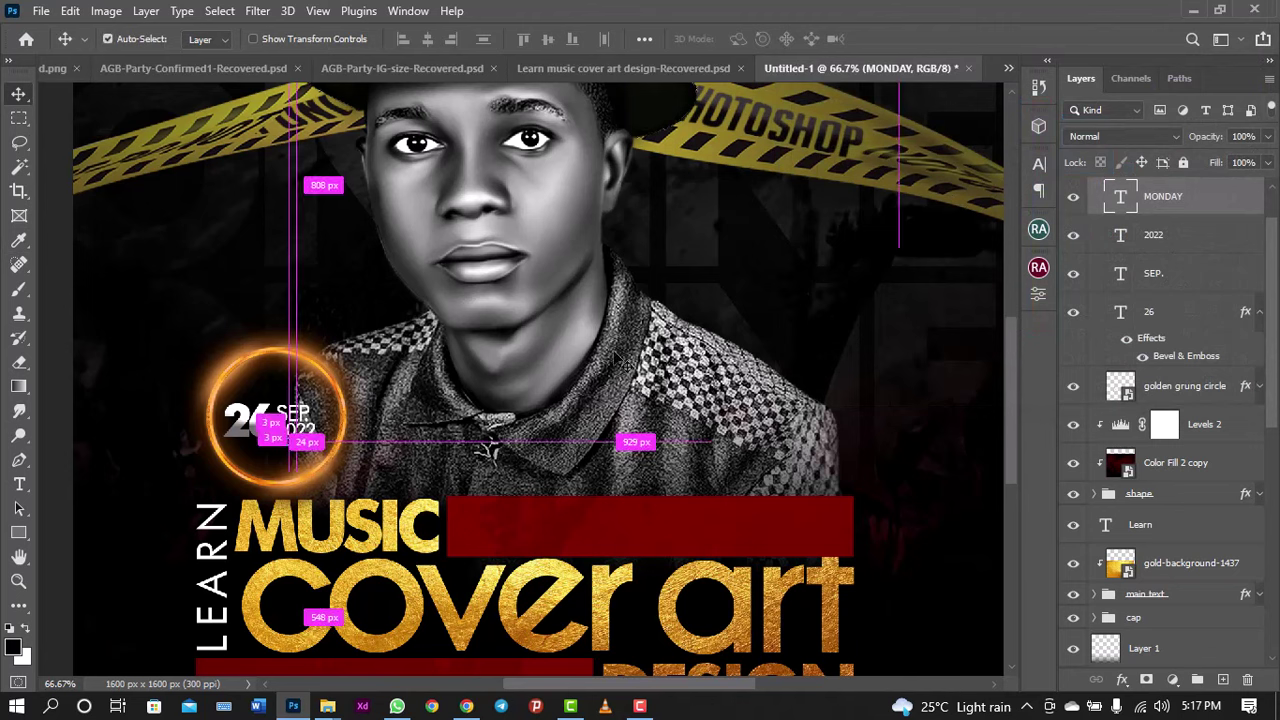
Step: Move MONDAY beneath 2022 inside the date circle
key(ctrl+minus)
key(ctrl+minus)
key(ctrl+plus)
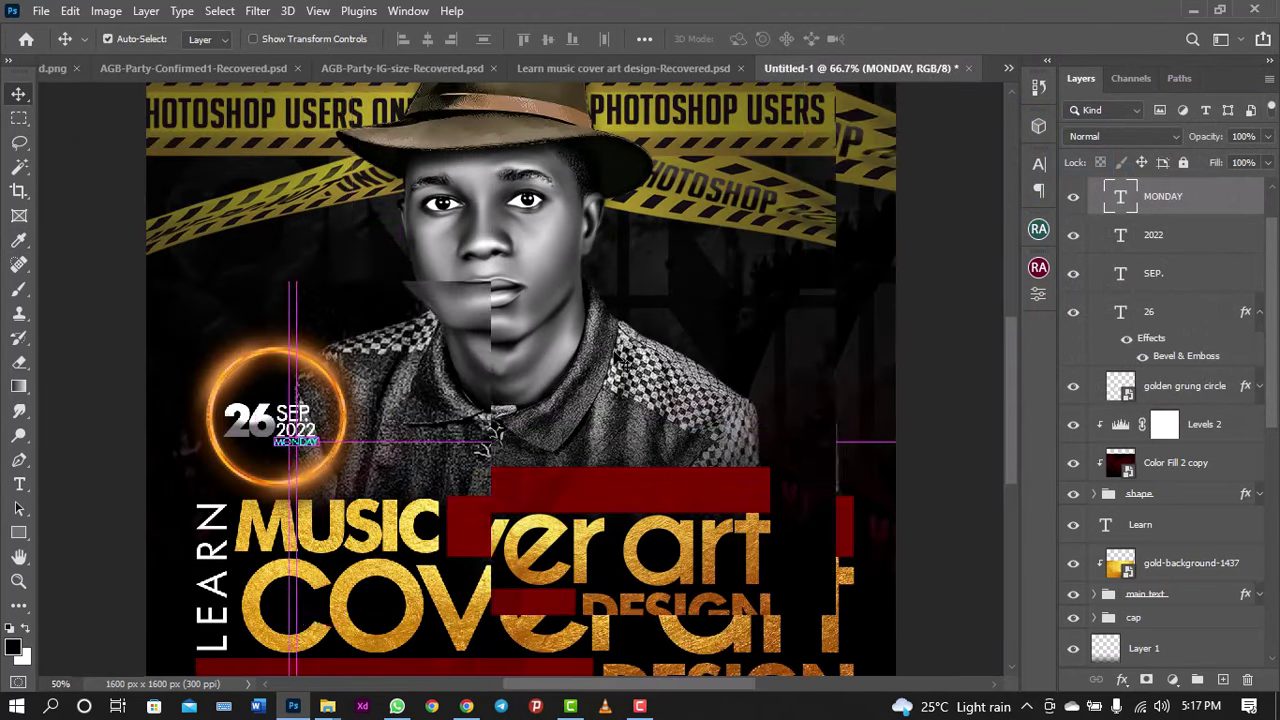
key(ctrl+plus)
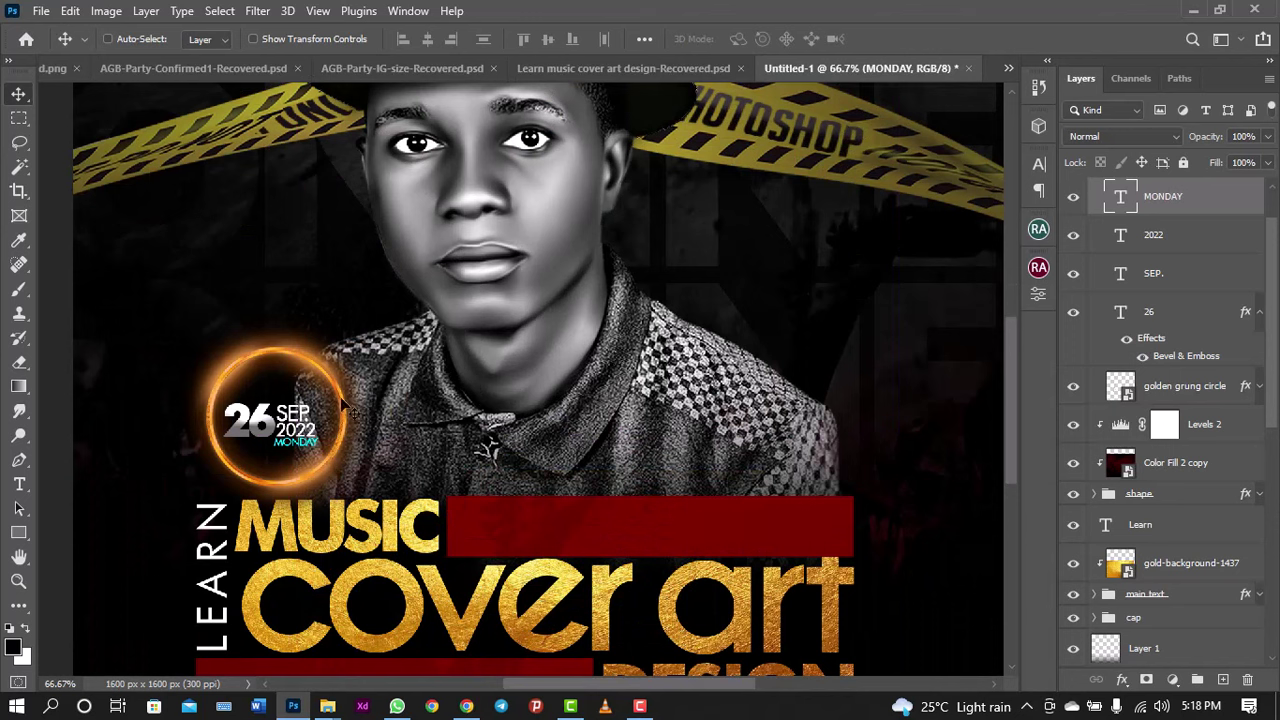
drag(316, 458, 286, 460)
Step: Set MONDAY's tracking to 625, nudge it, then also select the 26 and SEP. layers
click(1040, 166)
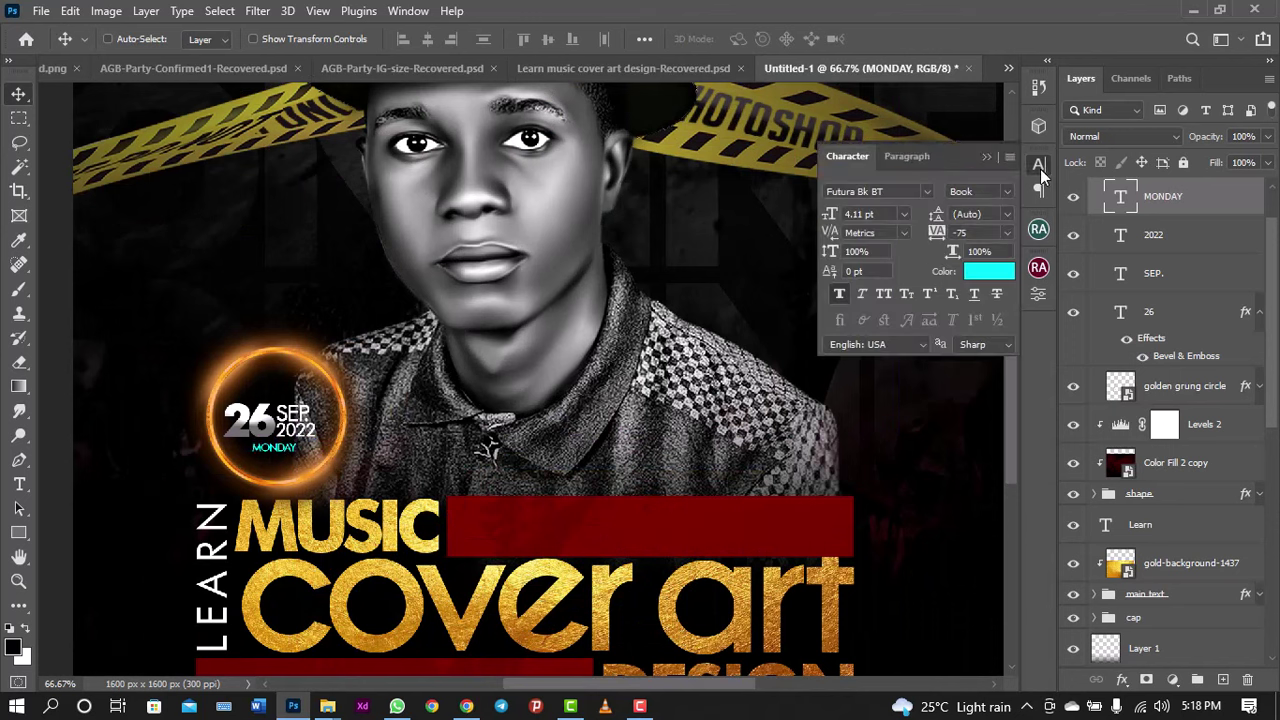
click(960, 232)
scroll(960, 232, up, 5)
scroll(960, 232, up, 1)
scroll(961, 231, up, 1)
key(Return)
key(shift+Up)
key(Down)
key(Down)
key(Down)
ctrl+click(1175, 316)
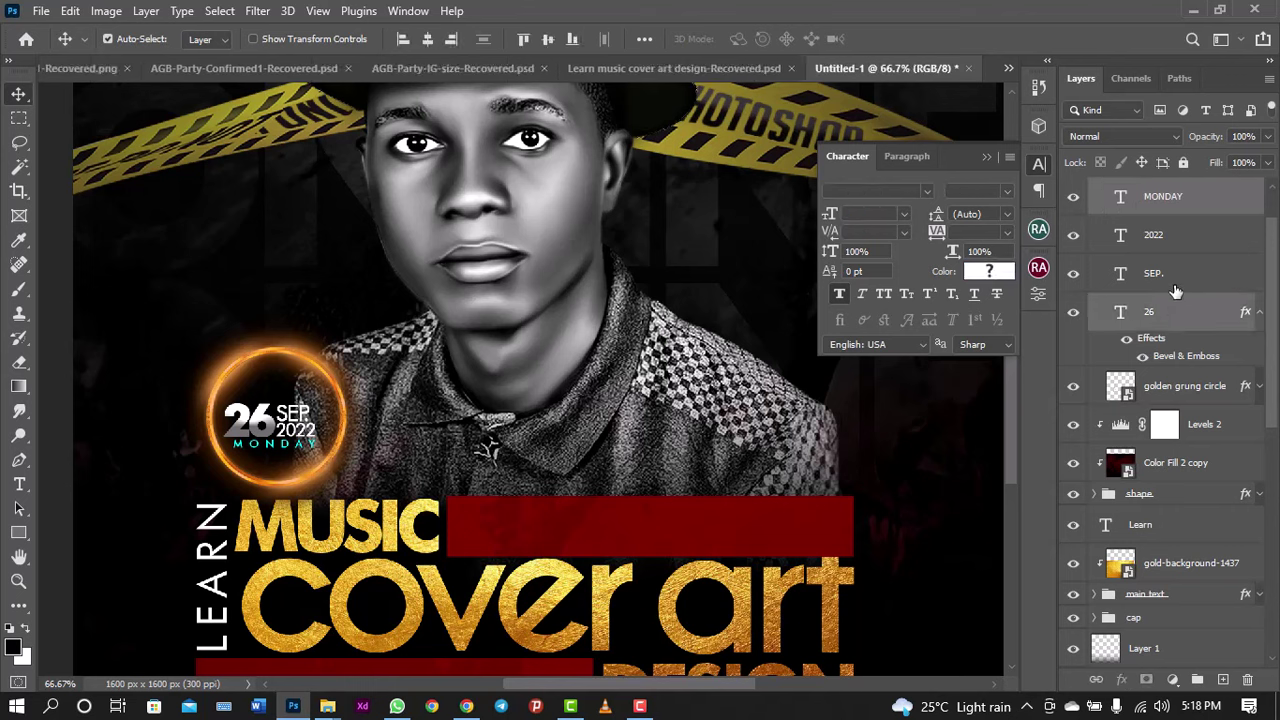
ctrl+click(1178, 278)
Step: Add 2022 to the selection and nudge the whole date block right and up
ctrl+click(1187, 246)
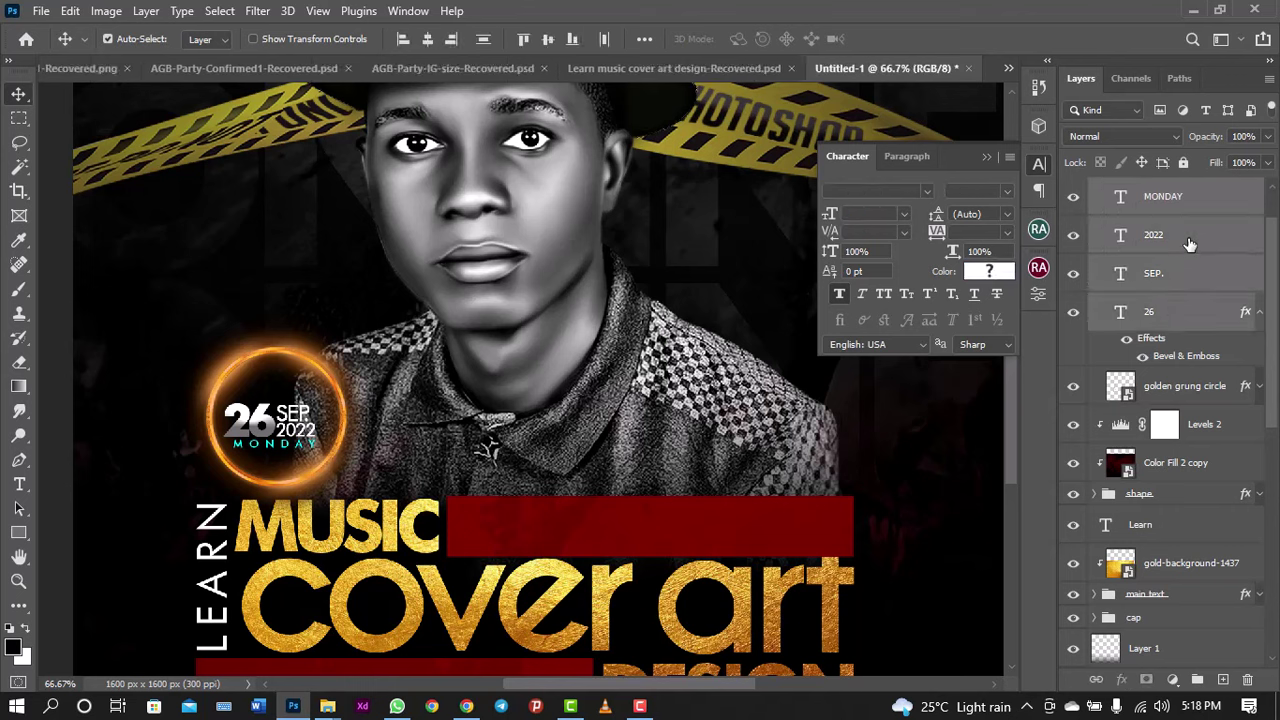
key(shift+Right)
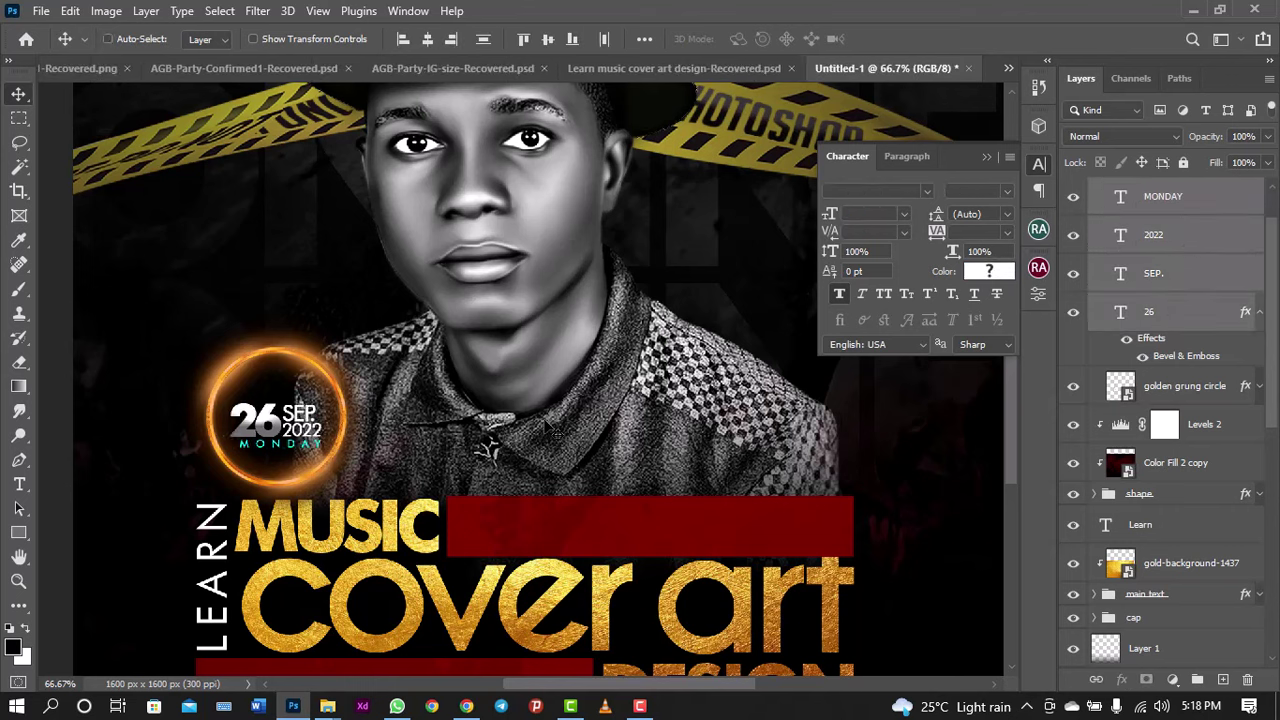
key(Up)
key(Up)
key(Up)
key(Up)
key(Up)
key(Up)
key(Up)
key(Up)
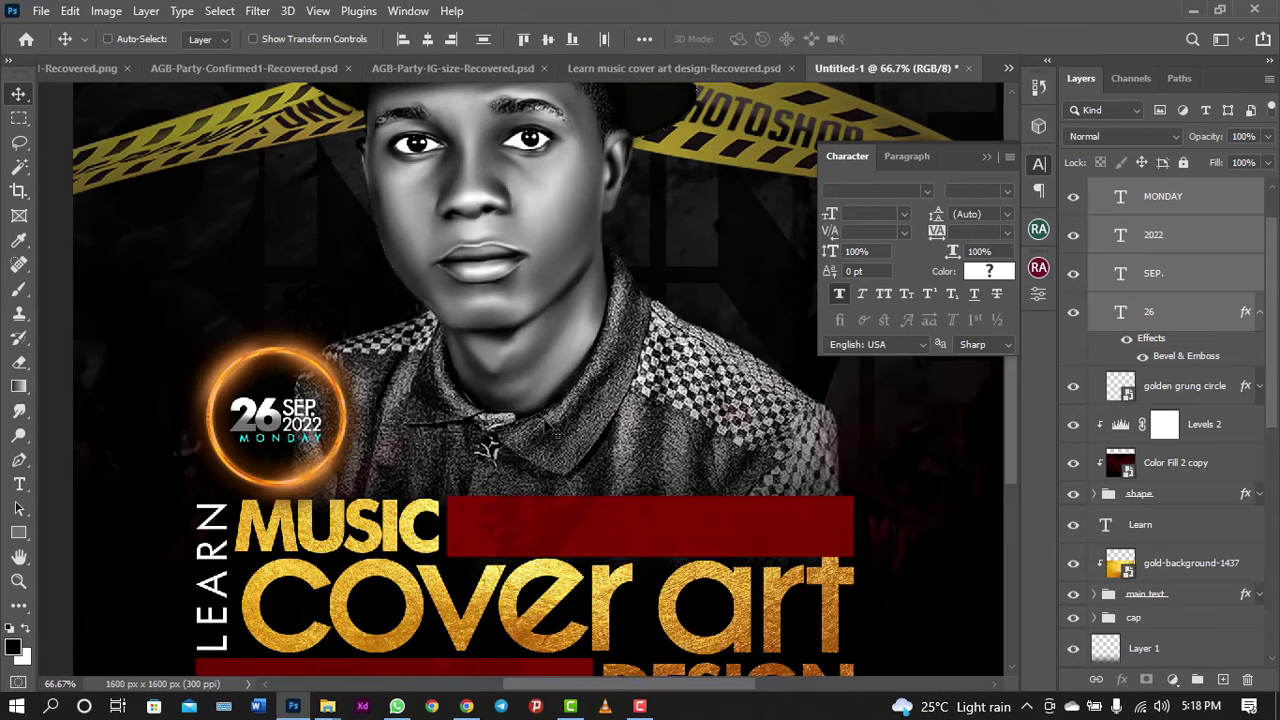
key(Down)
key(Down)
key(Down)
key(ctrl+minus)
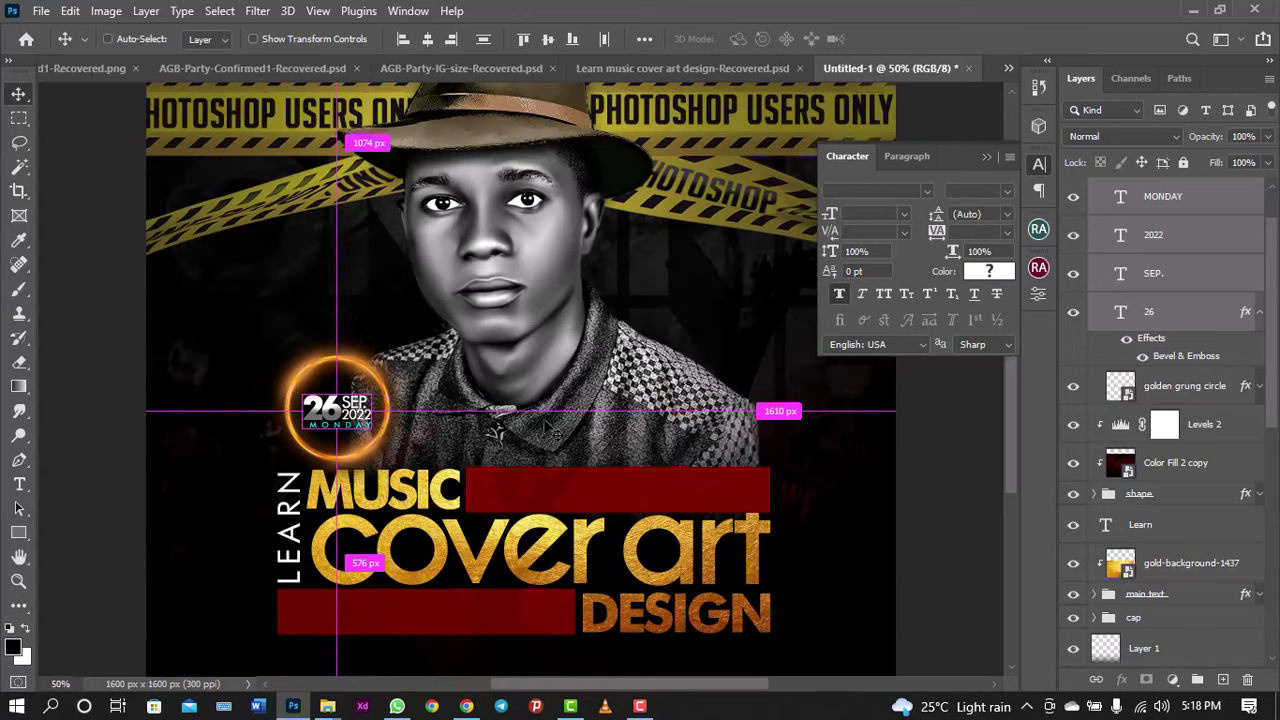
Step: Nudge MONDAY up a pixel and check the overall poster layout
click(1196, 205)
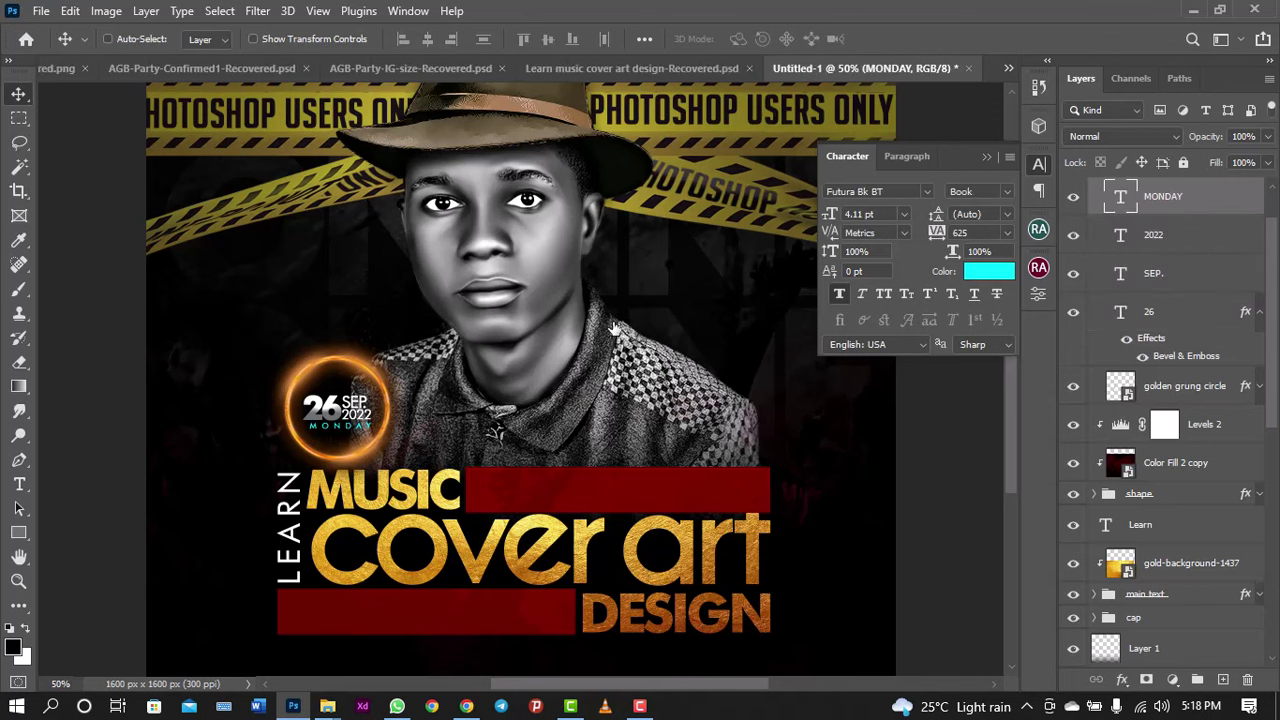
key(Up)
key(ctrl+minus)
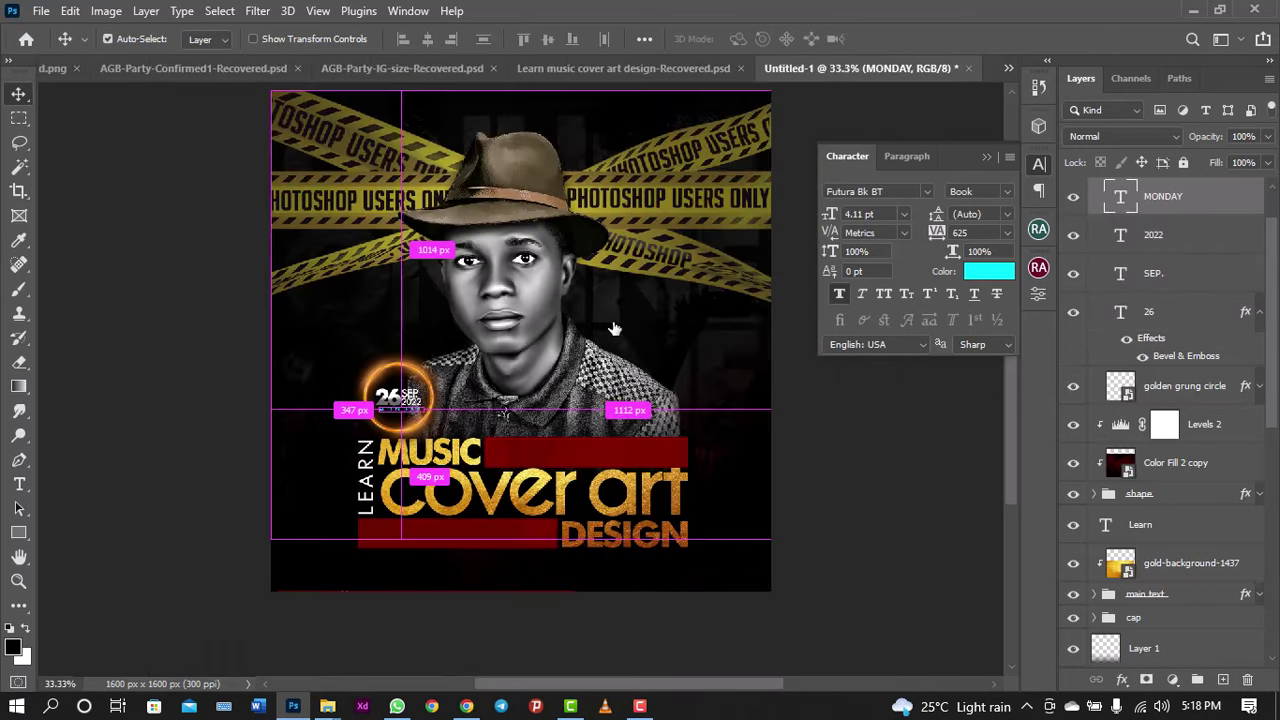
key(ctrl+plus)
key(ctrl+minus)
key(ctrl+plus)
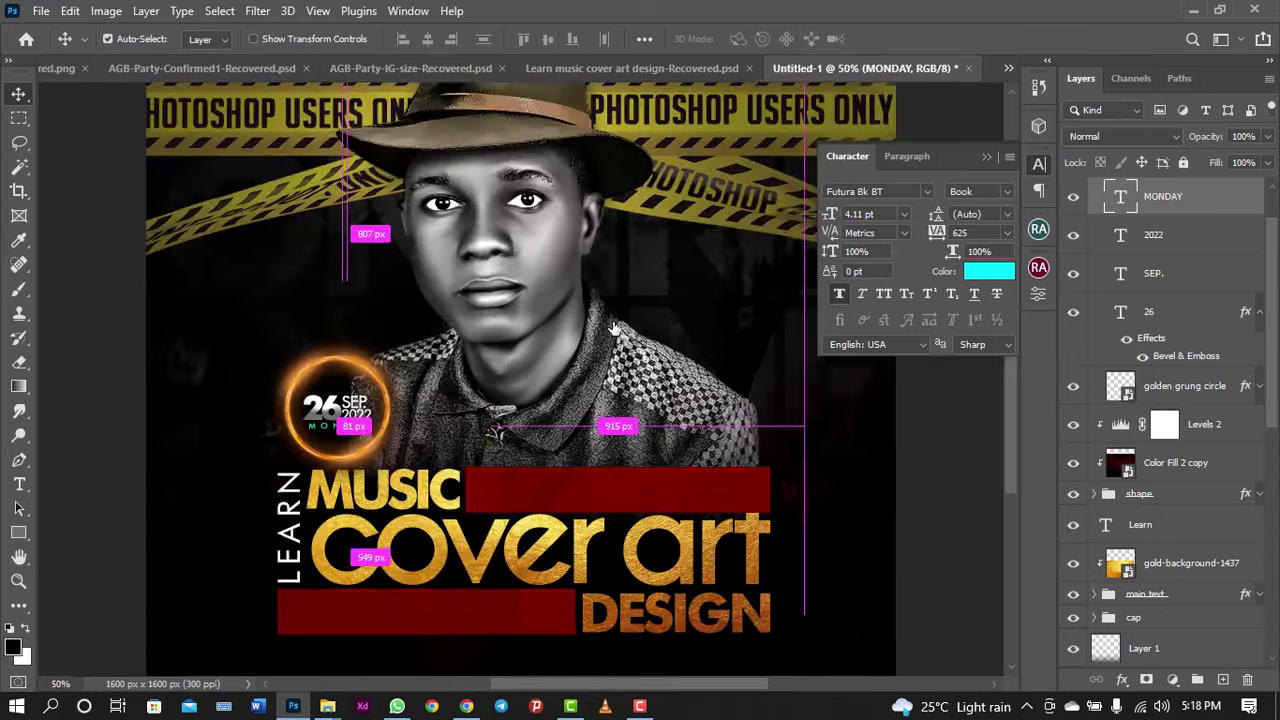
key(ctrl+minus)
key(ctrl+minus)
key(ctrl+minus)
key(ctrl+plus)
key(ctrl+plus)
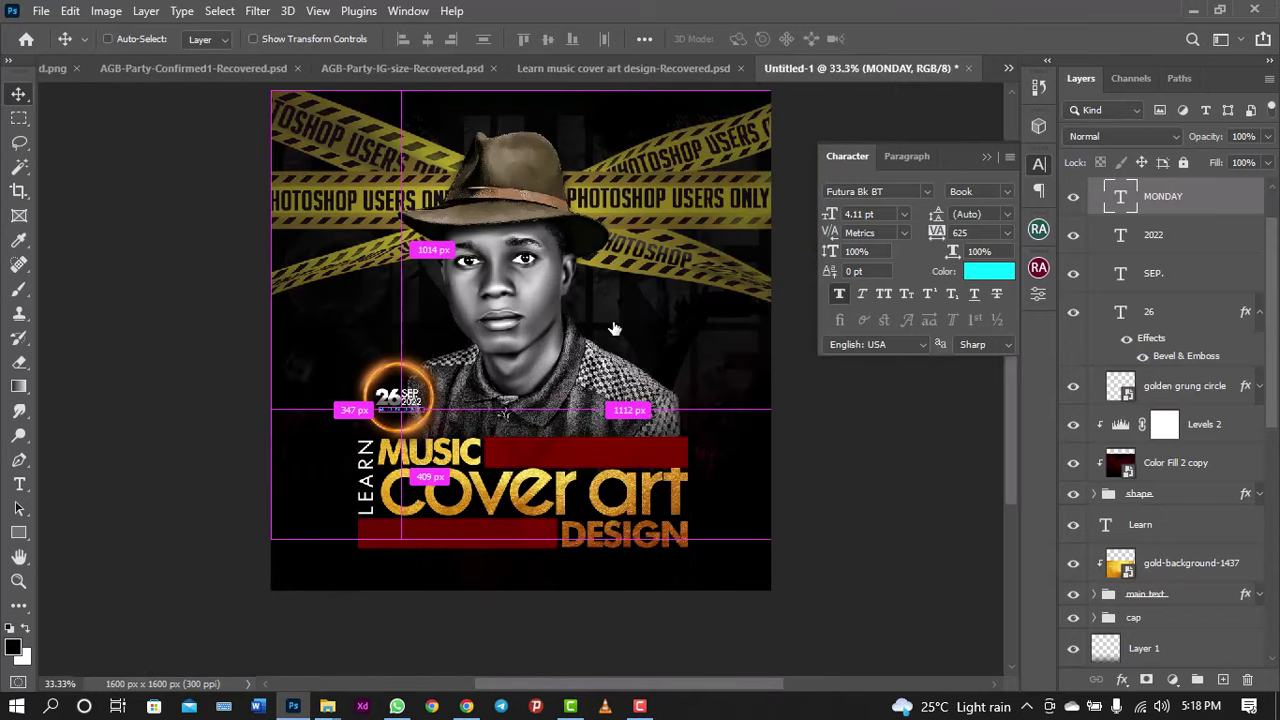
alt+click(1106, 463)
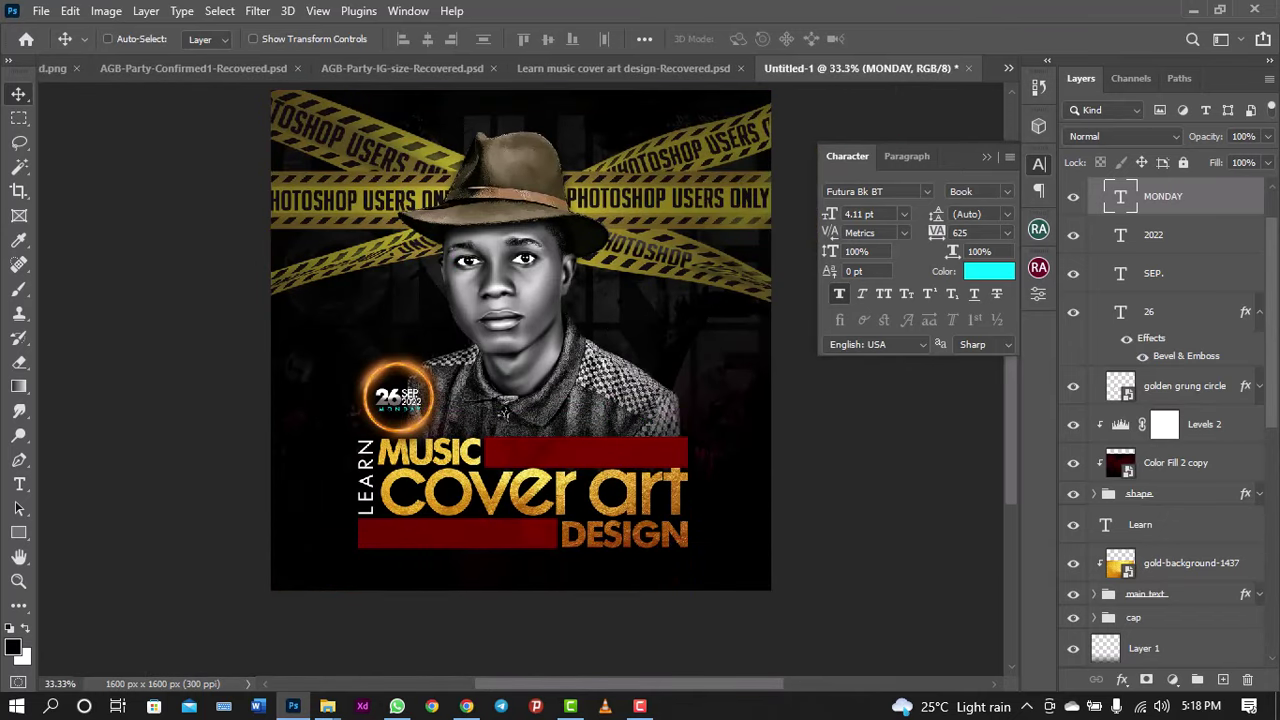
scroll(1276, 311, up, 1)
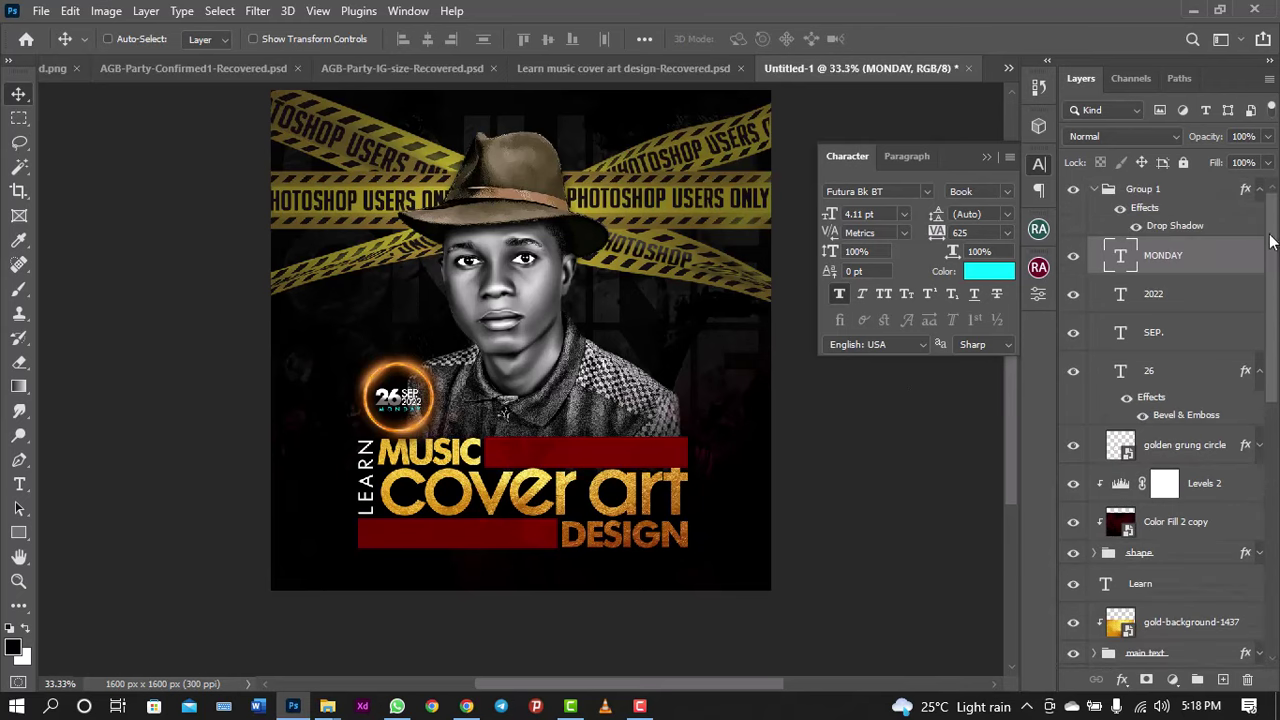
Step: Preview the cover without Group 1, then keep the red bars' Bevel & Emboss enabled
click(1074, 189)
click(1074, 189)
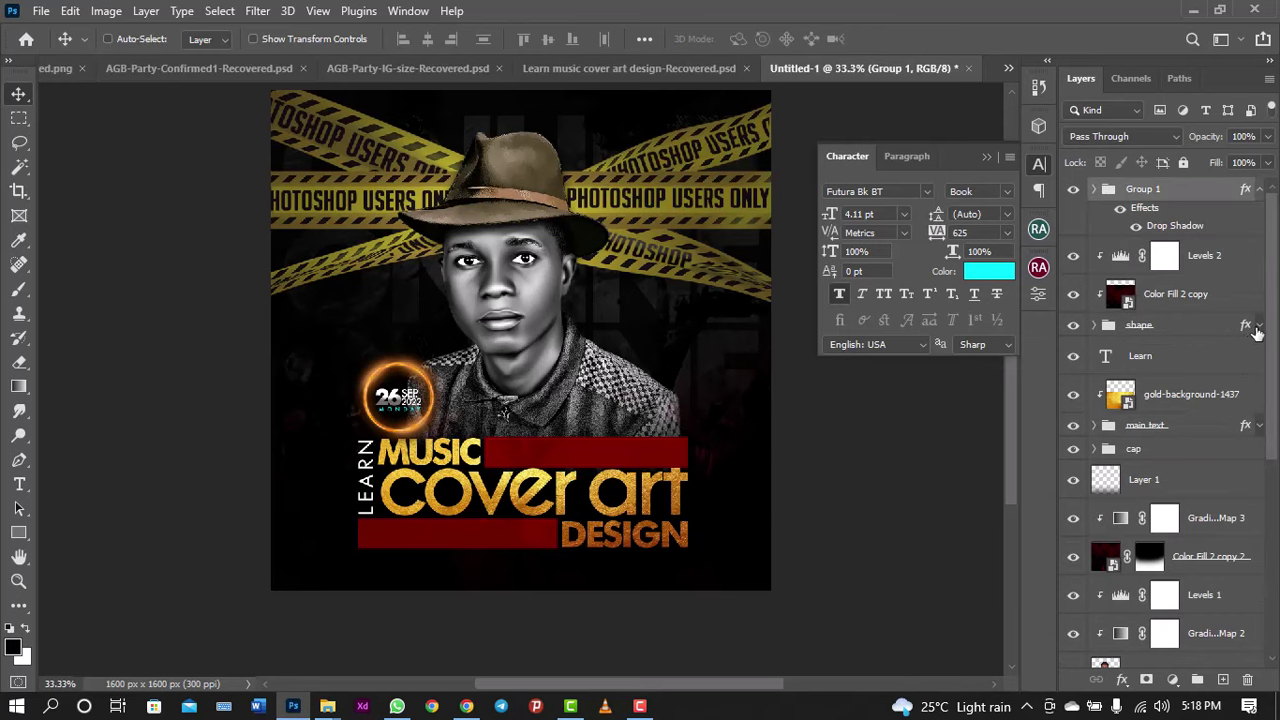
click(1258, 327)
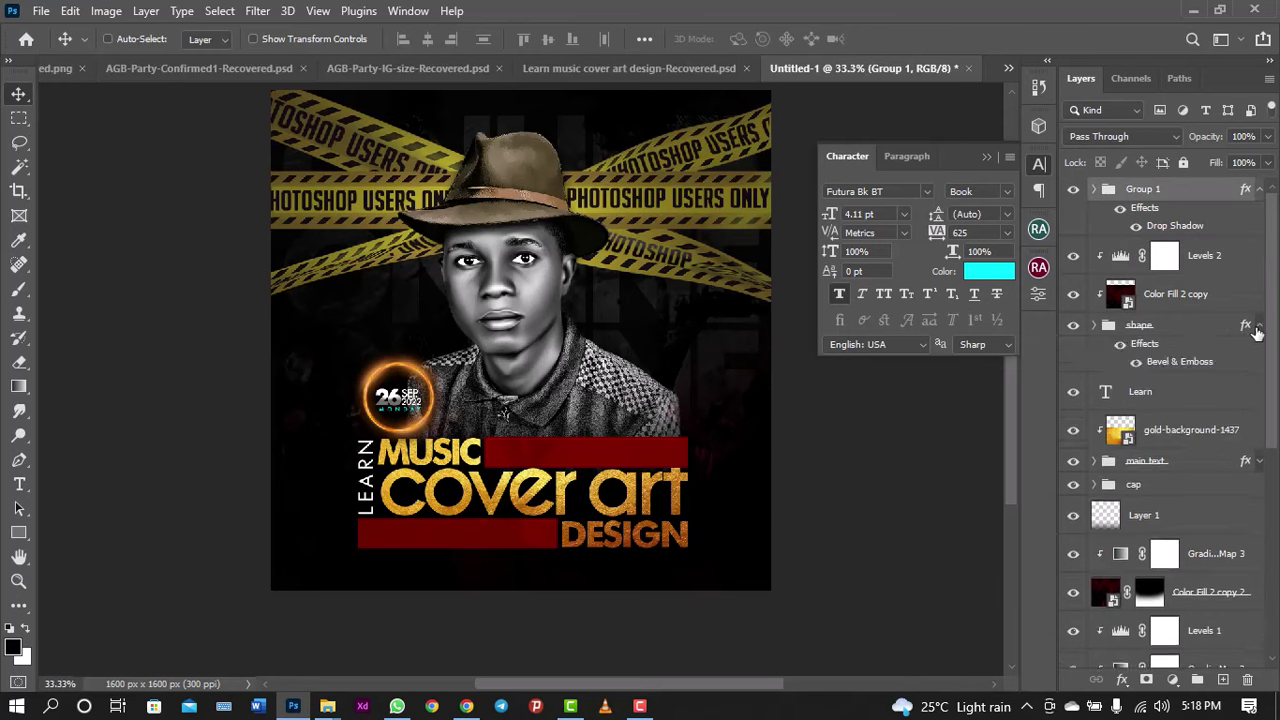
click(1134, 363)
click(1134, 363)
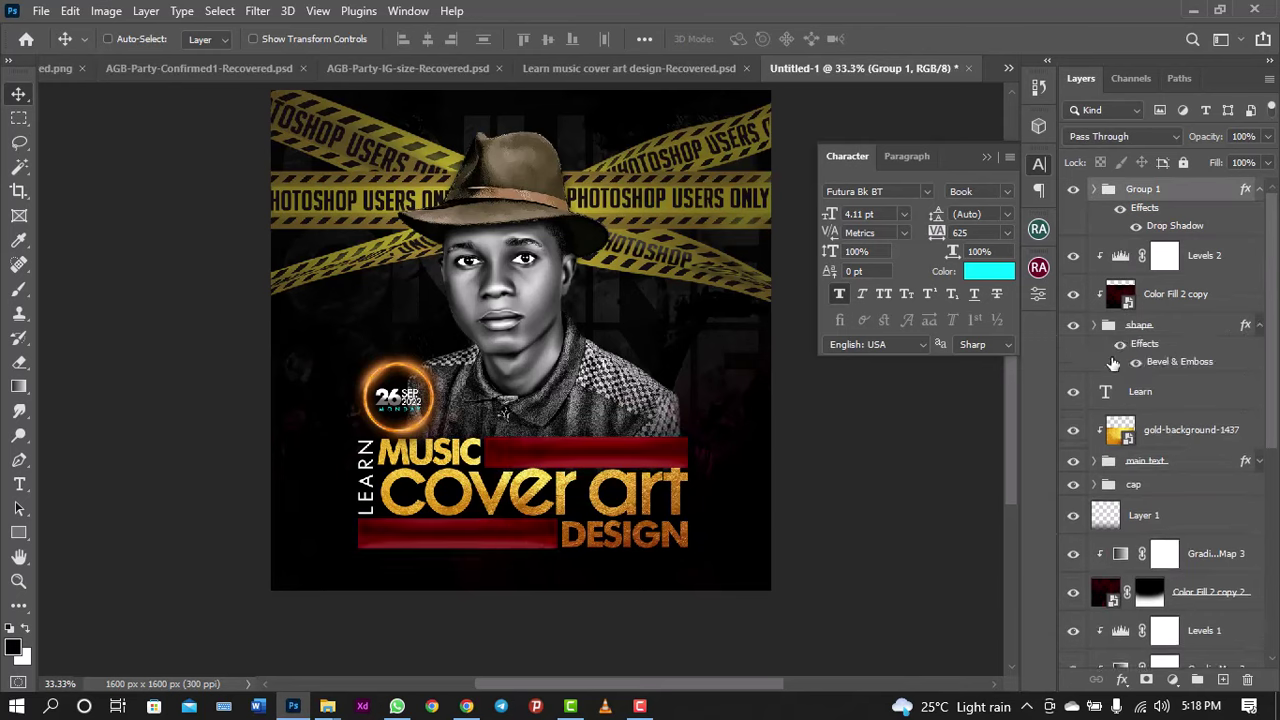
Step: Reposition the date badge group on the cover
click(1039, 164)
key(ctrl+shift+Tab)
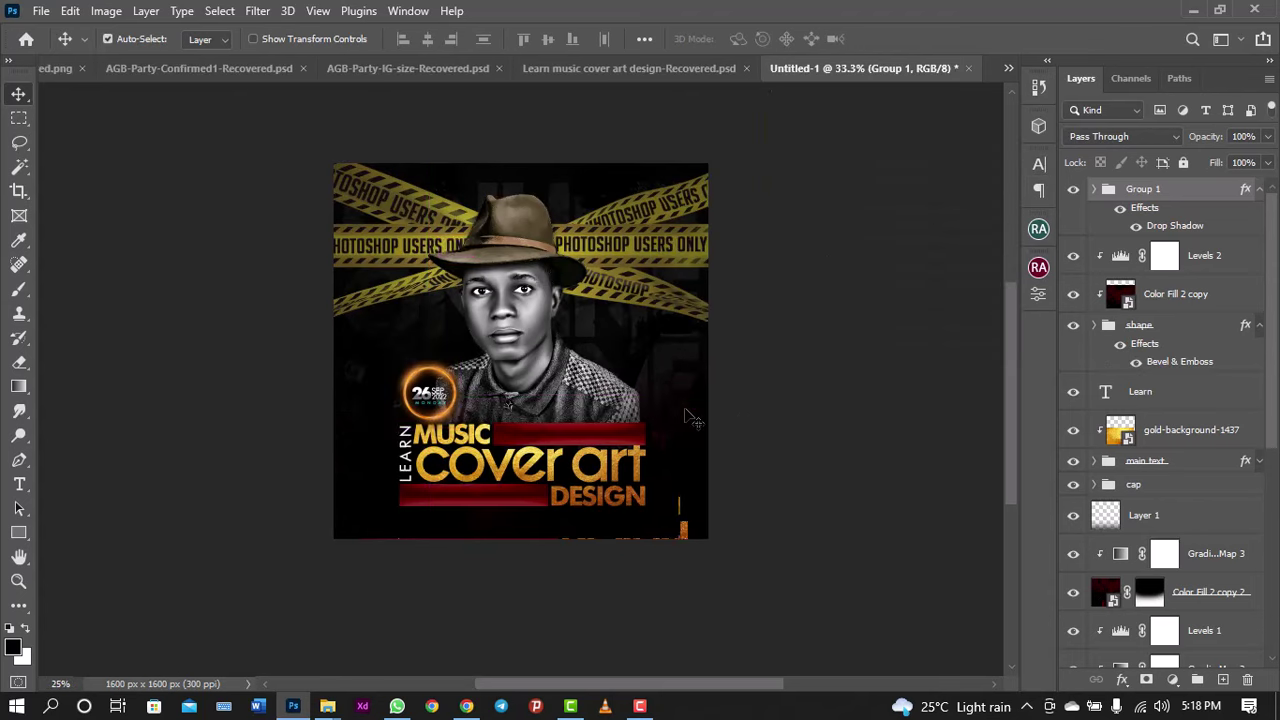
key(ctrl+Tab)
key(ctrl+plus)
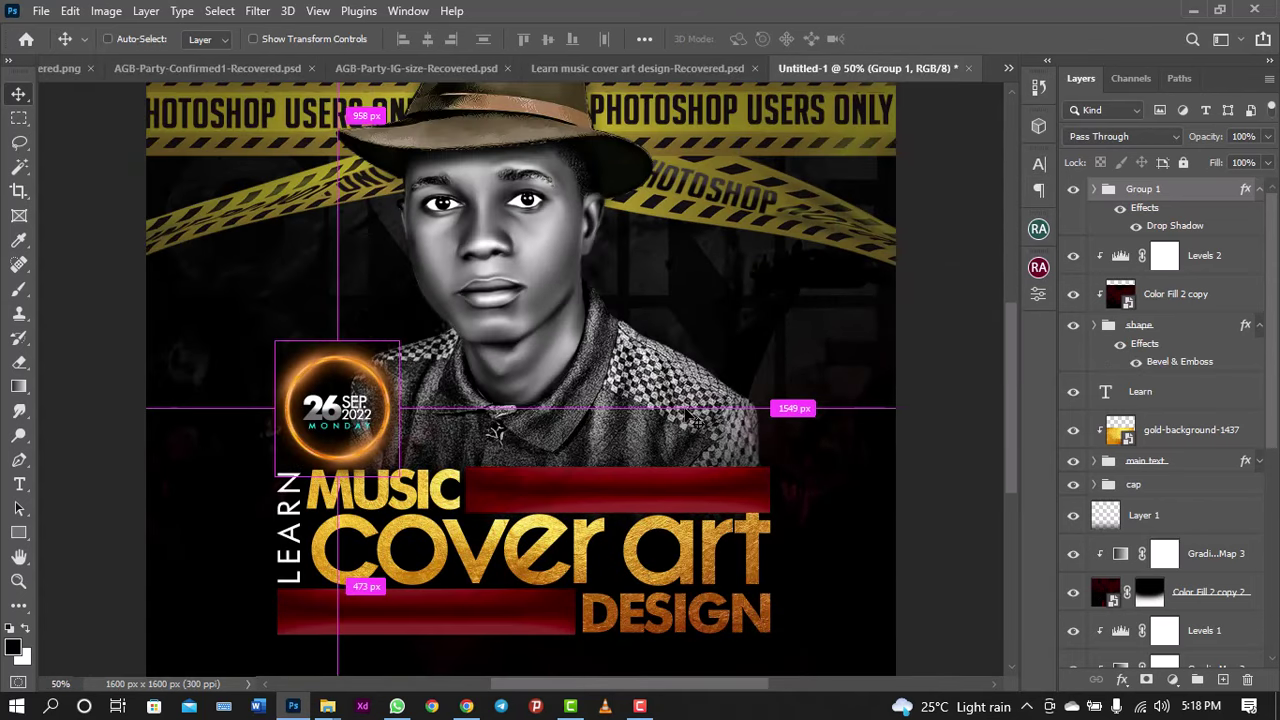
drag(697, 425, 690, 420)
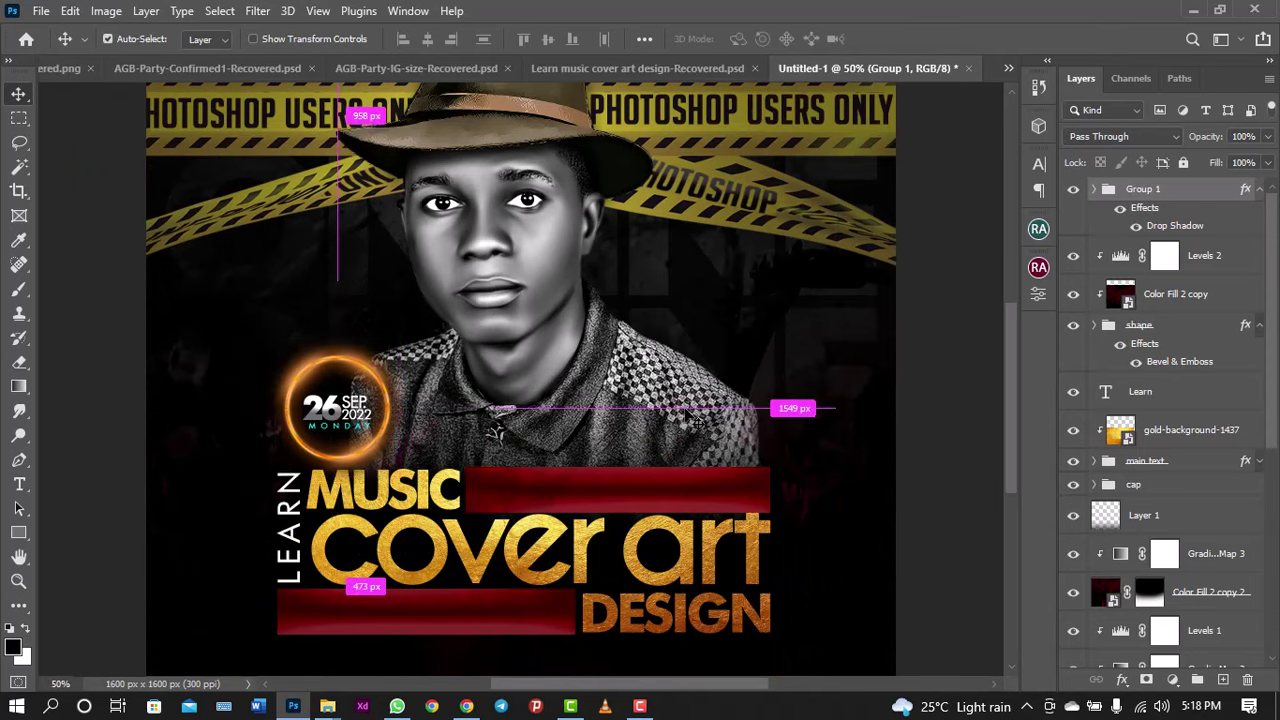
Step: Check the finished reference cover at different zoom levels
click(614, 70)
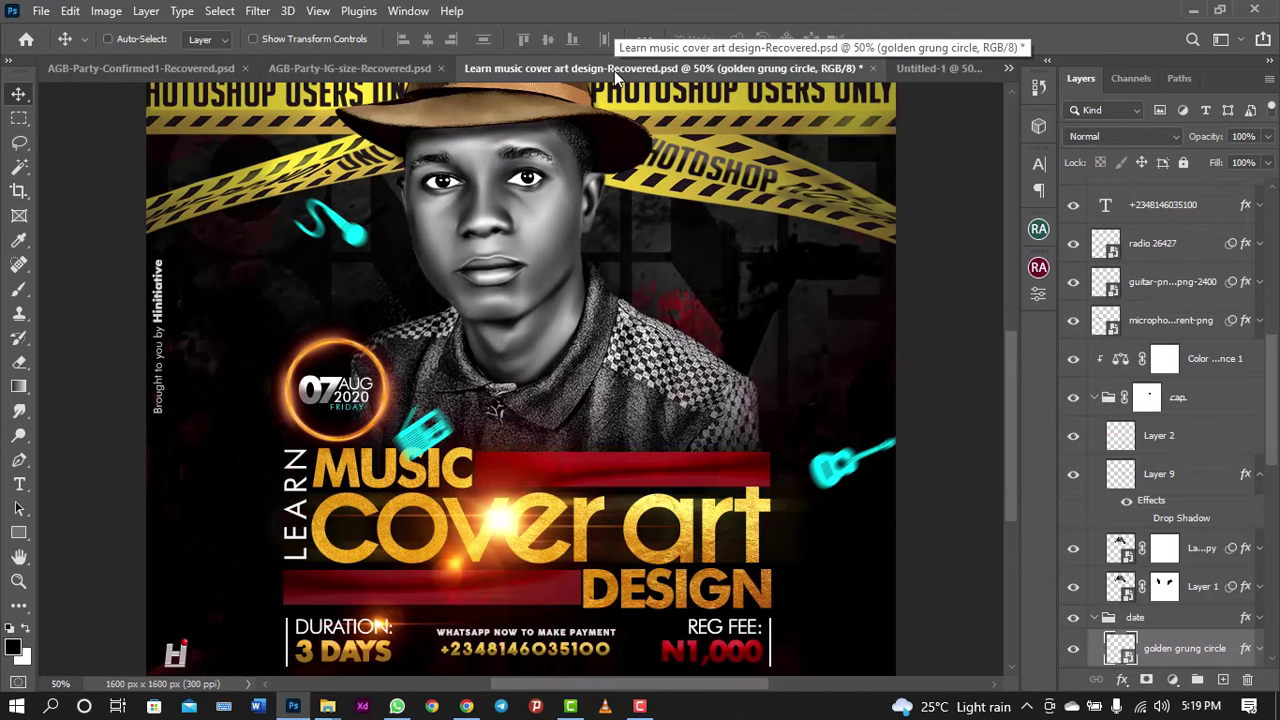
key(ctrl+minus)
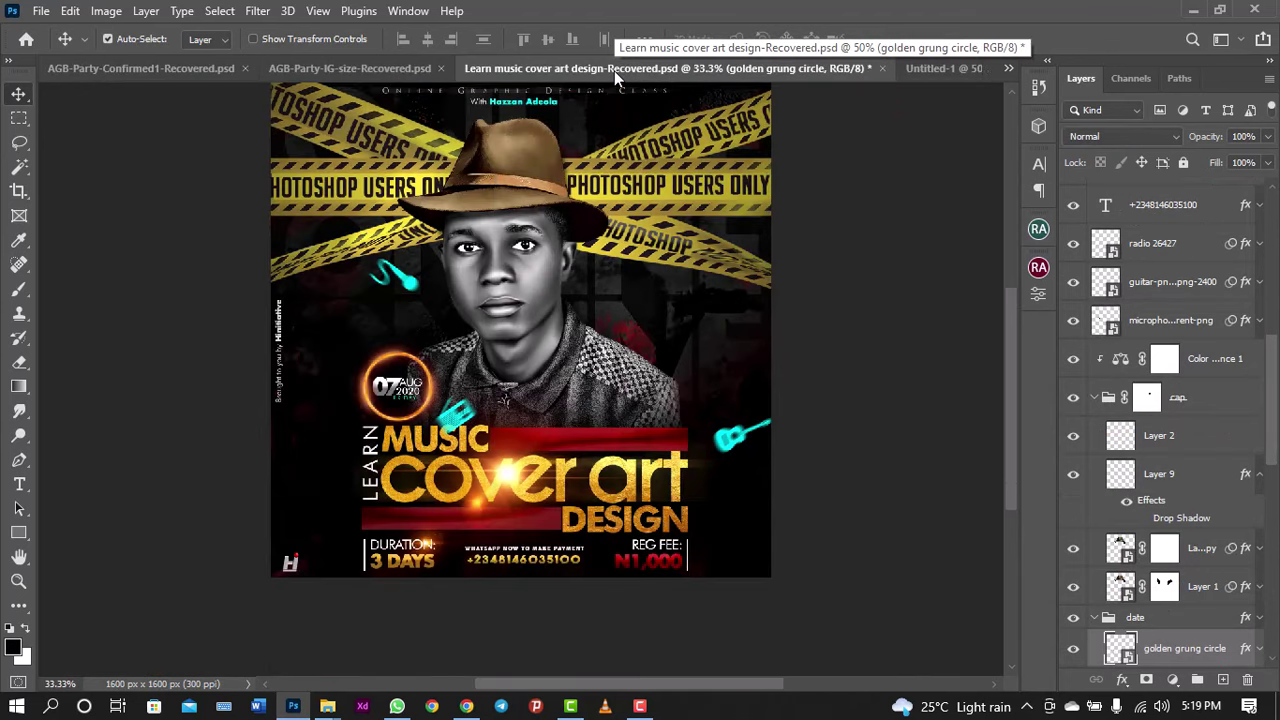
key(ctrl+plus)
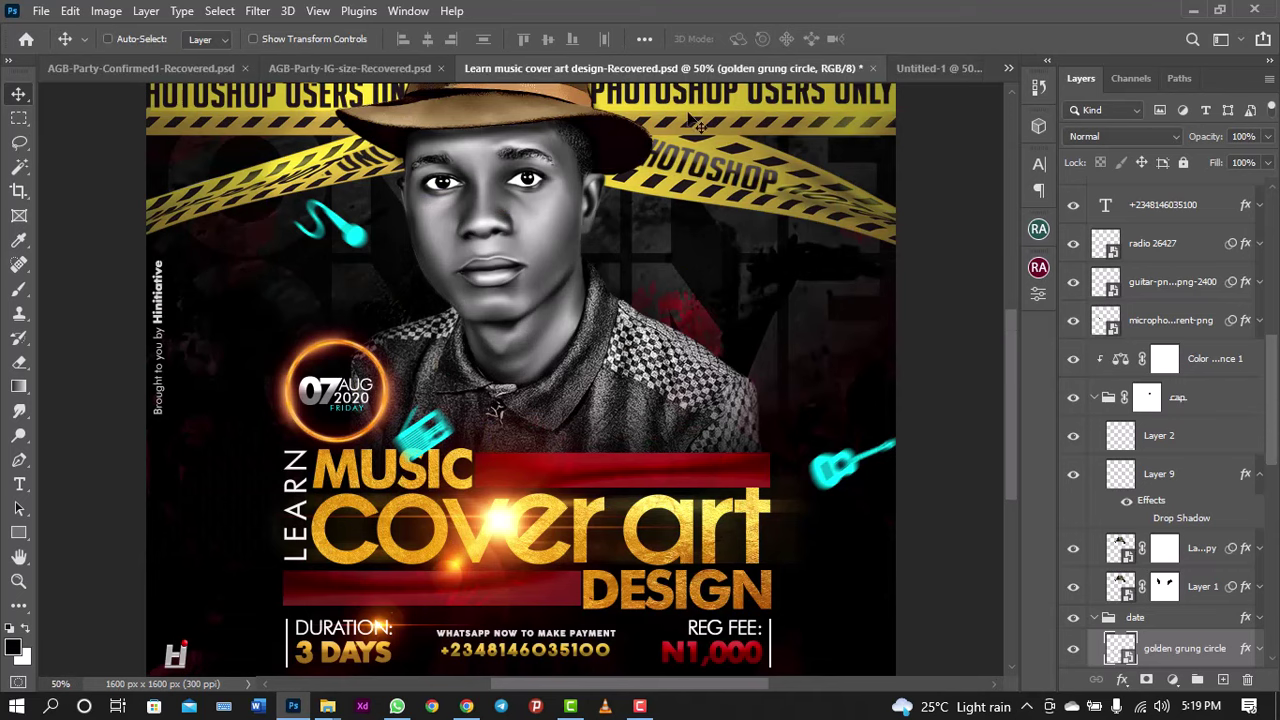
click(918, 68)
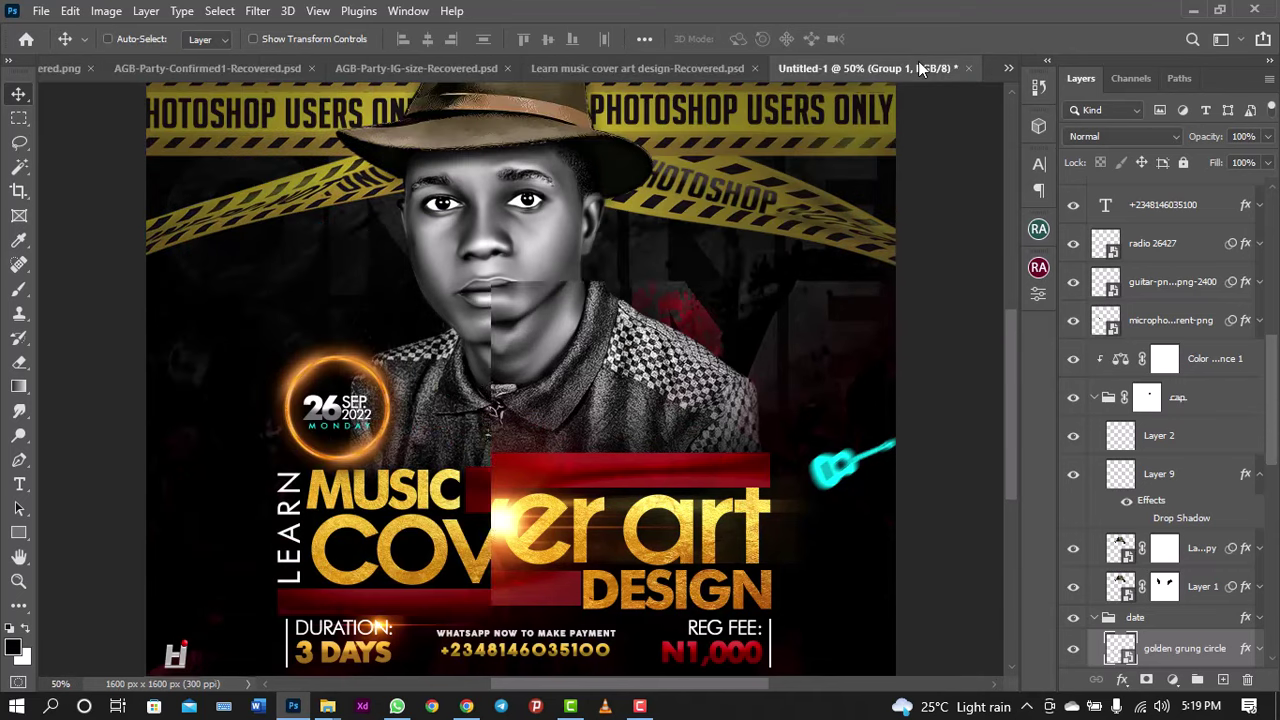
mouse_move(327, 706)
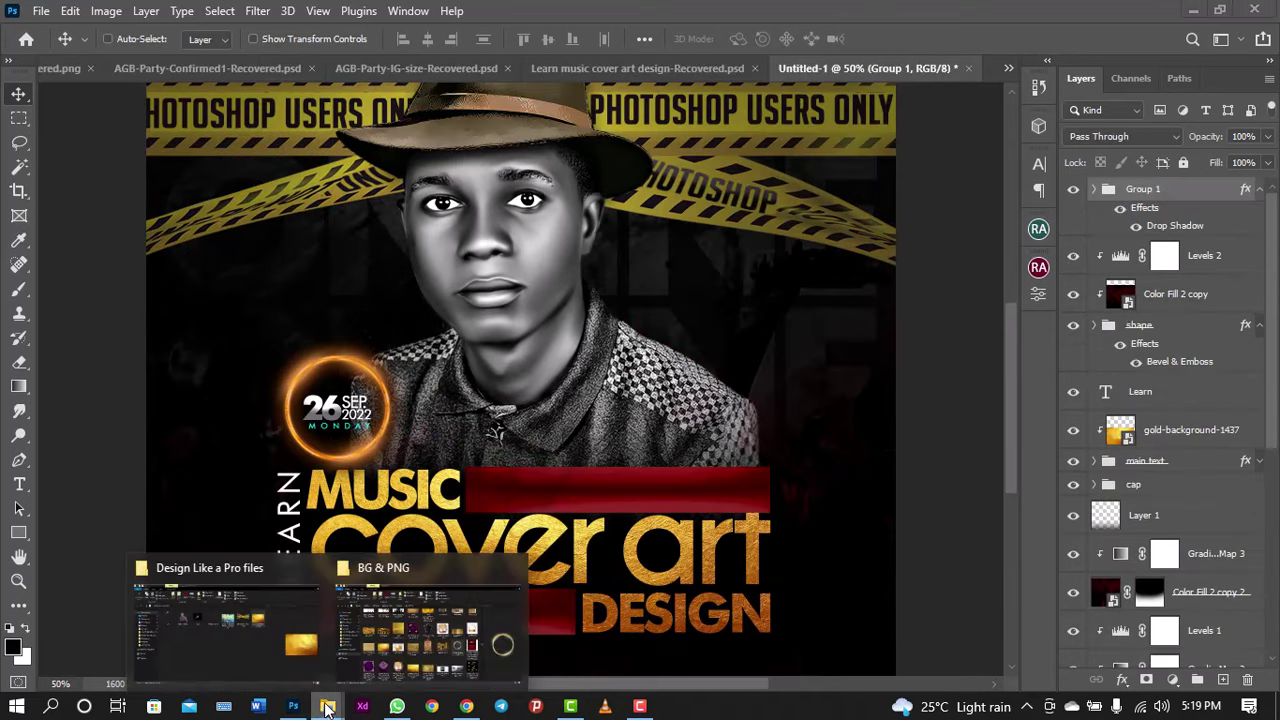
Step: Drag musical-tools.png from the Design Like a Pro files folder toward Photoshop
click(246, 633)
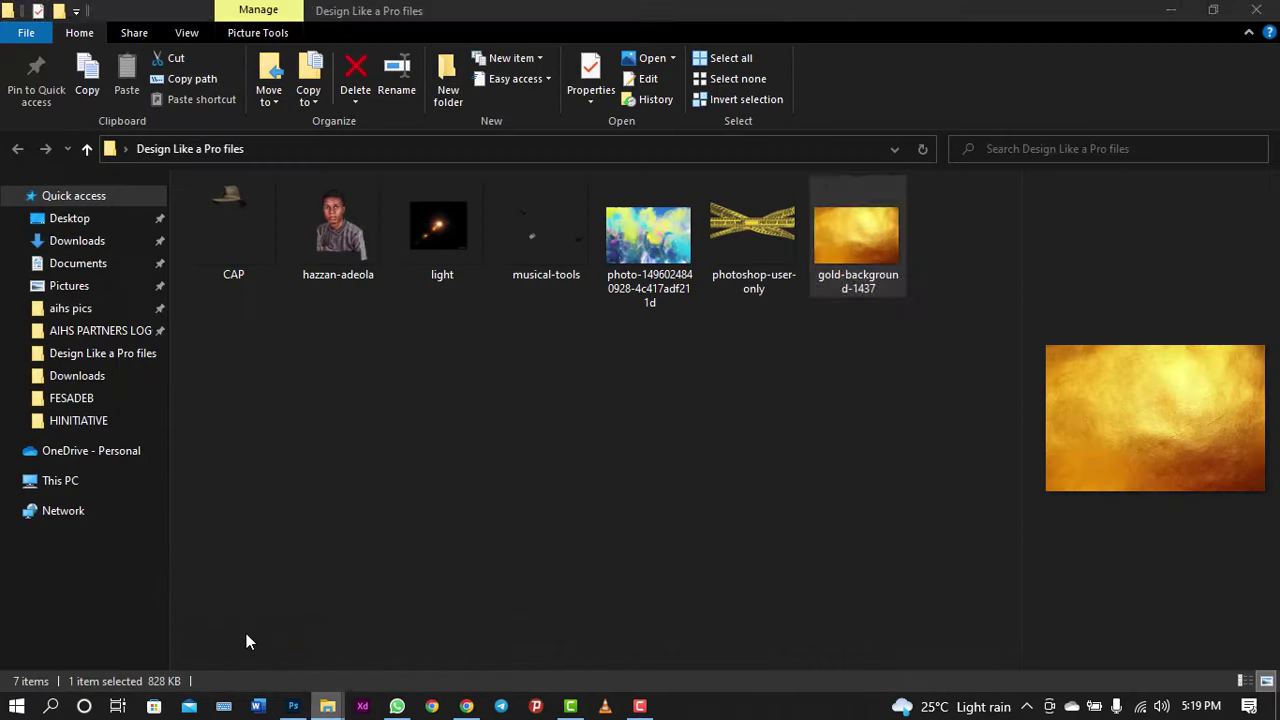
click(543, 237)
drag(554, 222, 513, 424)
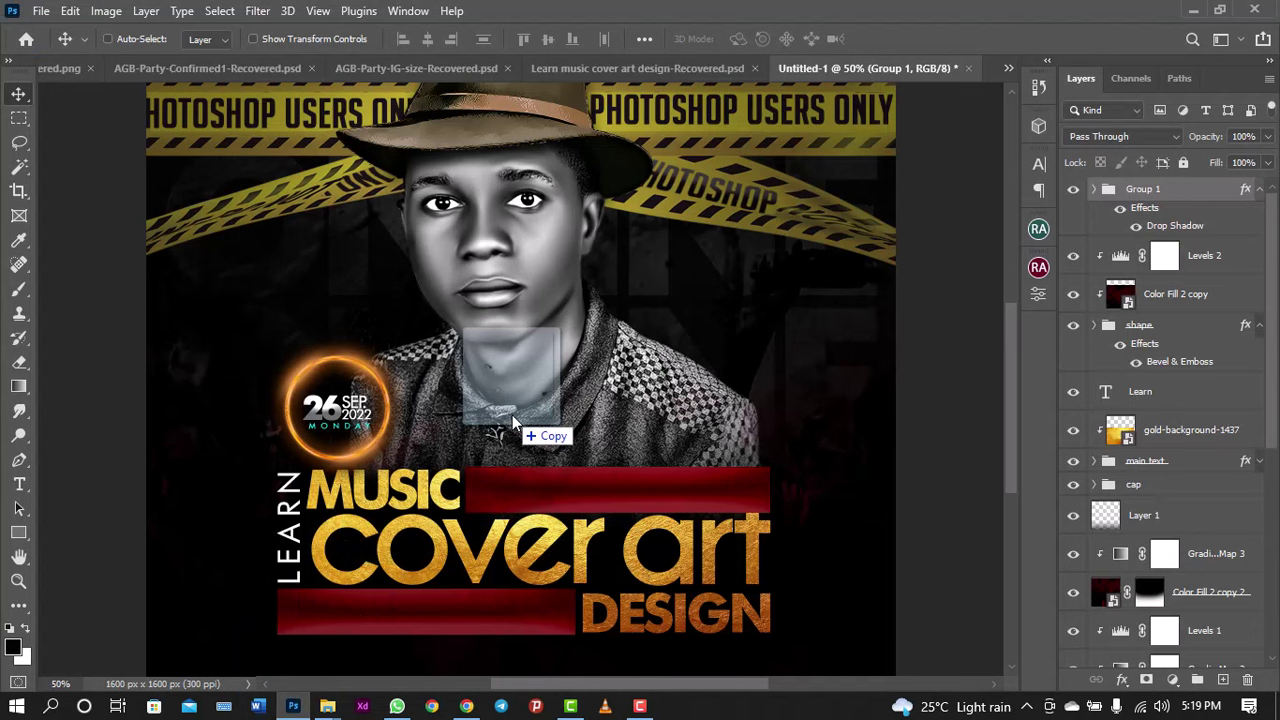
Step: Drop musical-tools.png onto the canvas, commit the placement, and zoom to inspect it
drag(512, 417, 512, 417)
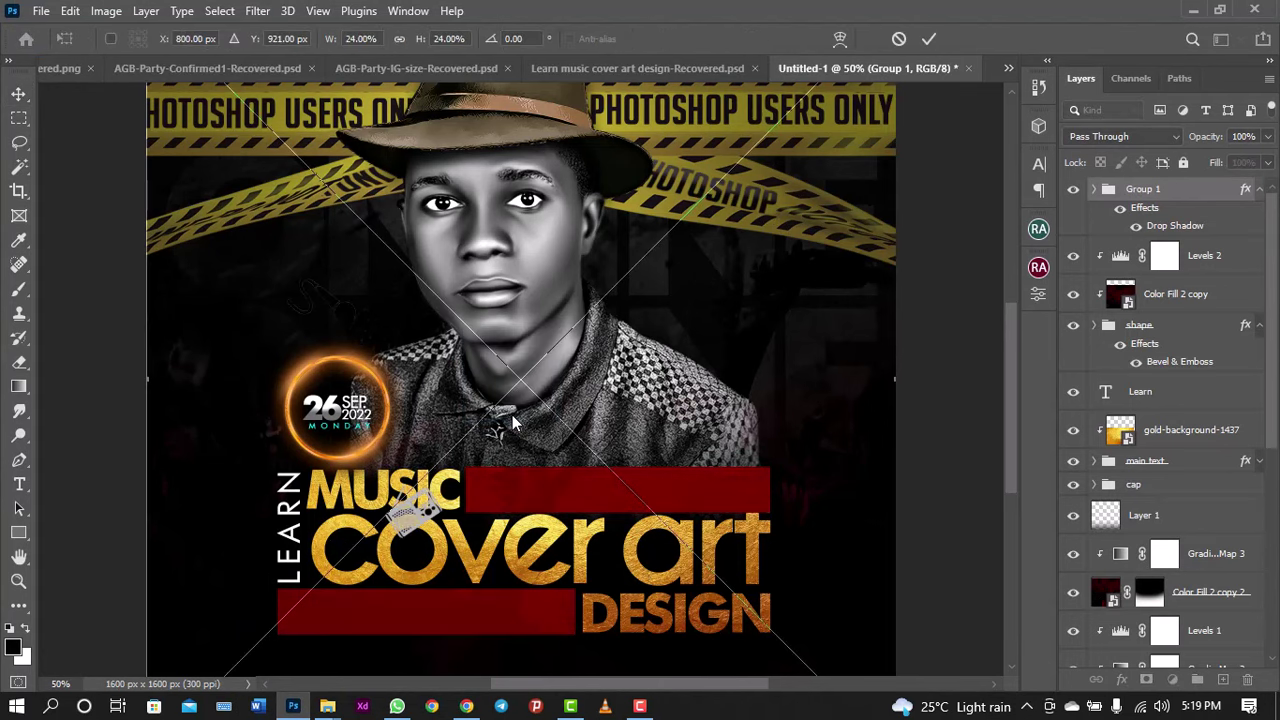
scroll(512, 415, down, 2)
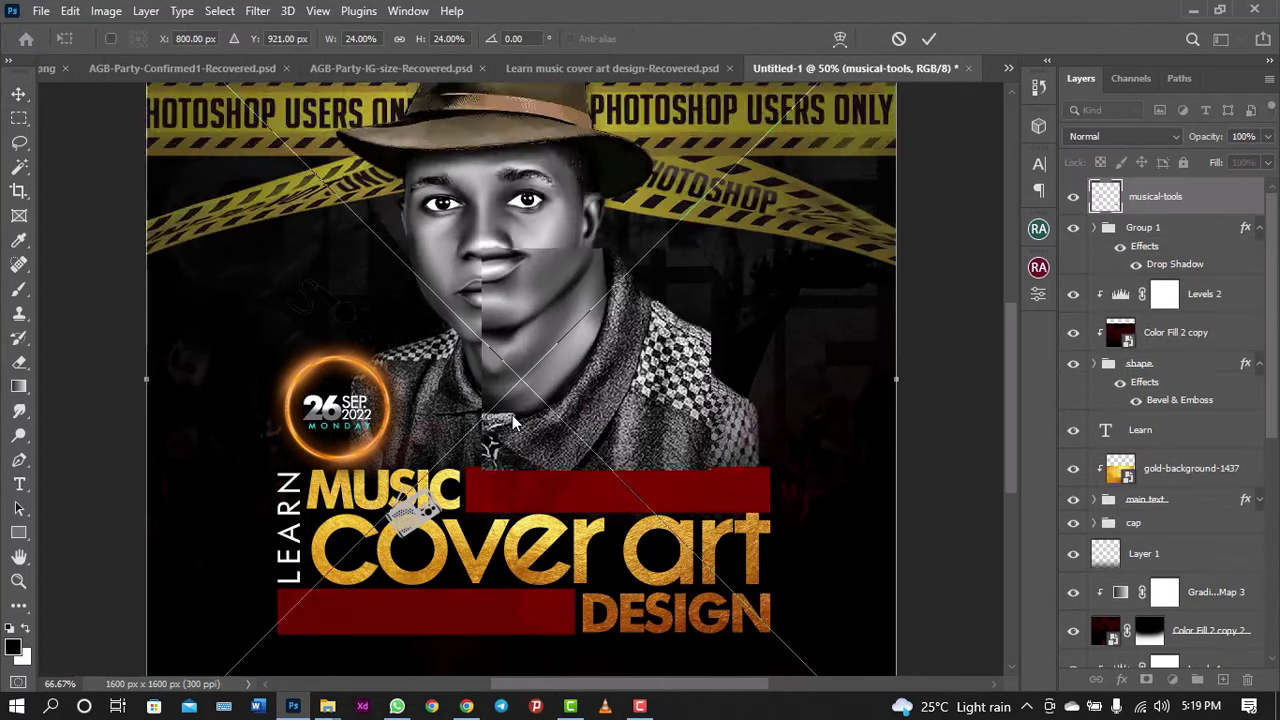
scroll(512, 415, up, 3)
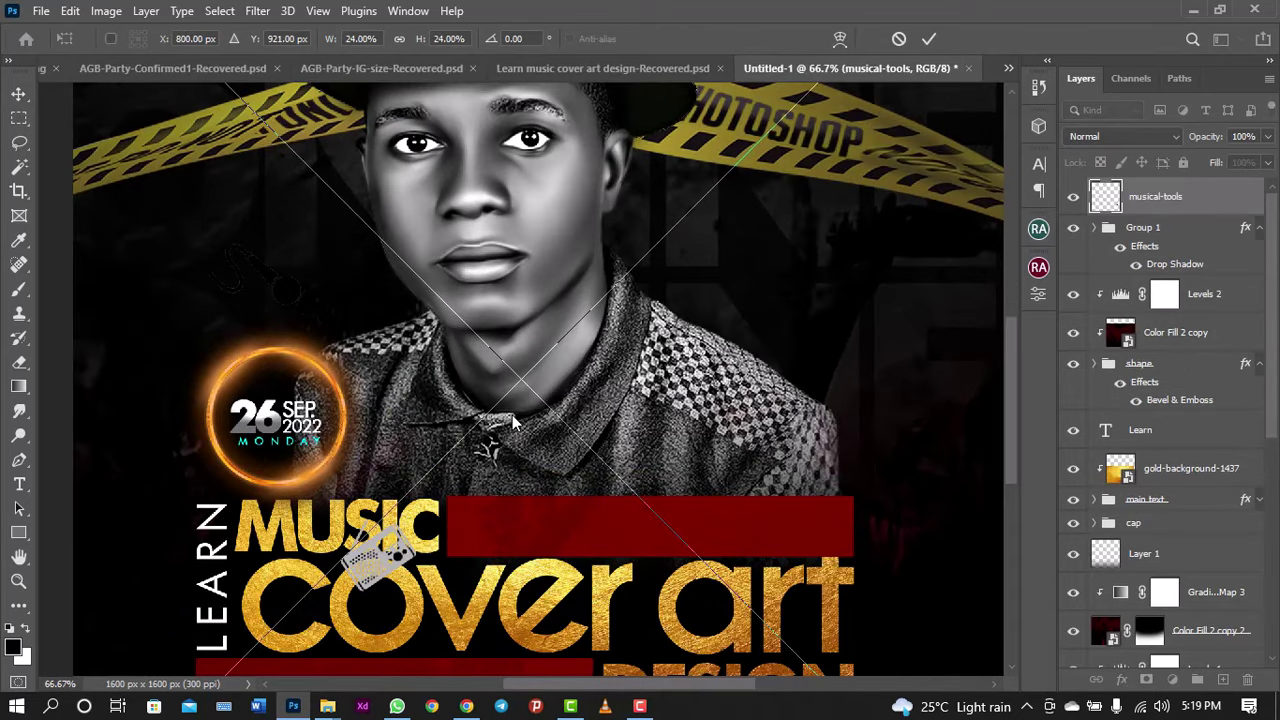
scroll(512, 422, down, 2)
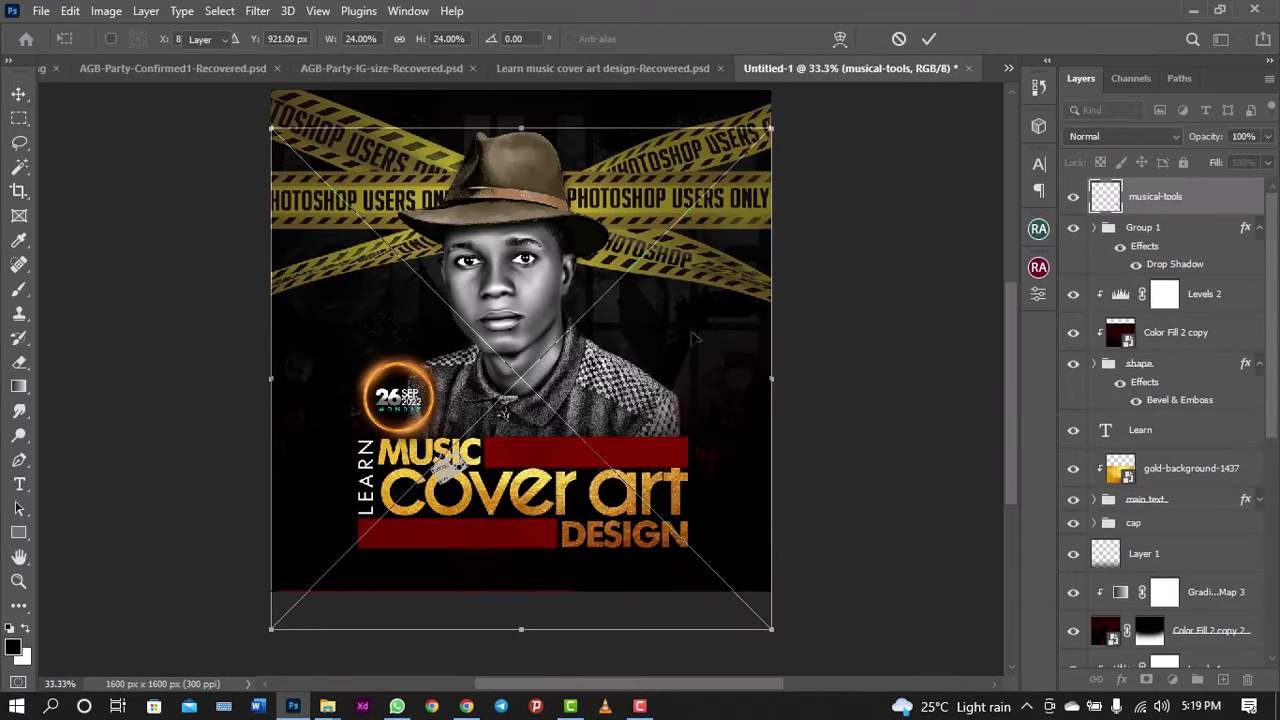
key(Return)
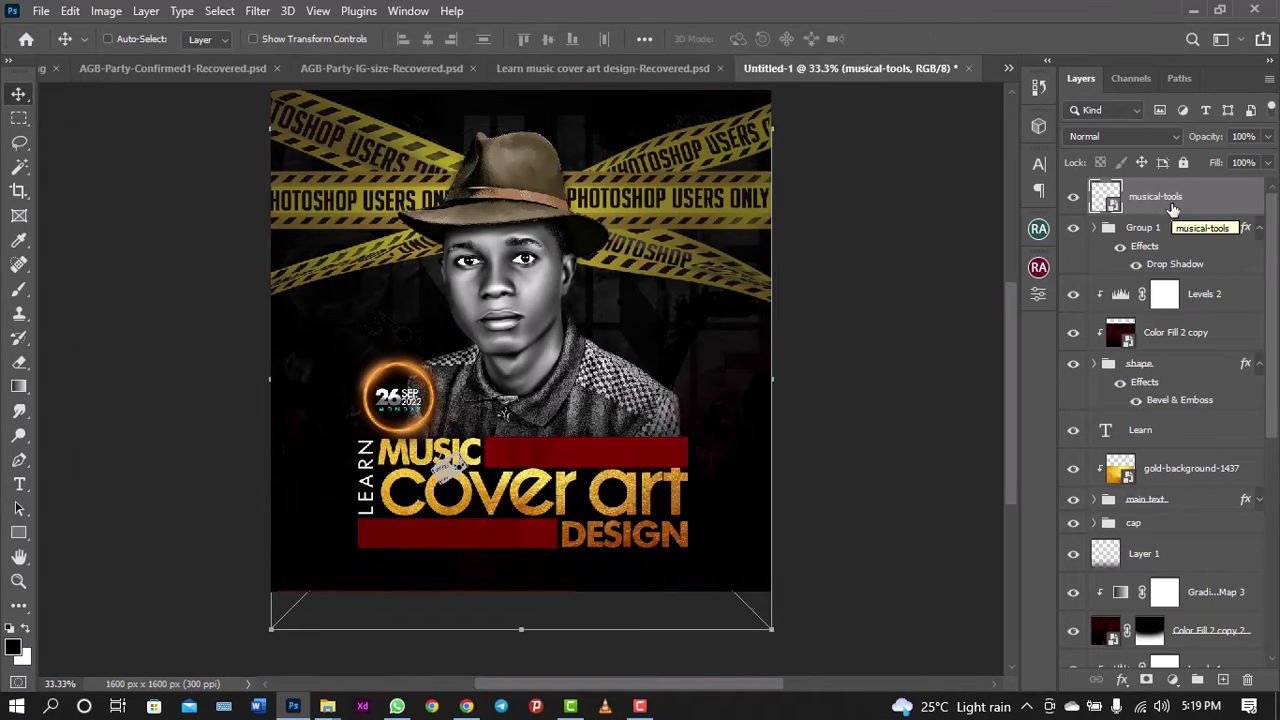
key(ctrl+plus)
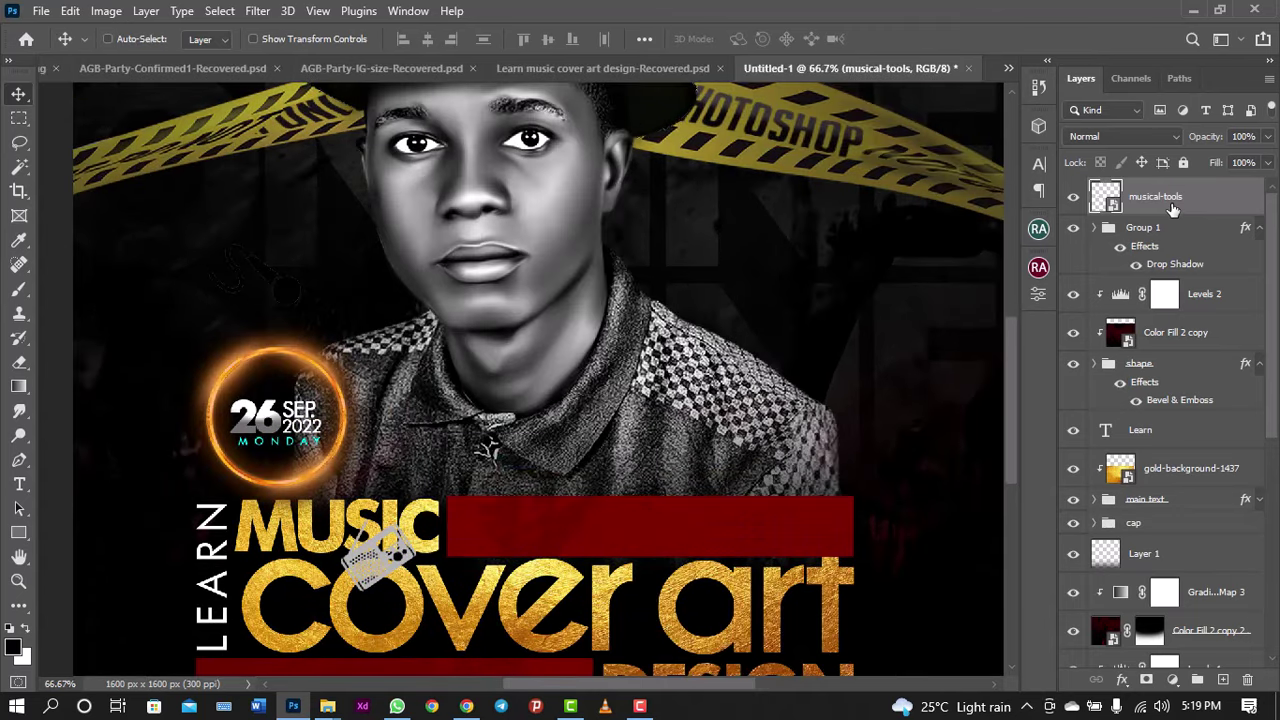
key(ctrl+minus)
key(ctrl+minus)
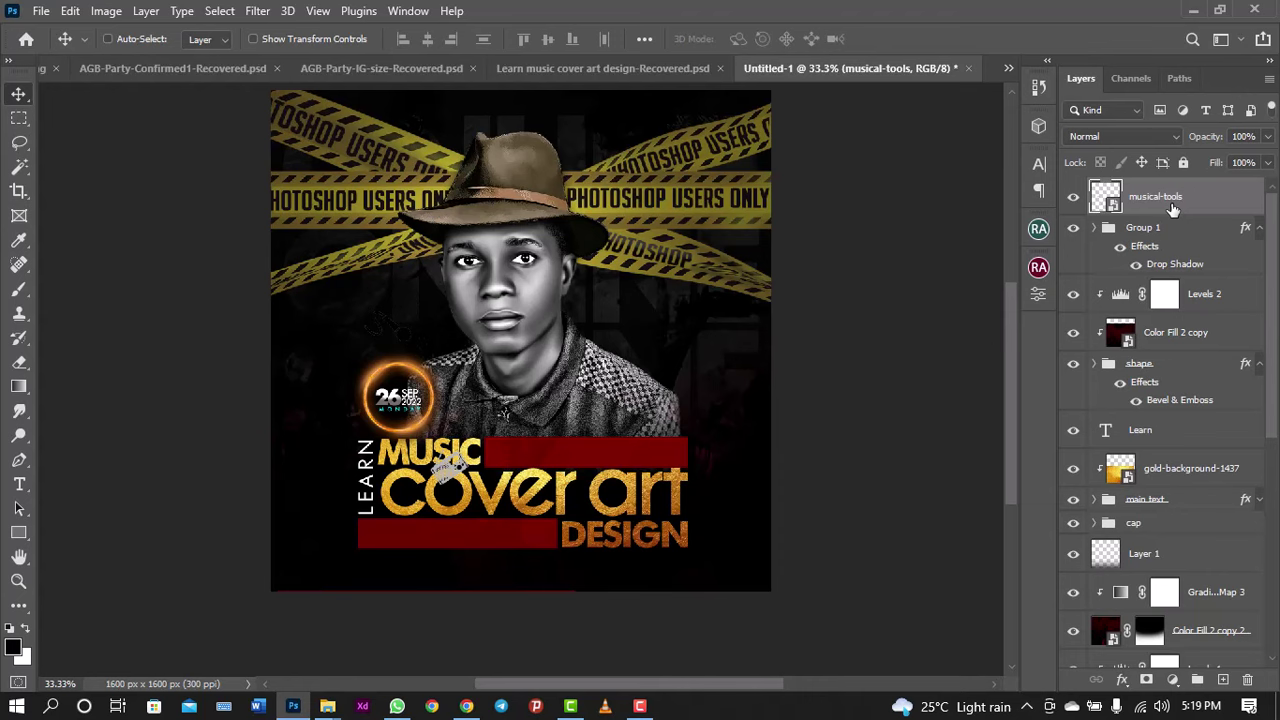
key(ctrl+minus)
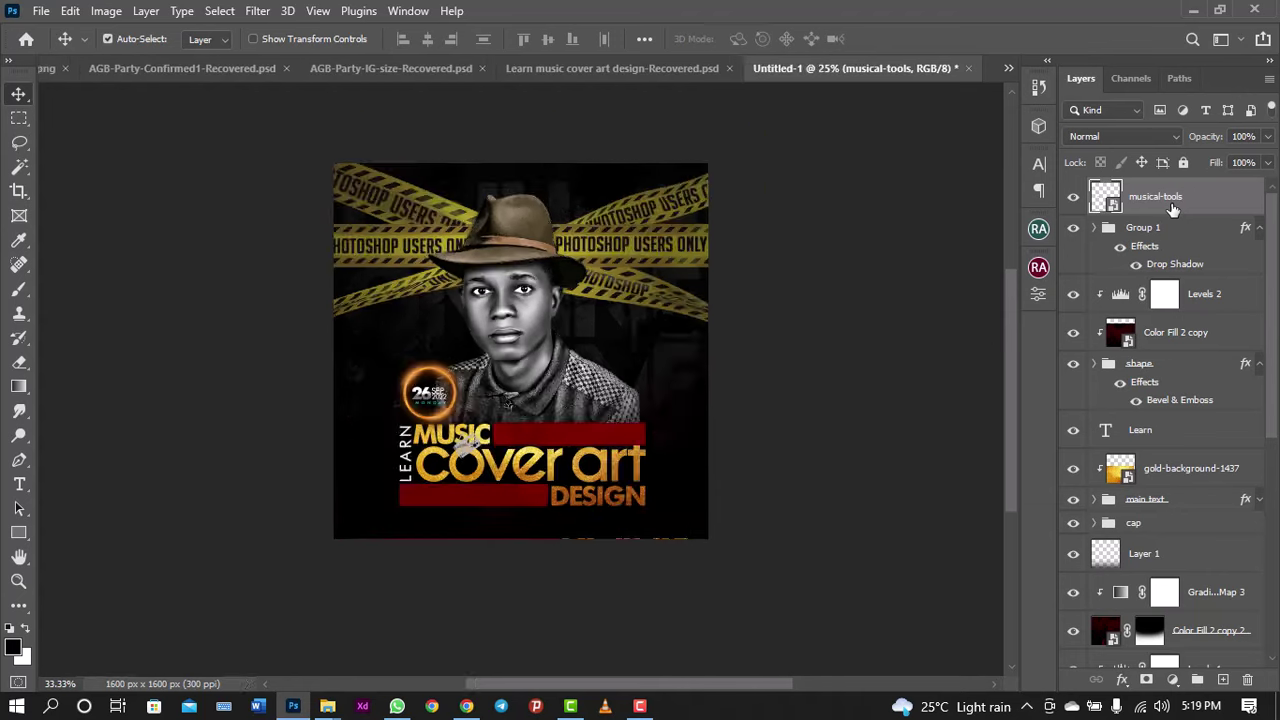
key(ctrl+plus)
key(ctrl+plus)
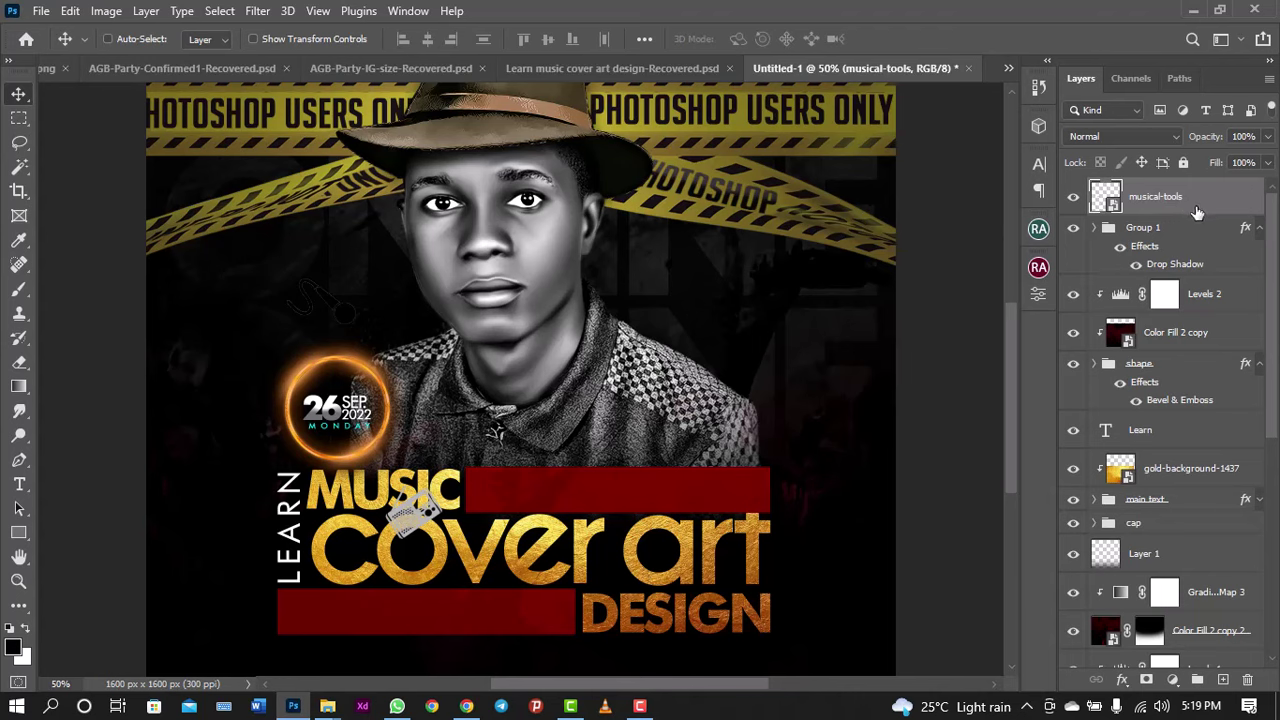
right_click(1197, 212)
click(1207, 206)
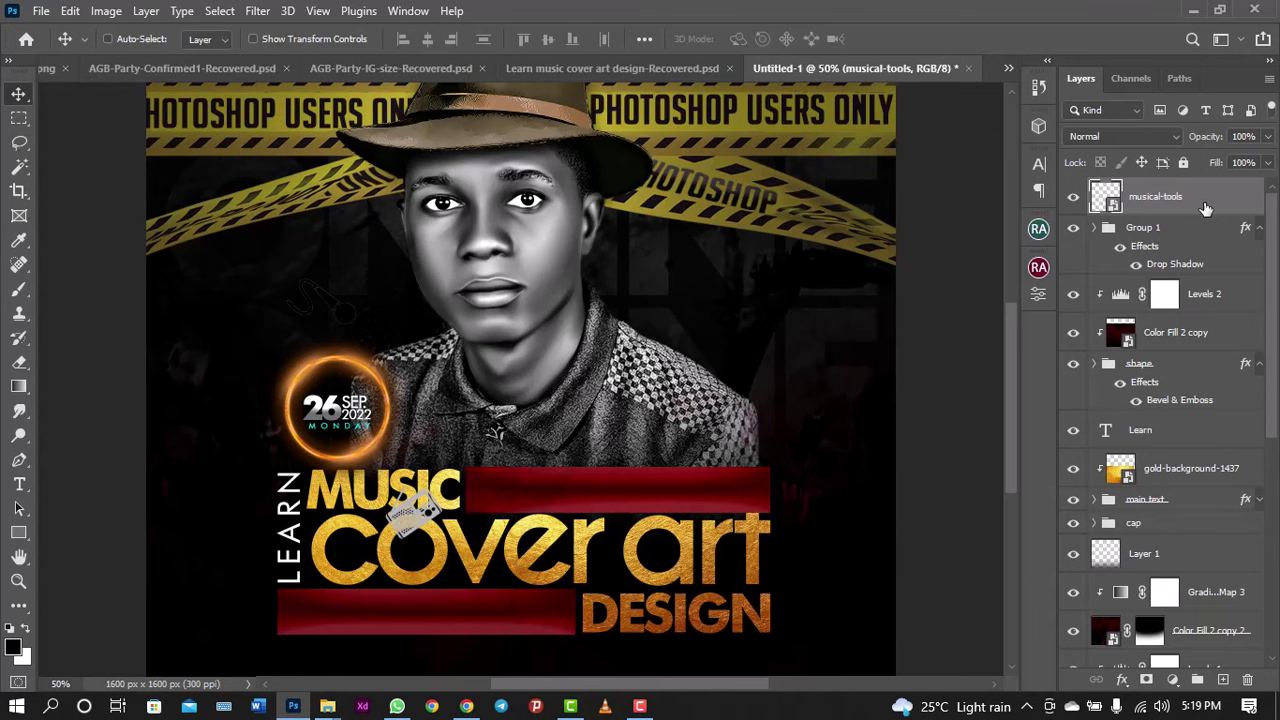
Step: Give the musical-tools layer a #00f6ff Color Overlay layer style
double_click(1206, 208)
drag(866, 117, 1068, 70)
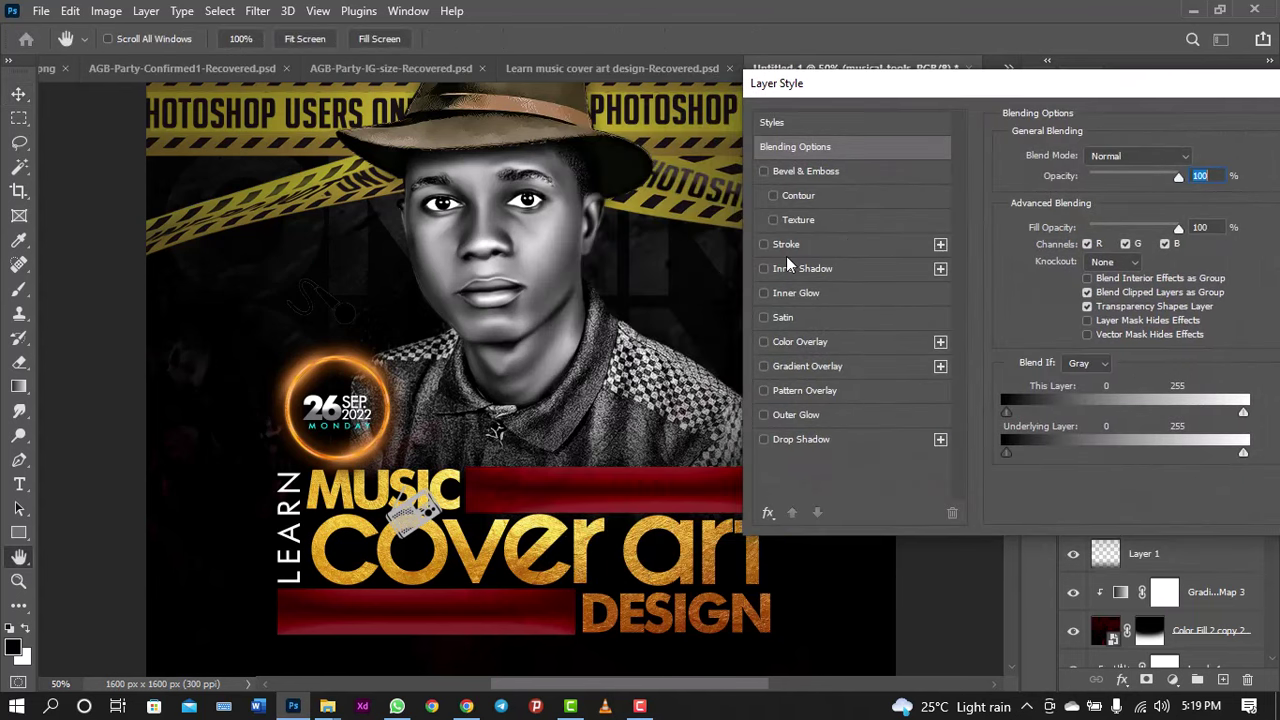
click(764, 349)
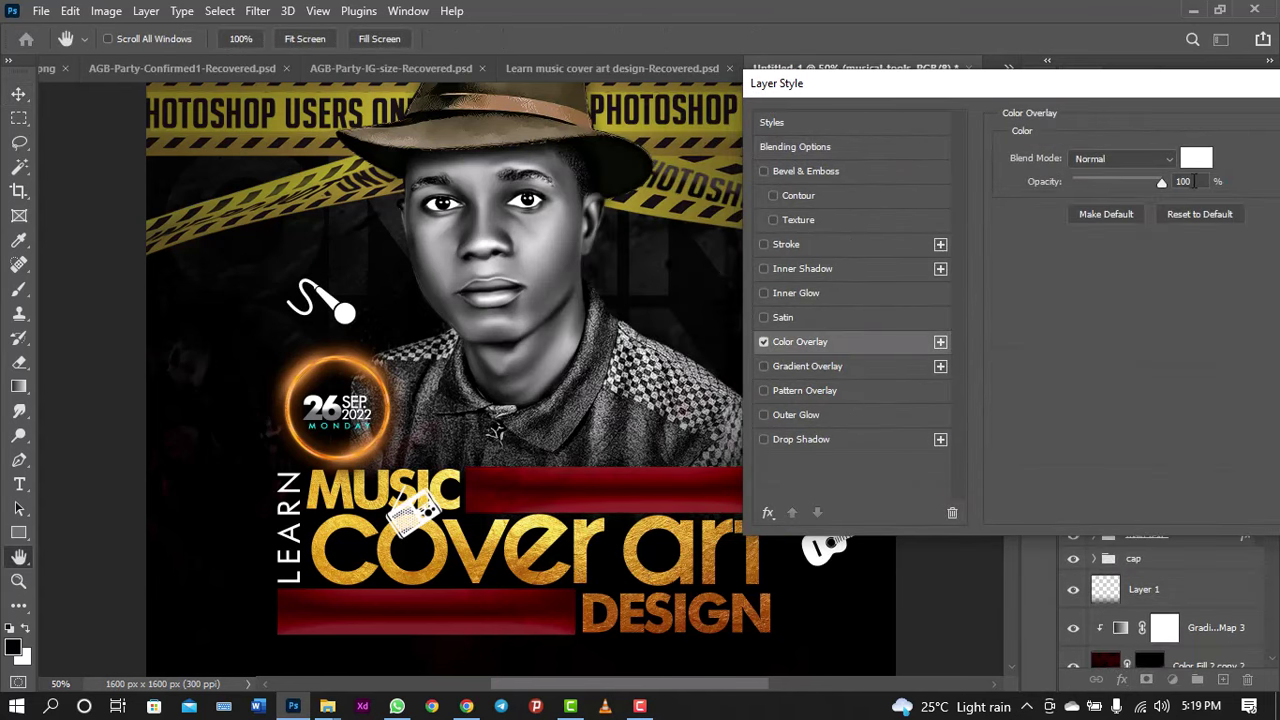
click(1197, 162)
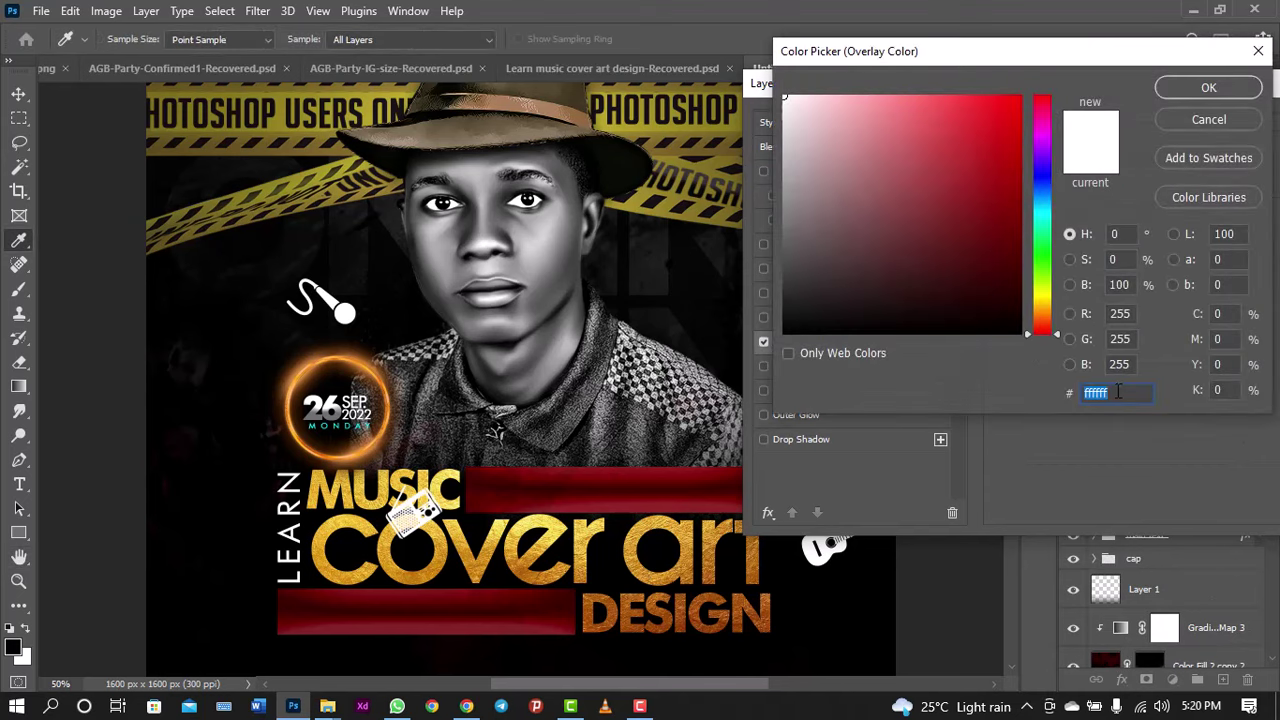
text(00f6ff)
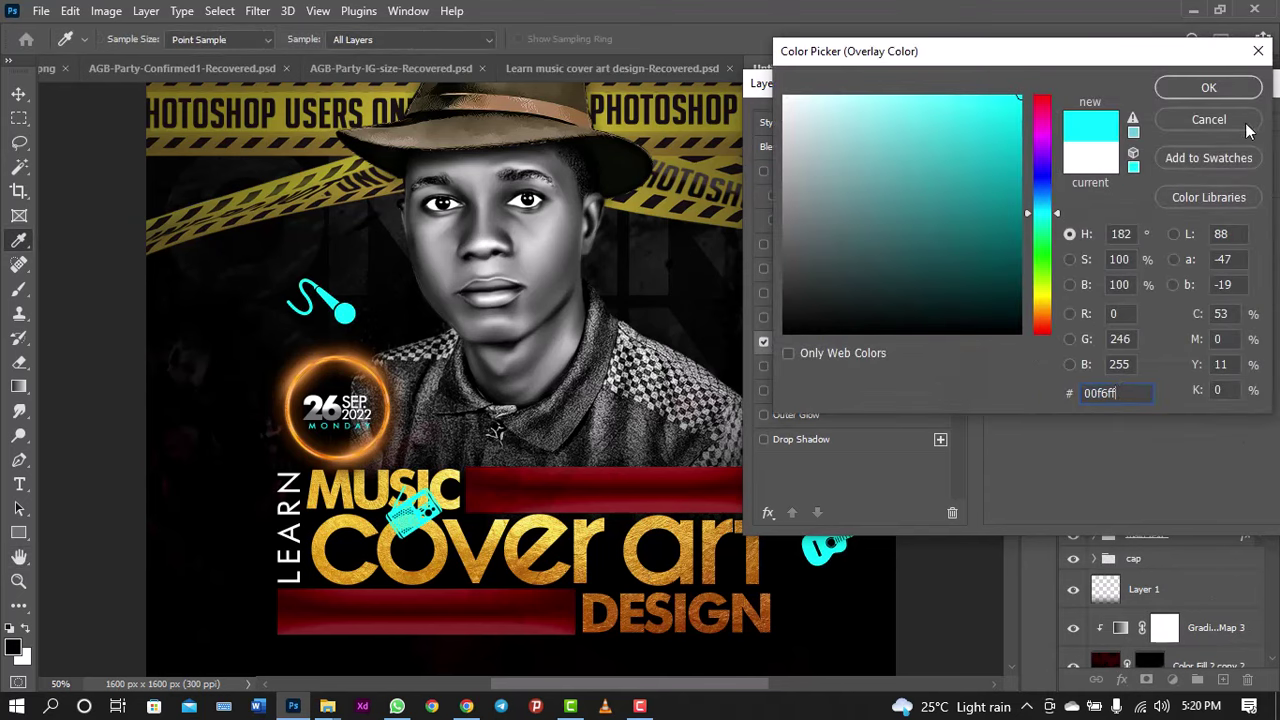
click(1212, 88)
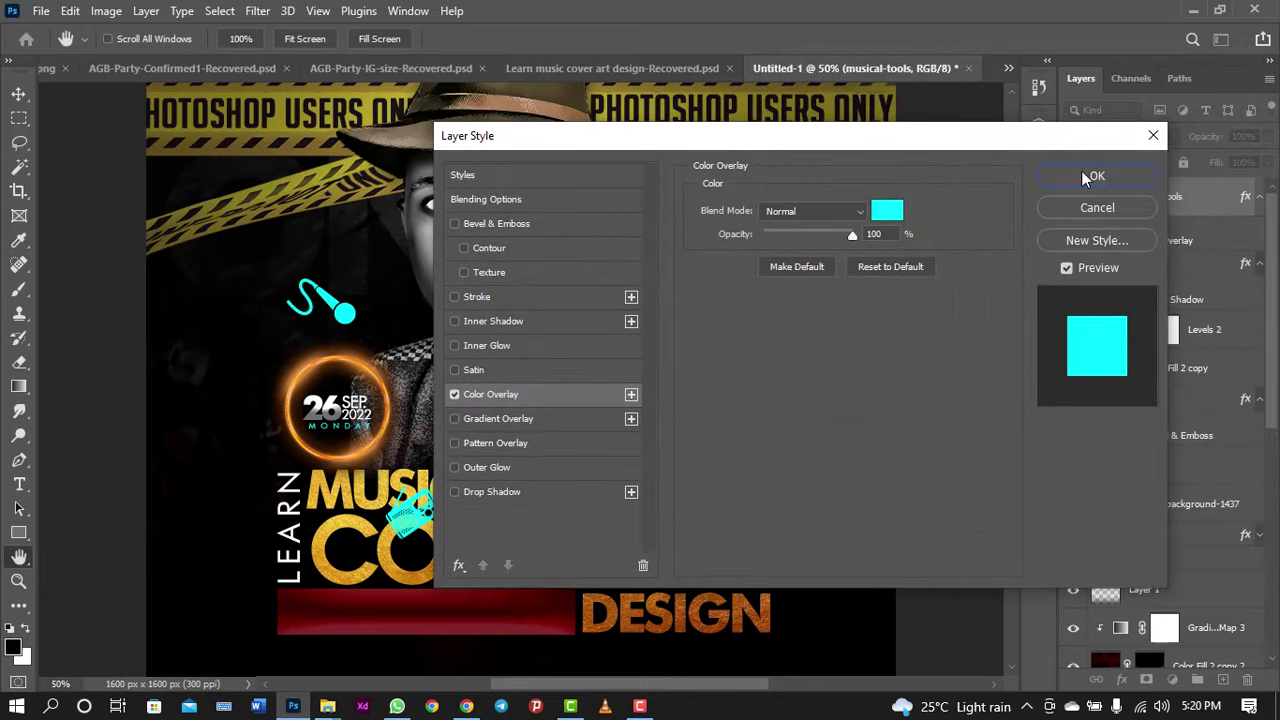
click(1094, 177)
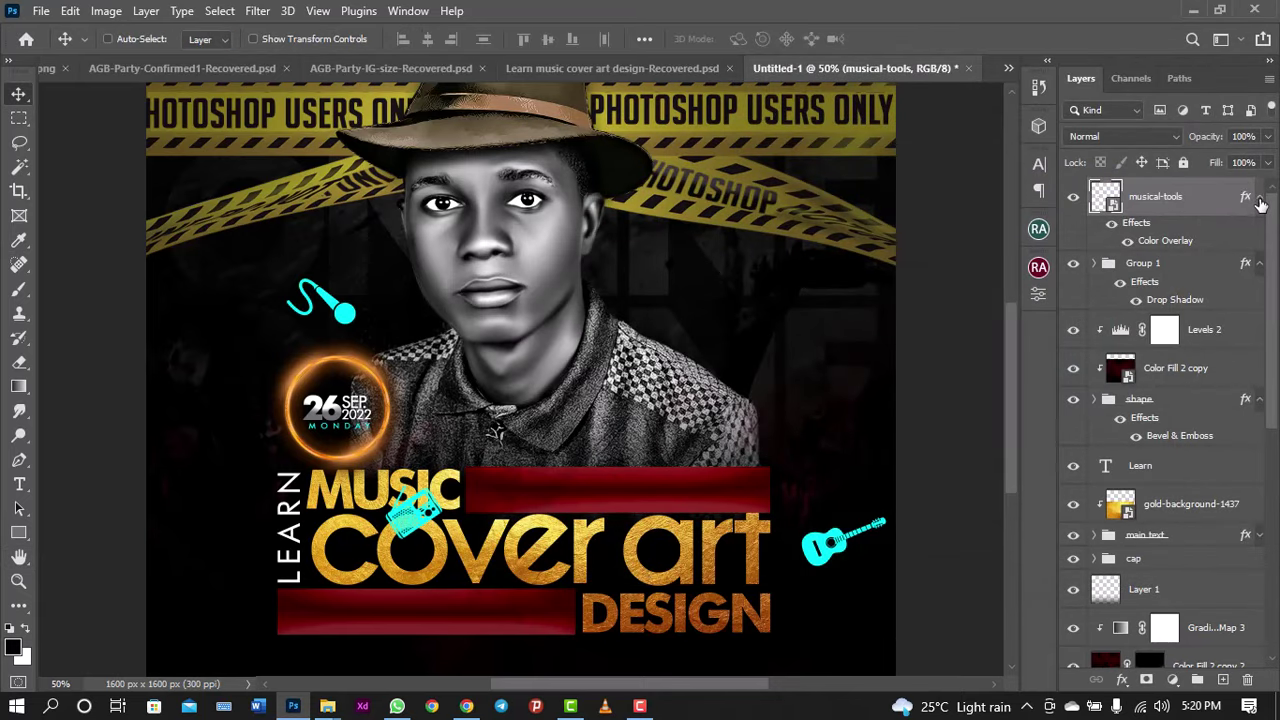
click(1258, 199)
Step: Apply a Motion Blur of about 15 distance to the musical-tools layer
click(262, 12)
mouse_move(268, 251)
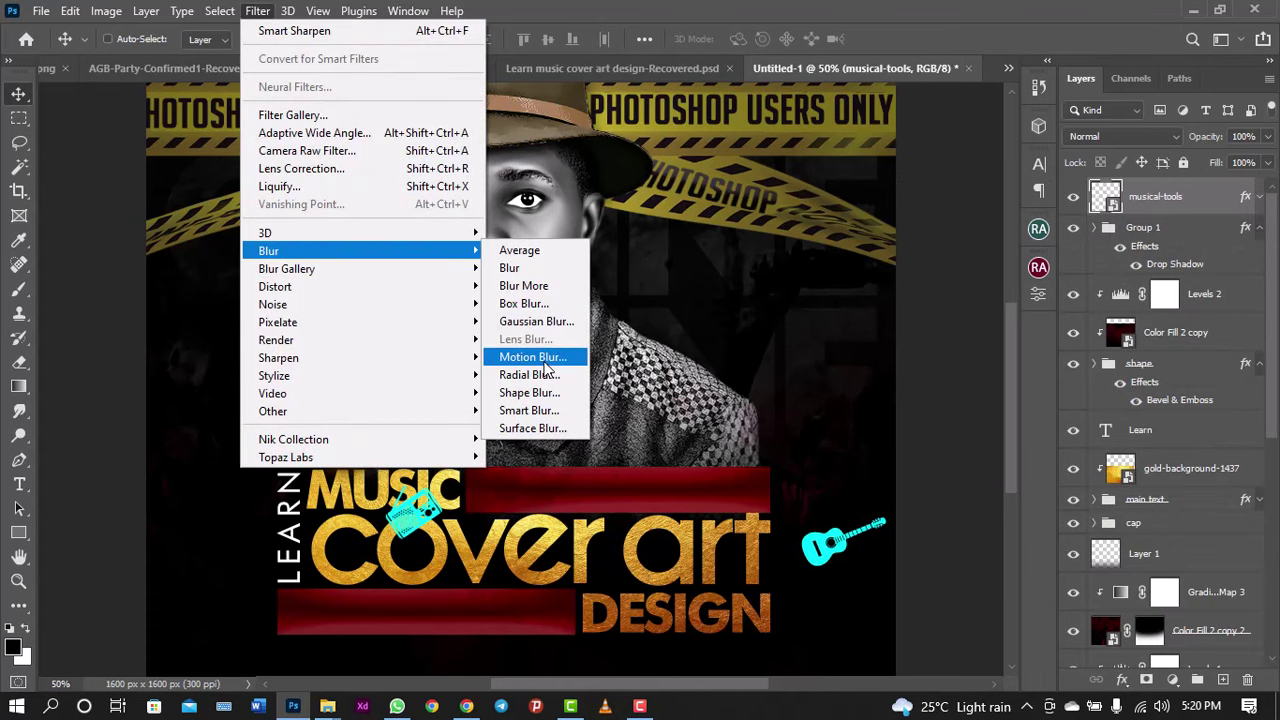
click(522, 357)
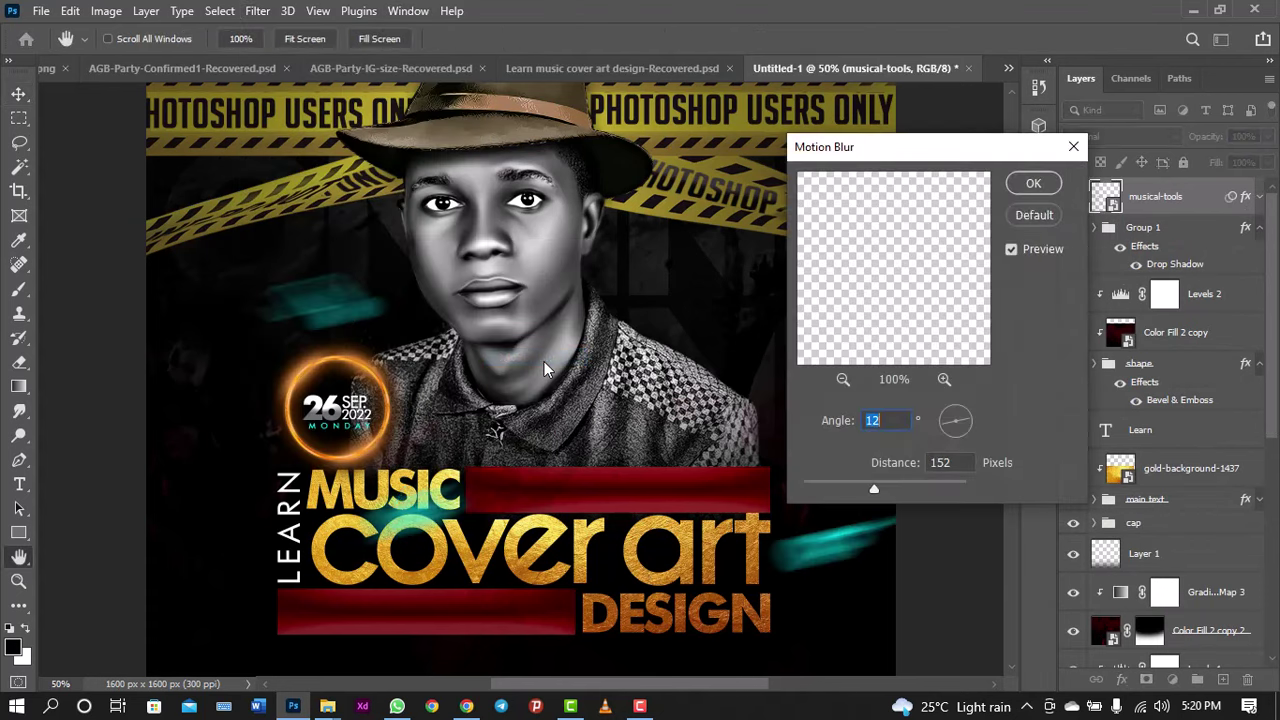
key(ctrl+minus)
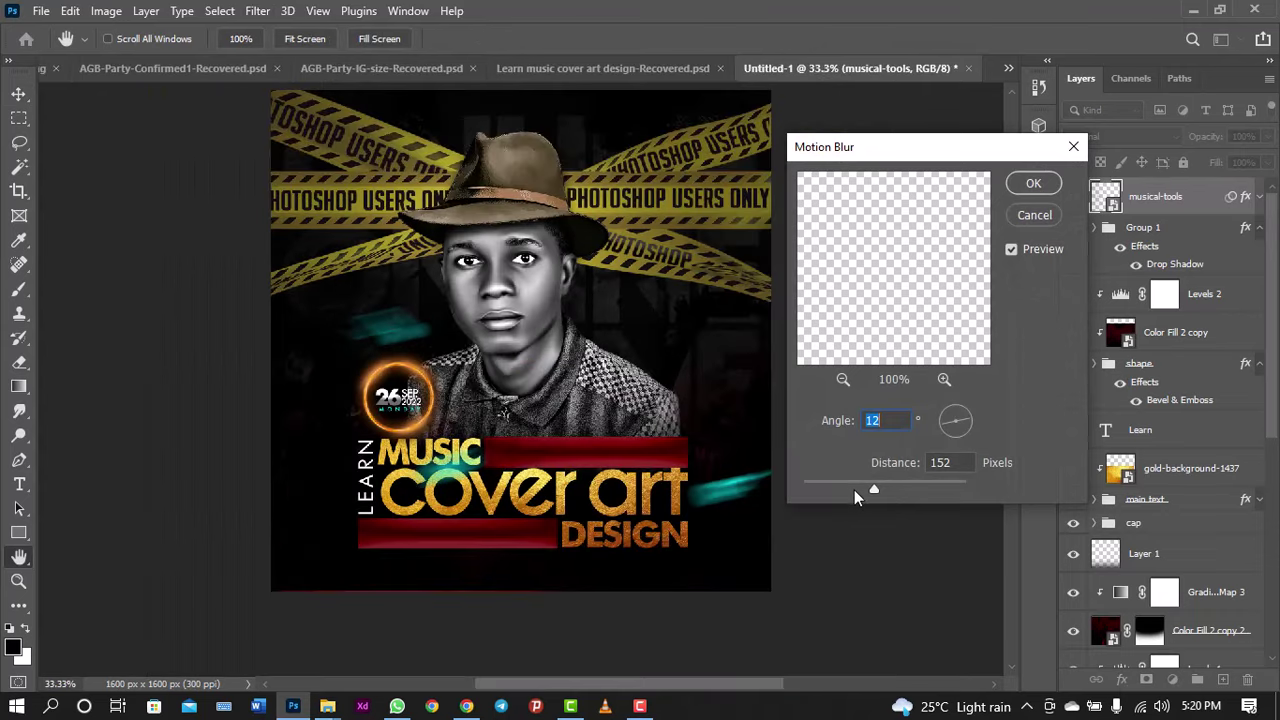
drag(854, 490, 842, 493)
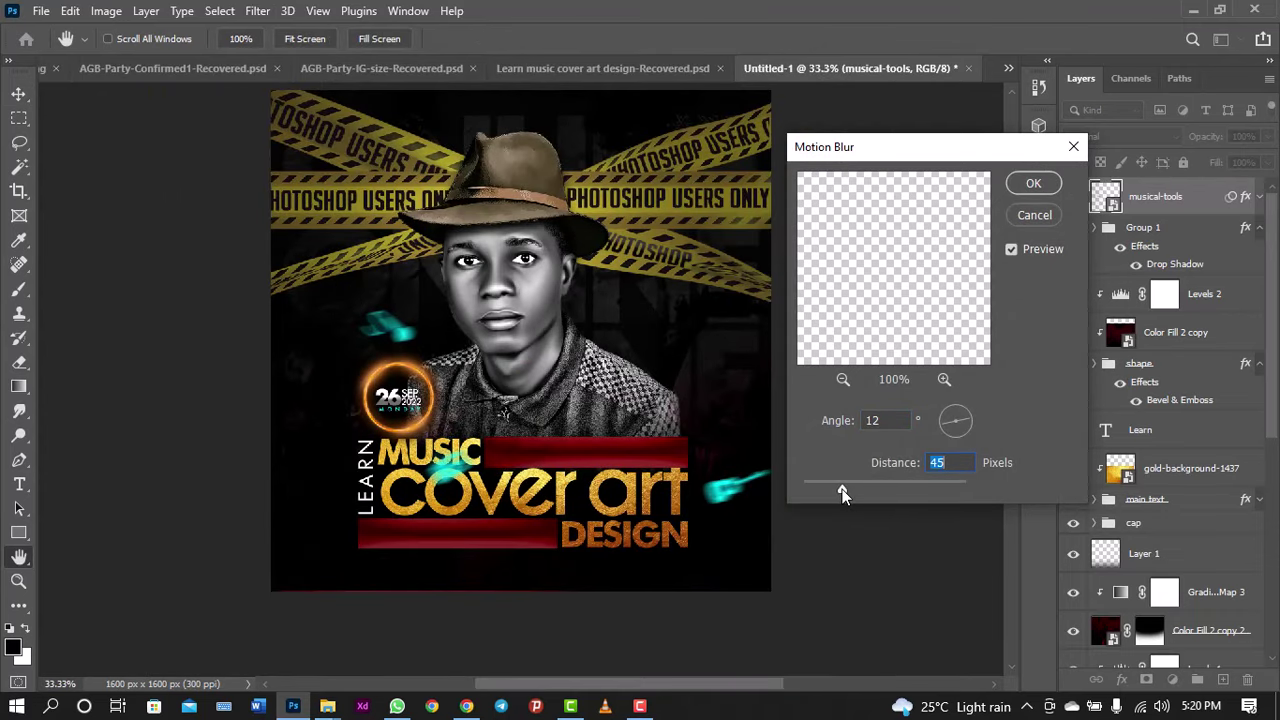
text(15)
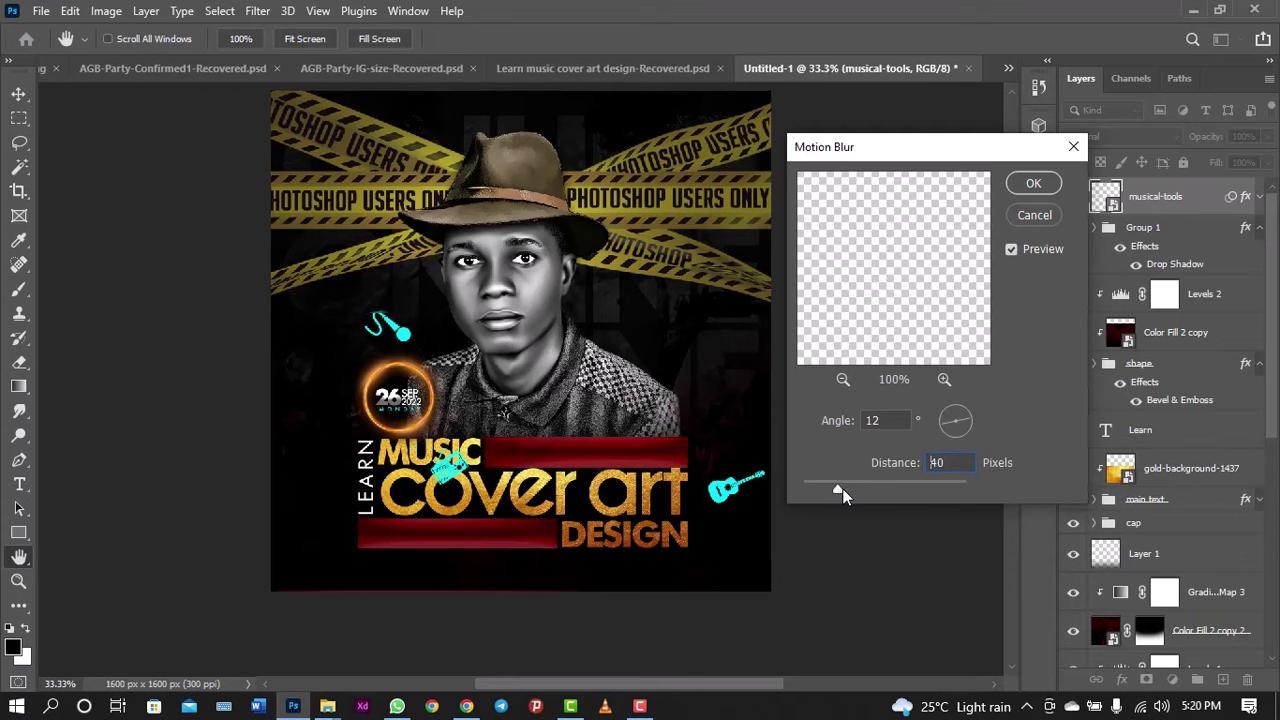
drag(843, 493, 838, 489)
scroll(838, 489, down, 1)
scroll(838, 489, down, 1)
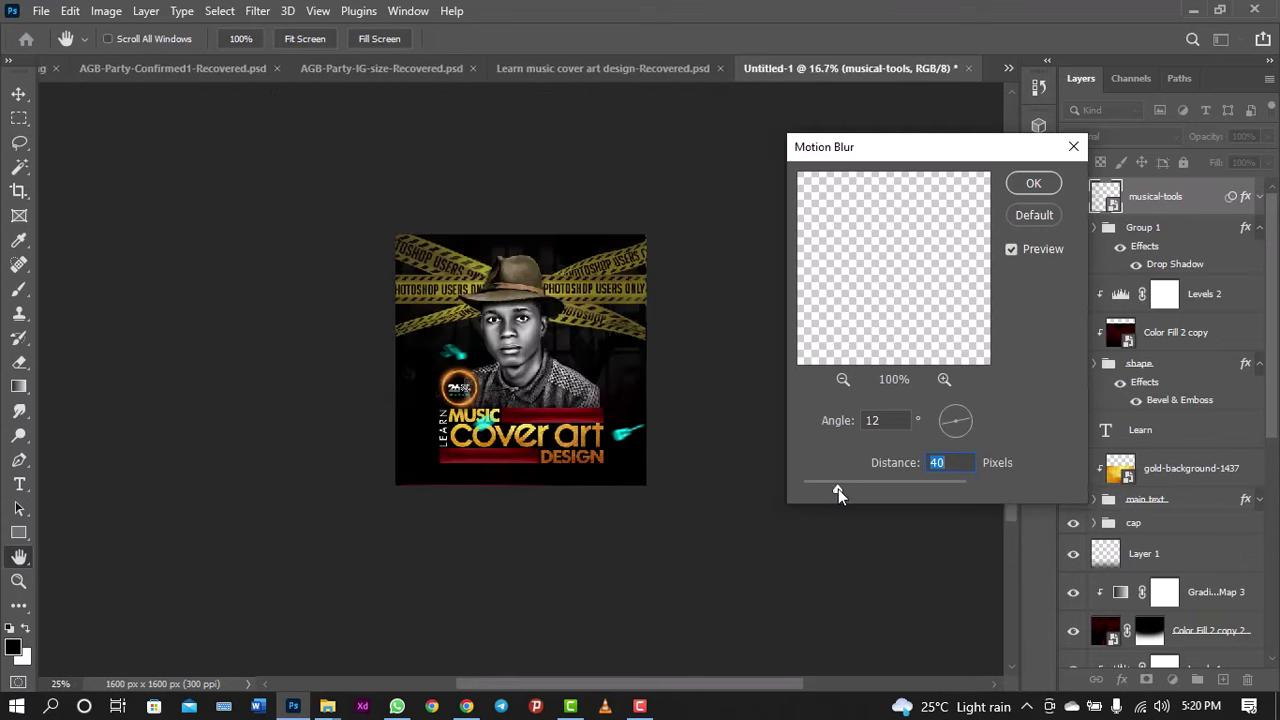
scroll(838, 489, up, 2)
scroll(838, 489, up, 1)
scroll(838, 489, down, 1)
scroll(838, 489, down, 1)
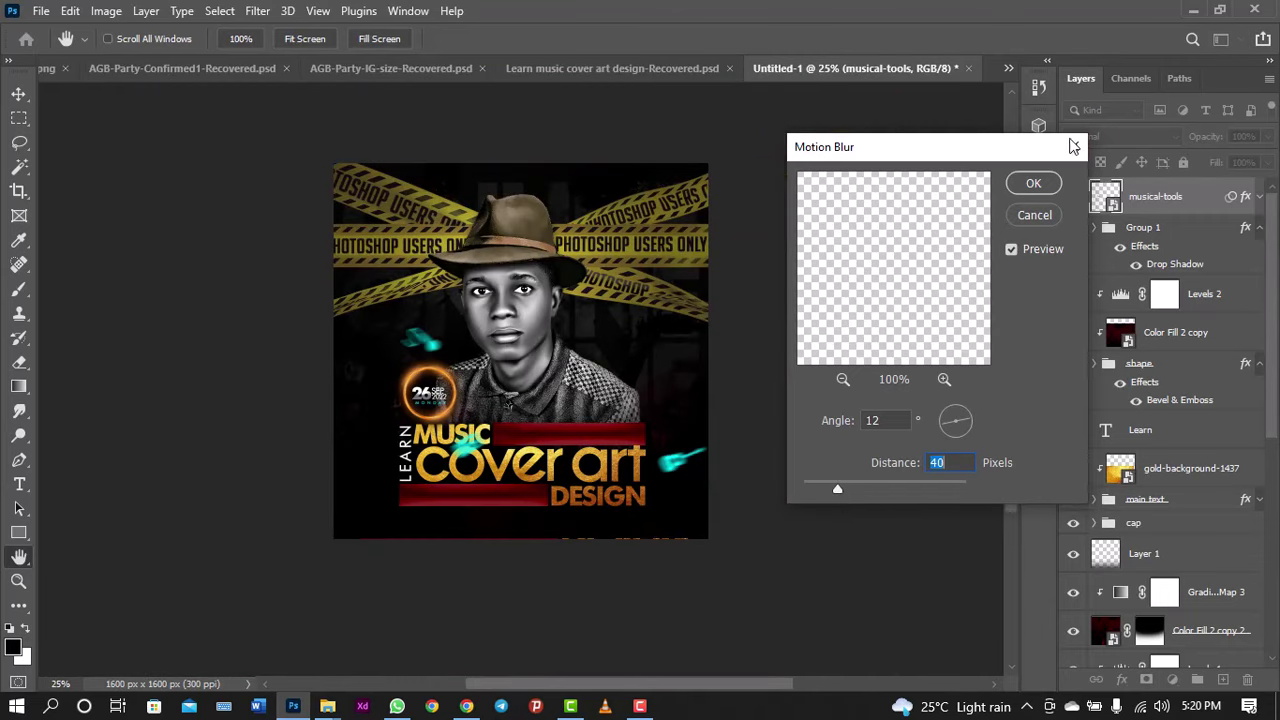
click(1034, 184)
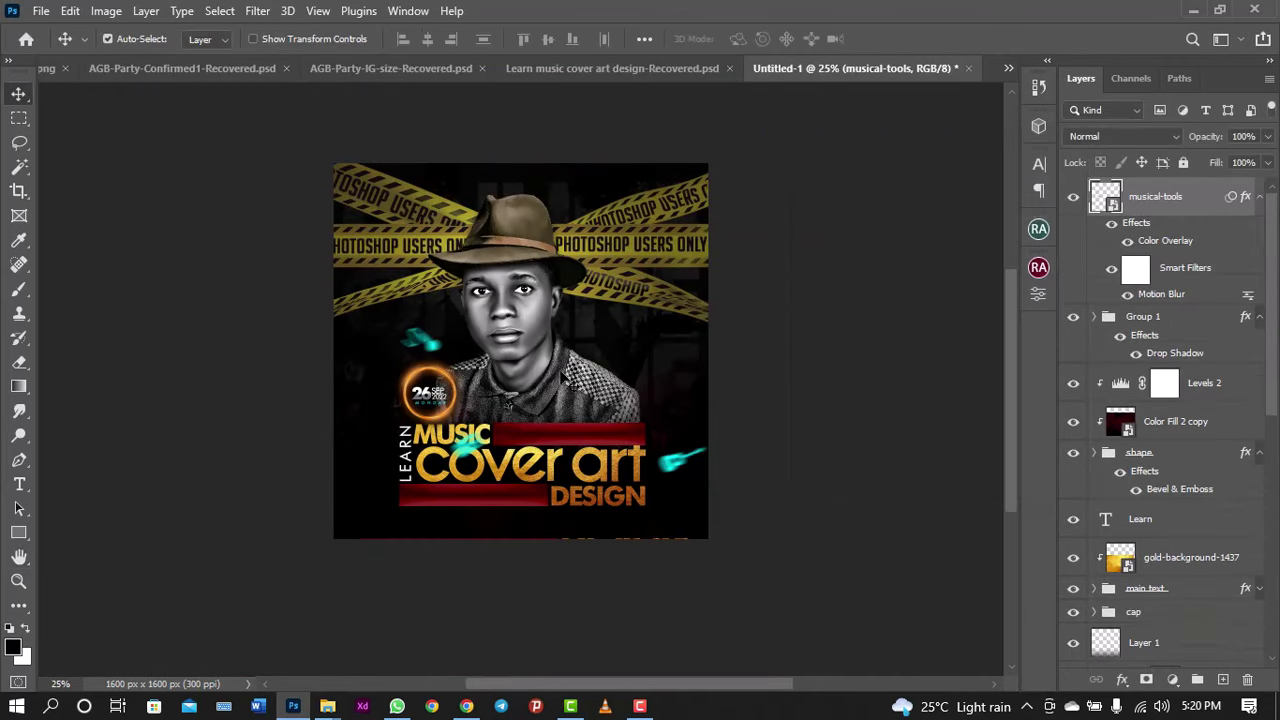
Step: Tilt the musical-tools layer slightly and commit the rotation
key(ctrl+t)
click(655, 288)
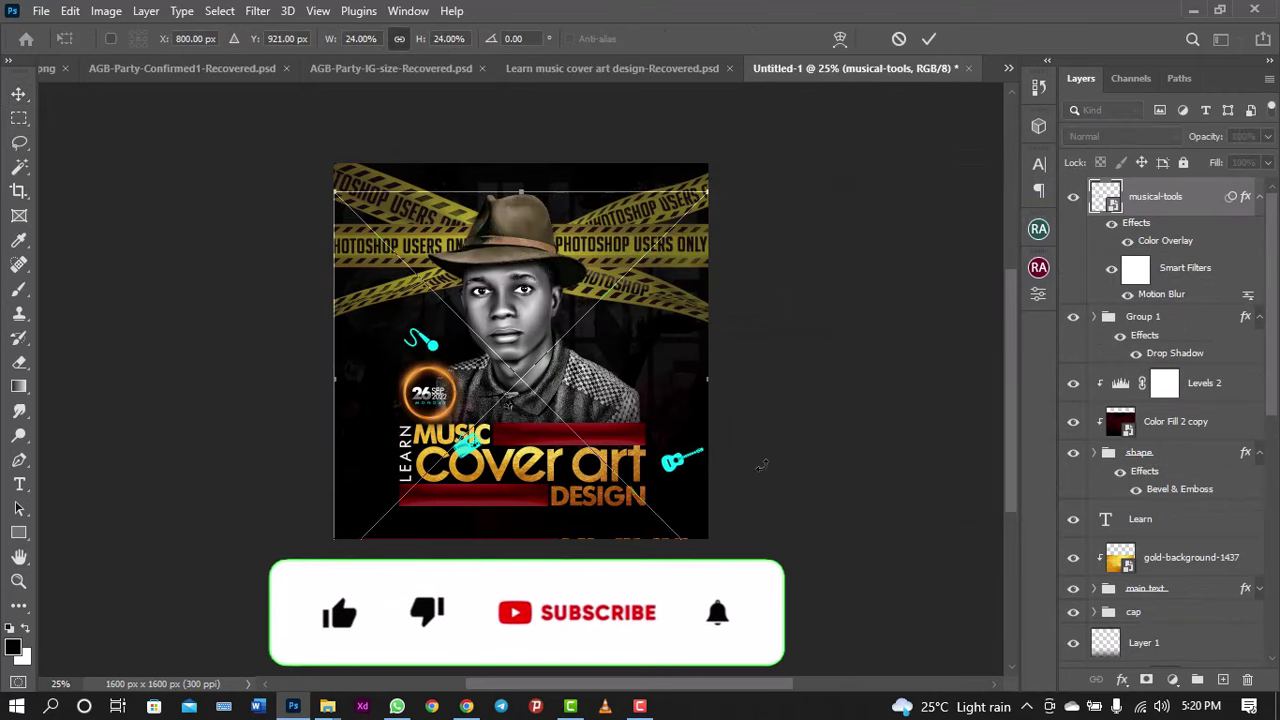
drag(760, 462, 769, 440)
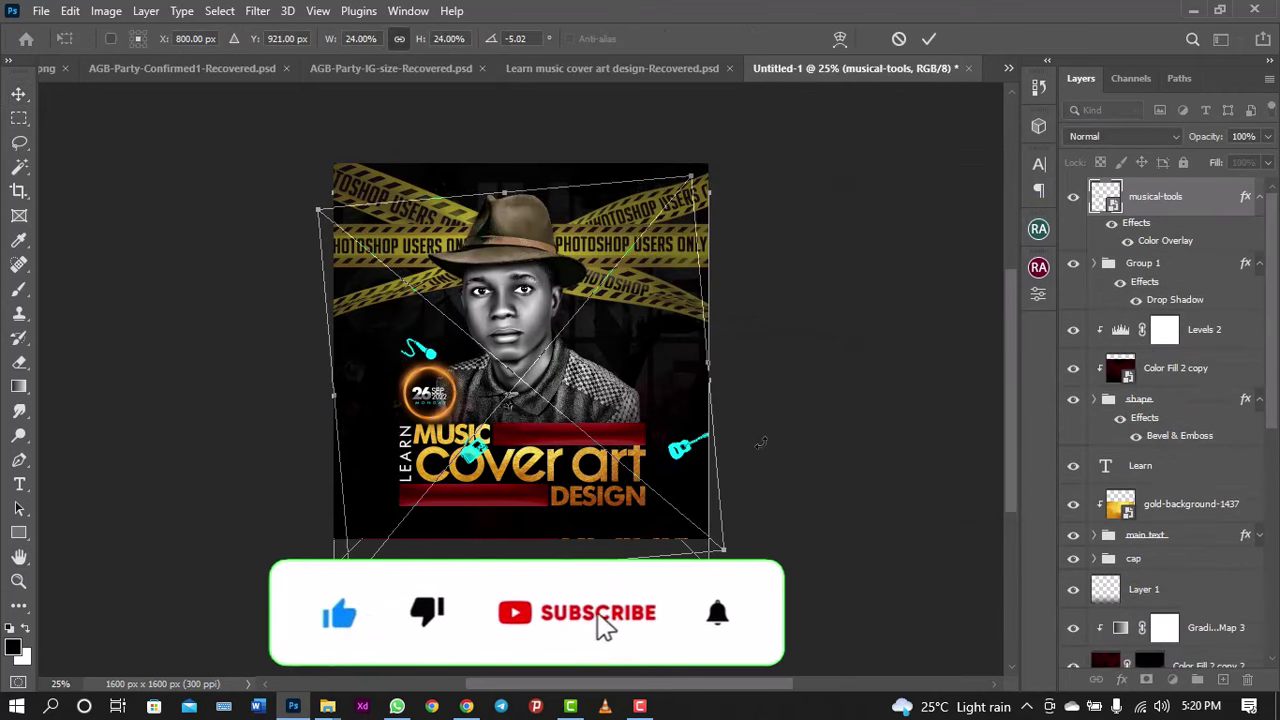
key(Return)
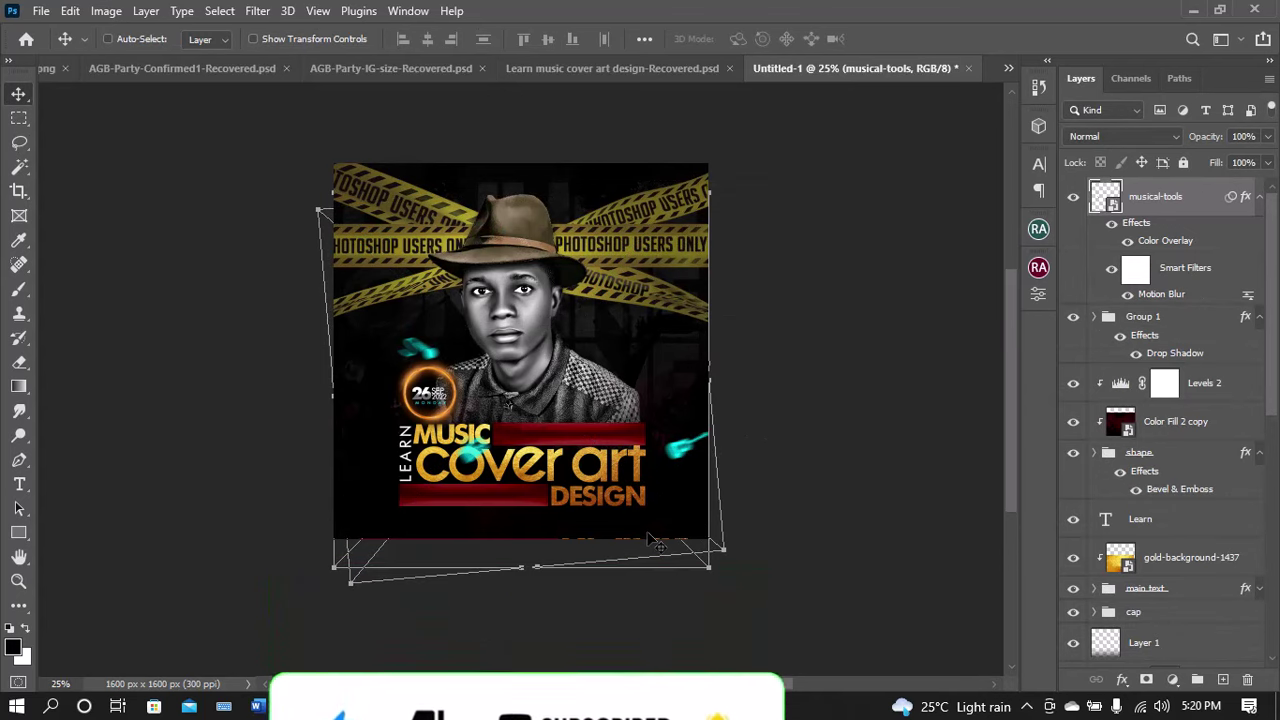
key(ctrl+minus)
key(ctrl+minus)
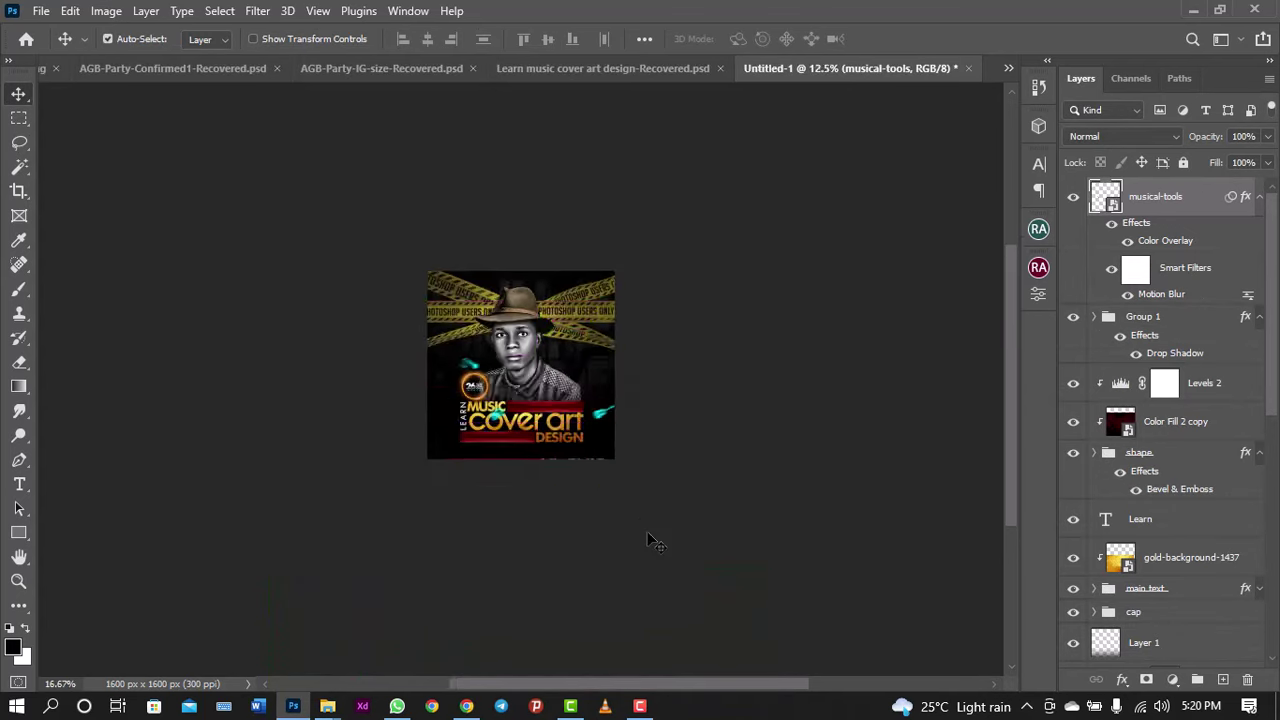
key(ctrl+plus)
key(ctrl+plus)
key(ctrl+minus)
key(ctrl+plus)
key(ctrl+plus)
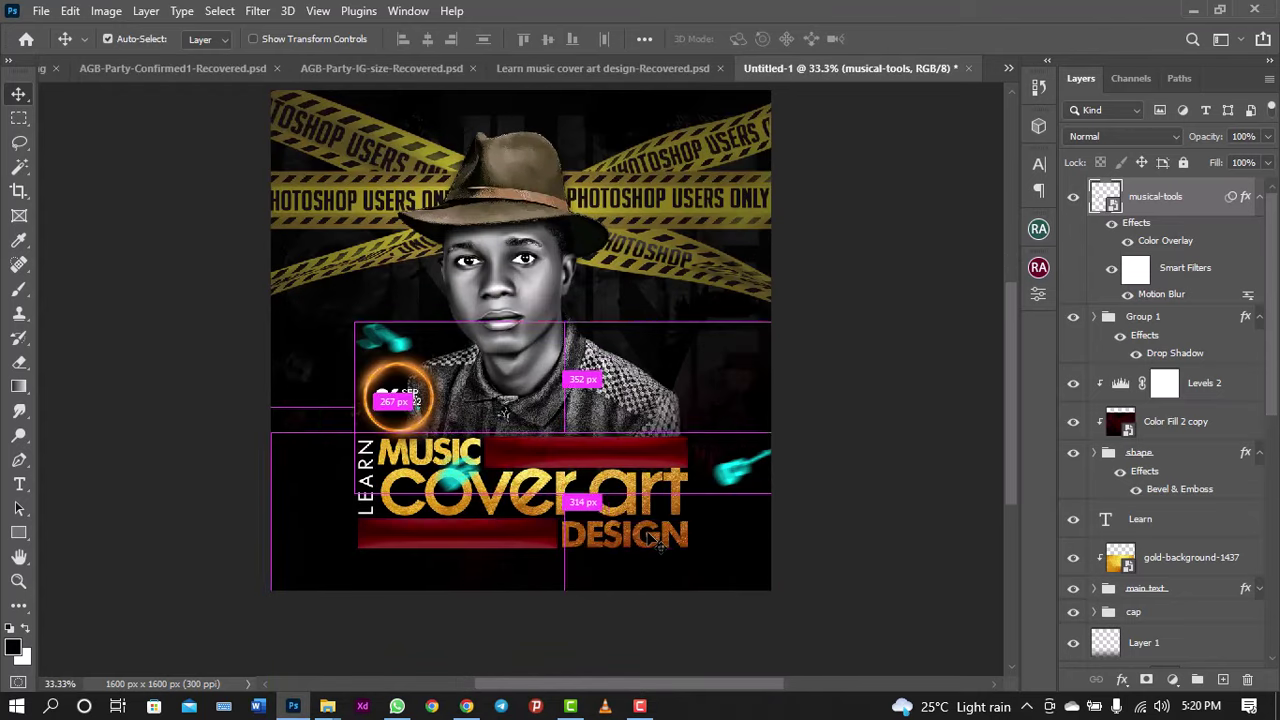
key(ctrl+minus)
key(ctrl+plus)
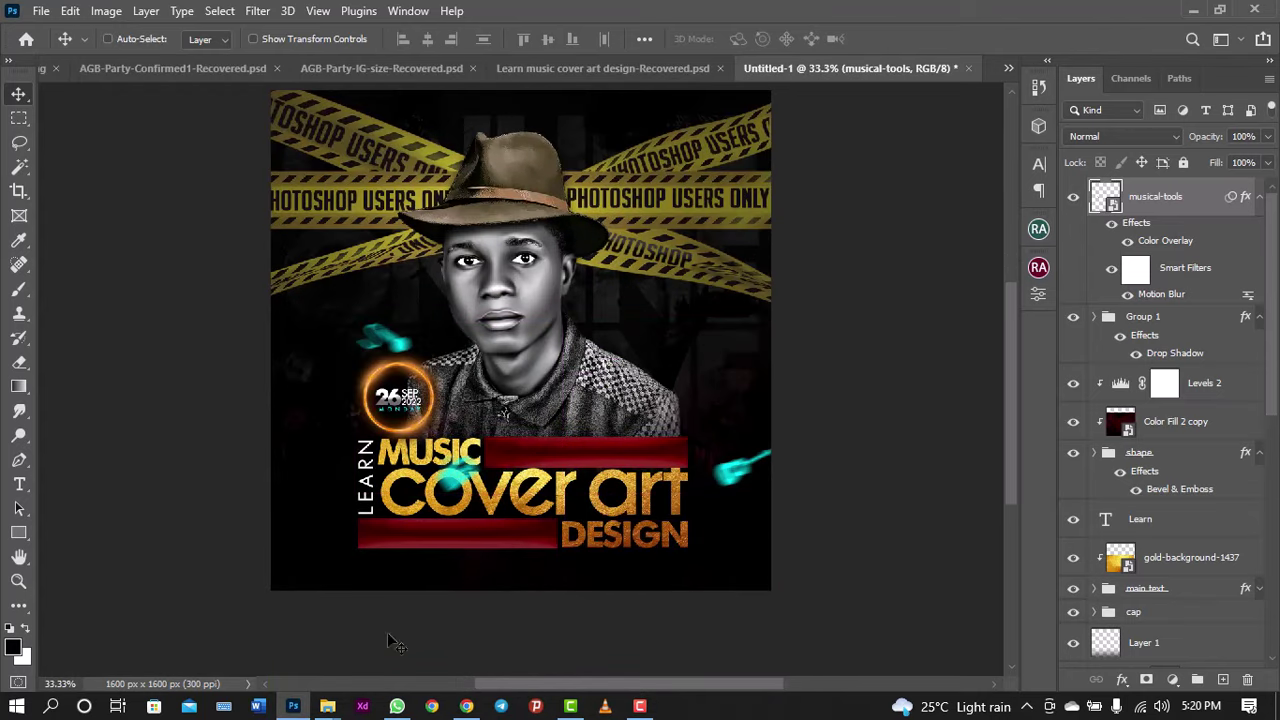
click(1258, 204)
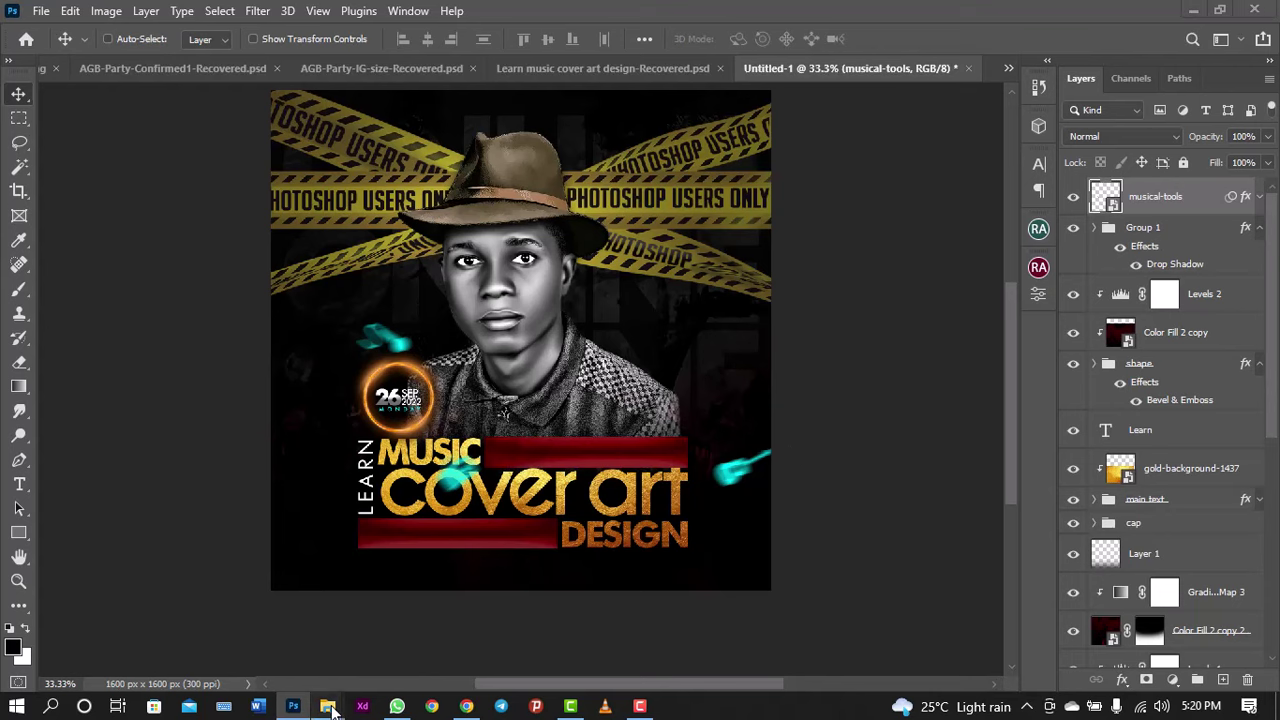
Step: Drag the light image from the Design Like a Pro files folder into the cover
mouse_move(327, 706)
click(296, 601)
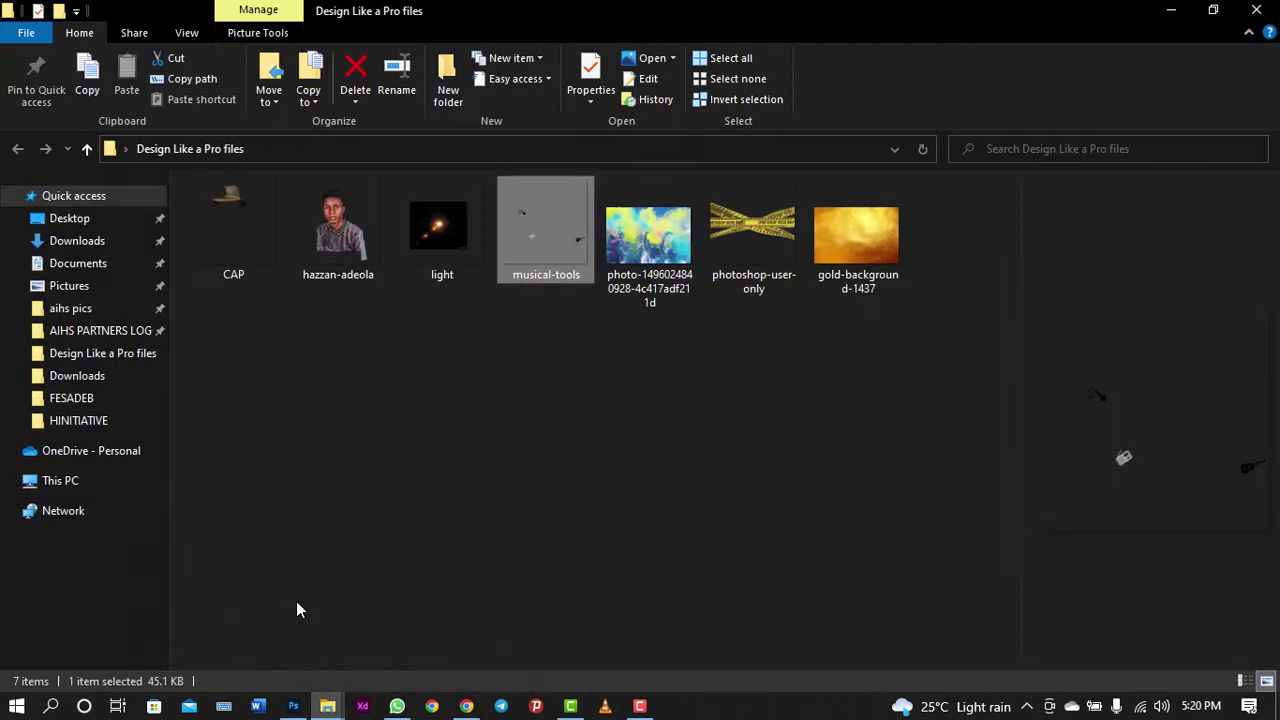
click(422, 269)
drag(422, 269, 453, 432)
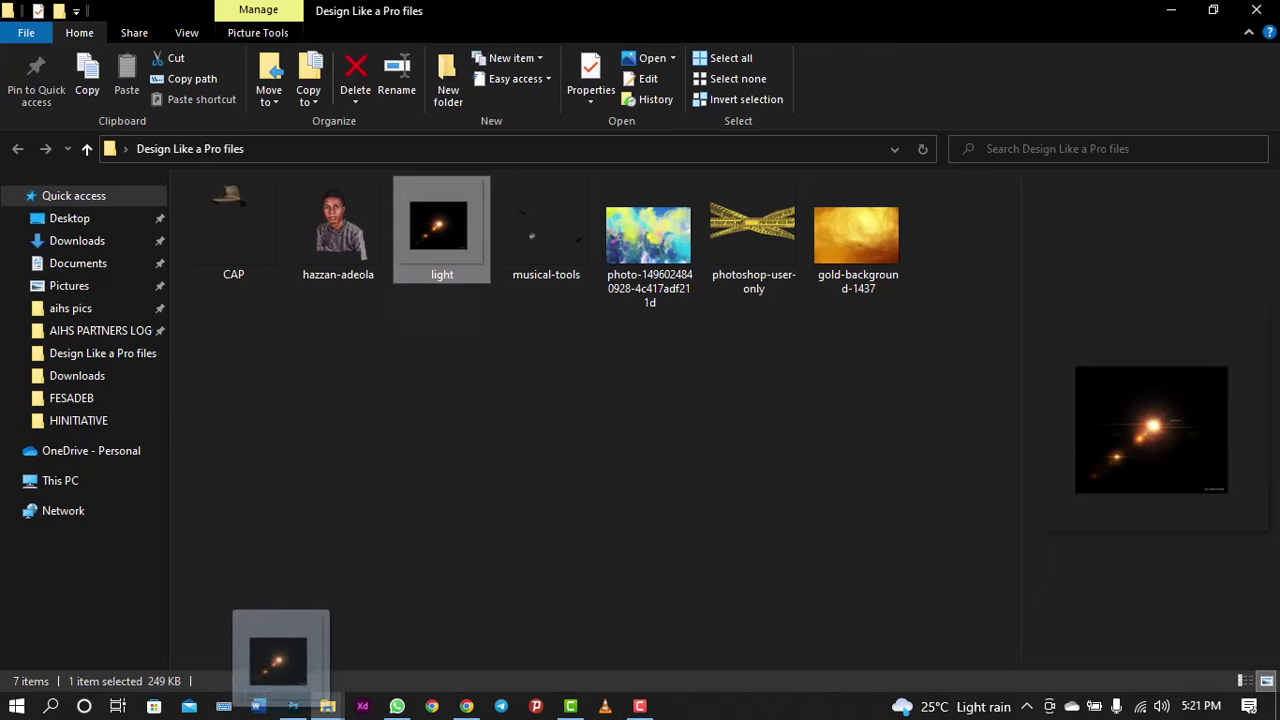
mouse_move(453, 425)
mouse_down()
mouse_move(288, 700)
mouse_move(548, 437)
mouse_up()
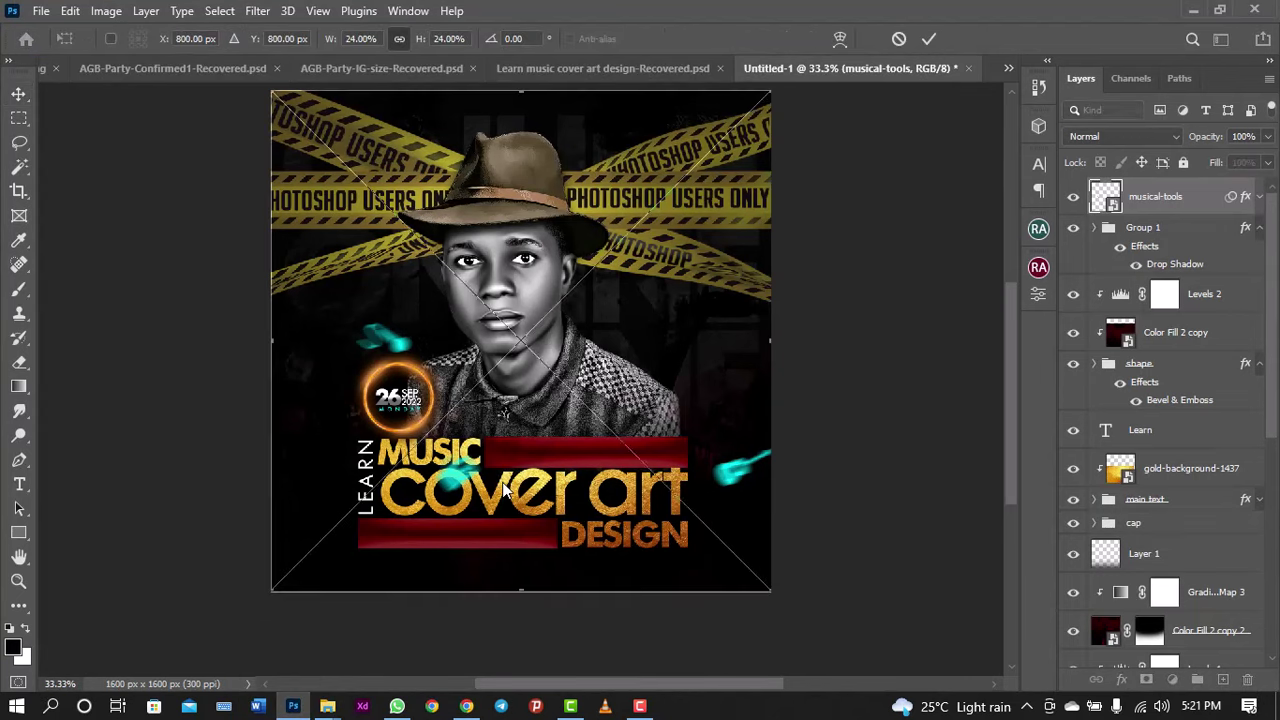
Step: Commit the placed light flare, set it to Screen blending, and position it over the Cover Art title
key(Return)
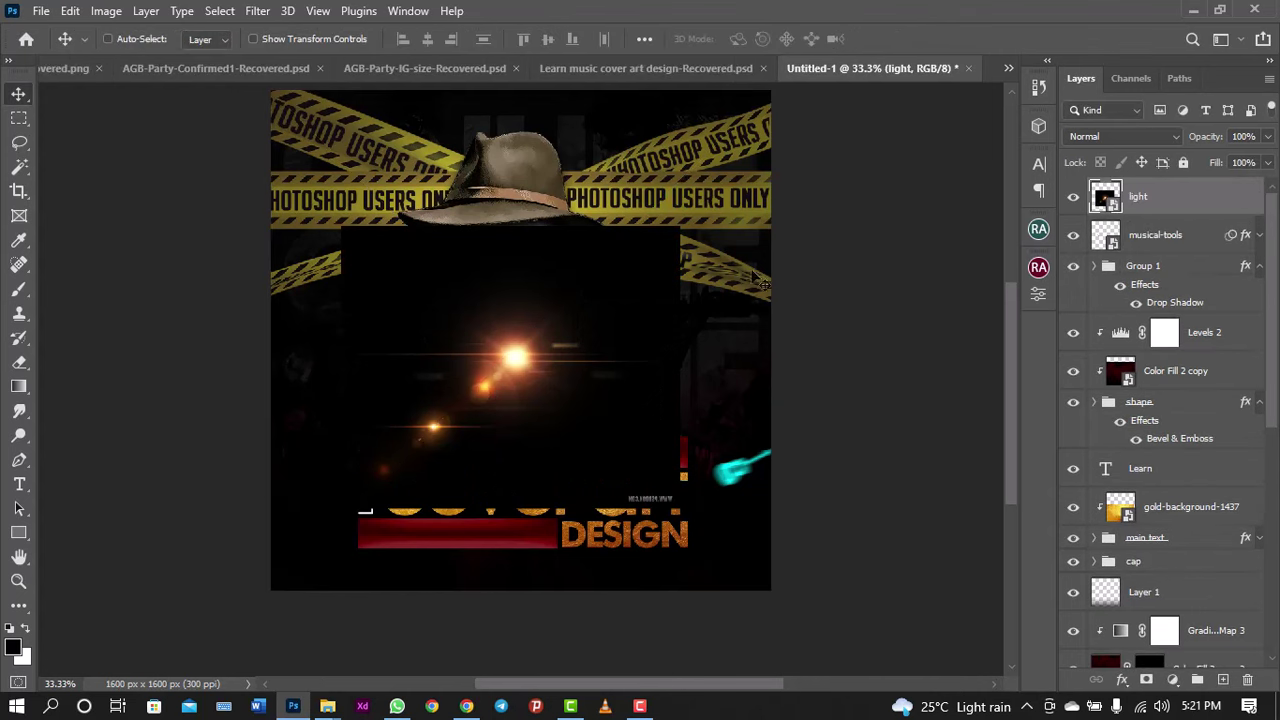
click(1120, 136)
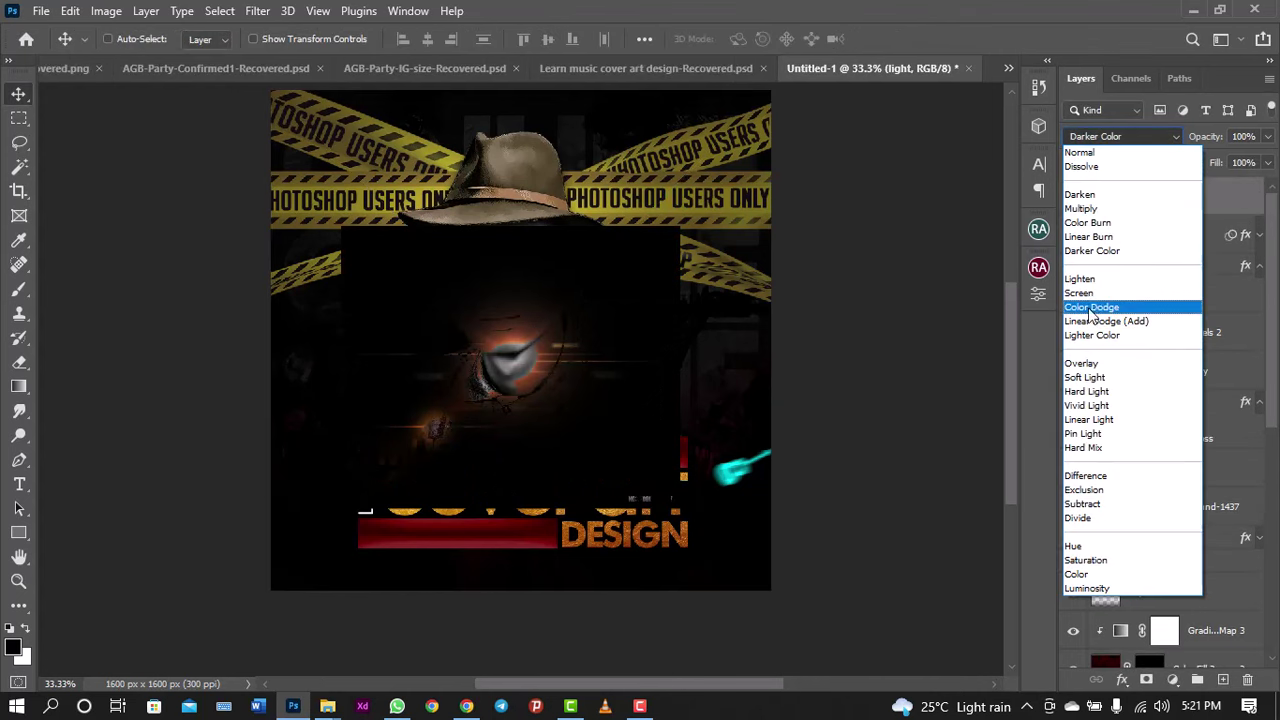
click(1094, 297)
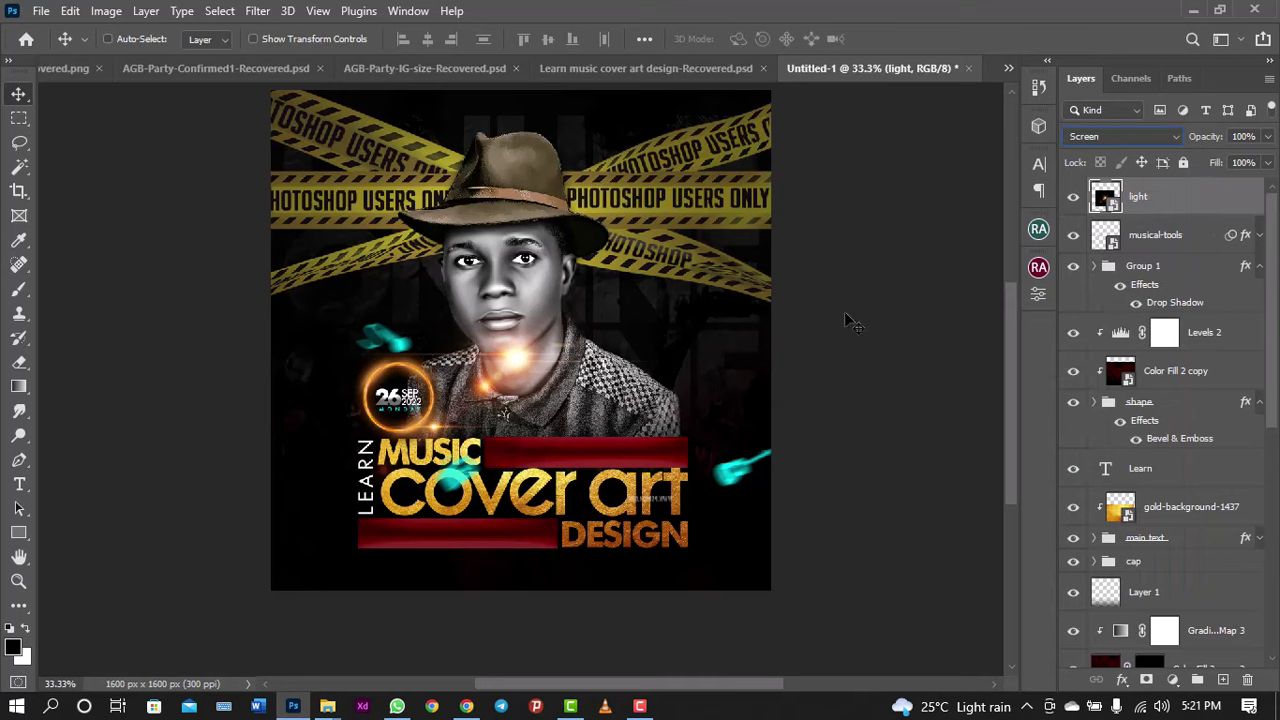
mouse_move(596, 378)
mouse_down()
mouse_move(670, 492)
mouse_move(601, 510)
mouse_up()
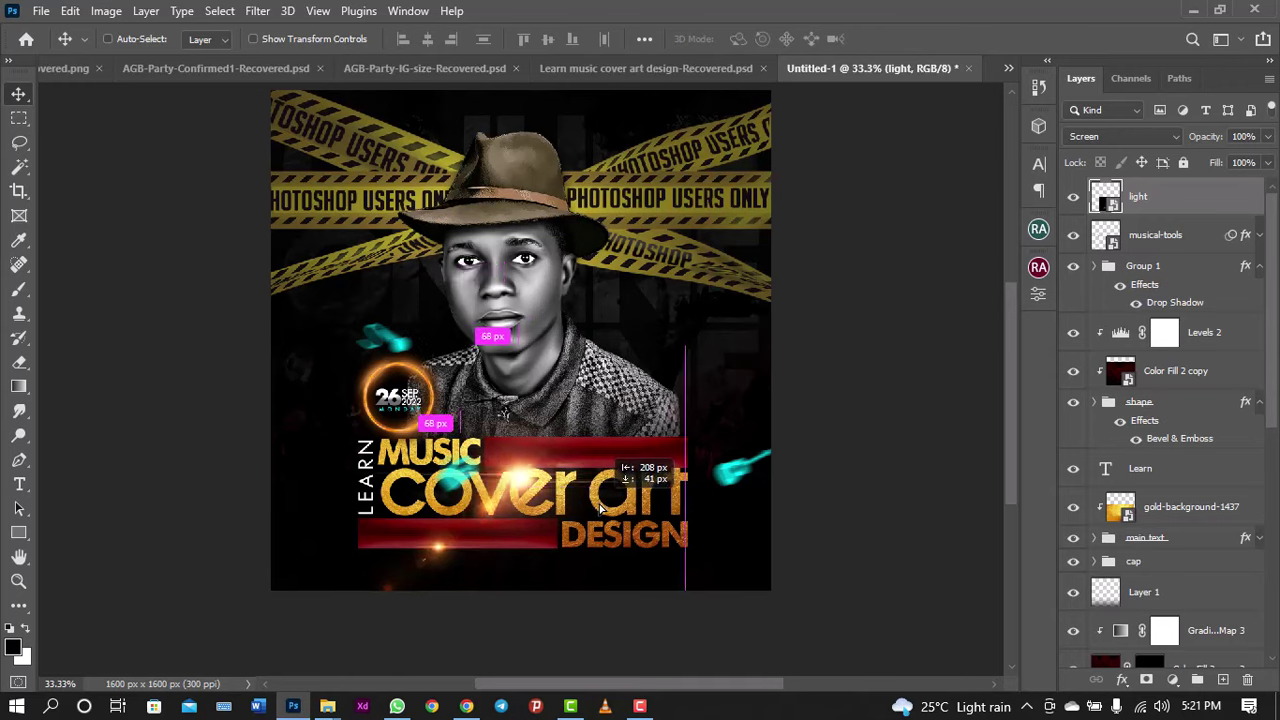
drag(601, 510, 600, 510)
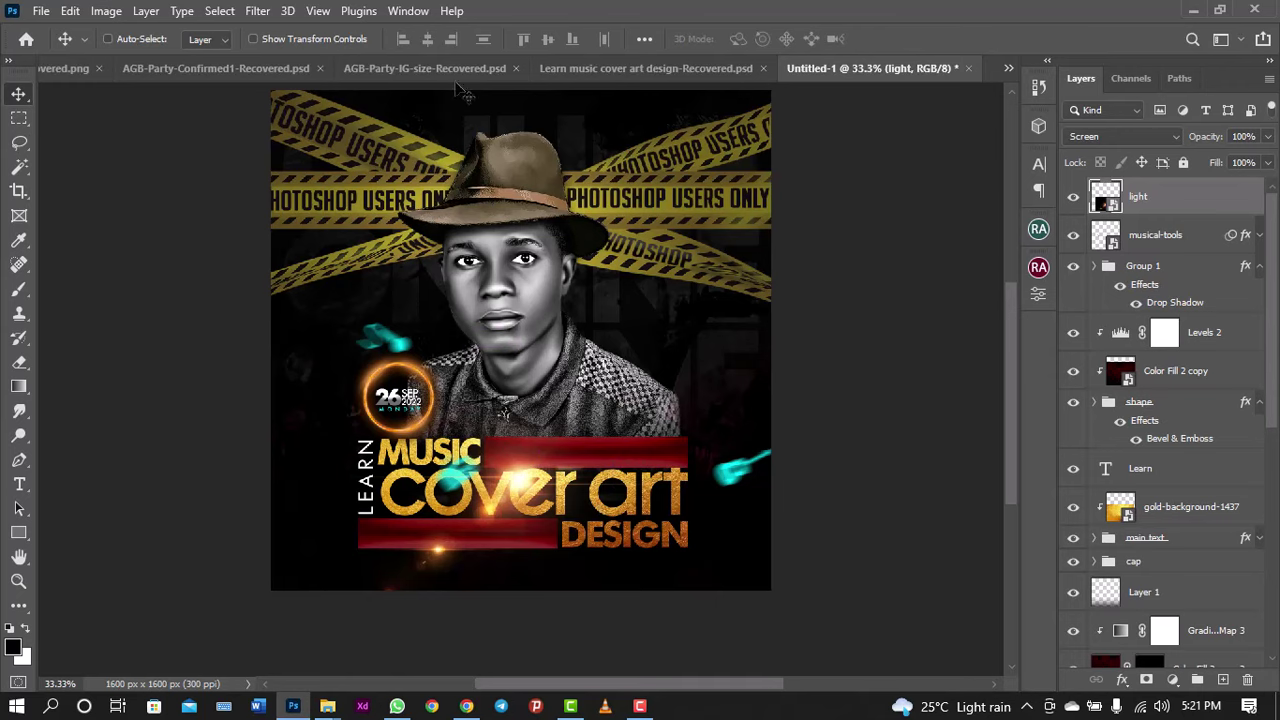
Step: Compare against the reference cover, then nudge the light flare slightly on Untitled-1
click(592, 69)
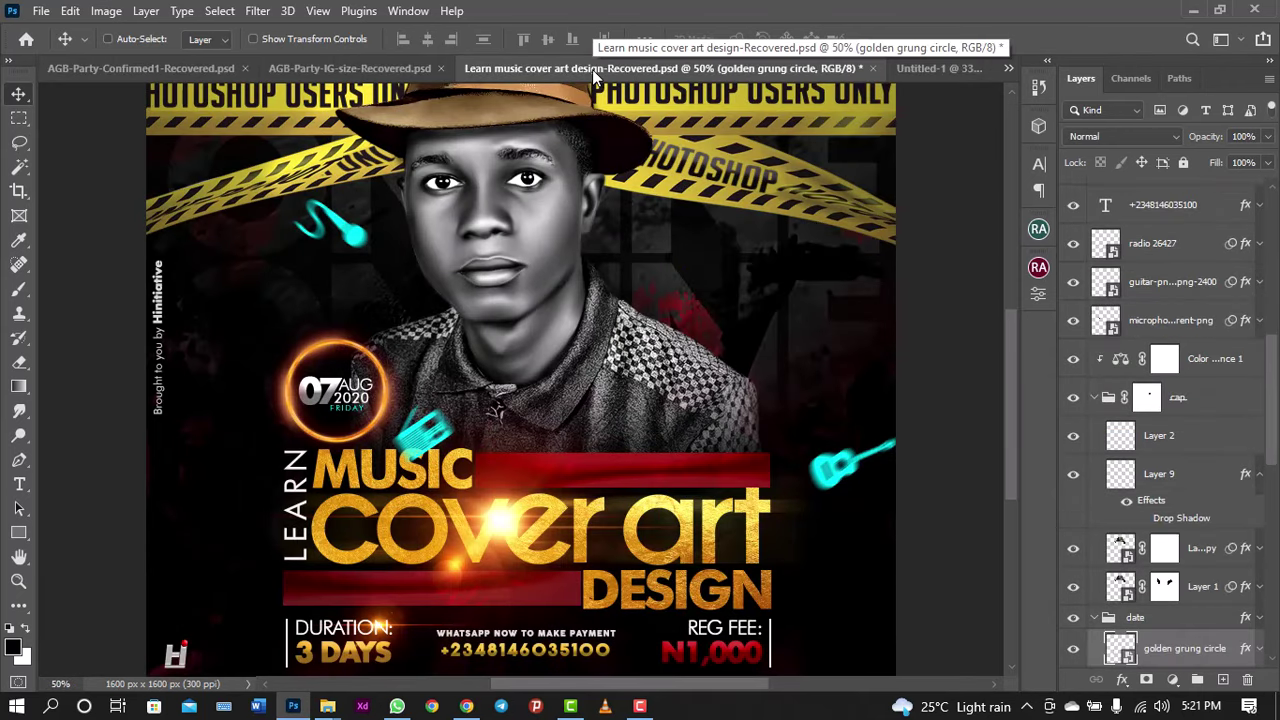
click(942, 67)
drag(554, 475, 565, 480)
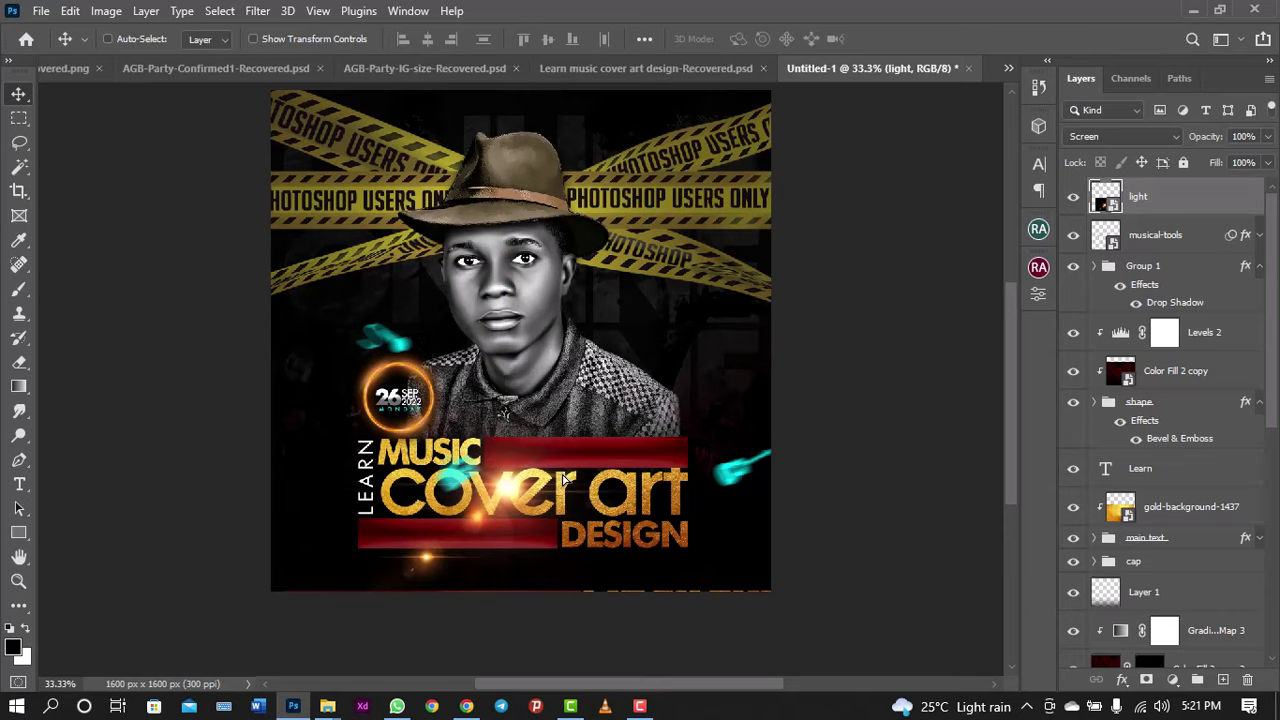
key(ctrl+minus)
Step: Check the layout at 25% zoom against the reference cover and return to Untitled-1
key(ctrl+minus)
key(ctrl+minus)
key(ctrl+plus)
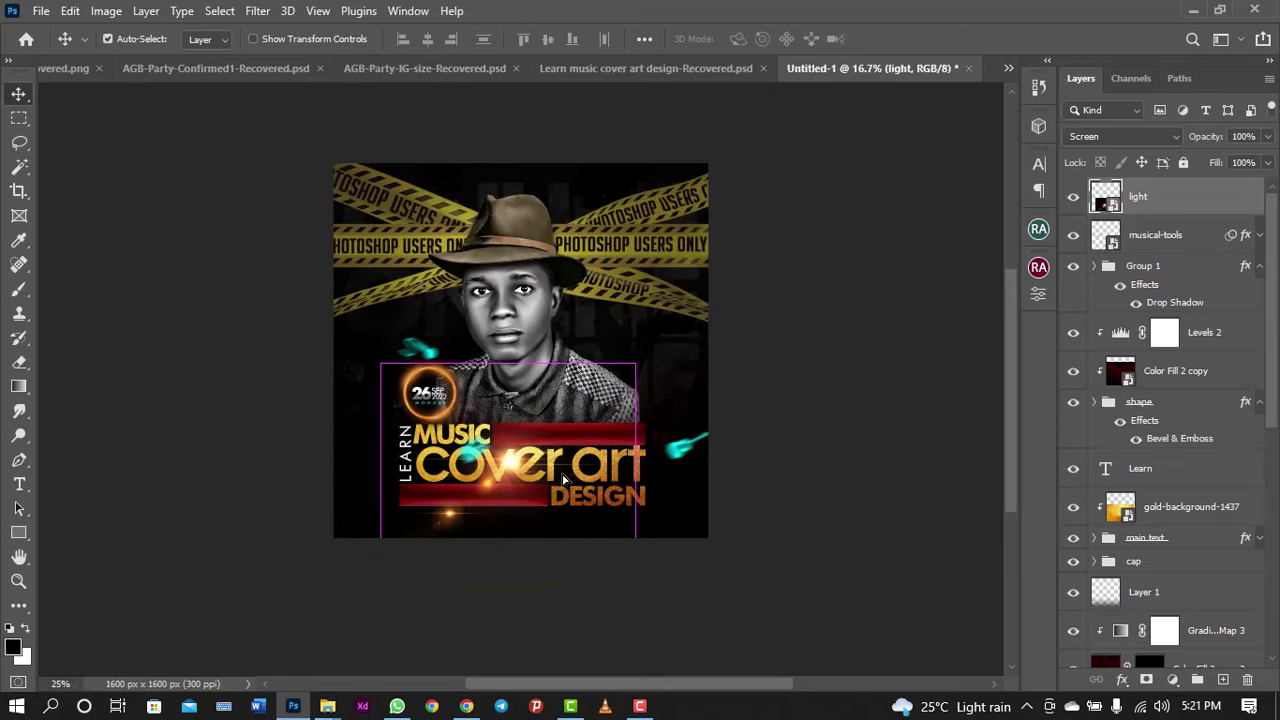
key(ctrl+plus)
key(ctrl+plus)
key(ctrl+minus)
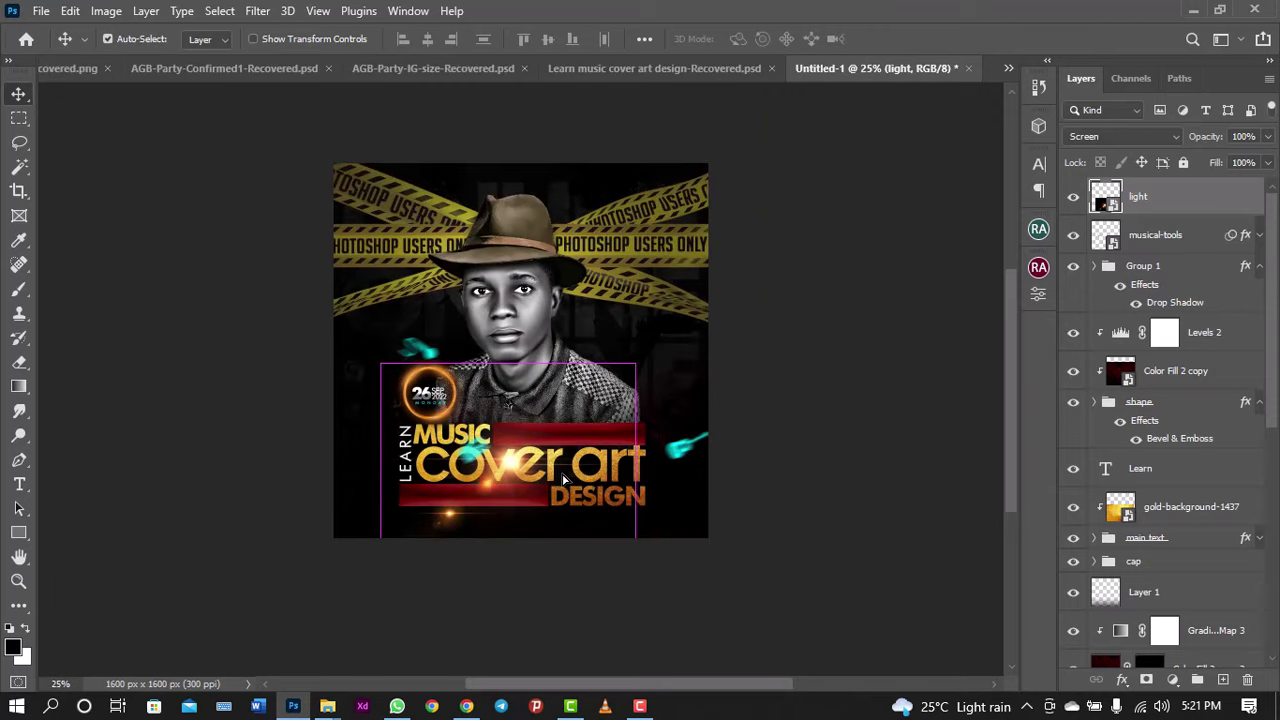
key(ctrl+minus)
key(ctrl+plus)
key(ctrl+plus)
key(ctrl+minus)
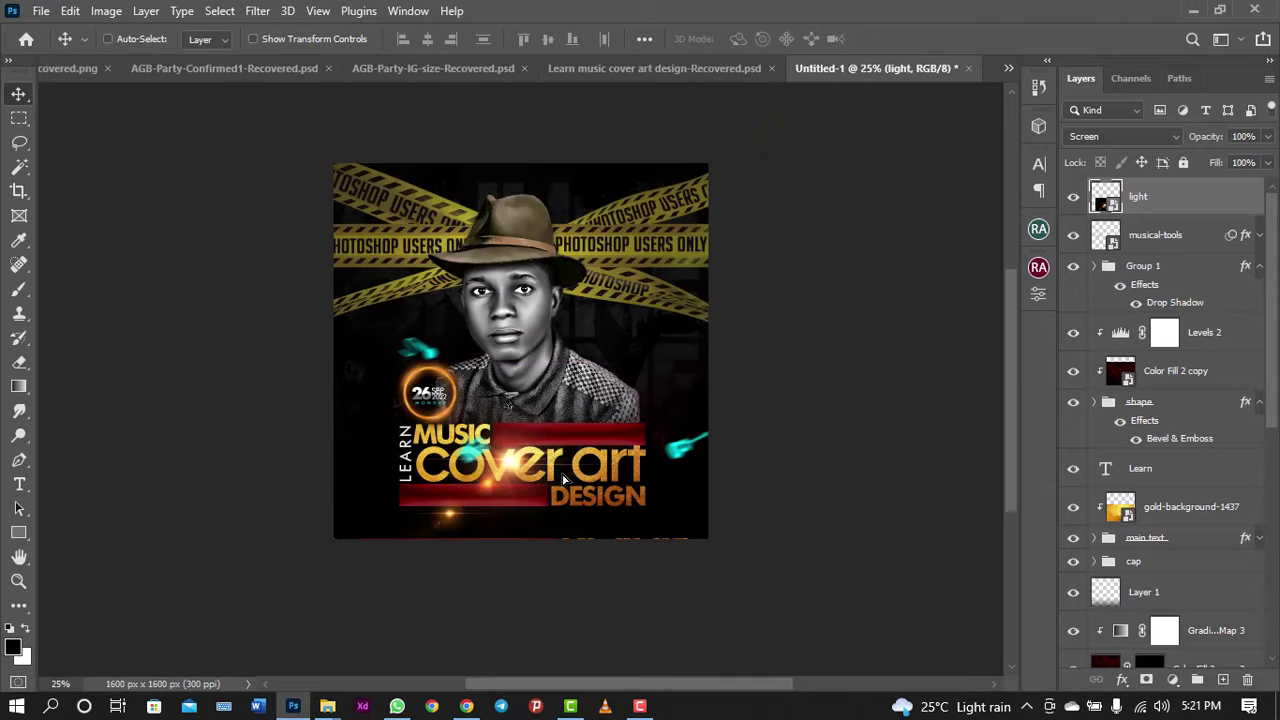
click(590, 62)
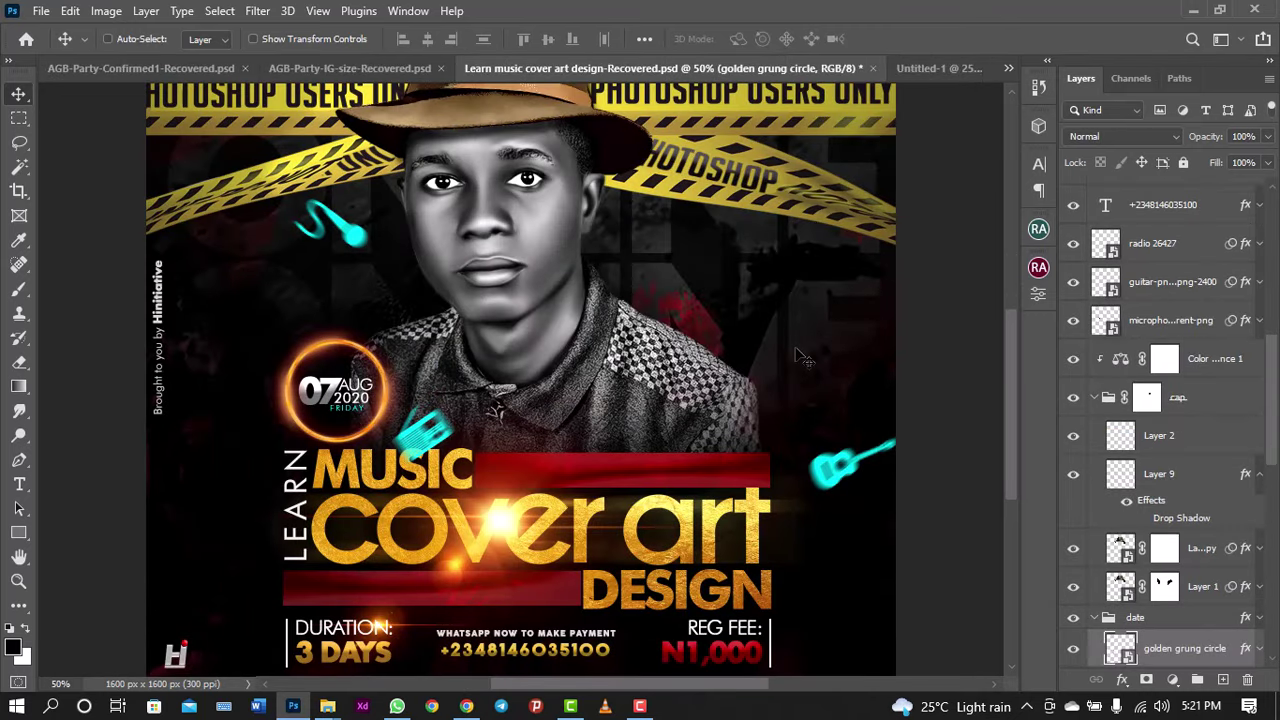
key(ctrl+minus)
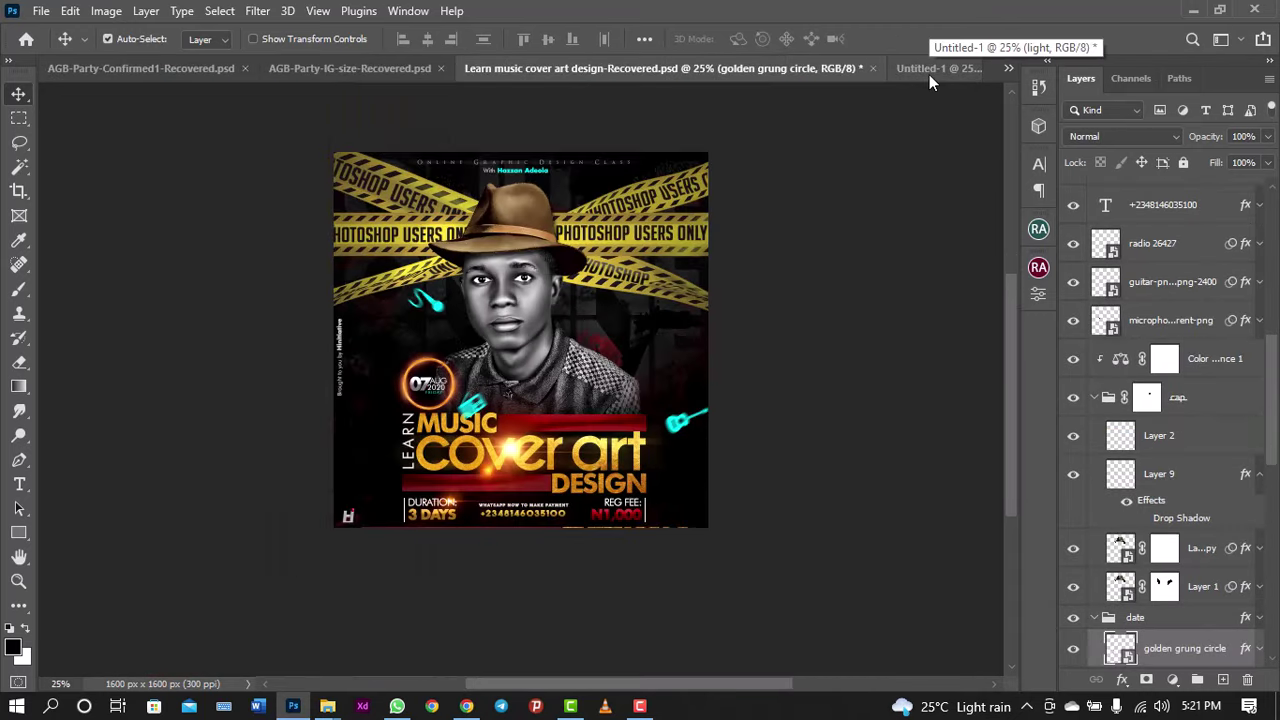
click(929, 70)
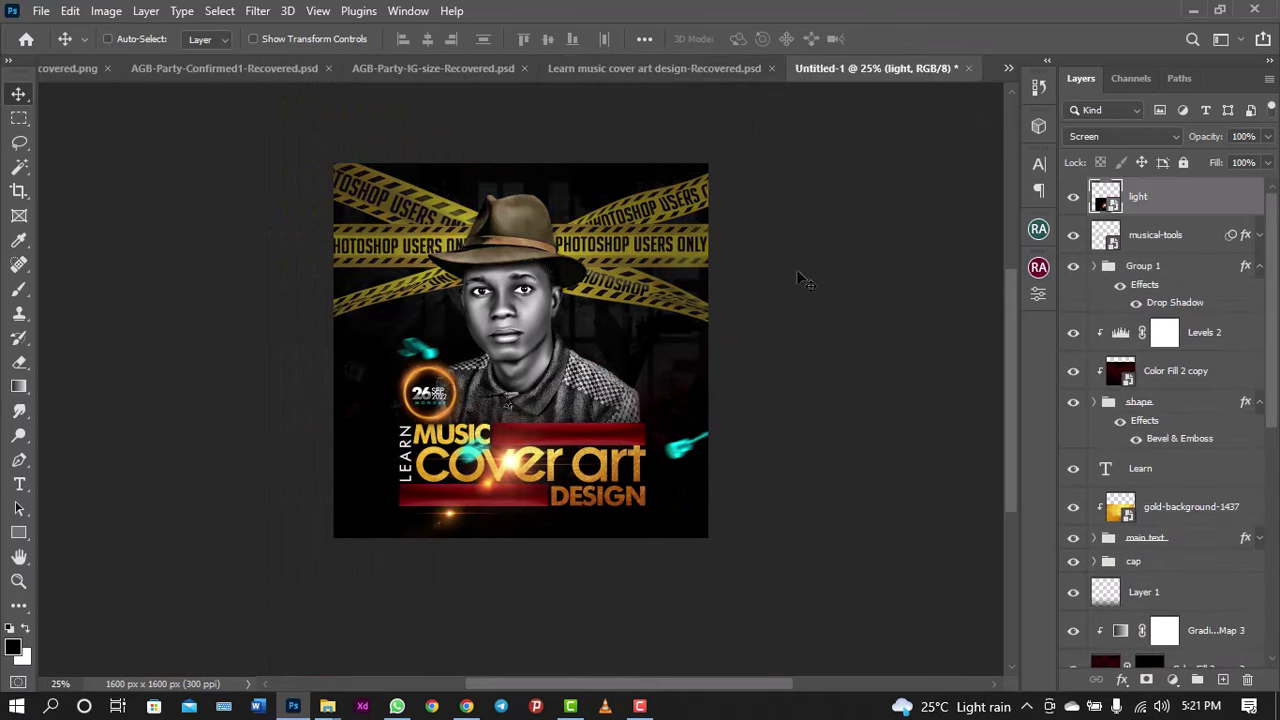
drag(1271, 360, 1271, 560)
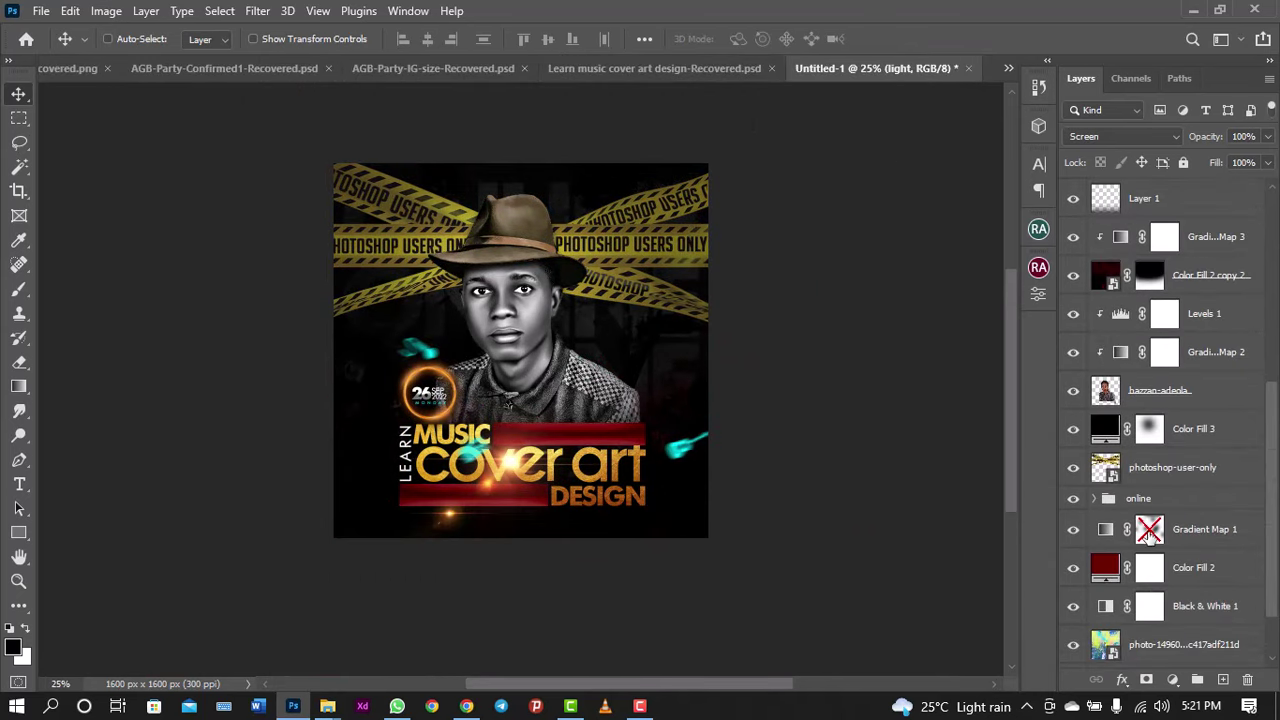
Step: Replace the Gradient Map 1 layer mask with a fresh white mask
shift+click(1149, 533)
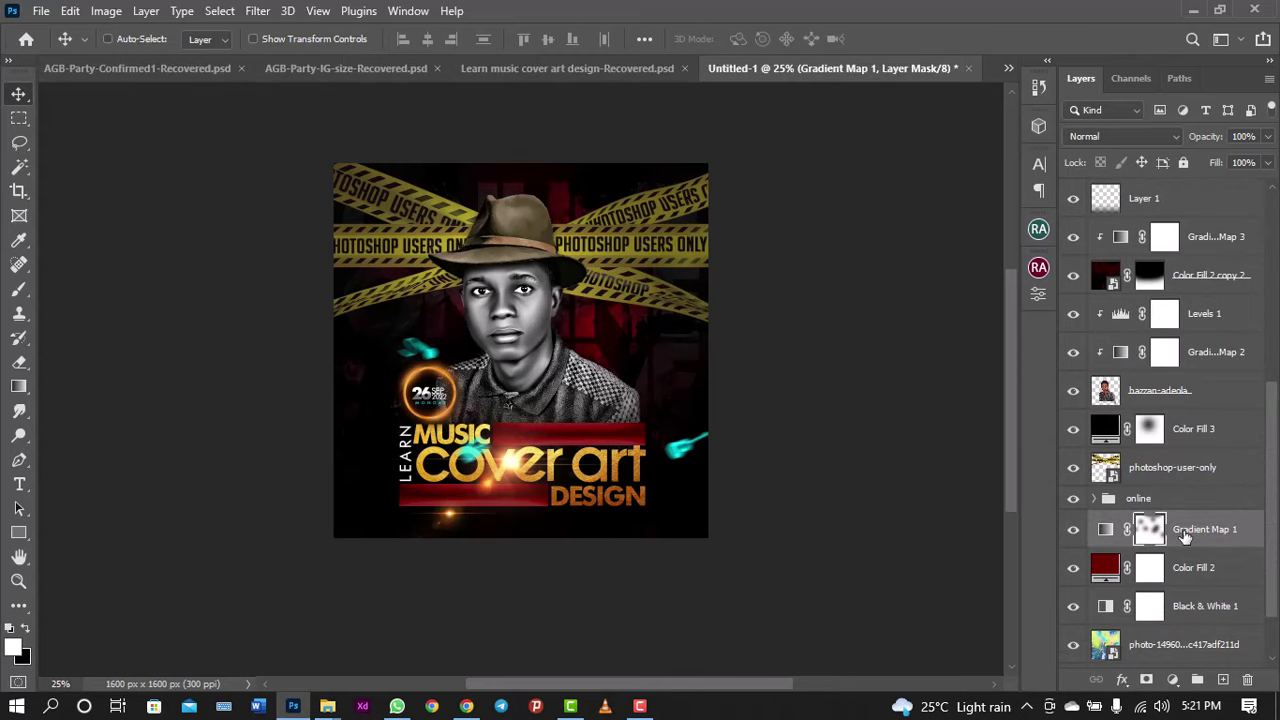
key(ctrl+2)
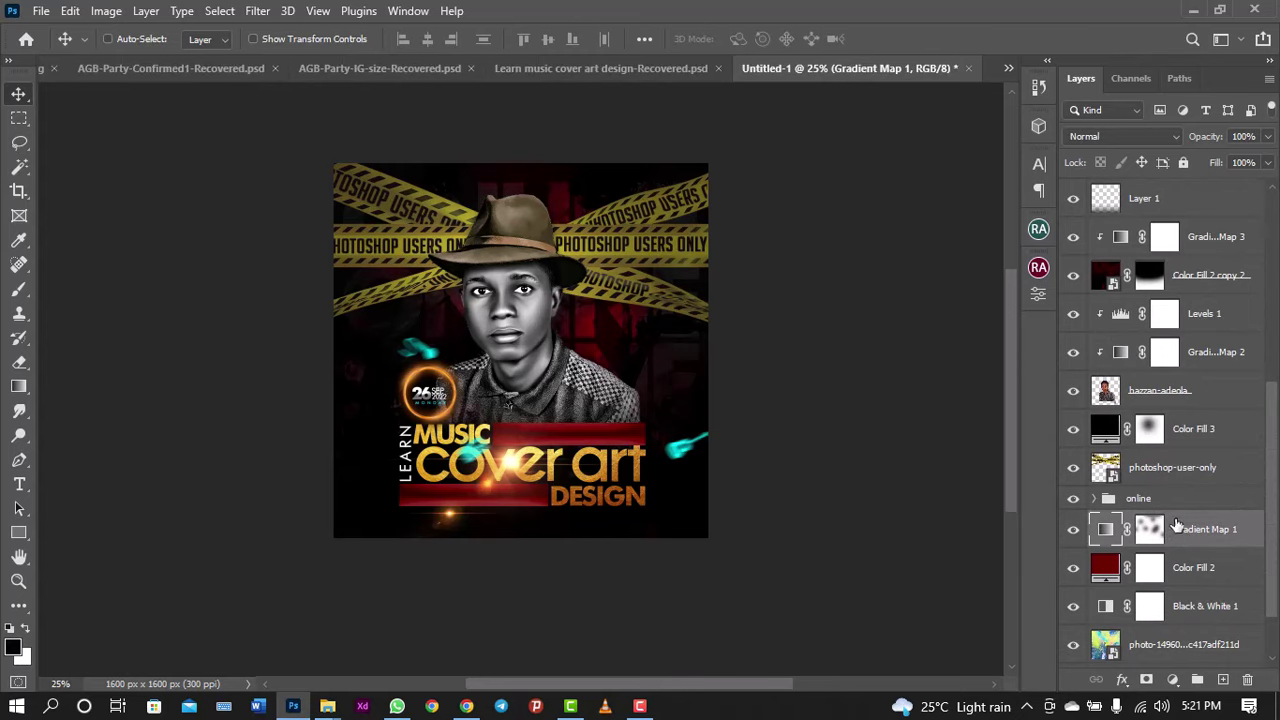
click(1150, 538)
right_click(1150, 538)
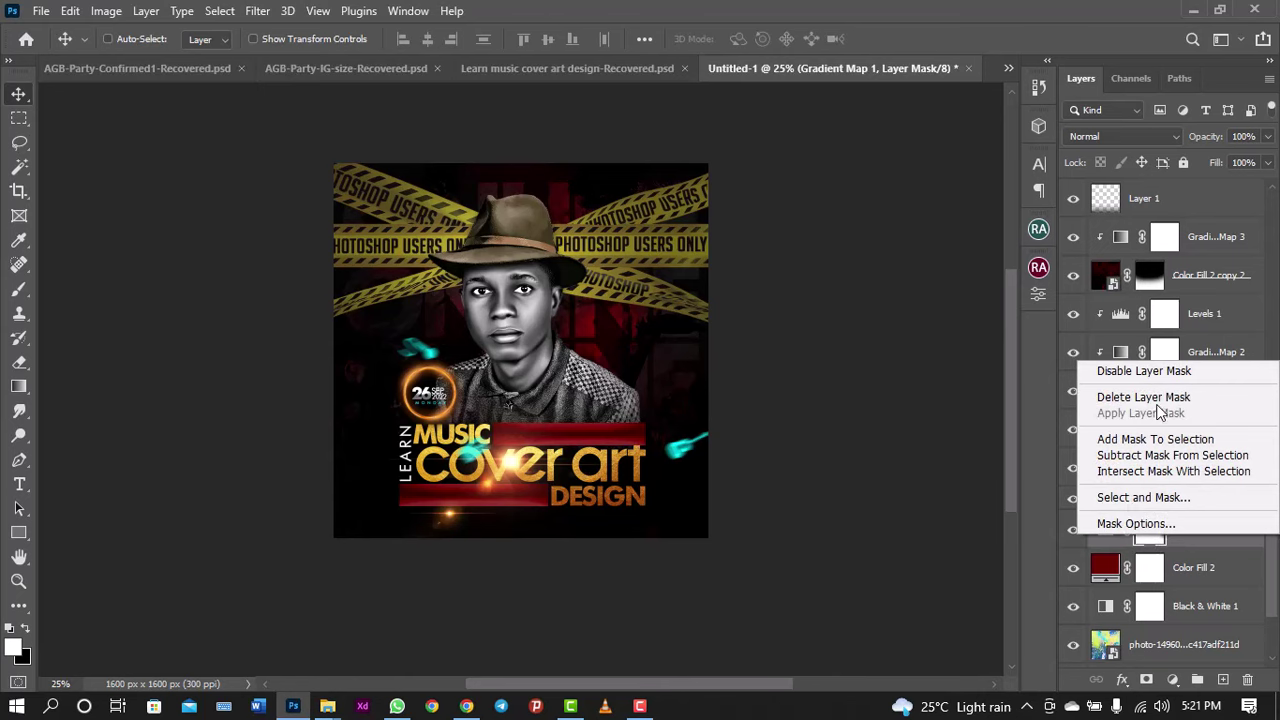
click(1150, 397)
click(1146, 679)
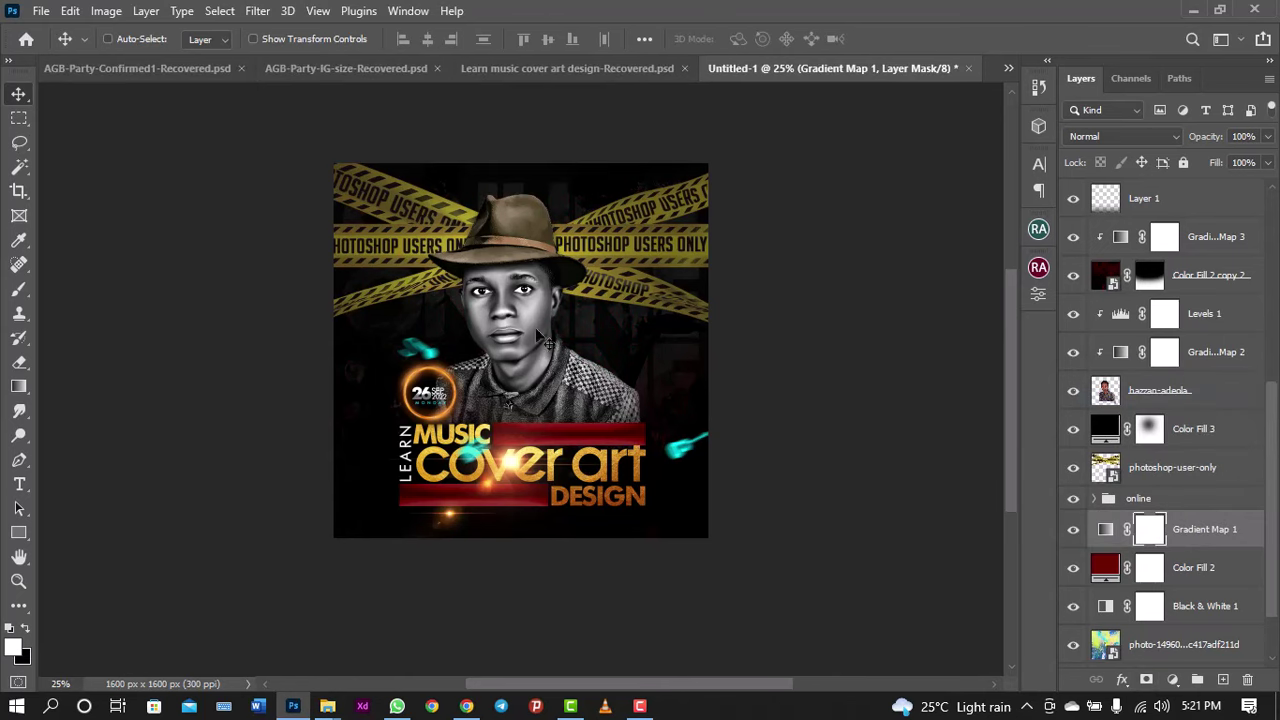
Step: Paint black with a softened brush on the mask over the hat and right shoulder
click(19, 288)
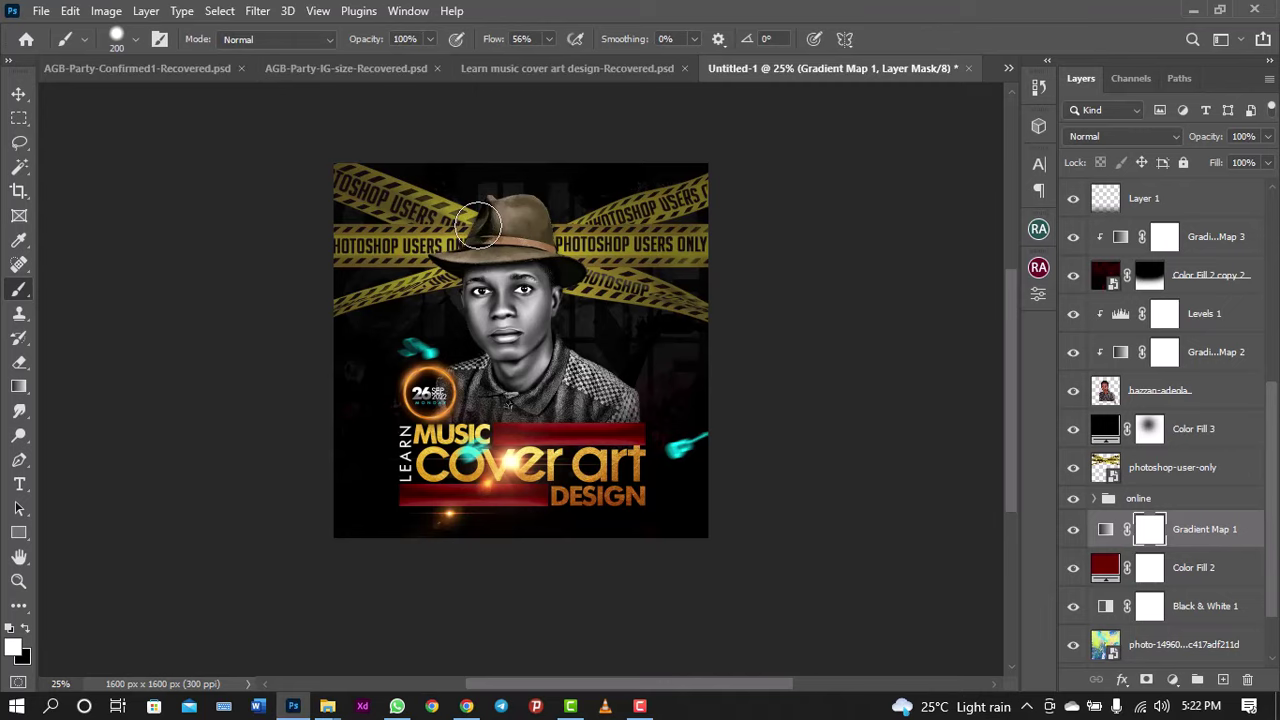
key(x)
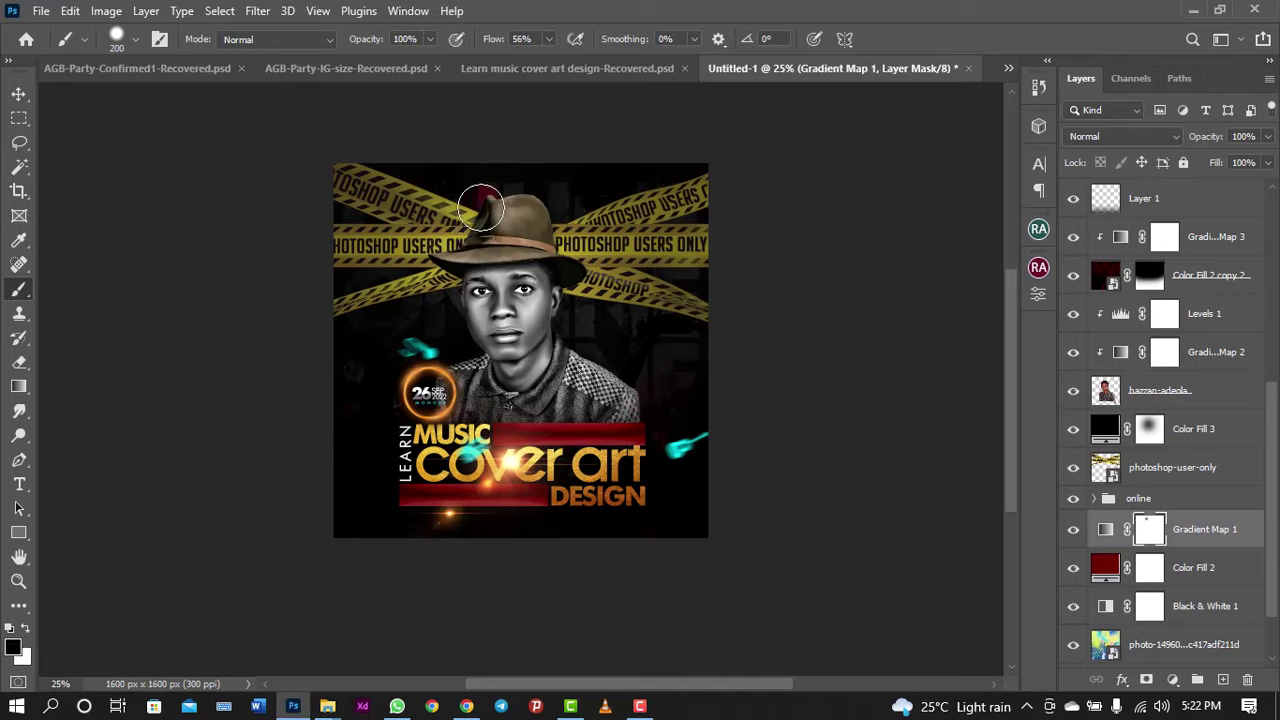
mouse_move(482, 200)
mouse_down()
mouse_move(480, 250)
mouse_move(474, 237)
mouse_up()
right_click(473, 238)
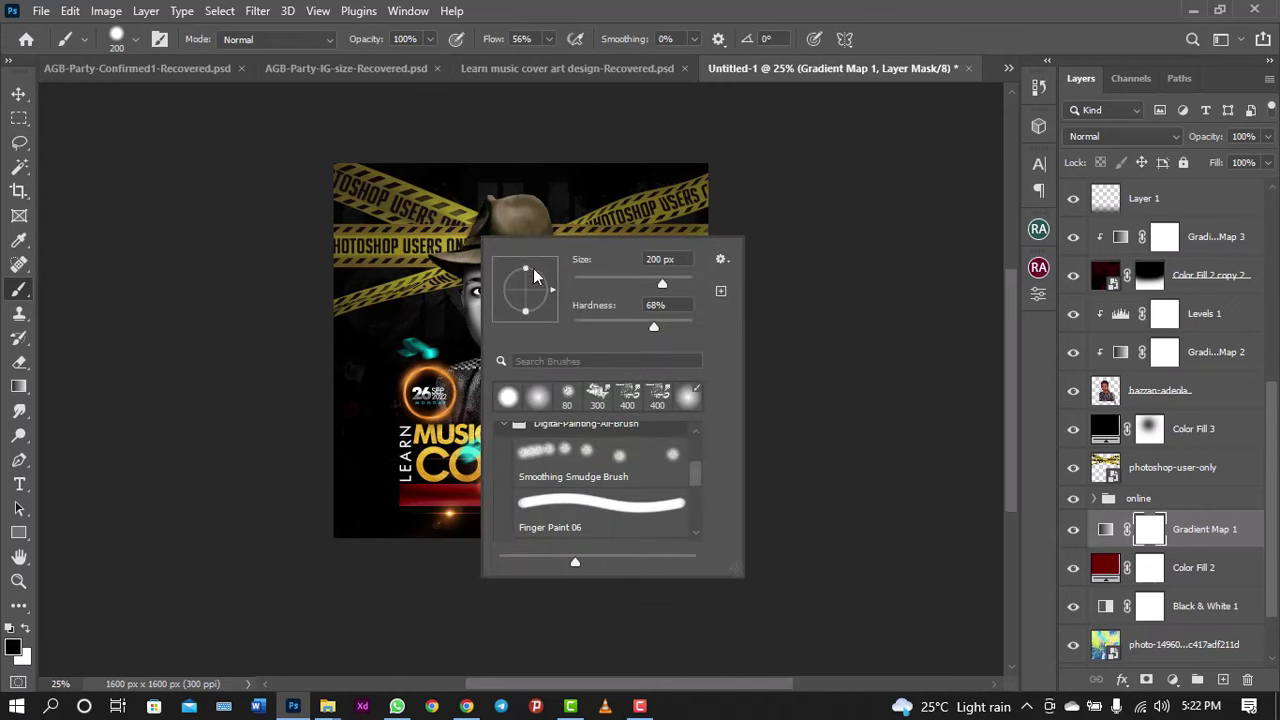
drag(642, 327, 574, 327)
click(502, 224)
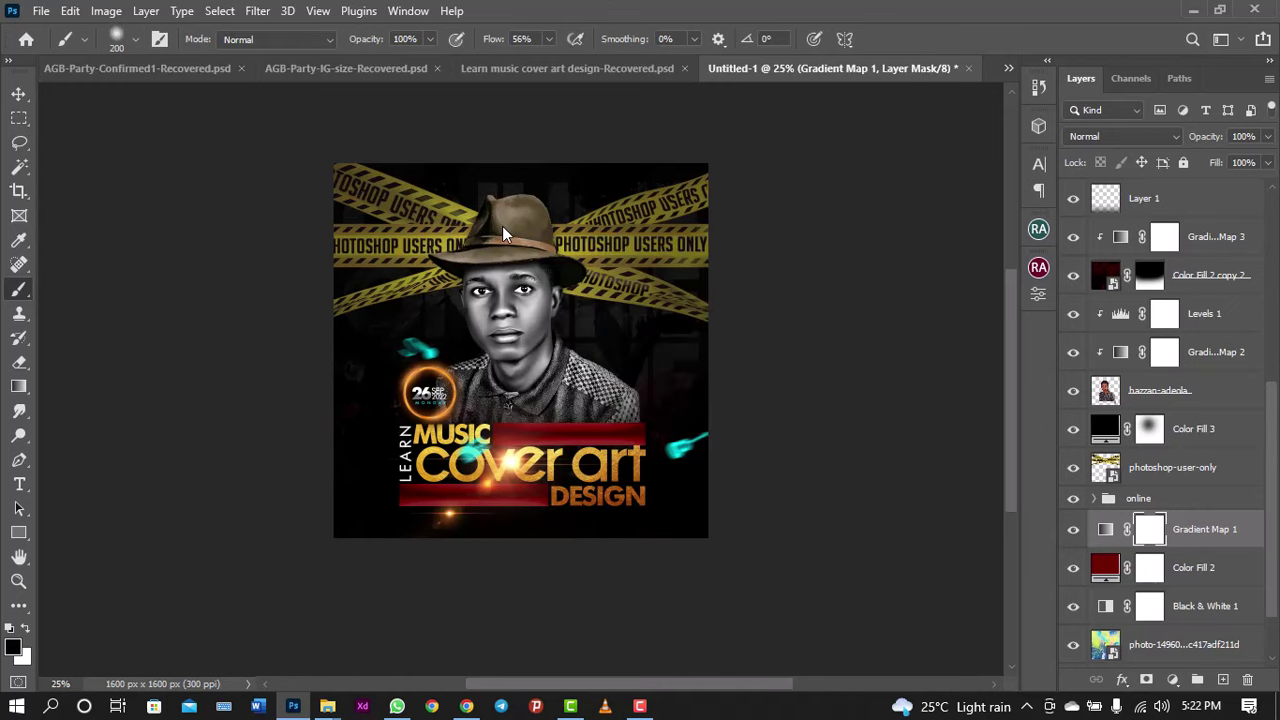
mouse_move(503, 228)
mouse_down()
mouse_move(611, 379)
mouse_move(432, 358)
mouse_up()
key(ctrl+minus)
key(ctrl+equal)
key(ctrl+equal)
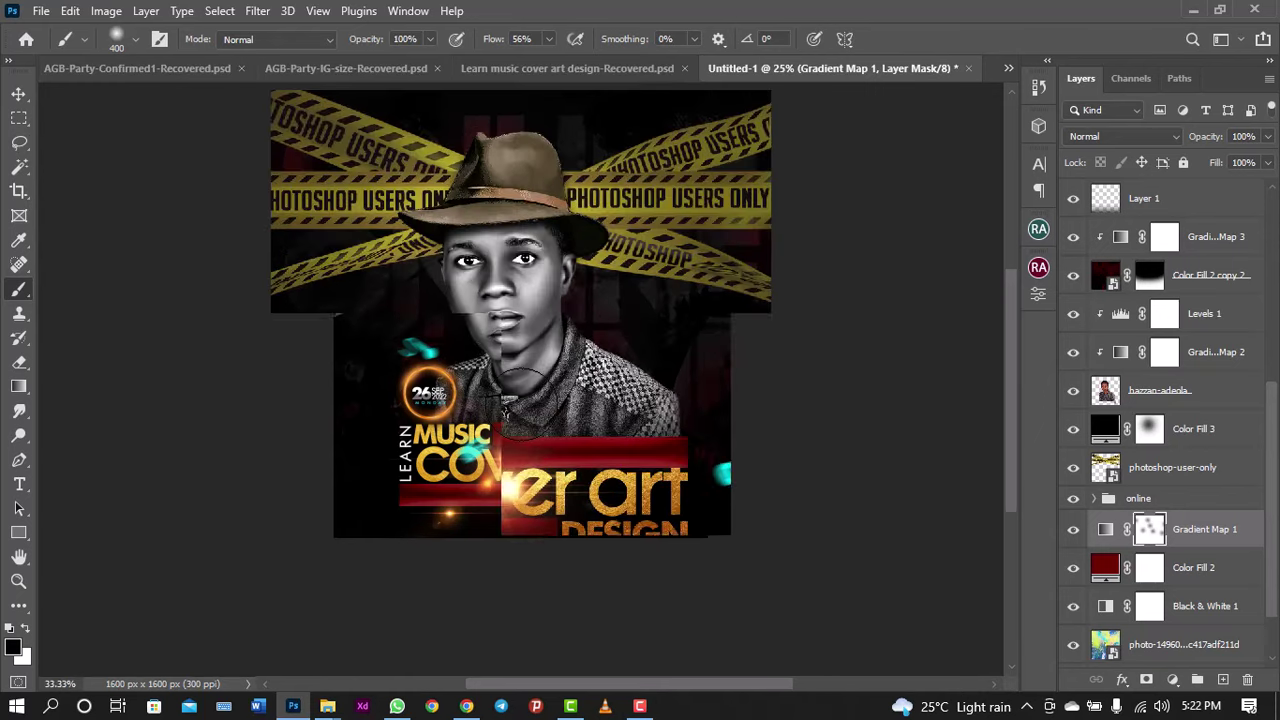
key(ctrl+minus)
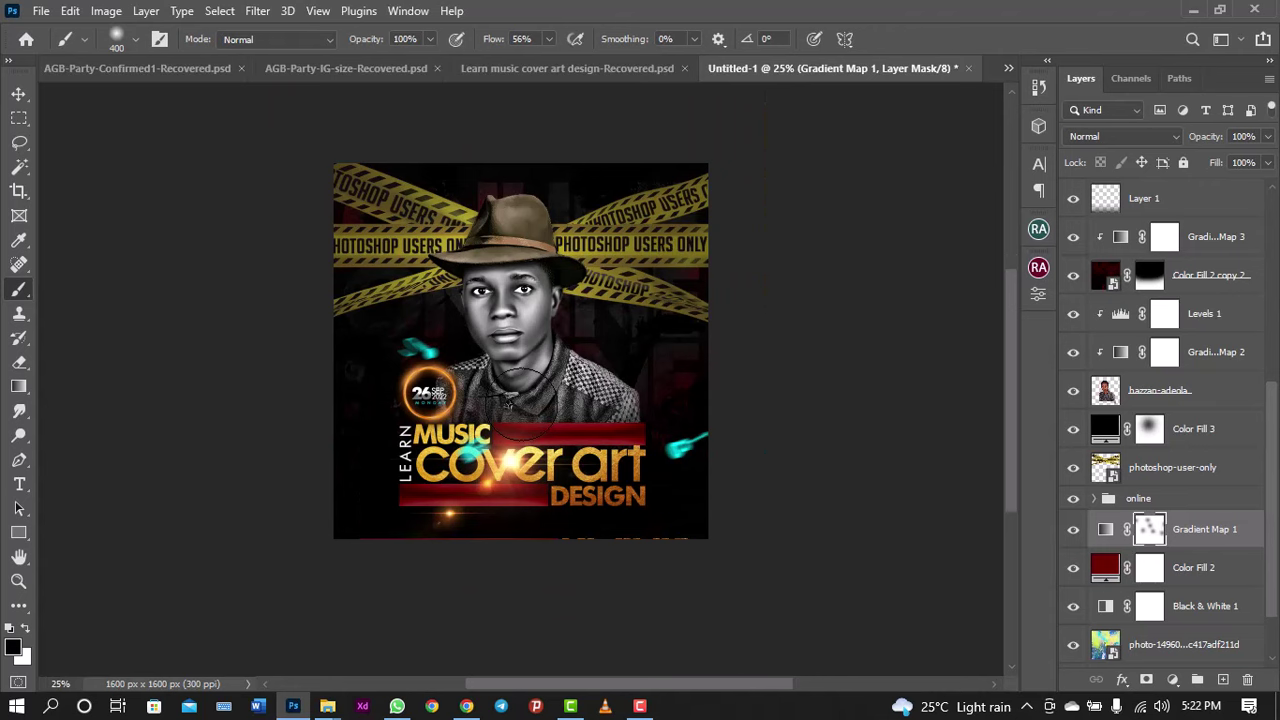
Step: Switch to the Learn music cover art design reference file and adjust its zoom
key(ctrl+minus)
key(ctrl+equal)
key(ctrl+equal)
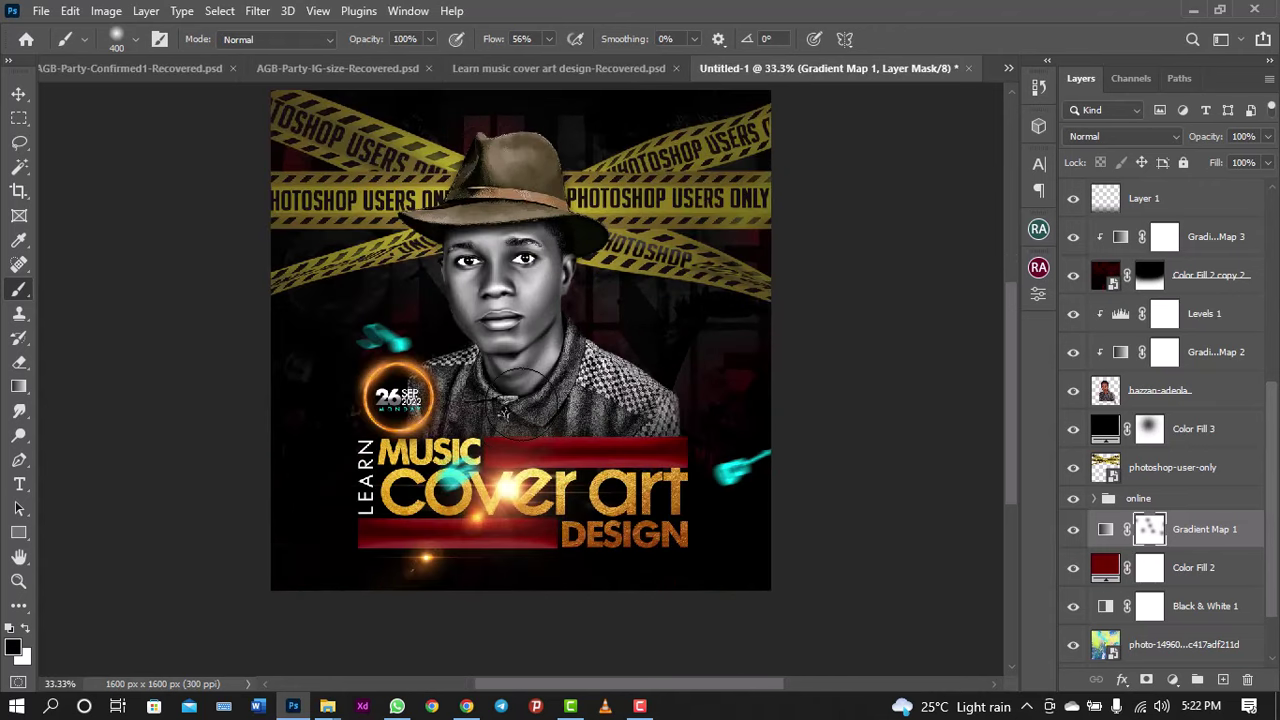
key(ctrl+minus)
click(579, 68)
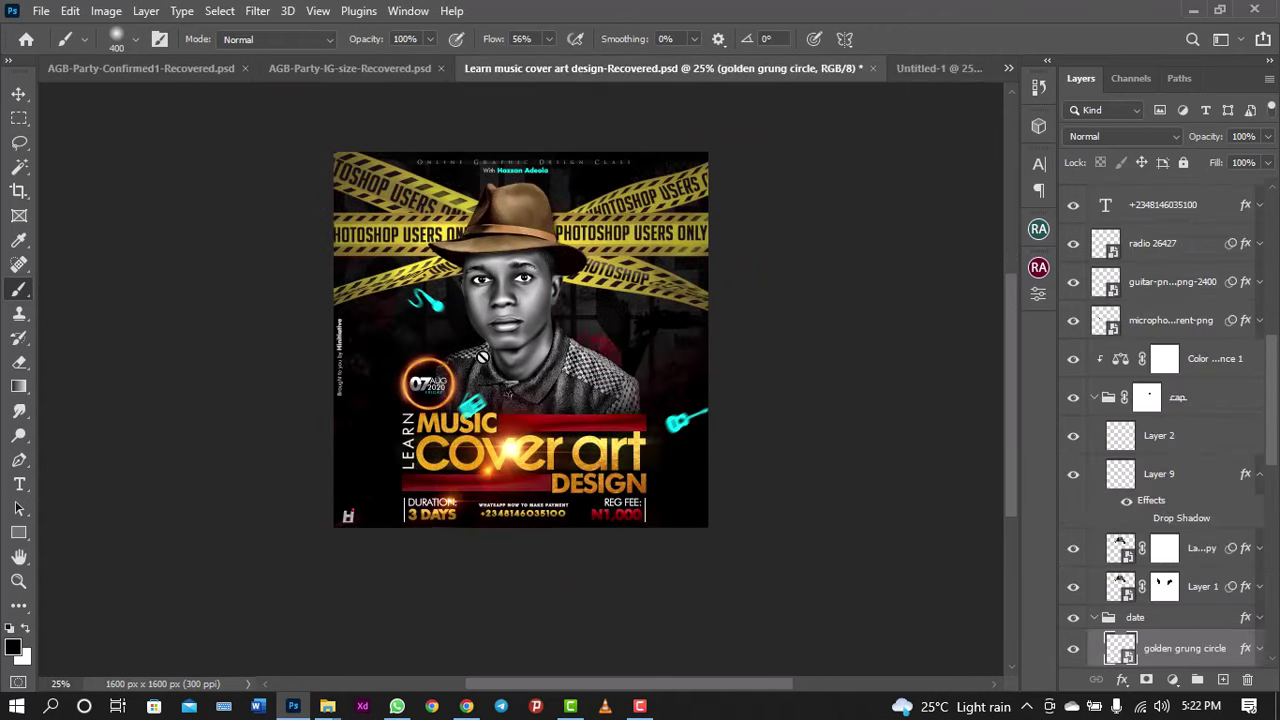
key(ctrl+equal)
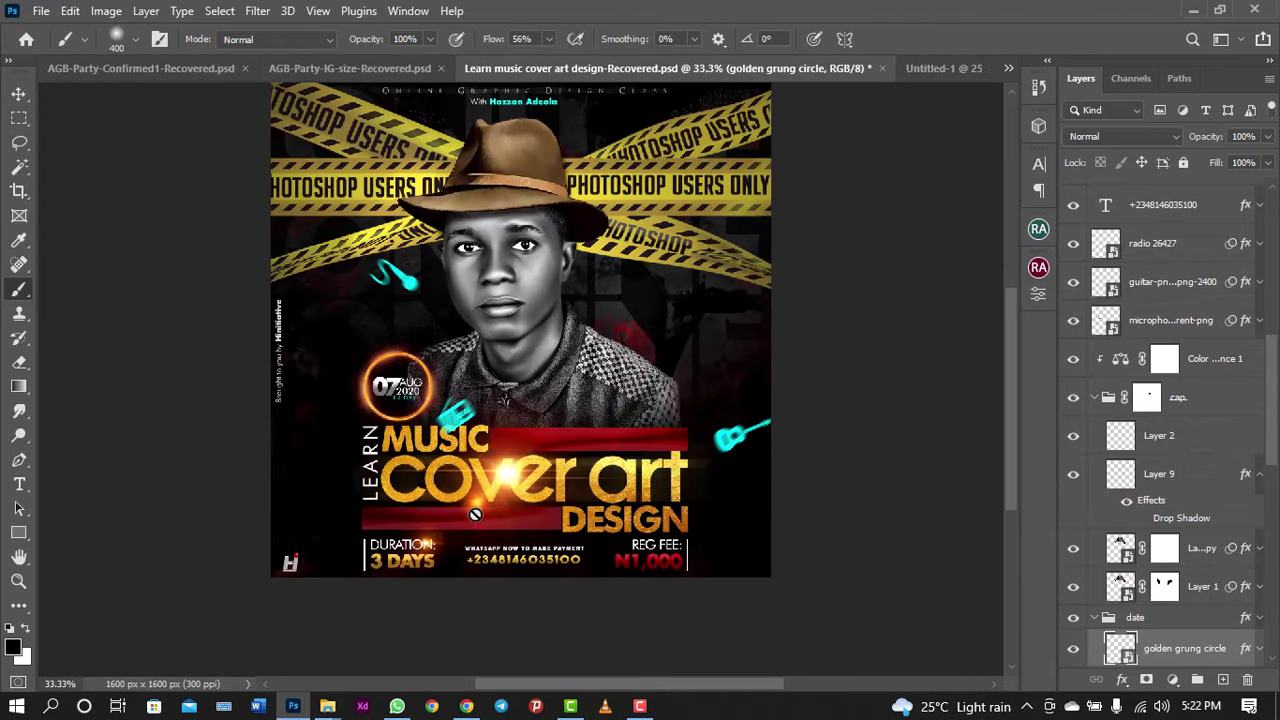
key(ctrl+equal)
key(ctrl+minus)
key(ctrl+minus)
key(ctrl+equal)
key(ctrl+minus)
key(ctrl+equal)
key(ctrl+minus)
key(ctrl+equal)
key(ctrl+equal)
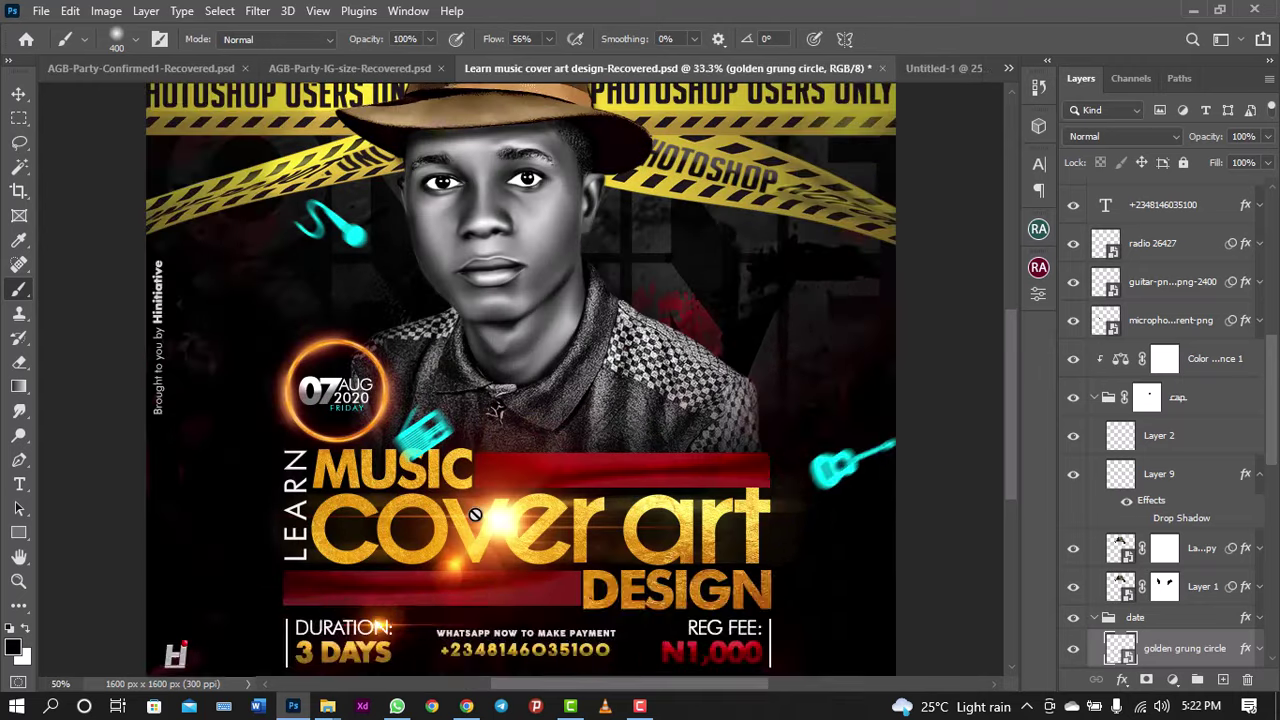
key(ctrl+minus)
key(v)
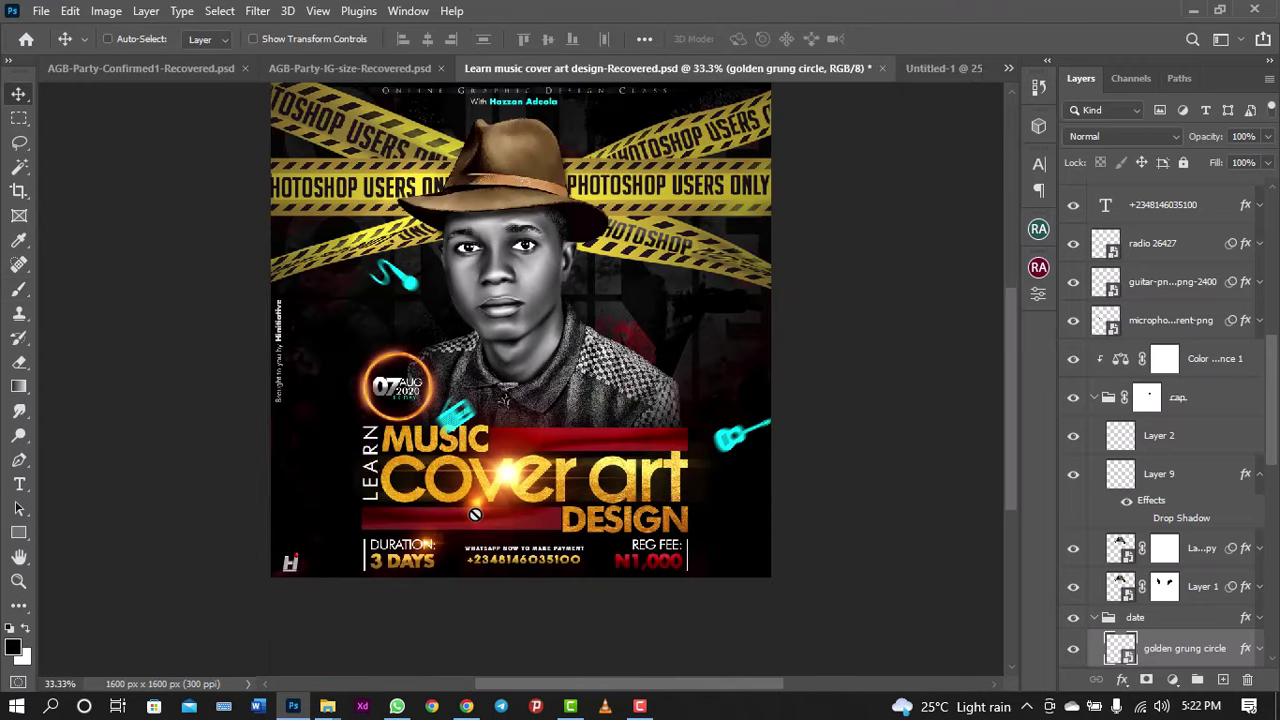
Step: Collapse the cap. group and select the Hinitiative logo through the header text layers
click(1094, 397)
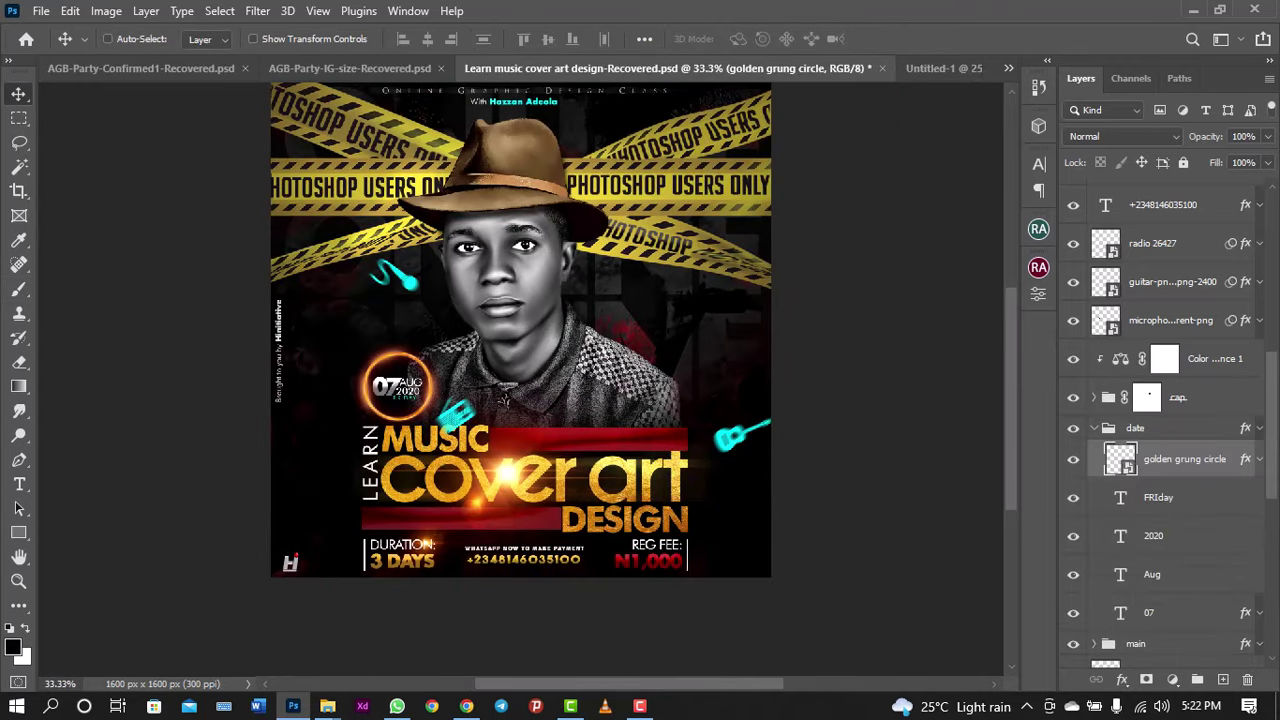
scroll(1277, 380, up, 2)
scroll(1277, 380, up, 2)
scroll(1277, 380, up, 3)
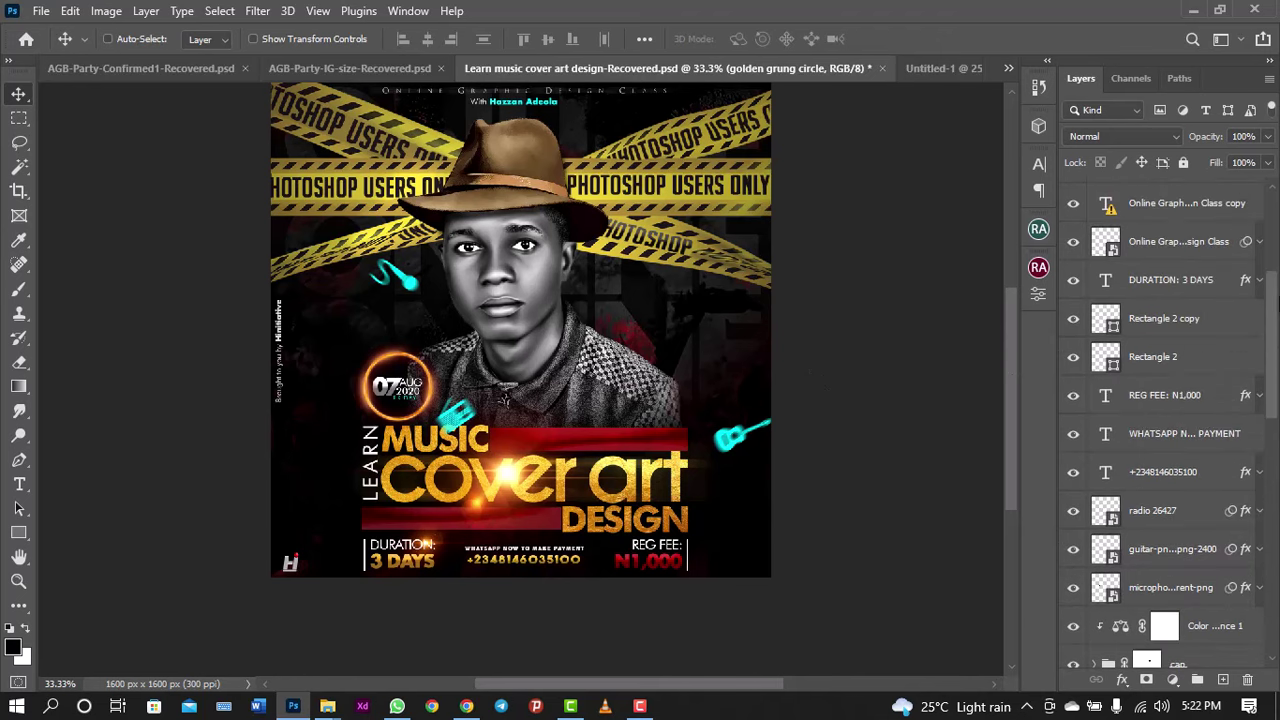
drag(1276, 283, 1276, 228)
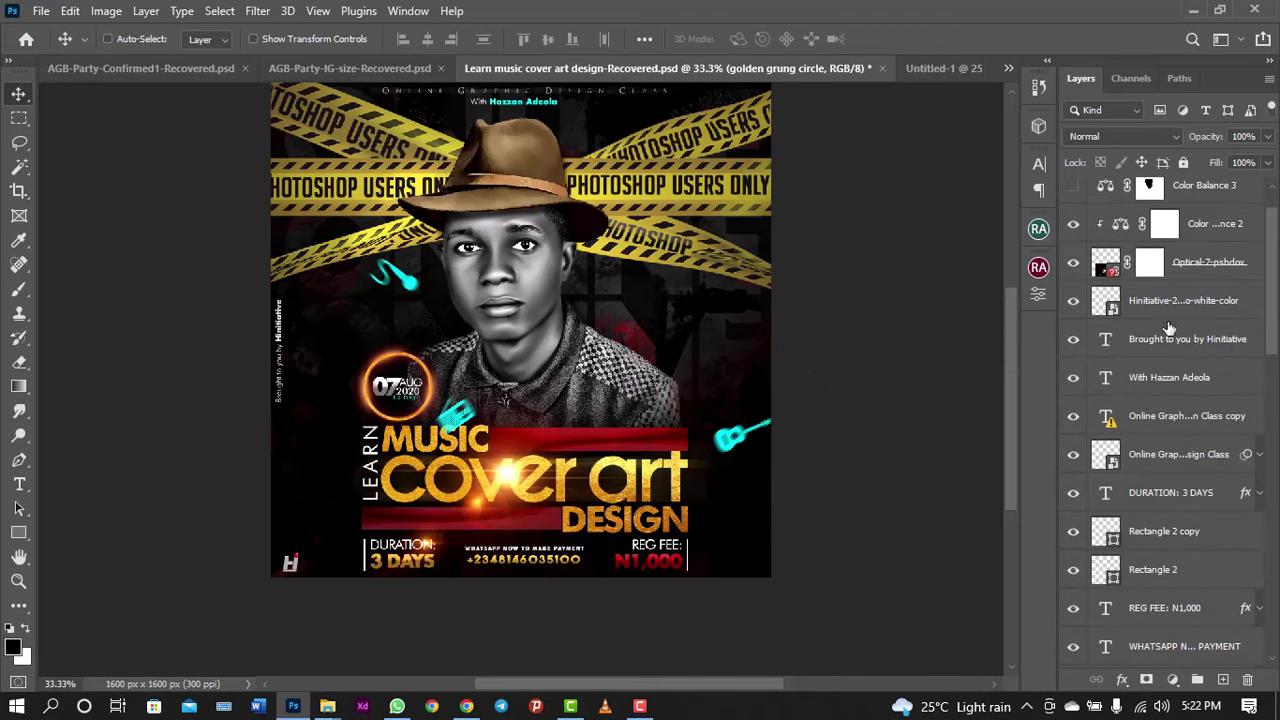
scroll(1276, 273, up, 1)
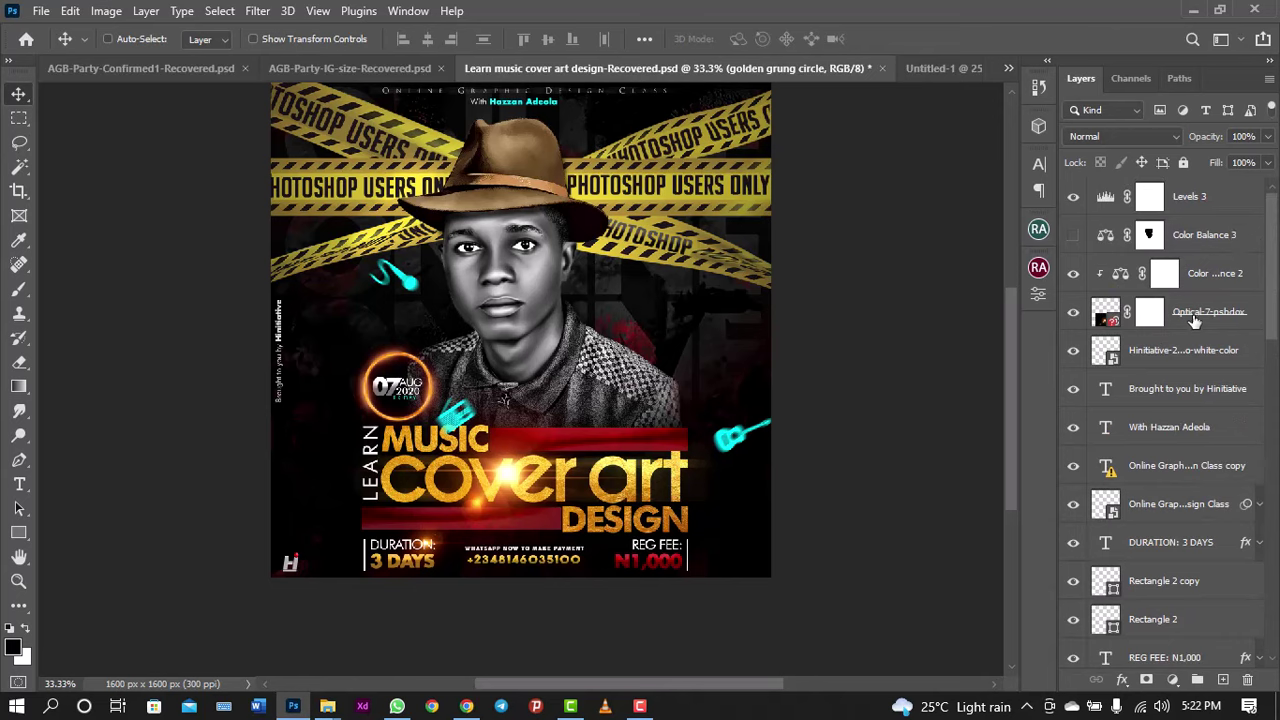
click(1184, 360)
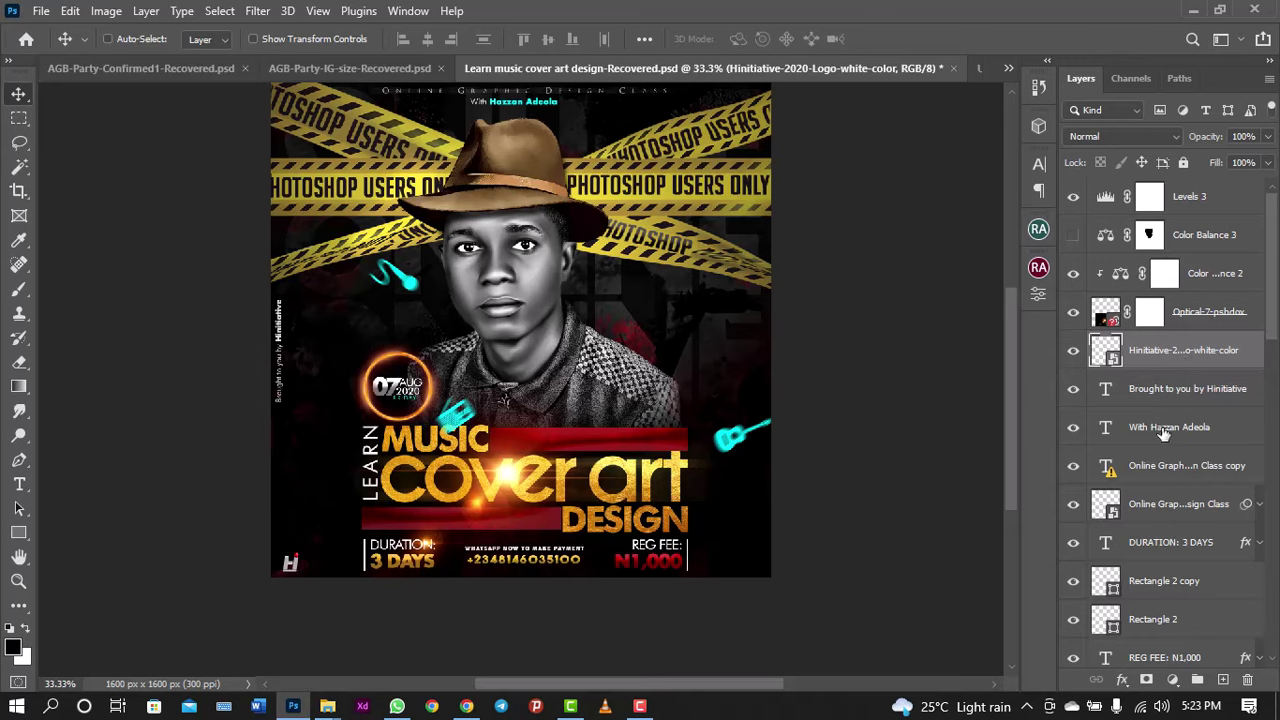
click(1072, 470)
shift+click(1180, 481)
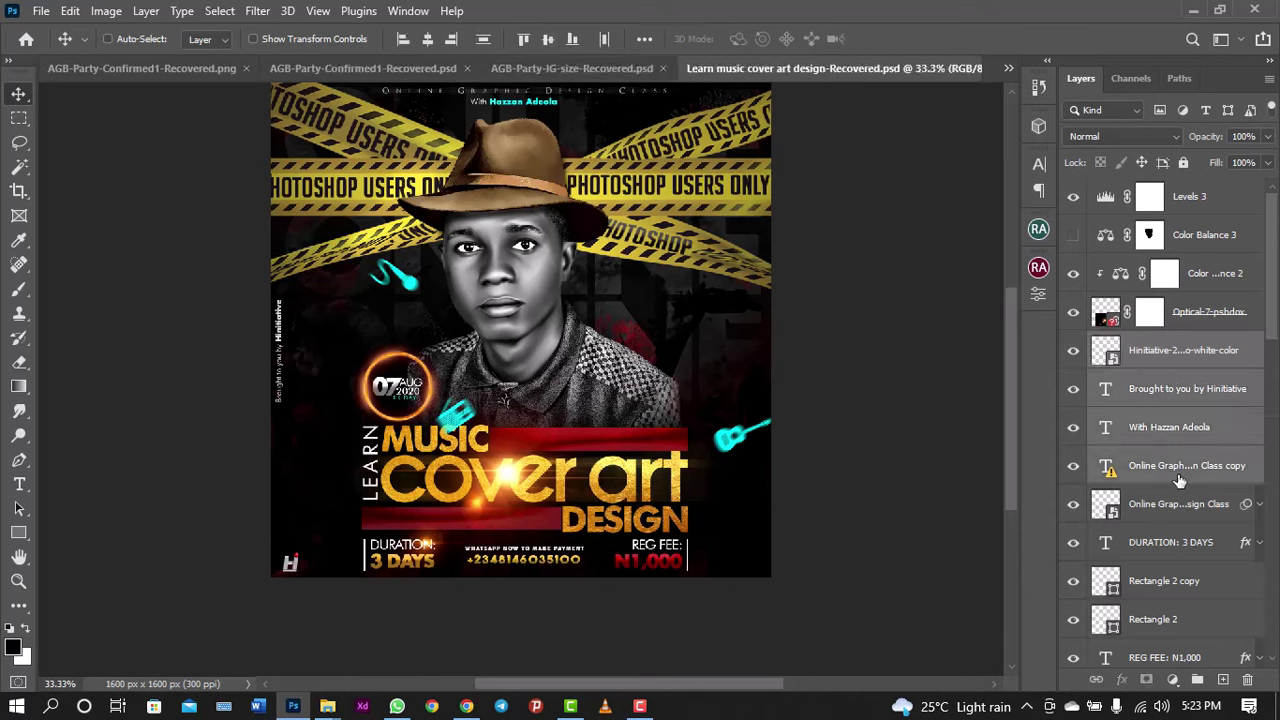
drag(1275, 336, 1274, 376)
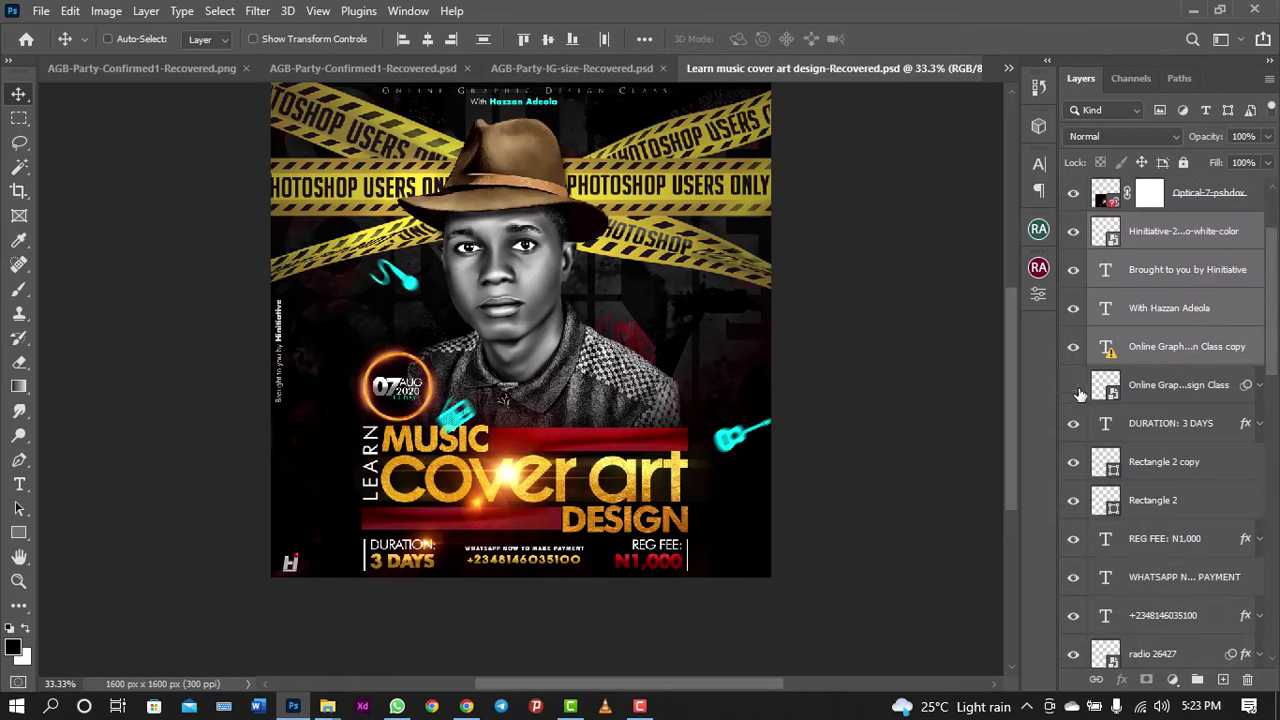
Step: Add the class title, DURATION: 3 DAYS, both rectangles, REG FEE, WhatsApp and phone-number layers to the selection
shift+click(1140, 392)
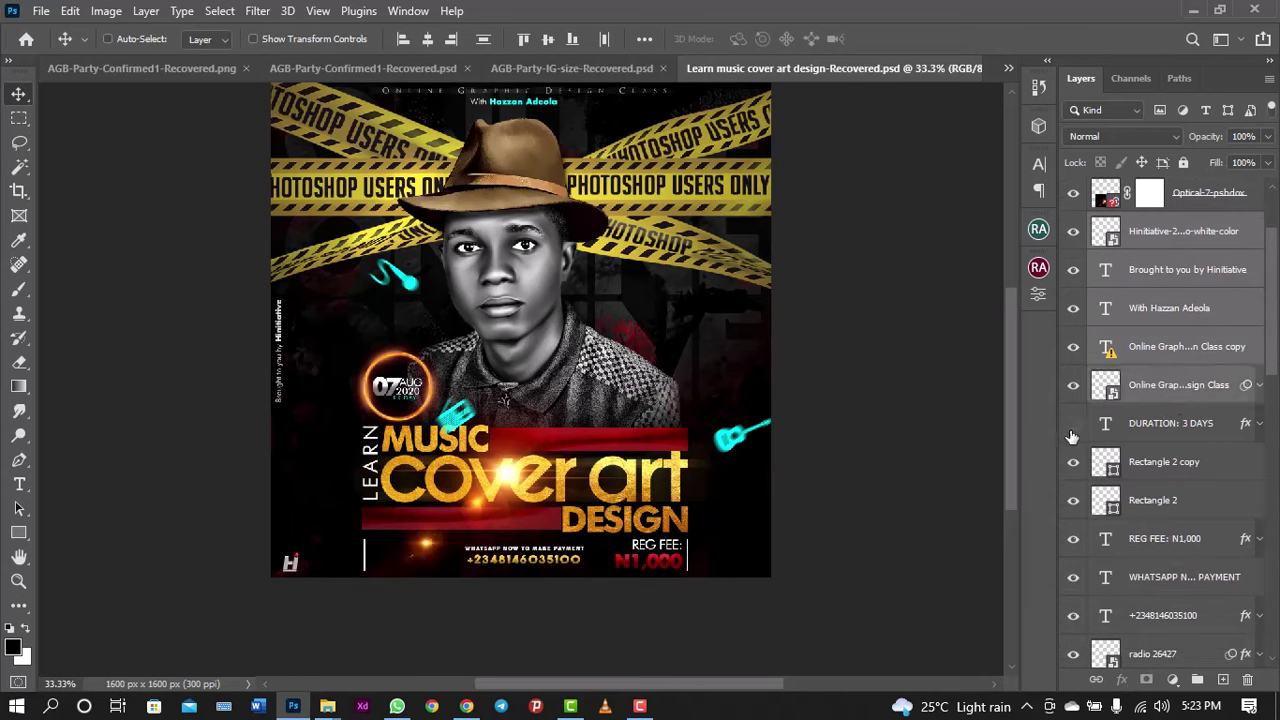
shift+click(1120, 430)
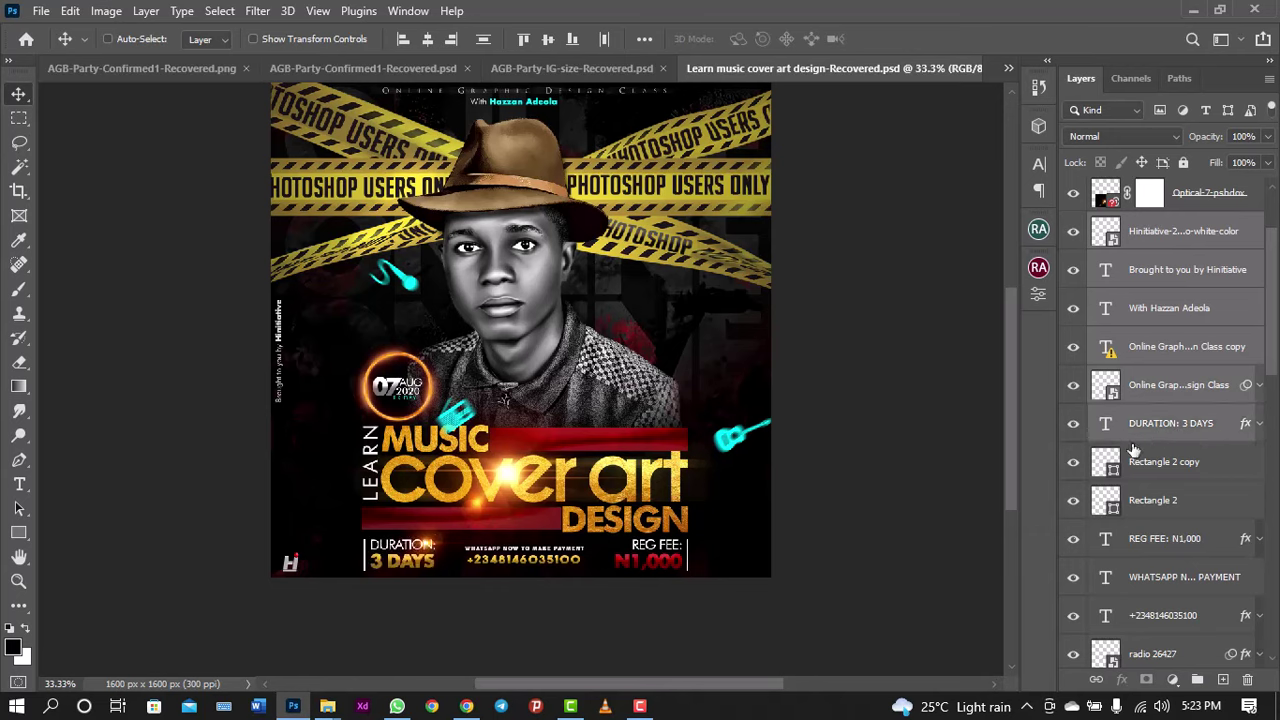
ctrl+click(1142, 470)
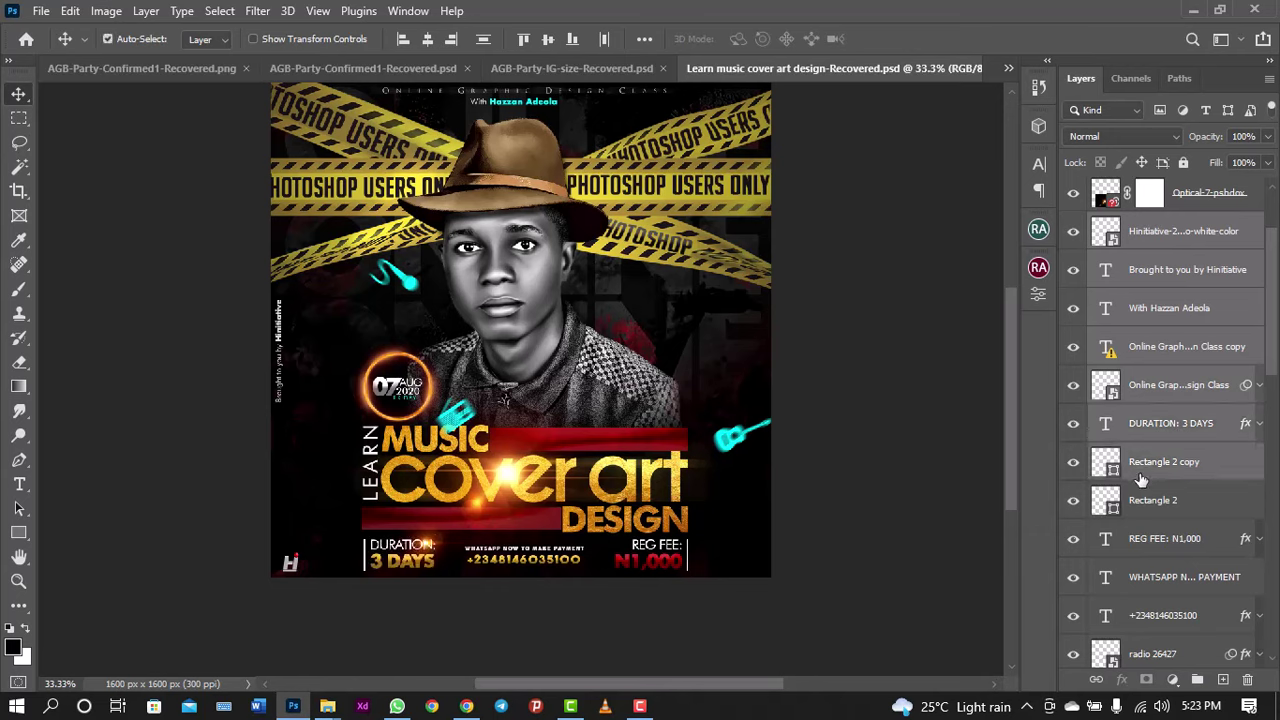
ctrl+click(1150, 505)
ctrl+click(1160, 537)
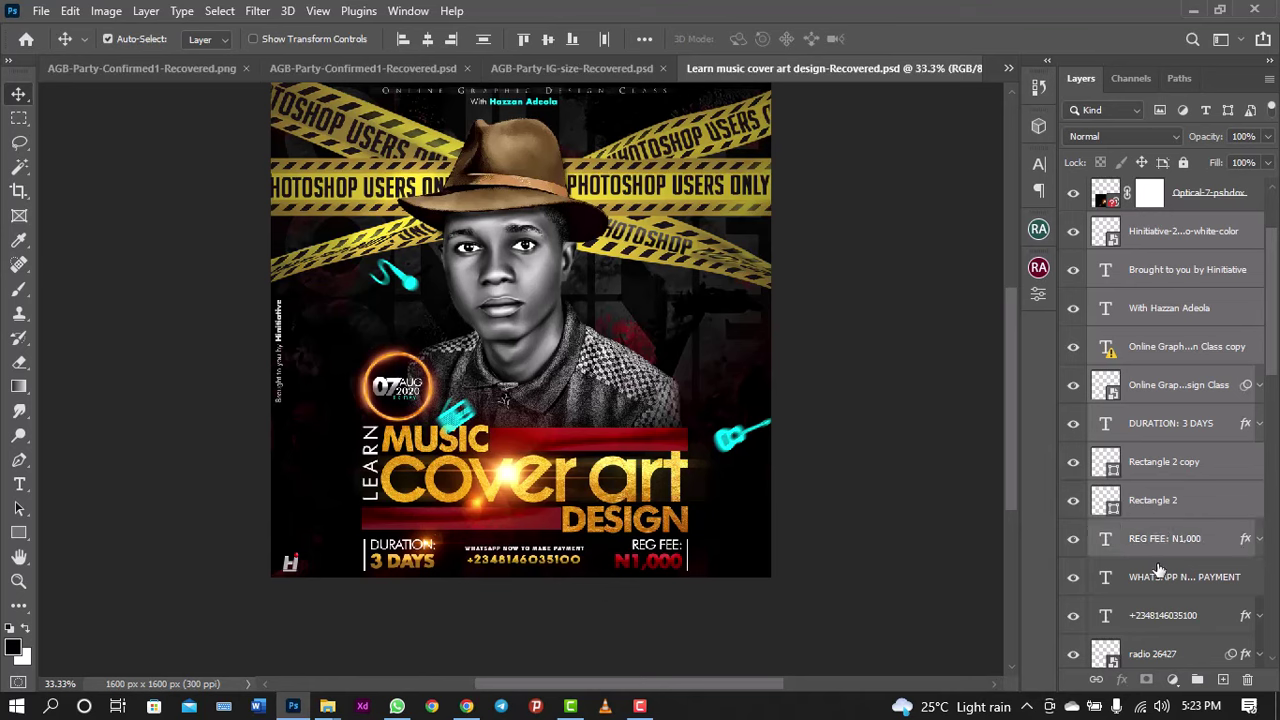
ctrl+click(1160, 577)
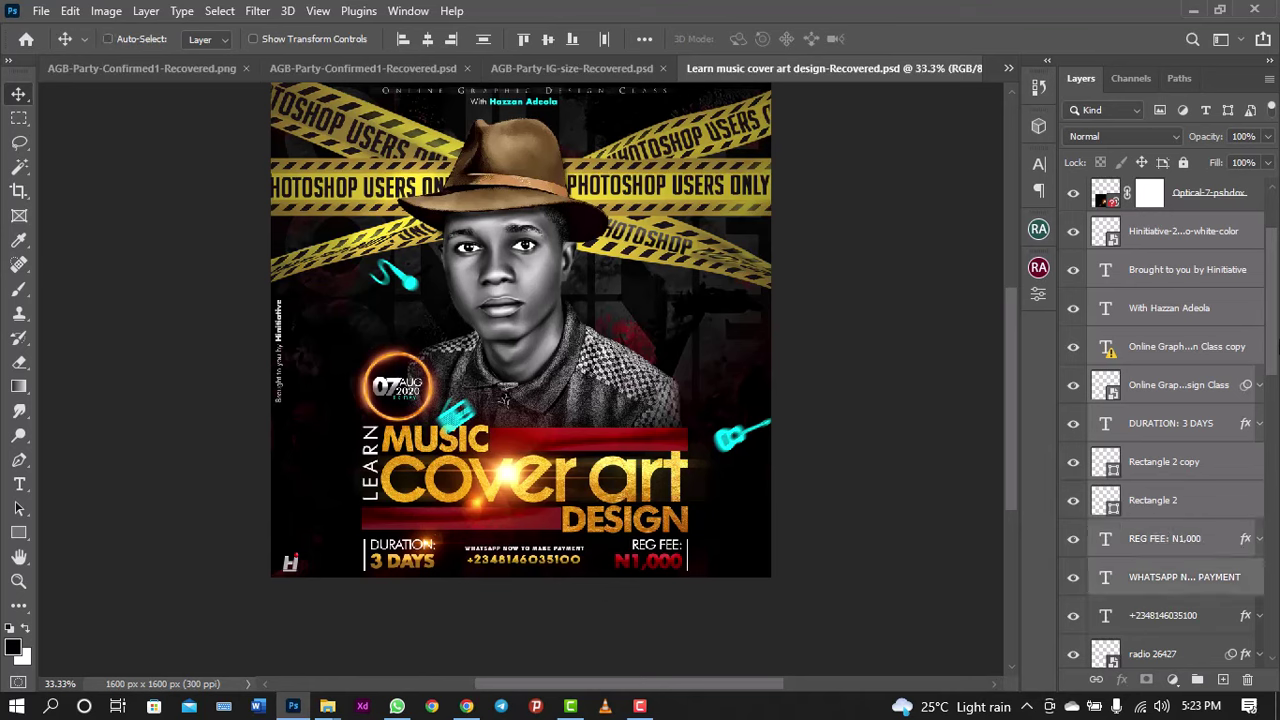
scroll(1200, 400, down, 2)
scroll(1200, 400, down, 2)
scroll(1200, 400, down, 1)
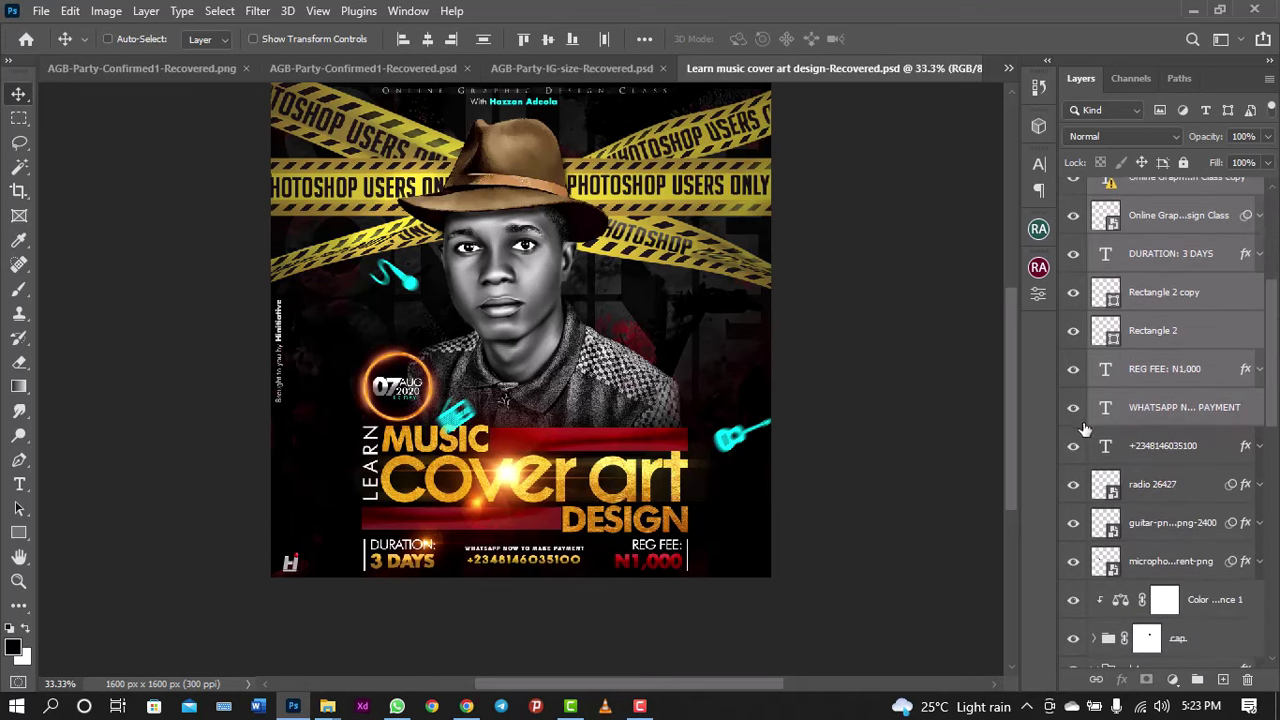
click(1078, 447)
ctrl+click(1128, 453)
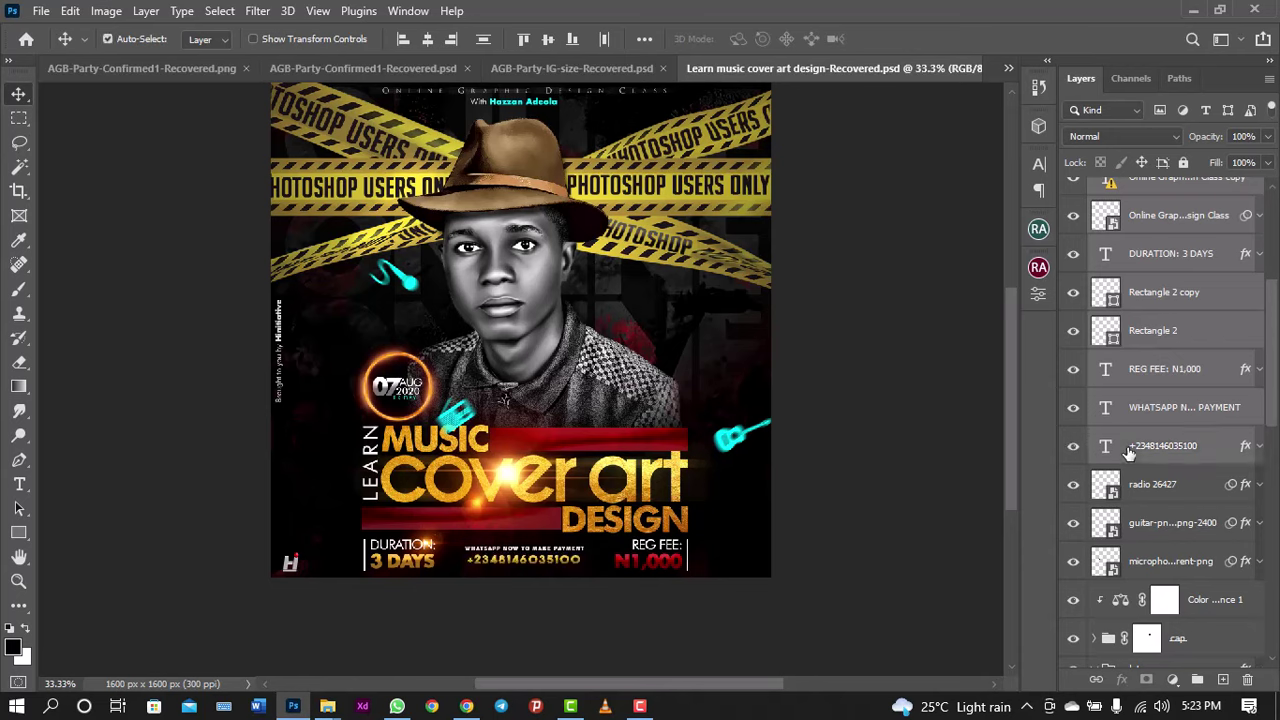
click(1074, 449)
click(1074, 449)
Step: Duplicate the selected reference layers into the Untitled-1 document
right_click(1158, 372)
click(997, 101)
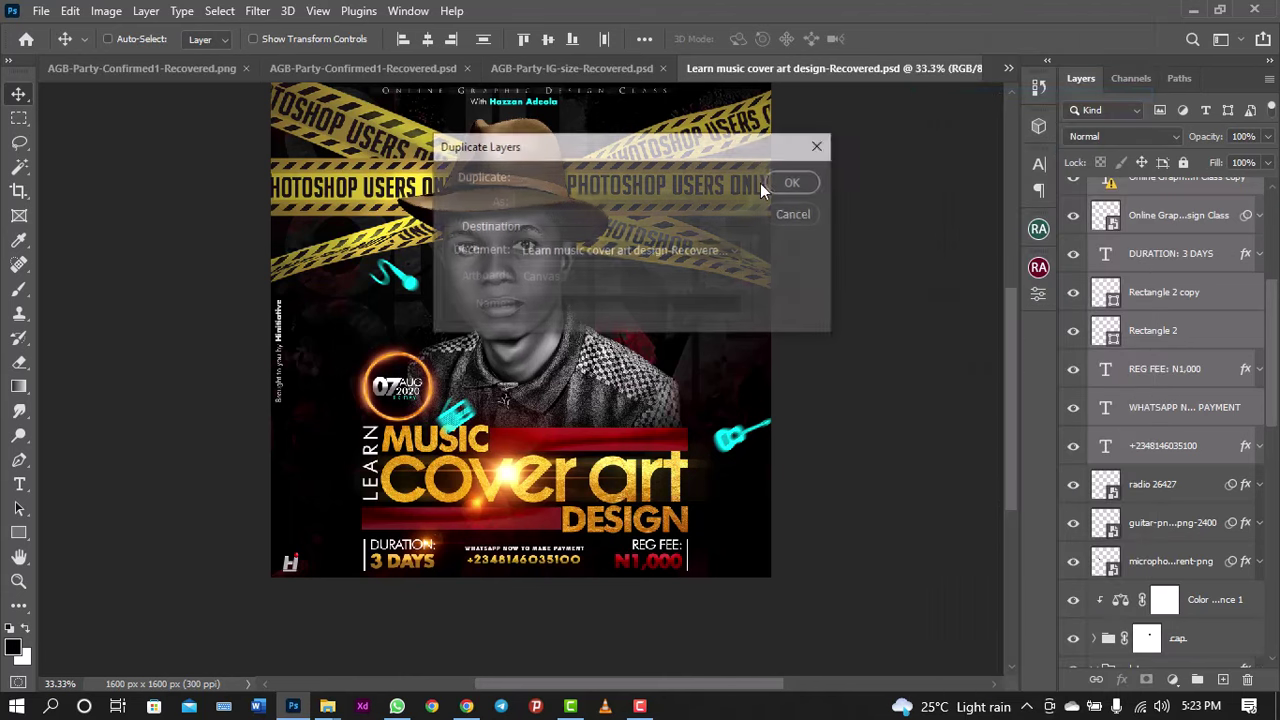
click(712, 254)
click(610, 332)
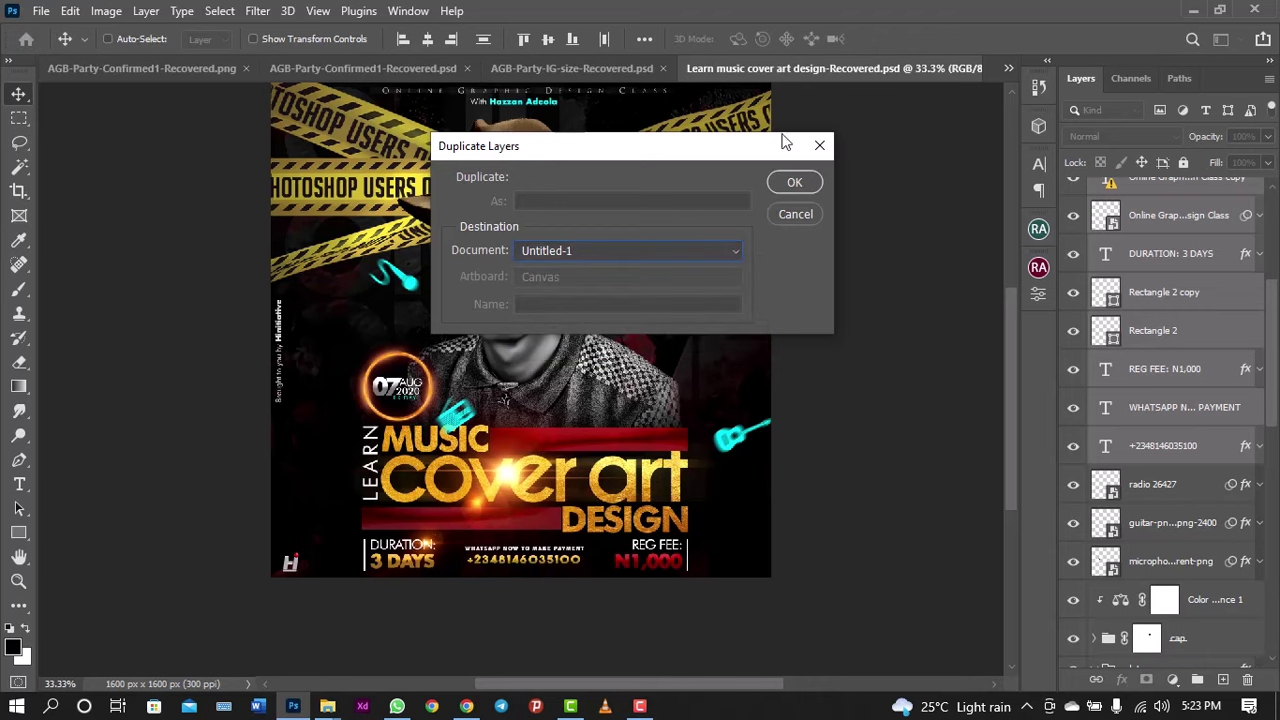
click(795, 185)
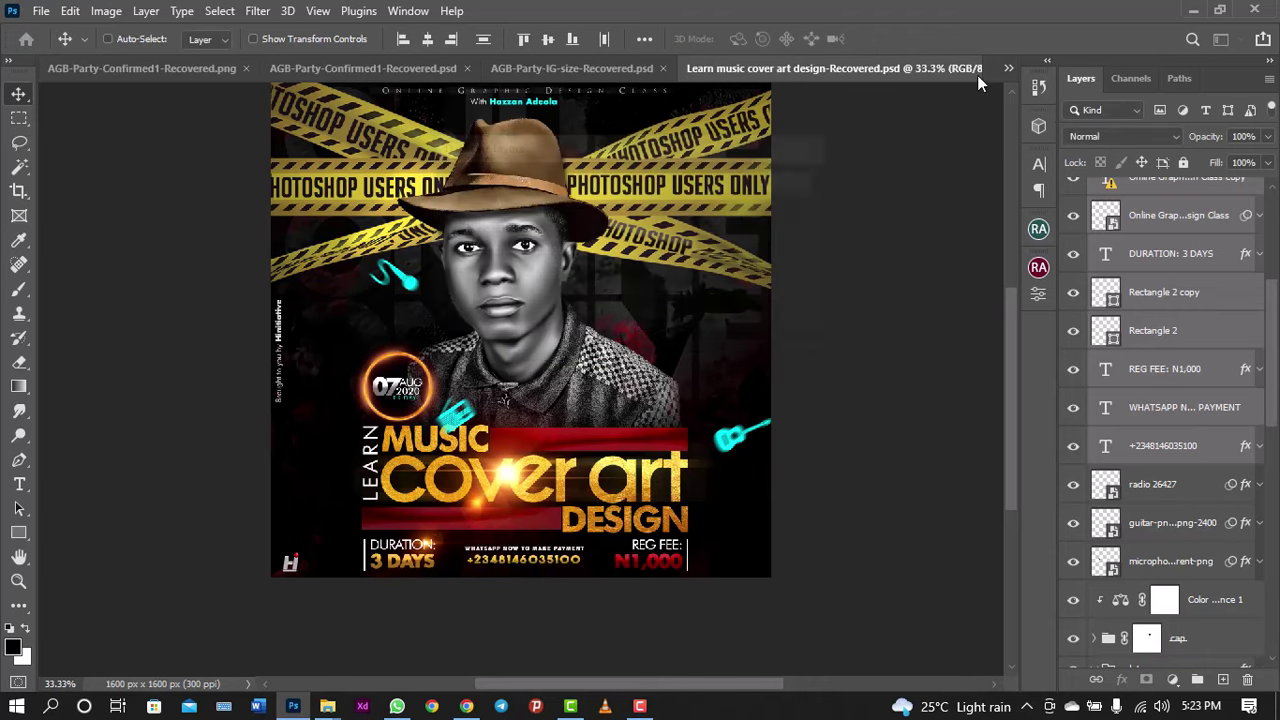
Step: In Untitled-1, move the Hinitiative logo layer higher in the layer stack
click(1009, 68)
click(918, 160)
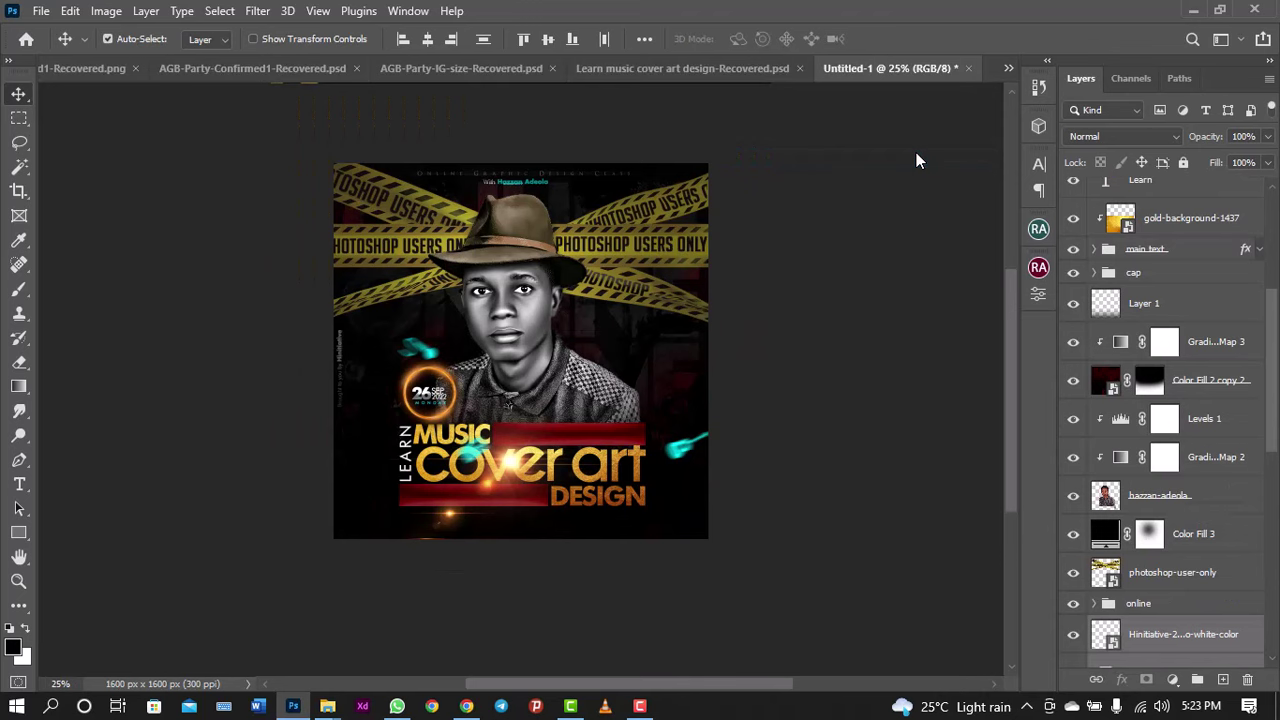
key(ctrl+plus)
key(ctrl+minus)
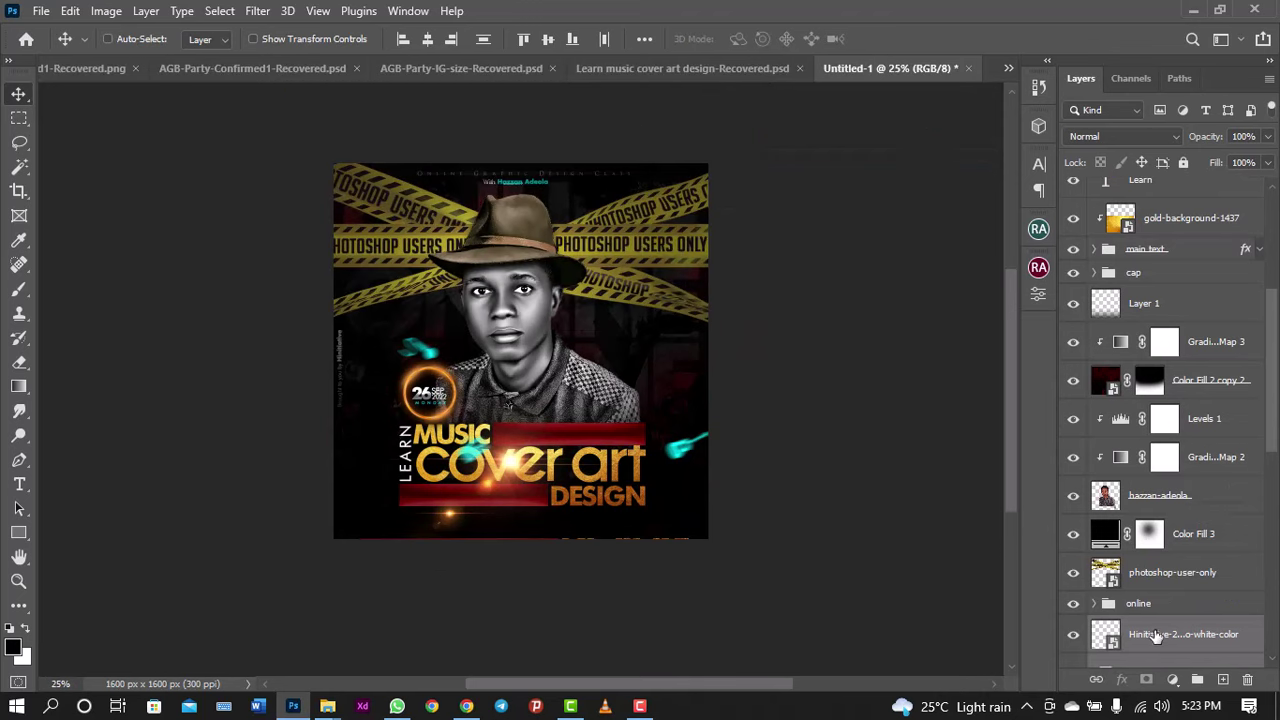
drag(1156, 636, 1158, 136)
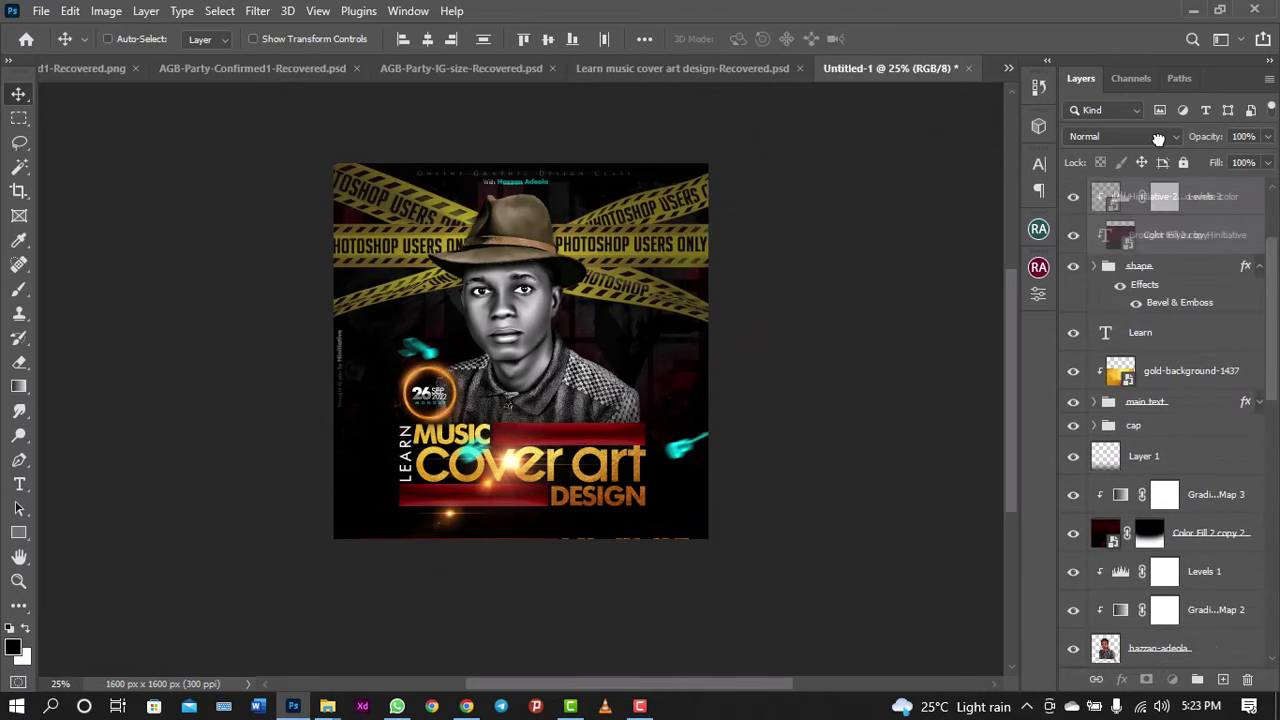
drag(1158, 136, 1154, 182)
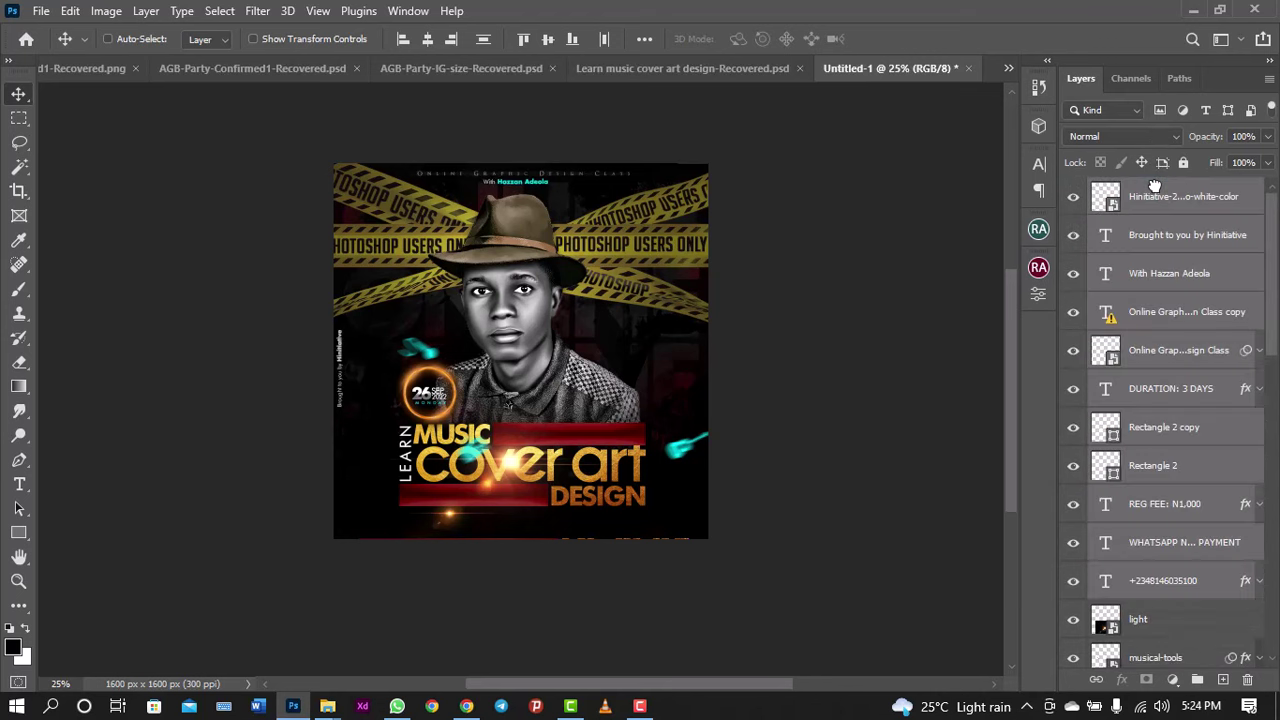
Step: Zoom the cover to 50% on the bottom info bar and select the Type tool
key(ctrl+plus)
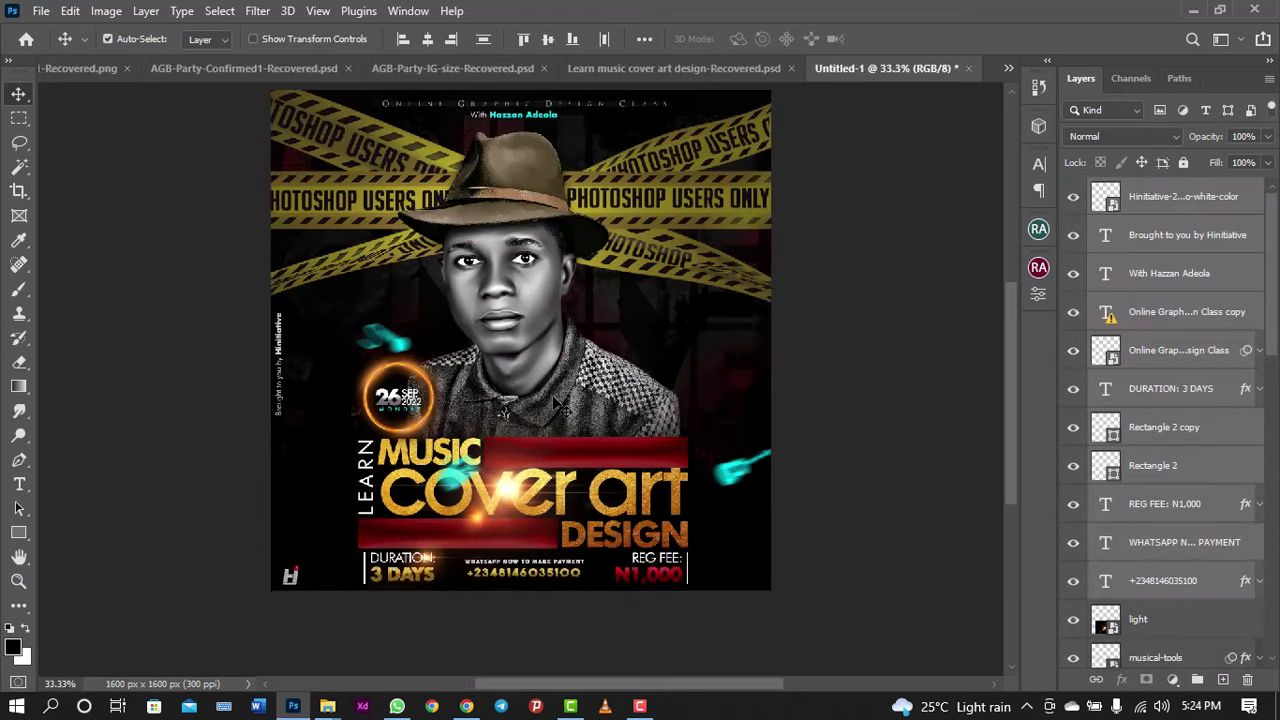
key(ctrl+plus)
key(ctrl+plus)
key(ctrl+minus)
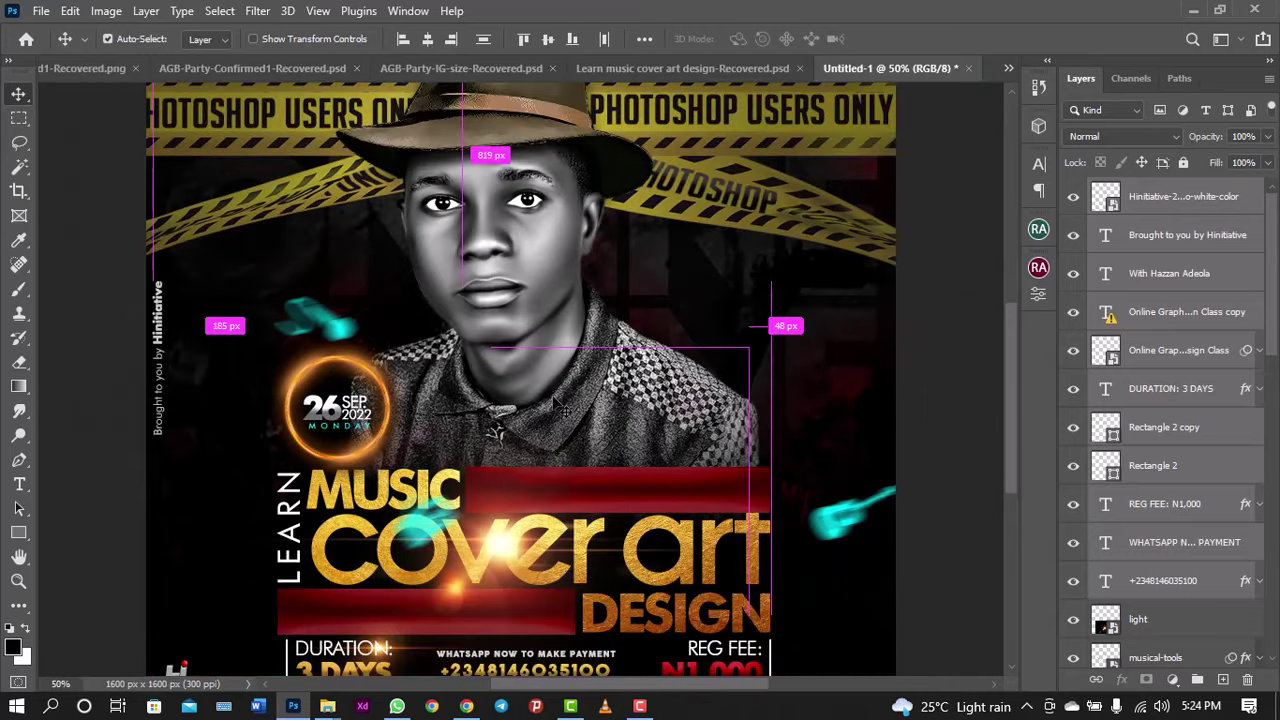
key(ctrl+minus)
key(ctrl+plus)
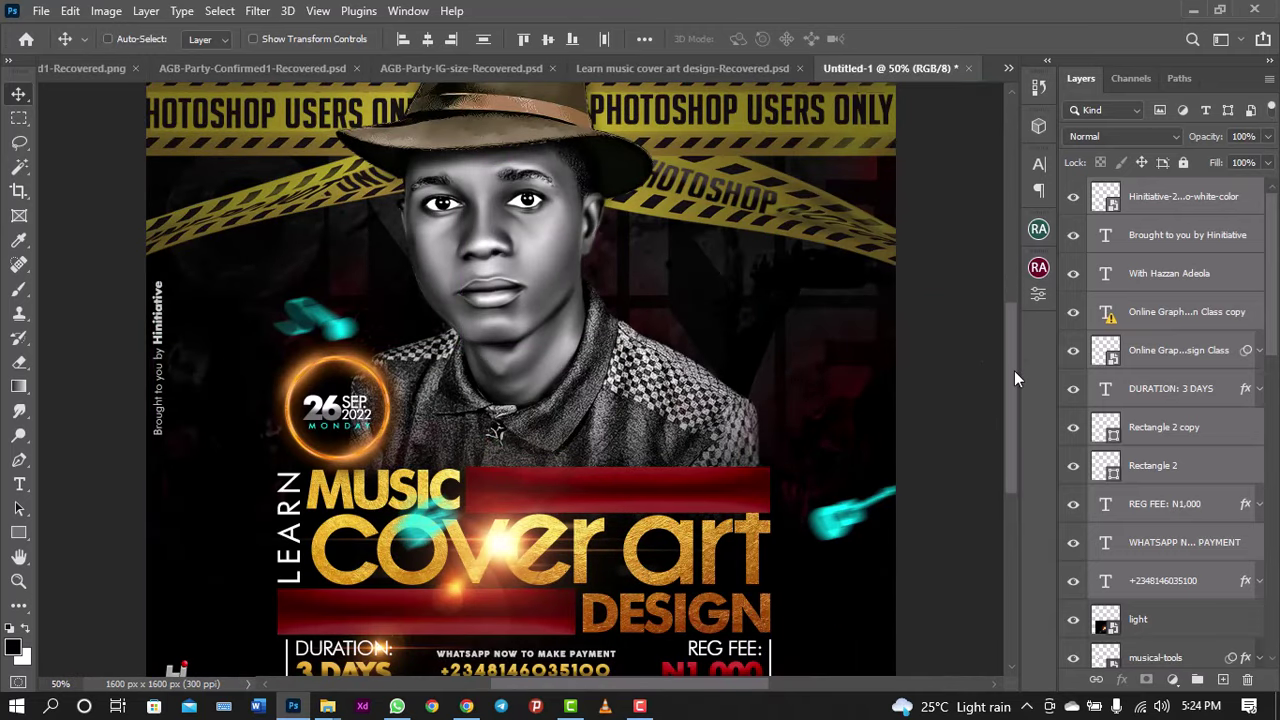
scroll(1014, 370, down, 3)
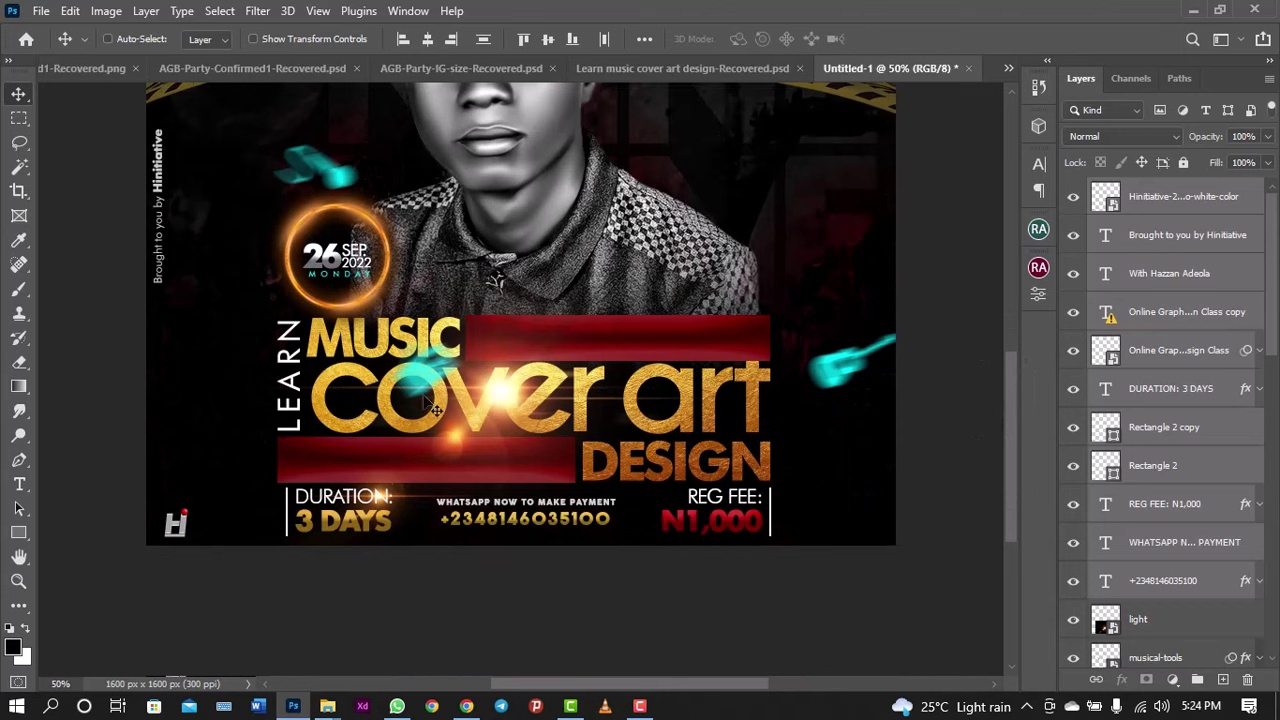
click(20, 485)
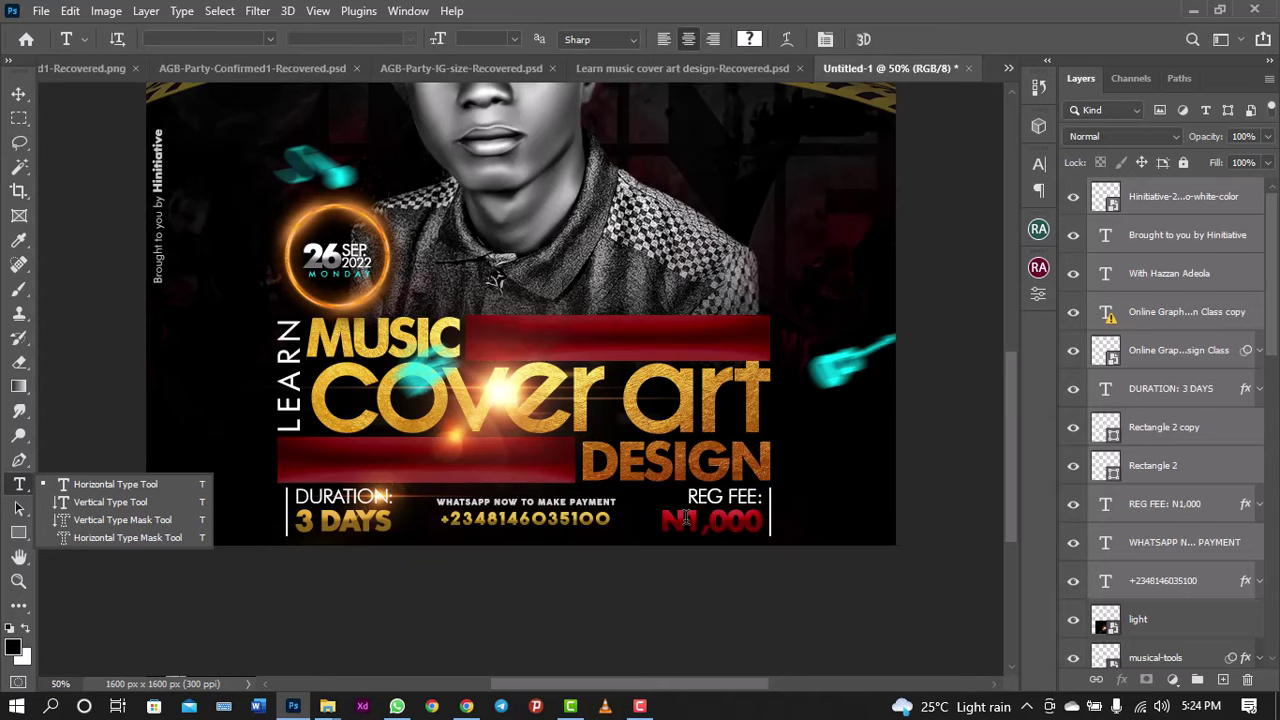
Step: Change the registration fee text to REG FEE: N3,000 and review the flyer
click(697, 520)
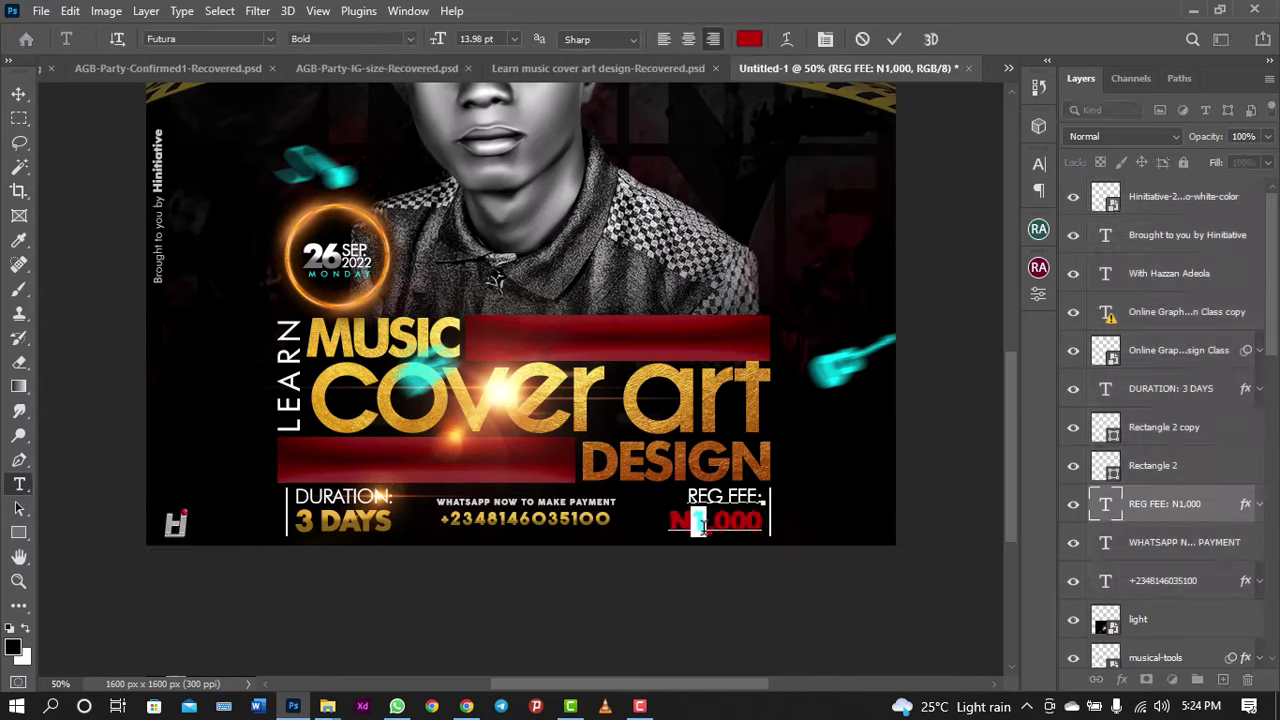
text(3)
click(896, 44)
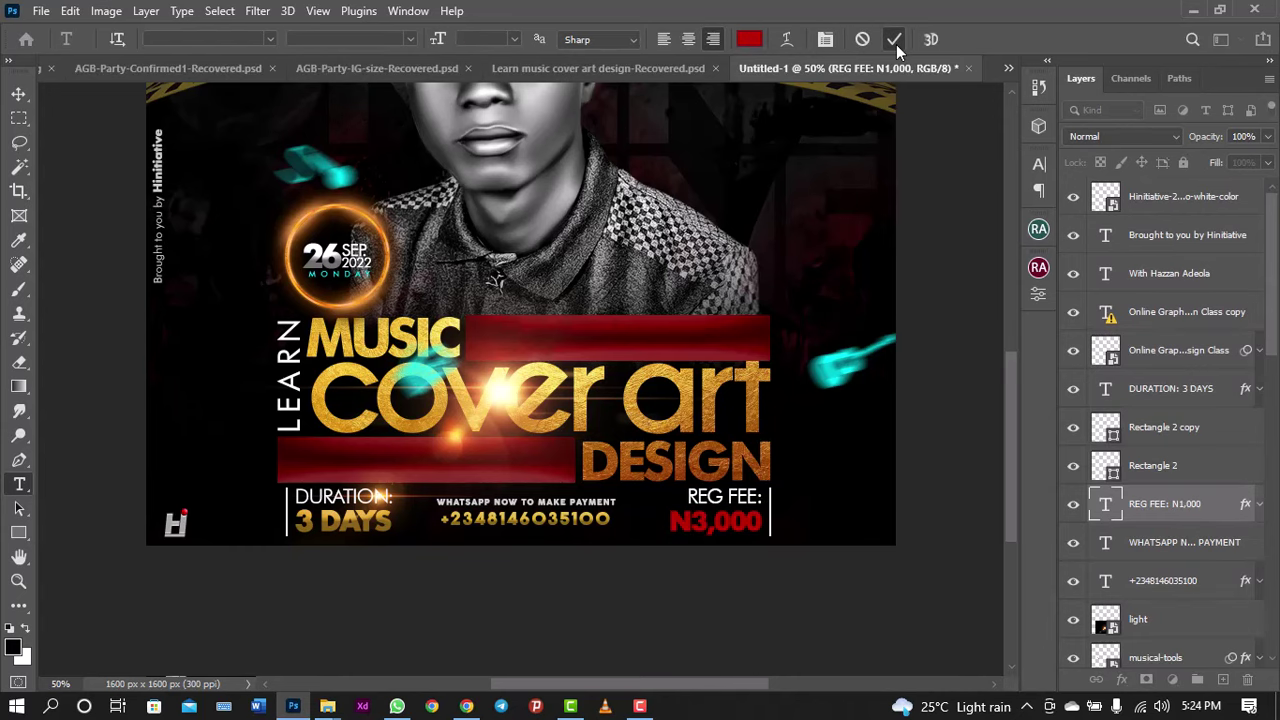
key(ctrl+minus)
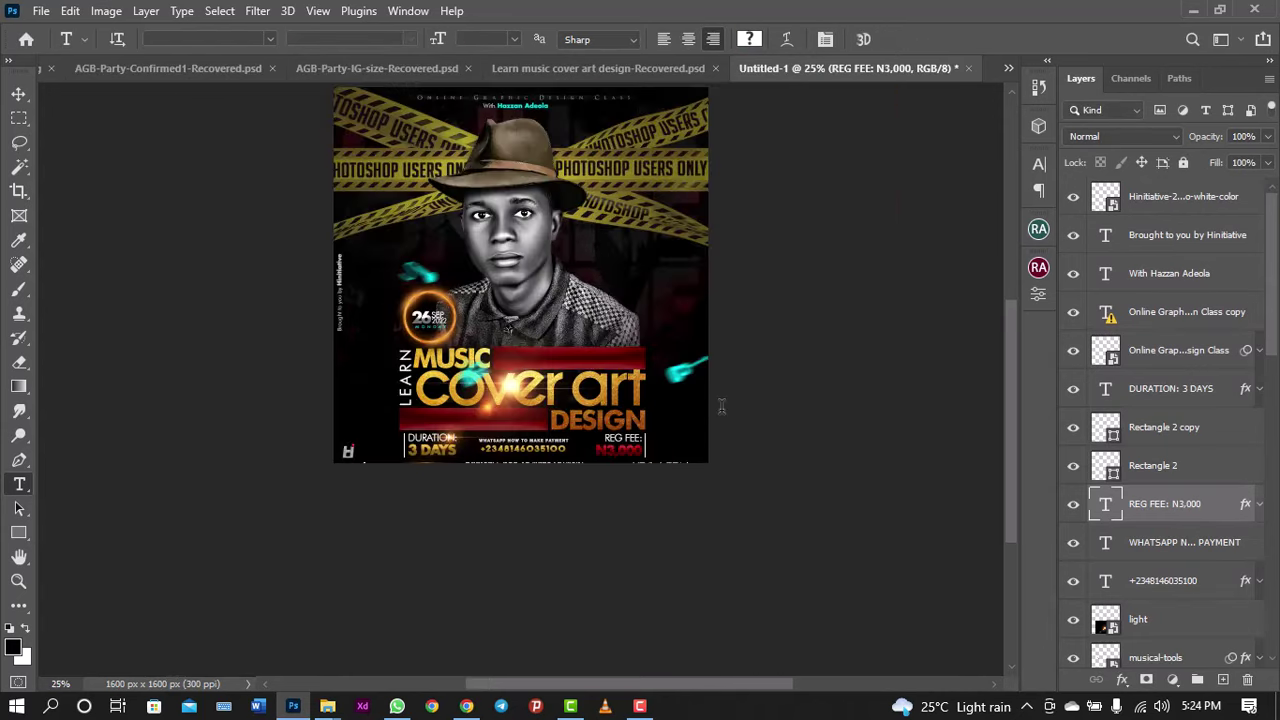
key(ctrl+plus)
key(ctrl+minus)
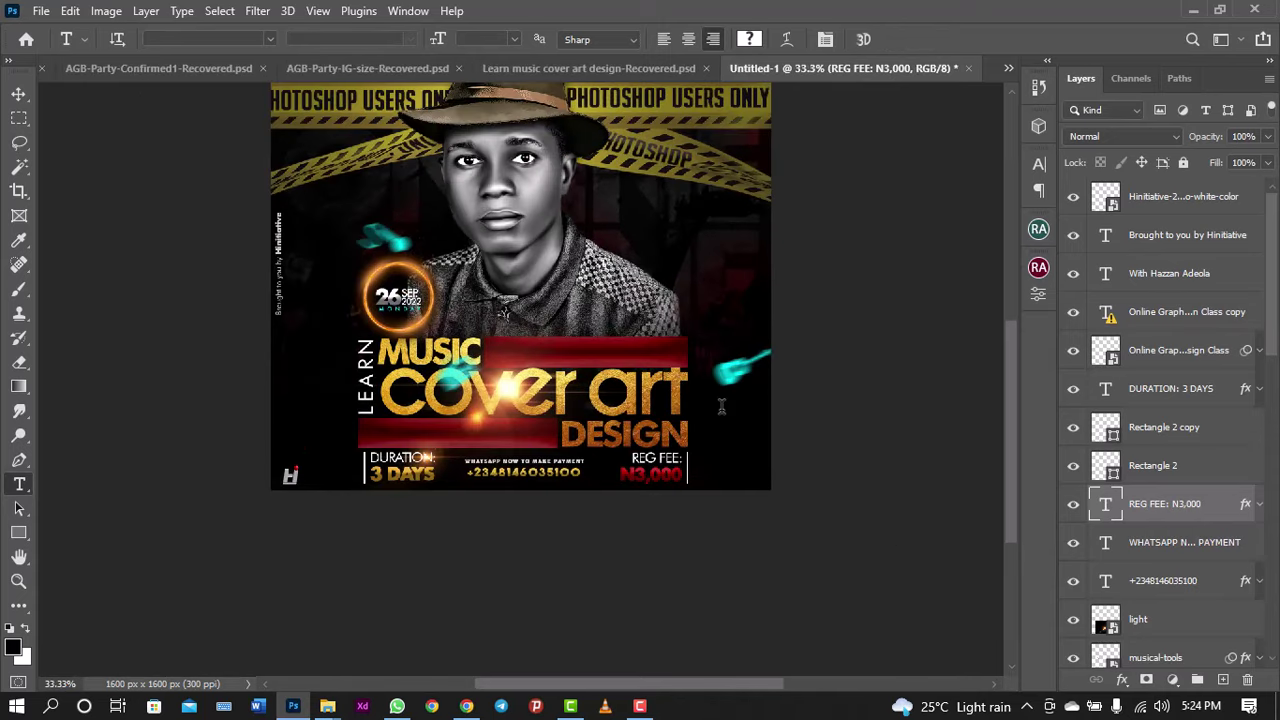
key(ctrl+plus)
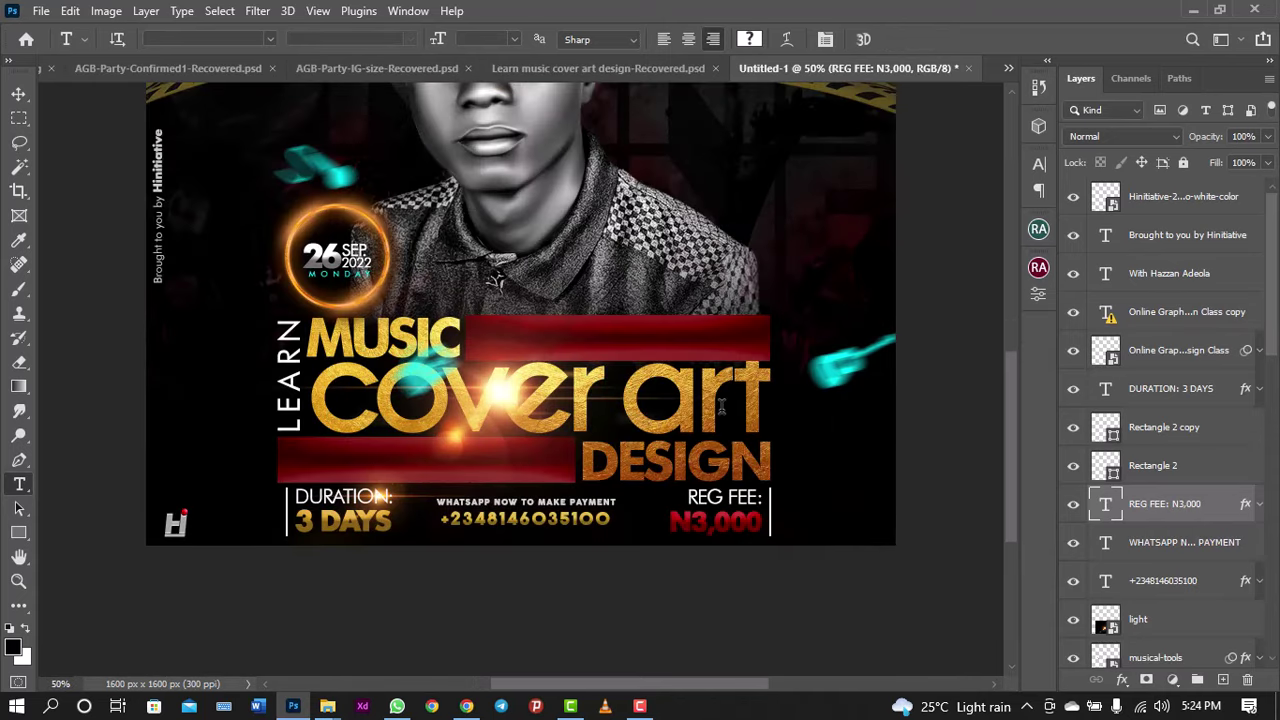
key(ctrl+minus)
key(ctrl+minus)
key(ctrl+plus)
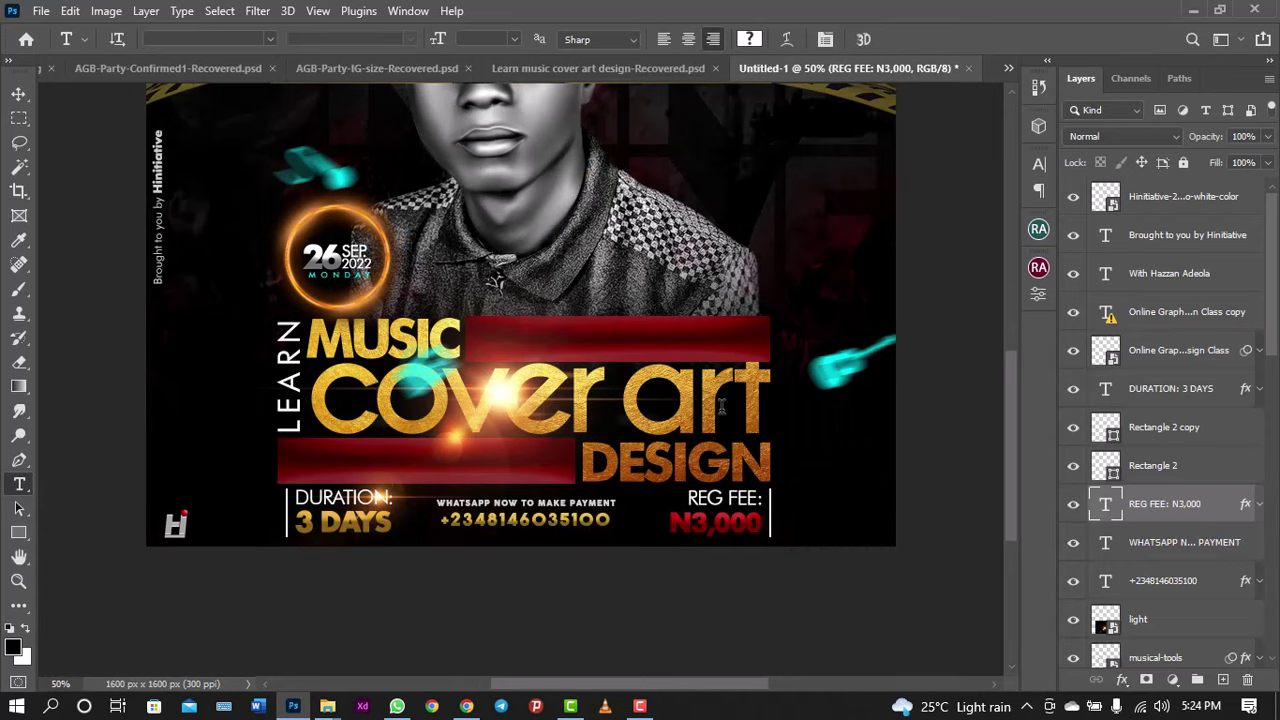
key(ctrl+minus)
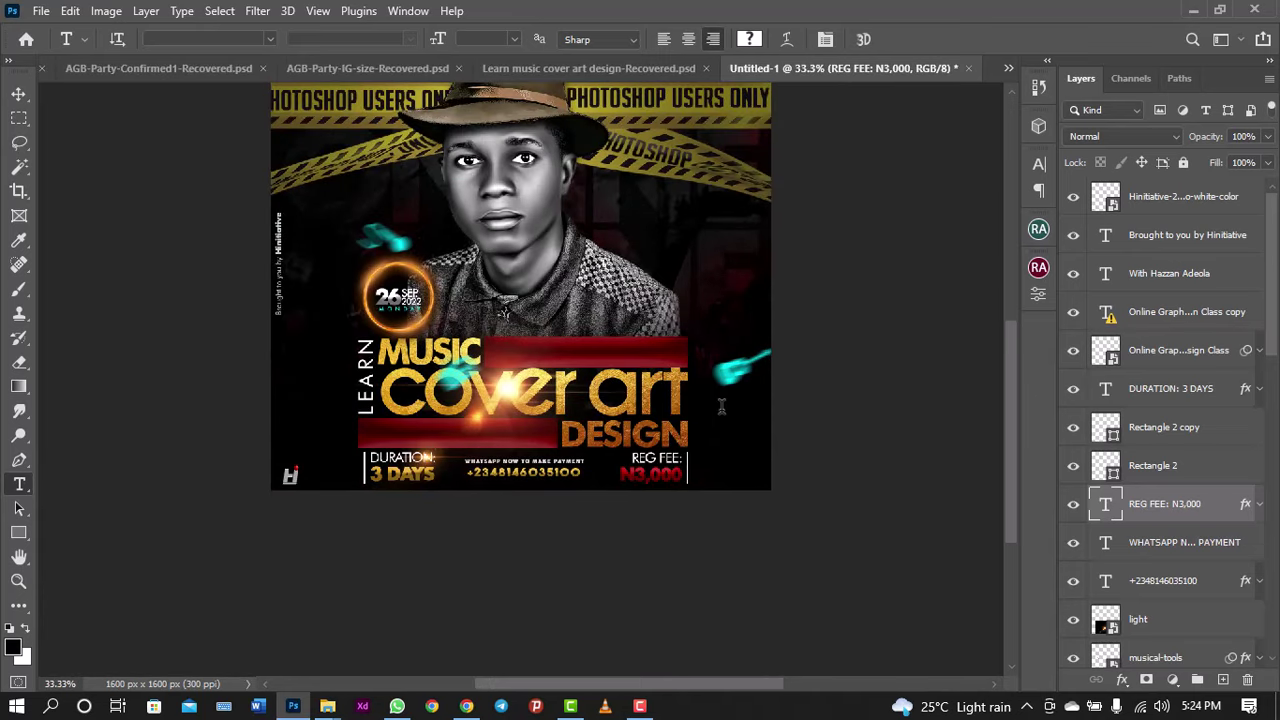
key(ctrl+plus)
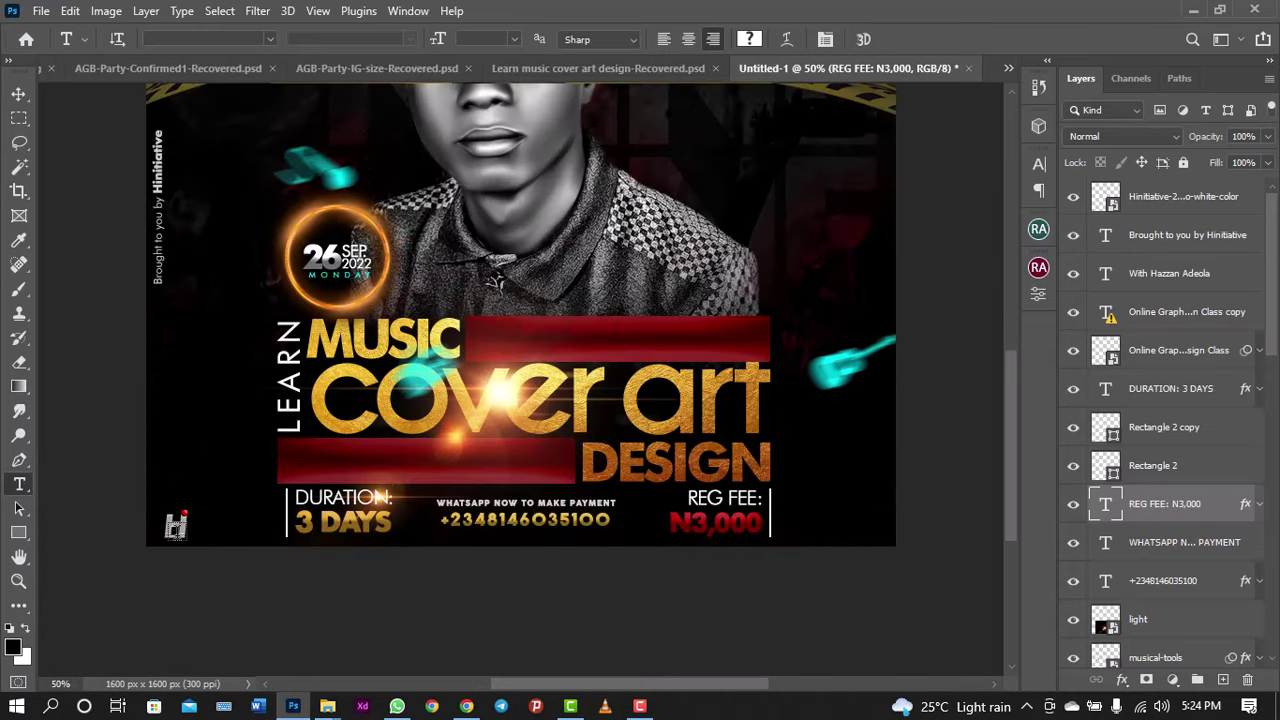
Step: Adjust a layer with the Move tool, view the cover at 25%, then show the reference document
key(v)
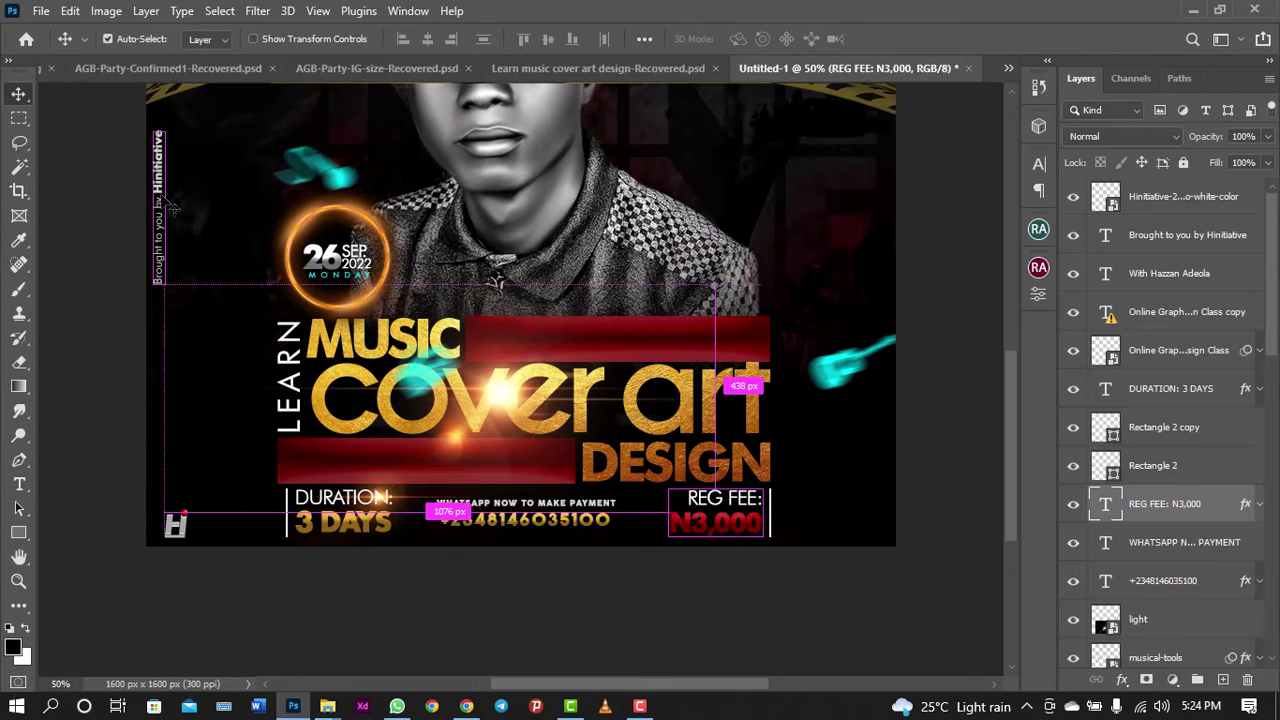
key(ctrl+minus)
key(ctrl+minus)
key(ctrl+plus)
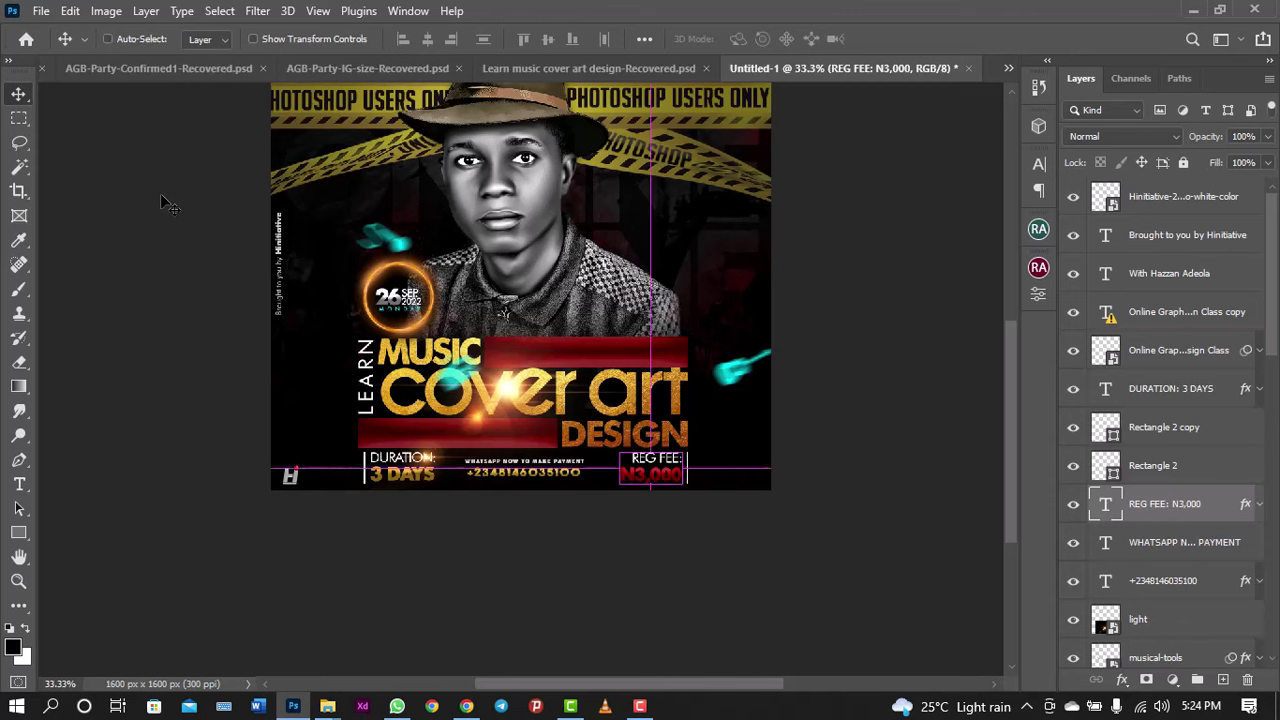
drag(1006, 418, 1006, 348)
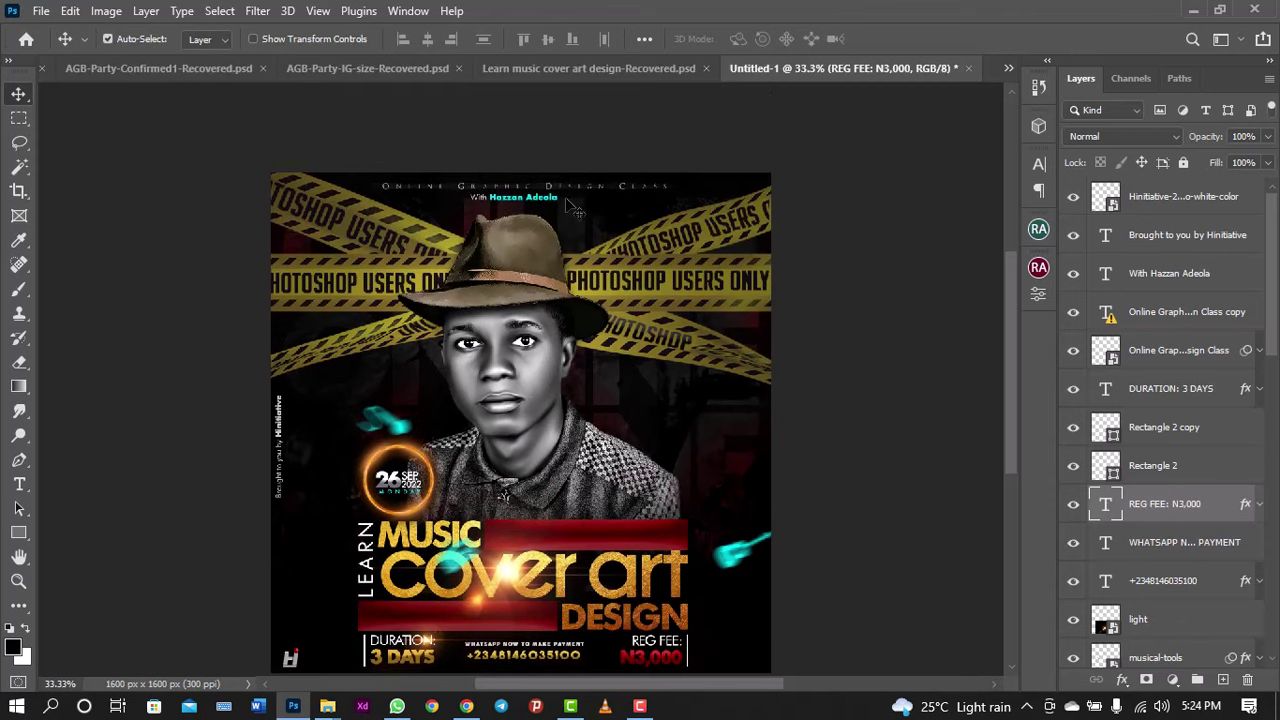
key(ctrl+plus)
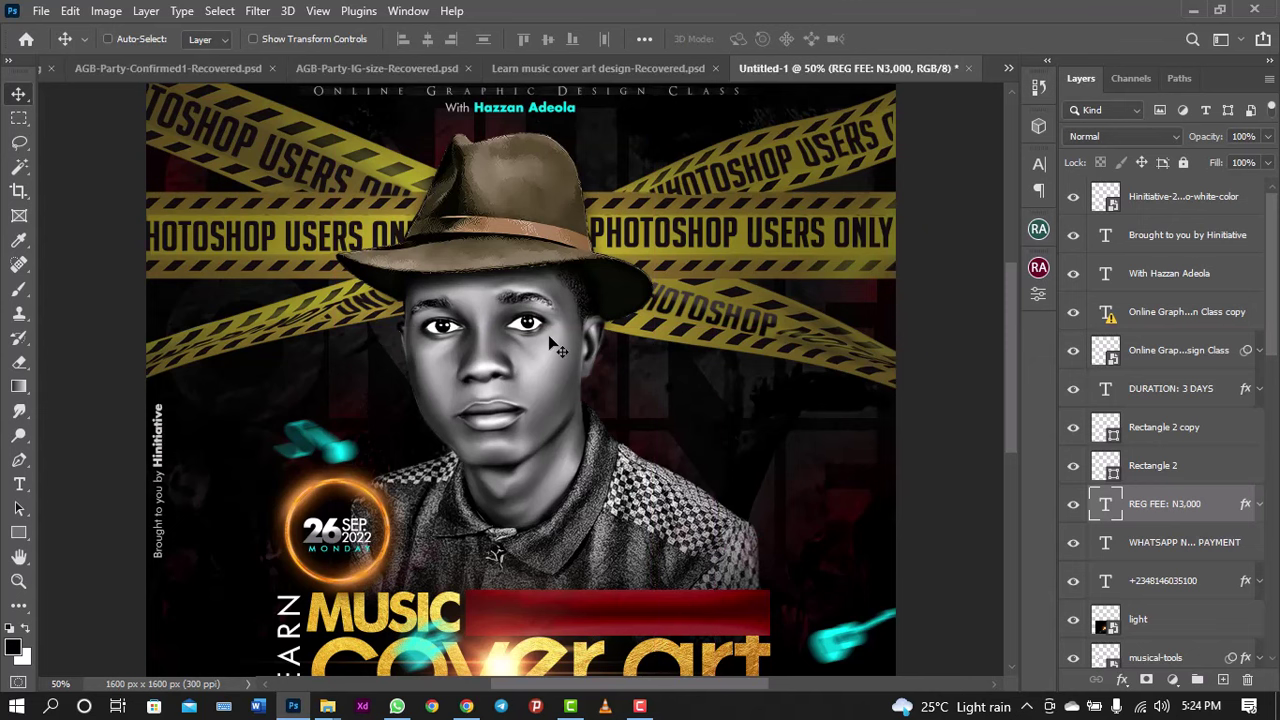
key(ctrl+minus)
key(ctrl+minus)
key(ctrl+minus)
key(ctrl+plus)
key(ctrl+plus)
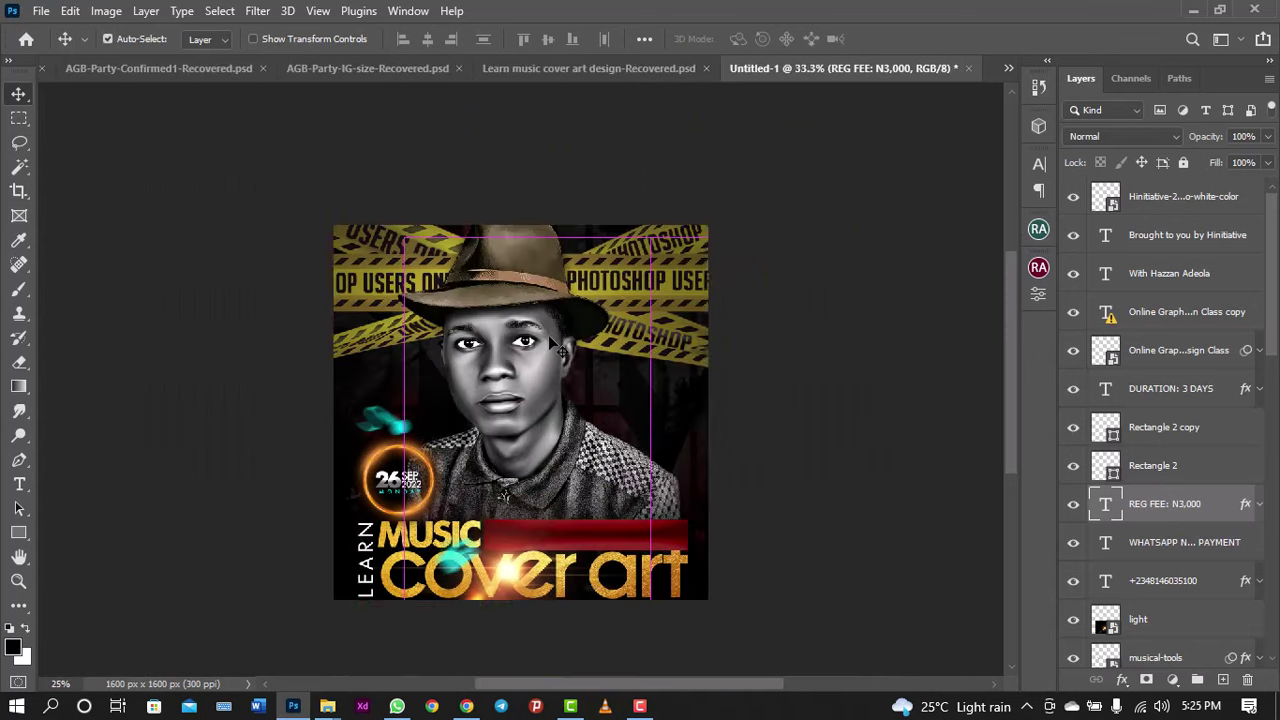
key(ctrl+minus)
click(592, 68)
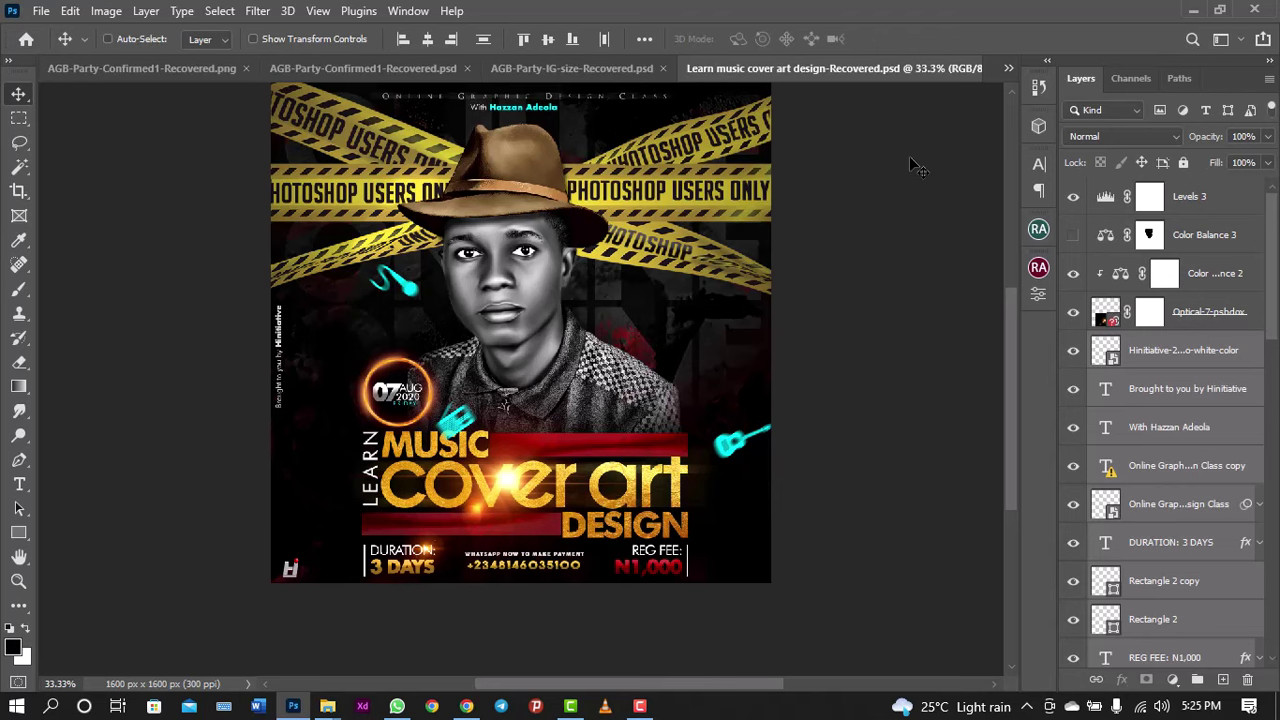
Step: Bring Untitled-1 back from the document overflow list and set its zoom to 33.3%
key(ctrl+minus)
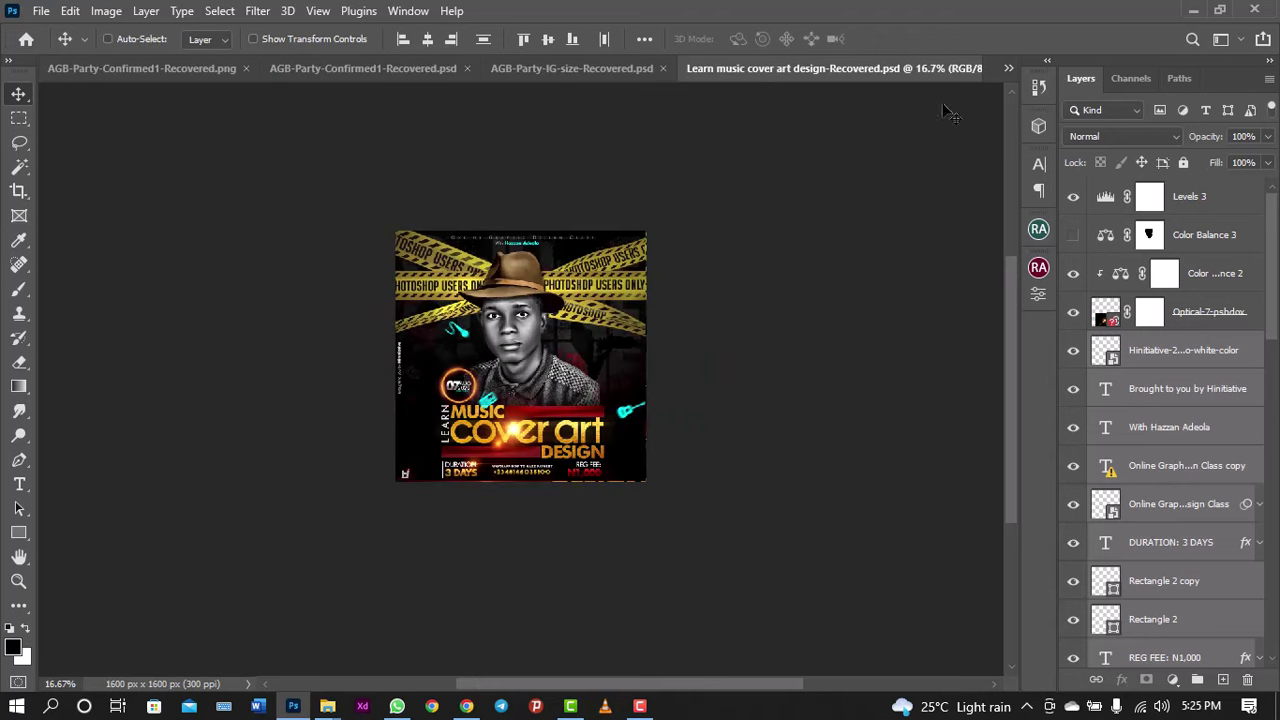
click(1009, 70)
click(880, 162)
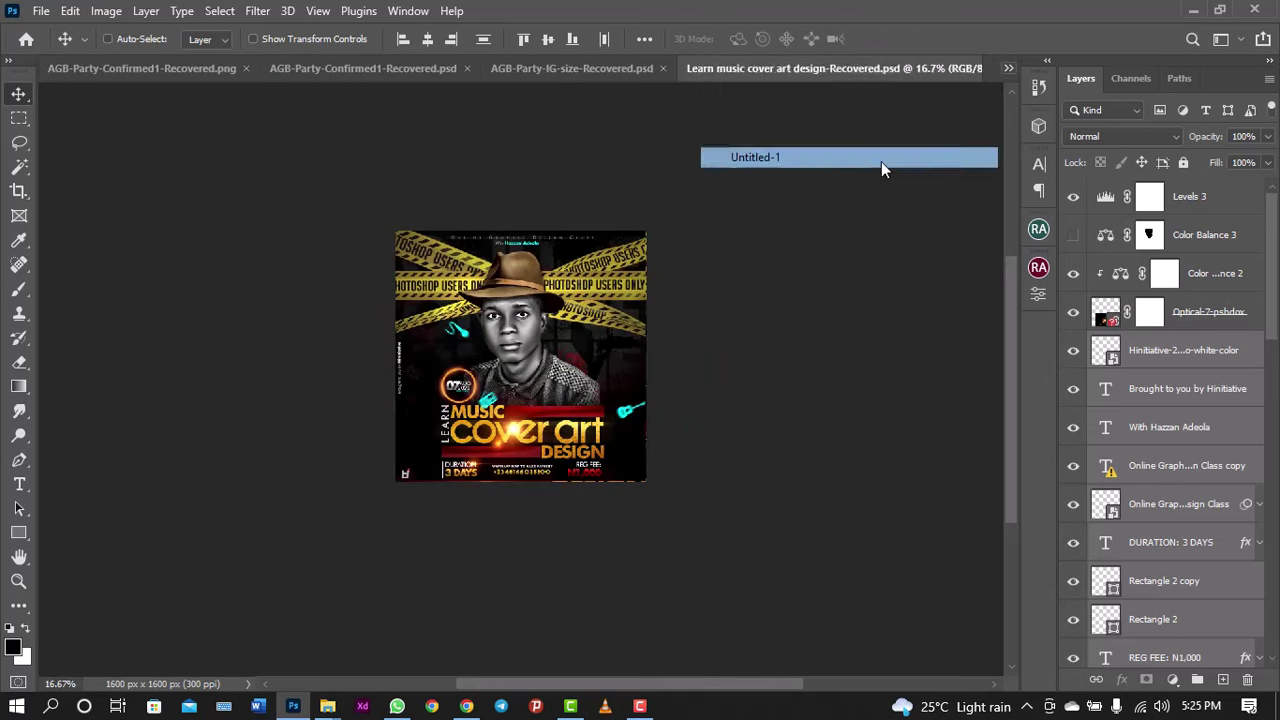
key(ctrl+minus)
key(ctrl+plus)
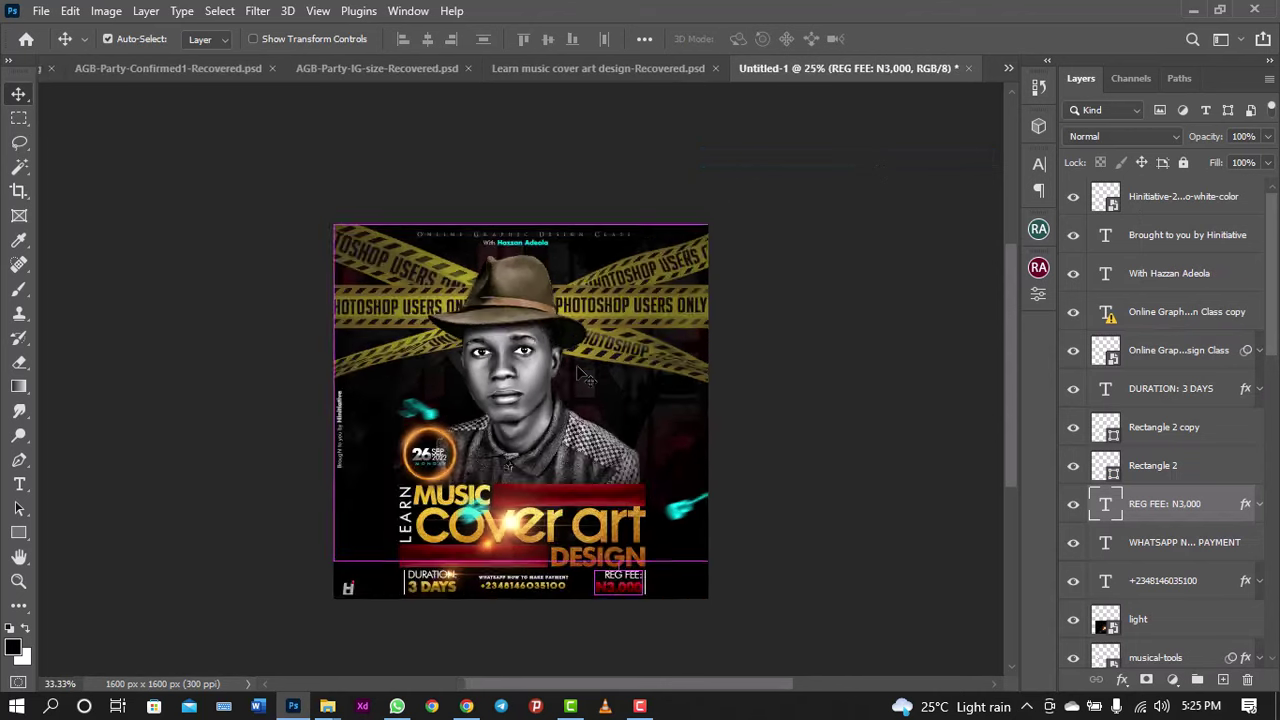
key(ctrl+plus)
key(ctrl+minus)
key(ctrl+plus)
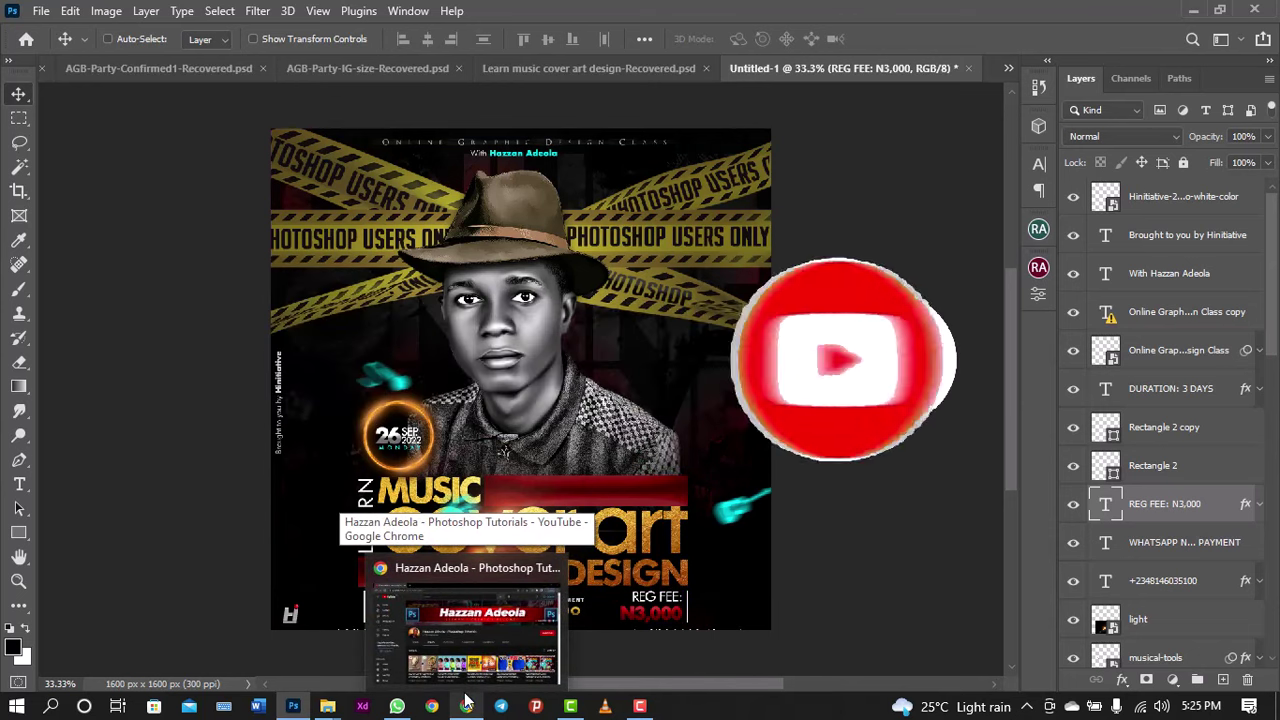
mouse_move(327, 706)
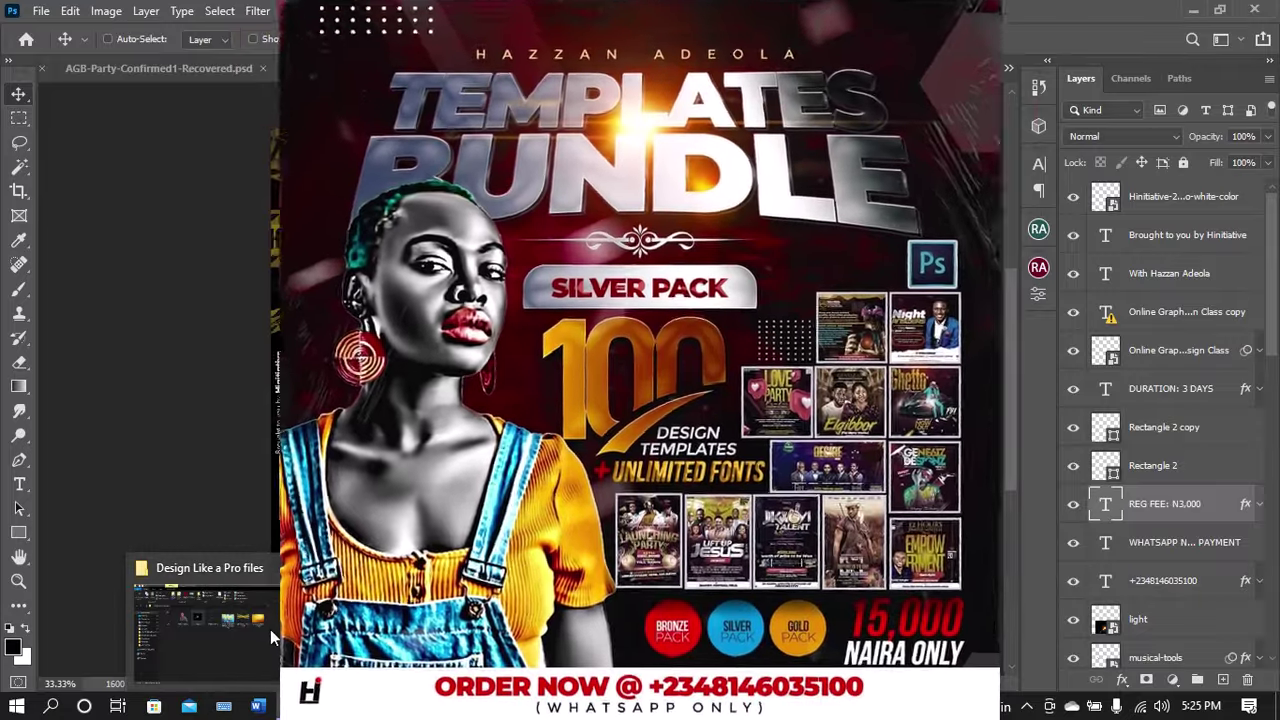
Step: Open the Templates Bundle promo image from the HINITIATIVE folder in a full-screen viewer
click(270, 629)
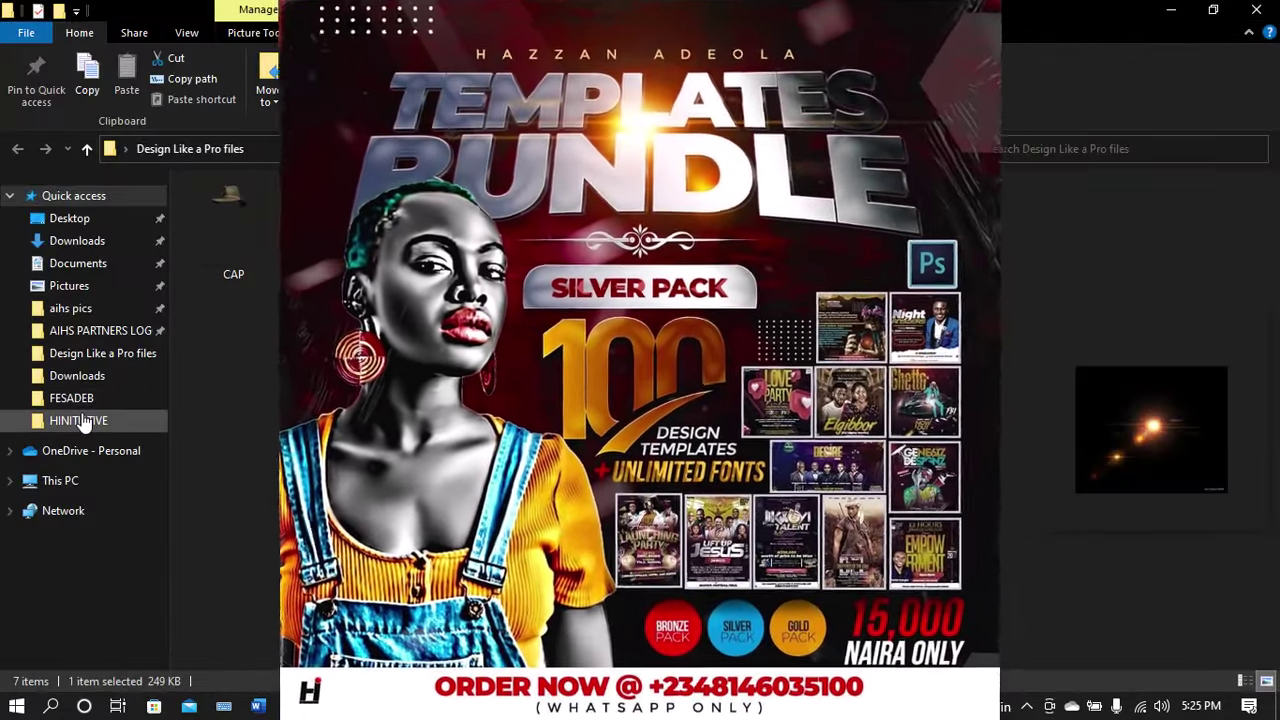
click(85, 420)
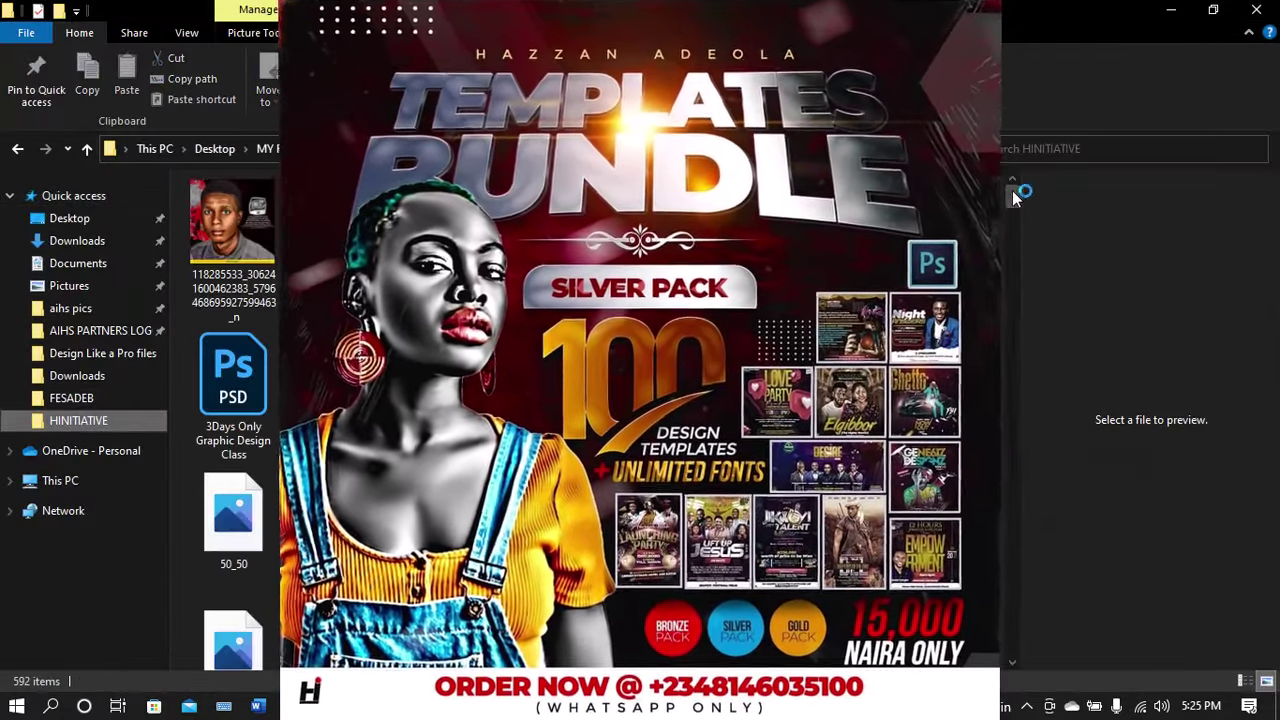
mouse_move(1012, 190)
mouse_down()
mouse_move(1013, 252)
mouse_move(1015, 193)
mouse_up()
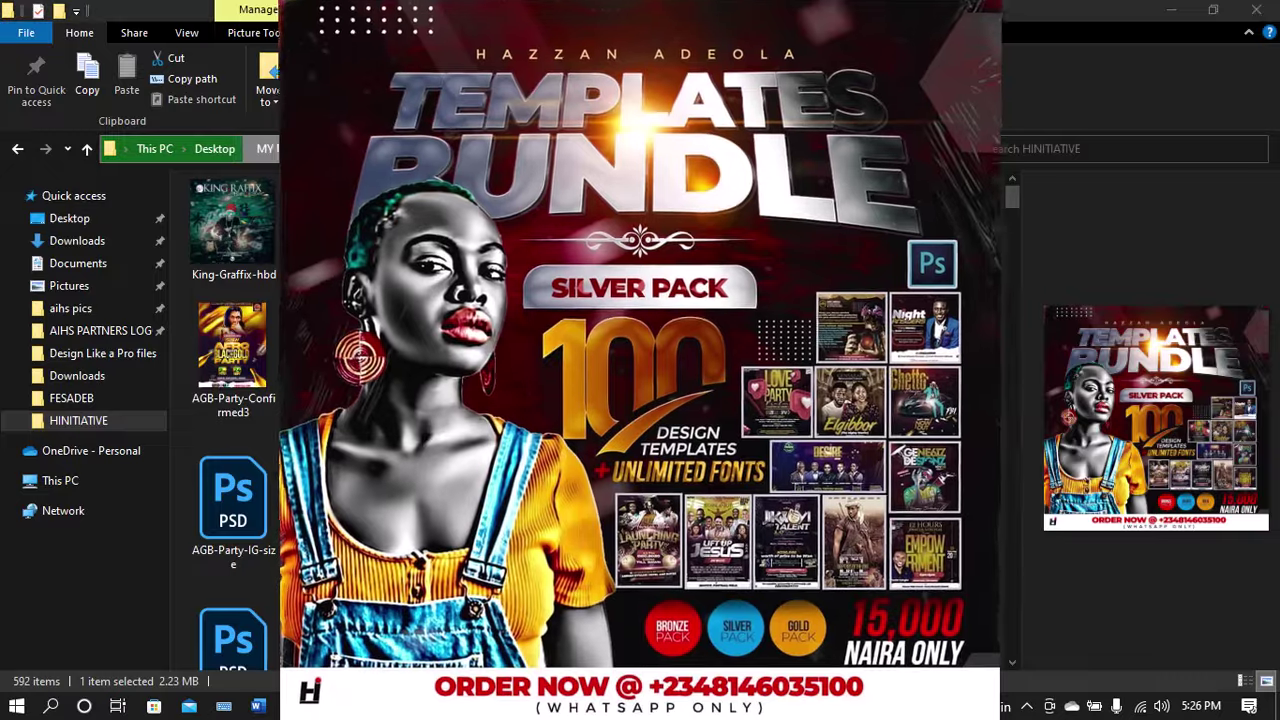
key(Return)
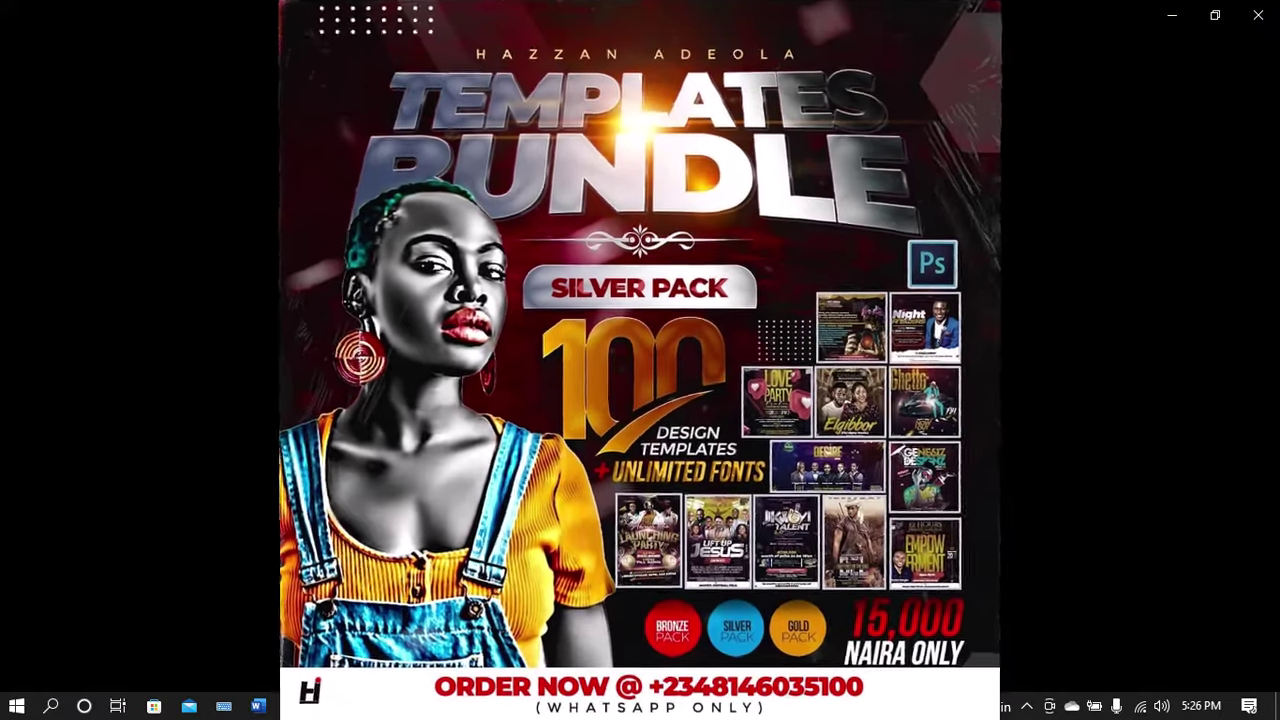
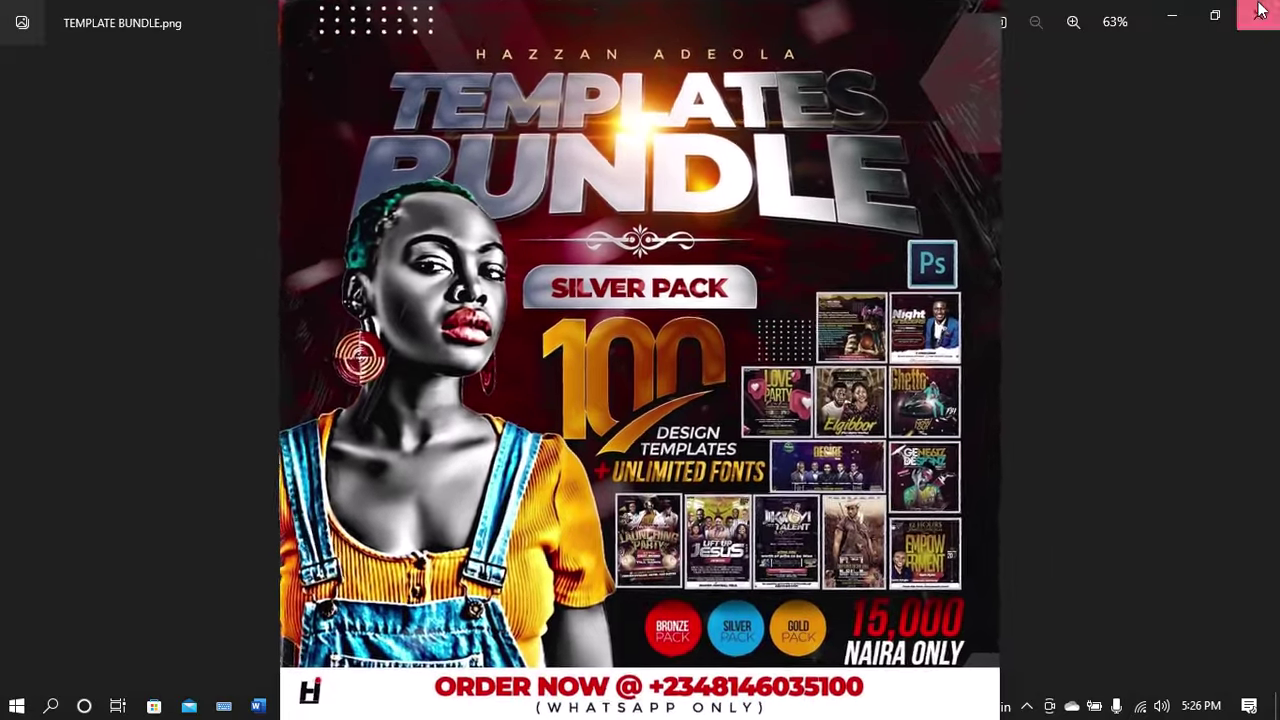
Step: Close the template bundle image viewer and minimize Photoshop, the BG & PNG folder, and Chrome
click(1258, 14)
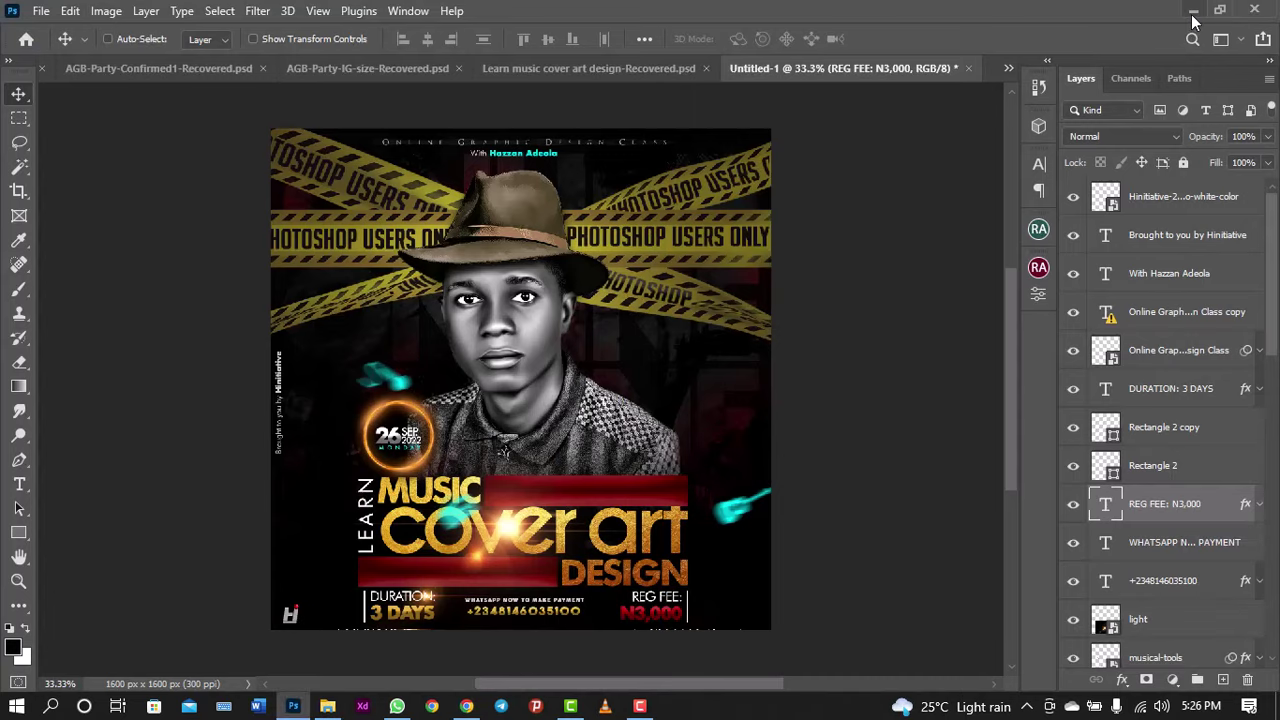
click(1193, 14)
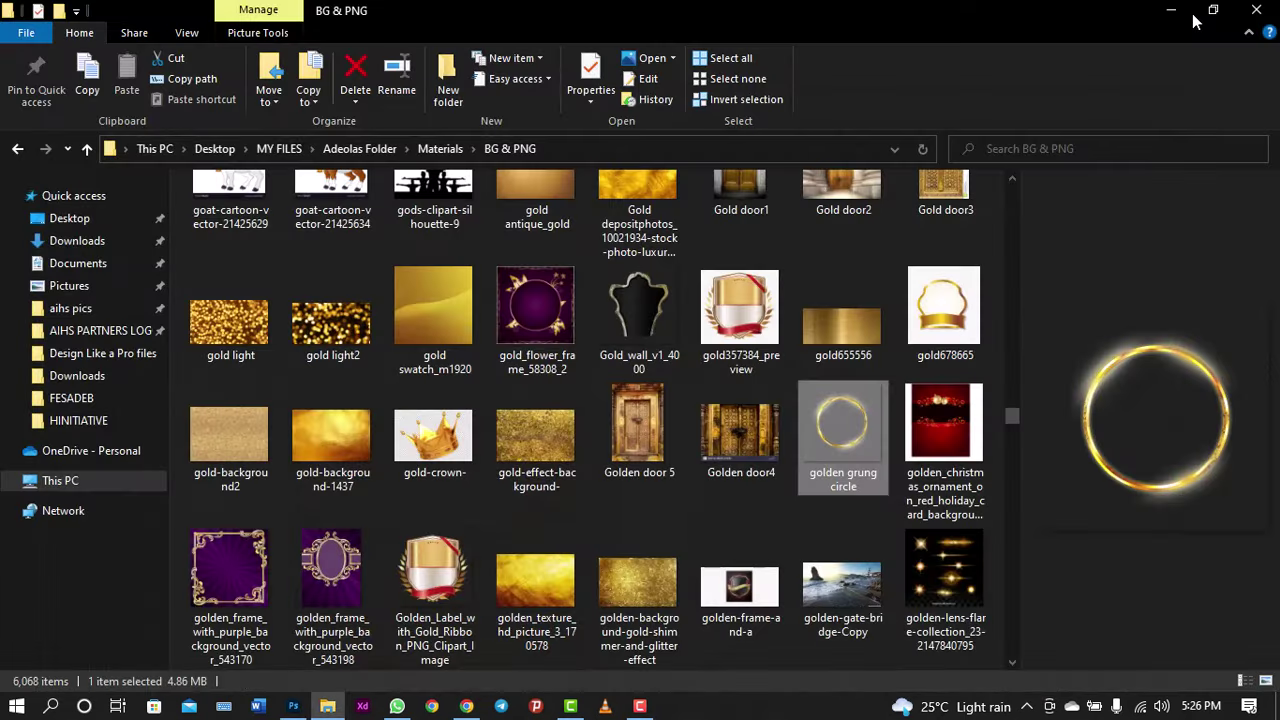
click(1170, 16)
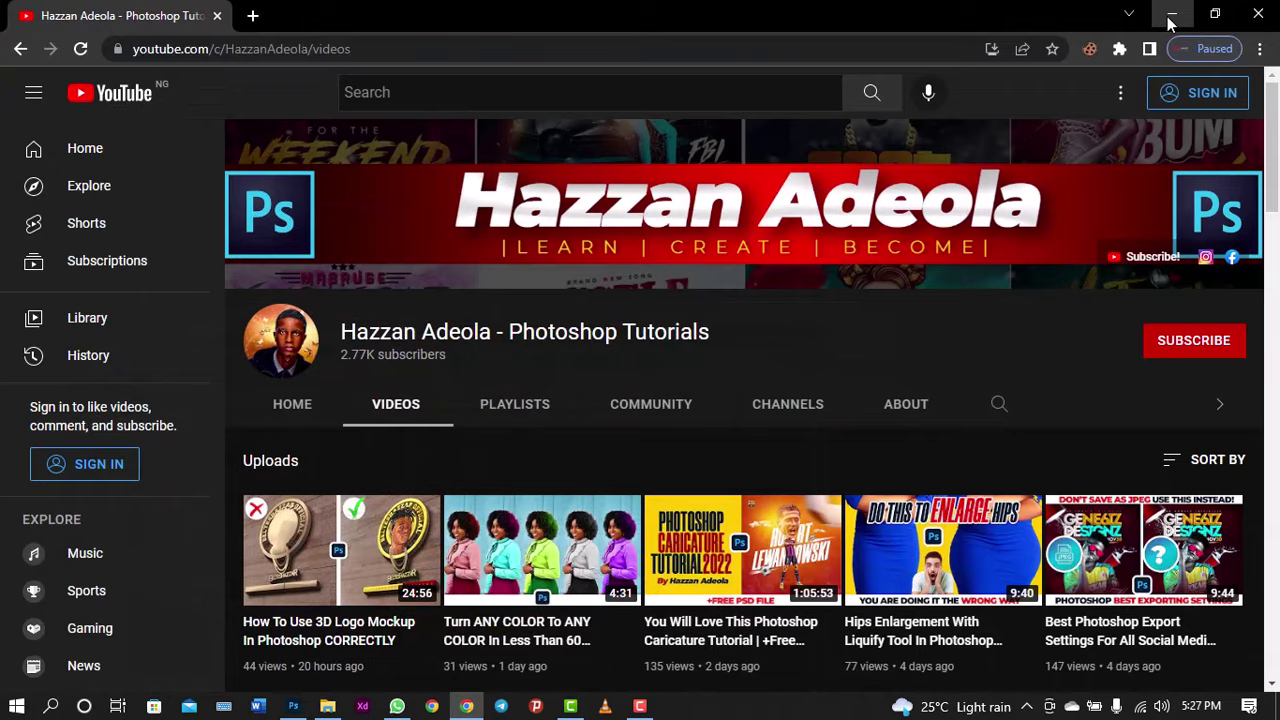
click(1170, 16)
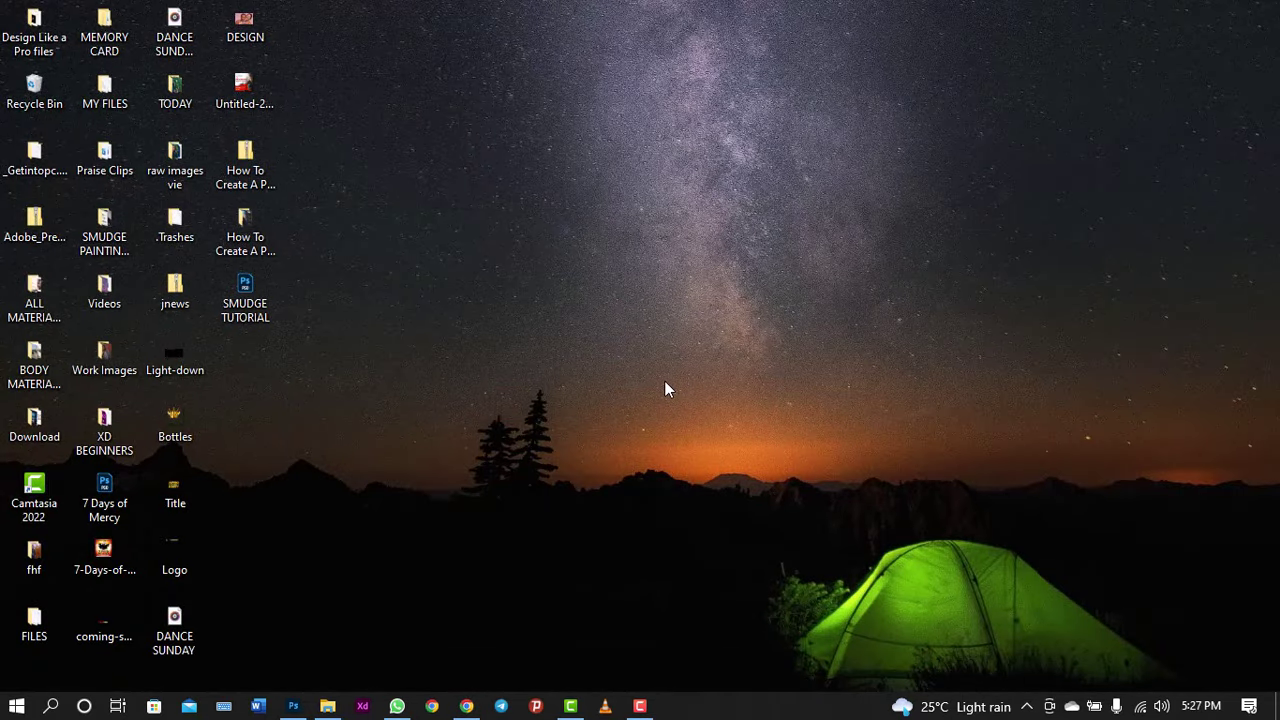